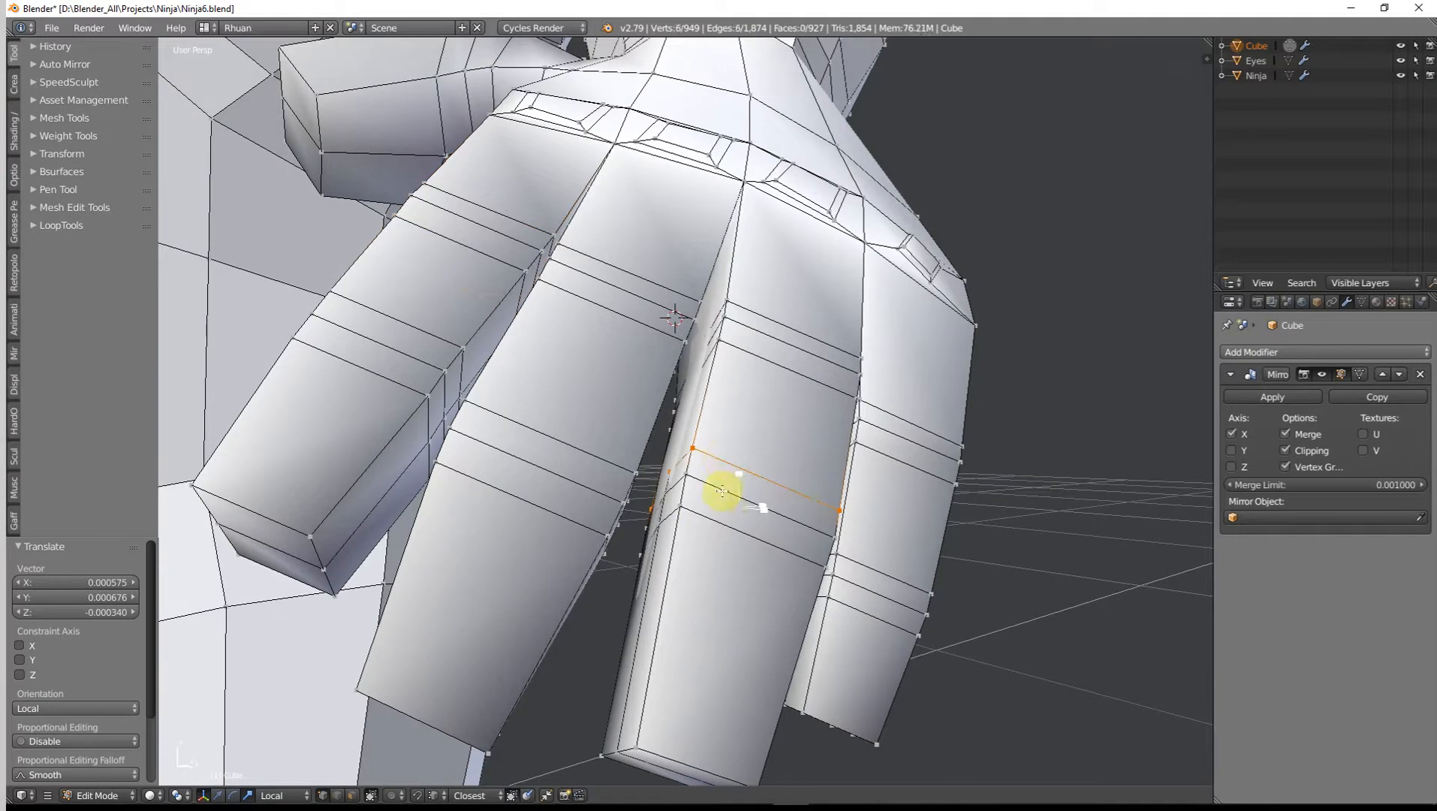
Step: Move the ring finger's lower joint edge loops slightly to refine the bend
{"action": "middle_click_drag", "start_coordinate": [714, 524], "coordinate": [708, 545]}
{"action": "key", "text": "g"}
{"action": "left_click", "coordinate": [699, 539]}
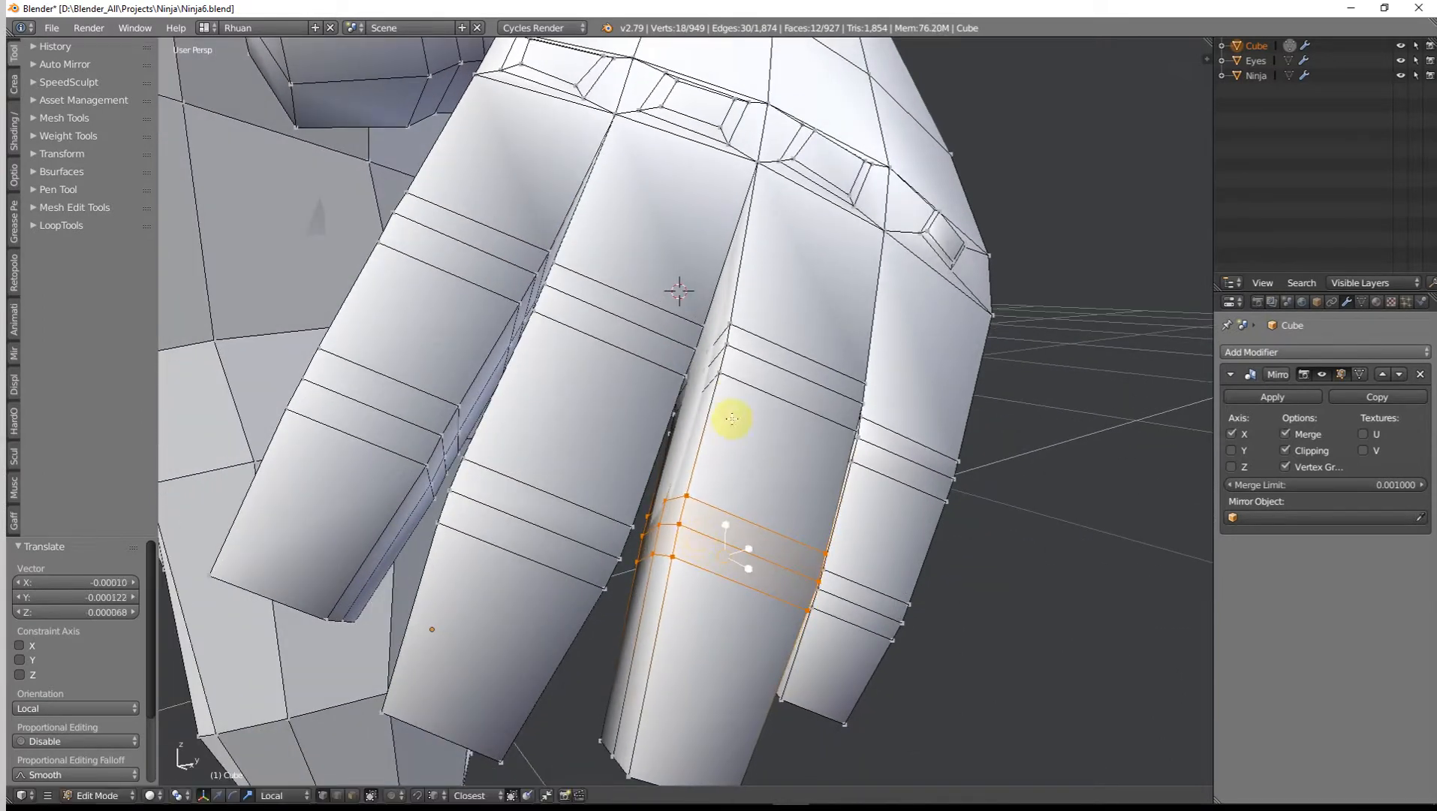
Step: Select the ring finger's upper joint edge loops and reposition them to follow the finger's curve
{"action": "left_click", "coordinate": [738, 383], "text": "ctrl+alt"}
{"action": "middle_click_drag", "start_coordinate": [763, 330], "coordinate": [666, 599]}
{"action": "key", "text": "g"}
{"action": "left_click", "coordinate": [707, 317]}
{"action": "key", "text": "g"}
{"action": "left_click", "coordinate": [781, 376]}
Step: Select the little finger's lower joint loops together with its fingertip vertices and shift them toward the ring finger
{"action": "right_click", "coordinate": [632, 635], "text": "alt"}
{"action": "right_click", "coordinate": [618, 601], "text": "alt+shift"}
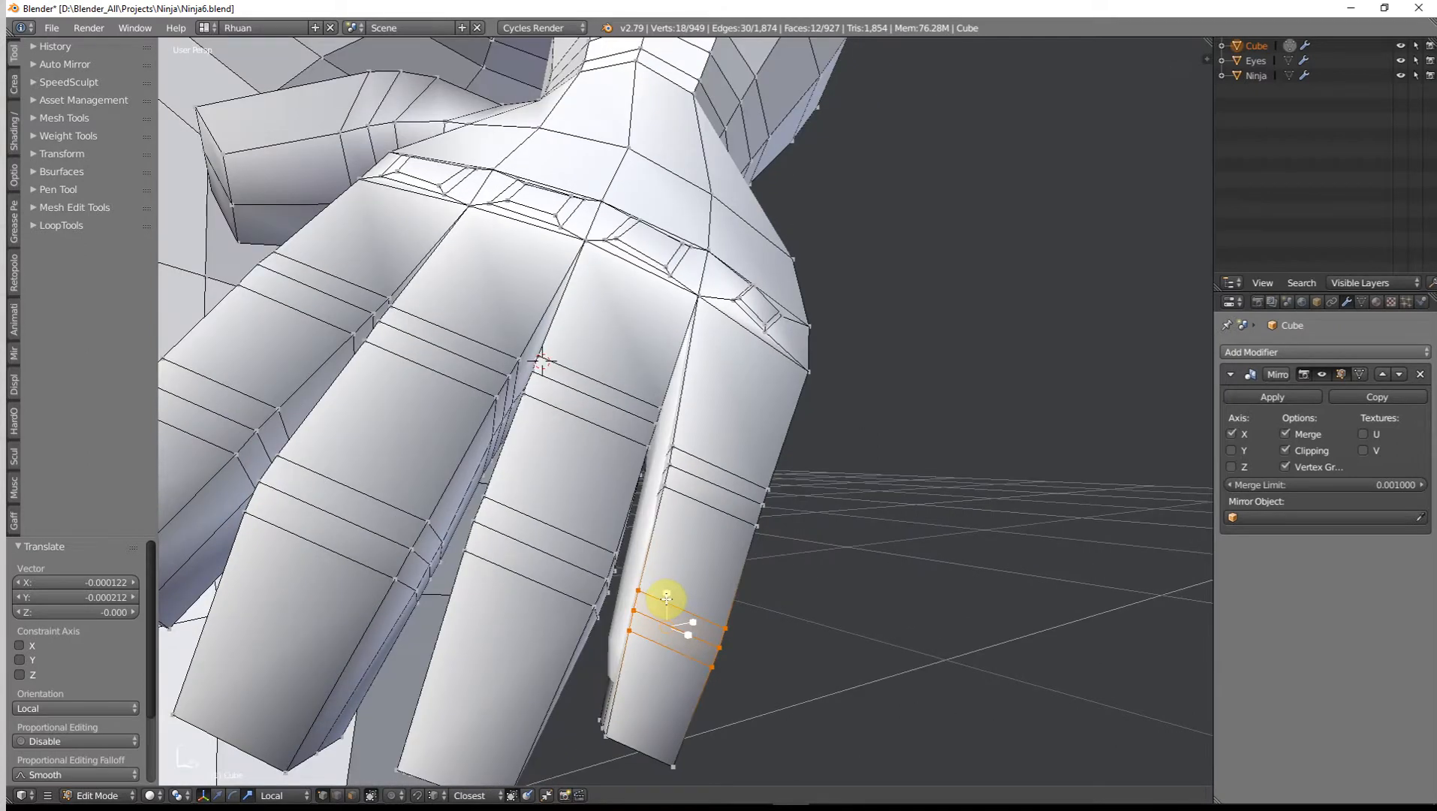
{"action": "middle_click_drag", "start_coordinate": [676, 673], "coordinate": [633, 601]}
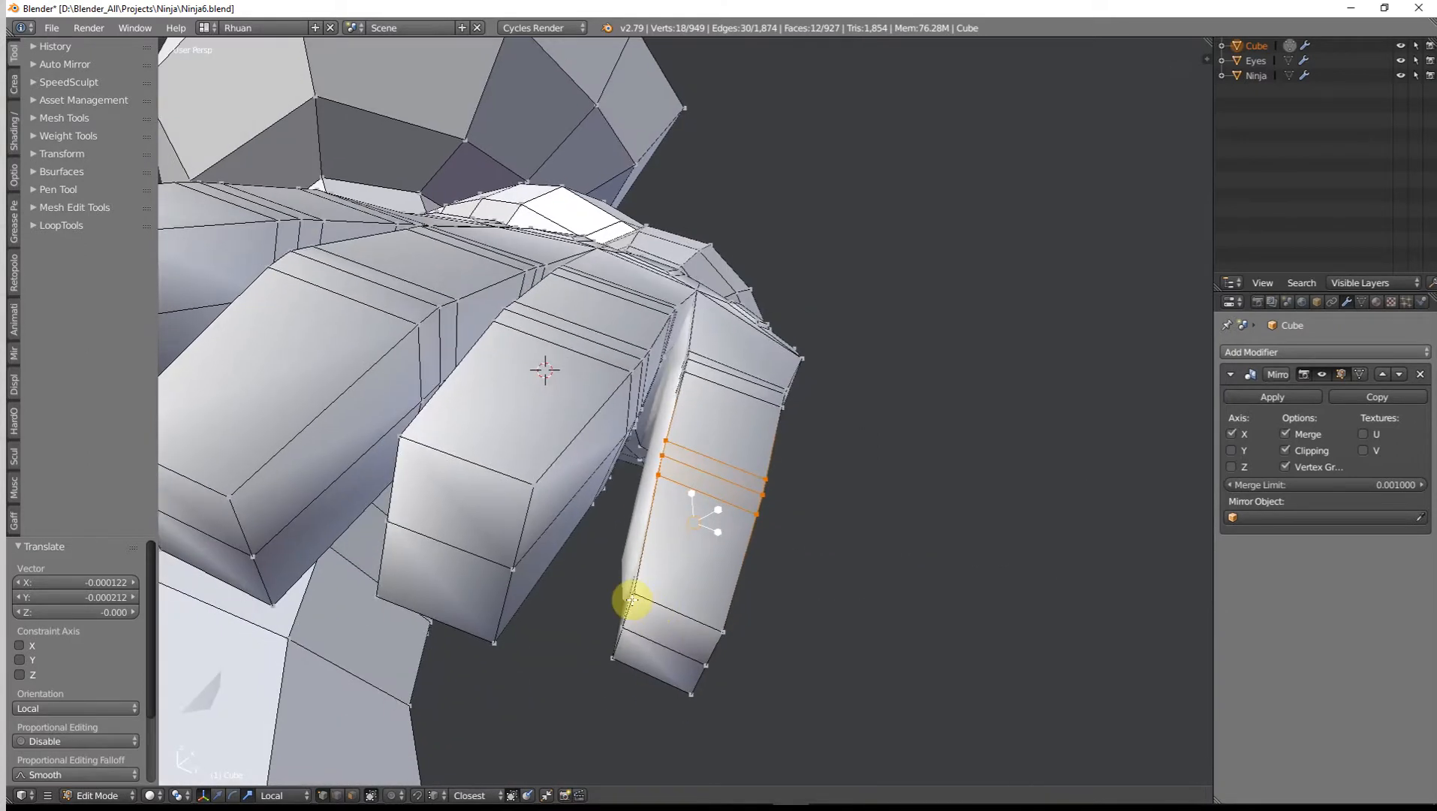
{"action": "right_click", "coordinate": [616, 654], "text": "shift"}
{"action": "right_click", "coordinate": [688, 690], "text": "shift"}
{"action": "right_click", "coordinate": [705, 667], "text": "shift"}
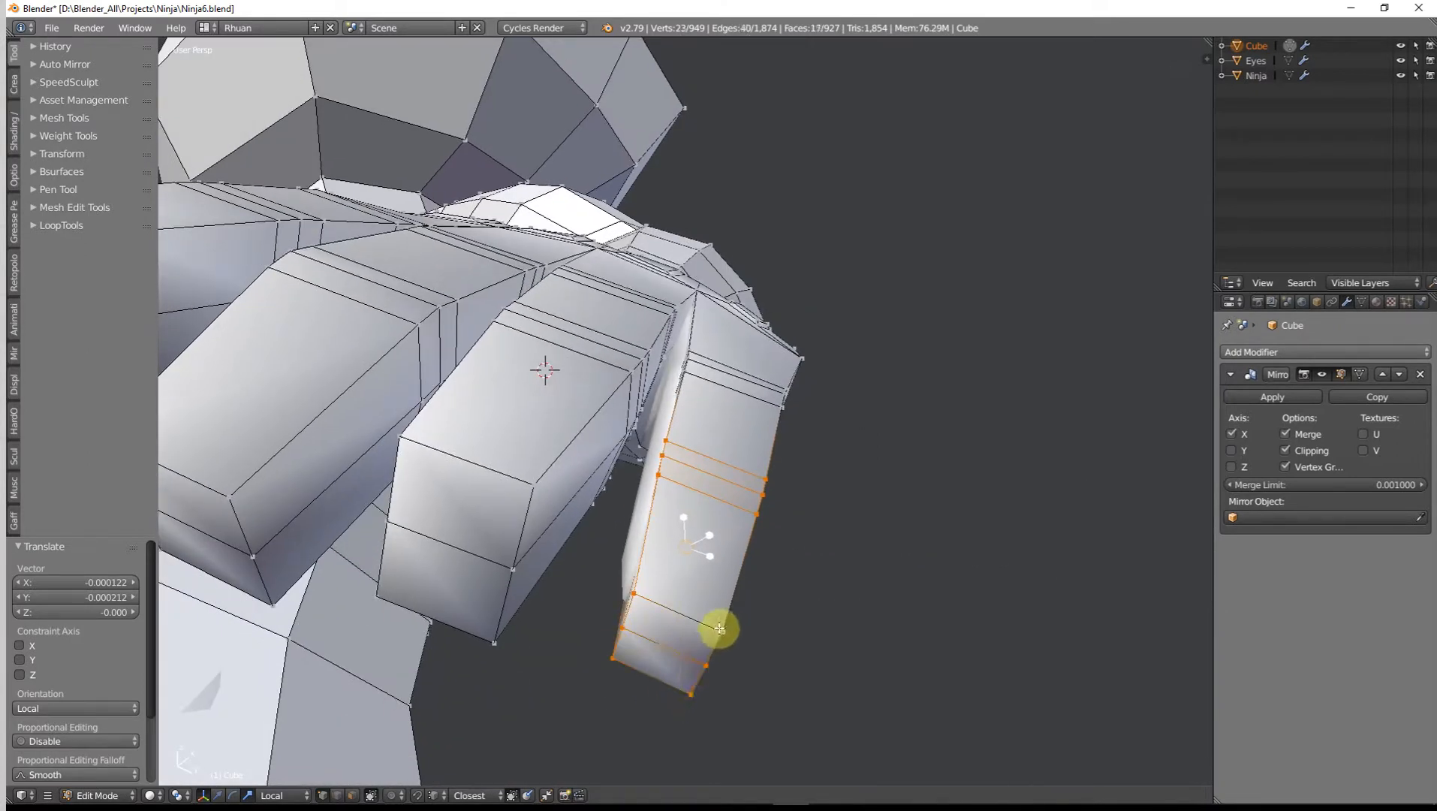
{"action": "right_click", "coordinate": [721, 629], "text": "shift"}
{"action": "middle_click_drag", "start_coordinate": [758, 629], "coordinate": [741, 691]}
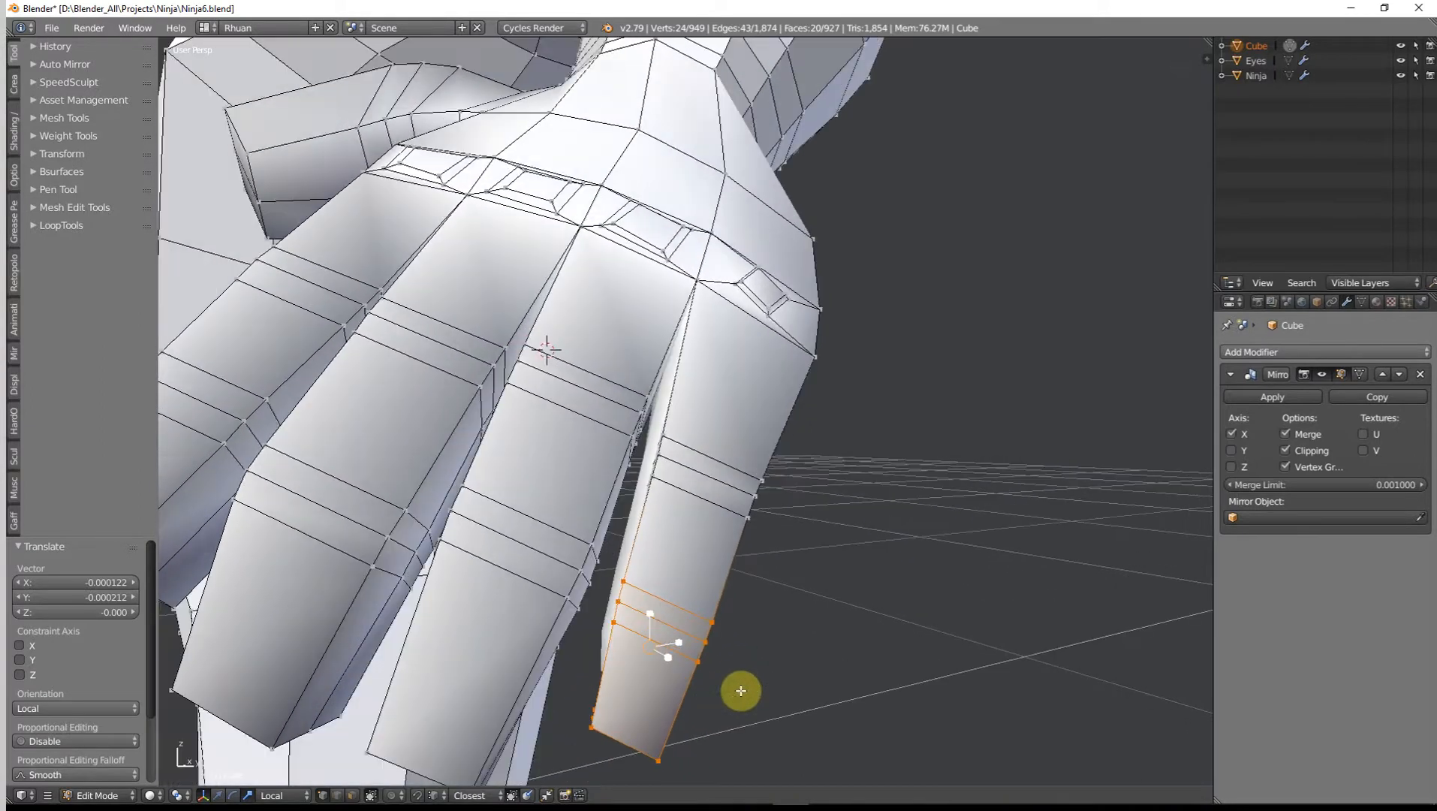
{"action": "key", "text": "g"}
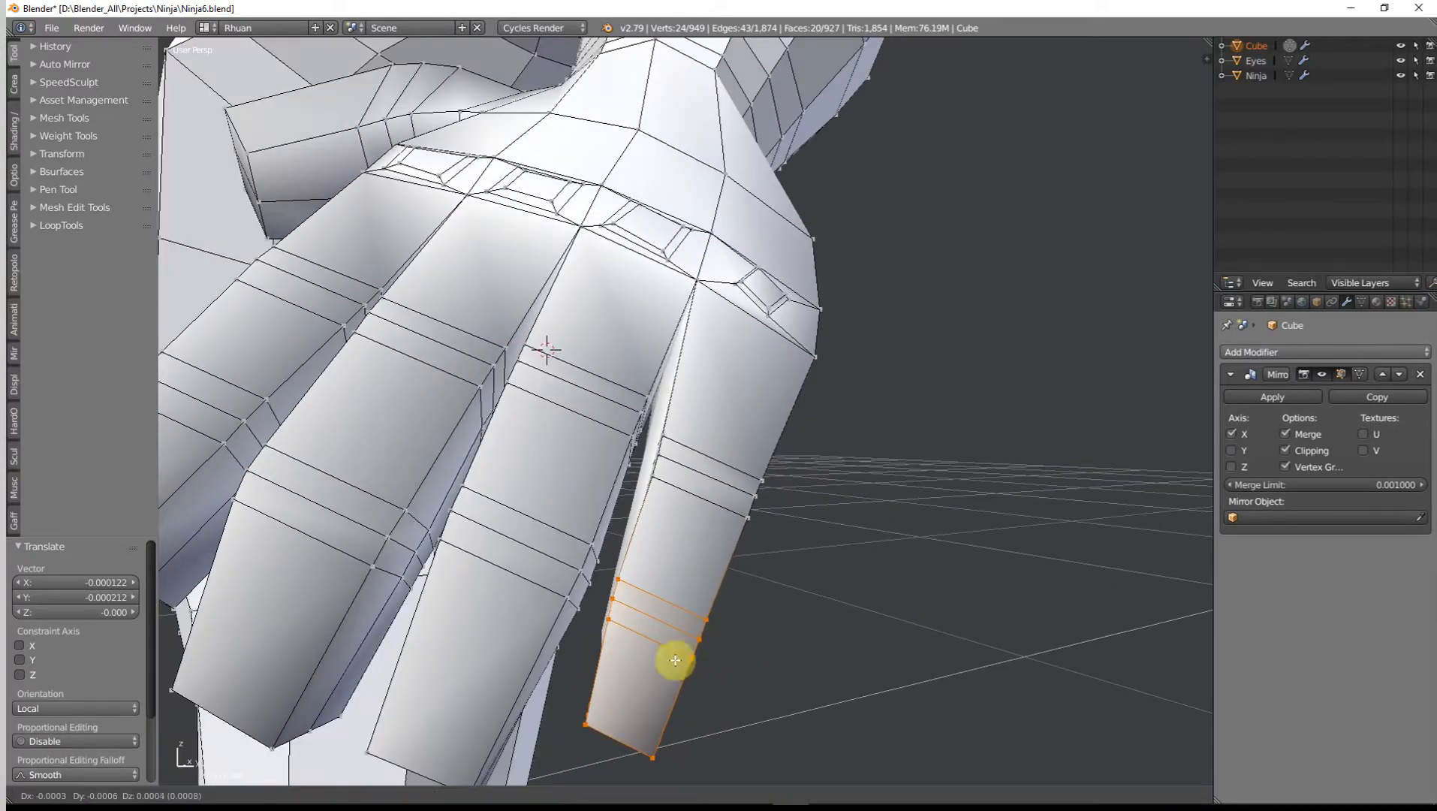
{"action": "left_click", "coordinate": [656, 643]}
Step: Select the little finger's upper joint edge loops and reposition them from the back and side of the hand
{"action": "right_click", "coordinate": [683, 478], "text": "alt"}
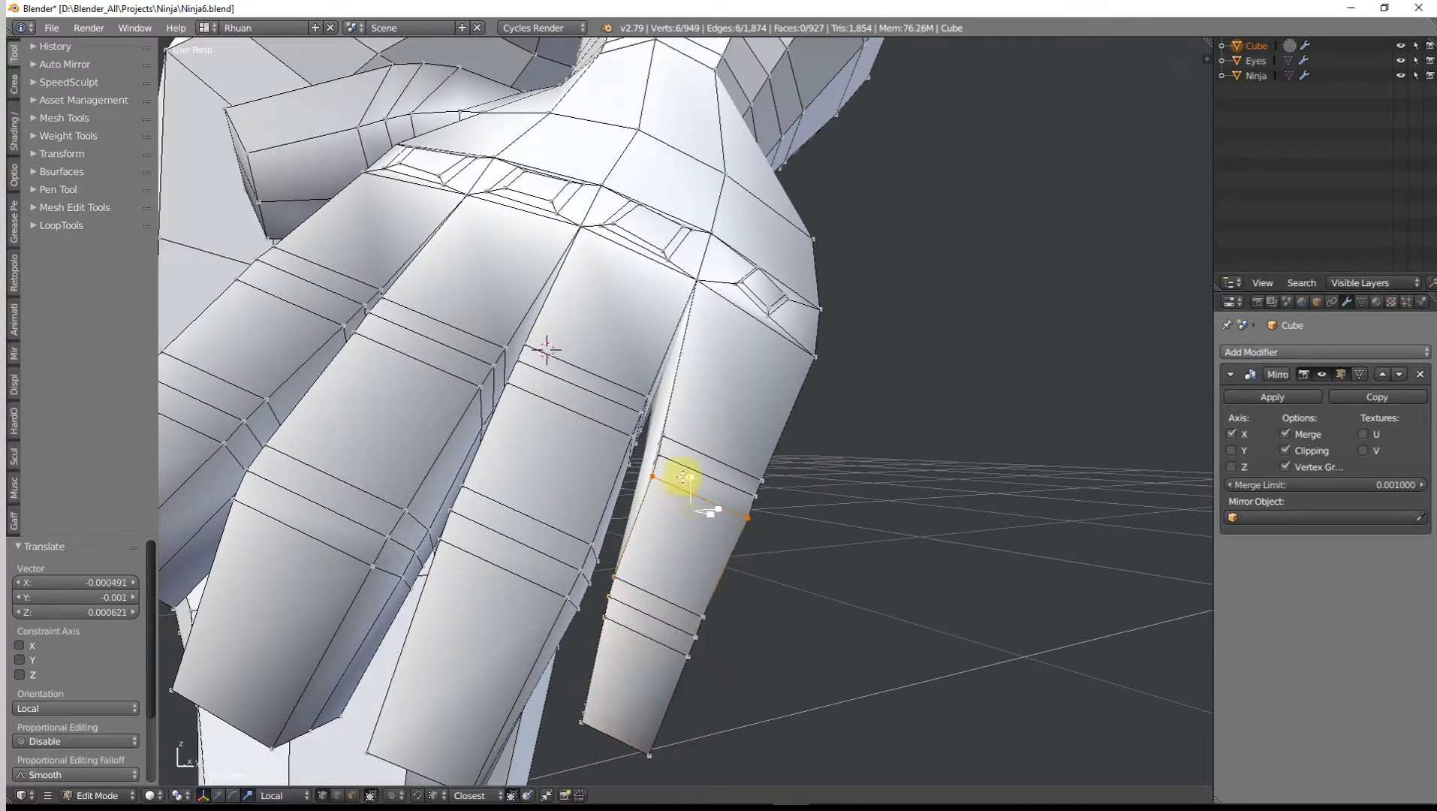
{"action": "right_click", "coordinate": [680, 453], "text": "alt+shift"}
{"action": "key", "text": "g"}
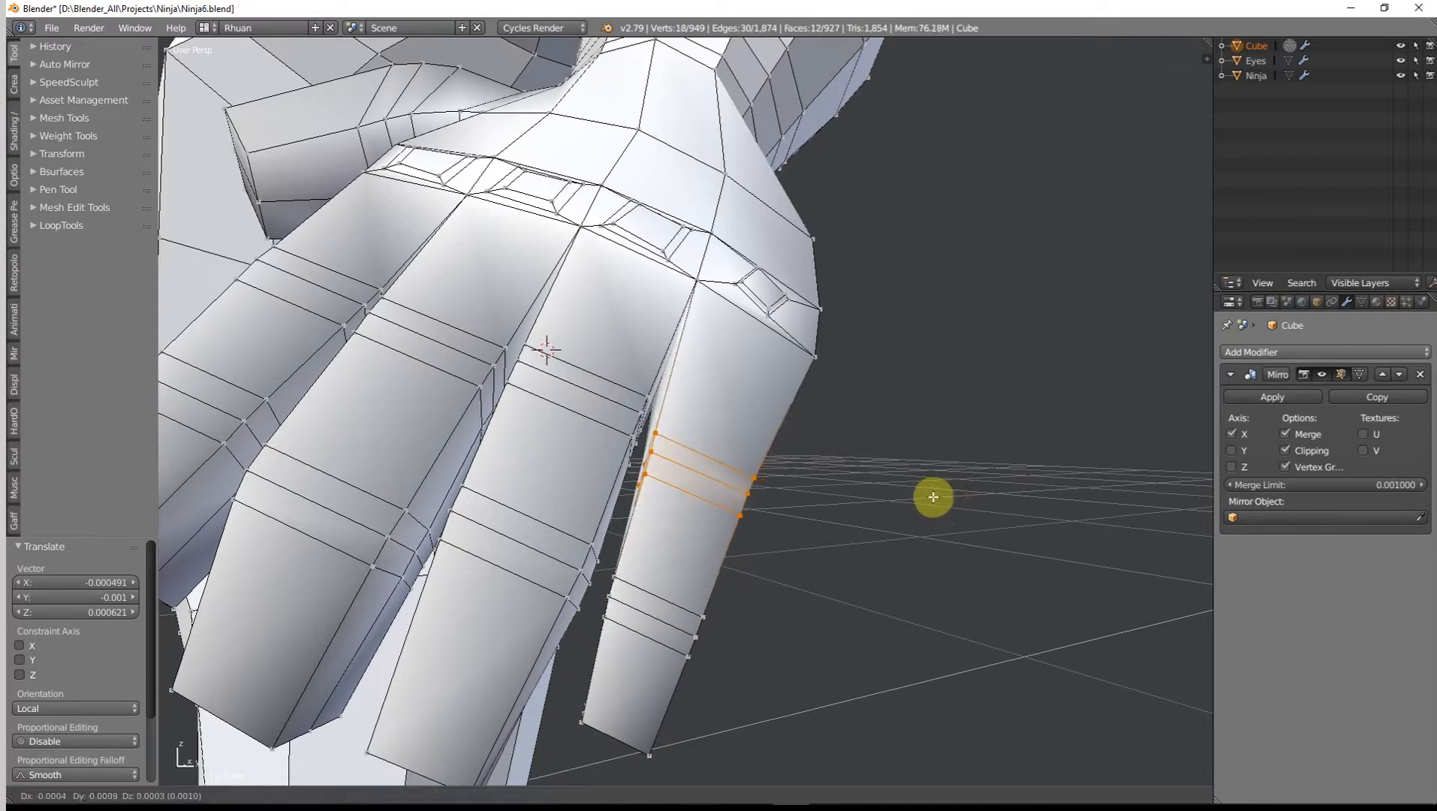
{"action": "left_click", "coordinate": [907, 489]}
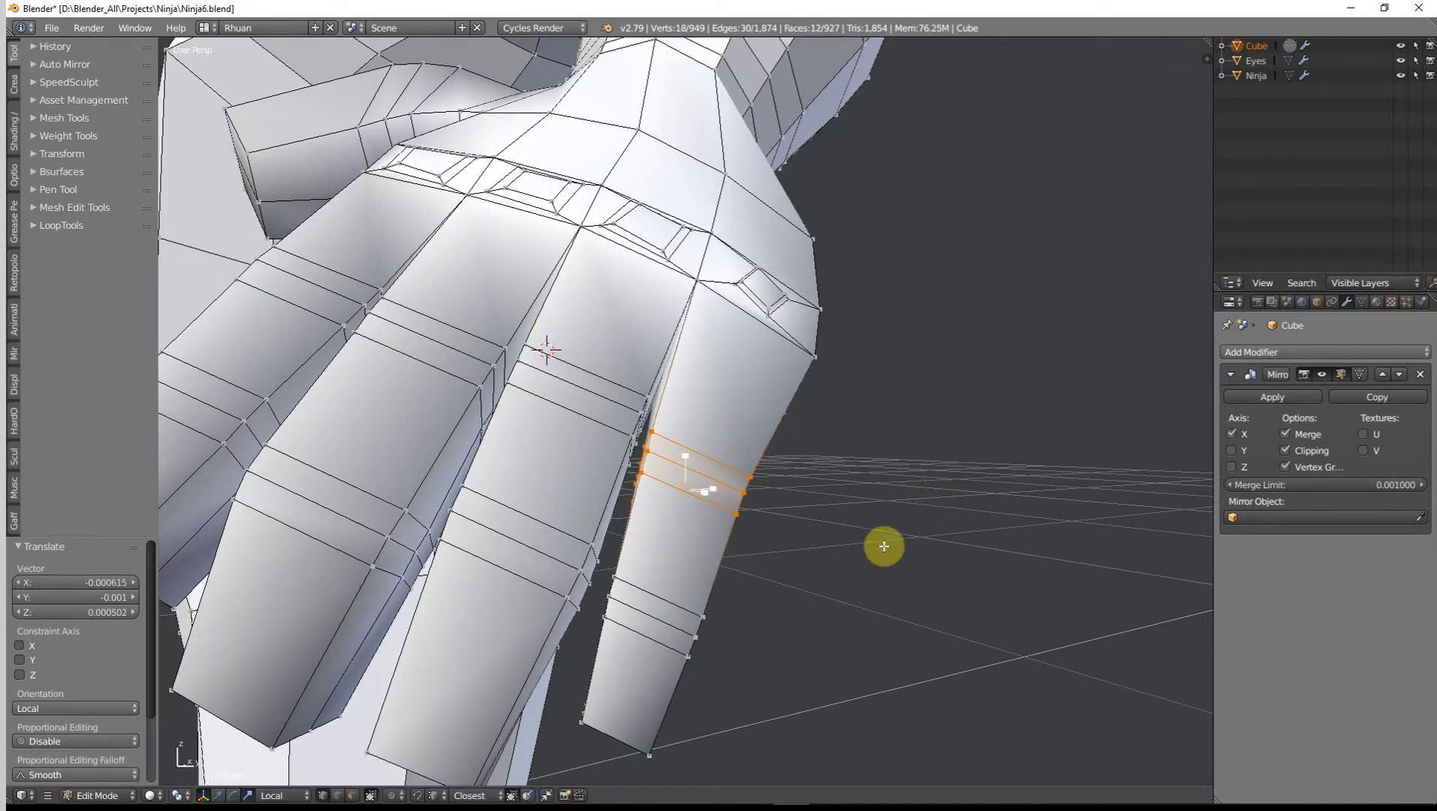
{"action": "middle_click_drag", "start_coordinate": [907, 489], "coordinate": [1029, 567]}
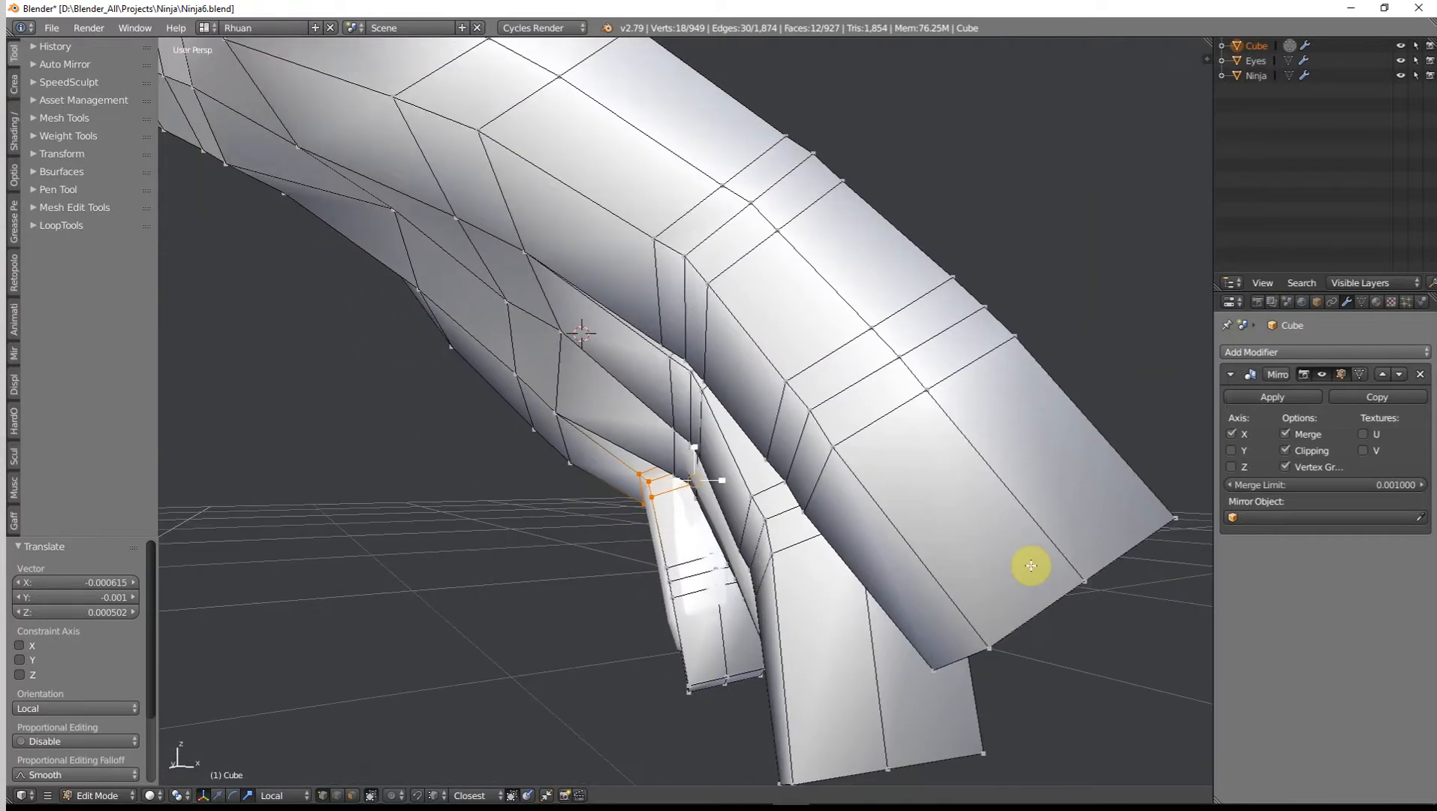
{"action": "key", "text": "g"}
{"action": "left_click", "coordinate": [757, 591]}
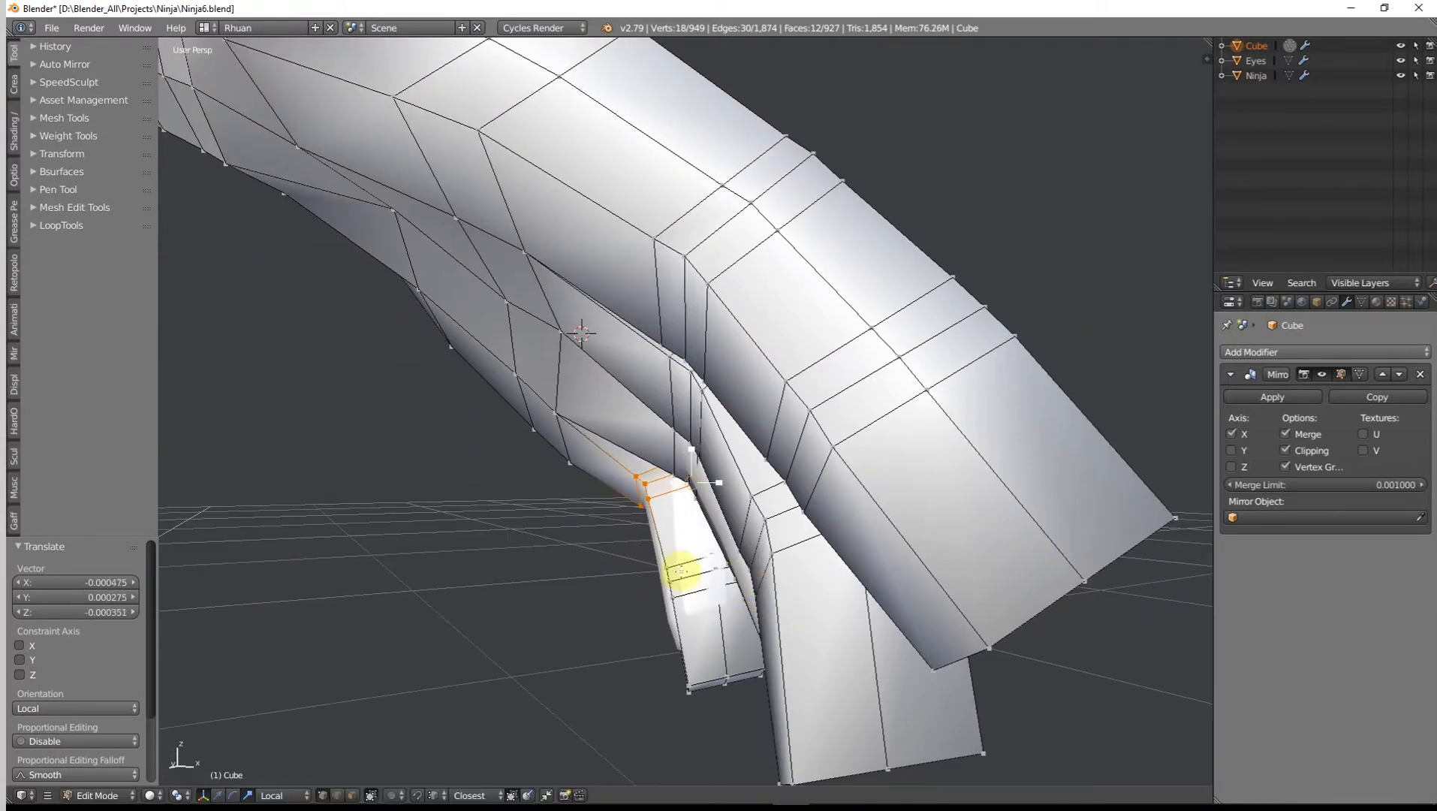
Step: Adjust the position of the little finger's lower joint loops and fingertip, and scale them up to about 1.036
{"action": "right_click", "coordinate": [689, 583], "text": "alt"}
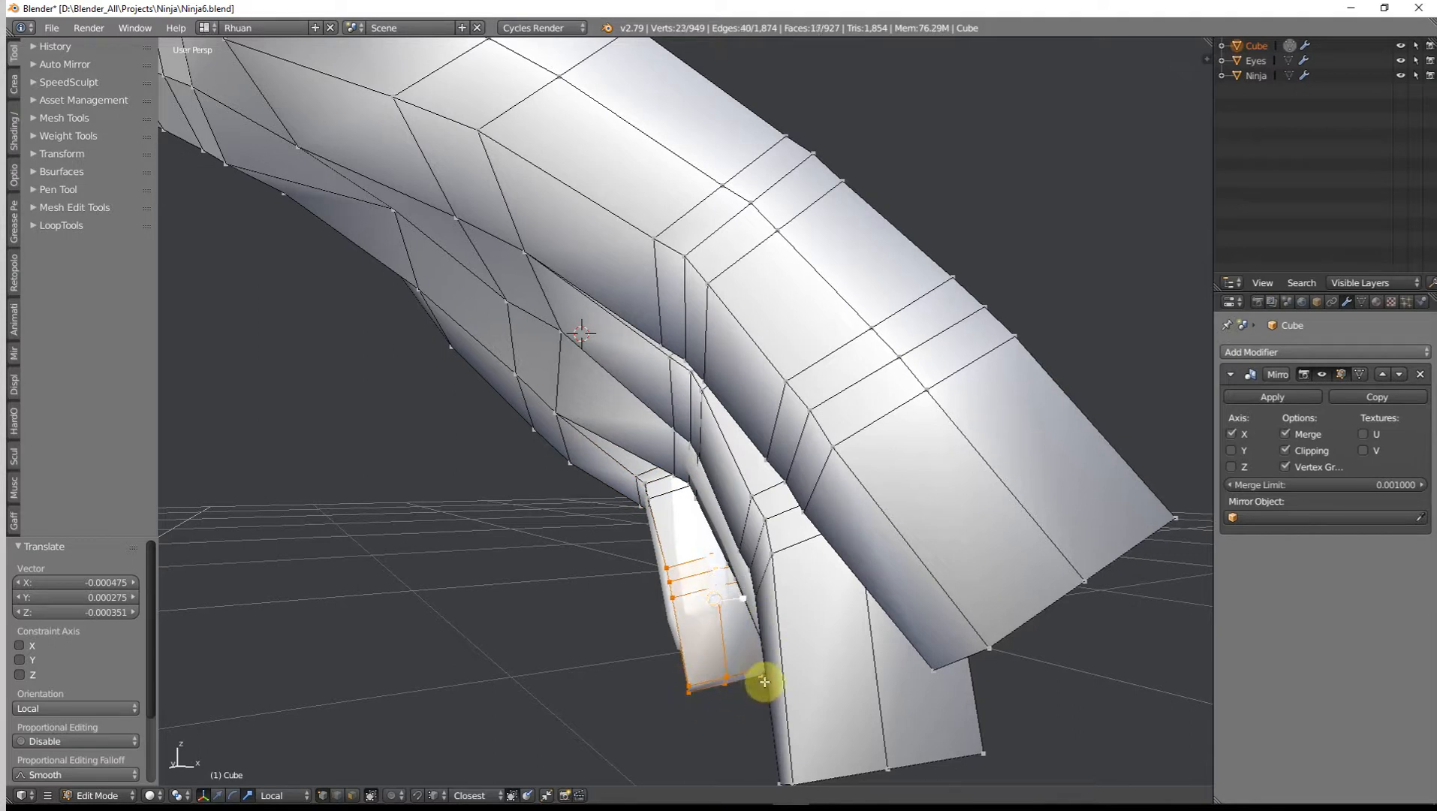
{"action": "key", "text": "g"}
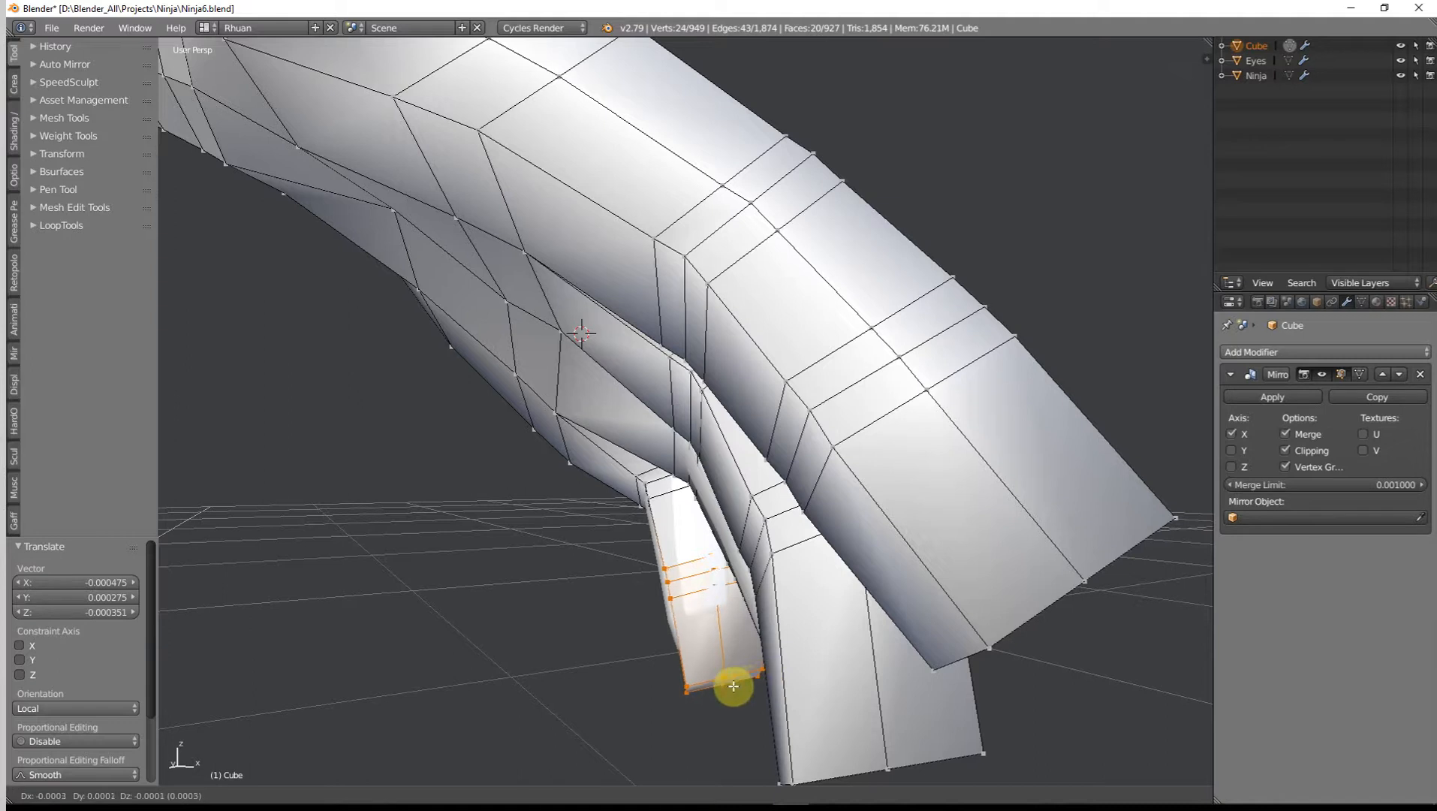
{"action": "left_click", "coordinate": [705, 685]}
{"action": "middle_click_drag", "start_coordinate": [706, 676], "coordinate": [751, 670]}
{"action": "key", "text": "s"}
{"action": "left_click", "coordinate": [815, 652]}
{"action": "key", "text": "g"}
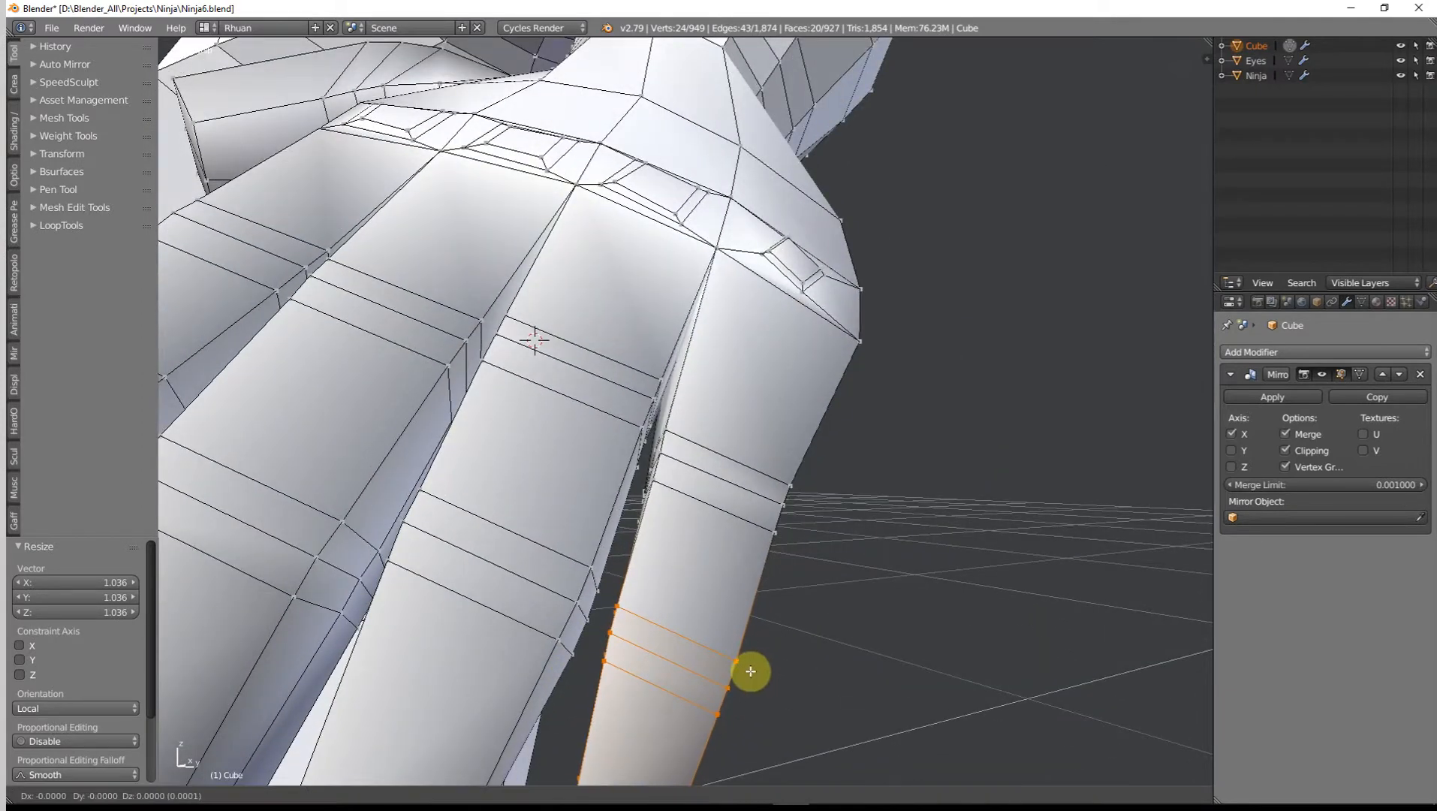
{"action": "left_click", "coordinate": [751, 670]}
Step: Scale the little finger's upper joint loops up slightly and shift them to smooth the knuckle's outline
{"action": "right_click", "coordinate": [713, 502], "text": "alt"}
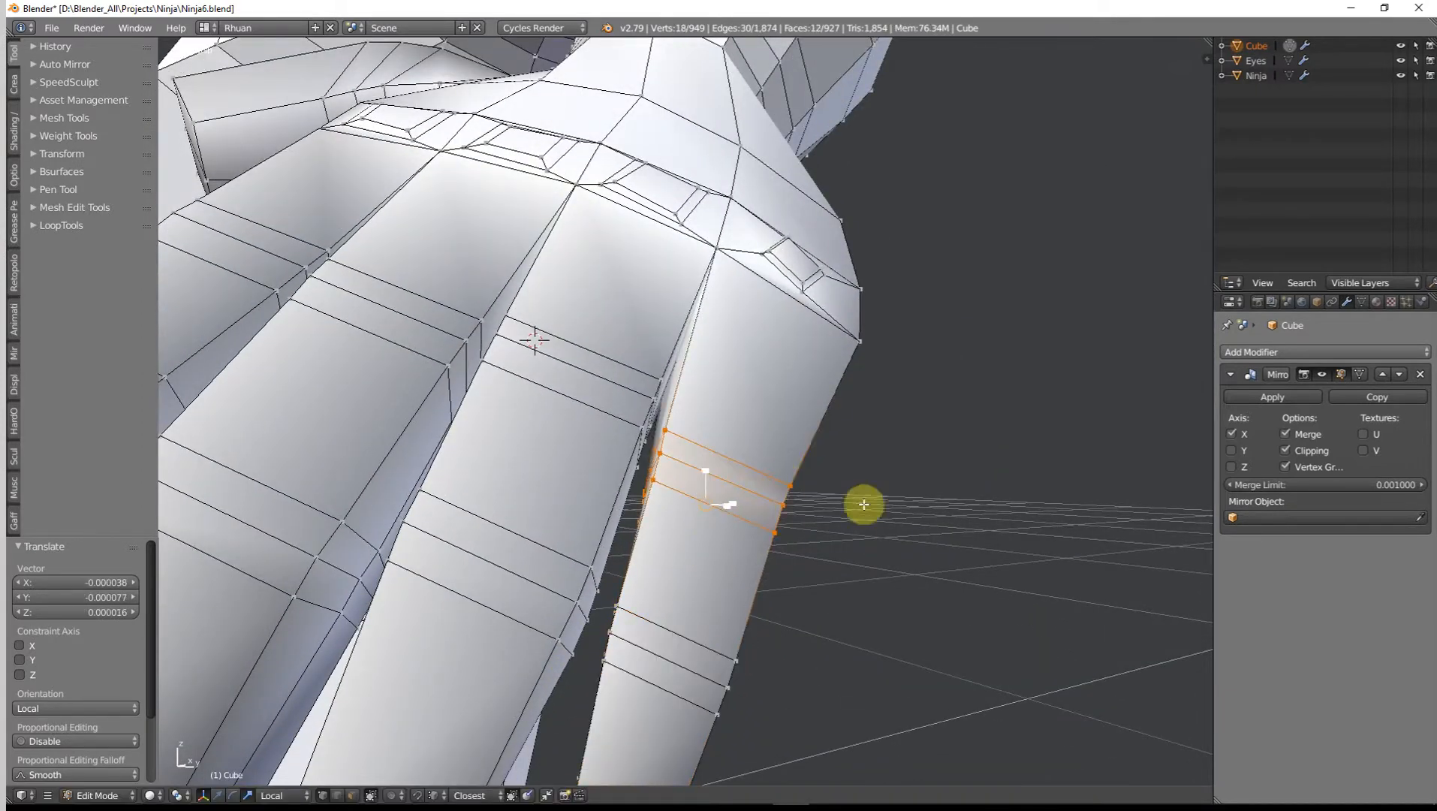
{"action": "key", "text": "s"}
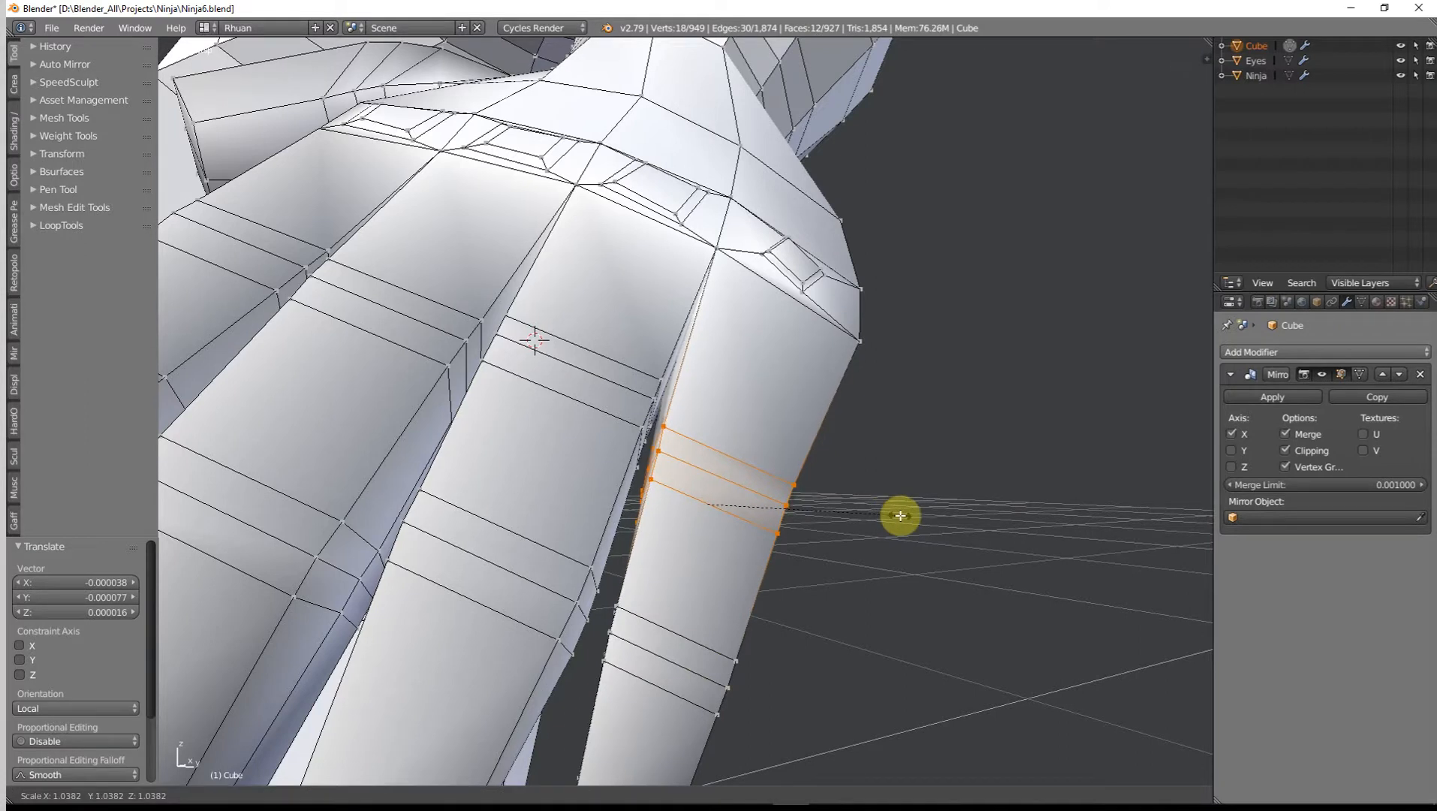
{"action": "left_click", "coordinate": [840, 552]}
{"action": "middle_click_drag", "start_coordinate": [840, 552], "coordinate": [669, 528]}
{"action": "key", "text": "g"}
{"action": "left_click", "coordinate": [675, 529]}
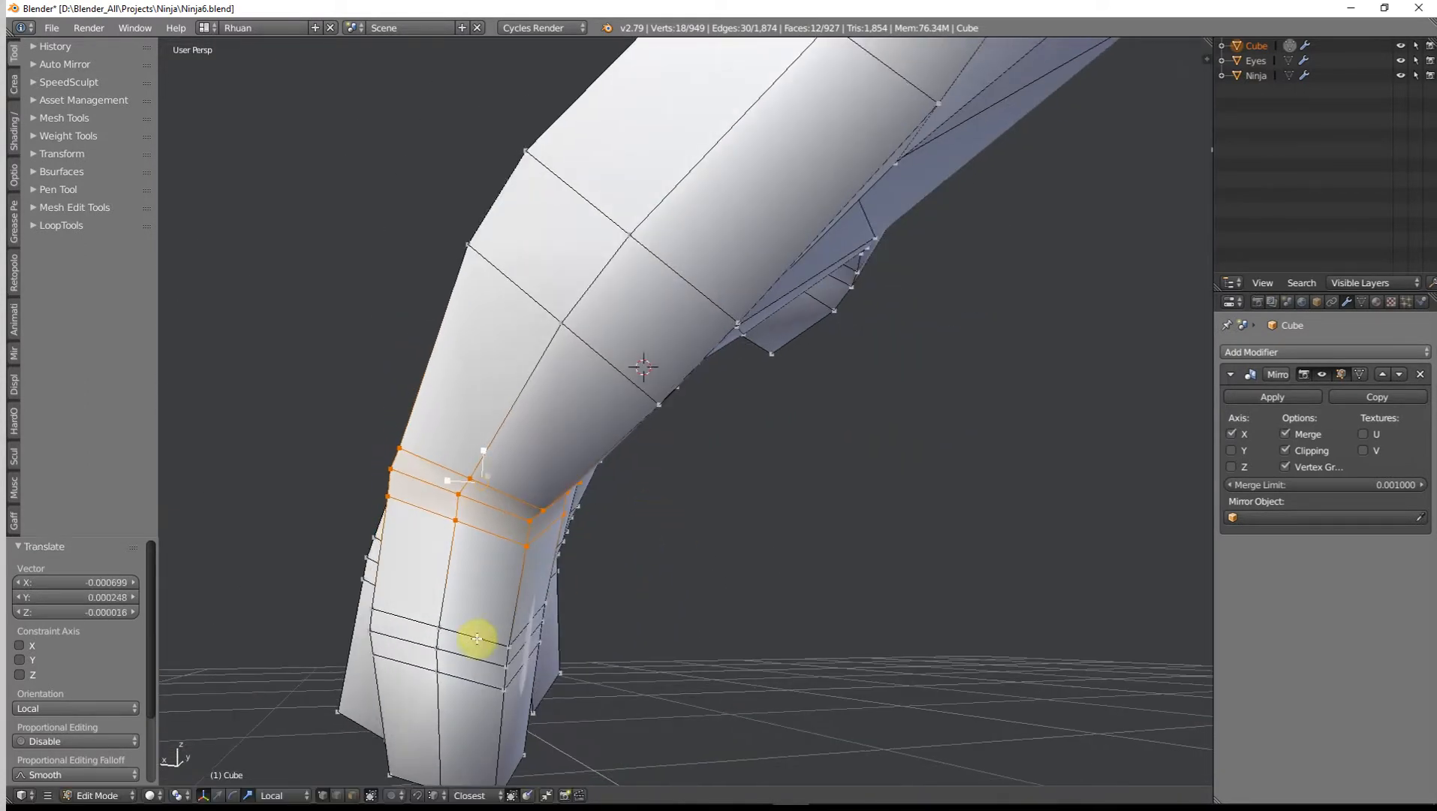
Step: Select the little finger's three lower joint loops and move them slightly in line with the finger
{"action": "right_click", "coordinate": [480, 642], "text": "alt"}
{"action": "right_click", "coordinate": [485, 662], "text": "alt+shift"}
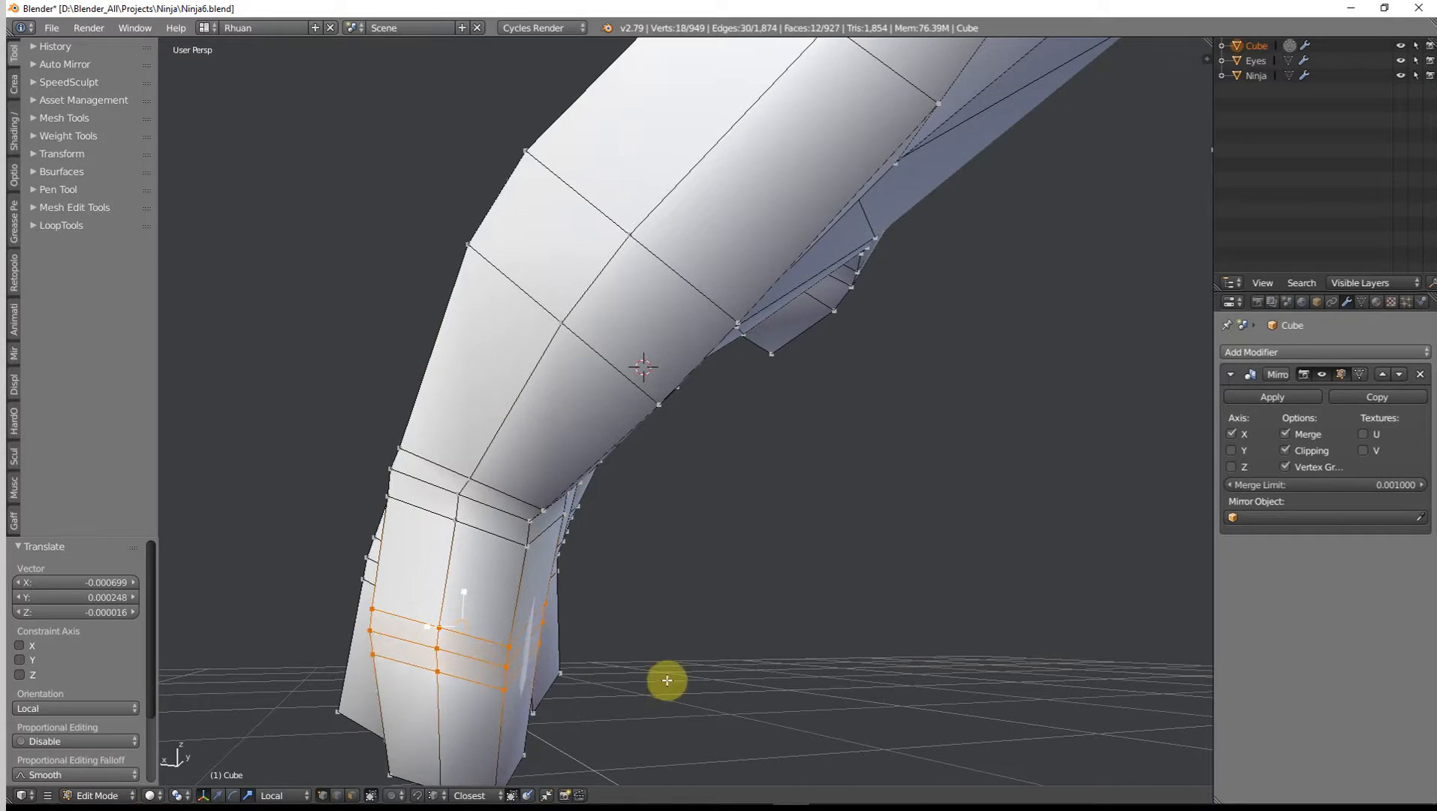
{"action": "middle_click_drag", "start_coordinate": [667, 681], "coordinate": [677, 661]}
{"action": "key", "text": "g"}
{"action": "left_click", "coordinate": [702, 669]}
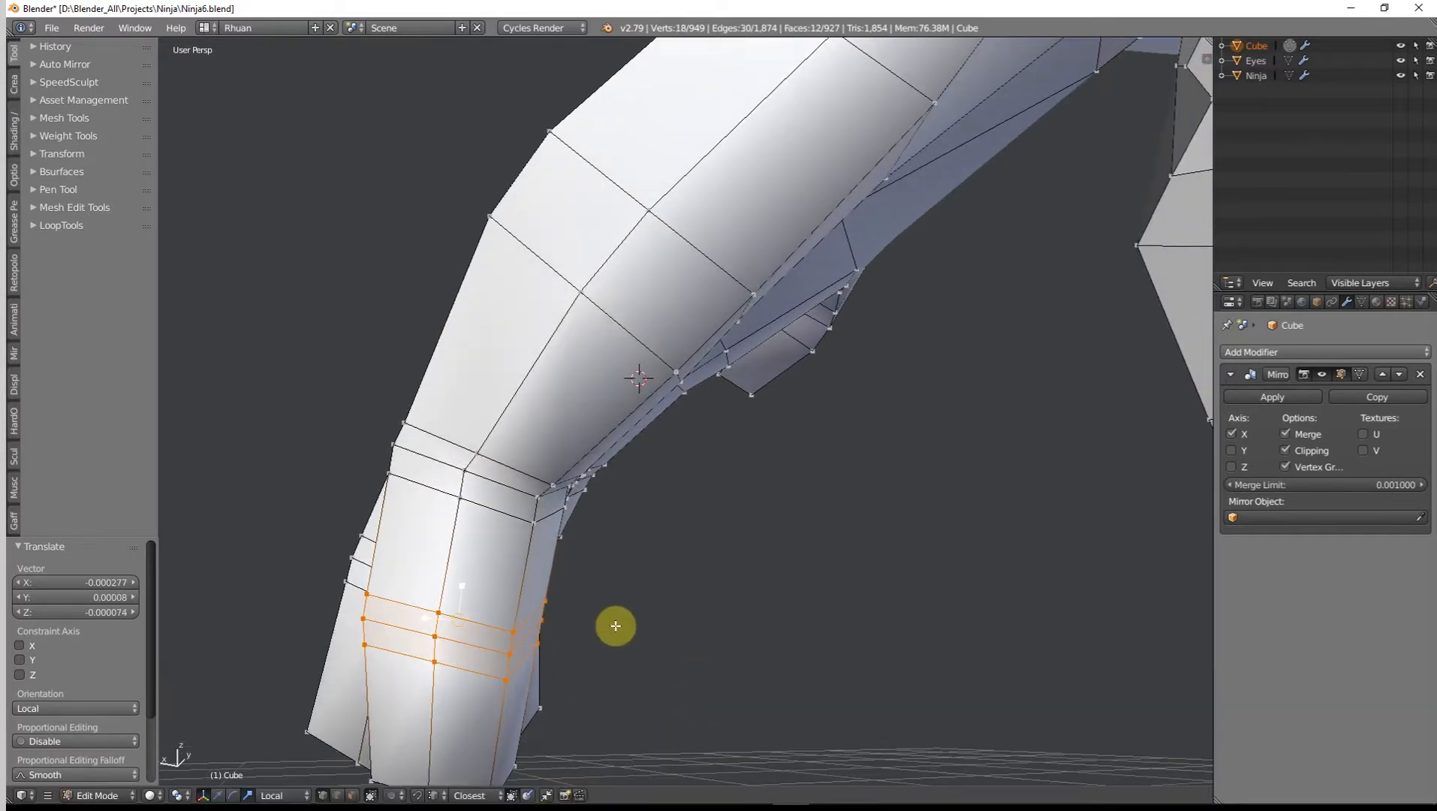
Step: Check the fingers' shading in Object Mode, and reposition the ring finger's upper joint loops in Edit Mode
{"action": "scroll", "coordinate": [616, 626], "scroll_direction": "down", "scroll_amount": 3}
{"action": "middle_click_drag", "start_coordinate": [616, 625], "coordinate": [548, 573]}
{"action": "key", "text": "Tab"}
{"action": "scroll", "coordinate": [563, 552], "scroll_direction": "down", "scroll_amount": 3}
{"action": "middle_click_drag", "start_coordinate": [600, 505], "coordinate": [709, 528]}
{"action": "scroll", "coordinate": [551, 575], "scroll_direction": "up", "scroll_amount": 6}
{"action": "key", "text": "Tab"}
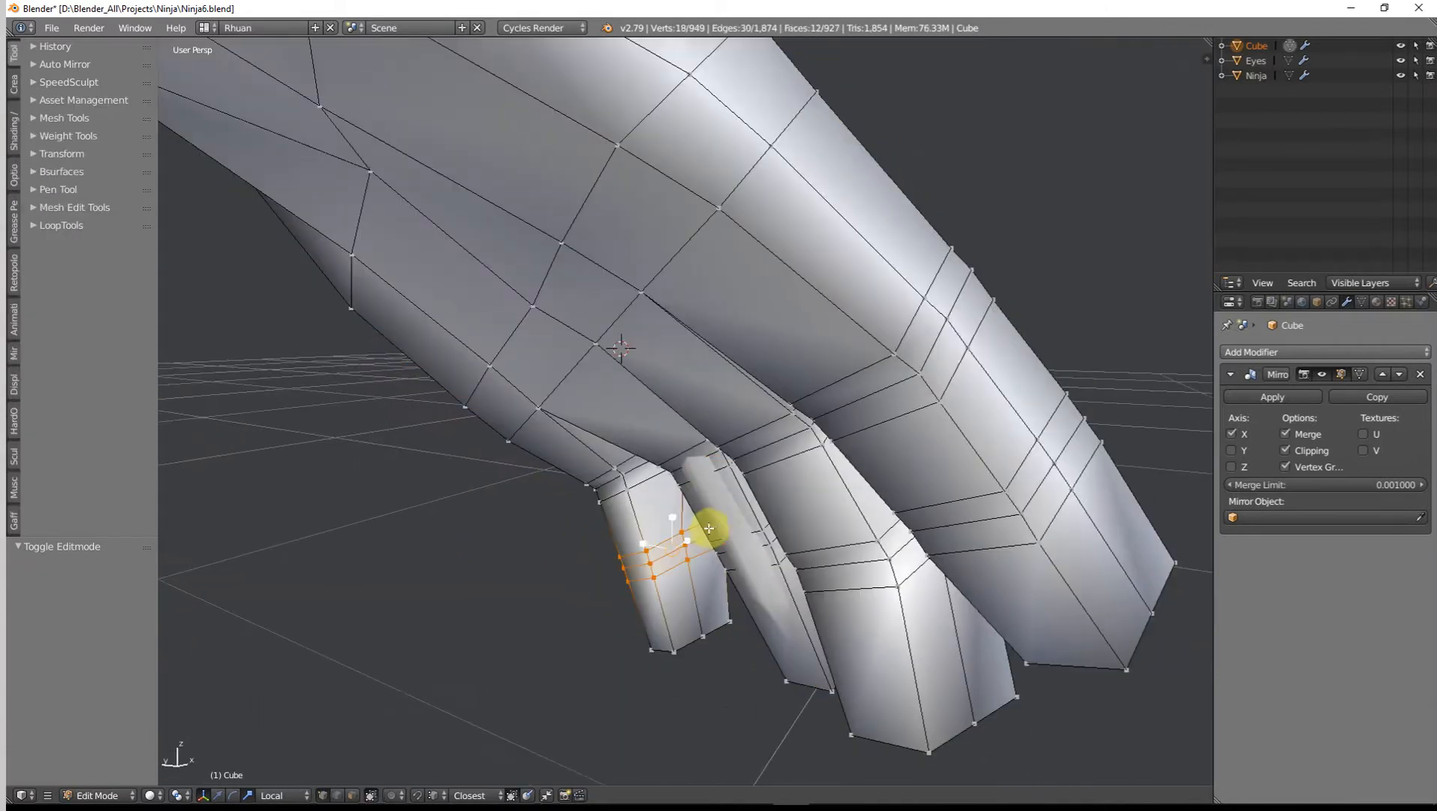
{"action": "right_click", "coordinate": [717, 461], "text": "alt"}
{"action": "right_click", "coordinate": [709, 454], "text": "alt+shift"}
{"action": "right_click", "coordinate": [694, 454], "text": "alt+shift"}
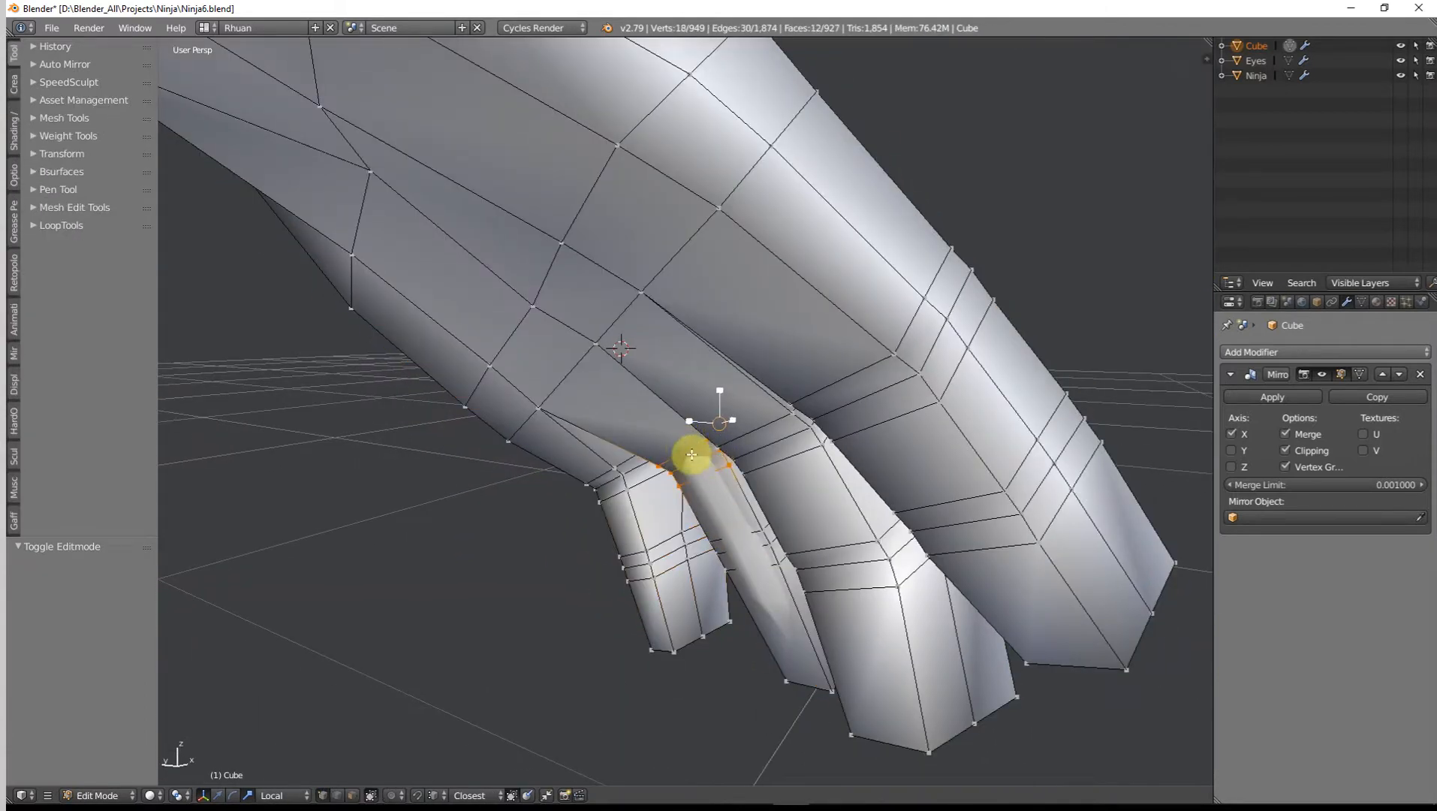
{"action": "middle_click_drag", "start_coordinate": [698, 464], "coordinate": [776, 600]}
{"action": "key", "text": "g"}
{"action": "left_click", "coordinate": [669, 506]}
Step: Reposition the ring finger's lower joint loops and scale them up to about 1.071
{"action": "right_click", "coordinate": [757, 554], "text": "alt"}
{"action": "key", "text": "g"}
{"action": "left_click", "coordinate": [773, 601]}
{"action": "key", "text": "g"}
{"action": "left_click", "coordinate": [773, 612]}
{"action": "key", "text": "s"}
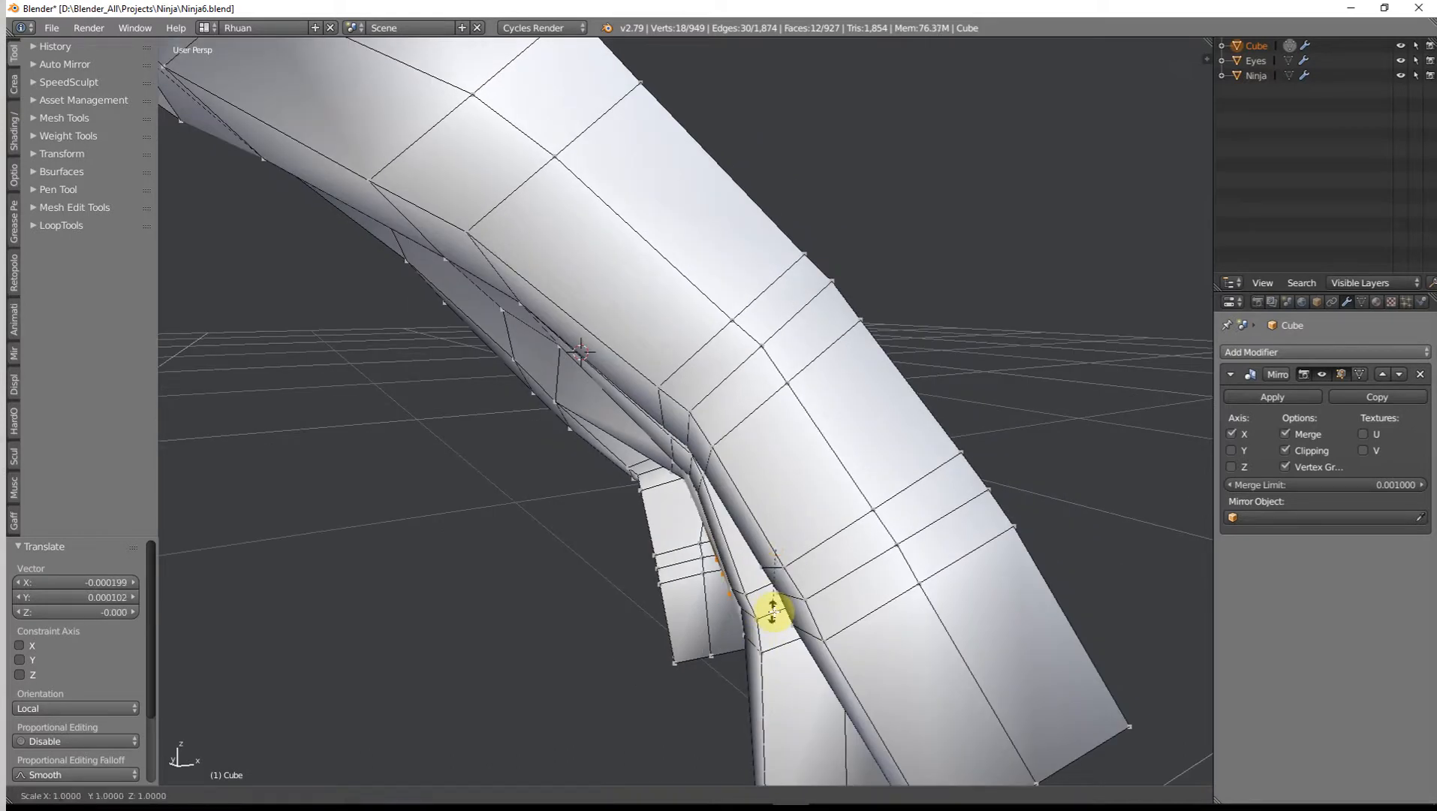
{"action": "left_click", "coordinate": [779, 616]}
Step: Select the ring finger's upper joint loops and scale them up to about 1.087
{"action": "middle_click_drag", "start_coordinate": [779, 616], "coordinate": [922, 598]}
{"action": "right_click", "coordinate": [750, 459], "text": "alt"}
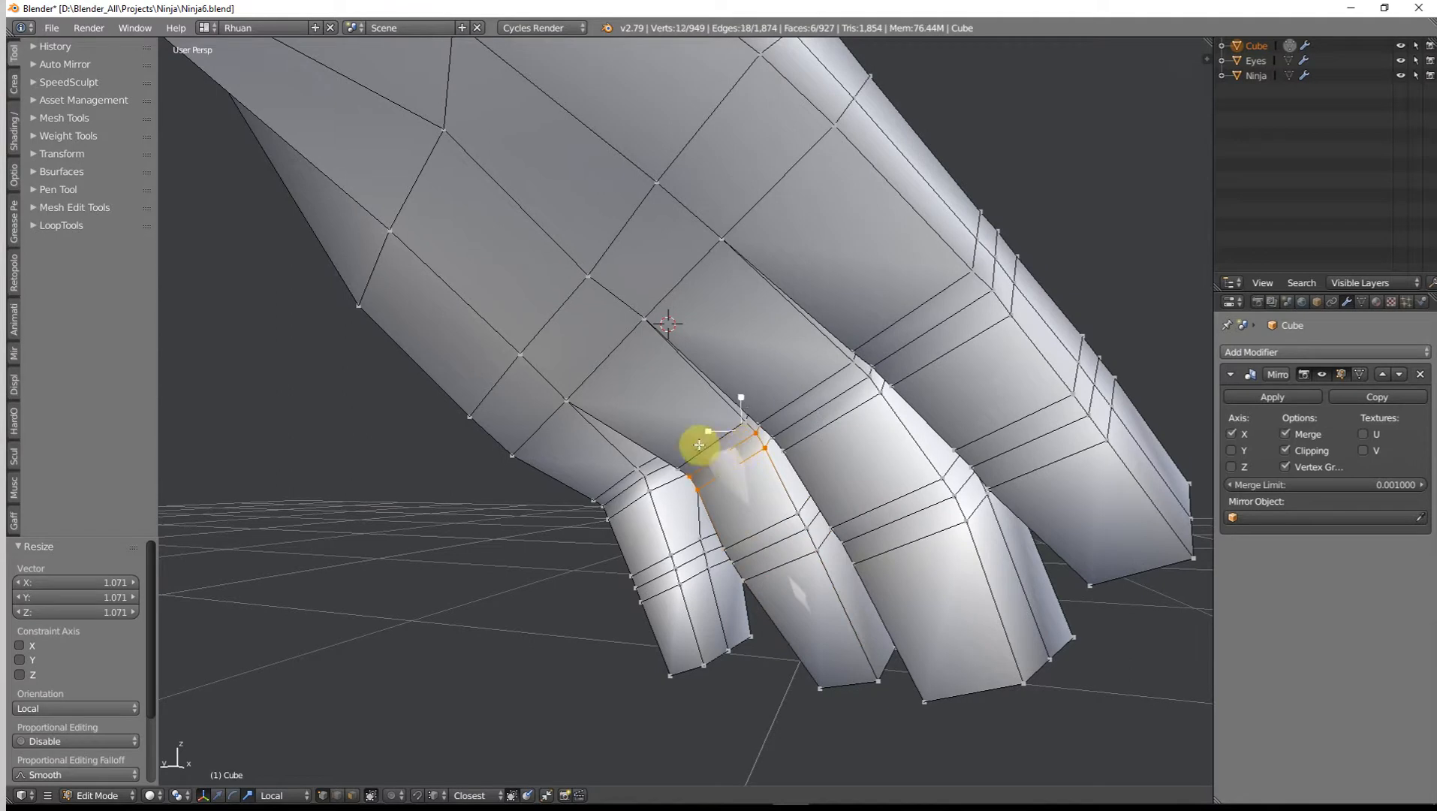
{"action": "right_click", "coordinate": [699, 444], "text": "alt+shift"}
{"action": "key", "text": "s"}
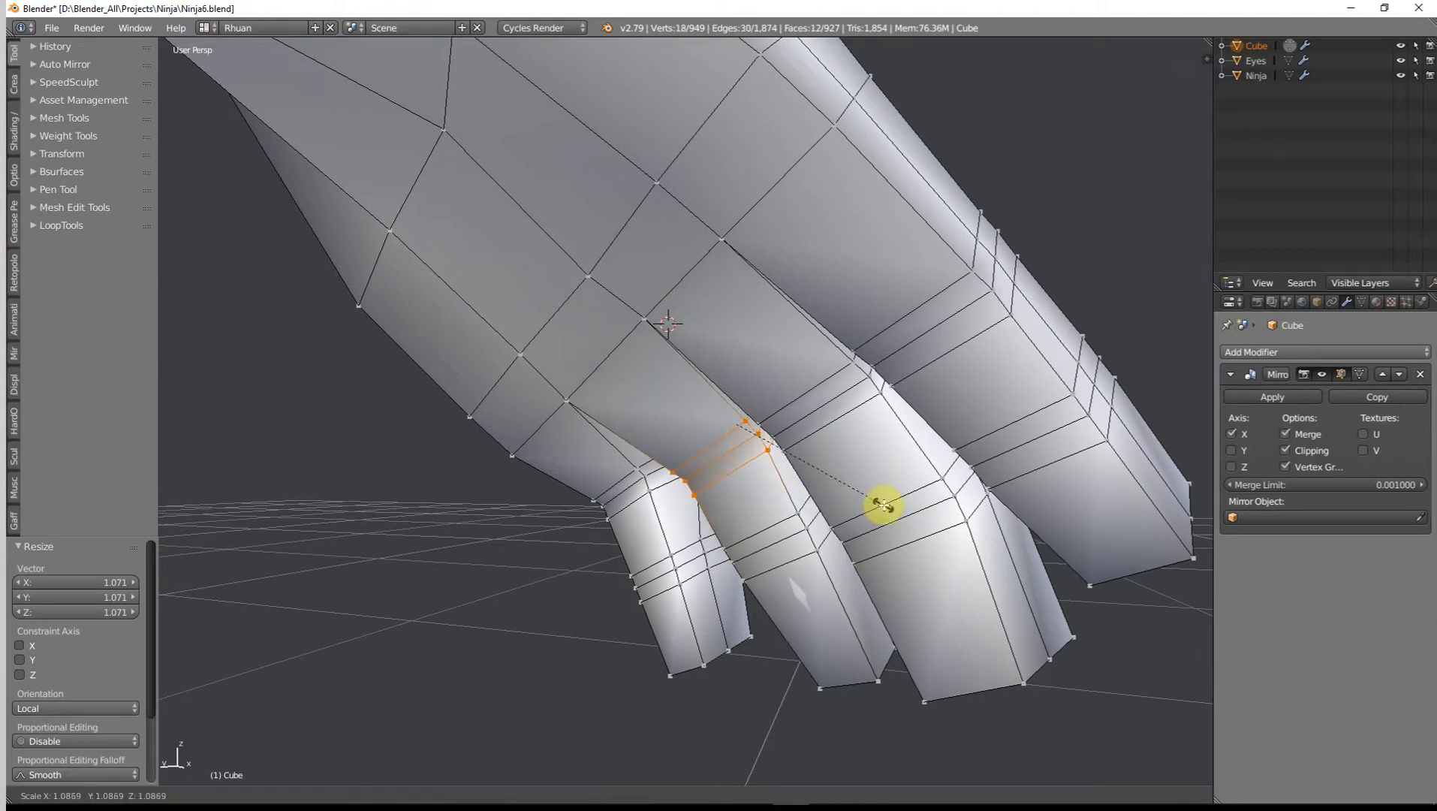
{"action": "left_click", "coordinate": [883, 506]}
Step: Move the ring fingertip's corner geometry to refine the shape of the finger's end
{"action": "right_click", "coordinate": [858, 685]}
{"action": "middle_click_drag", "start_coordinate": [923, 689], "coordinate": [942, 597]}
{"action": "key", "text": "g"}
{"action": "left_click", "coordinate": [808, 707]}
{"action": "key", "text": "g"}
{"action": "left_click", "coordinate": [587, 550]}
Step: Select the lowest edge loop of the ring finger's lower joint and scale it to about 1.013
{"action": "scroll", "coordinate": [941, 597], "scroll_direction": "up", "scroll_amount": 3}
{"action": "left_click", "coordinate": [599, 586], "text": "alt"}
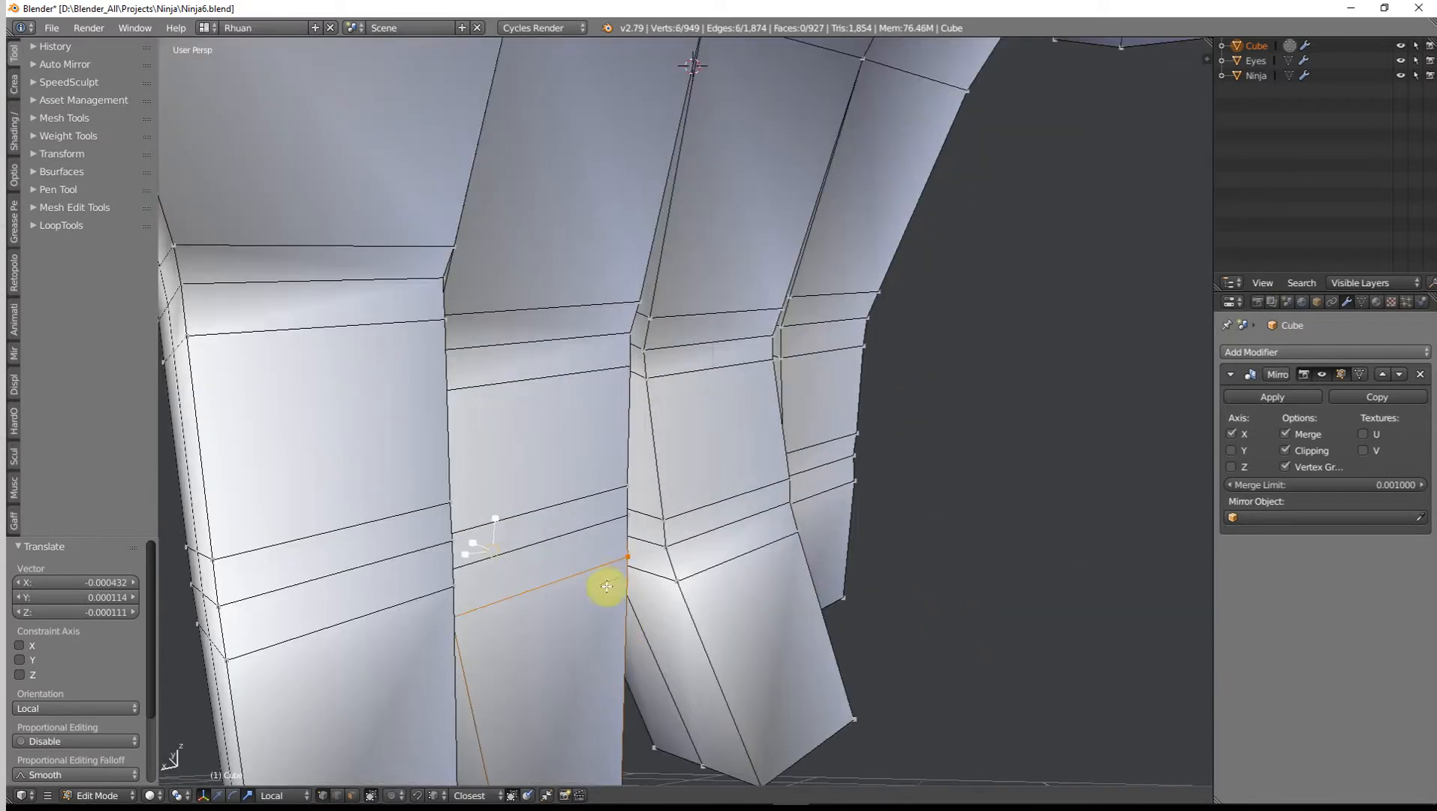
{"action": "middle_click_drag", "start_coordinate": [600, 587], "coordinate": [514, 667]}
{"action": "scroll", "coordinate": [475, 669], "scroll_direction": "up", "scroll_amount": 2}
{"action": "key", "text": "s"}
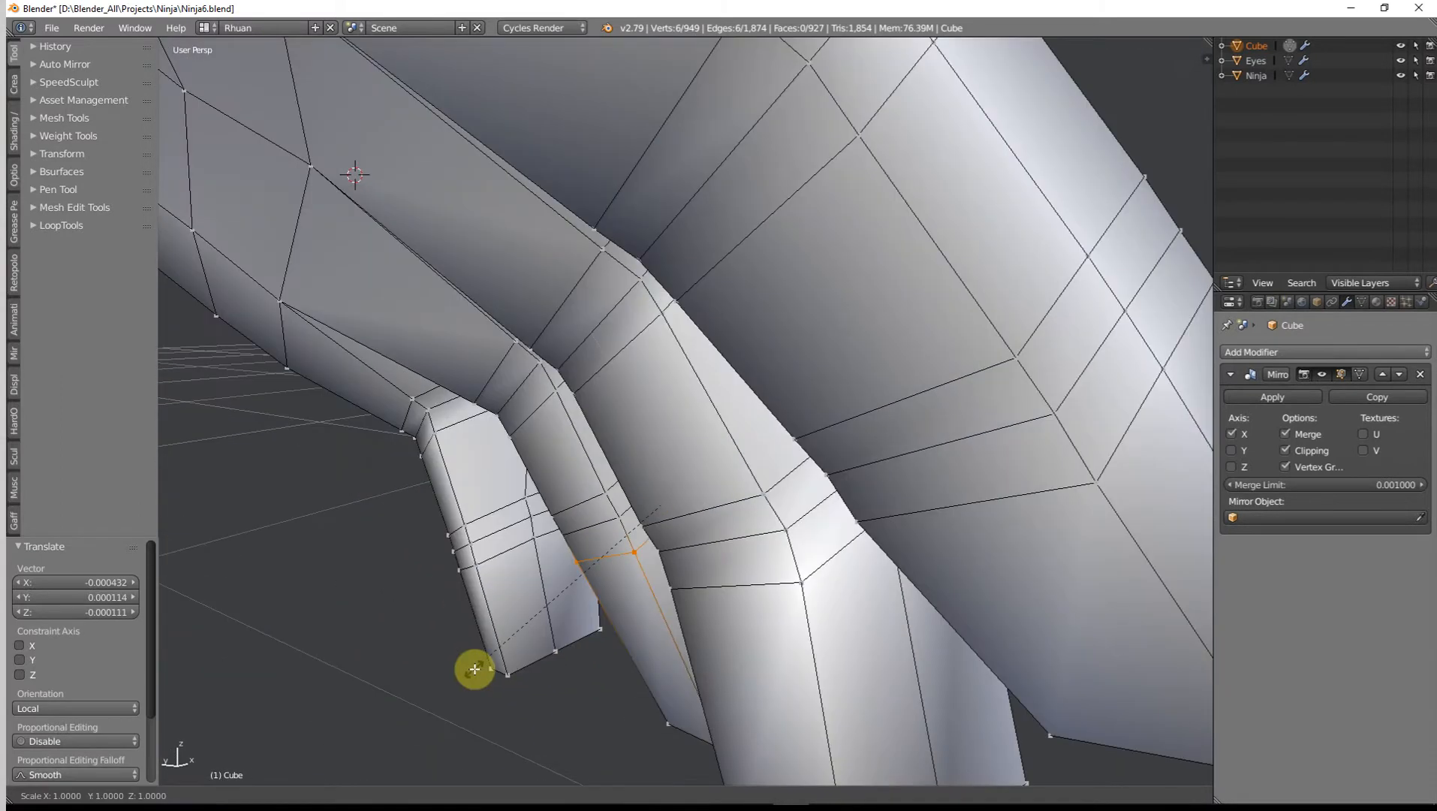
{"action": "left_click", "coordinate": [475, 671]}
Step: Inspect the reshaped fingers and the rest of the body, switching between Object Mode and Edit Mode
{"action": "key", "text": "Tab"}
{"action": "scroll", "coordinate": [488, 648], "scroll_direction": "down", "scroll_amount": 4}
{"action": "mouse_move", "coordinate": [604, 572]}
{"action": "middle_mouse_down"}
{"action": "mouse_move", "coordinate": [659, 499]}
{"action": "mouse_move", "coordinate": [584, 521]}
{"action": "mouse_move", "coordinate": [583, 571]}
{"action": "middle_mouse_up"}
{"action": "scroll", "coordinate": [584, 570], "scroll_direction": "up", "scroll_amount": 5}
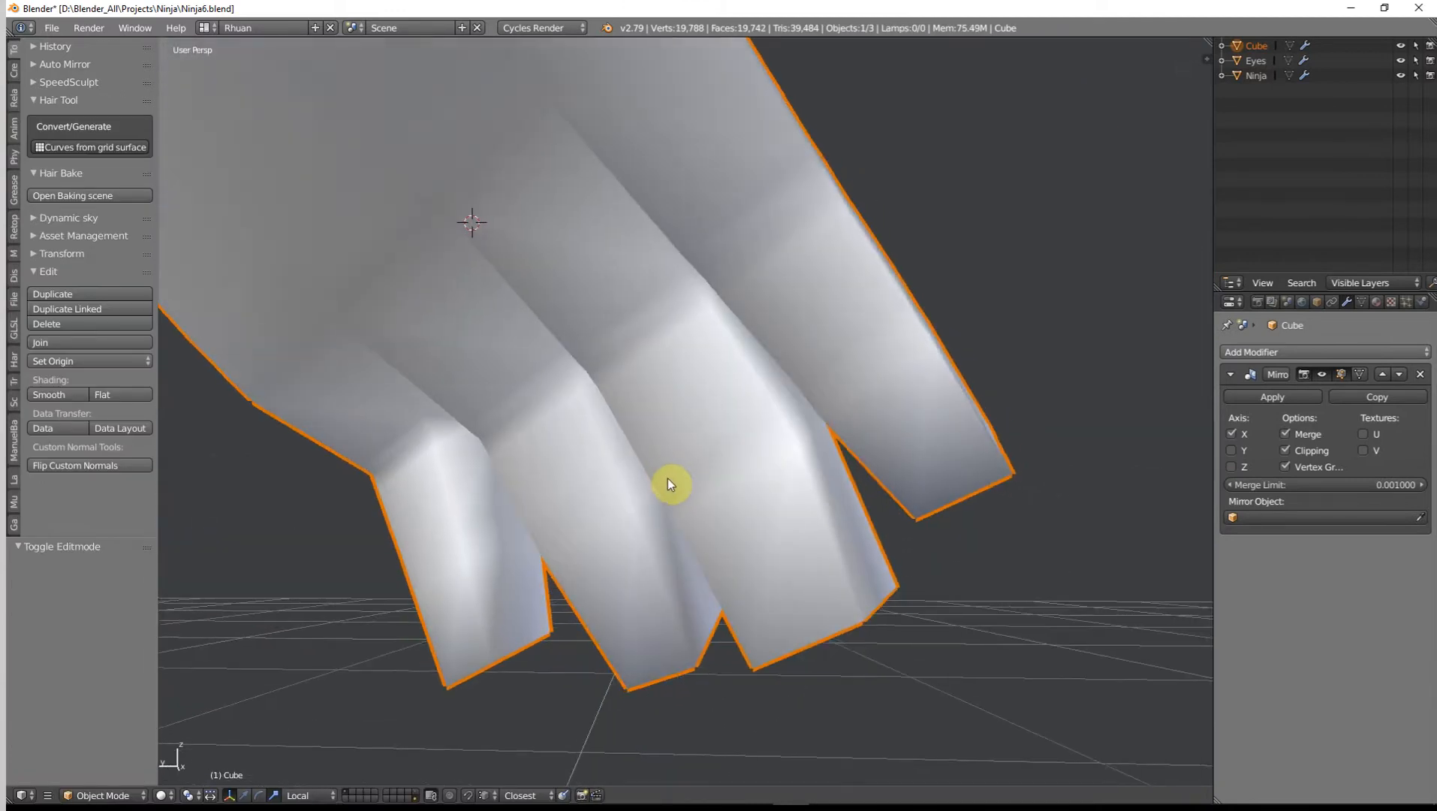
{"action": "key", "text": "Tab"}
{"action": "scroll", "coordinate": [666, 475], "scroll_direction": "up", "scroll_amount": 2}
{"action": "middle_click_drag", "start_coordinate": [682, 269], "coordinate": [673, 338]}
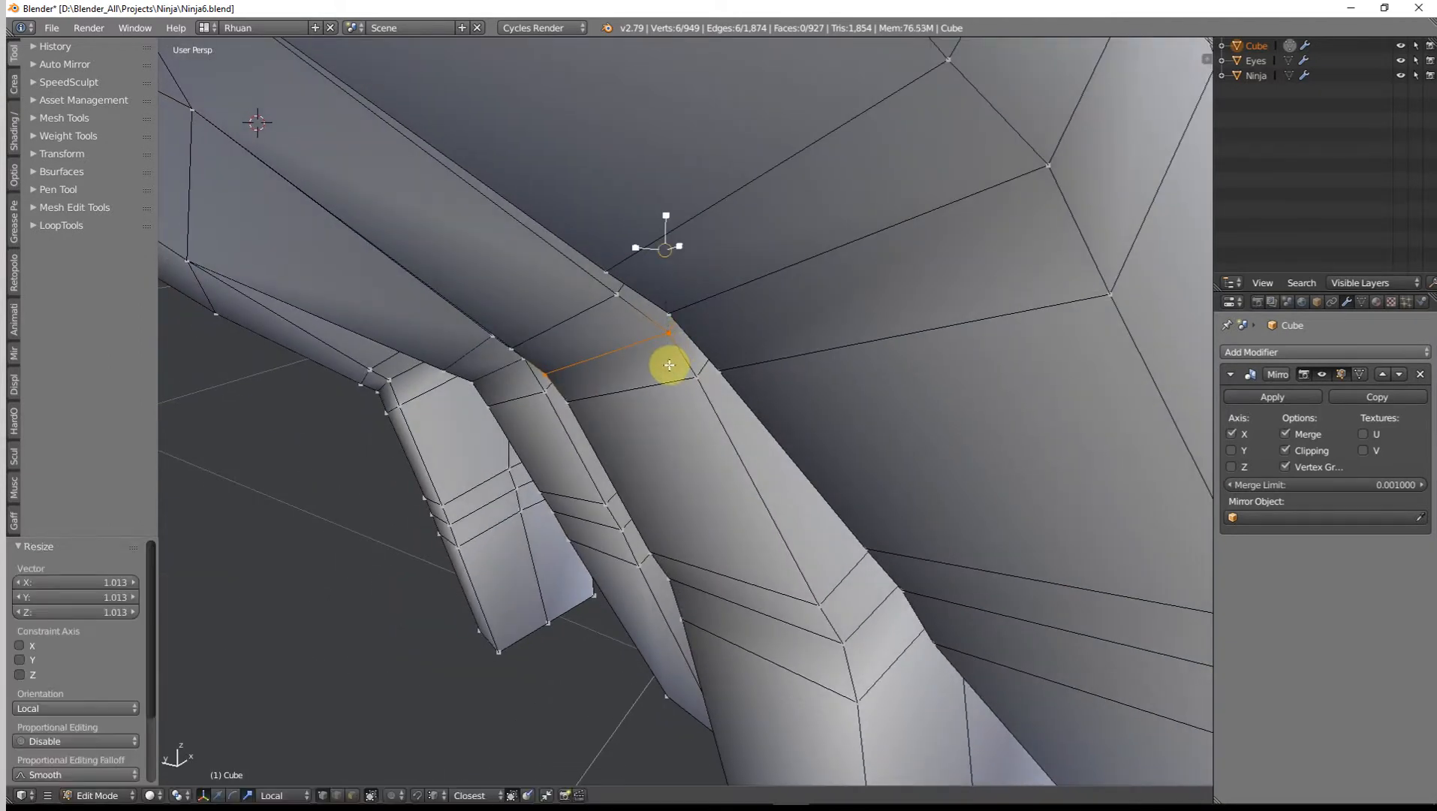
{"action": "key", "text": "q"}
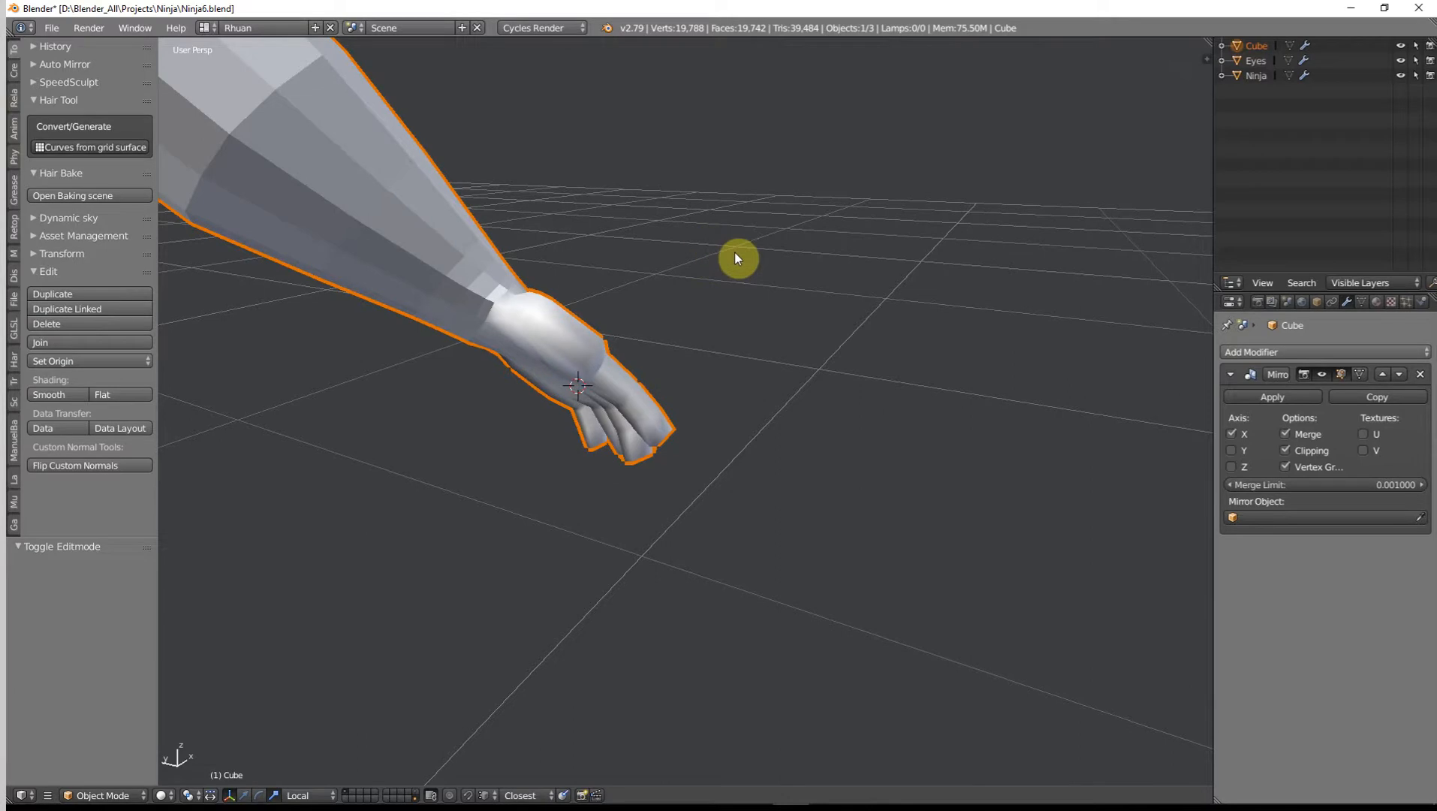
{"action": "key", "text": "q"}
{"action": "scroll", "coordinate": [661, 350], "scroll_direction": "down", "scroll_amount": 3}
{"action": "middle_click_drag", "start_coordinate": [658, 352], "coordinate": [950, 374], "text": "shift"}
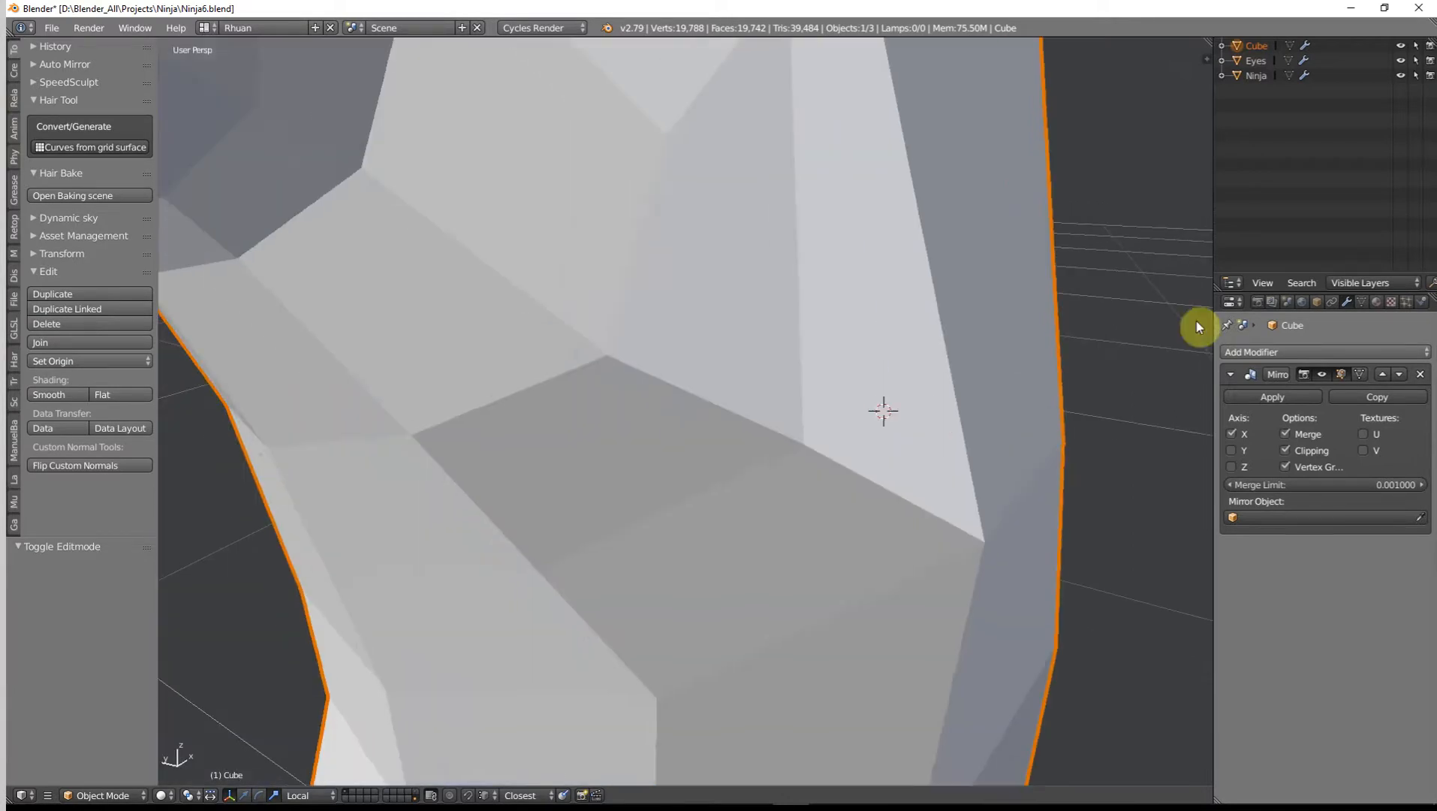
Step: Remove the material slot from the Cube body object and deselect everything
{"action": "left_click", "coordinate": [1376, 303]}
{"action": "left_click", "coordinate": [1408, 398]}
{"action": "scroll", "coordinate": [985, 375], "scroll_direction": "down", "scroll_amount": 8}
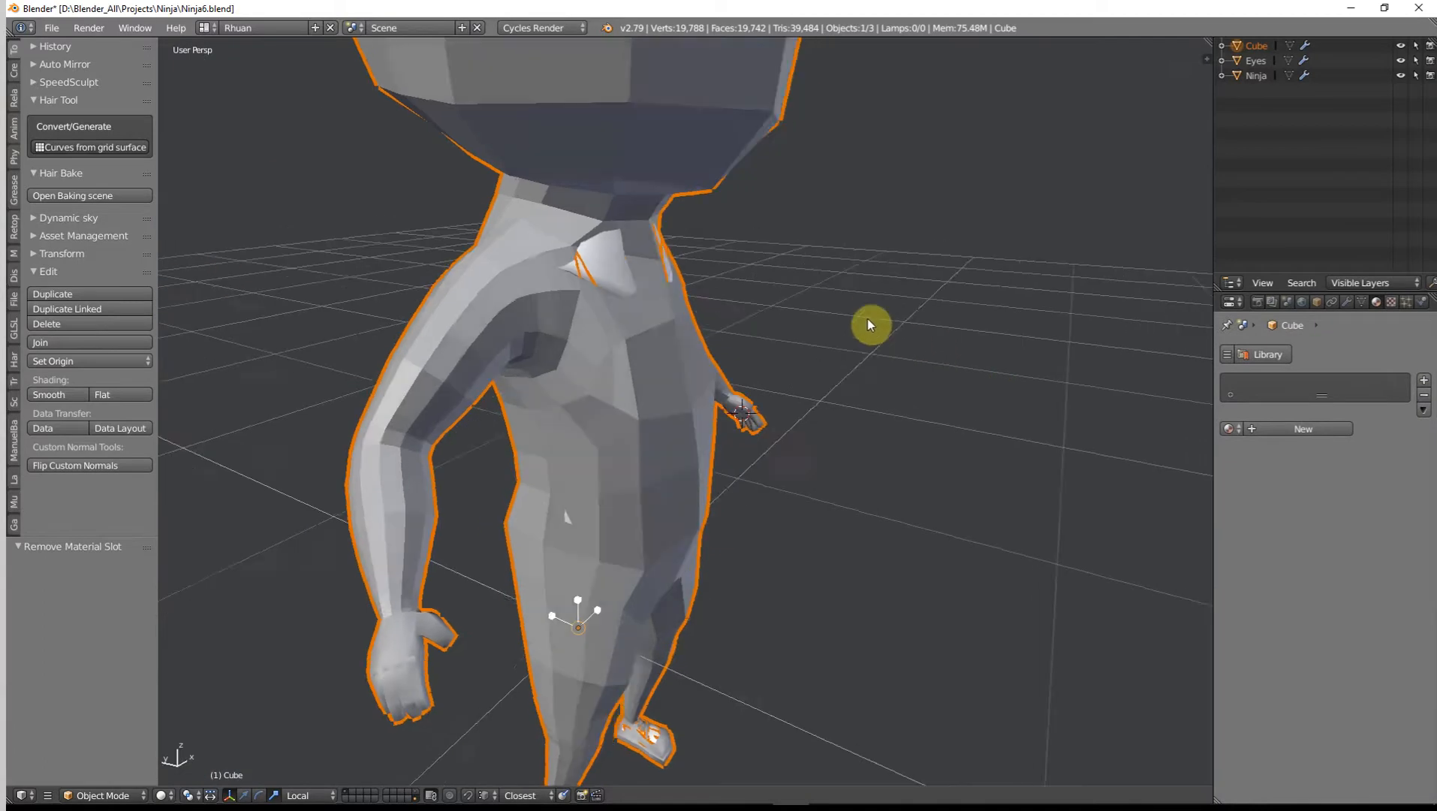
{"action": "middle_click_drag", "start_coordinate": [869, 321], "coordinate": [812, 349]}
{"action": "key", "text": "a"}
Step: Open the body mesh for editing at the shoe in right orthographic wireframe view, with nothing selected
{"action": "middle_click_drag", "start_coordinate": [774, 601], "coordinate": [887, 312], "text": "shift"}
{"action": "scroll", "coordinate": [885, 314], "scroll_direction": "up", "scroll_amount": 5}
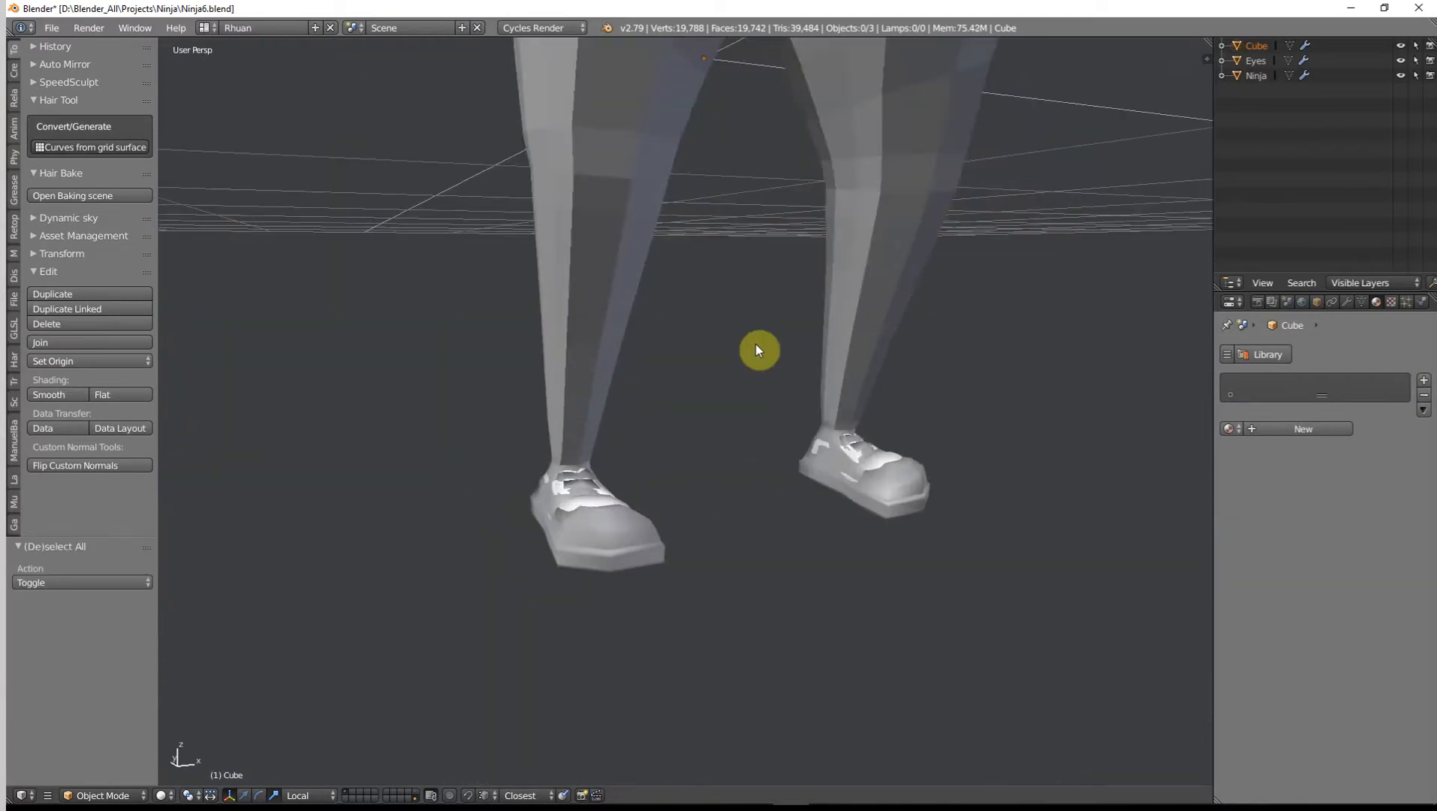
{"action": "middle_click_drag", "start_coordinate": [756, 344], "coordinate": [655, 375]}
{"action": "middle_click_drag", "start_coordinate": [717, 406], "coordinate": [791, 315], "text": "shift"}
{"action": "key", "text": "KP_3"}
{"action": "scroll", "coordinate": [785, 317], "scroll_direction": "up", "scroll_amount": 5}
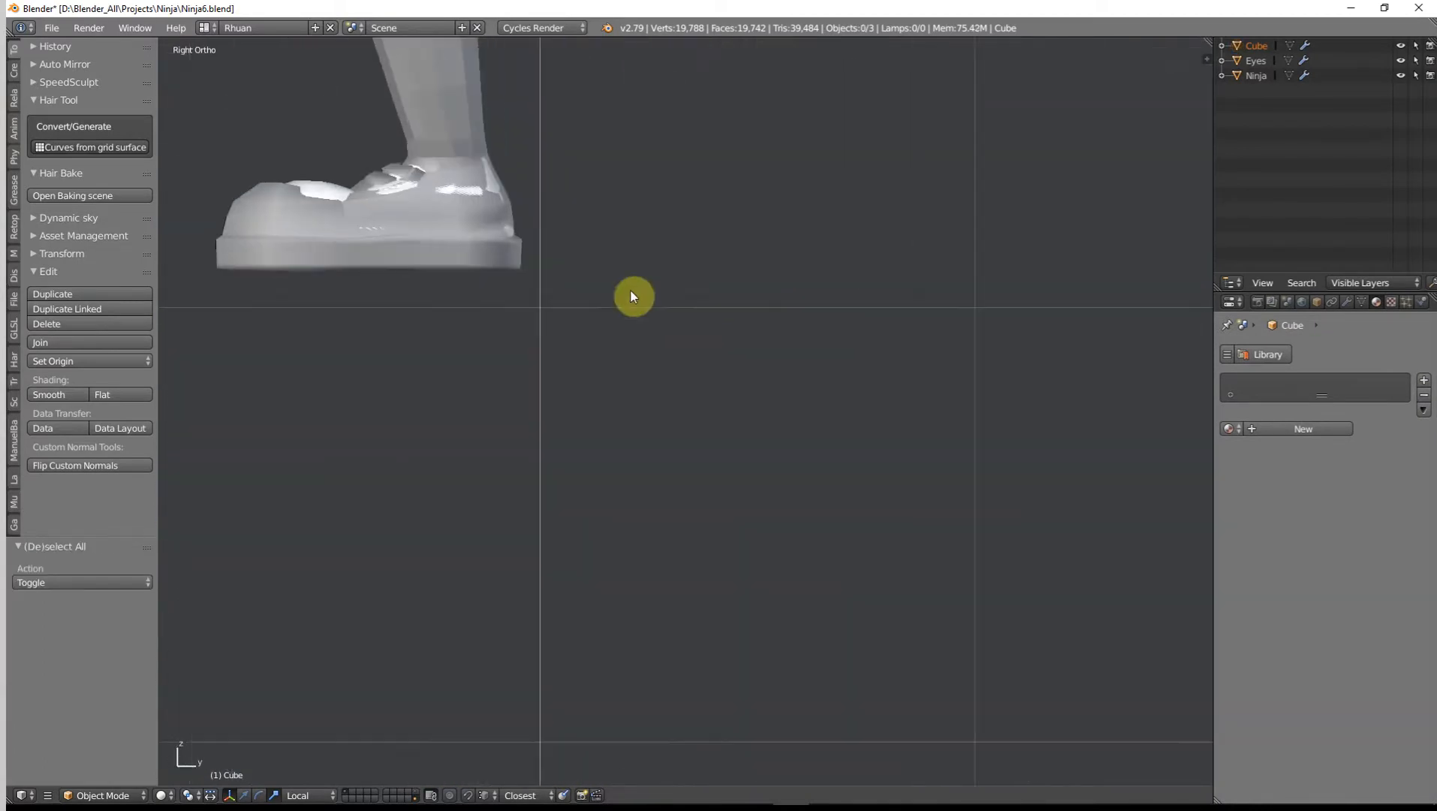
{"action": "middle_click_drag", "start_coordinate": [578, 284], "coordinate": [914, 478], "text": "shift"}
{"action": "scroll", "coordinate": [915, 478], "scroll_direction": "up", "scroll_amount": 2}
{"action": "right_click", "coordinate": [725, 416]}
{"action": "key", "text": "Tab"}
{"action": "middle_click_drag", "start_coordinate": [724, 388], "coordinate": [728, 452], "text": "shift"}
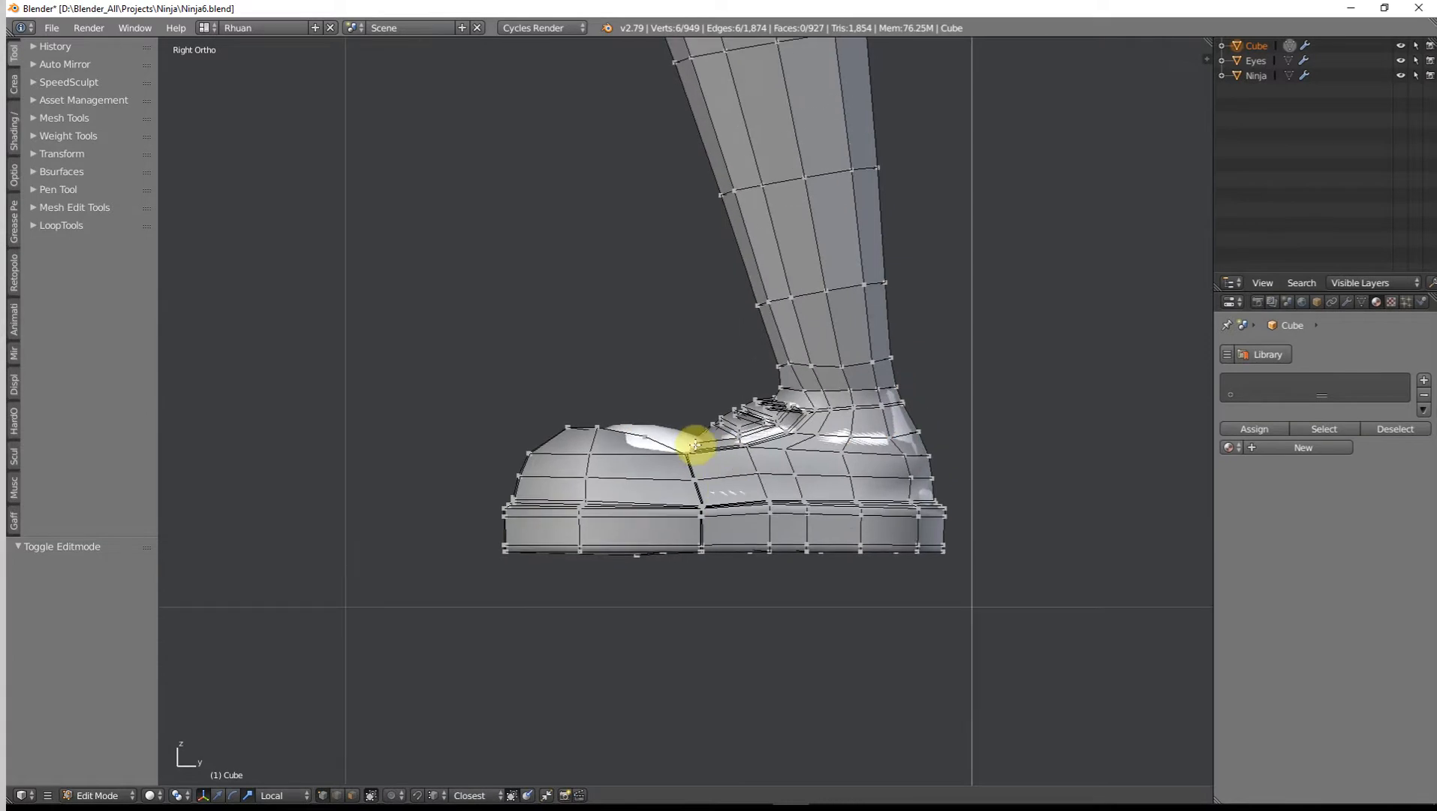
{"action": "key", "text": "z"}
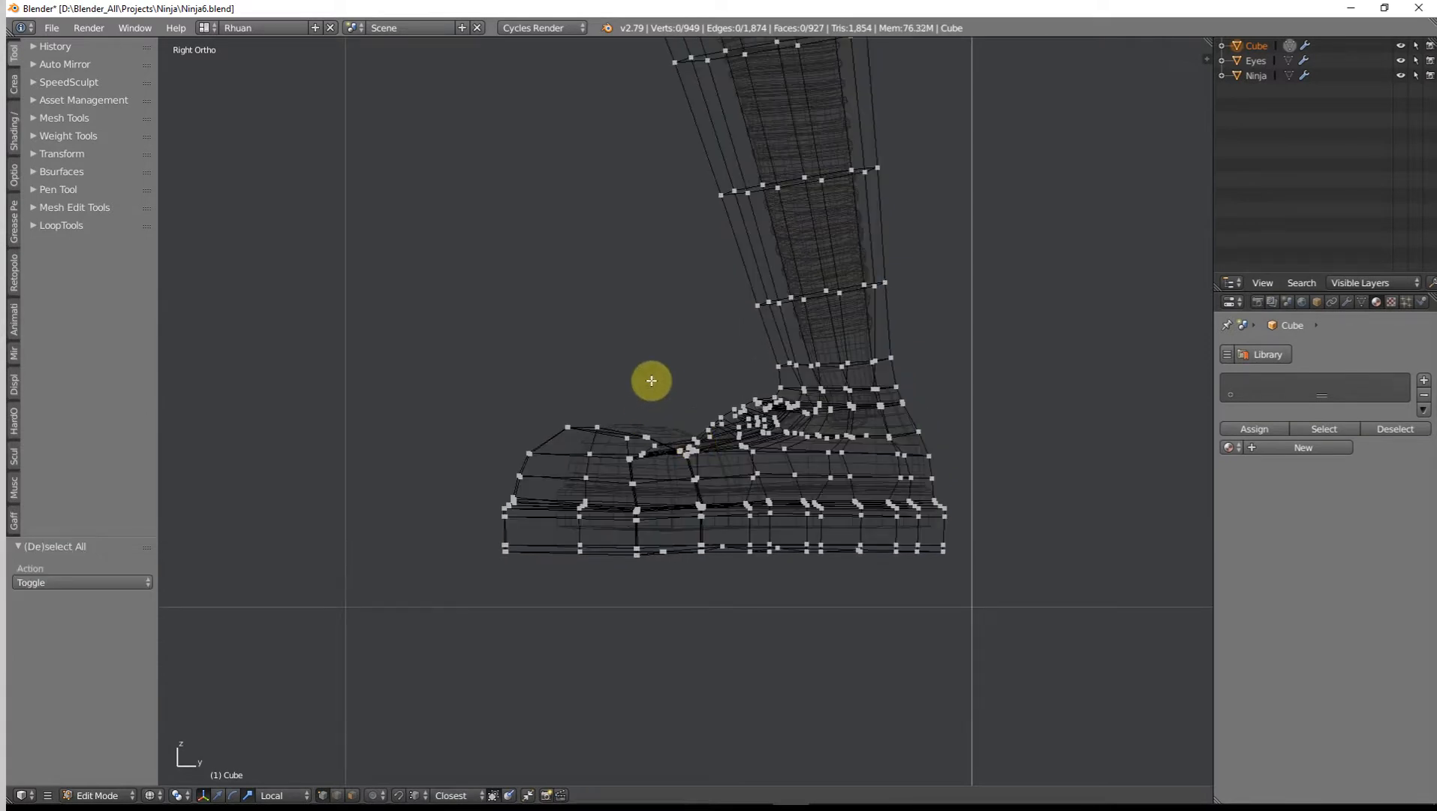
{"action": "mouse_move", "coordinate": [651, 381]}
{"action": "left_mouse_down", "text": "ctrl"}
{"action": "mouse_move", "coordinate": [517, 452]}
{"action": "mouse_move", "coordinate": [660, 475]}
{"action": "mouse_move", "coordinate": [722, 464]}
{"action": "mouse_move", "coordinate": [760, 435]}
{"action": "mouse_move", "coordinate": [735, 394]}
{"action": "mouse_move", "coordinate": [696, 388]}
{"action": "left_mouse_up", "text": "ctrl"}
{"action": "key", "text": "z"}
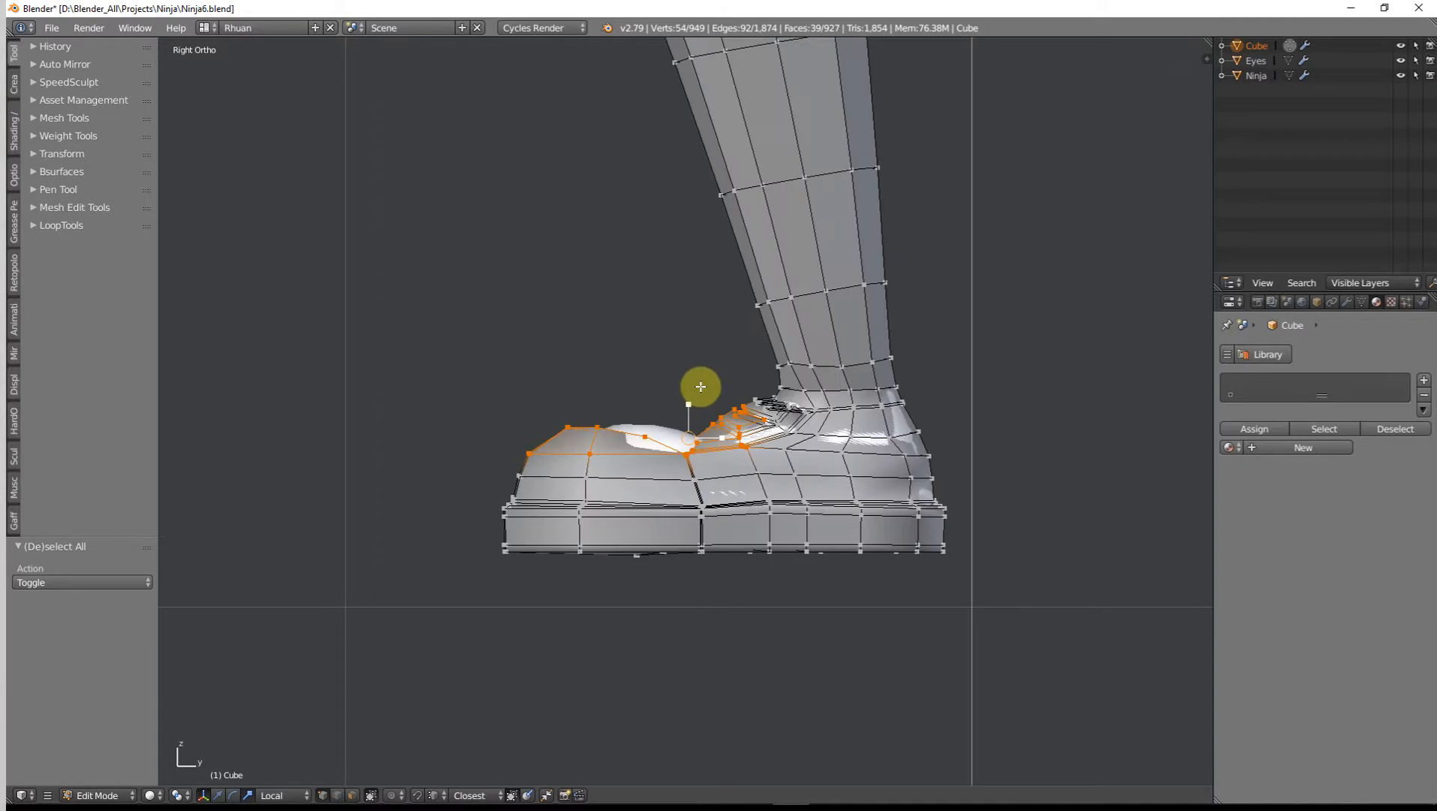
{"action": "key", "text": "g"}
{"action": "left_click", "coordinate": [700, 384]}
Step: Raise the sunken vertex between the toe cap and tongue about 0.008 along Z with smooth proportional editing
{"action": "right_click", "coordinate": [669, 433]}
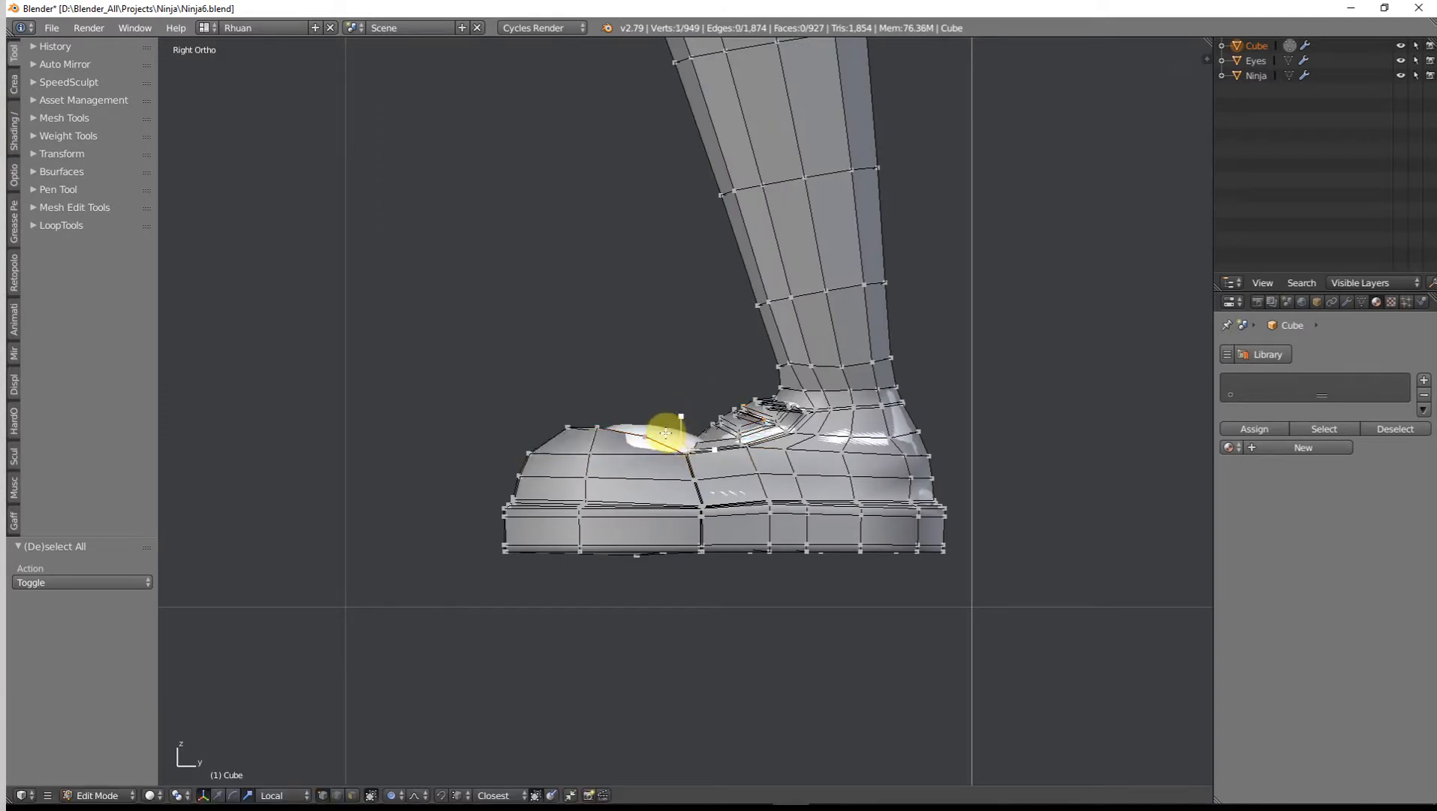
{"action": "key", "text": "g"}
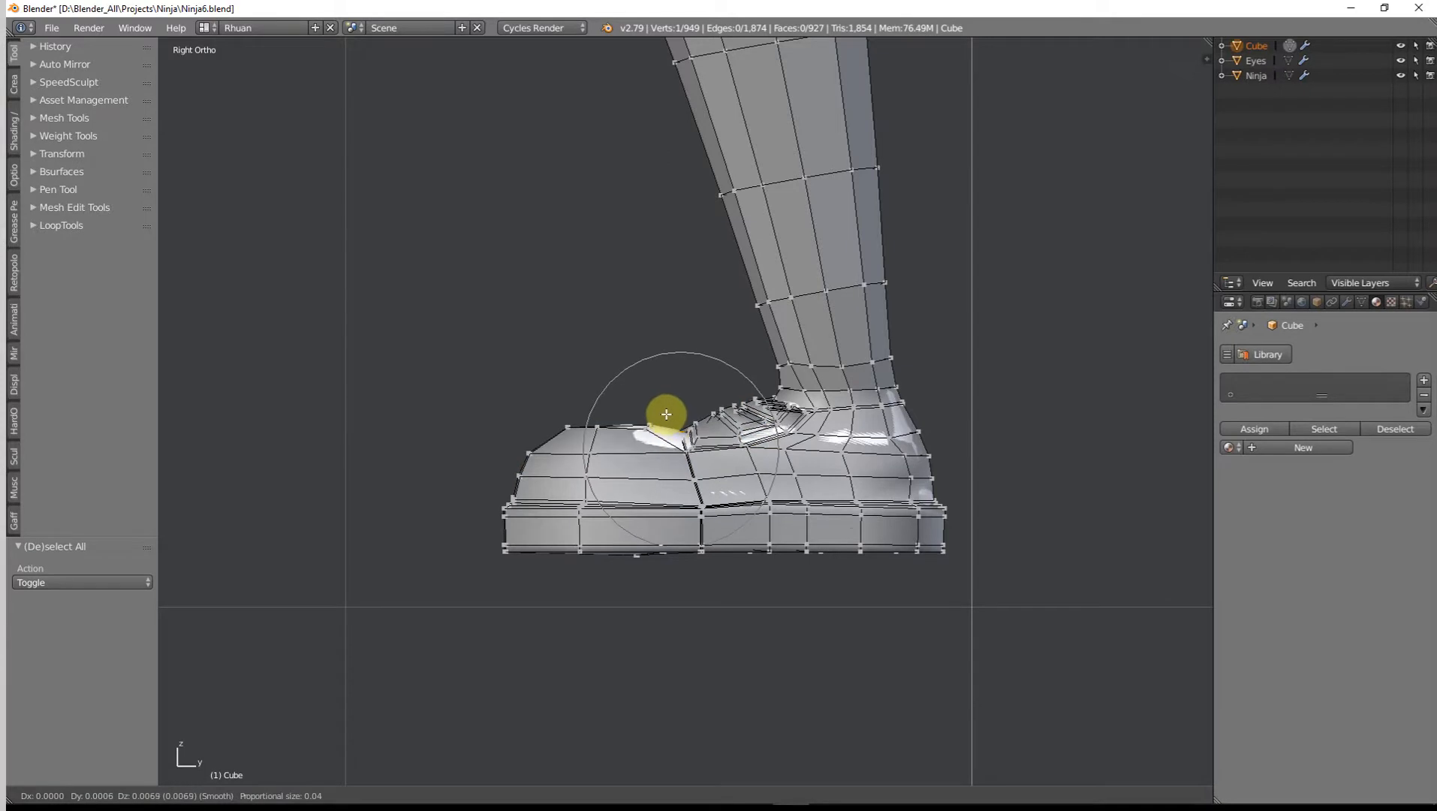
{"action": "left_click", "coordinate": [650, 425]}
Step: Raise the vertex at the rear top of the toe cap about 0.002, plus a further nudge of about 0.0009
{"action": "key", "text": "g"}
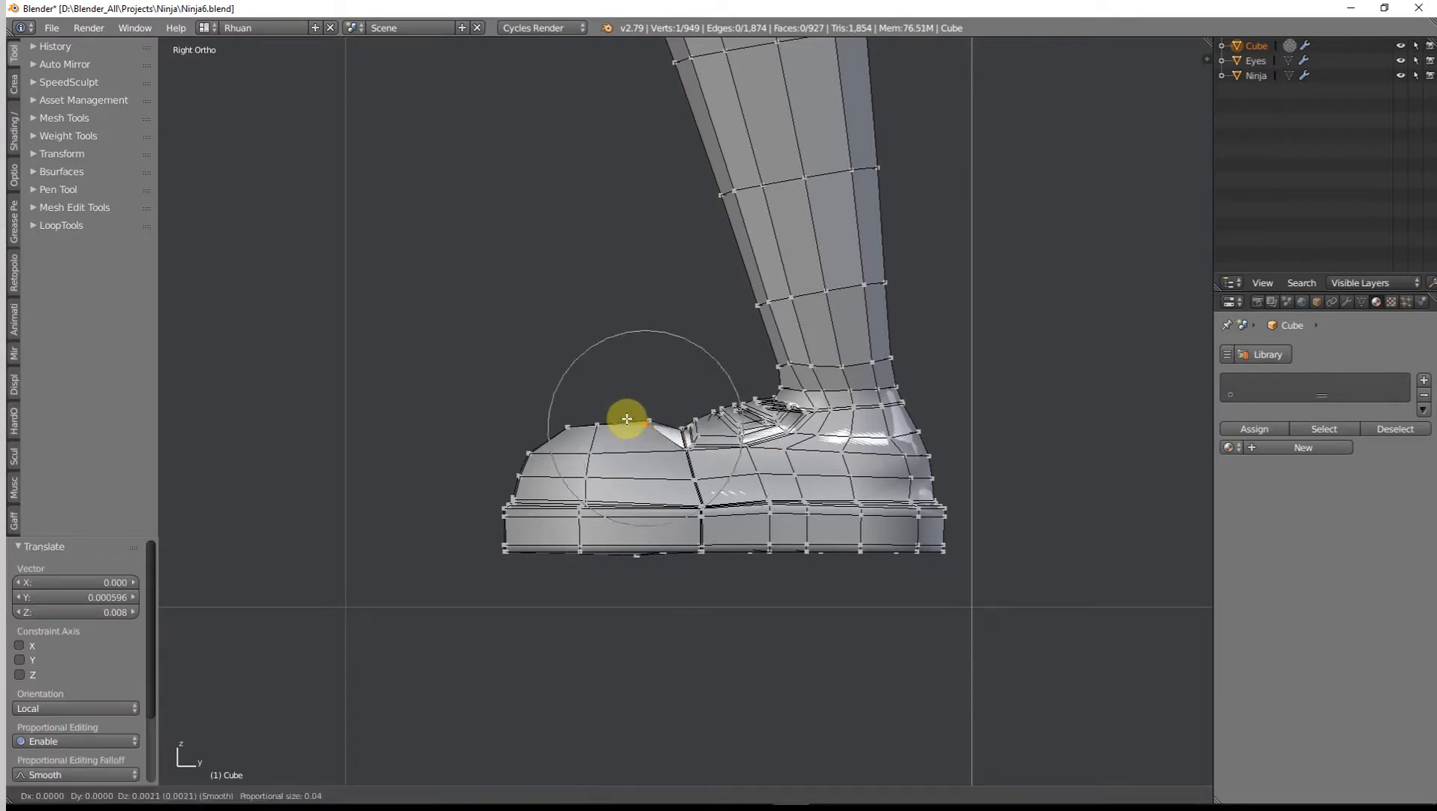
{"action": "left_click", "coordinate": [627, 418]}
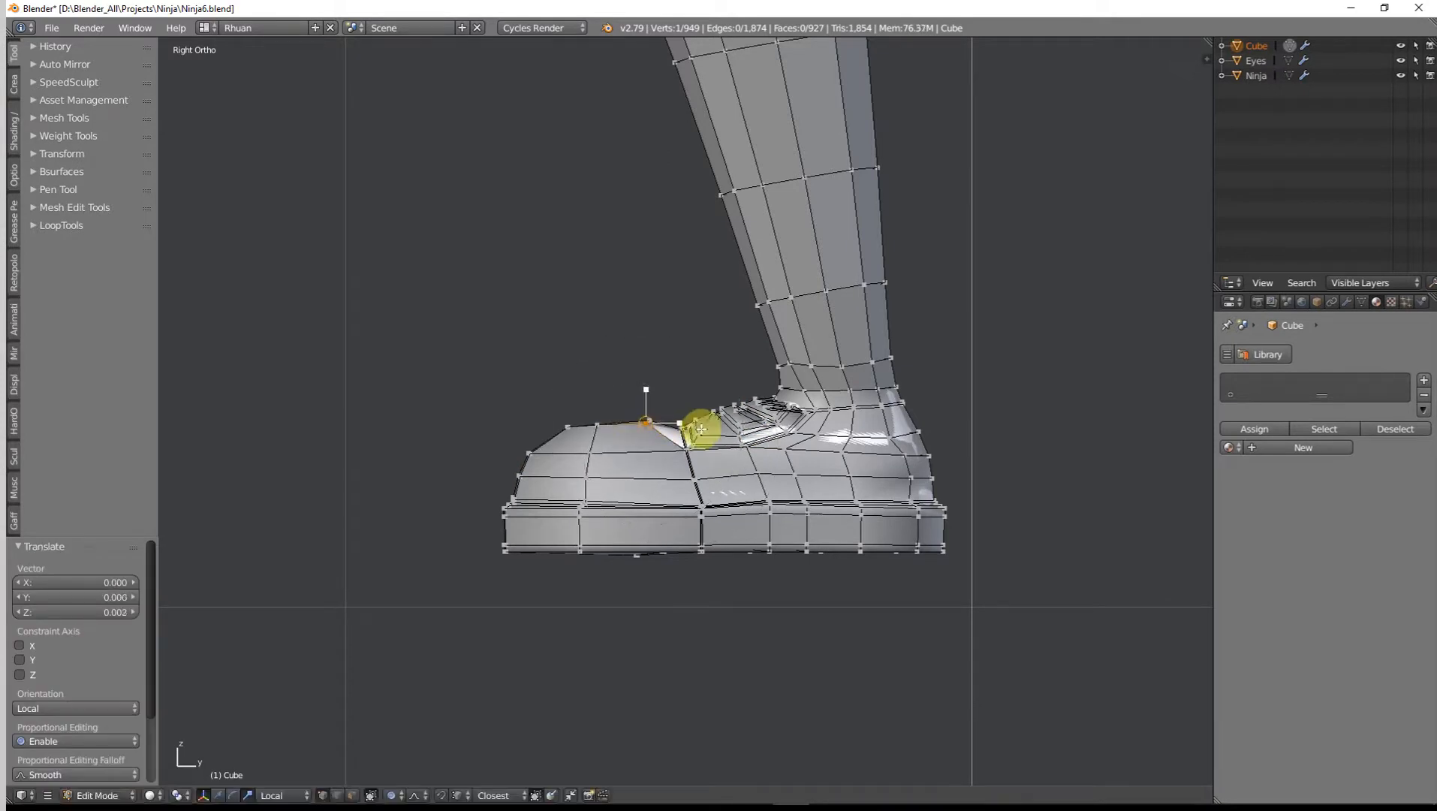
{"action": "key", "text": "g"}
{"action": "left_click", "coordinate": [585, 421]}
Step: Raise the vertex in front of the tongue about 0.002 and the seam vertex just below it about 0.001 along Z
{"action": "right_click", "coordinate": [684, 431]}
{"action": "key", "text": "g"}
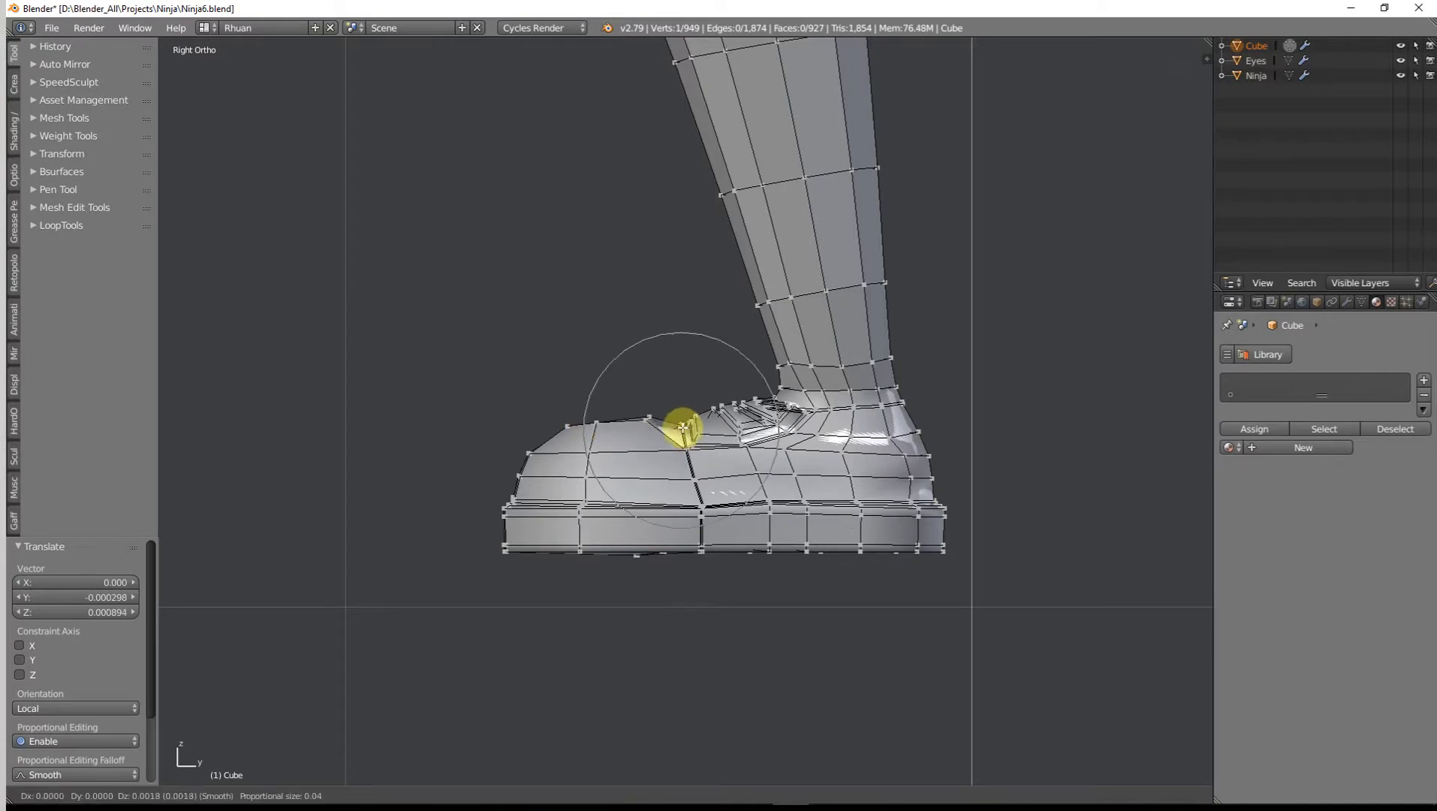
{"action": "left_click", "coordinate": [683, 428]}
{"action": "key", "text": "g"}
{"action": "left_click", "coordinate": [683, 430]}
{"action": "key", "text": "g"}
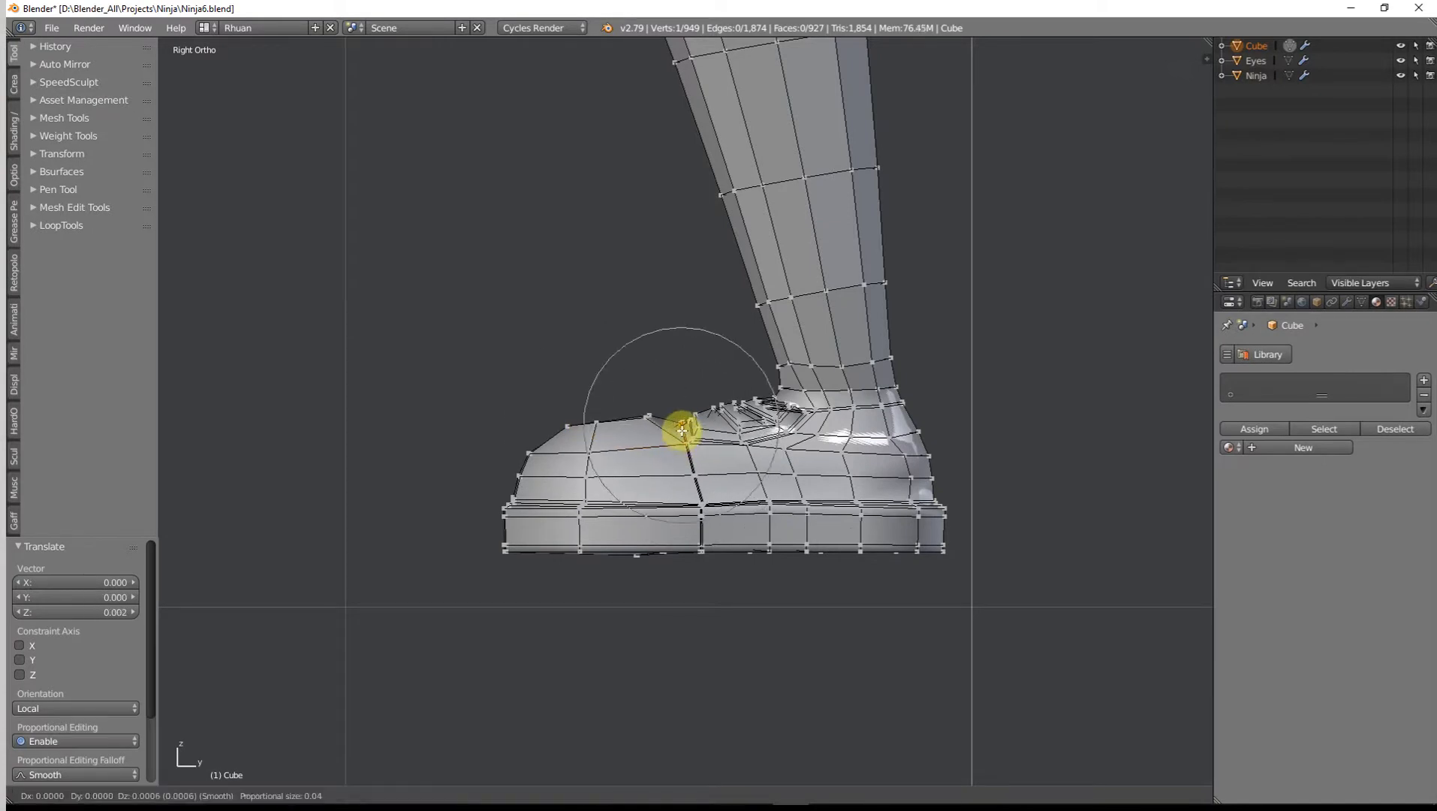
{"action": "left_click", "coordinate": [683, 430]}
{"action": "right_click", "coordinate": [685, 443]}
{"action": "key", "text": "g"}
{"action": "left_click", "coordinate": [684, 439]}
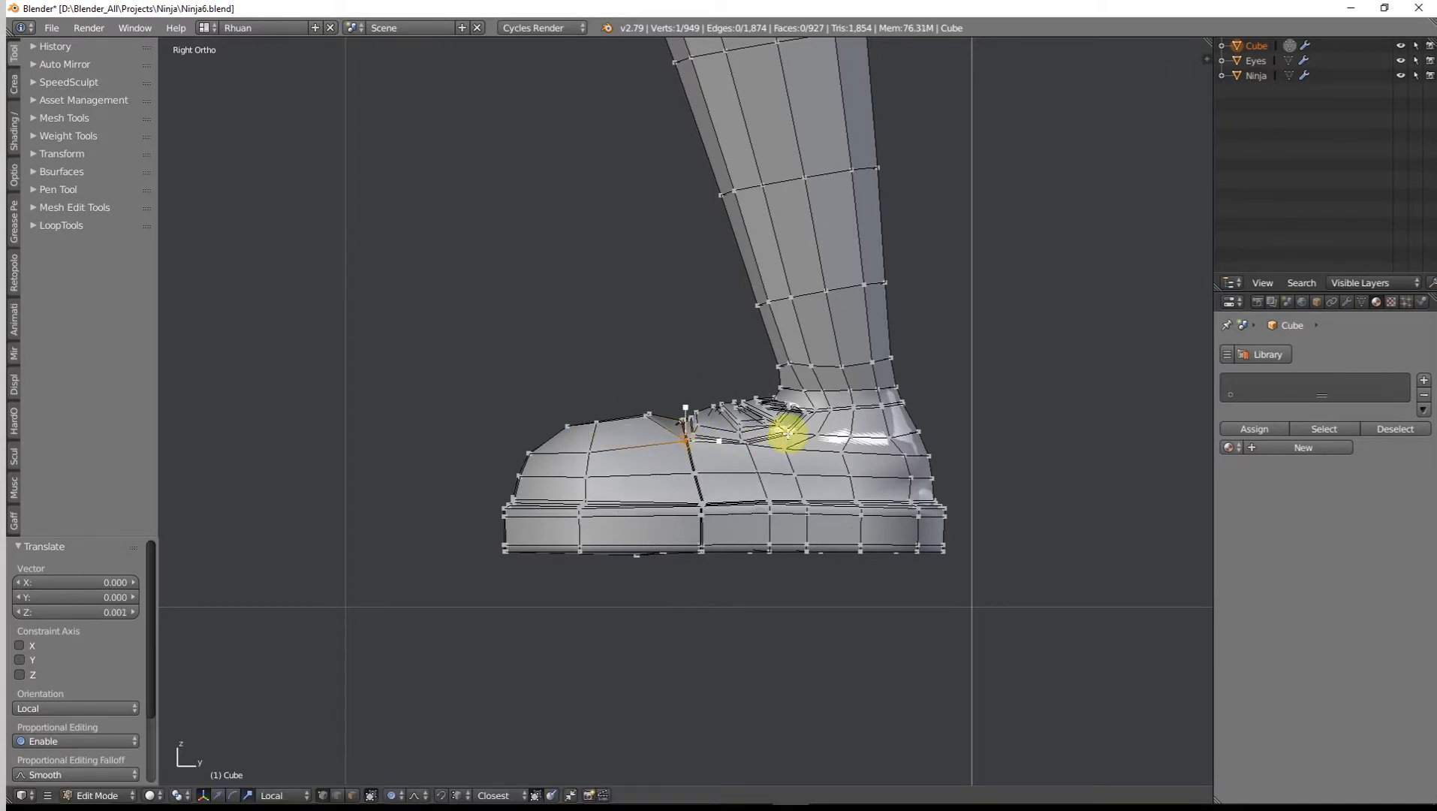
Step: Raise the vertices where the tongue meets the ankle by about 0.0009 and 0.0003 along Z
{"action": "right_click", "coordinate": [789, 434]}
{"action": "key", "text": "g"}
{"action": "left_click", "coordinate": [789, 430]}
{"action": "key", "text": "g"}
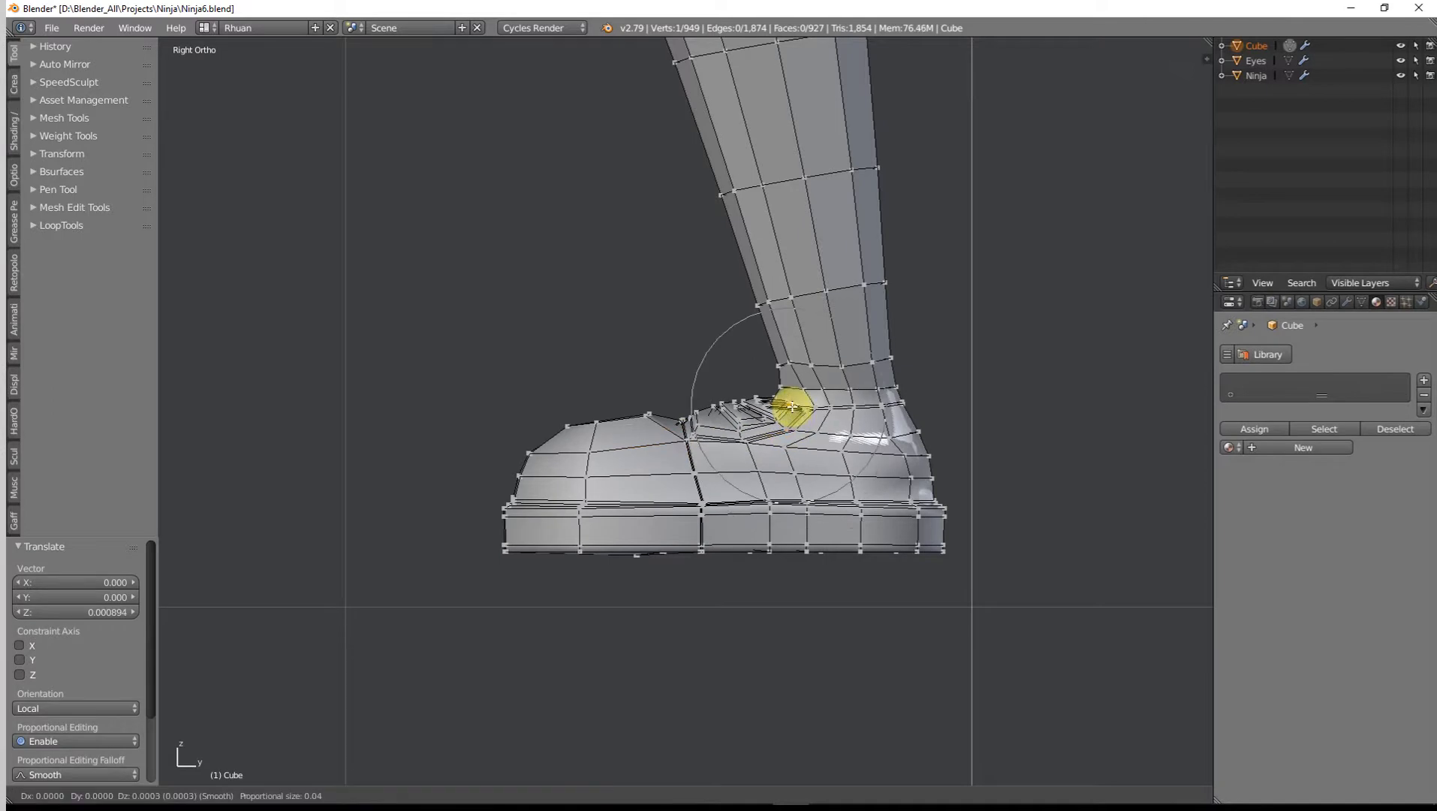
{"action": "left_click", "coordinate": [795, 411]}
Step: Move the vertex at the front of the ankle collar about 0.001 on X, 0.0007 on Y and 0.001 on Z
{"action": "middle_click_drag", "start_coordinate": [794, 411], "coordinate": [995, 480]}
{"action": "middle_click_drag", "start_coordinate": [864, 447], "coordinate": [827, 469]}
{"action": "scroll", "coordinate": [833, 470], "scroll_direction": "up", "scroll_amount": 10}
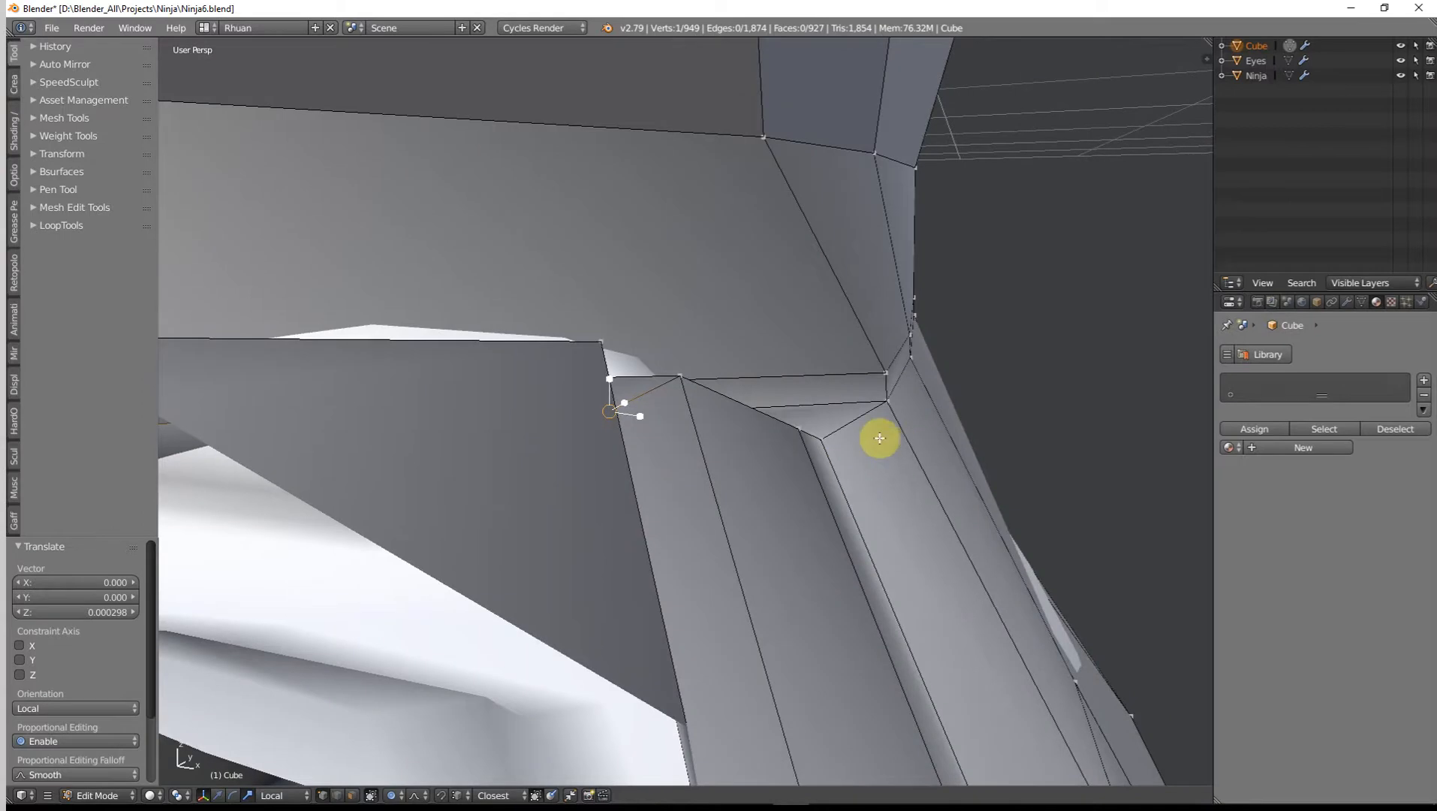
{"action": "scroll", "coordinate": [875, 433], "scroll_direction": "down", "scroll_amount": 4}
{"action": "middle_click_drag", "start_coordinate": [801, 457], "coordinate": [730, 430]}
{"action": "key", "text": "g"}
{"action": "left_click", "coordinate": [817, 443]}
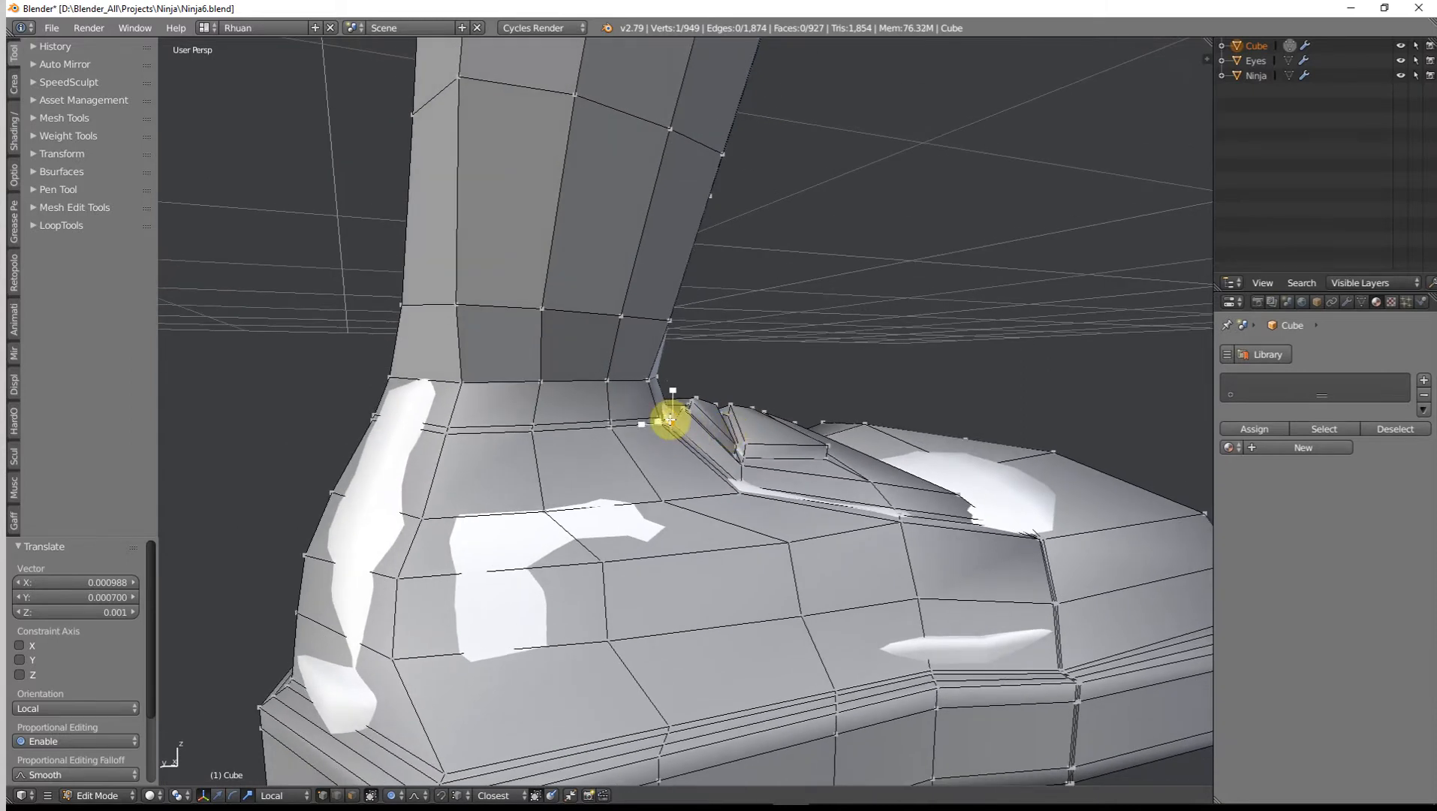
Step: Raise the two vertices where the tongue meets the collar by about 0.0006 and 0.003 along Z
{"action": "key", "text": "g"}
{"action": "left_click", "coordinate": [668, 412]}
{"action": "right_click", "coordinate": [663, 407]}
{"action": "key", "text": "g"}
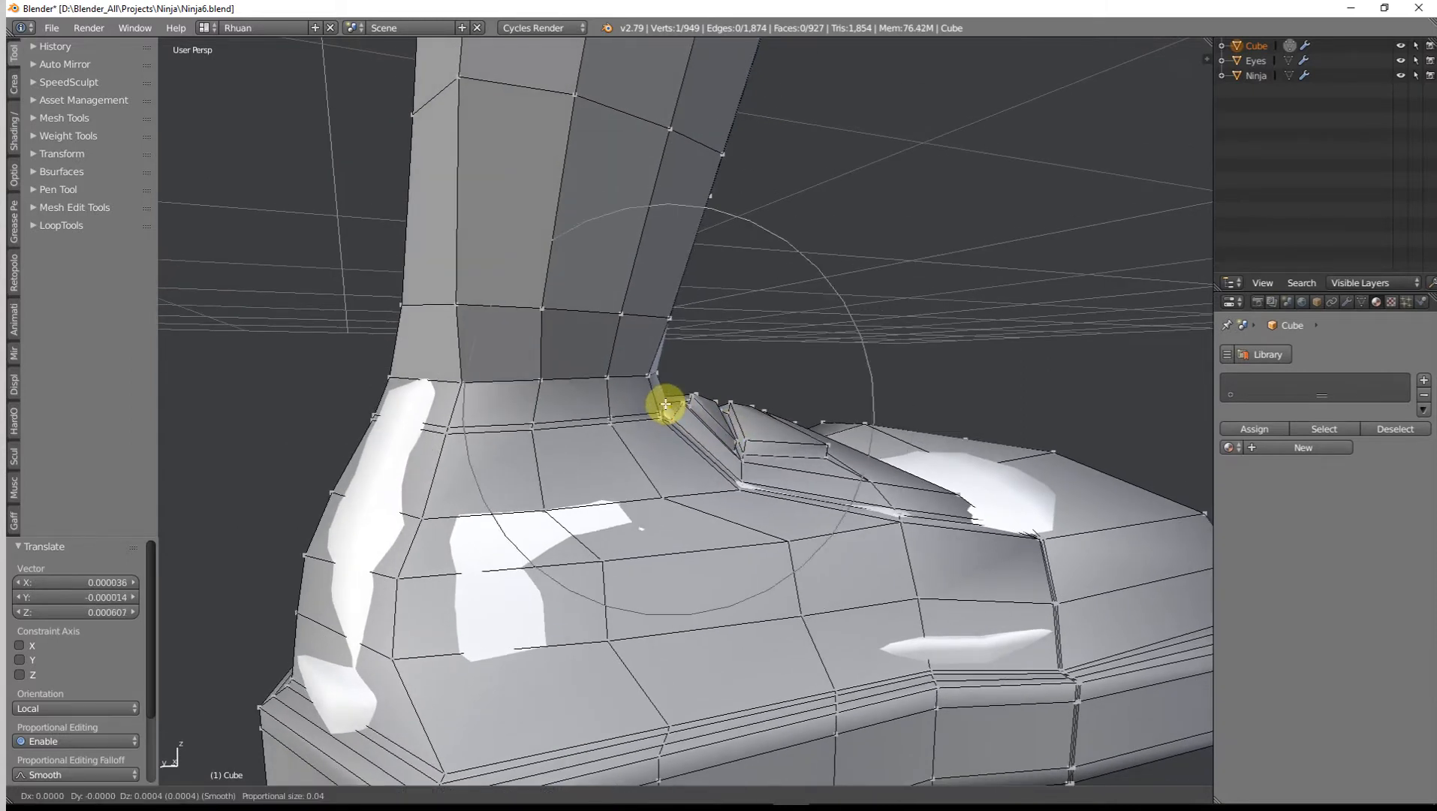
{"action": "left_click", "coordinate": [666, 393]}
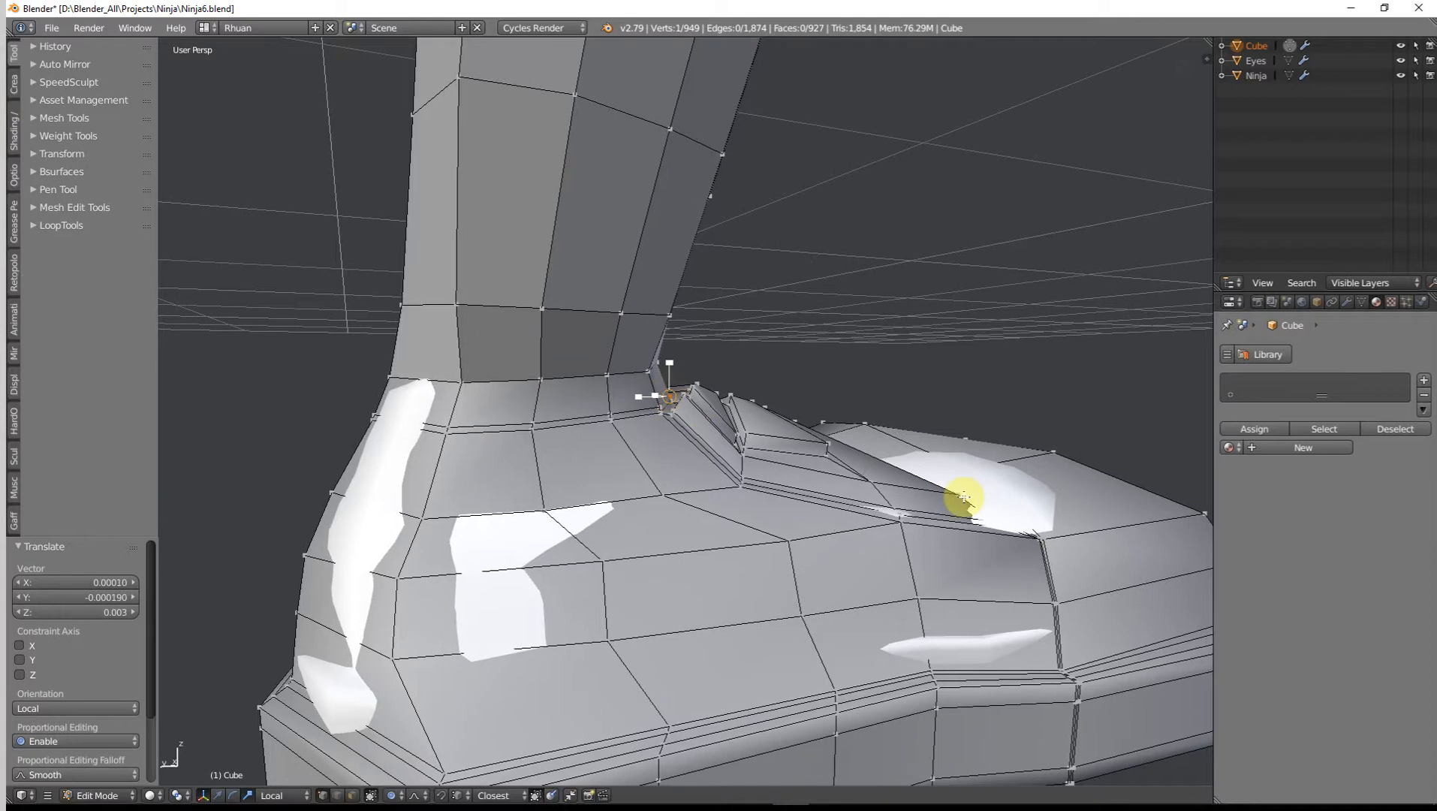
Step: Nudge the vertices along the tongue's front seam on the shoe's inner side, the last about -0.0004 on X and 0.0004 on Z
{"action": "key", "text": "g"}
{"action": "left_click", "coordinate": [956, 469]}
{"action": "middle_click_drag", "start_coordinate": [956, 469], "coordinate": [1079, 481]}
{"action": "key", "text": "g"}
{"action": "left_click", "coordinate": [1079, 482]}
Step: Move the vertex on the shoe's inner side near the toe seam by about 0.0013, and adjust a second shoe vertex
{"action": "right_click", "coordinate": [857, 571]}
{"action": "key", "text": "g"}
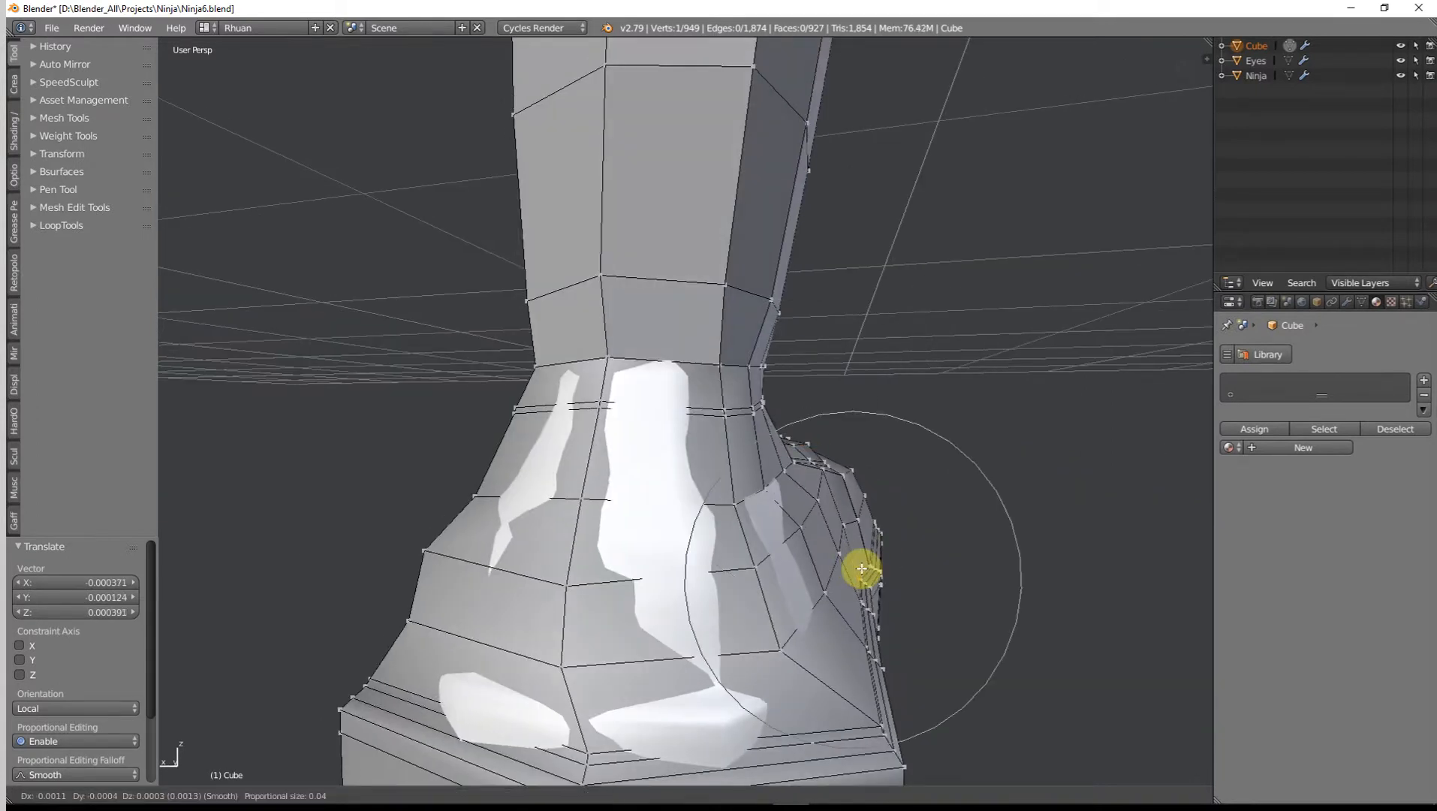
{"action": "left_click", "coordinate": [862, 569]}
{"action": "middle_click_drag", "start_coordinate": [809, 573], "coordinate": [469, 436]}
{"action": "key", "text": "g"}
{"action": "left_click", "coordinate": [472, 438]}
Step: Reposition the vertices around the shoe's outer heel, shifting the upper heel vertex about 0.001 along Y
{"action": "middle_click_drag", "start_coordinate": [503, 497], "coordinate": [837, 449]}
{"action": "key", "text": "g"}
{"action": "left_click", "coordinate": [481, 465]}
{"action": "key", "text": "g"}
{"action": "left_click", "coordinate": [739, 499]}
{"action": "key", "text": "g"}
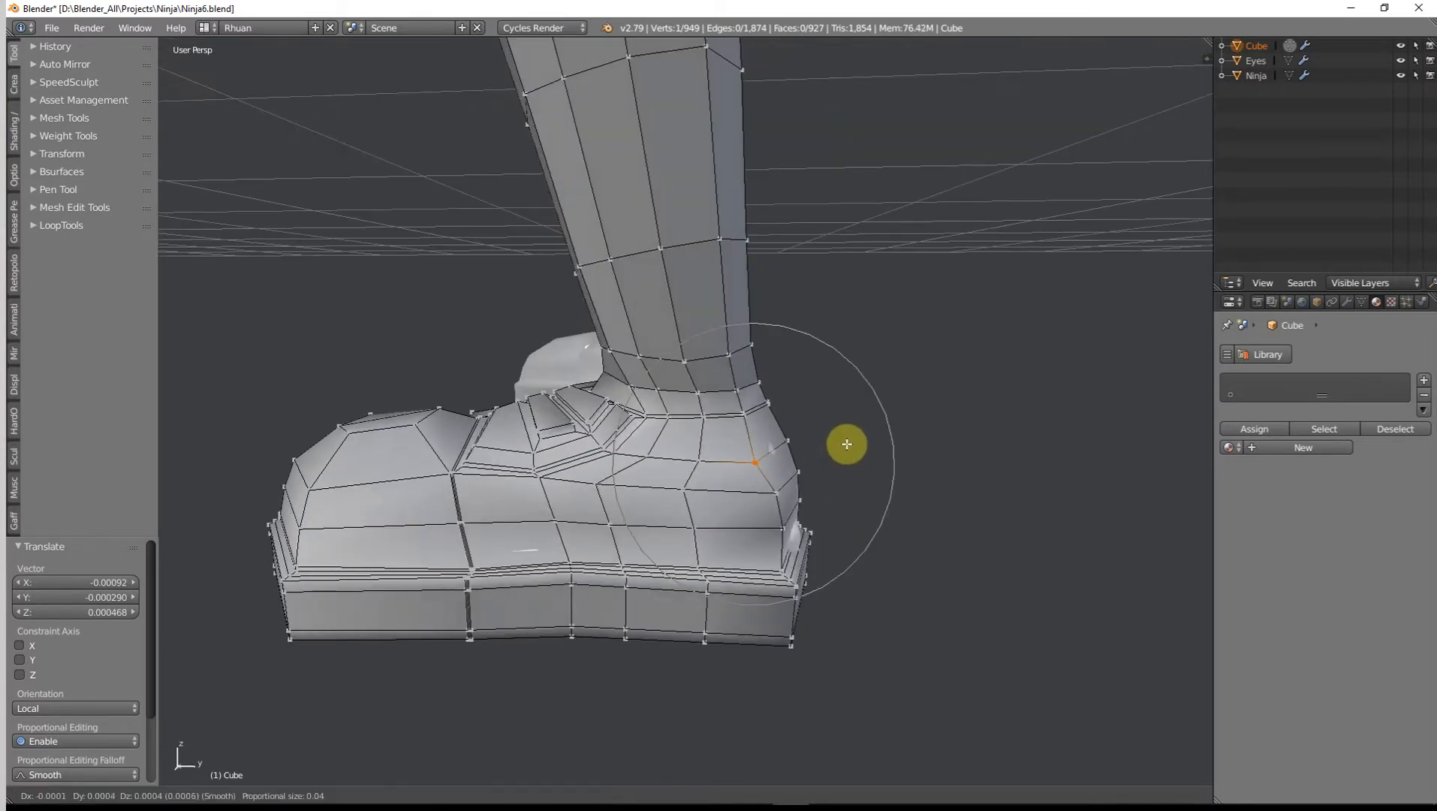
{"action": "left_click", "coordinate": [848, 444]}
Step: Shift the vertices at the rear outer heel and sole rim backward, by about 0.0014 and 0.0006 along Y
{"action": "right_click", "coordinate": [809, 542]}
{"action": "key", "text": "g"}
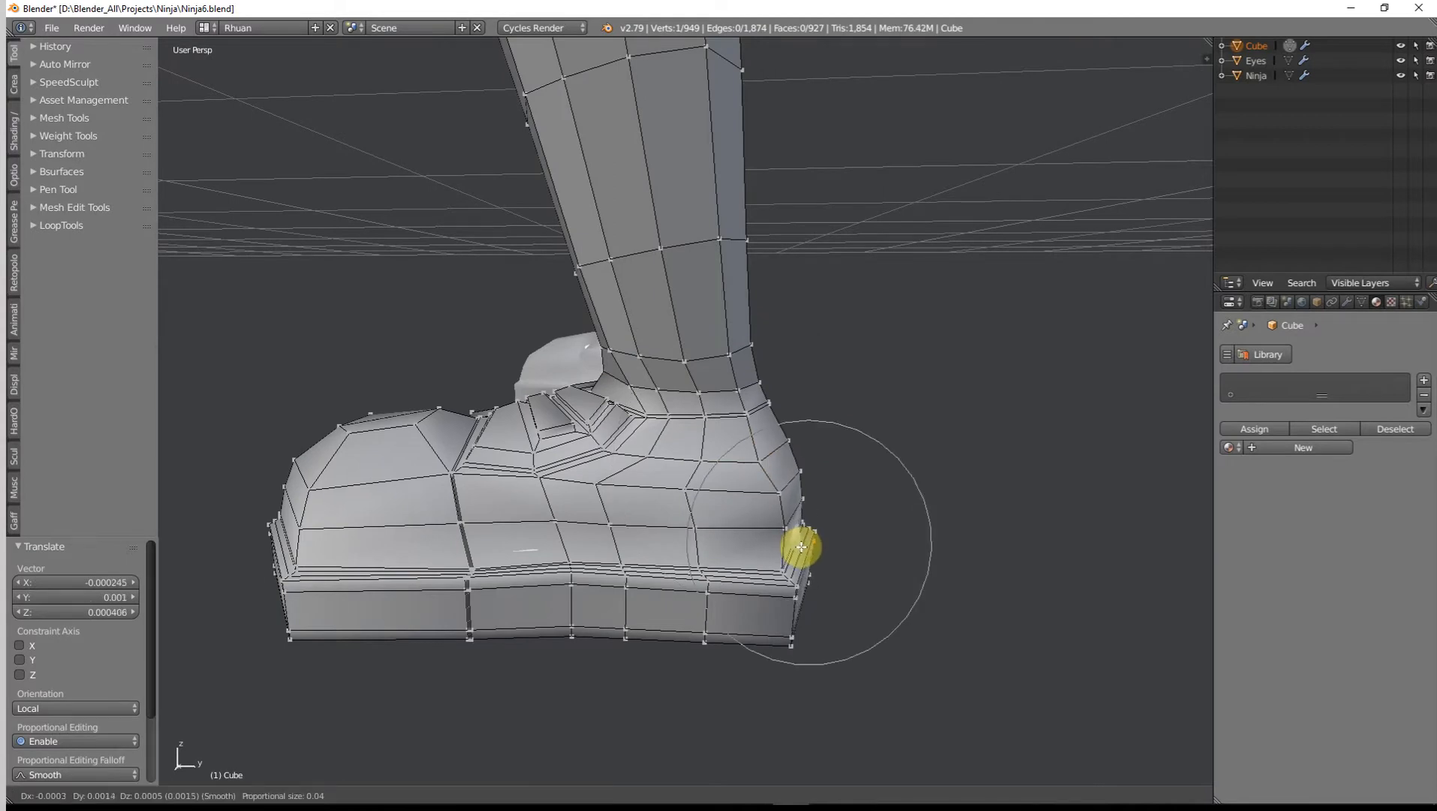
{"action": "left_click", "coordinate": [802, 547]}
{"action": "right_click", "coordinate": [783, 570]}
{"action": "key", "text": "g"}
{"action": "left_click", "coordinate": [785, 570]}
{"action": "right_click", "coordinate": [805, 524]}
{"action": "key", "text": "g"}
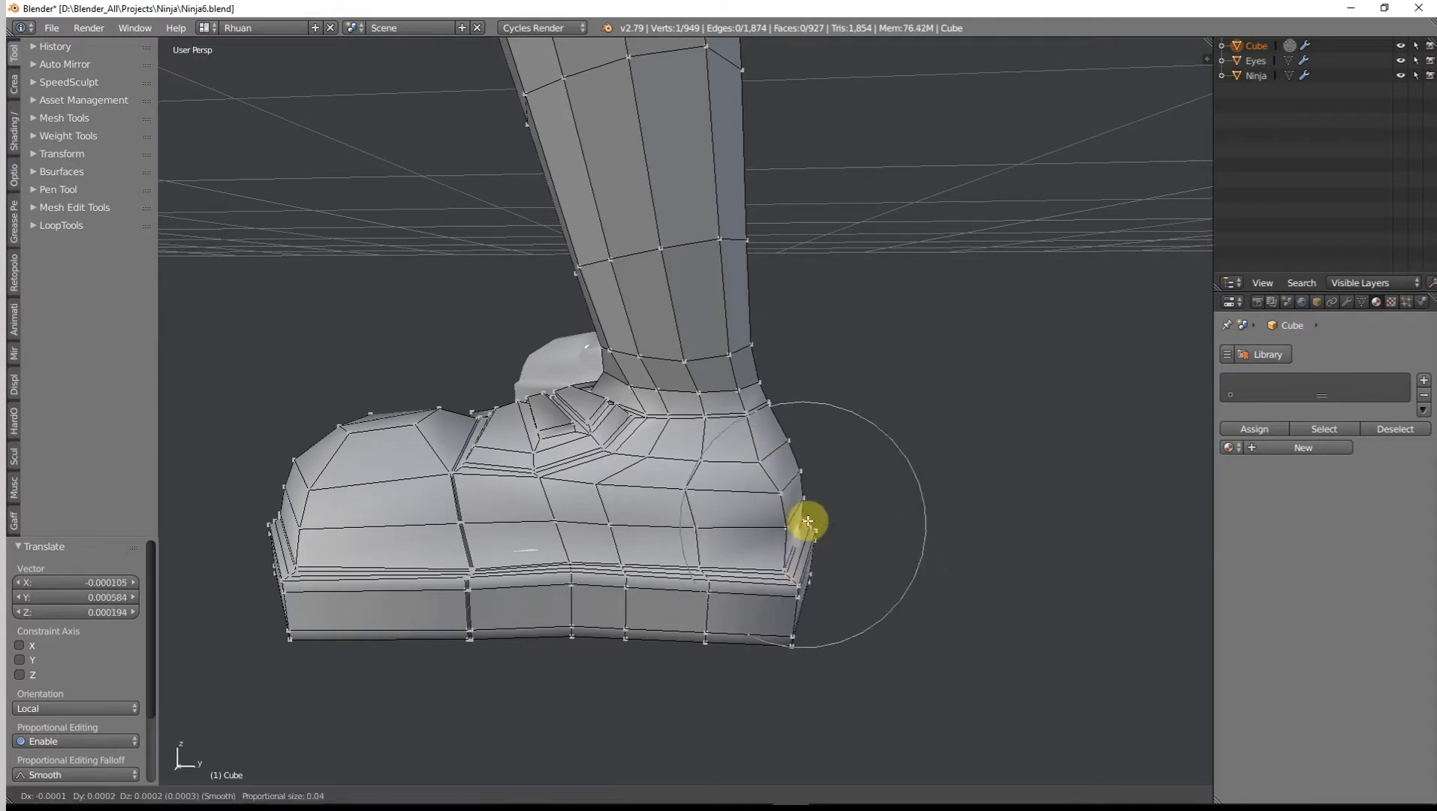
{"action": "left_click", "coordinate": [811, 521]}
Step: Move the outer sole-seam vertex about 0.0007 along X and raise the sole rim's outer heel corner about 0.0008
{"action": "middle_click_drag", "start_coordinate": [657, 562], "coordinate": [450, 558]}
{"action": "key", "text": "g"}
{"action": "left_click", "coordinate": [446, 558]}
{"action": "middle_click_drag", "start_coordinate": [778, 669], "coordinate": [798, 679]}
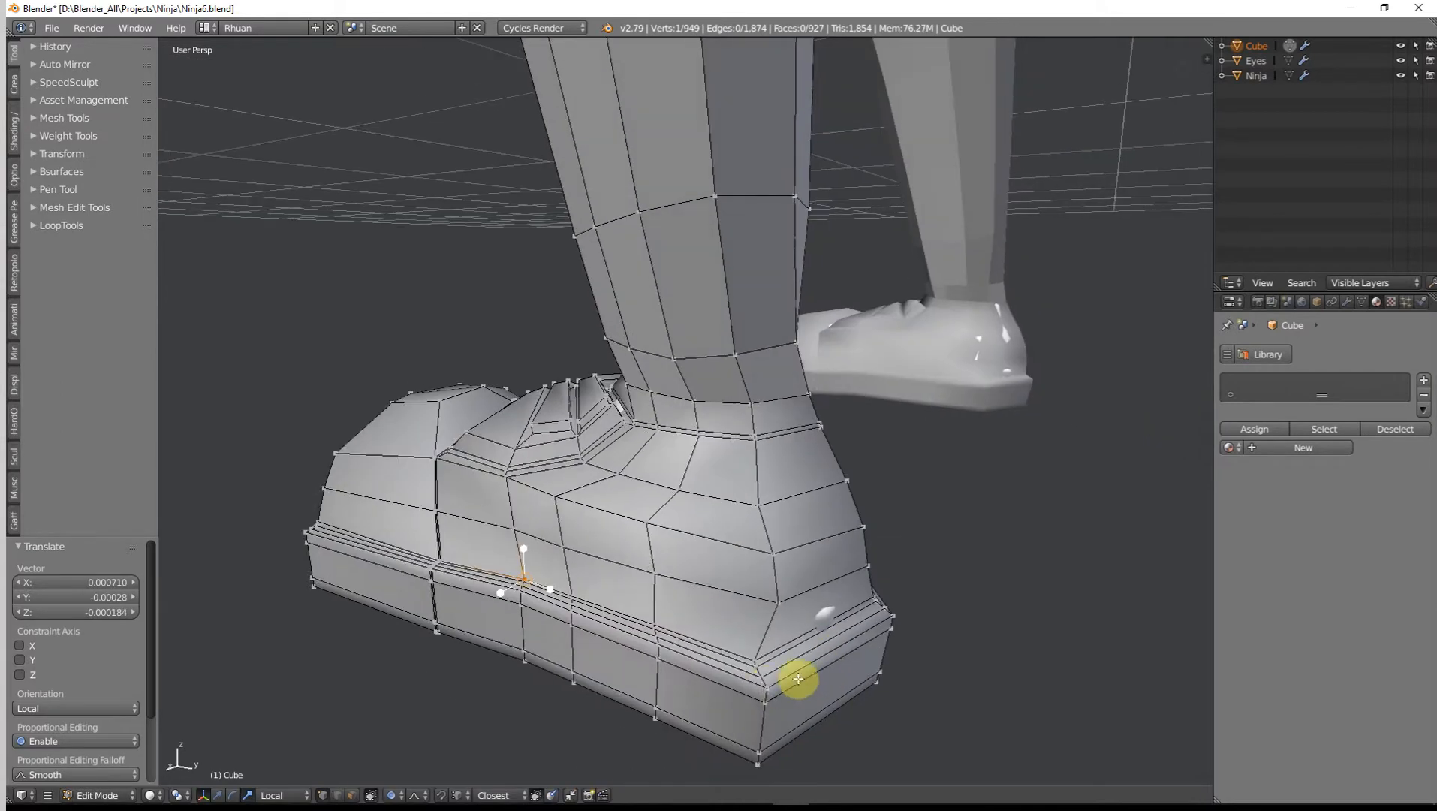
{"action": "key", "text": "g"}
{"action": "right_click", "coordinate": [774, 685]}
{"action": "scroll", "coordinate": [775, 683], "scroll_direction": "down", "scroll_amount": 2}
{"action": "key", "text": "g"}
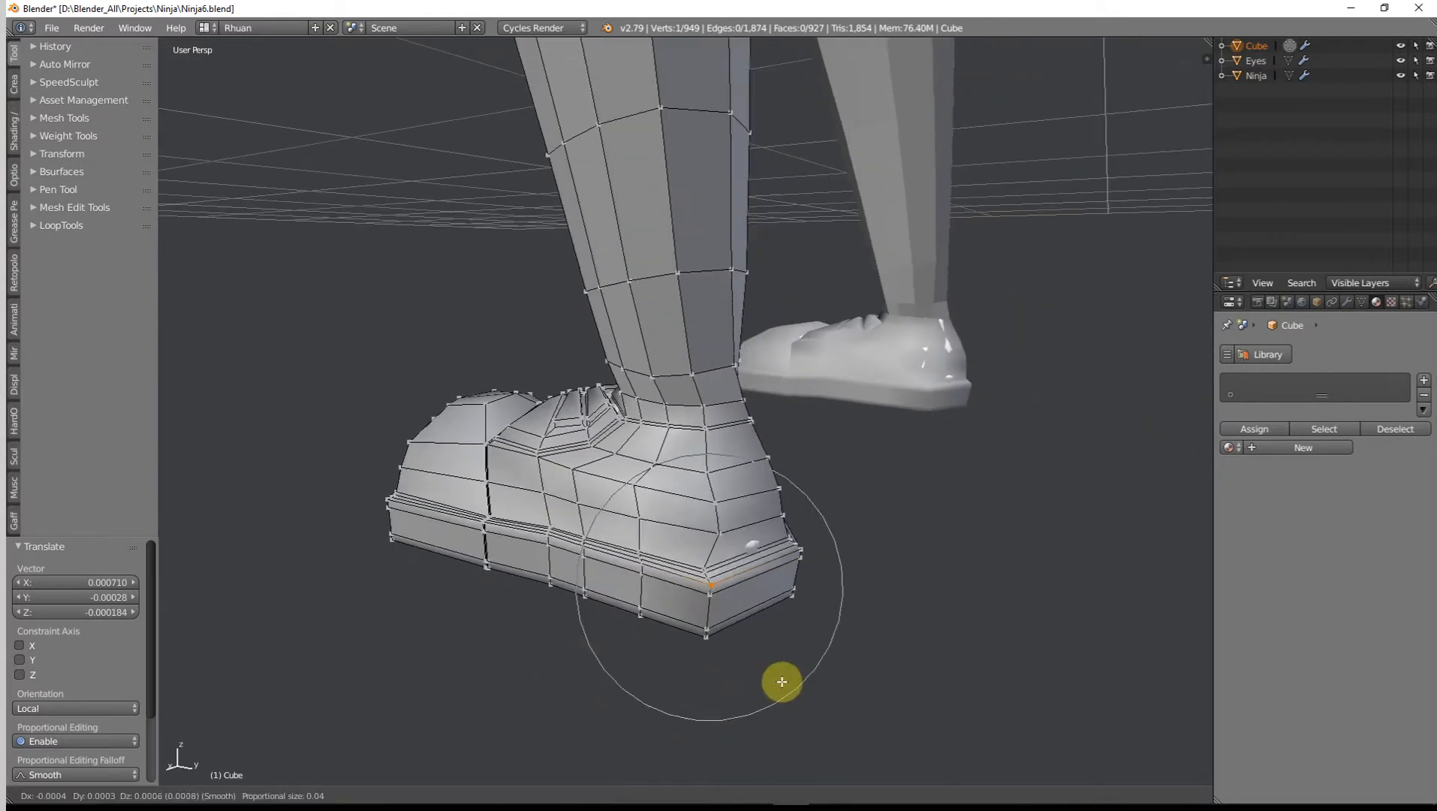
{"action": "left_click", "coordinate": [784, 682]}
Step: Shift the vertices at the back and inner side of the heel, the first by about 0.003 along Y
{"action": "middle_click_drag", "start_coordinate": [785, 682], "coordinate": [472, 485]}
{"action": "key", "text": "g"}
{"action": "left_click", "coordinate": [895, 690]}
{"action": "key", "text": "g"}
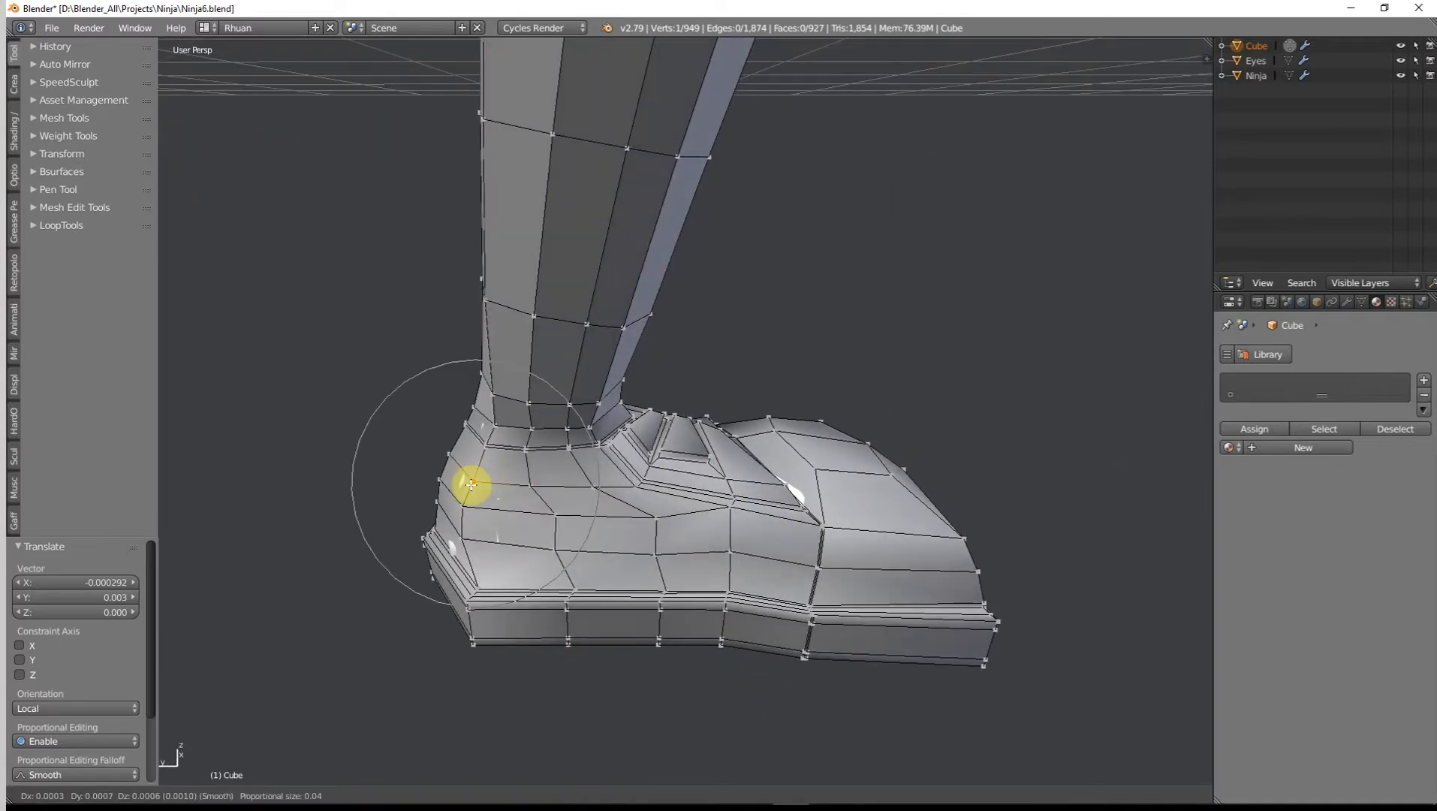
{"action": "left_click", "coordinate": [465, 488]}
Step: Adjust the sole rim's inner heel corner vertices by about 0.002 on Y and -0.001 on Z
{"action": "middle_click_drag", "start_coordinate": [560, 458], "coordinate": [496, 496]}
{"action": "right_click", "coordinate": [508, 607]}
{"action": "middle_click_drag", "start_coordinate": [509, 607], "coordinate": [474, 580]}
{"action": "key", "text": "g"}
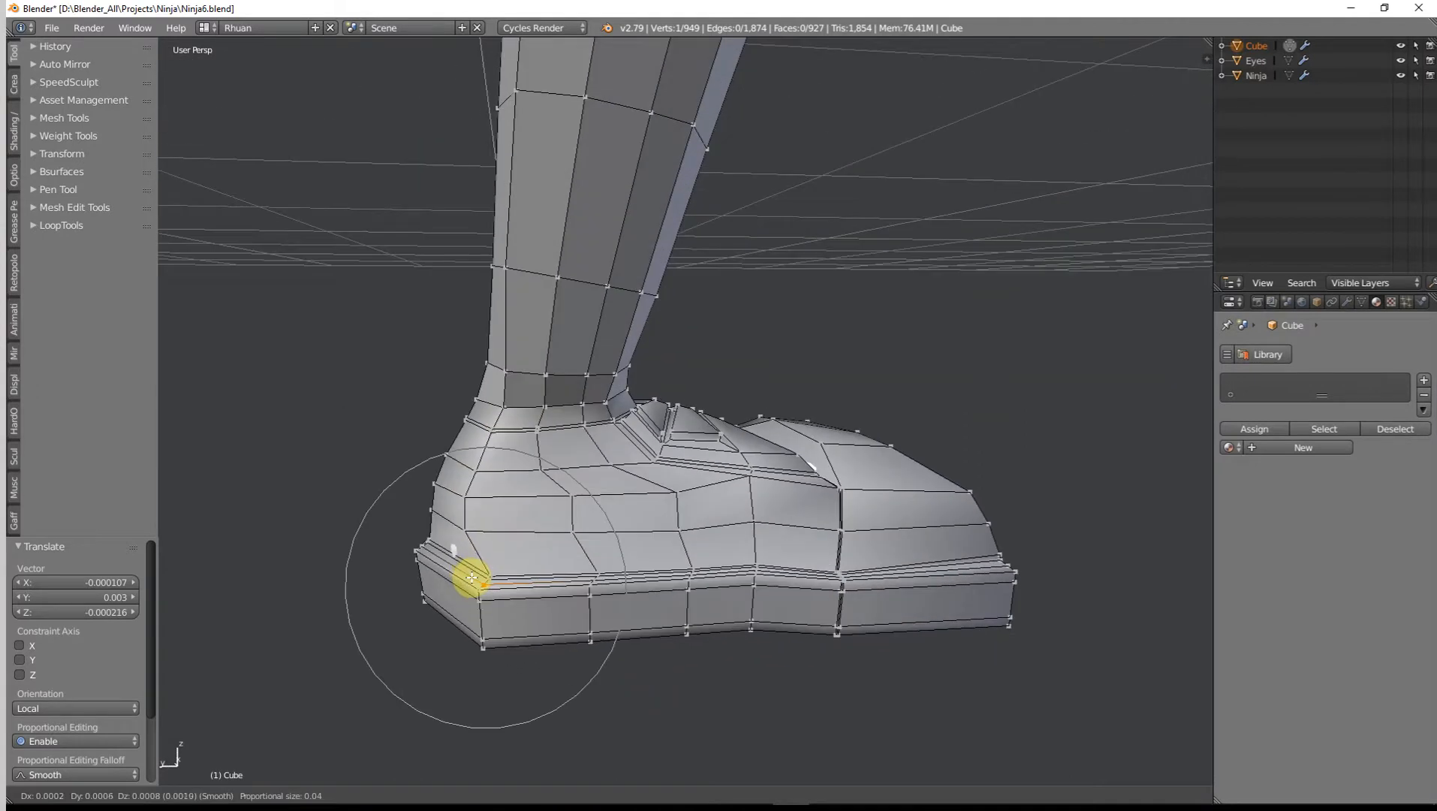
{"action": "left_click", "coordinate": [466, 584]}
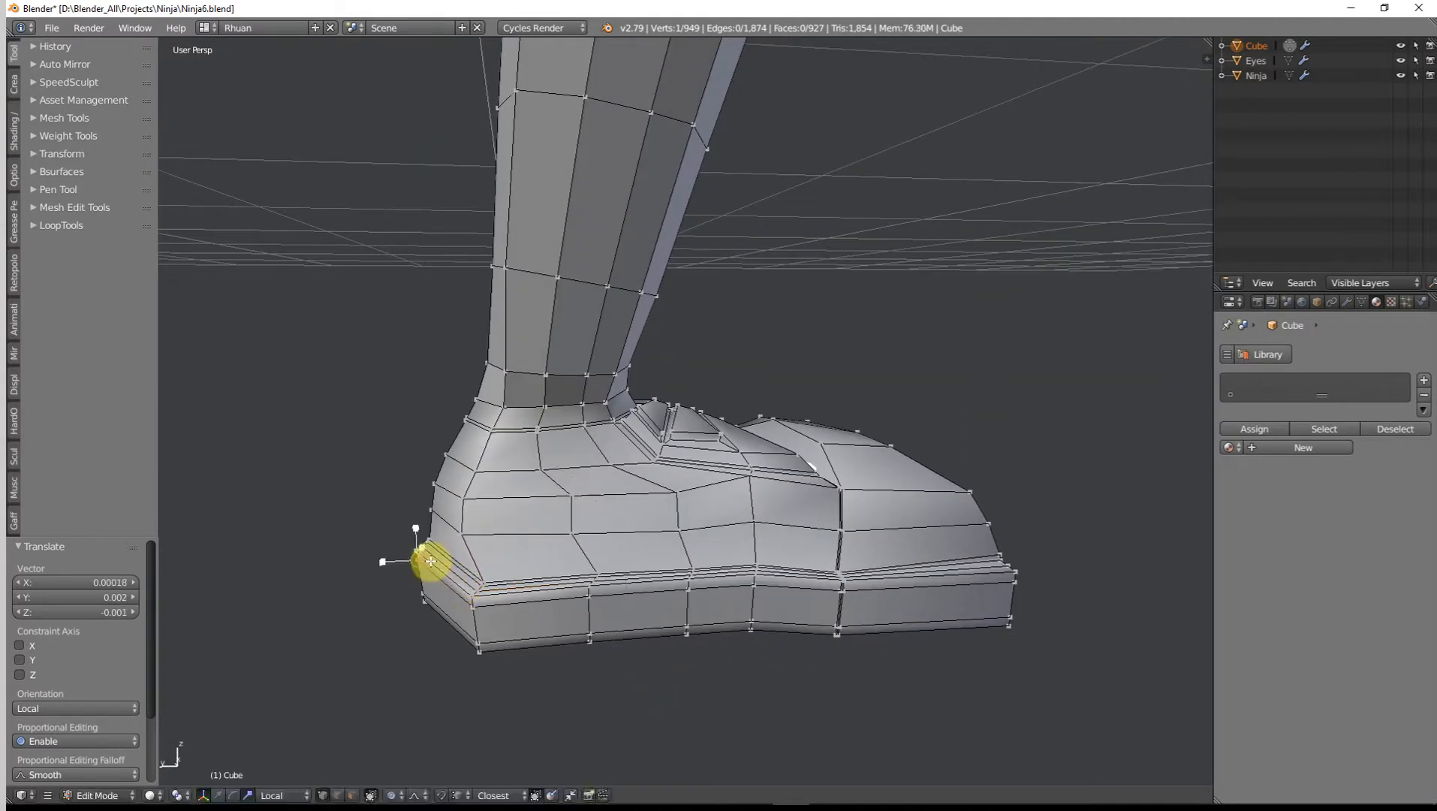
{"action": "key", "text": "g"}
{"action": "left_click", "coordinate": [497, 570]}
Step: Raise the vertex at the top of the tongue's fold and one at the front of the collar by about 0.002 each
{"action": "middle_click_drag", "start_coordinate": [497, 570], "coordinate": [912, 464]}
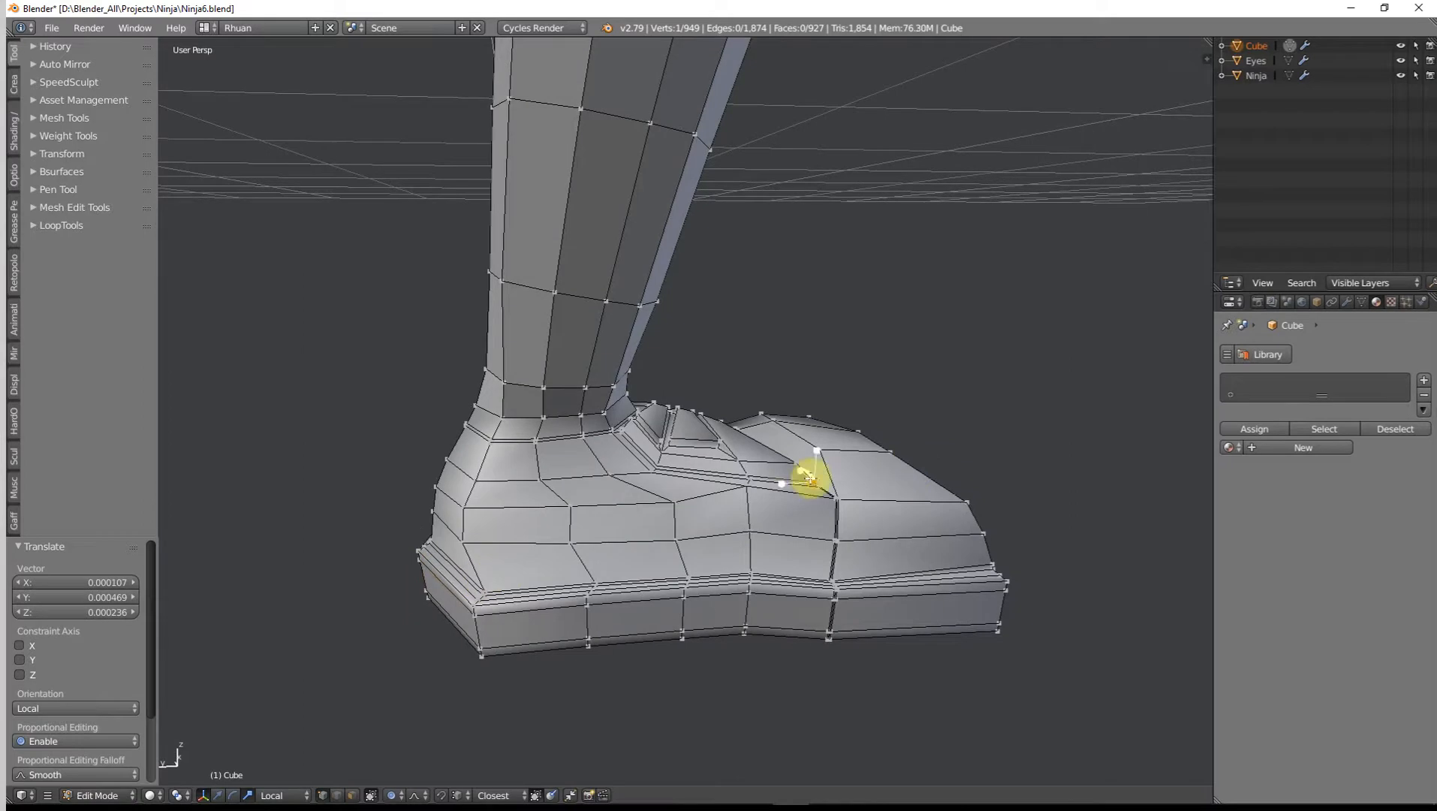
{"action": "middle_click_drag", "start_coordinate": [810, 478], "coordinate": [498, 403]}
{"action": "key", "text": "g"}
{"action": "left_click", "coordinate": [707, 462]}
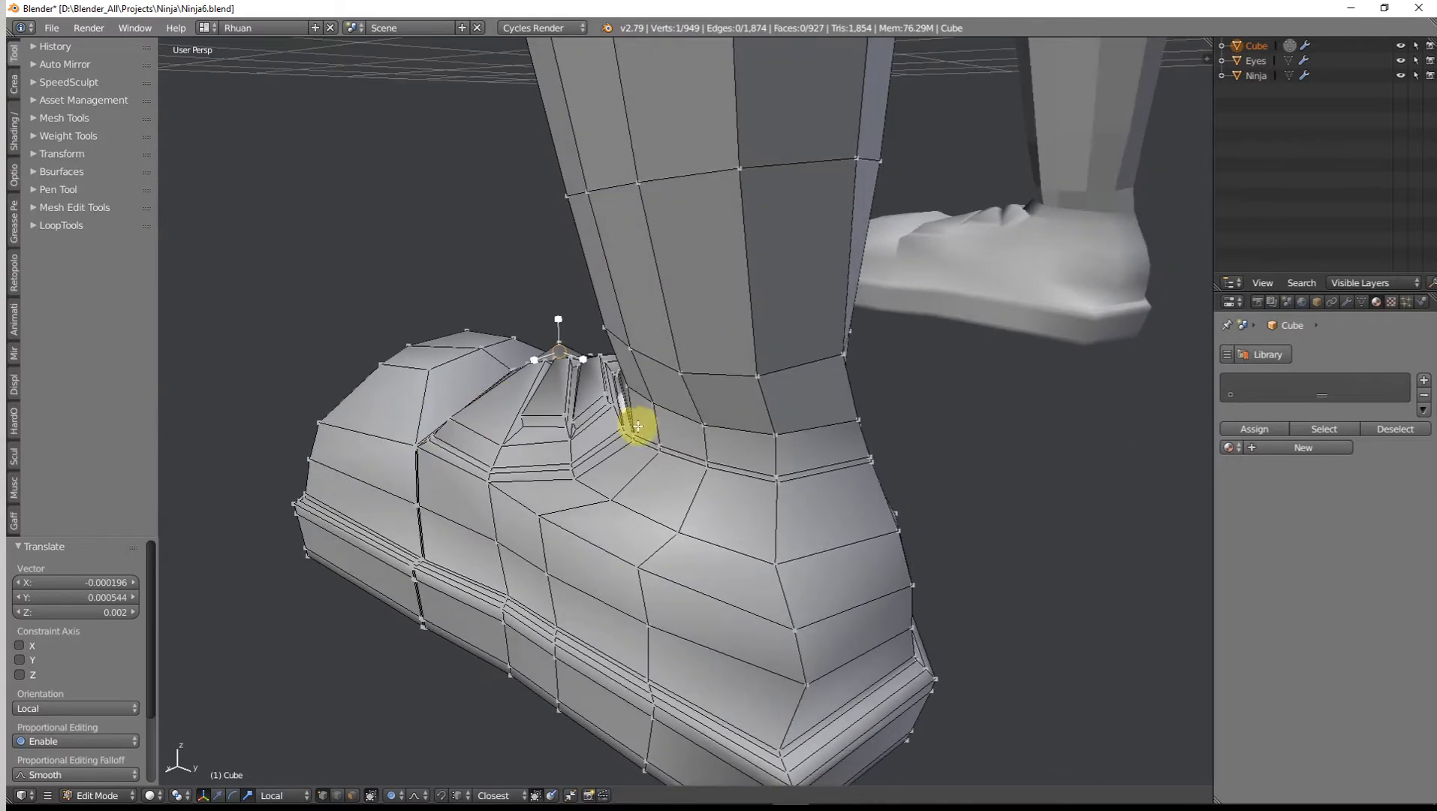
{"action": "middle_click_drag", "start_coordinate": [631, 423], "coordinate": [761, 485]}
{"action": "key", "text": "g"}
{"action": "left_click", "coordinate": [638, 401]}
Step: Select all the bottom vertices of the shoe sole in the right orthographic wireframe view
{"action": "middle_click_drag", "start_coordinate": [889, 496], "coordinate": [526, 401]}
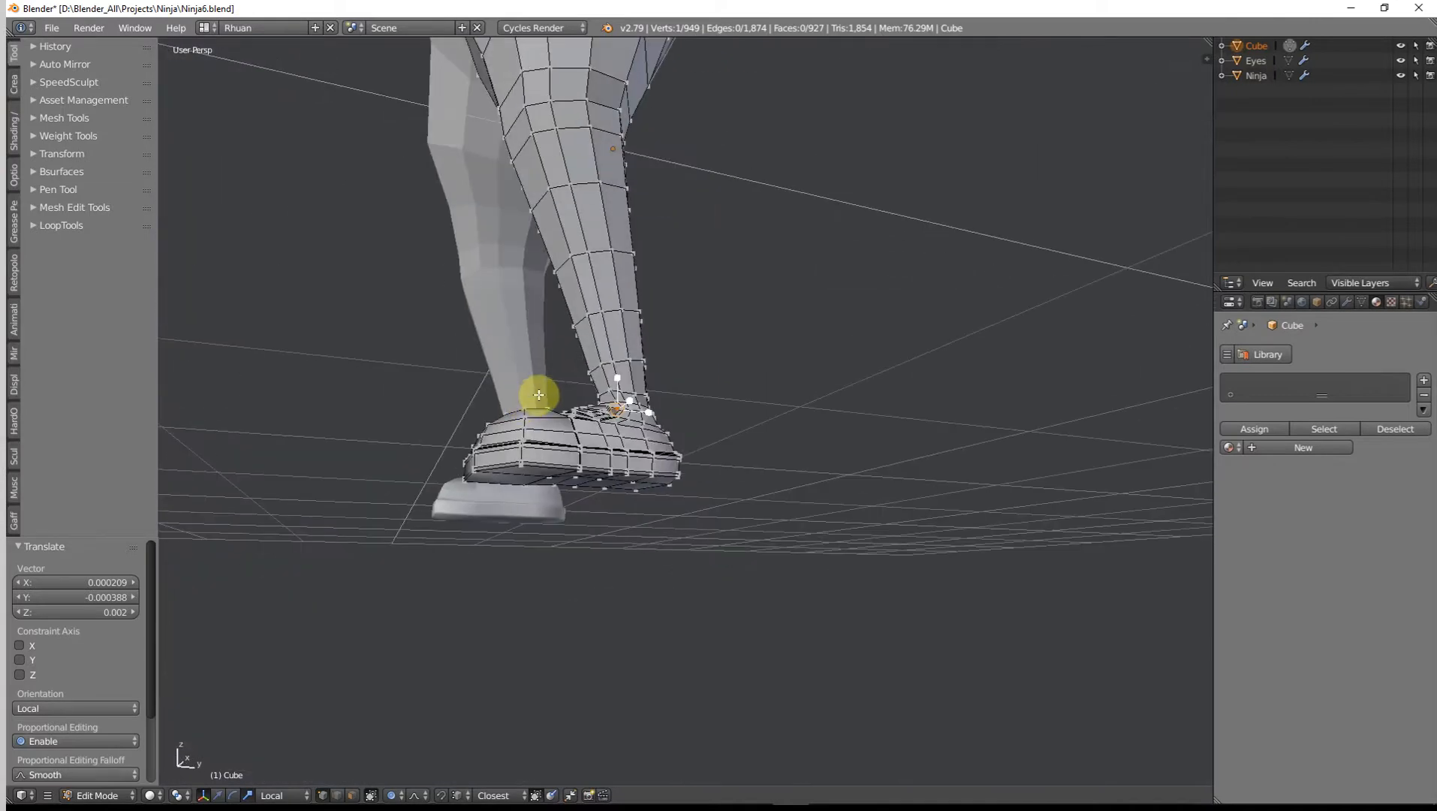
{"action": "key", "text": "z"}
{"action": "key", "text": "KP_3"}
{"action": "scroll", "coordinate": [568, 449], "scroll_direction": "up", "scroll_amount": 4}
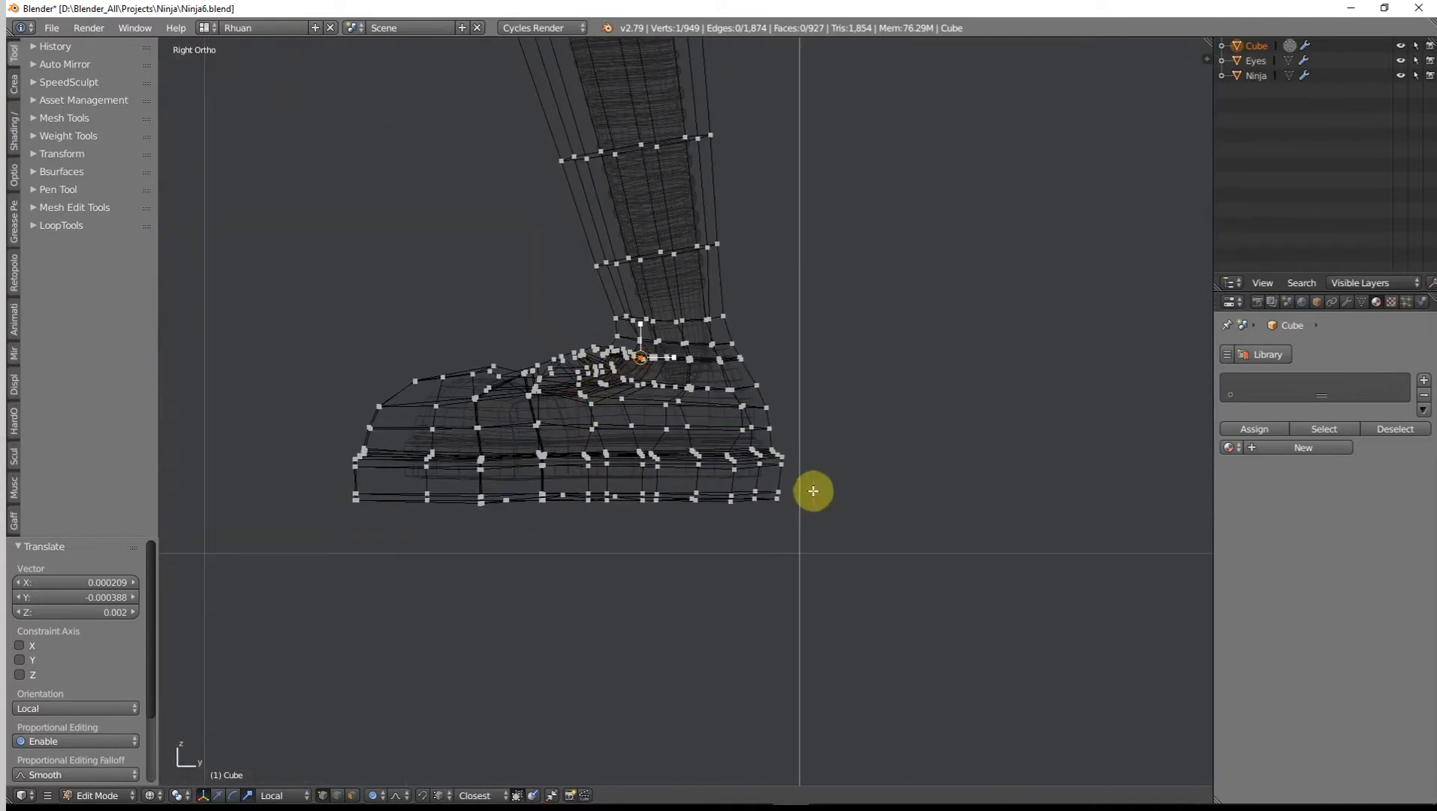
{"action": "key", "text": "a"}
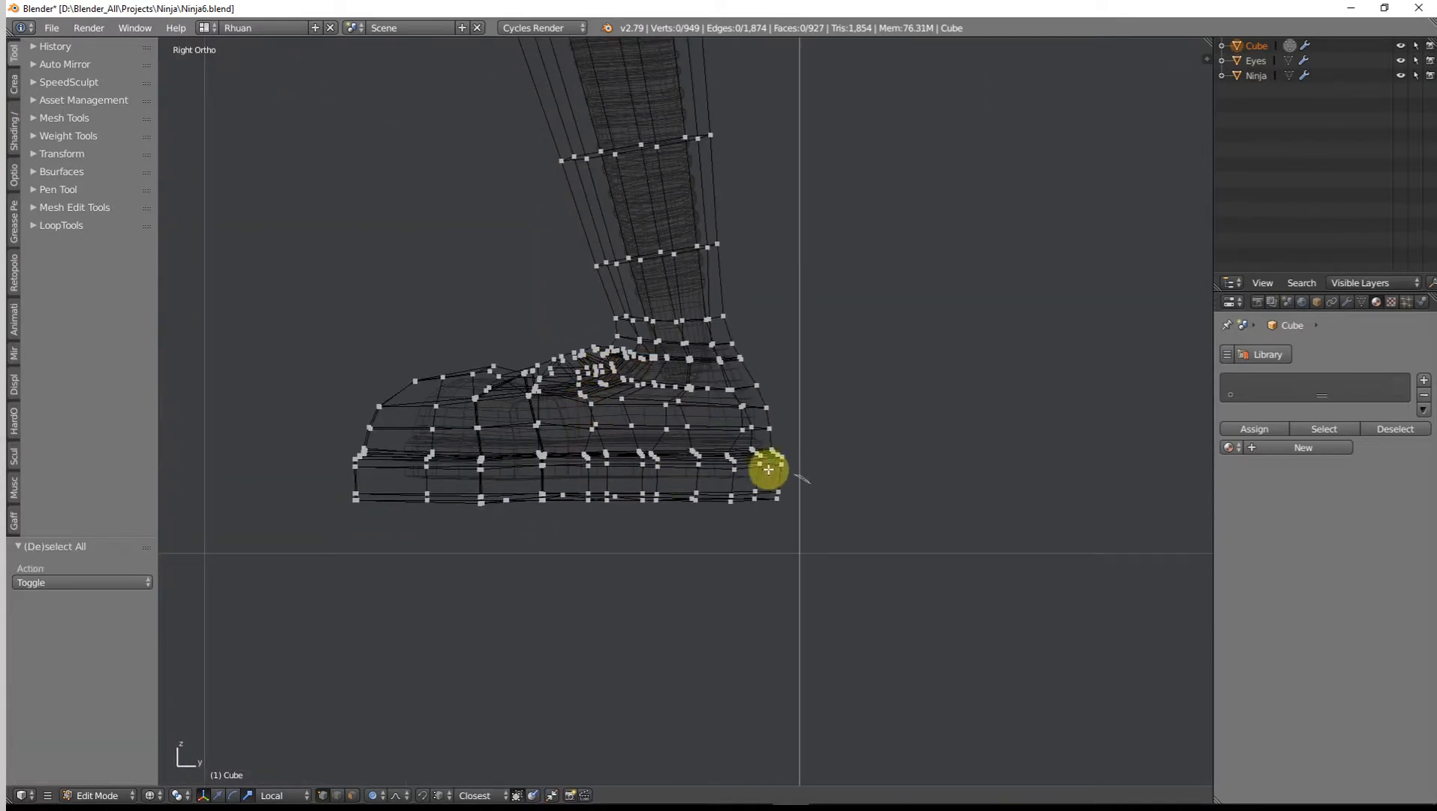
{"action": "key", "text": "z"}
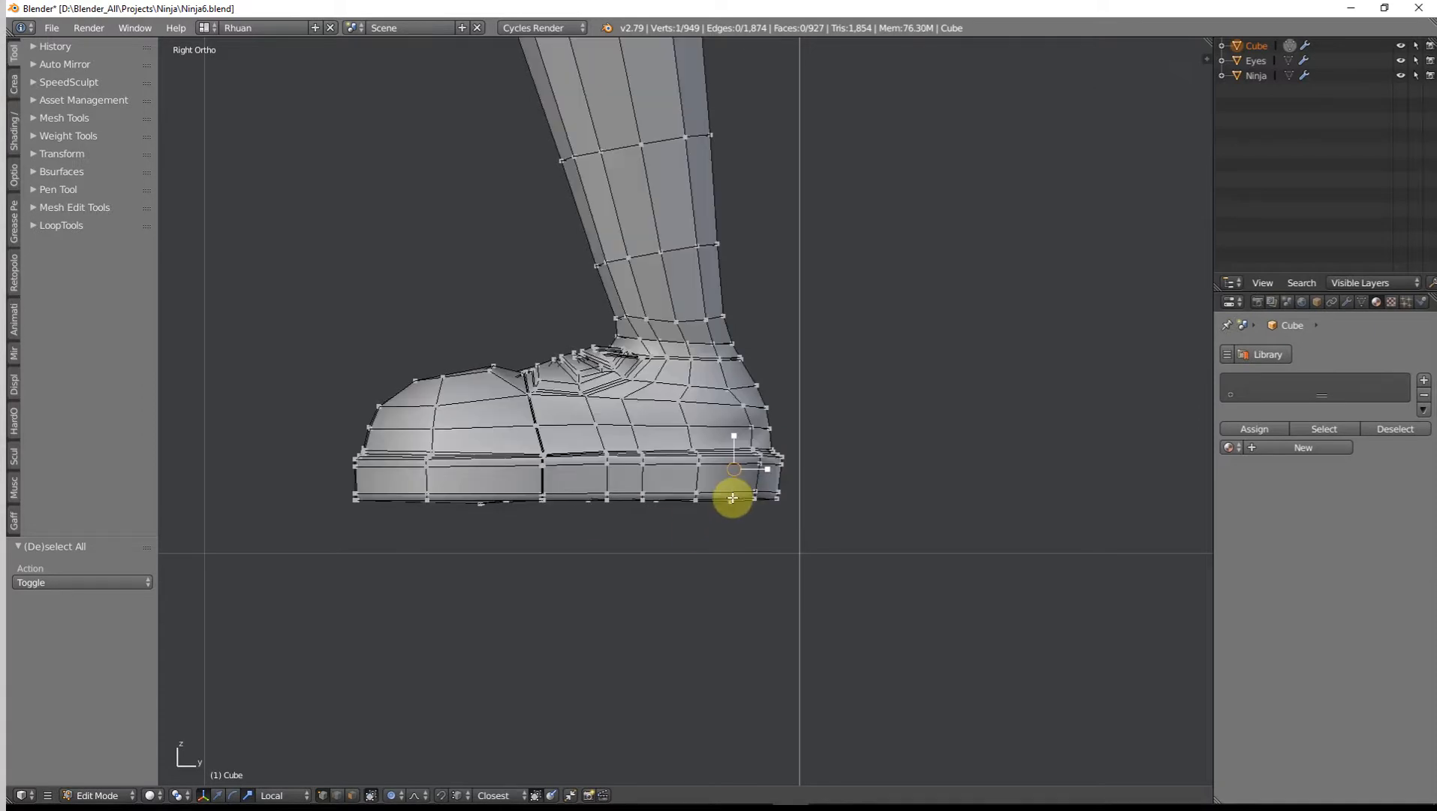
{"action": "key", "text": "z"}
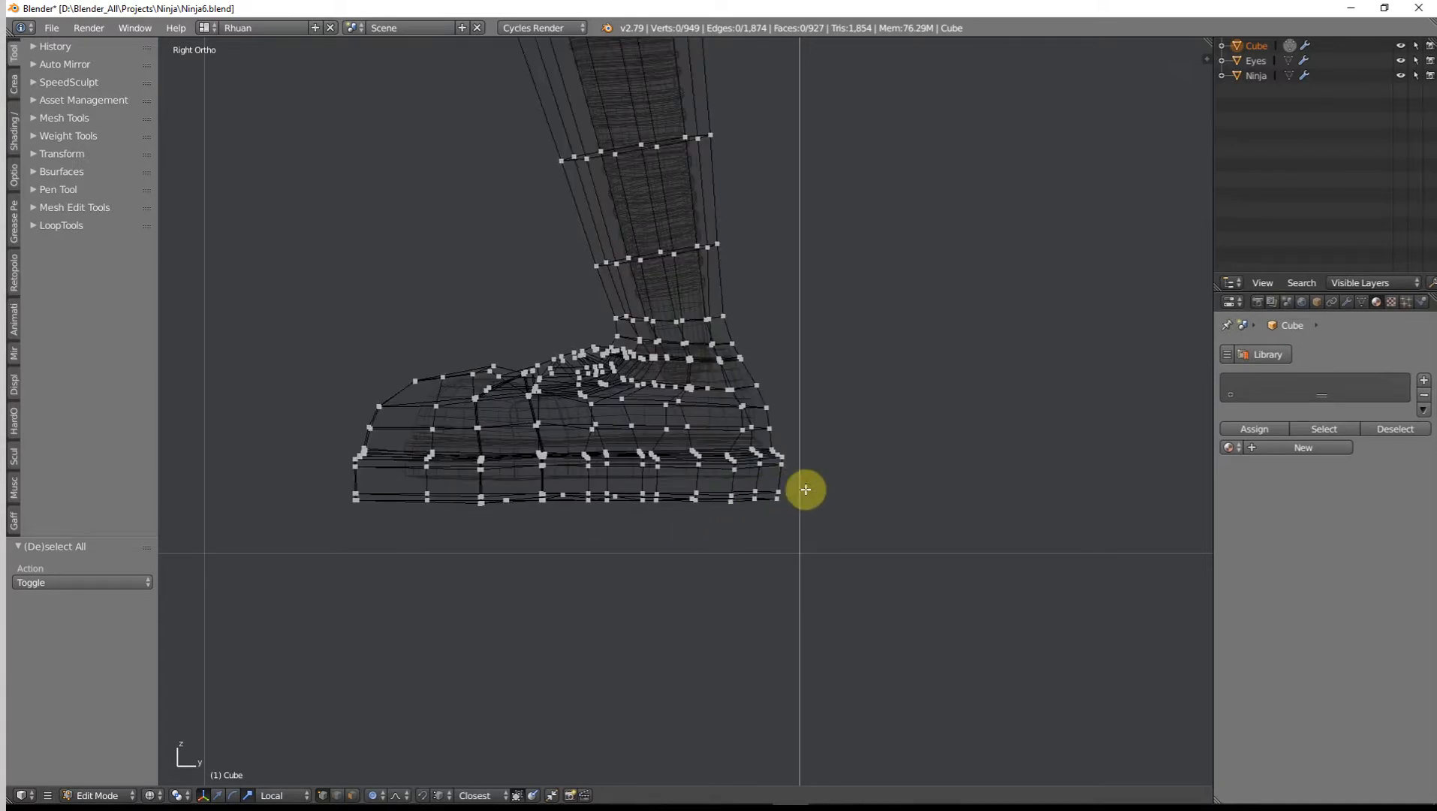
{"action": "left_click_drag", "start_coordinate": [805, 487], "coordinate": [323, 500], "text": "ctrl"}
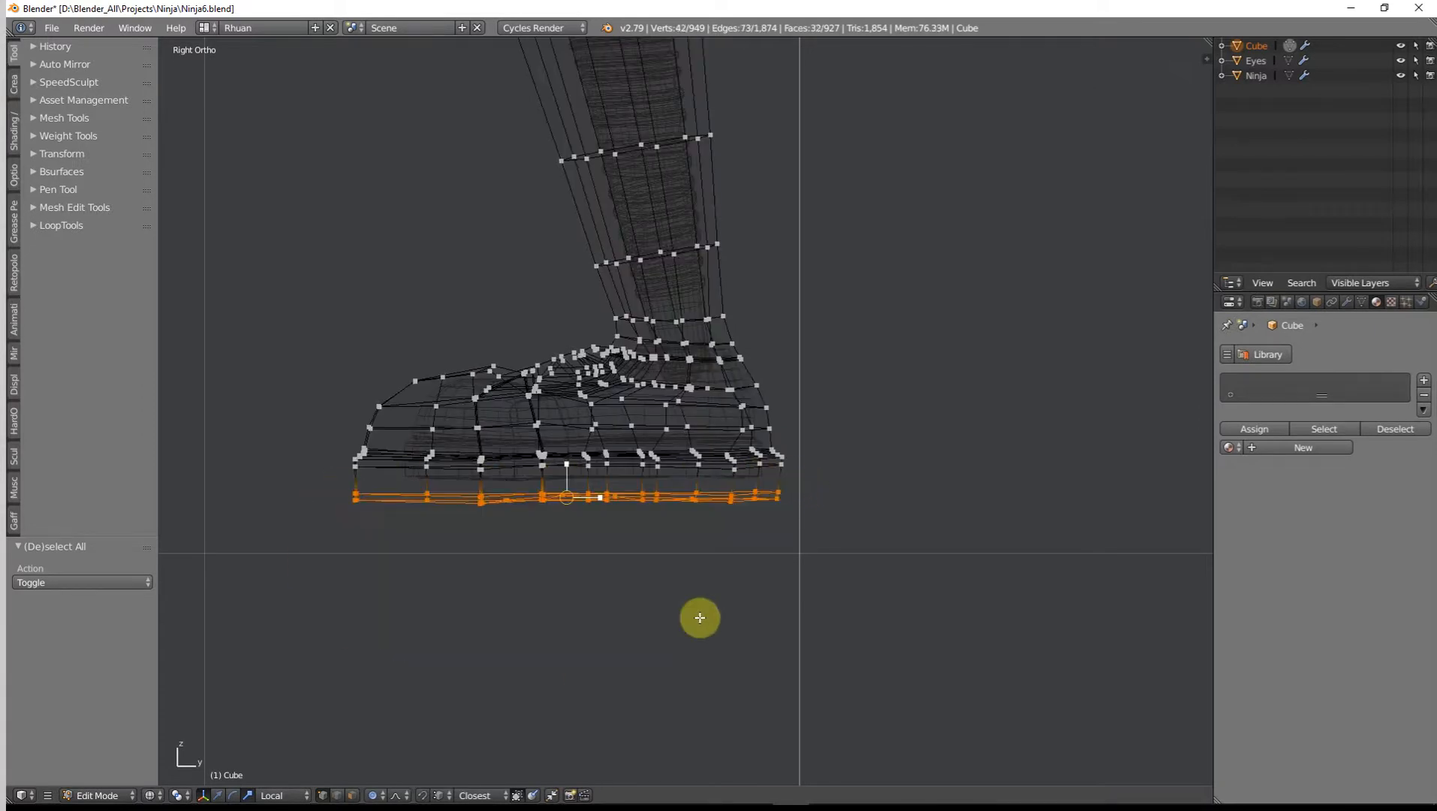
{"action": "scroll", "coordinate": [706, 601], "scroll_direction": "up", "scroll_amount": 4}
{"action": "key", "text": "g"}
{"action": "key", "text": "y"}
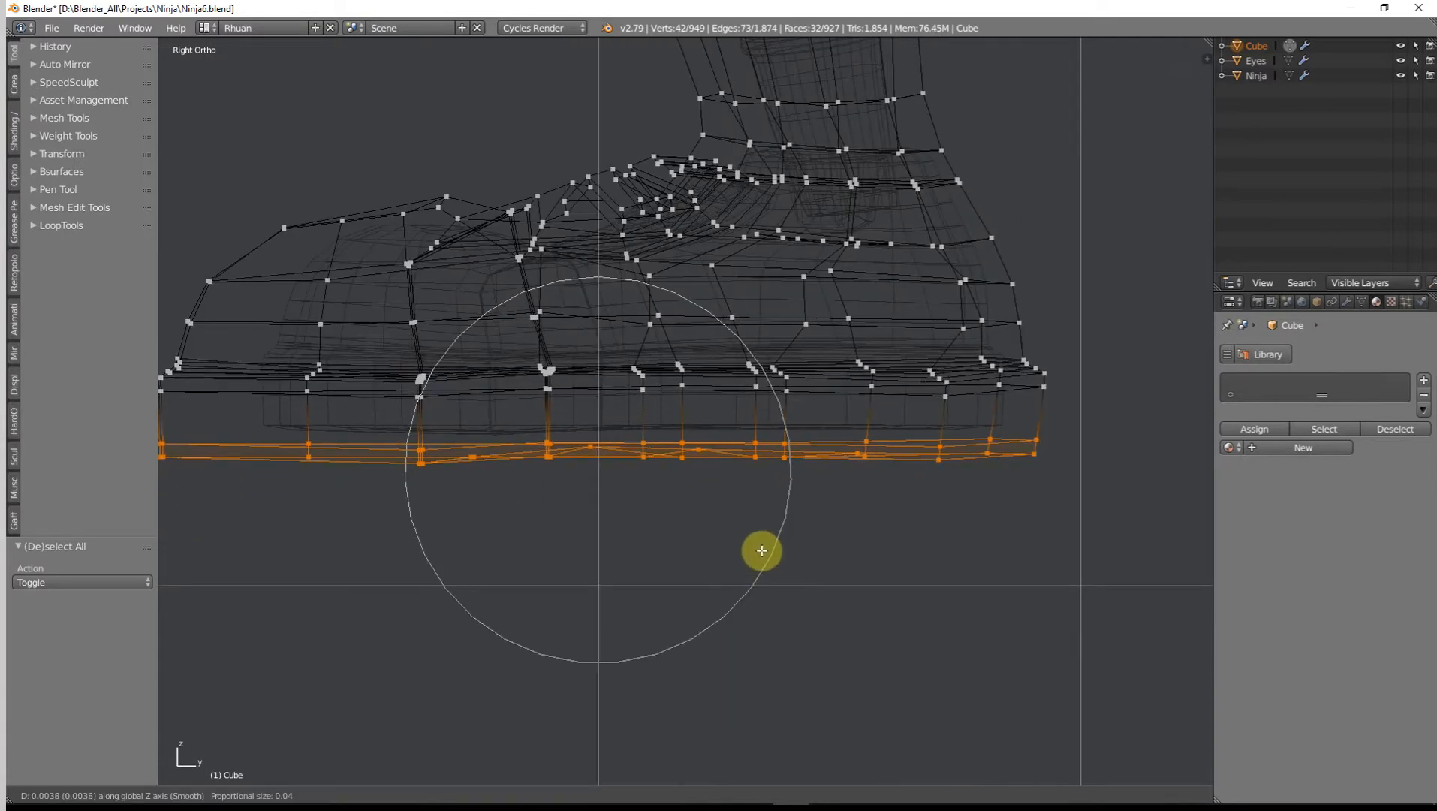
{"action": "left_click", "coordinate": [764, 548]}
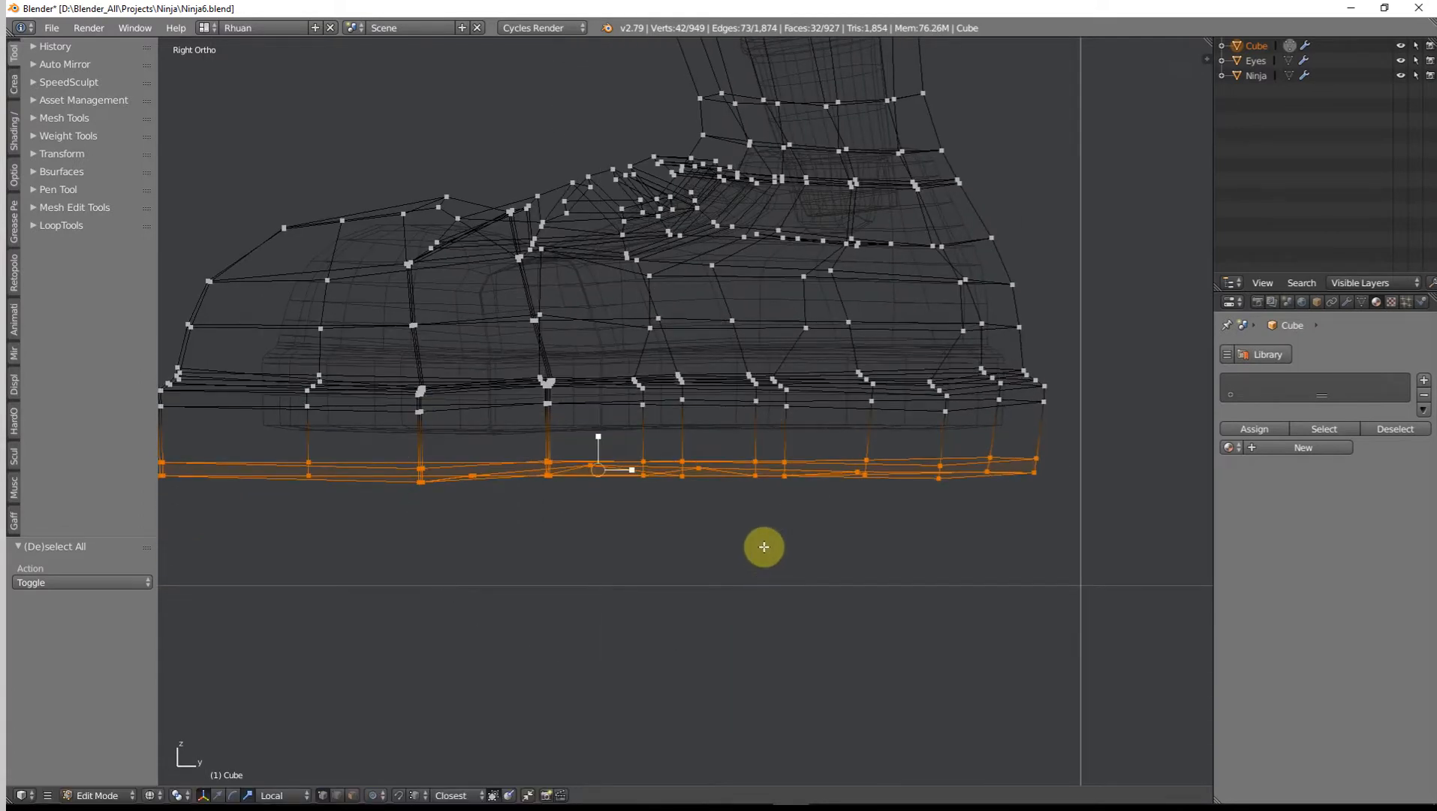
Step: Raise the sole's bottom vertices about 0.008 along Z with proportional editing off, and deselect everything in solid shading
{"action": "key", "text": "g"}
{"action": "key", "text": "z"}
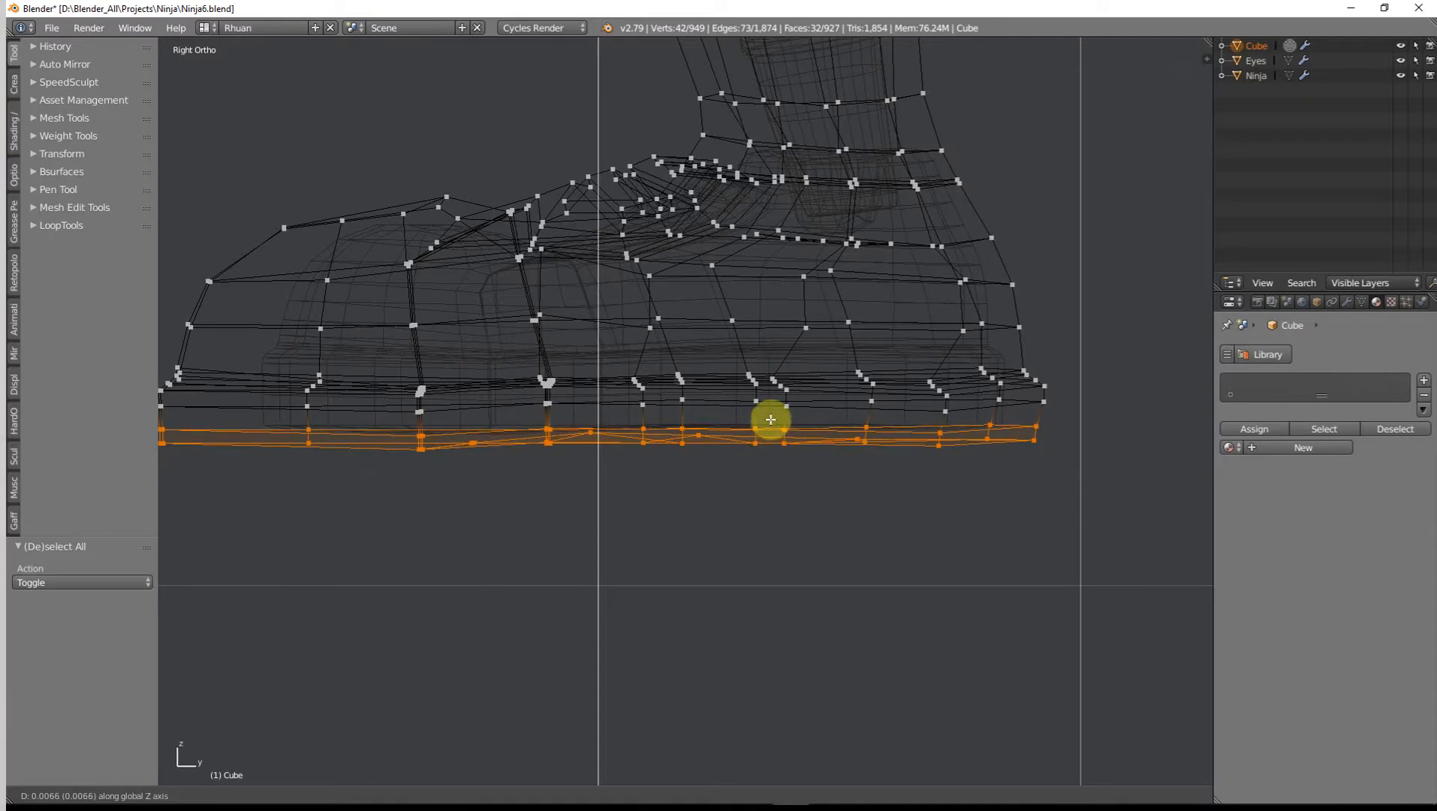
{"action": "left_click", "coordinate": [769, 364]}
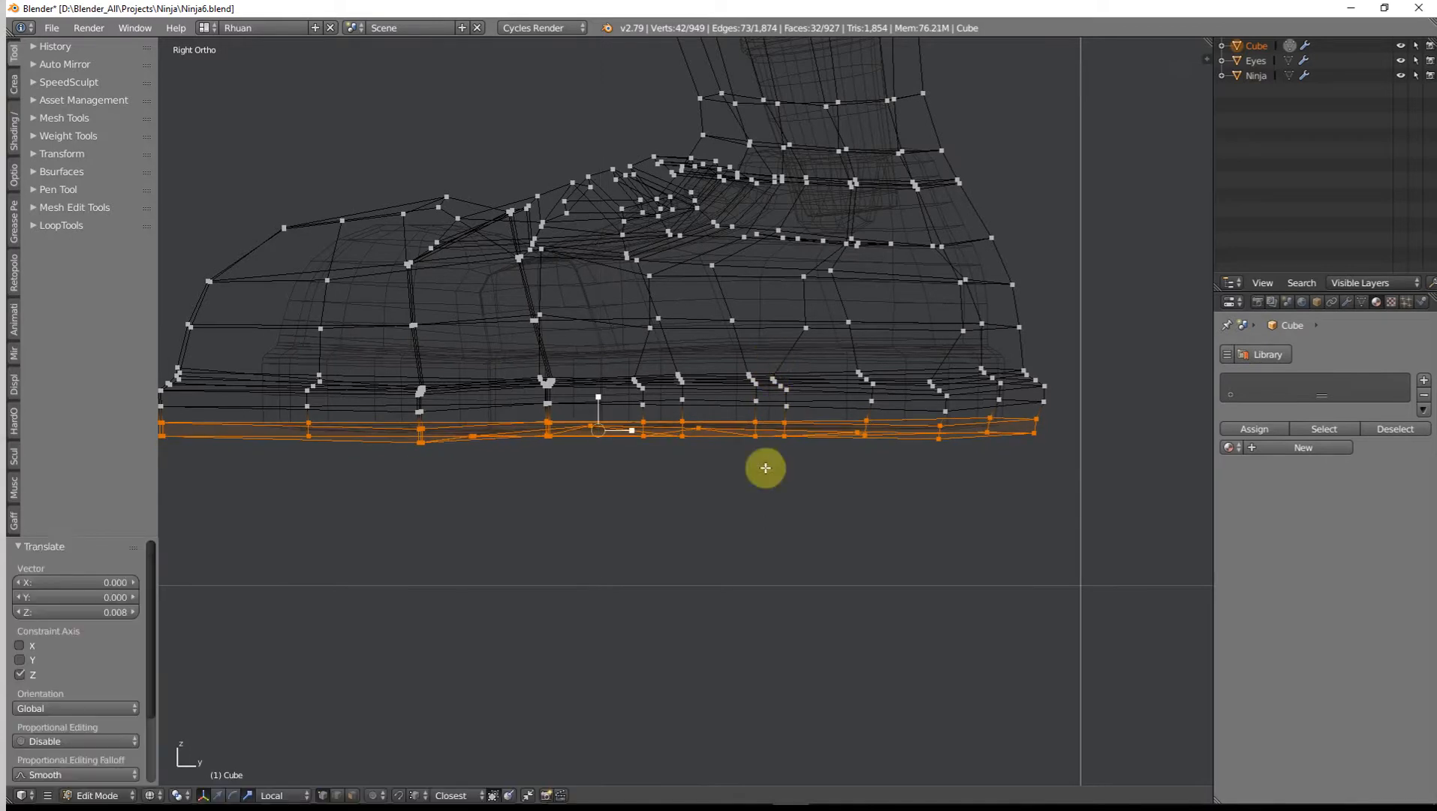
{"action": "key", "text": "z"}
{"action": "scroll", "coordinate": [766, 467], "scroll_direction": "down", "scroll_amount": 3}
{"action": "key", "text": "a"}
Step: Select the vertex in the middle of the shoe sole's underside, shift it along Z and leave edit mode
{"action": "middle_click_drag", "start_coordinate": [759, 499], "coordinate": [602, 501]}
{"action": "right_click", "coordinate": [588, 437]}
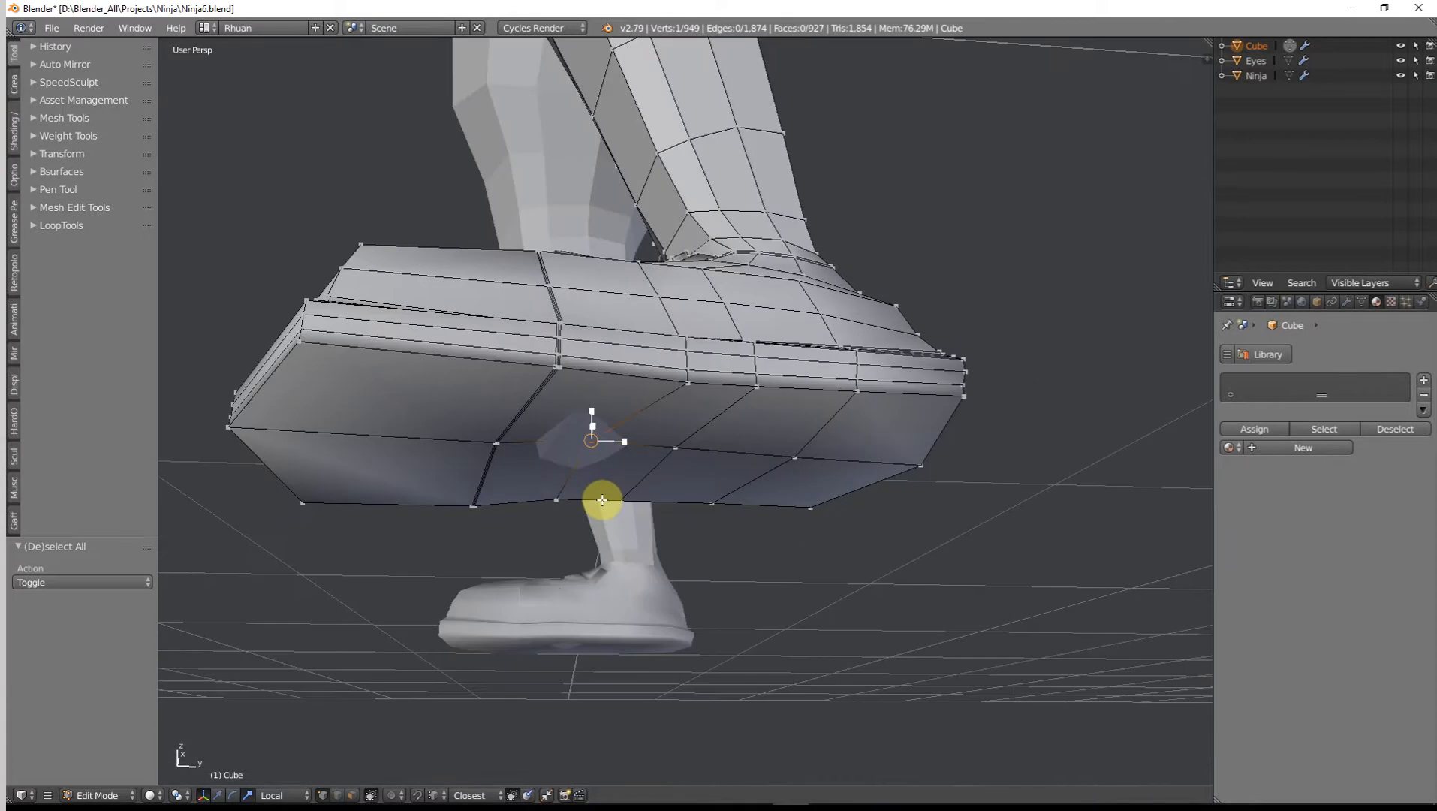
{"action": "key", "text": "g"}
{"action": "key", "text": "z"}
{"action": "left_click", "coordinate": [602, 506]}
{"action": "key", "text": "Tab"}
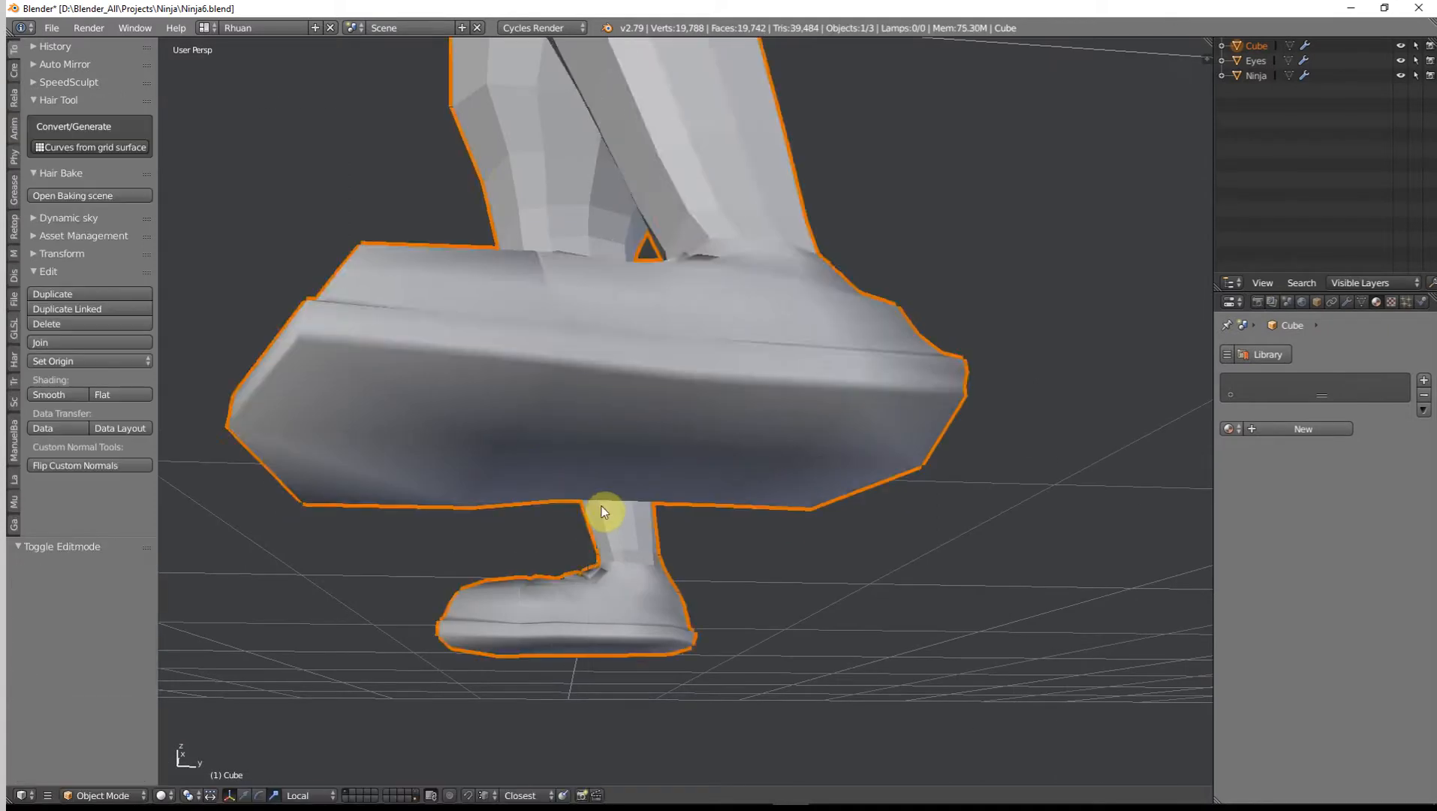
Step: Move the vertex on the side of the torso at waist height slightly along X with proportional editing
{"action": "middle_click_drag", "start_coordinate": [640, 466], "coordinate": [734, 550]}
{"action": "scroll", "coordinate": [733, 550], "scroll_direction": "down", "scroll_amount": 4}
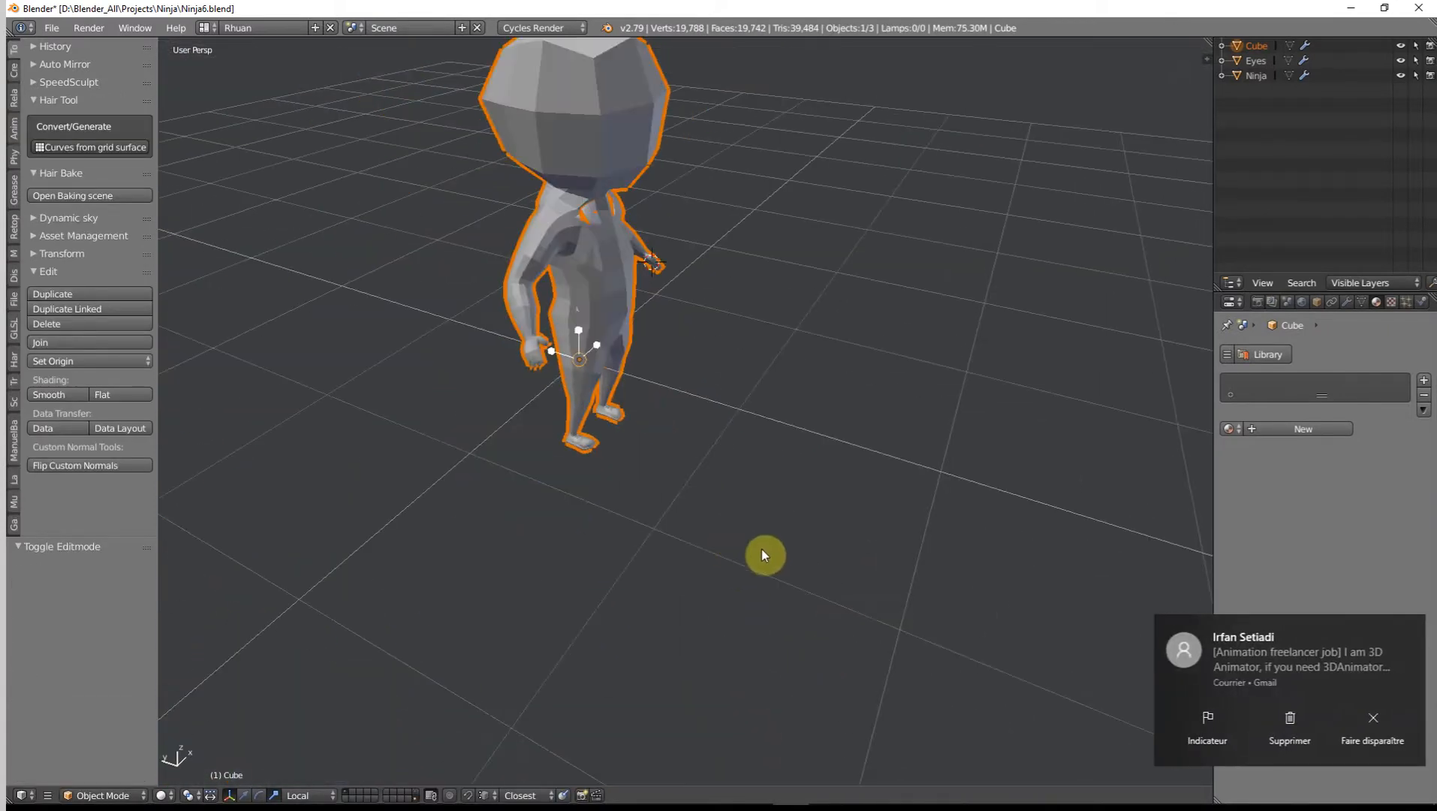
{"action": "left_click", "coordinate": [1408, 635]}
{"action": "scroll", "coordinate": [915, 427], "scroll_direction": "up", "scroll_amount": 6}
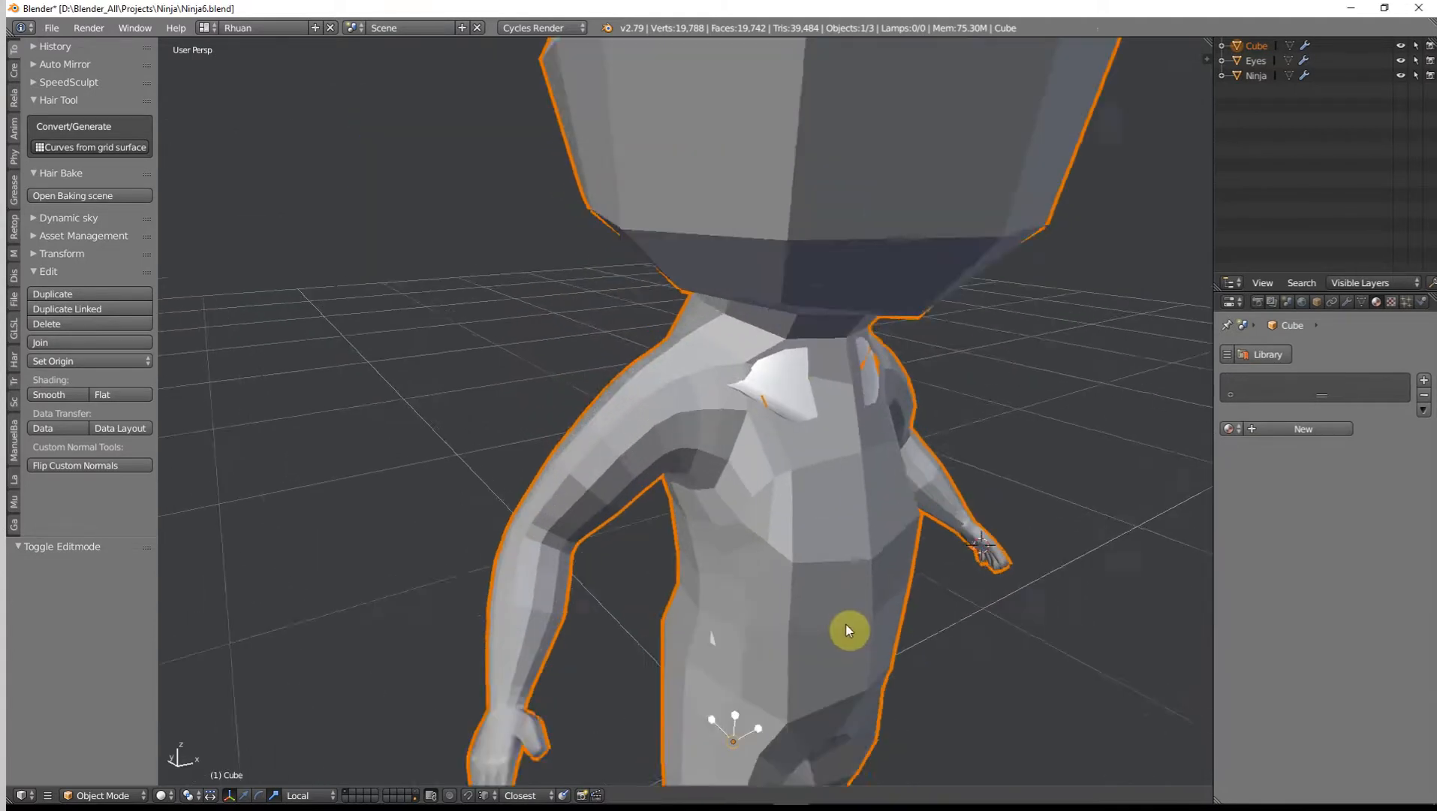
{"action": "scroll", "coordinate": [847, 629], "scroll_direction": "down", "scroll_amount": 2}
{"action": "key", "text": "Tab"}
{"action": "middle_click_drag", "start_coordinate": [706, 571], "coordinate": [564, 433]}
{"action": "scroll", "coordinate": [581, 441], "scroll_direction": "up", "scroll_amount": 2}
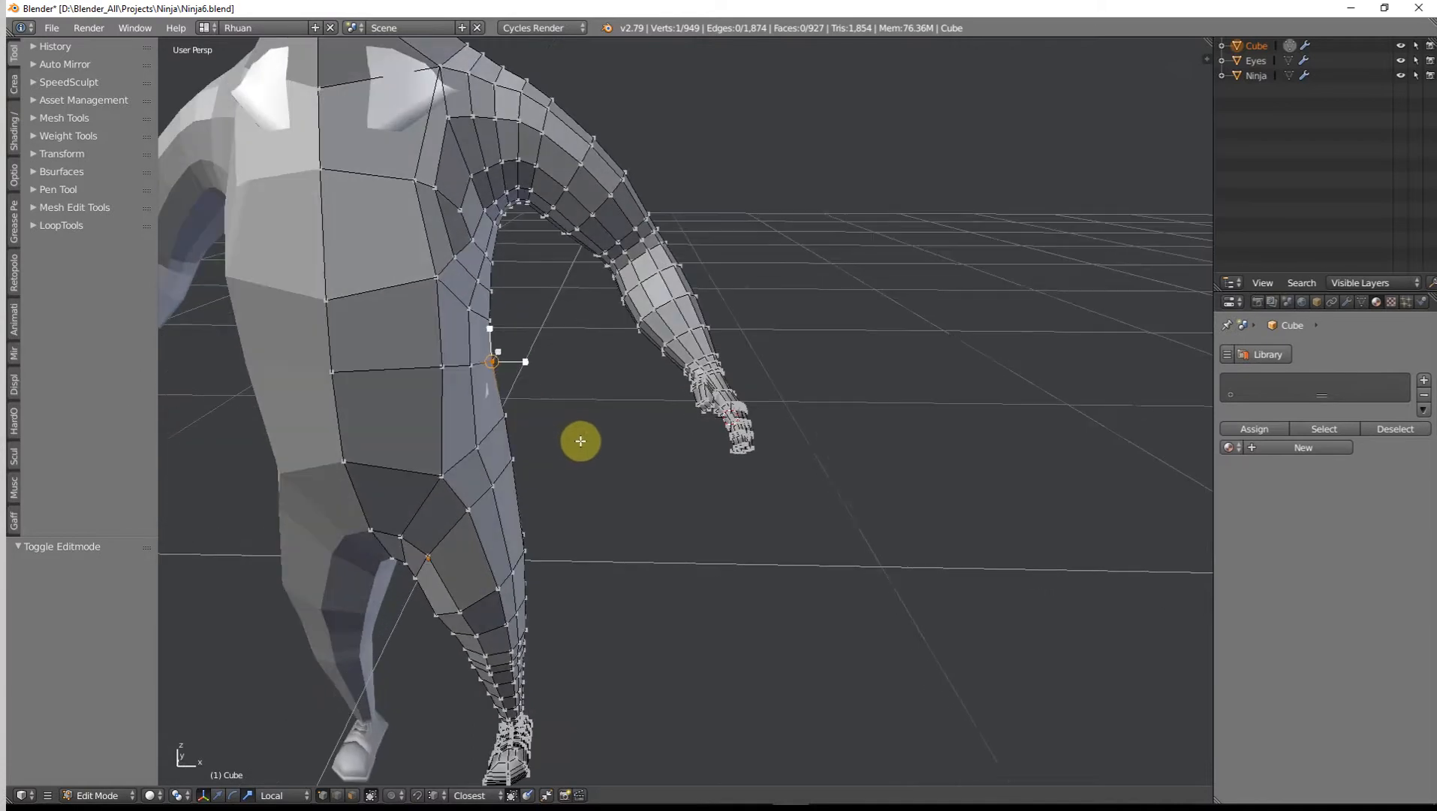
{"action": "key", "text": "g"}
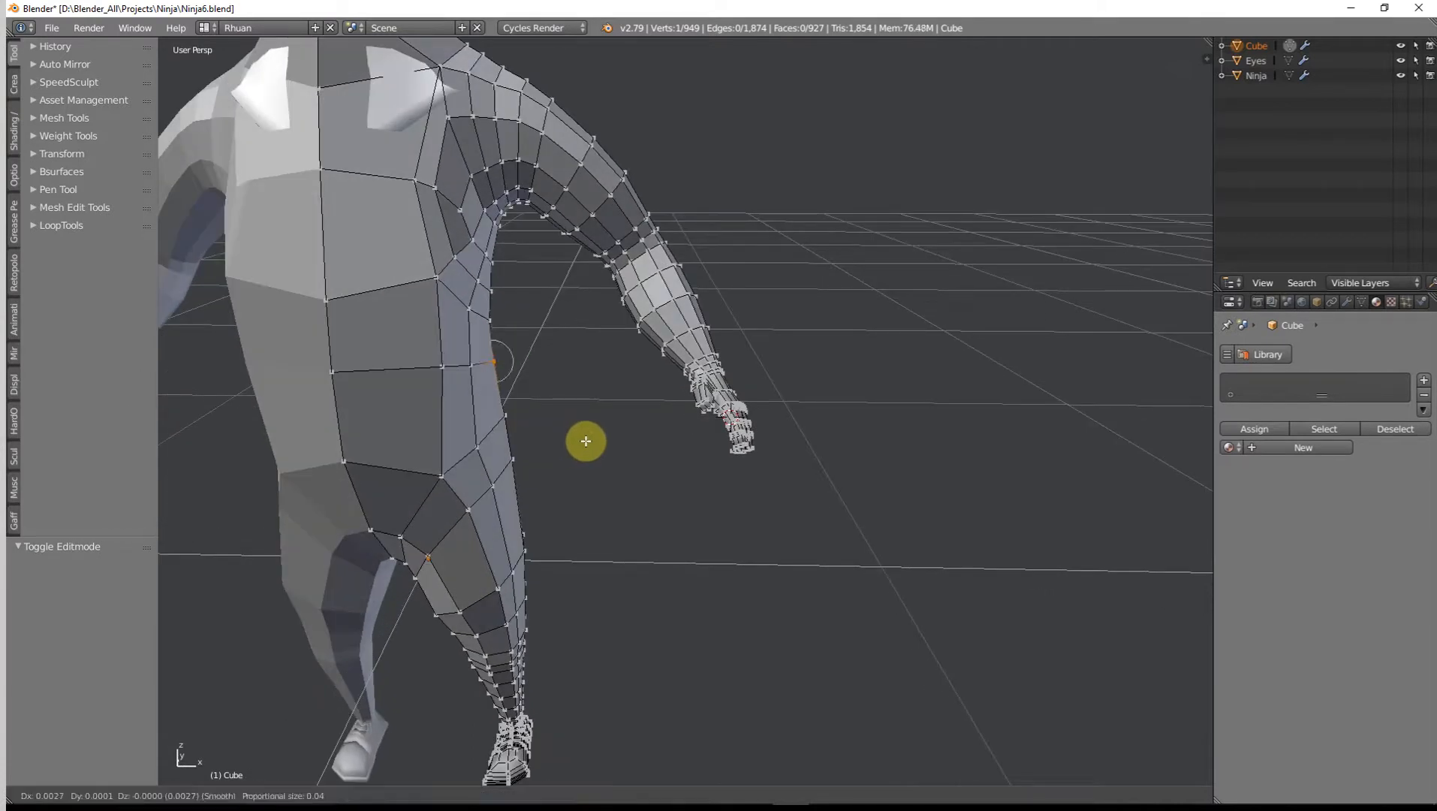
{"action": "left_click", "coordinate": [588, 440]}
Step: Move the adjacent waist vertex, slide it along its edge and readjust its position
{"action": "mouse_move", "coordinate": [587, 439]}
{"action": "middle_mouse_down"}
{"action": "mouse_move", "coordinate": [487, 323]}
{"action": "mouse_move", "coordinate": [551, 517]}
{"action": "mouse_move", "coordinate": [455, 440]}
{"action": "mouse_move", "coordinate": [459, 388]}
{"action": "mouse_move", "coordinate": [504, 404]}
{"action": "mouse_move", "coordinate": [459, 372]}
{"action": "mouse_move", "coordinate": [626, 363]}
{"action": "mouse_move", "coordinate": [712, 430]}
{"action": "mouse_move", "coordinate": [760, 427]}
{"action": "mouse_move", "coordinate": [761, 412]}
{"action": "mouse_move", "coordinate": [712, 462]}
{"action": "mouse_move", "coordinate": [604, 430]}
{"action": "middle_mouse_up"}
{"action": "right_click", "coordinate": [449, 373]}
{"action": "key", "text": "g"}
{"action": "left_click", "coordinate": [435, 374]}
{"action": "key", "text": "shift+v"}
{"action": "left_click", "coordinate": [650, 387]}
{"action": "key", "text": "g"}
{"action": "left_click", "coordinate": [859, 440]}
Step: Slide the vertex at the front of the shoulder by a factor of about 0.049 and nudge its position
{"action": "right_click", "coordinate": [538, 386]}
{"action": "key", "text": "g"}
{"action": "key", "text": "g"}
{"action": "left_click", "coordinate": [512, 393]}
{"action": "middle_click_drag", "start_coordinate": [510, 394], "coordinate": [404, 397]}
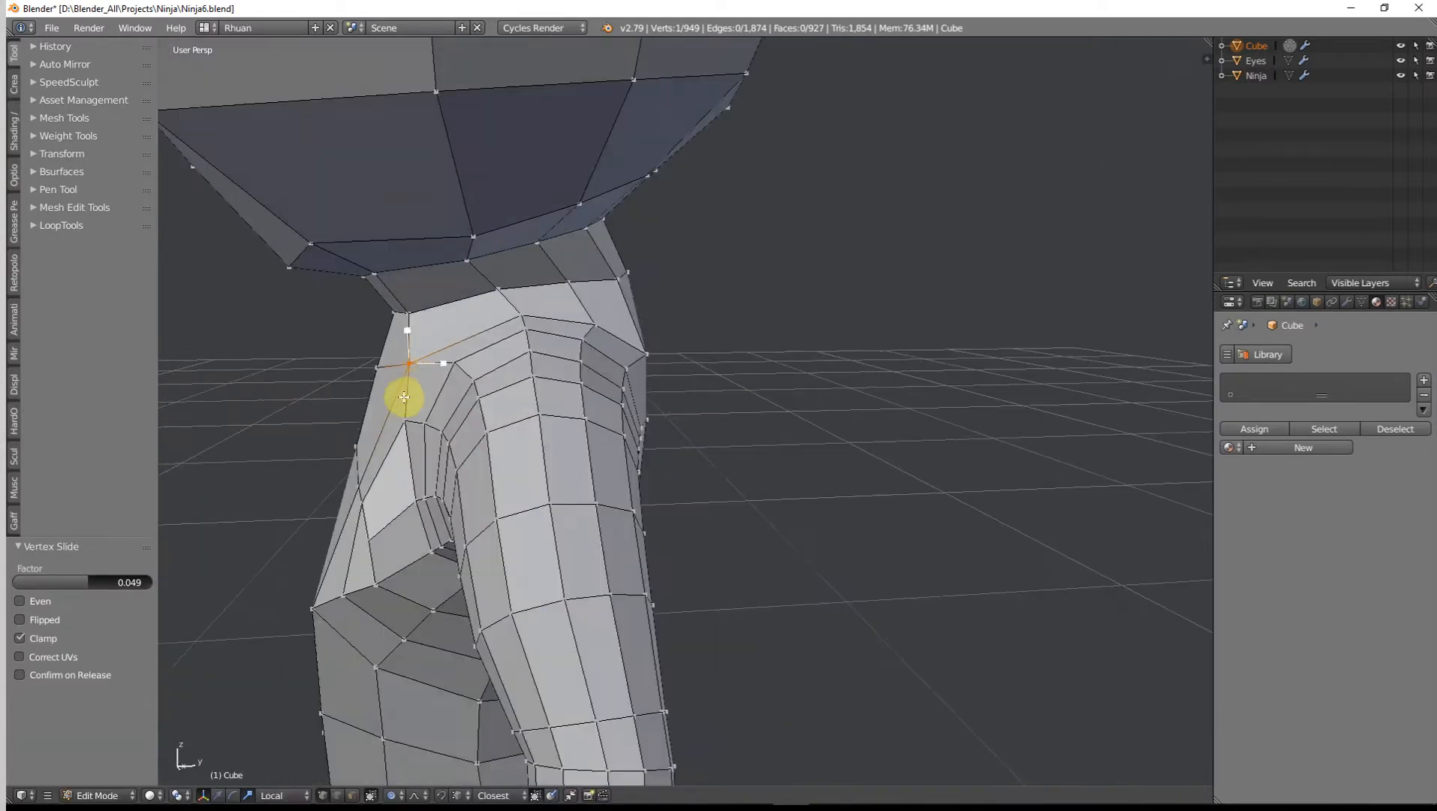
{"action": "key", "text": "g"}
{"action": "left_click", "coordinate": [404, 397]}
Step: Reposition the shoulder vertex again, then leave edit mode and deselect the body mesh
{"action": "middle_click_drag", "start_coordinate": [465, 353], "coordinate": [790, 545]}
{"action": "key", "text": "g"}
{"action": "left_click", "coordinate": [606, 283]}
{"action": "scroll", "coordinate": [623, 308], "scroll_direction": "down", "scroll_amount": 4}
{"action": "key", "text": "Tab"}
{"action": "scroll", "coordinate": [728, 362], "scroll_direction": "down", "scroll_amount": 8}
{"action": "key", "text": "a"}
Step: Move the vertex behind the armpit in small proportional moves, starting with about -0.006 on X and 0.014 on Y
{"action": "scroll", "coordinate": [757, 513], "scroll_direction": "up", "scroll_amount": 5}
{"action": "key", "text": "Tab"}
{"action": "right_click", "coordinate": [587, 486]}
{"action": "middle_click_drag", "start_coordinate": [587, 487], "coordinate": [770, 546]}
{"action": "key", "text": "g"}
{"action": "left_click", "coordinate": [776, 546]}
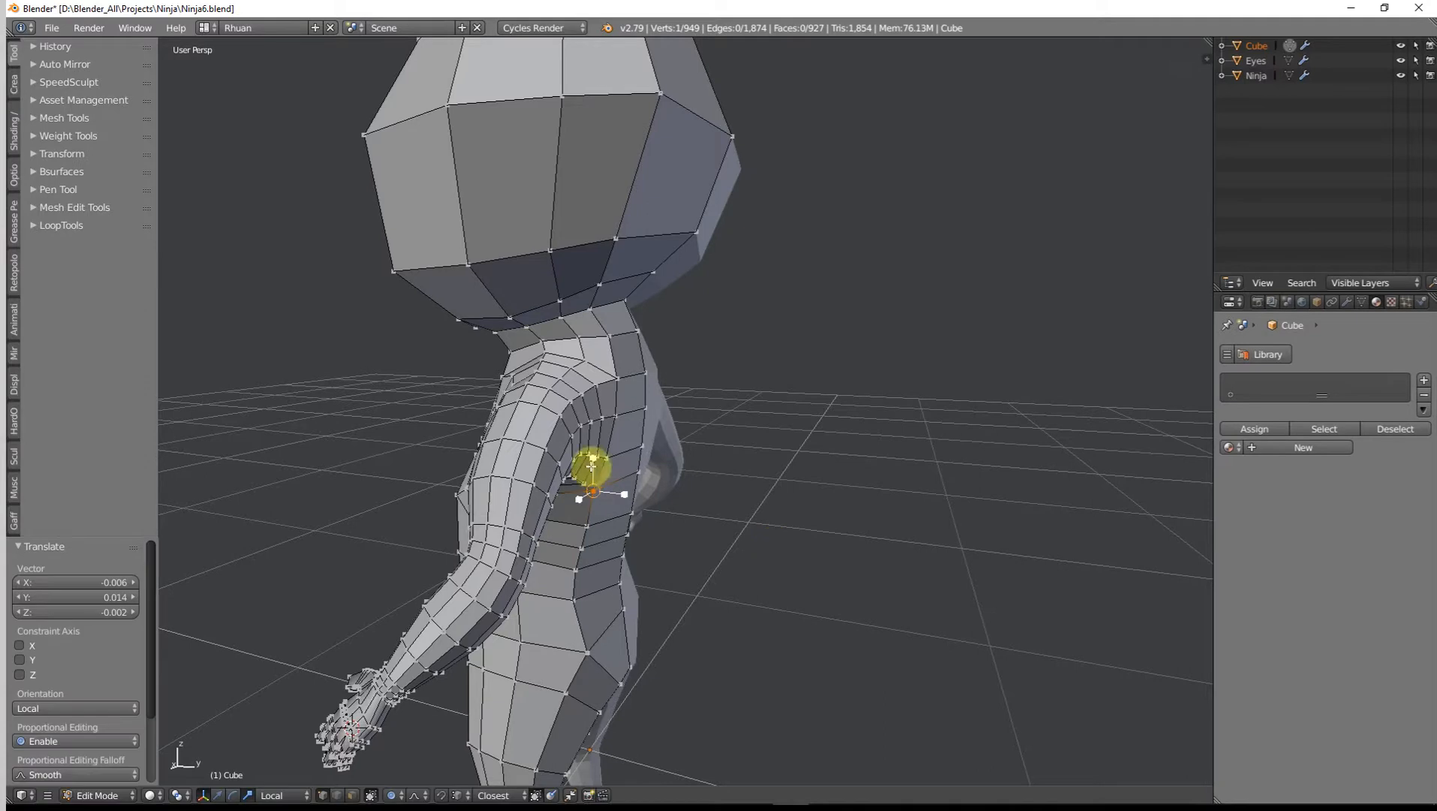
{"action": "key", "text": "g"}
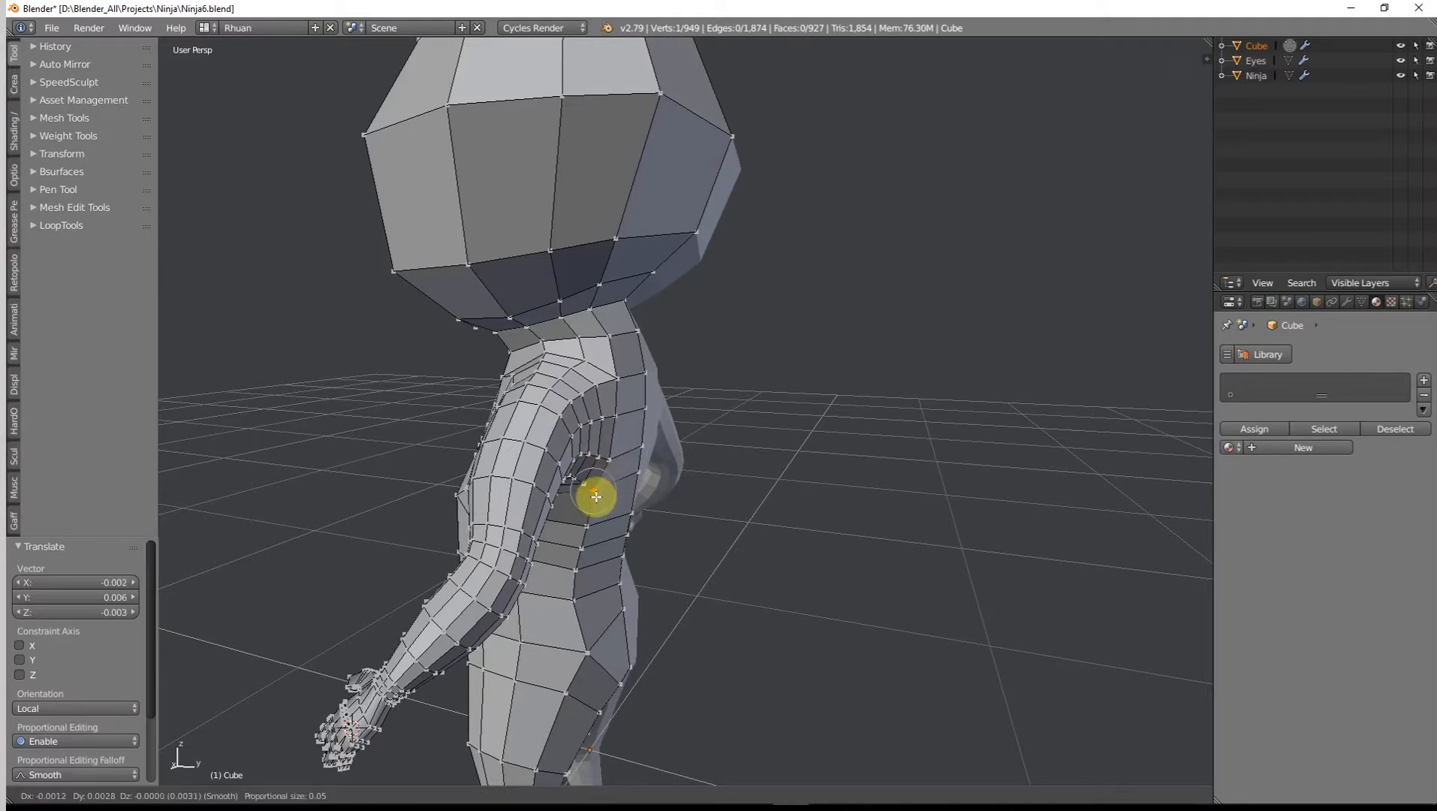
{"action": "left_click", "coordinate": [594, 495]}
{"action": "key", "text": "Tab"}
{"action": "middle_click_drag", "start_coordinate": [603, 507], "coordinate": [811, 477]}
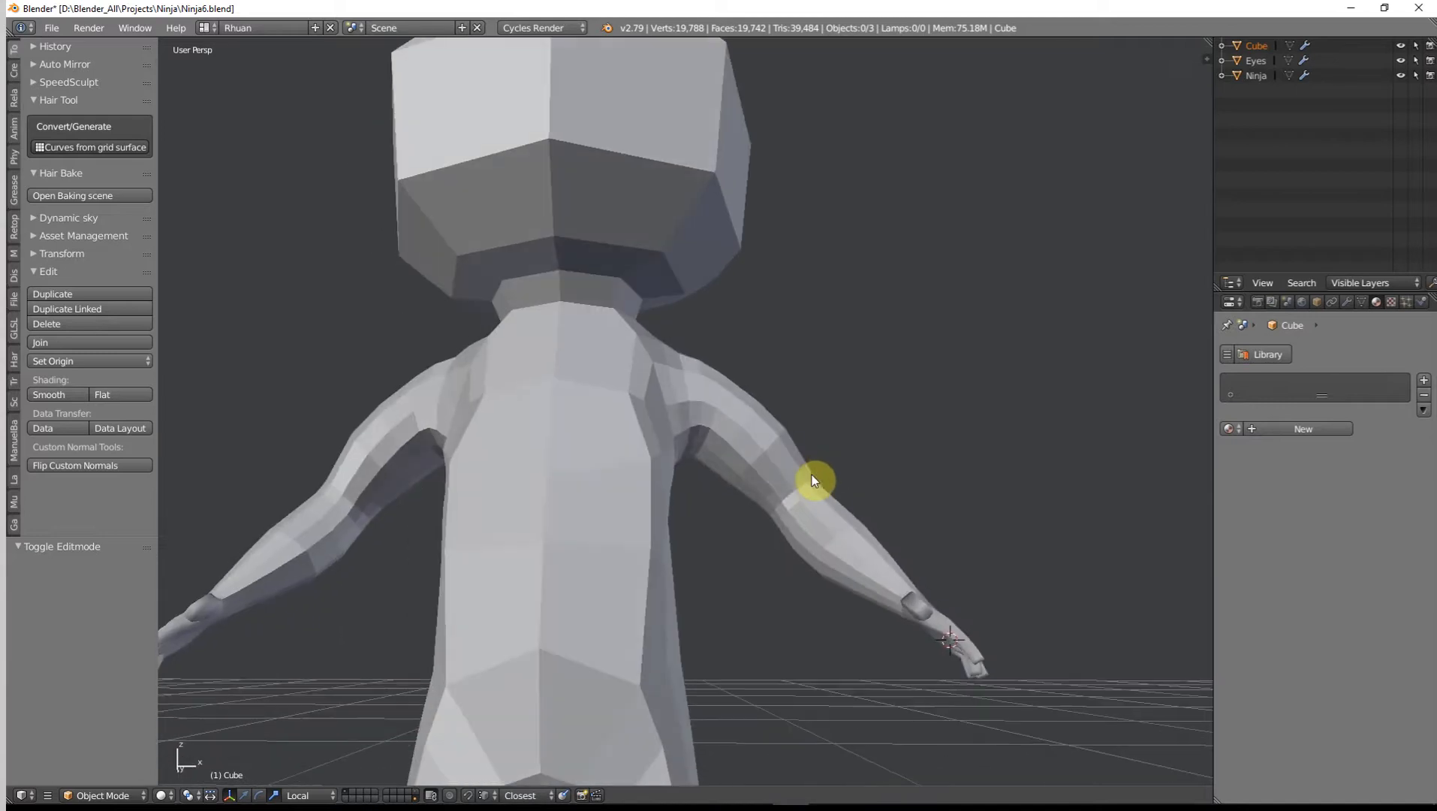
{"action": "scroll", "coordinate": [707, 489], "scroll_direction": "down", "scroll_amount": 5}
{"action": "middle_click_drag", "start_coordinate": [706, 490], "coordinate": [664, 530]}
Step: In front wireframe view, pull the outermost side vertex of the head inward about 0.03 along X with a proportional size of 0.47
{"action": "key", "text": "KP_1"}
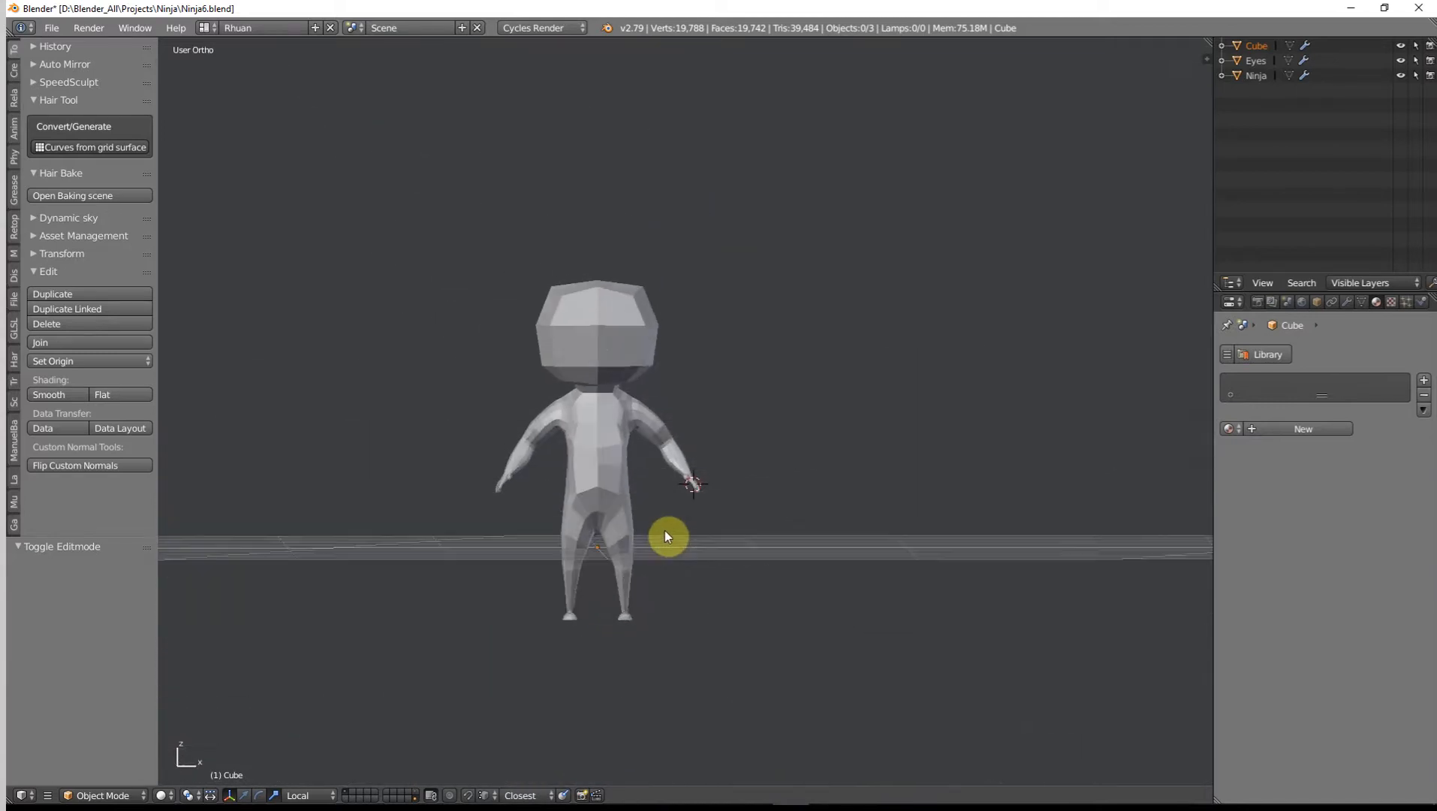
{"action": "key", "text": "Tab"}
{"action": "scroll", "coordinate": [724, 443], "scroll_direction": "up", "scroll_amount": 4}
{"action": "key", "text": "z"}
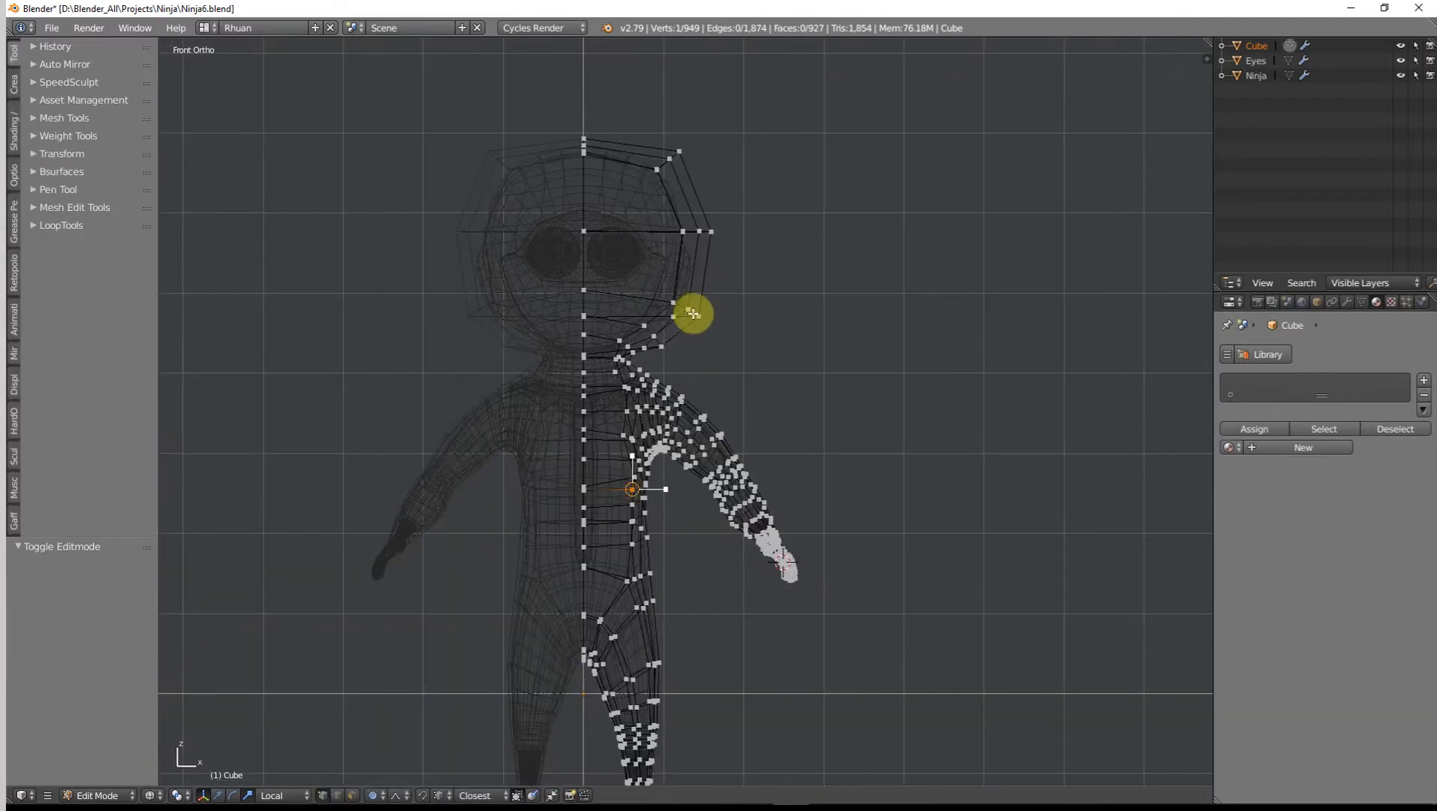
{"action": "scroll", "coordinate": [722, 268], "scroll_direction": "up", "scroll_amount": 3}
{"action": "middle_click_drag", "start_coordinate": [723, 268], "coordinate": [694, 323], "text": "shift"}
{"action": "left_click", "coordinate": [734, 213]}
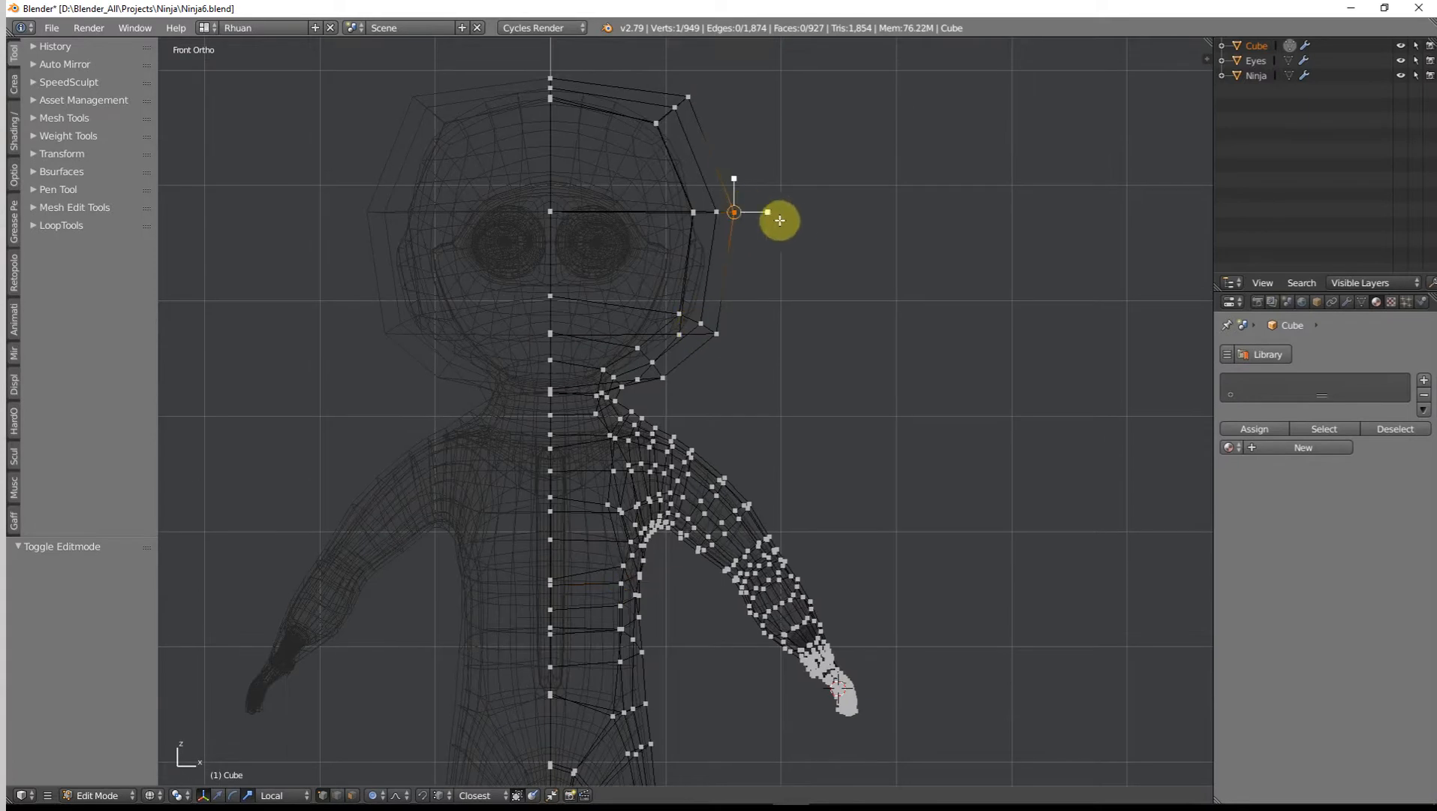
{"action": "key", "text": "g"}
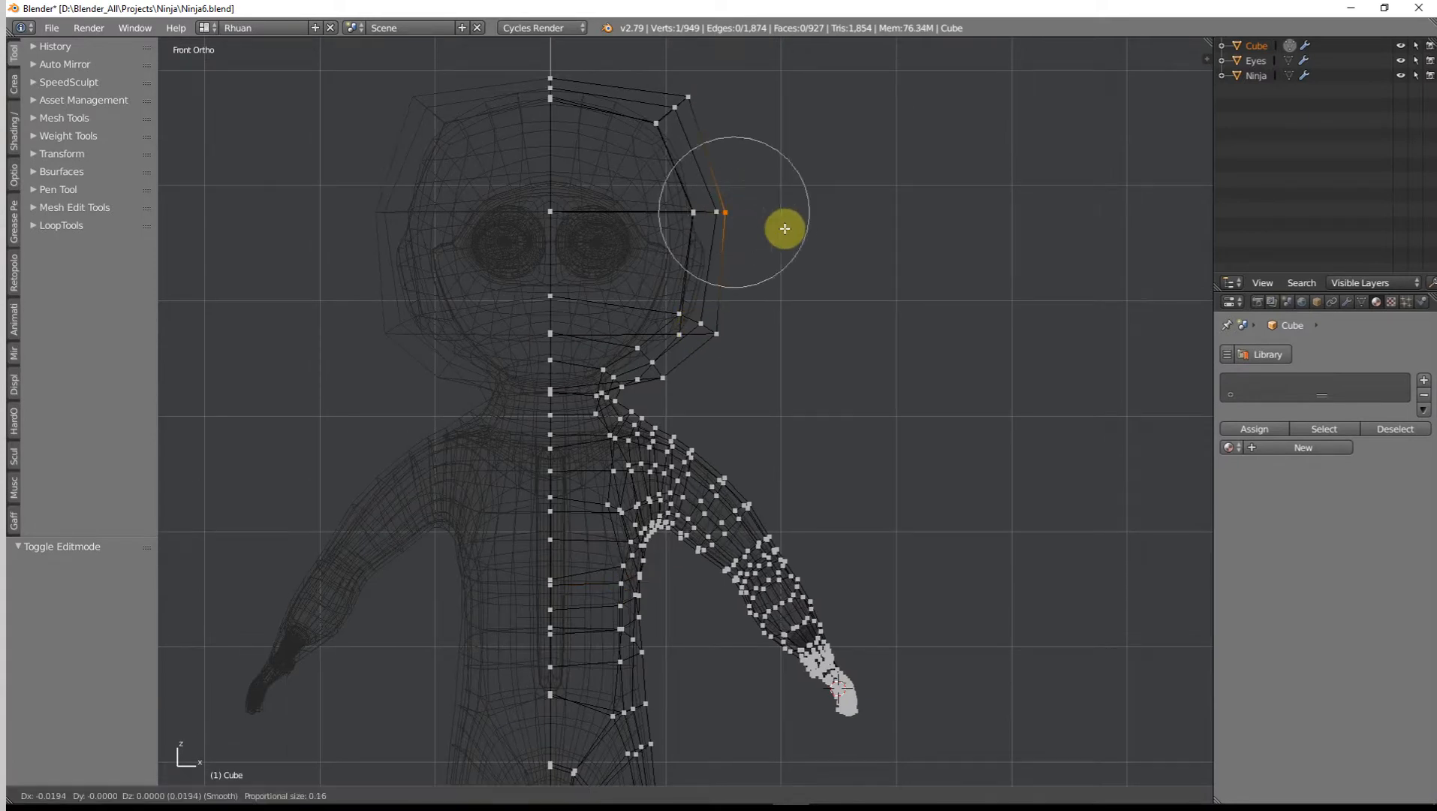
{"action": "scroll", "coordinate": [783, 229], "scroll_direction": "down", "scroll_amount": 6}
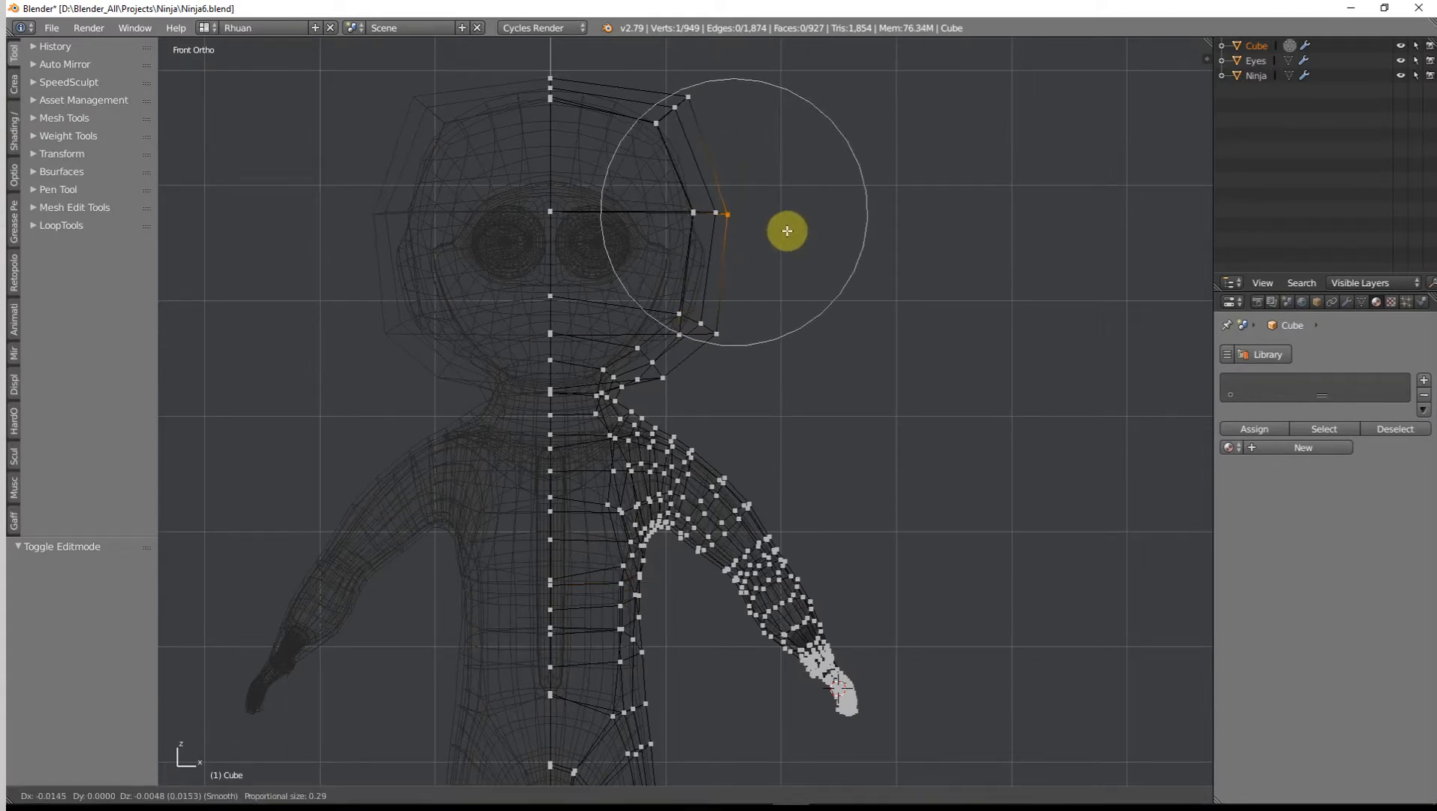
{"action": "scroll", "coordinate": [787, 230], "scroll_direction": "down", "scroll_amount": 4}
{"action": "scroll", "coordinate": [782, 229], "scroll_direction": "down", "scroll_amount": 1}
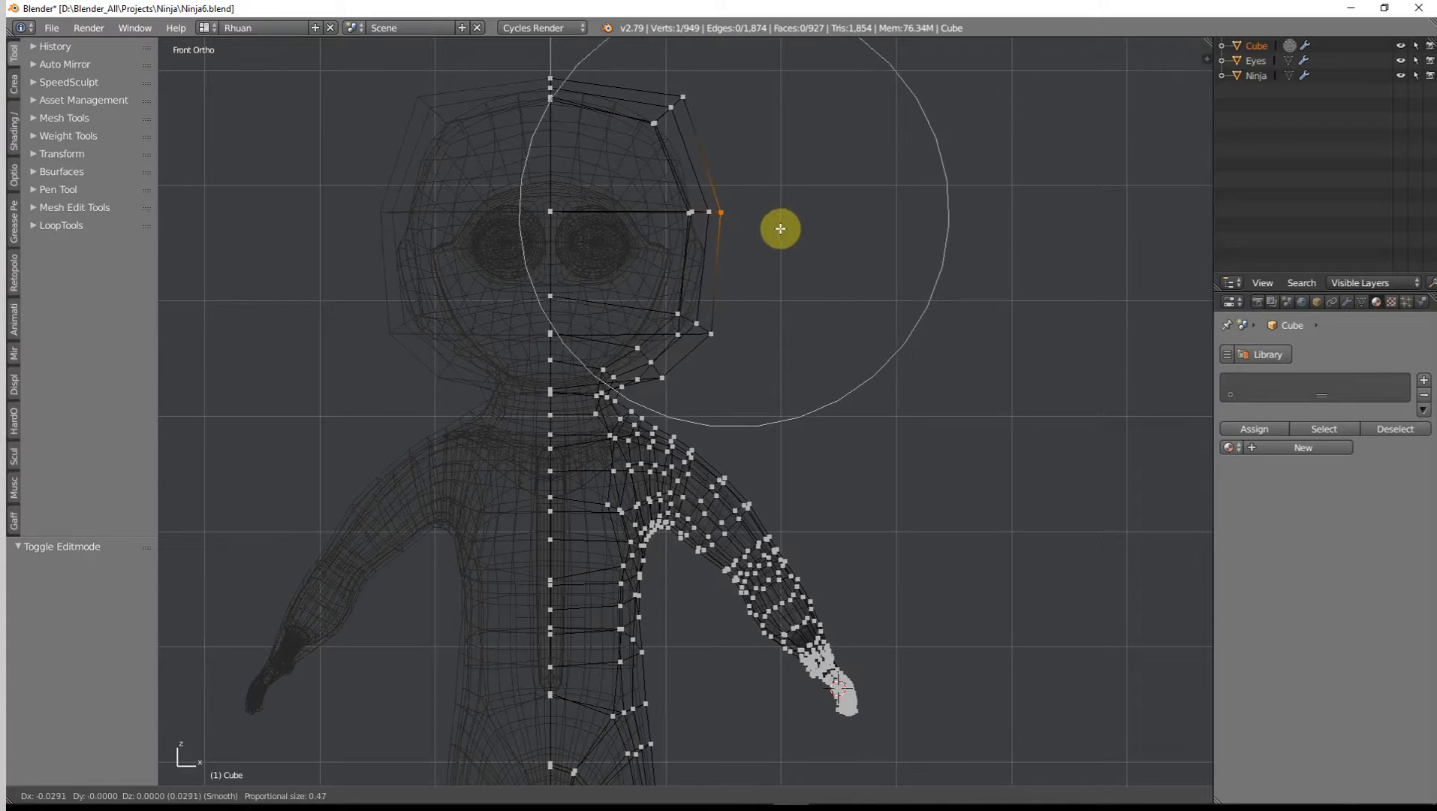
{"action": "left_click", "coordinate": [778, 228]}
Step: Back in solid shading, pull the front centre vertex of the head about 0.016 forward along Y with proportional editing
{"action": "key", "text": "Tab"}
{"action": "scroll", "coordinate": [791, 270], "scroll_direction": "down", "scroll_amount": 2}
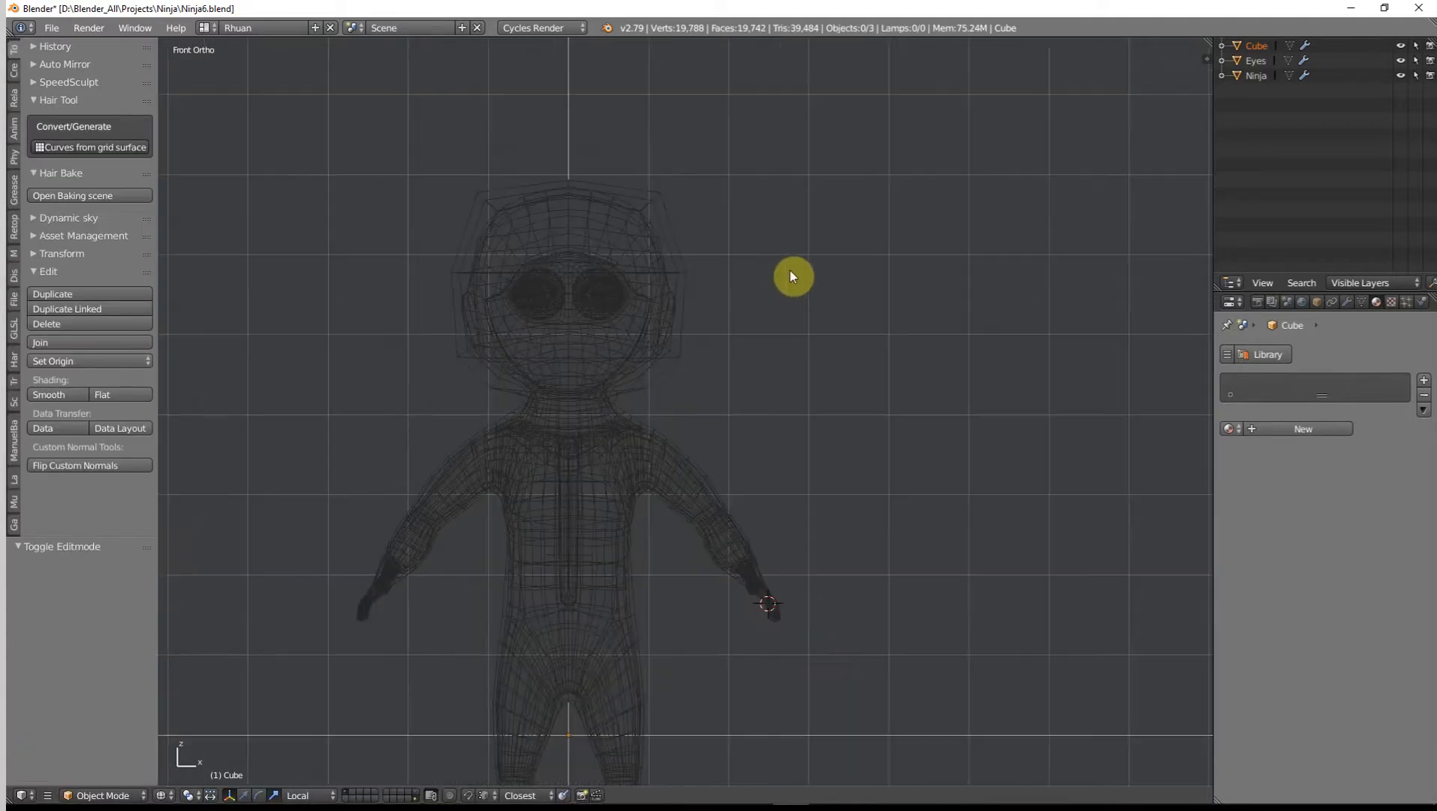
{"action": "key", "text": "z"}
{"action": "scroll", "coordinate": [653, 385], "scroll_direction": "down", "scroll_amount": 3}
{"action": "middle_click_drag", "start_coordinate": [627, 354], "coordinate": [770, 353]}
{"action": "key", "text": "Tab"}
{"action": "right_click", "coordinate": [776, 279]}
{"action": "middle_click_drag", "start_coordinate": [834, 293], "coordinate": [888, 282]}
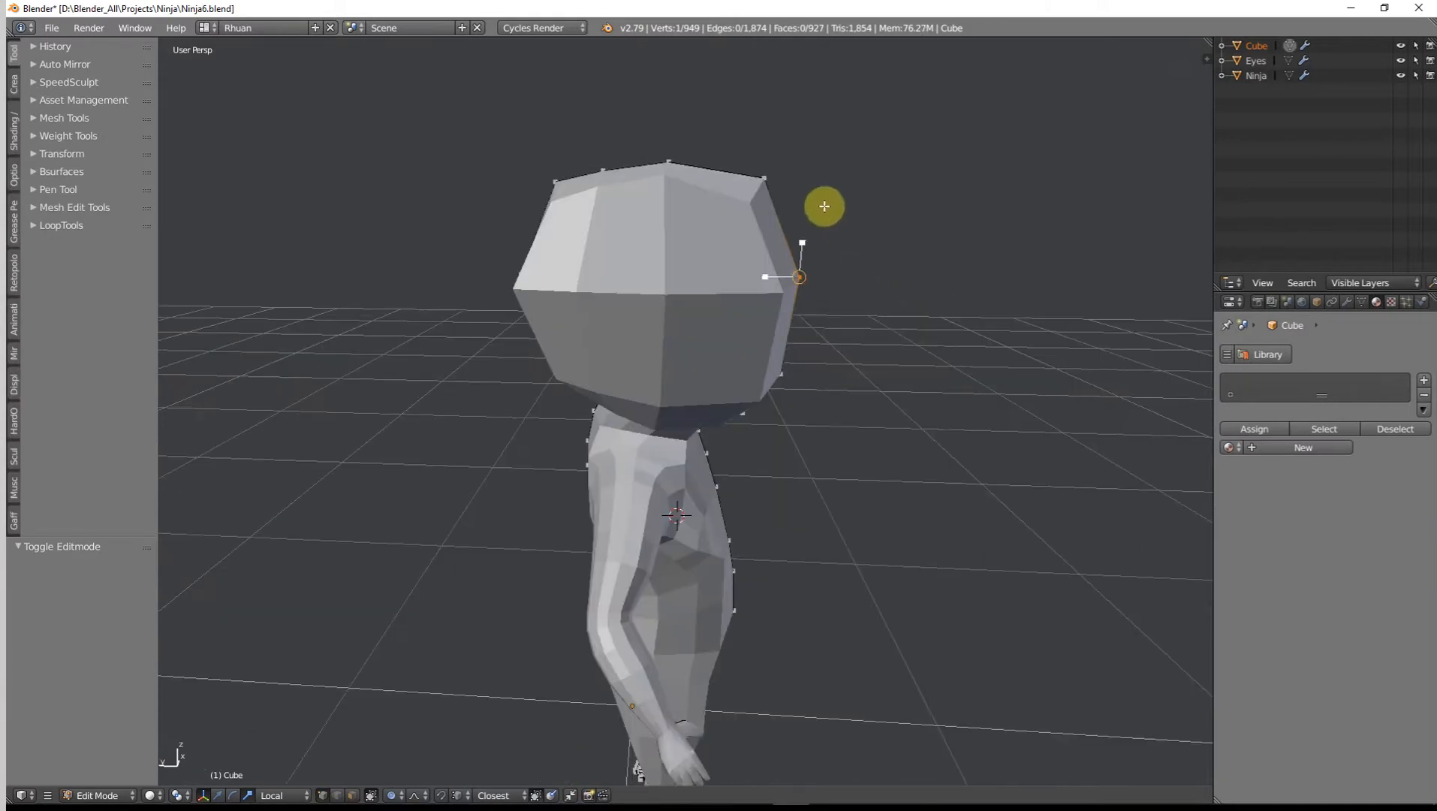
{"action": "key", "text": "g"}
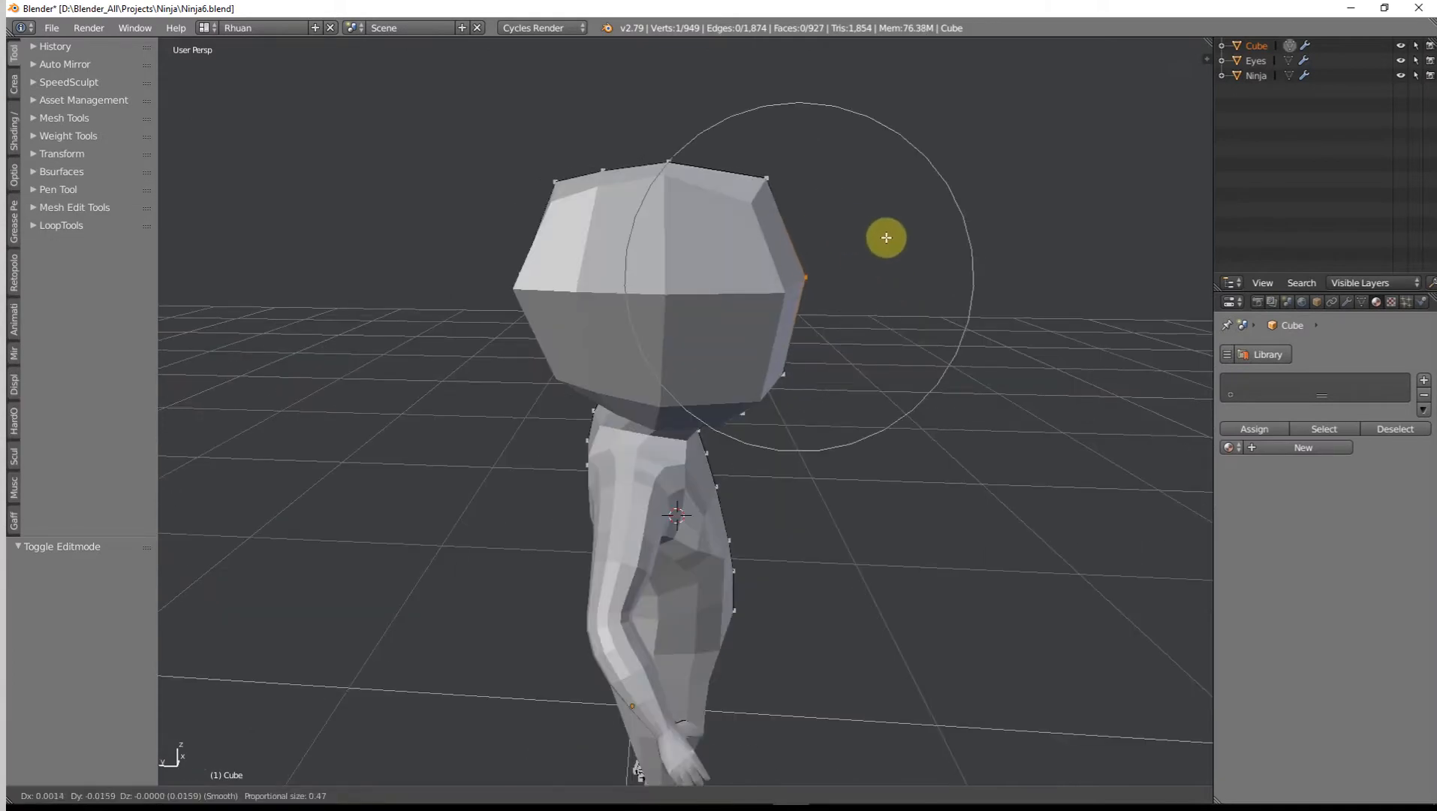
{"action": "left_click", "coordinate": [886, 237]}
Step: Move the top front centre vertex of the head forward about 0.004 along Y and leave edit mode
{"action": "right_click", "coordinate": [776, 184]}
{"action": "key", "text": "g"}
{"action": "left_click", "coordinate": [778, 183]}
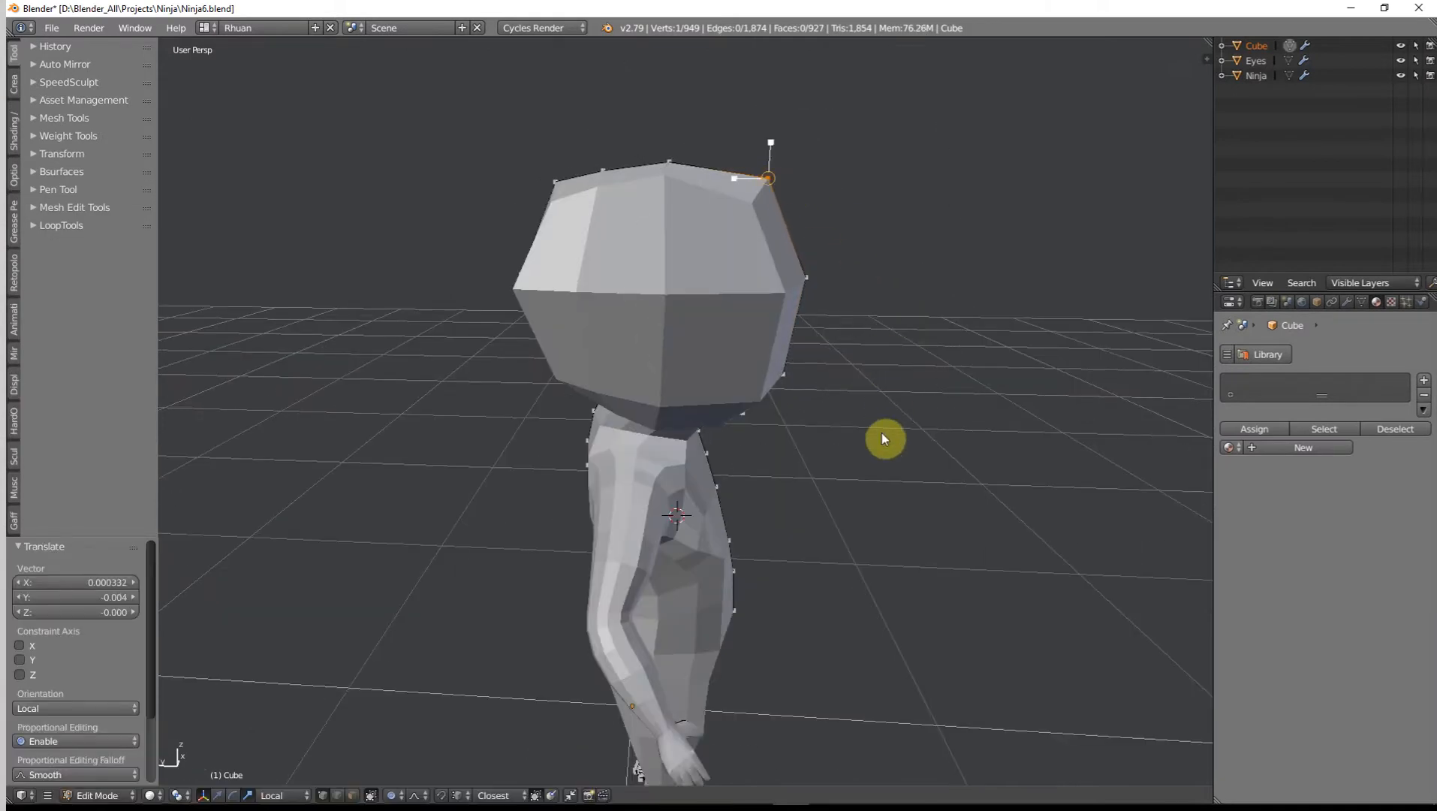
{"action": "key", "text": "Tab"}
{"action": "middle_click_drag", "start_coordinate": [881, 434], "coordinate": [693, 402]}
{"action": "middle_click_drag", "start_coordinate": [682, 352], "coordinate": [653, 495]}
{"action": "scroll", "coordinate": [654, 495], "scroll_direction": "down", "scroll_amount": 4}
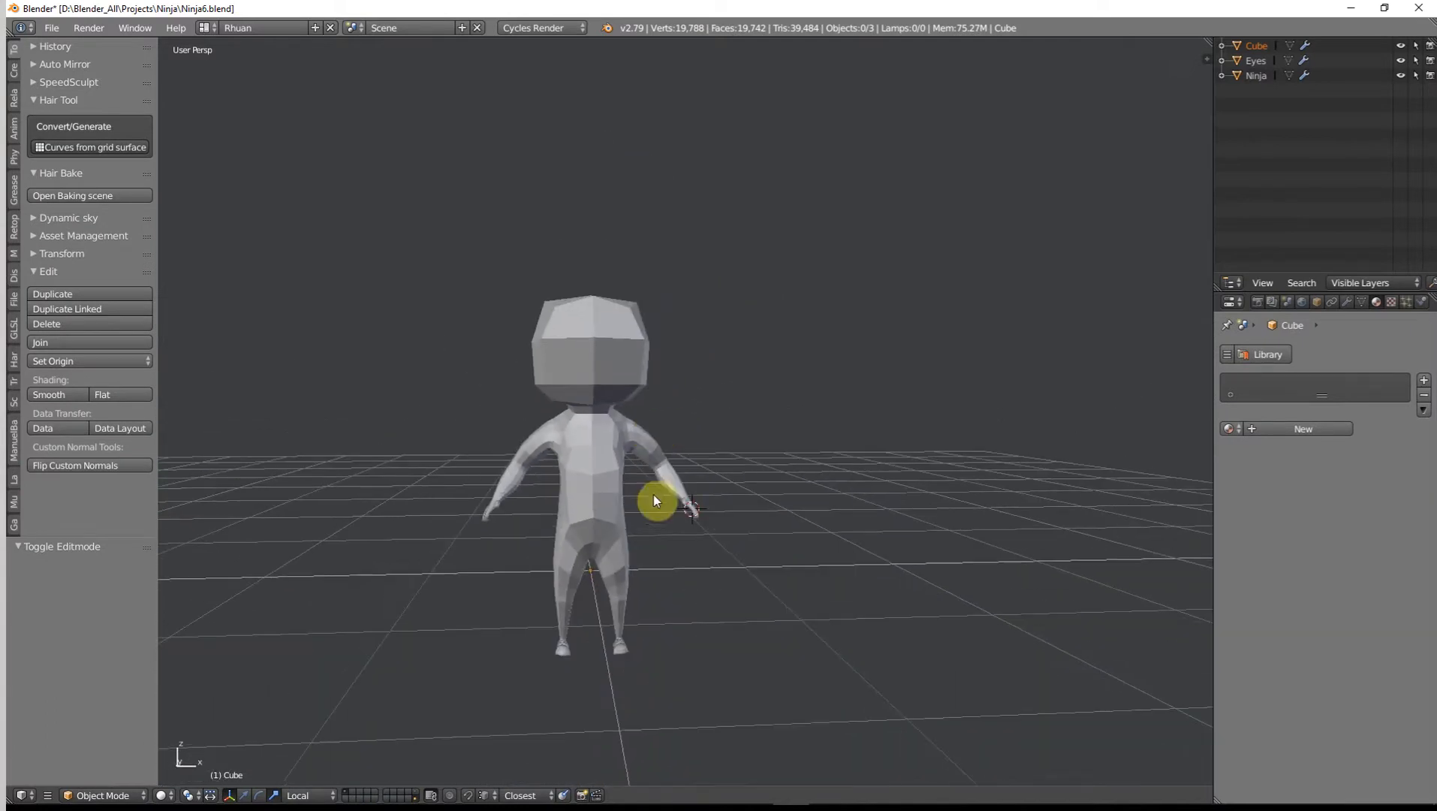
Step: Save the file as the new version Ninja7.blend with compression enabled
{"action": "left_click", "coordinate": [52, 28]}
{"action": "left_click", "coordinate": [95, 157]}
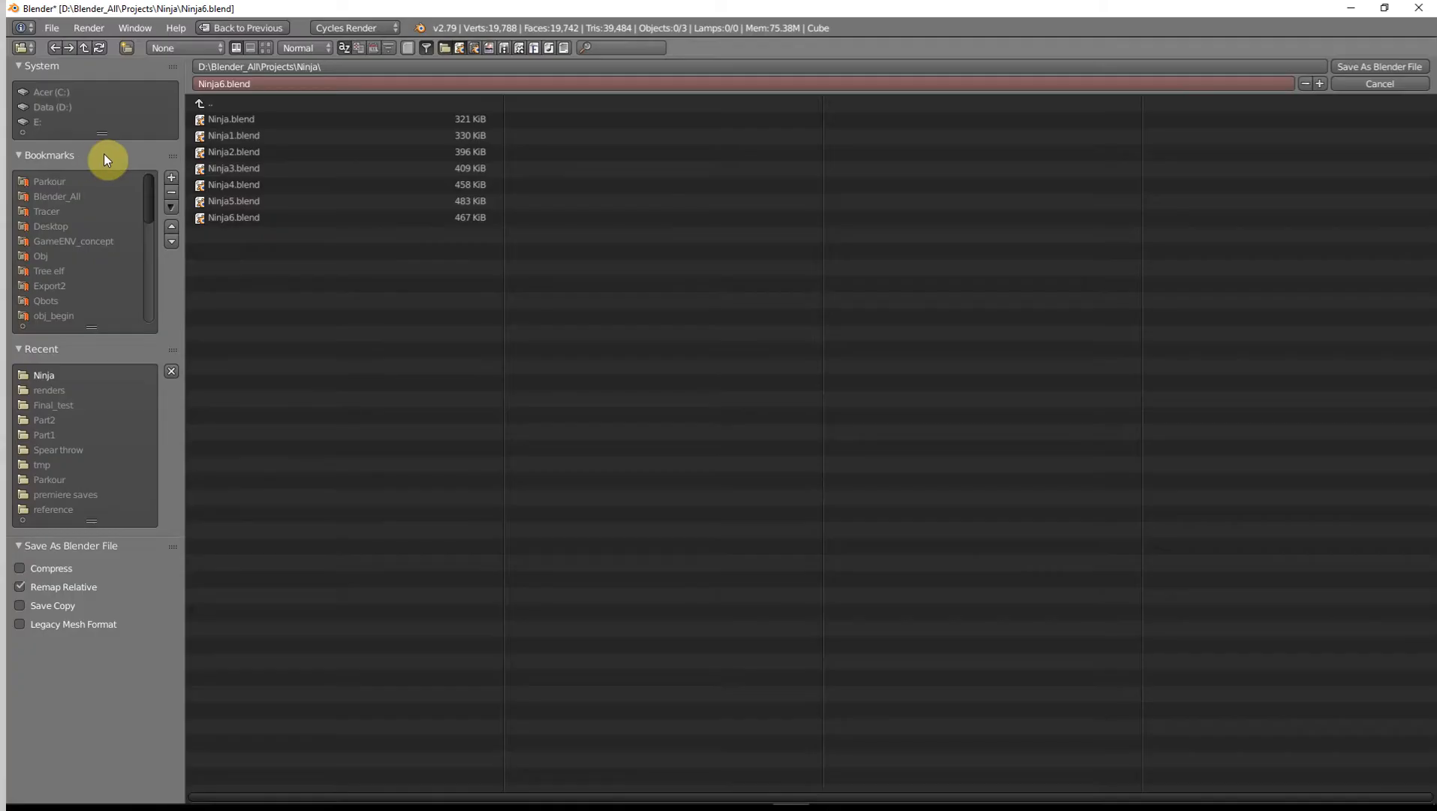
{"action": "left_click", "coordinate": [259, 218]}
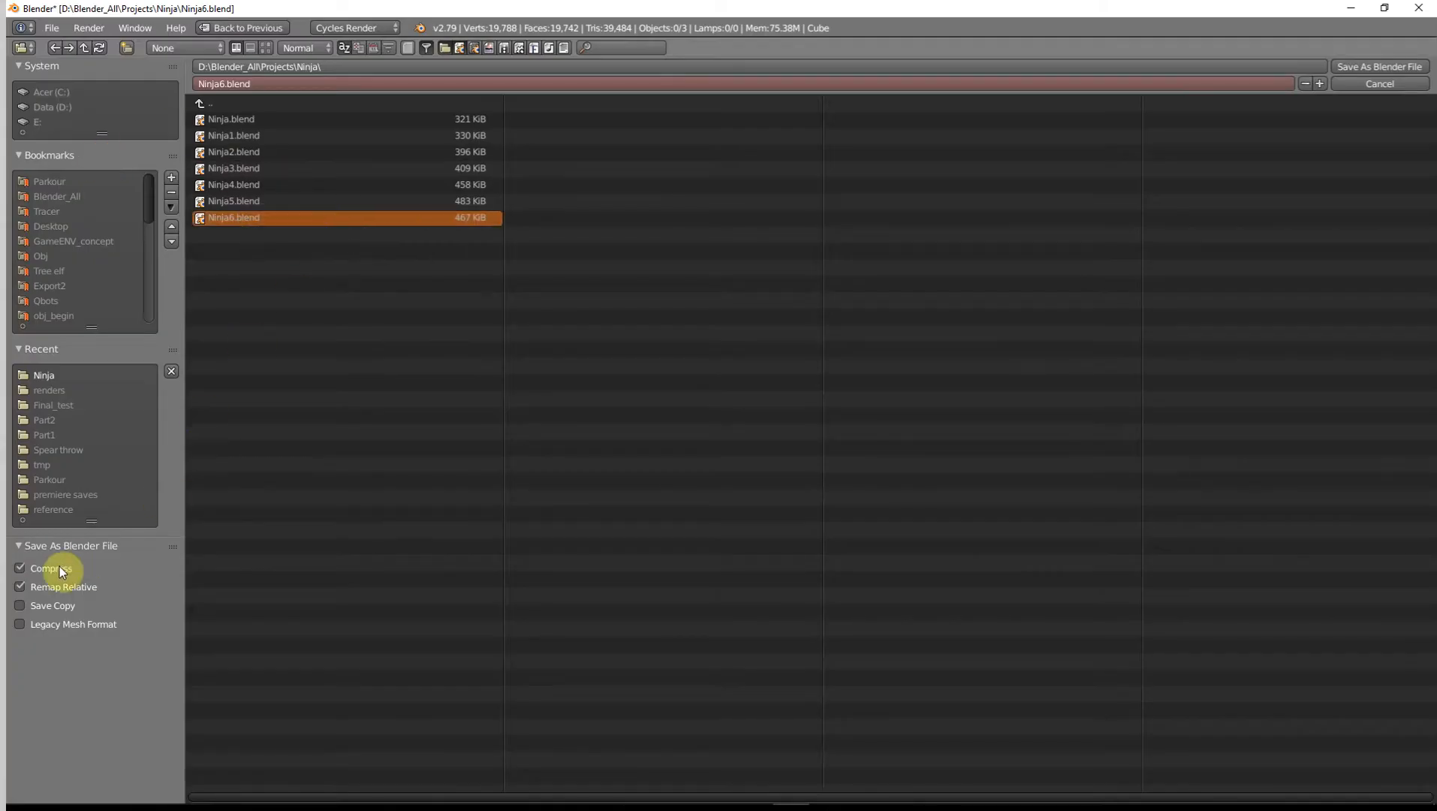
{"action": "left_click", "coordinate": [1320, 83]}
{"action": "left_click", "coordinate": [1354, 66]}
Step: Compare the low-poly body and the detailed ninja in front view by isolating each layer, then show both layers together
{"action": "key", "text": "KP_1"}
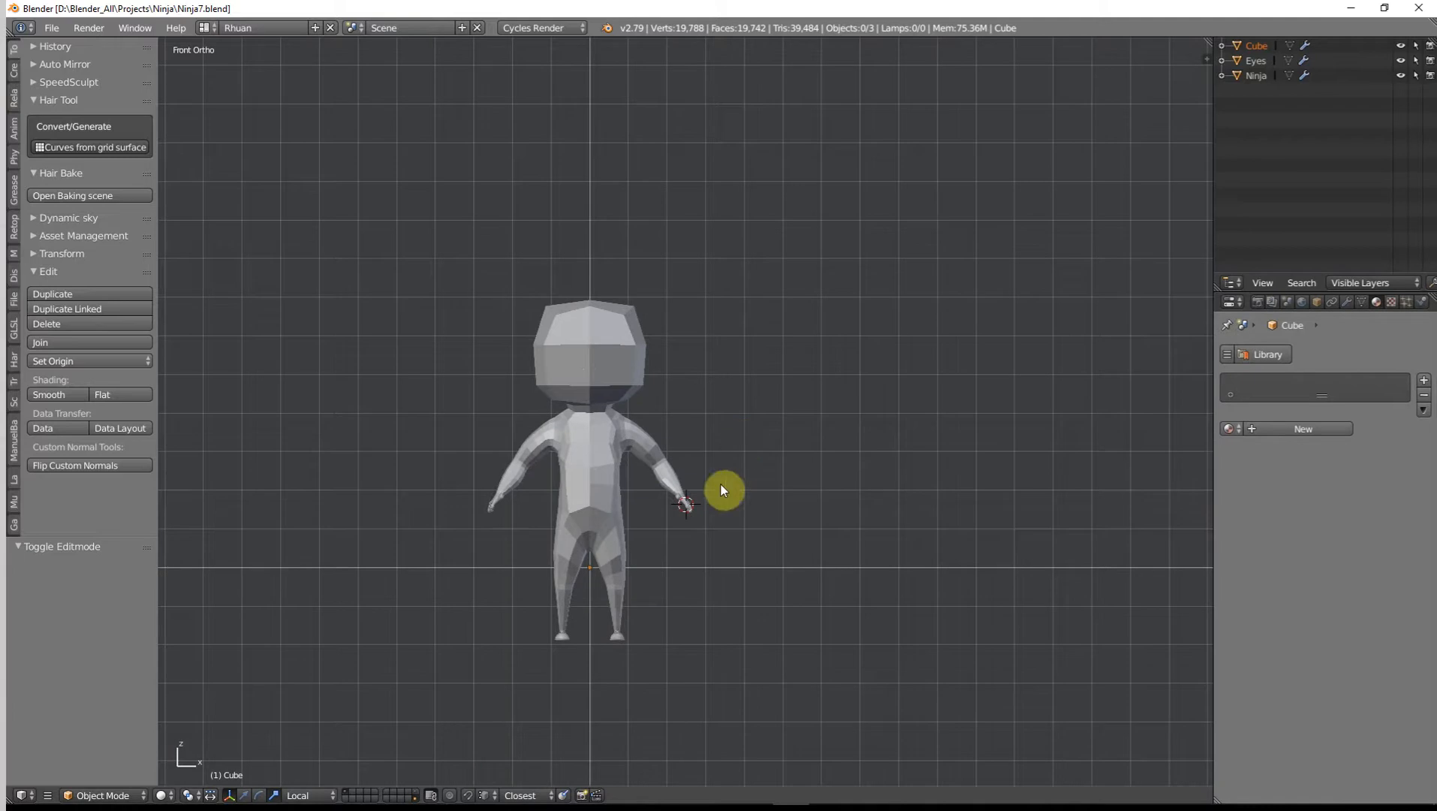
{"action": "left_click", "coordinate": [416, 799]}
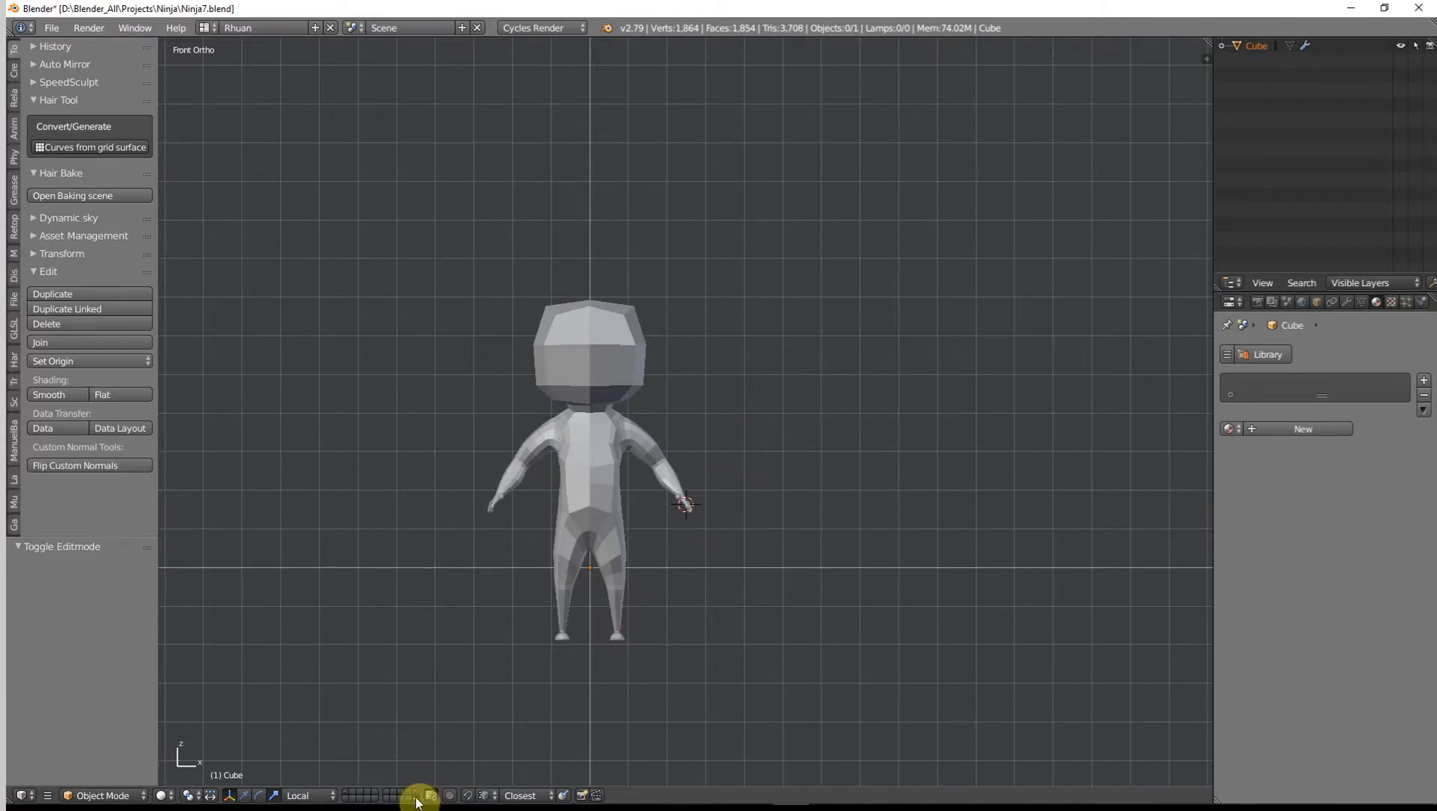
{"action": "middle_click_drag", "start_coordinate": [553, 512], "coordinate": [587, 379], "text": "shift"}
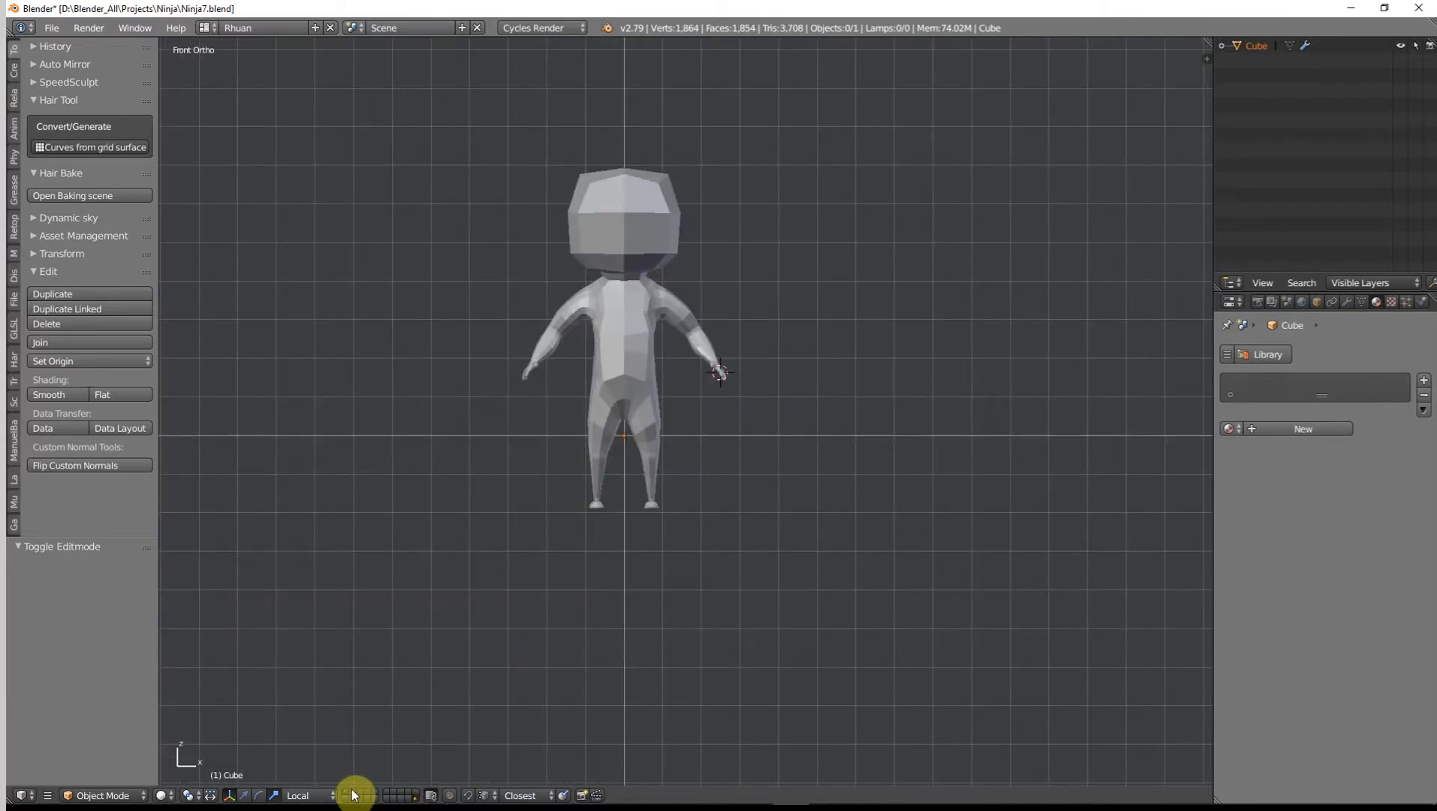
{"action": "scroll", "coordinate": [661, 308], "scroll_direction": "up", "scroll_amount": 3}
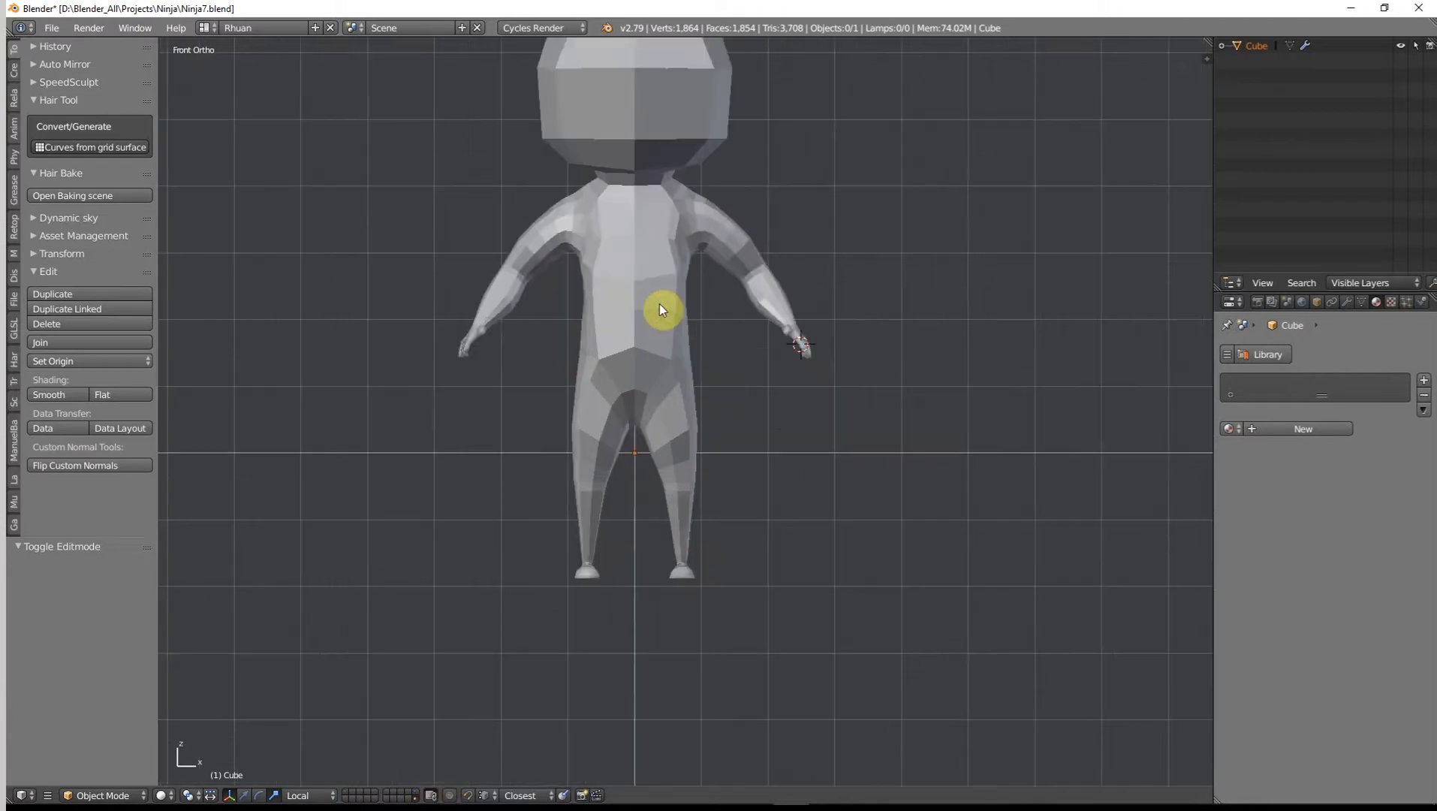
{"action": "middle_click_drag", "start_coordinate": [659, 304], "coordinate": [603, 330]}
{"action": "key", "text": "KP_1"}
{"action": "left_click", "coordinate": [342, 794]}
{"action": "middle_click_drag", "start_coordinate": [652, 164], "coordinate": [604, 336], "text": "shift"}
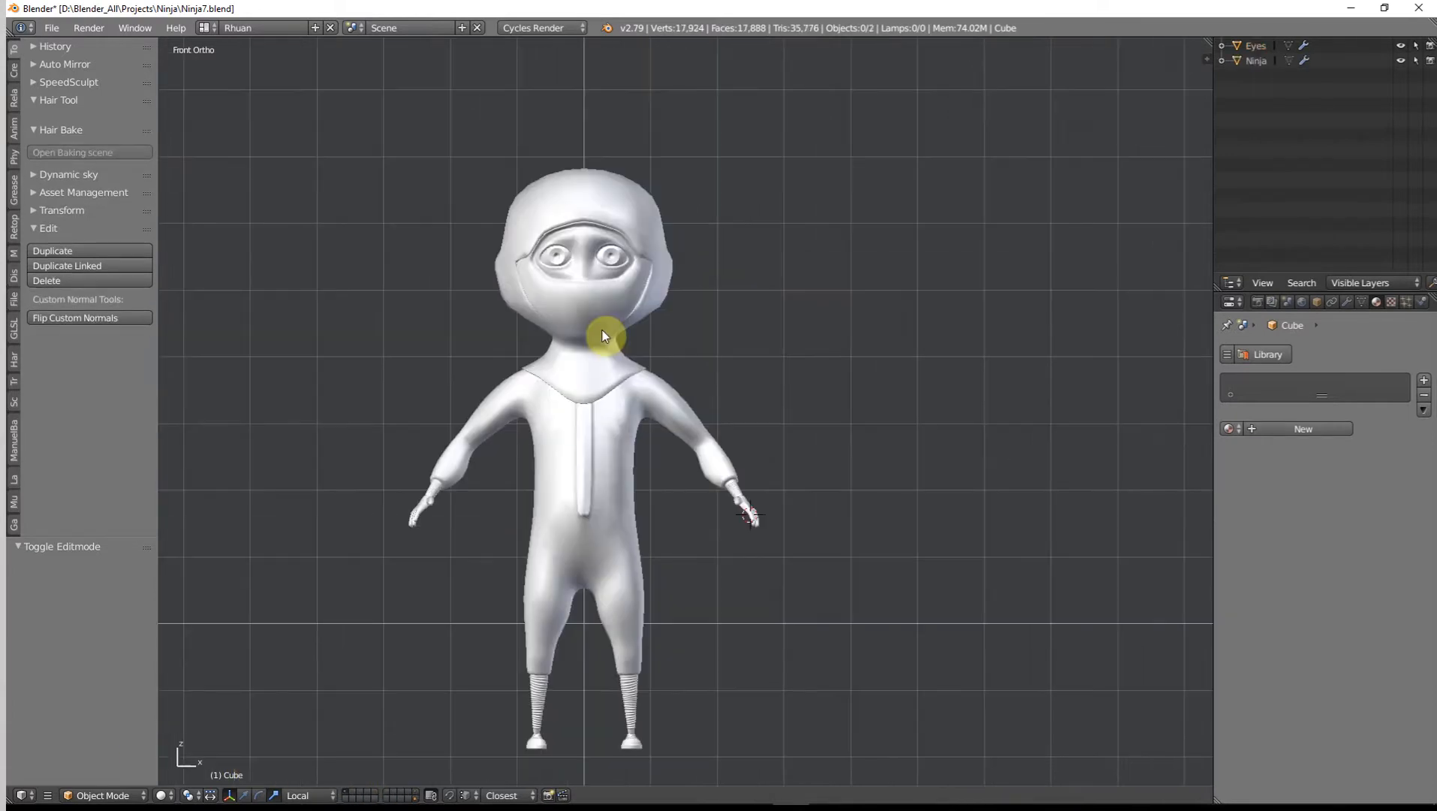
{"action": "left_click", "coordinate": [418, 800], "text": "shift"}
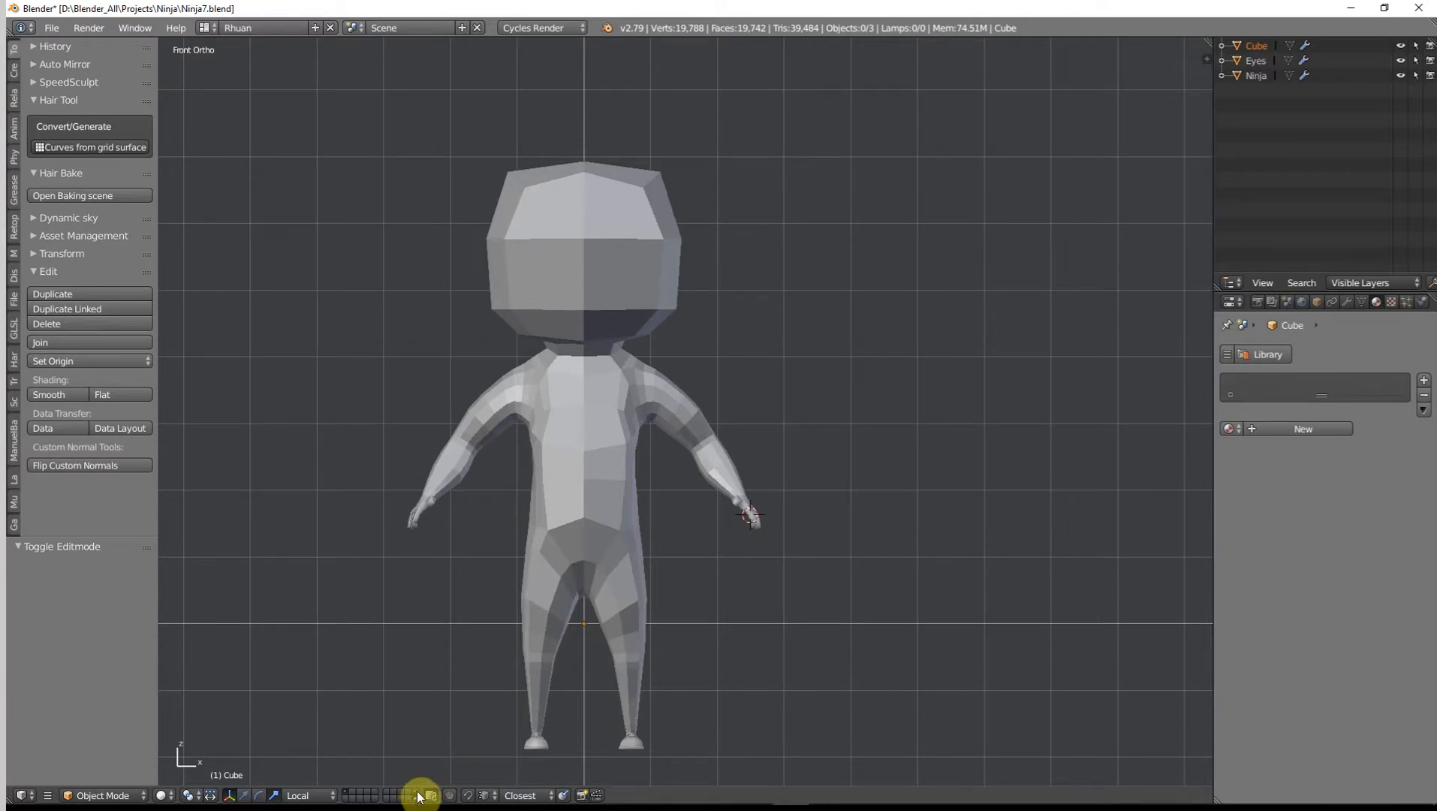
Step: Select the low-poly body mesh in object mode
{"action": "right_click", "coordinate": [577, 554]}
{"action": "scroll", "coordinate": [707, 466], "scroll_direction": "down", "scroll_amount": 3, "text": "shift"}
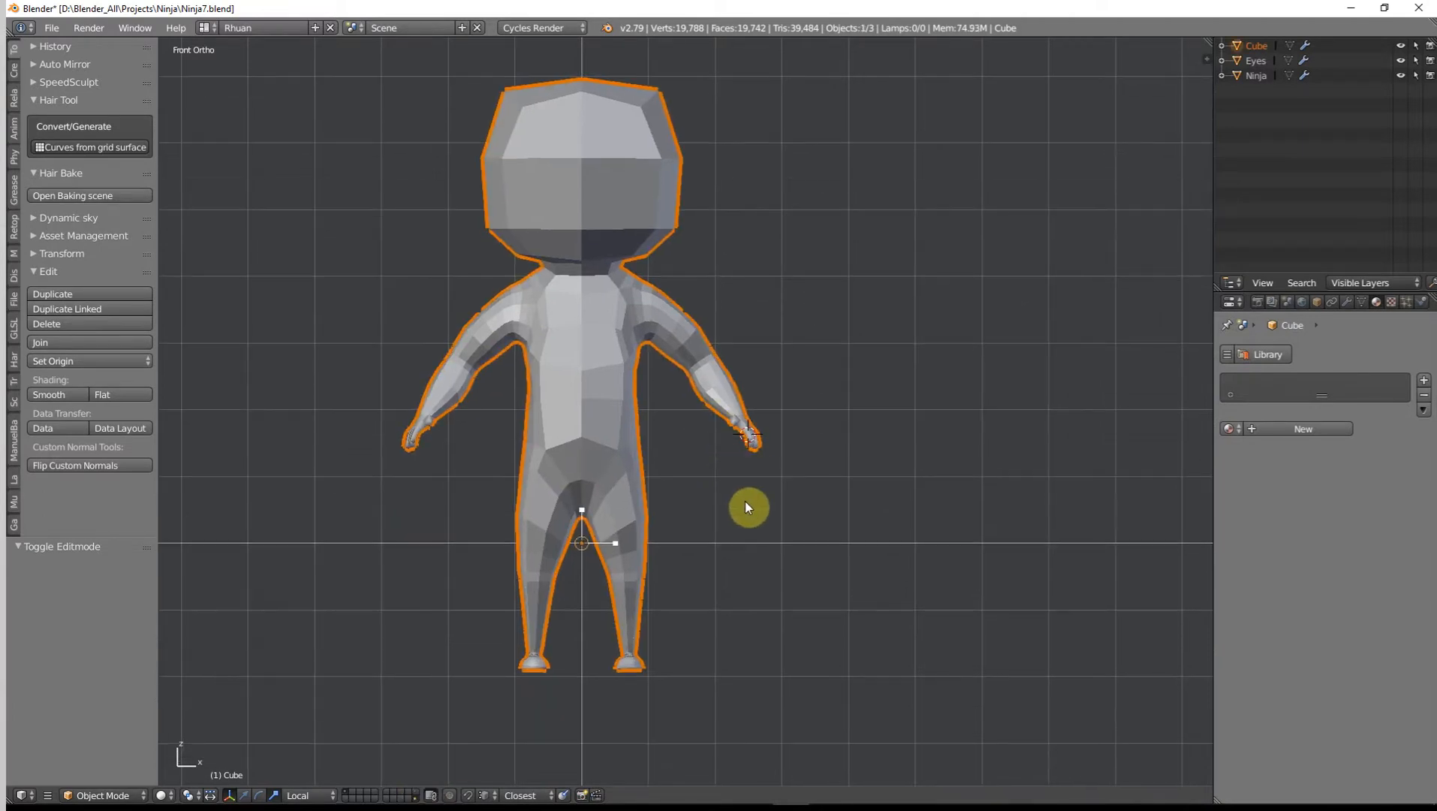
{"action": "scroll", "coordinate": [745, 507], "scroll_direction": "up", "scroll_amount": 4}
{"action": "scroll", "coordinate": [739, 555], "scroll_direction": "down", "scroll_amount": 3, "text": "shift"}
{"action": "key", "text": "g"}
{"action": "key", "text": "z"}
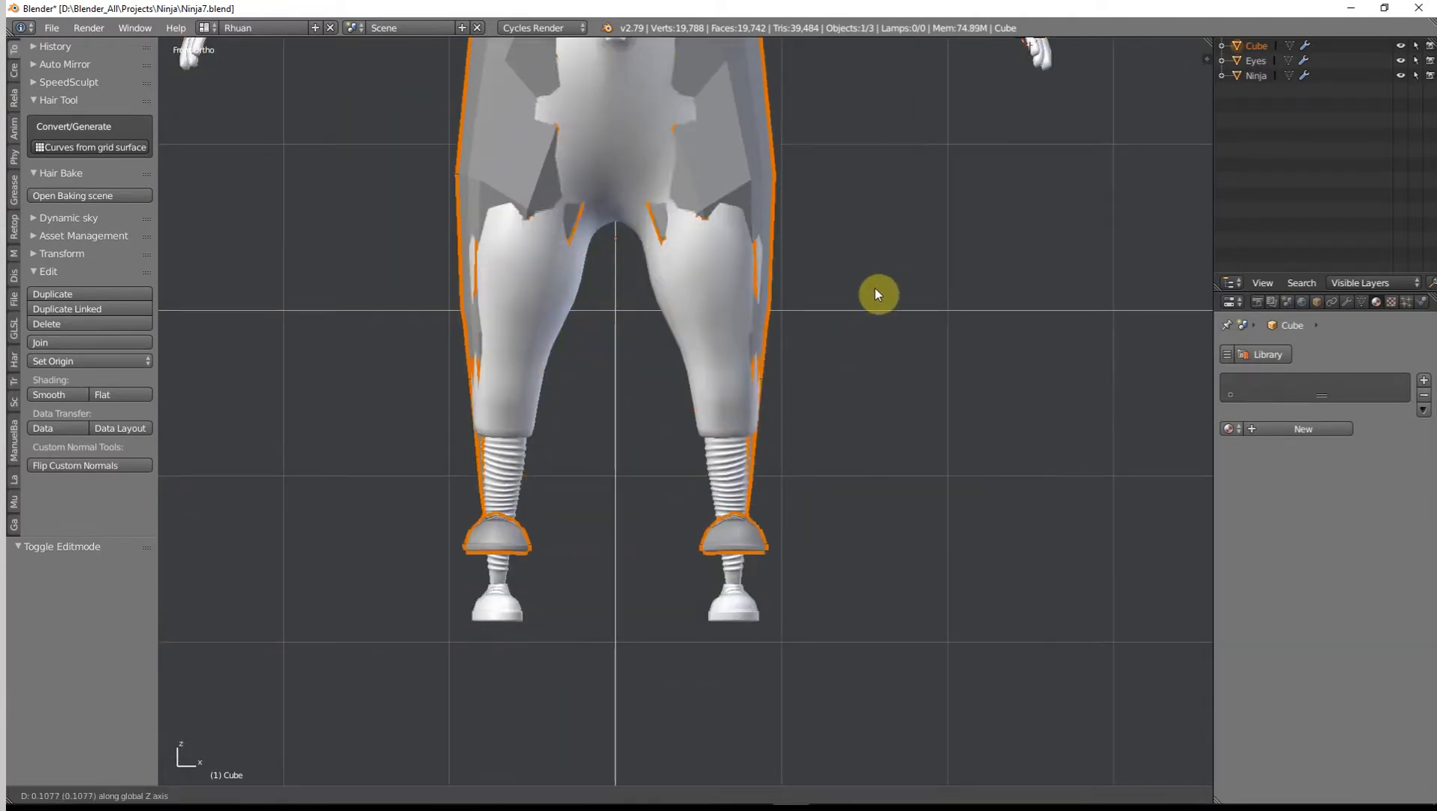
{"action": "right_click", "coordinate": [883, 250]}
Step: Add the detailed ninja mesh to the selection and raise both meshes about 0.472 along Z
{"action": "right_click", "coordinate": [772, 317], "text": "shift"}
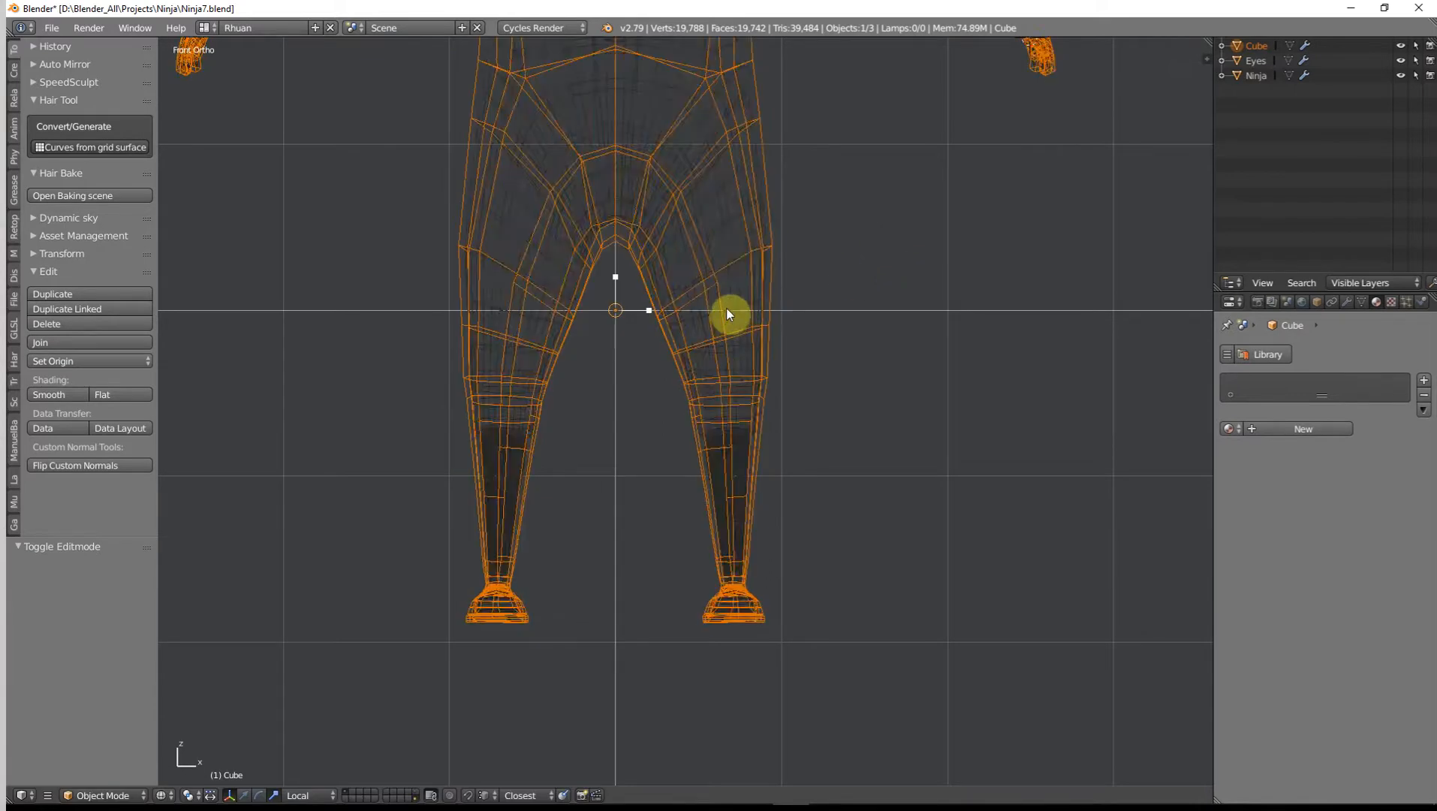
{"action": "key", "text": "g"}
{"action": "key", "text": "z"}
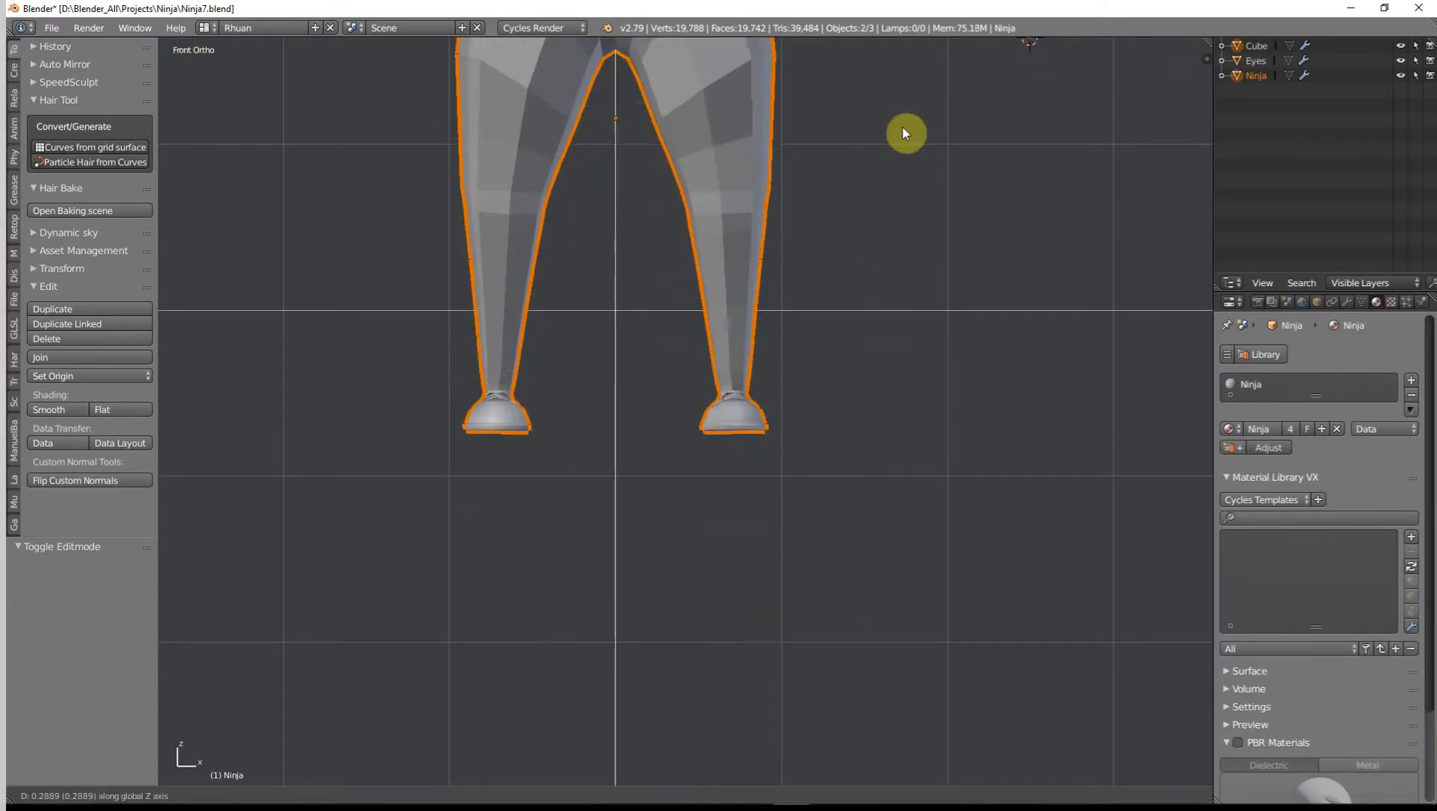
{"action": "left_click", "coordinate": [971, 471]}
Step: Fine-tune the height of both meshes along Z in wireframe so their soles meet the ground line
{"action": "scroll", "coordinate": [946, 435], "scroll_direction": "up", "scroll_amount": 5}
{"action": "key", "text": "z"}
{"action": "scroll", "coordinate": [834, 458], "scroll_direction": "up", "scroll_amount": 3}
{"action": "middle_click_drag", "start_coordinate": [829, 406], "coordinate": [1056, 406], "text": "shift"}
{"action": "scroll", "coordinate": [1056, 407], "scroll_direction": "down", "scroll_amount": 2}
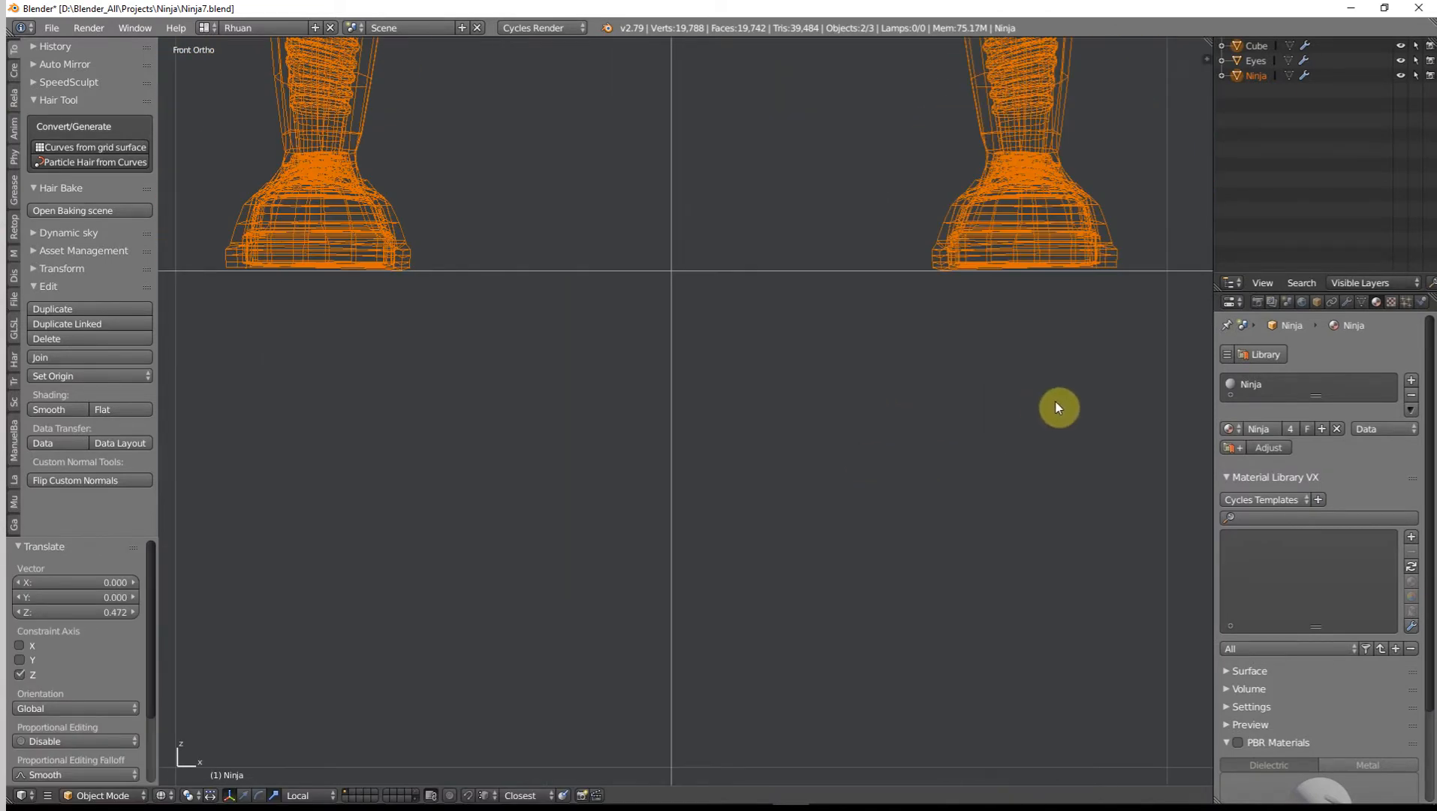
{"action": "key", "text": "g"}
{"action": "key", "text": "z"}
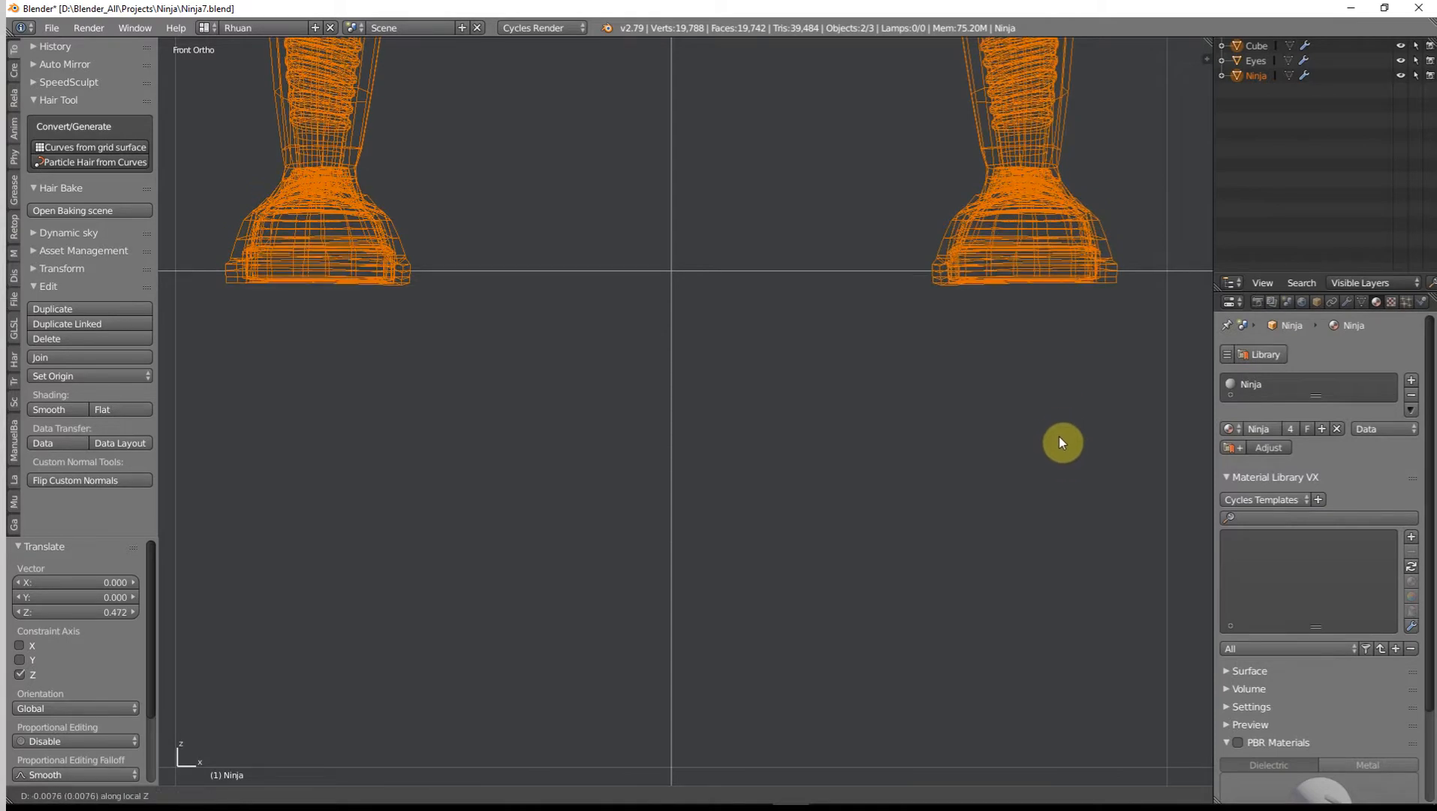
{"action": "left_click", "coordinate": [1080, 293]}
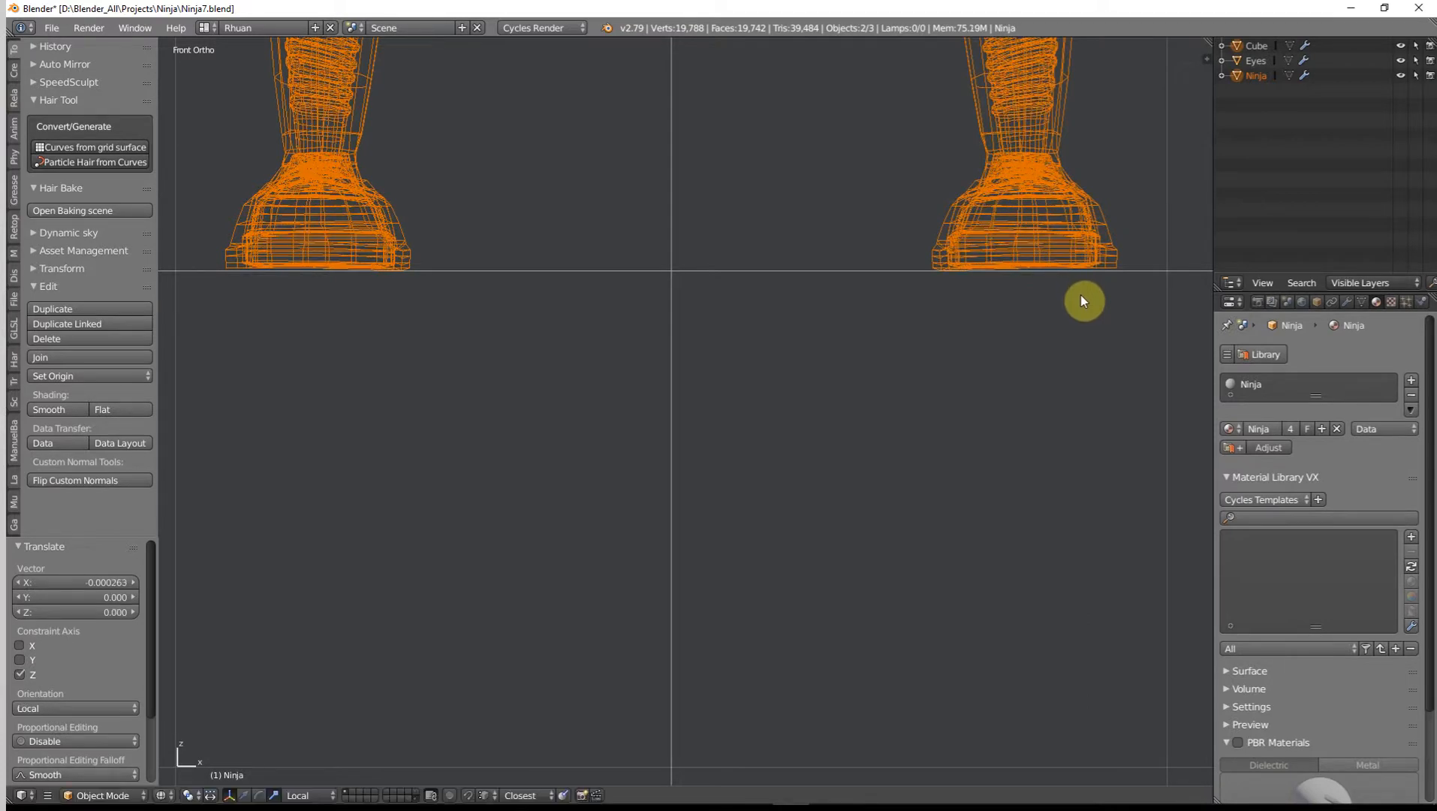
Step: Lower both meshes about 0.002 along global Z, judging by the shoe sole against the ground line
{"action": "middle_click_drag", "start_coordinate": [1079, 295], "coordinate": [672, 546], "text": "shift"}
{"action": "scroll", "coordinate": [860, 406], "scroll_direction": "up", "scroll_amount": 8}
{"action": "key", "text": "g"}
{"action": "key", "text": "z"}
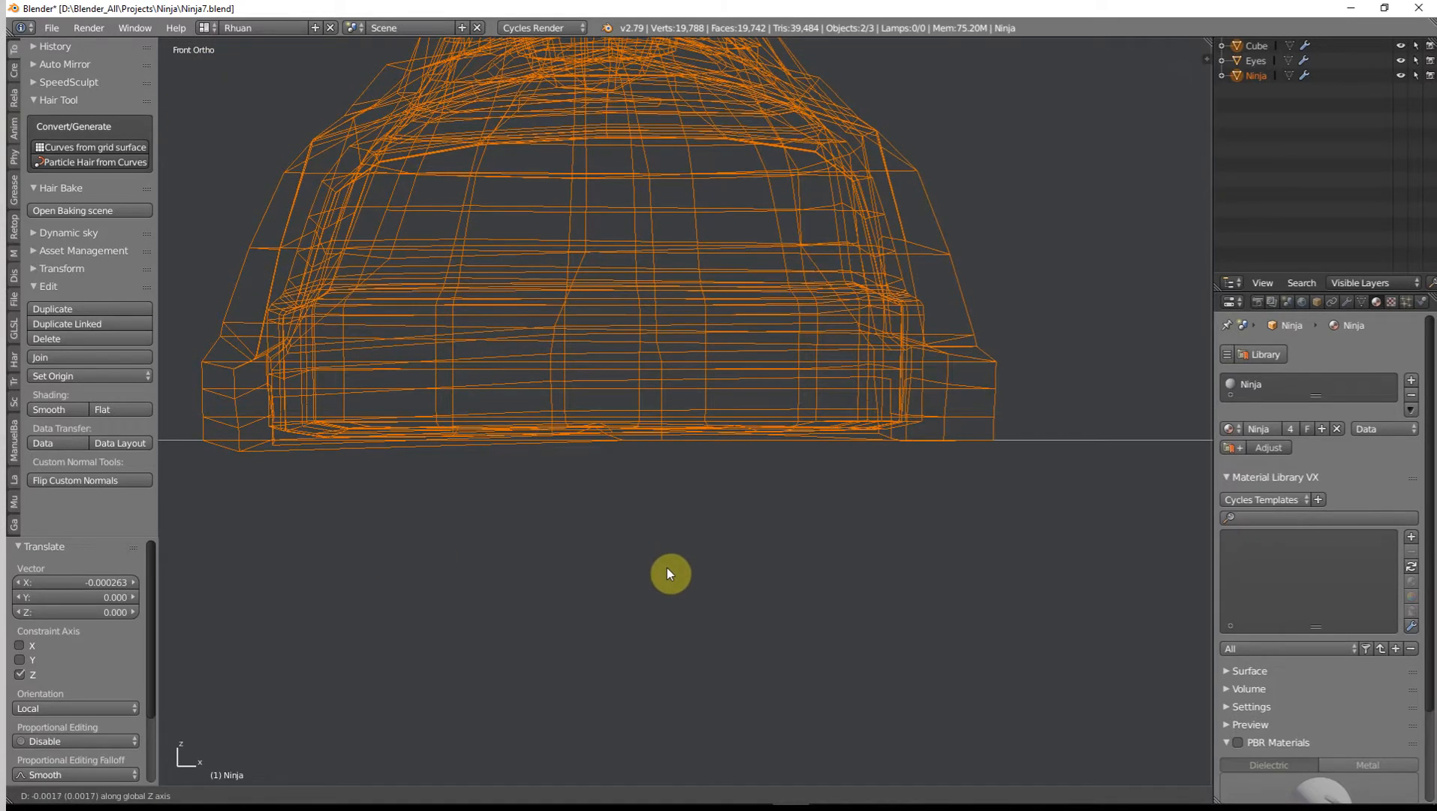
{"action": "left_click", "coordinate": [667, 573]}
{"action": "scroll", "coordinate": [666, 574], "scroll_direction": "down", "scroll_amount": 5}
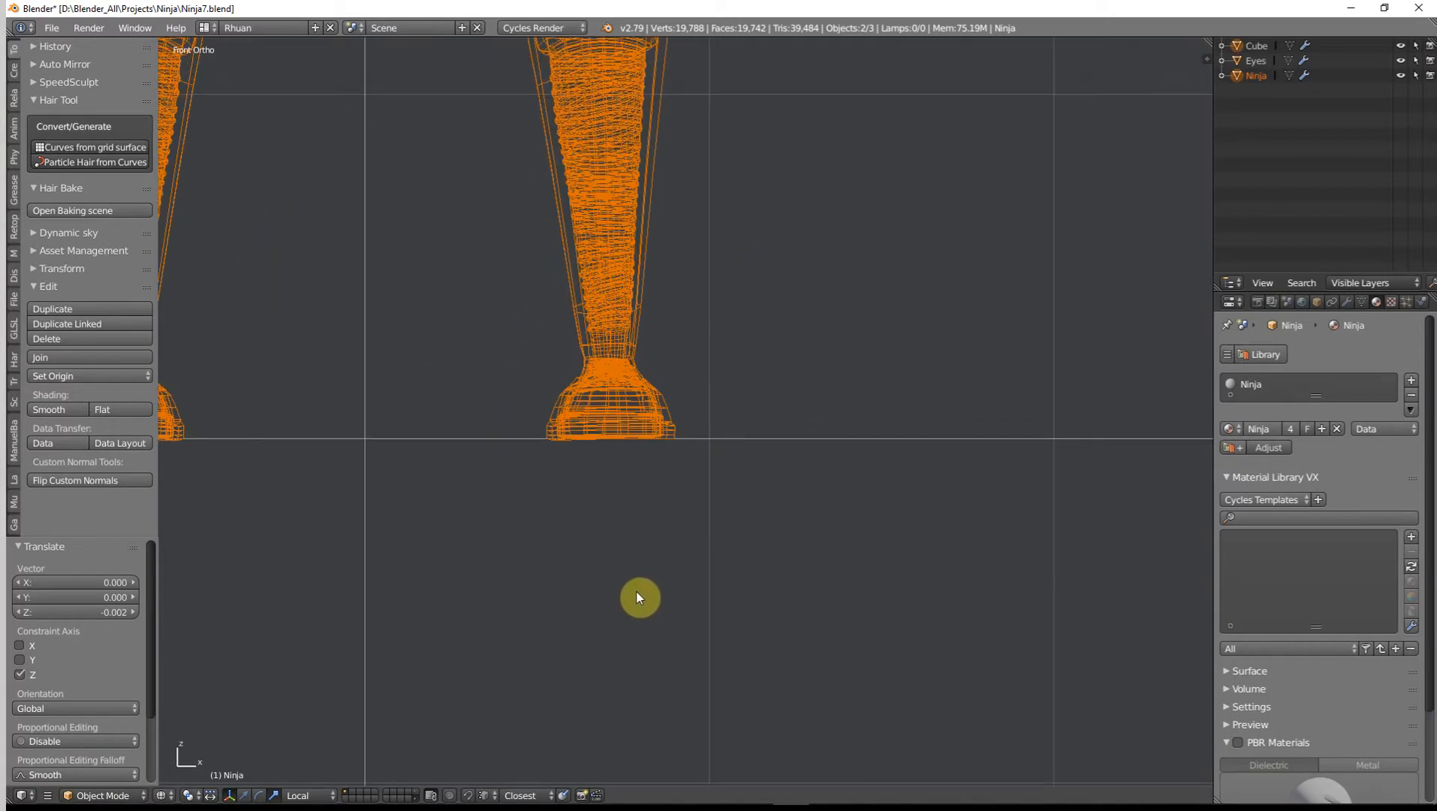
Step: Select only the foot vertices of the detailed ninja mesh in edit mode, using wireframe display
{"action": "key", "text": "z"}
{"action": "scroll", "coordinate": [636, 592], "scroll_direction": "up", "scroll_amount": 3}
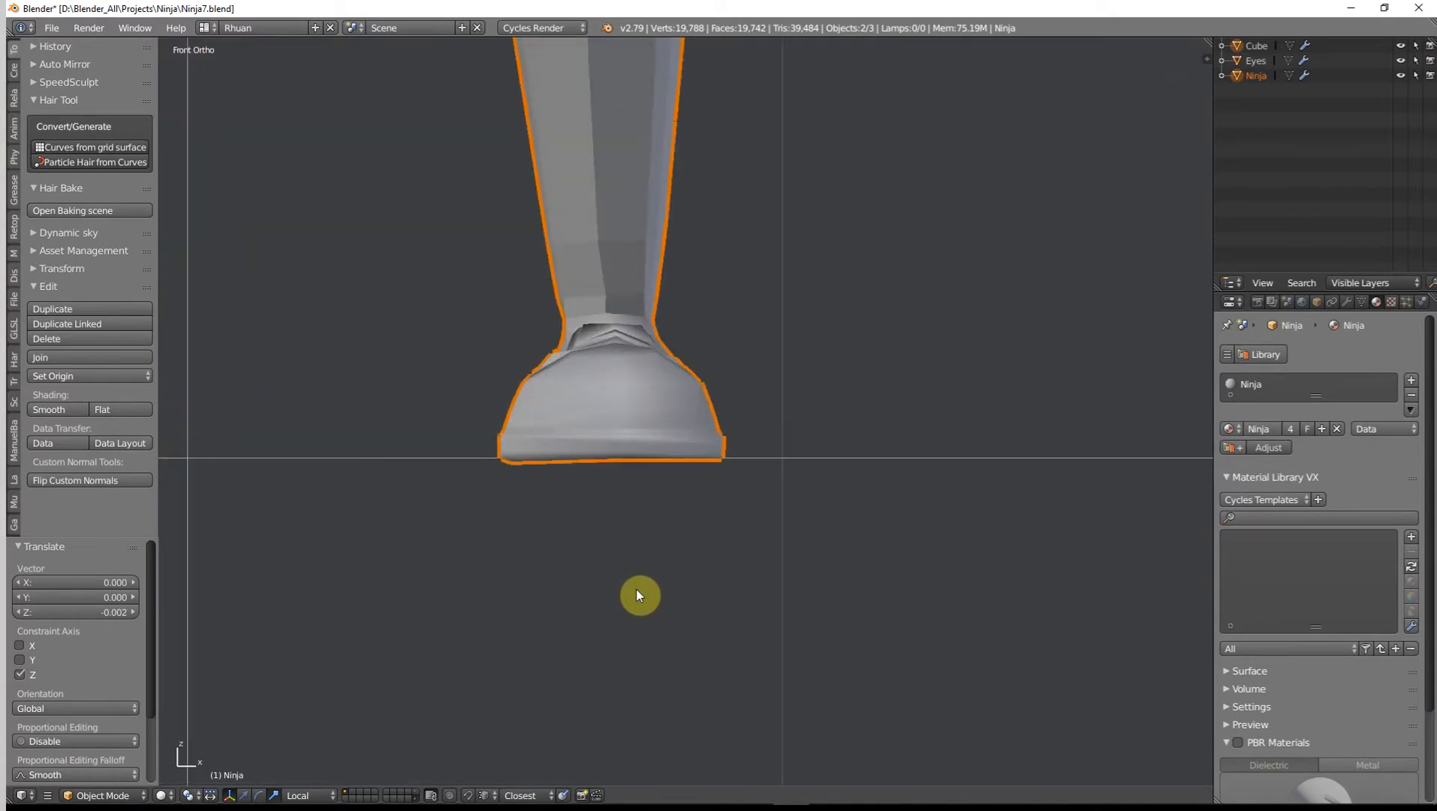
{"action": "key", "text": "z"}
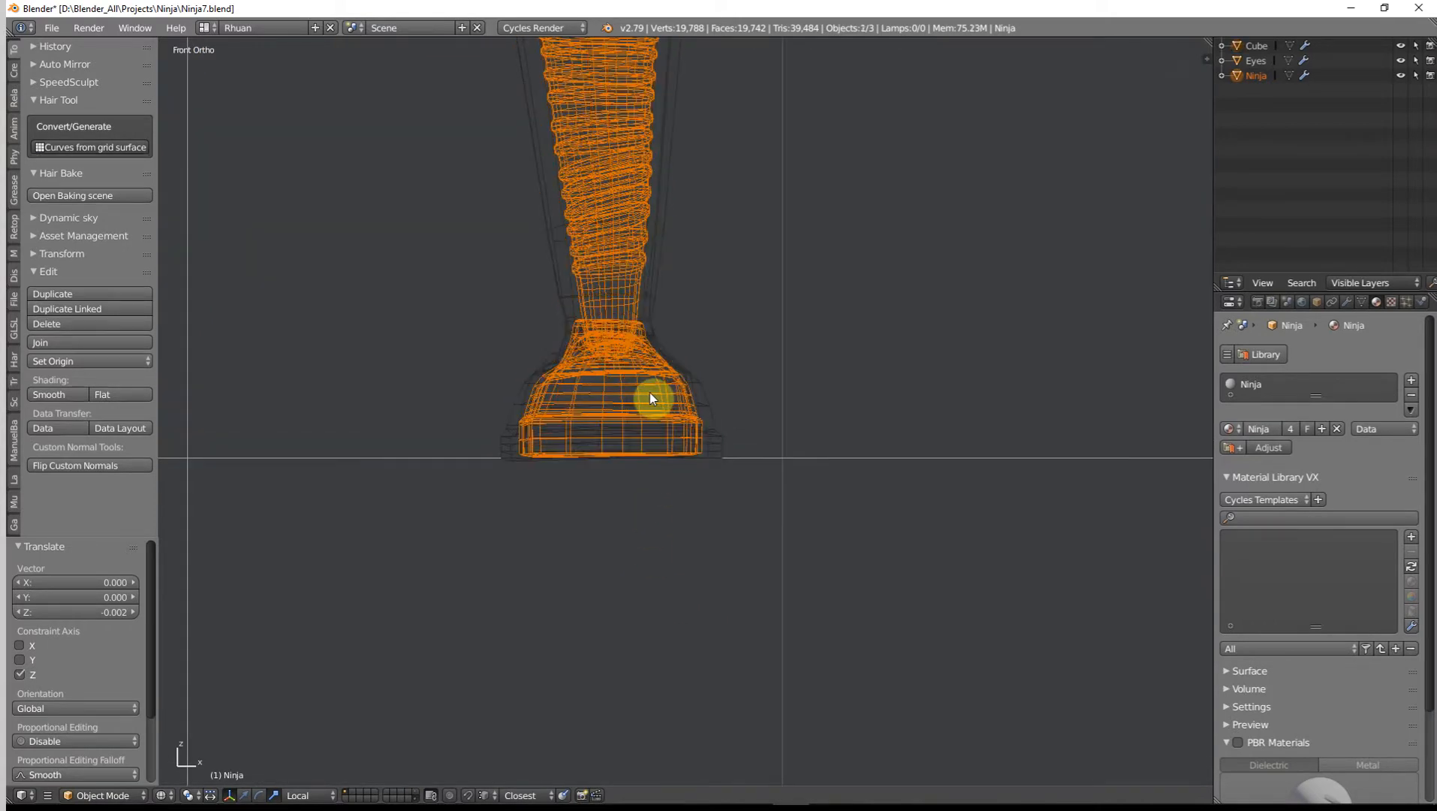
{"action": "key", "text": "Tab"}
{"action": "scroll", "coordinate": [654, 398], "scroll_direction": "up", "scroll_amount": 2}
{"action": "key", "text": "a"}
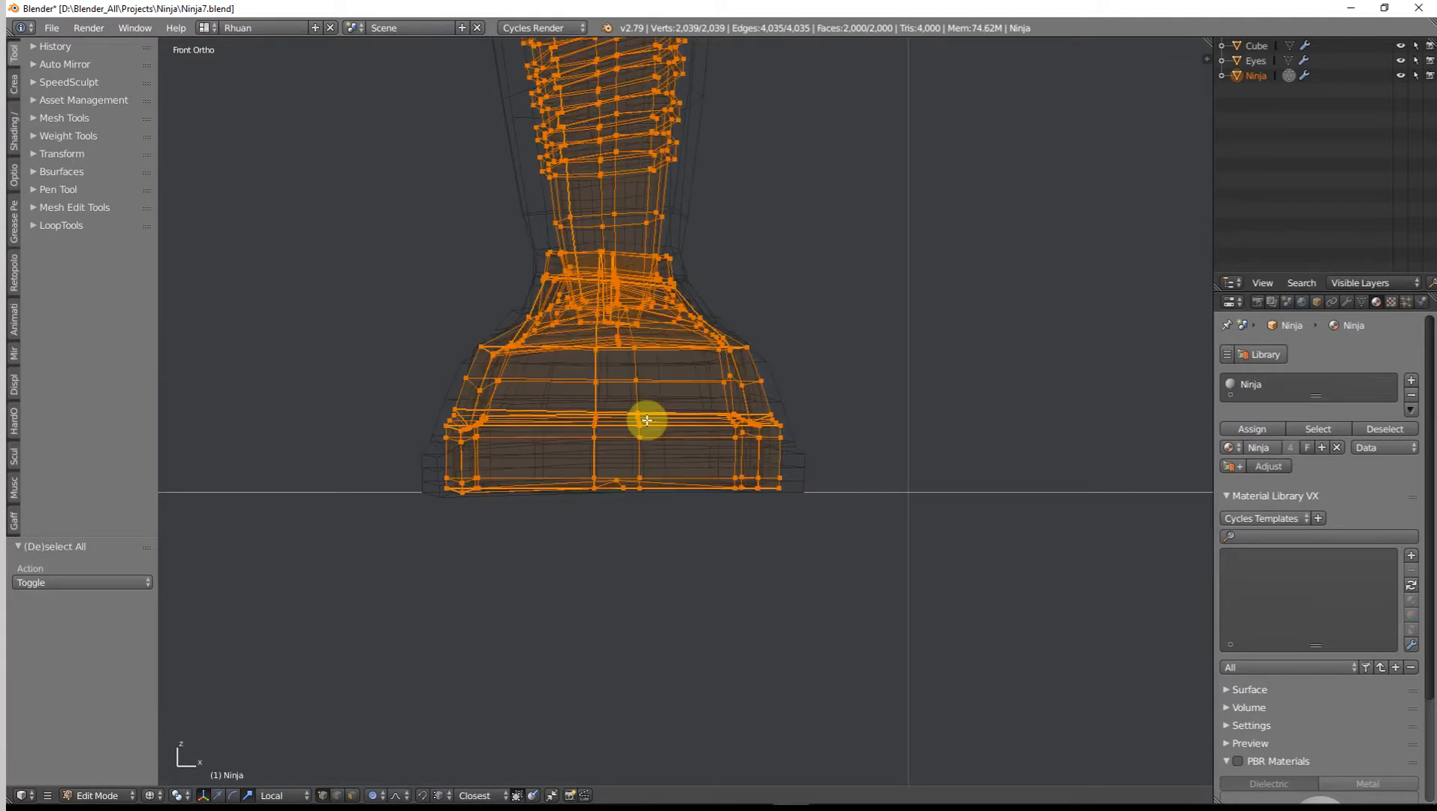
{"action": "key", "text": "a"}
{"action": "key", "text": "b"}
{"action": "left_click_drag", "start_coordinate": [351, 638], "coordinate": [859, 241]}
{"action": "scroll", "coordinate": [858, 244], "scroll_direction": "up", "scroll_amount": 1}
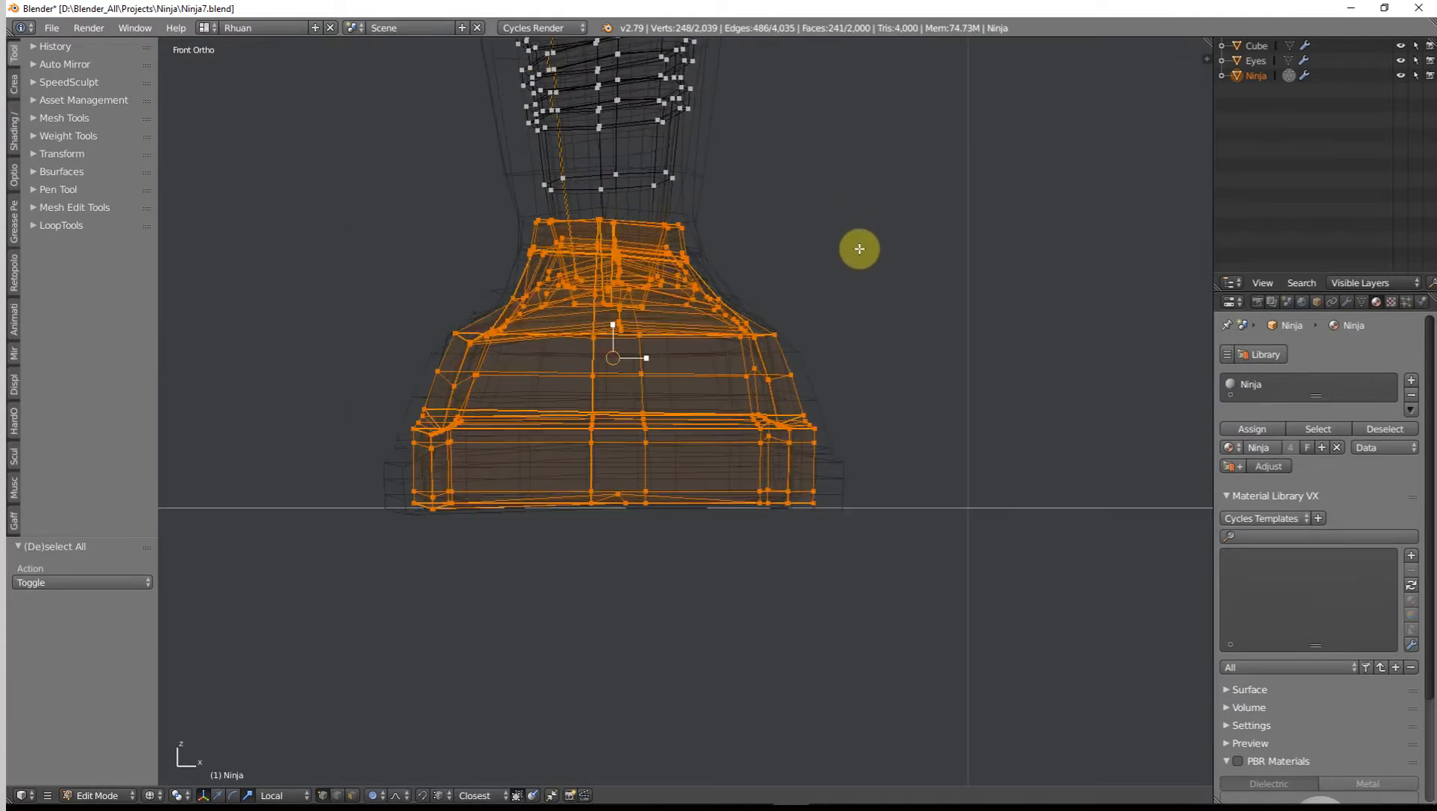
Step: Rotate the selected foot slightly in front view to level its sole, and return to object mode
{"action": "scroll", "coordinate": [864, 315], "scroll_direction": "up", "scroll_amount": 4}
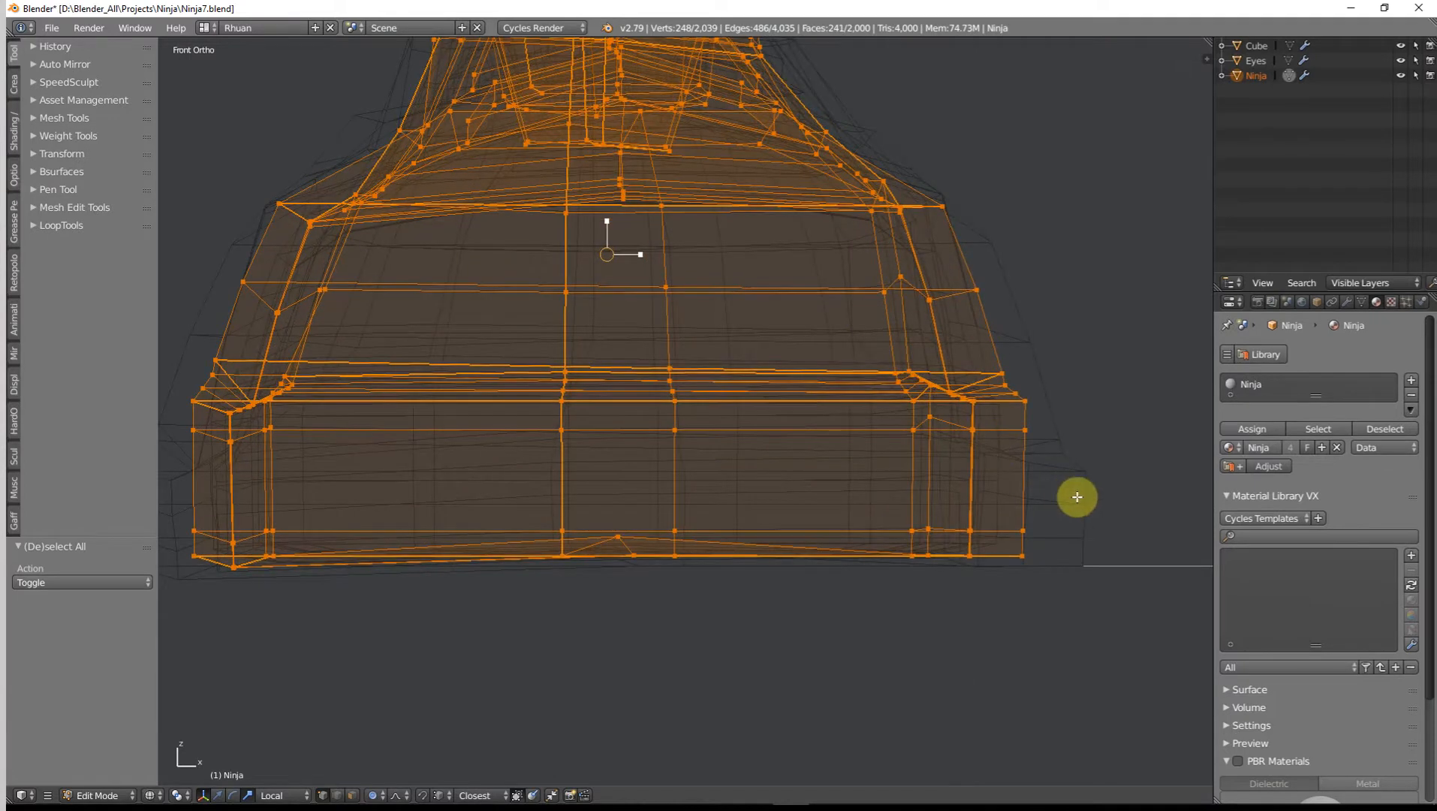
{"action": "key", "text": "r"}
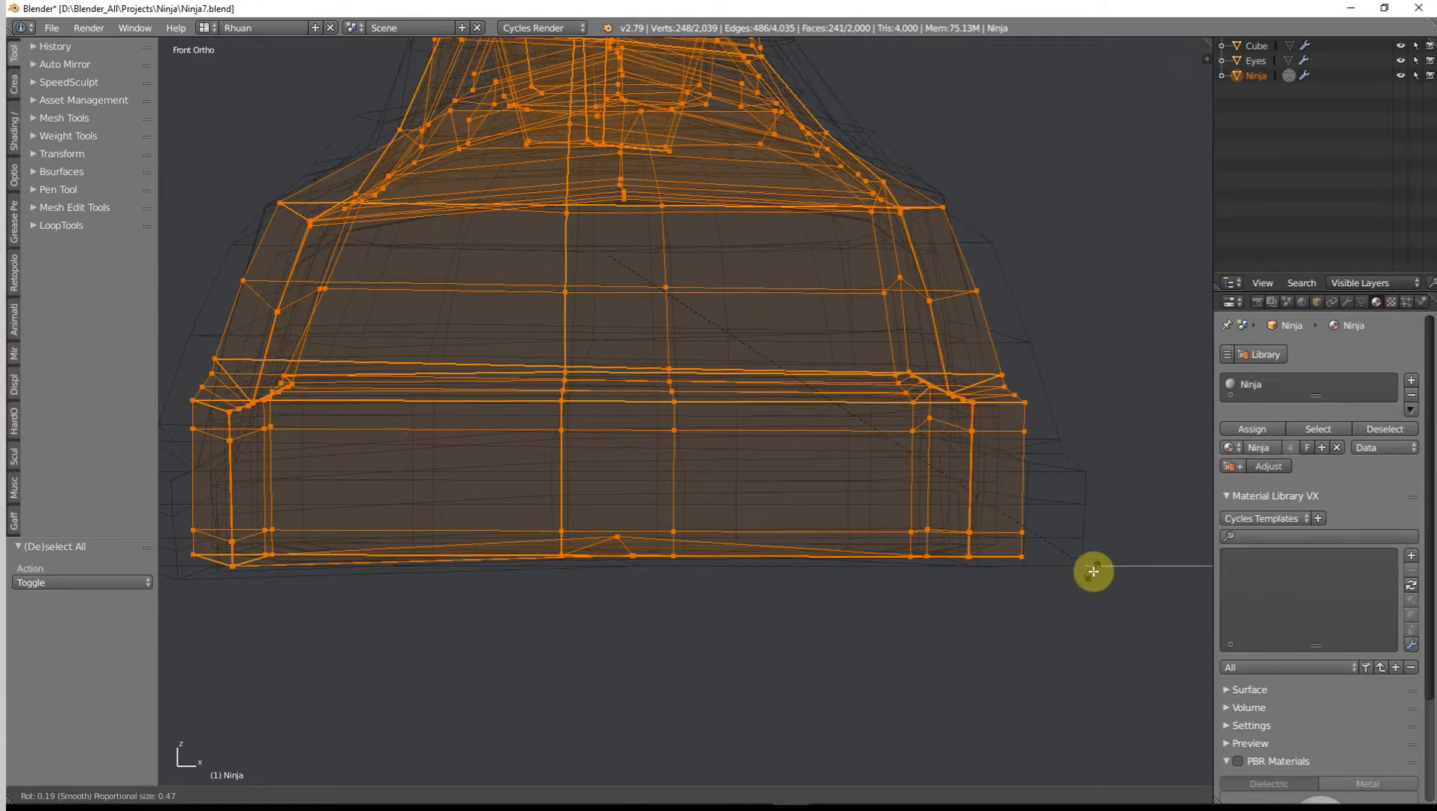
{"action": "left_click", "coordinate": [1096, 579]}
{"action": "key", "text": "Tab"}
{"action": "scroll", "coordinate": [999, 469], "scroll_direction": "down", "scroll_amount": 3}
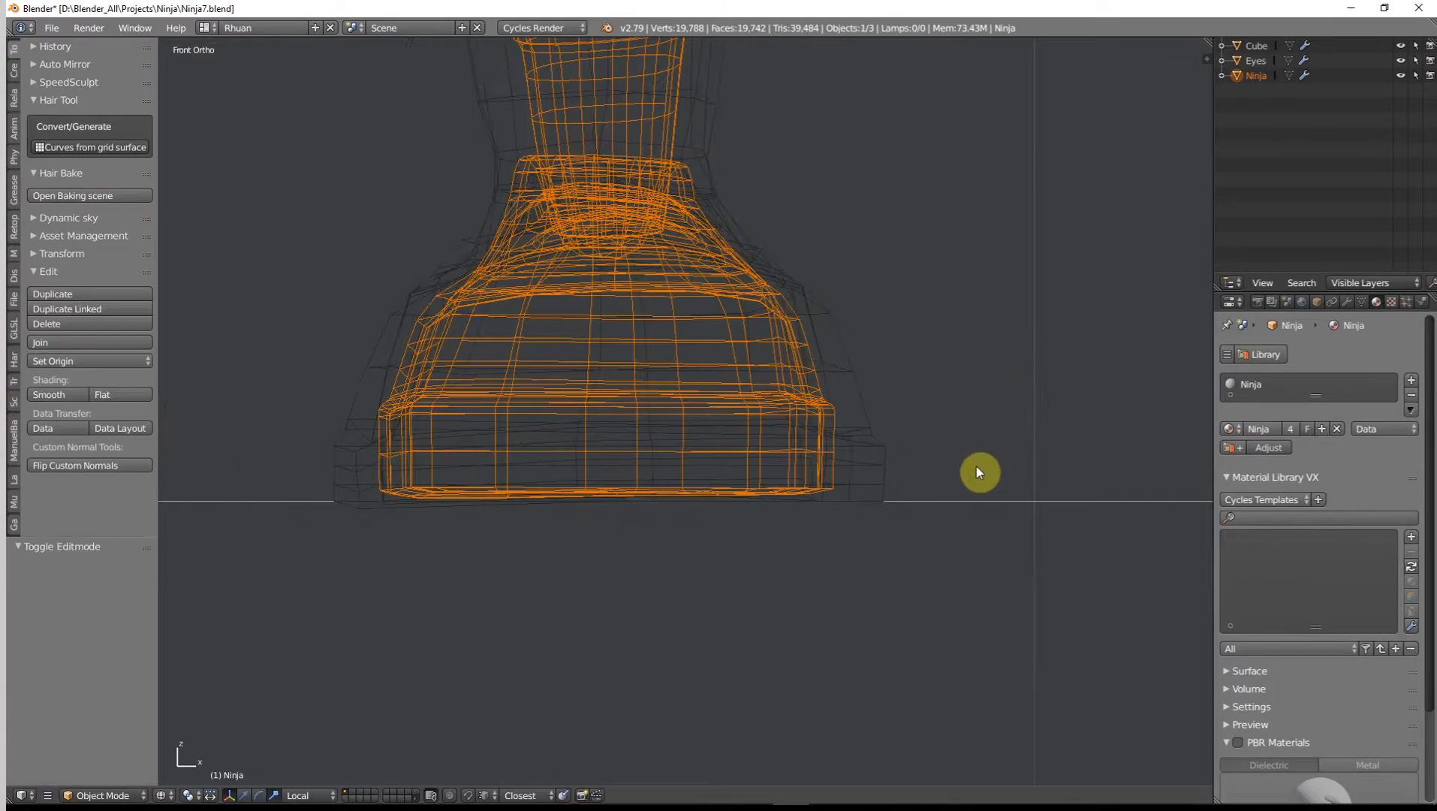
Step: Select the low-poly body and the detailed ninja together and lower them about 0.000175 along Z
{"action": "right_click", "coordinate": [870, 459]}
{"action": "key", "text": "a"}
{"action": "key", "text": "a"}
{"action": "scroll", "coordinate": [859, 488], "scroll_direction": "up", "scroll_amount": 3}
{"action": "key", "text": "g"}
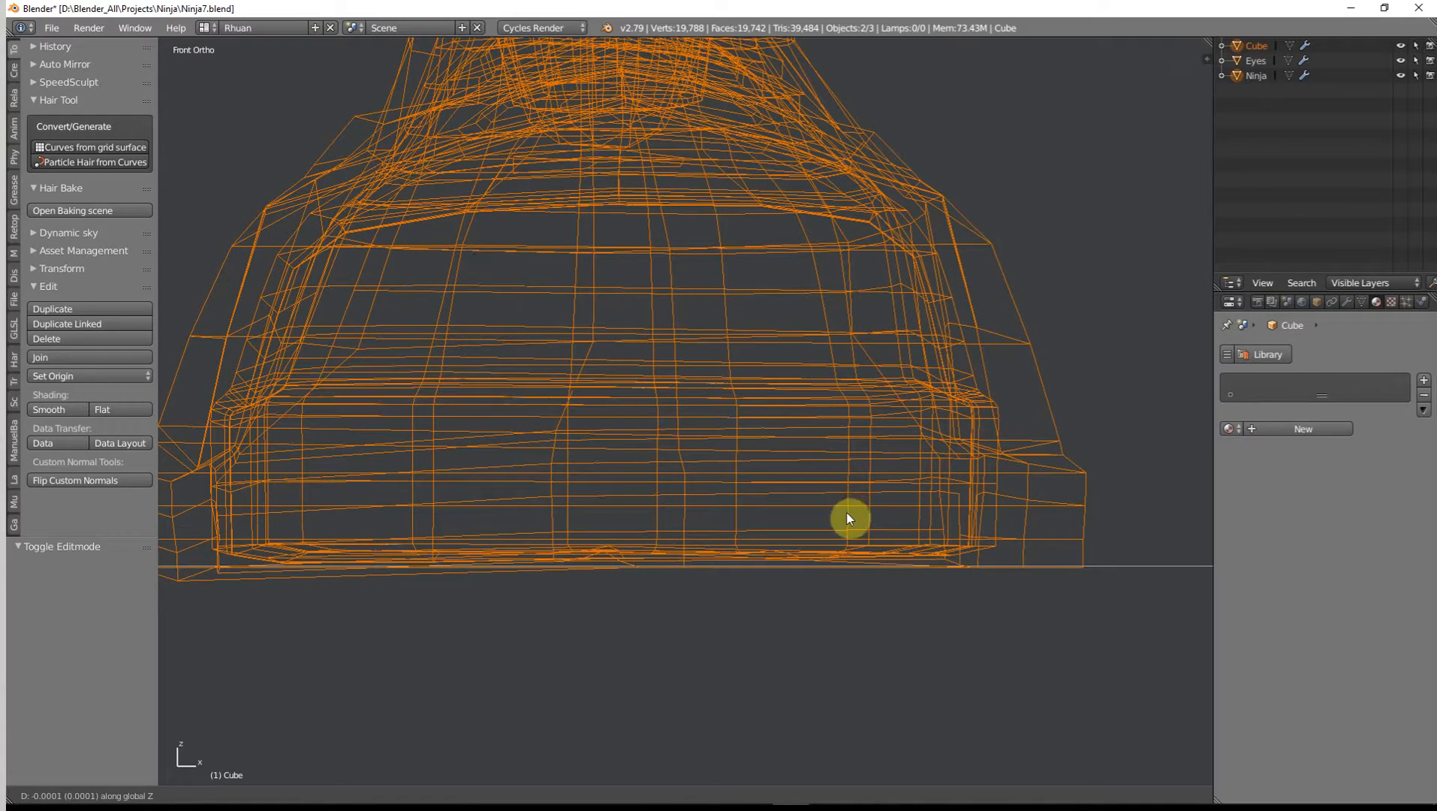
{"action": "left_click", "coordinate": [847, 512]}
Step: Examine the feet against the ground line from the side, in perspective and from the front, in solid and wireframe display
{"action": "key", "text": "z"}
{"action": "scroll", "coordinate": [846, 514], "scroll_direction": "down", "scroll_amount": 5}
{"action": "middle_click_drag", "start_coordinate": [848, 516], "coordinate": [976, 538]}
{"action": "scroll", "coordinate": [734, 497], "scroll_direction": "down", "scroll_amount": 3}
{"action": "key", "text": "KP_3"}
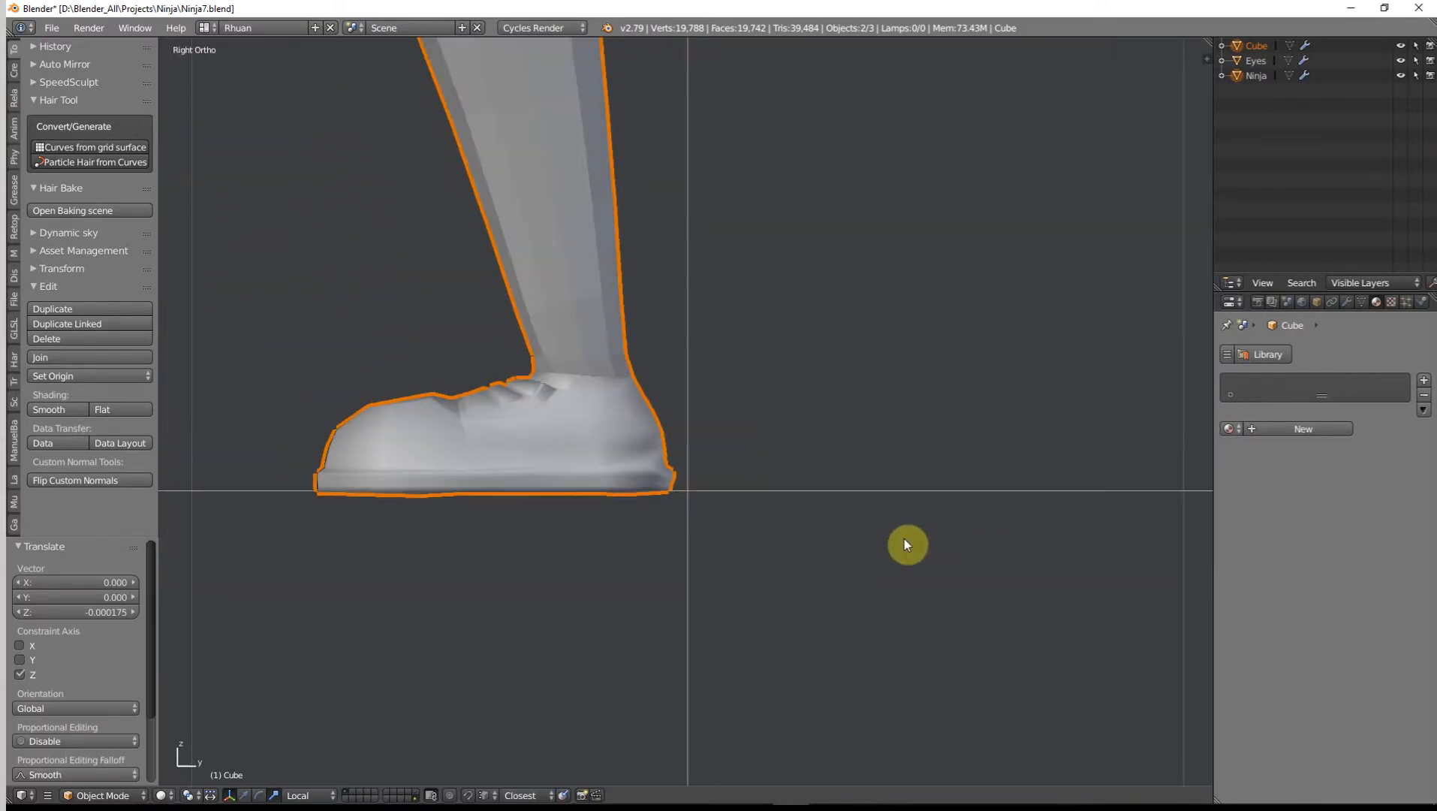
{"action": "scroll", "coordinate": [903, 538], "scroll_direction": "up", "scroll_amount": 2}
{"action": "middle_click_drag", "start_coordinate": [736, 526], "coordinate": [885, 465], "text": "shift"}
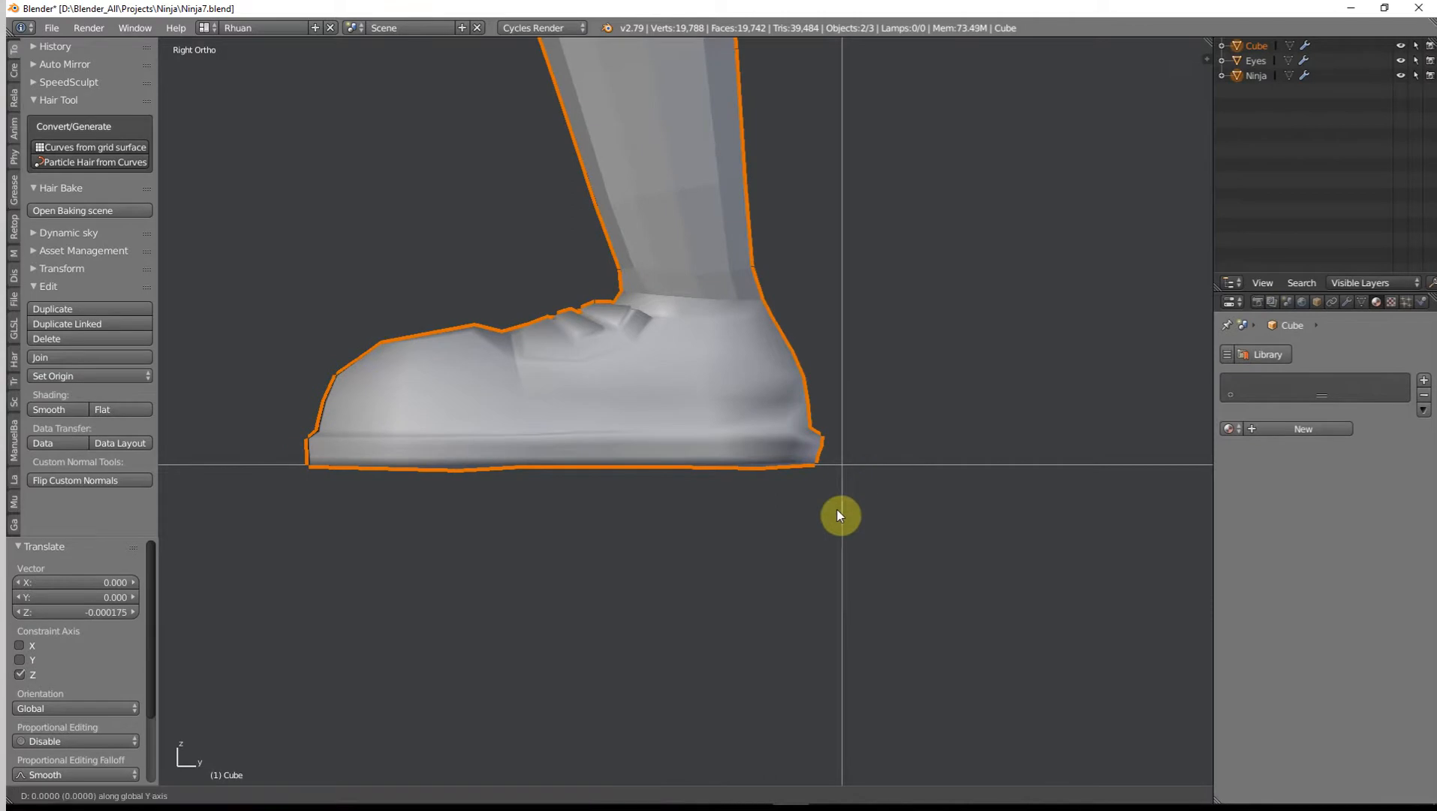
{"action": "key", "text": "z"}
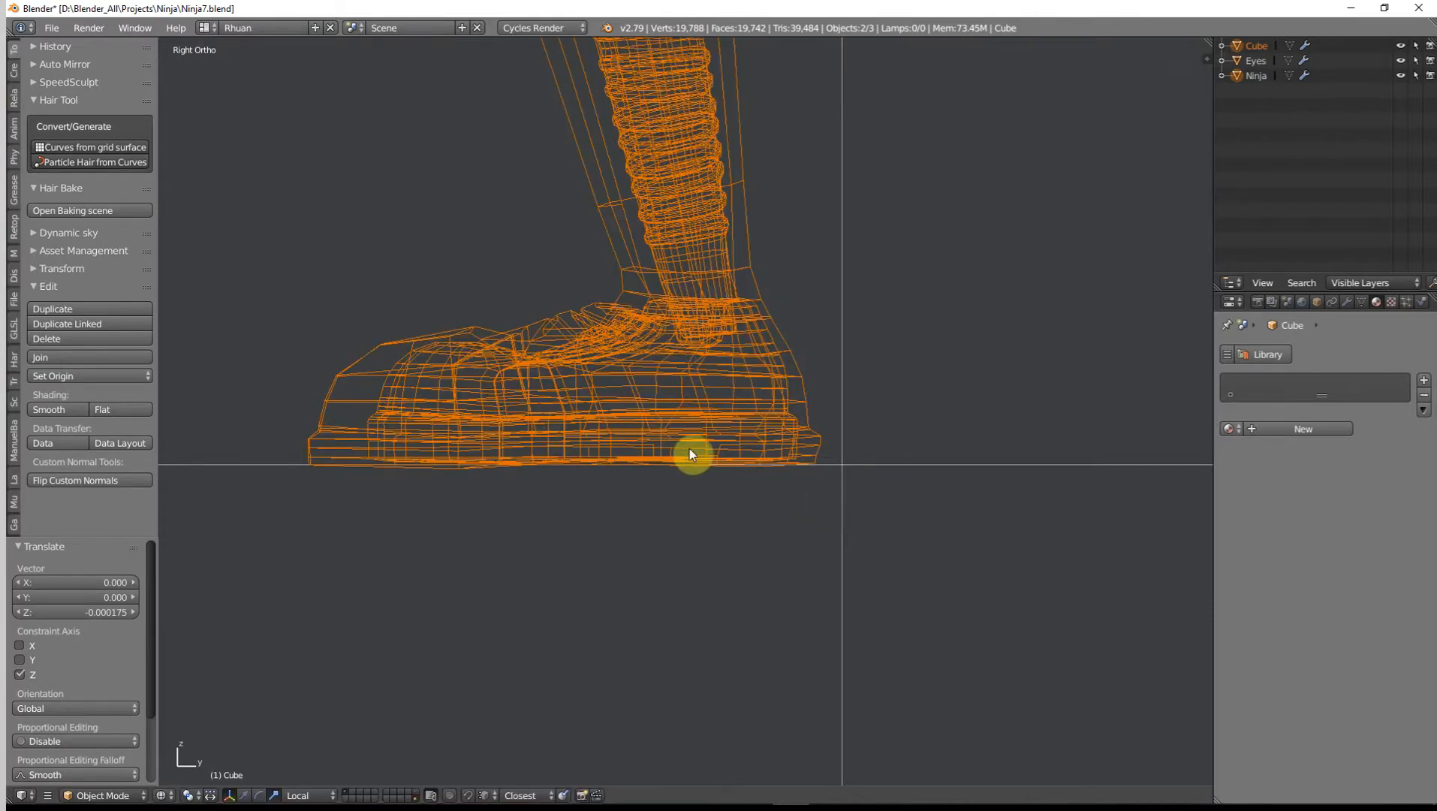
{"action": "key", "text": "z"}
{"action": "key", "text": "z"}
{"action": "key", "text": "z"}
{"action": "scroll", "coordinate": [624, 502], "scroll_direction": "down", "scroll_amount": 4}
{"action": "middle_click_drag", "start_coordinate": [569, 503], "coordinate": [684, 512]}
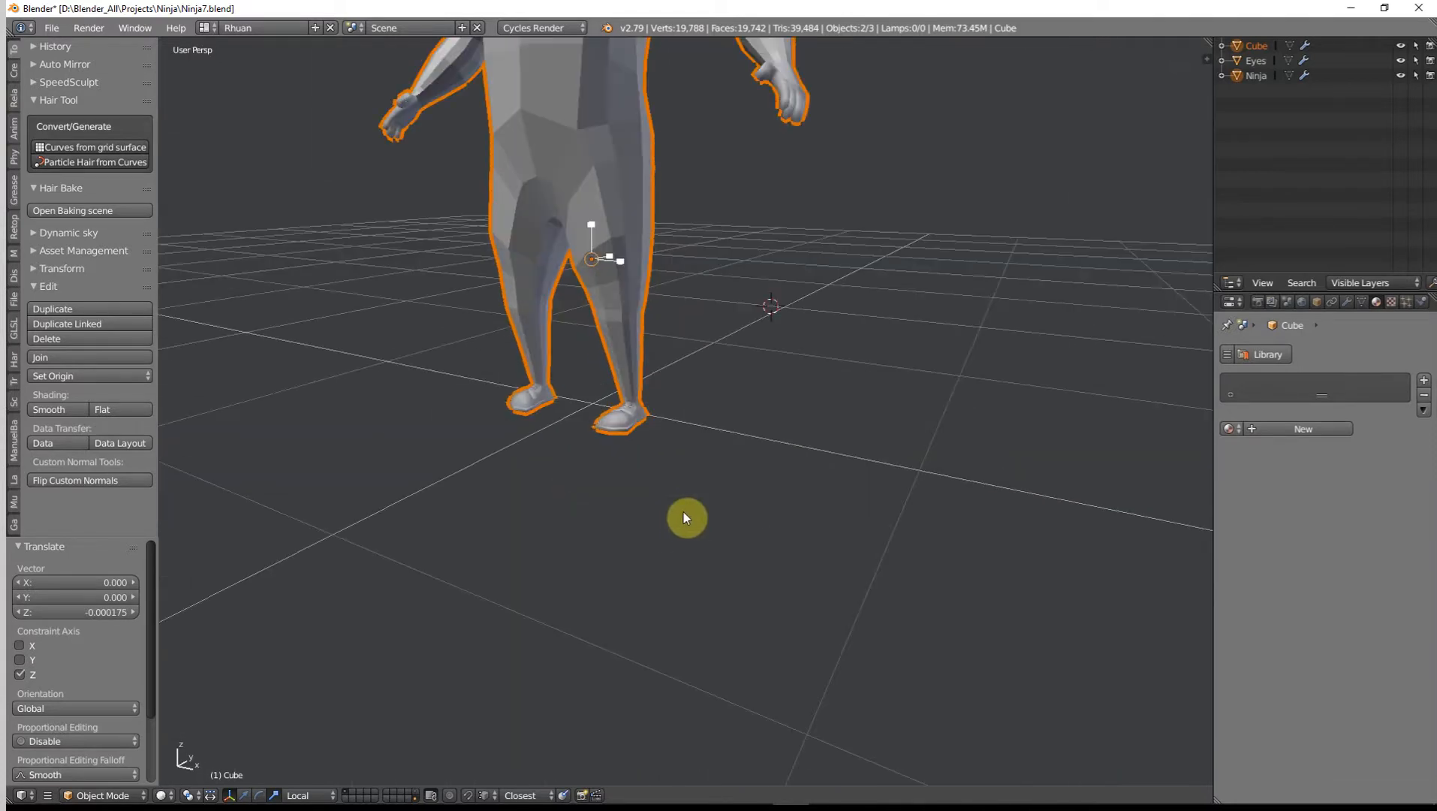
{"action": "key", "text": "KP_1"}
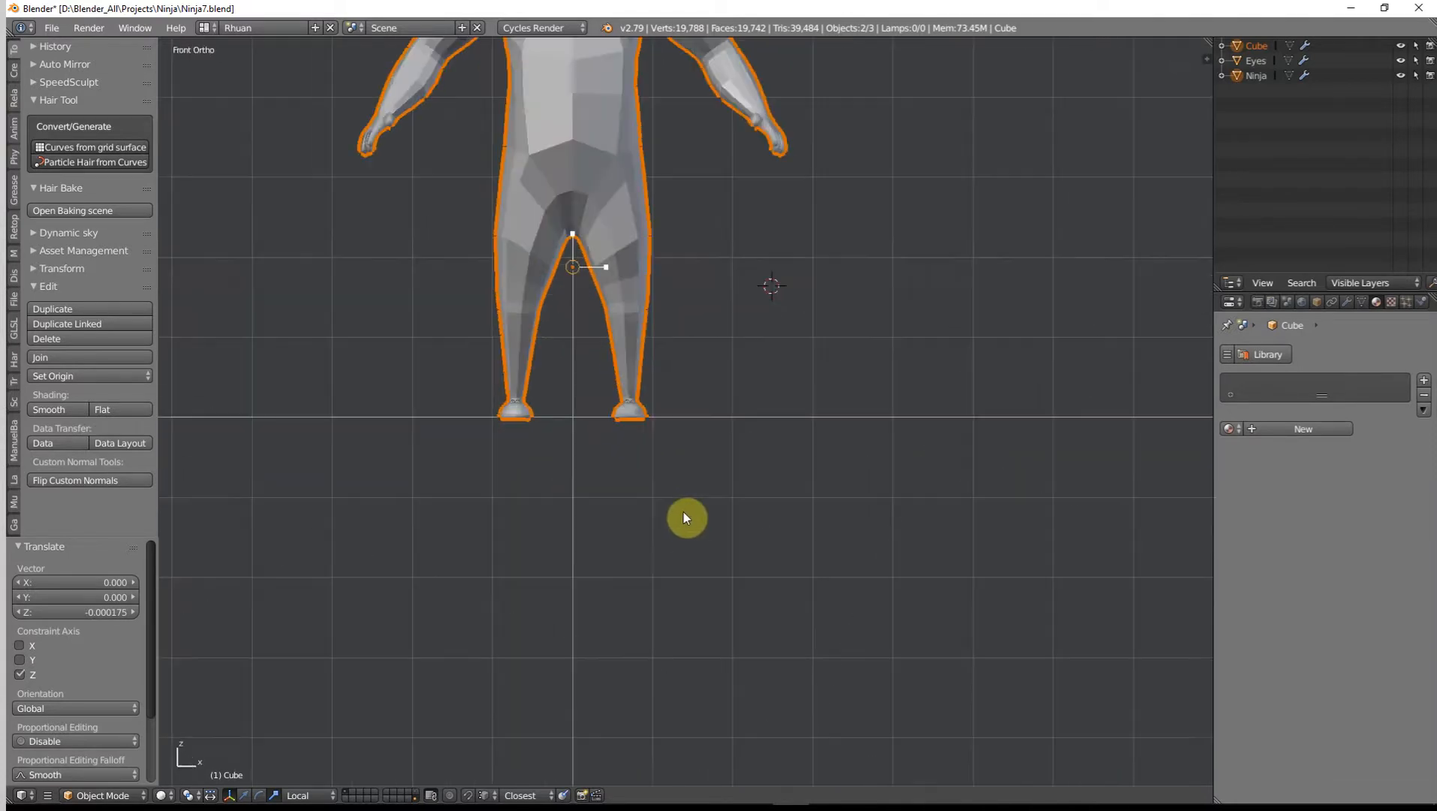
Step: Show only the detailed ninja's layer and reset the 3D cursor to the scene origin
{"action": "left_click", "coordinate": [349, 796]}
{"action": "scroll", "coordinate": [639, 415], "scroll_direction": "down", "scroll_amount": 3}
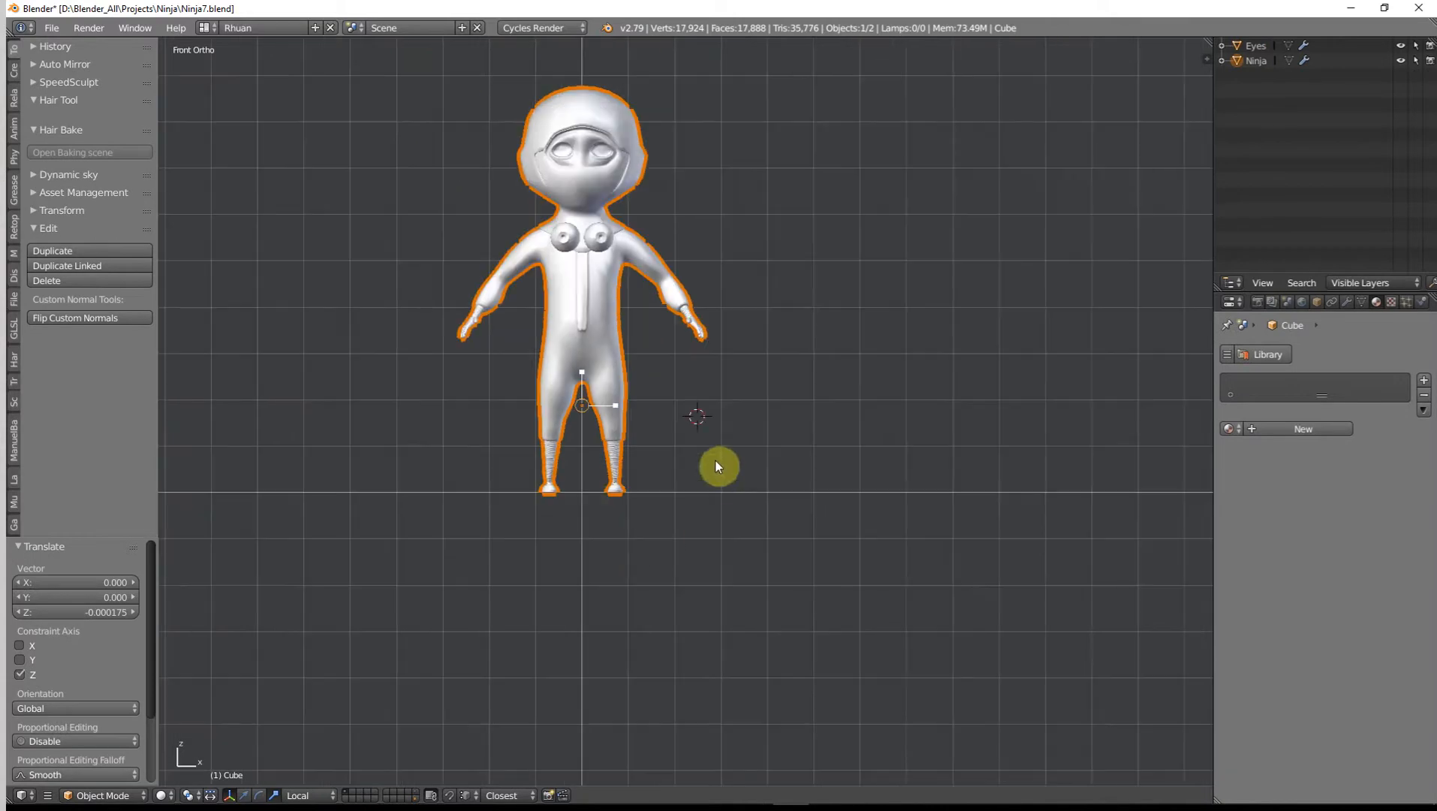
{"action": "key", "text": "shift+c"}
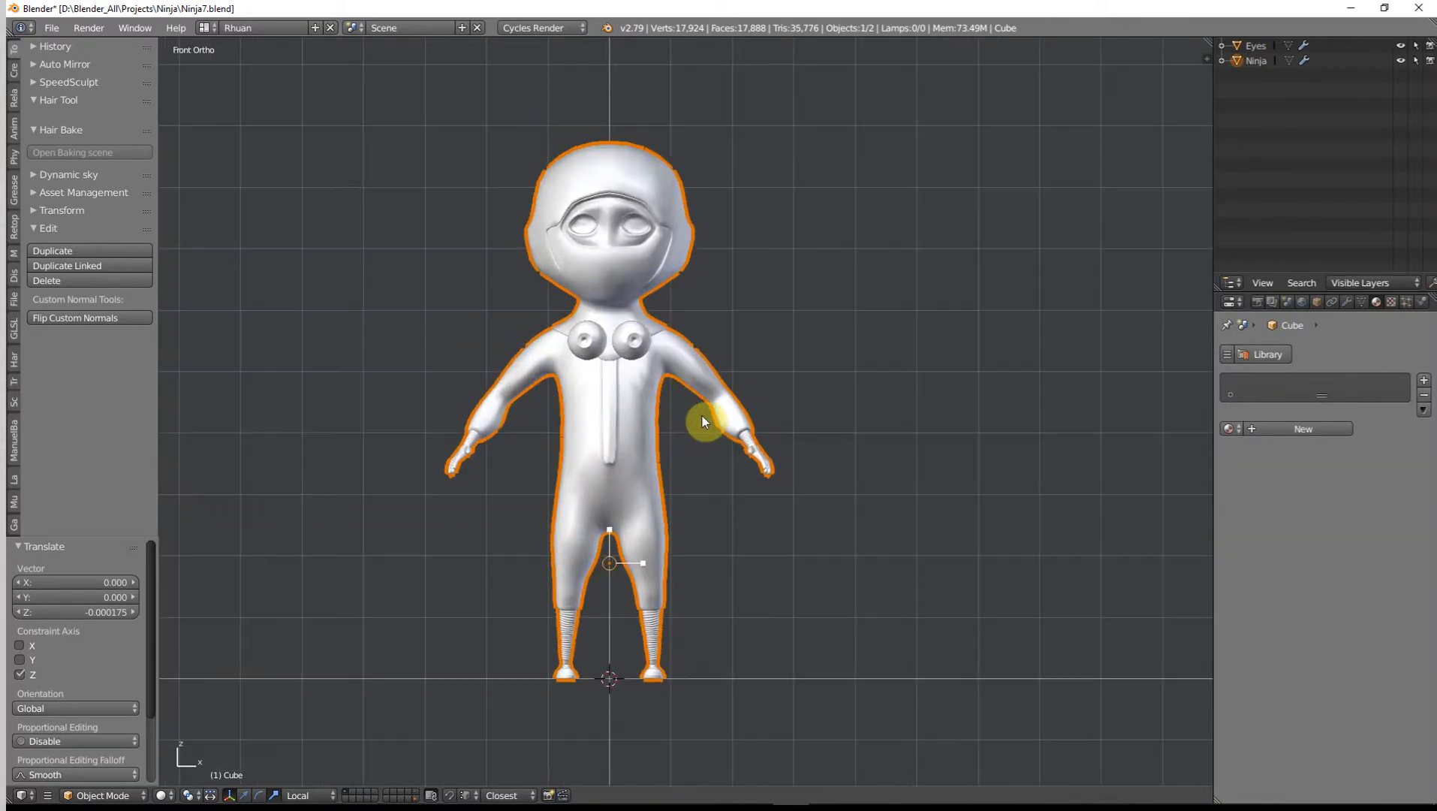
Step: Raise the Eyes object about 0.468 along Z into the ninja's eye sockets and check the fit up close
{"action": "right_click", "coordinate": [644, 464]}
{"action": "right_click", "coordinate": [635, 339]}
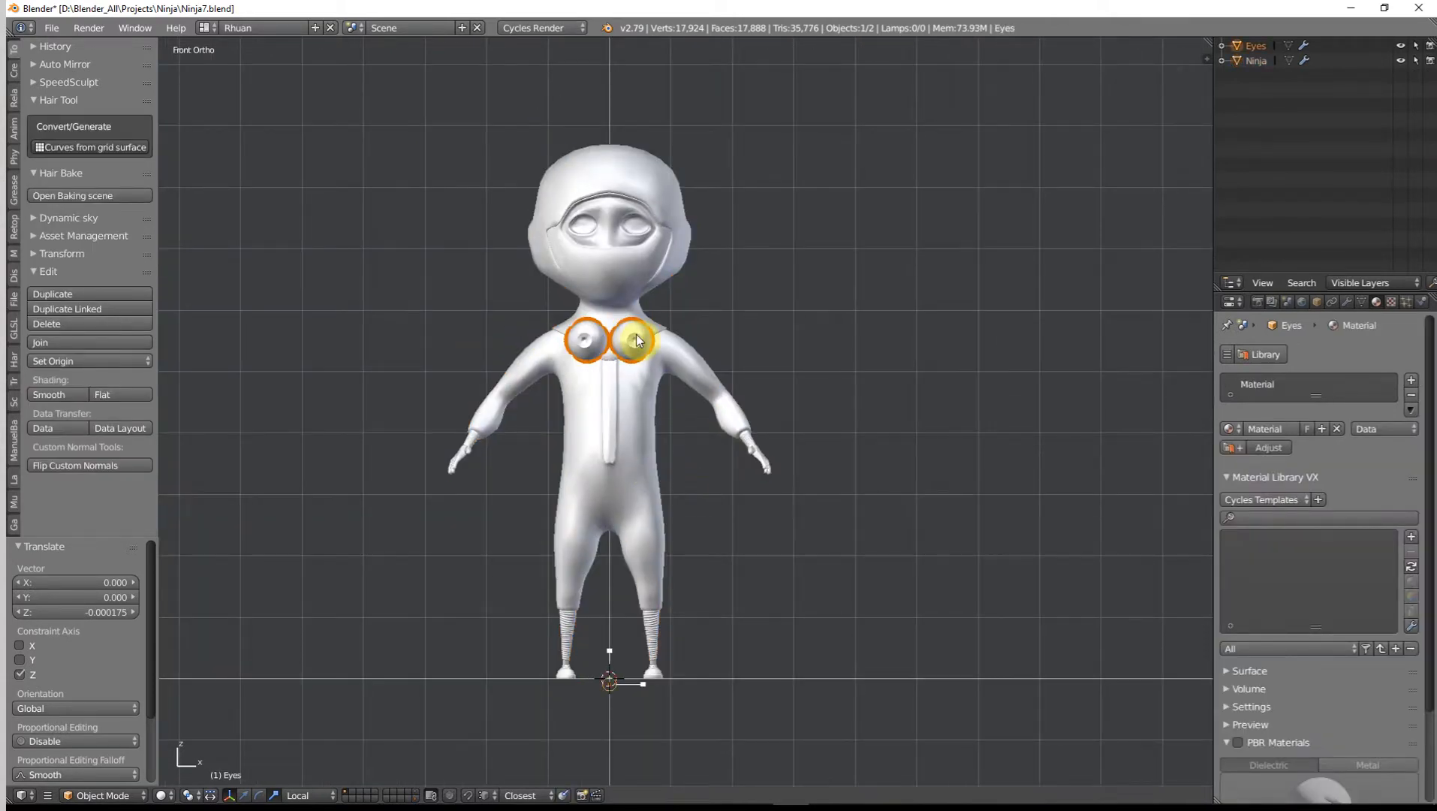
{"action": "scroll", "coordinate": [635, 340], "scroll_direction": "up", "scroll_amount": 2}
{"action": "key", "text": "g"}
{"action": "key", "text": "z"}
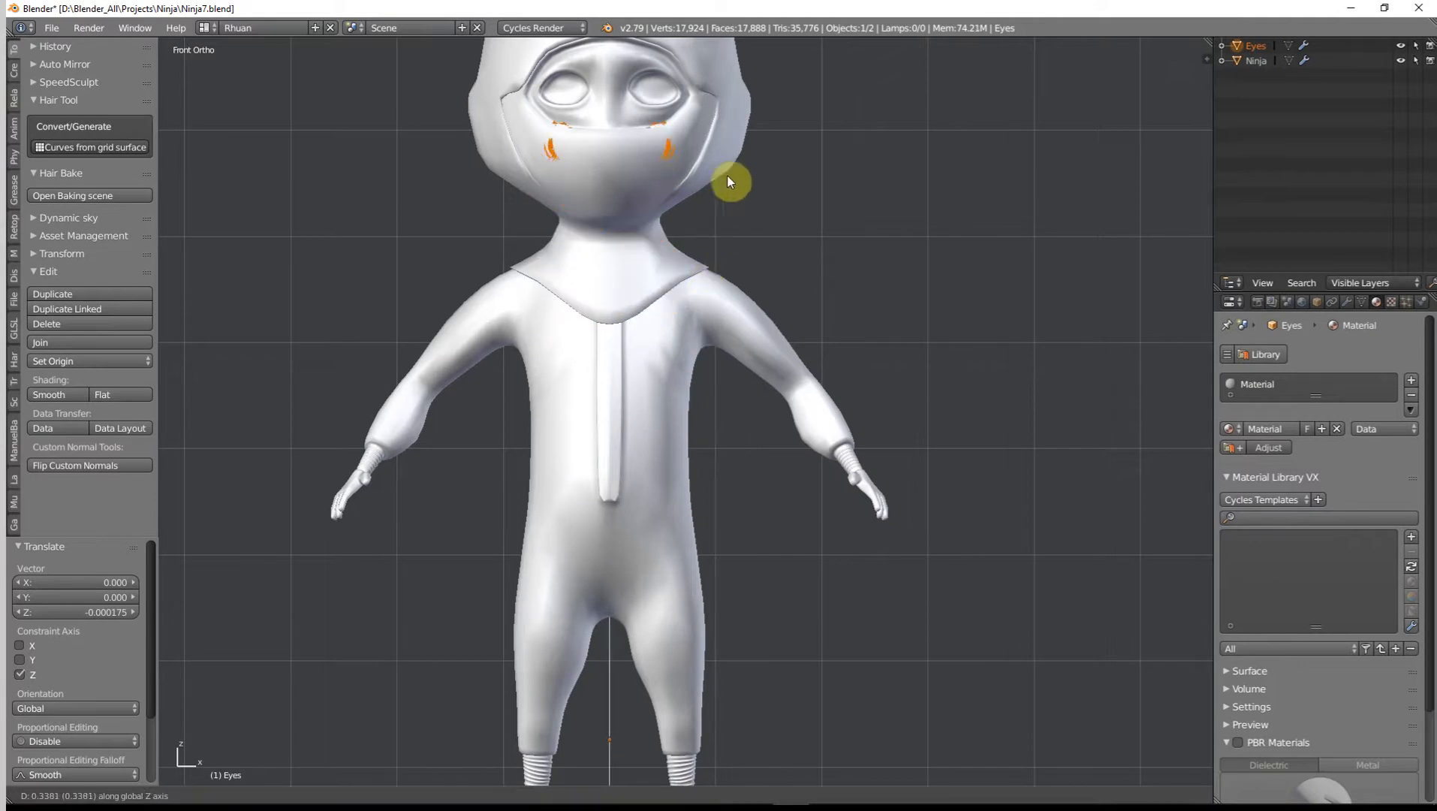
{"action": "left_click", "coordinate": [736, 384]}
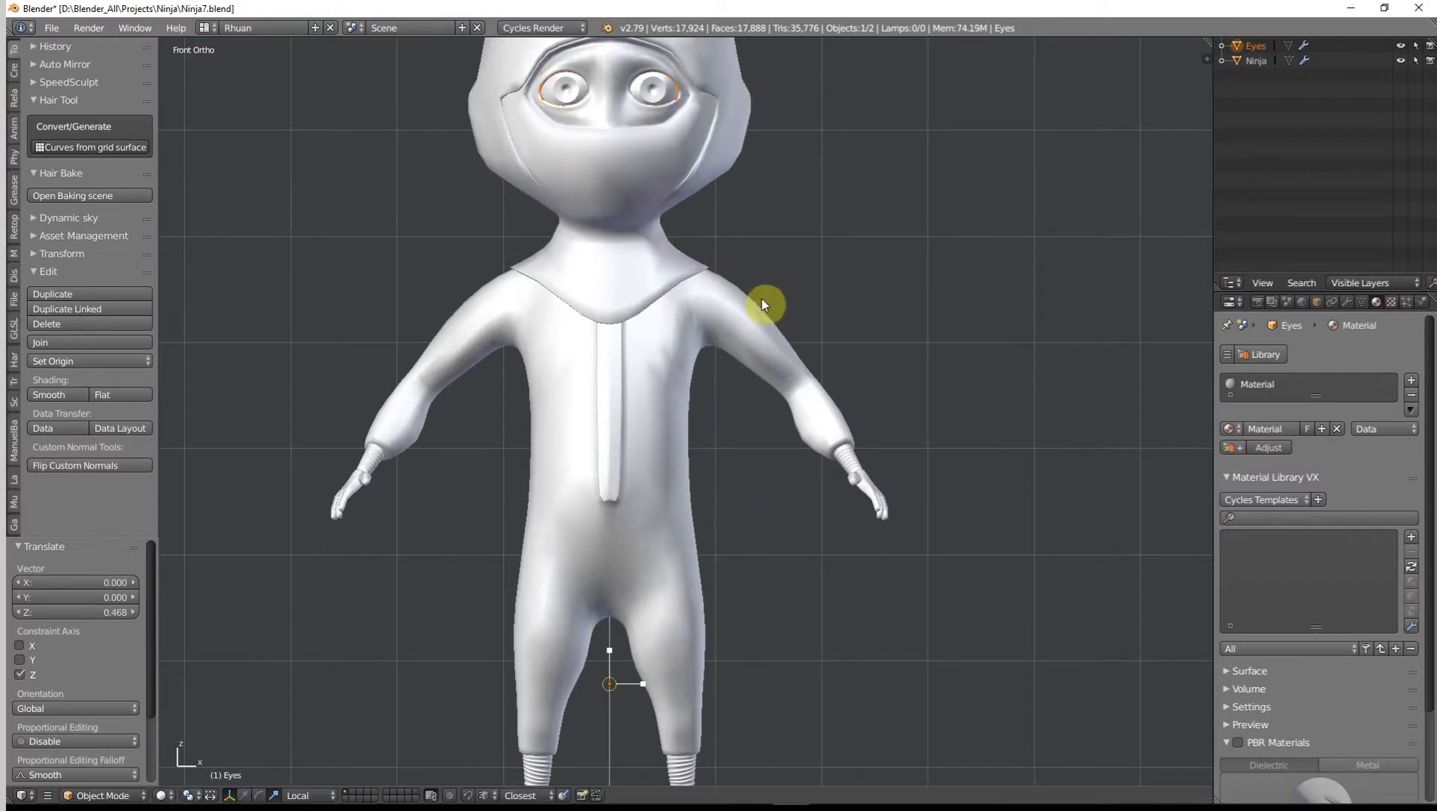
{"action": "scroll", "coordinate": [762, 299], "scroll_direction": "up", "scroll_amount": 6}
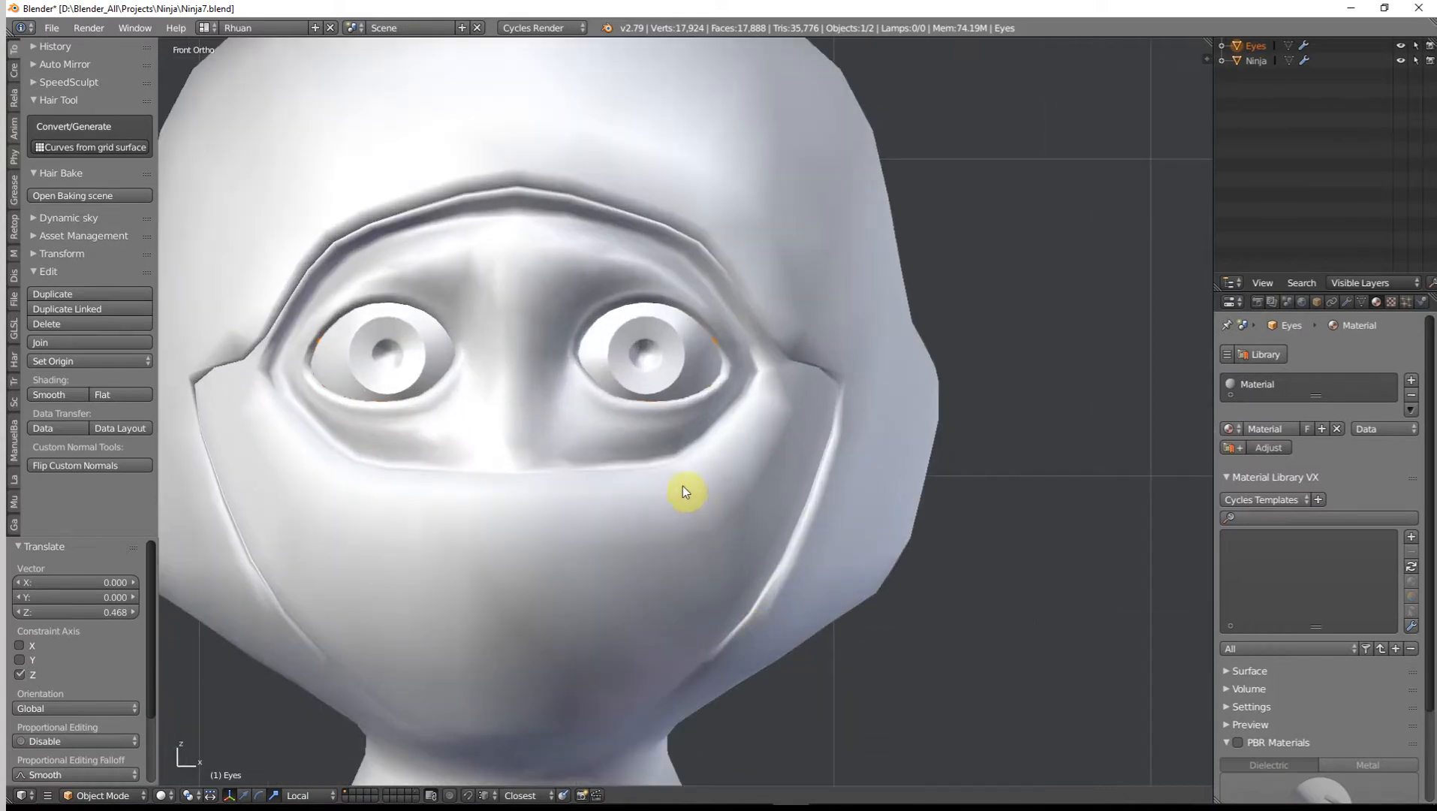
{"action": "middle_click_drag", "start_coordinate": [682, 486], "coordinate": [647, 491]}
{"action": "key", "text": "Tab"}
{"action": "scroll", "coordinate": [647, 491], "scroll_direction": "down", "scroll_amount": 6}
{"action": "key", "text": "Tab"}
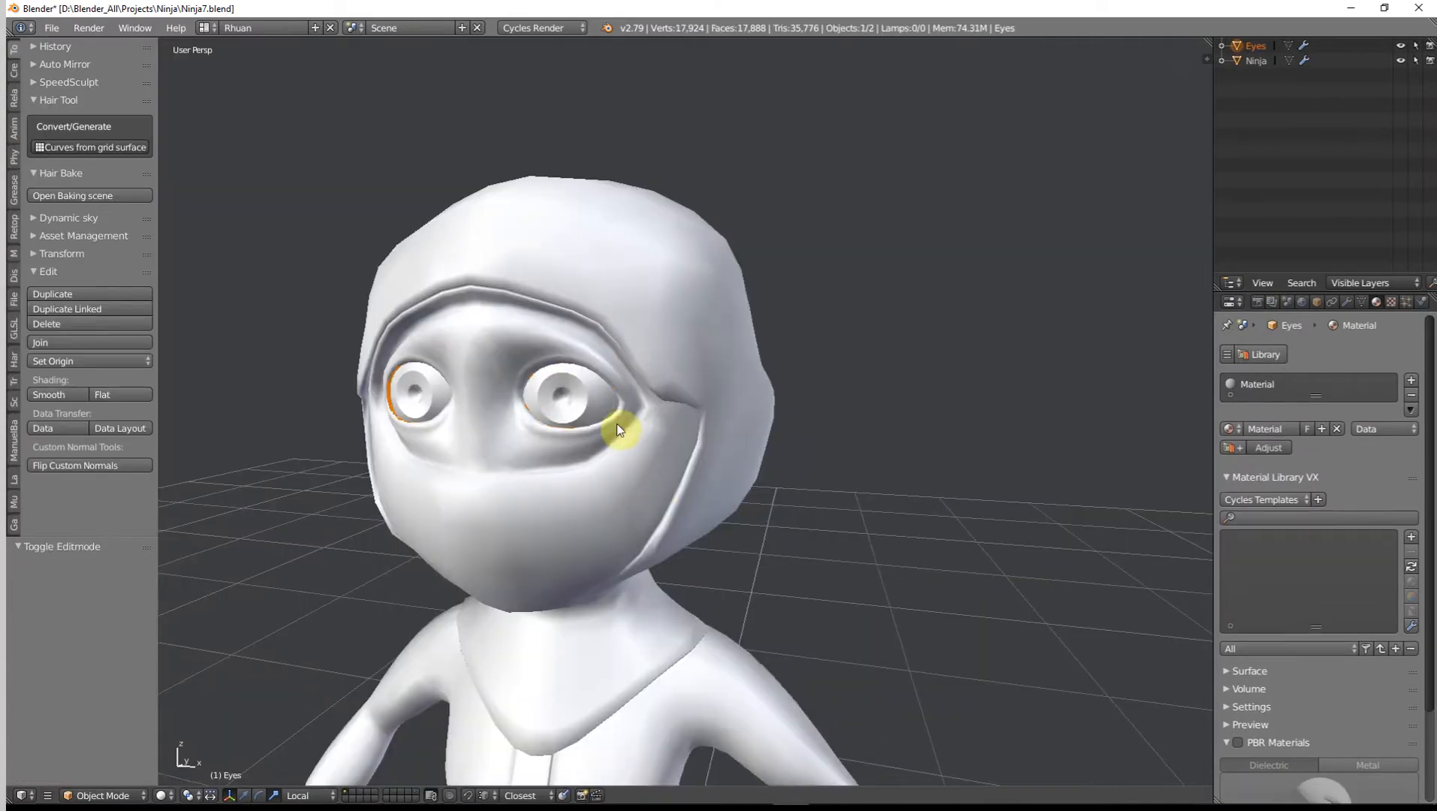
Step: Edit the detailed ninja mesh and scale the face loop around the eye to about 1.005, with proportional editing off
{"action": "right_click", "coordinate": [601, 361]}
{"action": "key", "text": "Tab"}
{"action": "scroll", "coordinate": [597, 362], "scroll_direction": "up", "scroll_amount": 2}
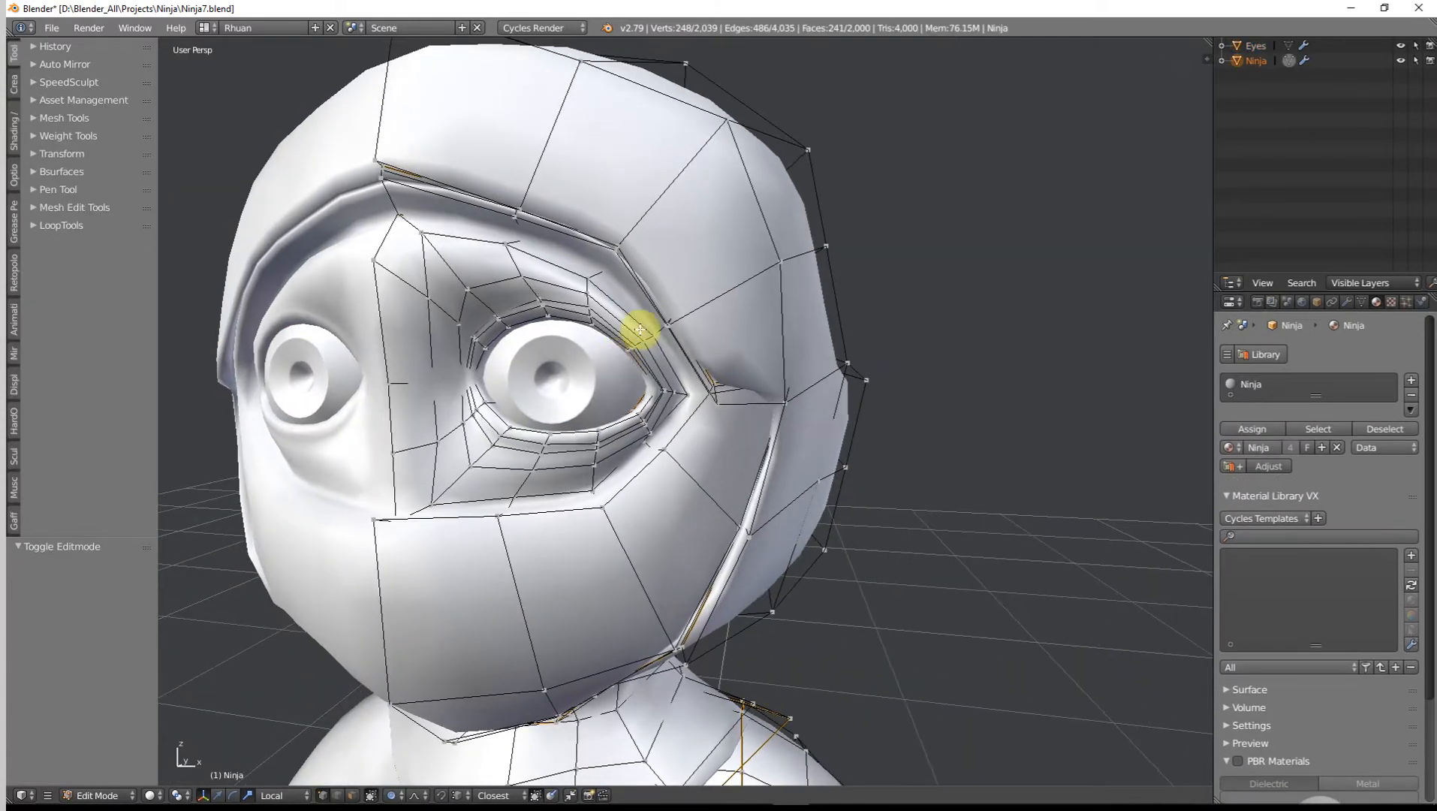
{"action": "right_click", "coordinate": [640, 329], "text": "alt"}
{"action": "key", "text": "s"}
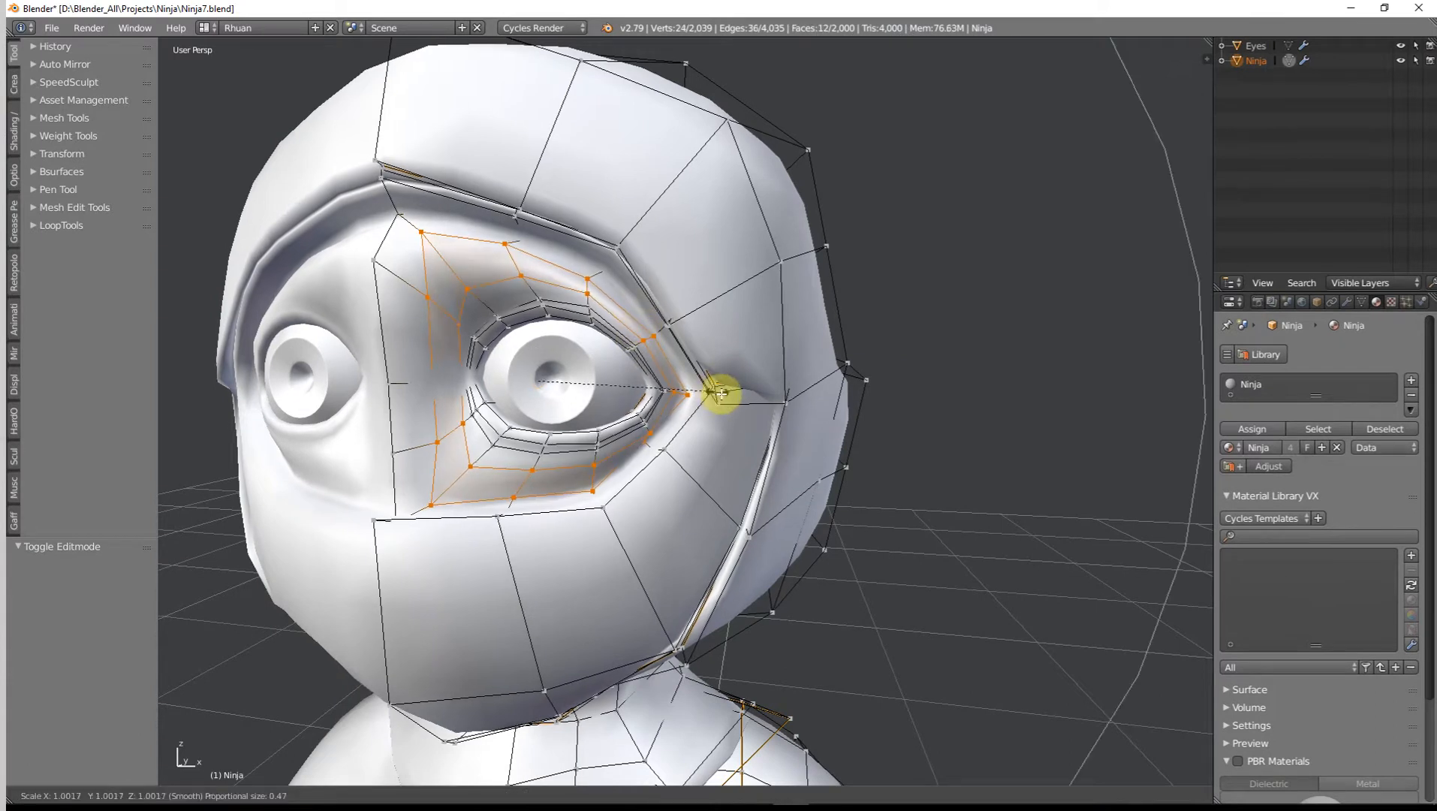
{"action": "left_click", "coordinate": [721, 394]}
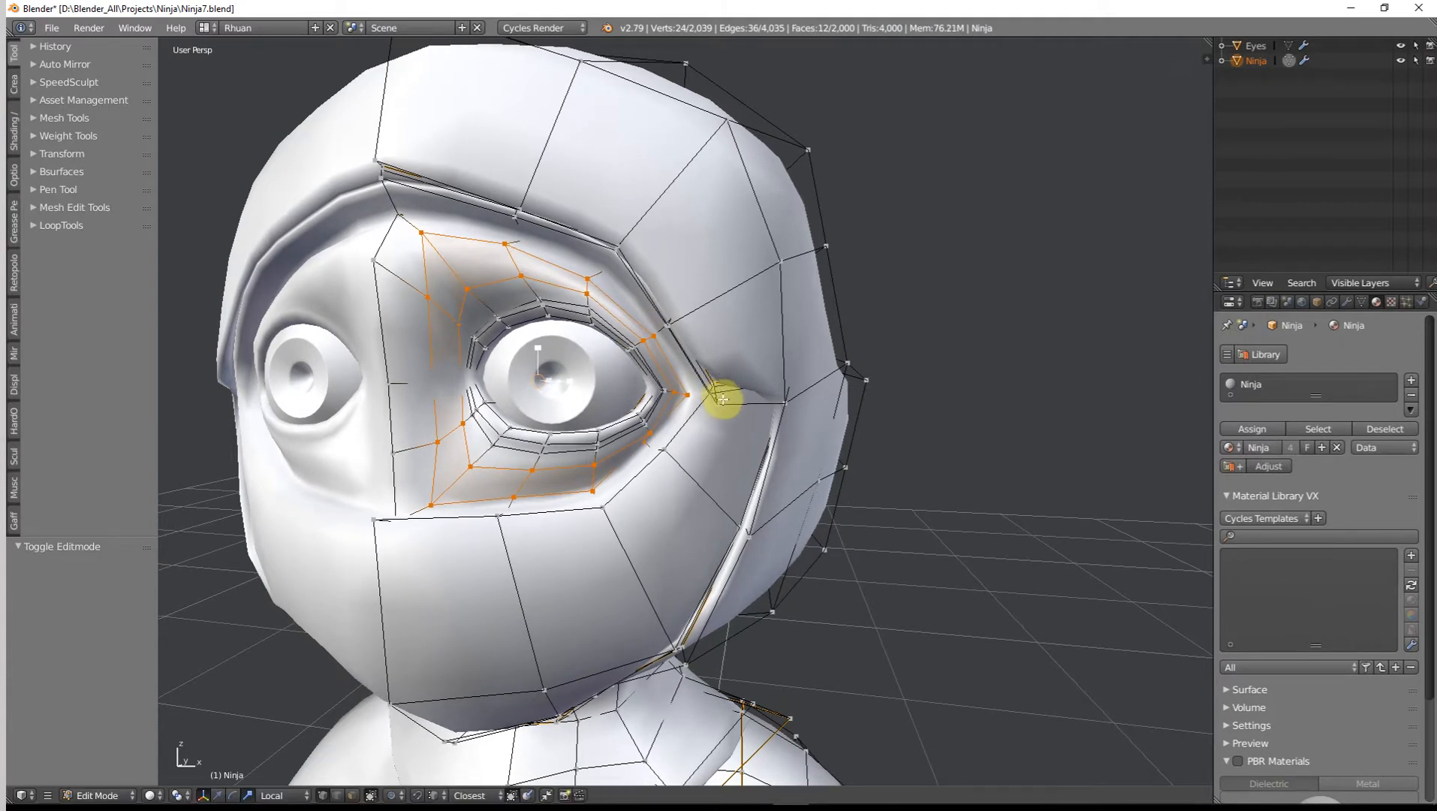
{"action": "key", "text": "s"}
{"action": "left_click", "coordinate": [733, 408]}
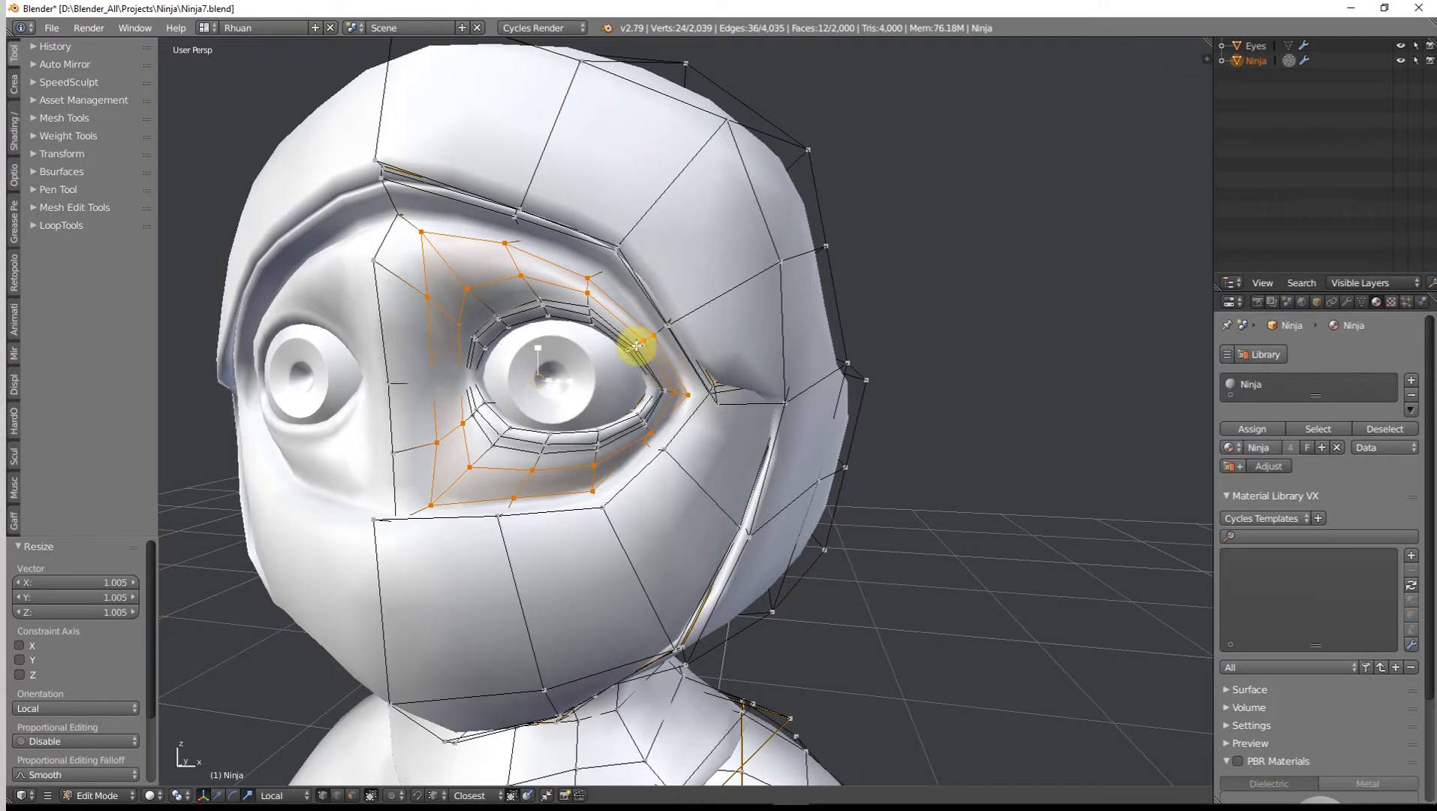
Step: Scale the edge loop around the eyelid to about 1.014
{"action": "right_click", "coordinate": [636, 342], "text": "alt"}
{"action": "key", "text": "s"}
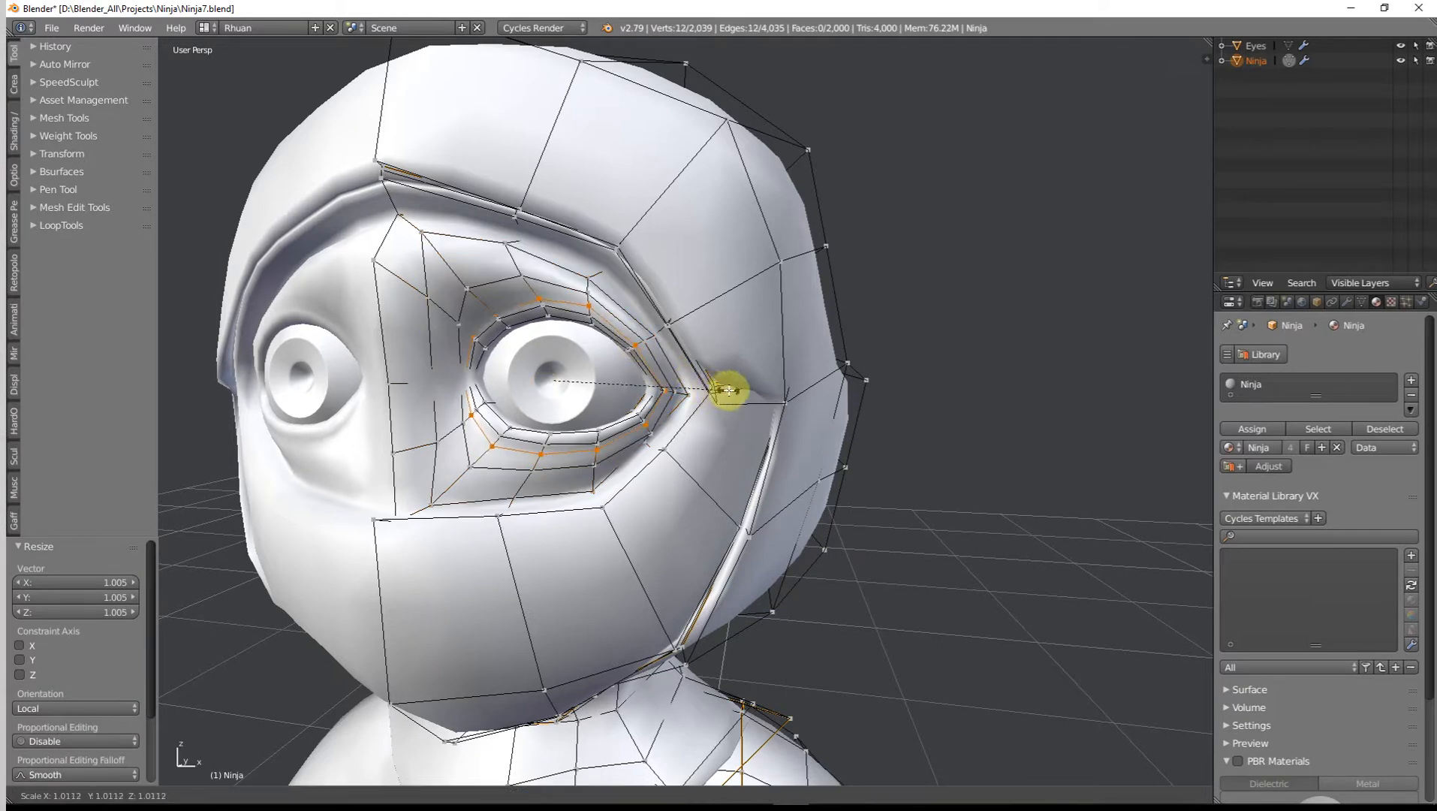
{"action": "left_click", "coordinate": [732, 391]}
{"action": "right_click", "coordinate": [649, 328], "text": "alt"}
{"action": "key", "text": "s"}
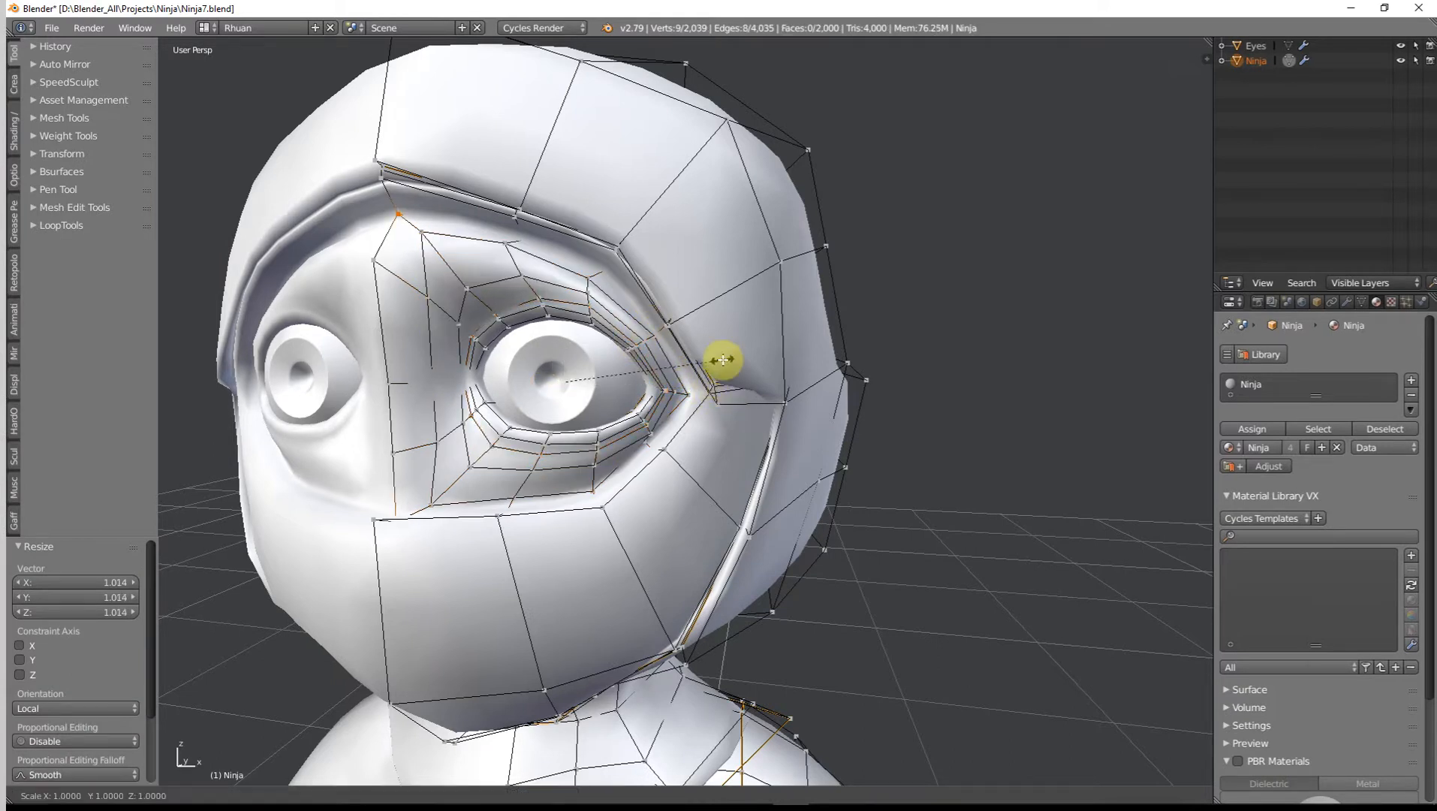
{"action": "right_click", "coordinate": [721, 360]}
Step: Scale the outer edge loop around the eye socket to about 1.007 and return to object mode
{"action": "right_click", "coordinate": [631, 318], "text": "alt"}
{"action": "key", "text": "s"}
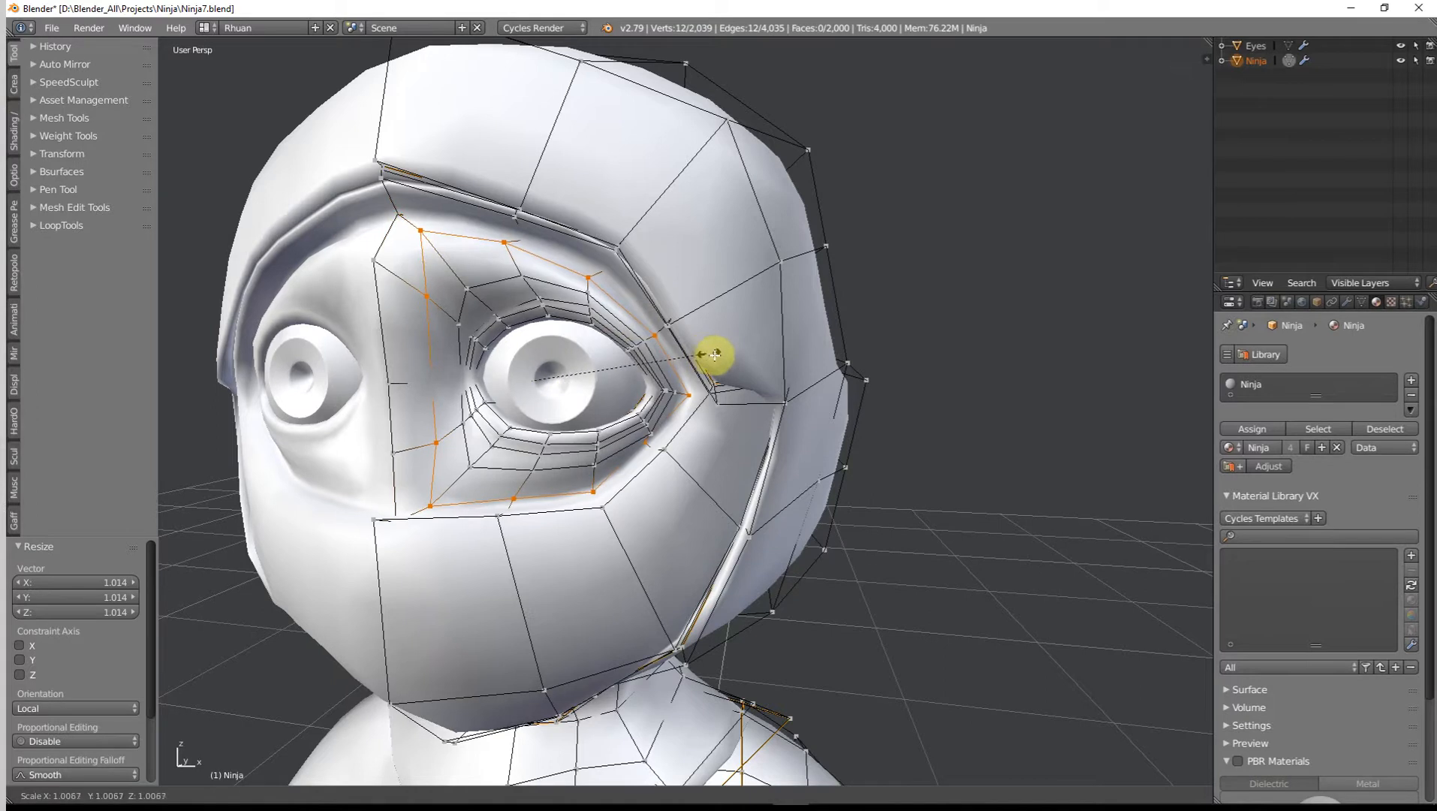
{"action": "left_click", "coordinate": [714, 356]}
{"action": "key", "text": "Tab"}
{"action": "scroll", "coordinate": [711, 358], "scroll_direction": "down", "scroll_amount": 4}
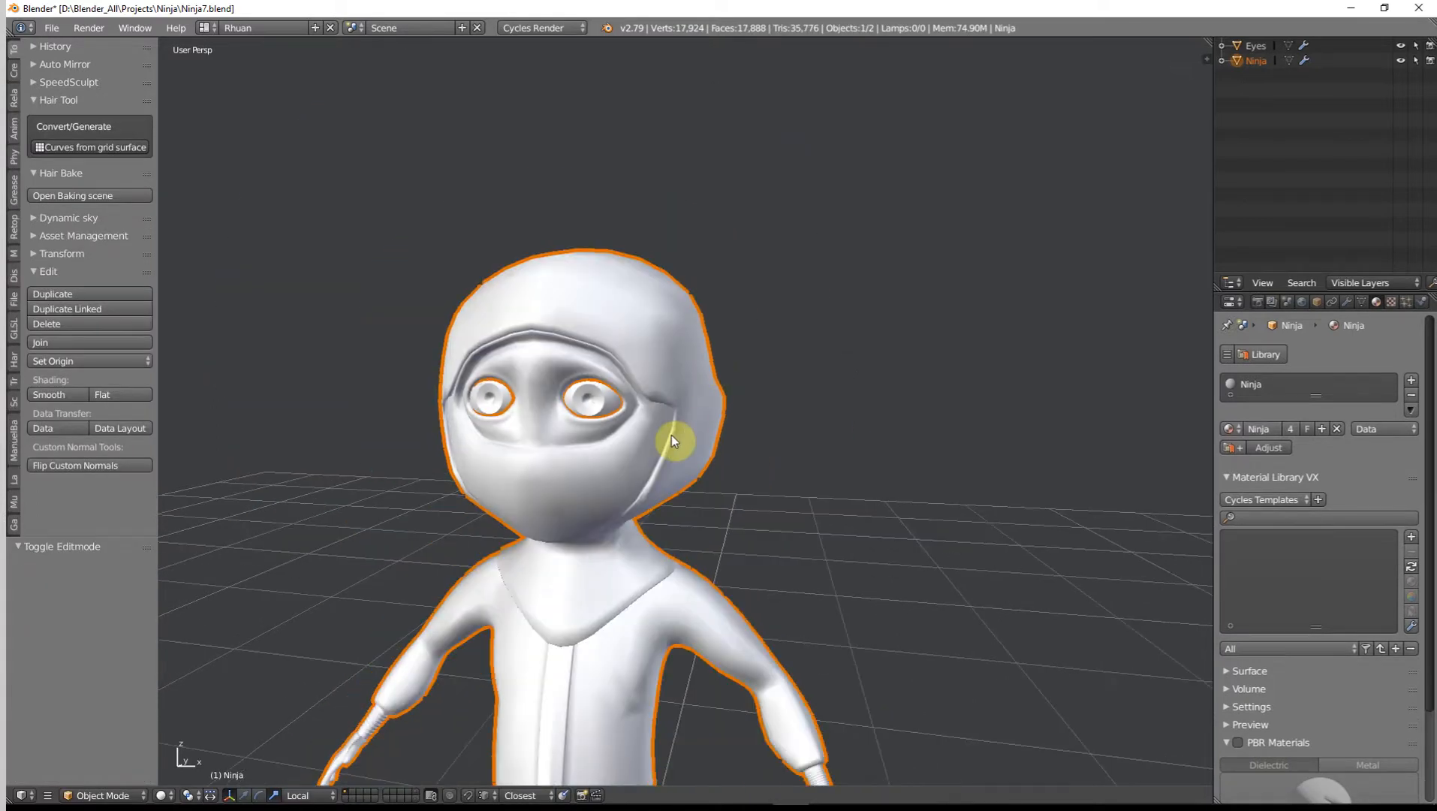
Step: Apply the ninja object's rotation and scale, and also its location
{"action": "scroll", "coordinate": [671, 435], "scroll_direction": "up", "scroll_amount": 5}
{"action": "middle_click_drag", "start_coordinate": [657, 426], "coordinate": [714, 448]}
{"action": "key", "text": "KP_1"}
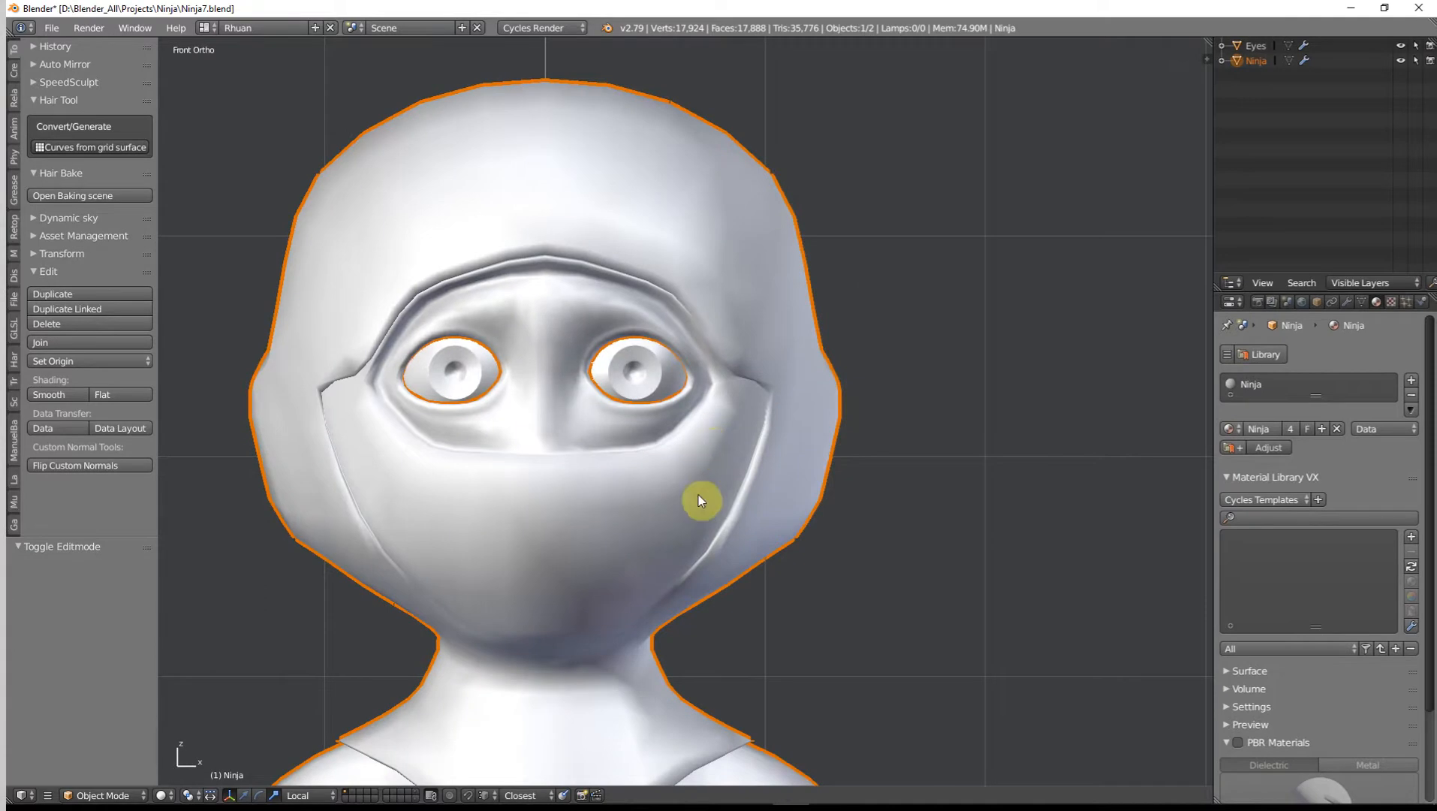
{"action": "key", "text": "ctrl+a"}
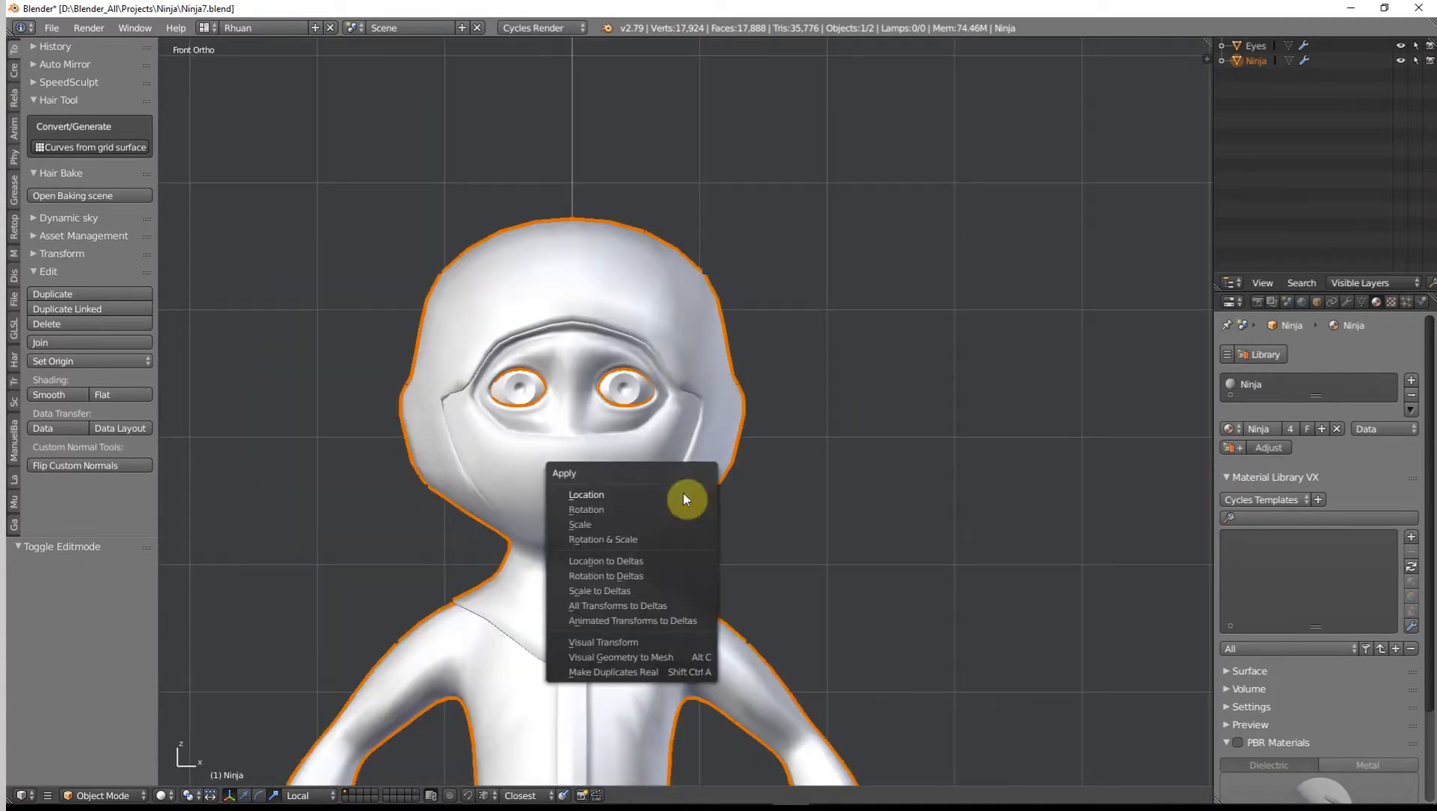
{"action": "left_click", "coordinate": [659, 540]}
{"action": "key", "text": "ctrl+a"}
{"action": "left_click", "coordinate": [594, 493]}
Step: Select the Eyes object and apply its rotation and scale, and also its location
{"action": "scroll", "coordinate": [601, 525], "scroll_direction": "down", "scroll_amount": 5}
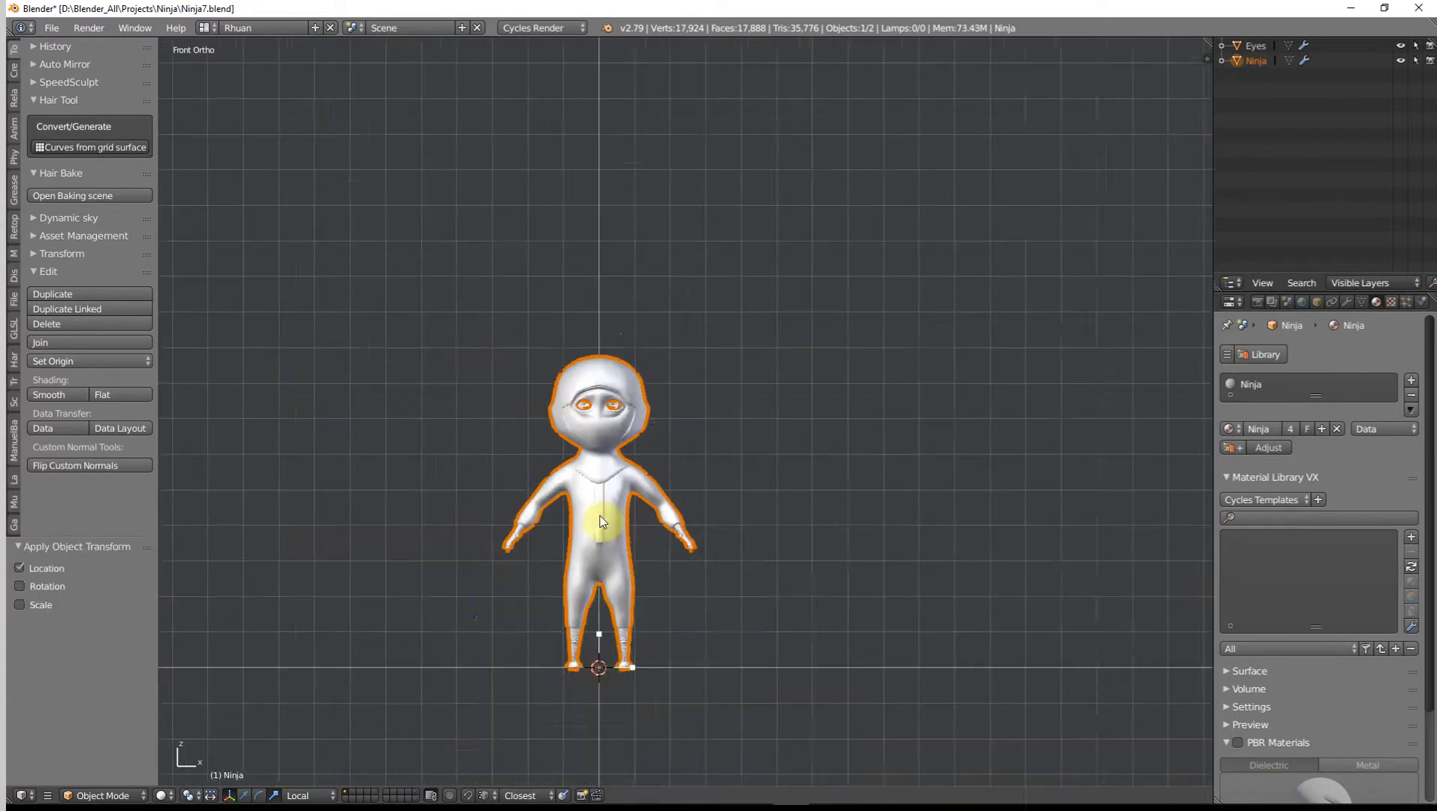
{"action": "scroll", "coordinate": [612, 562], "scroll_direction": "up", "scroll_amount": 3}
{"action": "left_click", "coordinate": [616, 407]}
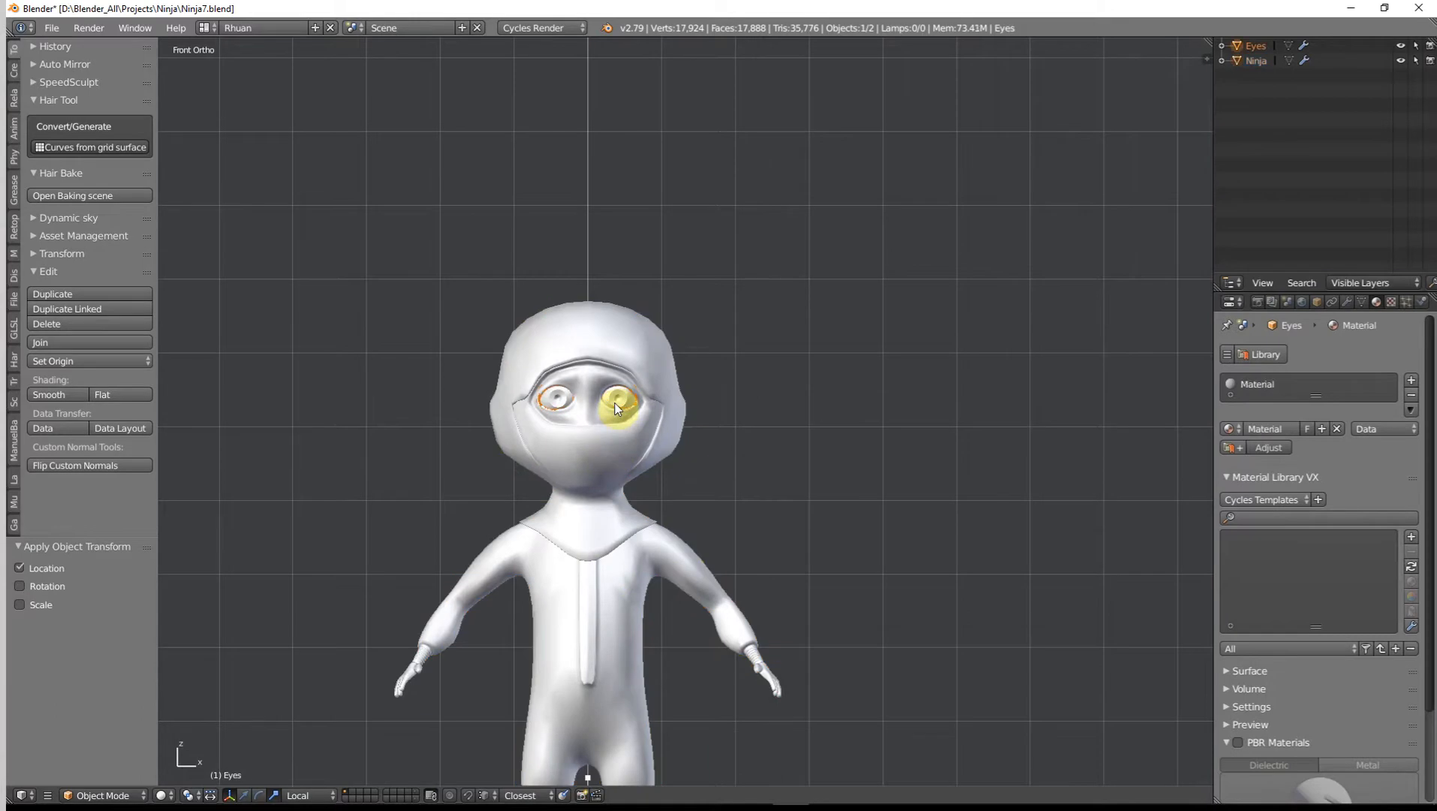
{"action": "key", "text": "ctrl+a"}
{"action": "left_click", "coordinate": [577, 449]}
{"action": "key", "text": "ctrl+a"}
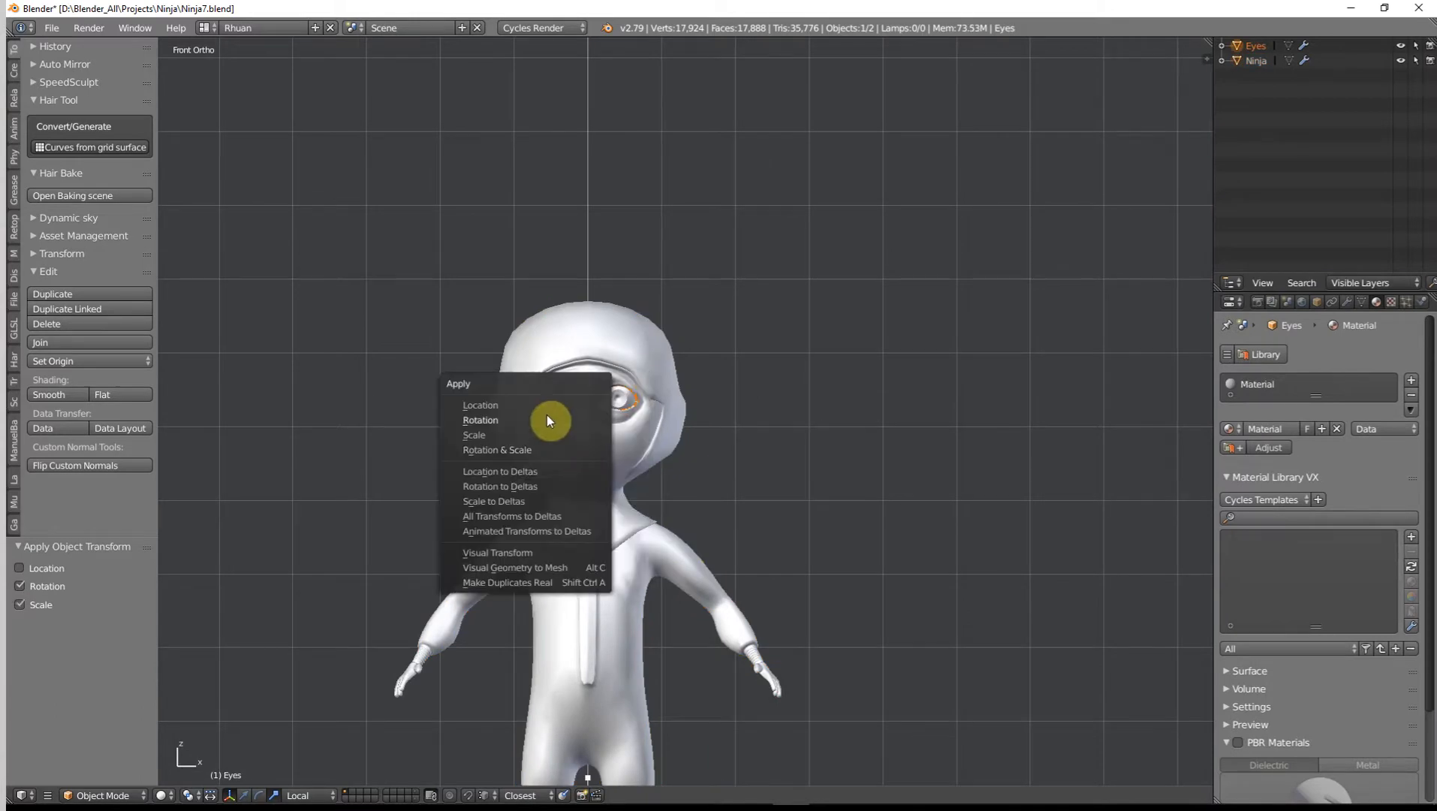
{"action": "left_click", "coordinate": [531, 398]}
Step: Add a Human (Meta-Rig) armature at the character's origin and show the scene in wireframe, framed on the rig
{"action": "scroll", "coordinate": [594, 507], "scroll_direction": "down", "scroll_amount": 3}
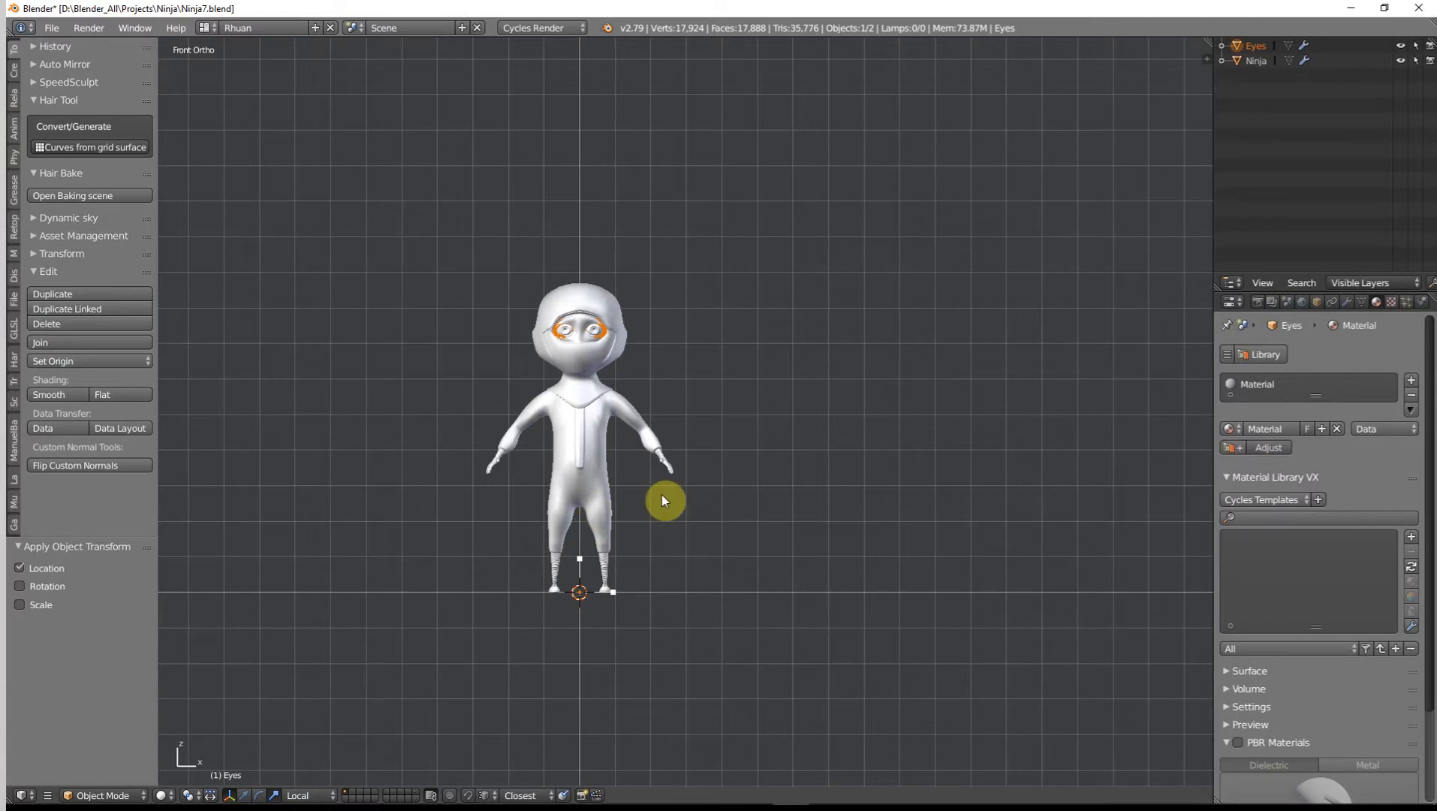
{"action": "key", "text": "shift+a"}
{"action": "mouse_move", "coordinate": [634, 563]}
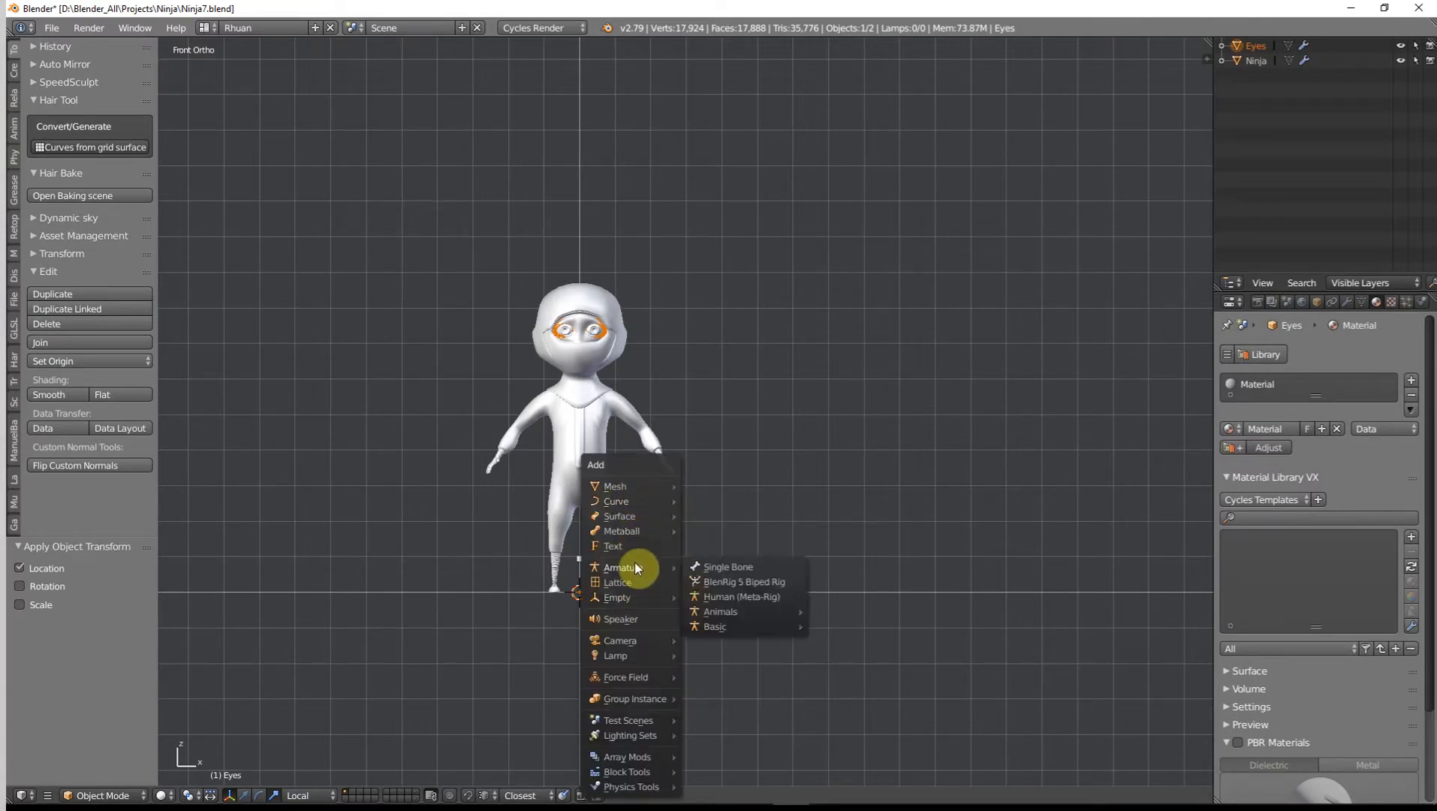
{"action": "left_click", "coordinate": [745, 599]}
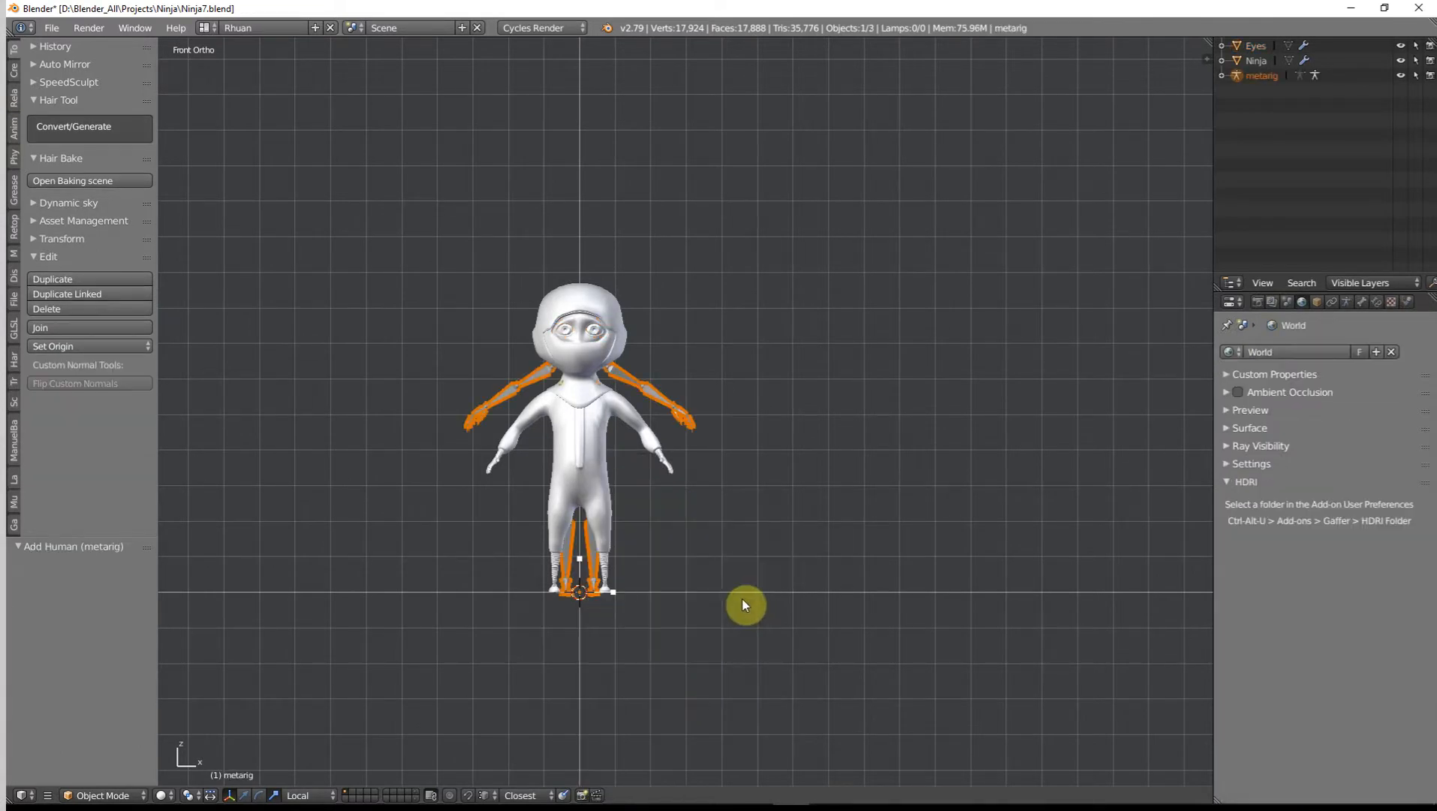
{"action": "key", "text": "z"}
{"action": "key", "text": "KP_Decimal"}
{"action": "scroll", "coordinate": [646, 534], "scroll_direction": "down", "scroll_amount": 3}
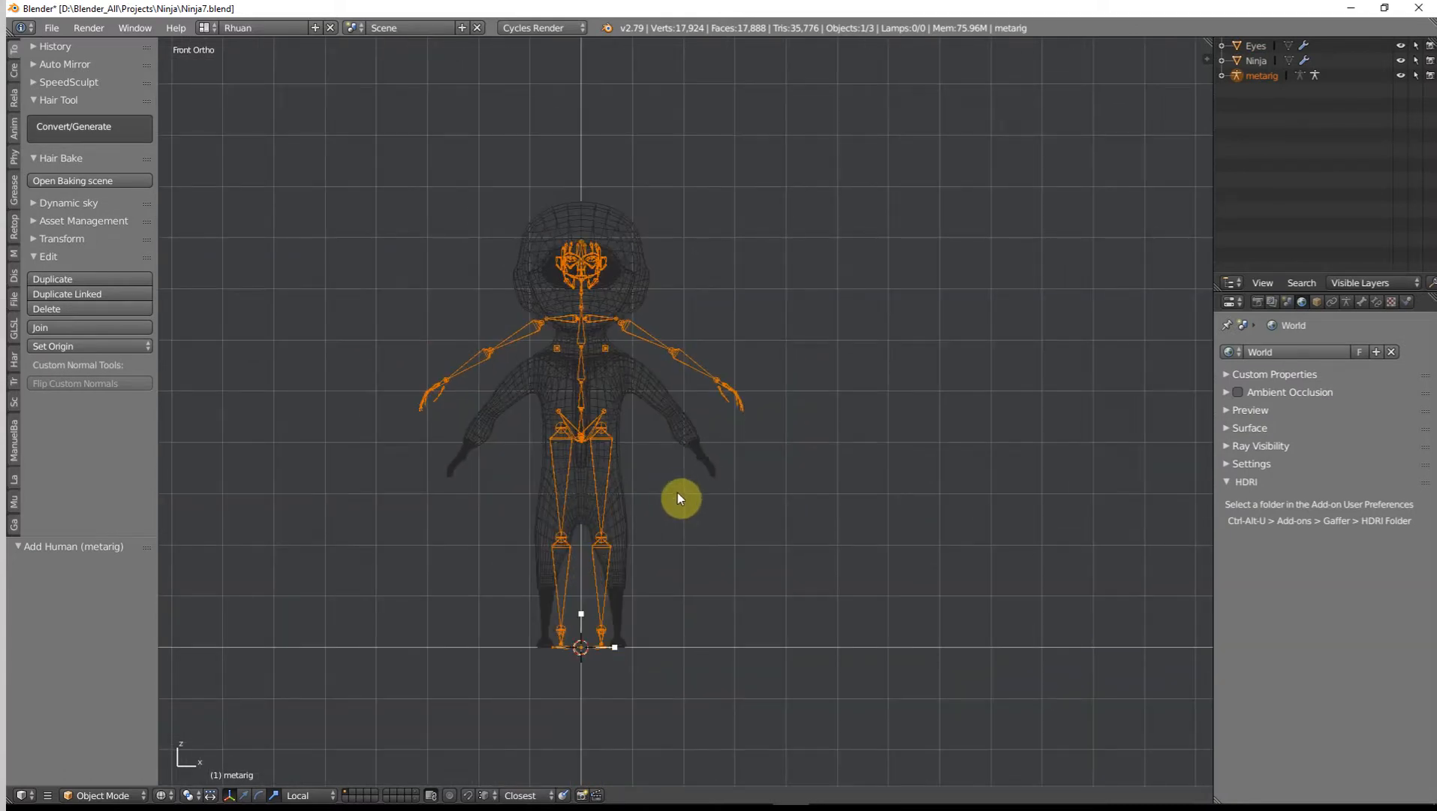
Step: Look at the metarig in pose mode and put it into edit mode in front view
{"action": "left_click", "coordinate": [105, 795]}
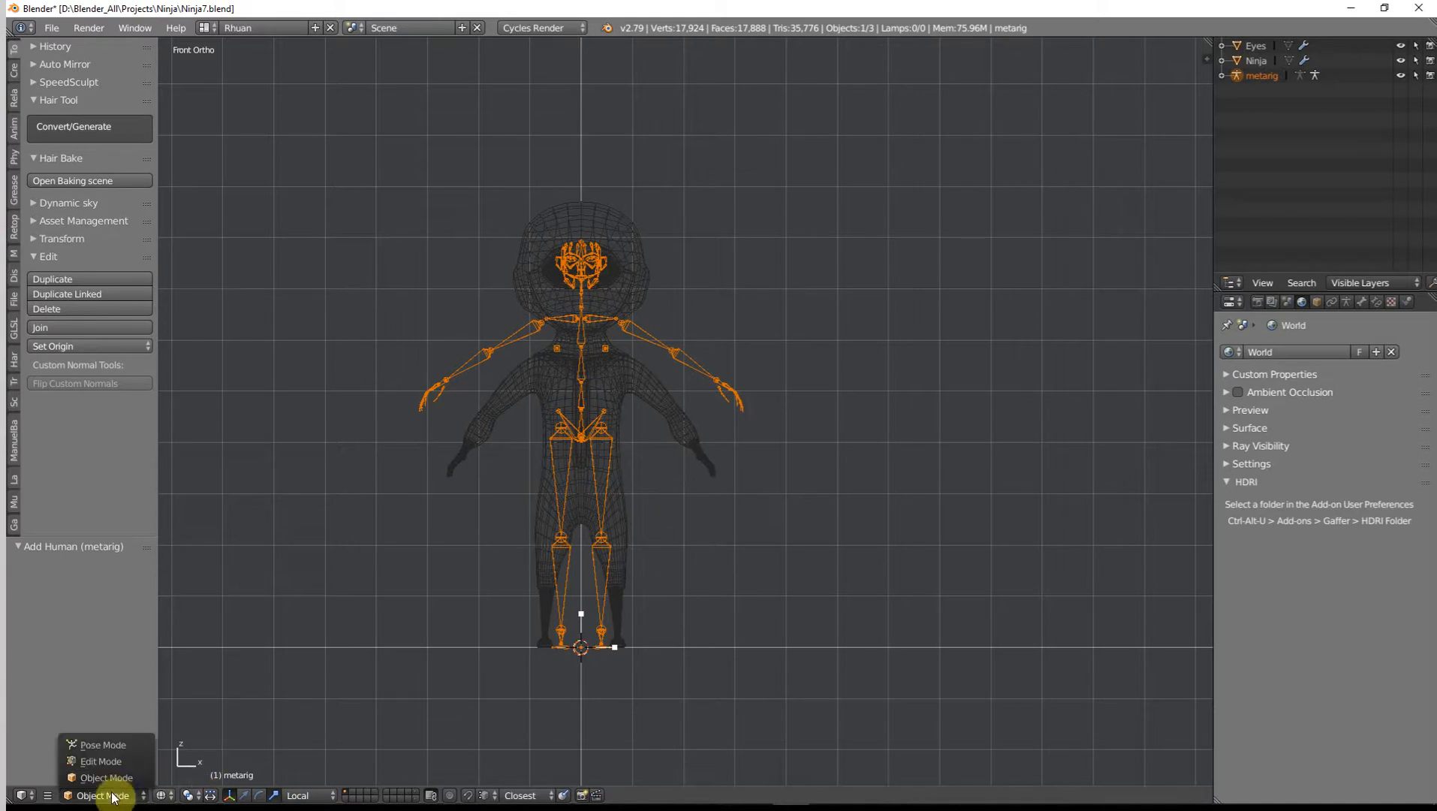
{"action": "left_click", "coordinate": [114, 746]}
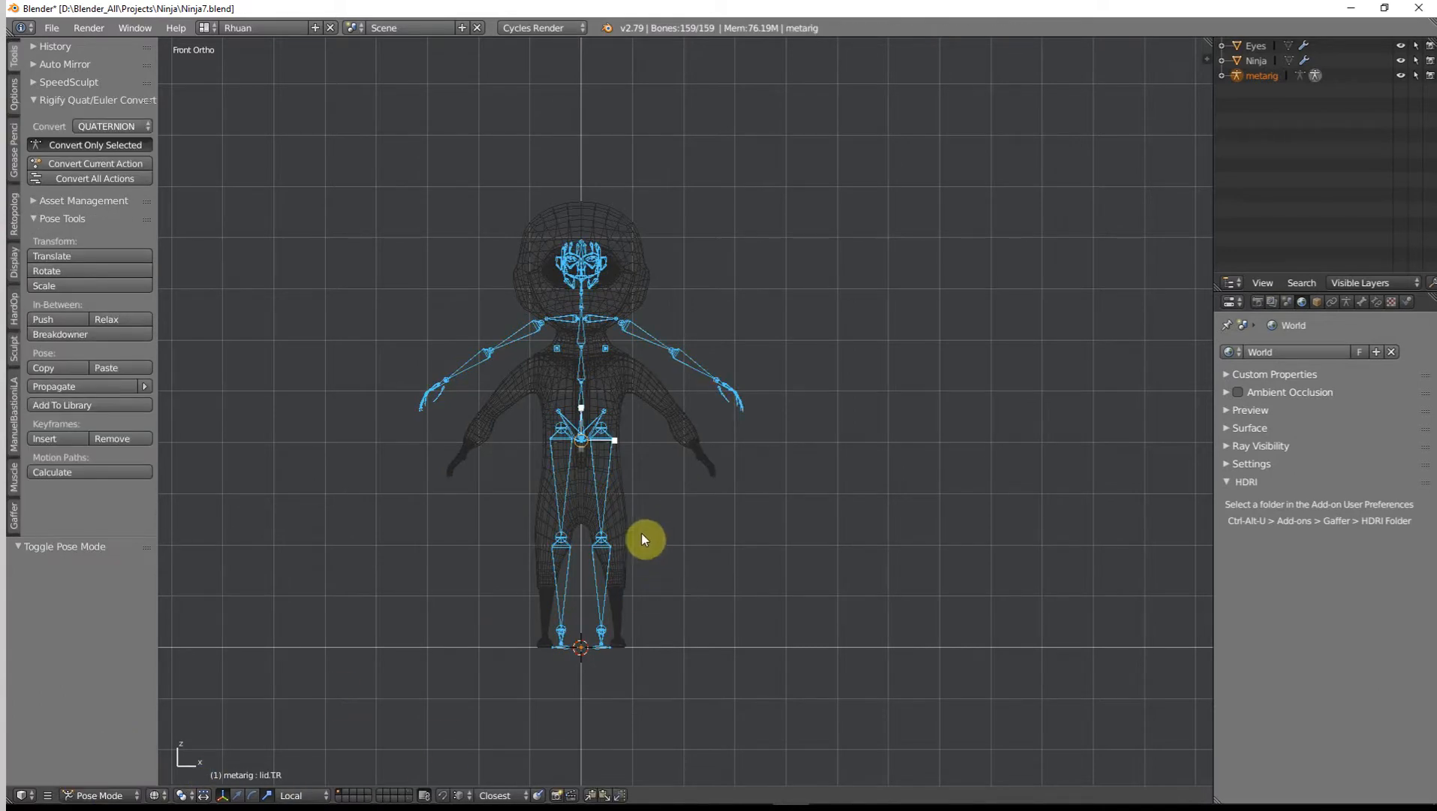
{"action": "middle_click_drag", "start_coordinate": [641, 538], "coordinate": [636, 601]}
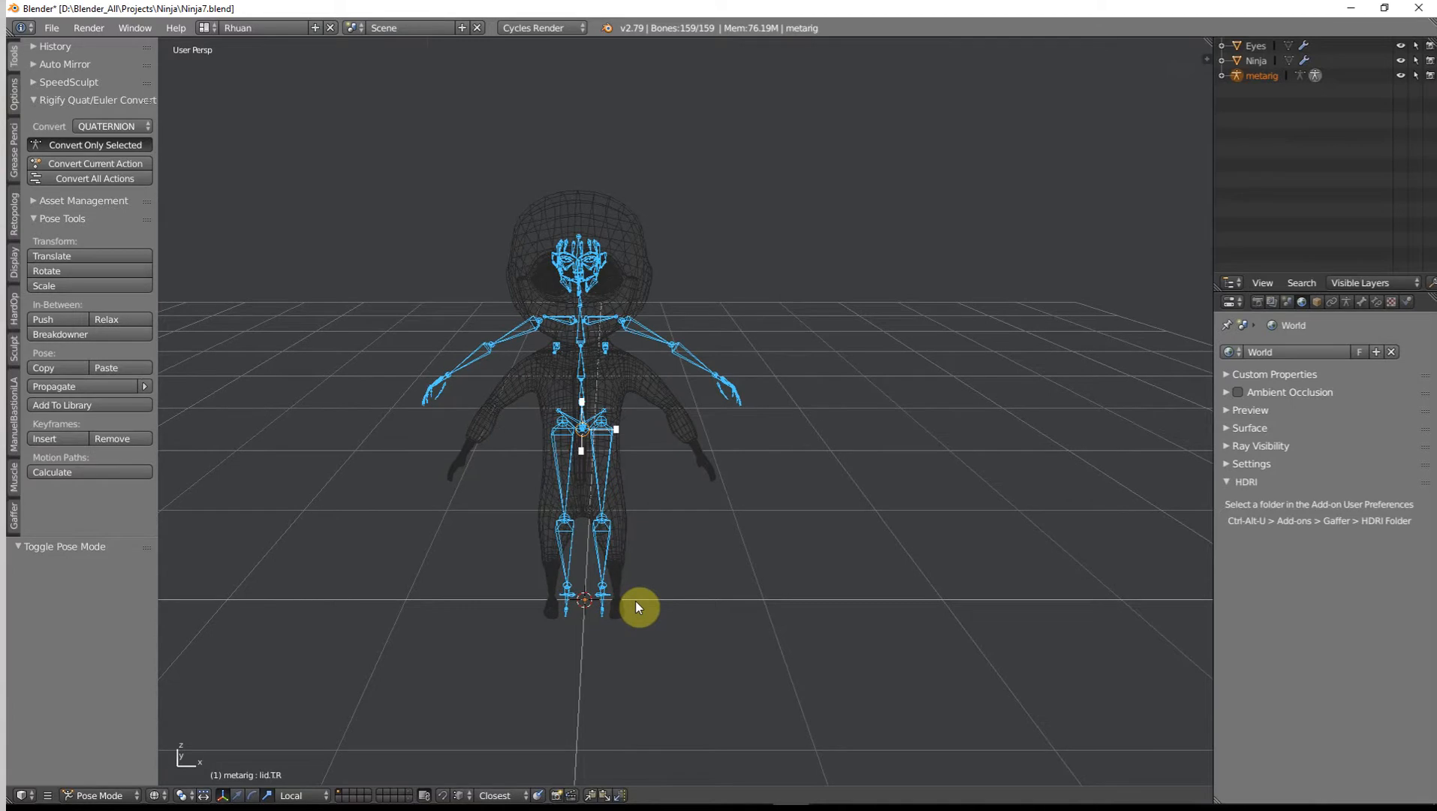
{"action": "key", "text": "KP_1"}
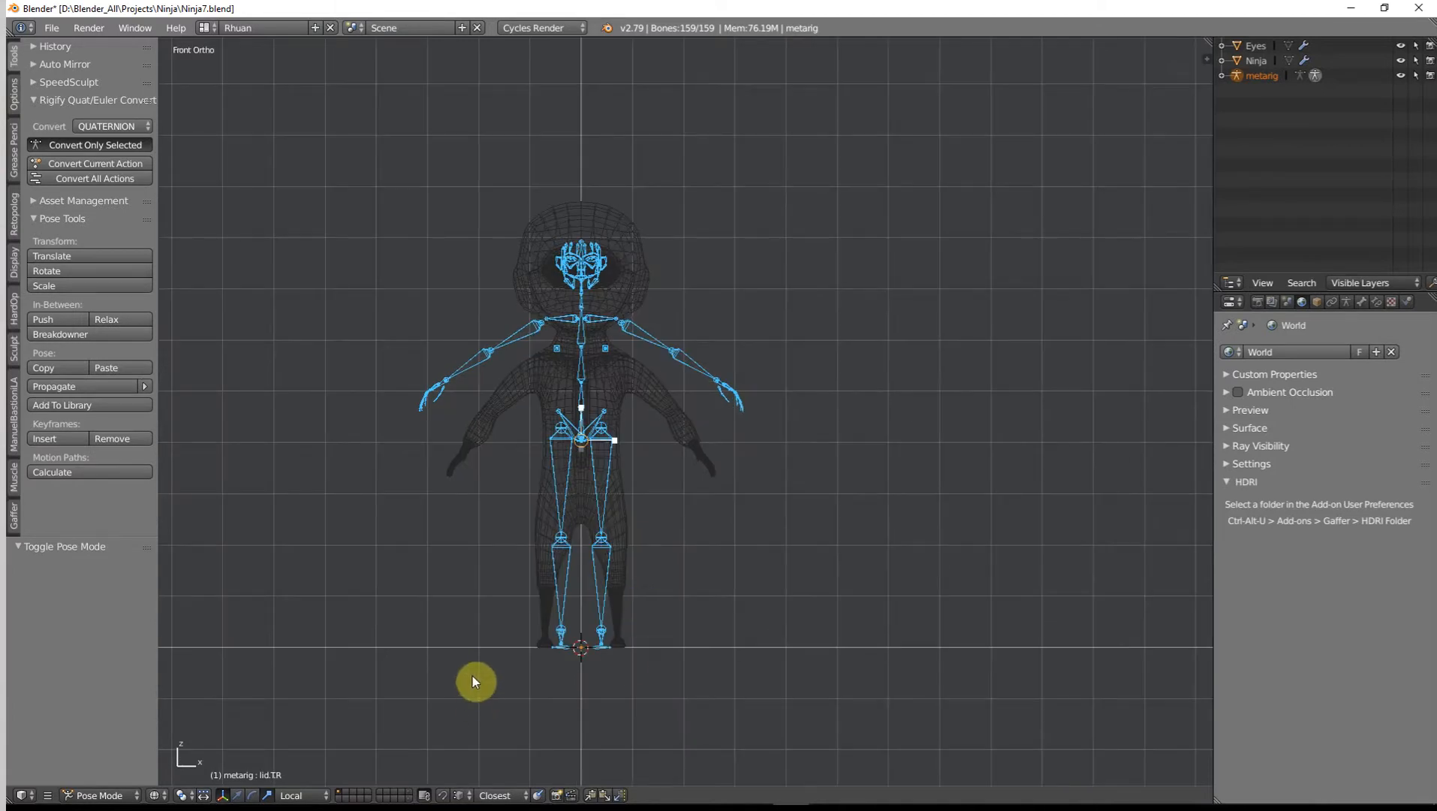
{"action": "left_click", "coordinate": [96, 795]}
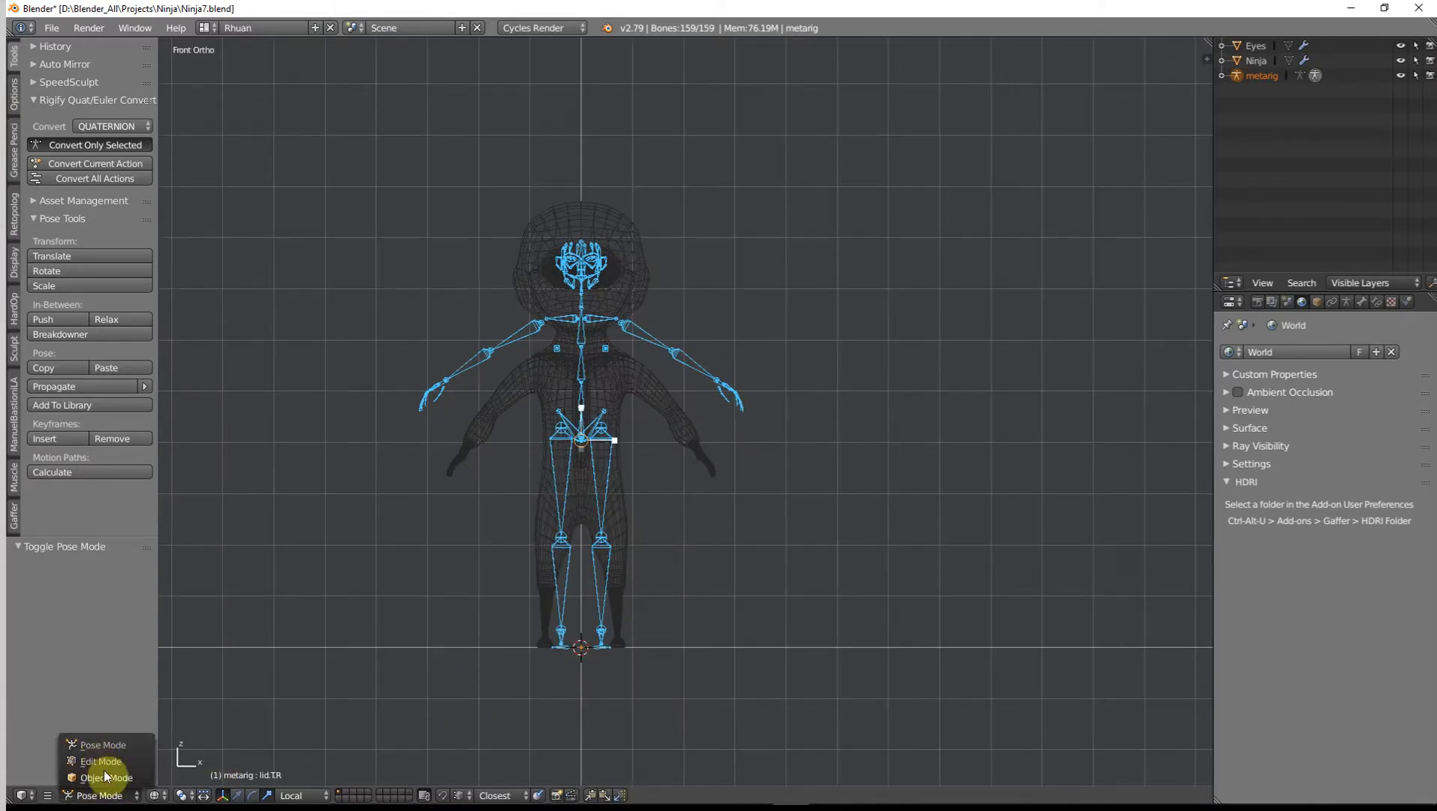
{"action": "left_click", "coordinate": [101, 762]}
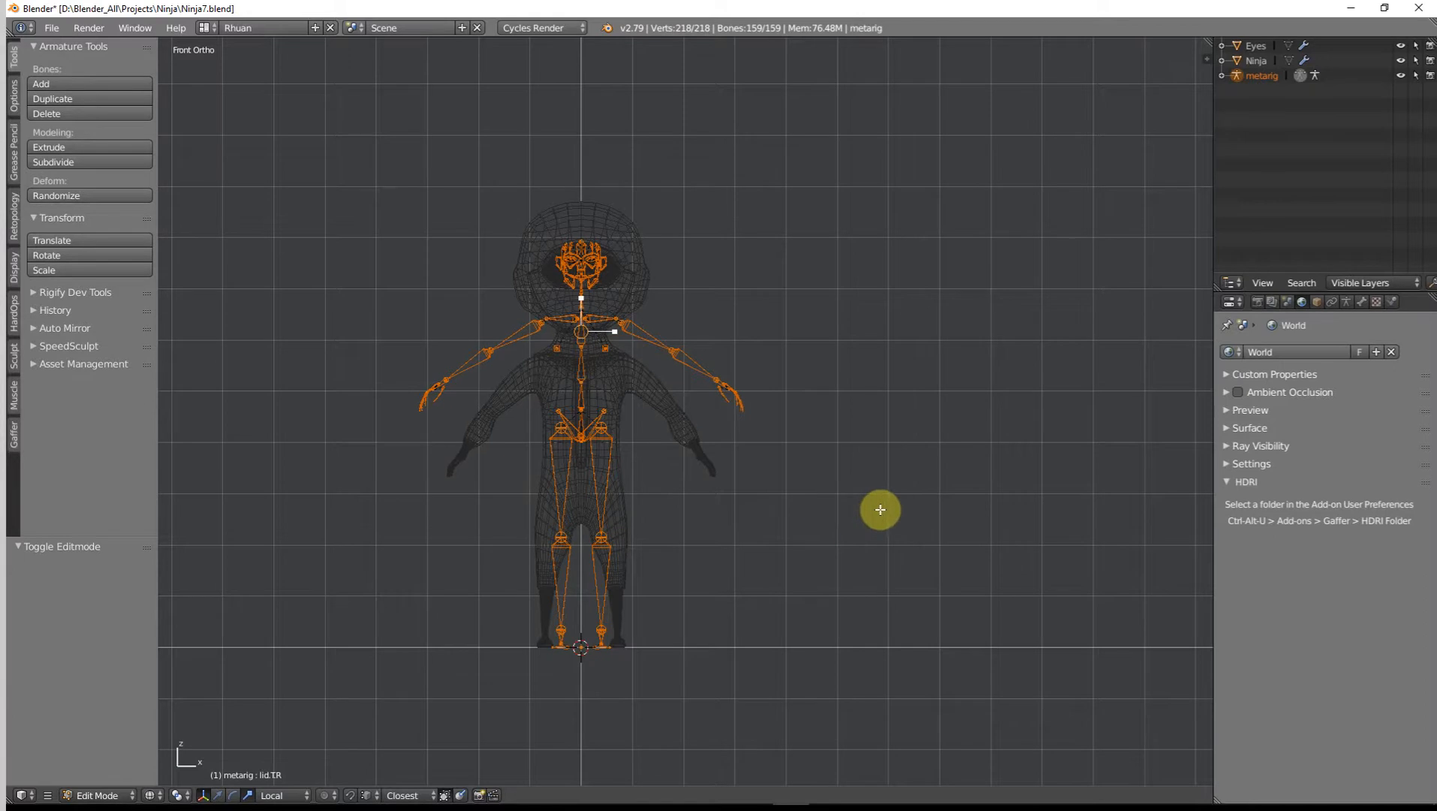
{"action": "key", "text": "s"}
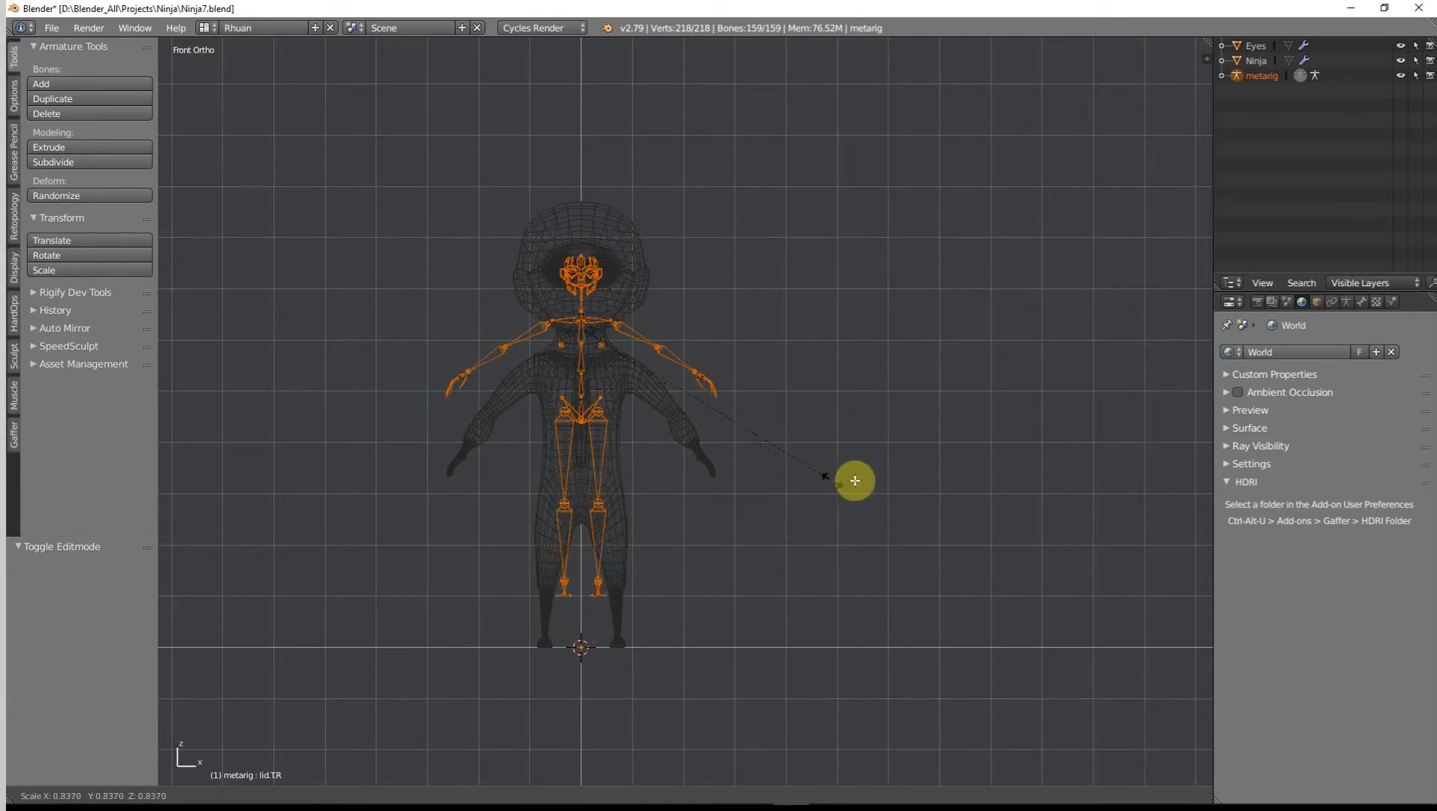
{"action": "right_click", "coordinate": [857, 483]}
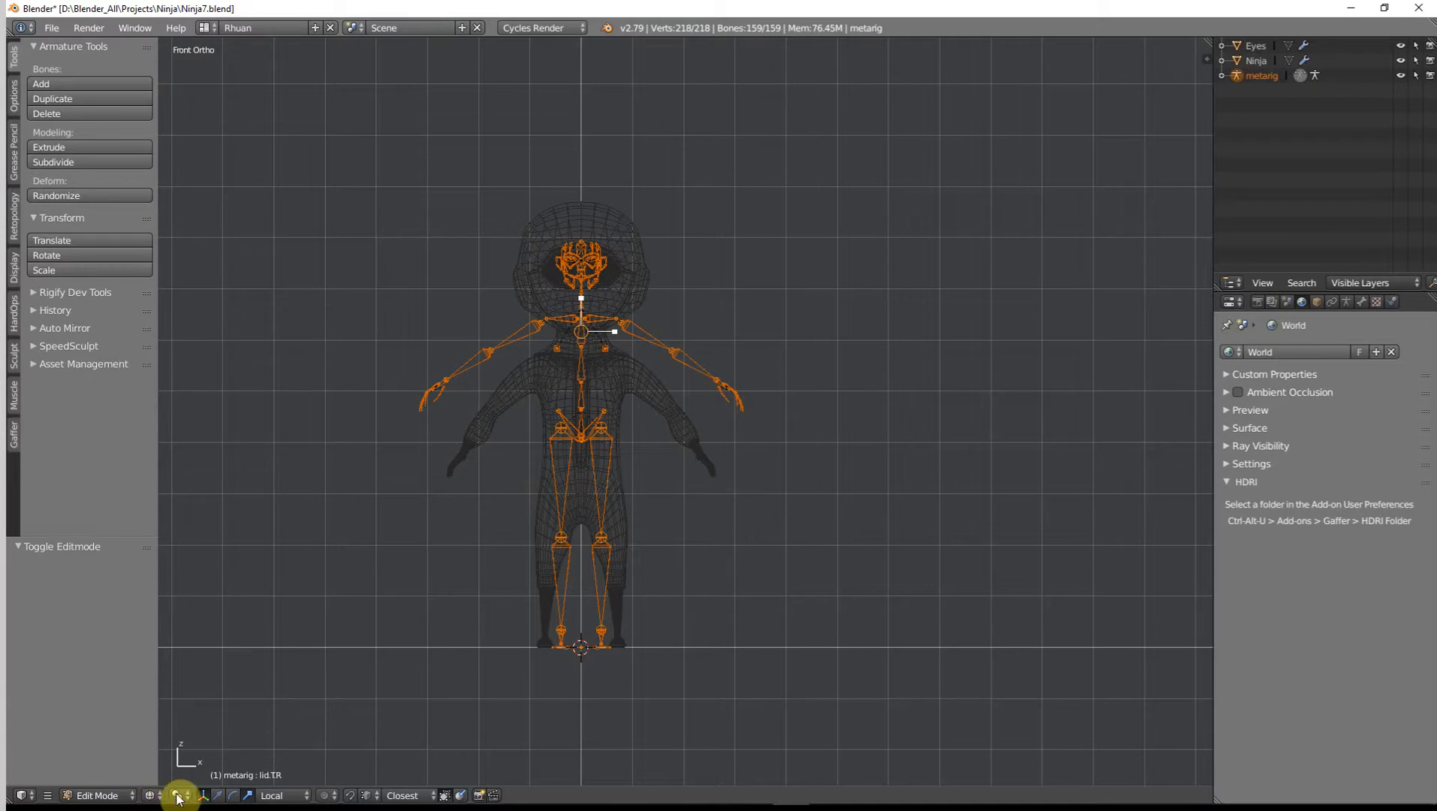
{"action": "key", "text": "a"}
{"action": "key", "text": "a"}
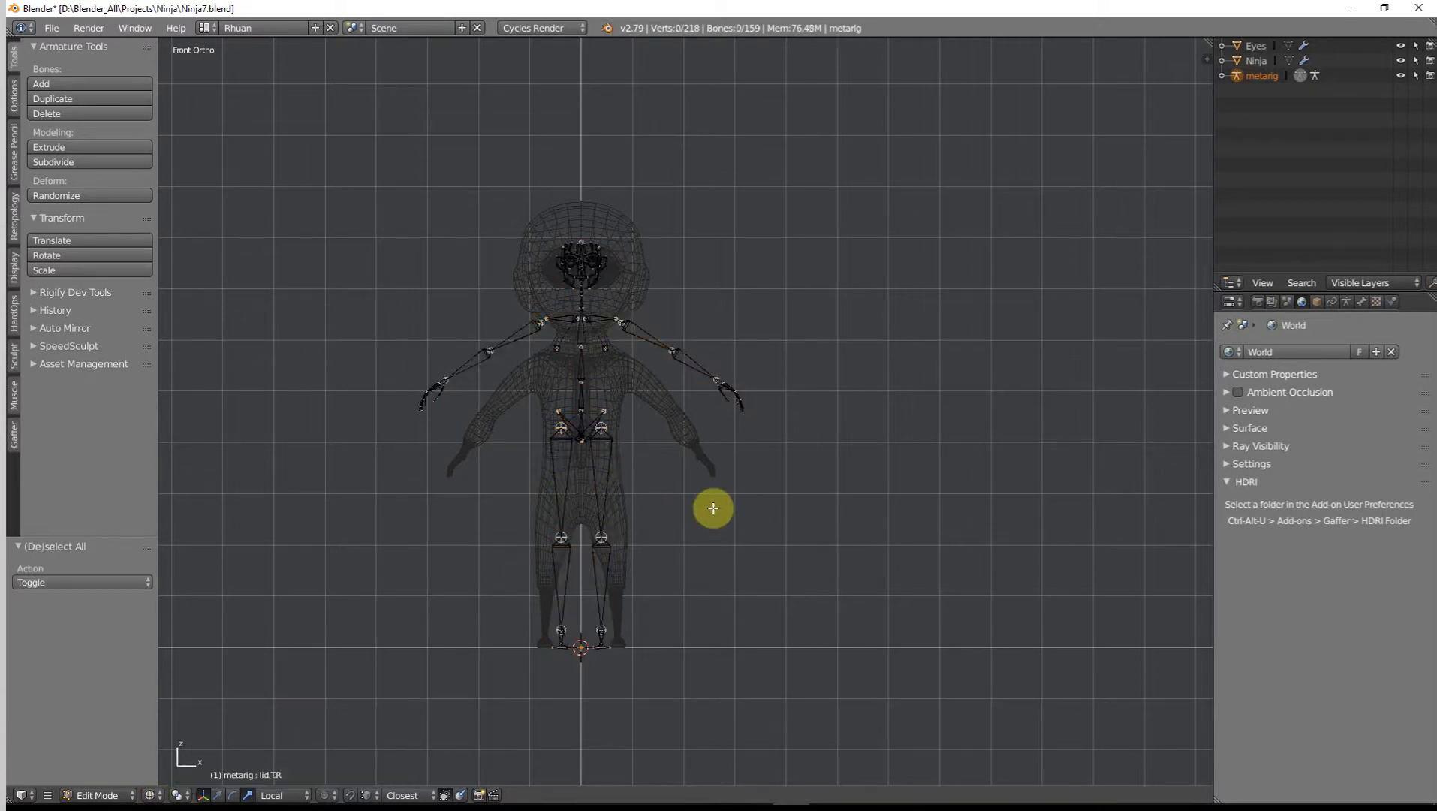
Step: Set the pivot point to 3D Cursor, scale all metarig bones to 0.85, and clear the bone selection
{"action": "left_click", "coordinate": [154, 793]}
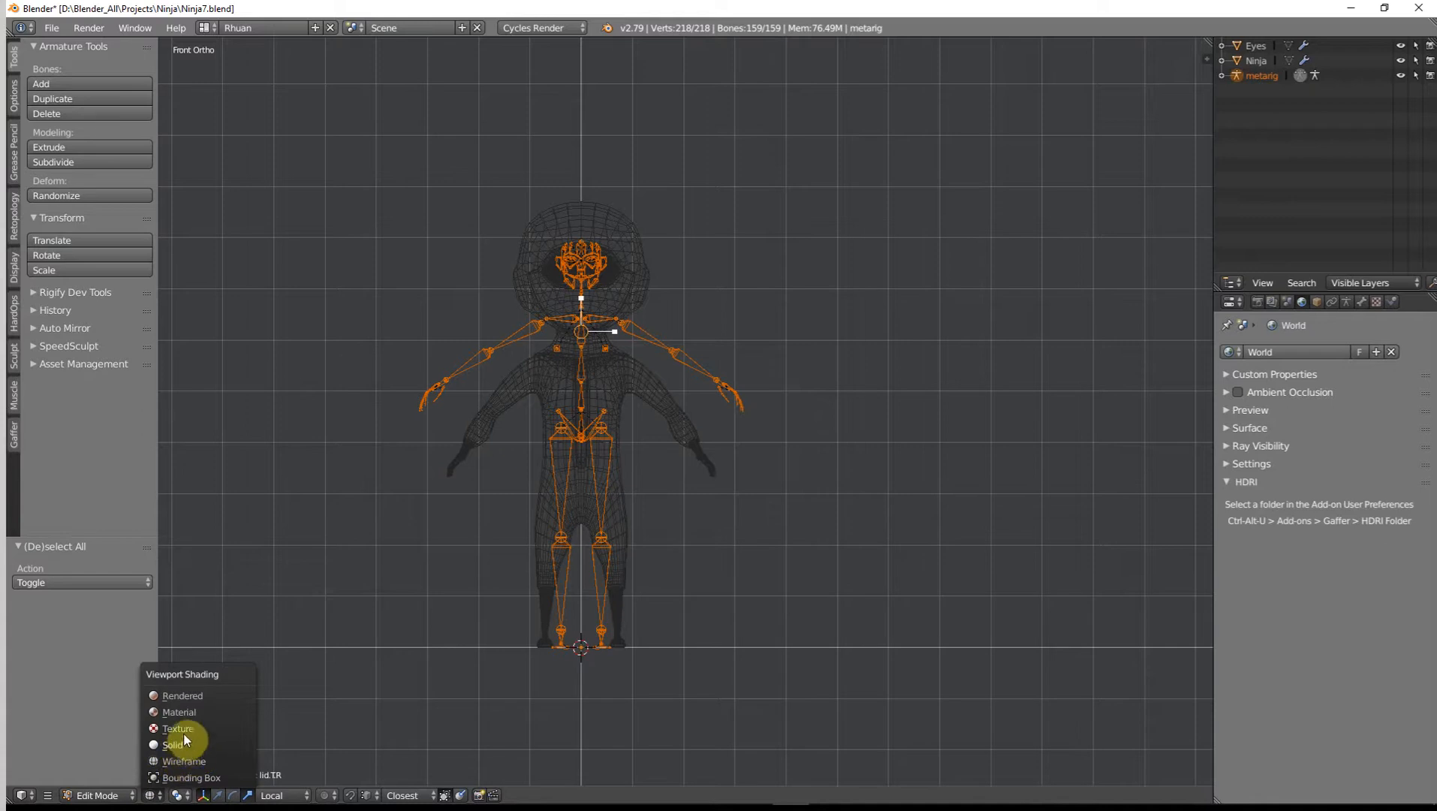
{"action": "left_click", "coordinate": [178, 796]}
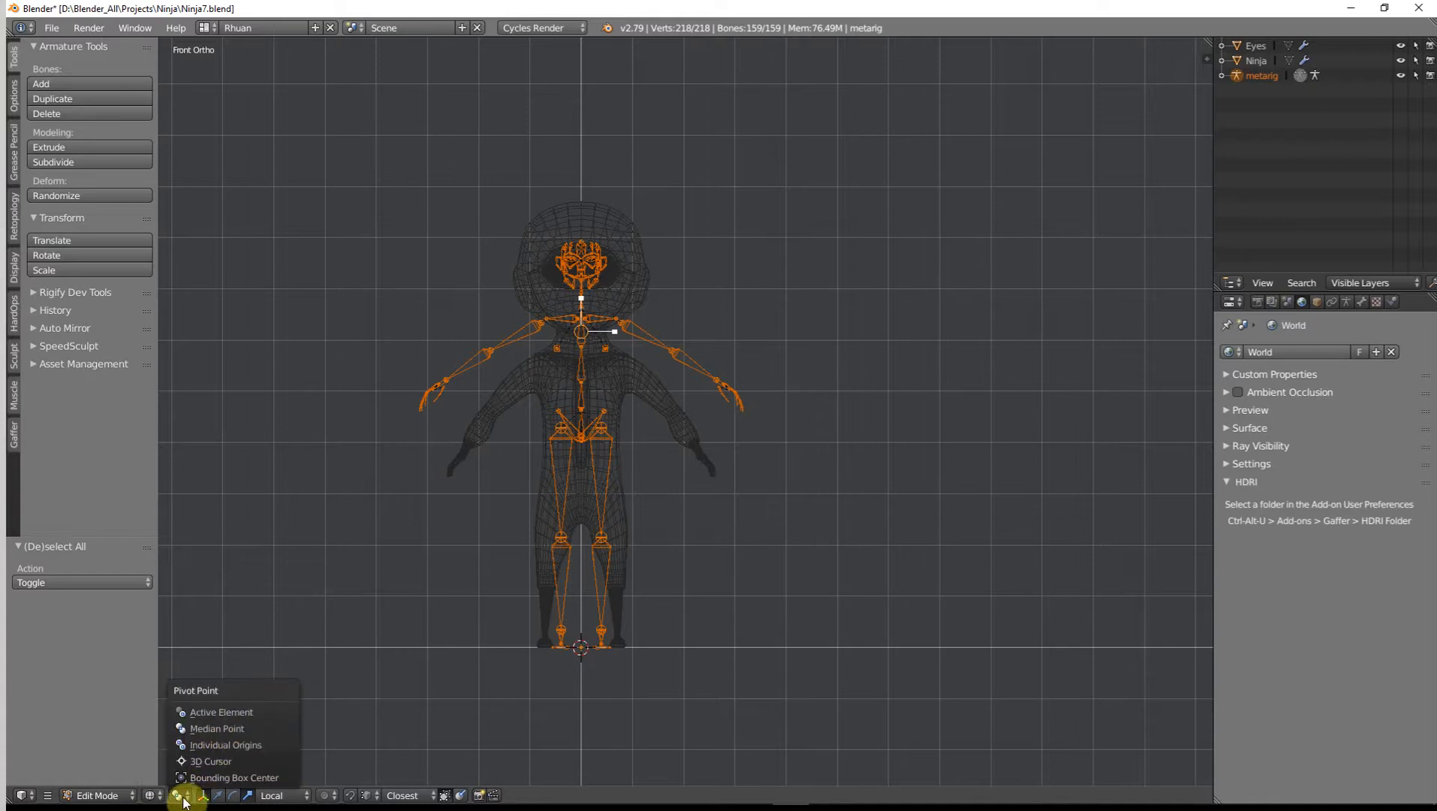
{"action": "left_click", "coordinate": [209, 761]}
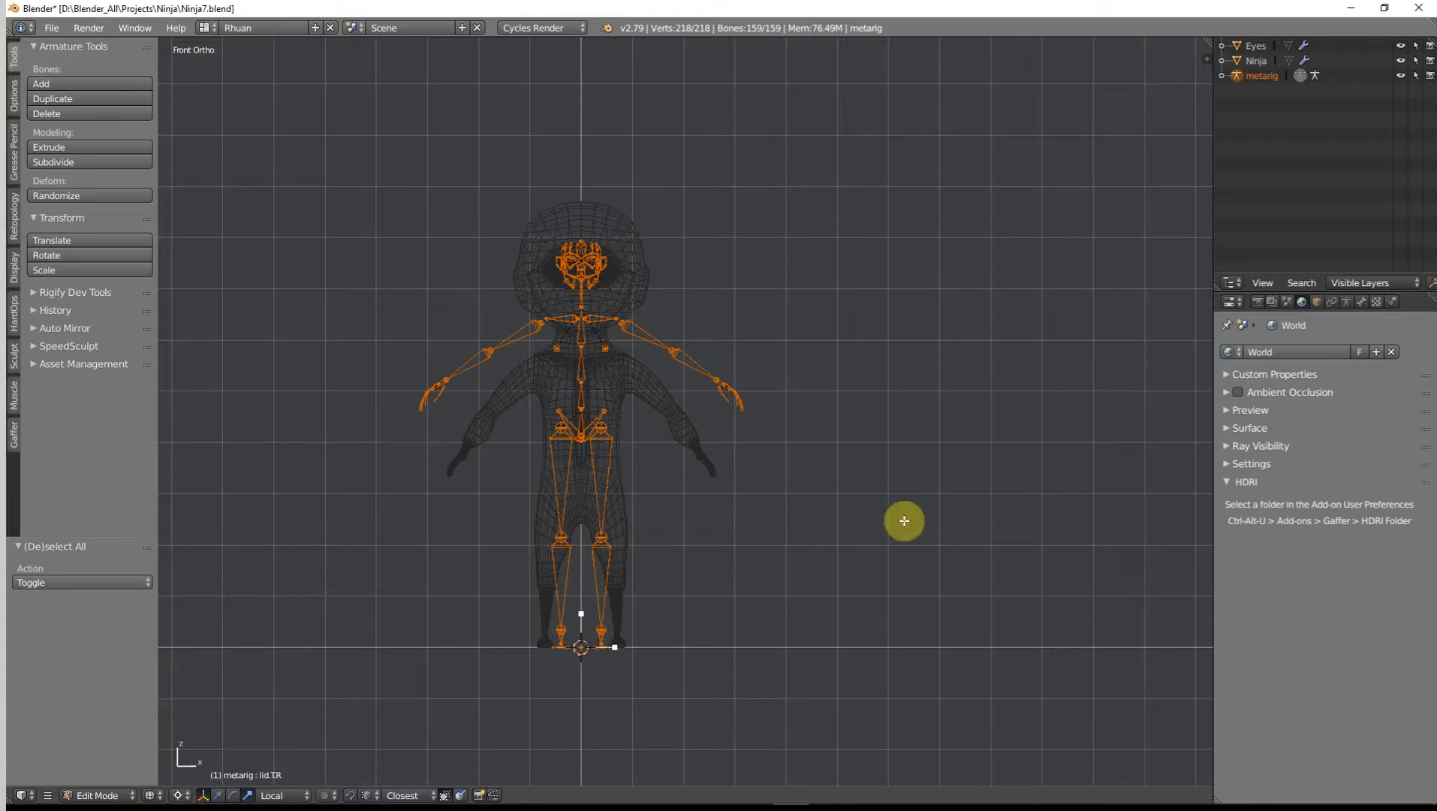
{"action": "key", "text": "s"}
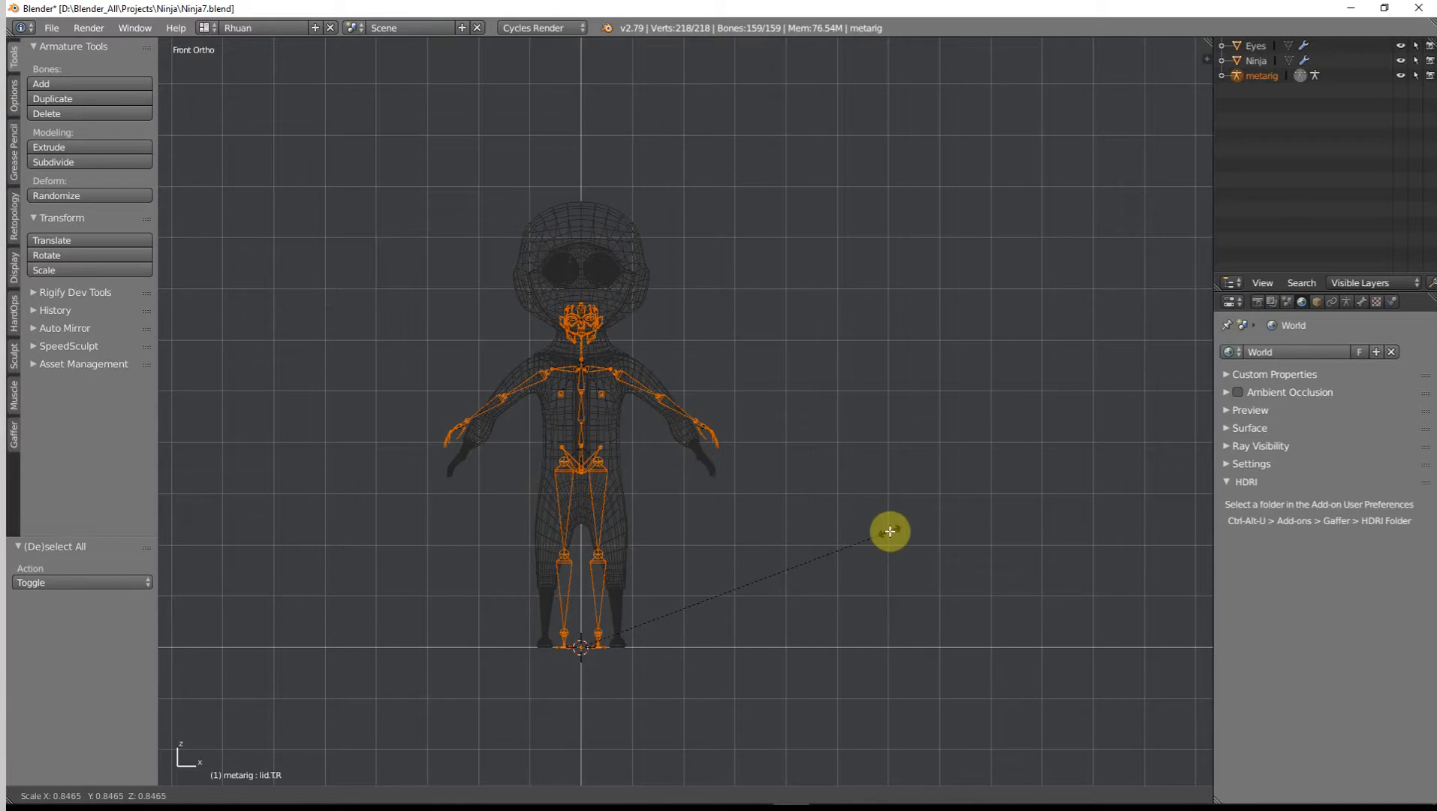
{"action": "left_click", "coordinate": [905, 531]}
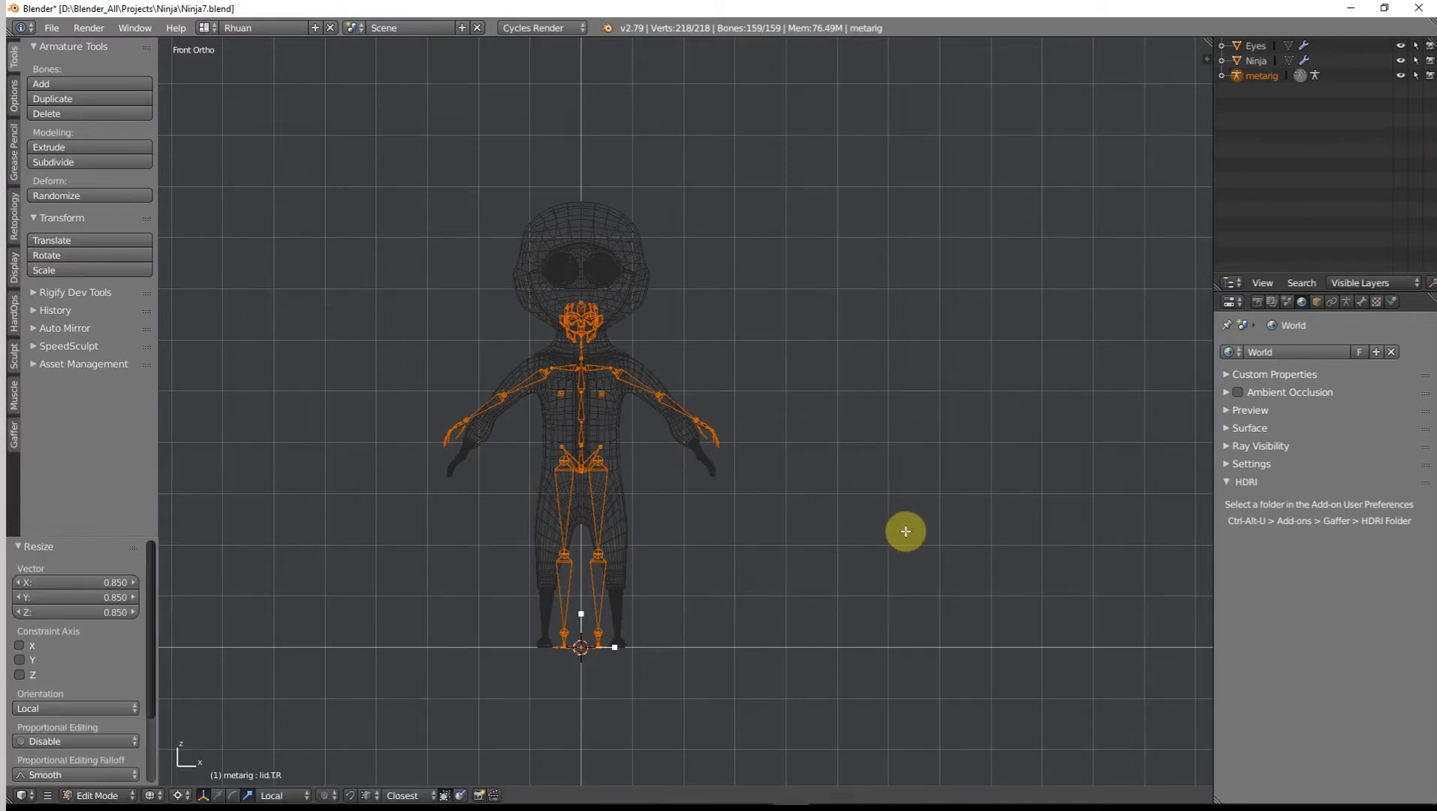
{"action": "scroll", "coordinate": [754, 484], "scroll_direction": "up", "scroll_amount": 3}
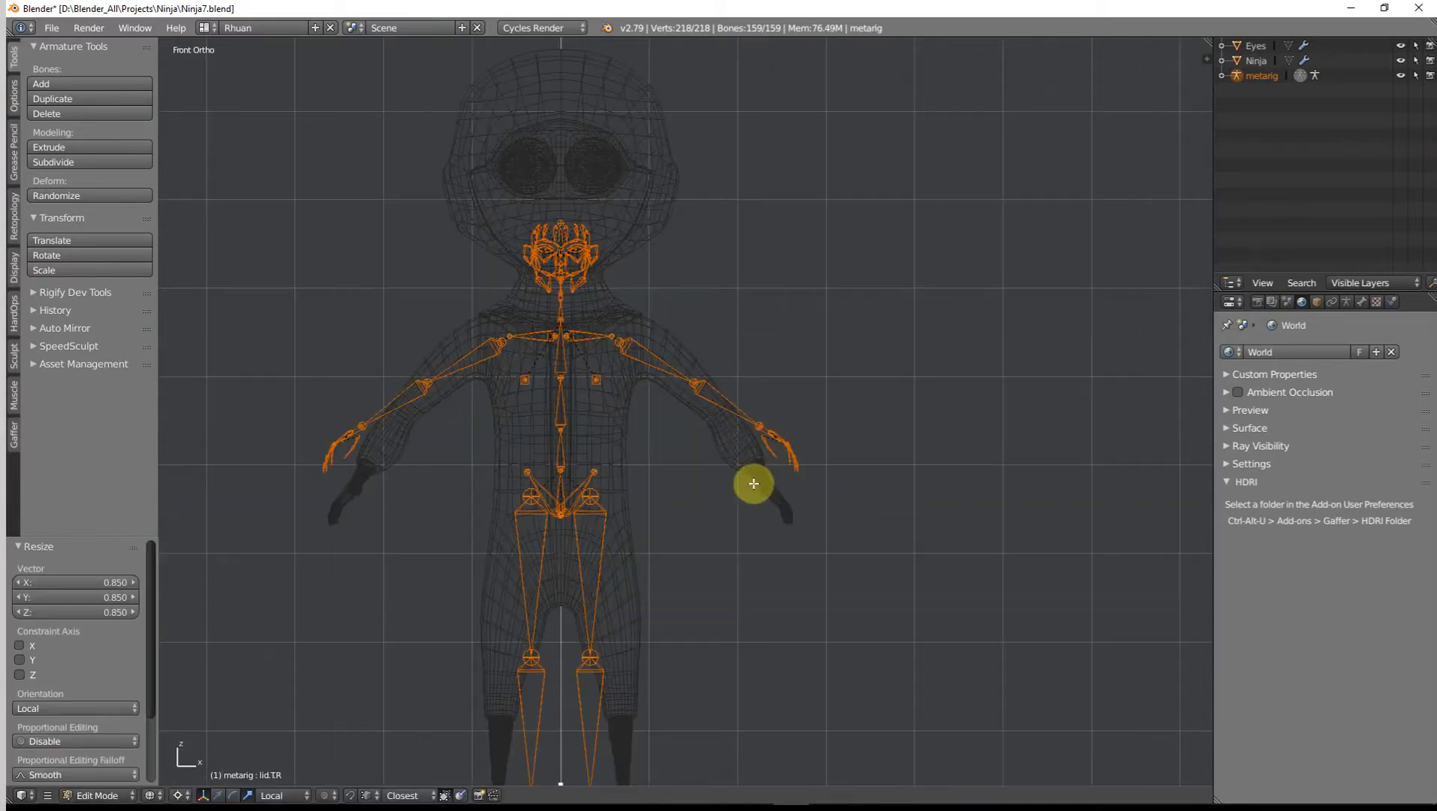
{"action": "key", "text": "a"}
{"action": "scroll", "coordinate": [647, 423], "scroll_direction": "up", "scroll_amount": 2}
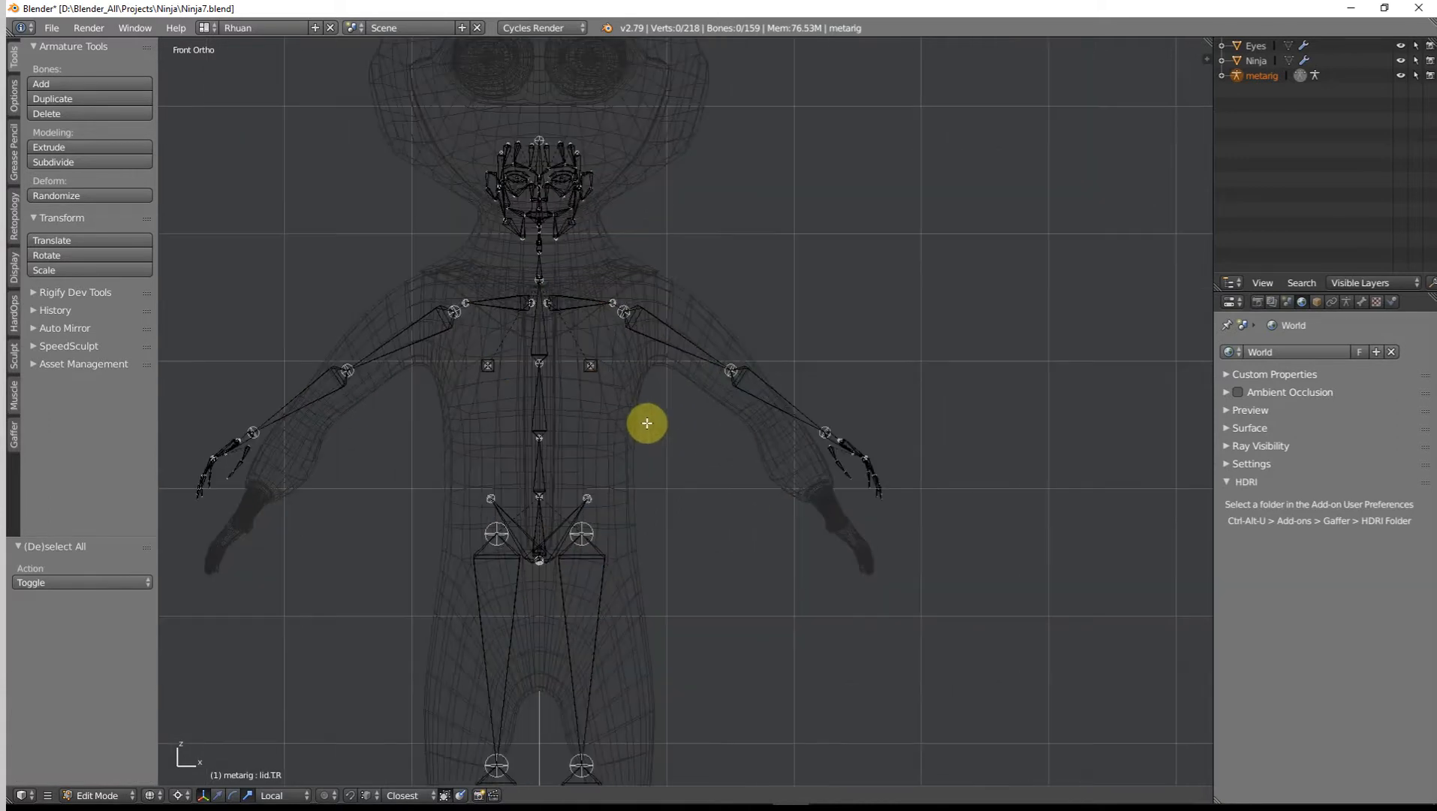
{"action": "middle_click_drag", "start_coordinate": [678, 727], "coordinate": [721, 481], "text": "shift"}
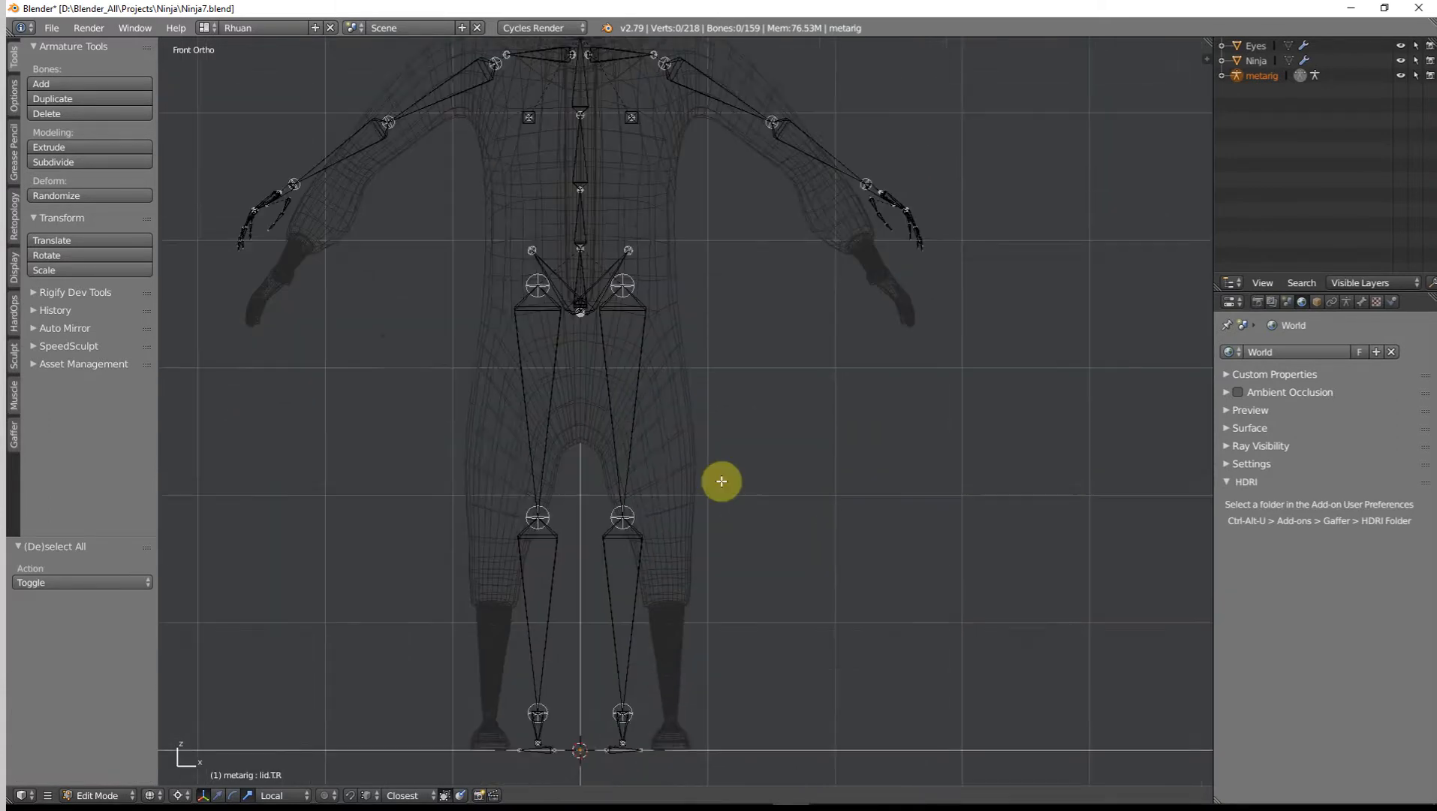
{"action": "scroll", "coordinate": [722, 481], "scroll_direction": "down", "scroll_amount": 2}
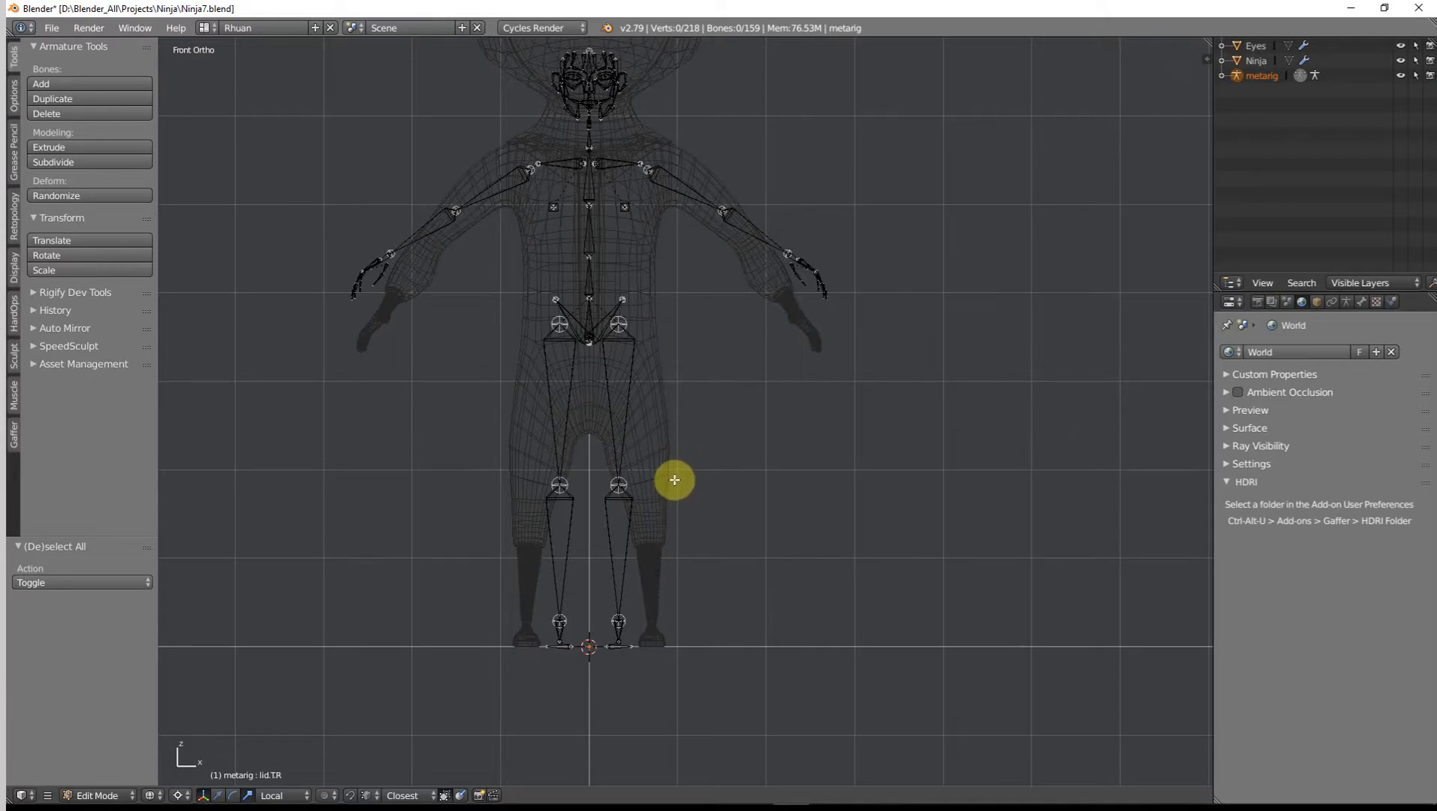
{"action": "mouse_move", "coordinate": [676, 477]}
{"action": "left_mouse_down", "text": "ctrl"}
{"action": "mouse_move", "coordinate": [456, 642]}
{"action": "mouse_move", "coordinate": [774, 693]}
{"action": "left_mouse_up", "text": "ctrl"}
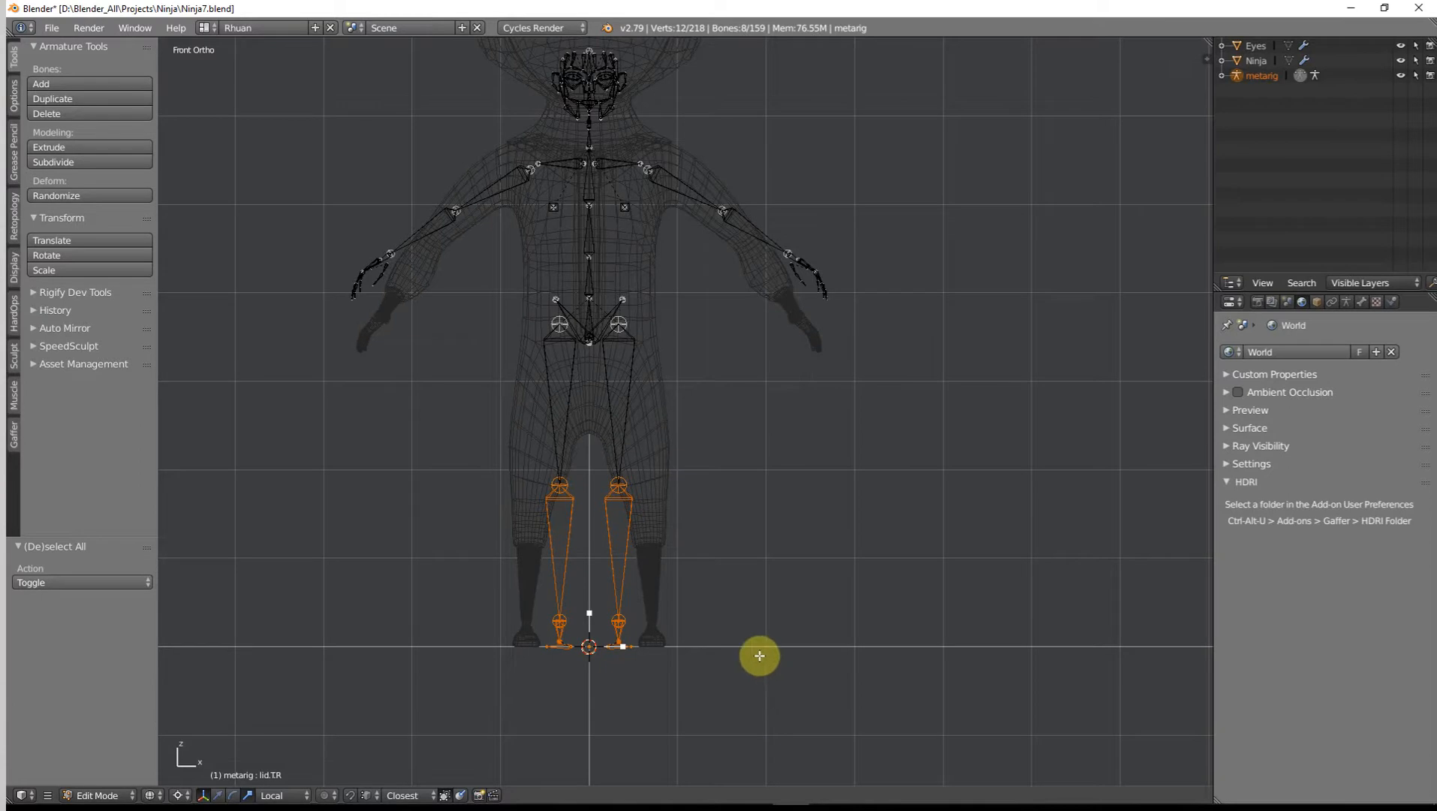
{"action": "key", "text": "s"}
{"action": "key", "text": "x"}
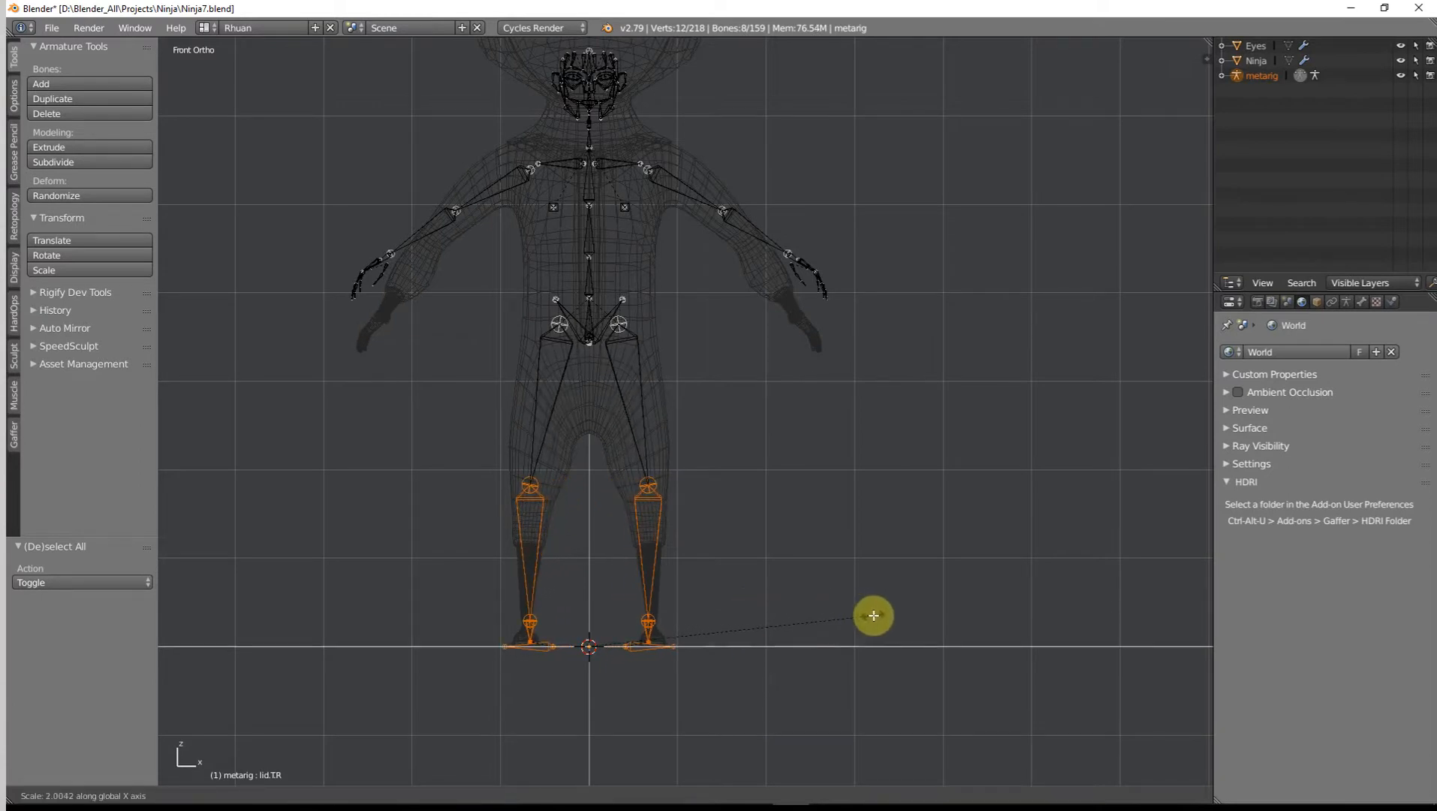
{"action": "right_click", "coordinate": [874, 616]}
{"action": "key", "text": "g"}
{"action": "key", "text": "x"}
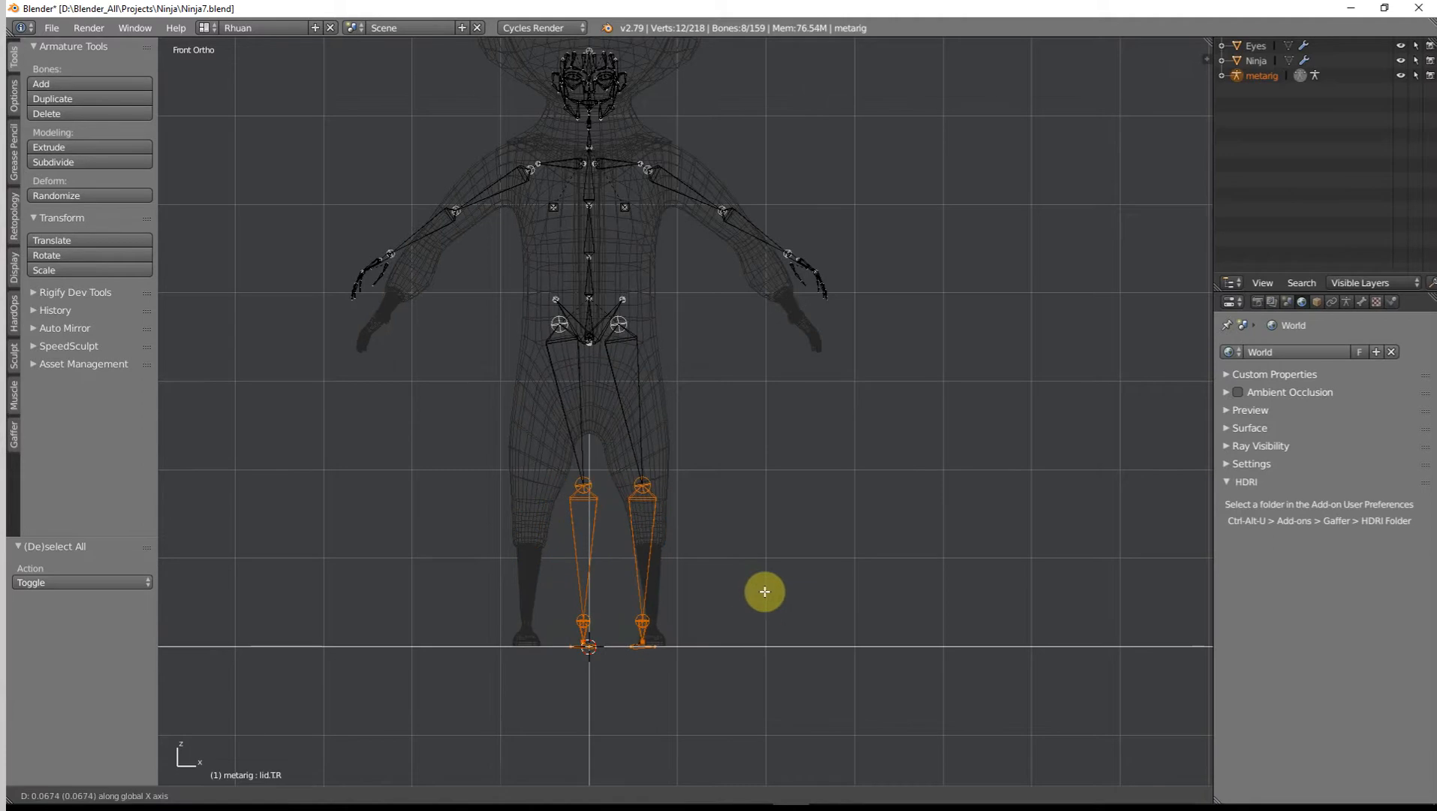
{"action": "right_click", "coordinate": [757, 590]}
Step: Select the metarig's left shin and foot bones and enable X-Axis Mirror for the armature
{"action": "right_click", "coordinate": [618, 531]}
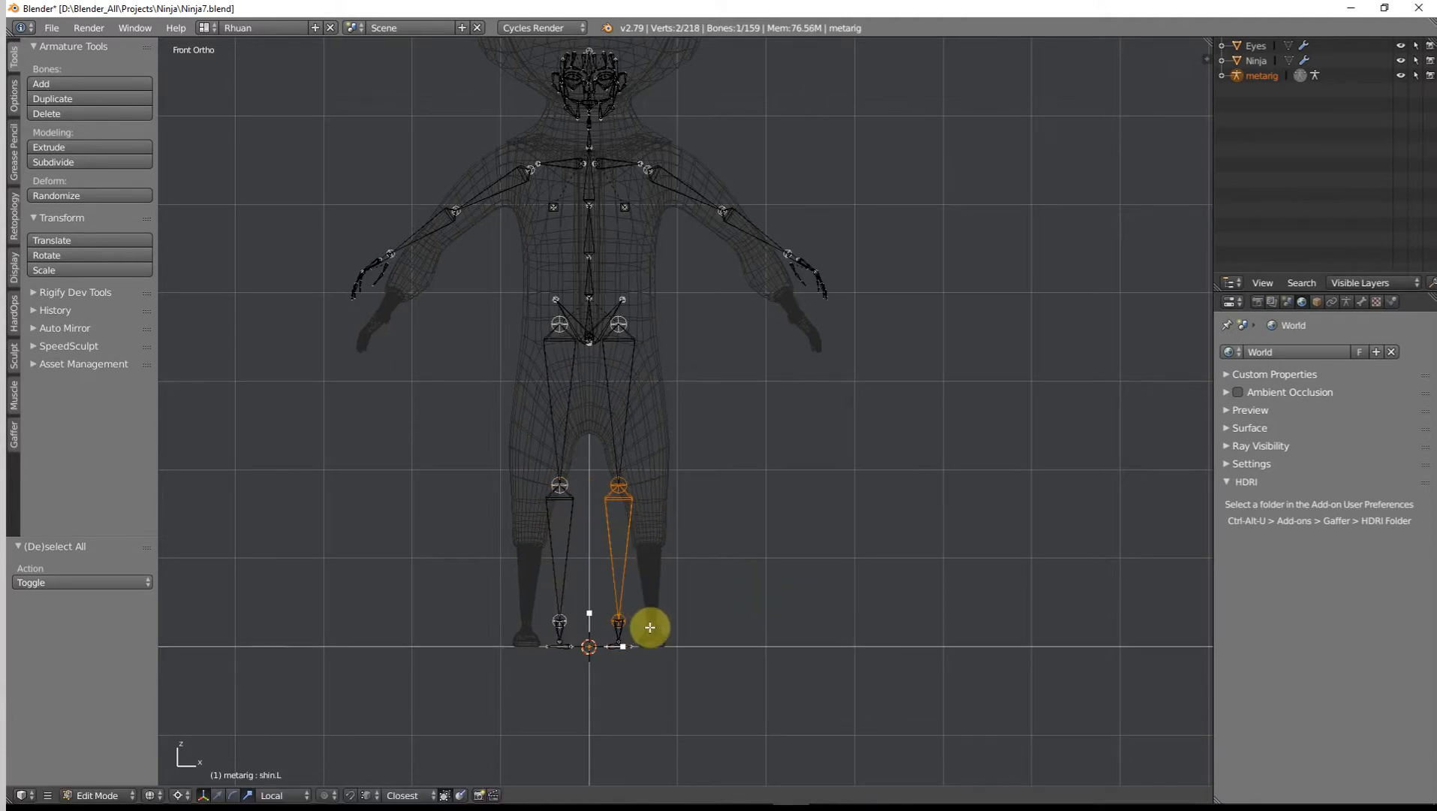
{"action": "key", "text": "c"}
{"action": "mouse_move", "coordinate": [623, 630]}
{"action": "left_mouse_down"}
{"action": "mouse_move", "coordinate": [641, 660]}
{"action": "mouse_move", "coordinate": [658, 642]}
{"action": "left_mouse_up"}
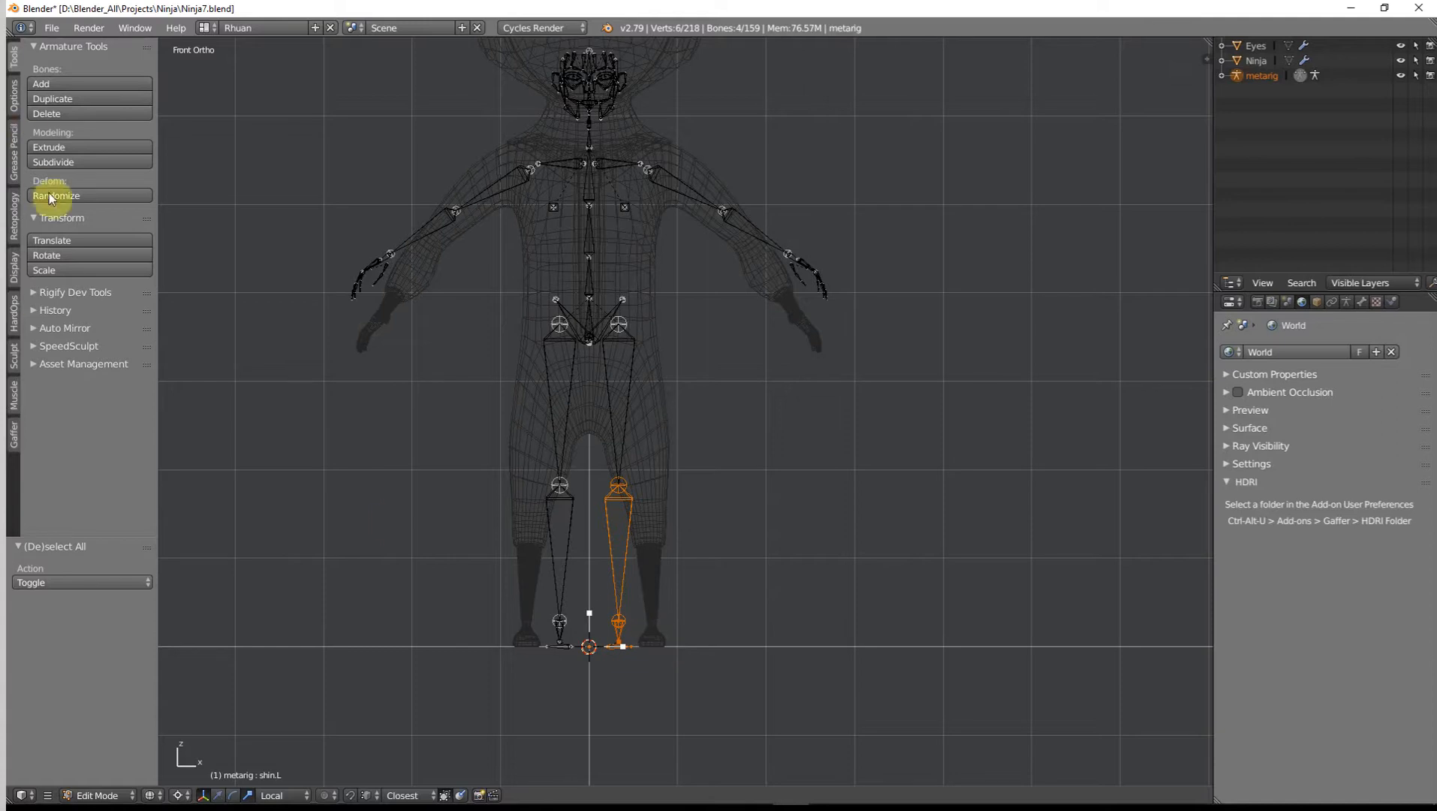
{"action": "left_click", "coordinate": [15, 95]}
{"action": "left_click", "coordinate": [35, 69]}
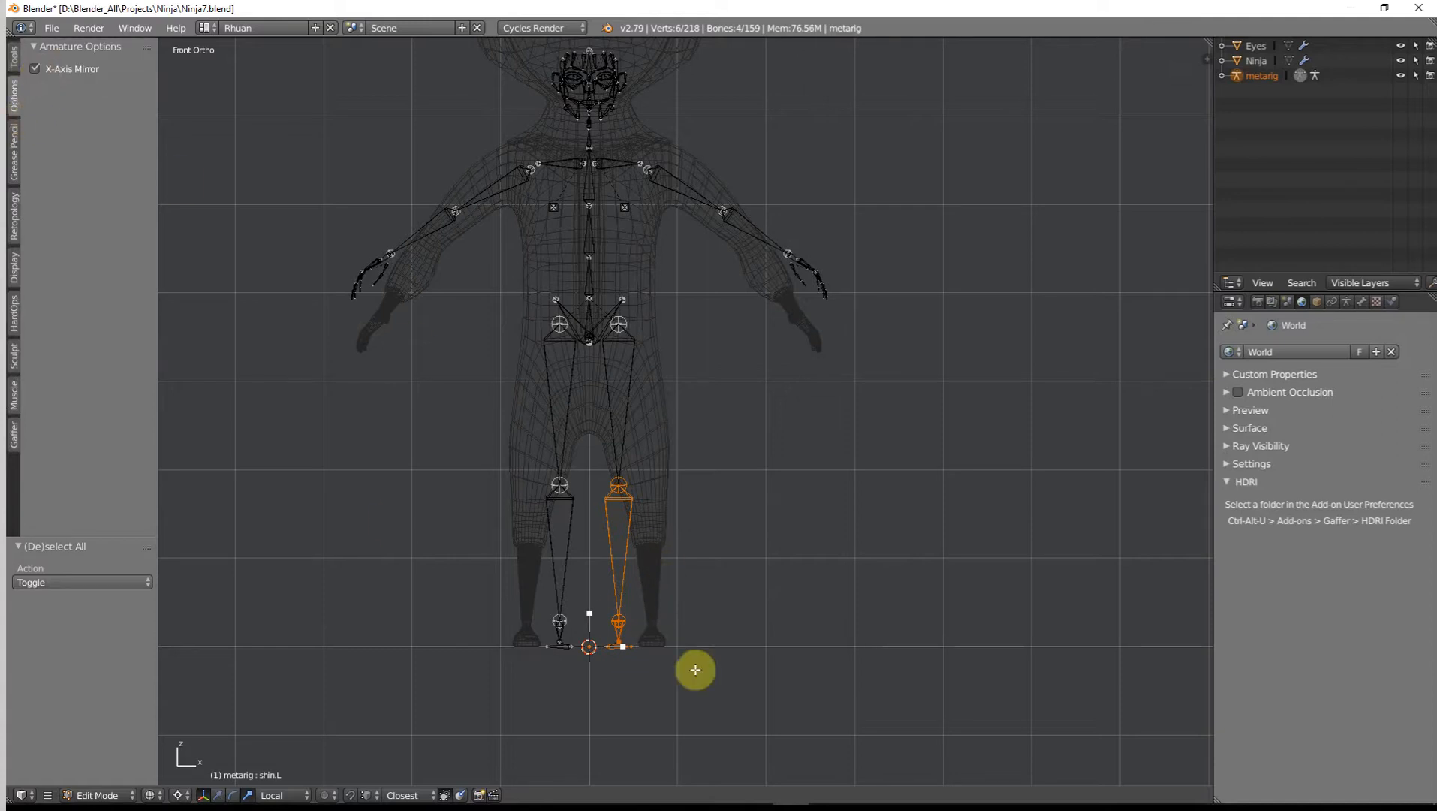
Step: Move the selected left shin and foot bones about 0.094 outward along X so they are centred in the ninja's leg and shoe
{"action": "middle_click_drag", "start_coordinate": [686, 667], "coordinate": [714, 678]}
{"action": "key", "text": "KP_1"}
{"action": "key", "text": "g"}
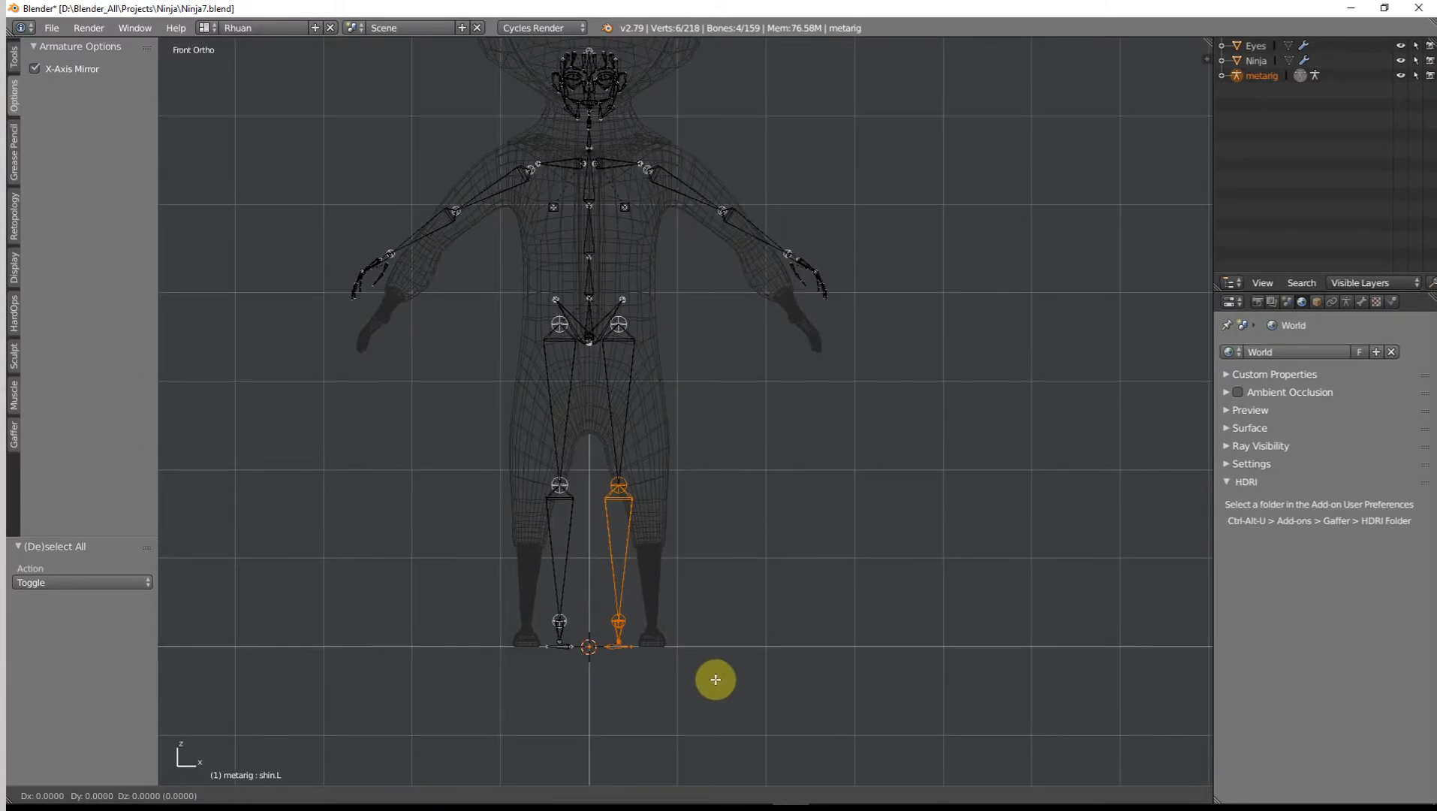
{"action": "key", "text": "x"}
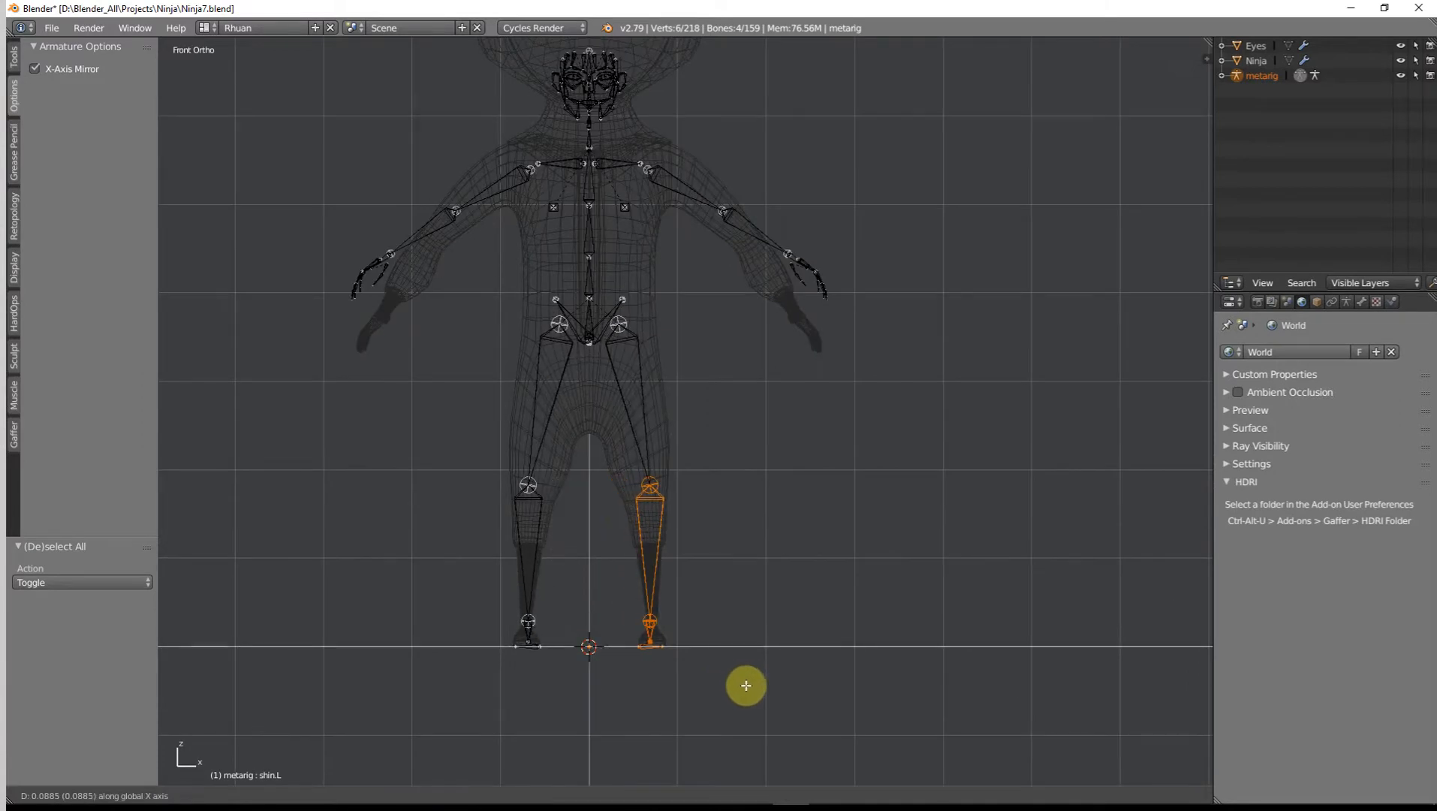
{"action": "left_click", "coordinate": [712, 694]}
{"action": "scroll", "coordinate": [712, 695], "scroll_direction": "up", "scroll_amount": 8}
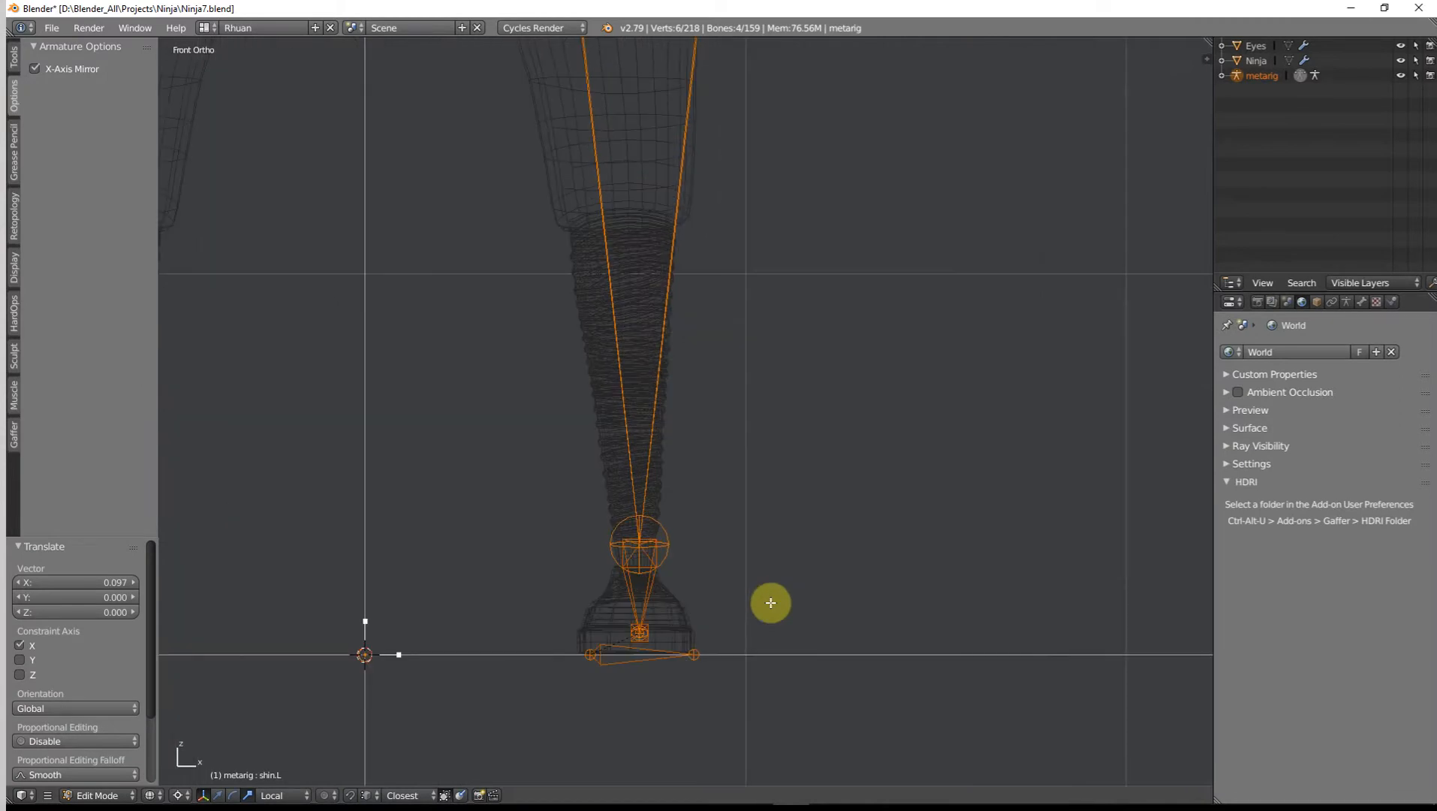
{"action": "key", "text": "g"}
{"action": "key", "text": "x"}
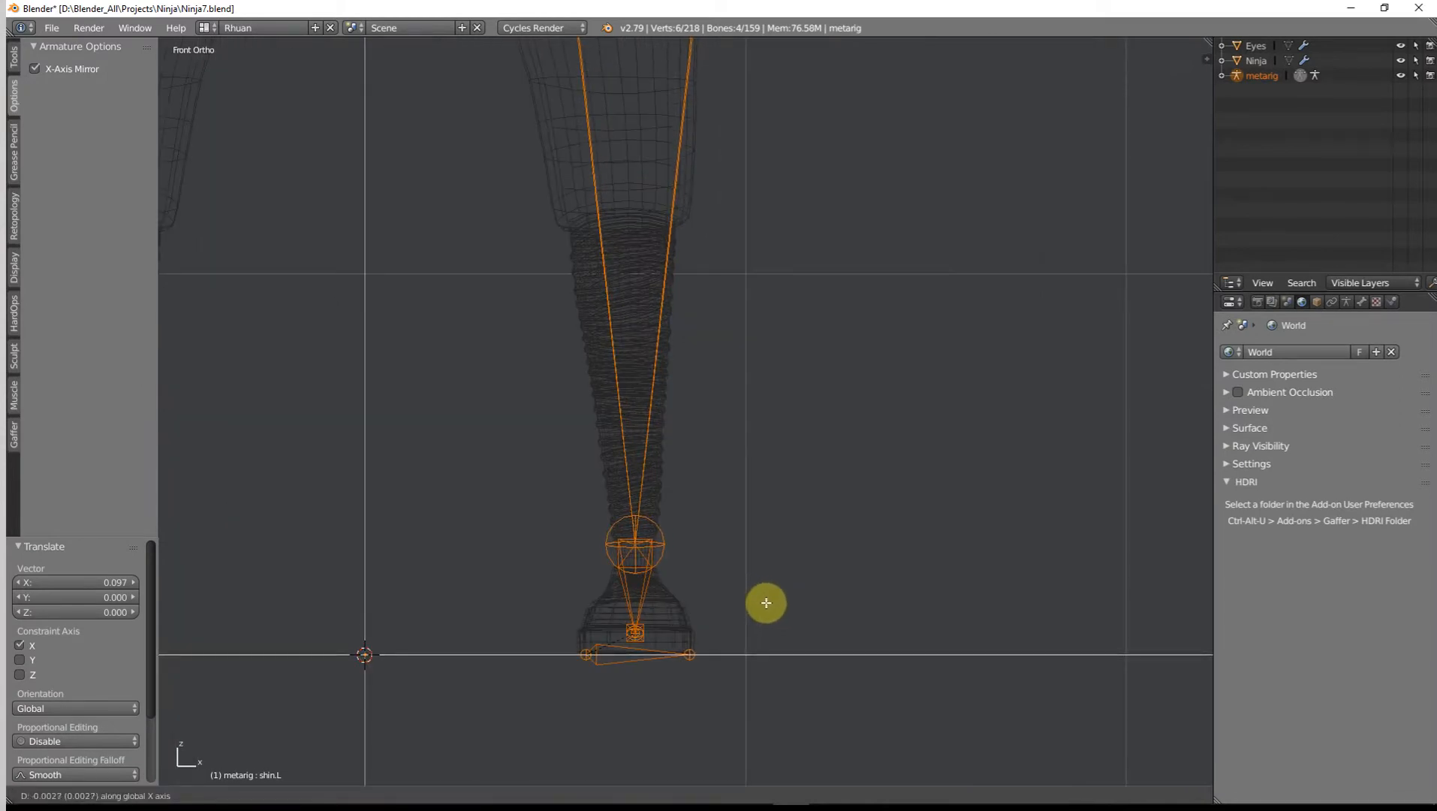
{"action": "left_click", "coordinate": [766, 603]}
{"action": "scroll", "coordinate": [745, 545], "scroll_direction": "down", "scroll_amount": 3}
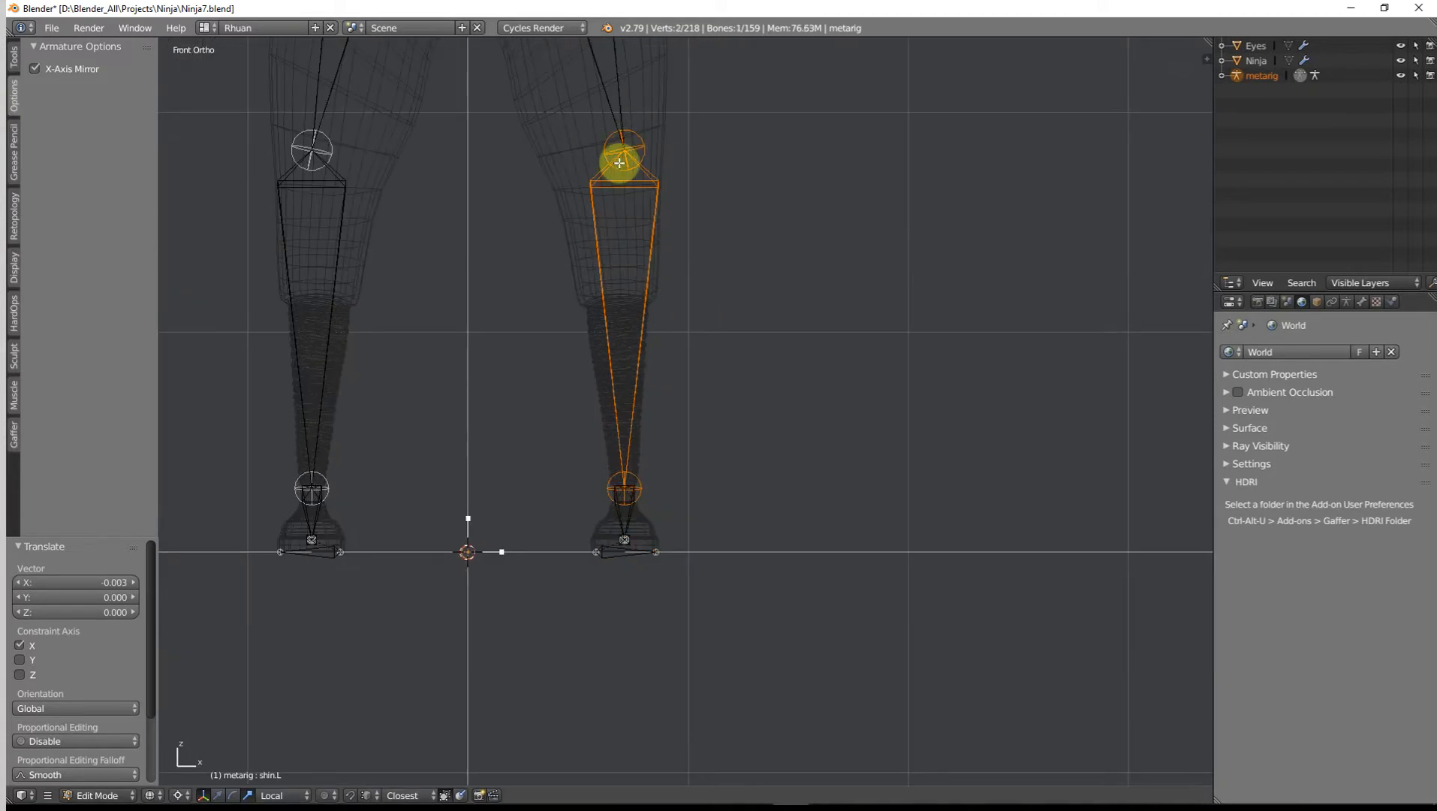
Step: Select the left knee joint and move it down about 0.113 and inward about 0.008 in front view
{"action": "key", "text": "g"}
{"action": "right_click", "coordinate": [617, 267]}
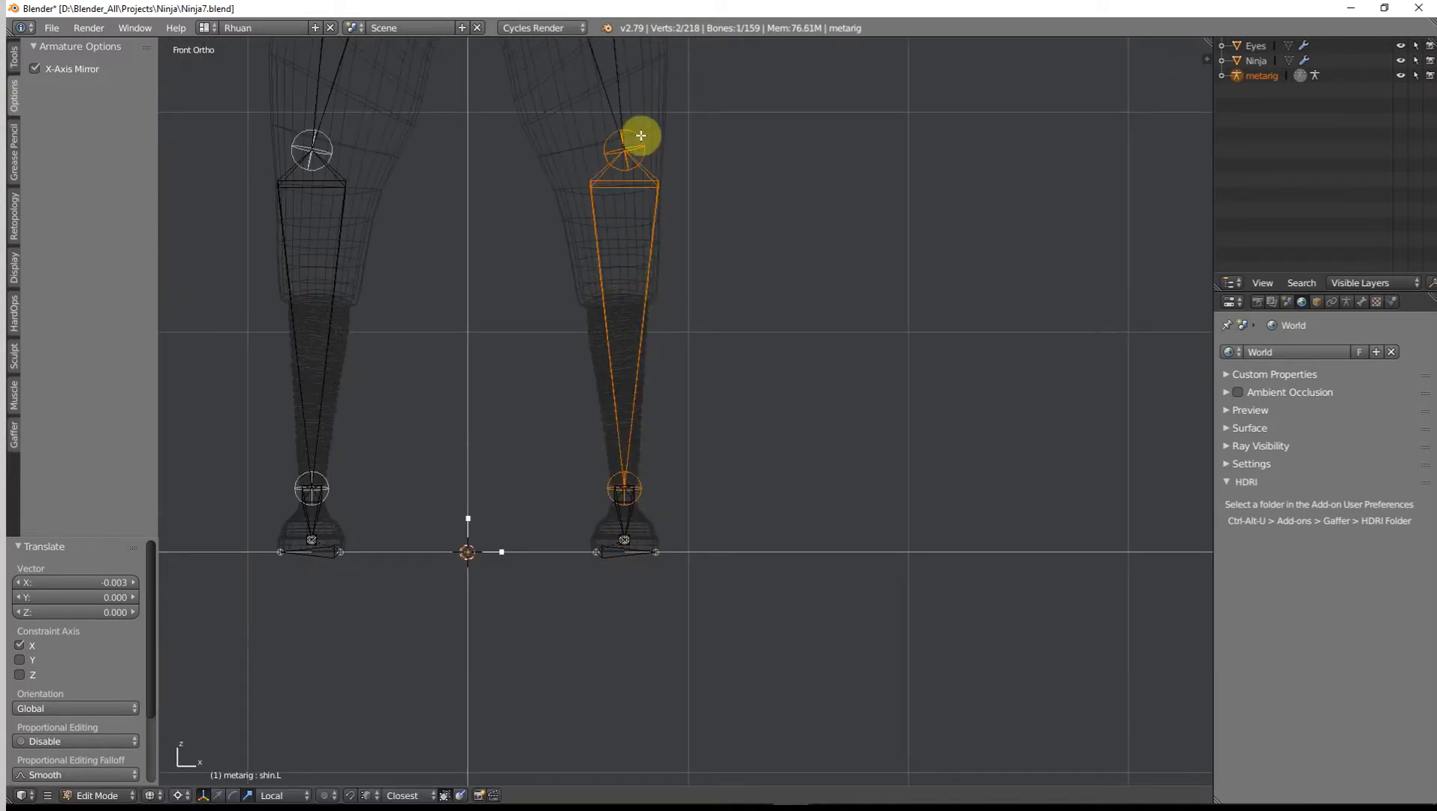
{"action": "right_click", "coordinate": [639, 140]}
{"action": "key", "text": "g"}
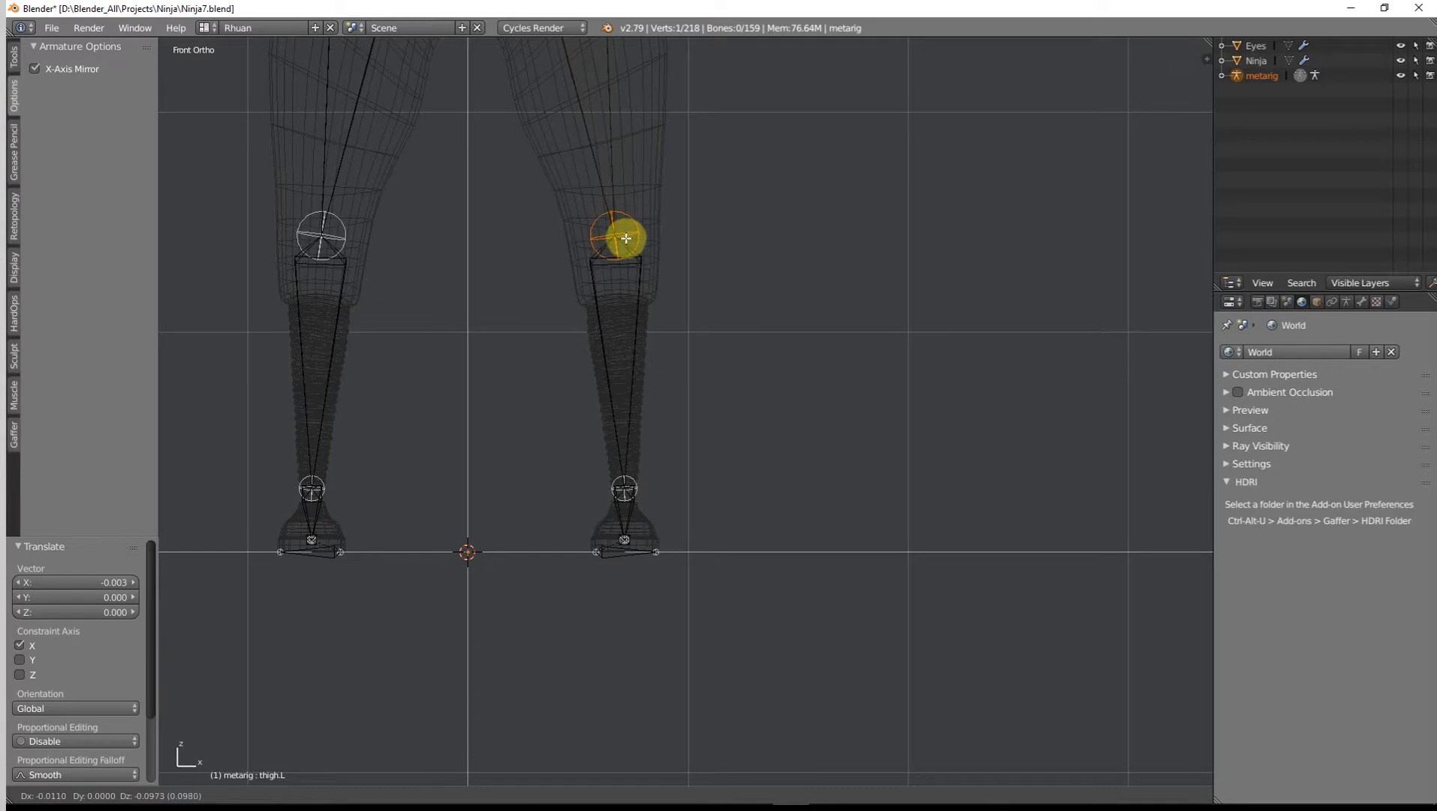
{"action": "left_click", "coordinate": [629, 251]}
Step: In right side view wireframe, lower the knee joint about 0.008 and move it about -0.1 along Y into the leg
{"action": "key", "text": "KP_3"}
{"action": "key", "text": "z"}
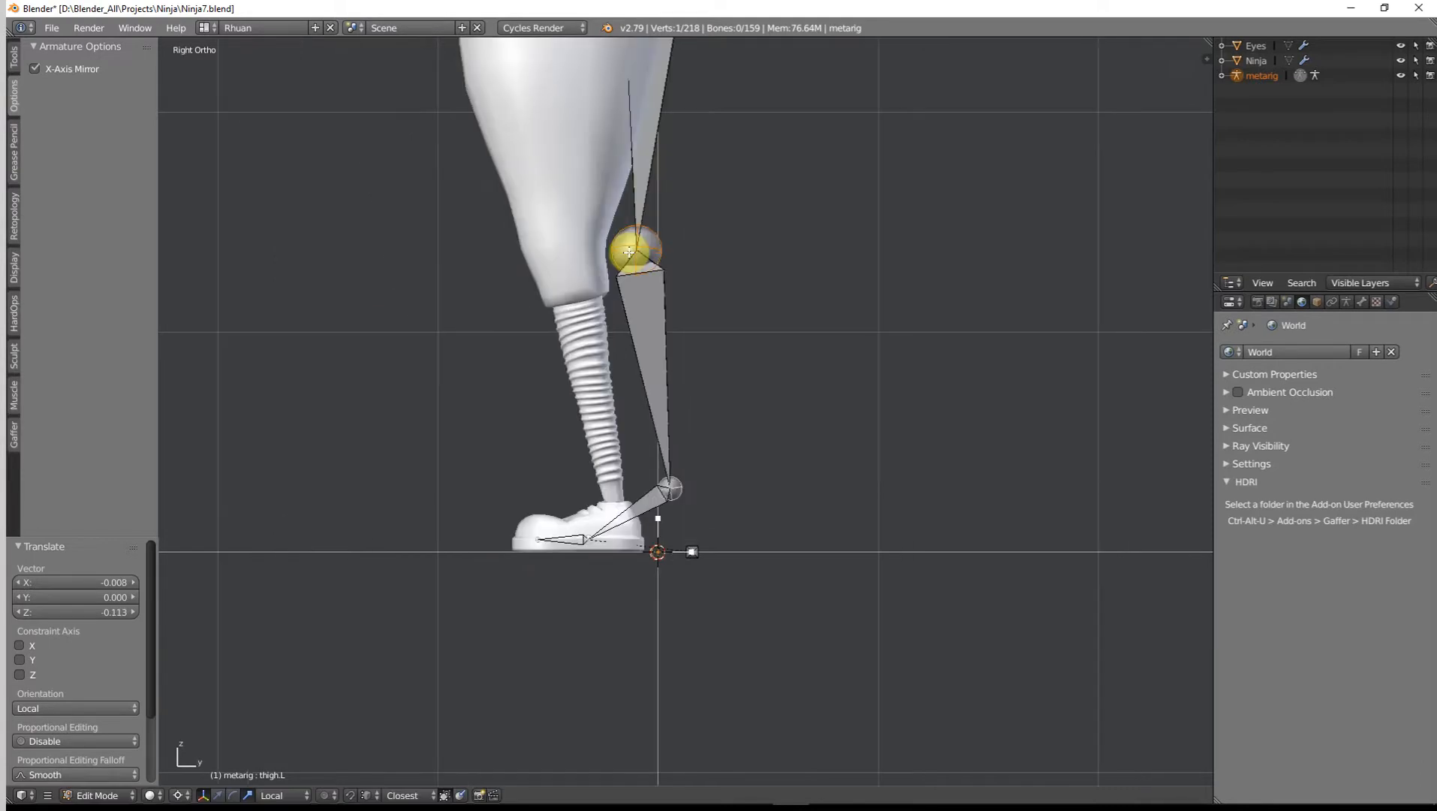
{"action": "middle_click_drag", "start_coordinate": [631, 258], "coordinate": [696, 381], "text": "shift"}
{"action": "scroll", "coordinate": [696, 387], "scroll_direction": "up", "scroll_amount": 1}
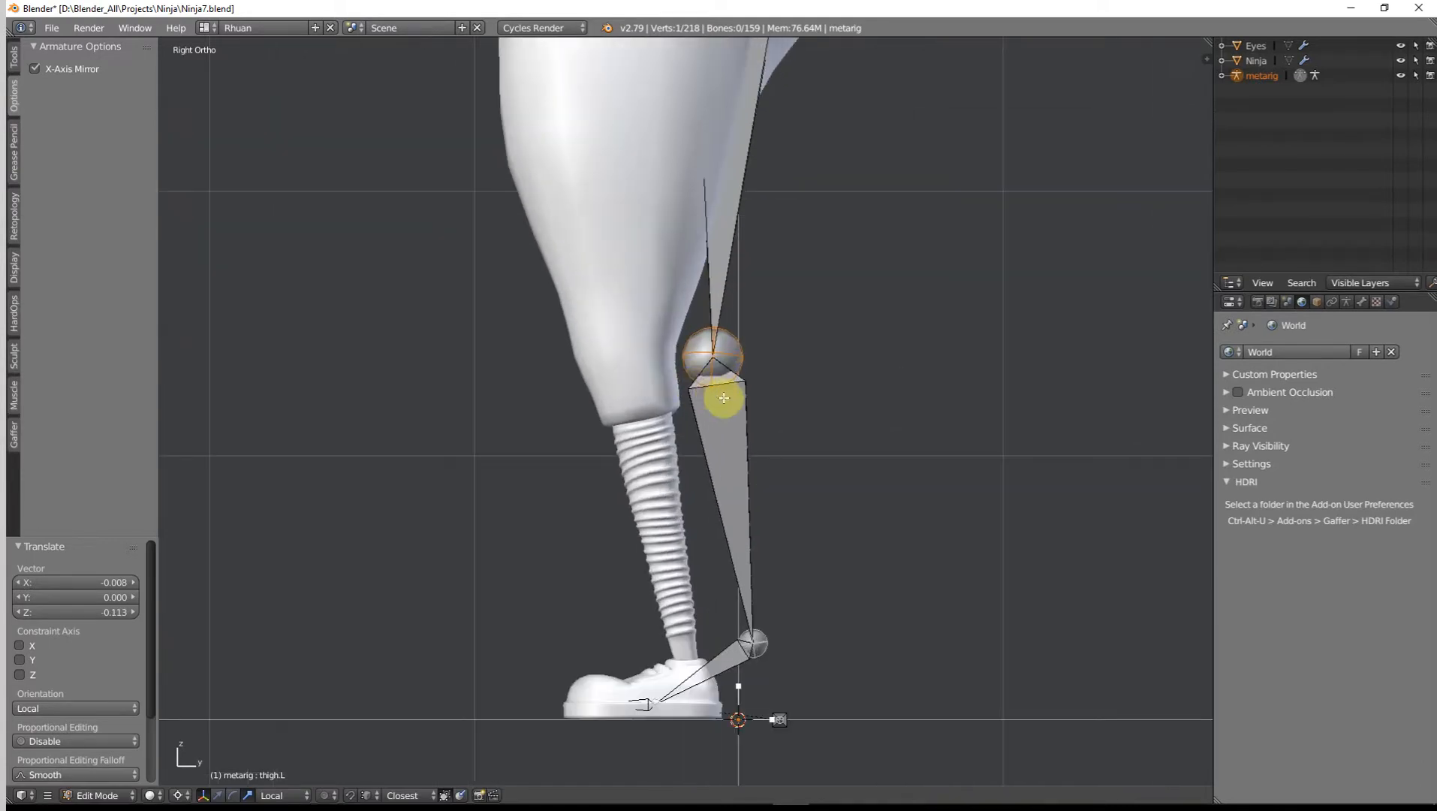
{"action": "key", "text": "z"}
{"action": "key", "text": "g"}
{"action": "key", "text": "z"}
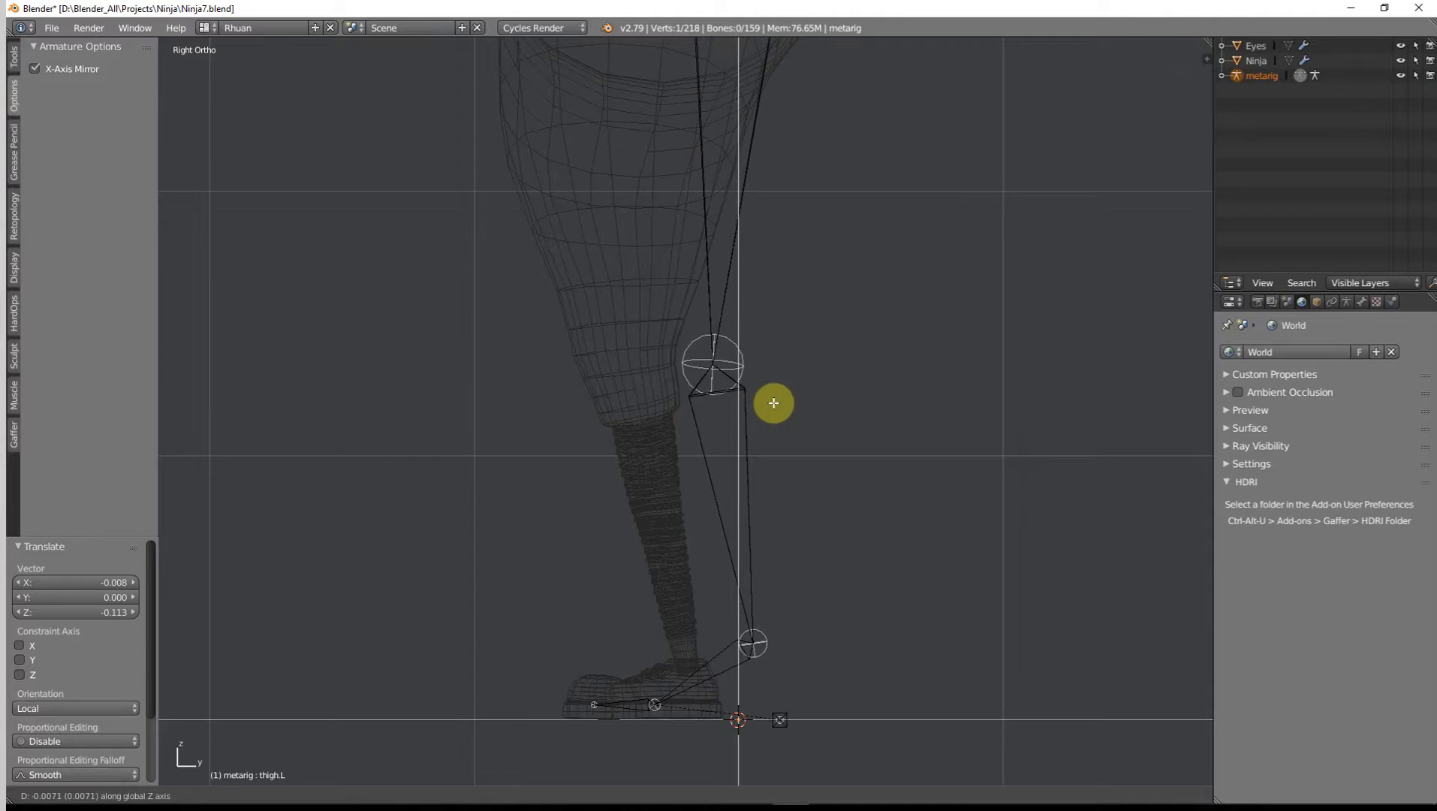
{"action": "left_click", "coordinate": [773, 404]}
{"action": "key", "text": "g"}
{"action": "key", "text": "y"}
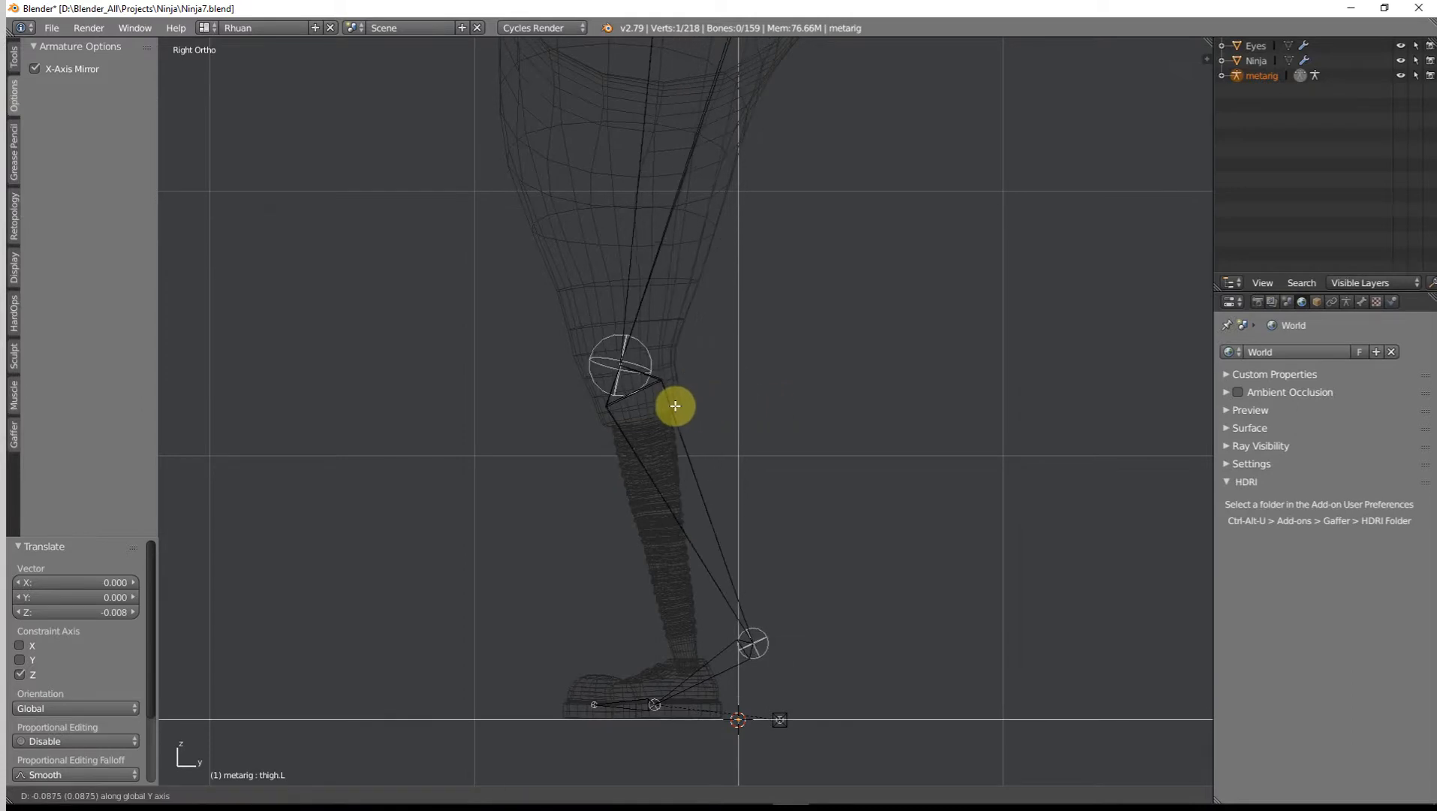
{"action": "left_click", "coordinate": [667, 407]}
Step: Fine-tune the knee joint by lowering it about 0.008 along Z and shifting it about 0.002 along Y
{"action": "key", "text": "g"}
{"action": "key", "text": "z"}
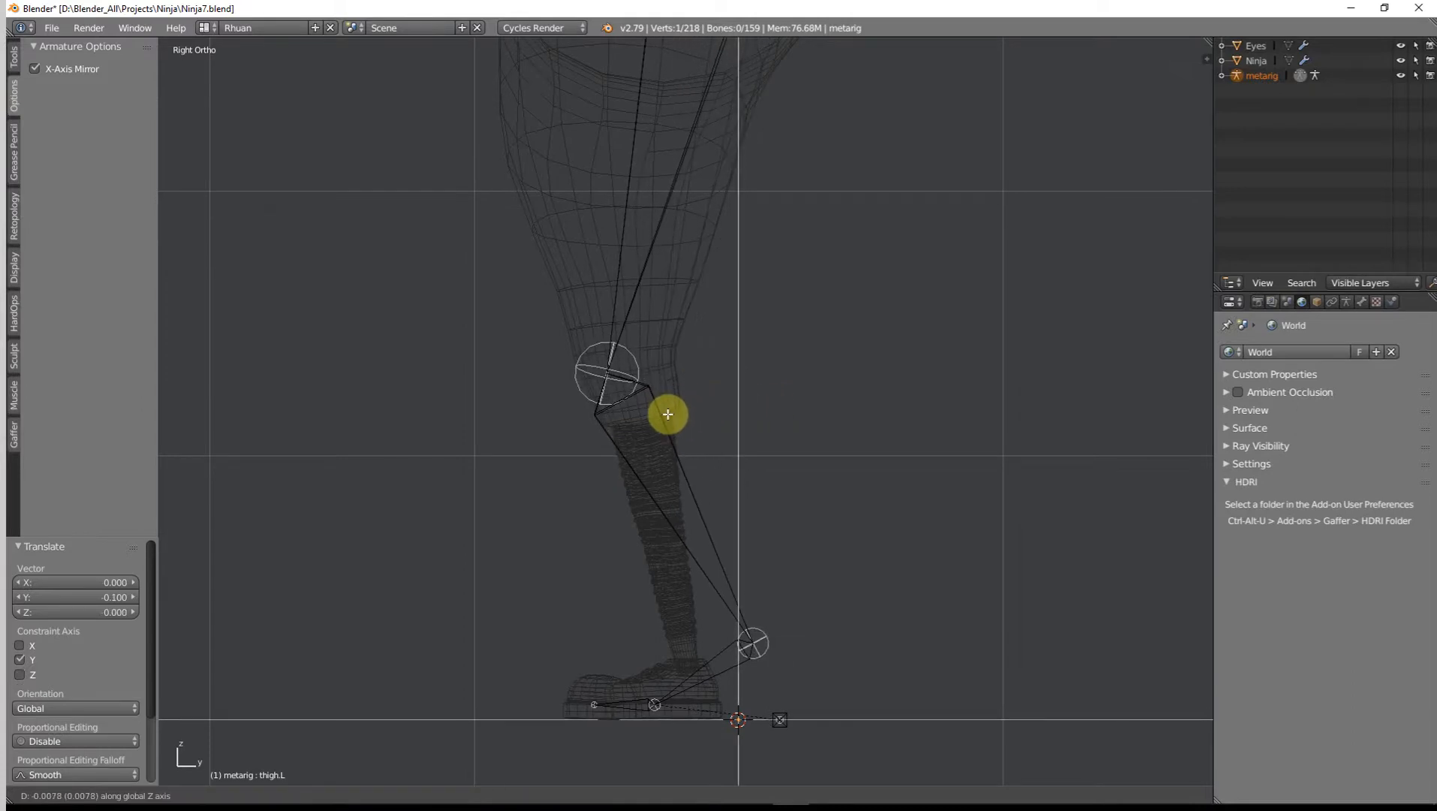
{"action": "left_click", "coordinate": [667, 415]}
{"action": "key", "text": "g"}
{"action": "key", "text": "y"}
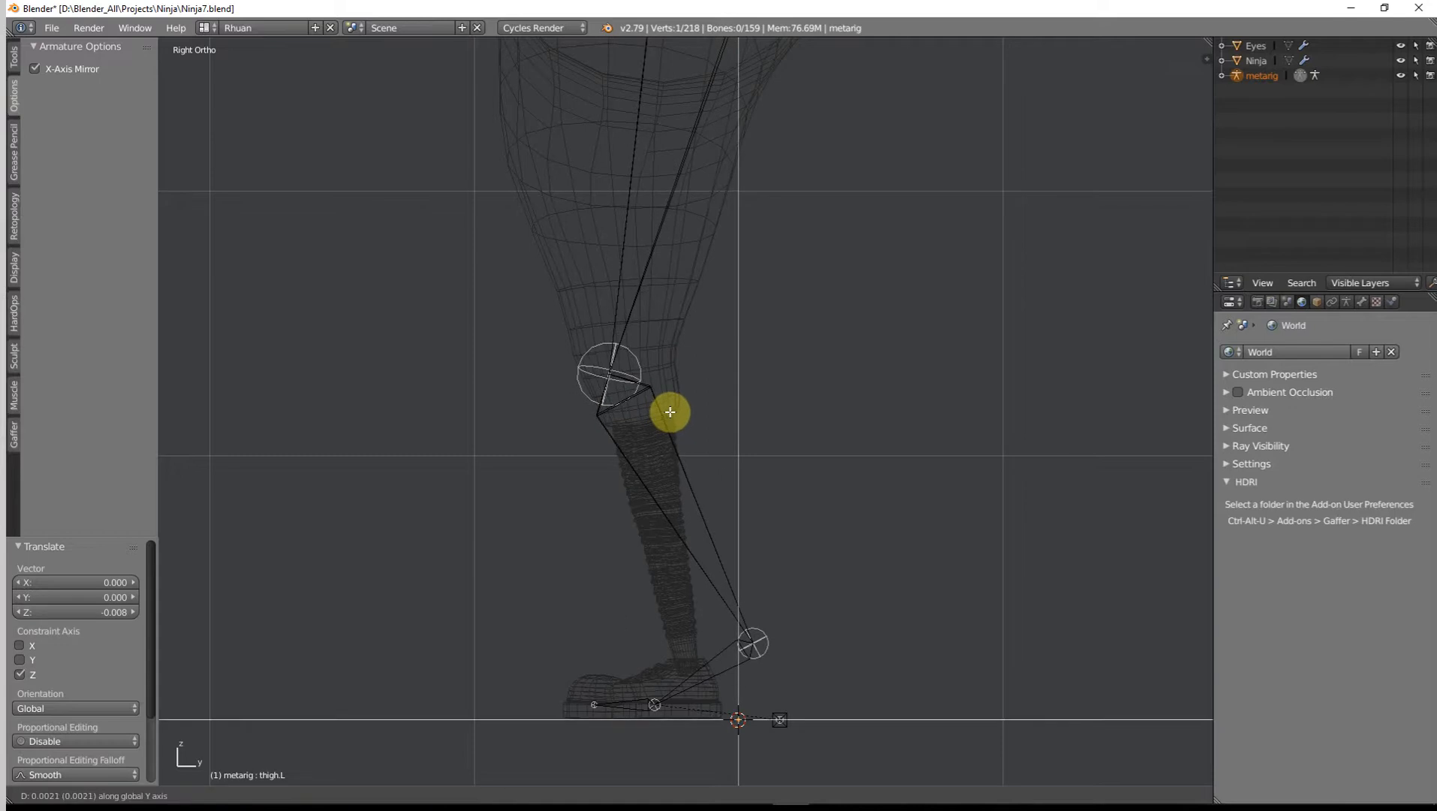
{"action": "left_click", "coordinate": [670, 412]}
Step: Select the ankle joint with the foot, toe and heel bones and move them about -0.063 along Y
{"action": "middle_click_drag", "start_coordinate": [769, 658], "coordinate": [741, 394], "text": "shift"}
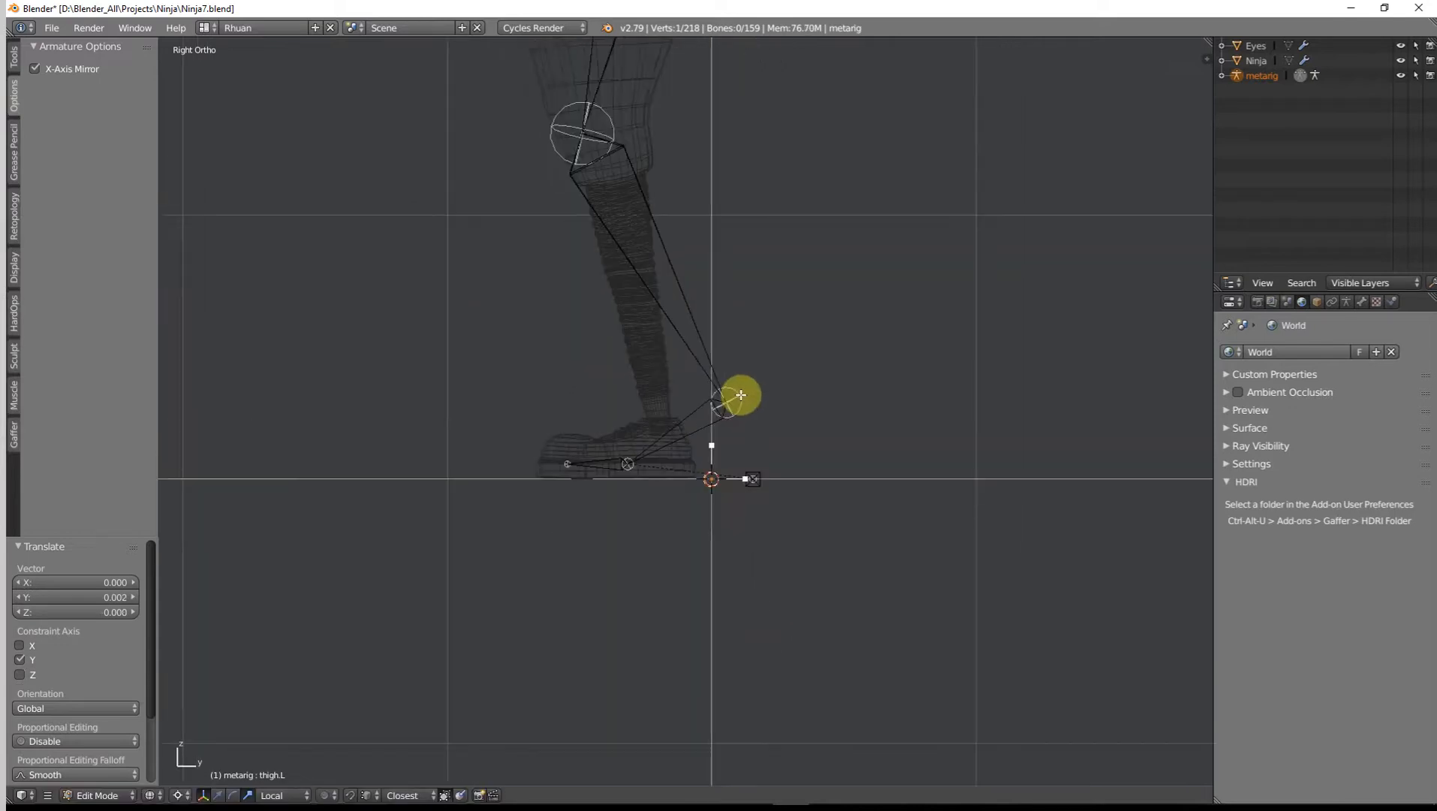
{"action": "scroll", "coordinate": [750, 403], "scroll_direction": "up", "scroll_amount": 2}
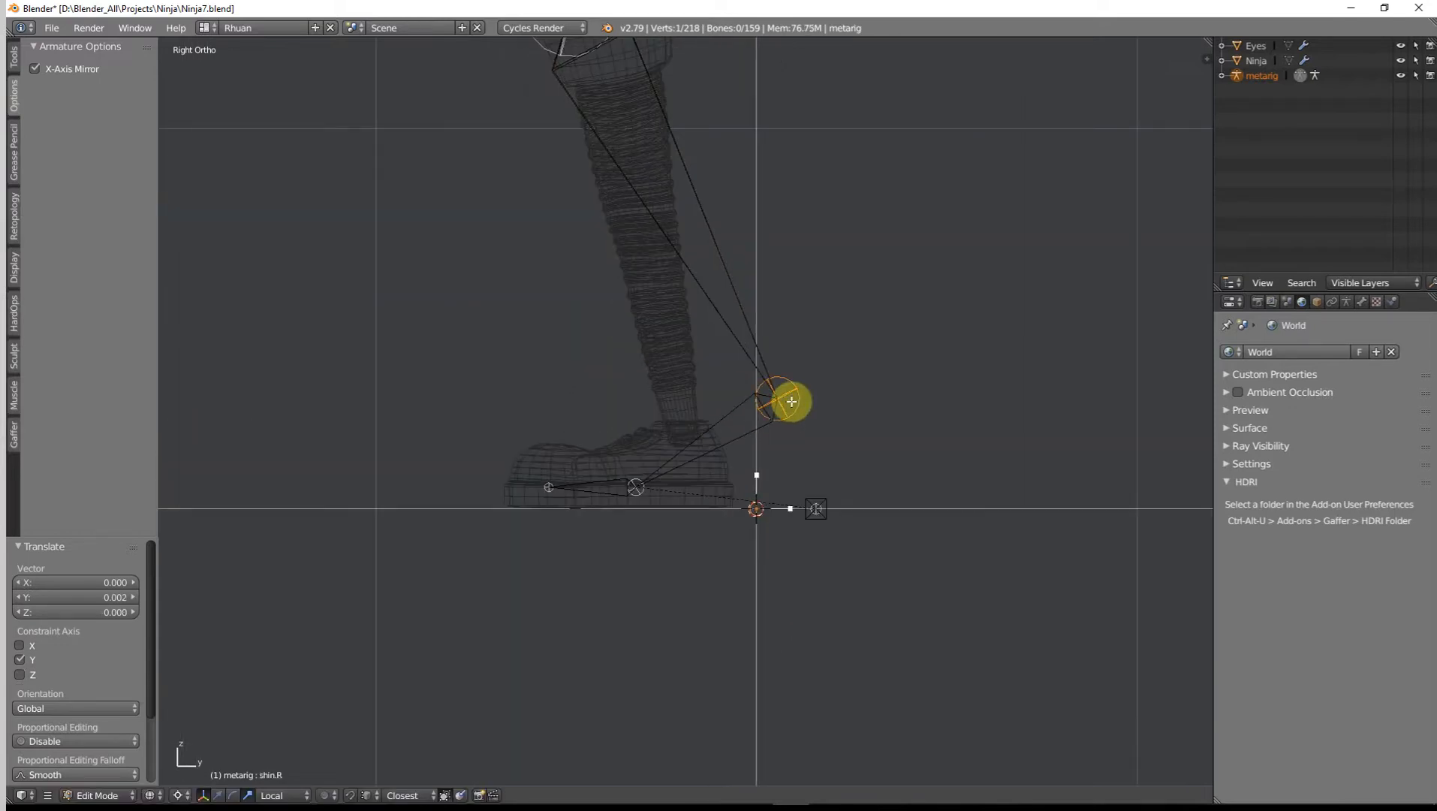
{"action": "right_click", "coordinate": [769, 413], "text": "shift"}
{"action": "right_click", "coordinate": [513, 473], "text": "shift"}
{"action": "right_click", "coordinate": [821, 500], "text": "shift"}
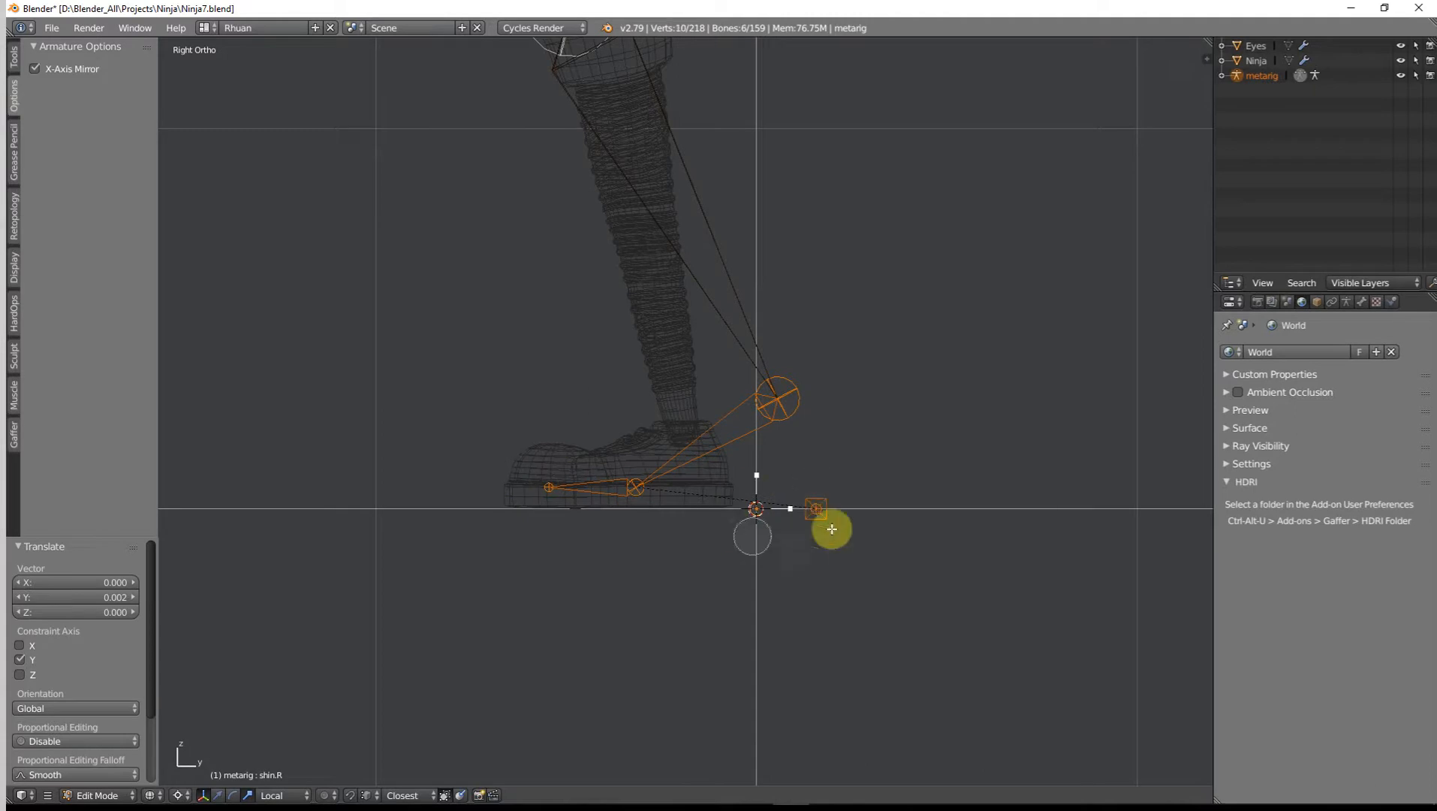
{"action": "key", "text": "g"}
{"action": "key", "text": "y"}
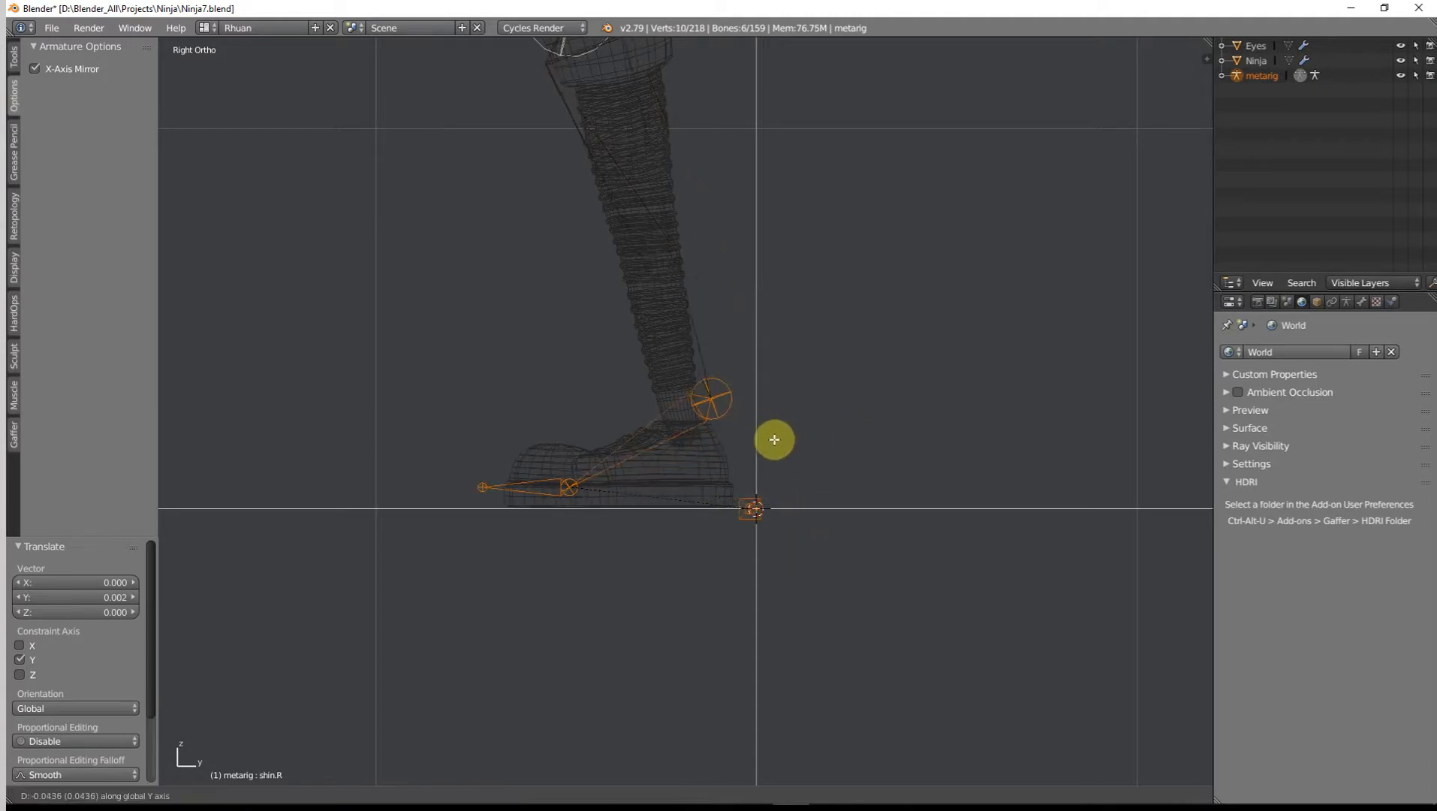
{"action": "left_click", "coordinate": [752, 441]}
Step: Lower the selected foot bones about 0.029 along Z and nudge them along Y and Z to seat the ankle joint in the shoe's opening
{"action": "key", "text": "g"}
{"action": "key", "text": "z"}
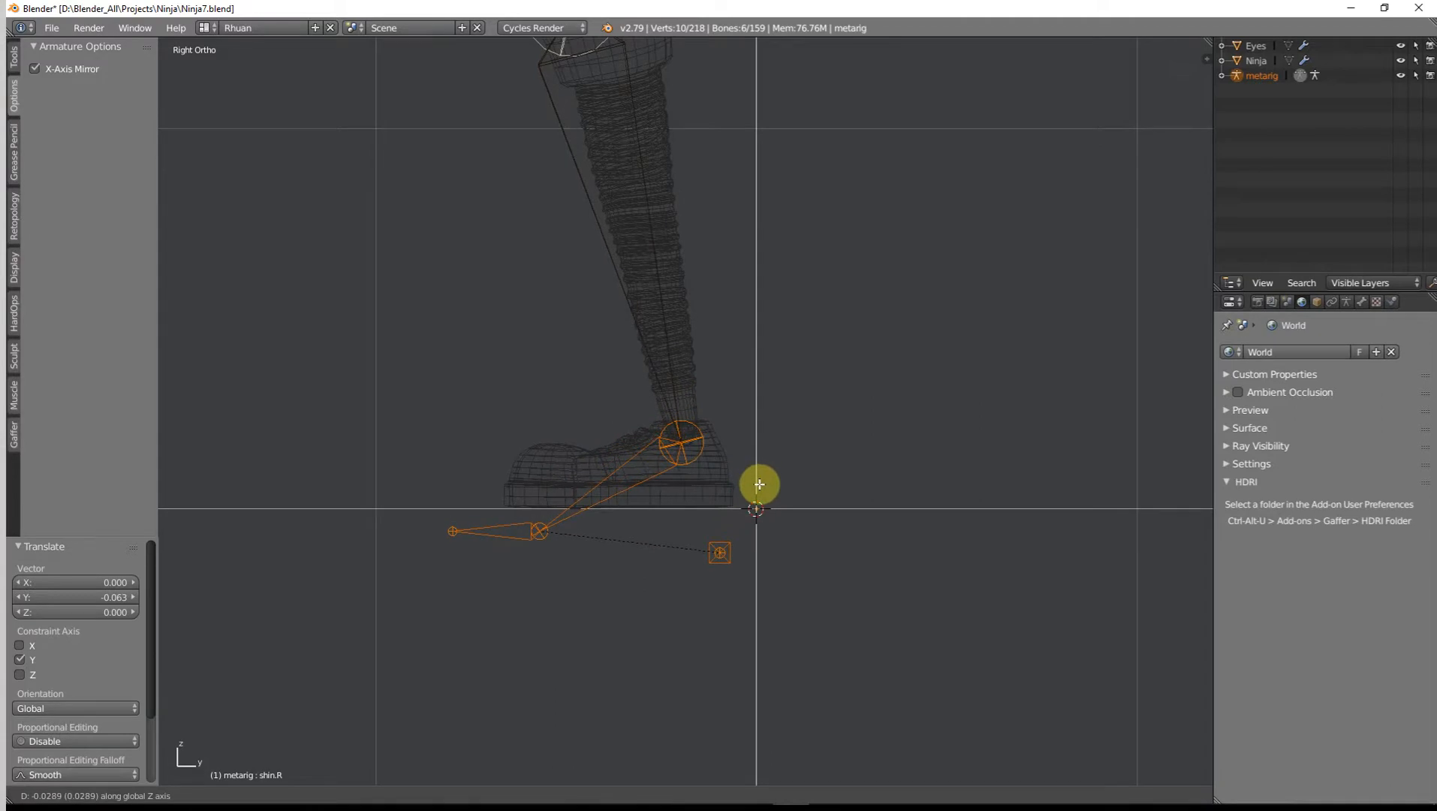
{"action": "left_click", "coordinate": [760, 484]}
{"action": "key", "text": "g"}
{"action": "key", "text": "y"}
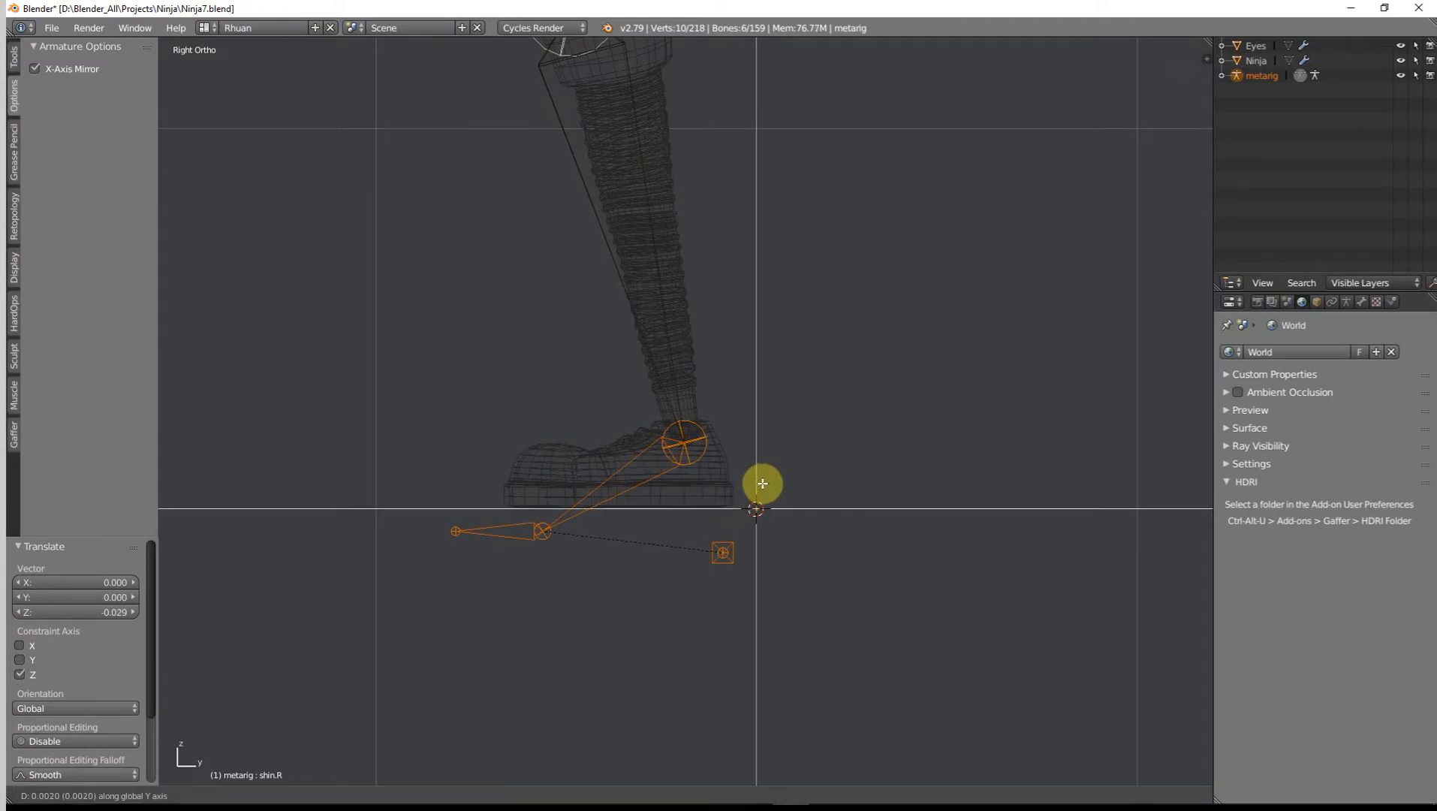
{"action": "left_click", "coordinate": [763, 484]}
{"action": "key", "text": "g"}
{"action": "key", "text": "z"}
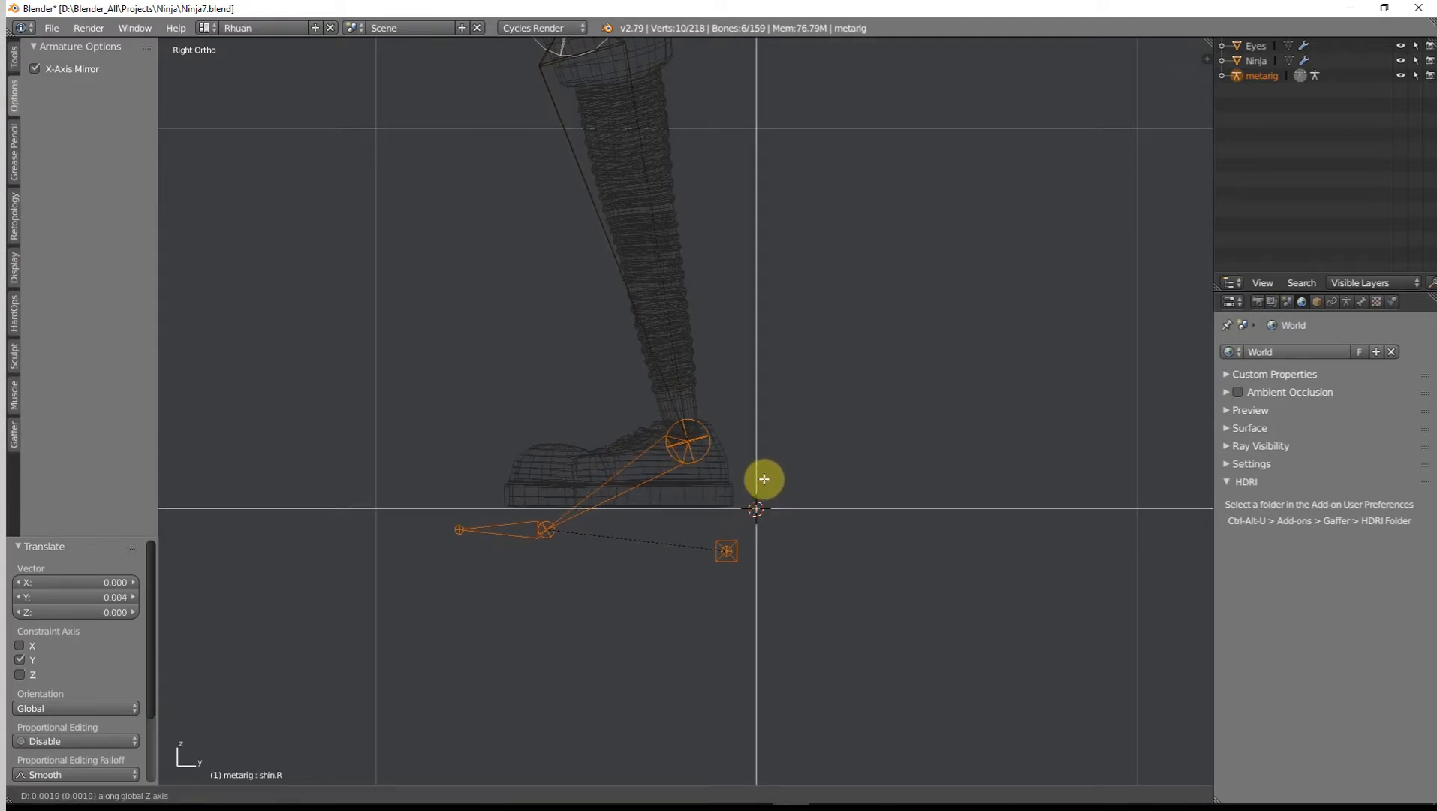
{"action": "left_click", "coordinate": [761, 479]}
{"action": "key", "text": "g"}
{"action": "key", "text": "z"}
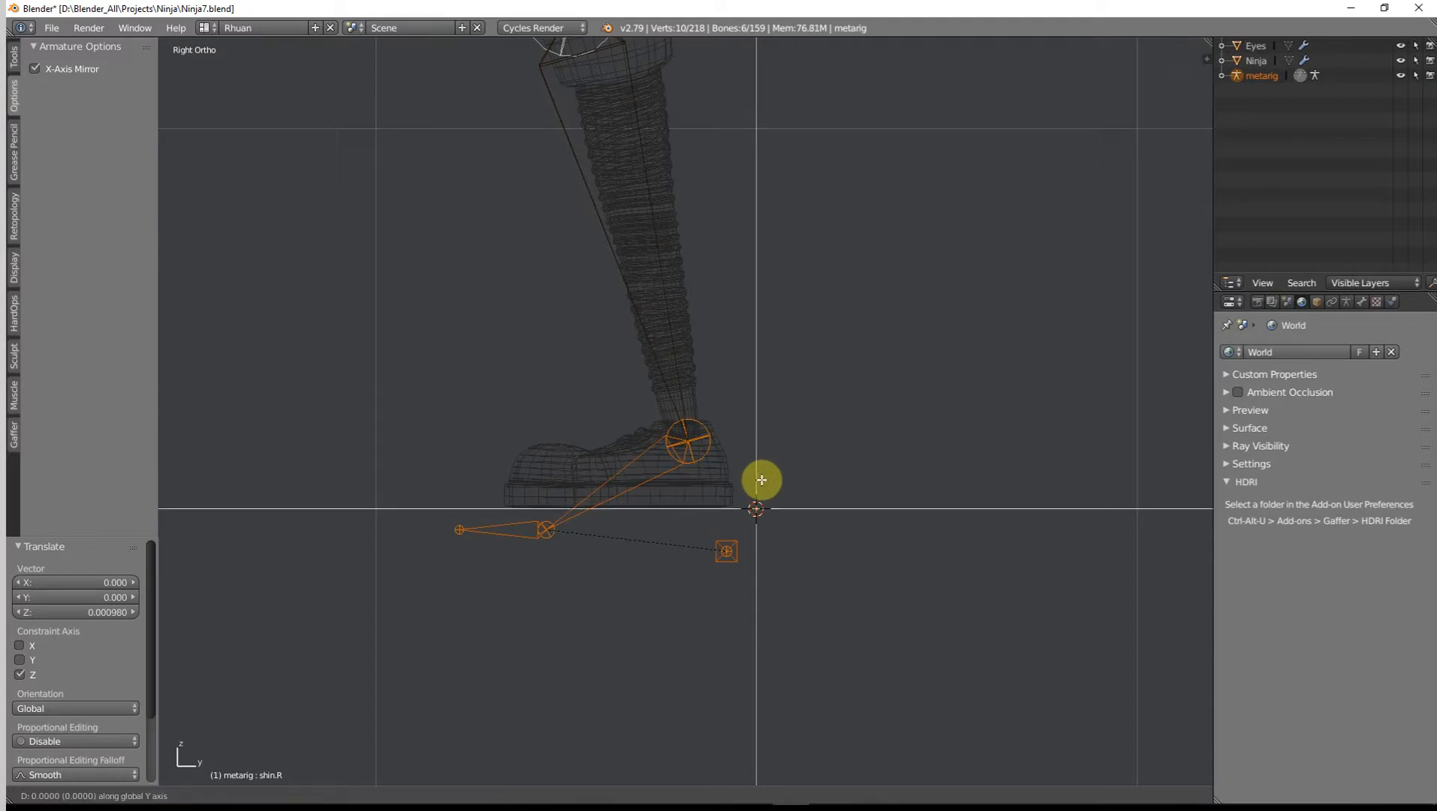
{"action": "key", "text": "y"}
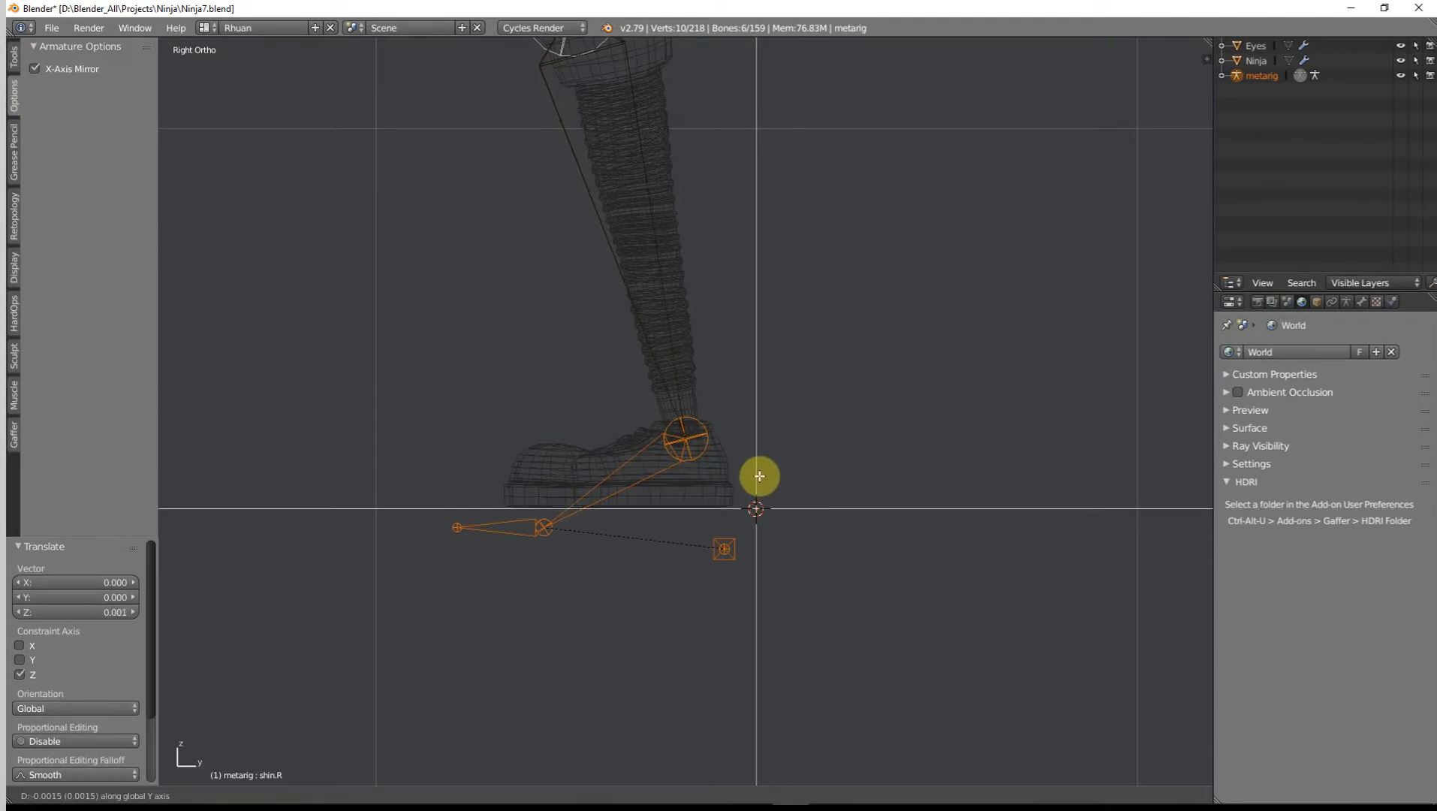
{"action": "left_click", "coordinate": [742, 493]}
Step: Select only the toe and heel bones, raise them about 0.02 along Z and move them about 0.034 along Y to fit the toe in the shoe
{"action": "scroll", "coordinate": [654, 530], "scroll_direction": "up", "scroll_amount": 1}
{"action": "scroll", "coordinate": [654, 532], "scroll_direction": "down", "scroll_amount": 1, "text": "shift"}
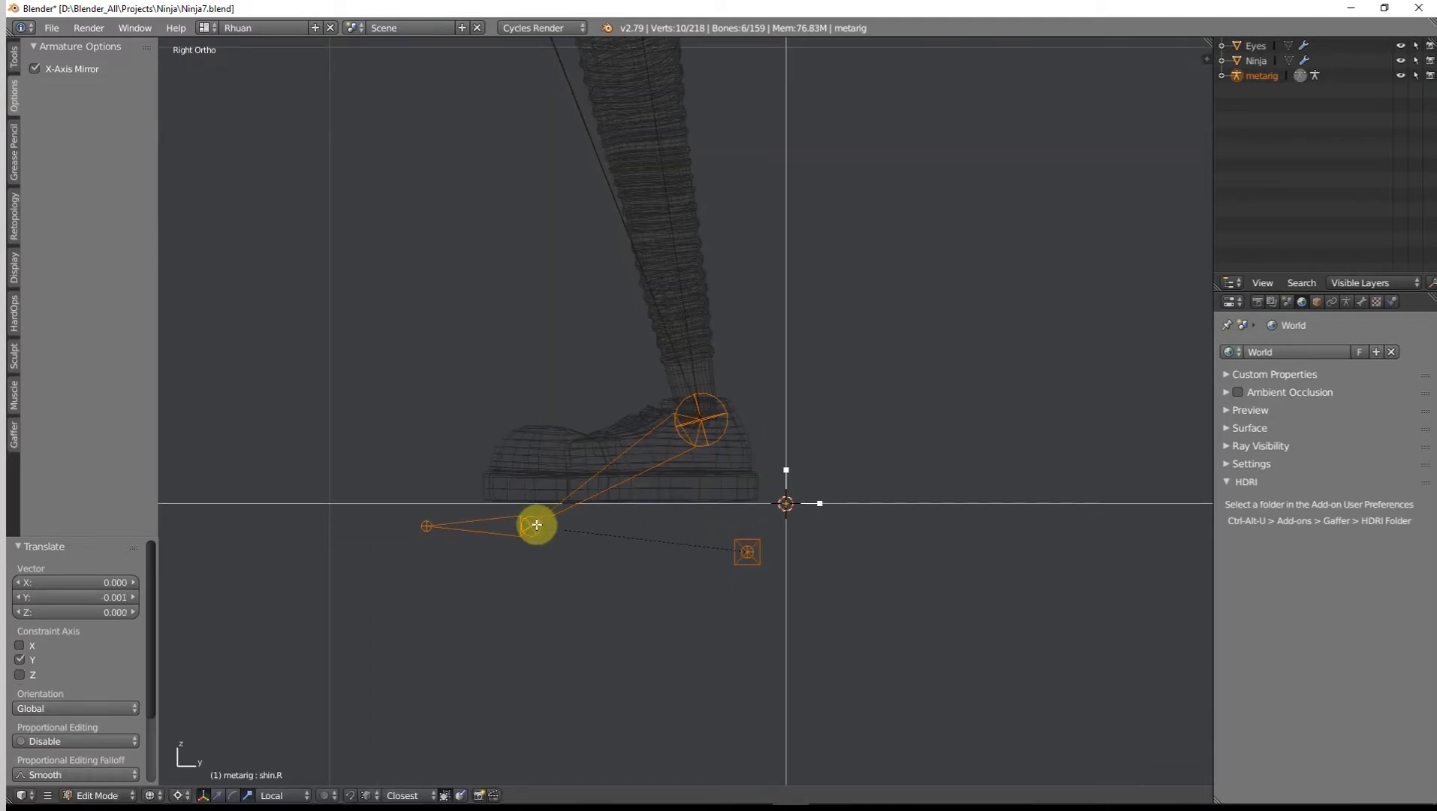
{"action": "key", "text": "a"}
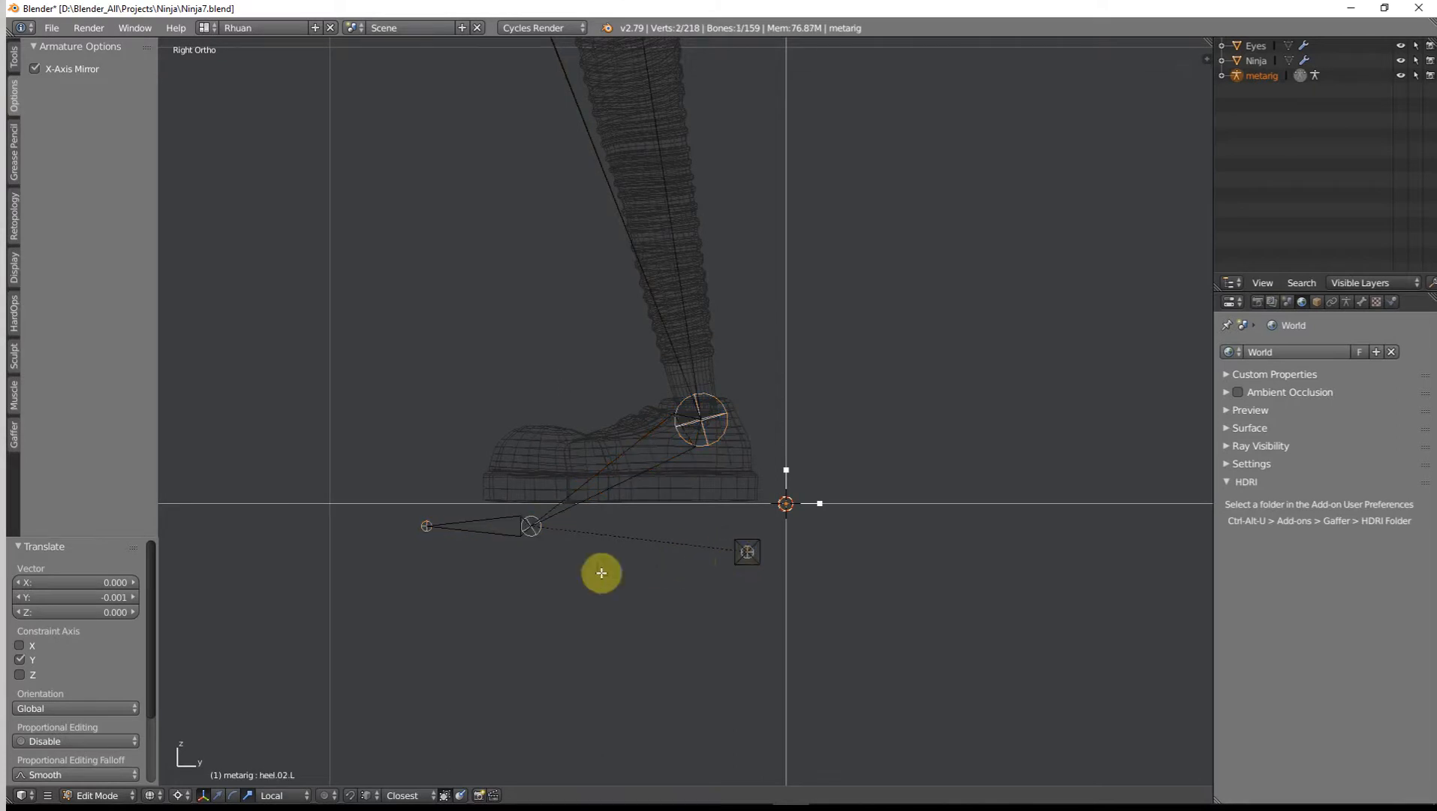
{"action": "right_click", "coordinate": [759, 552]}
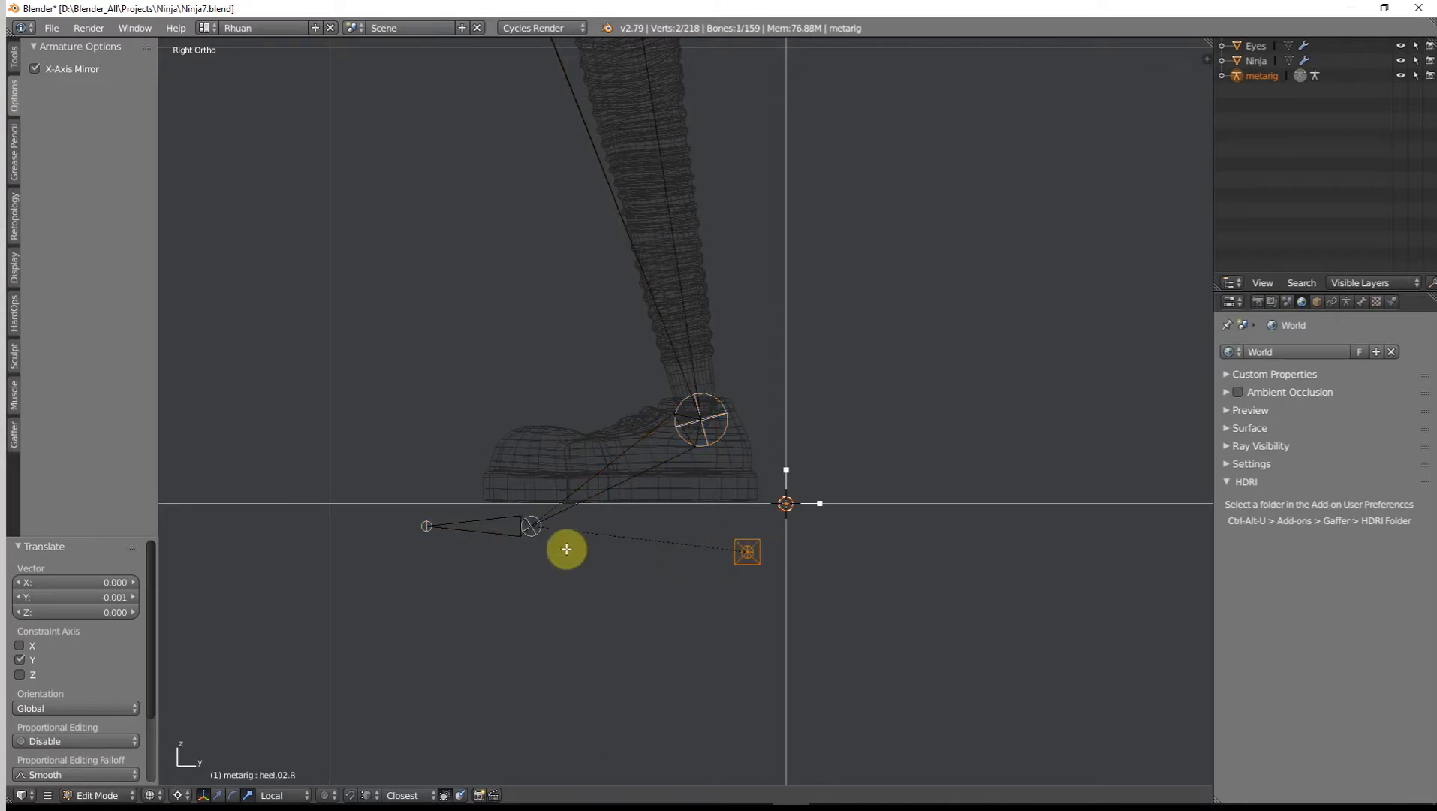
{"action": "right_click", "coordinate": [429, 526], "text": "shift"}
{"action": "right_click", "coordinate": [481, 528], "text": "shift"}
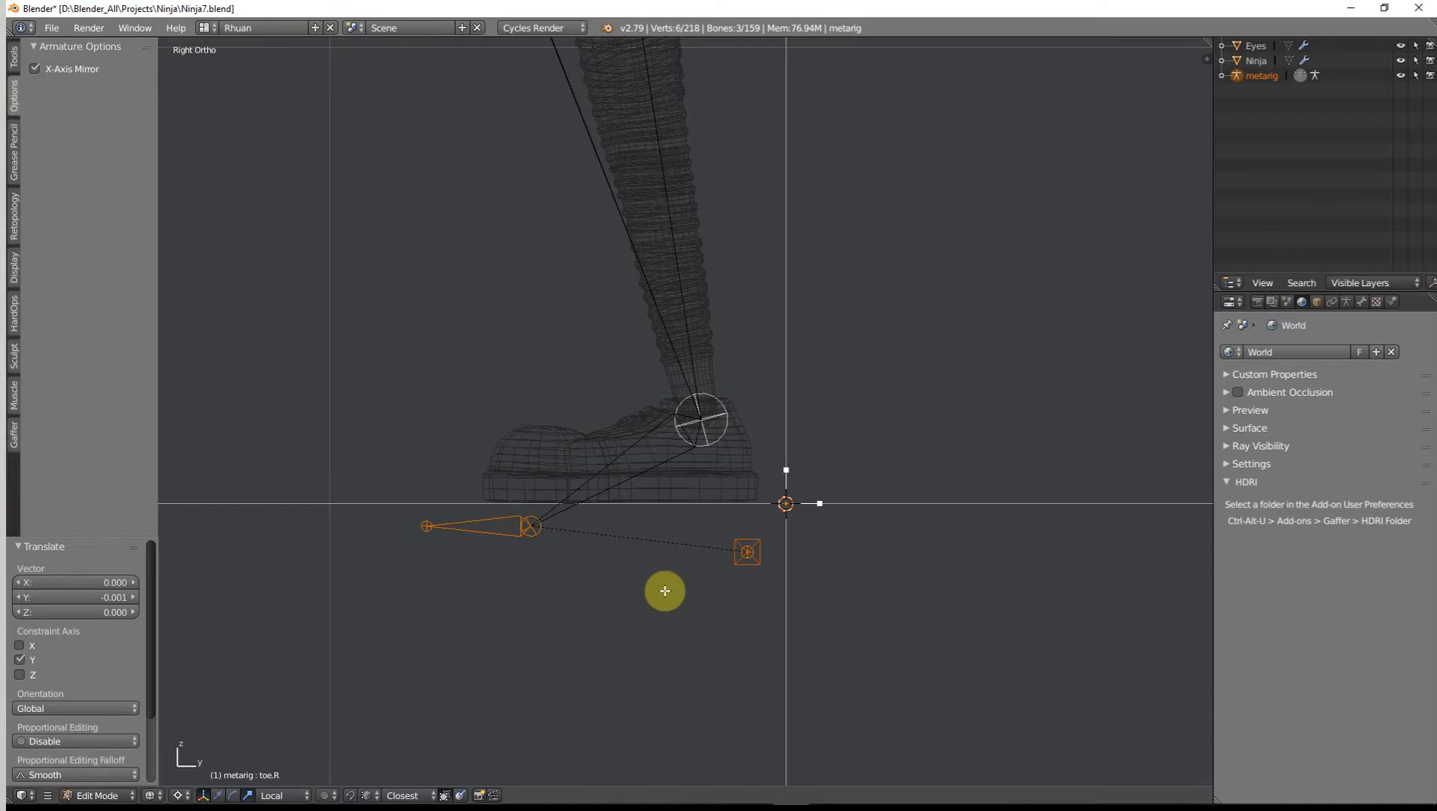
{"action": "key", "text": "g"}
{"action": "key", "text": "z"}
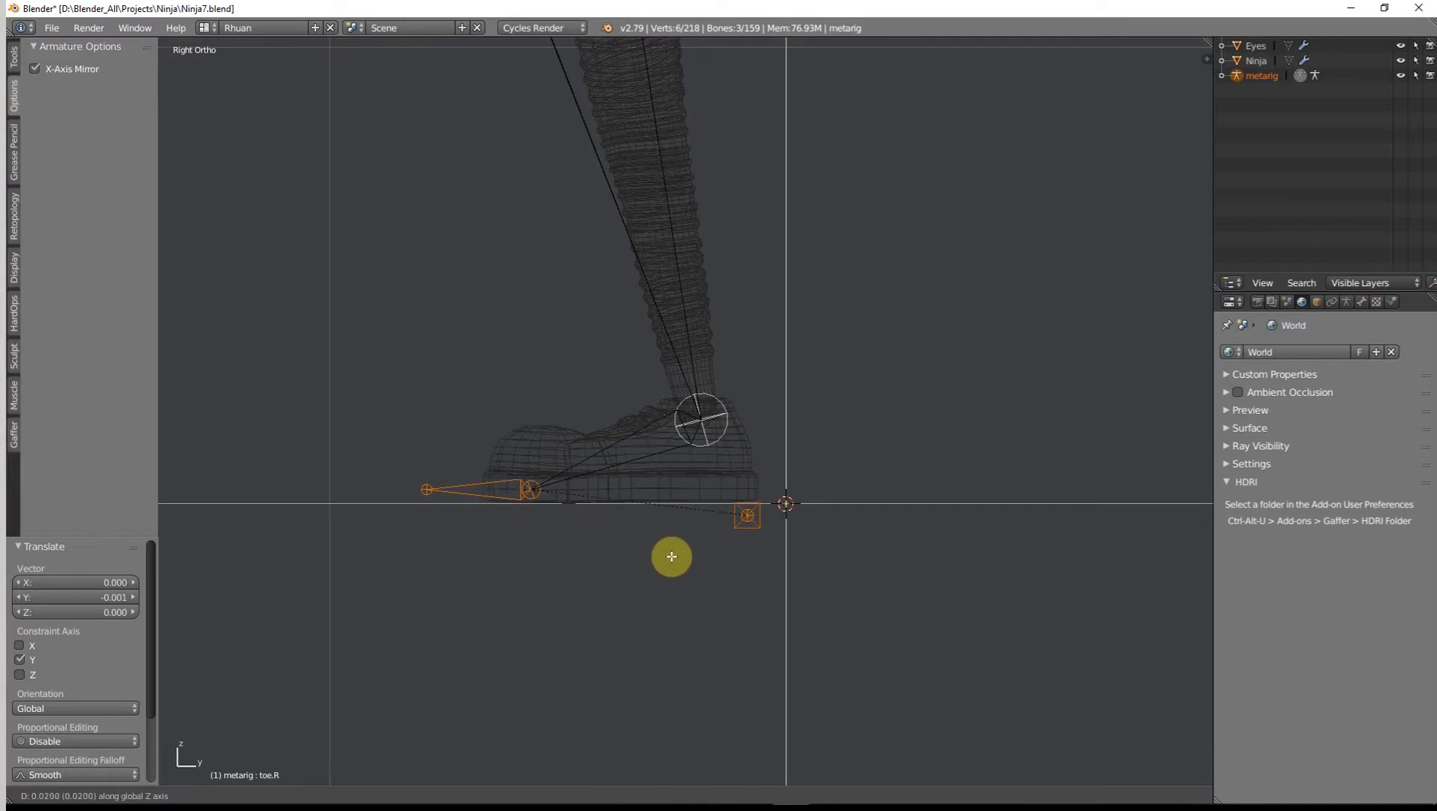
{"action": "left_click", "coordinate": [671, 557]}
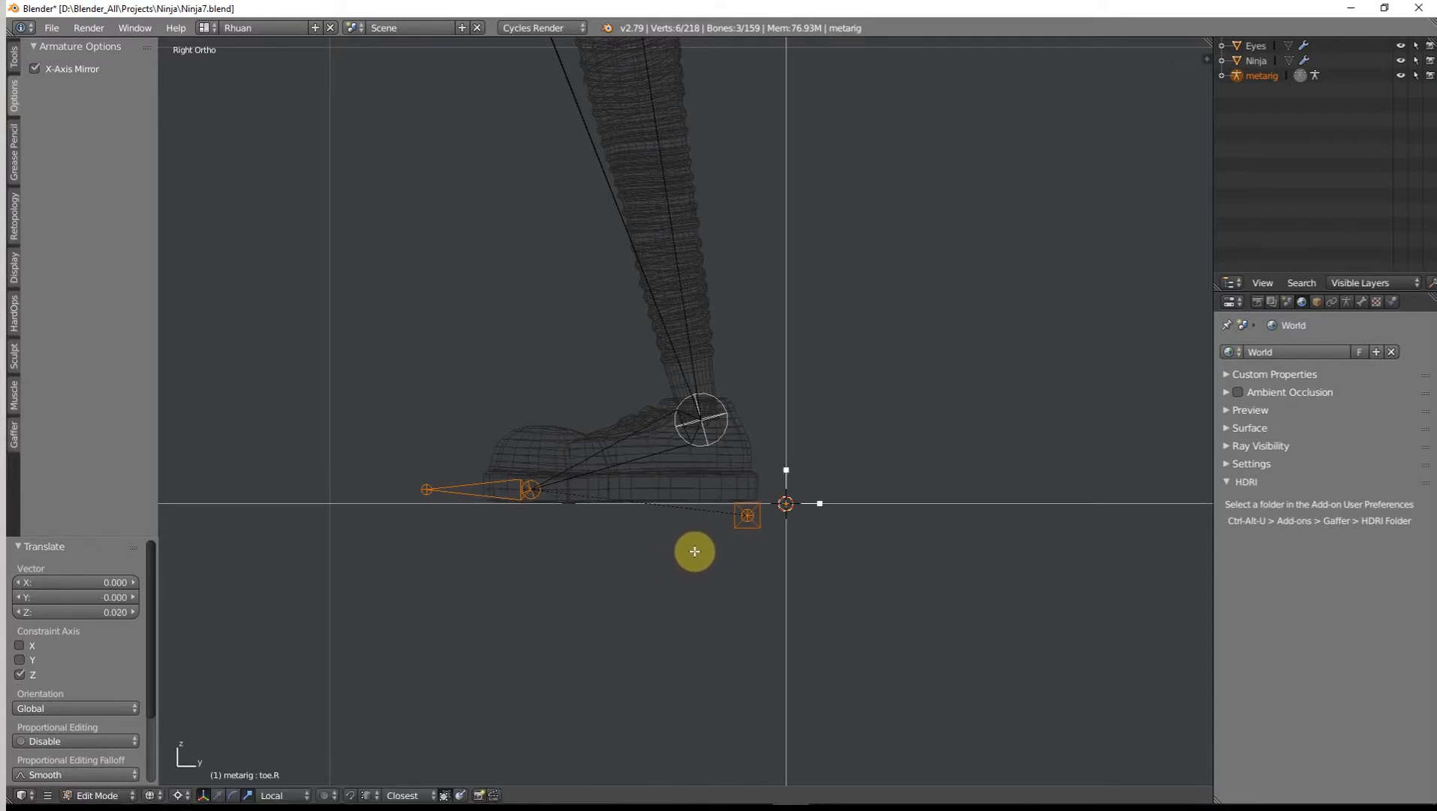
{"action": "key", "text": "g"}
{"action": "key", "text": "y"}
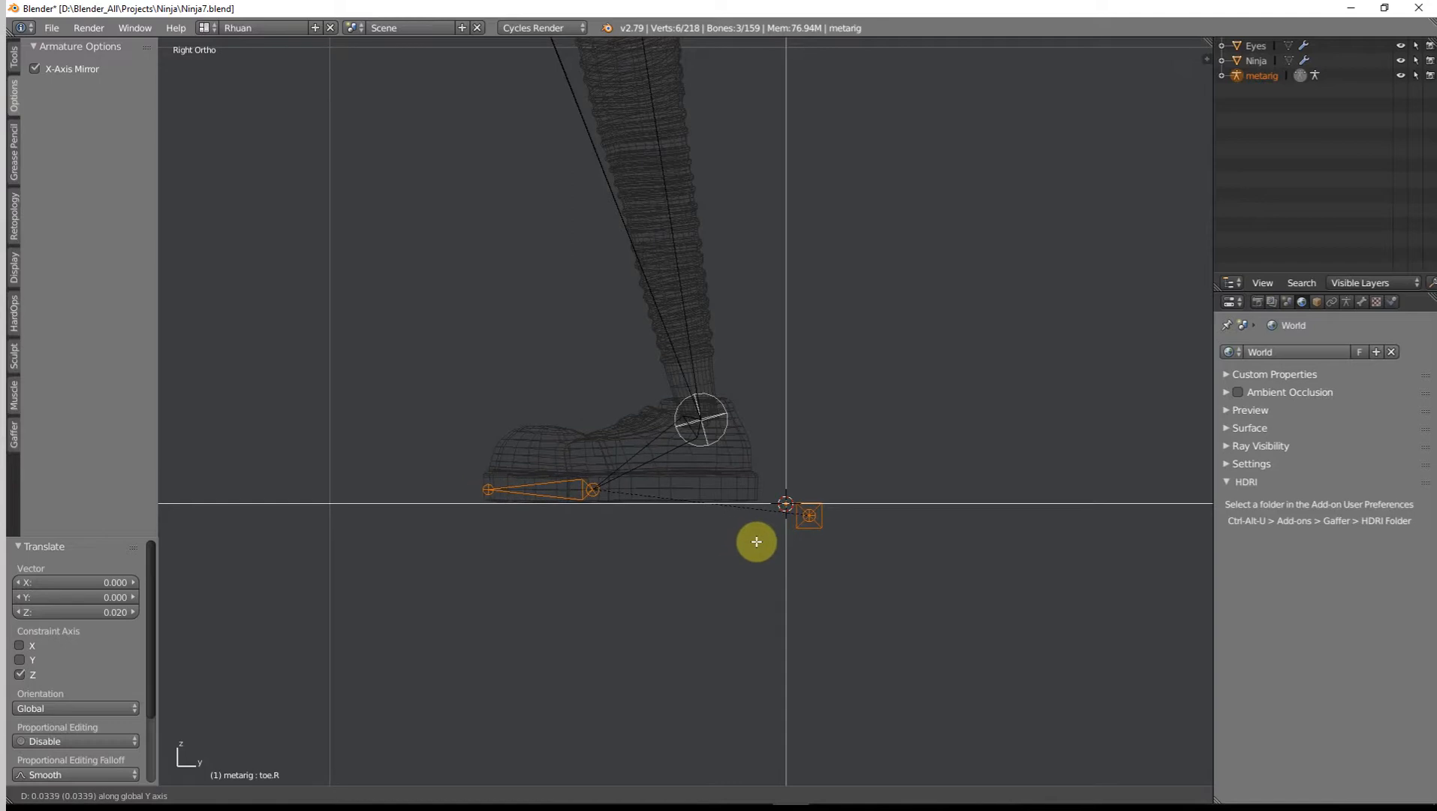
{"action": "left_click", "coordinate": [756, 542]}
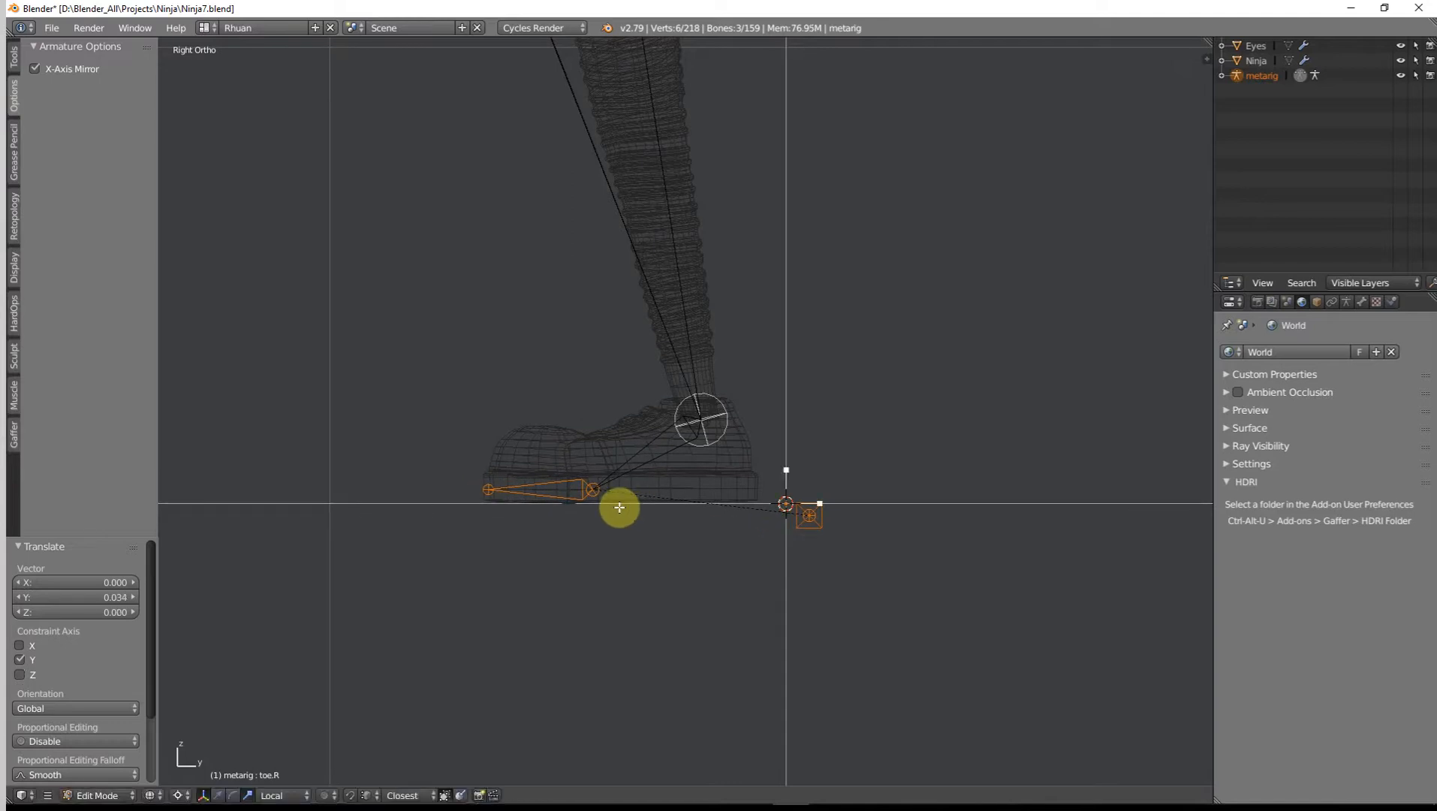
Step: Select the right heel bone, move it about -0.024 along Y toward the back of the shoe, and raise it about 0.002 along Z
{"action": "scroll", "coordinate": [612, 503], "scroll_direction": "up", "scroll_amount": 2}
{"action": "middle_click_drag", "start_coordinate": [861, 597], "coordinate": [761, 570], "text": "shift"}
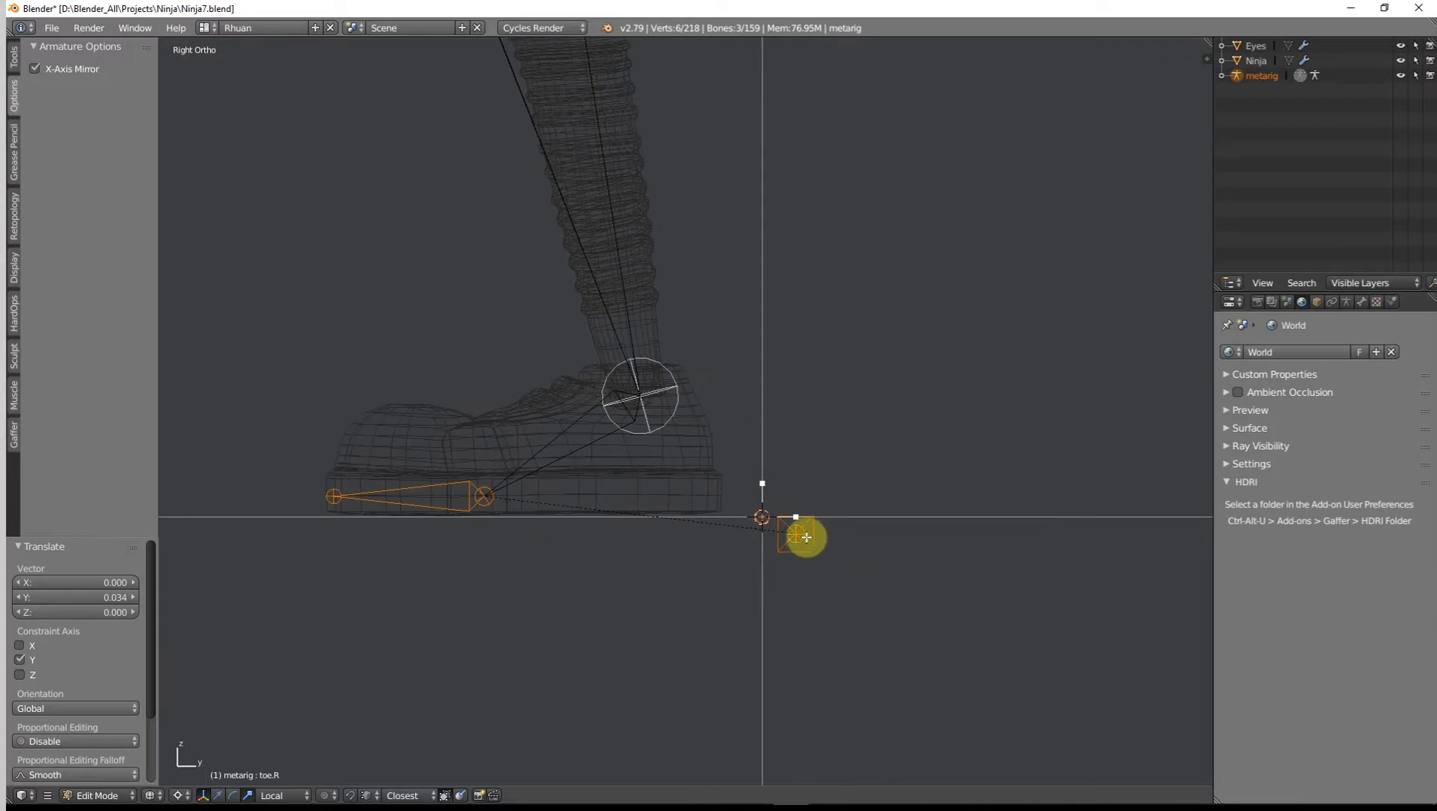
{"action": "right_click", "coordinate": [810, 528]}
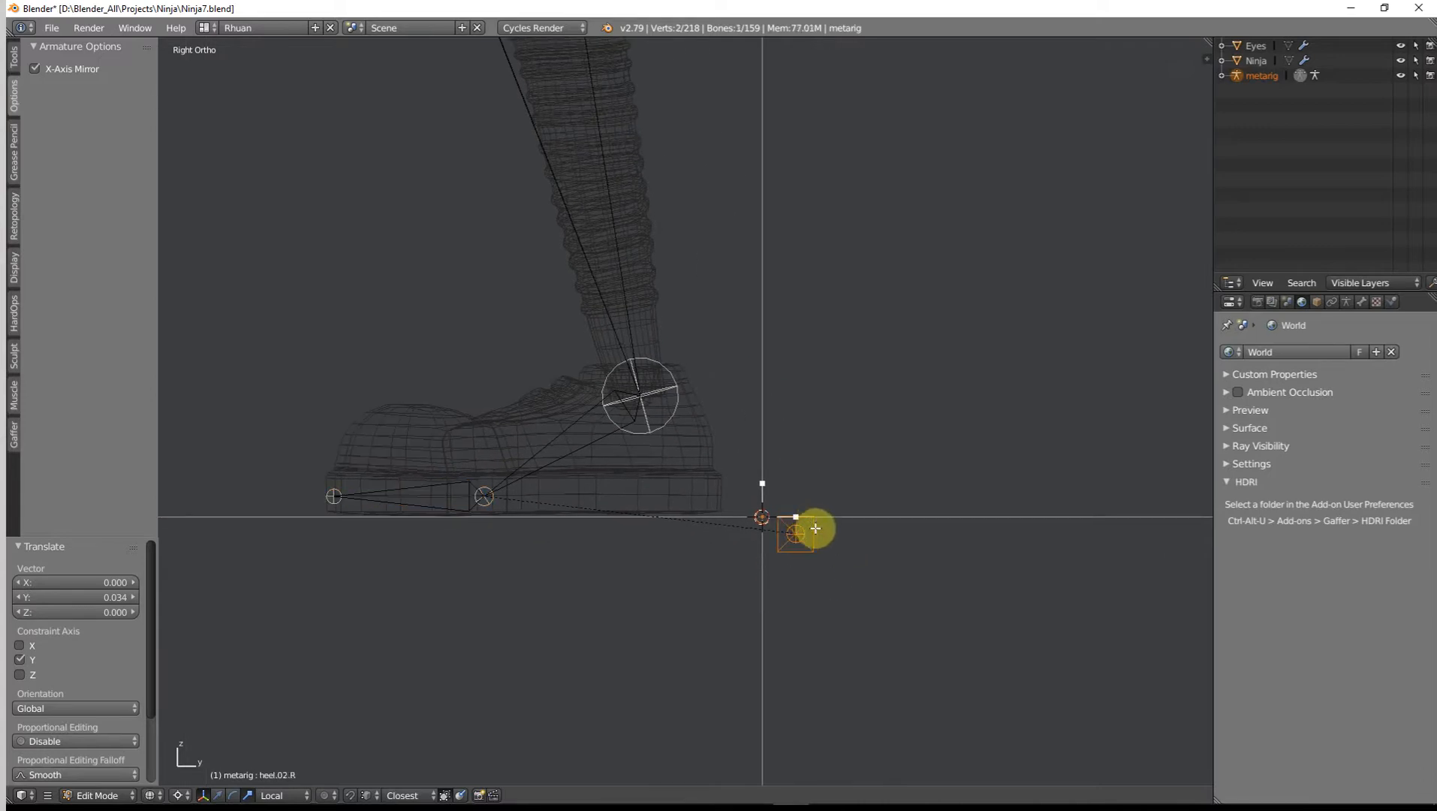
{"action": "key", "text": "g"}
{"action": "key", "text": "y"}
{"action": "left_click", "coordinate": [753, 522]}
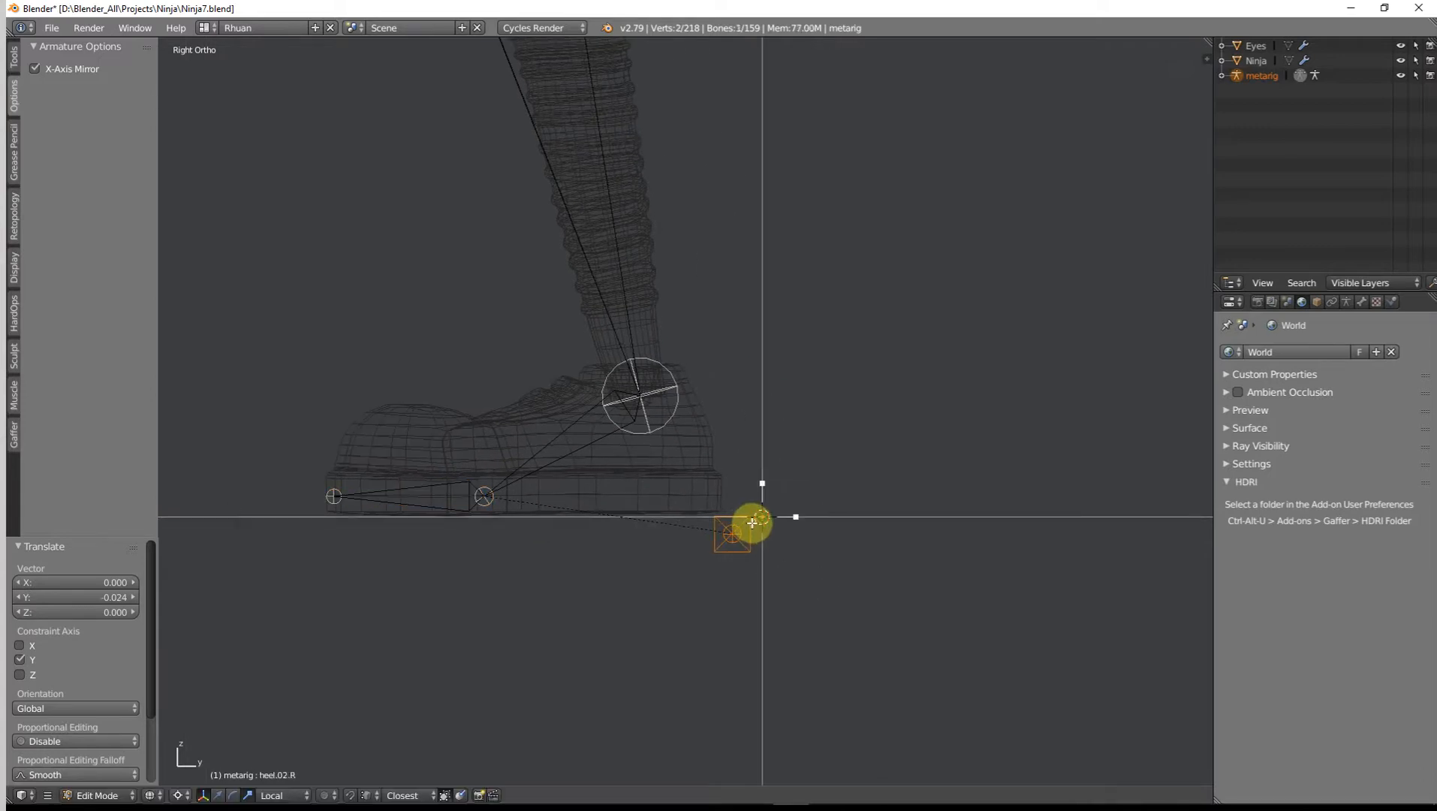
{"action": "scroll", "coordinate": [731, 512], "scroll_direction": "up", "scroll_amount": 5}
{"action": "middle_click_drag", "start_coordinate": [796, 568], "coordinate": [669, 462], "text": "shift"}
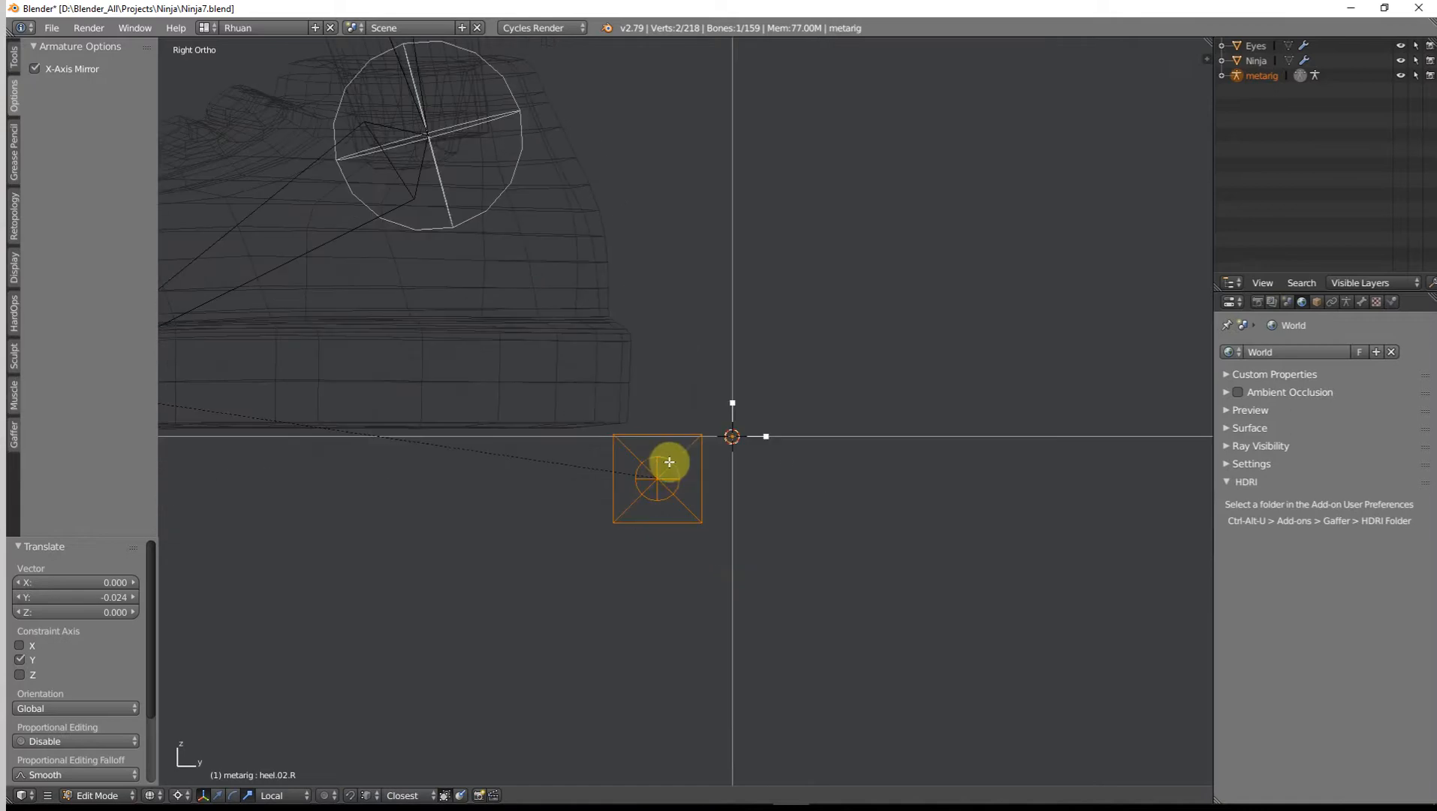
{"action": "key", "text": "g"}
{"action": "key", "text": "z"}
{"action": "left_click", "coordinate": [715, 539]}
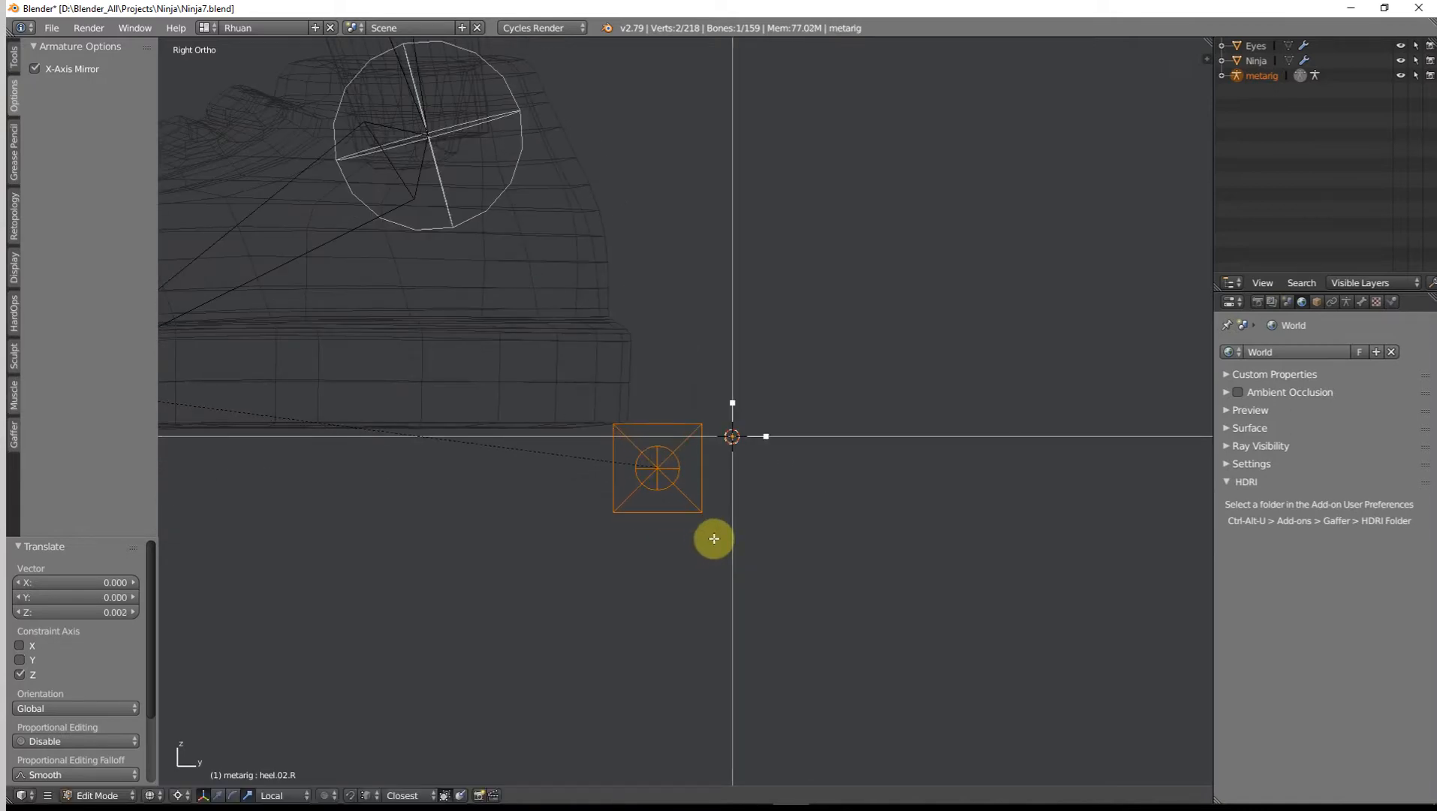
Step: Move the right heel bone about -0.004 along Y and raise it about 0.007 along Z to the back of the sole
{"action": "key", "text": "g"}
{"action": "key", "text": "y"}
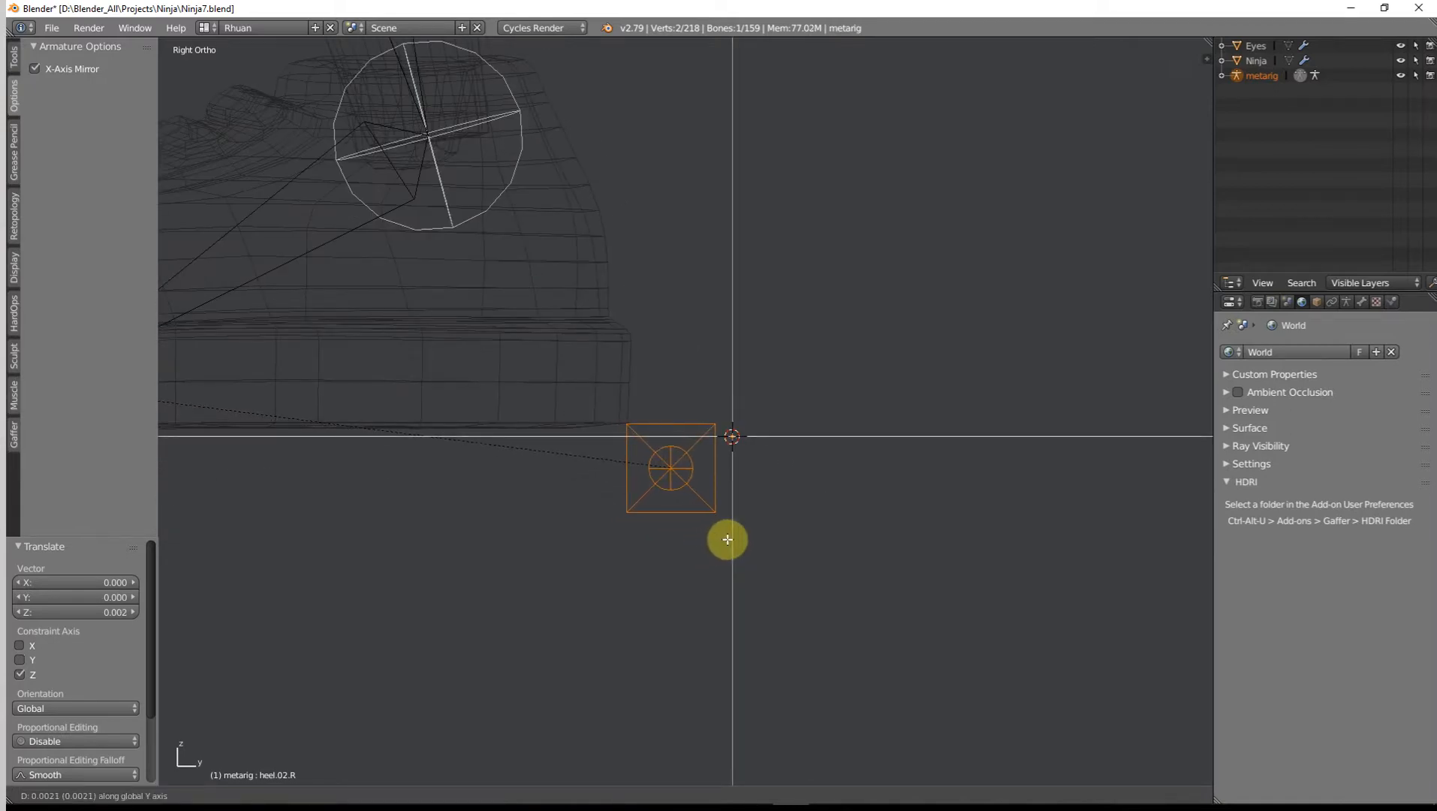
{"action": "left_click", "coordinate": [686, 531]}
{"action": "scroll", "coordinate": [682, 530], "scroll_direction": "down", "scroll_amount": 5}
{"action": "key", "text": "g"}
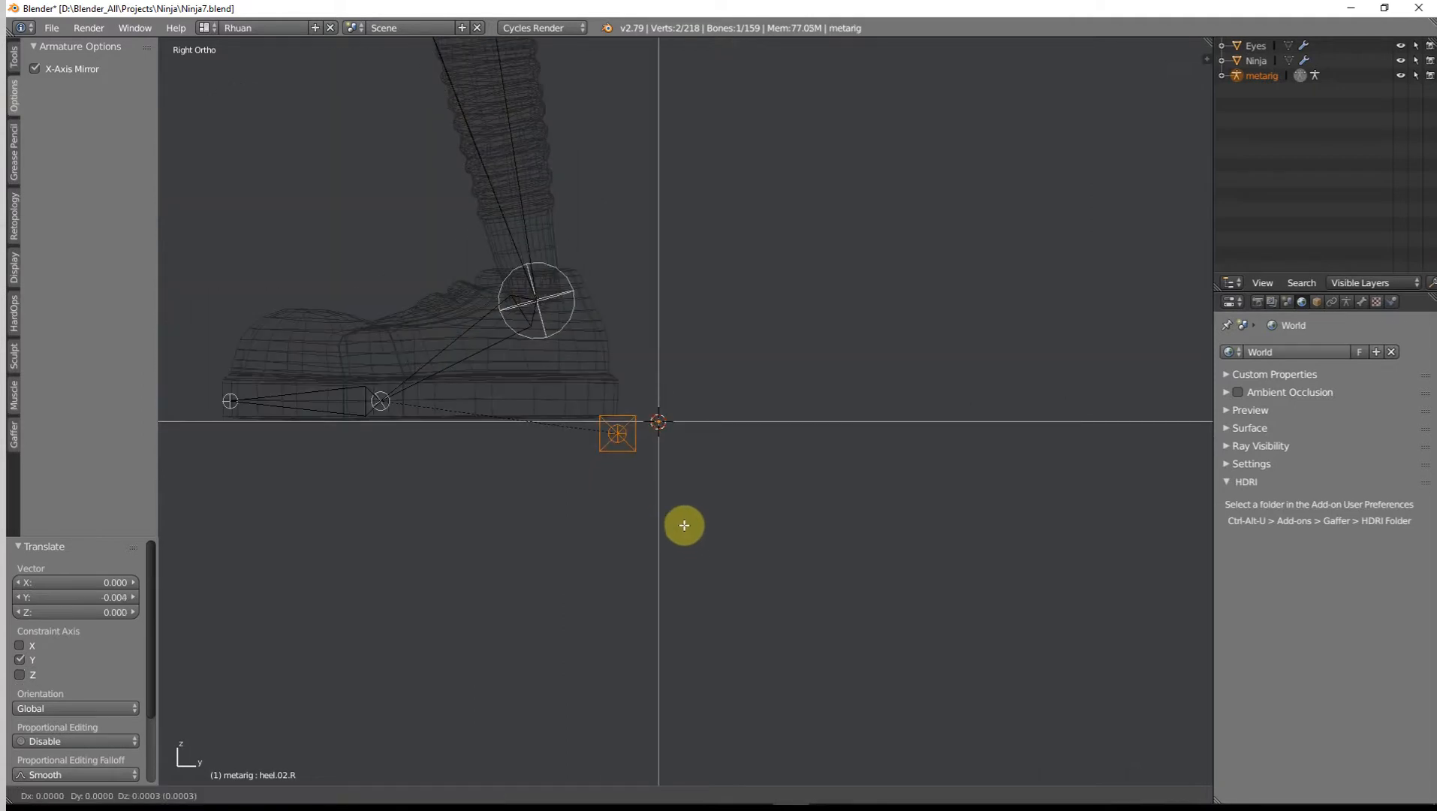
{"action": "key", "text": "z"}
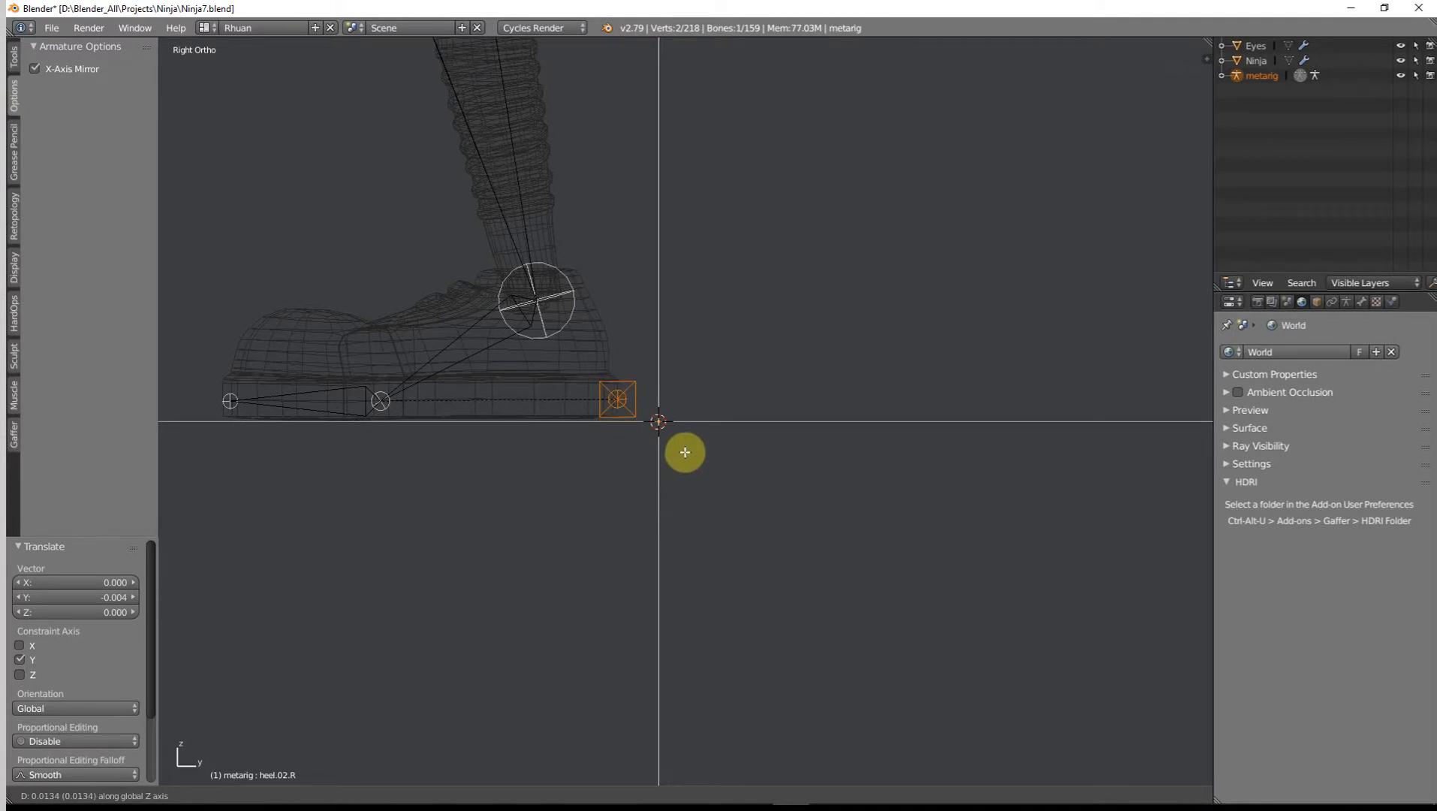
{"action": "left_click", "coordinate": [698, 628]}
Step: Nudge the right heel bone slightly along Y and raise it about 0.0006 along Z to meet the sole's rear edge
{"action": "scroll", "coordinate": [631, 465], "scroll_direction": "up", "scroll_amount": 8}
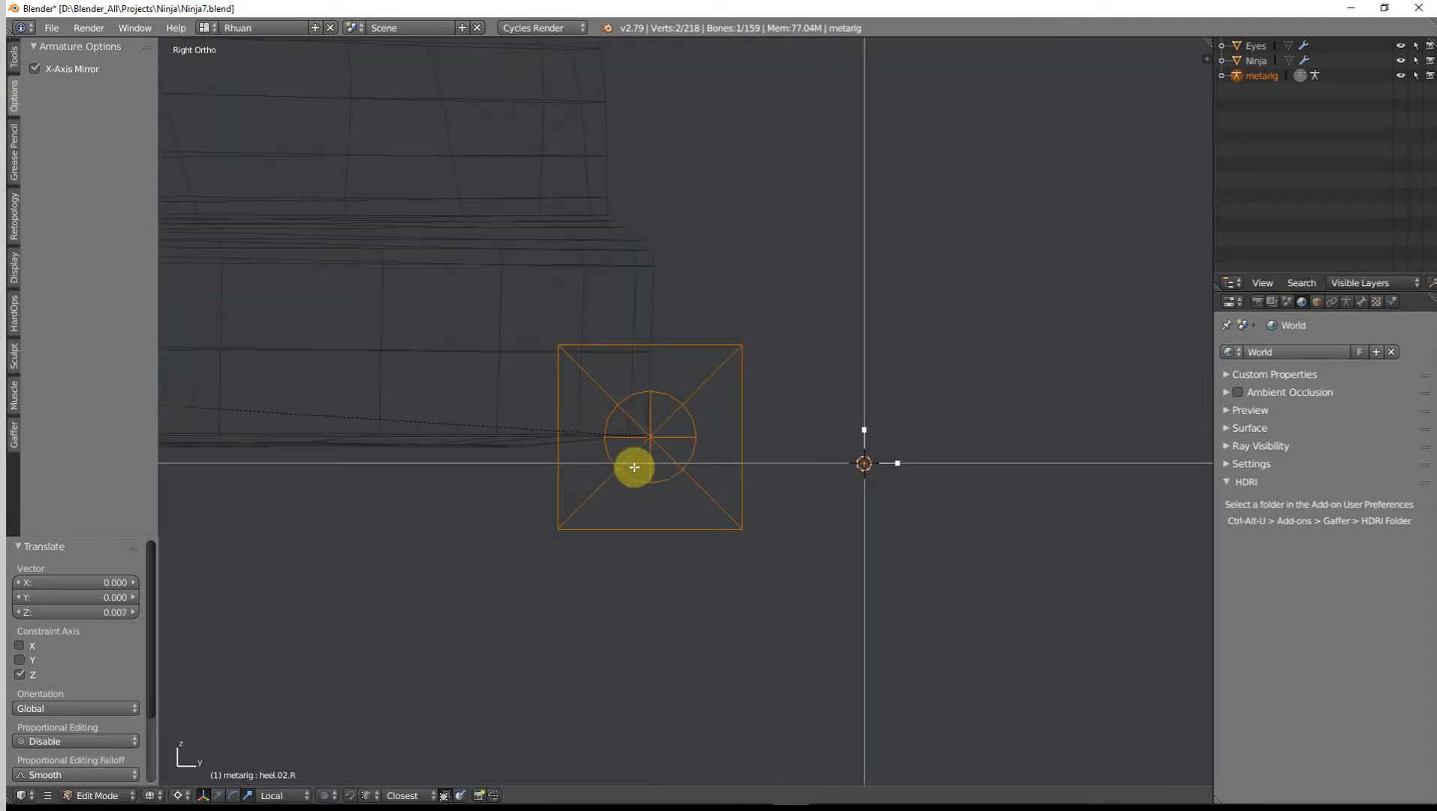
{"action": "key", "text": "g"}
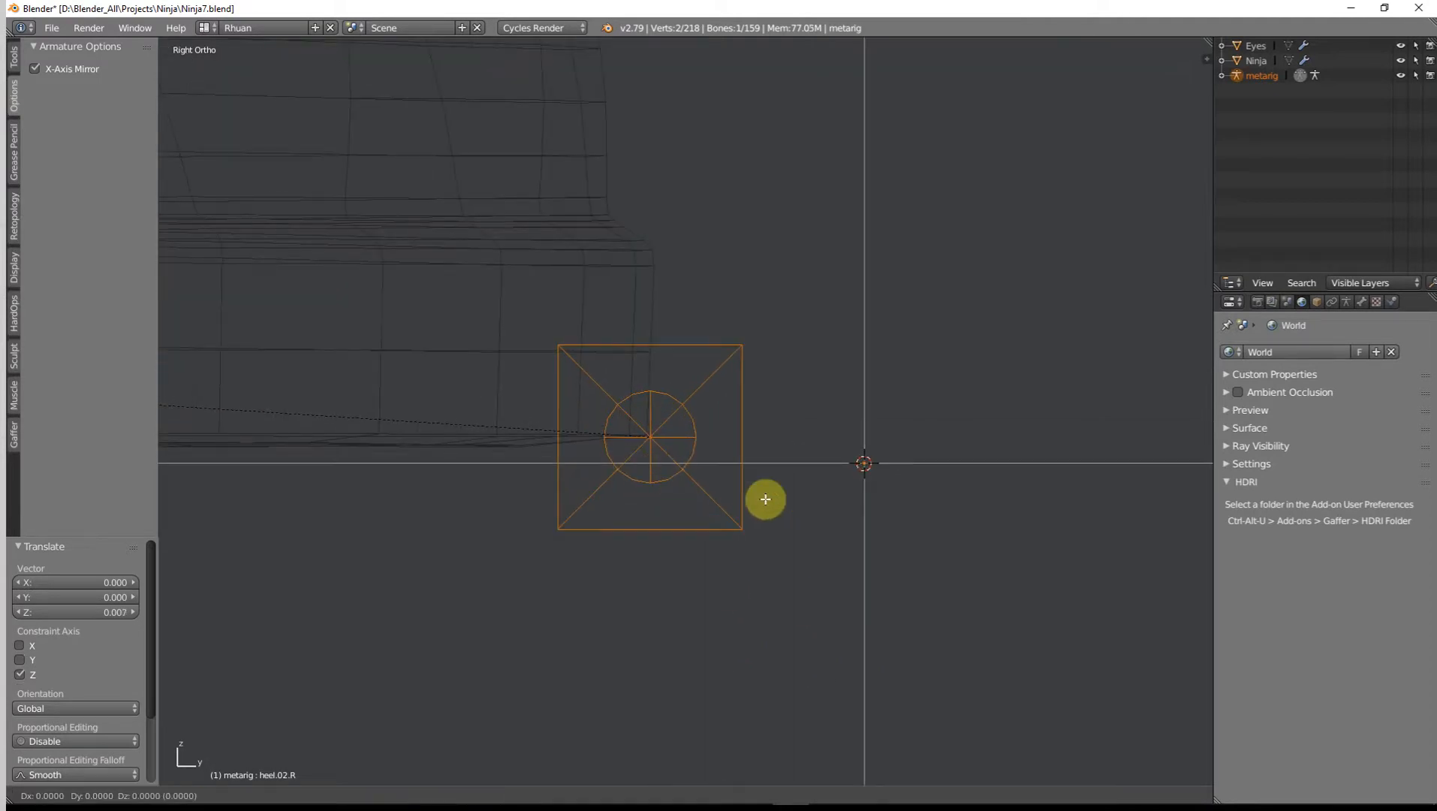
{"action": "key", "text": "y"}
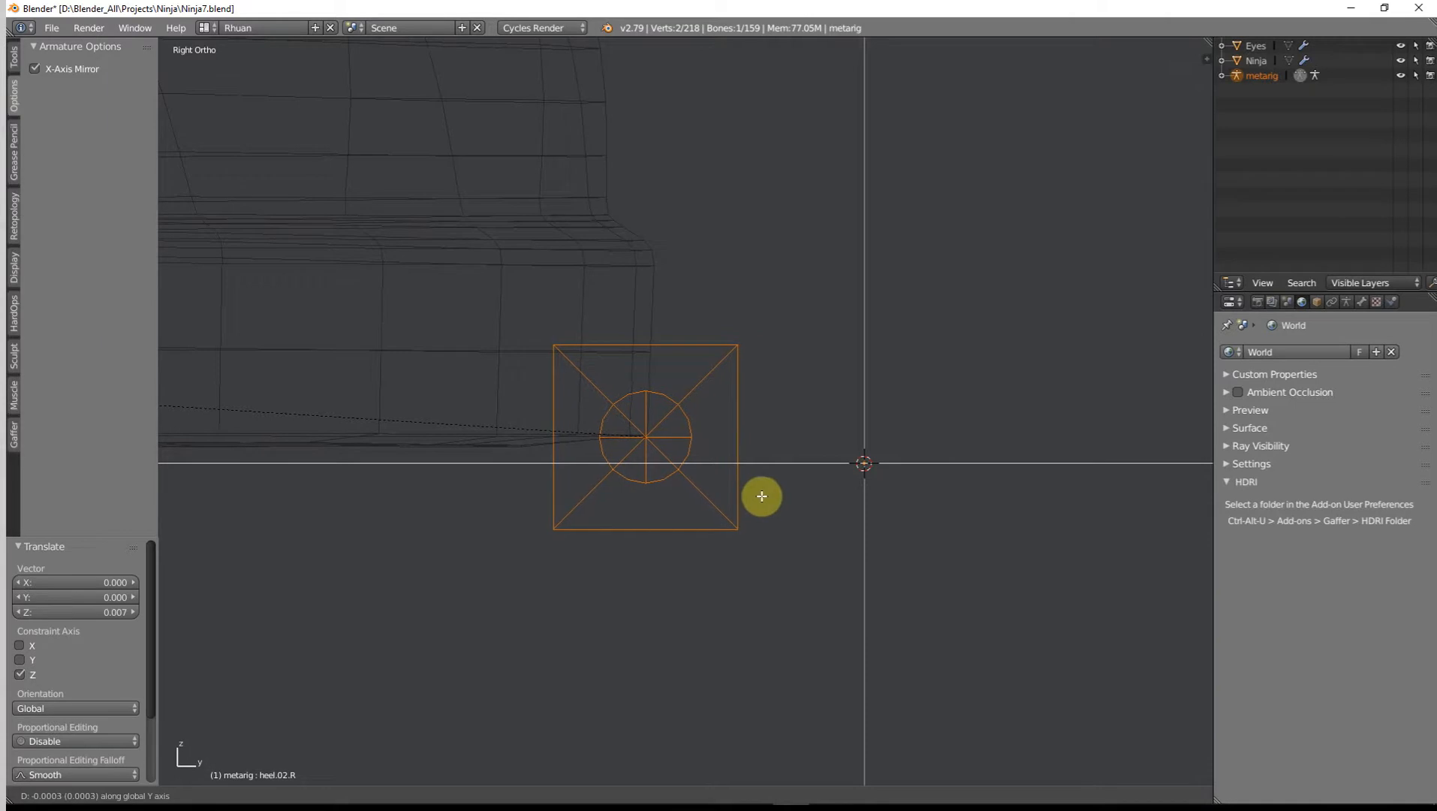
{"action": "left_click", "coordinate": [761, 494]}
{"action": "key", "text": "g"}
{"action": "key", "text": "y"}
{"action": "key", "text": "z"}
{"action": "left_click", "coordinate": [756, 490]}
Step: Check the heel, foot and leg bones against the mesh from the back and front in solid and wireframe shading
{"action": "key", "text": "z"}
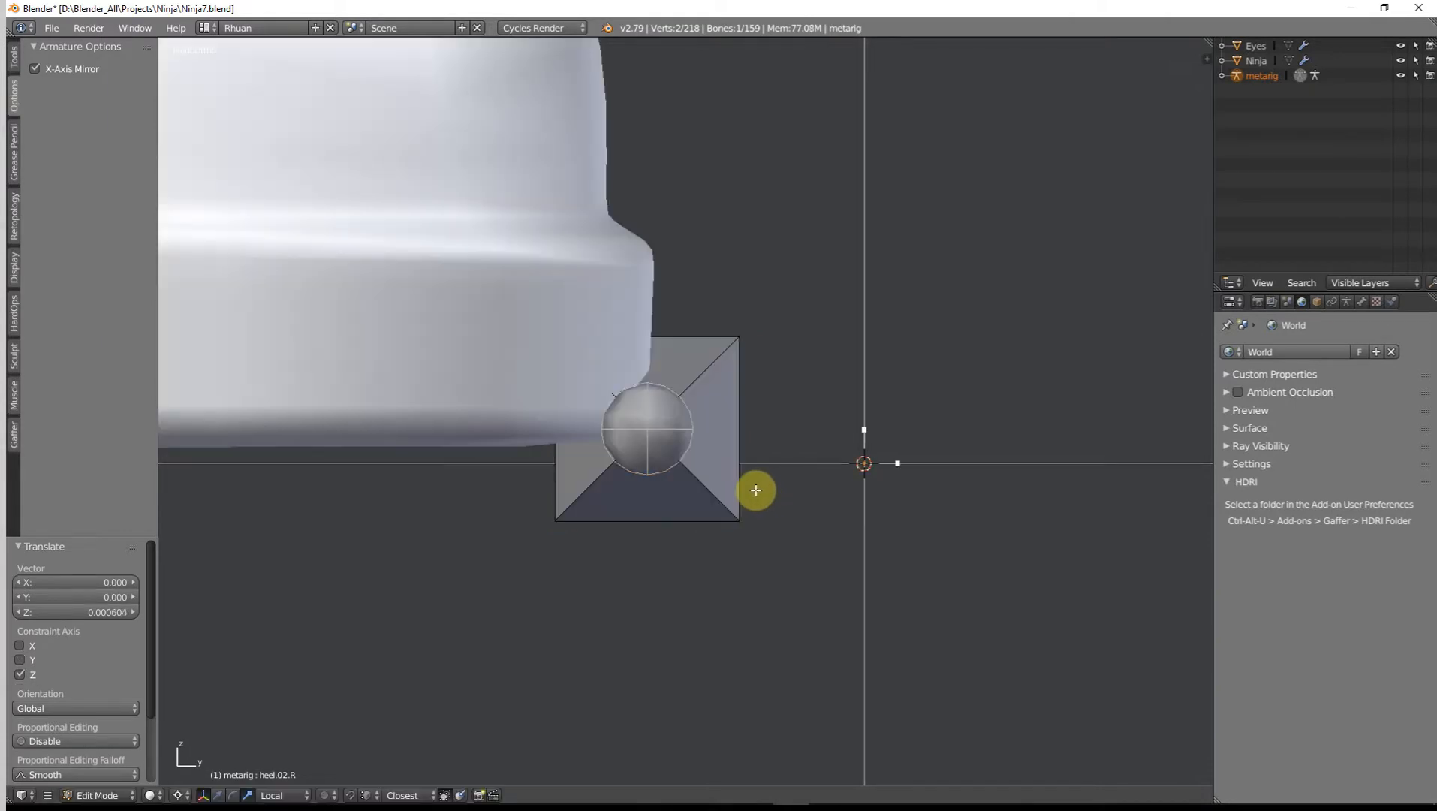
{"action": "scroll", "coordinate": [756, 490], "scroll_direction": "down", "scroll_amount": 4}
{"action": "middle_click_drag", "start_coordinate": [751, 494], "coordinate": [569, 553]}
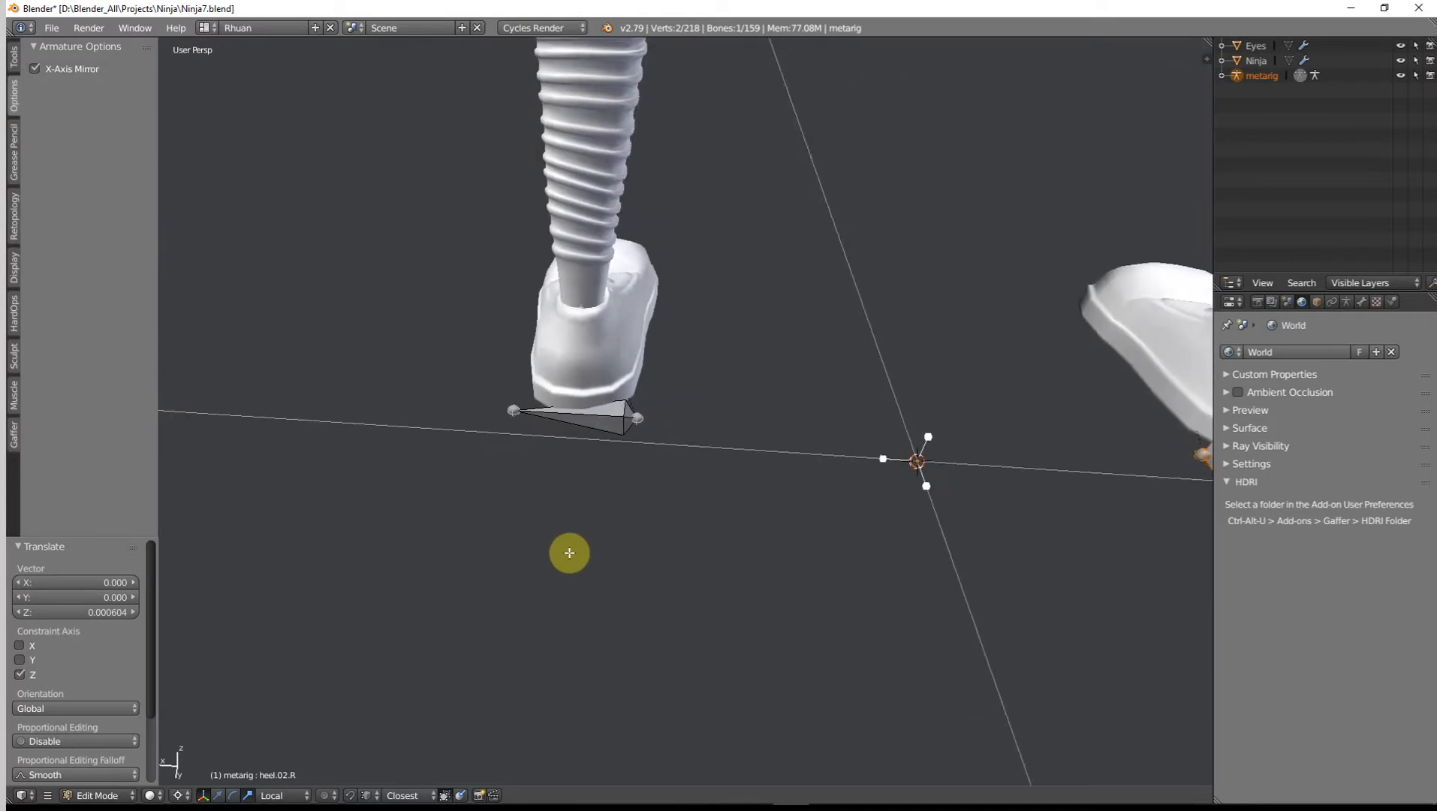
{"action": "key", "text": "ctrl+KP_1"}
{"action": "scroll", "coordinate": [570, 553], "scroll_direction": "up", "scroll_amount": 2}
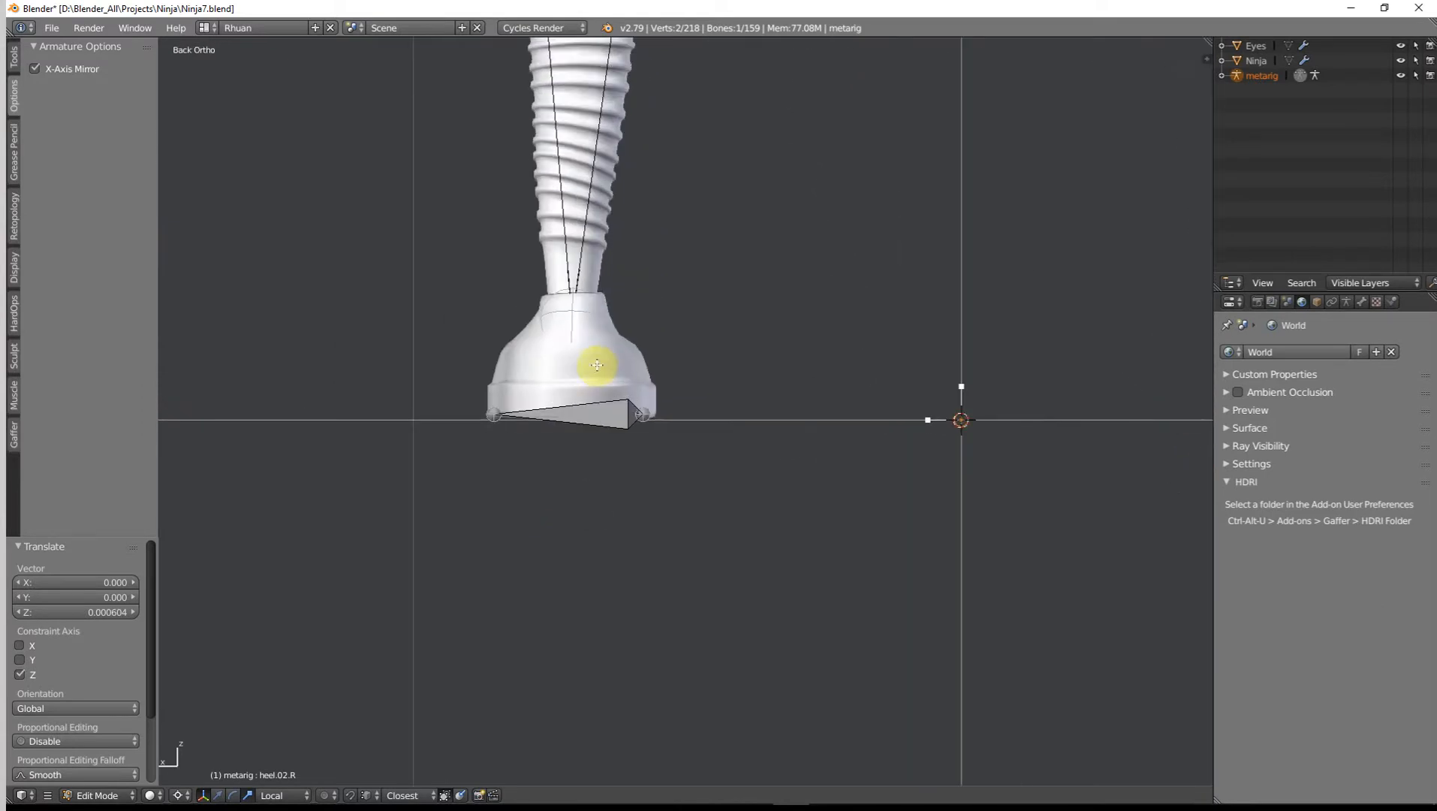
{"action": "key", "text": "z"}
{"action": "scroll", "coordinate": [582, 308], "scroll_direction": "down", "scroll_amount": 4}
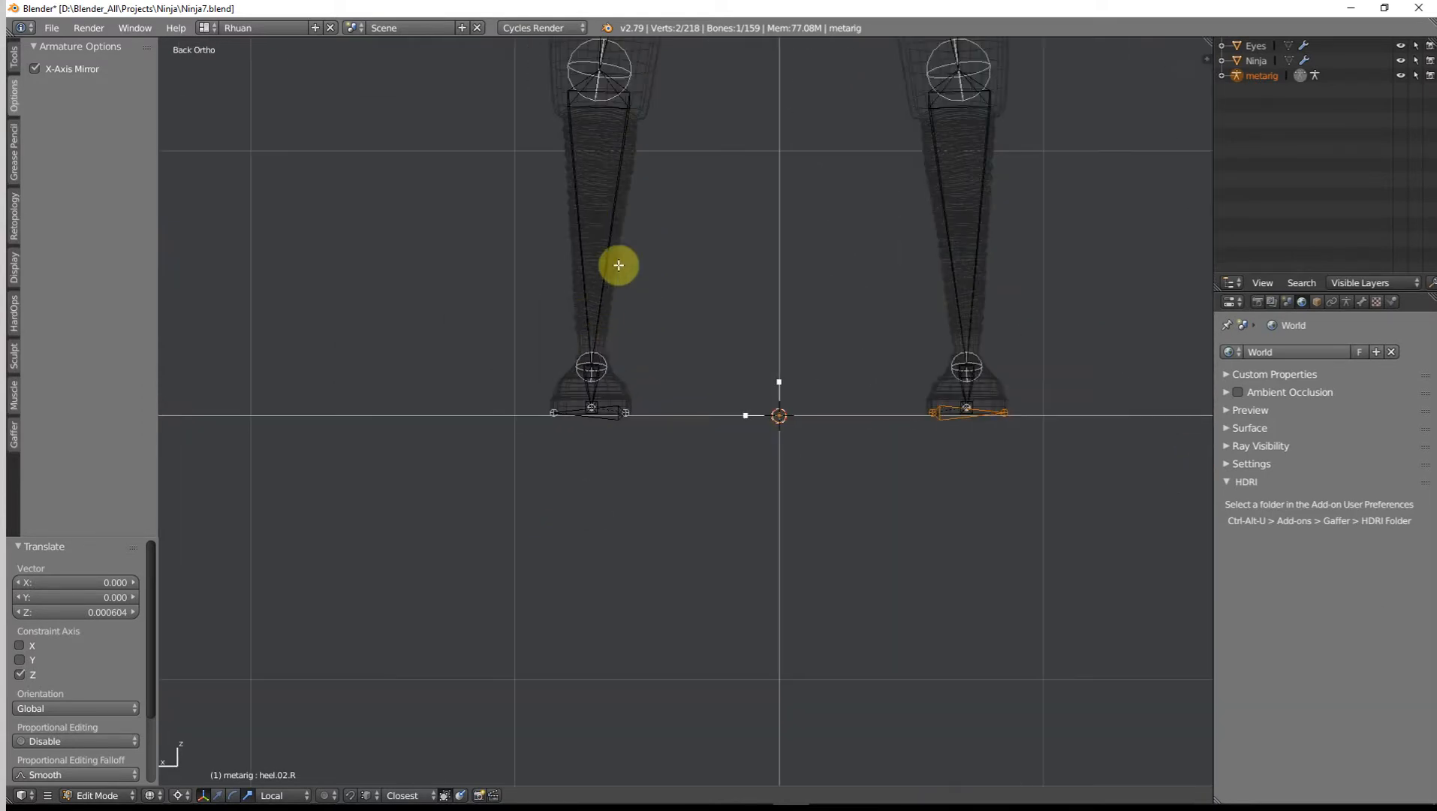
{"action": "middle_click_drag", "start_coordinate": [616, 266], "coordinate": [603, 472], "text": "shift"}
{"action": "middle_click_drag", "start_coordinate": [603, 269], "coordinate": [541, 356], "text": "shift"}
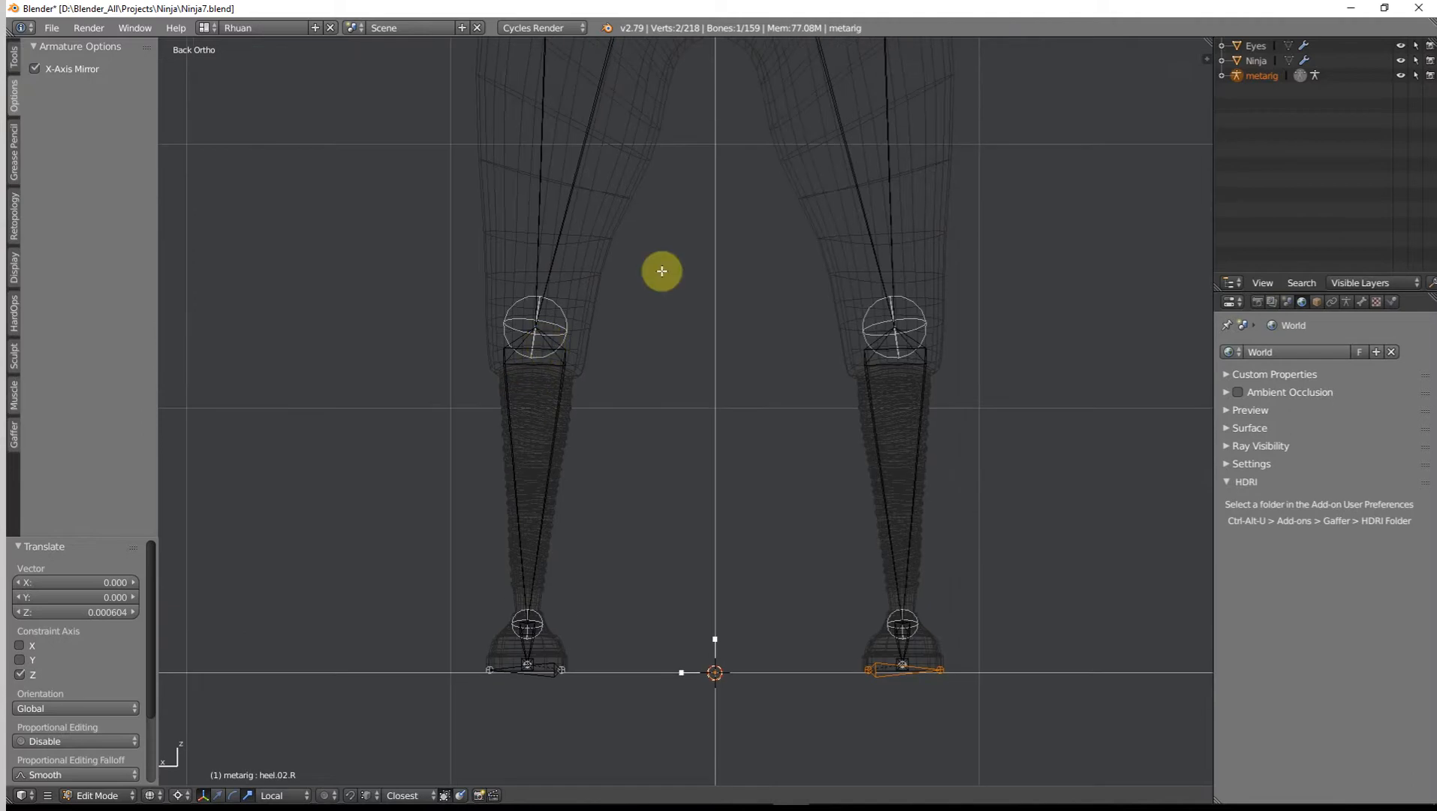
{"action": "middle_click_drag", "start_coordinate": [657, 269], "coordinate": [655, 515], "text": "shift"}
{"action": "key", "text": "KP_1"}
{"action": "key", "text": "z"}
{"action": "scroll", "coordinate": [654, 514], "scroll_direction": "down", "scroll_amount": 4}
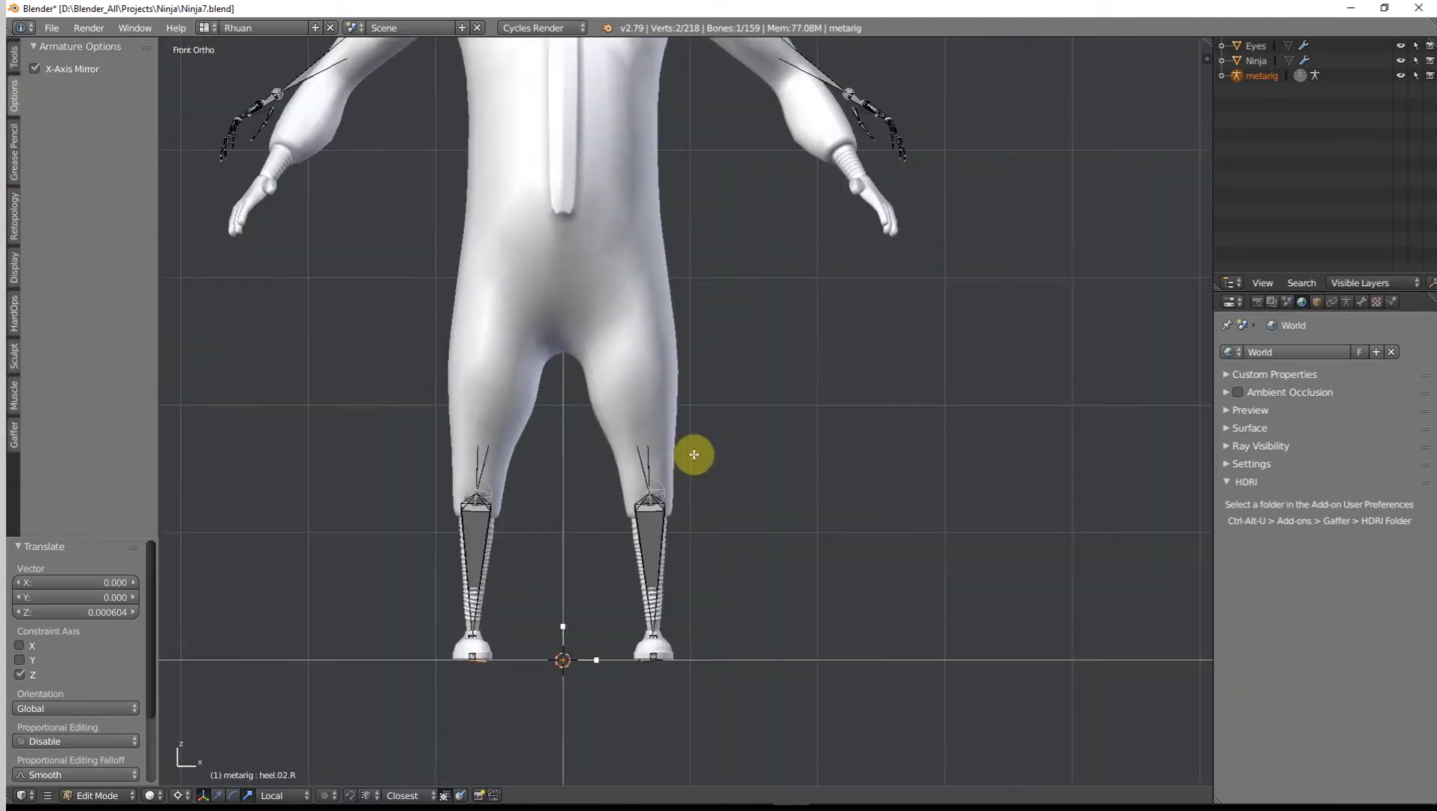
{"action": "middle_click_drag", "start_coordinate": [693, 384], "coordinate": [690, 613], "text": "shift"}
{"action": "key", "text": "z"}
{"action": "key", "text": "z"}
{"action": "key", "text": "z"}
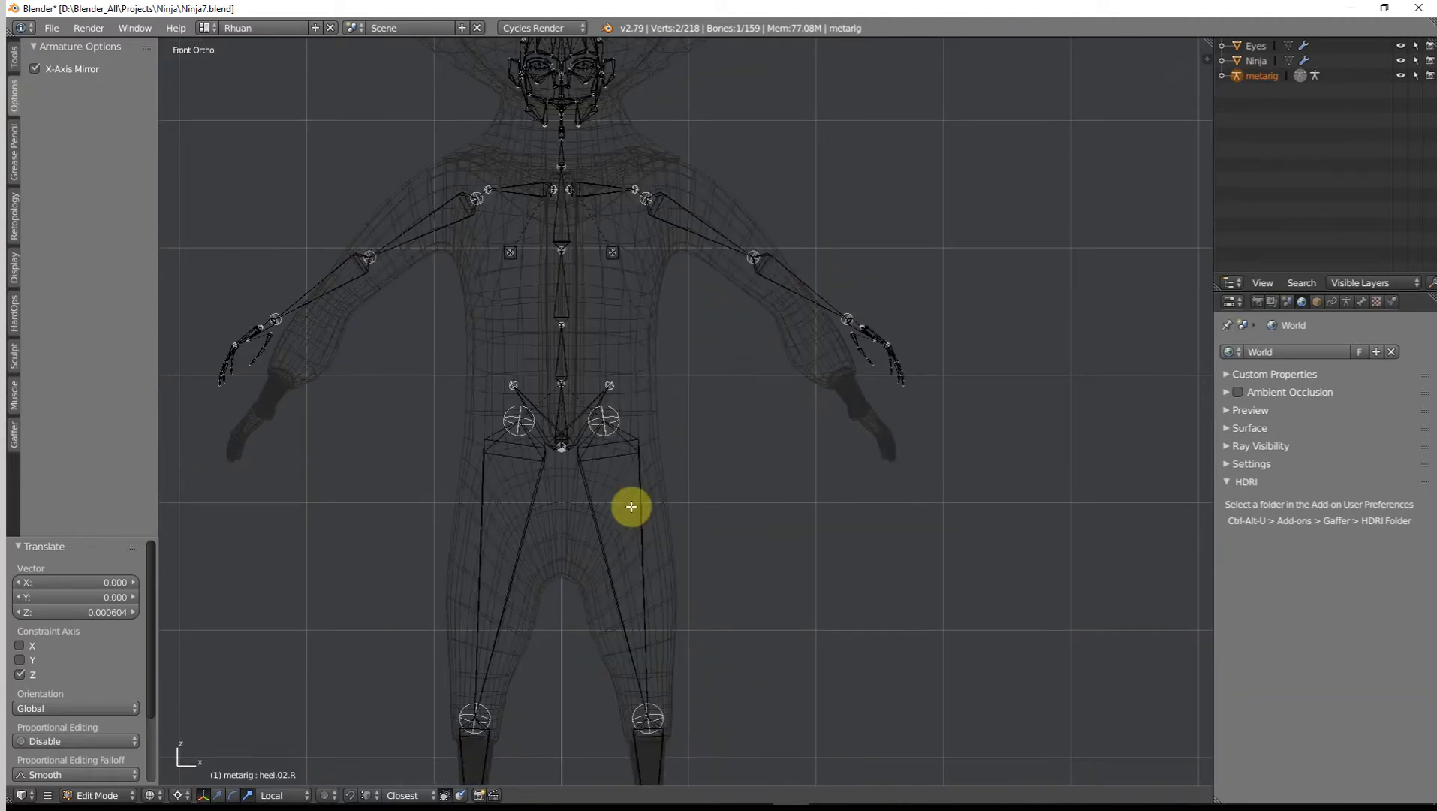
Step: Turn on X-Ray display for the meta-rig and resume editing its bones in solid shading
{"action": "key", "text": "Tab"}
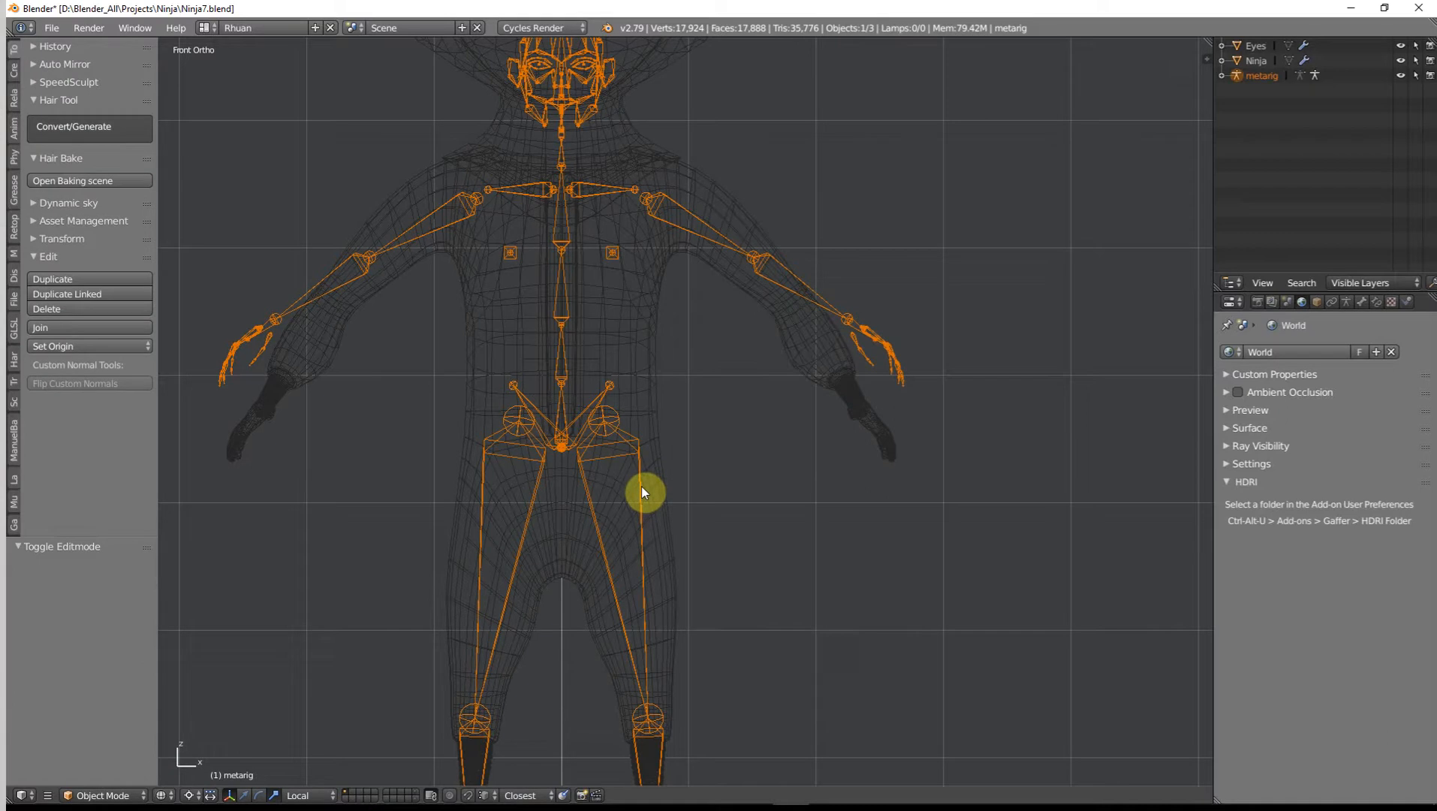
{"action": "left_click", "coordinate": [1344, 302]}
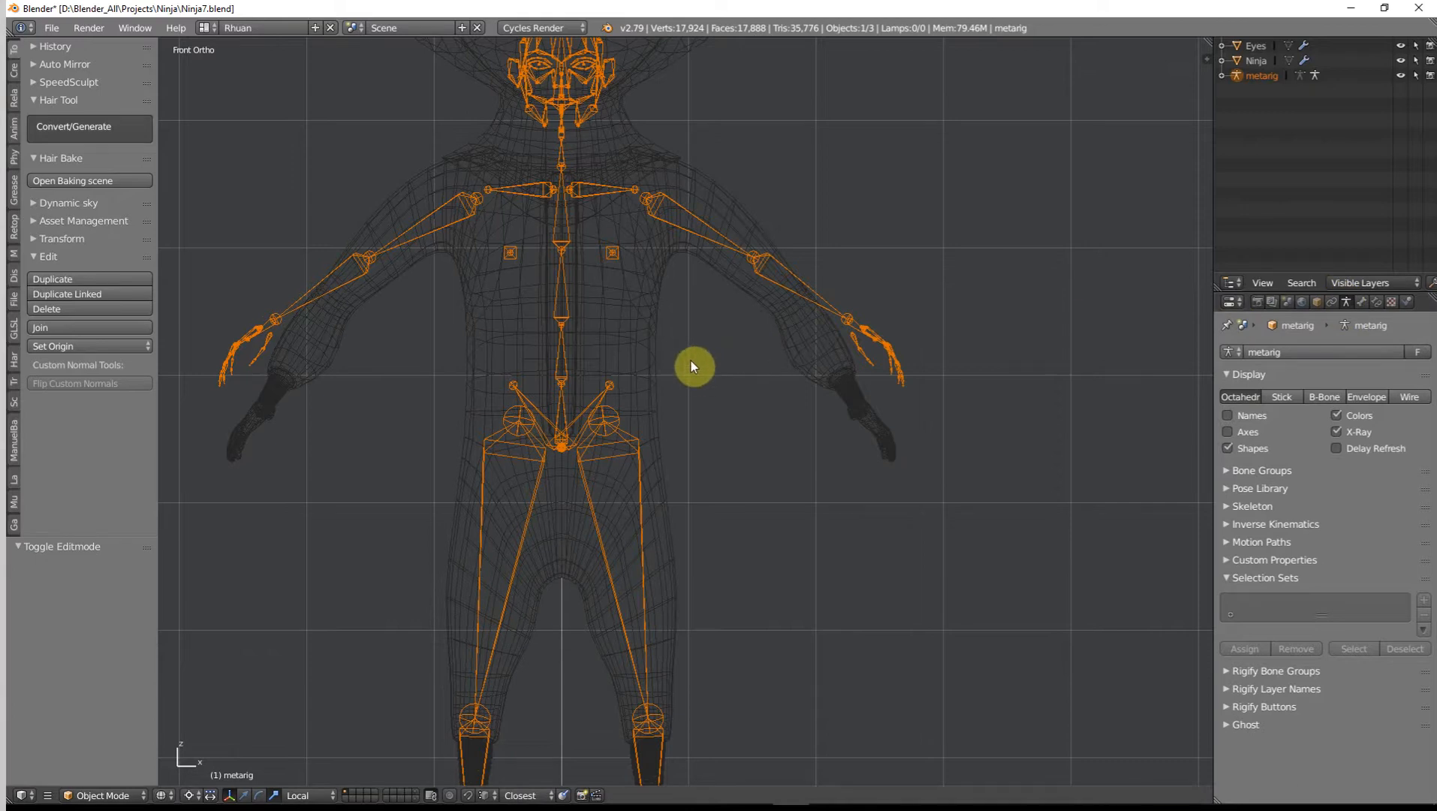
{"action": "key", "text": "z"}
{"action": "middle_click_drag", "start_coordinate": [721, 507], "coordinate": [724, 336], "text": "shift"}
{"action": "key", "text": "Tab"}
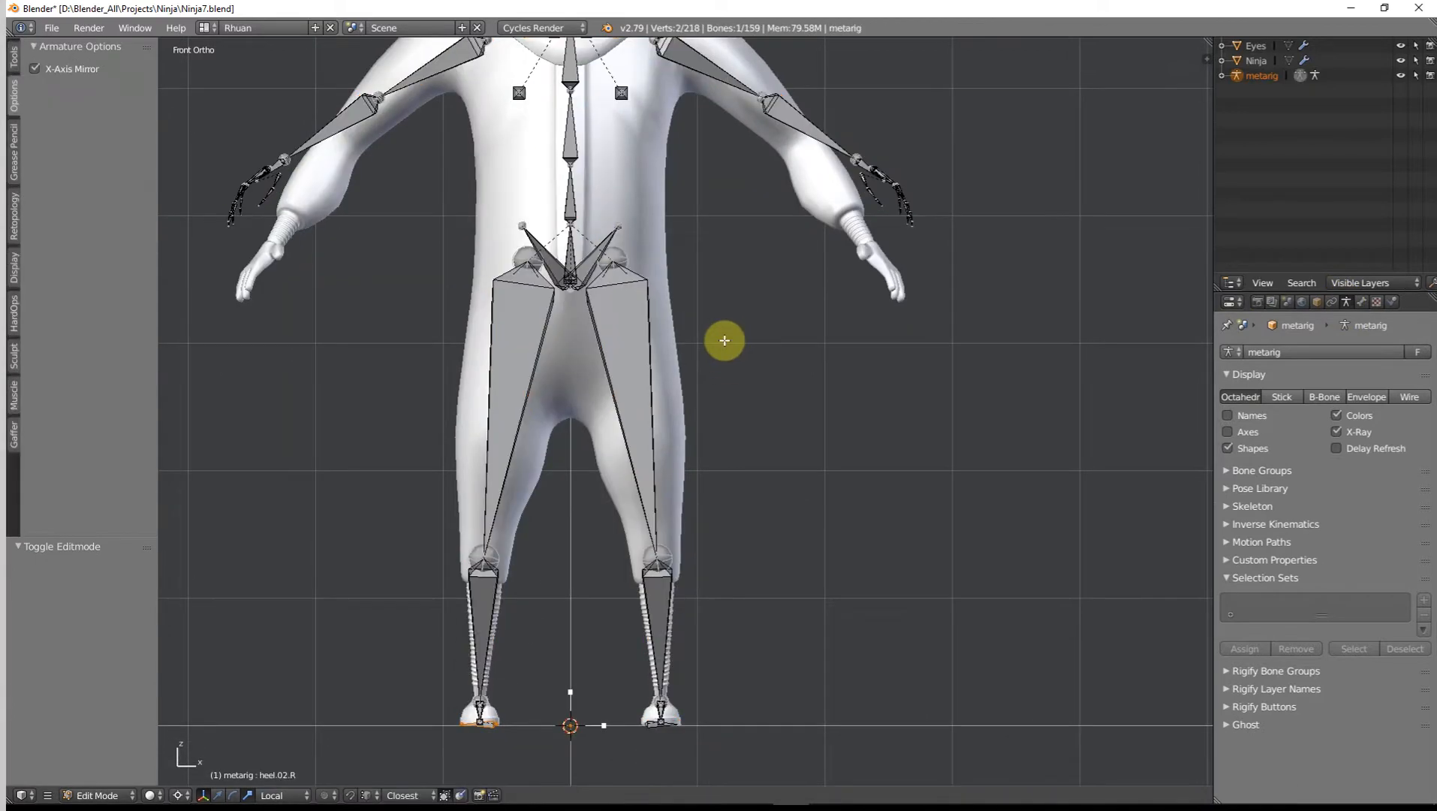
Step: Select the lowest spine bone, both pelvis bones and the thigh top joints, and lower them about 0.211 along Z into the hips
{"action": "scroll", "coordinate": [579, 300], "scroll_direction": "up", "scroll_amount": 2}
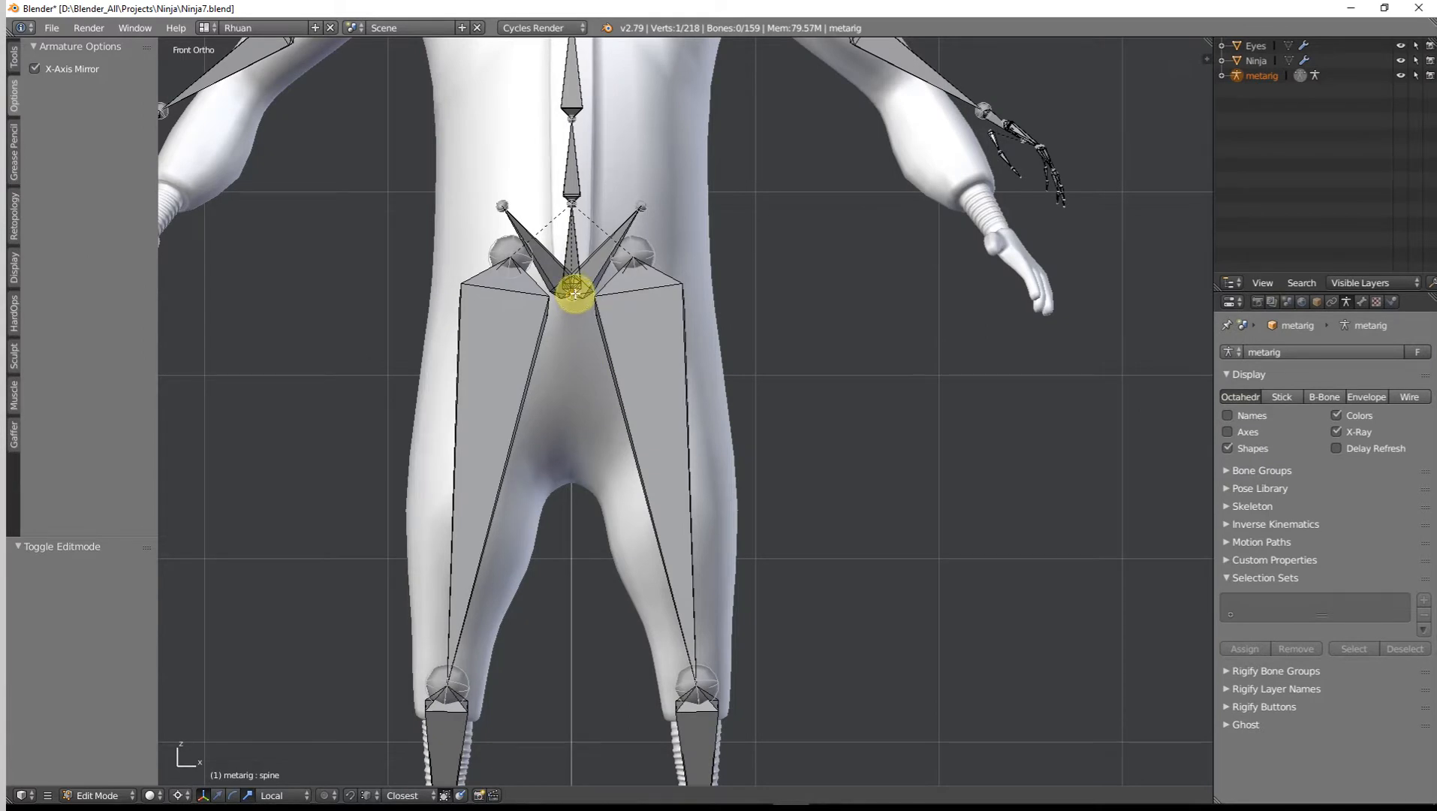
{"action": "key", "text": "c"}
{"action": "mouse_move", "coordinate": [561, 283]}
{"action": "left_mouse_down"}
{"action": "mouse_move", "coordinate": [520, 227]}
{"action": "mouse_move", "coordinate": [602, 242]}
{"action": "mouse_move", "coordinate": [619, 215]}
{"action": "mouse_move", "coordinate": [586, 250]}
{"action": "mouse_move", "coordinate": [487, 256]}
{"action": "mouse_move", "coordinate": [535, 264]}
{"action": "left_mouse_up"}
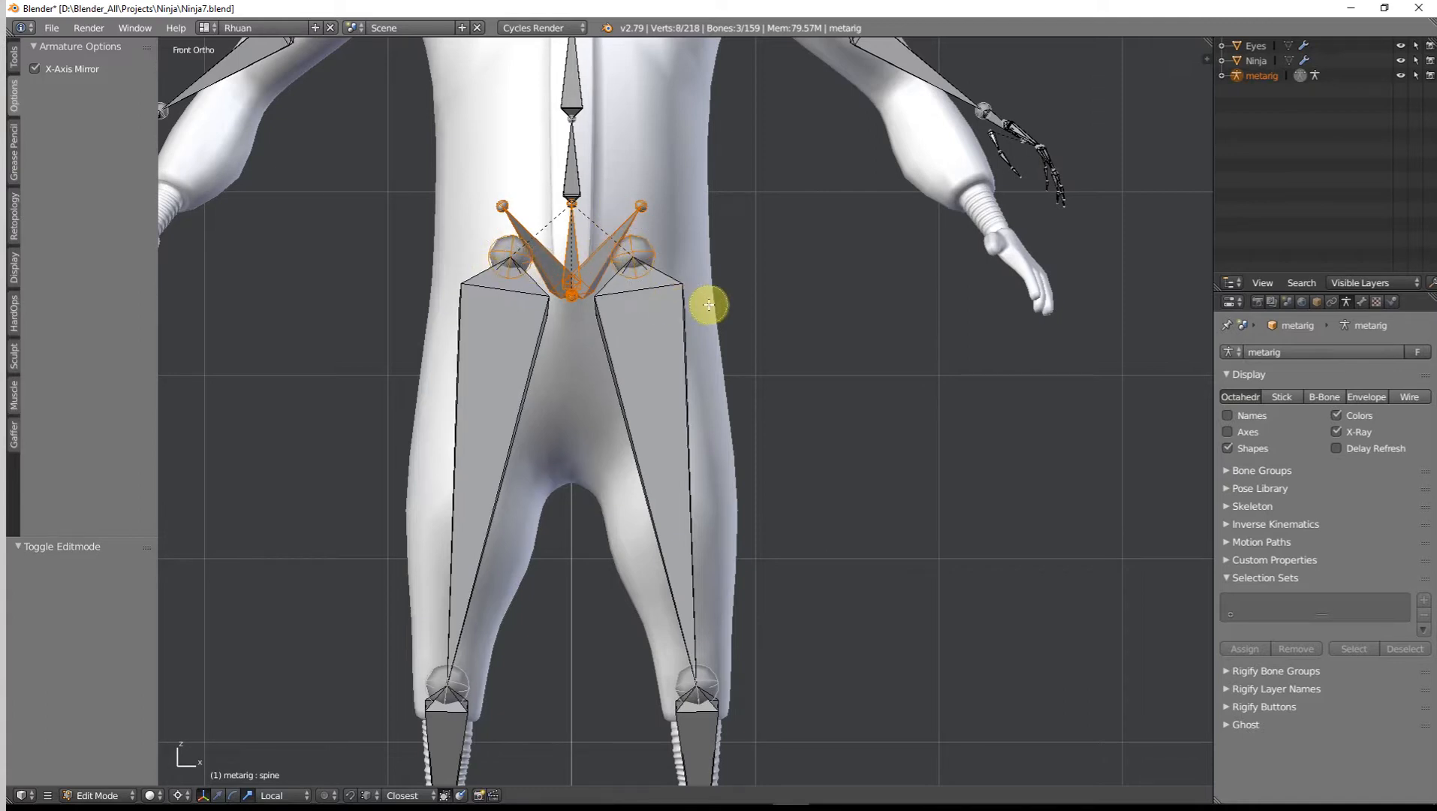
{"action": "key", "text": "g"}
{"action": "key", "text": "z"}
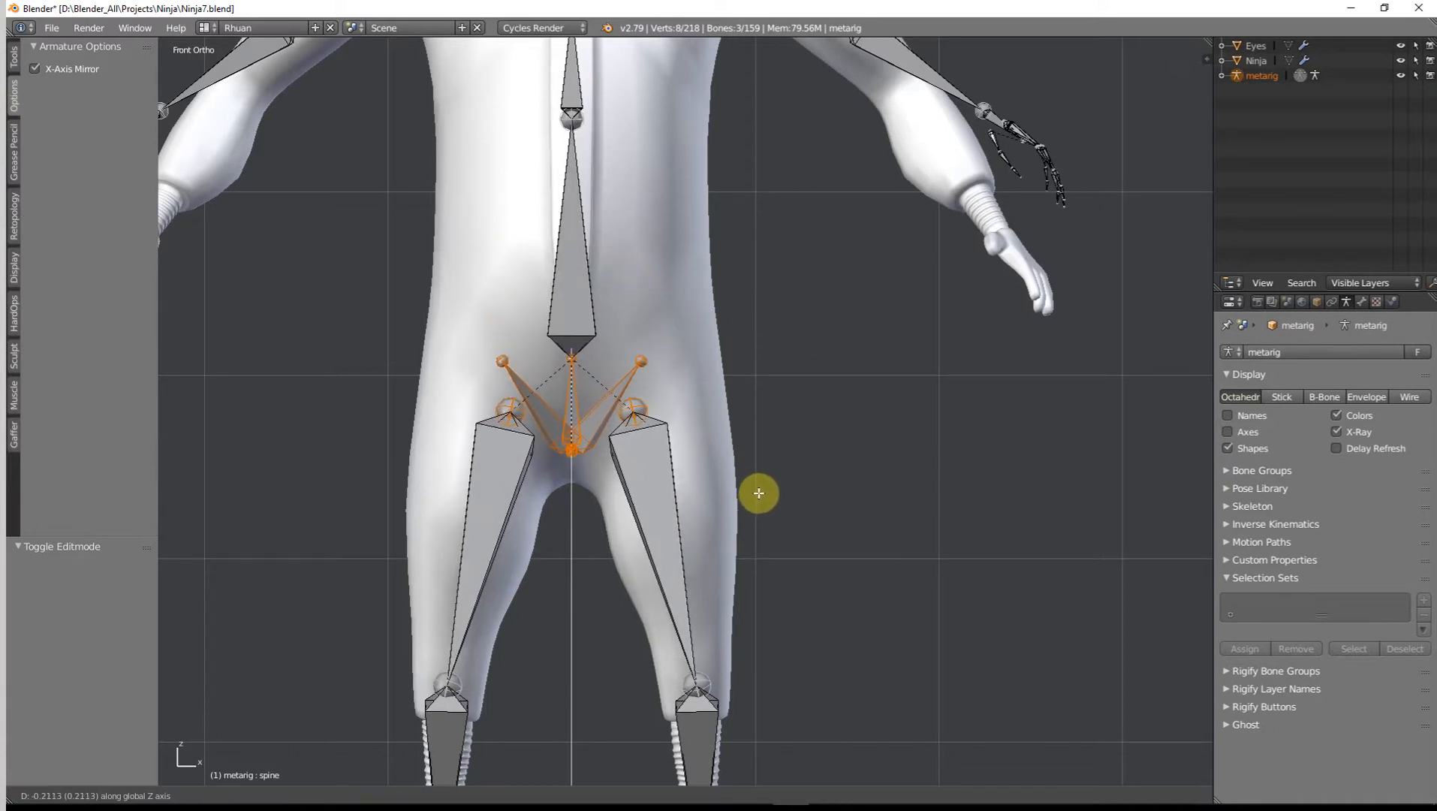
{"action": "left_click", "coordinate": [755, 492]}
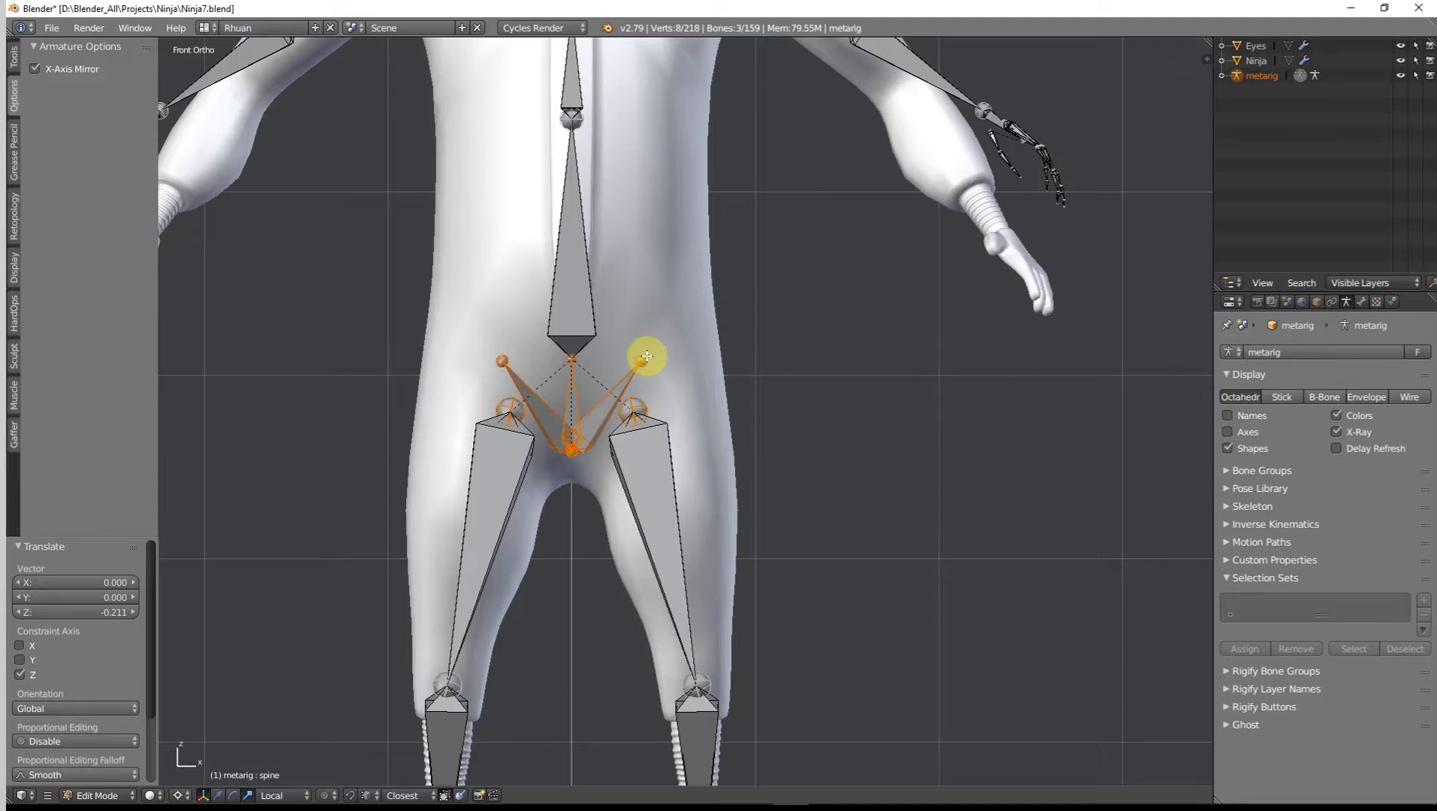
Step: Raise the lowest spine bone's top joint about 0.047 along Z and move the left pelvis tip about 0.062 along X and 0.070 along Z
{"action": "right_click", "coordinate": [570, 358]}
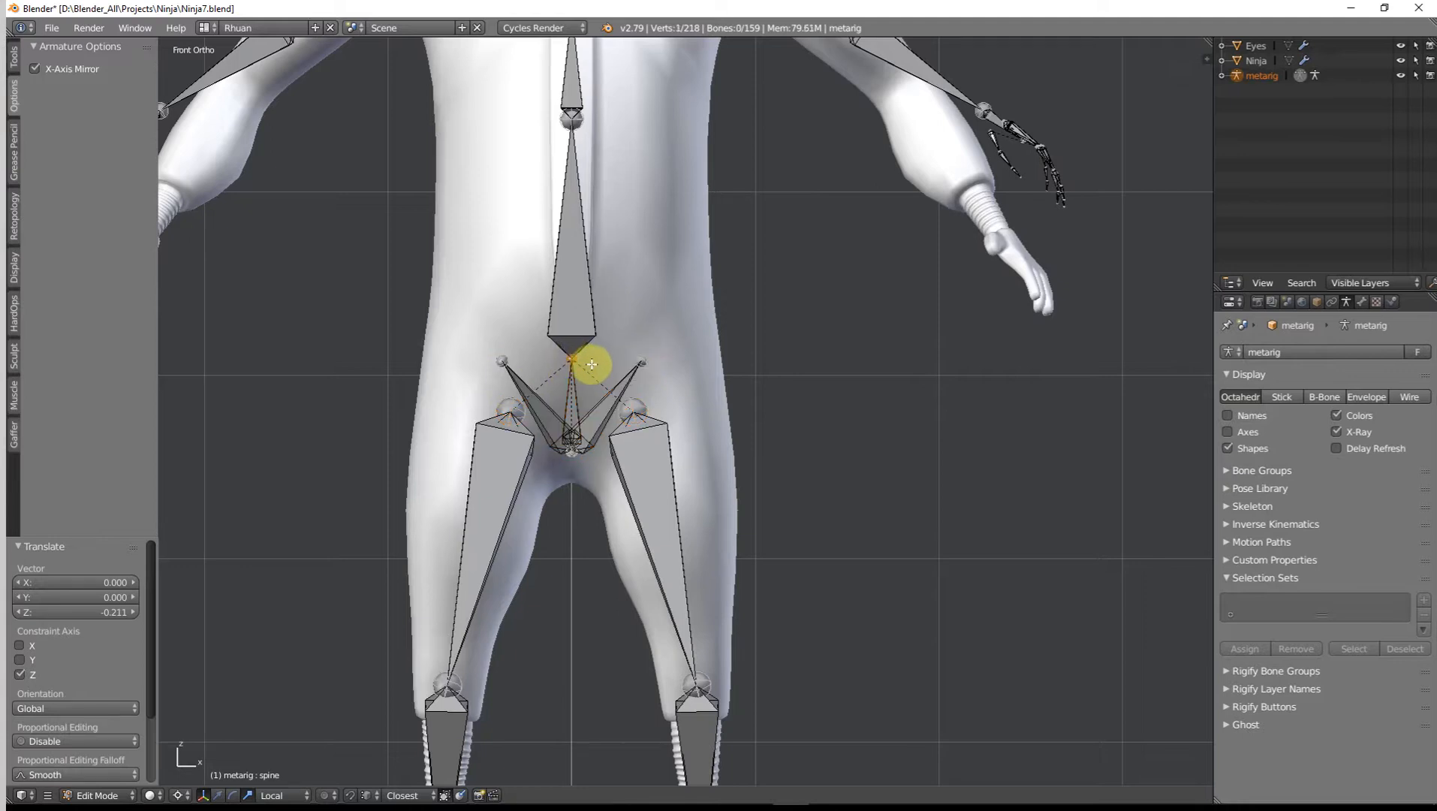
{"action": "key", "text": "g"}
{"action": "key", "text": "z"}
{"action": "left_click", "coordinate": [596, 330]}
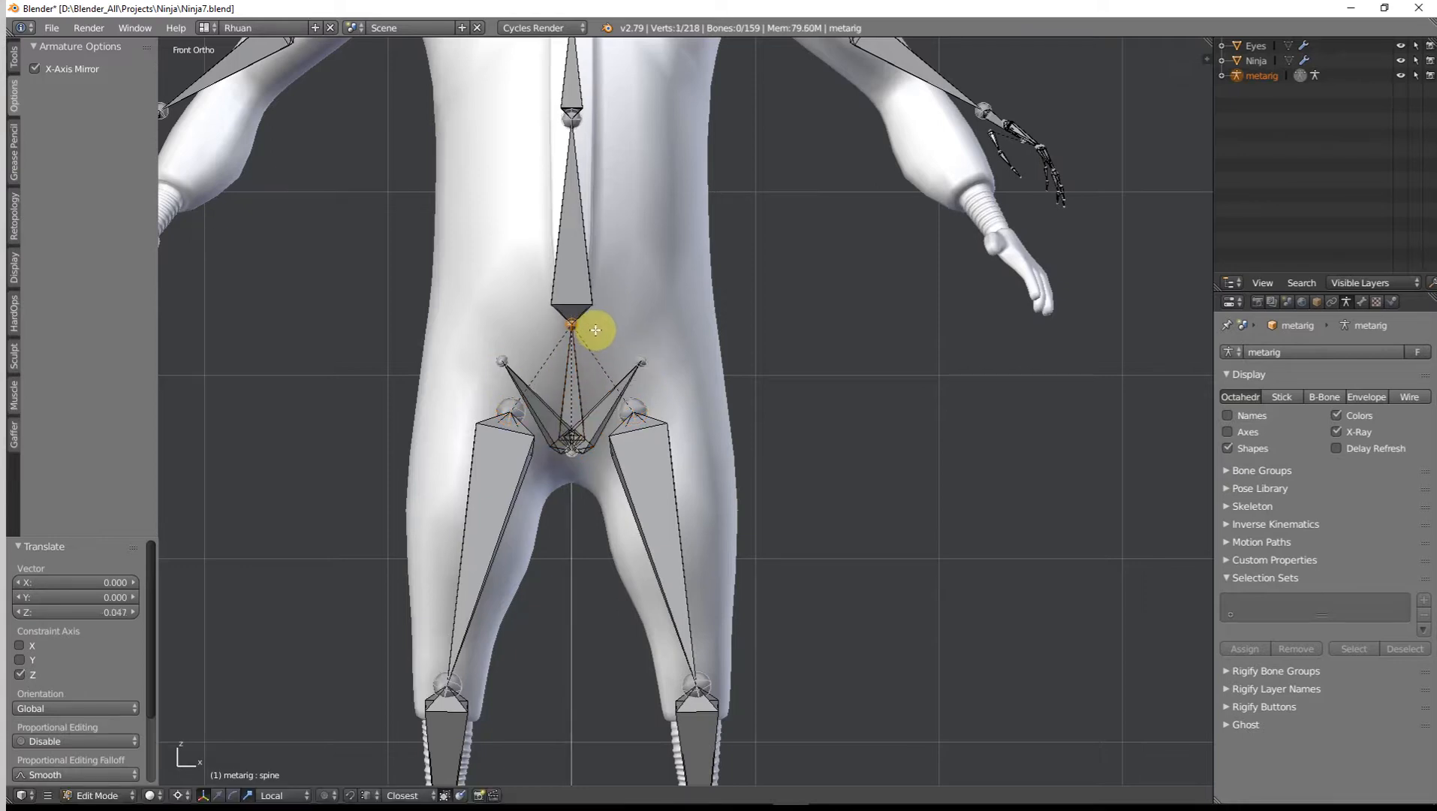
{"action": "key", "text": "g"}
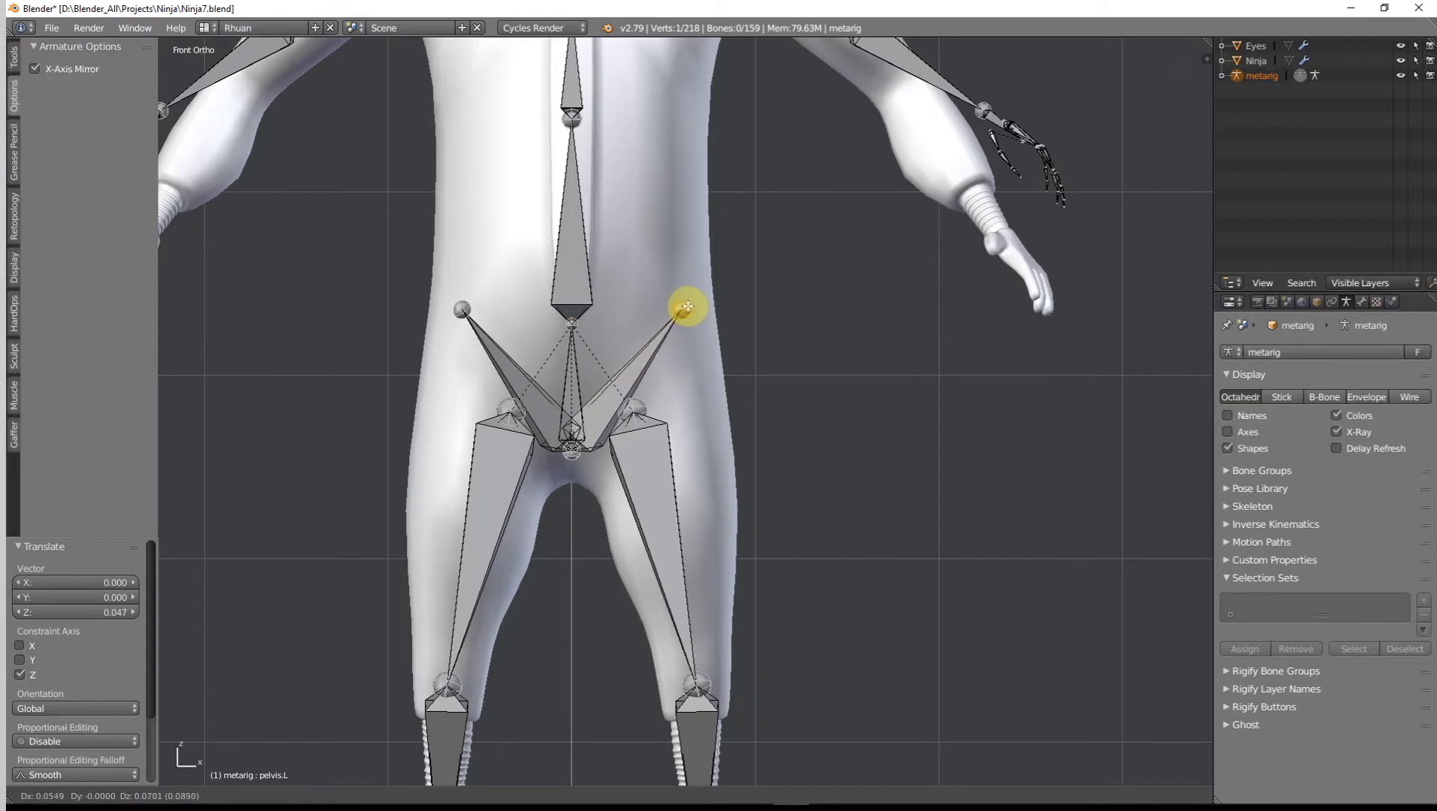
{"action": "left_click", "coordinate": [691, 306]}
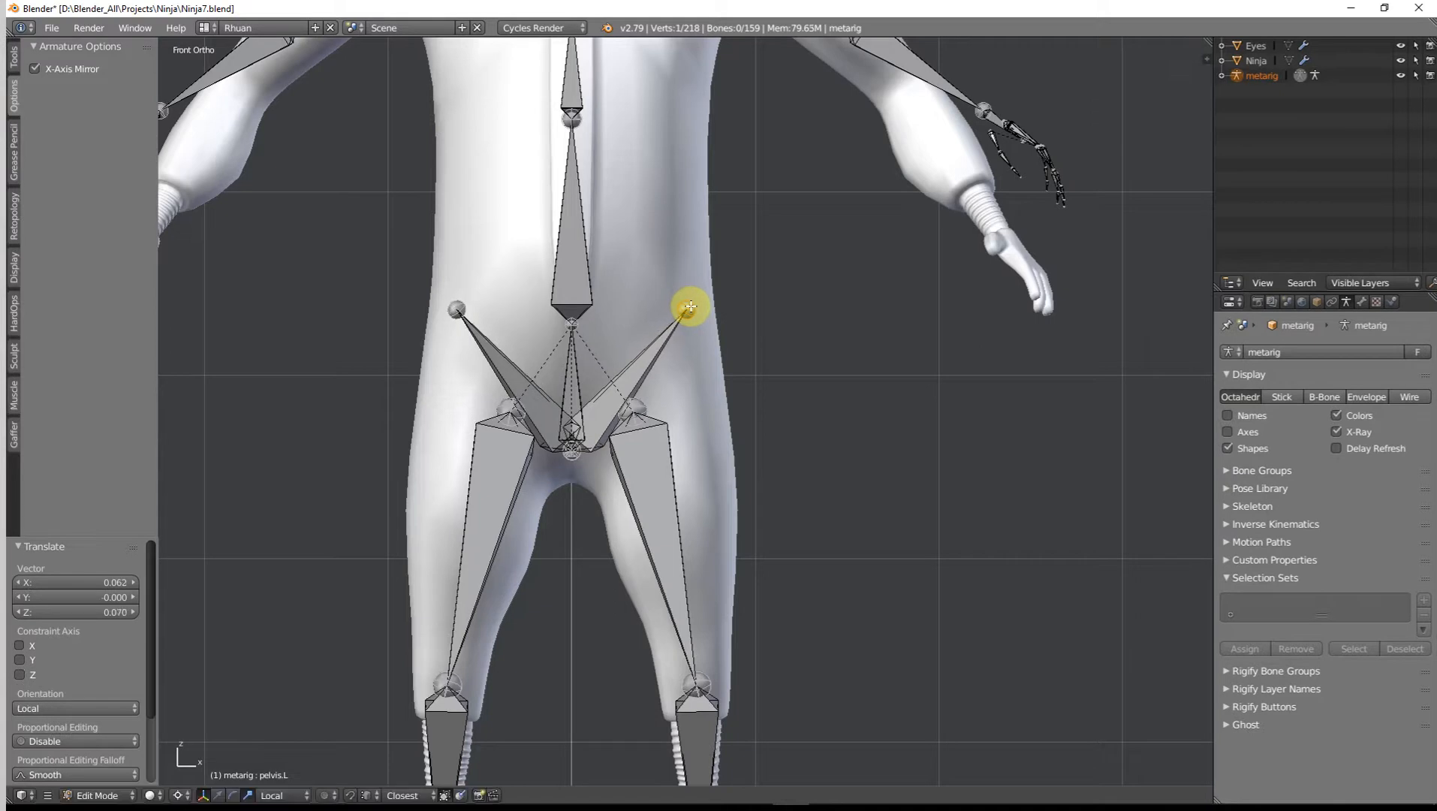
Step: Move the left thigh's top joint about 0.050 along X and -0.014 along Z, and in side view about -0.110 along Y and 0.012 along Z
{"action": "right_click", "coordinate": [633, 408]}
{"action": "key", "text": "g"}
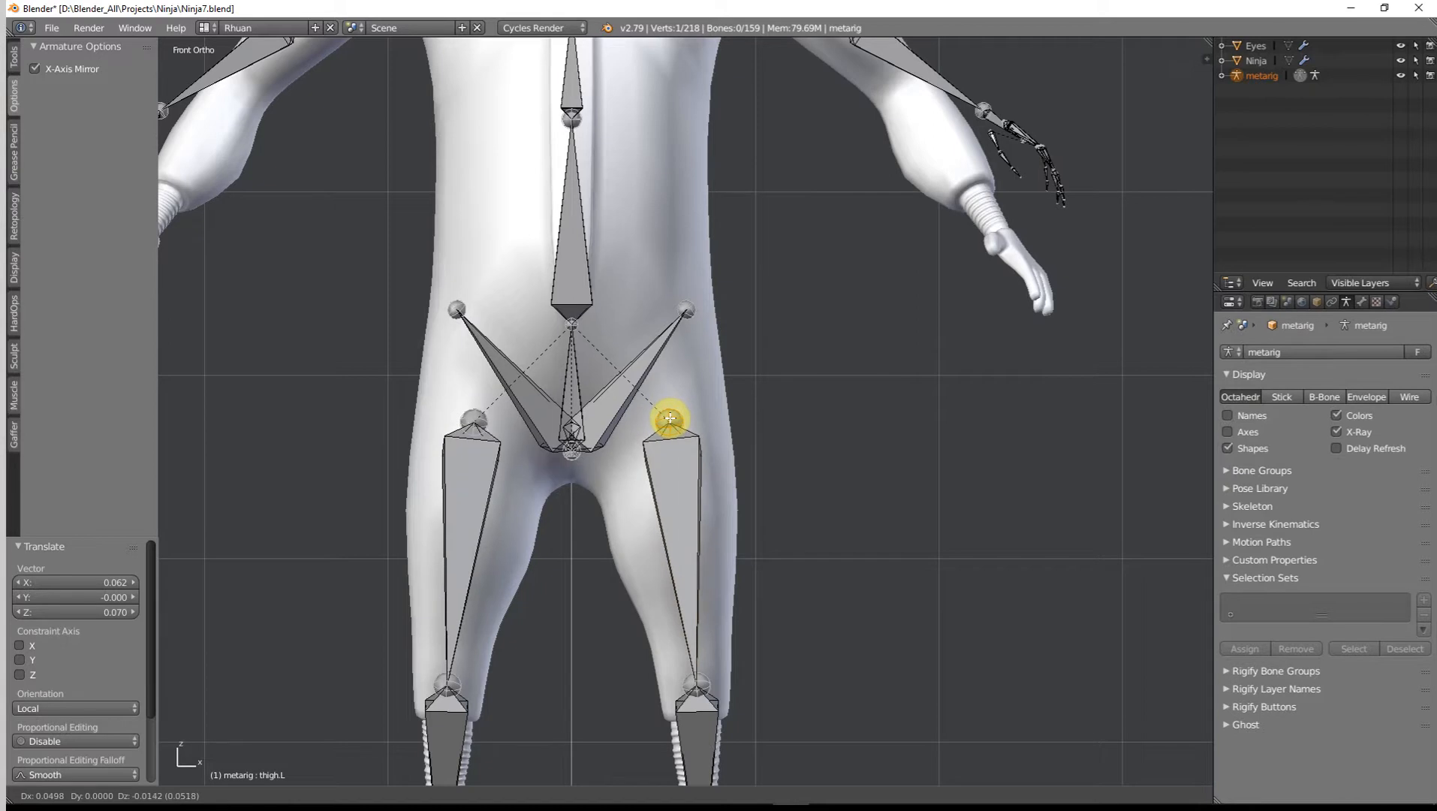
{"action": "left_click", "coordinate": [670, 418]}
{"action": "key", "text": "KP_3"}
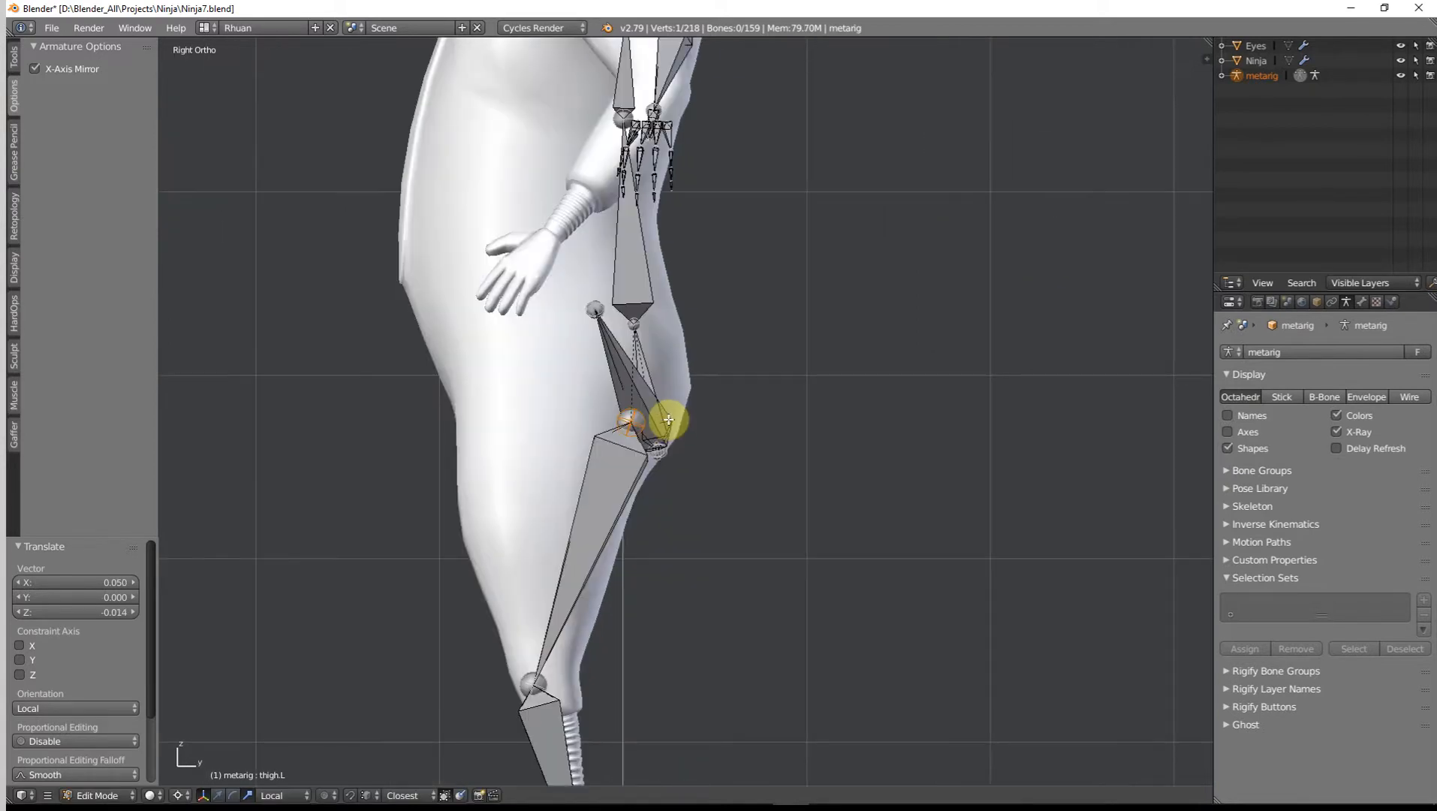
{"action": "key", "text": "g"}
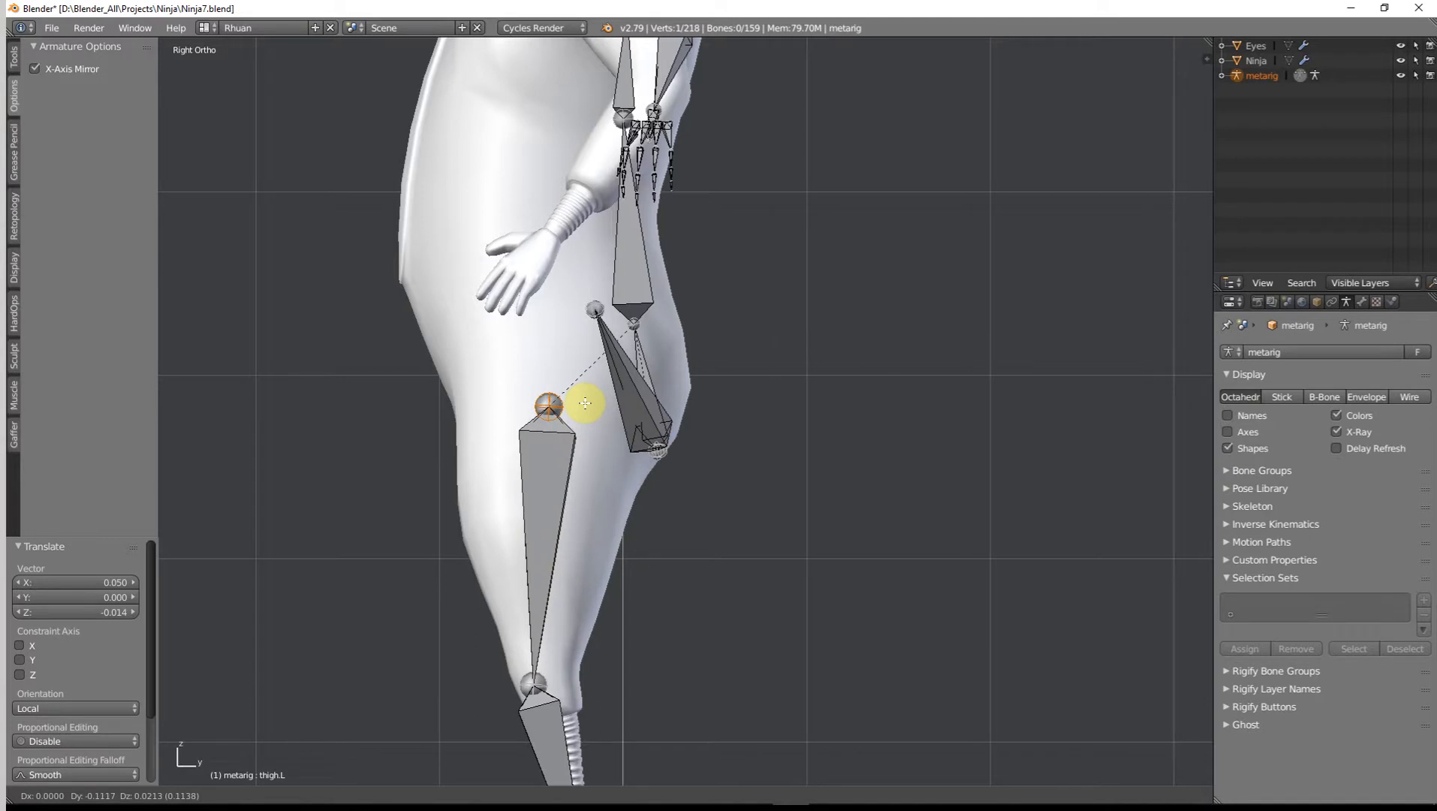
{"action": "left_click", "coordinate": [587, 412]}
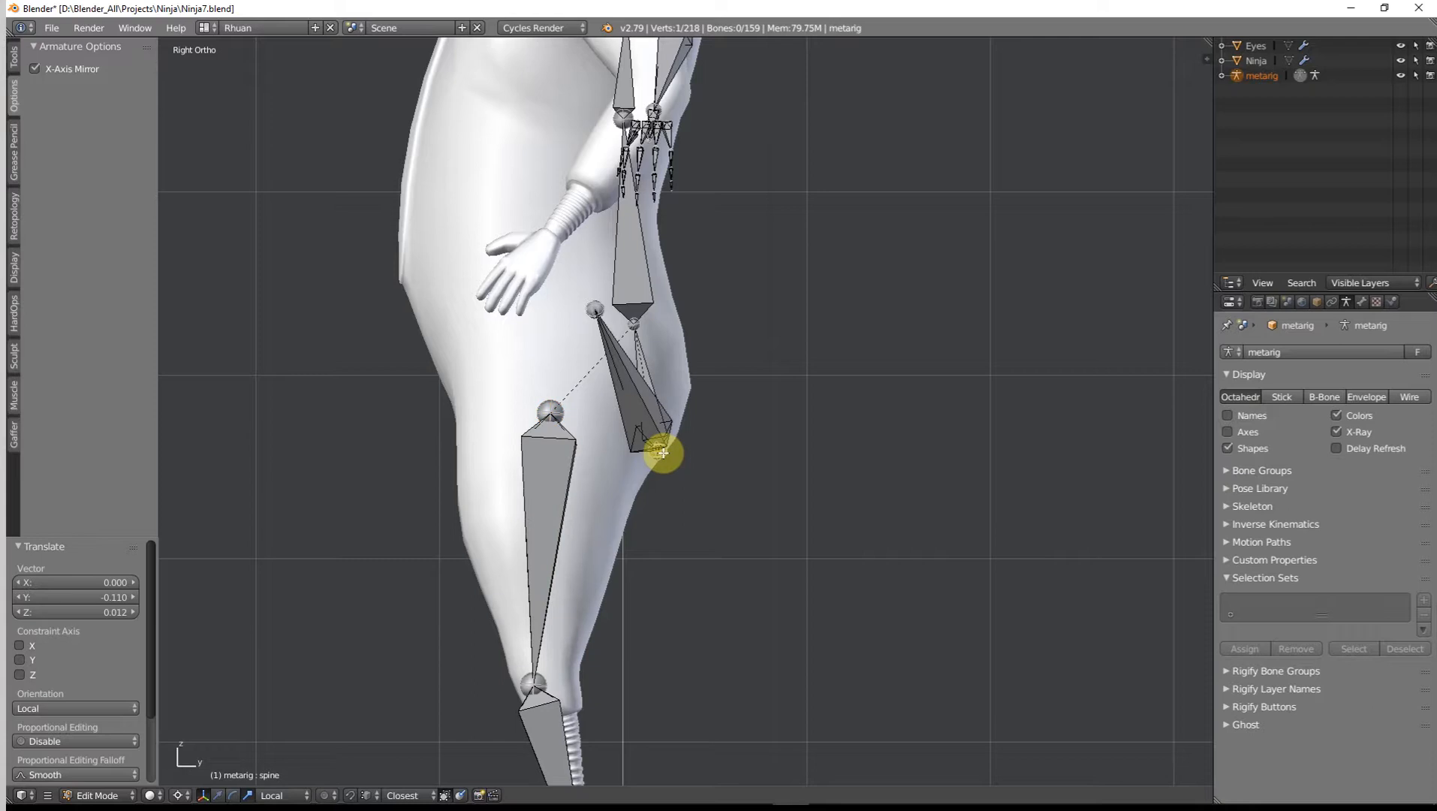
Step: Select the lowest spine bone with both pelvis bones and move them about -0.128 along Y into the middle of the hips
{"action": "right_click", "coordinate": [652, 438]}
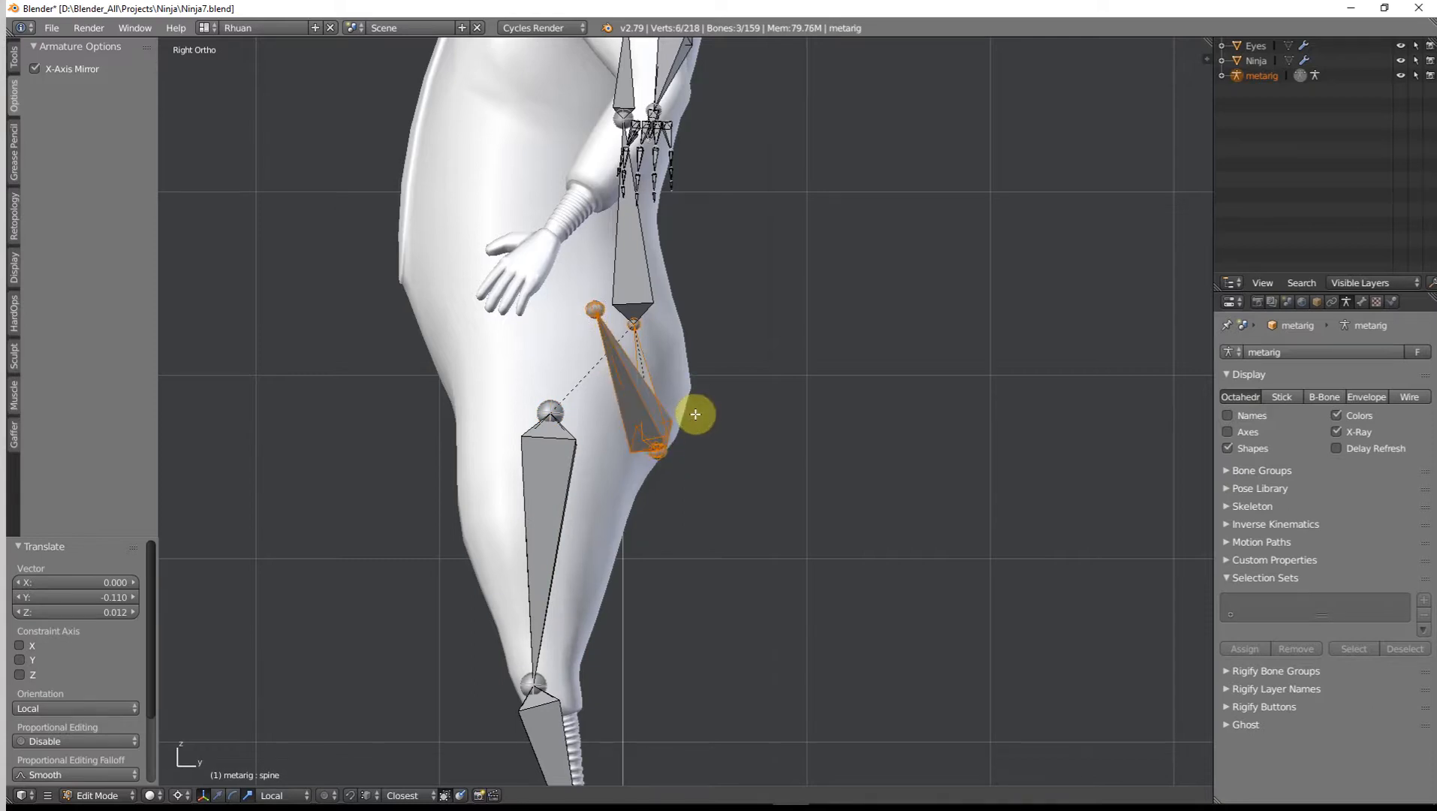
{"action": "key", "text": "g"}
{"action": "key", "text": "y"}
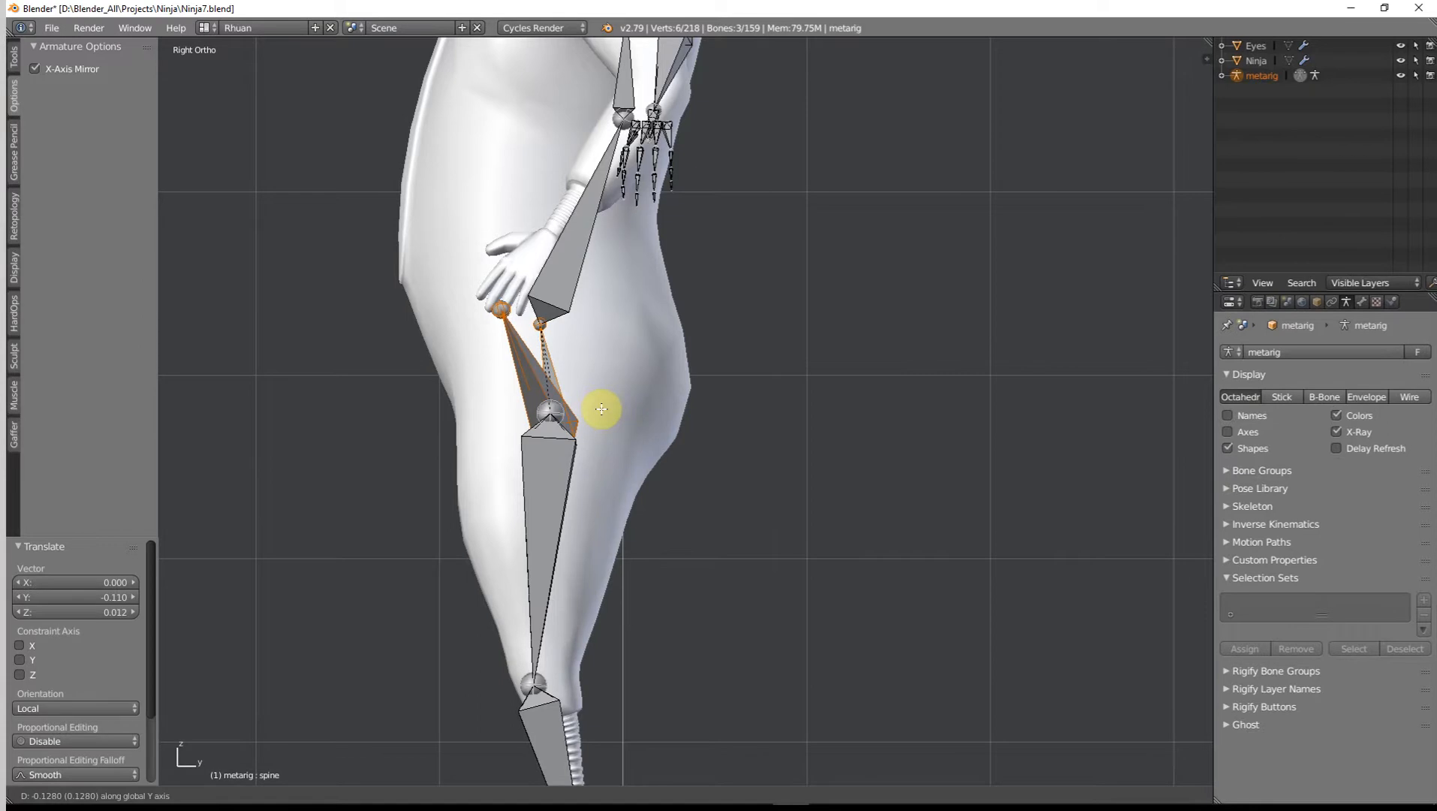
{"action": "left_click", "coordinate": [602, 408]}
Step: Move the left pelvis bone's tip about 0.065 along Y and 0.004 along Z
{"action": "right_click", "coordinate": [499, 308]}
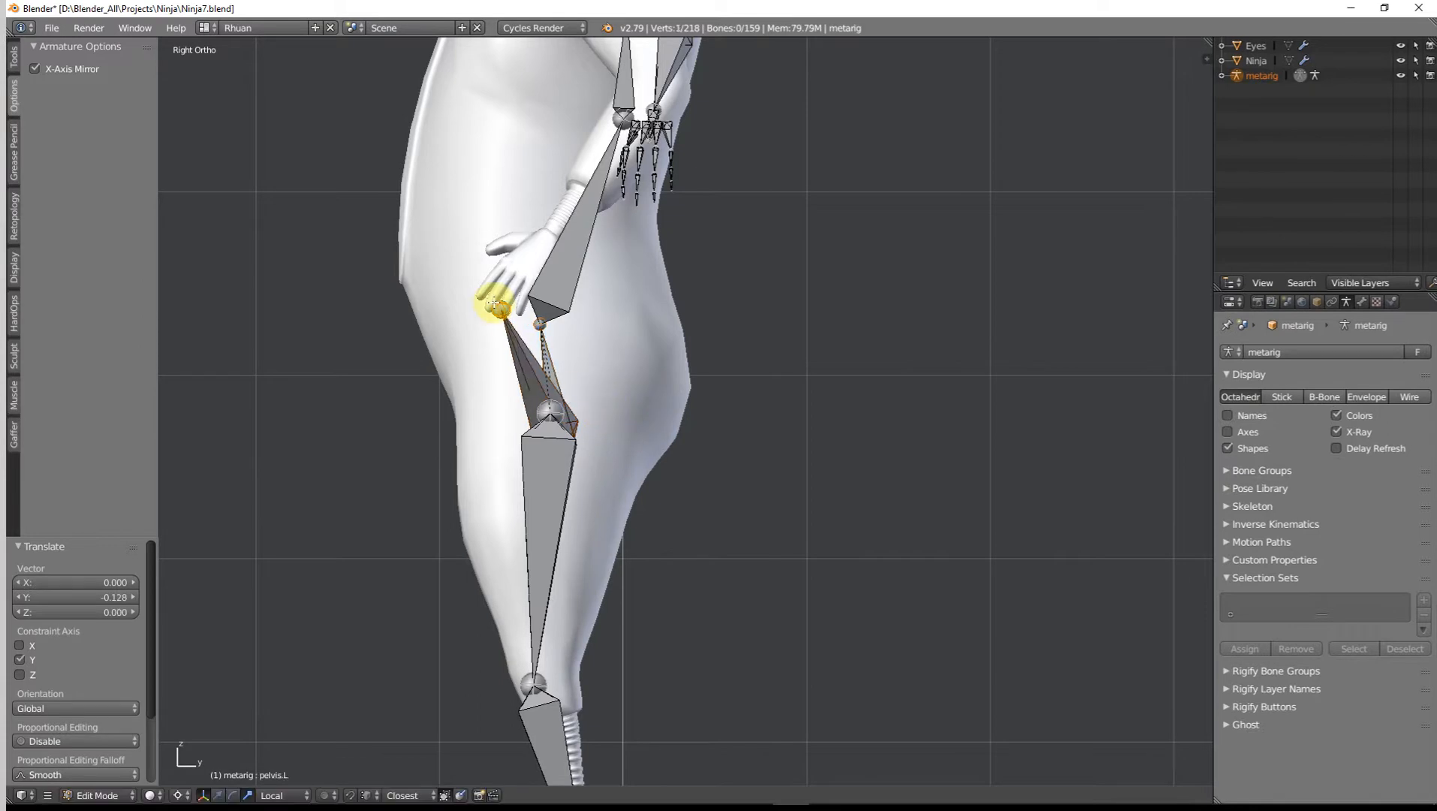
{"action": "key", "text": "g"}
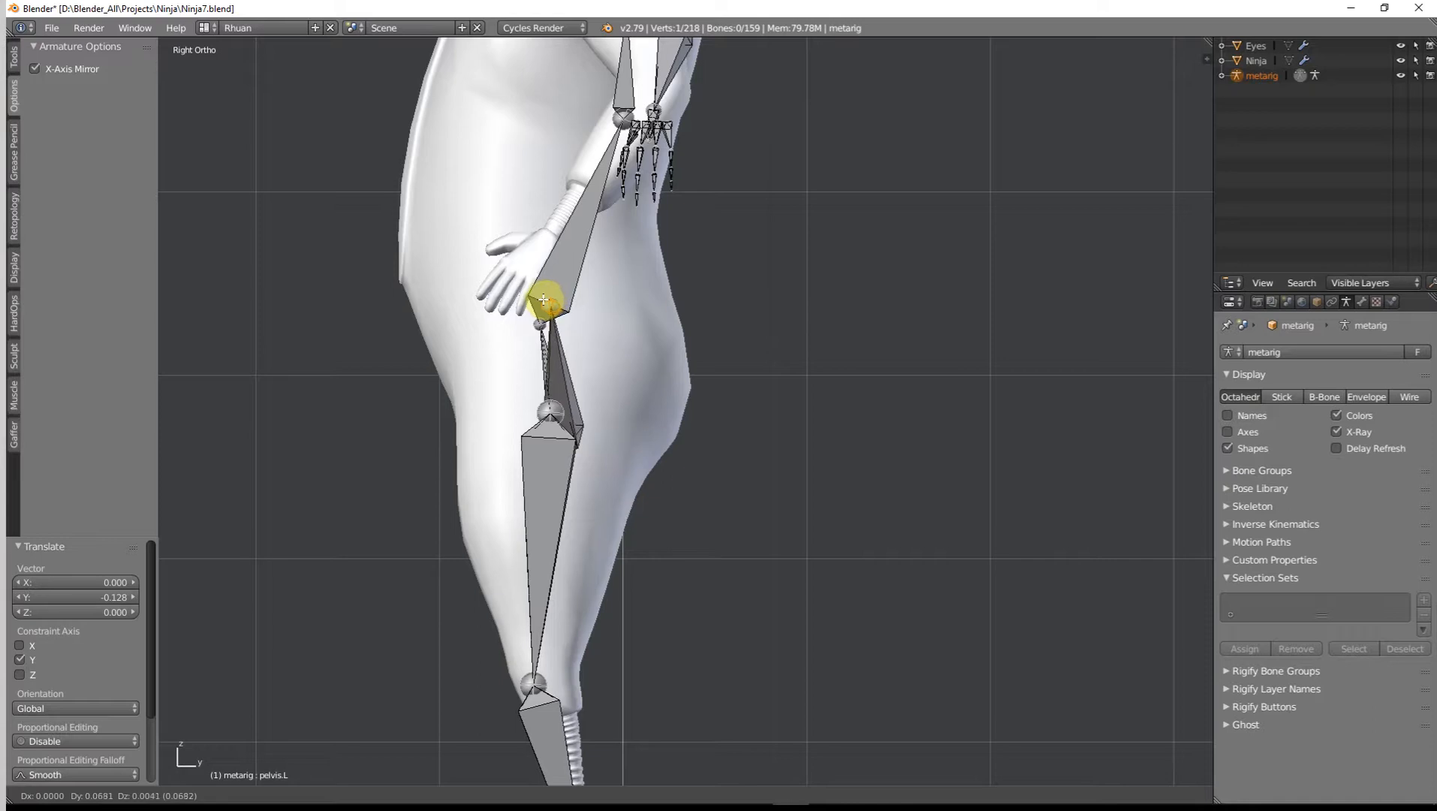
{"action": "left_click", "coordinate": [546, 300]}
Step: Select the shared base joints of both pelvis bones and the lowest spine bone and move them forward along Y, finishing with about -0.006
{"action": "middle_click_drag", "start_coordinate": [590, 452], "coordinate": [743, 461]}
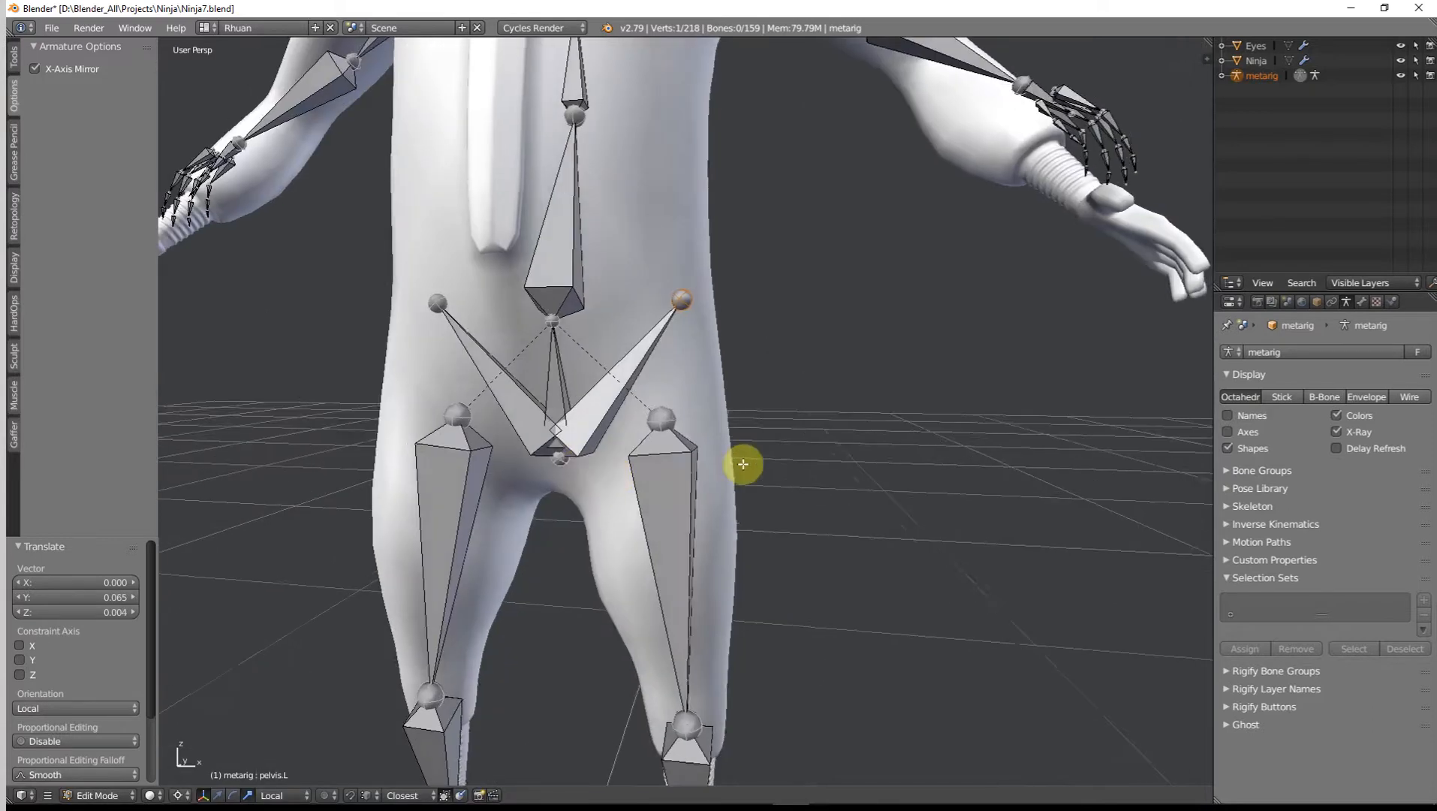
{"action": "right_click", "coordinate": [640, 377]}
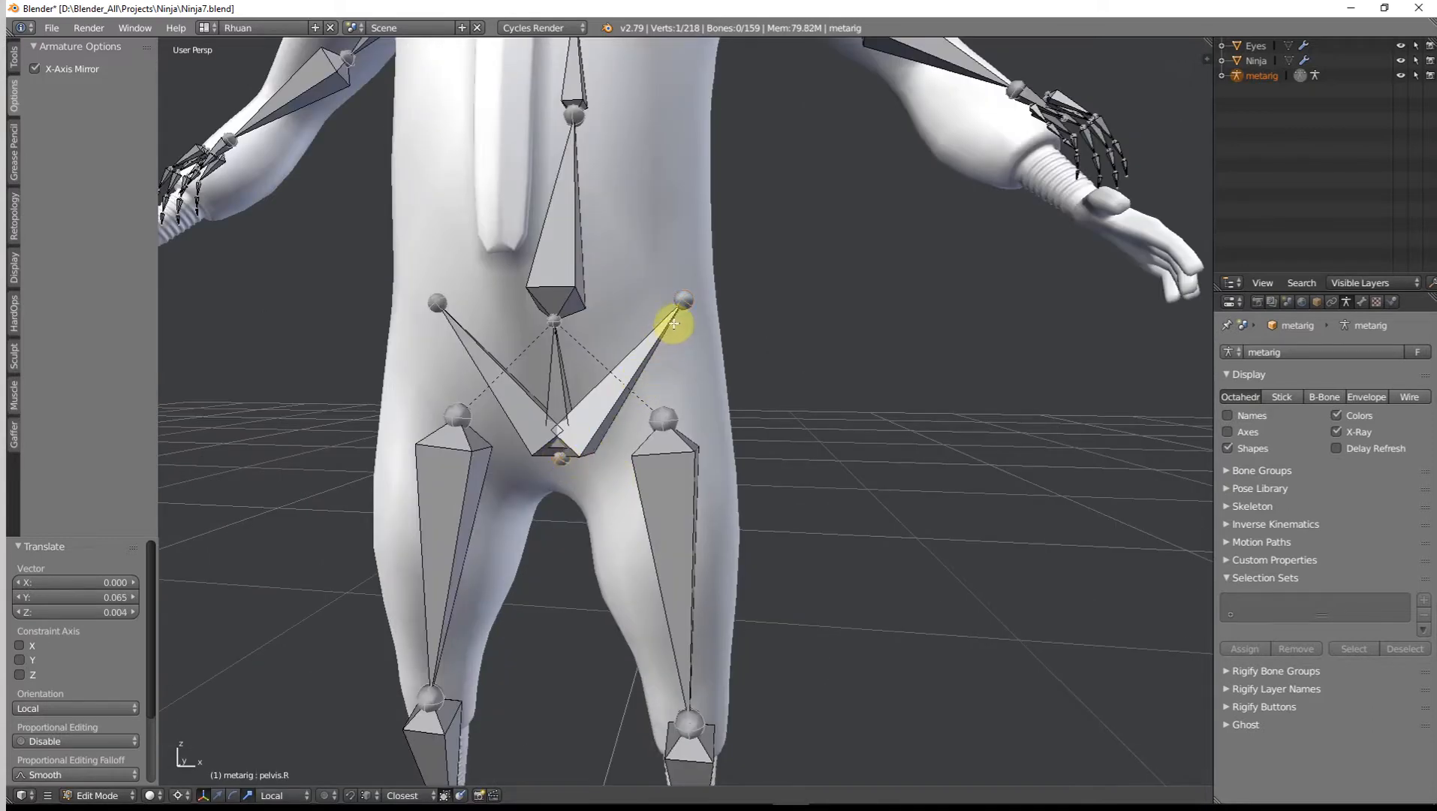
{"action": "right_click", "coordinate": [561, 456], "text": "shift"}
{"action": "right_click", "coordinate": [558, 456], "text": "shift"}
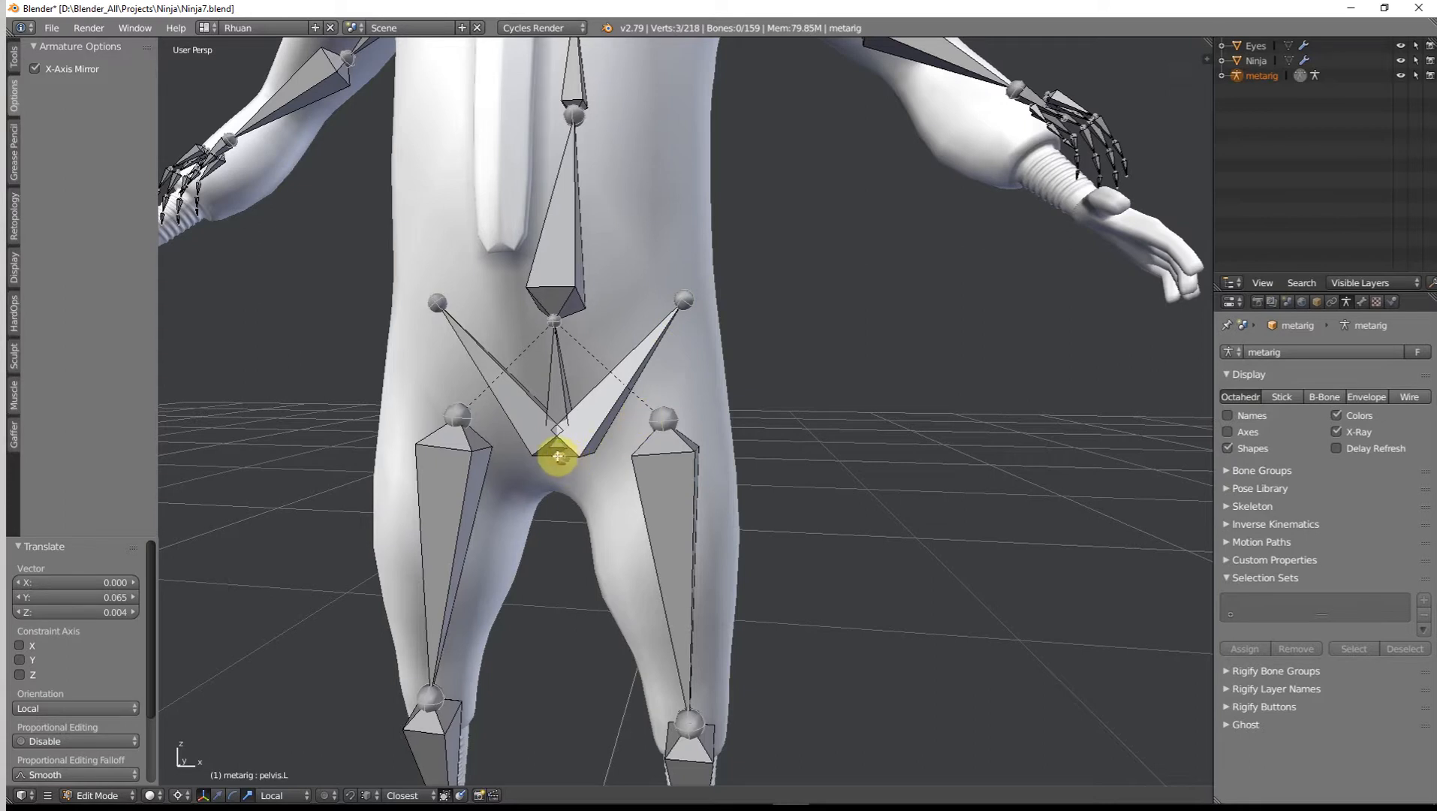
{"action": "key", "text": "KP_3"}
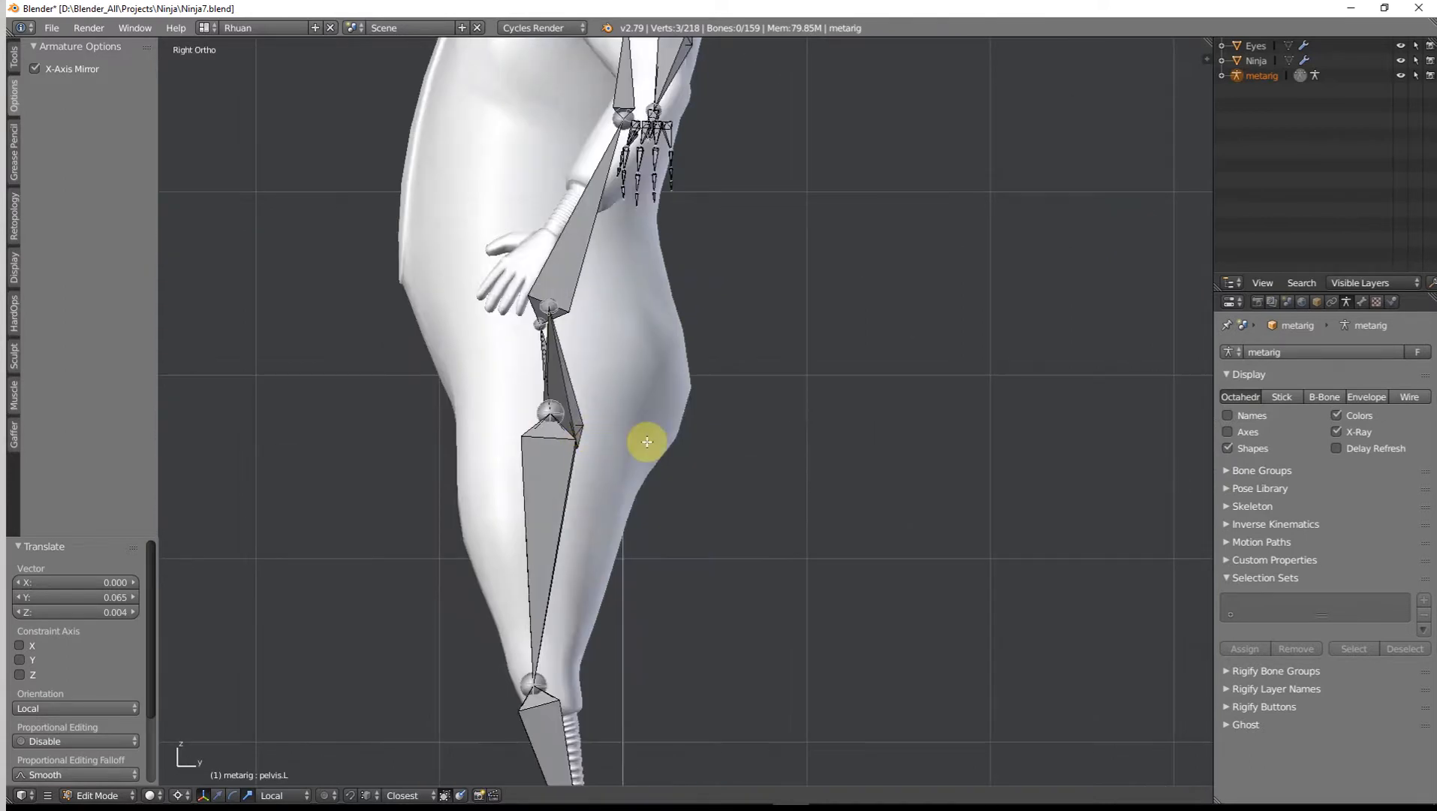
{"action": "key", "text": "g"}
{"action": "key", "text": "y"}
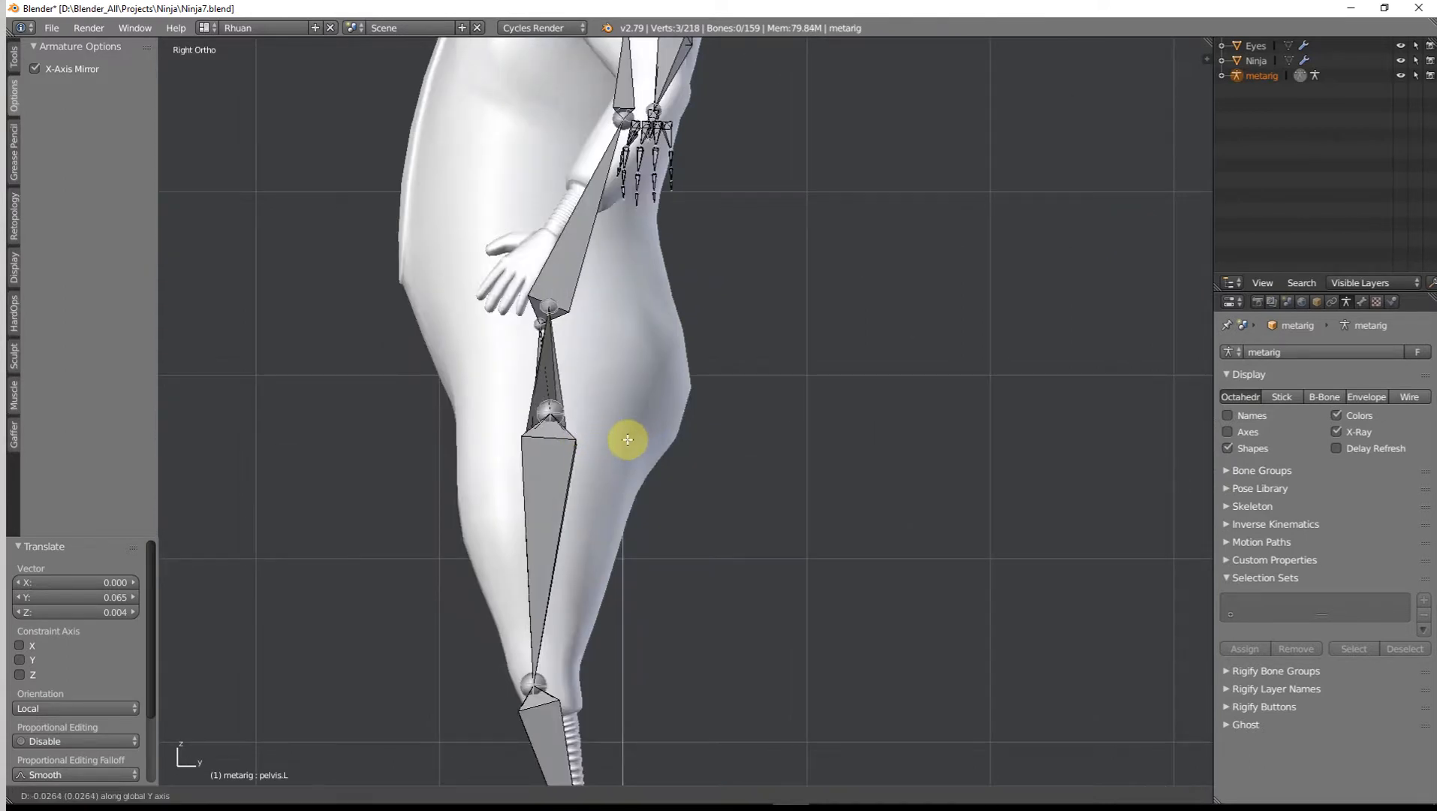
{"action": "left_click", "coordinate": [628, 439]}
{"action": "key", "text": "g"}
{"action": "key", "text": "y"}
{"action": "left_click", "coordinate": [620, 439]}
Step: Raise the selected pelvis and spine base joints slightly along Z and move them about -0.005 along Y
{"action": "key", "text": "g"}
{"action": "key", "text": "z"}
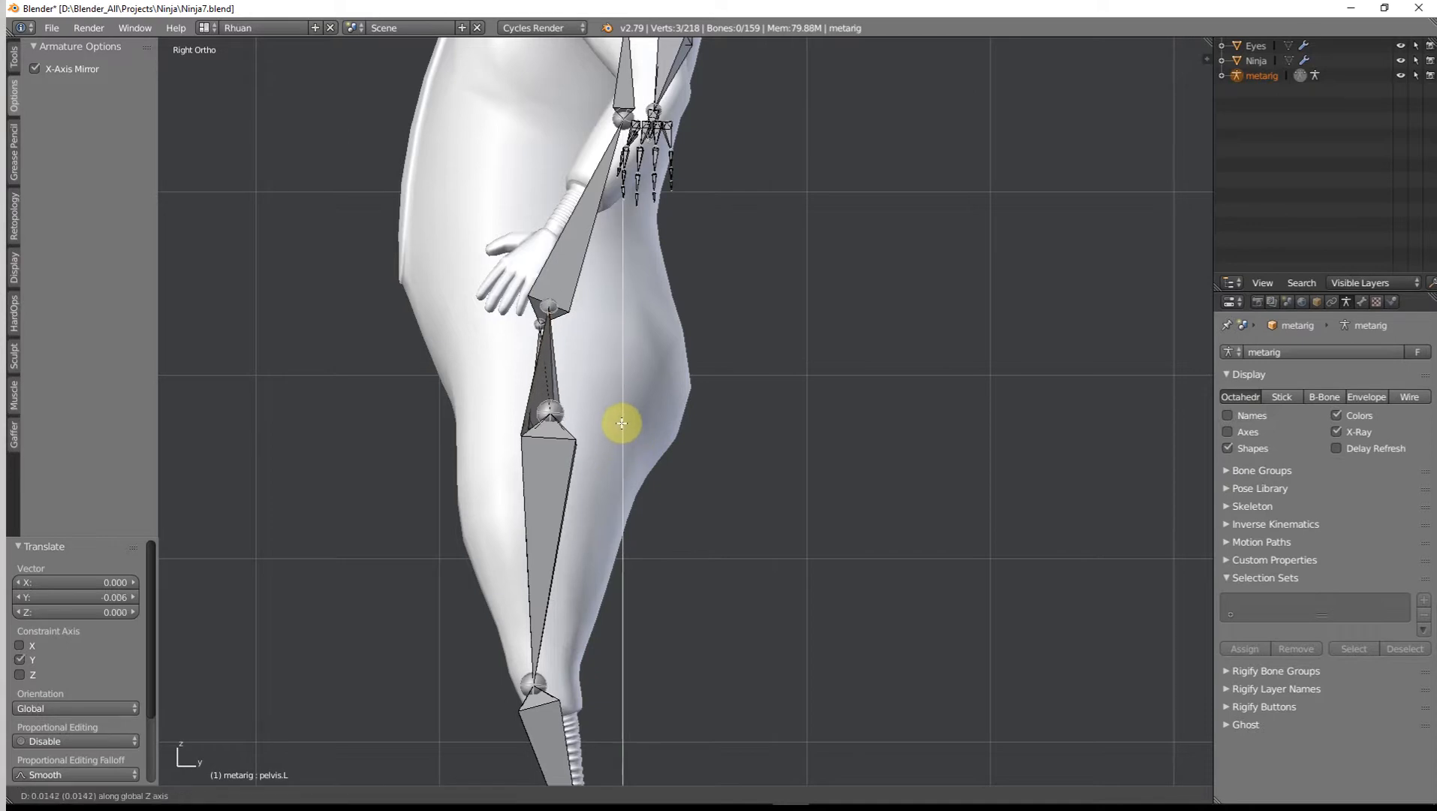
{"action": "left_click", "coordinate": [619, 417]}
{"action": "key", "text": "g"}
{"action": "key", "text": "y"}
{"action": "left_click", "coordinate": [618, 417]}
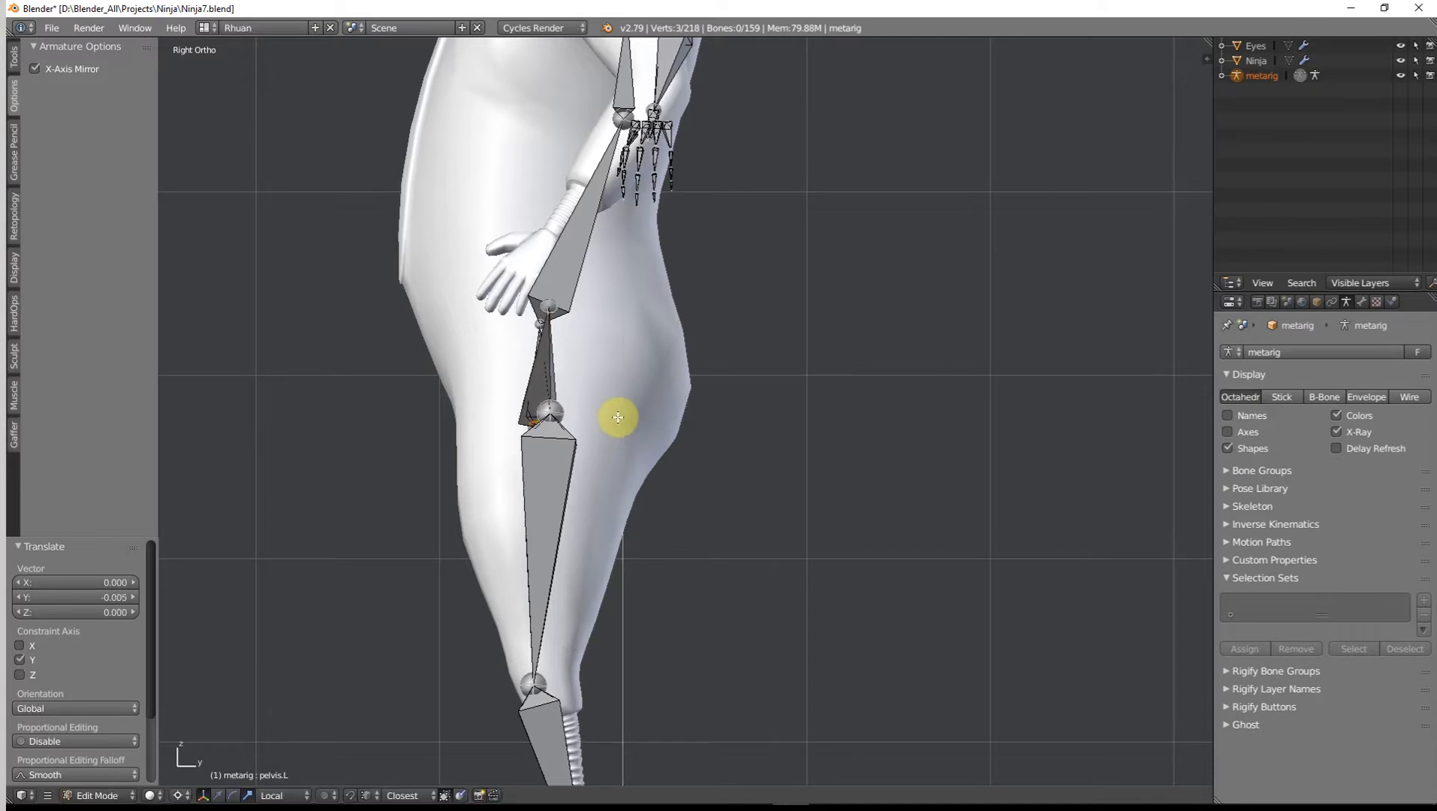
Step: Lower the selected pelvis base joints in front view by about -0.003 and another -0.004 along Z
{"action": "key", "text": "KP_1"}
{"action": "key", "text": "g"}
{"action": "key", "text": "z"}
{"action": "left_click", "coordinate": [618, 418]}
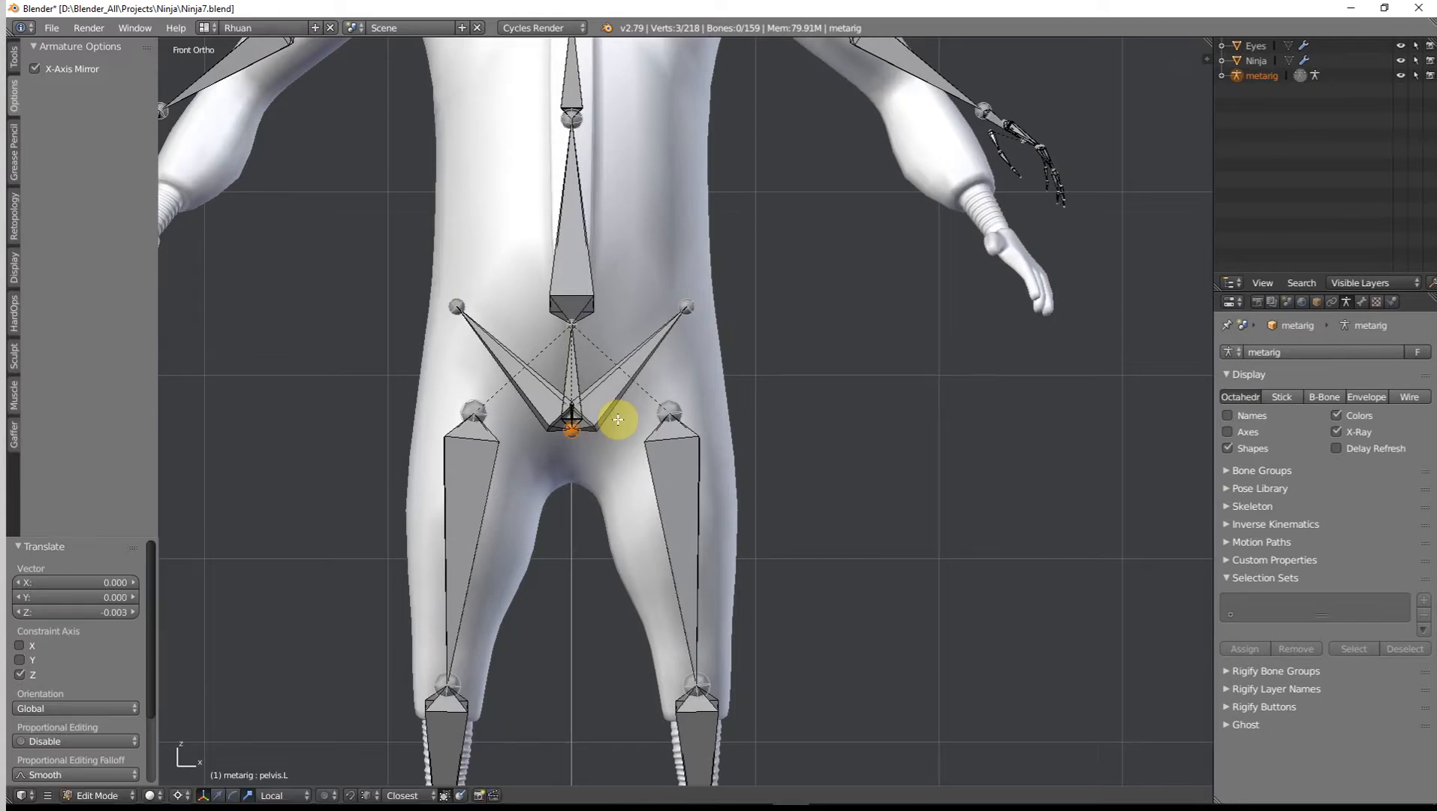
{"action": "key", "text": "g"}
{"action": "key", "text": "z"}
{"action": "left_click", "coordinate": [618, 422]}
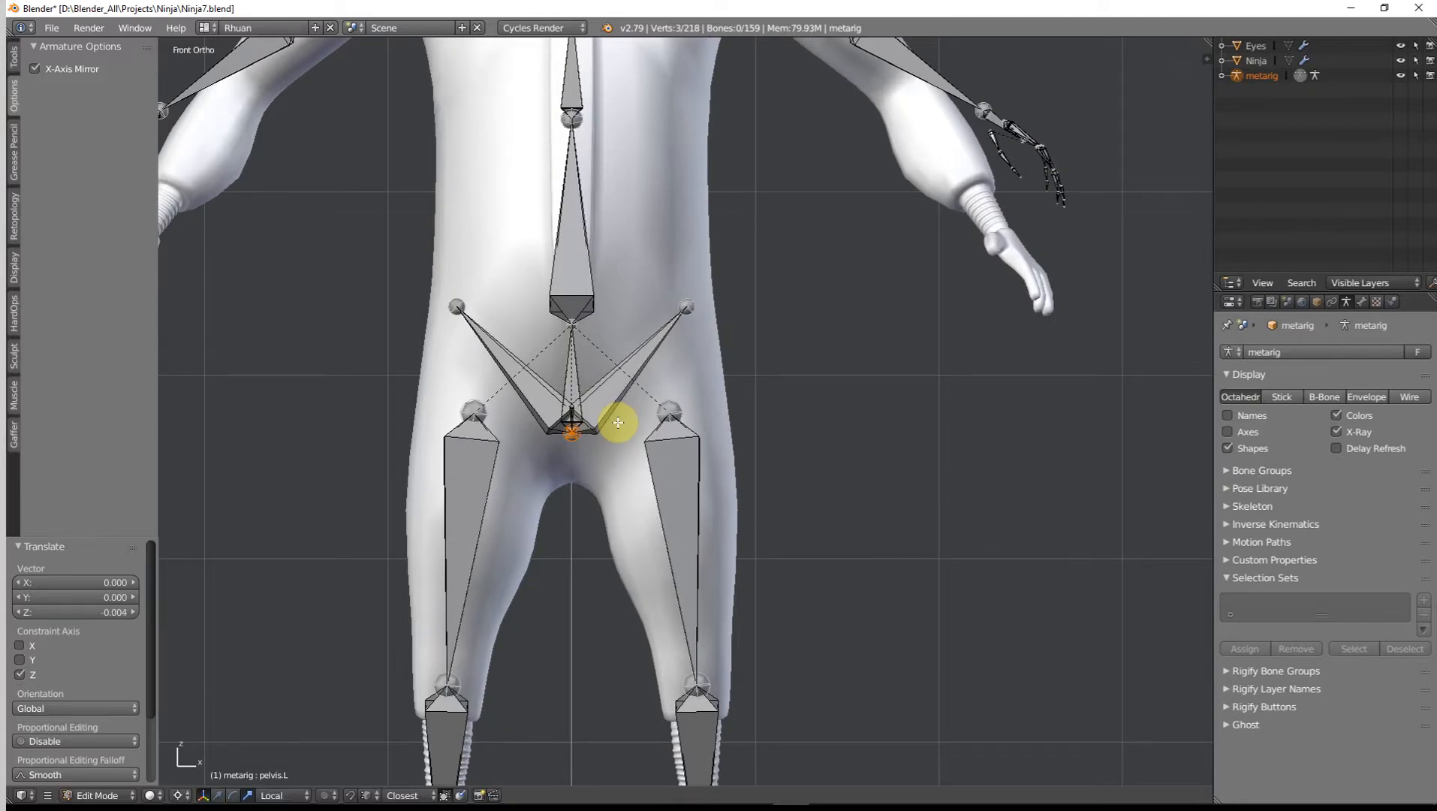
Step: Select the joint at the top of spine.001 in front view and move it about -0.046 along Z
{"action": "key", "text": "KP_3"}
{"action": "scroll", "coordinate": [618, 379], "scroll_direction": "down", "scroll_amount": 5}
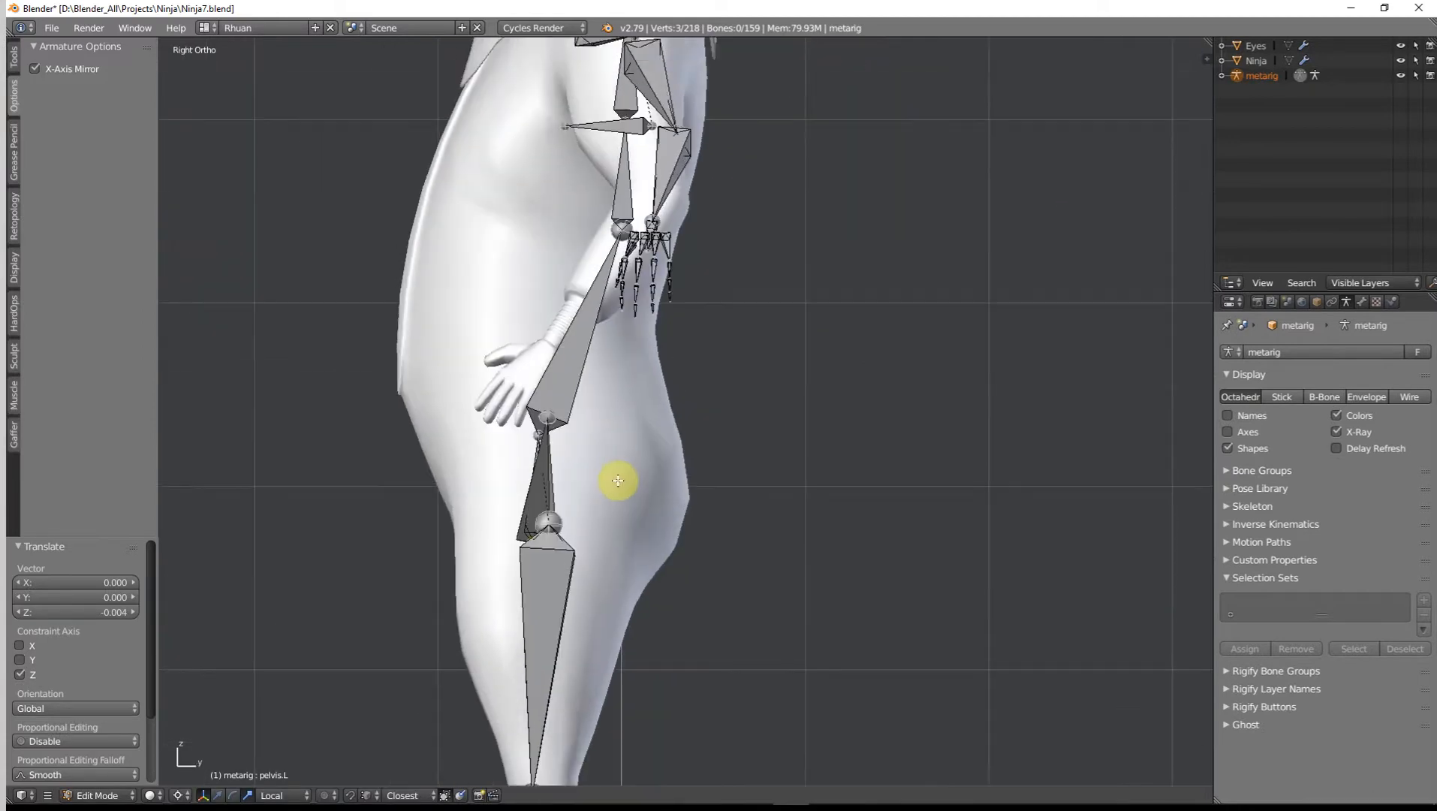
{"action": "key", "text": "KP_1"}
{"action": "middle_click_drag", "start_coordinate": [693, 366], "coordinate": [712, 475], "text": "shift"}
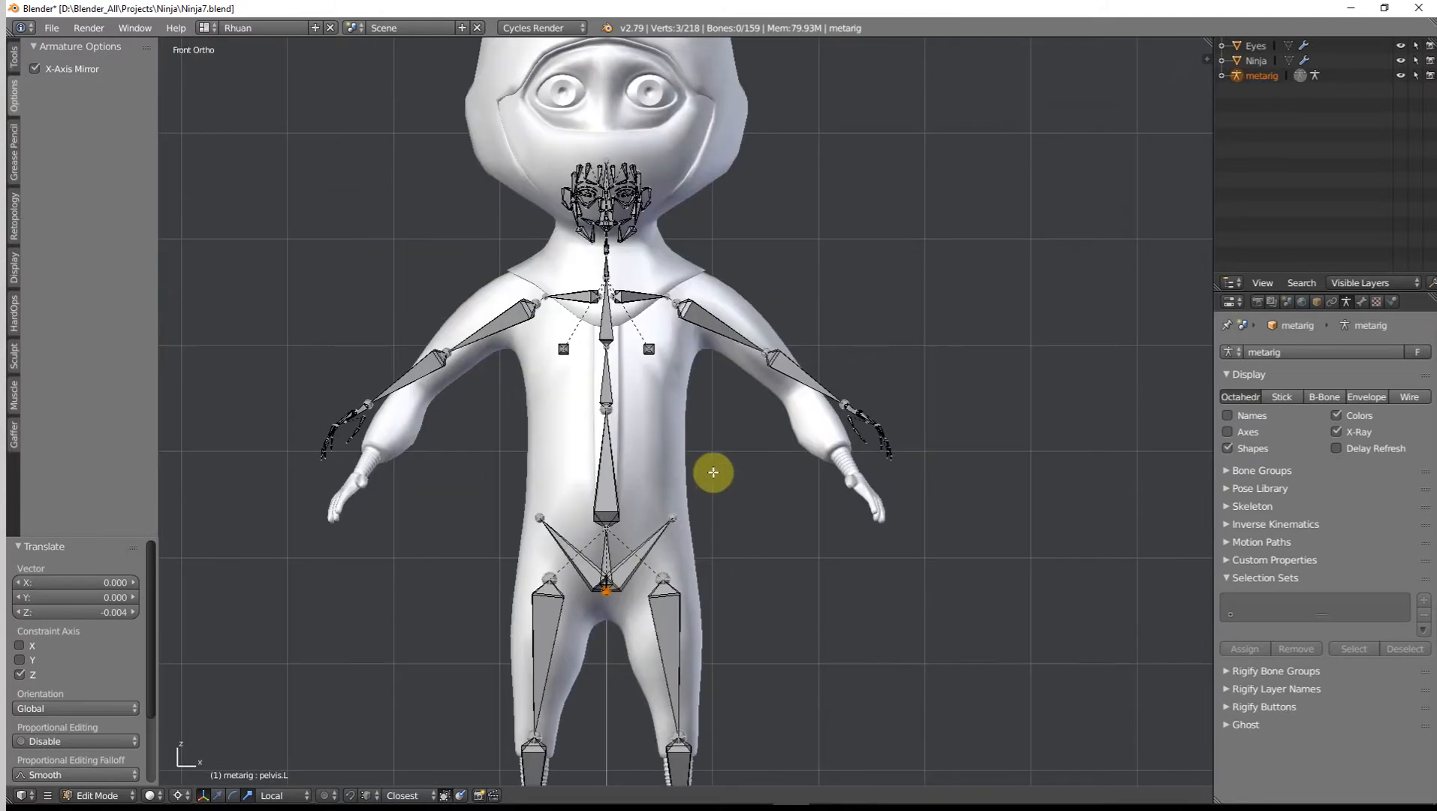
{"action": "scroll", "coordinate": [603, 499], "scroll_direction": "up", "scroll_amount": 2}
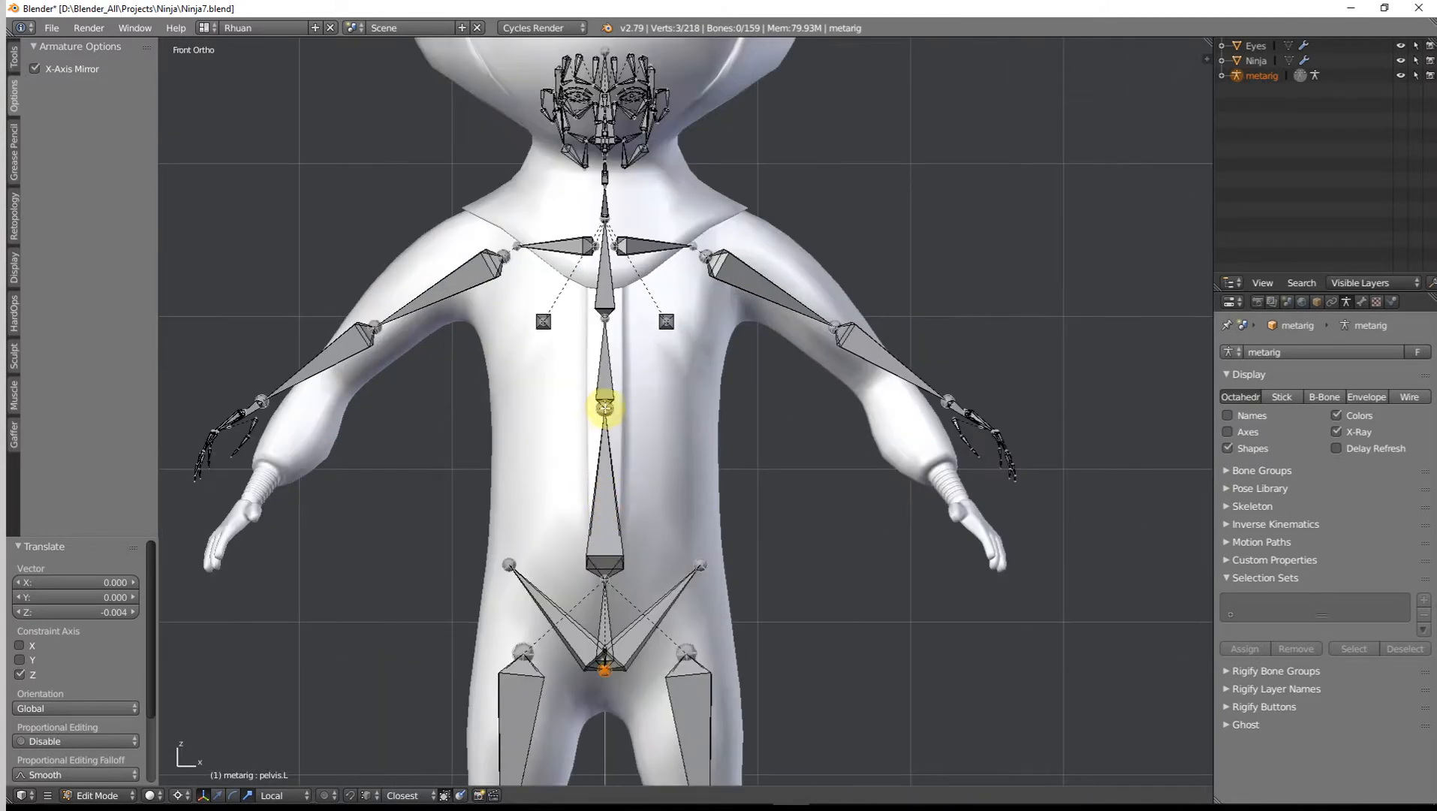
{"action": "right_click", "coordinate": [604, 408]}
{"action": "key", "text": "g"}
{"action": "key", "text": "z"}
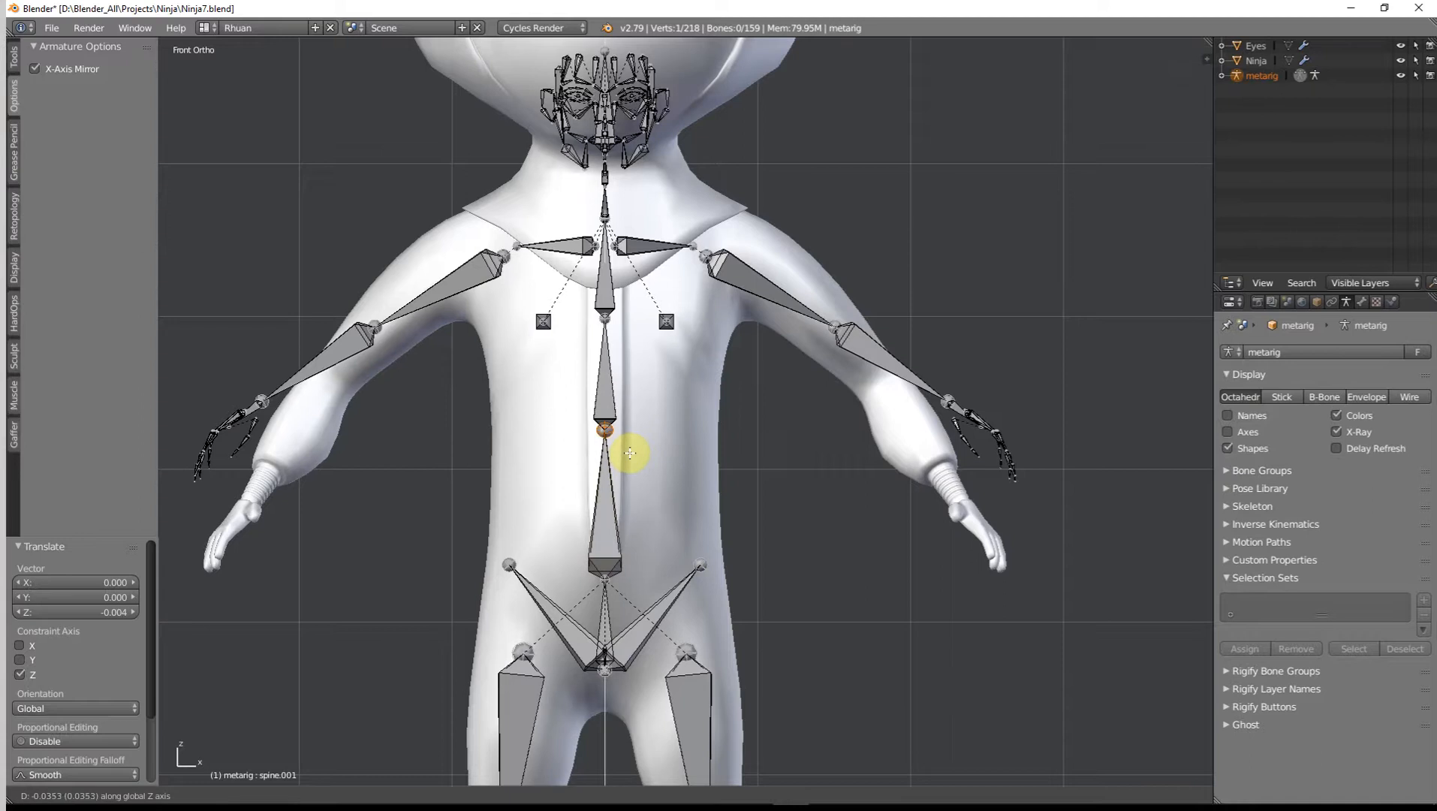
{"action": "left_click", "coordinate": [629, 460]}
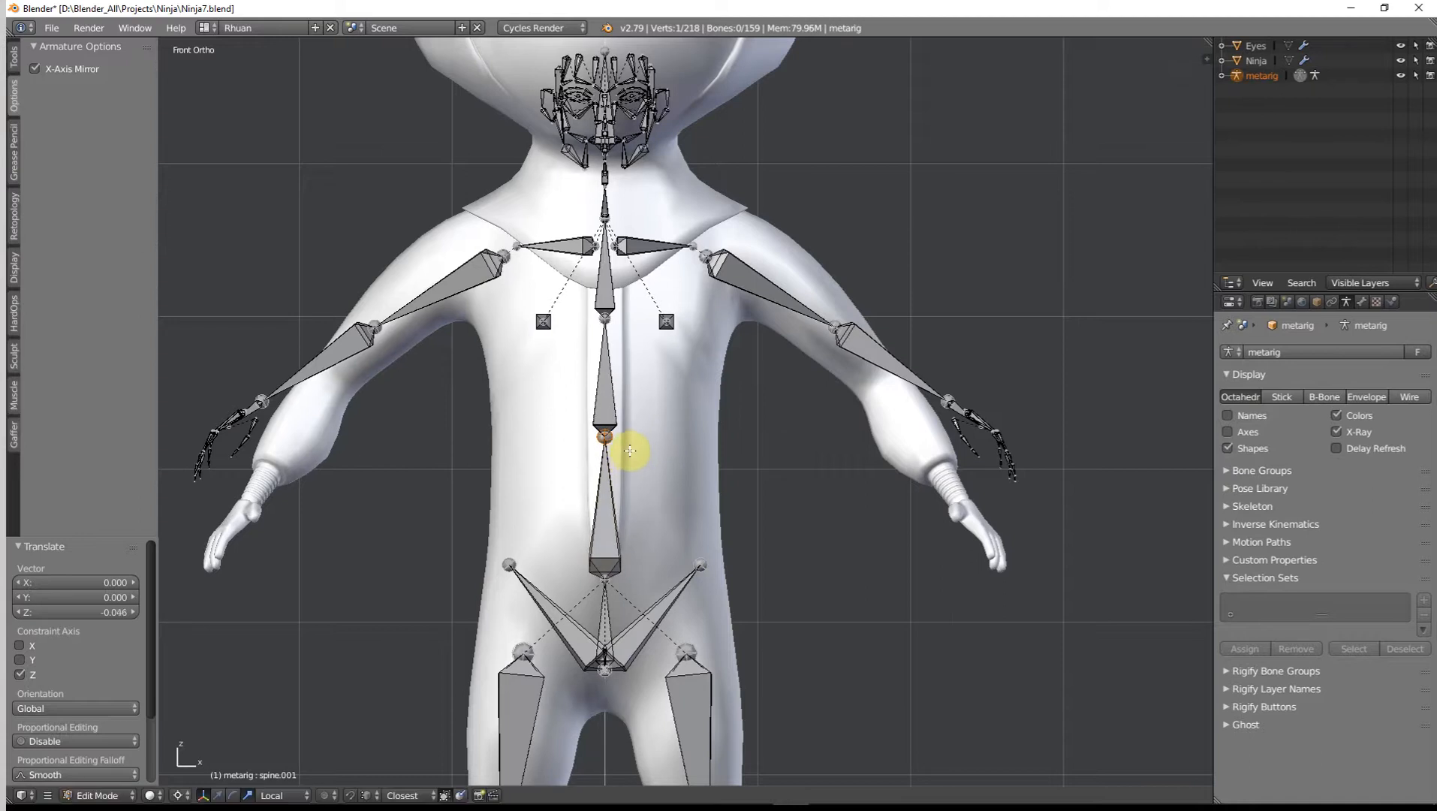
Step: Select the upper chest bone spine.003 and open the bone properties
{"action": "scroll", "coordinate": [623, 260], "scroll_direction": "up", "scroll_amount": 2}
{"action": "middle_click_drag", "start_coordinate": [624, 260], "coordinate": [593, 349], "text": "shift"}
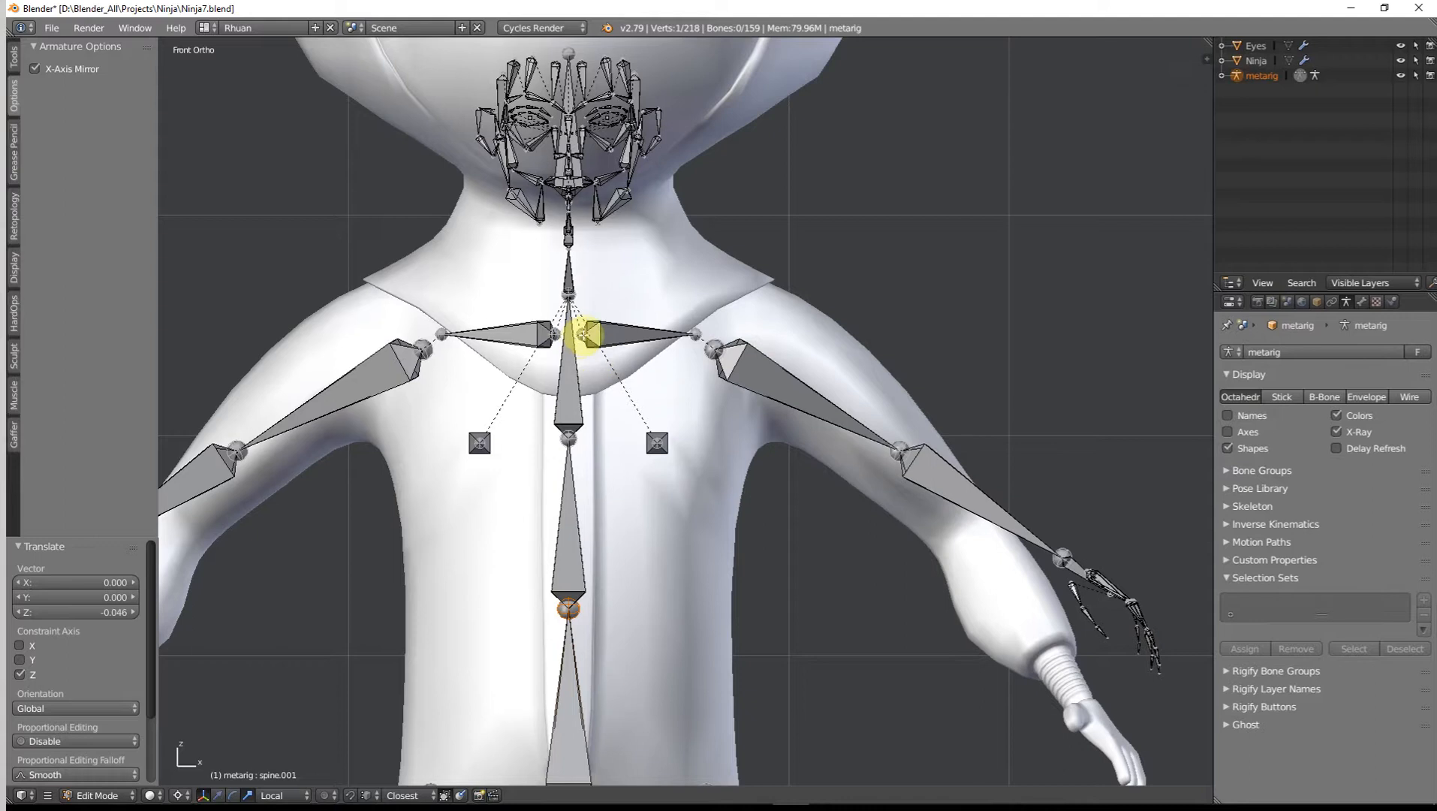
{"action": "left_click", "coordinate": [569, 319]}
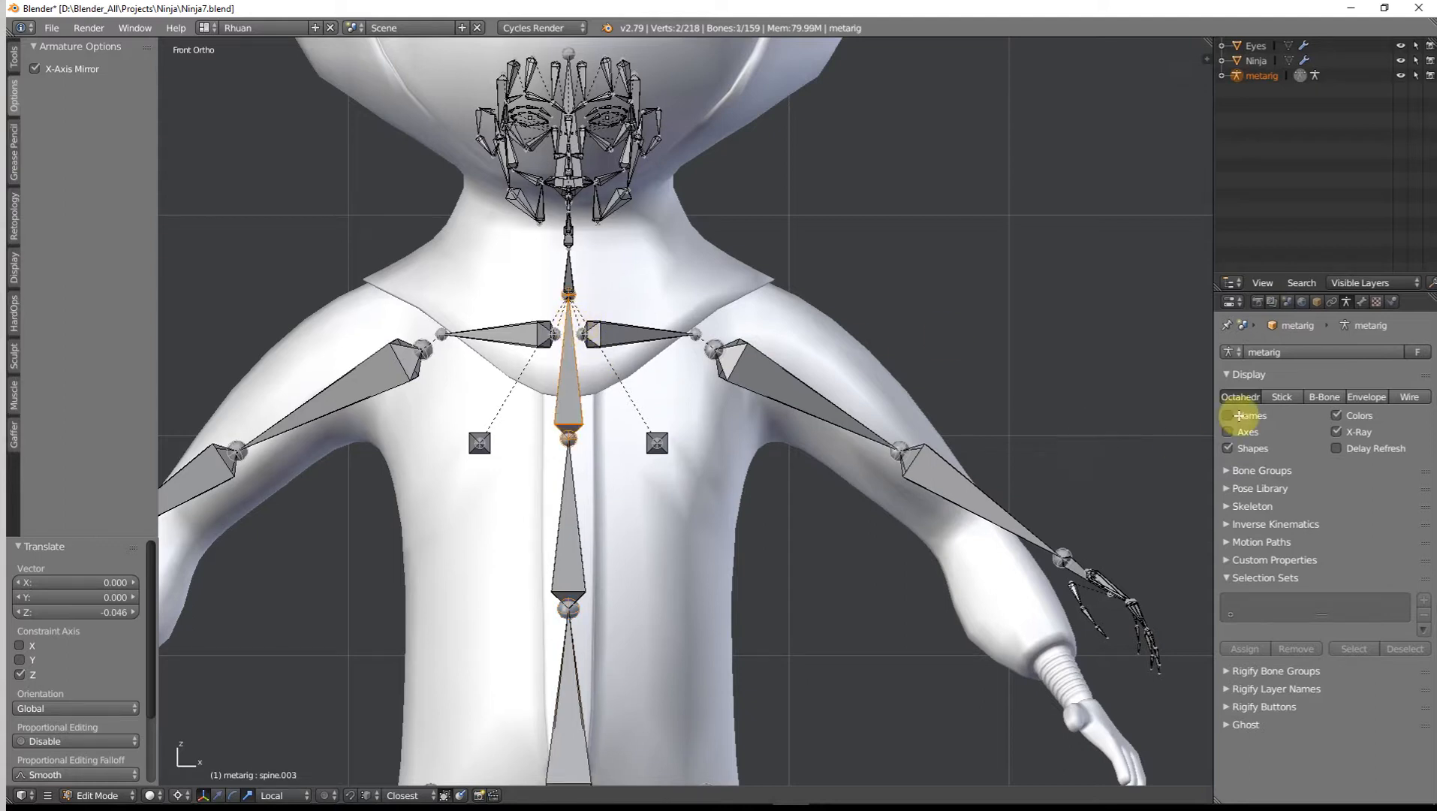
{"action": "left_click", "coordinate": [1317, 302]}
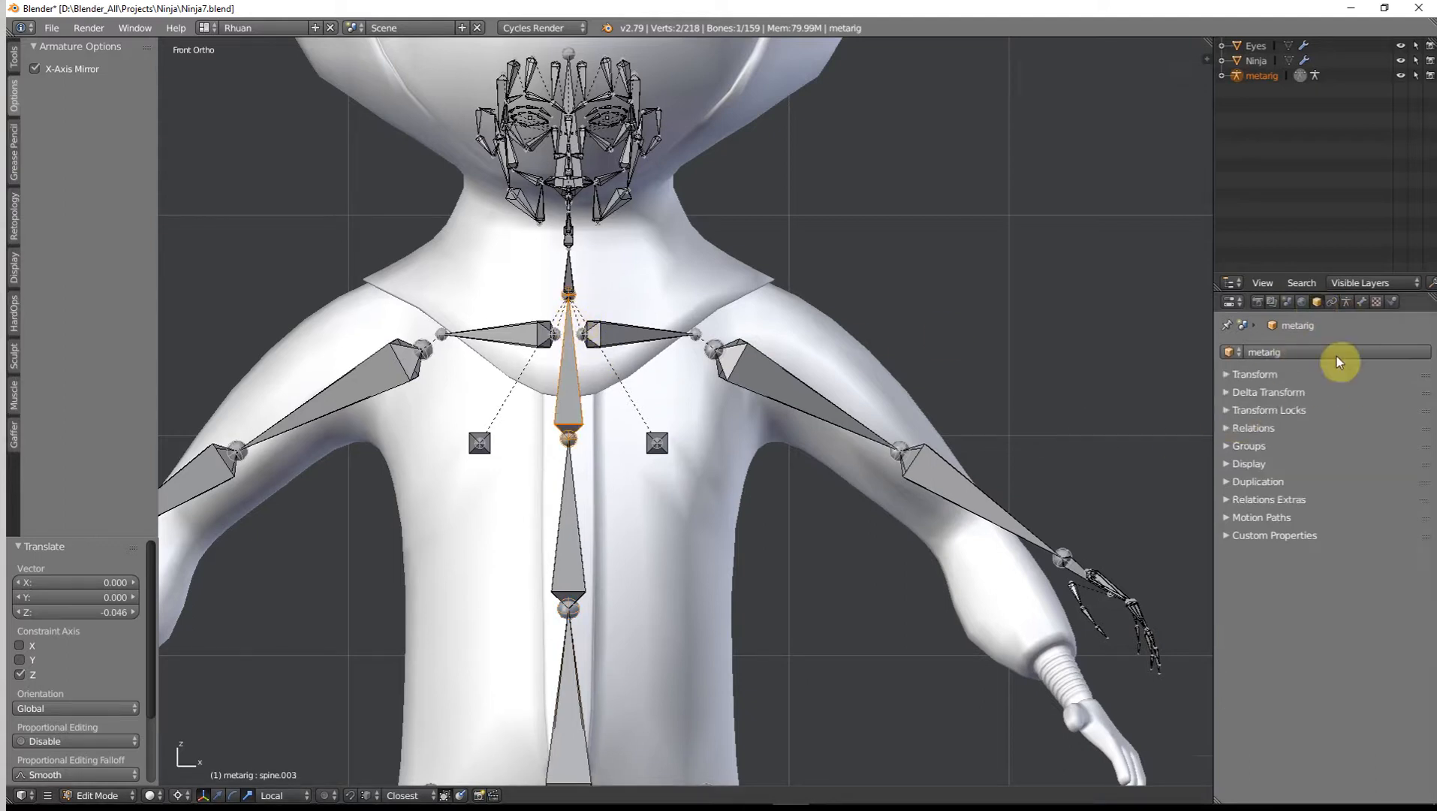
{"action": "left_click", "coordinate": [1361, 302]}
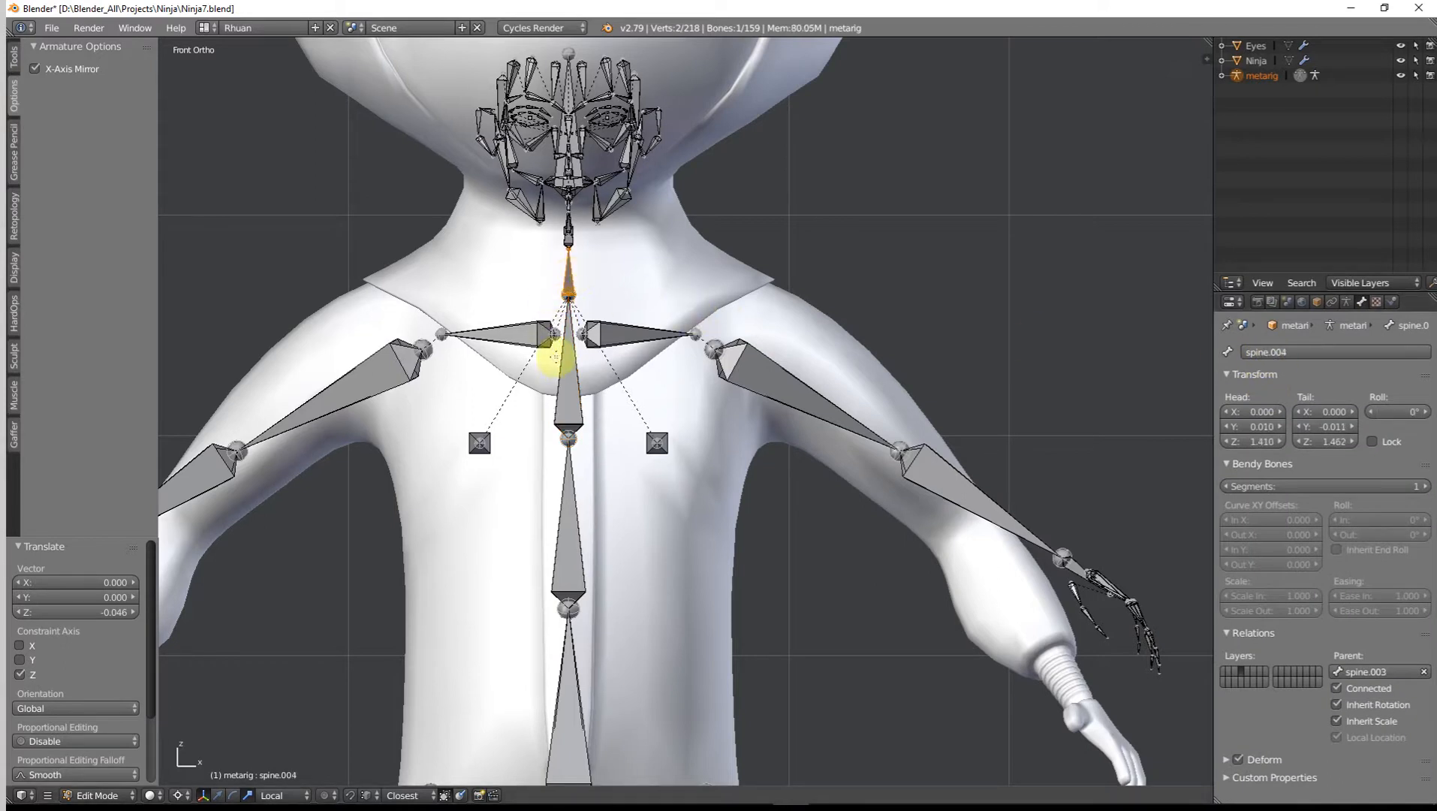
Step: Examine the bones running from the upper chest into the neck, checking each bone's name and its position from the side
{"action": "scroll", "coordinate": [560, 366], "scroll_direction": "down", "scroll_amount": 1}
{"action": "scroll", "coordinate": [560, 366], "scroll_direction": "down", "scroll_amount": 2}
{"action": "scroll", "coordinate": [586, 376], "scroll_direction": "up", "scroll_amount": 2}
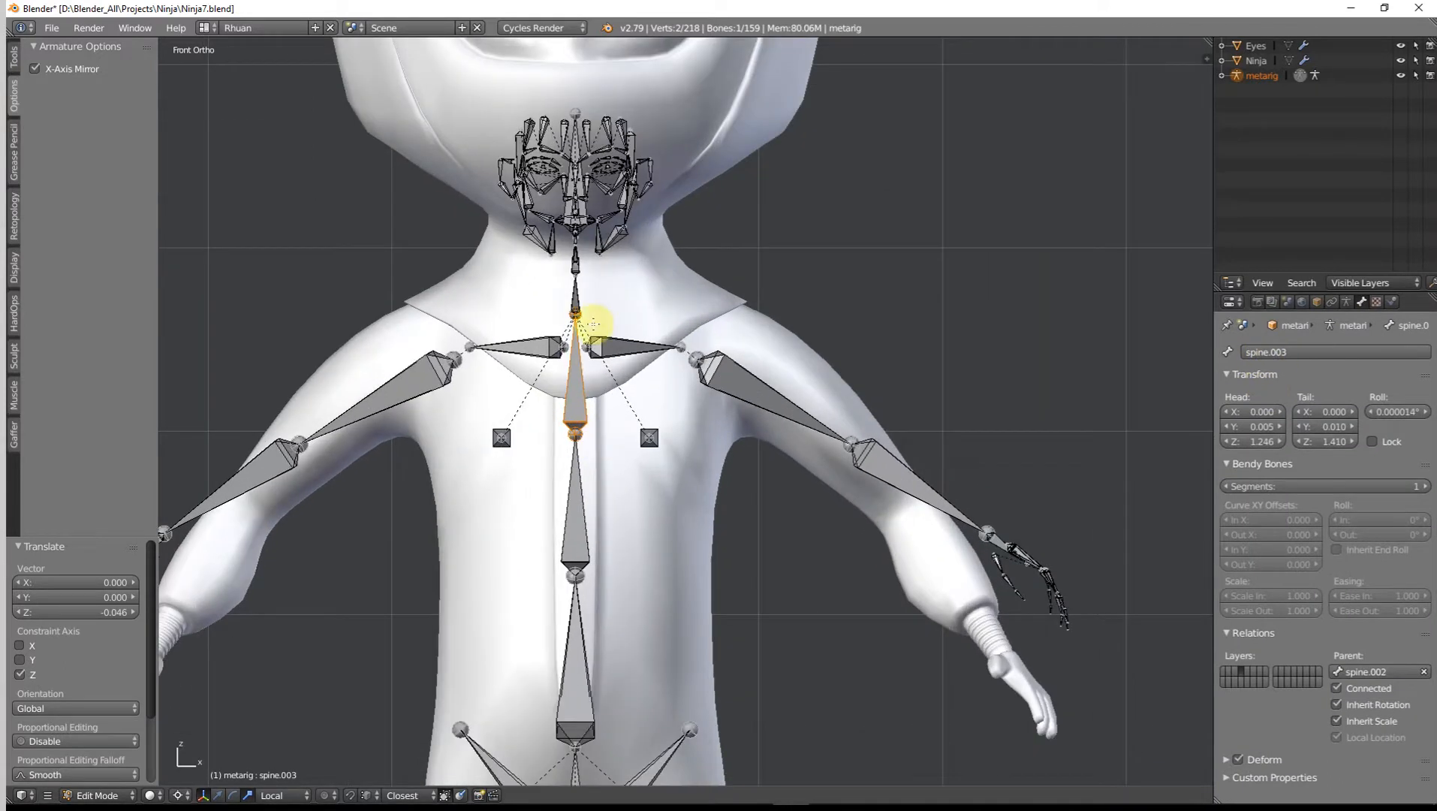
{"action": "scroll", "coordinate": [561, 308], "scroll_direction": "up", "scroll_amount": 1}
{"action": "right_click", "coordinate": [562, 246]}
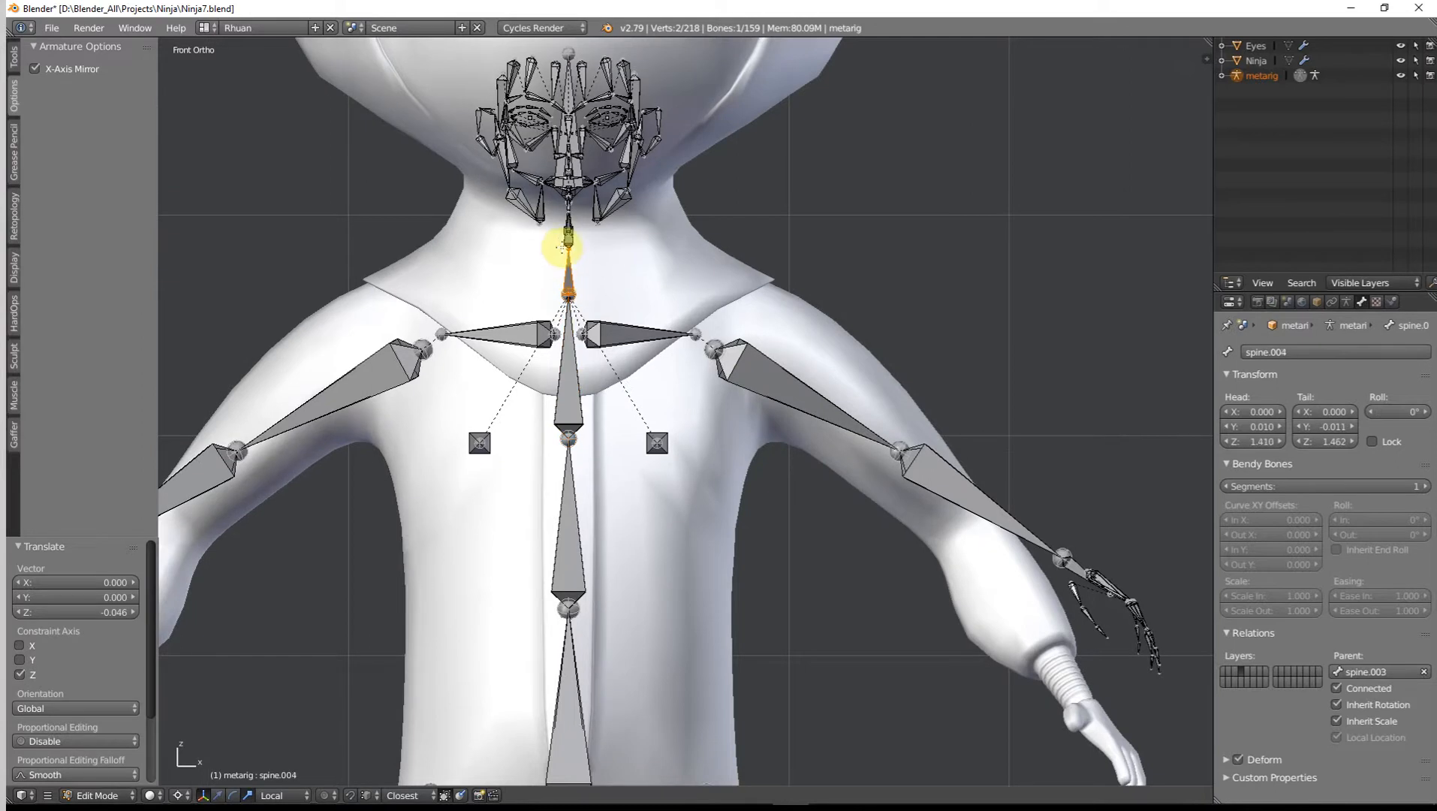
{"action": "right_click", "coordinate": [568, 240]}
{"action": "middle_click_drag", "start_coordinate": [568, 240], "coordinate": [545, 167]}
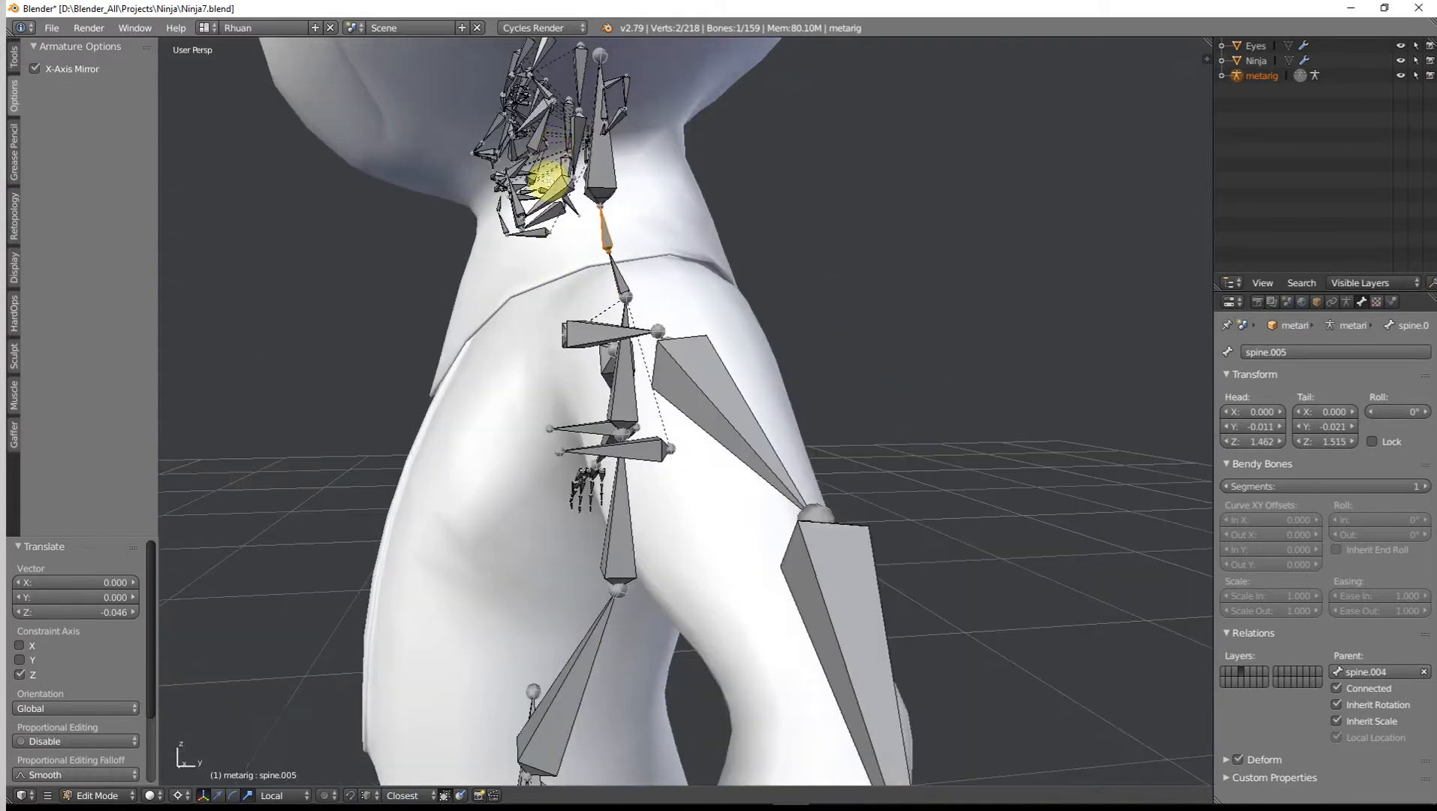
{"action": "key", "text": "KP_1"}
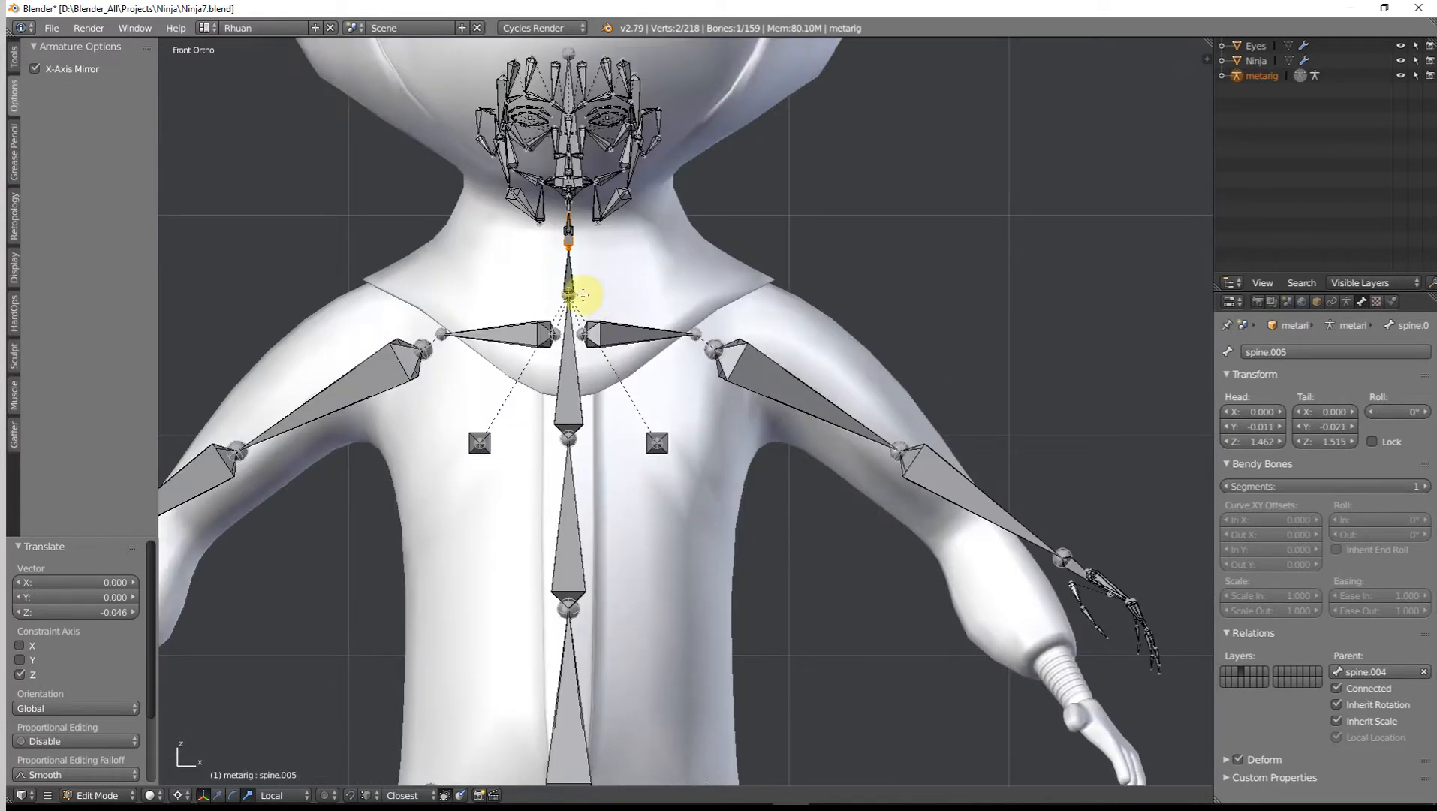
Step: Select the top joint of spine.003 with all neck, head and face bones and raise them about 0.042 along Z
{"action": "scroll", "coordinate": [606, 225], "scroll_direction": "down", "scroll_amount": 2}
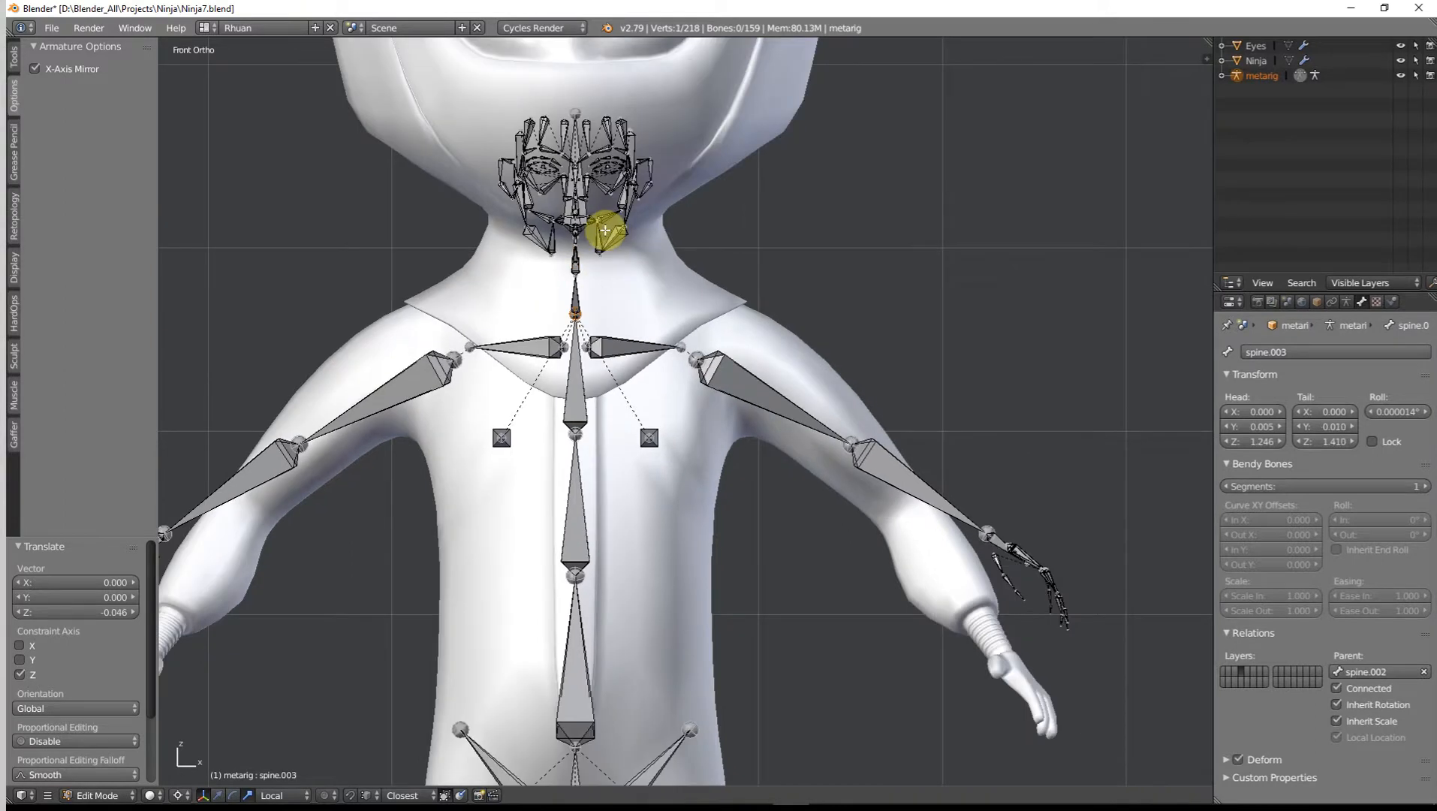
{"action": "scroll", "coordinate": [601, 224], "scroll_direction": "down", "scroll_amount": 2}
{"action": "mouse_move", "coordinate": [548, 217]}
{"action": "left_mouse_down"}
{"action": "mouse_move", "coordinate": [597, 219]}
{"action": "mouse_move", "coordinate": [580, 242]}
{"action": "mouse_move", "coordinate": [587, 280]}
{"action": "mouse_move", "coordinate": [543, 240]}
{"action": "mouse_move", "coordinate": [632, 231]}
{"action": "mouse_move", "coordinate": [567, 262]}
{"action": "mouse_move", "coordinate": [587, 312]}
{"action": "left_mouse_up"}
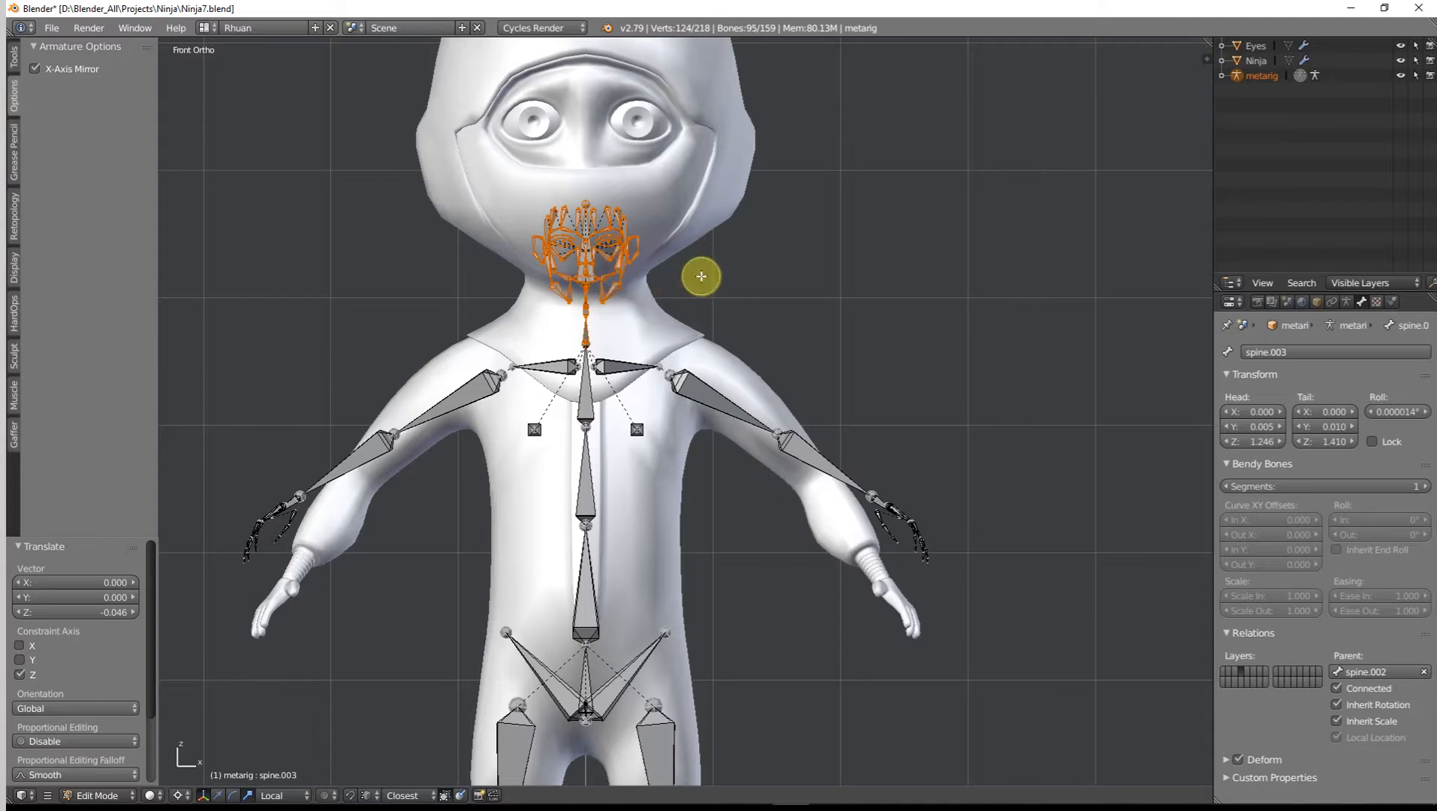
{"action": "key", "text": "g"}
{"action": "key", "text": "z"}
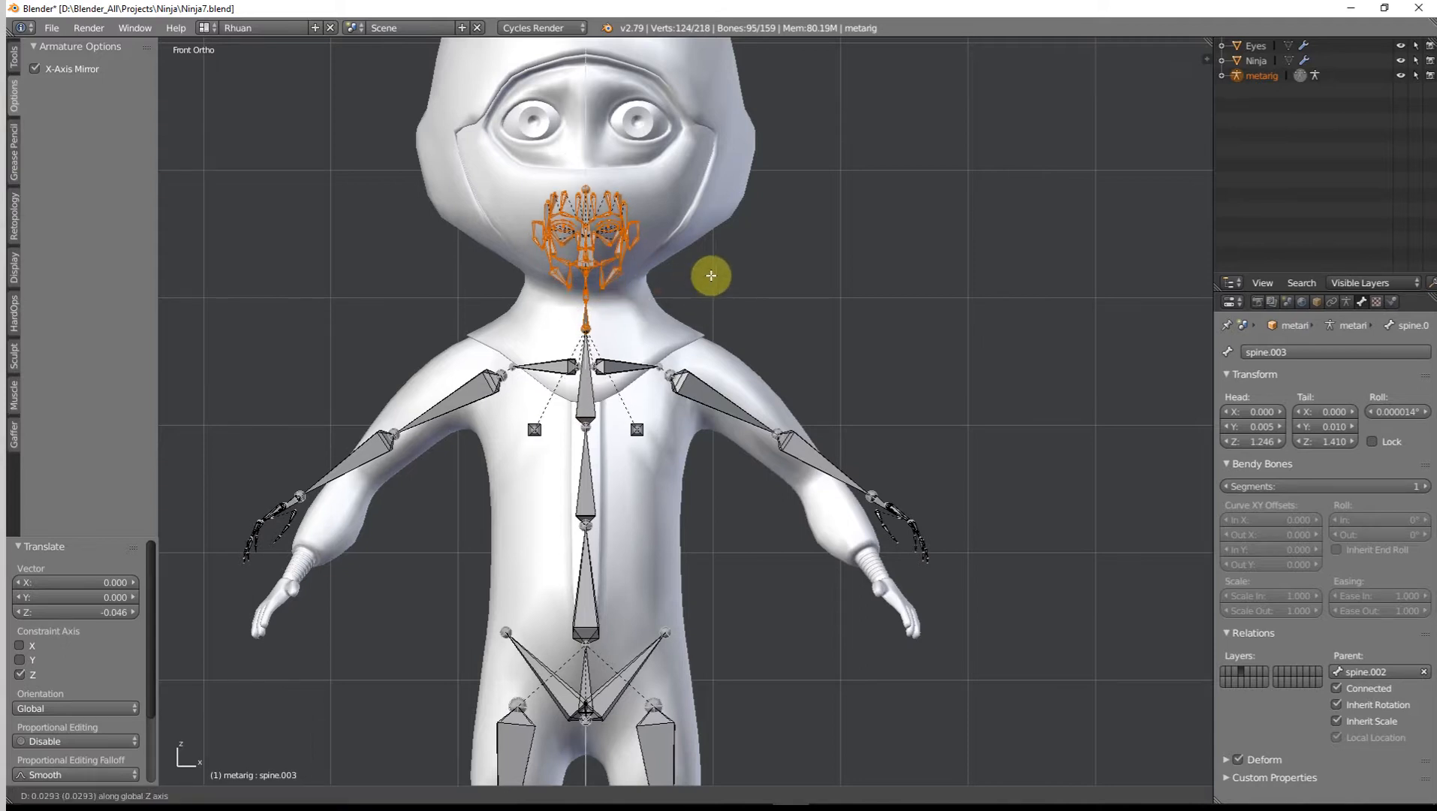
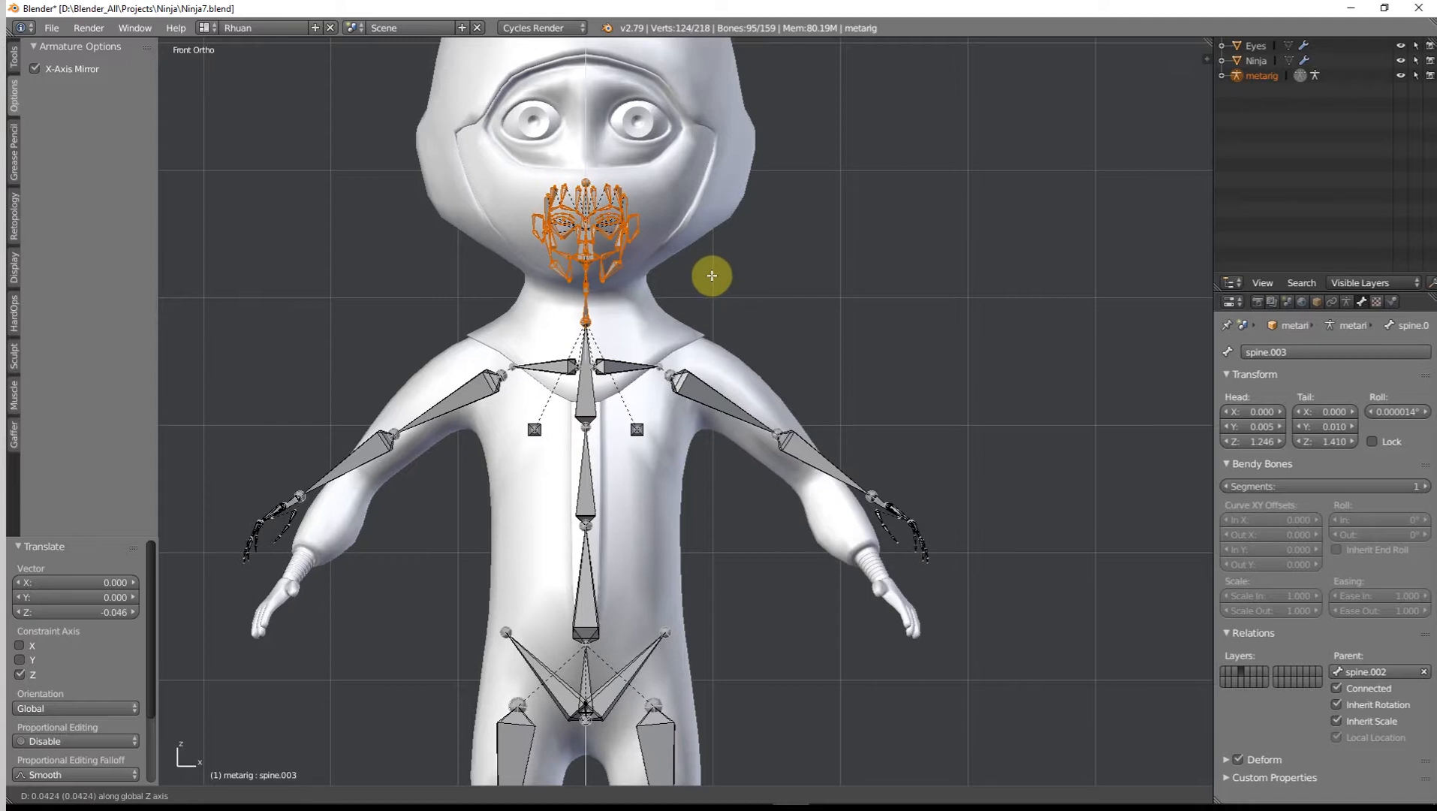
{"action": "left_click", "coordinate": [711, 276]}
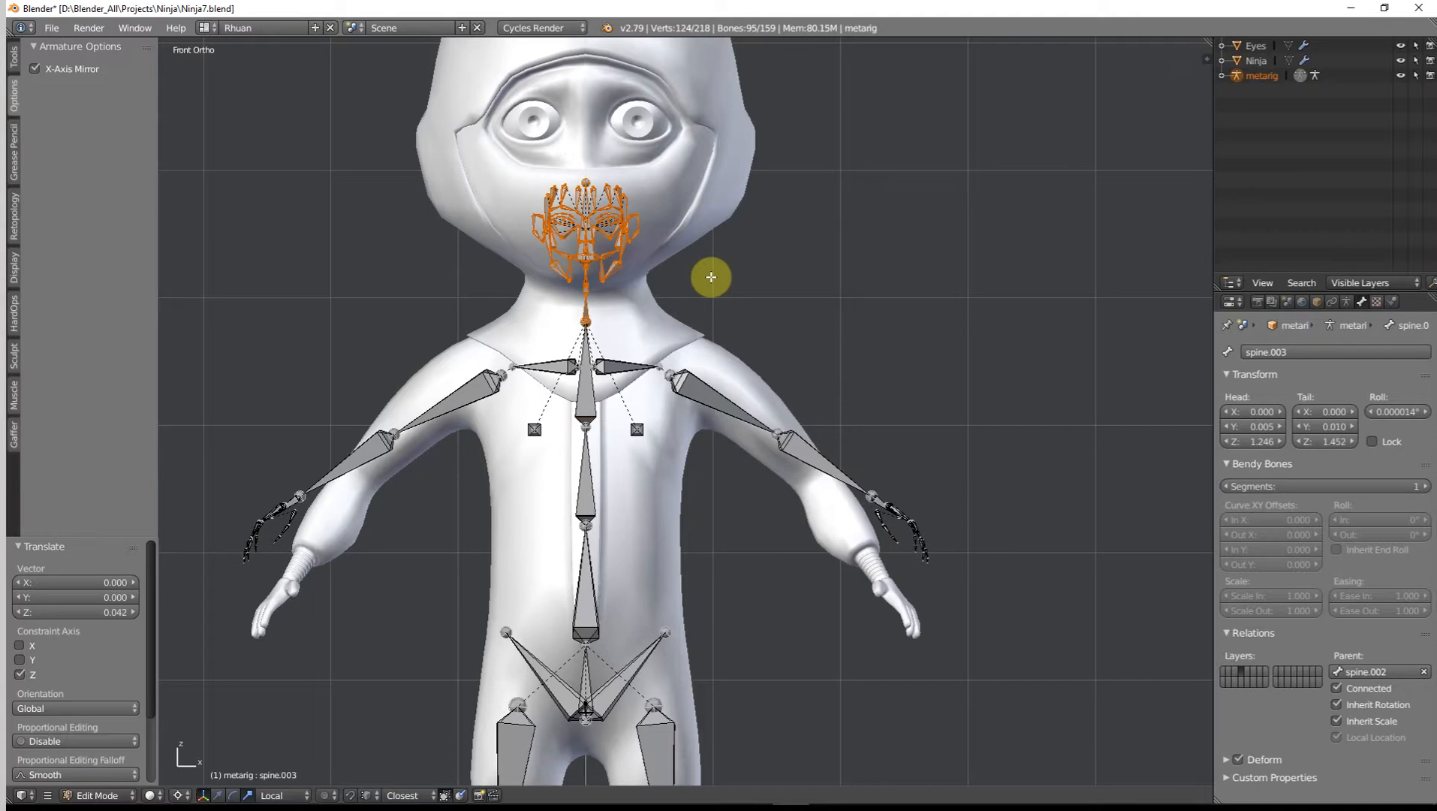
Step: Move the selected neck, head and face bones about -0.047 along Y in side view
{"action": "key", "text": "KP_3"}
{"action": "key", "text": "g"}
{"action": "key", "text": "y"}
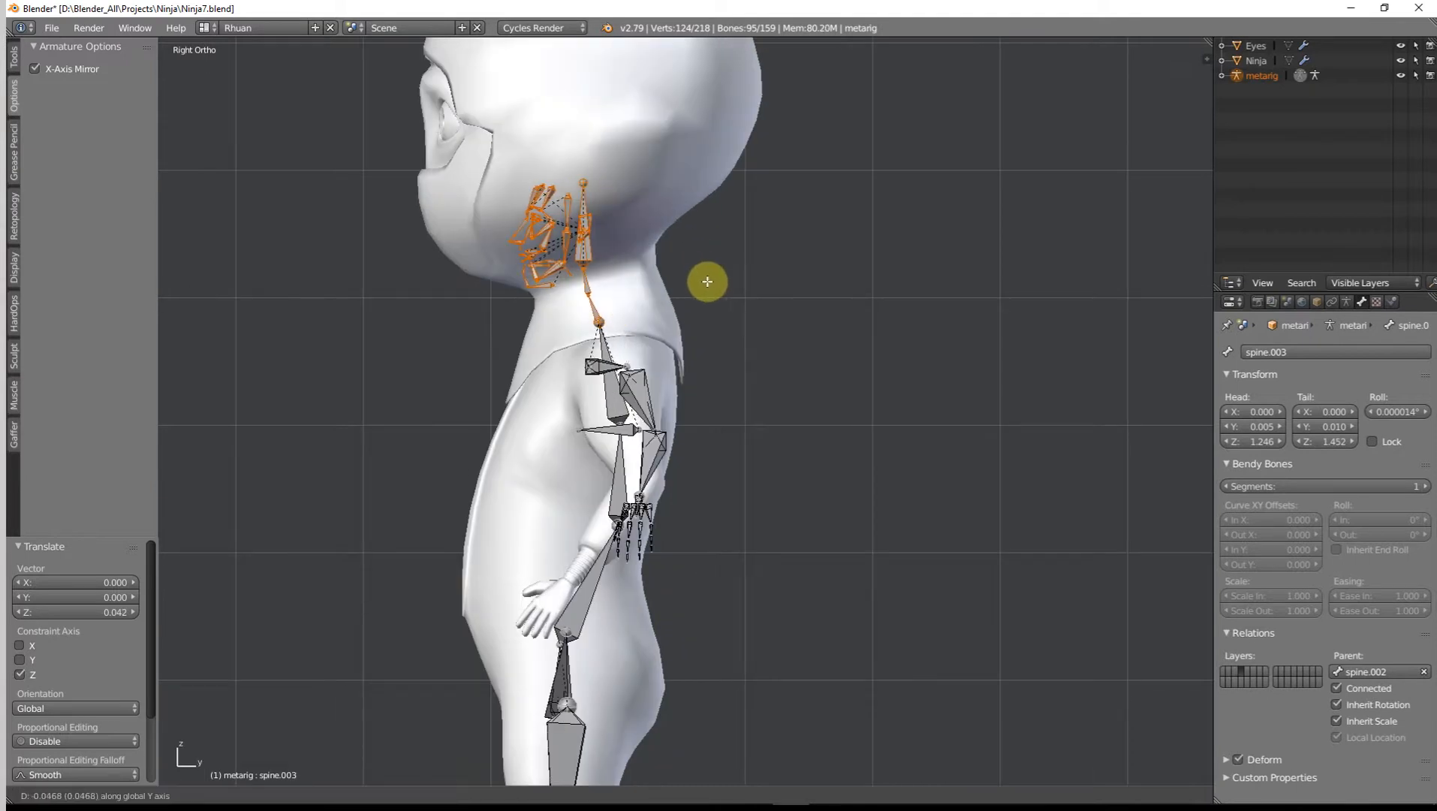
{"action": "left_click", "coordinate": [706, 280]}
Step: Clear the selection and select the group of face bones in side view
{"action": "scroll", "coordinate": [610, 199], "scroll_direction": "up", "scroll_amount": 3}
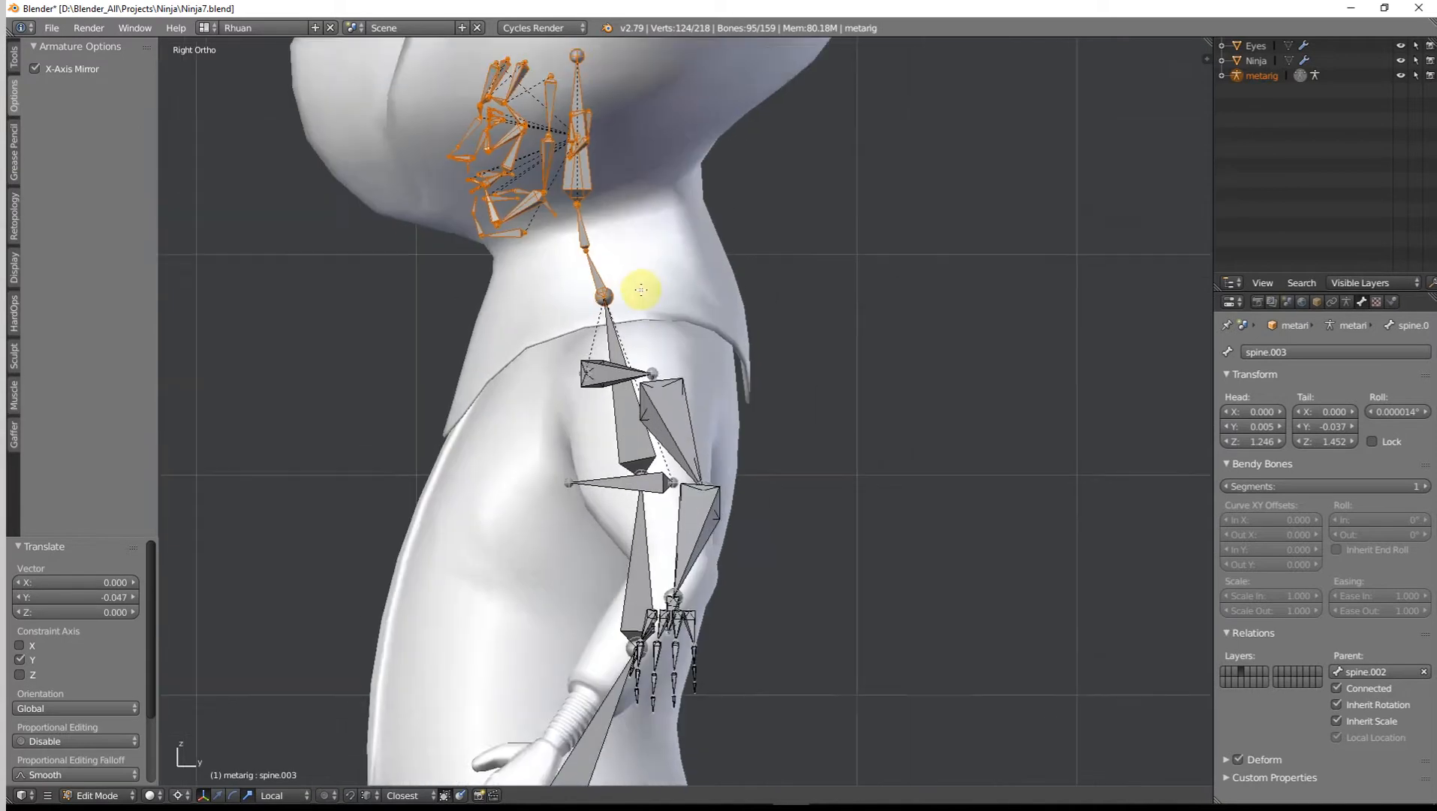
{"action": "middle_click_drag", "start_coordinate": [641, 290], "coordinate": [652, 355], "text": "shift"}
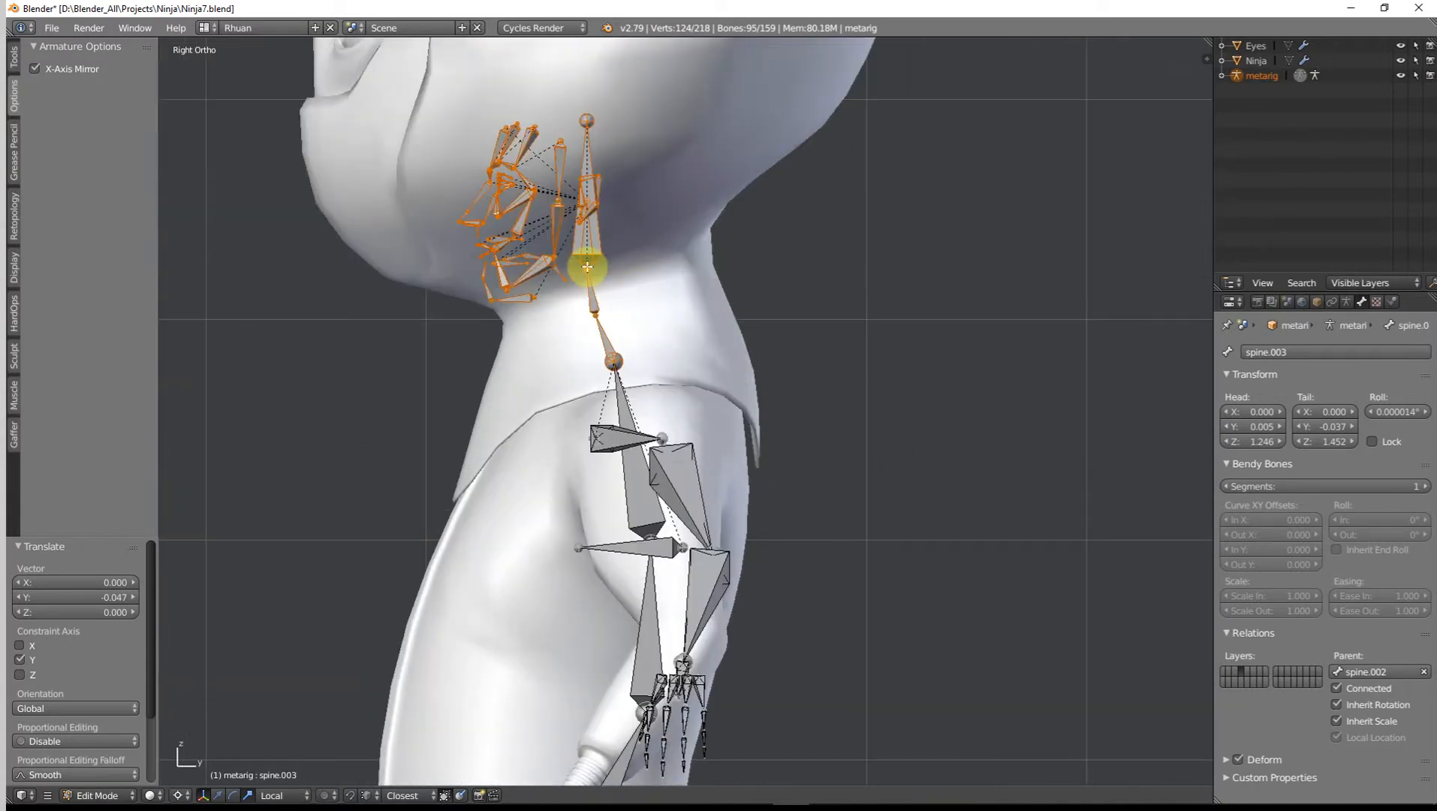
{"action": "key", "text": "a"}
{"action": "scroll", "coordinate": [490, 211], "scroll_direction": "down", "scroll_amount": 2}
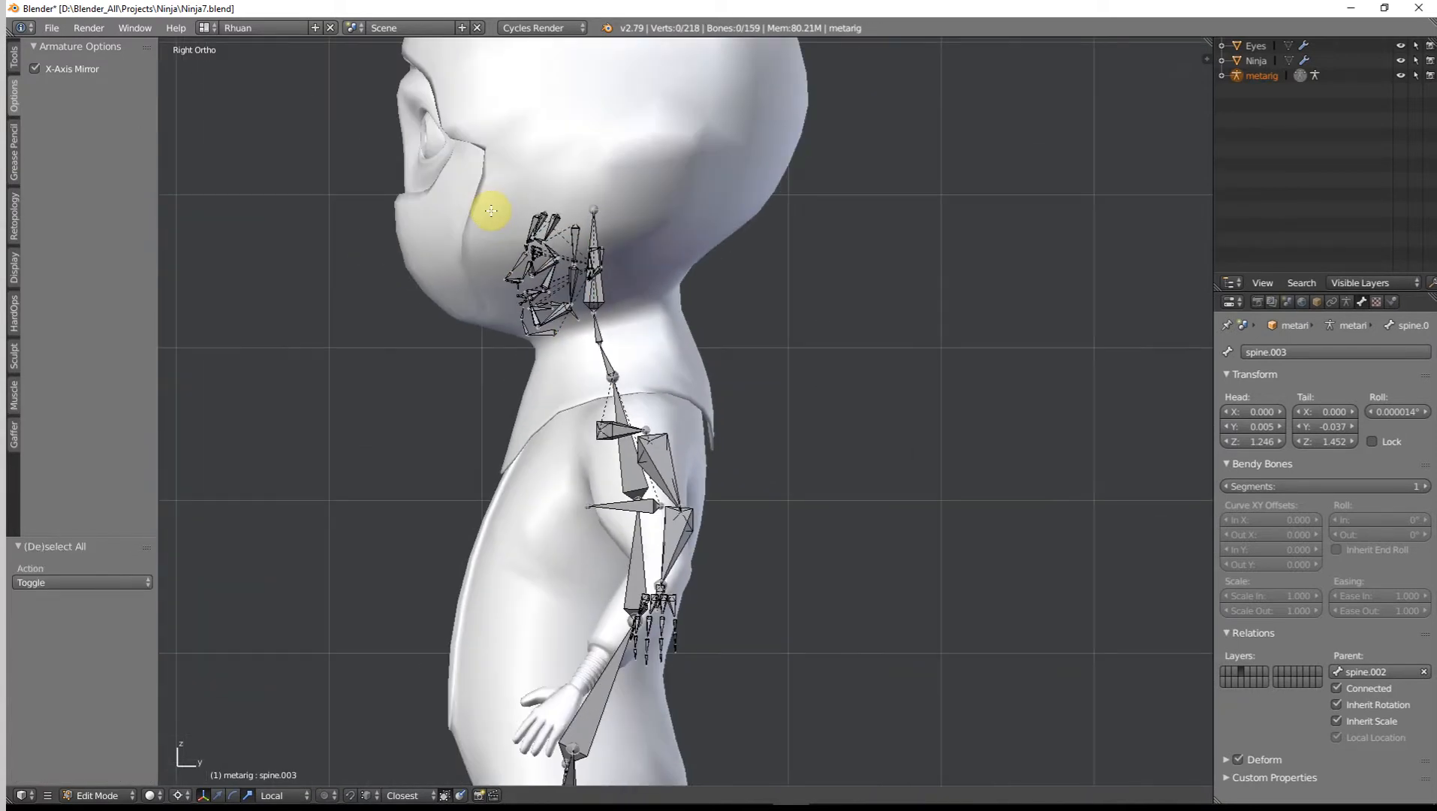
{"action": "mouse_move", "coordinate": [534, 219]}
{"action": "left_mouse_down"}
{"action": "mouse_move", "coordinate": [534, 327]}
{"action": "mouse_move", "coordinate": [566, 259]}
{"action": "mouse_move", "coordinate": [567, 227]}
{"action": "mouse_move", "coordinate": [534, 263]}
{"action": "mouse_move", "coordinate": [554, 223]}
{"action": "left_mouse_up"}
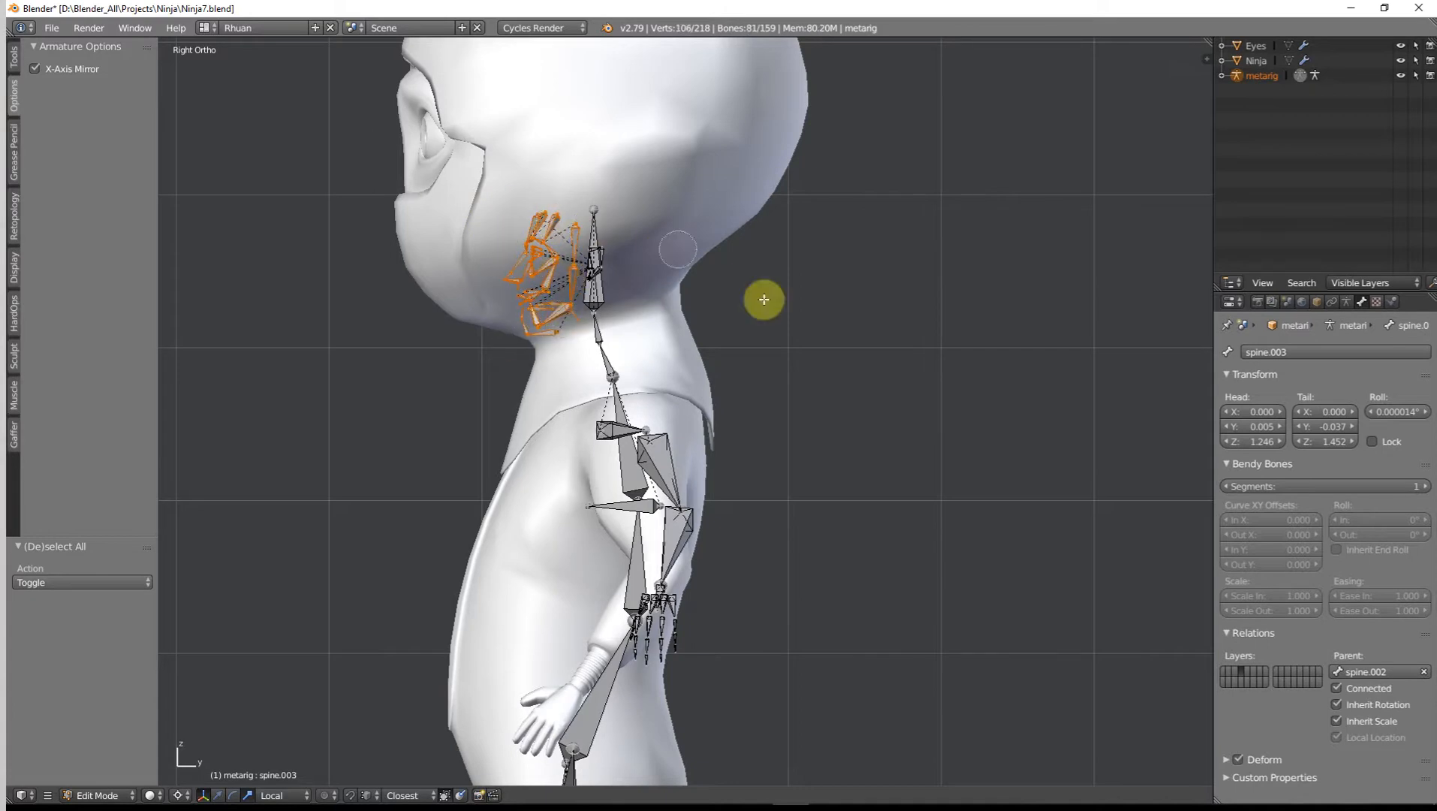
Step: Add the ear bones on both sides of the head to the face bone selection
{"action": "middle_click_drag", "start_coordinate": [757, 340], "coordinate": [879, 361]}
{"action": "middle_click_drag", "start_coordinate": [708, 296], "coordinate": [650, 276]}
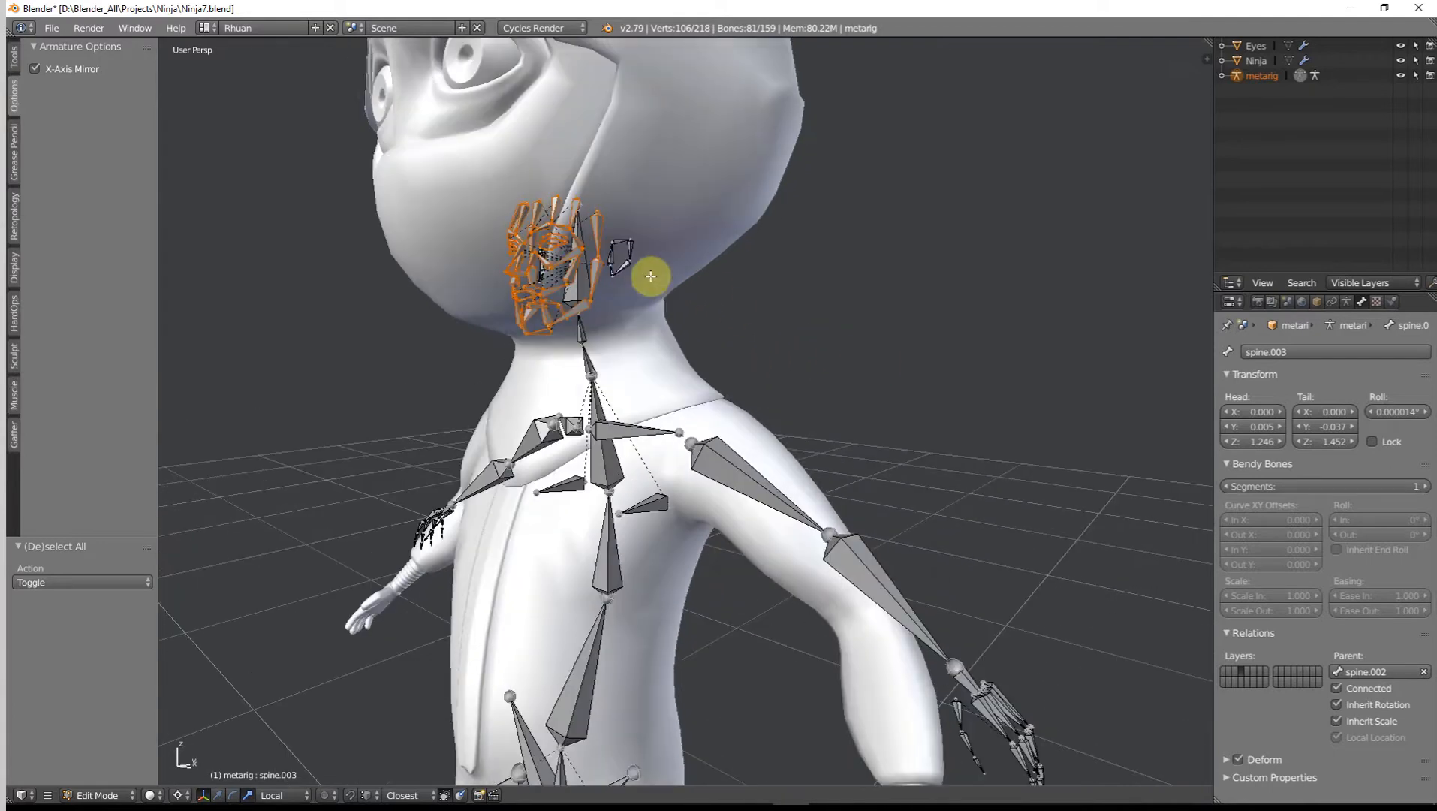
{"action": "left_click_drag", "start_coordinate": [642, 262], "coordinate": [636, 275], "text": "ctrl"}
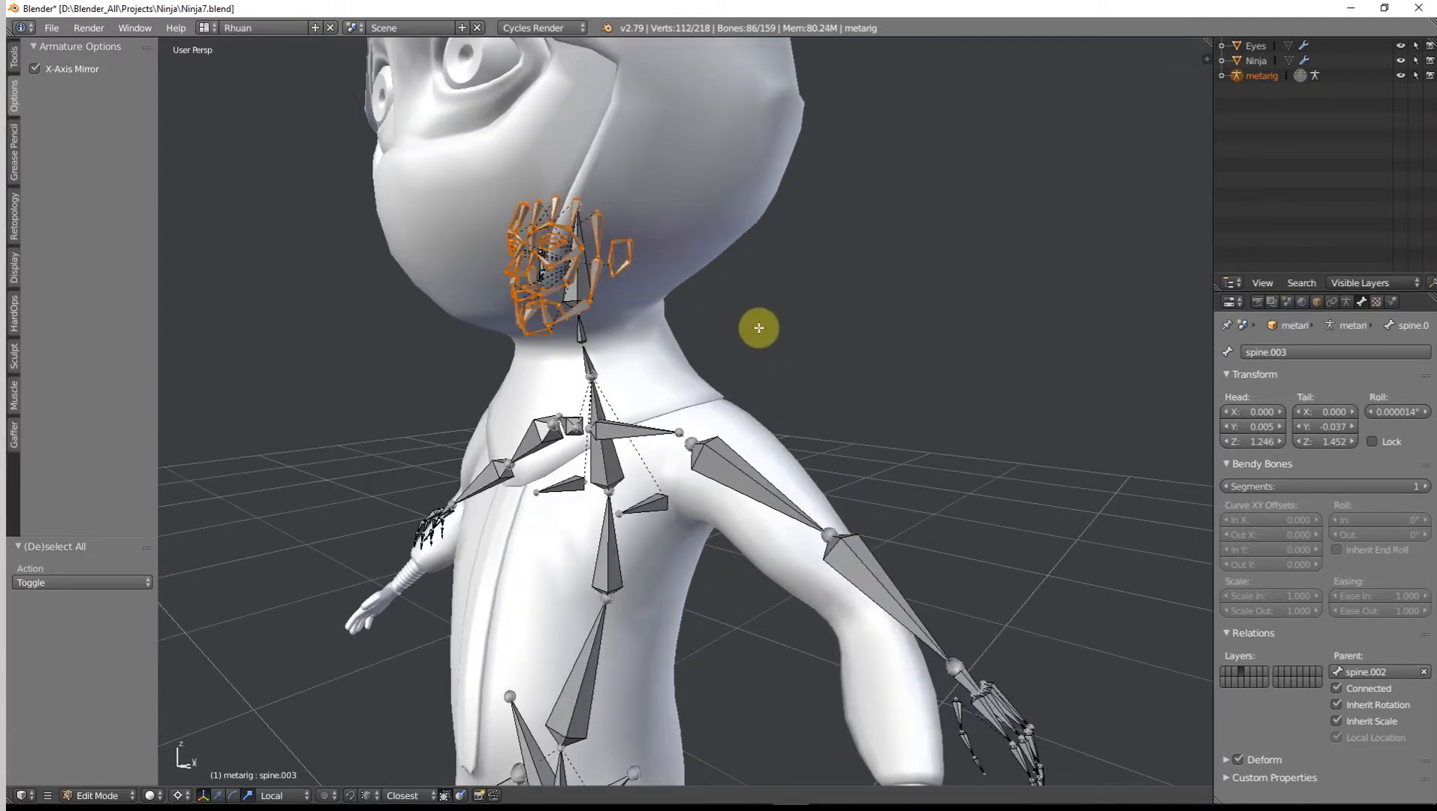
{"action": "middle_click_drag", "start_coordinate": [760, 328], "coordinate": [622, 293]}
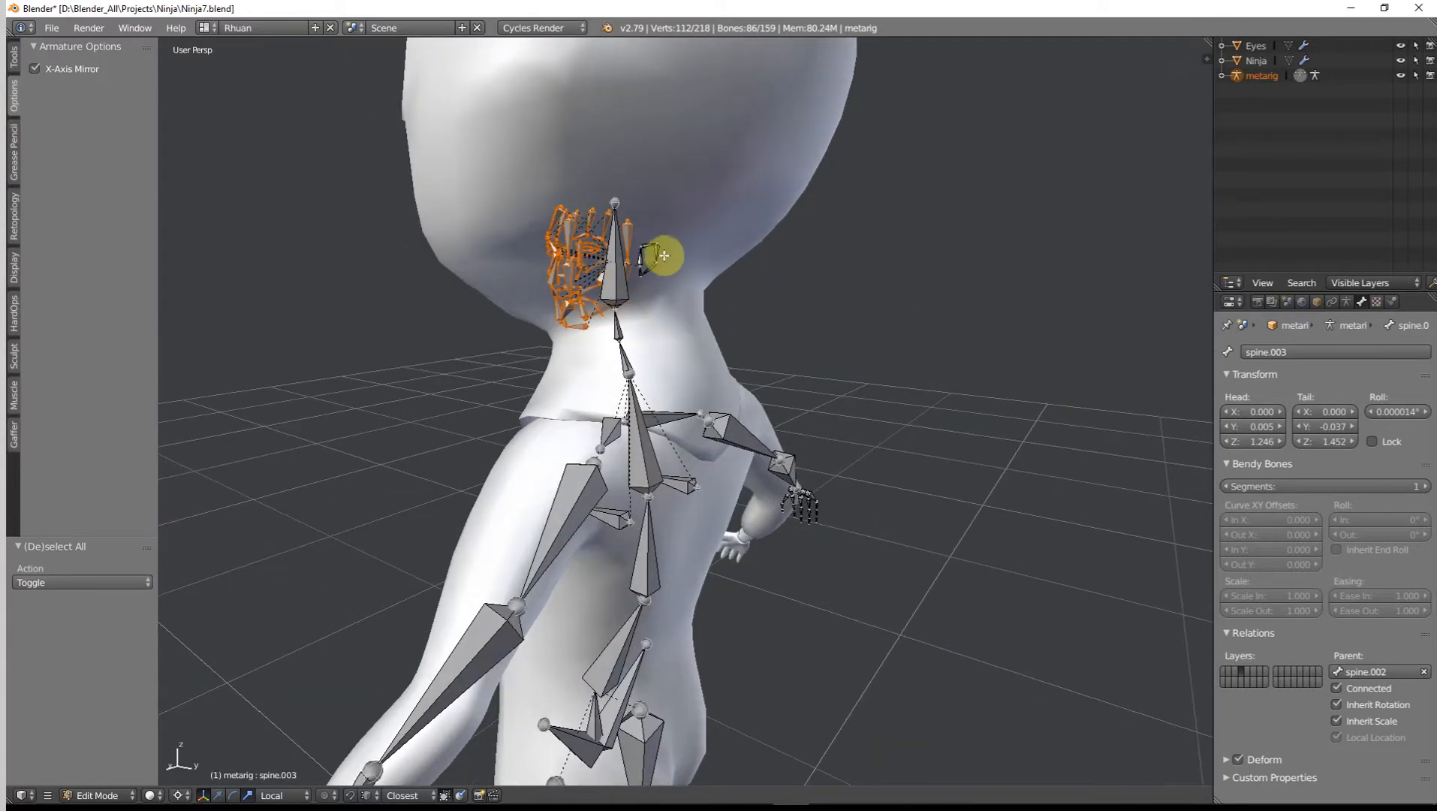
{"action": "left_click_drag", "start_coordinate": [660, 248], "coordinate": [658, 258], "text": "ctrl"}
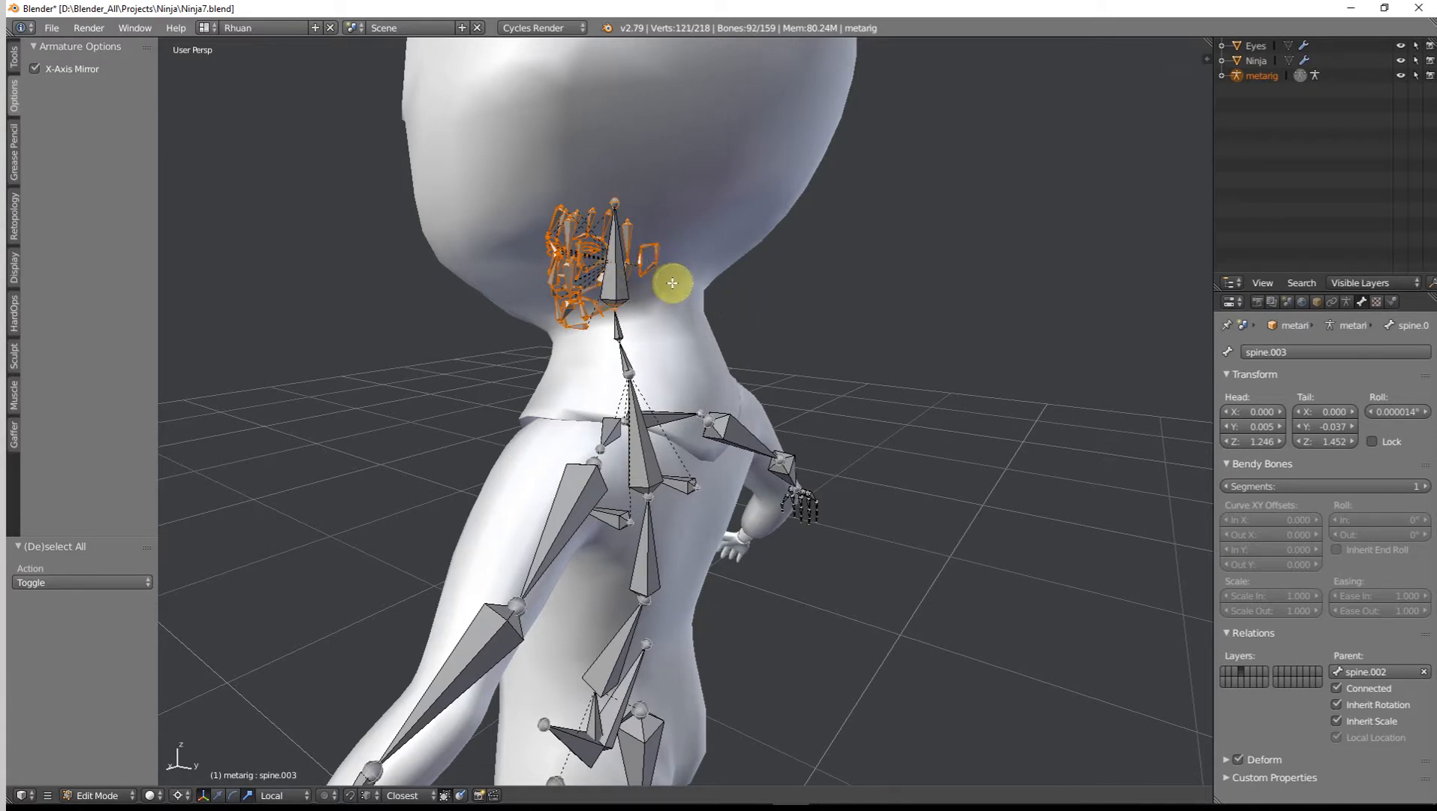
{"action": "middle_click_drag", "start_coordinate": [665, 256], "coordinate": [748, 257]}
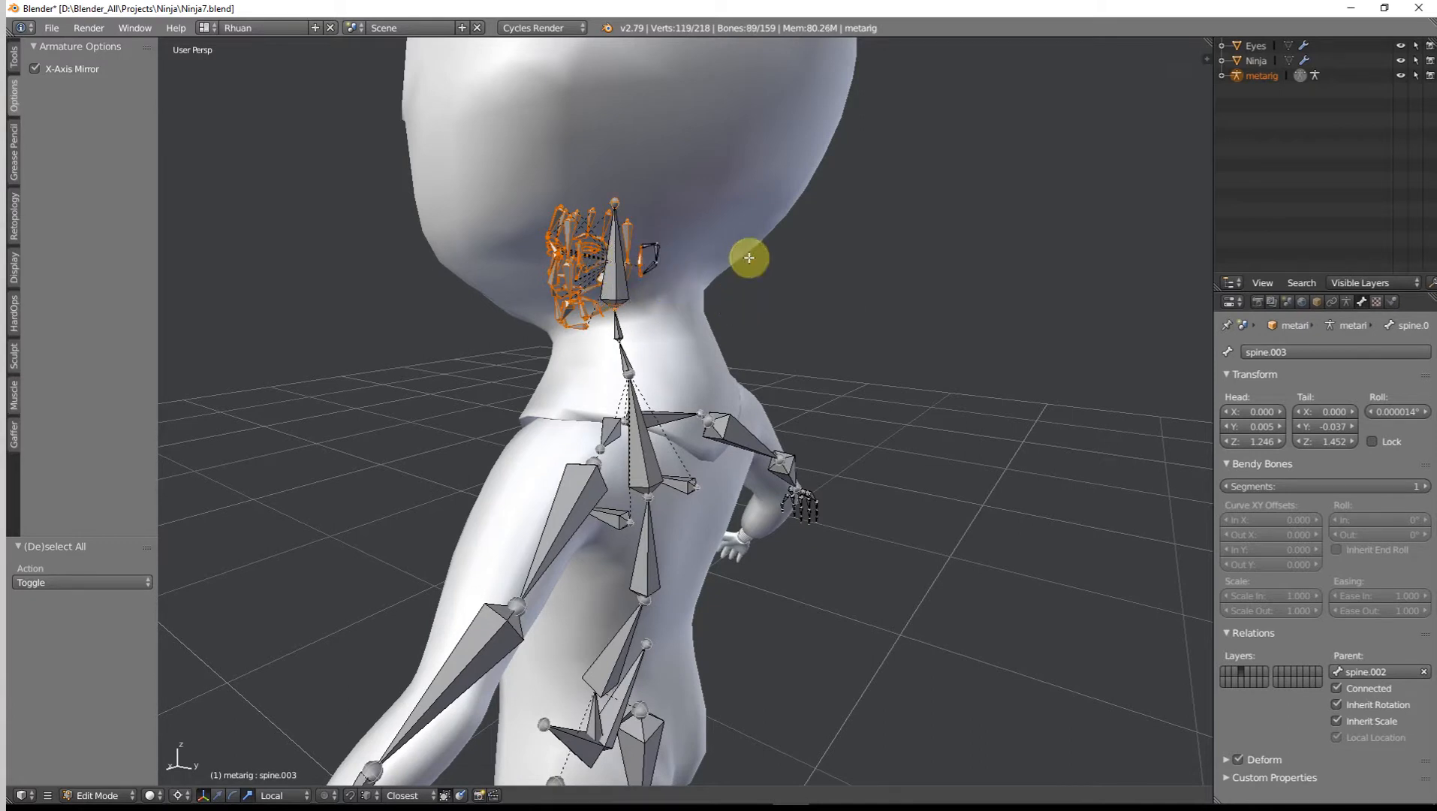
{"action": "key", "text": "KP_1"}
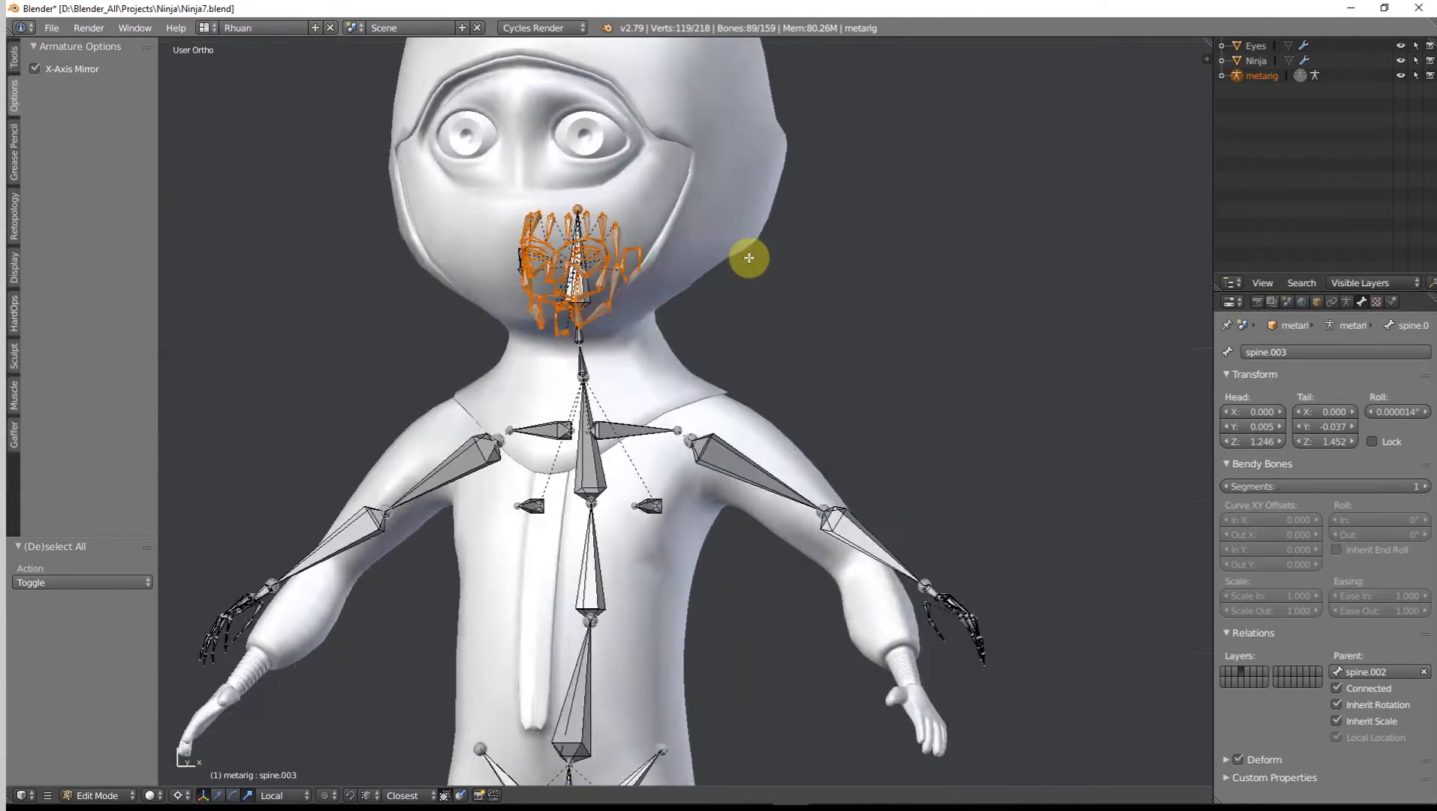
{"action": "key", "text": "KP_3"}
{"action": "key", "text": "g"}
{"action": "key", "text": "z"}
{"action": "right_click", "coordinate": [735, 251]}
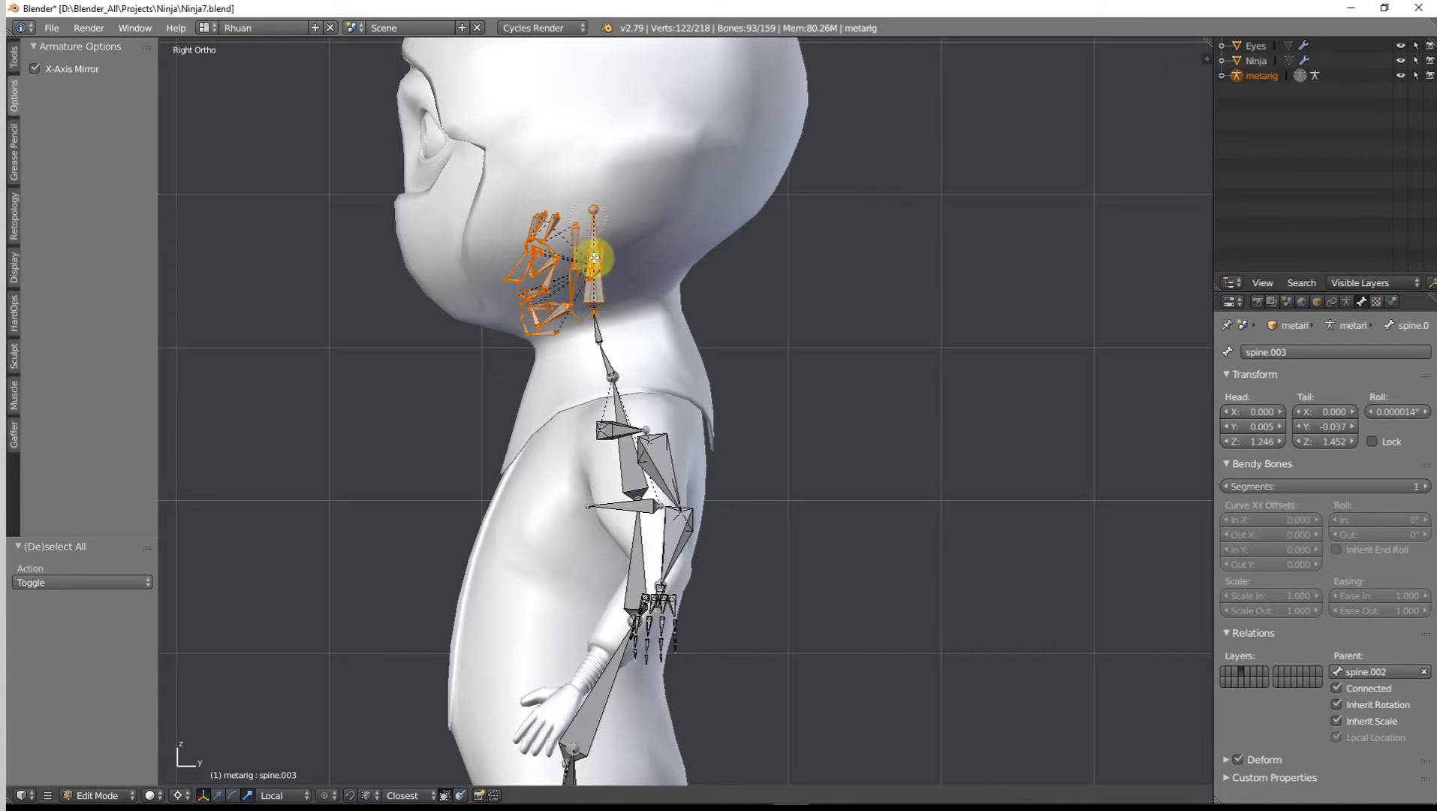
Step: Move the selected head and face bones about 0.037 along Z and about -0.020 along Y in side view
{"action": "mouse_move", "coordinate": [634, 279]}
{"action": "middle_mouse_down"}
{"action": "mouse_move", "coordinate": [571, 288]}
{"action": "mouse_move", "coordinate": [625, 289]}
{"action": "middle_mouse_up"}
{"action": "key", "text": "KP_3"}
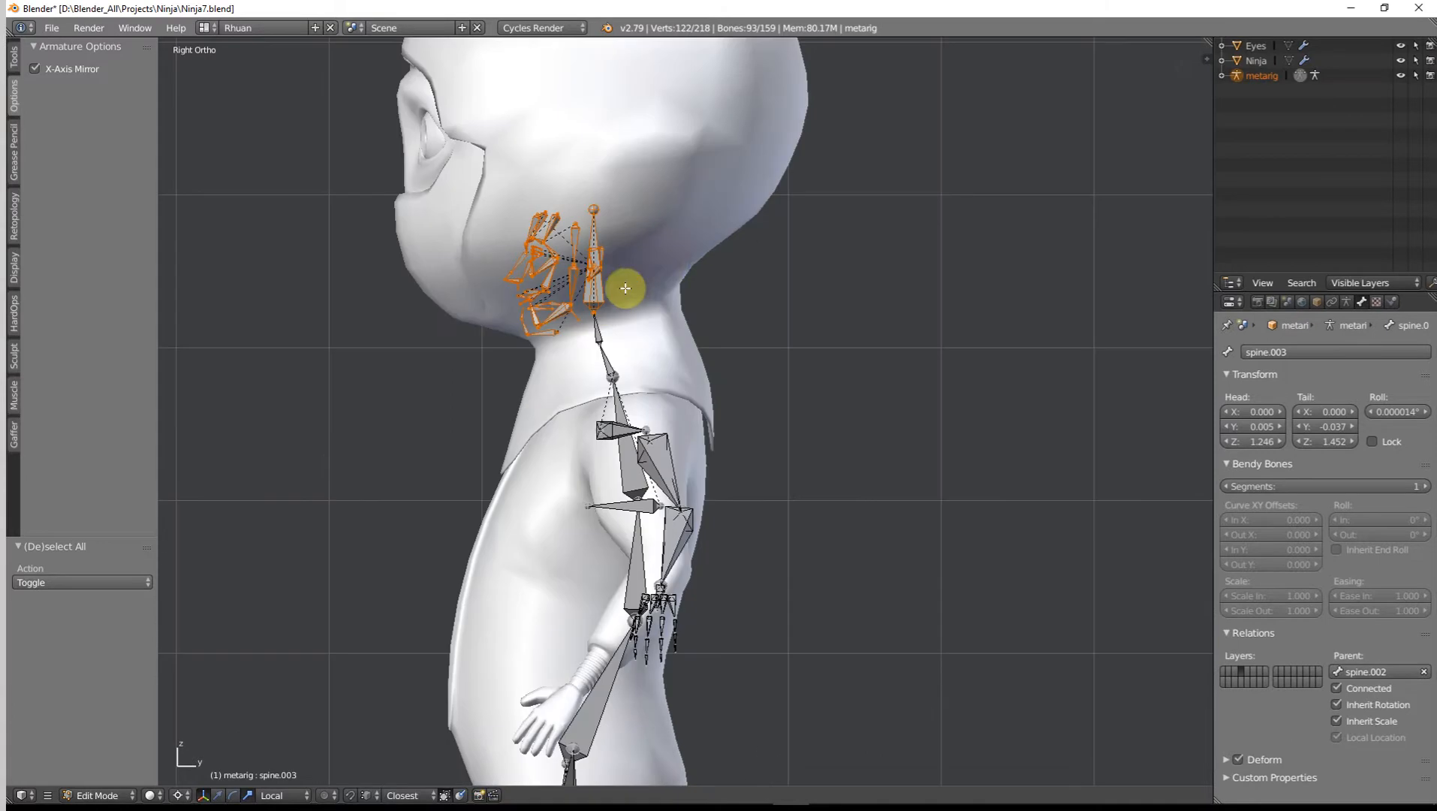
{"action": "key", "text": "g"}
{"action": "key", "text": "z"}
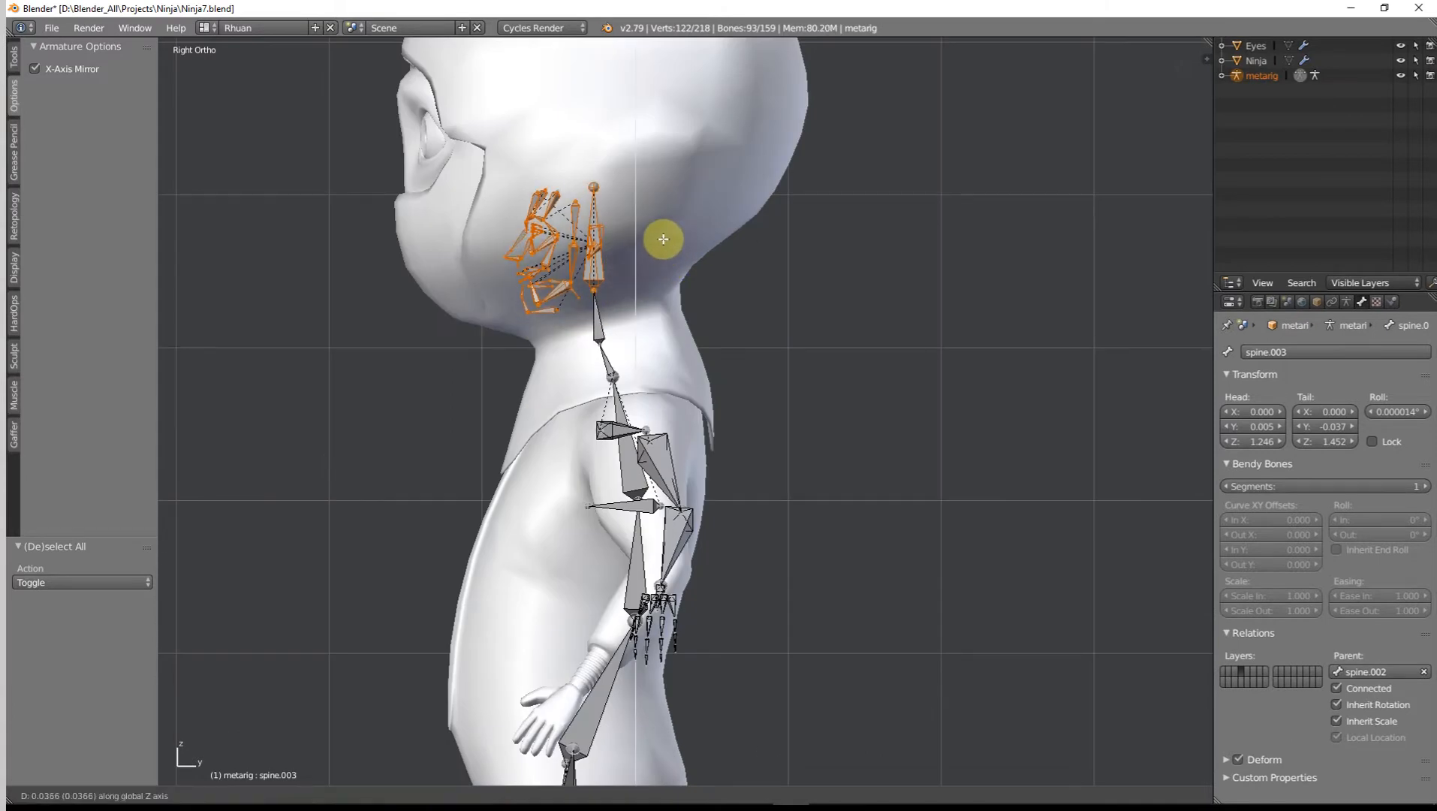
{"action": "left_click", "coordinate": [663, 239]}
{"action": "key", "text": "g"}
{"action": "key", "text": "y"}
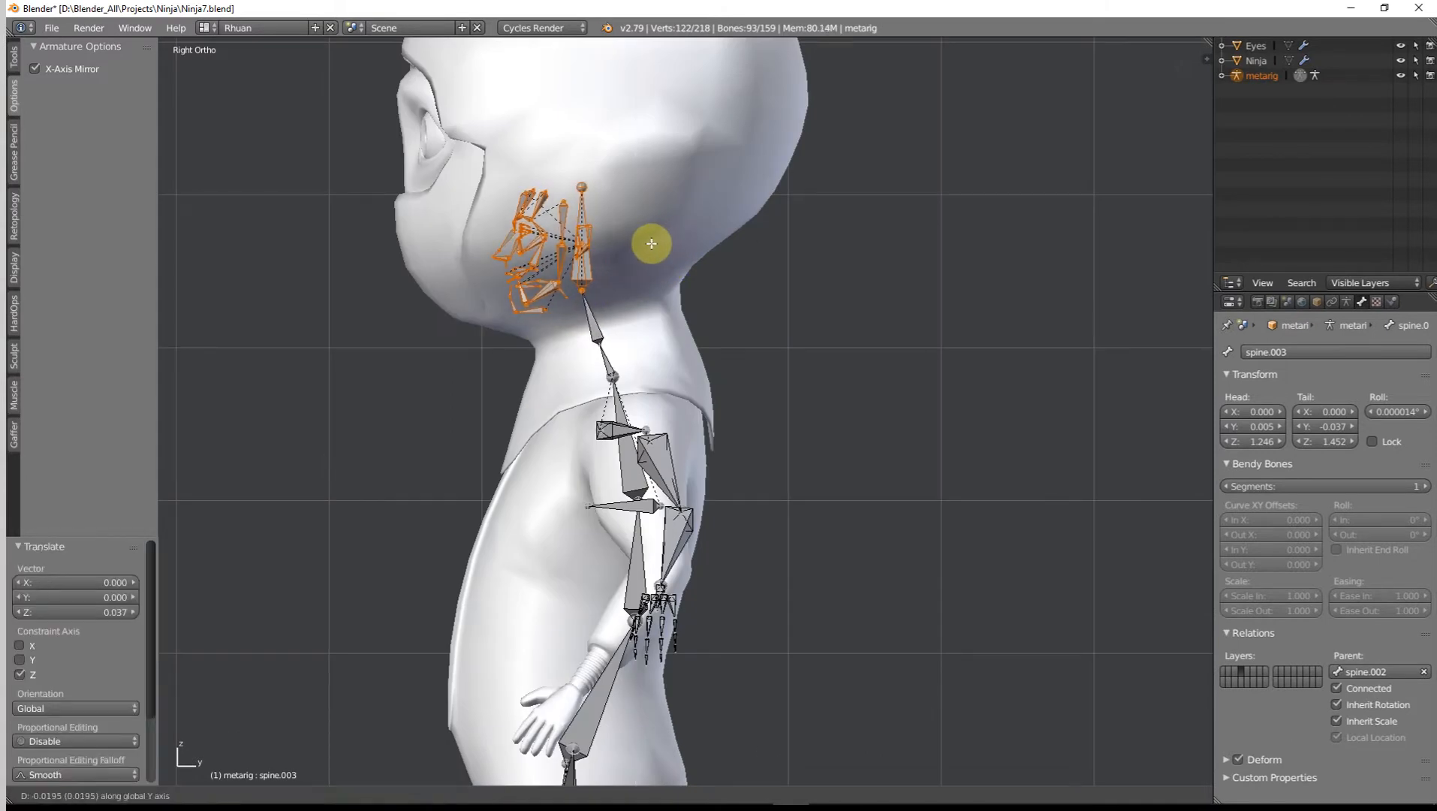
{"action": "left_click", "coordinate": [651, 243]}
{"action": "scroll", "coordinate": [653, 242], "scroll_direction": "down", "scroll_amount": 4}
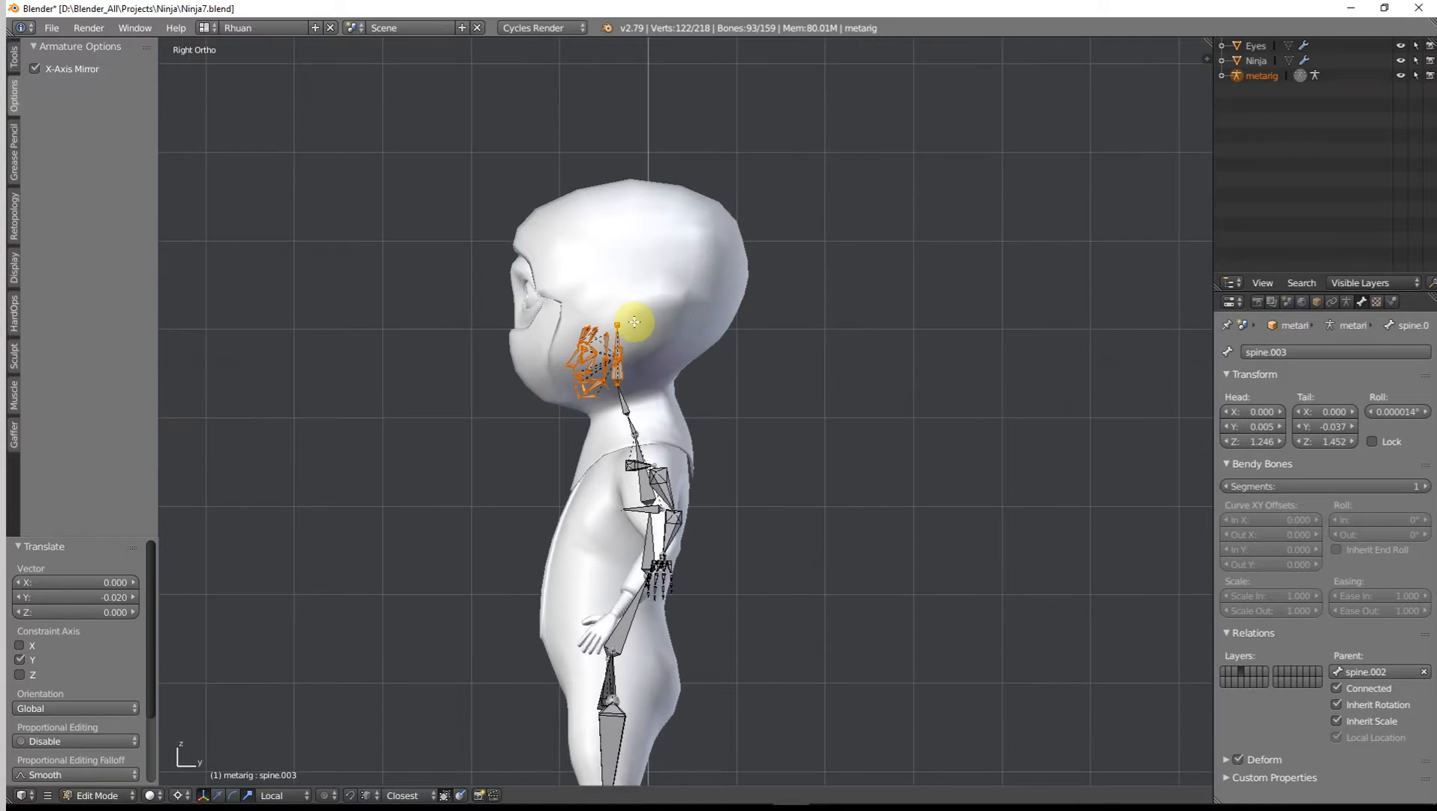
{"action": "scroll", "coordinate": [636, 322], "scroll_direction": "up", "scroll_amount": 4}
Step: Try to raise the tip of the head bone spine.006 along Z, checking it in wireframe and solid shading
{"action": "key", "text": "a"}
{"action": "scroll", "coordinate": [627, 309], "scroll_direction": "up", "scroll_amount": 1}
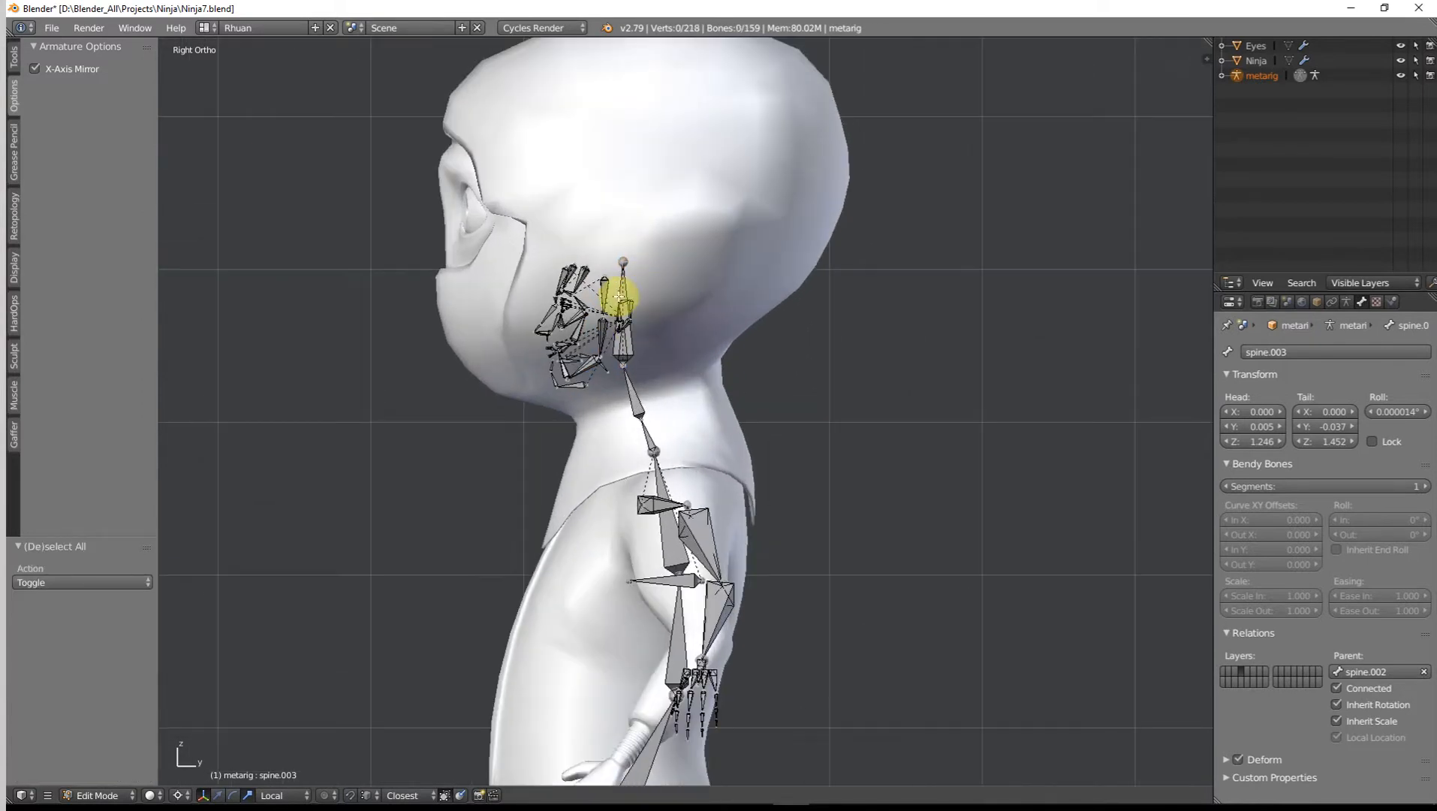
{"action": "right_click", "coordinate": [624, 262]}
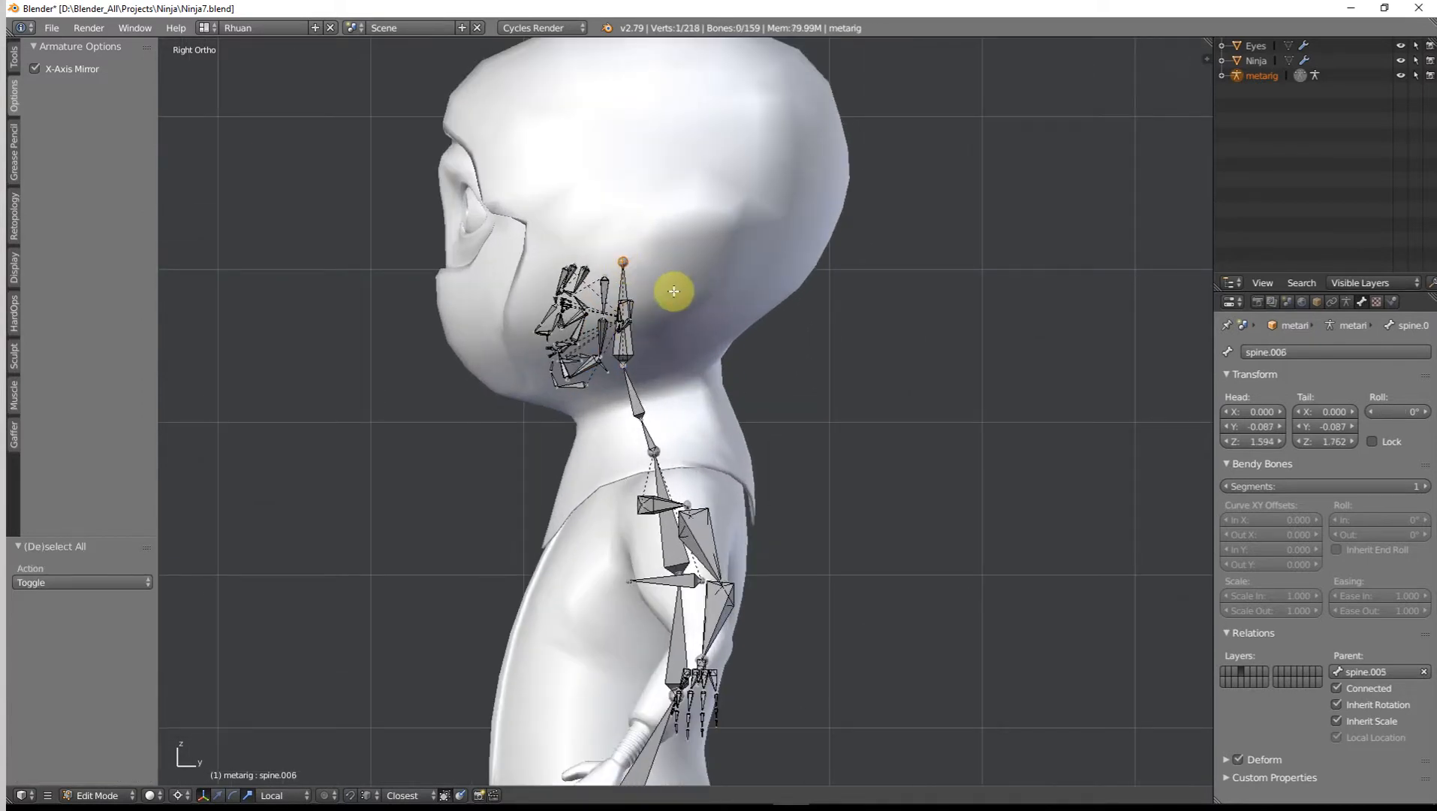
{"action": "key", "text": "z"}
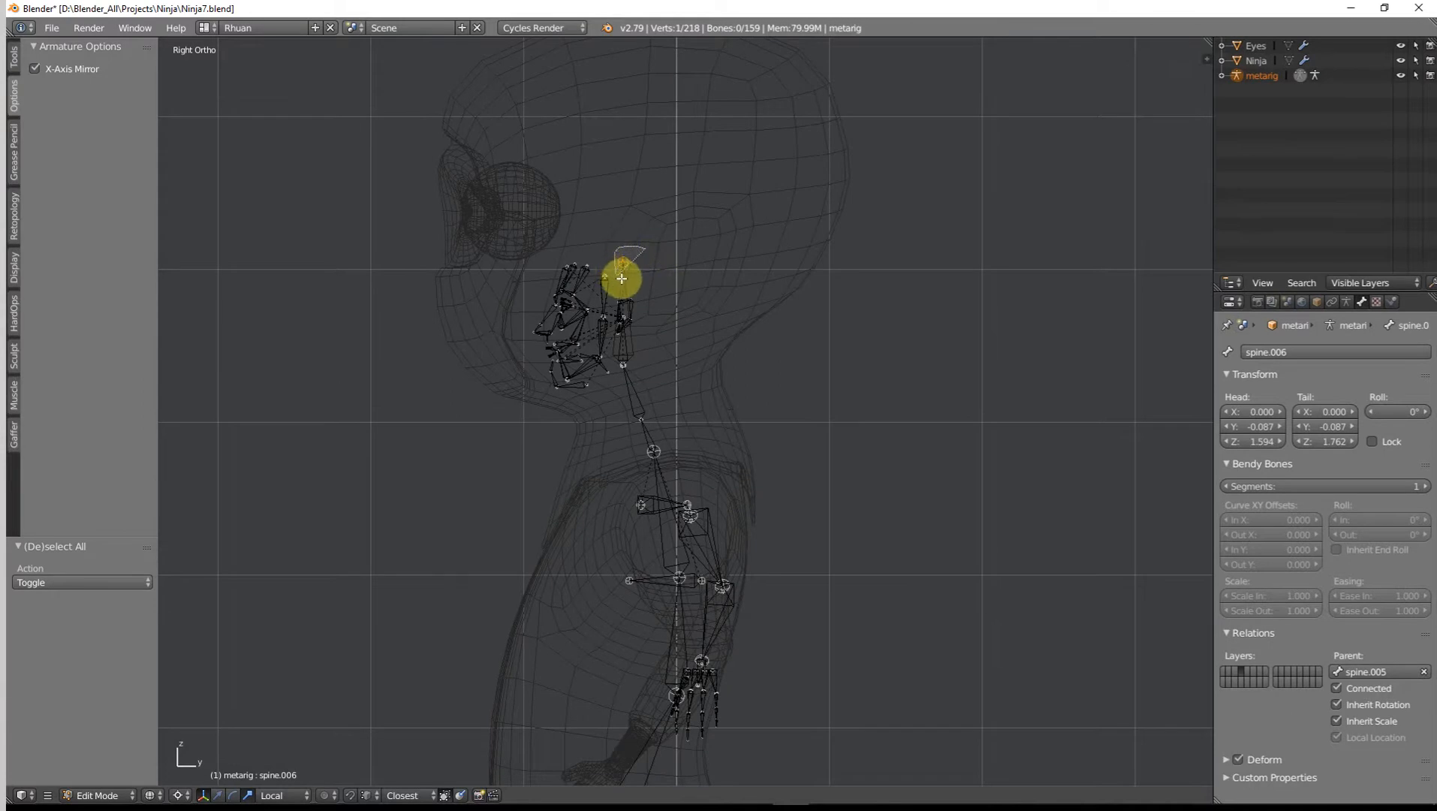
{"action": "key", "text": "g"}
{"action": "key", "text": "z"}
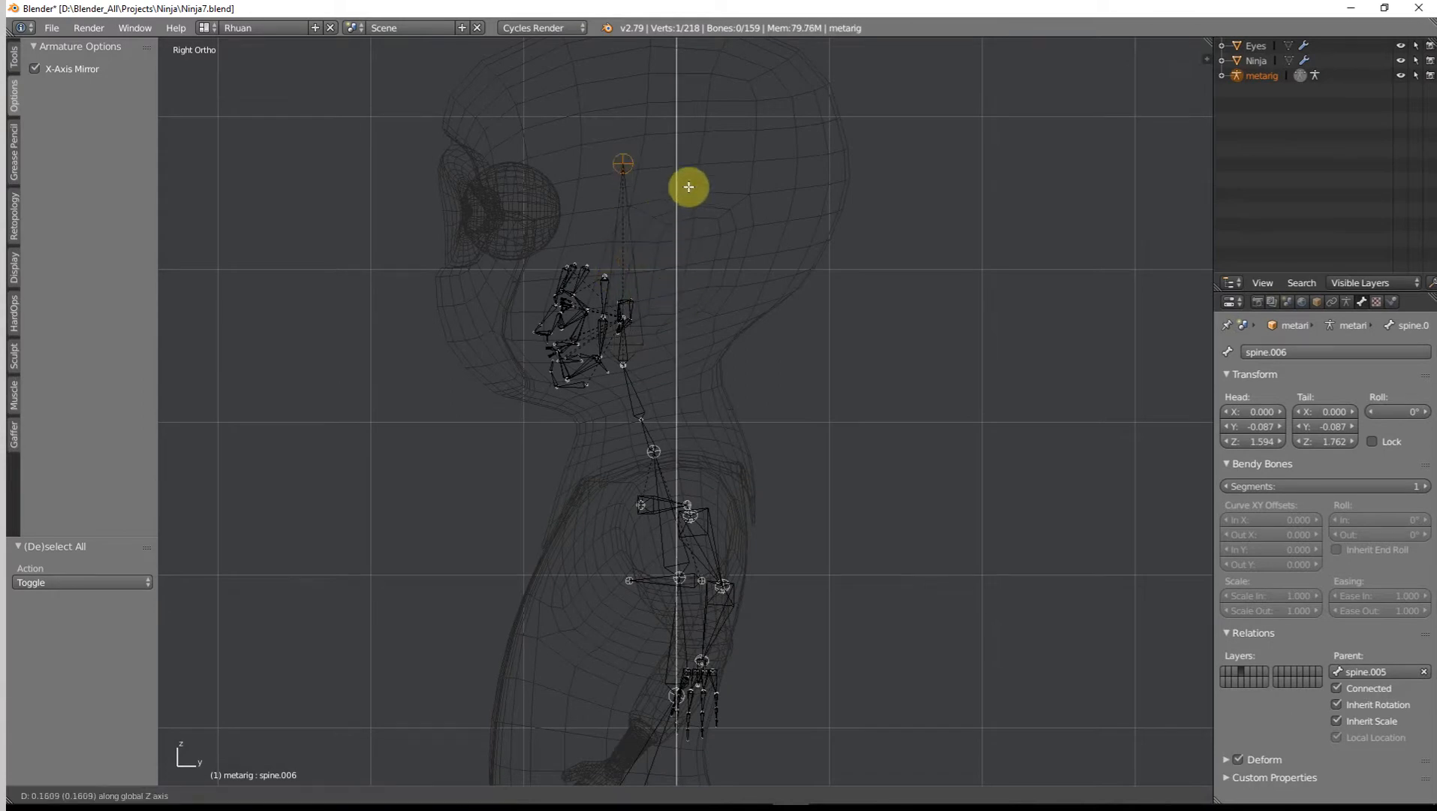
{"action": "right_click", "coordinate": [695, 250]}
{"action": "key", "text": "z"}
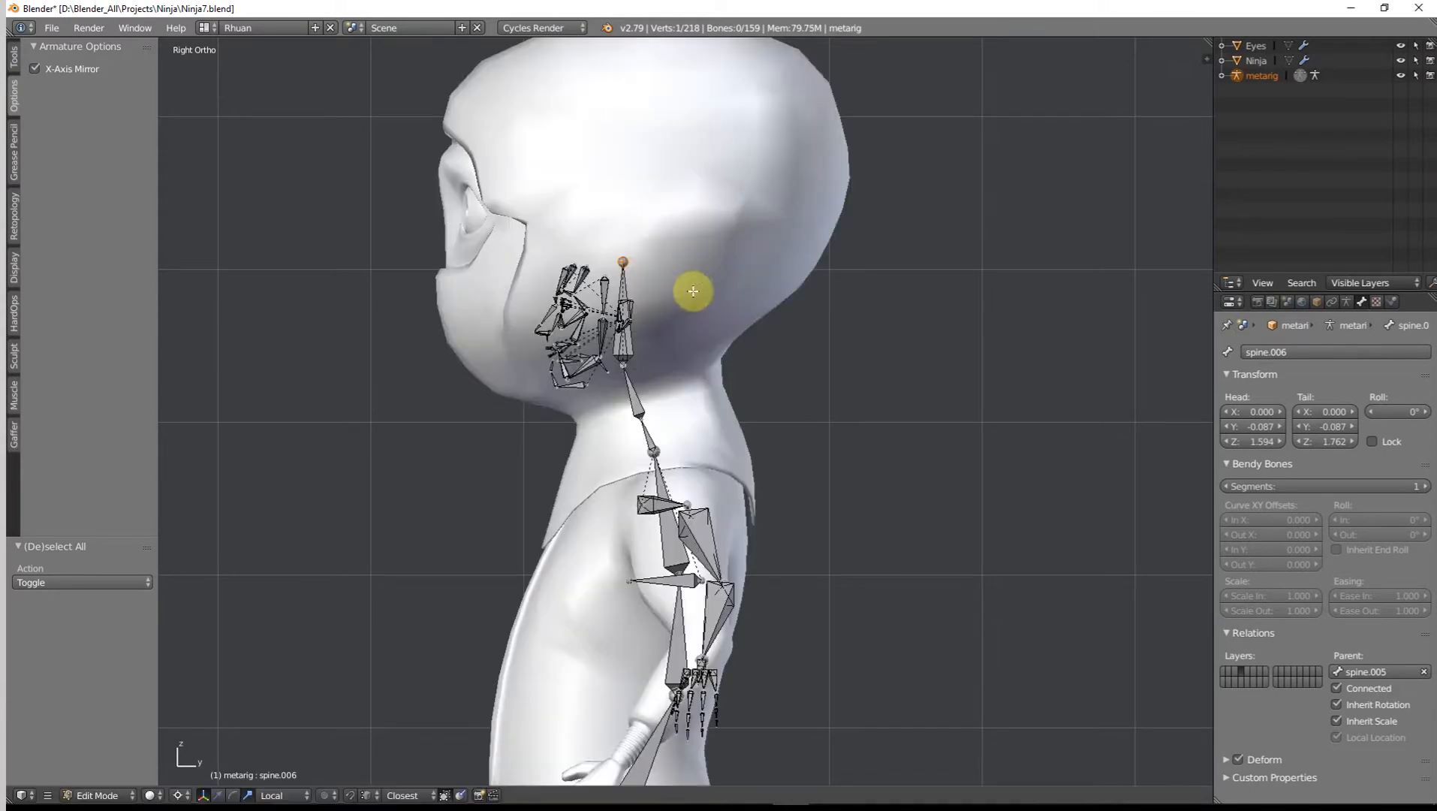
{"action": "key", "text": "g"}
{"action": "key", "text": "z"}
{"action": "right_click", "coordinate": [691, 187]}
Step: Try to raise the tips of the face bone and spine.006 together along Z
{"action": "scroll", "coordinate": [691, 295], "scroll_direction": "up", "scroll_amount": 6}
{"action": "right_click", "coordinate": [657, 224]}
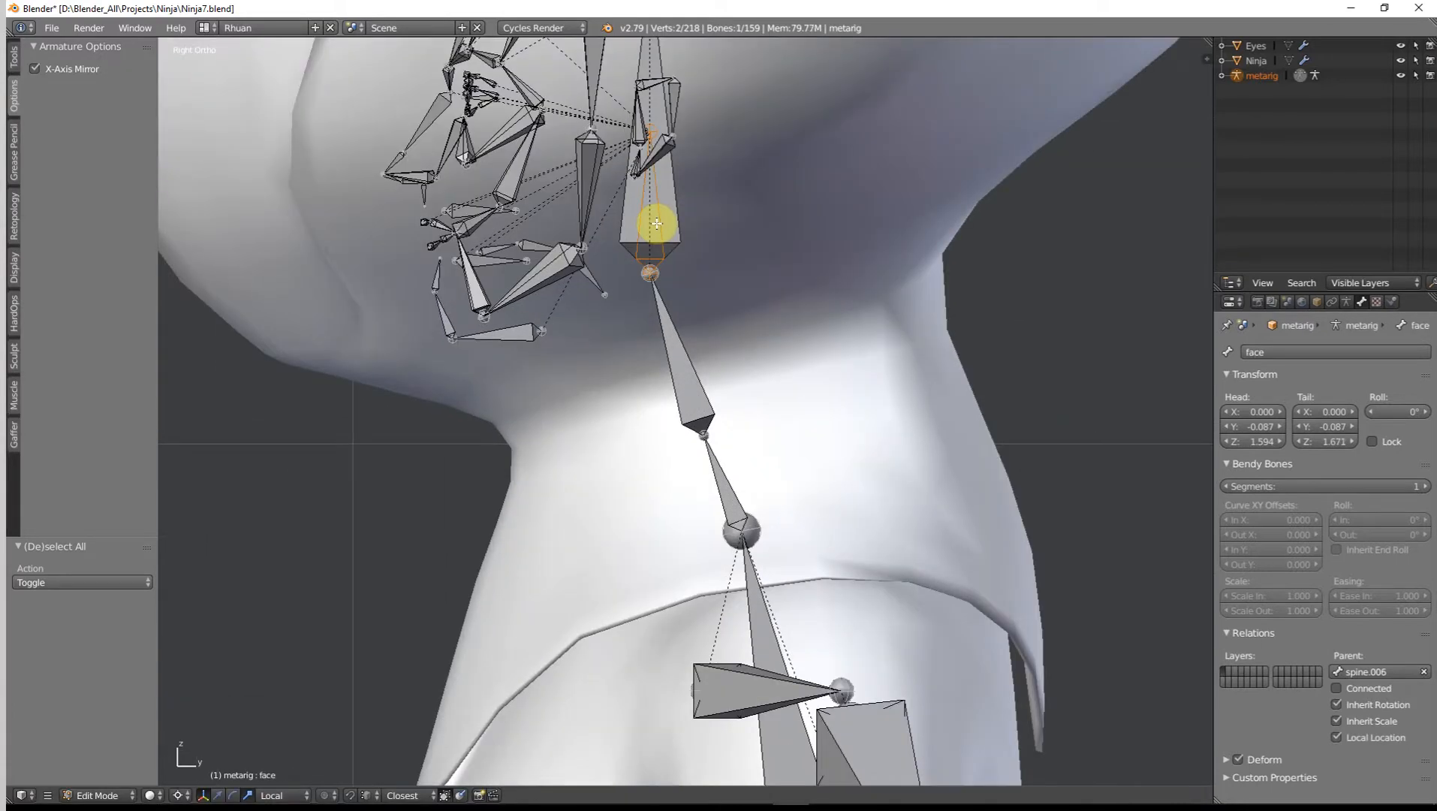
{"action": "scroll", "coordinate": [657, 224], "scroll_direction": "down", "scroll_amount": 4}
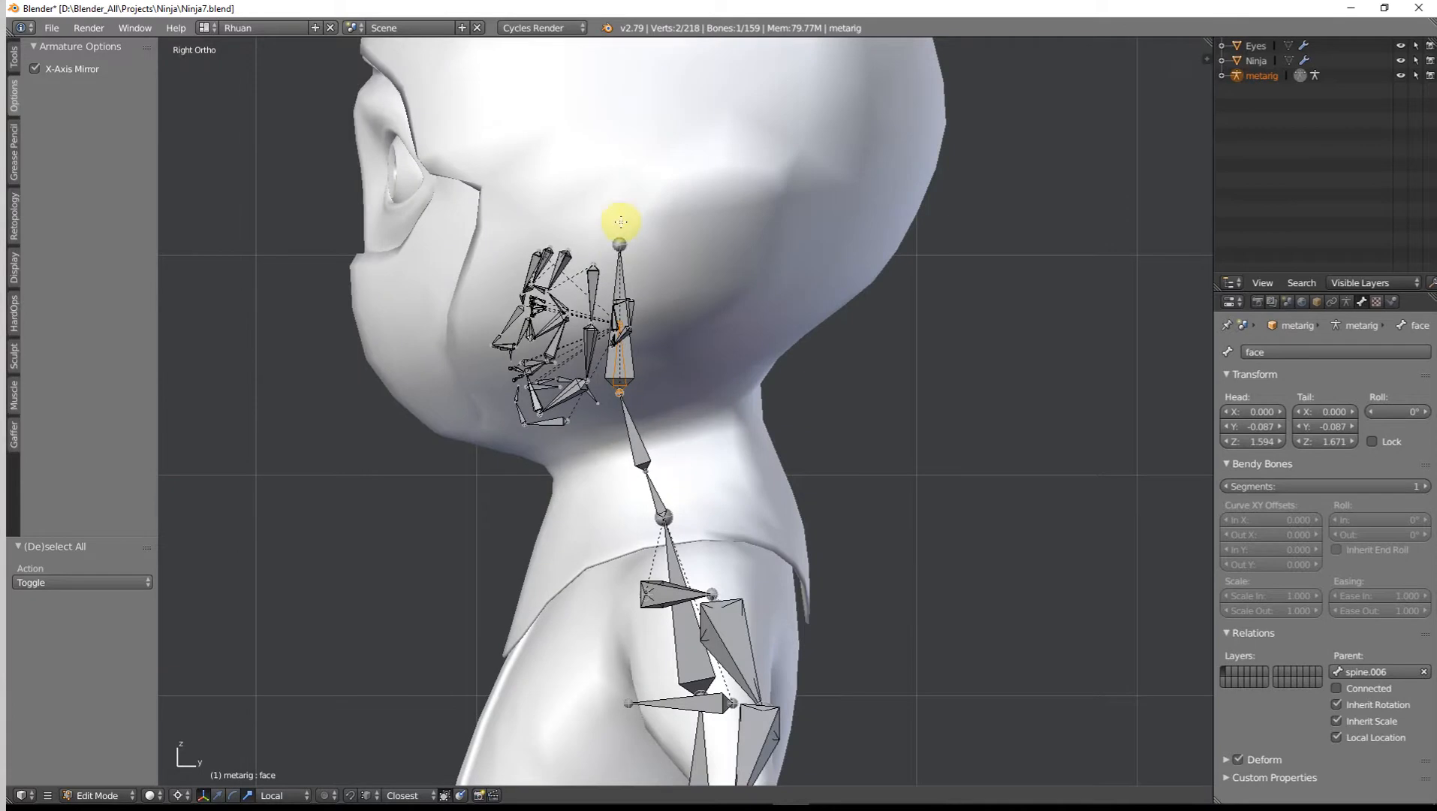
{"action": "right_click", "coordinate": [621, 222]}
{"action": "scroll", "coordinate": [621, 226], "scroll_direction": "down", "scroll_amount": 3}
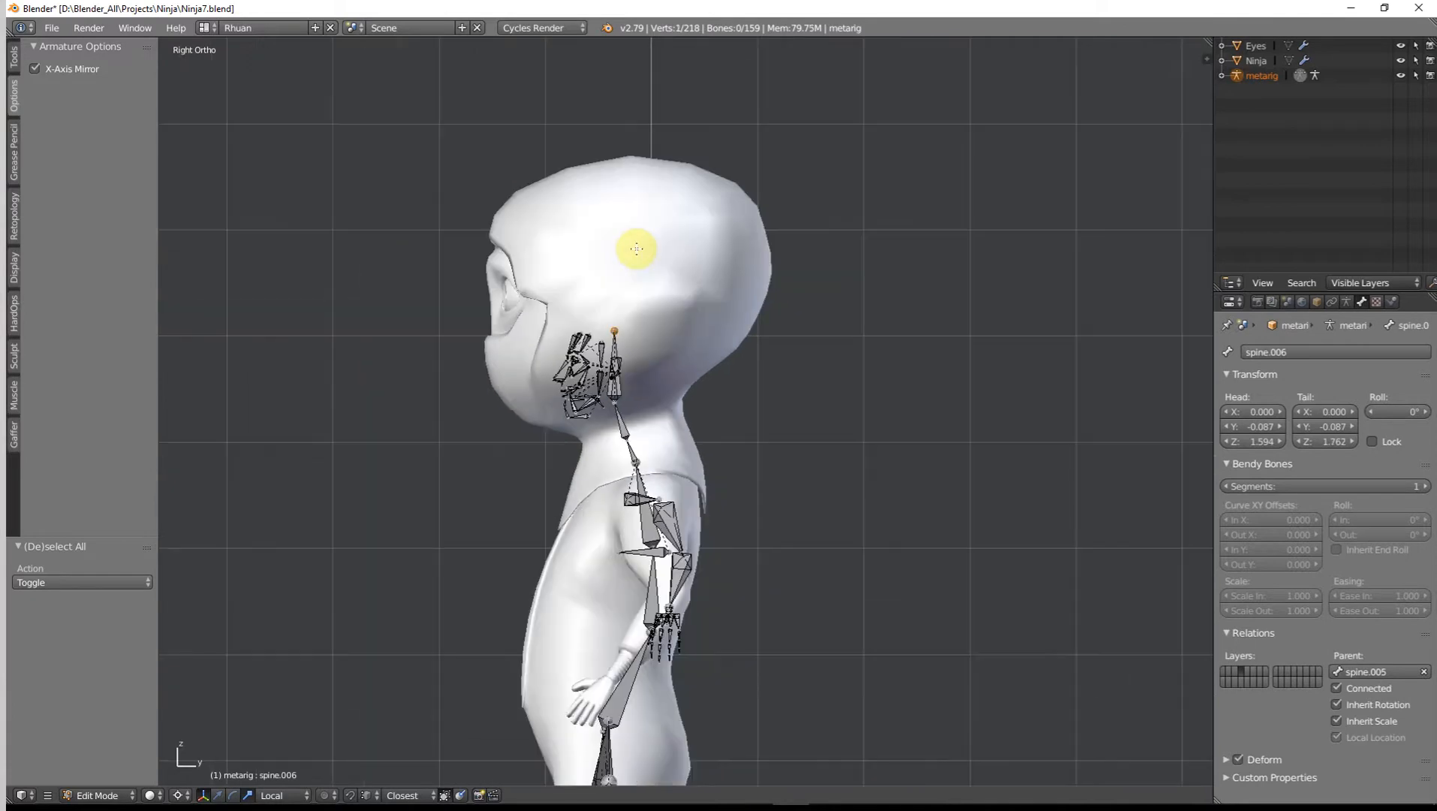
{"action": "scroll", "coordinate": [636, 249], "scroll_direction": "up", "scroll_amount": 6}
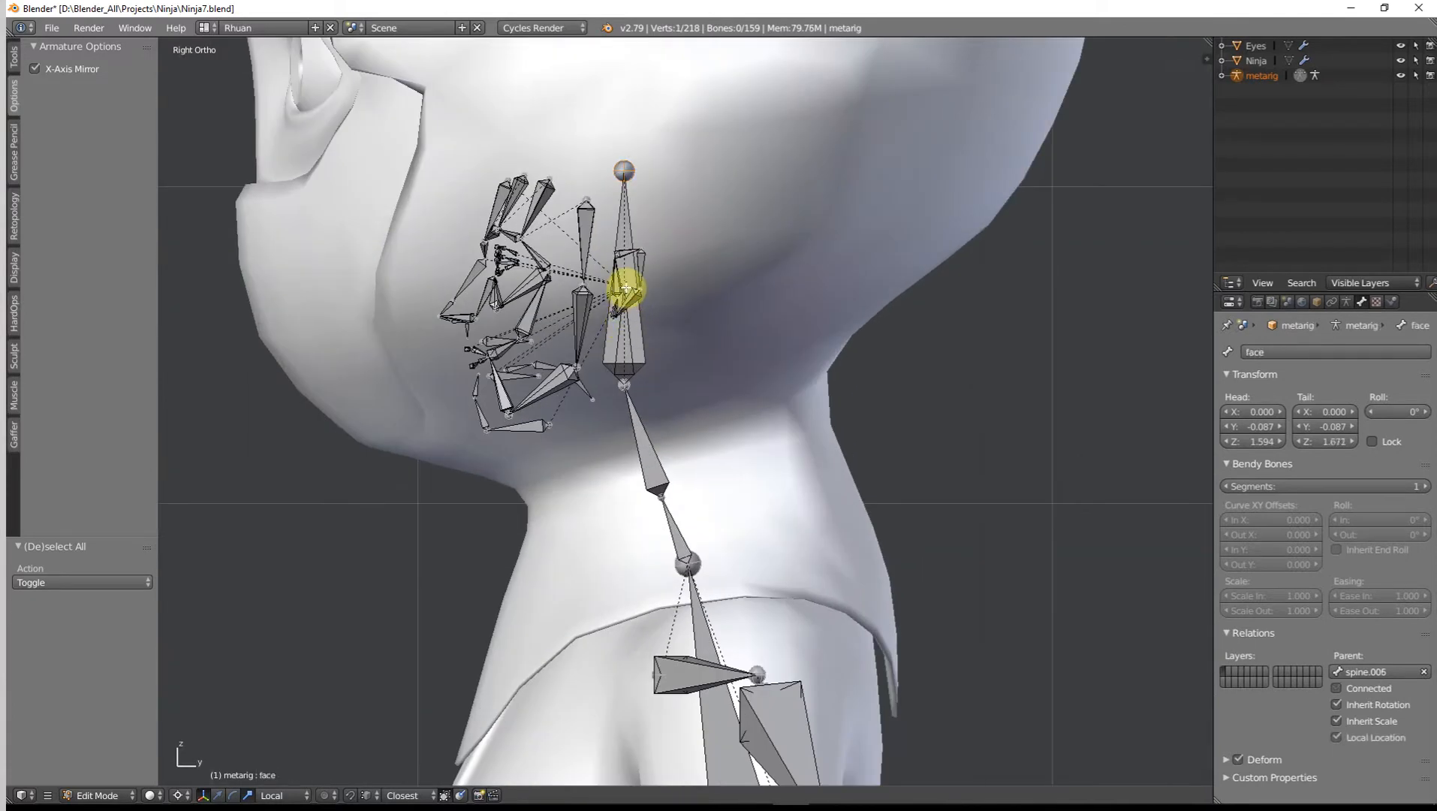
{"action": "right_click", "coordinate": [627, 209]}
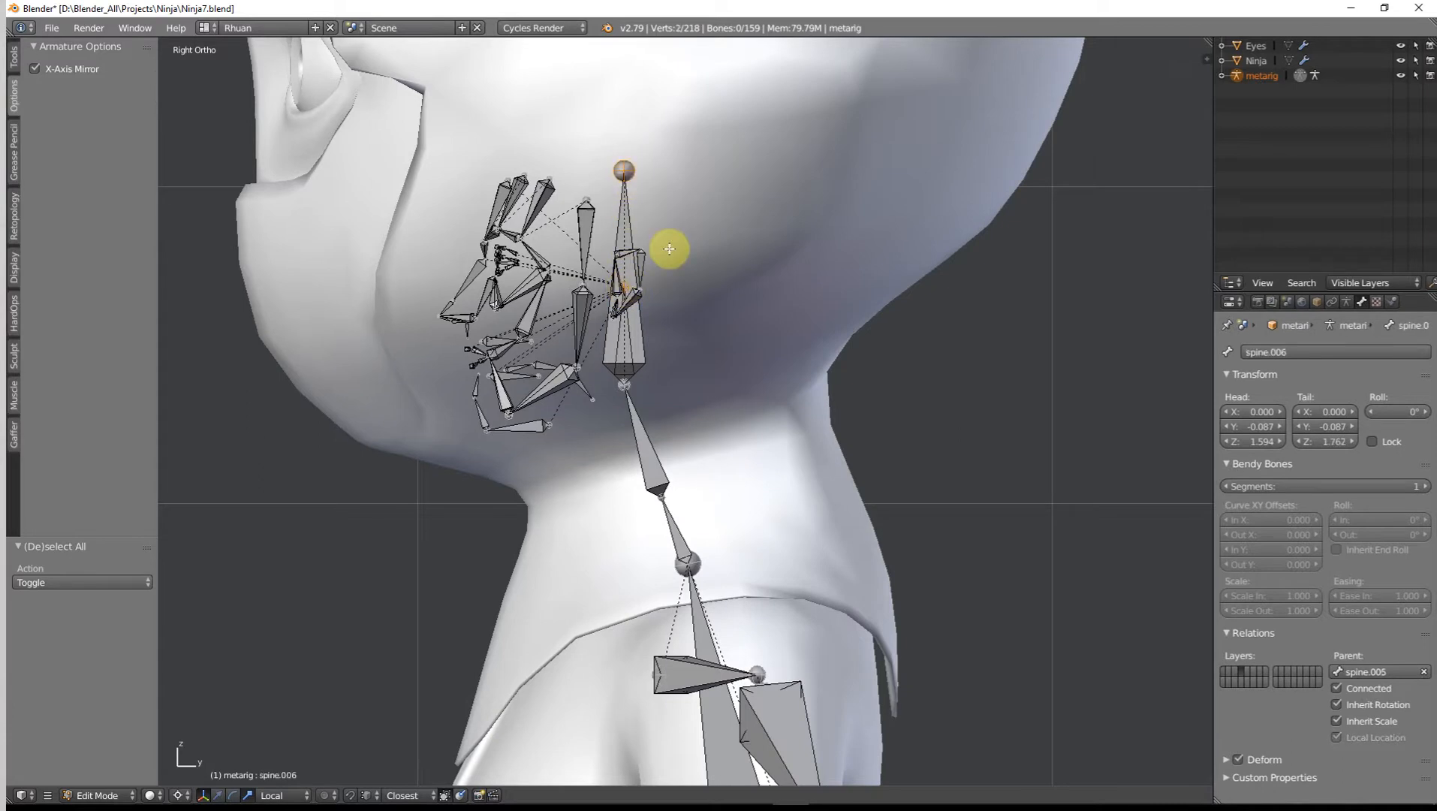
{"action": "scroll", "coordinate": [669, 248], "scroll_direction": "down", "scroll_amount": 3}
{"action": "key", "text": "g"}
{"action": "key", "text": "z"}
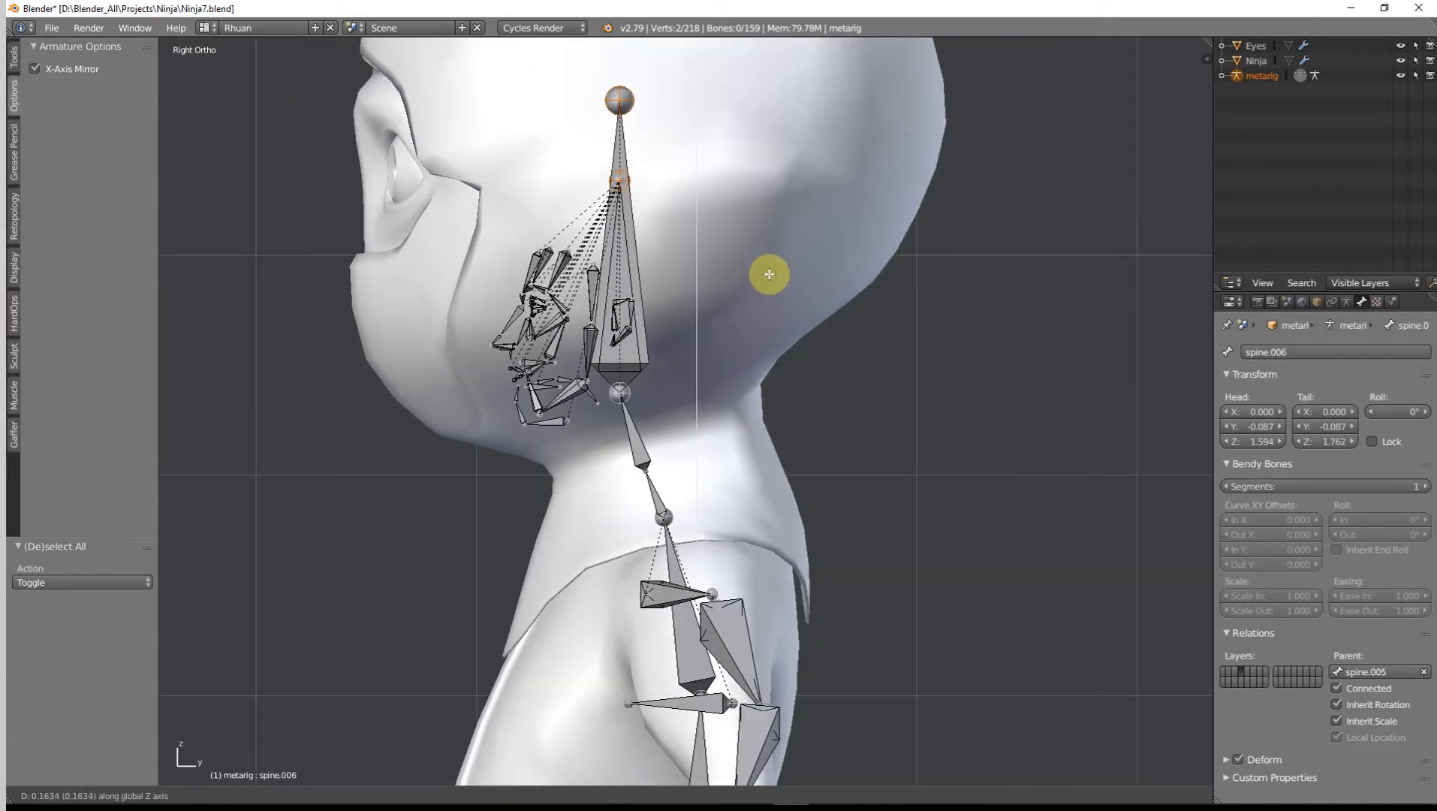
{"action": "right_click", "coordinate": [770, 273]}
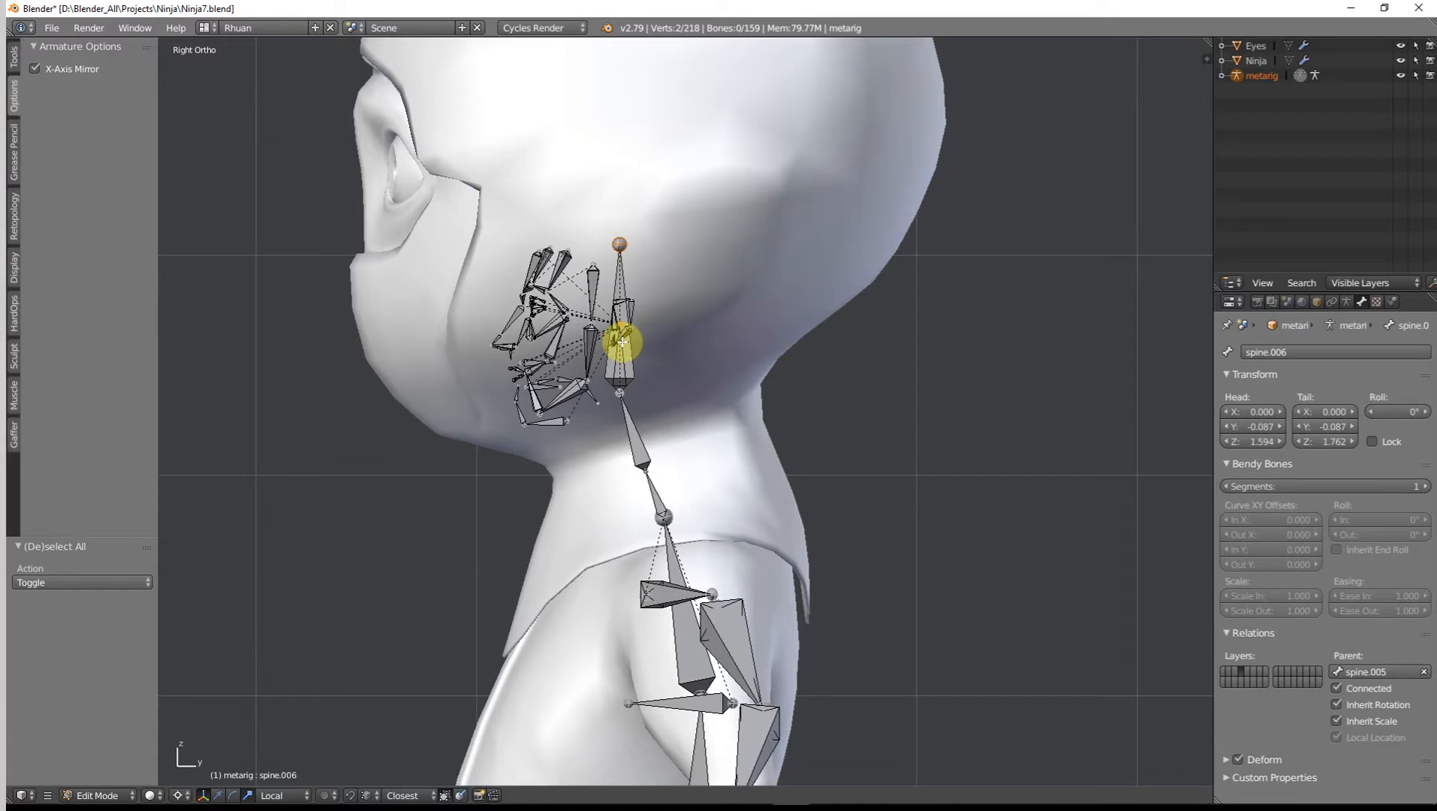
Step: Raise only the tip of the head bone spine.006 about 0.412 along Z
{"action": "scroll", "coordinate": [632, 249], "scroll_direction": "down", "scroll_amount": 3}
{"action": "key", "text": "g"}
{"action": "key", "text": "z"}
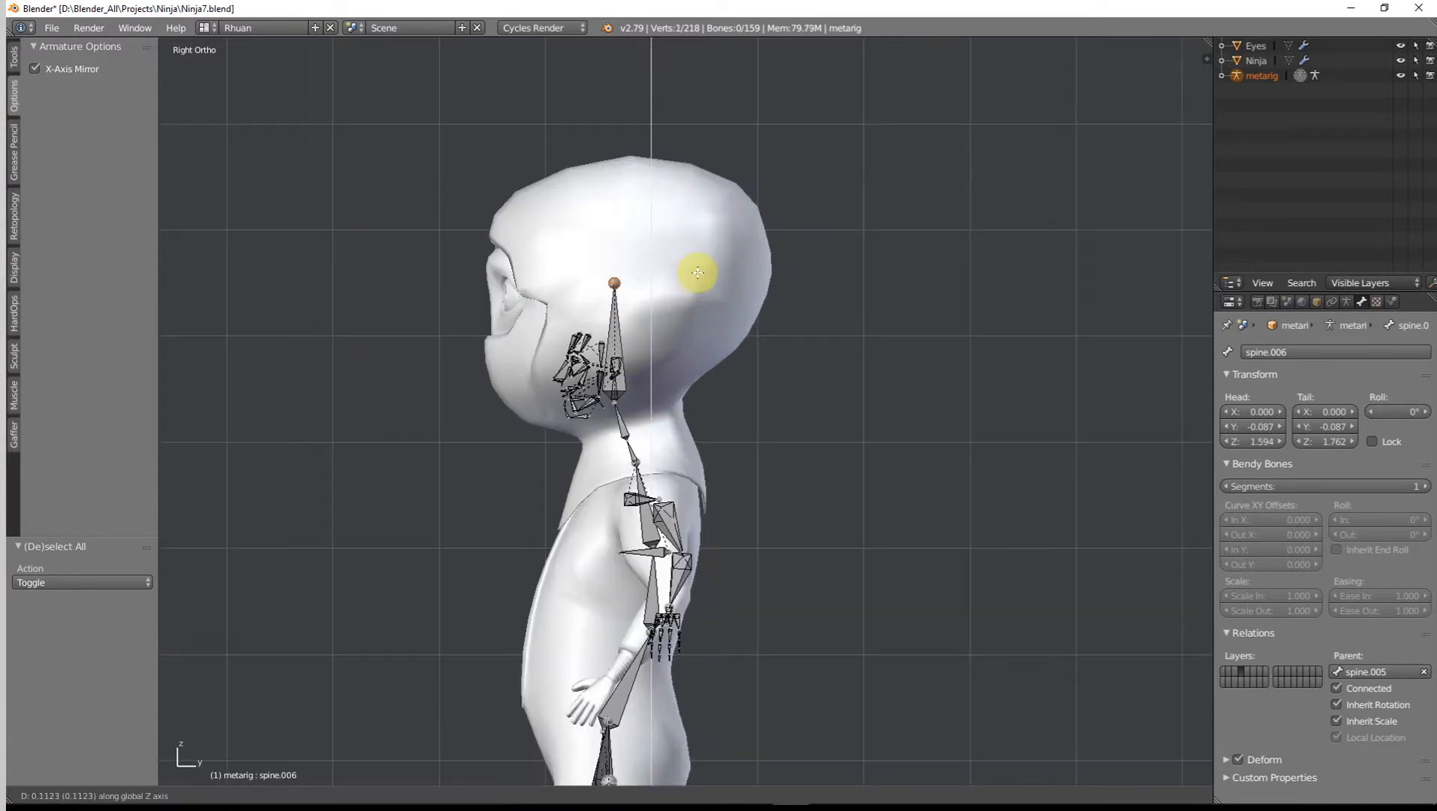
{"action": "left_click", "coordinate": [740, 152]}
Step: Delete the chin bone and the adjoining central jaw bones below the mouth
{"action": "scroll", "coordinate": [683, 259], "scroll_direction": "up", "scroll_amount": 8}
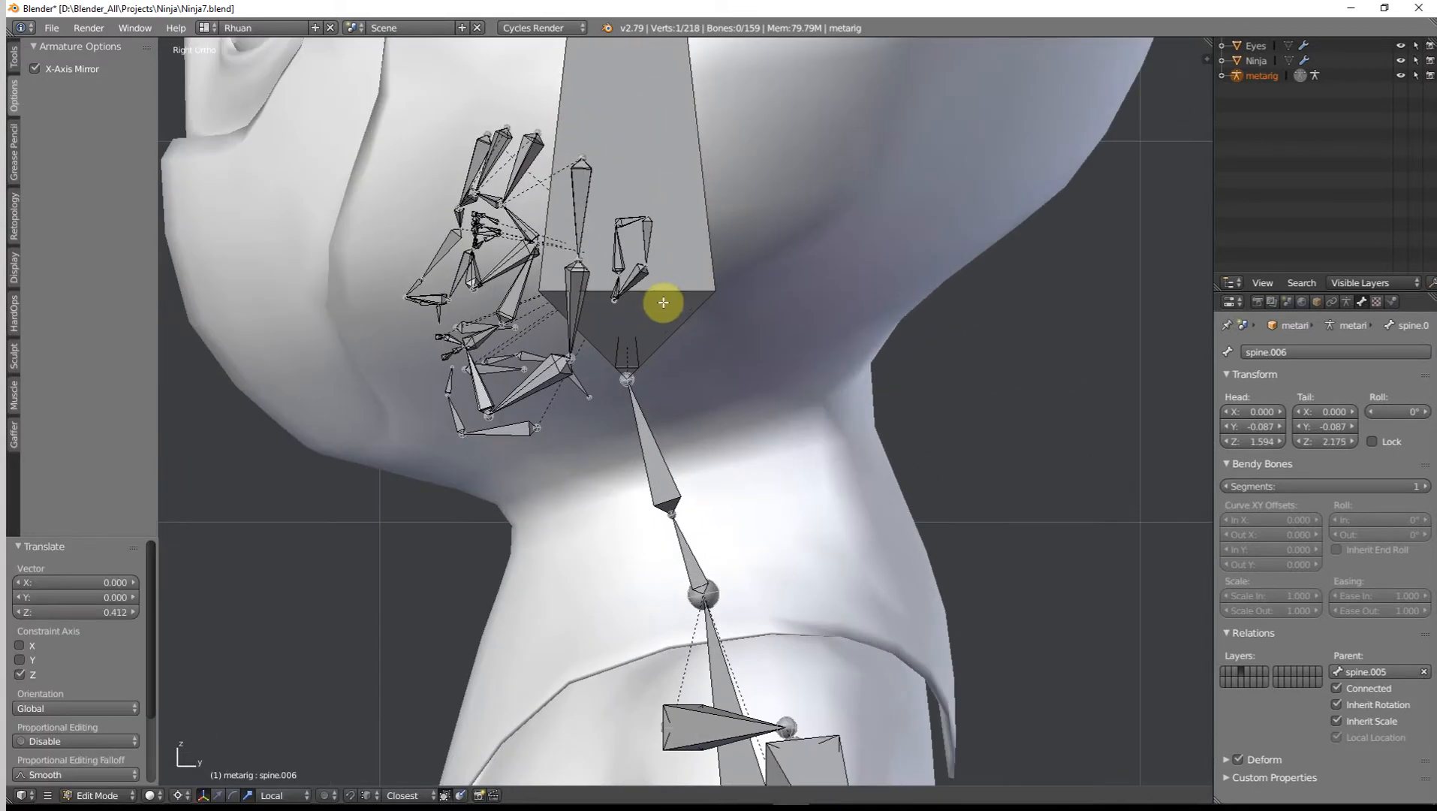
{"action": "middle_click_drag", "start_coordinate": [661, 304], "coordinate": [629, 421]}
{"action": "right_click", "coordinate": [617, 446]}
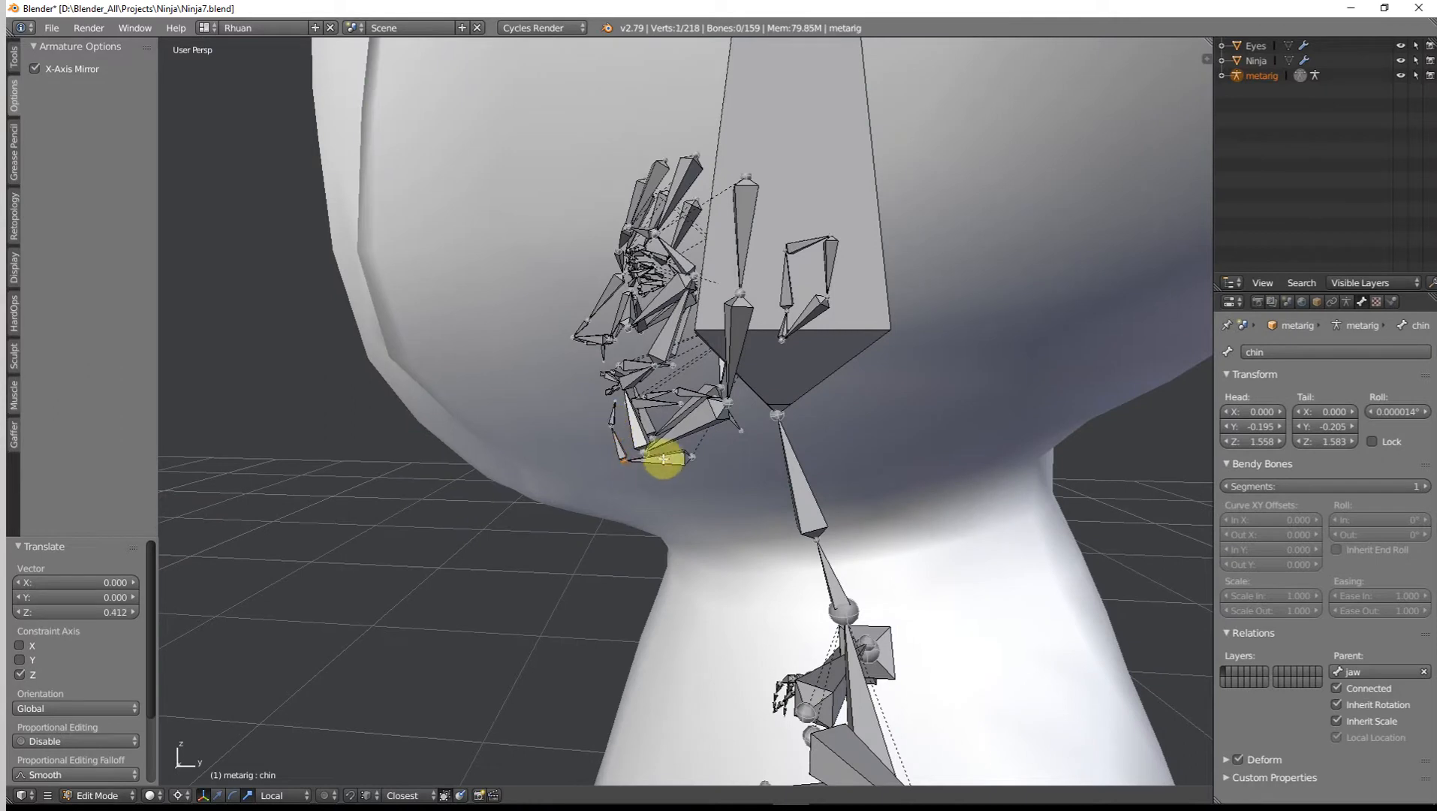
{"action": "key", "text": "x"}
{"action": "left_click", "coordinate": [615, 419]}
Step: Select the side chin bone, the two side jaw bones and the temple bone, and delete them with their mirrored counterparts
{"action": "middle_click_drag", "start_coordinate": [657, 417], "coordinate": [593, 407]}
{"action": "right_click", "coordinate": [610, 403]}
{"action": "right_click", "coordinate": [597, 417]}
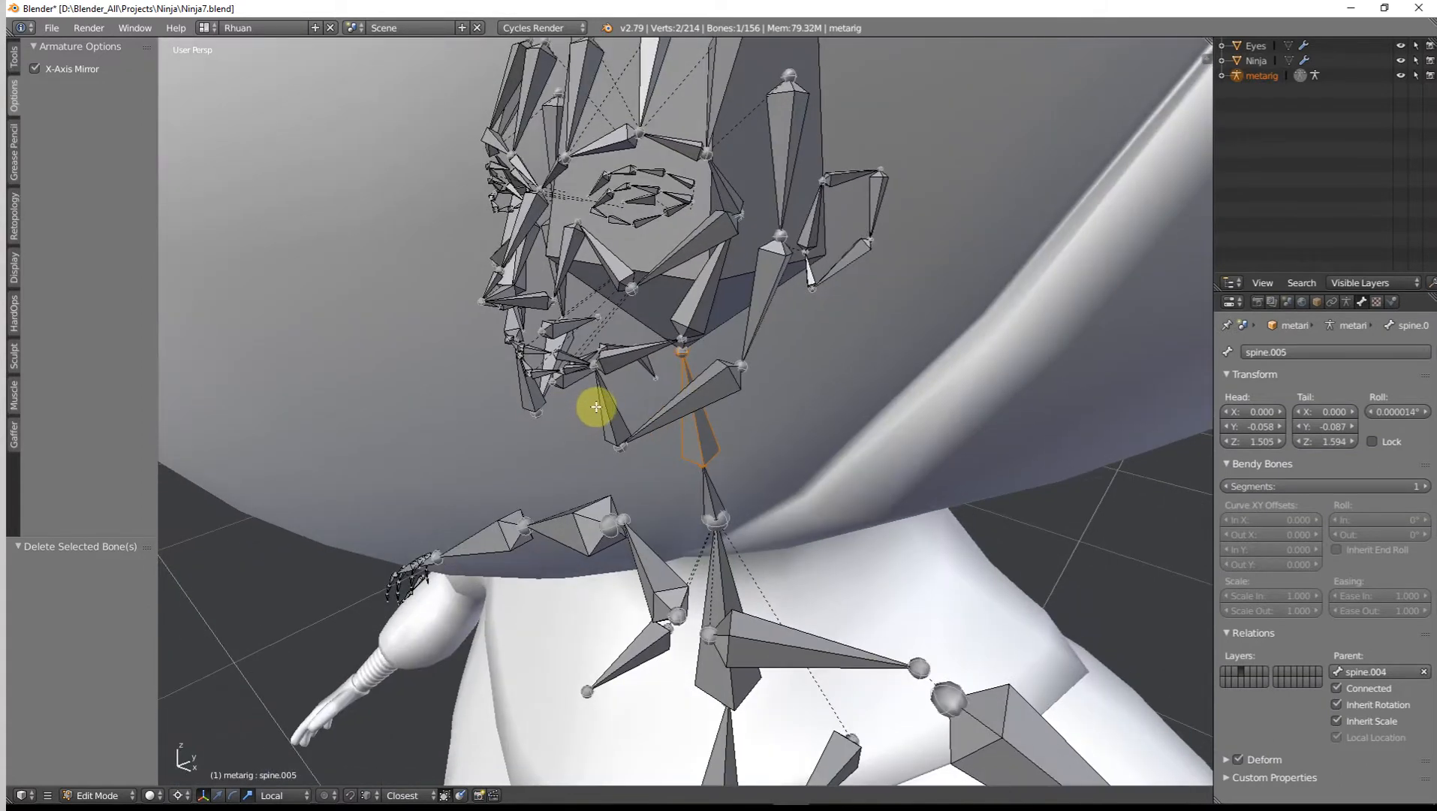
{"action": "right_click", "coordinate": [601, 407]}
{"action": "right_click", "coordinate": [733, 391], "text": "shift"}
{"action": "right_click", "coordinate": [755, 319], "text": "shift"}
{"action": "middle_click_drag", "start_coordinate": [758, 338], "coordinate": [760, 273]}
{"action": "right_click", "coordinate": [765, 229], "text": "shift"}
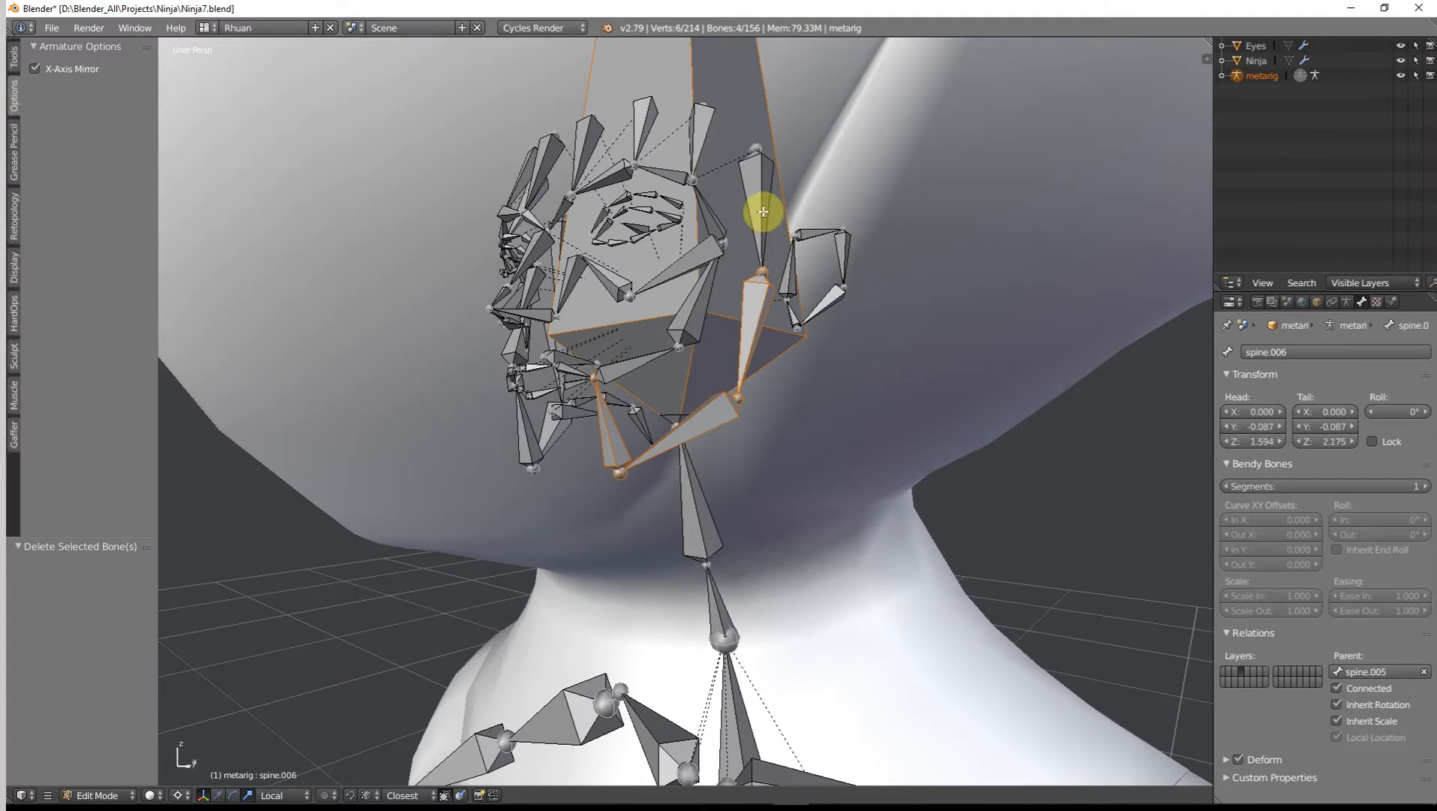
{"action": "key", "text": "ctrl+z"}
{"action": "right_click", "coordinate": [762, 201], "text": "shift"}
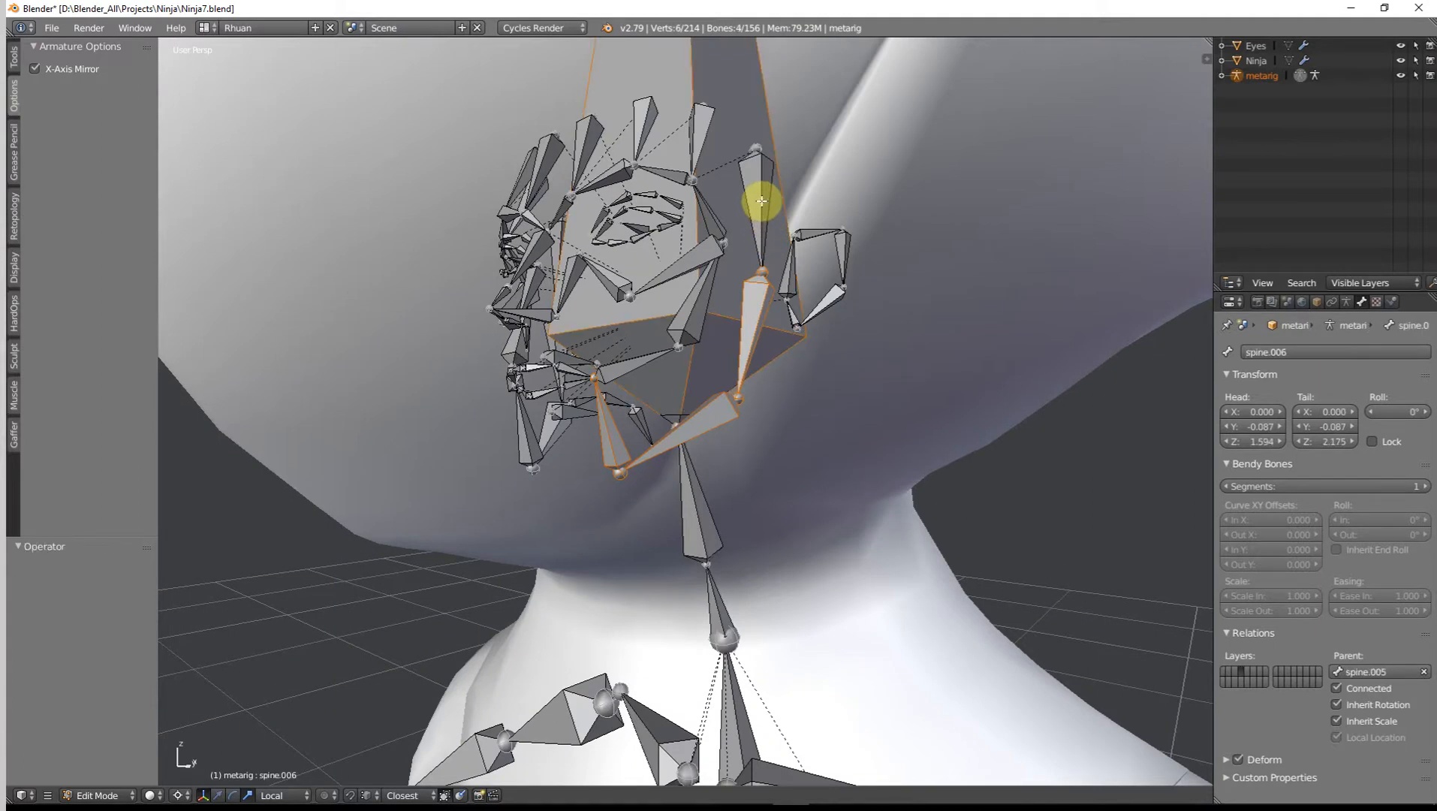
{"action": "right_click", "coordinate": [762, 201], "text": "shift"}
{"action": "middle_click_drag", "start_coordinate": [759, 200], "coordinate": [779, 240]}
{"action": "right_click", "coordinate": [699, 165], "text": "shift"}
{"action": "key", "text": "x"}
{"action": "left_click", "coordinate": [699, 167]}
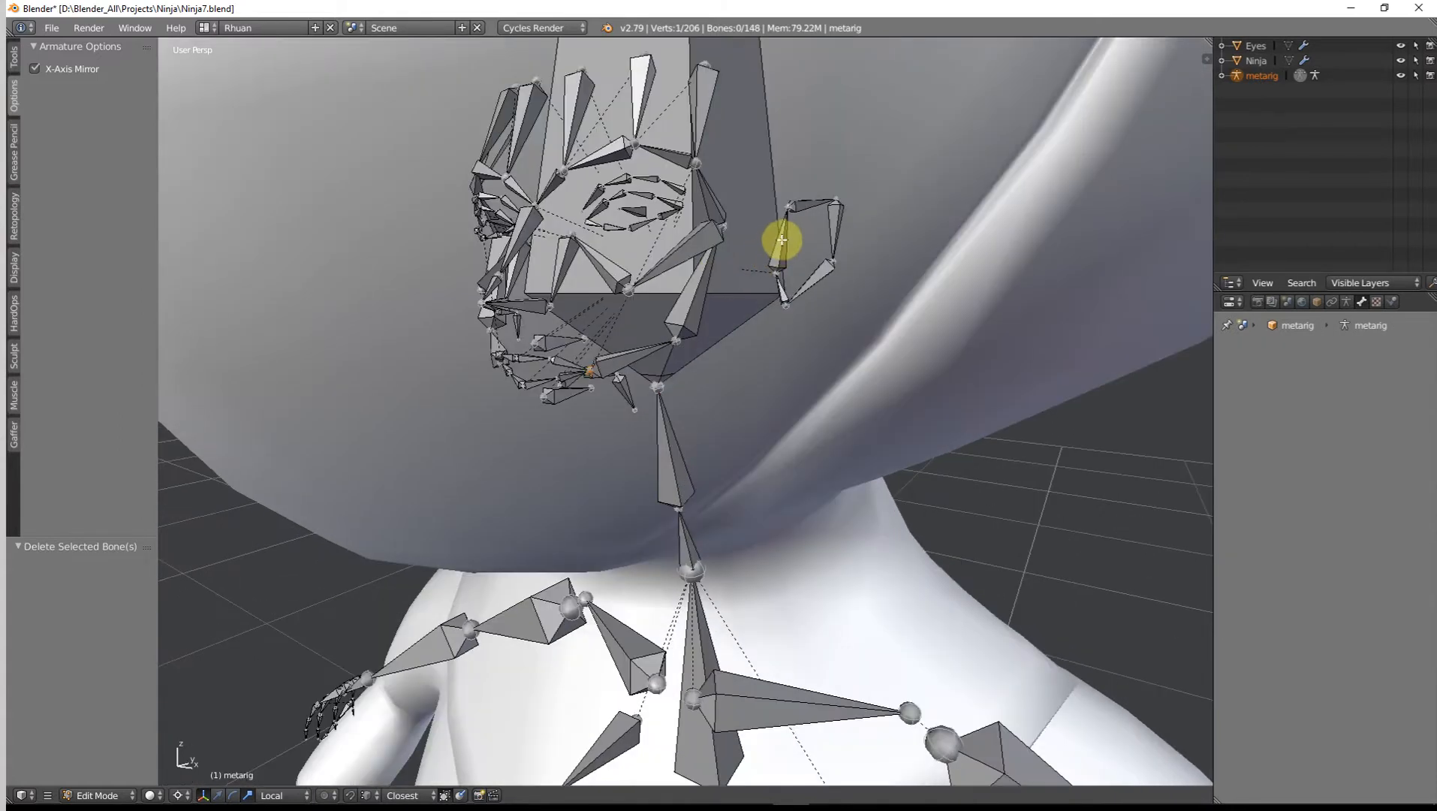
Step: Select all the bones of the ear loop beside the head and delete them with their mirrored counterparts
{"action": "right_click", "coordinate": [791, 275]}
{"action": "right_click", "coordinate": [787, 293]}
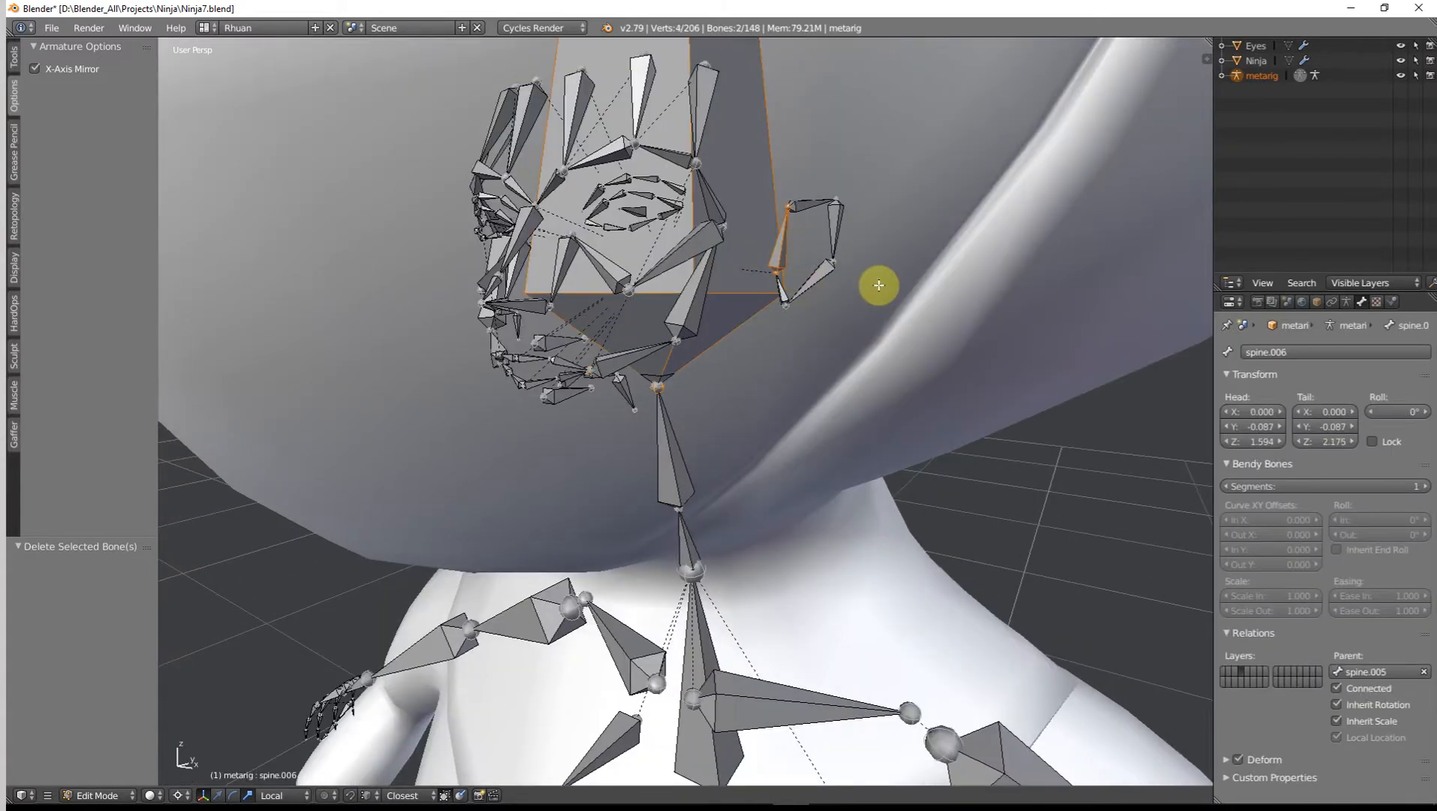
{"action": "middle_click_drag", "start_coordinate": [878, 285], "coordinate": [890, 286]}
{"action": "key", "text": "ctrl+z"}
{"action": "right_click", "coordinate": [785, 285], "text": "shift"}
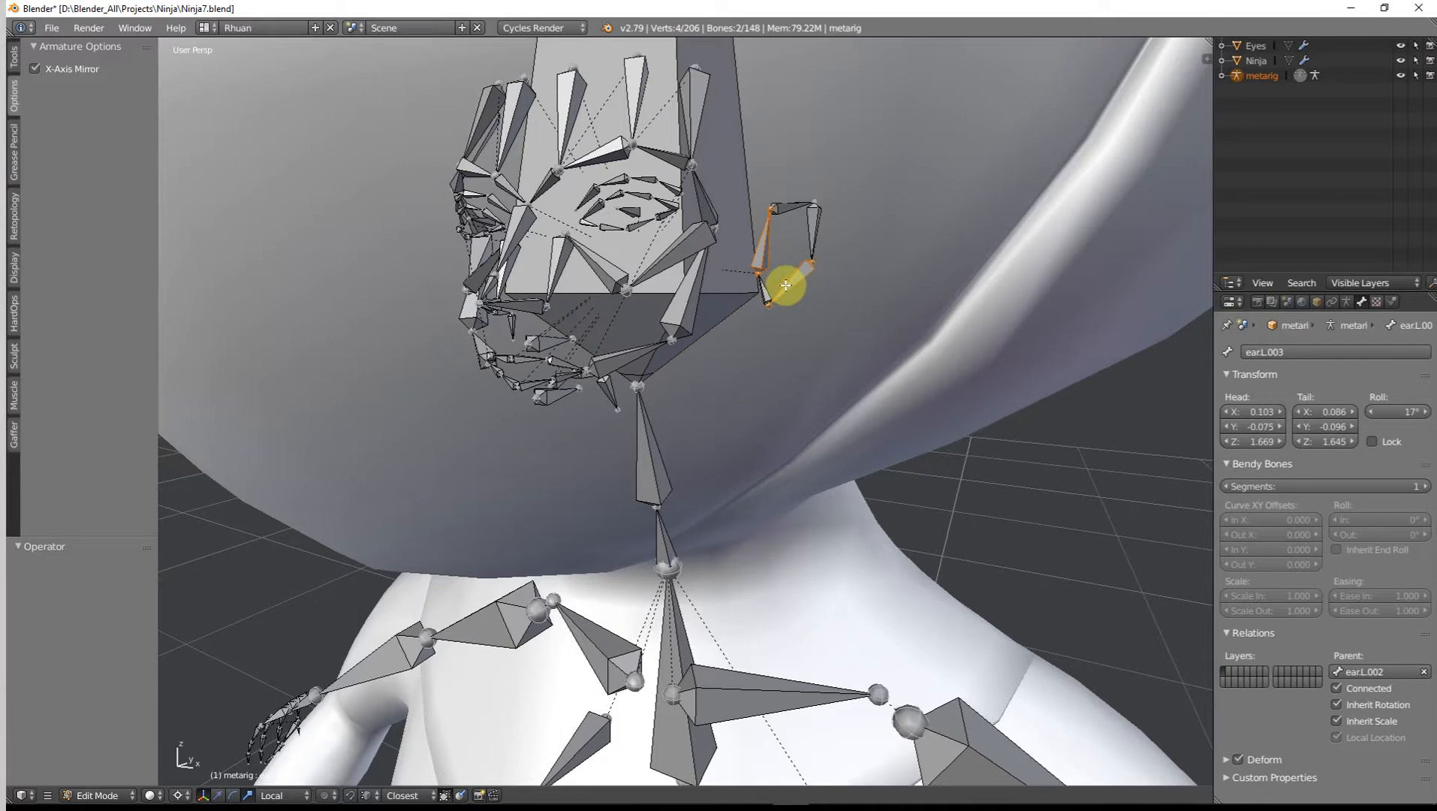
{"action": "right_click", "coordinate": [799, 272], "text": "shift"}
{"action": "right_click", "coordinate": [806, 217], "text": "shift"}
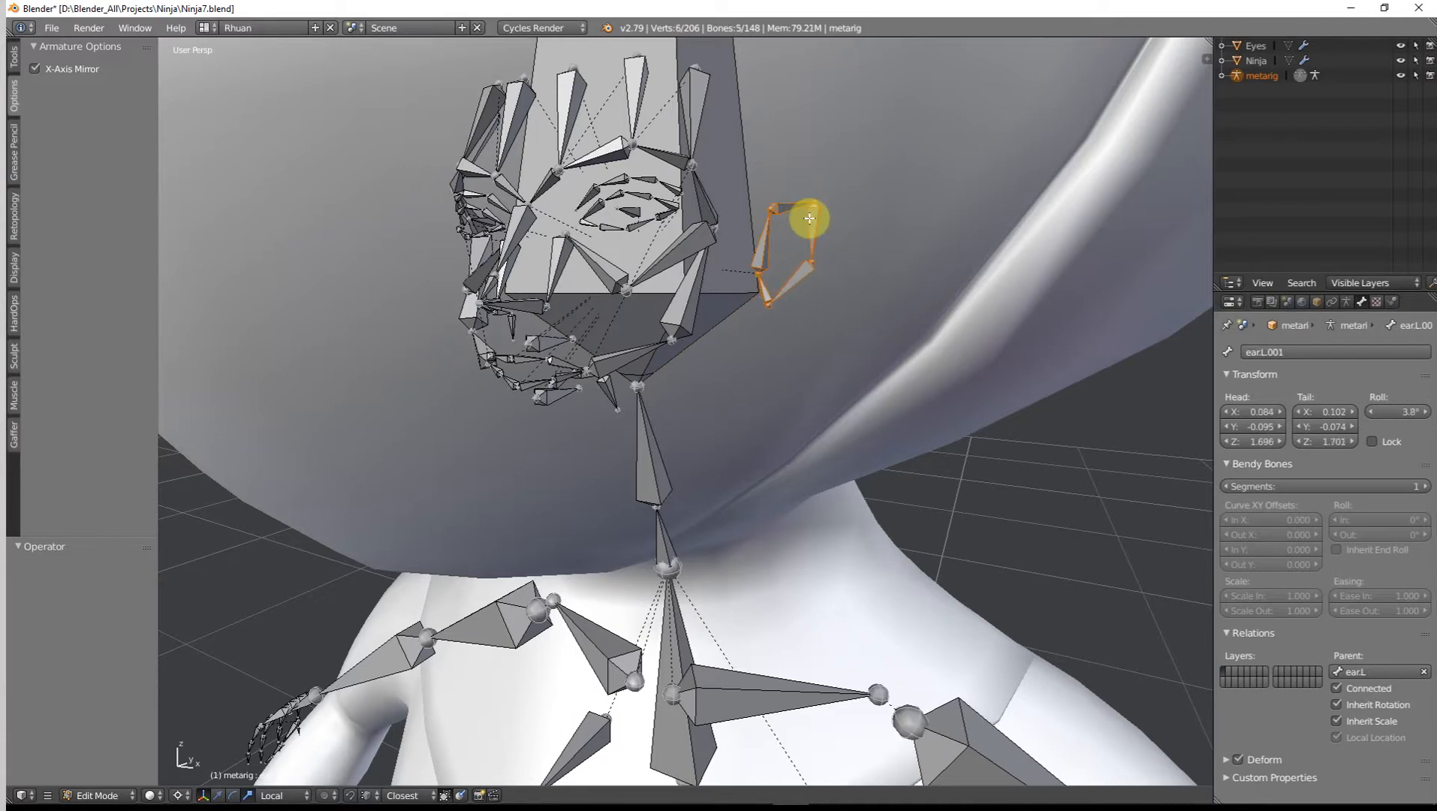
{"action": "key", "text": "x"}
{"action": "left_click", "coordinate": [811, 219]}
Step: Delete nose.002 and the small adjoining bones on the underside of the nose
{"action": "middle_click_drag", "start_coordinate": [811, 218], "coordinate": [586, 305]}
{"action": "right_click", "coordinate": [617, 287]}
{"action": "right_click", "coordinate": [584, 303]}
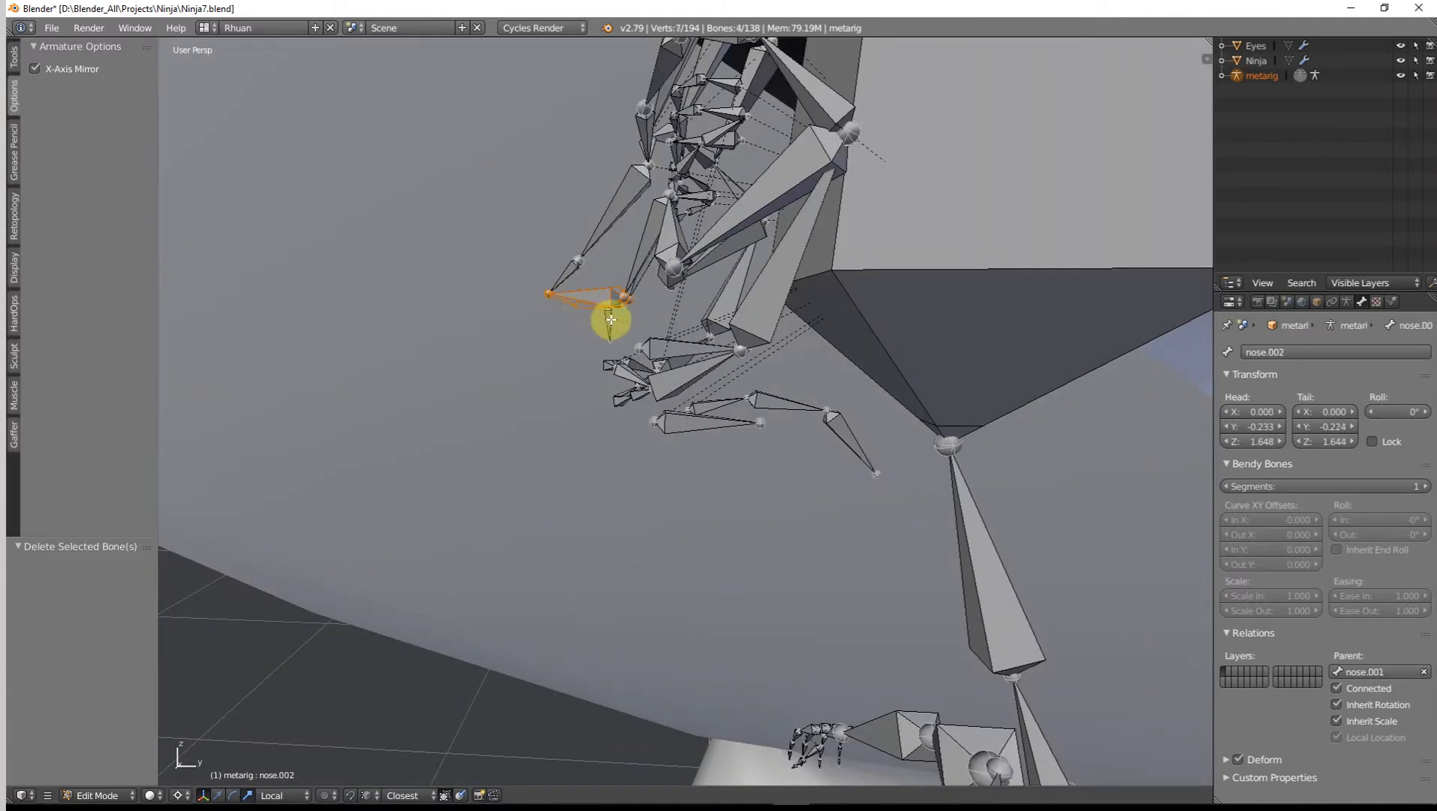
{"action": "key", "text": "x"}
{"action": "left_click", "coordinate": [609, 321]}
Step: Delete the nostril bone nose.L together with its mirrored counterpart
{"action": "scroll", "coordinate": [657, 310], "scroll_direction": "up", "scroll_amount": 4}
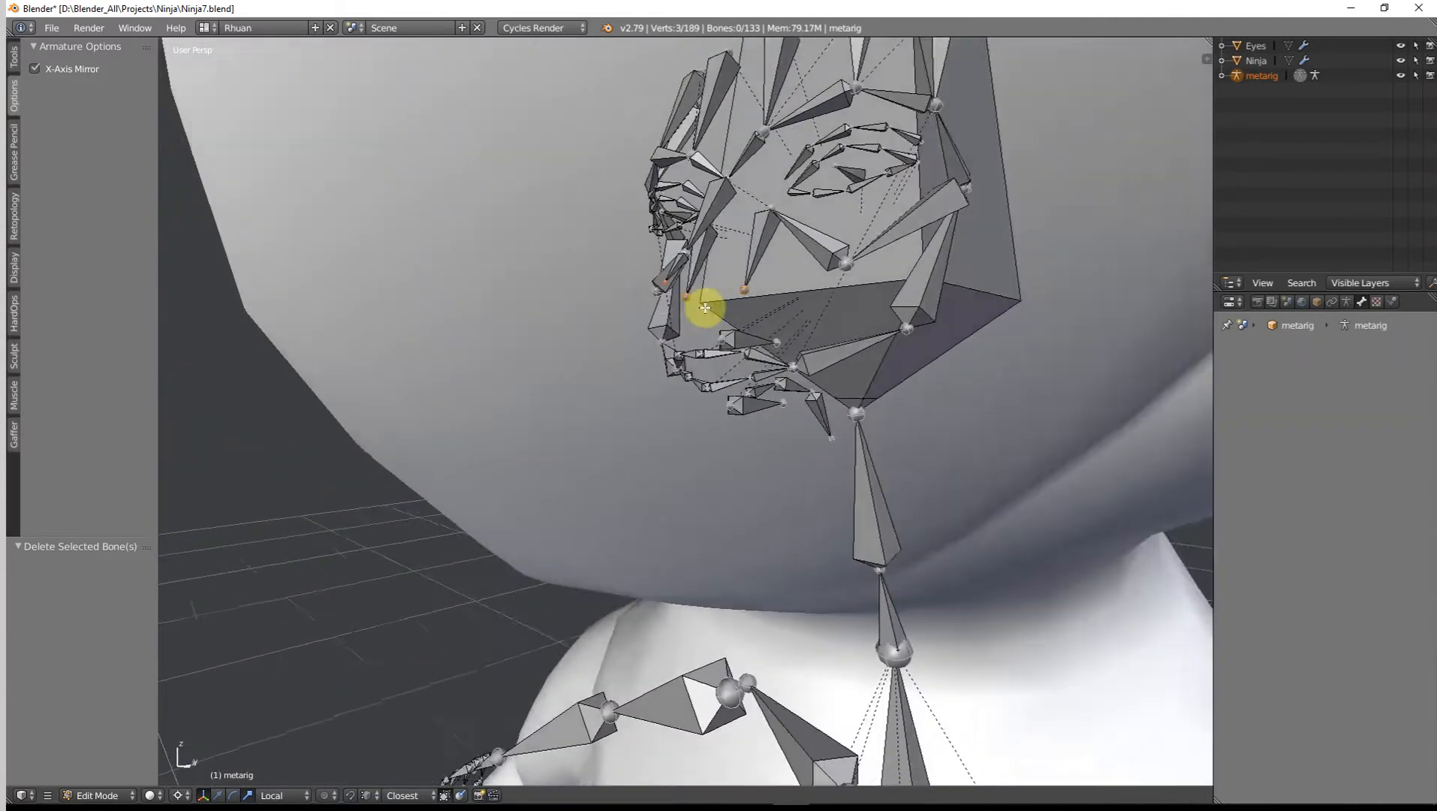
{"action": "right_click", "coordinate": [754, 251]}
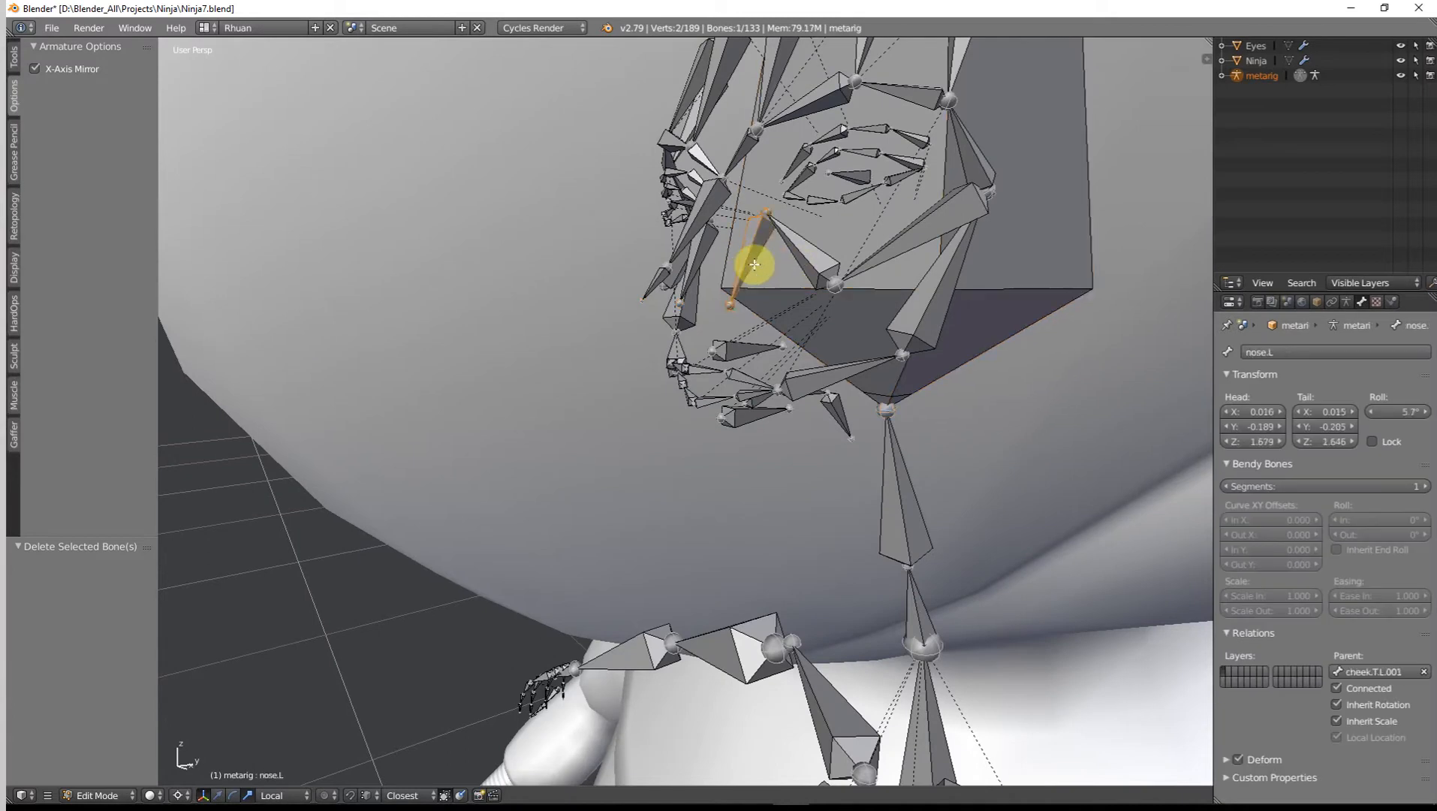
{"action": "middle_click_drag", "start_coordinate": [784, 268], "coordinate": [833, 296]}
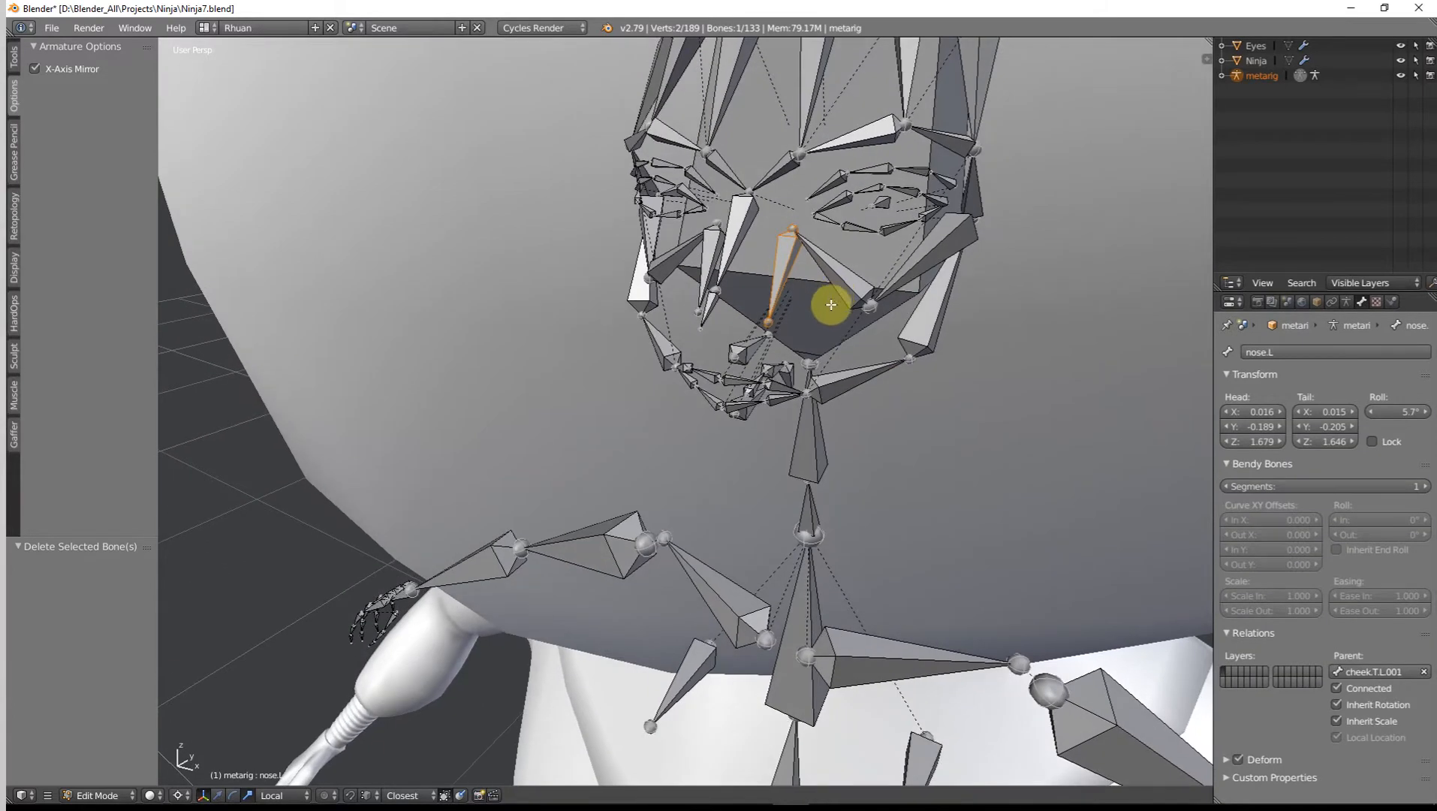
{"action": "key", "text": "x"}
{"action": "left_click", "coordinate": [828, 308]}
Step: Select the upper and lower teeth bones and the whole tongue chain, and delete them
{"action": "middle_click_drag", "start_coordinate": [824, 305], "coordinate": [706, 369]}
{"action": "right_click", "coordinate": [758, 372]}
{"action": "right_click", "coordinate": [721, 354], "text": "shift"}
{"action": "right_click", "coordinate": [838, 375], "text": "shift"}
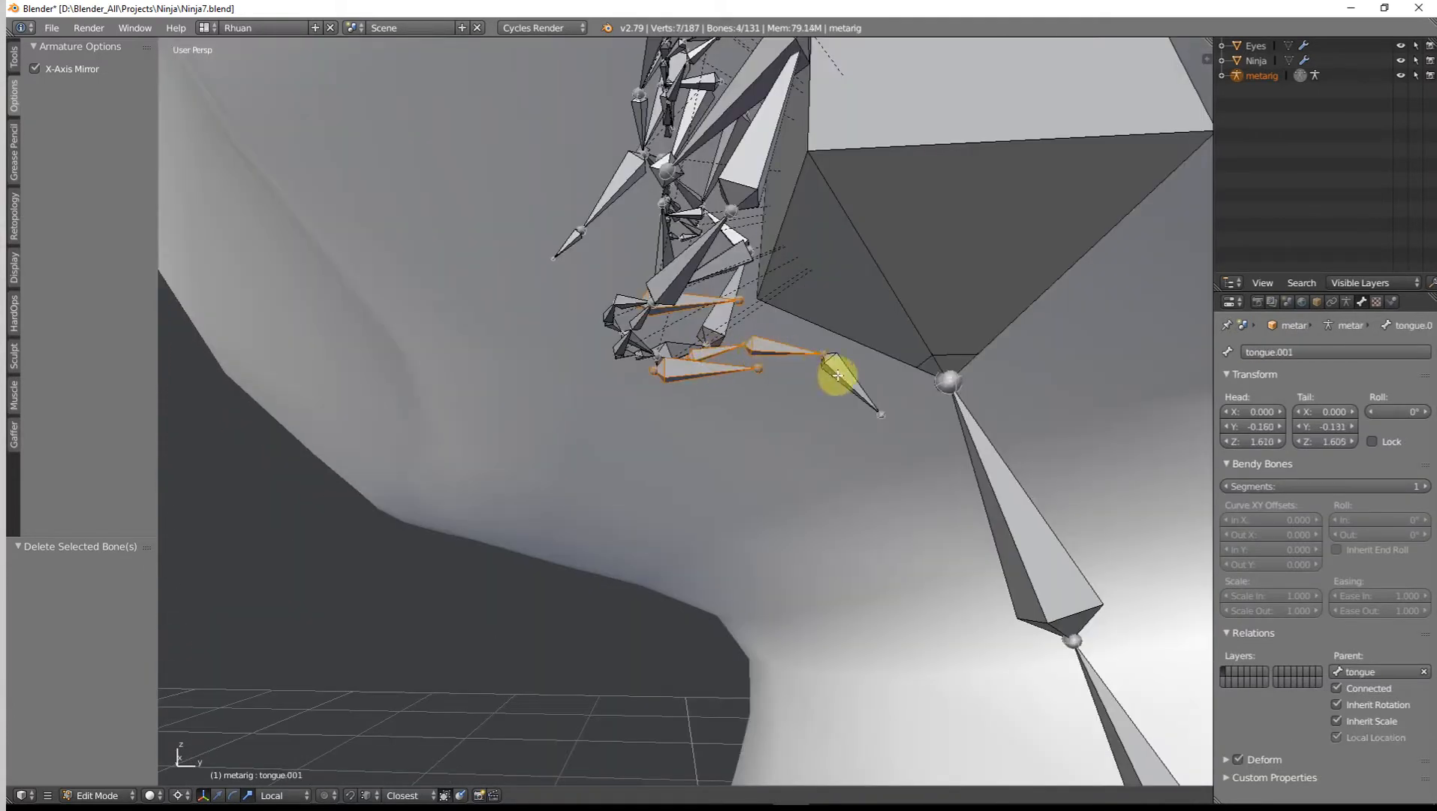
{"action": "key", "text": "Delete"}
Step: Select the upper and lower lip bones, leaving out the head bone spine.006, and delete them with their mirrored counterparts
{"action": "middle_click_drag", "start_coordinate": [818, 376], "coordinate": [732, 366]}
{"action": "right_click", "coordinate": [732, 366]}
{"action": "right_click", "coordinate": [709, 366], "text": "shift"}
{"action": "right_click", "coordinate": [774, 369], "text": "shift"}
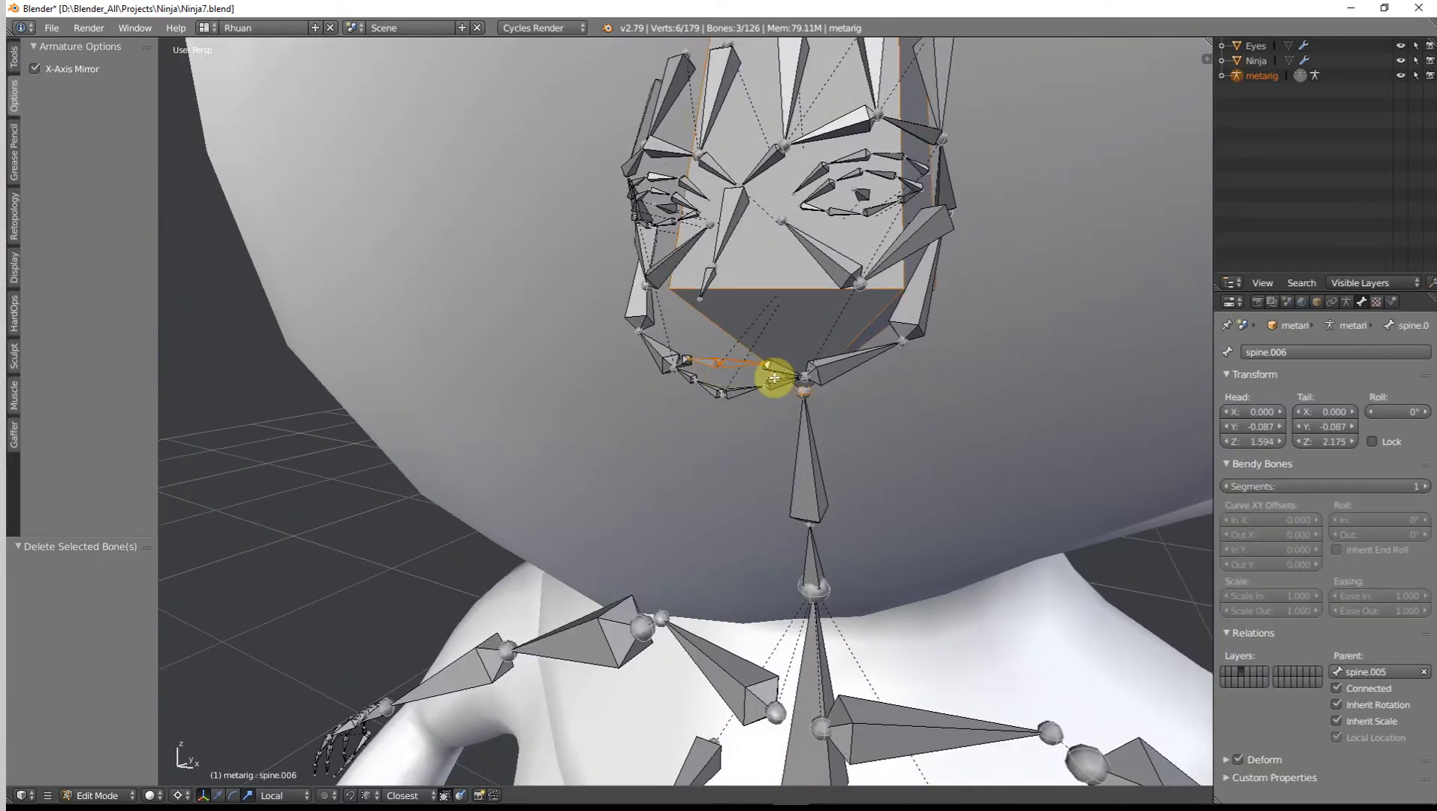
{"action": "key", "text": "ctrl+z"}
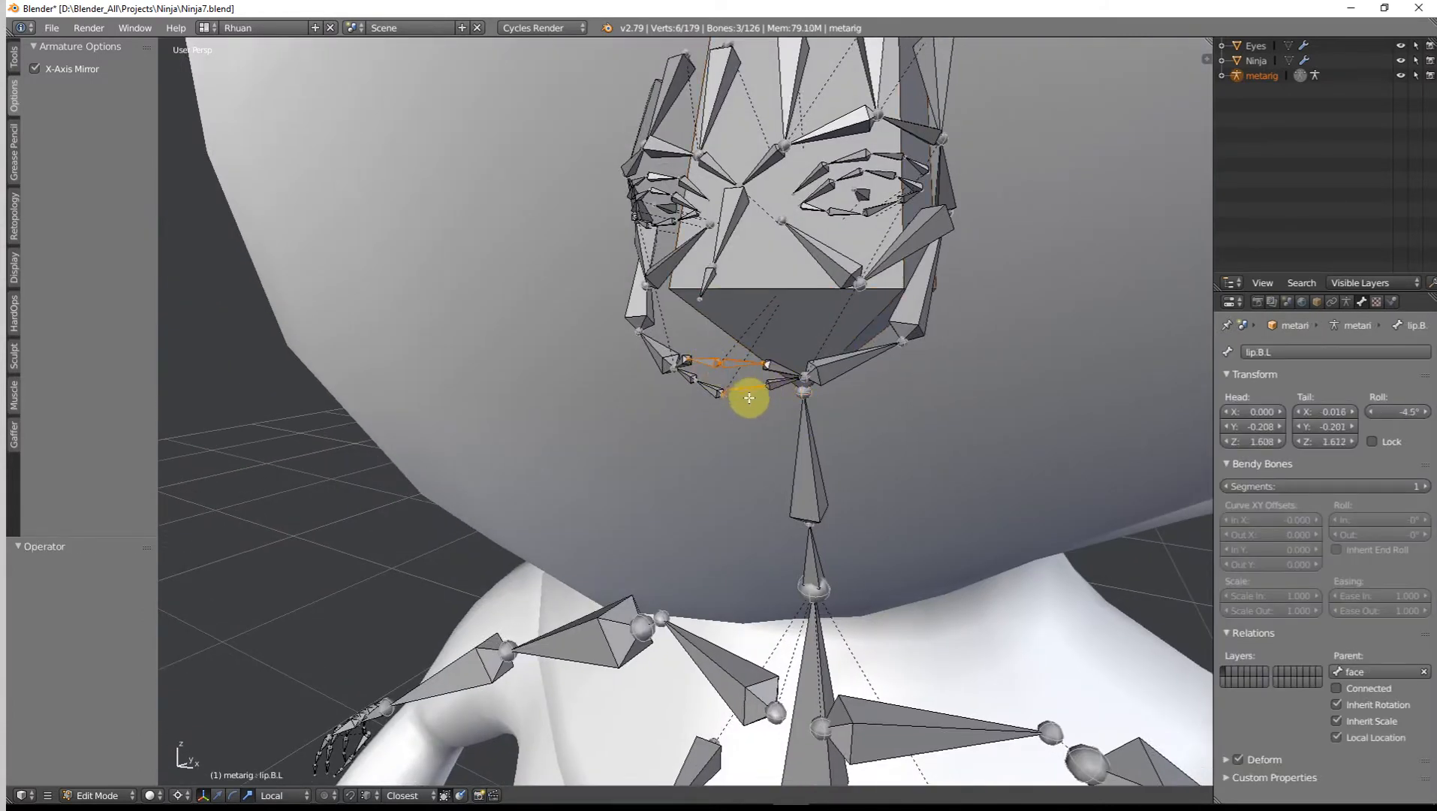
{"action": "middle_click_drag", "start_coordinate": [749, 398], "coordinate": [796, 380]}
{"action": "right_click", "coordinate": [757, 409], "text": "shift"}
{"action": "key", "text": "Delete"}
Step: Delete the remaining lower cheek bones on both sides and the small bone at the end of the nose
{"action": "right_click", "coordinate": [749, 395]}
{"action": "key", "text": "x"}
{"action": "left_click", "coordinate": [797, 418]}
{"action": "right_click", "coordinate": [609, 358]}
{"action": "key", "text": "x"}
{"action": "left_click", "coordinate": [609, 359]}
{"action": "scroll", "coordinate": [747, 365], "scroll_direction": "up", "scroll_amount": 3}
{"action": "middle_click_drag", "start_coordinate": [733, 268], "coordinate": [830, 324]}
{"action": "scroll", "coordinate": [725, 271], "scroll_direction": "down", "scroll_amount": 2}
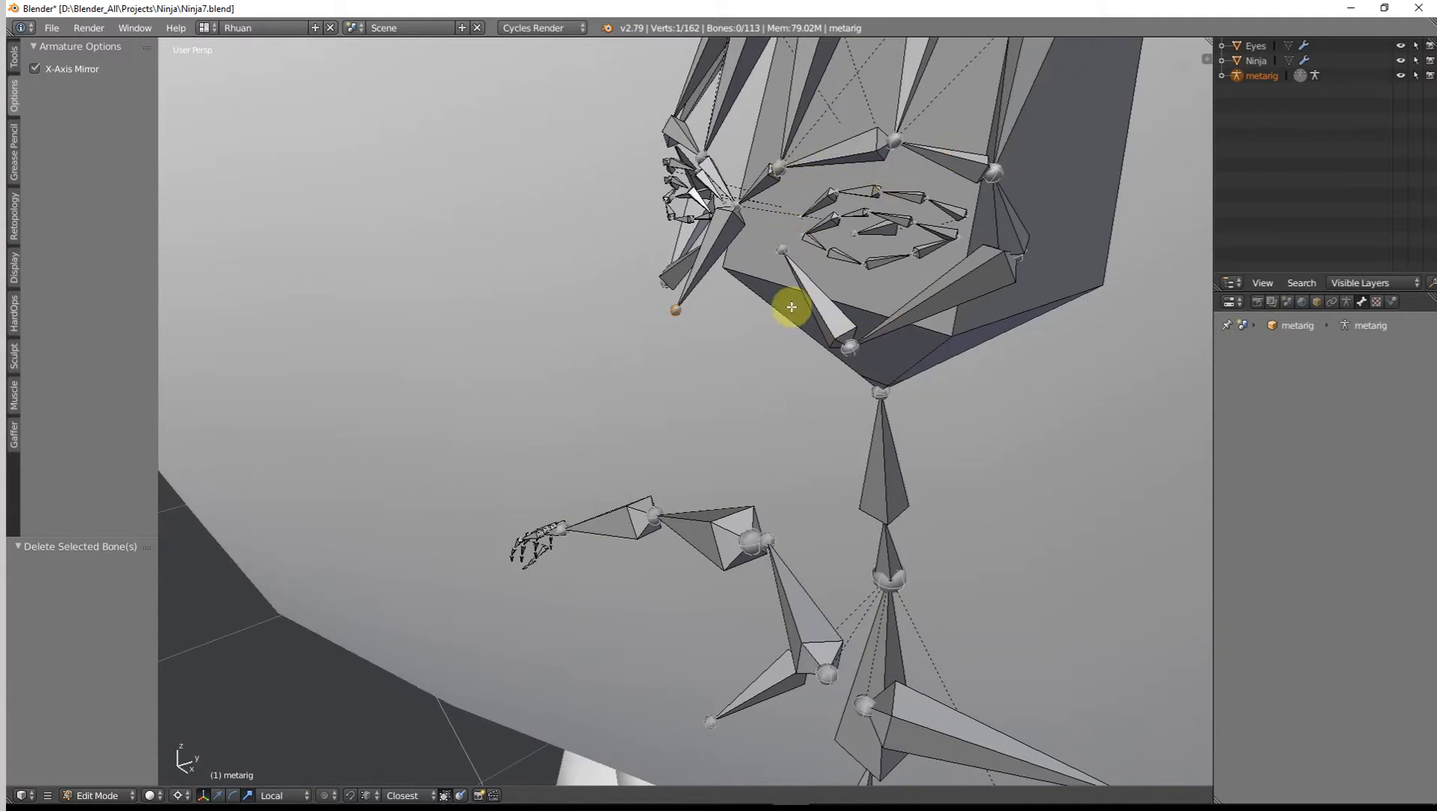
Step: In the wireframe side view, select the face bone's tip and all remaining facial bones, and raise them about 0.108 along Z
{"action": "middle_click_drag", "start_coordinate": [812, 174], "coordinate": [571, 272]}
{"action": "scroll", "coordinate": [623, 301], "scroll_direction": "down", "scroll_amount": 4}
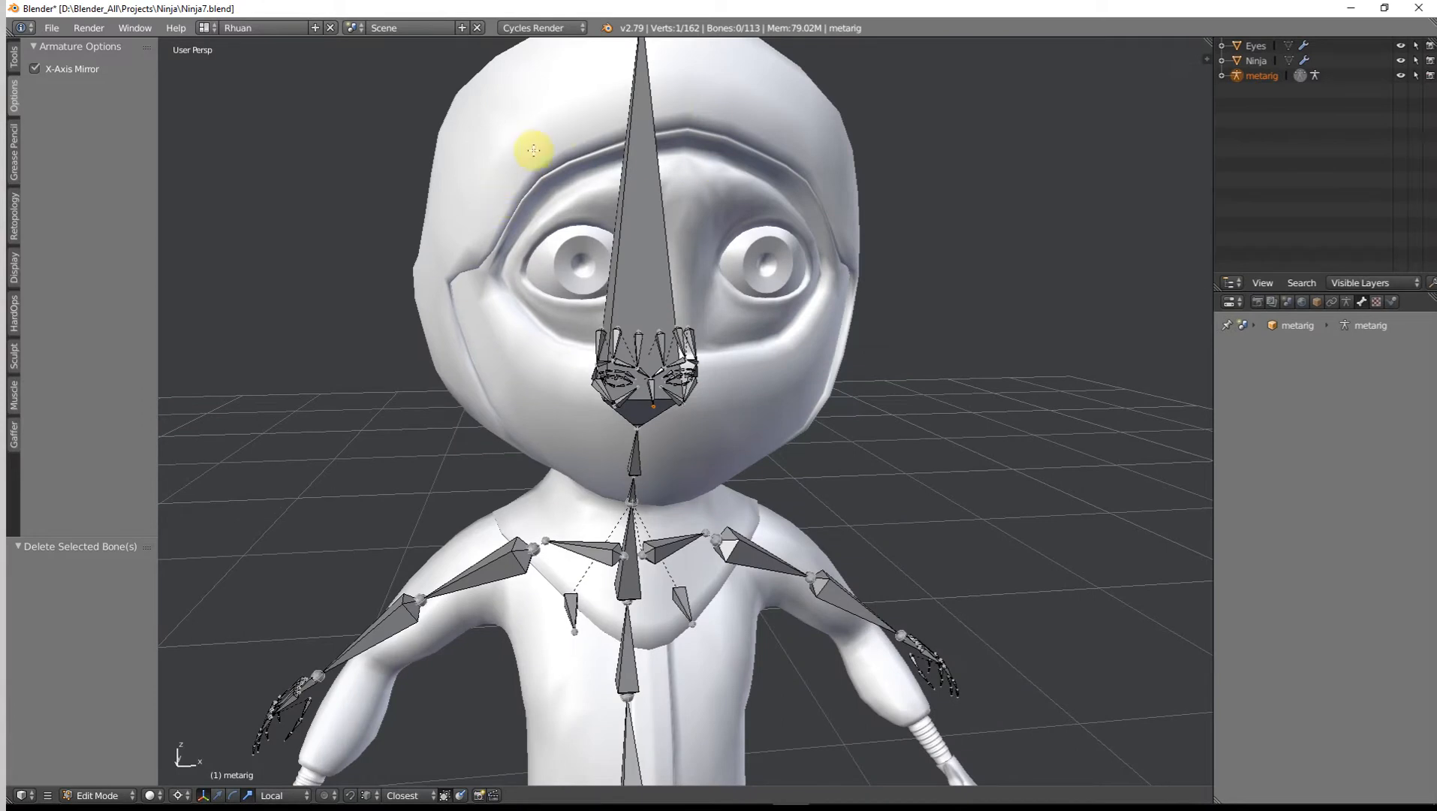
{"action": "mouse_move", "coordinate": [695, 163]}
{"action": "middle_mouse_down"}
{"action": "mouse_move", "coordinate": [562, 160]}
{"action": "mouse_move", "coordinate": [670, 163]}
{"action": "middle_mouse_up"}
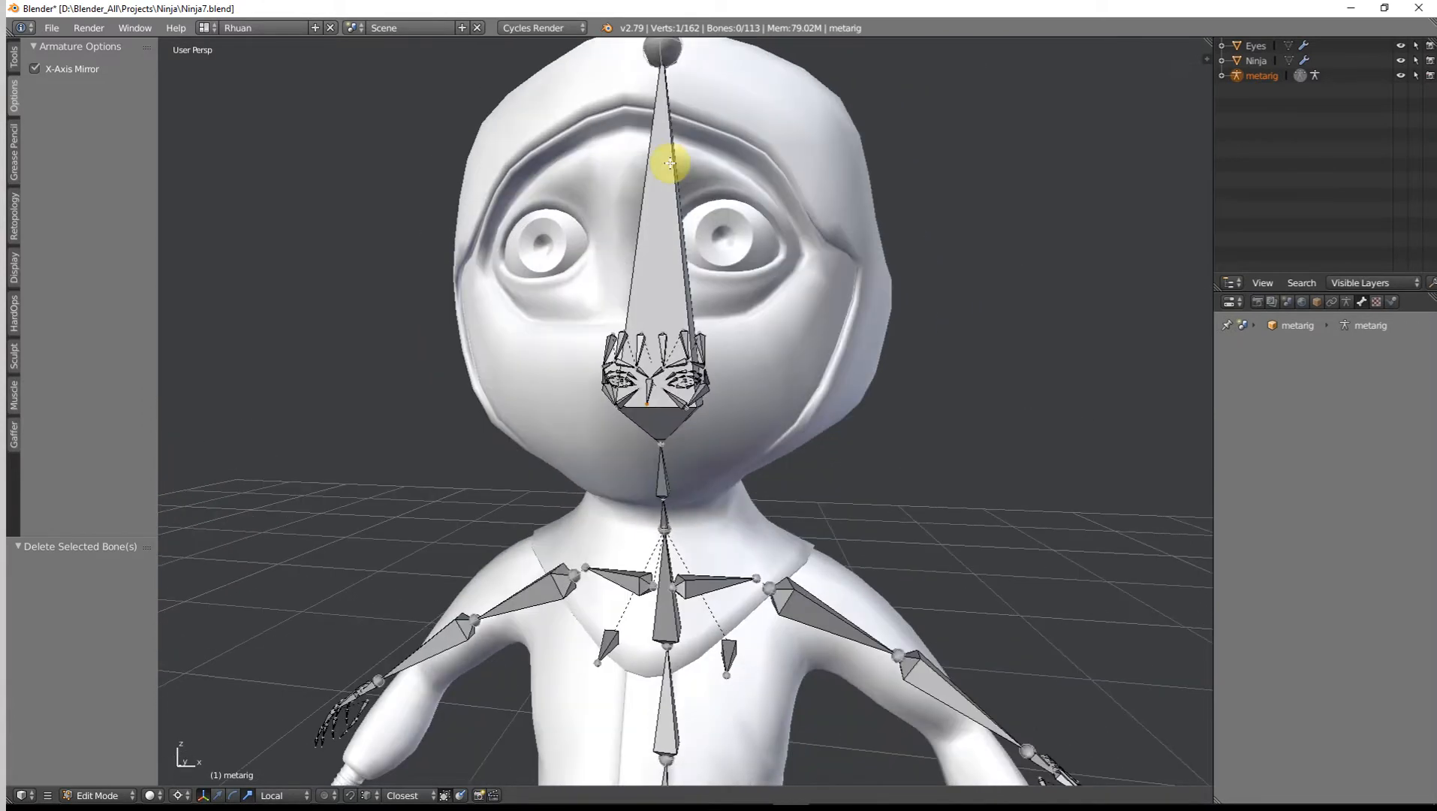
{"action": "middle_click_drag", "start_coordinate": [734, 421], "coordinate": [606, 417]}
{"action": "key", "text": "KP_3"}
{"action": "scroll", "coordinate": [607, 410], "scroll_direction": "up", "scroll_amount": 5}
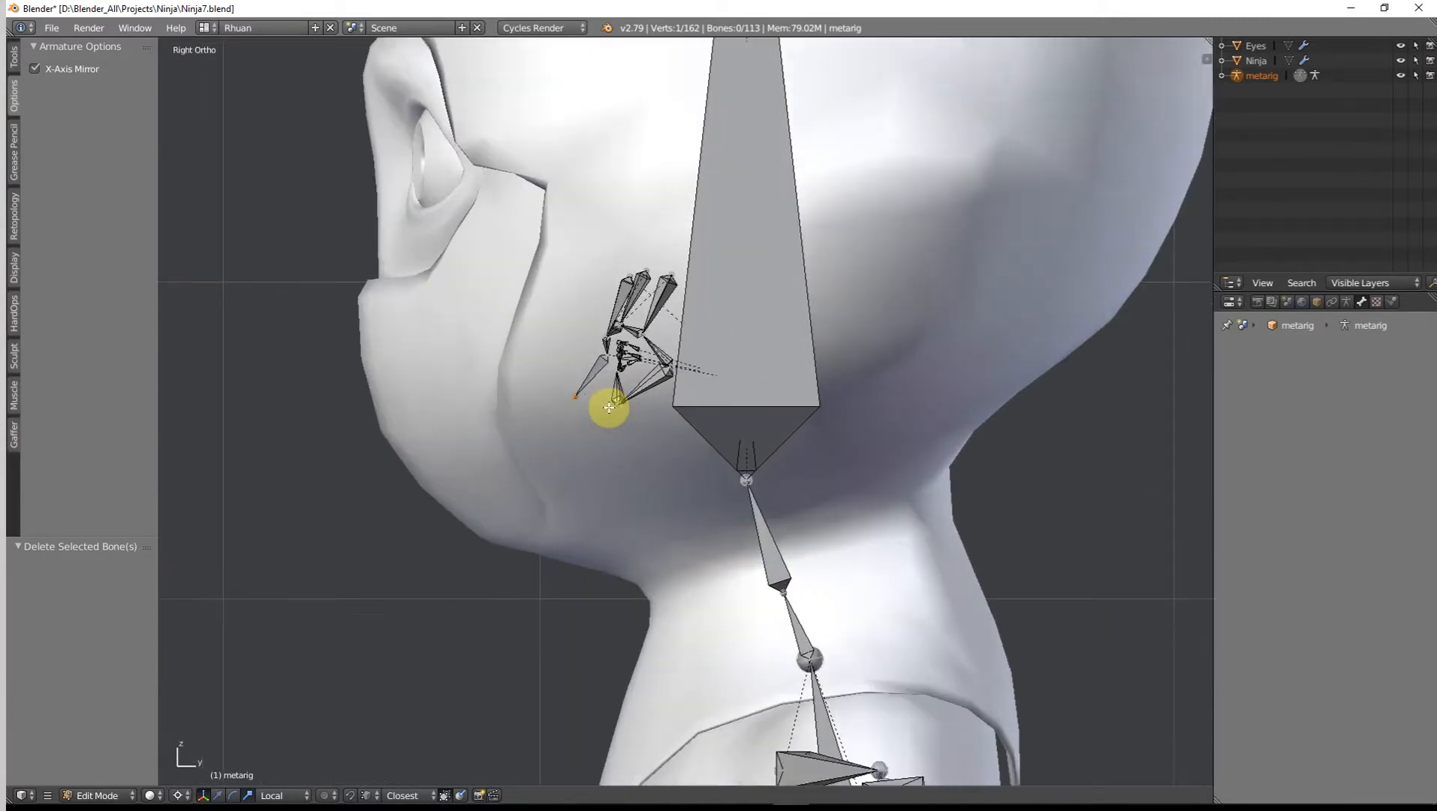
{"action": "key", "text": "z"}
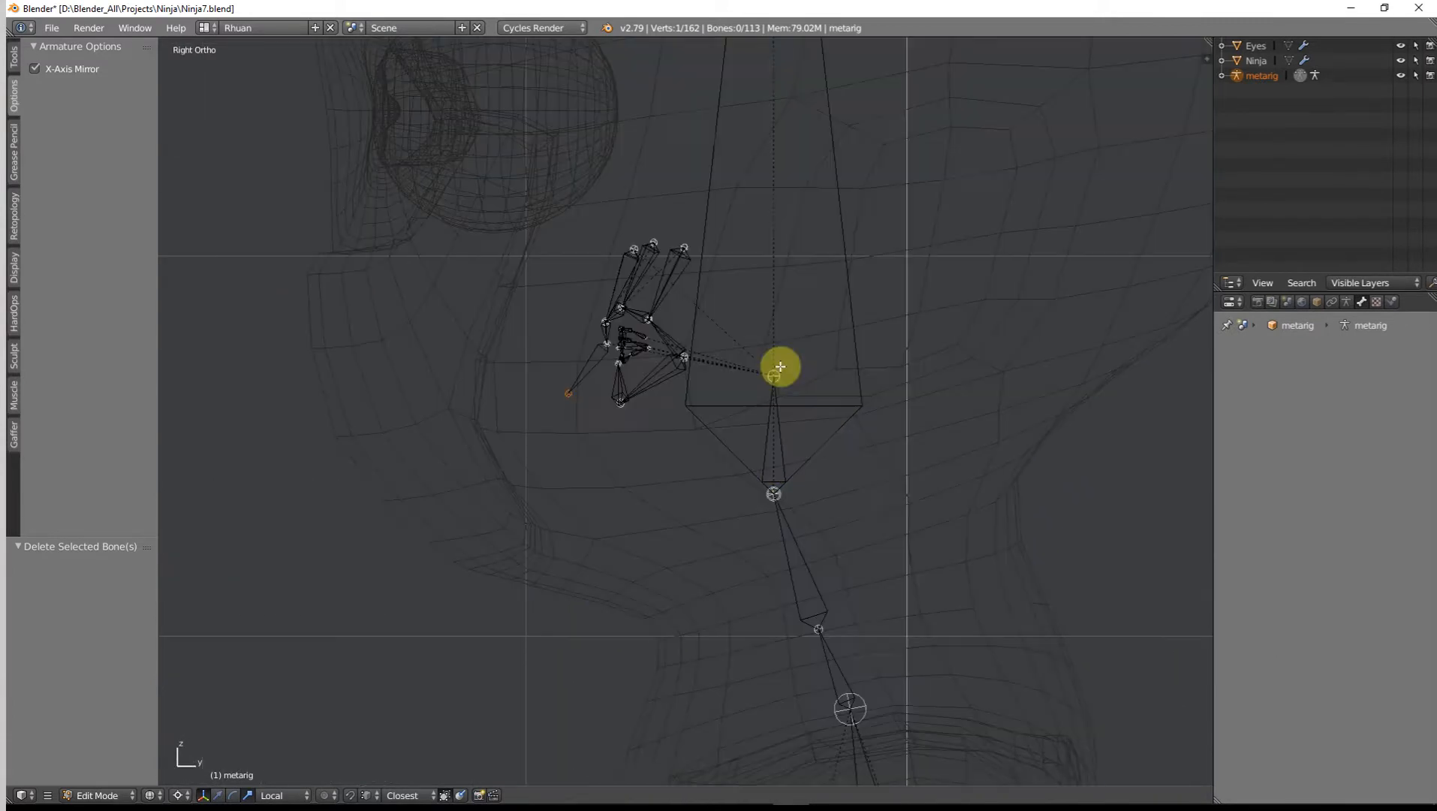
{"action": "right_click", "coordinate": [777, 369]}
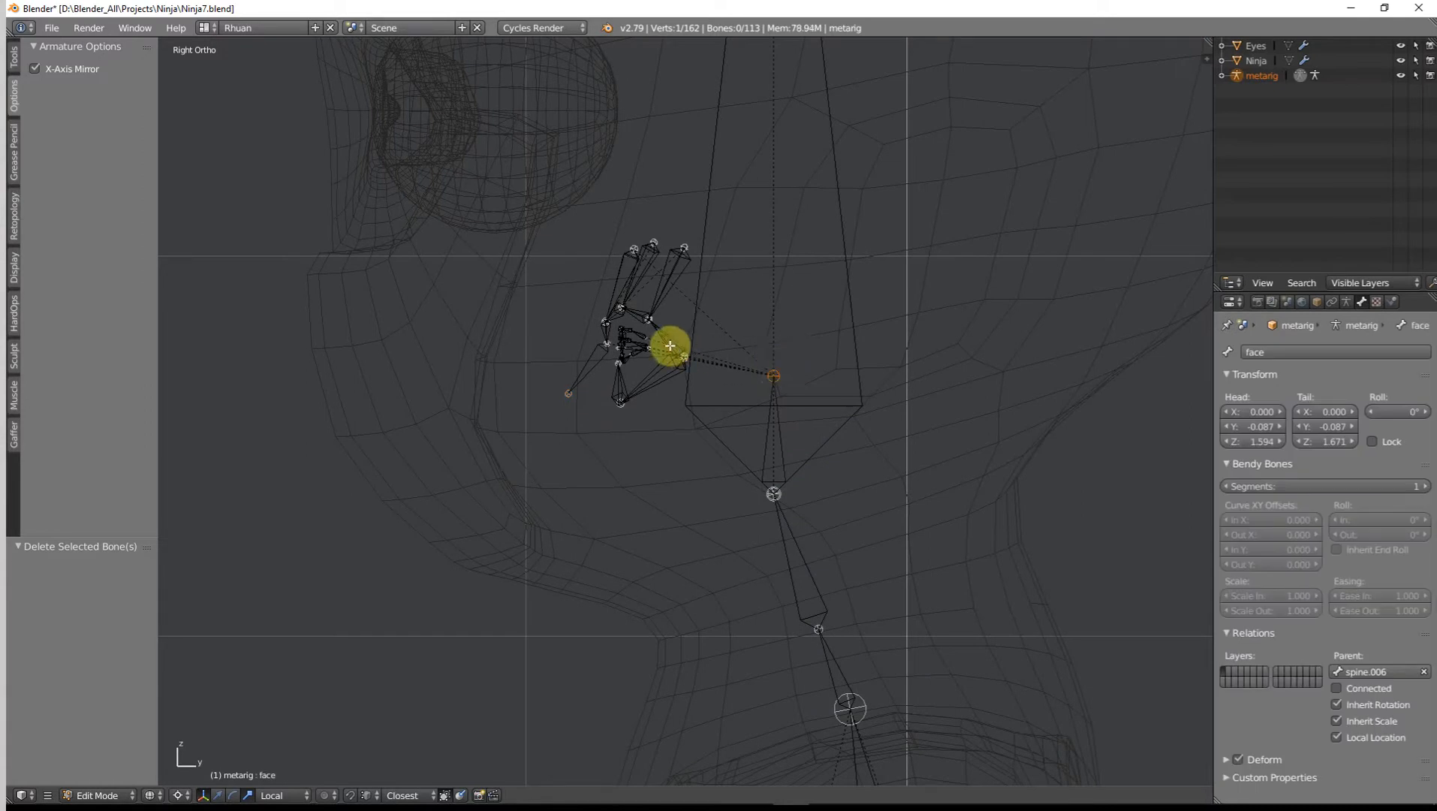
{"action": "key", "text": "c"}
{"action": "mouse_move", "coordinate": [641, 321]}
{"action": "left_mouse_down"}
{"action": "mouse_move", "coordinate": [629, 414]}
{"action": "mouse_move", "coordinate": [664, 330]}
{"action": "mouse_move", "coordinate": [633, 275]}
{"action": "mouse_move", "coordinate": [654, 251]}
{"action": "mouse_move", "coordinate": [631, 284]}
{"action": "left_mouse_up"}
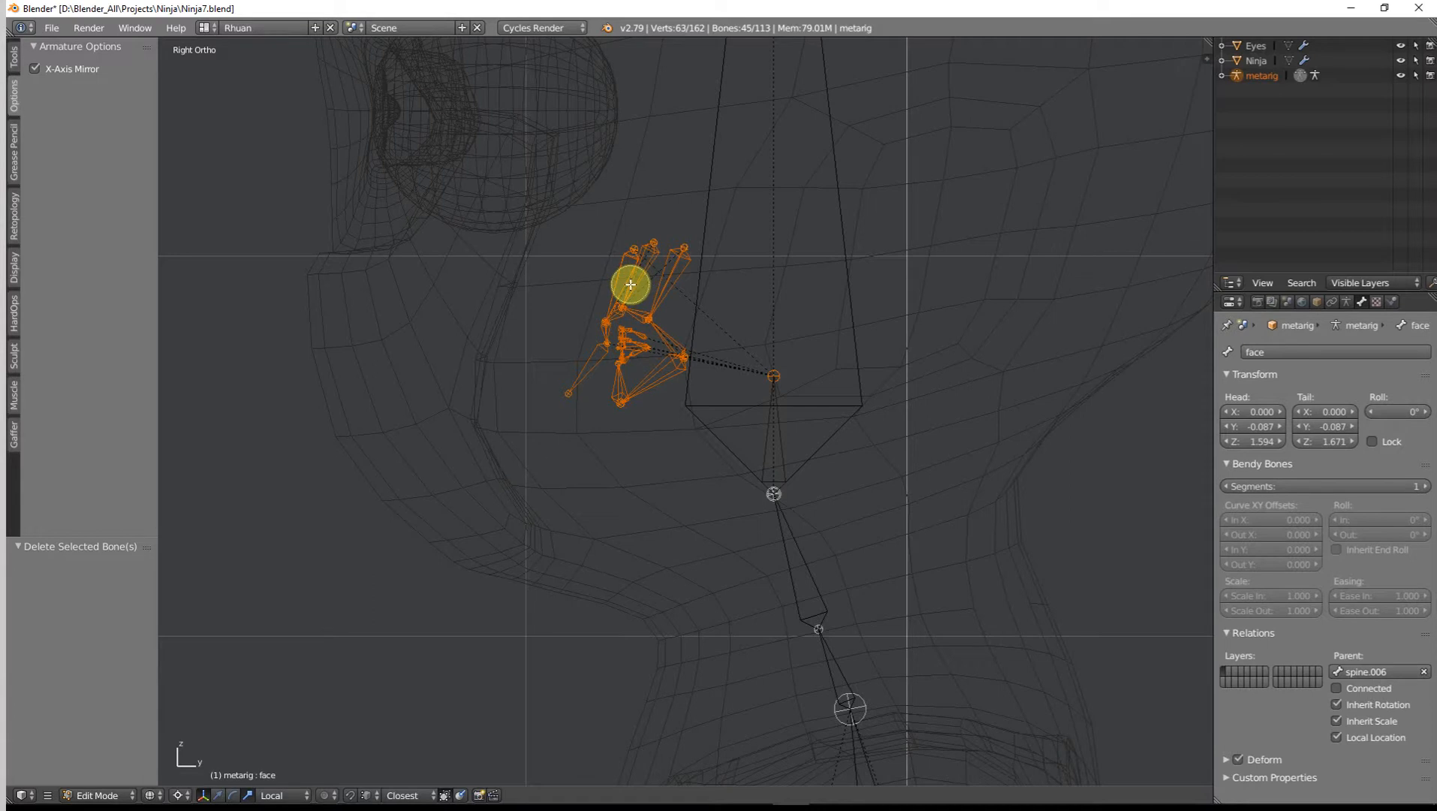
{"action": "scroll", "coordinate": [631, 285], "scroll_direction": "down", "scroll_amount": 4}
{"action": "key", "text": "g"}
{"action": "key", "text": "z"}
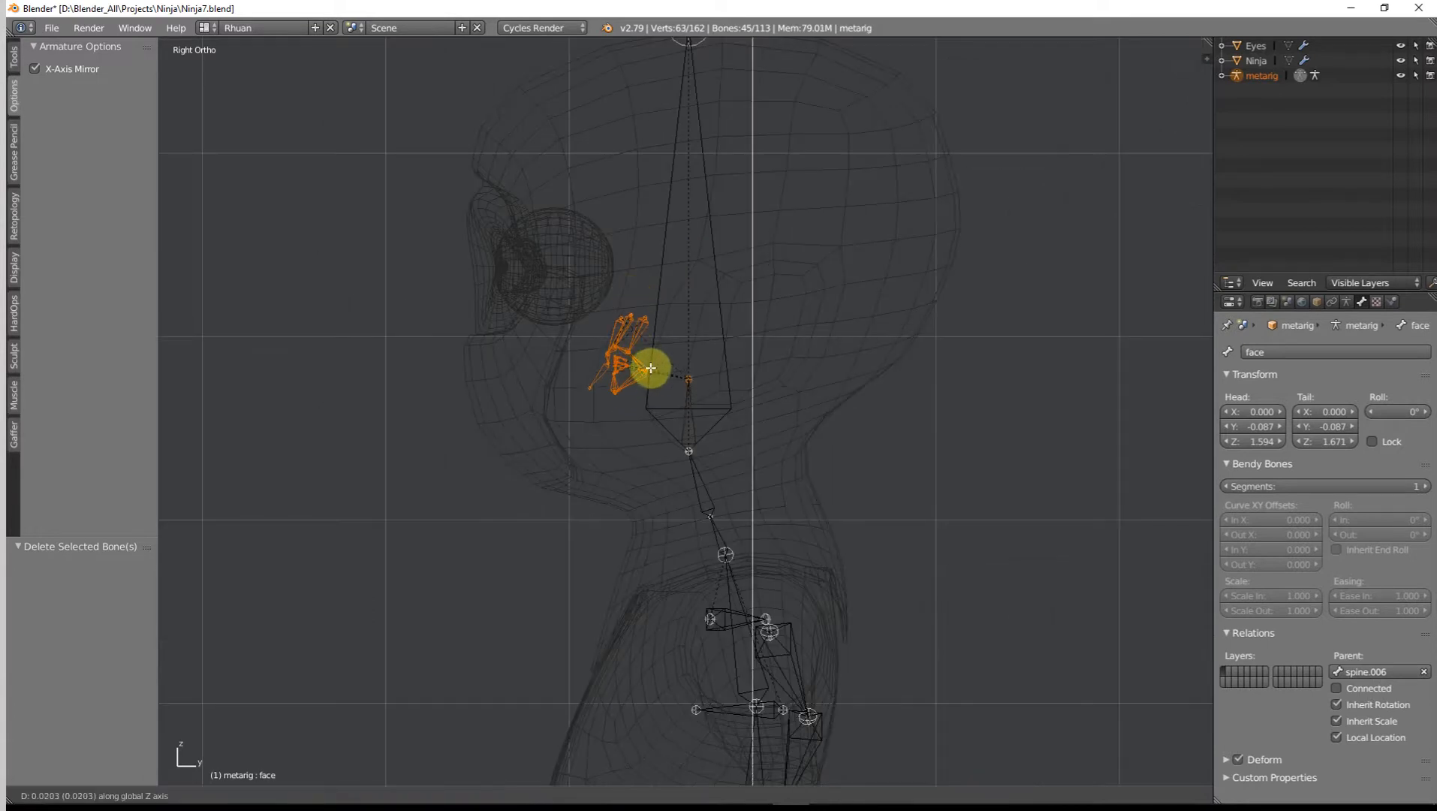
{"action": "left_click", "coordinate": [658, 311]}
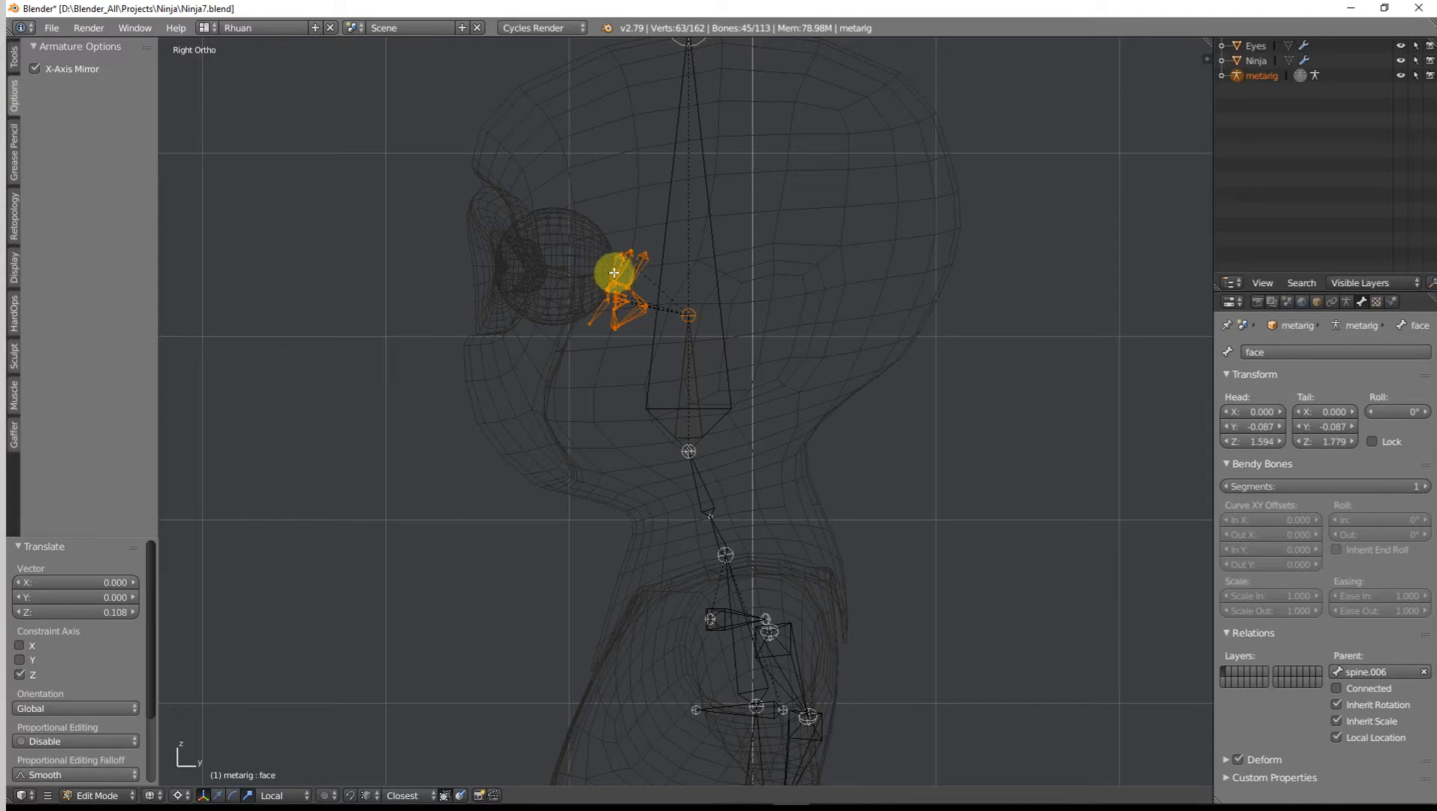
Step: Select only the facial bones without the face bone's tip and move them about -0.238 along Y to the front of the face
{"action": "key", "text": "a"}
{"action": "mouse_move", "coordinate": [614, 273]}
{"action": "left_mouse_down"}
{"action": "mouse_move", "coordinate": [651, 253]}
{"action": "mouse_move", "coordinate": [610, 268]}
{"action": "mouse_move", "coordinate": [630, 270]}
{"action": "mouse_move", "coordinate": [621, 262]}
{"action": "left_mouse_up"}
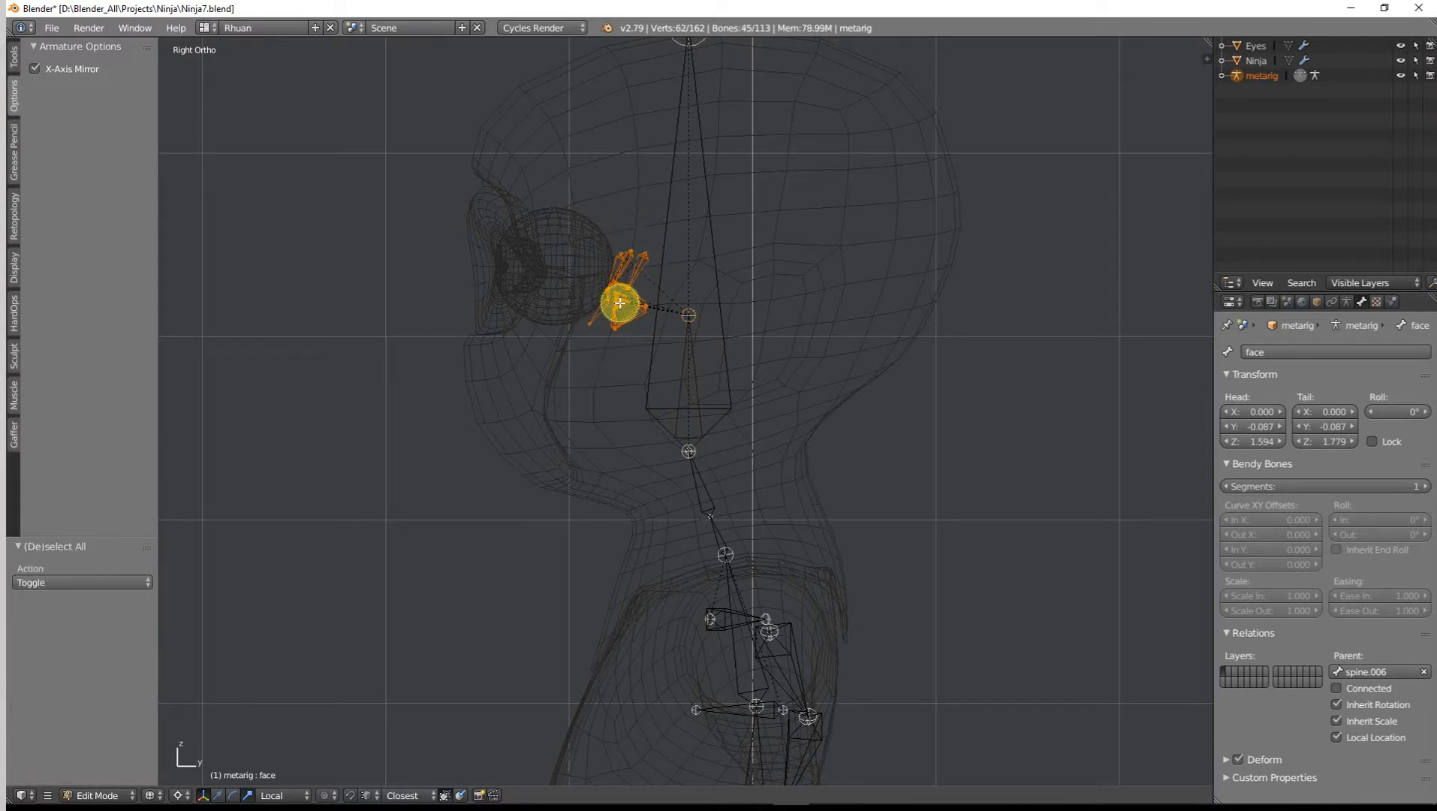
{"action": "key", "text": "g"}
{"action": "key", "text": "y"}
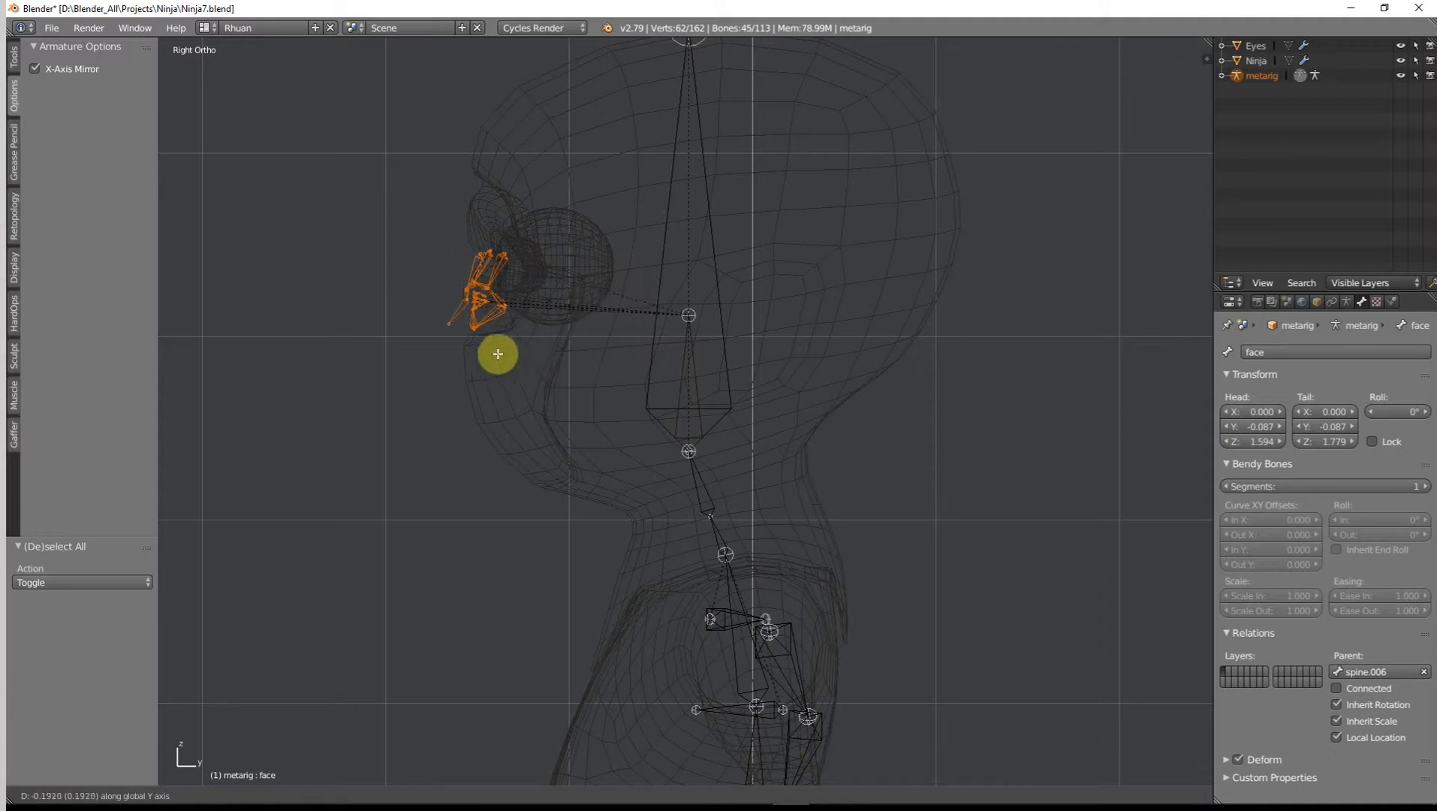
{"action": "left_click", "coordinate": [482, 353]}
Step: Set the pivot point to Median Point and scale the selected facial bones up by about 1.861
{"action": "key", "text": "s"}
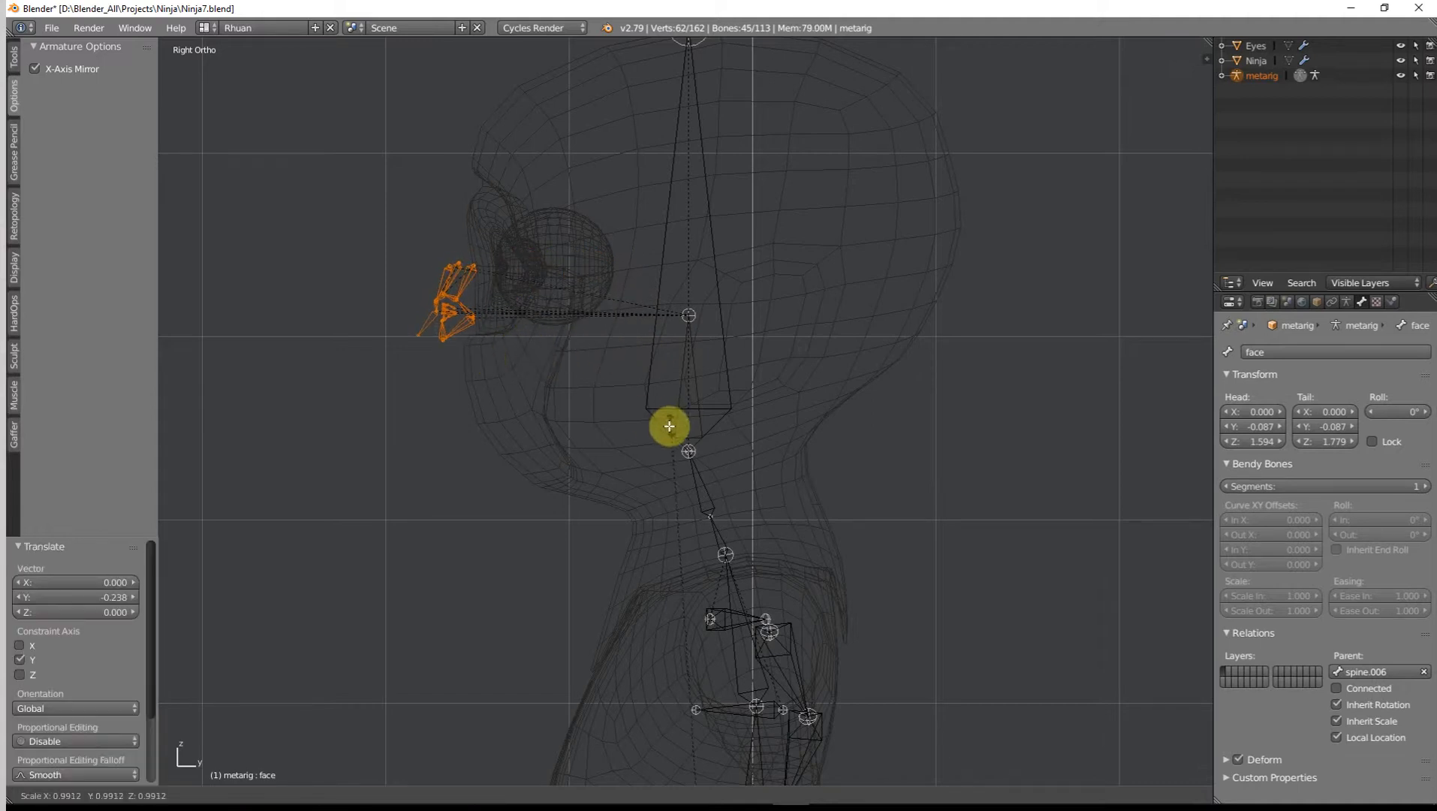
{"action": "right_click", "coordinate": [743, 216]}
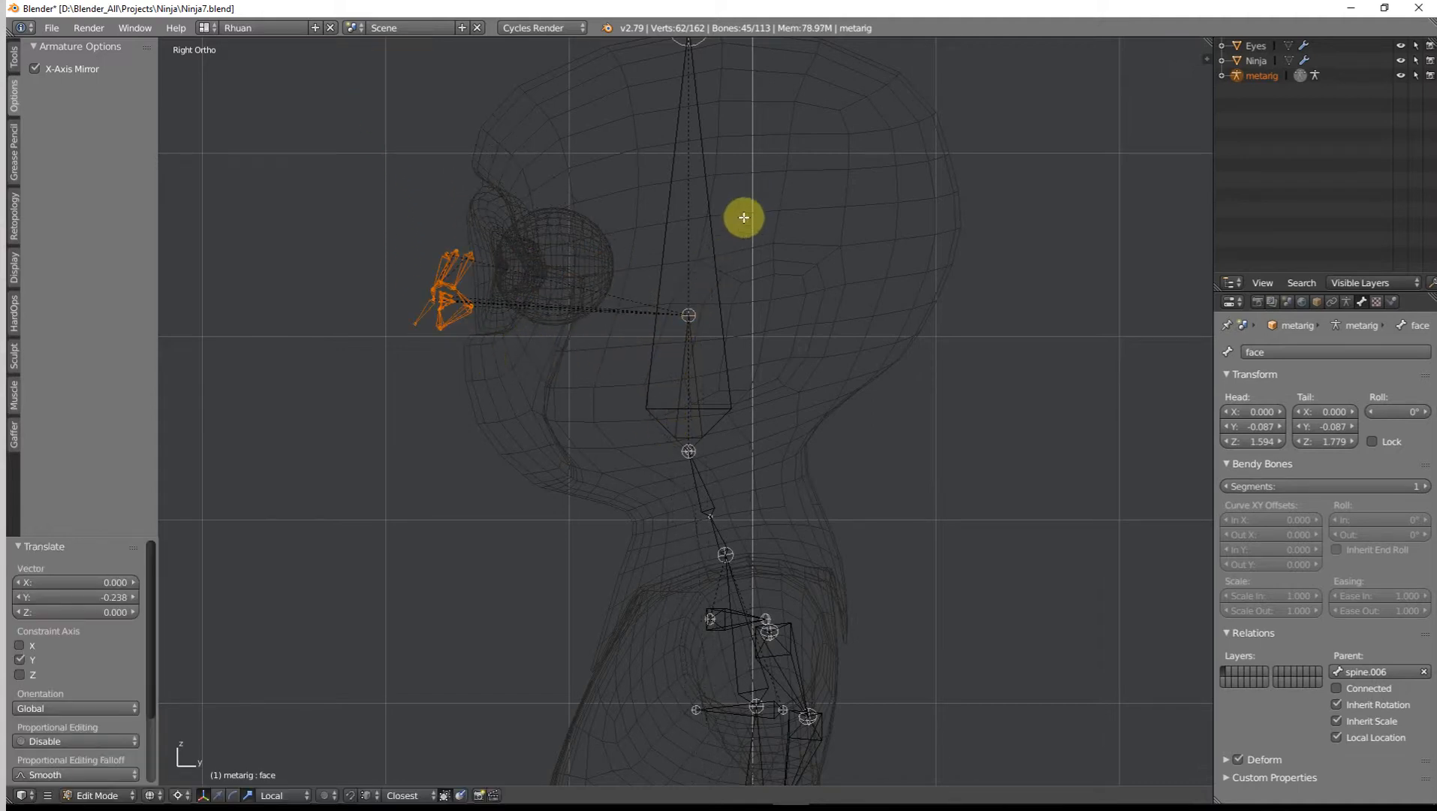
{"action": "left_click", "coordinate": [181, 796]}
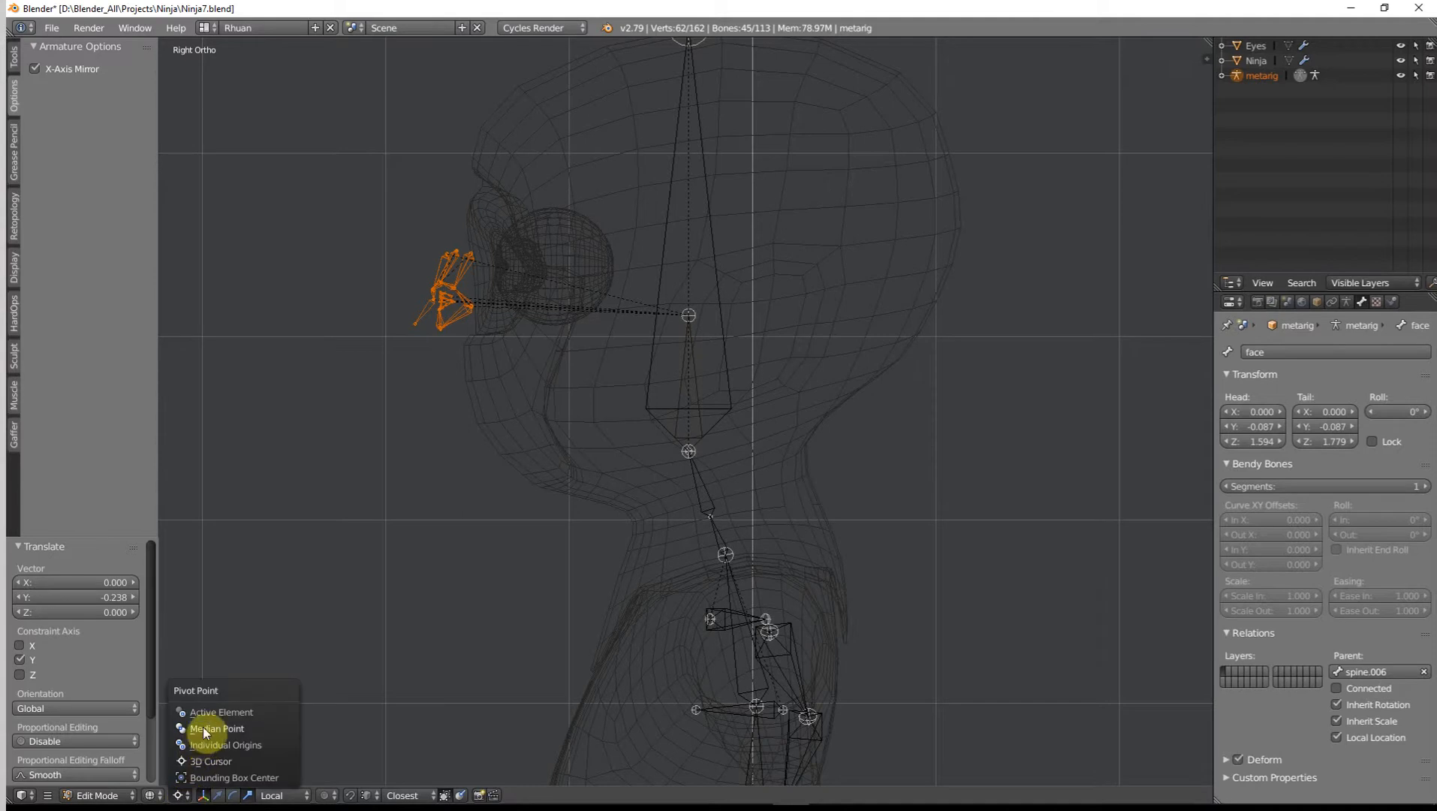
{"action": "left_click", "coordinate": [203, 728]}
{"action": "key", "text": "s"}
{"action": "left_click", "coordinate": [921, 659]}
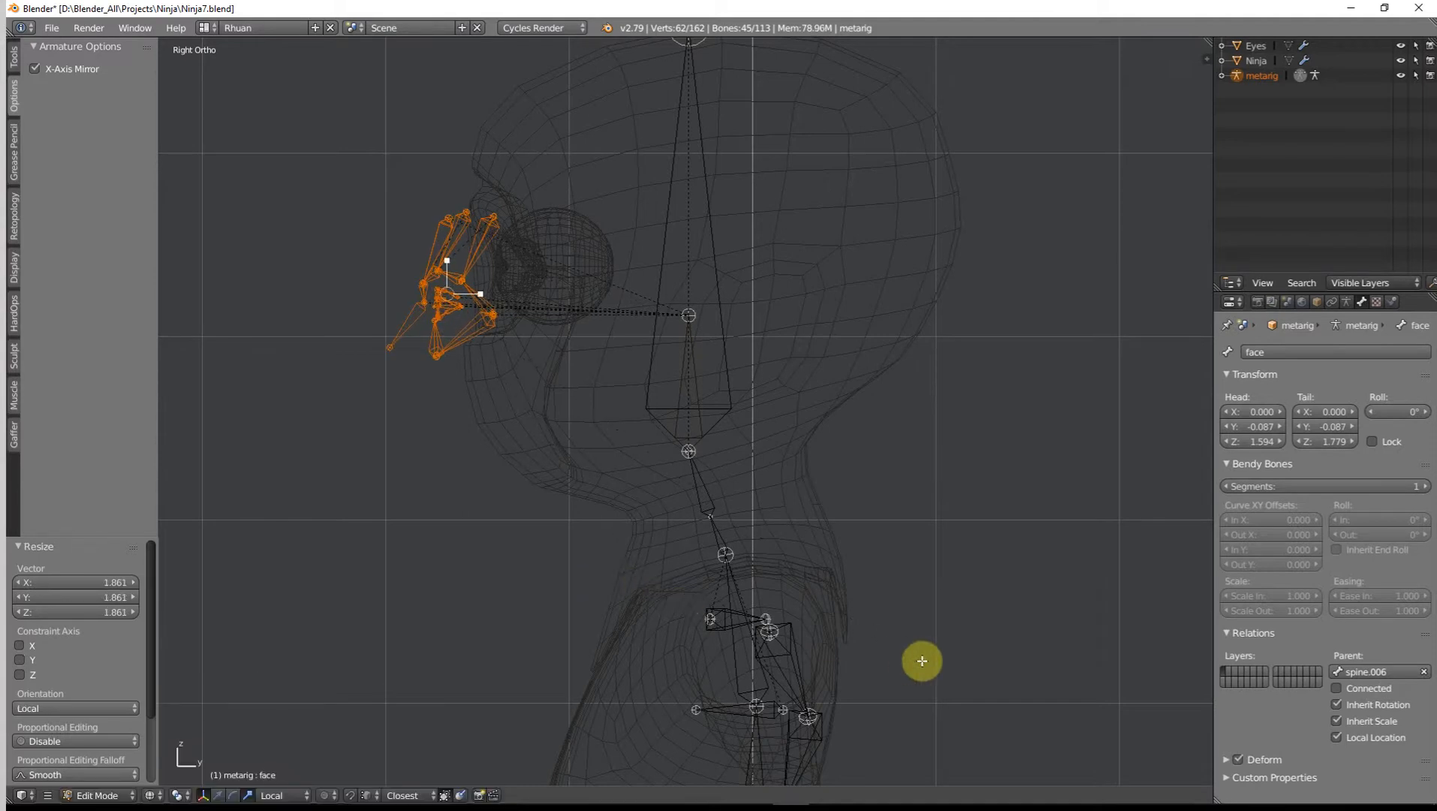
Step: In the solid front view, scale the facial bones by about 1.342 and raise them about 0.063 along Z onto the eyes
{"action": "key", "text": "KP_1"}
{"action": "key", "text": "z"}
{"action": "key", "text": "s"}
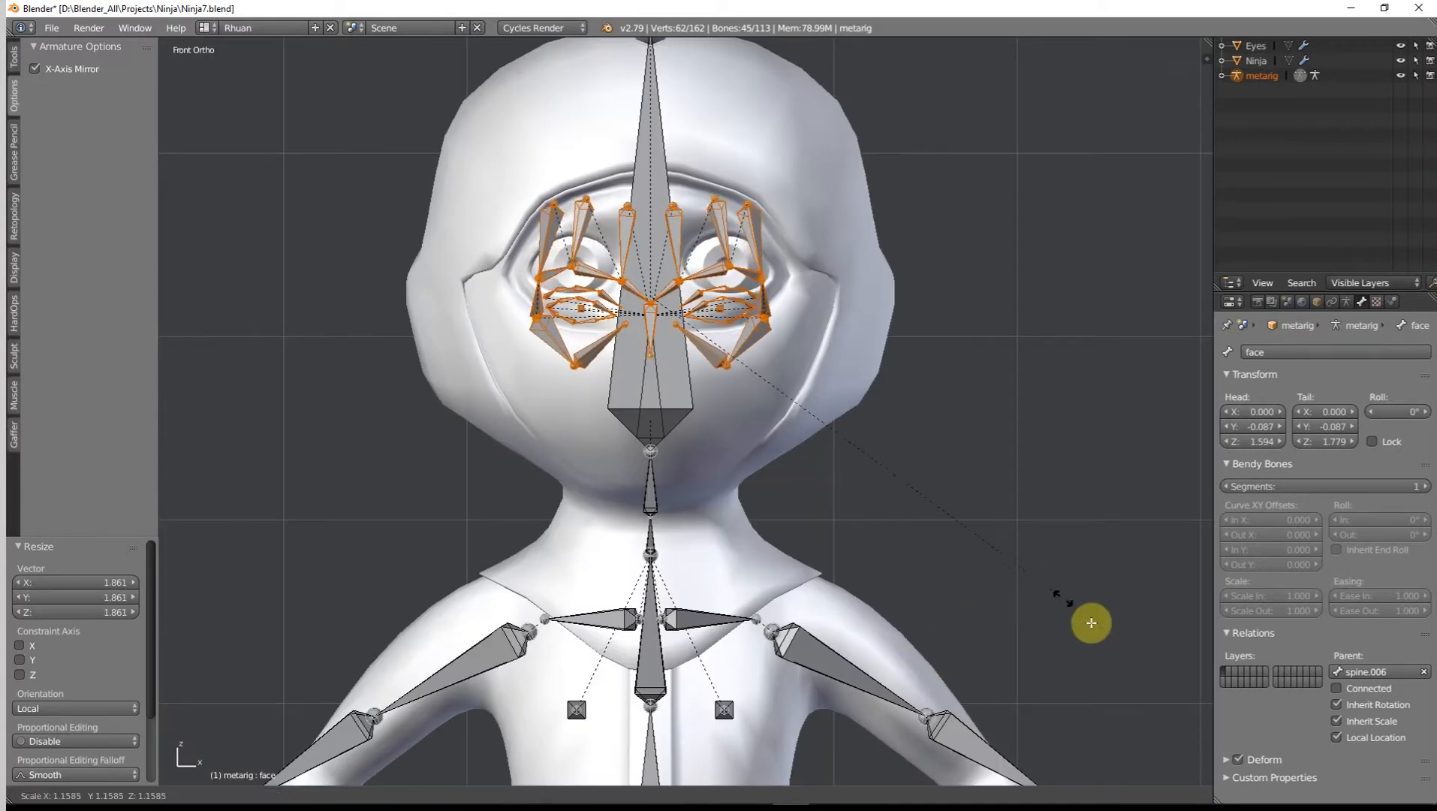
{"action": "left_click", "coordinate": [1091, 676]}
{"action": "key", "text": "g"}
{"action": "key", "text": "z"}
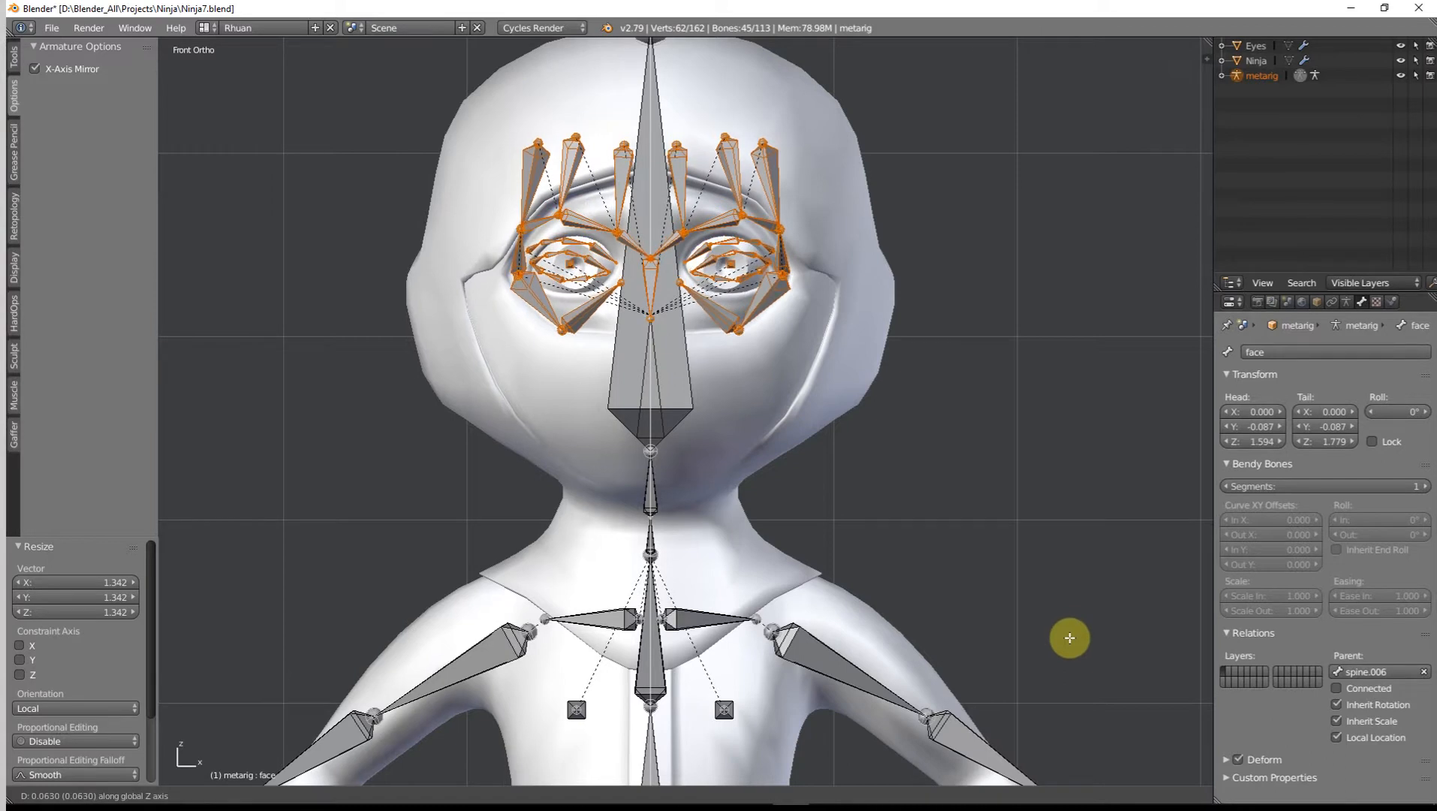
{"action": "left_click", "coordinate": [1070, 637]}
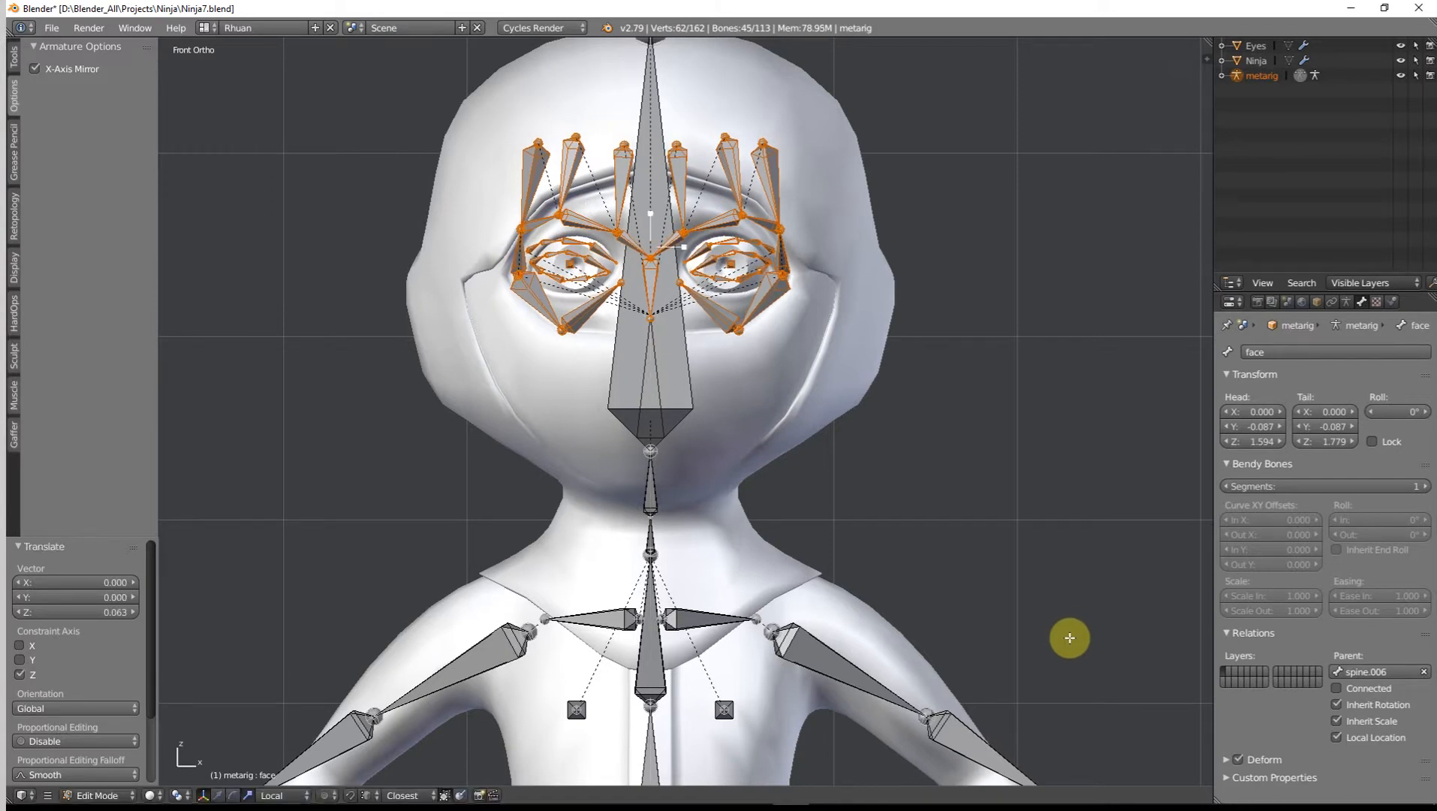
Step: In the side view, rotate the facial bones about -7.36° and lower them about 0.020 along Z
{"action": "key", "text": "KP_3"}
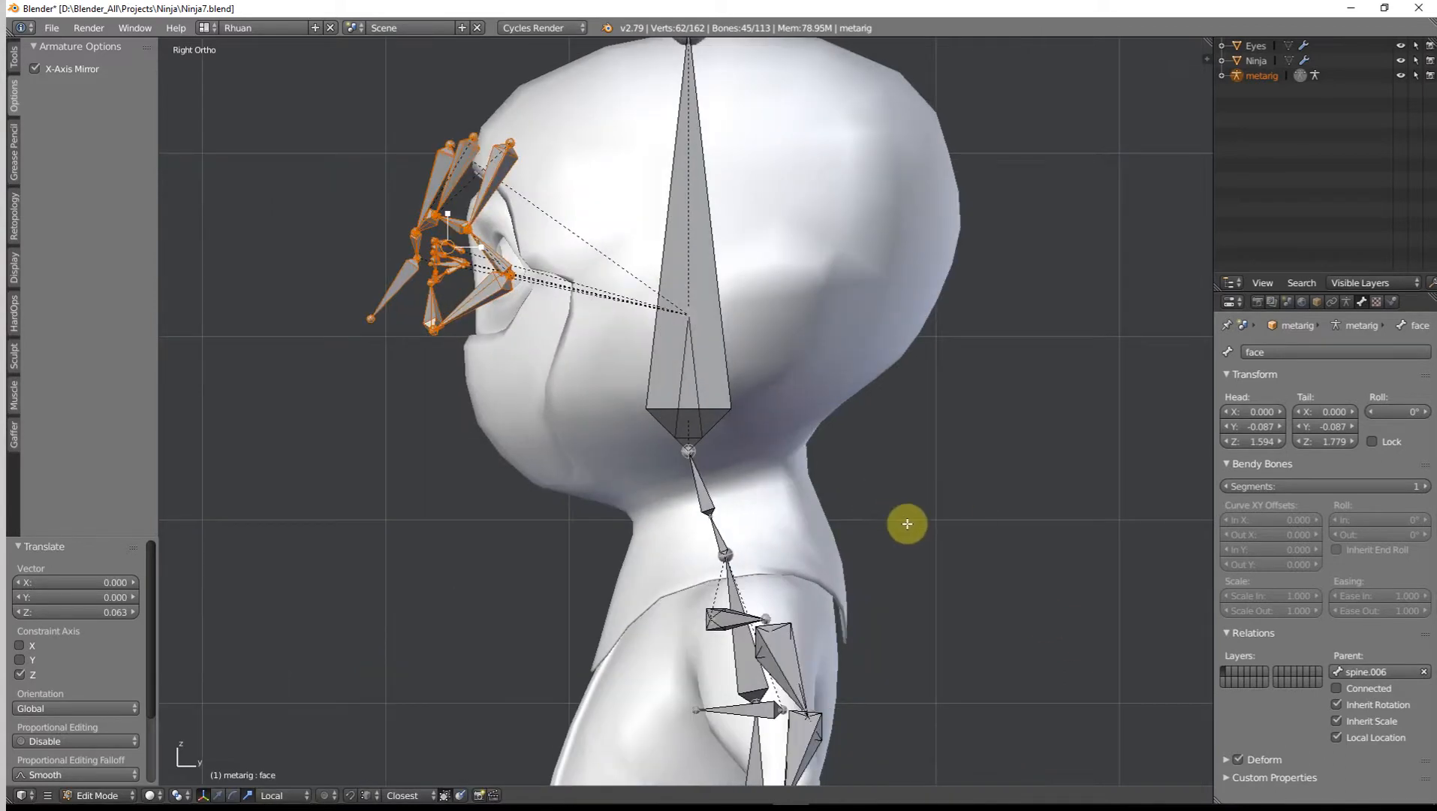
{"action": "key", "text": "r"}
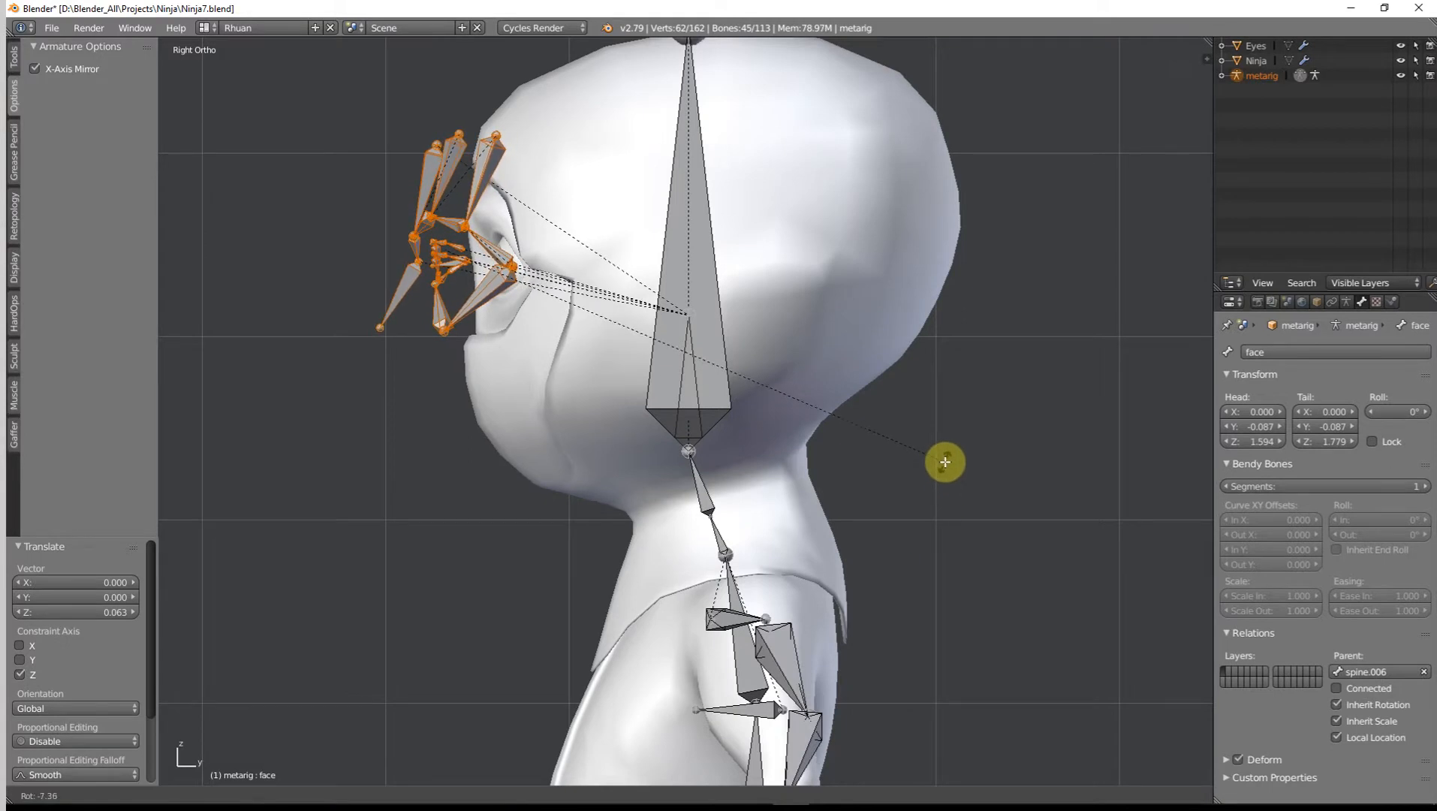
{"action": "left_click", "coordinate": [945, 462]}
{"action": "key", "text": "g"}
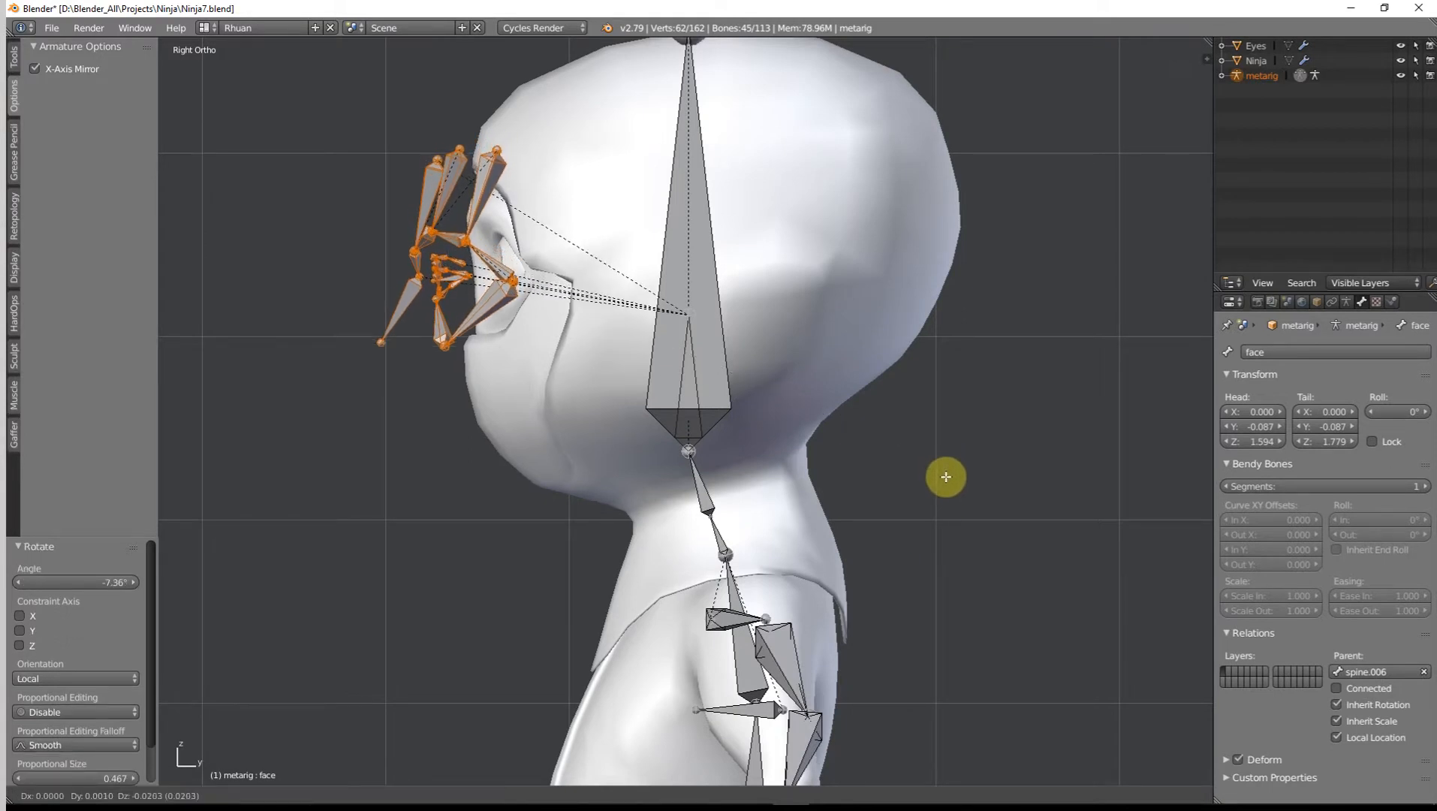
{"action": "left_click", "coordinate": [946, 477]}
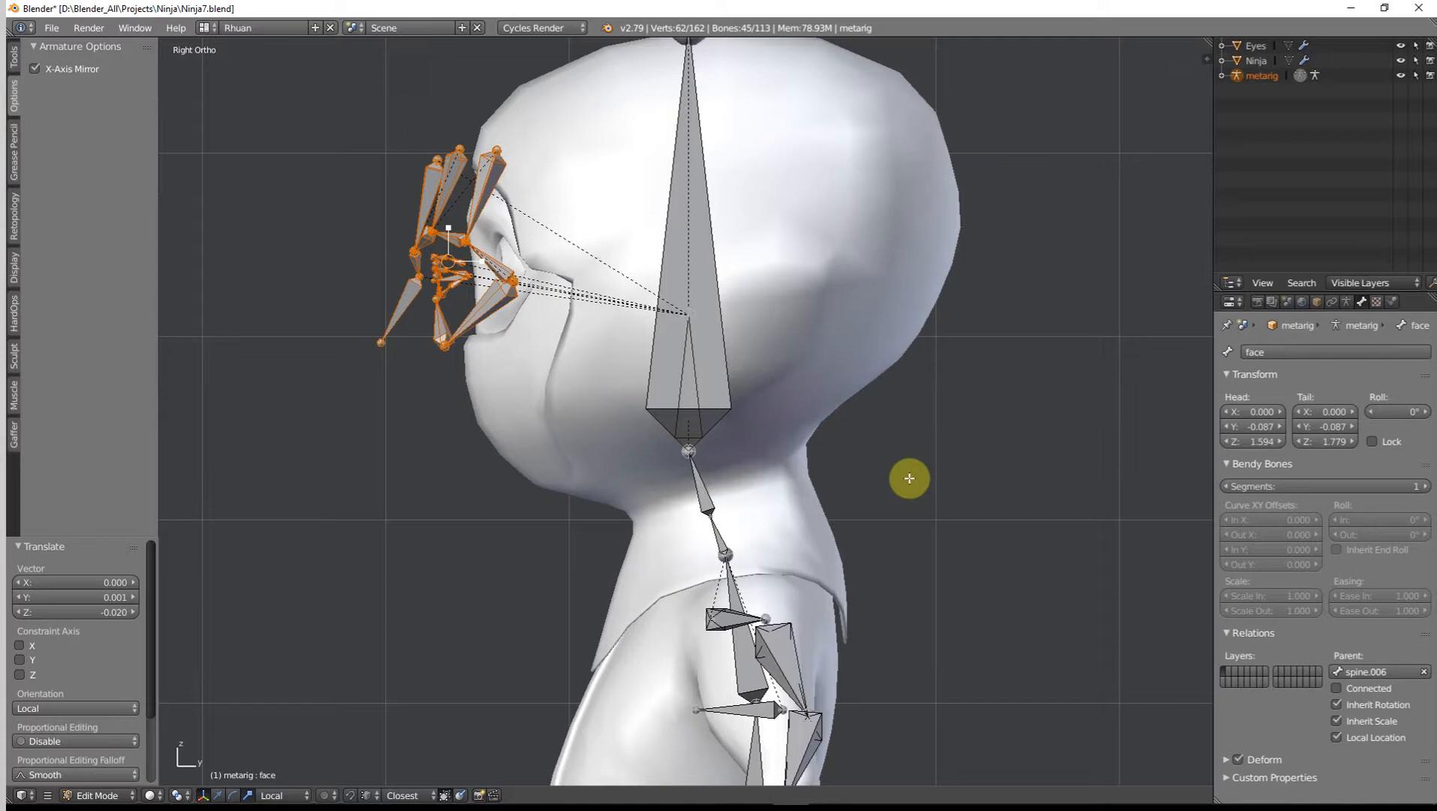
Step: Raise the tip of the face bone about 0.099 along Z, to roughly eye height
{"action": "right_click", "coordinate": [684, 317]}
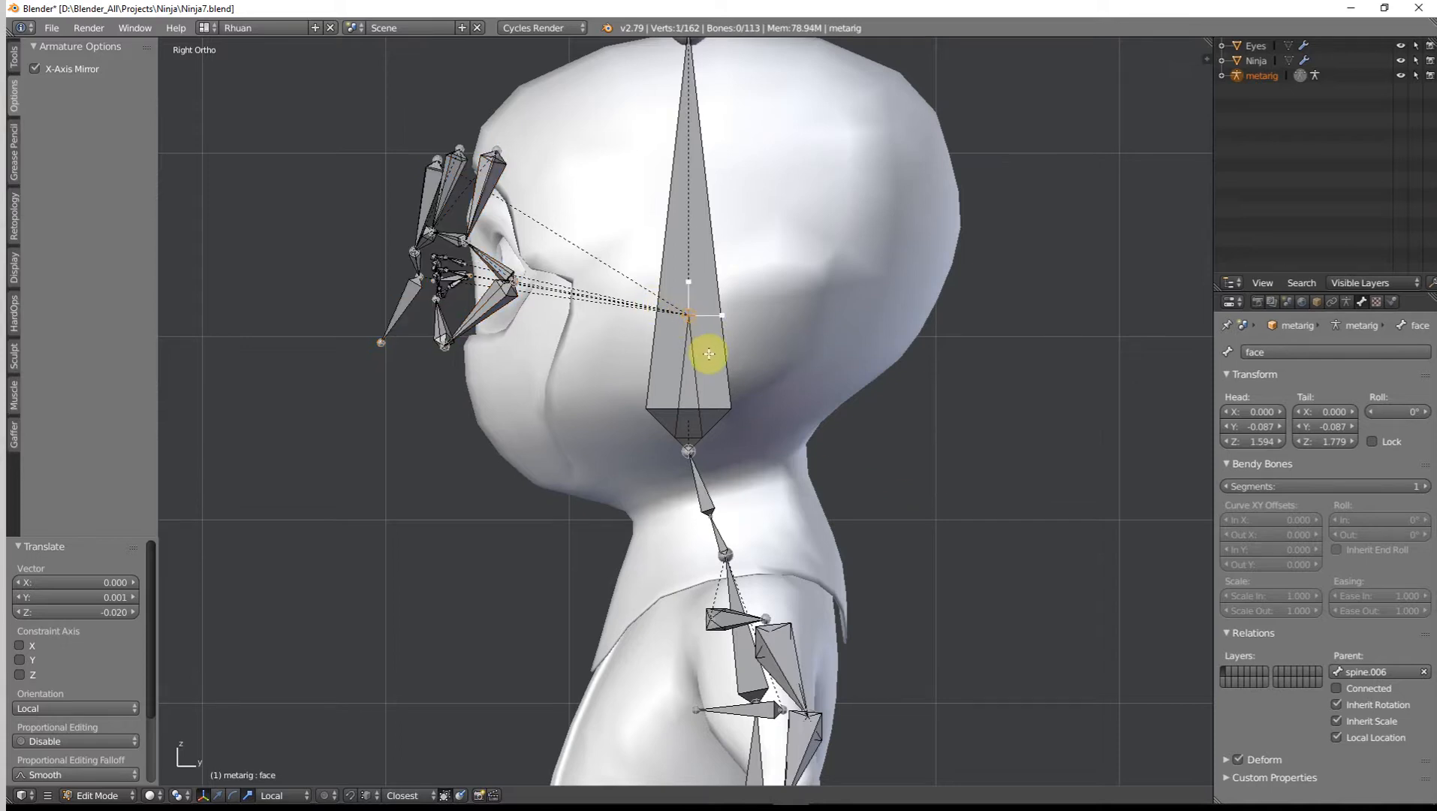
{"action": "key", "text": "g"}
{"action": "key", "text": "z"}
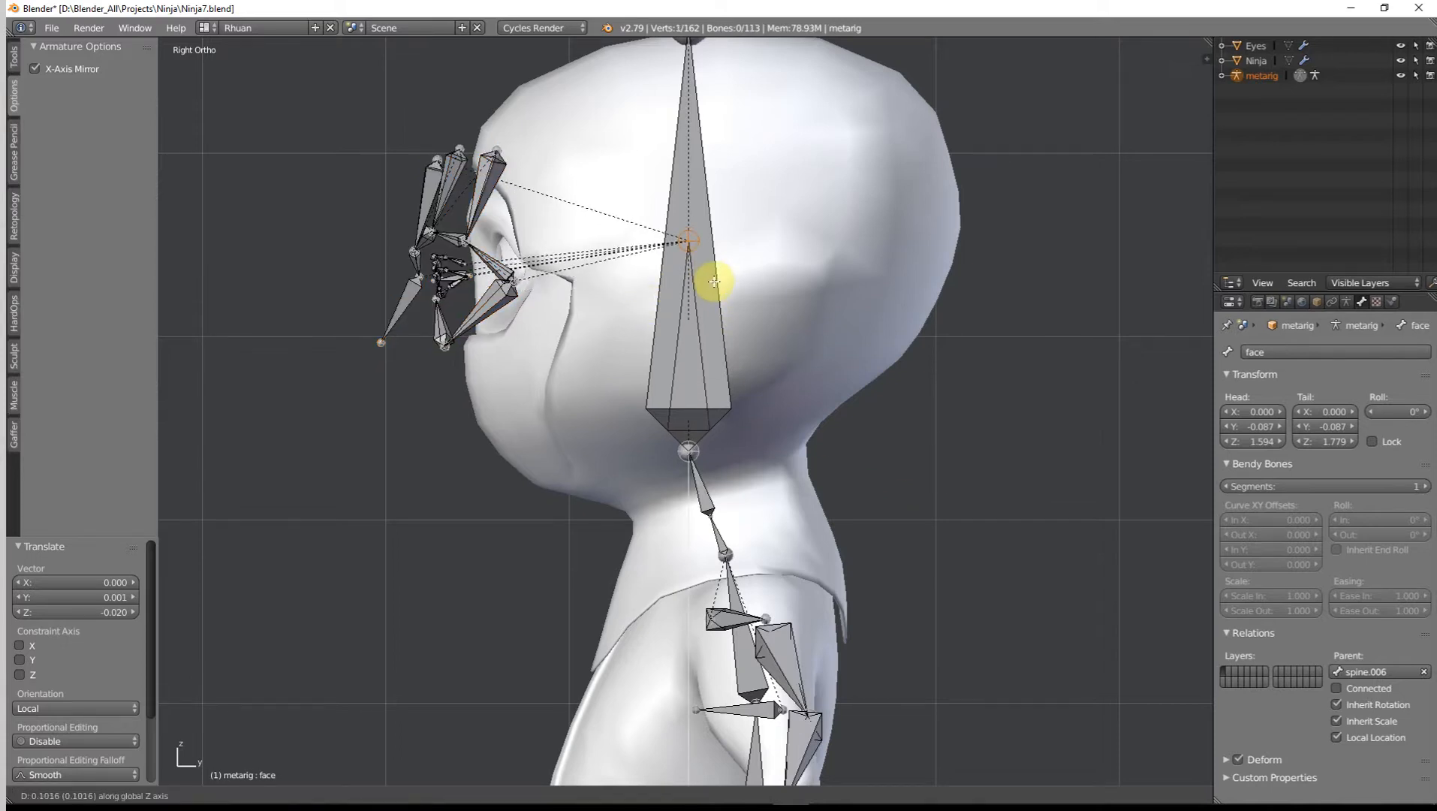
{"action": "left_click", "coordinate": [714, 282]}
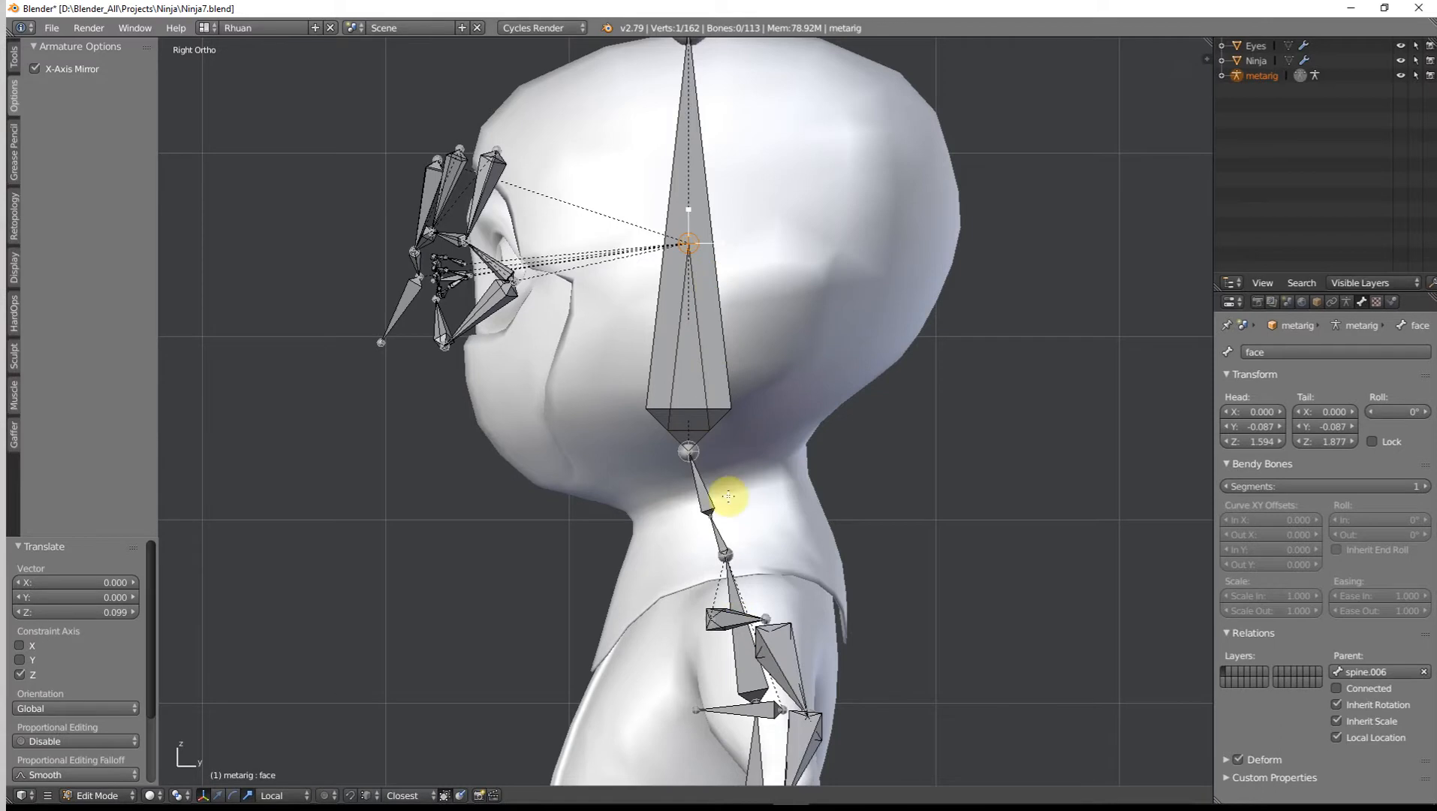
Step: Move the neck joint at the tip of spine.004 about 0.008 along Y and 0.001 along Z
{"action": "middle_click_drag", "start_coordinate": [732, 498], "coordinate": [698, 371], "text": "shift"}
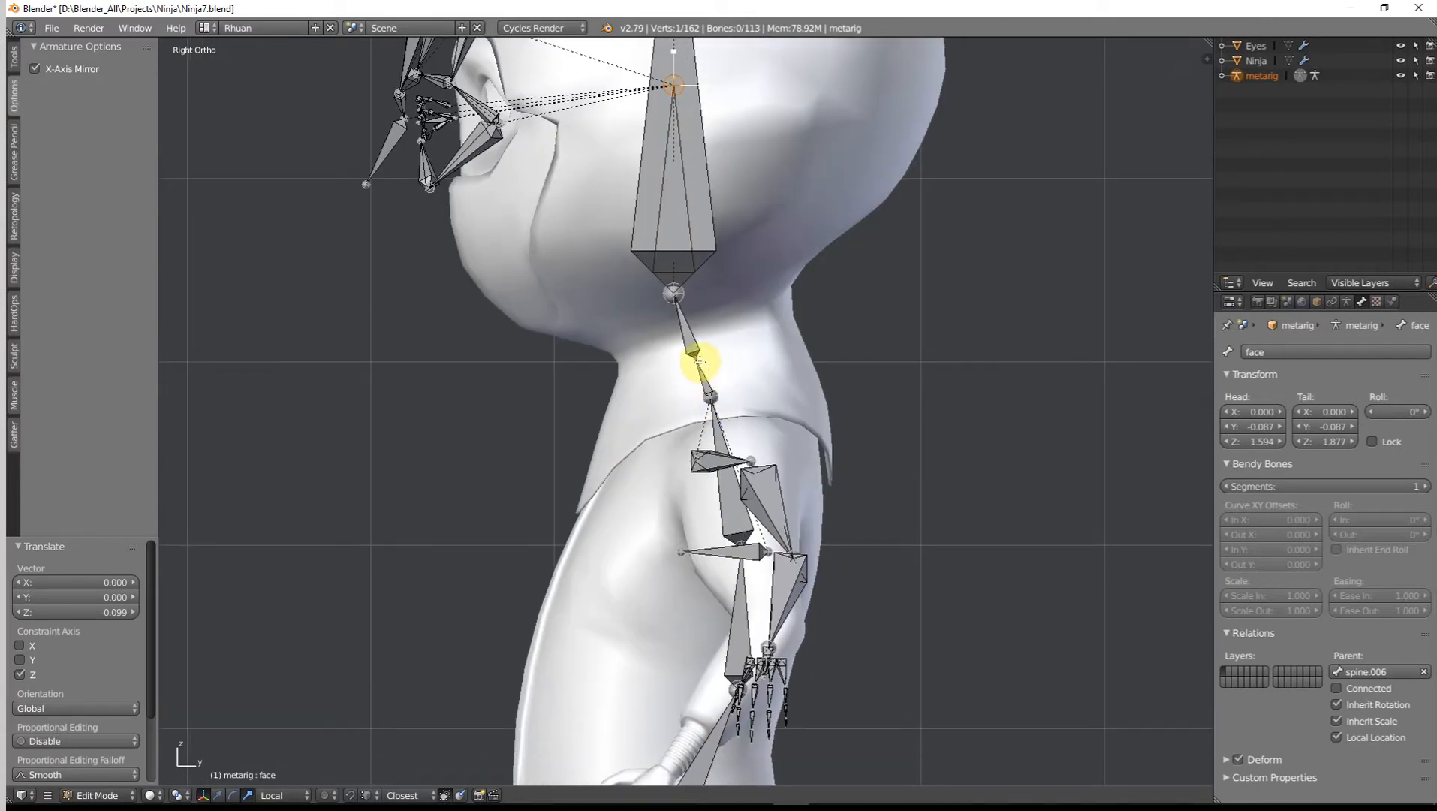
{"action": "right_click", "coordinate": [697, 367]}
{"action": "key", "text": "g"}
{"action": "left_click", "coordinate": [701, 355]}
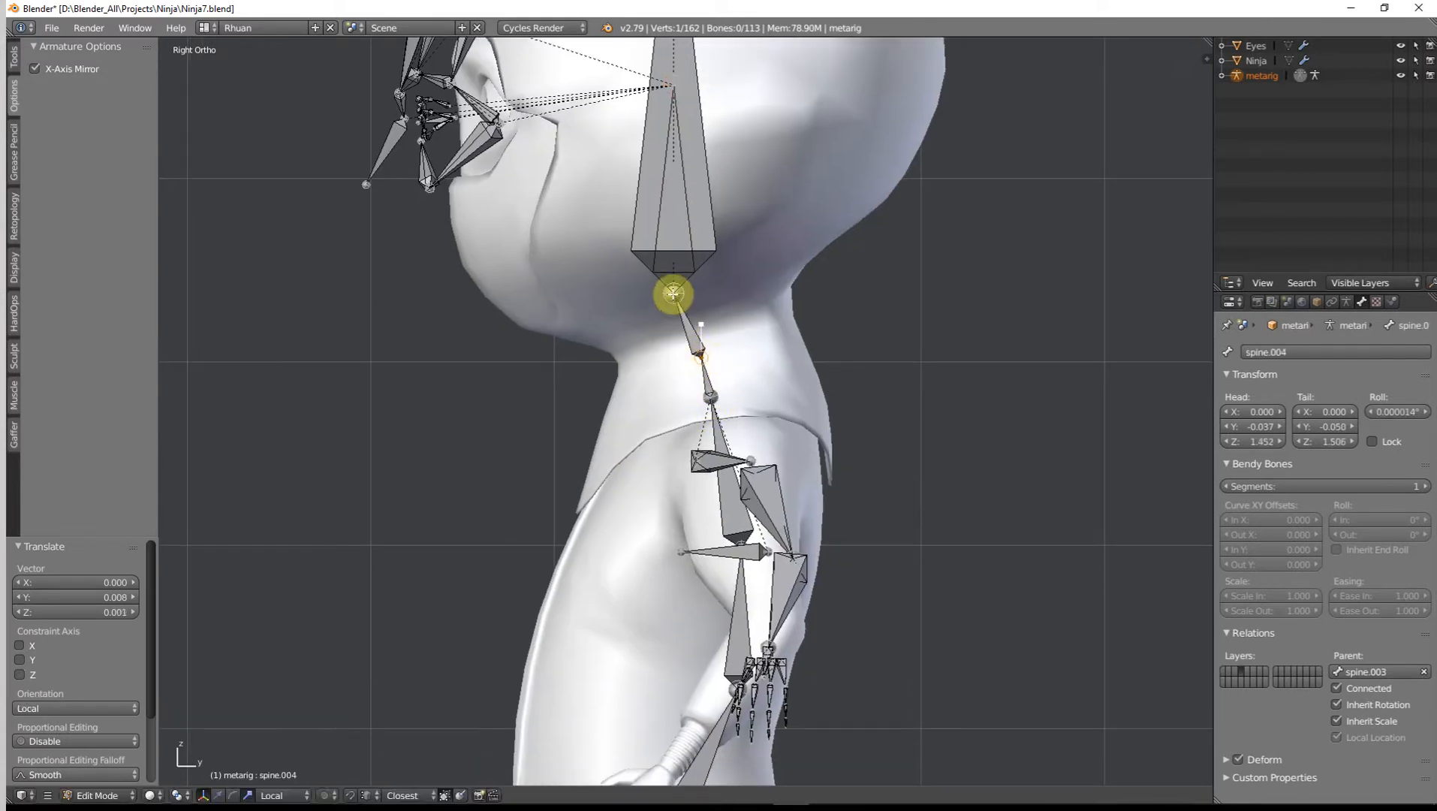
Step: Move the joints at the base of the head bone about 0.006 along the global Y axis
{"action": "right_click", "coordinate": [673, 299], "text": "shift"}
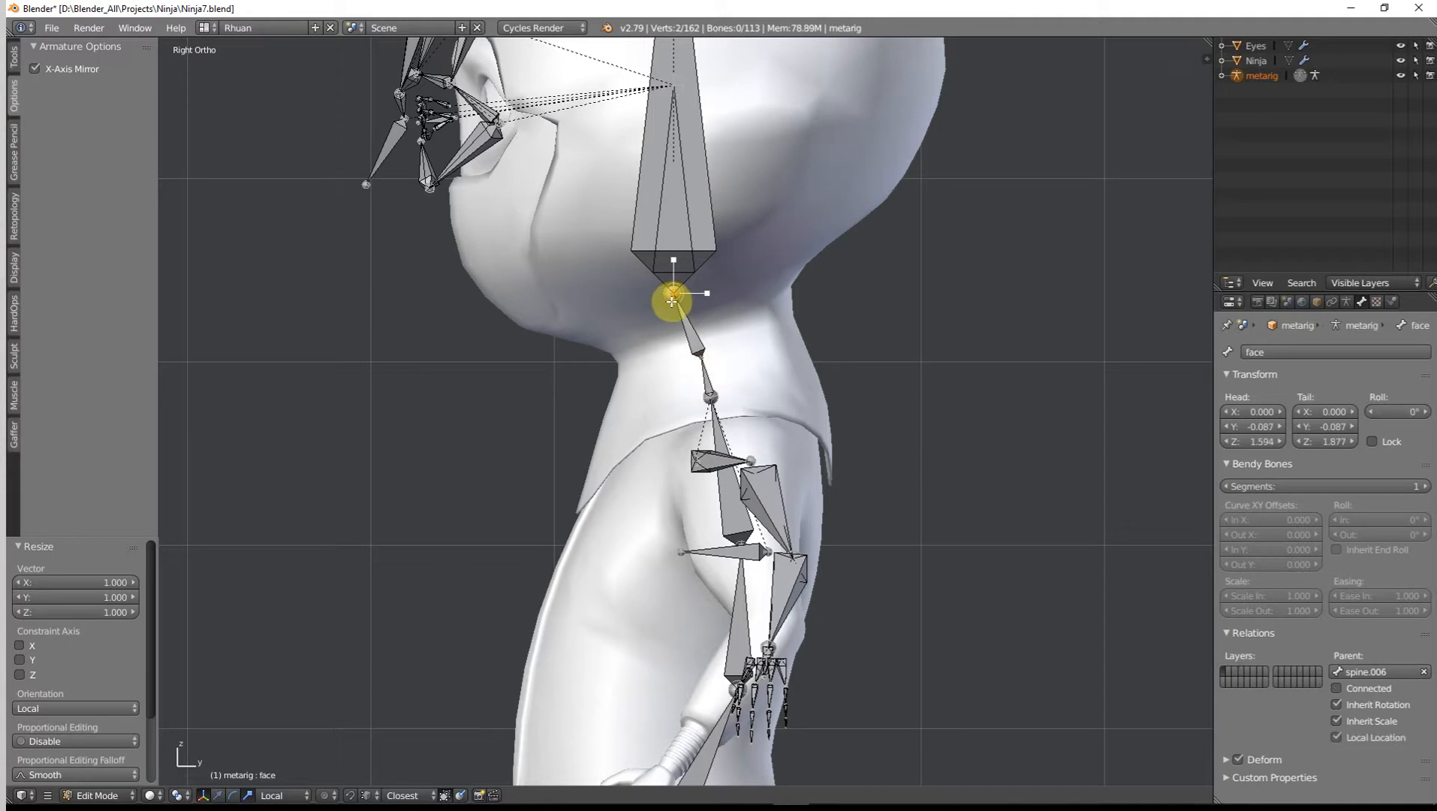
{"action": "key", "text": "g"}
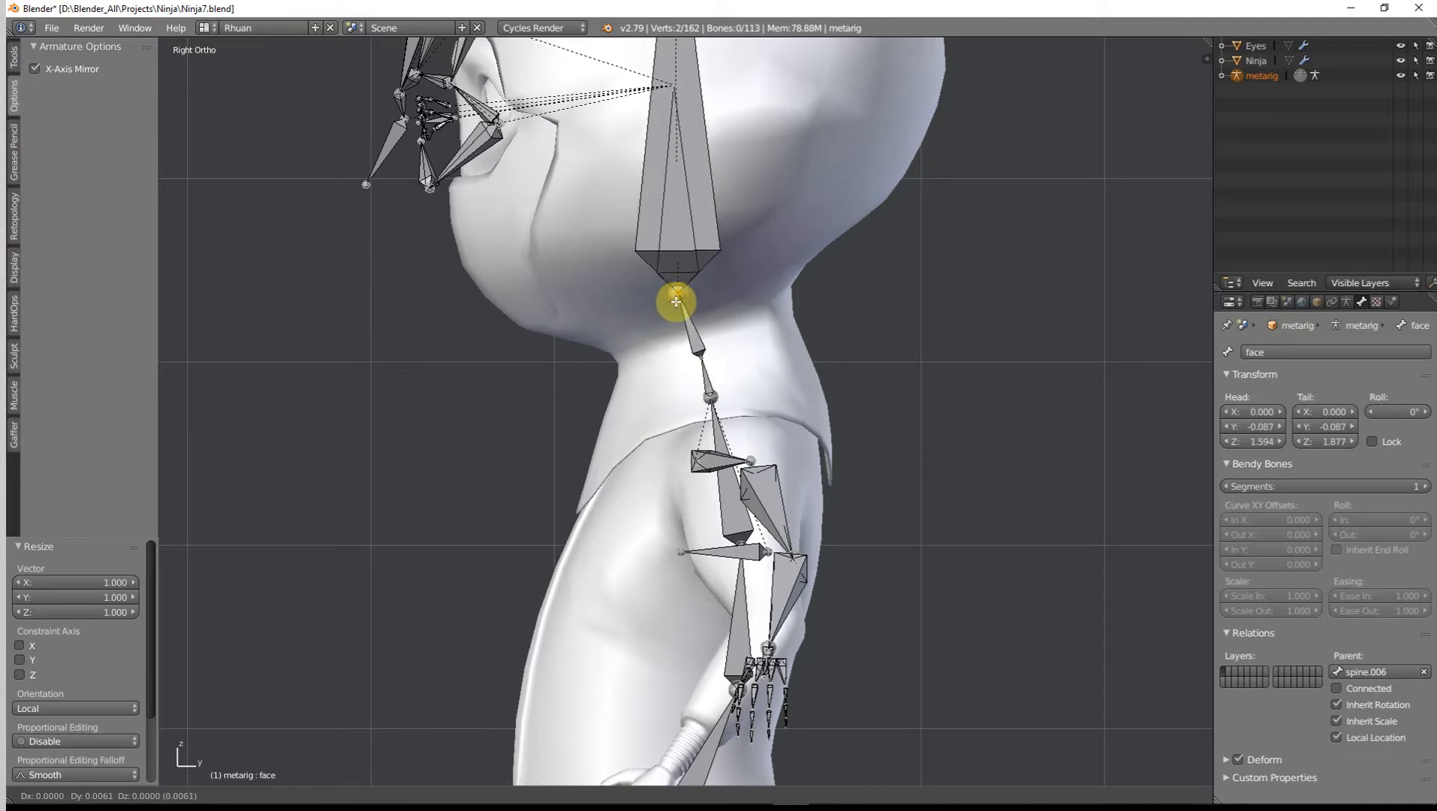
{"action": "right_click", "coordinate": [675, 302]}
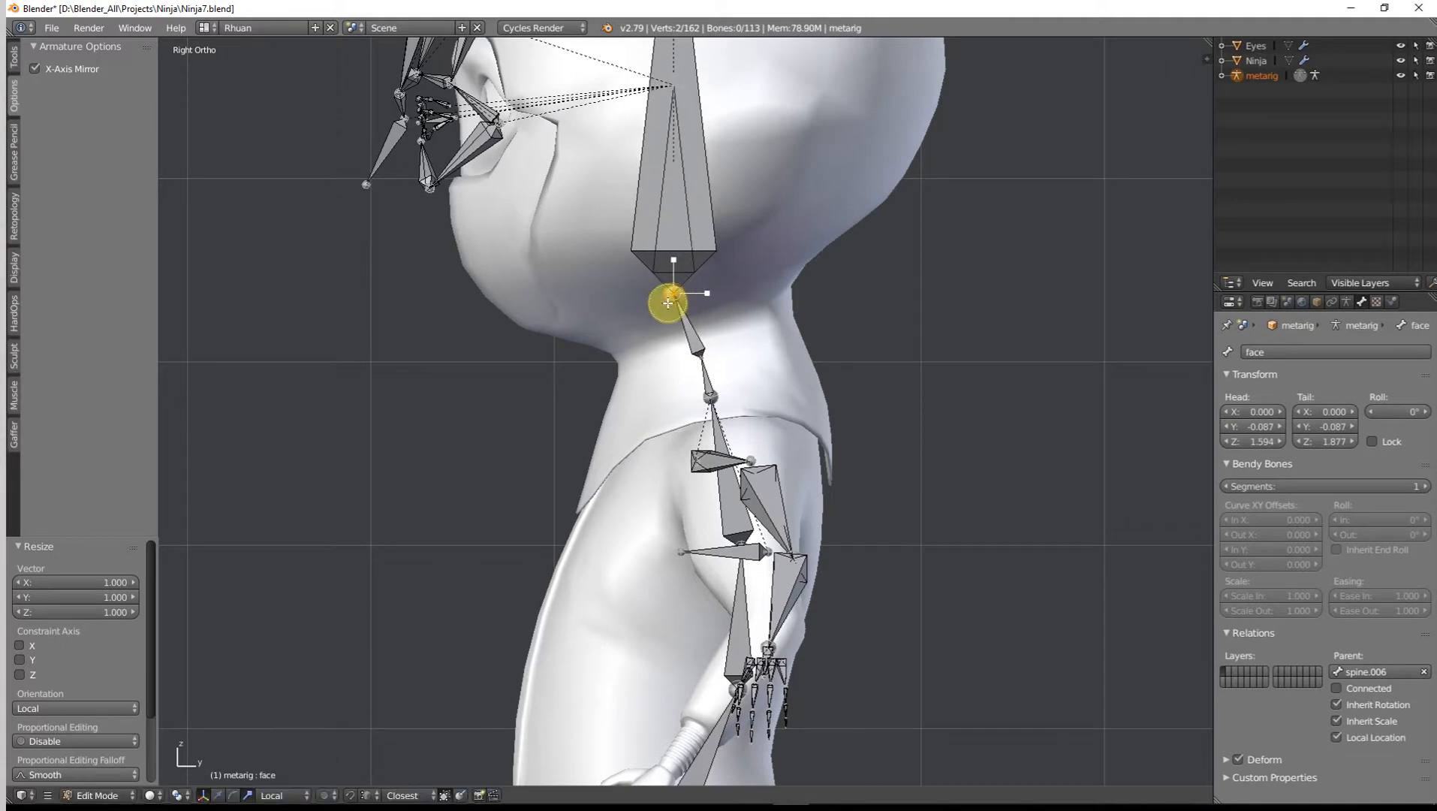
{"action": "key", "text": "g"}
{"action": "key", "text": "y"}
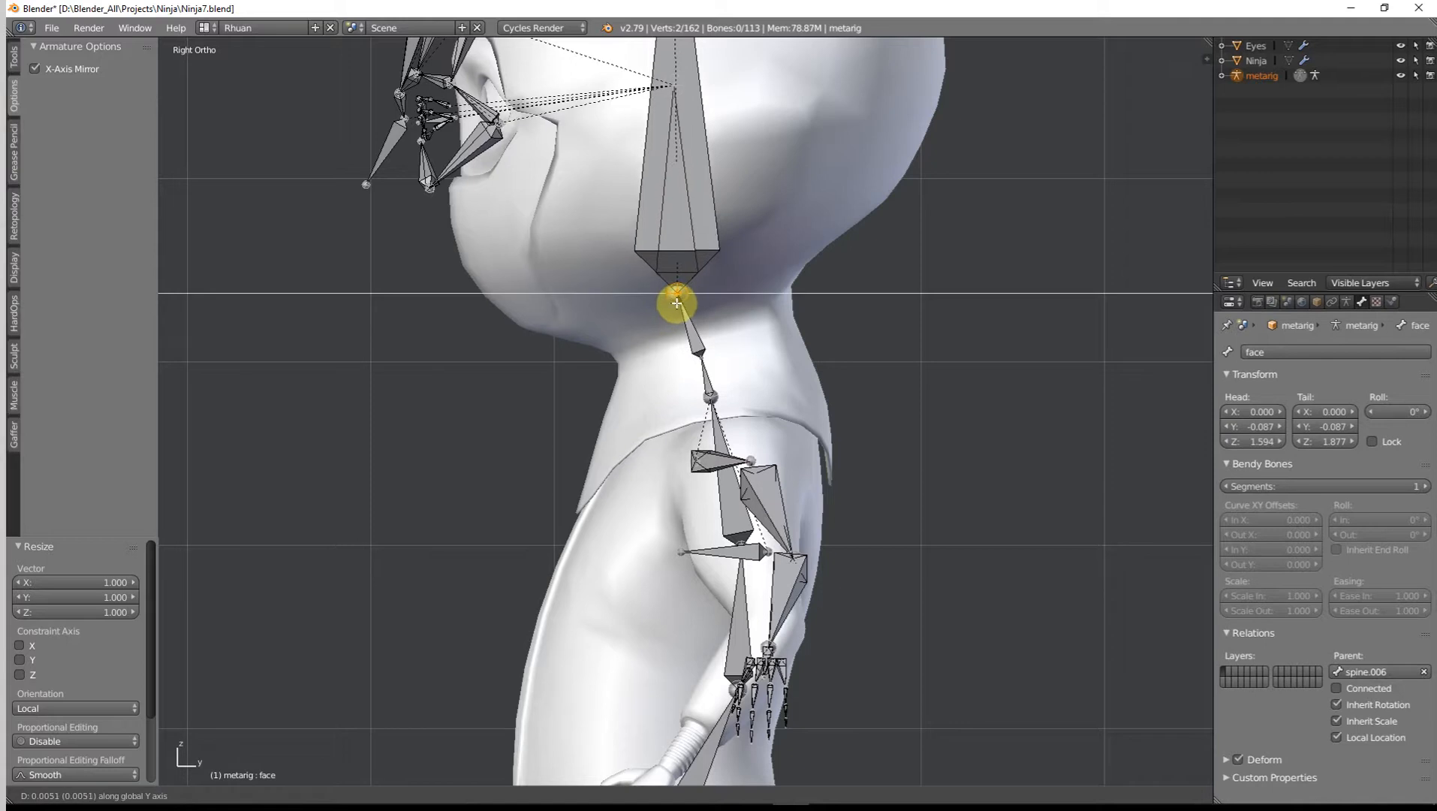
{"action": "left_click", "coordinate": [678, 303]}
Step: Move the chest joint at the tip of spine.002 about -0.057 along Y and 0.011 along Z
{"action": "middle_click_drag", "start_coordinate": [739, 344], "coordinate": [755, 232], "text": "shift"}
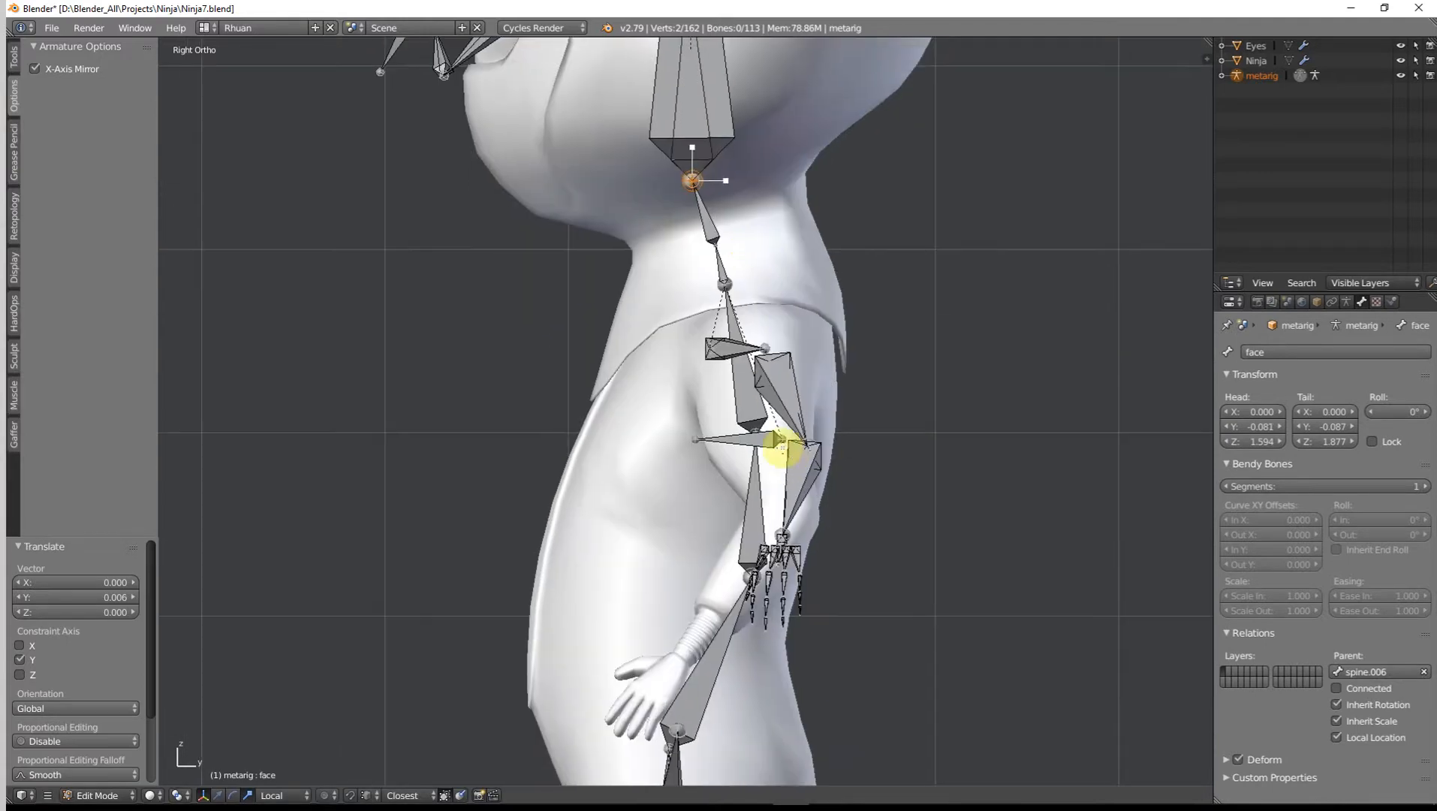
{"action": "right_click", "coordinate": [761, 426]}
{"action": "middle_click_drag", "start_coordinate": [761, 426], "coordinate": [731, 400], "text": "shift"}
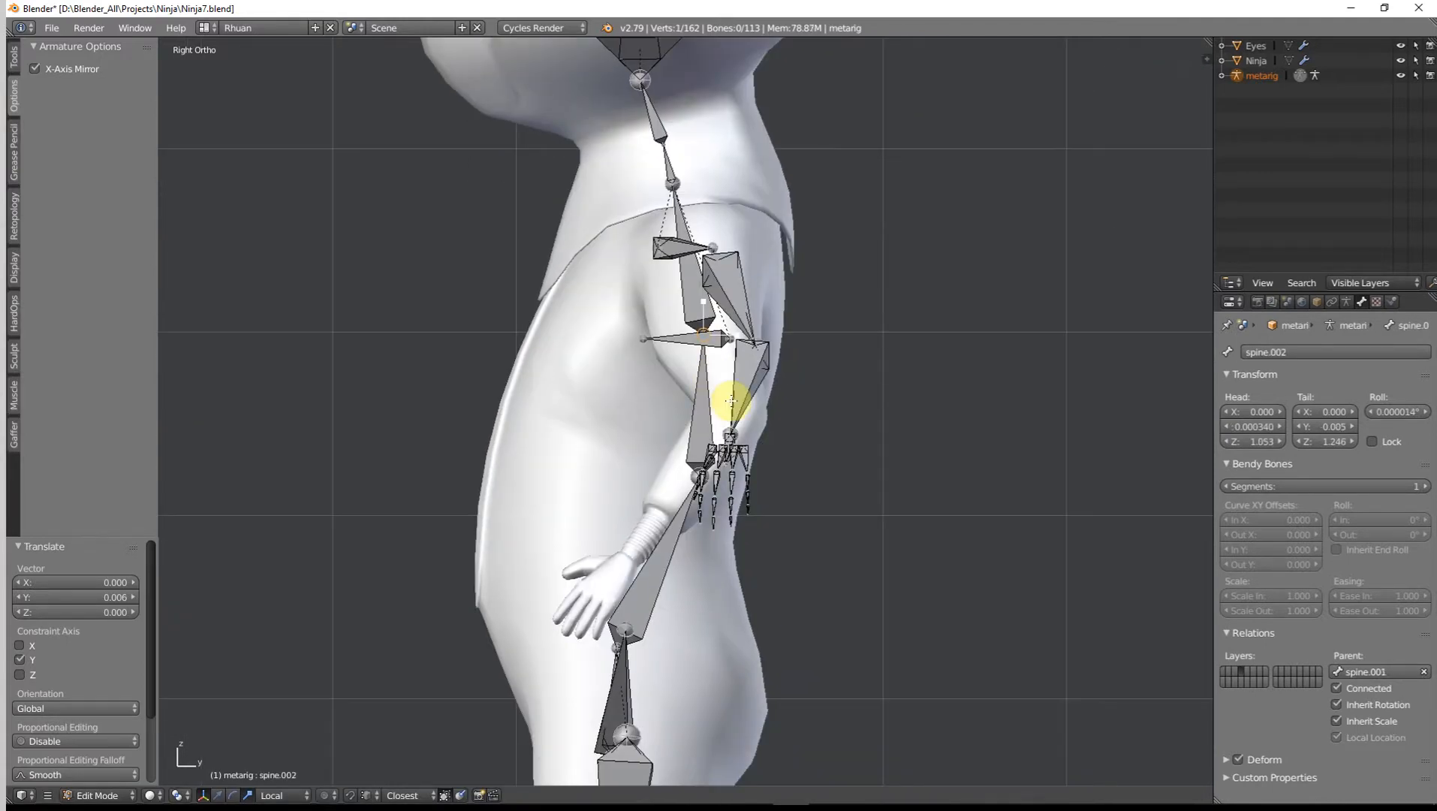
{"action": "key", "text": "g"}
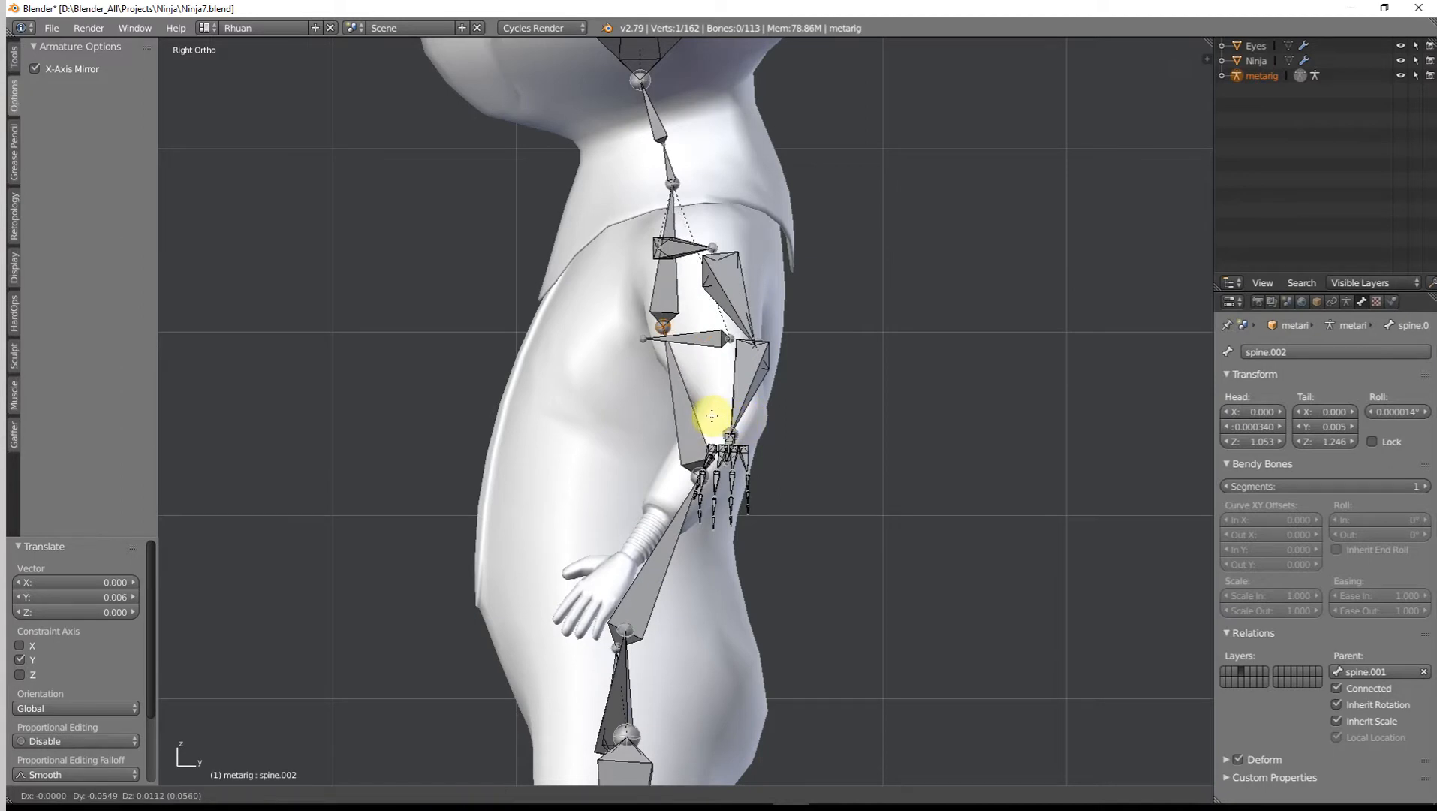
{"action": "left_click", "coordinate": [711, 415]}
Step: Move the tip of spine.001 about -0.098 along Y and -0.005 along Z, and the tip of spine.002 about -0.013 along Y
{"action": "right_click", "coordinate": [685, 479]}
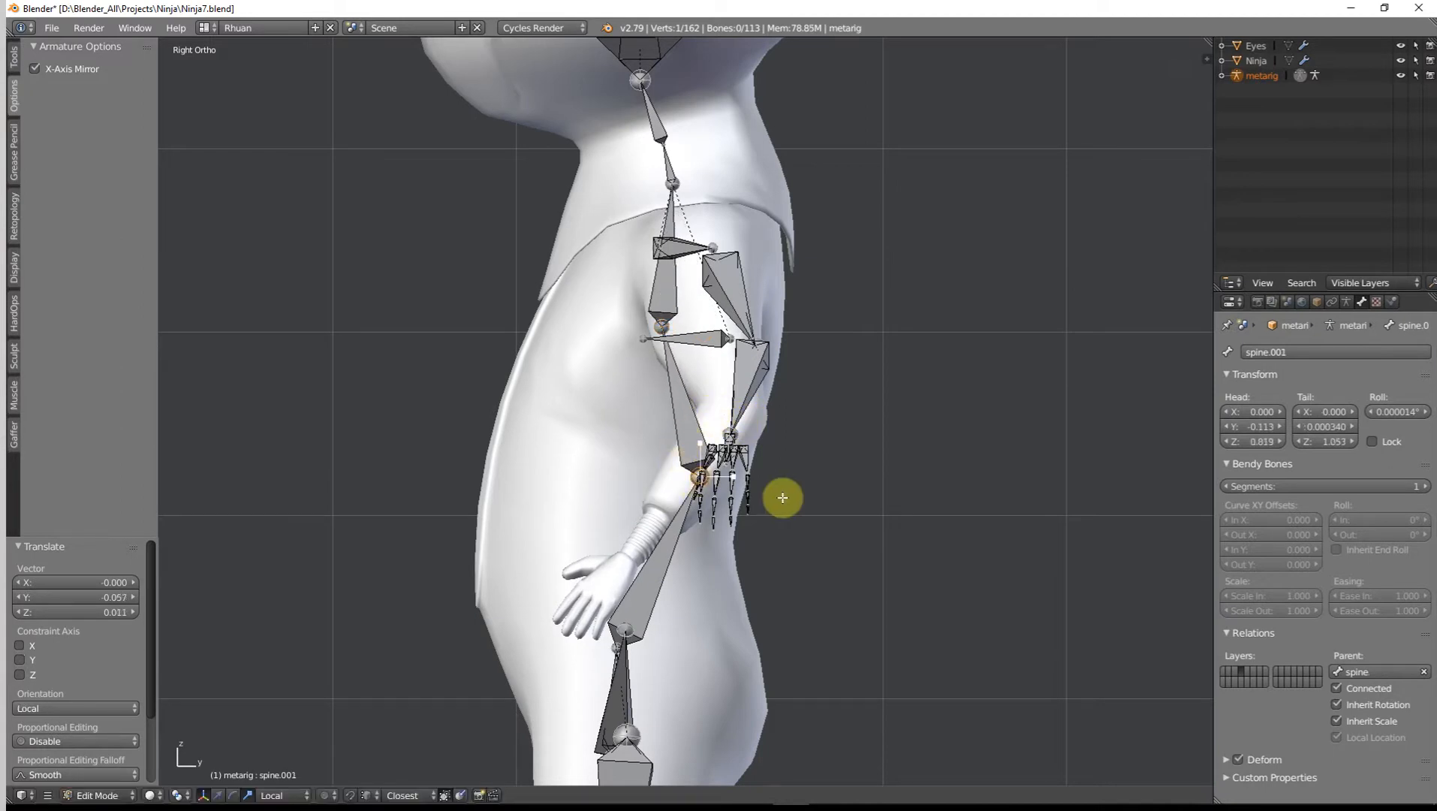
{"action": "key", "text": "g"}
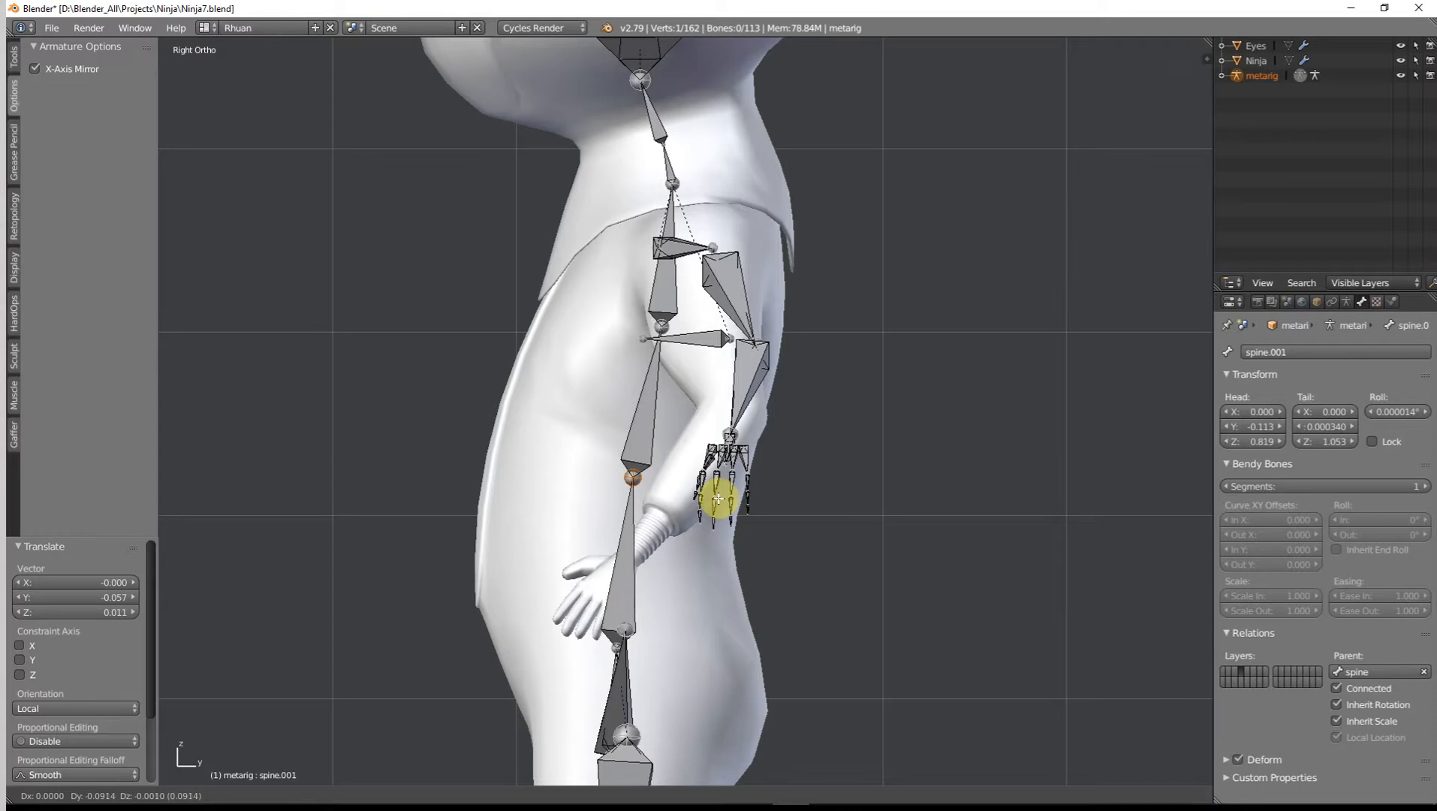
{"action": "left_click", "coordinate": [713, 502]}
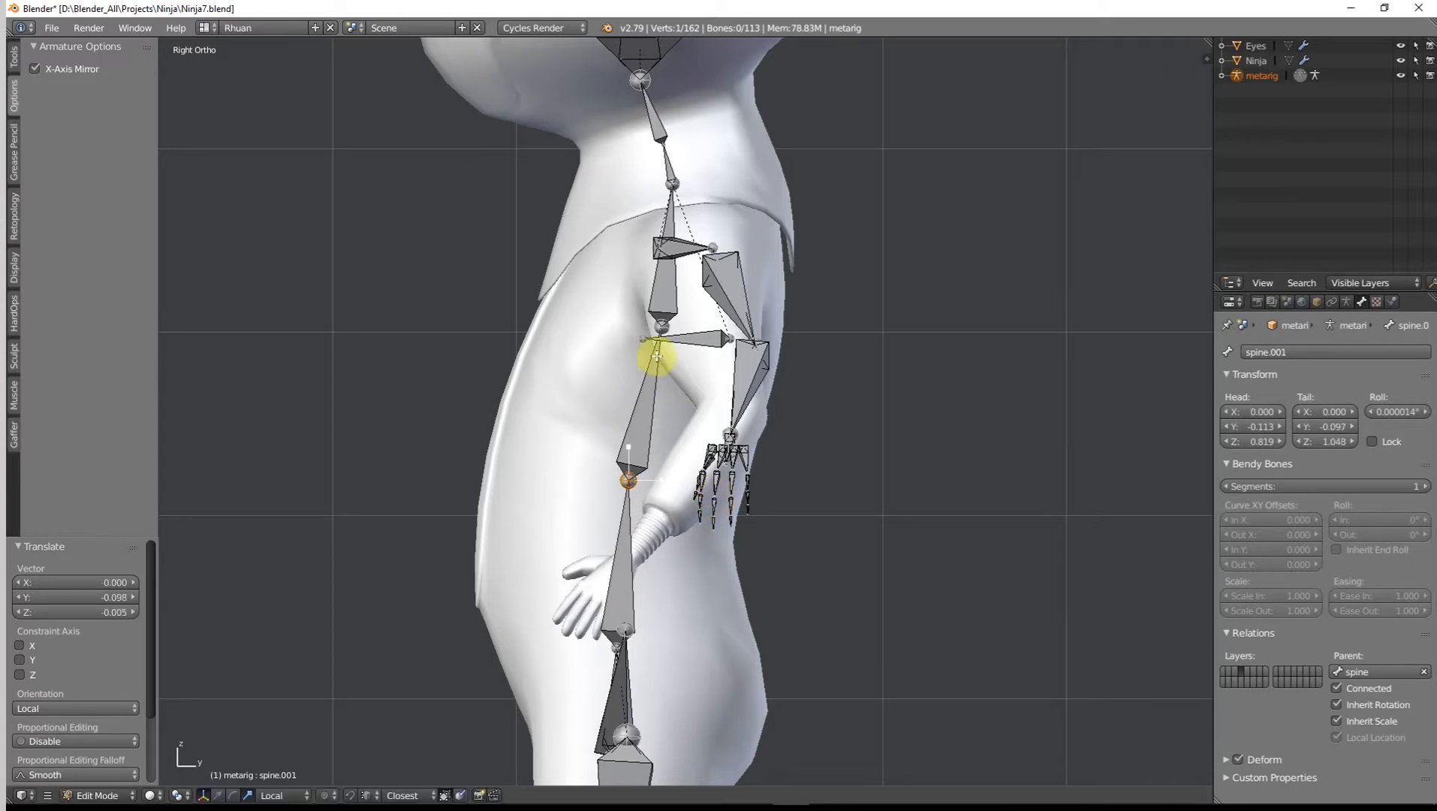
{"action": "key", "text": "g"}
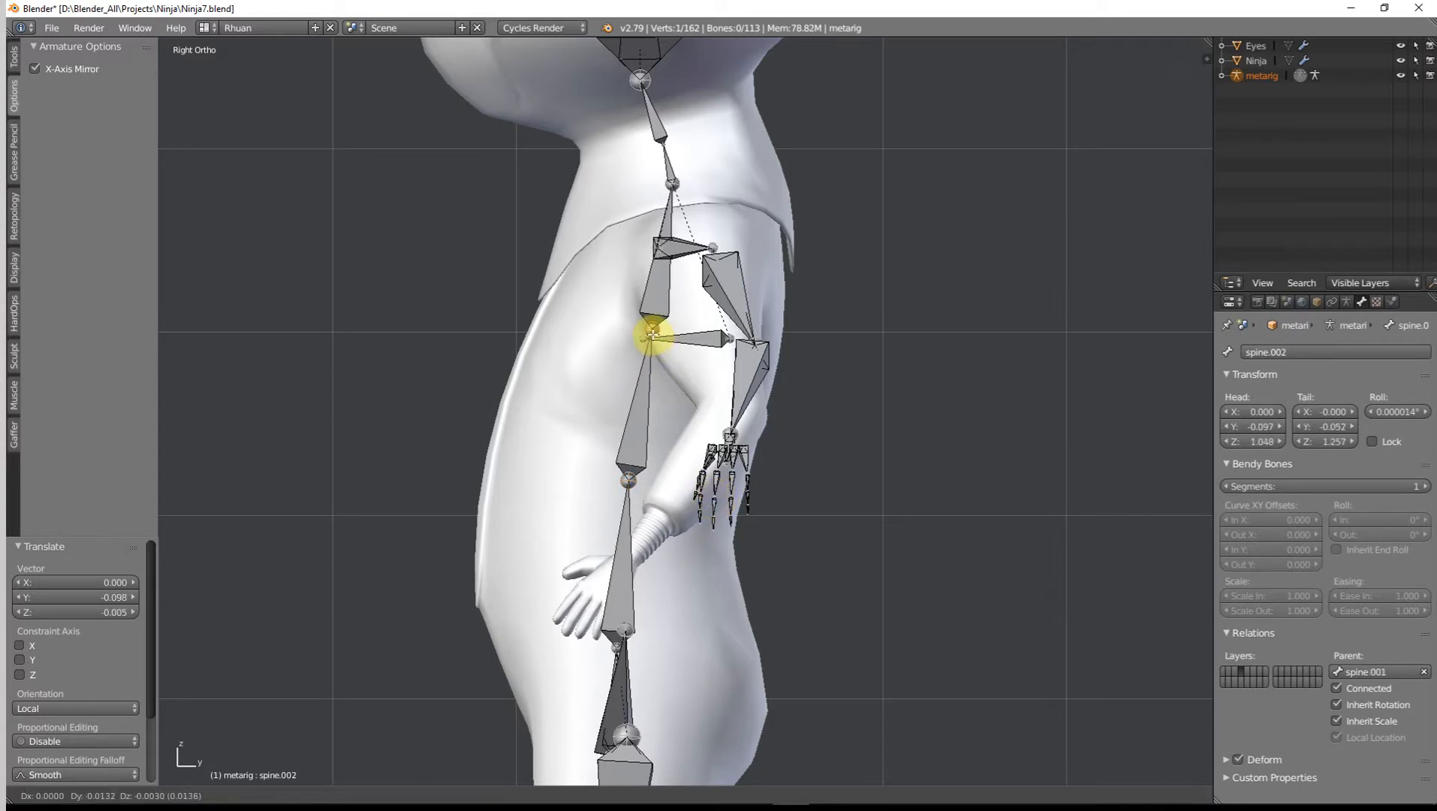
{"action": "left_click", "coordinate": [653, 334]}
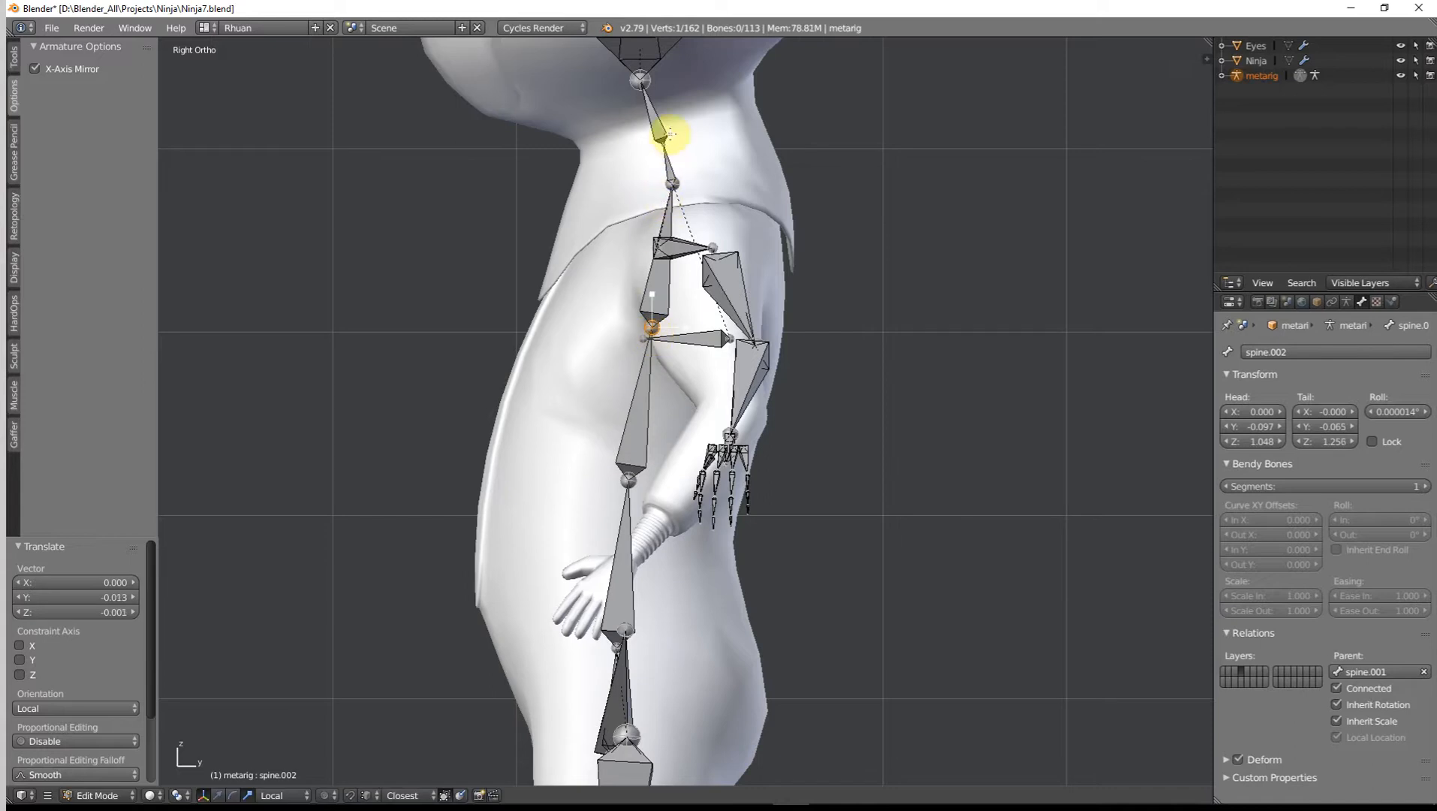
Step: Nudge the neck-base joint at the tip of spine.003 and the neck joint above it about -0.003 along Y each
{"action": "scroll", "coordinate": [738, 282], "scroll_direction": "down", "scroll_amount": 5}
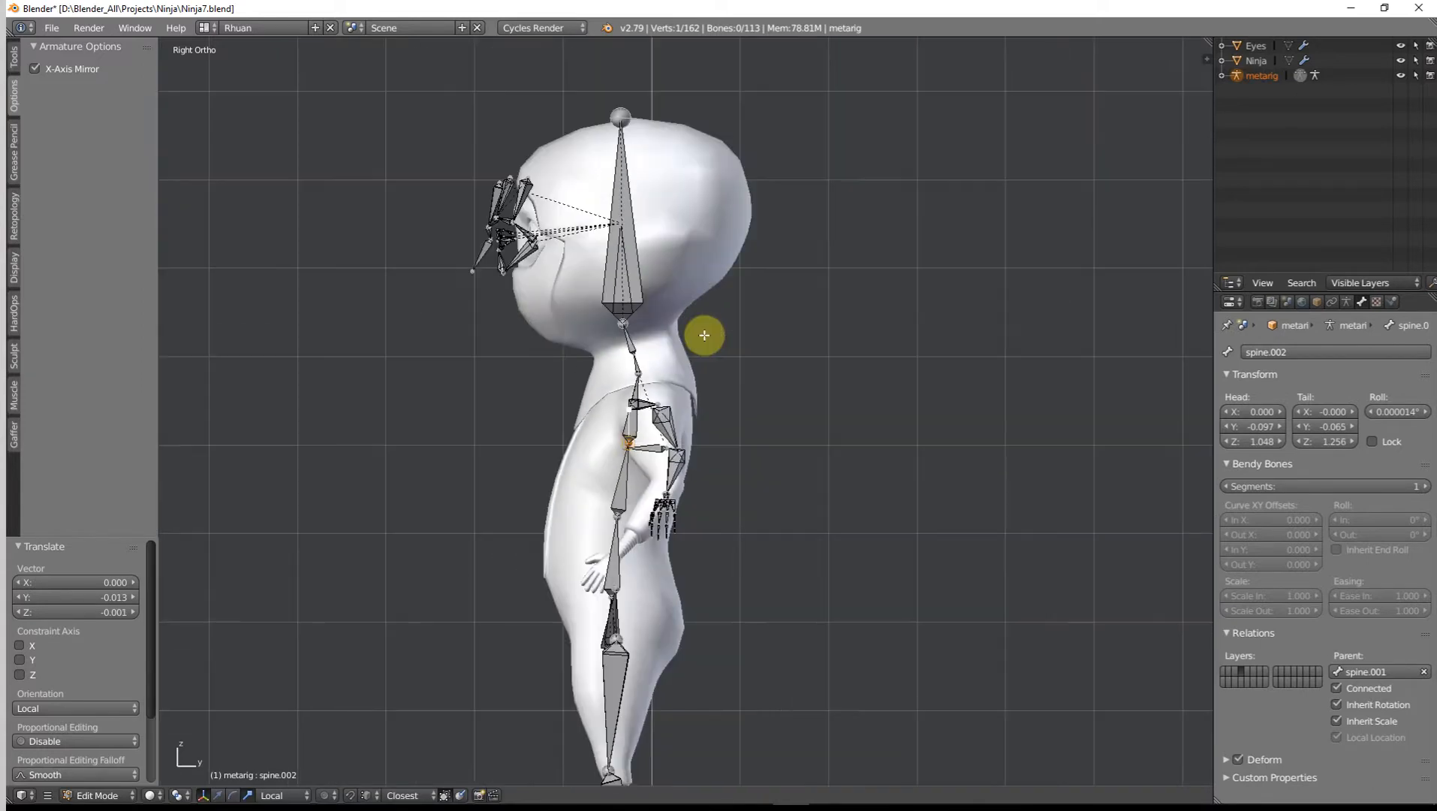
{"action": "scroll", "coordinate": [704, 335], "scroll_direction": "up", "scroll_amount": 3}
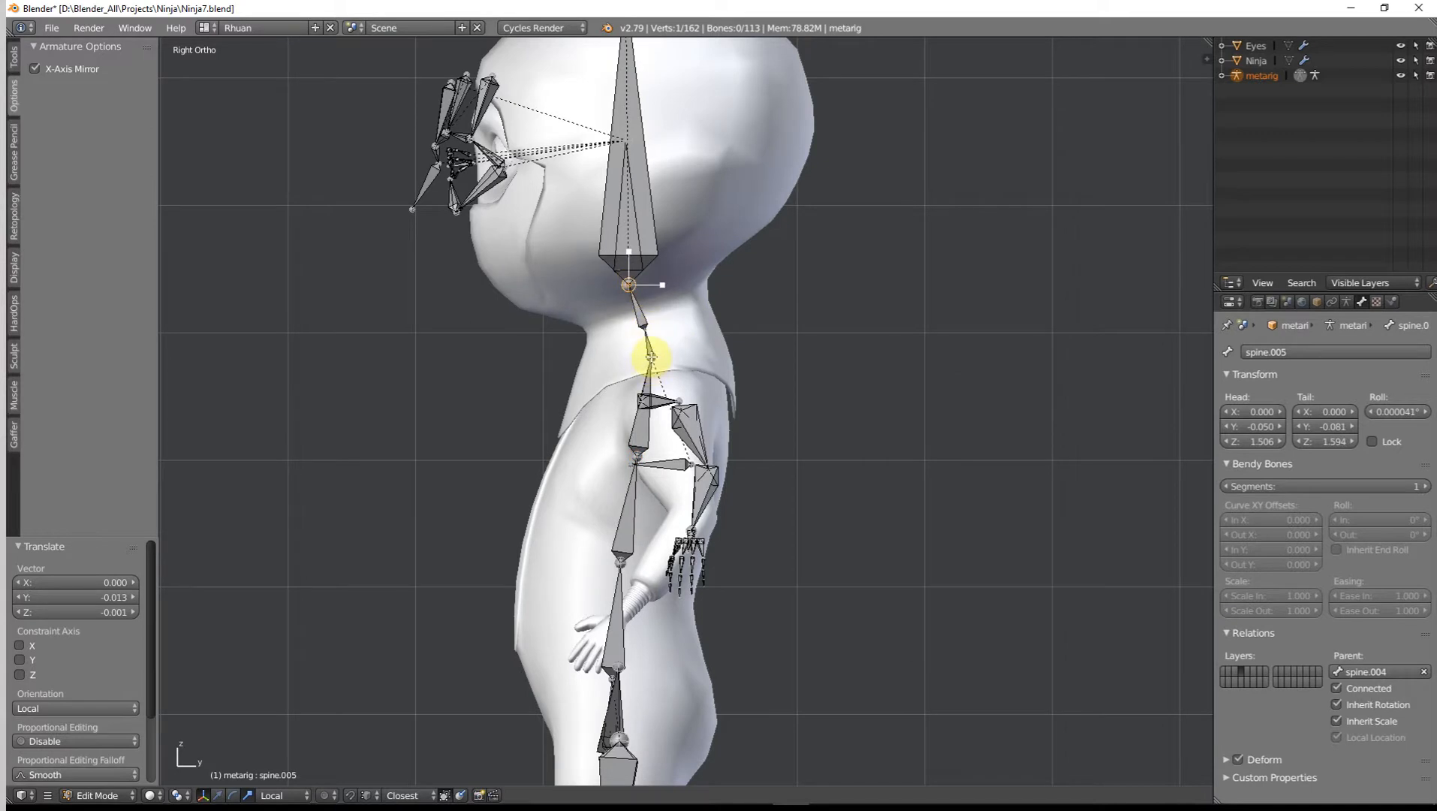
{"action": "right_click", "coordinate": [651, 357]}
{"action": "key", "text": "g"}
{"action": "left_click", "coordinate": [646, 331]}
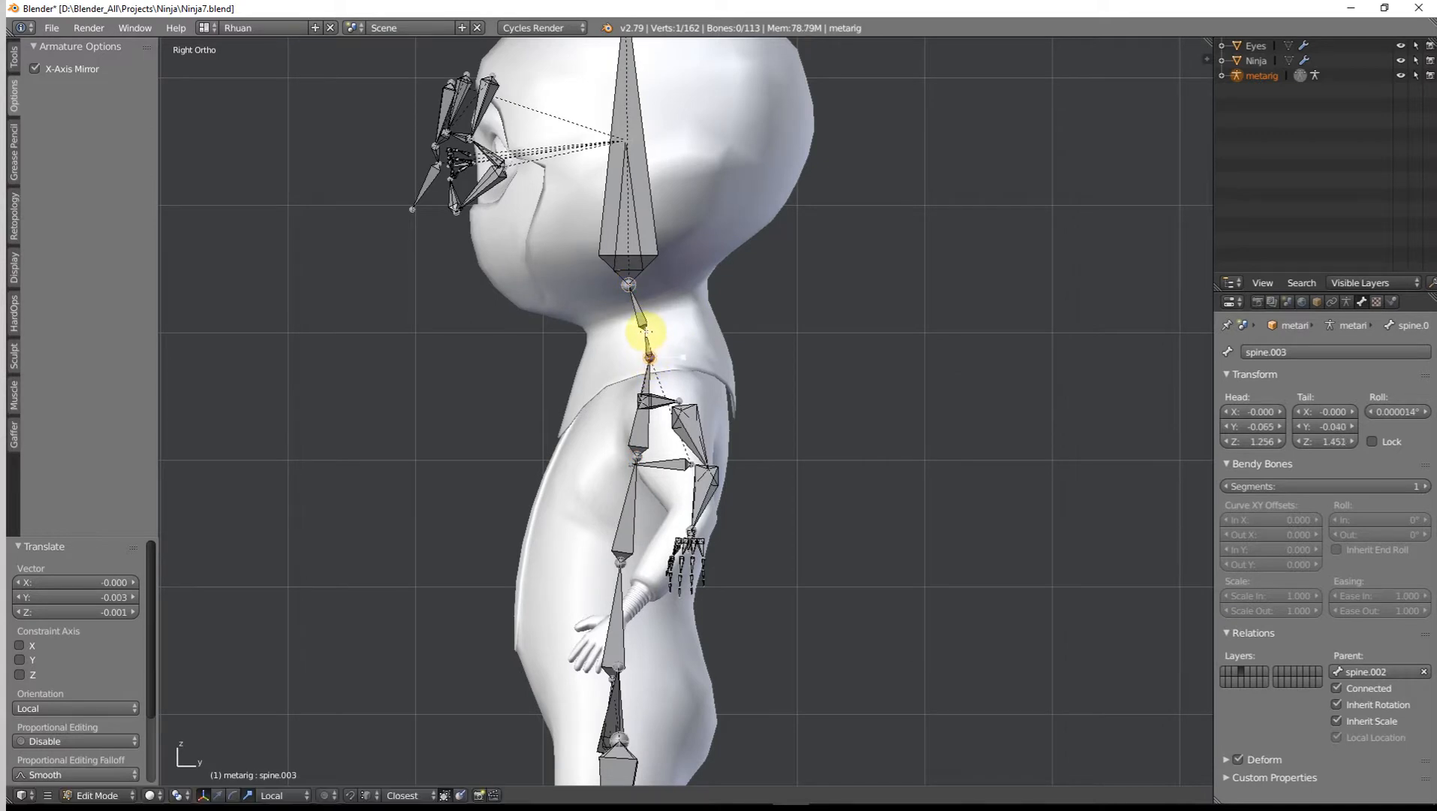
{"action": "right_click", "coordinate": [643, 327]}
Step: Select the breast.L bone and move it about -0.130 along Y and -0.026 along Z in the side view
{"action": "scroll", "coordinate": [780, 445], "scroll_direction": "down", "scroll_amount": 5}
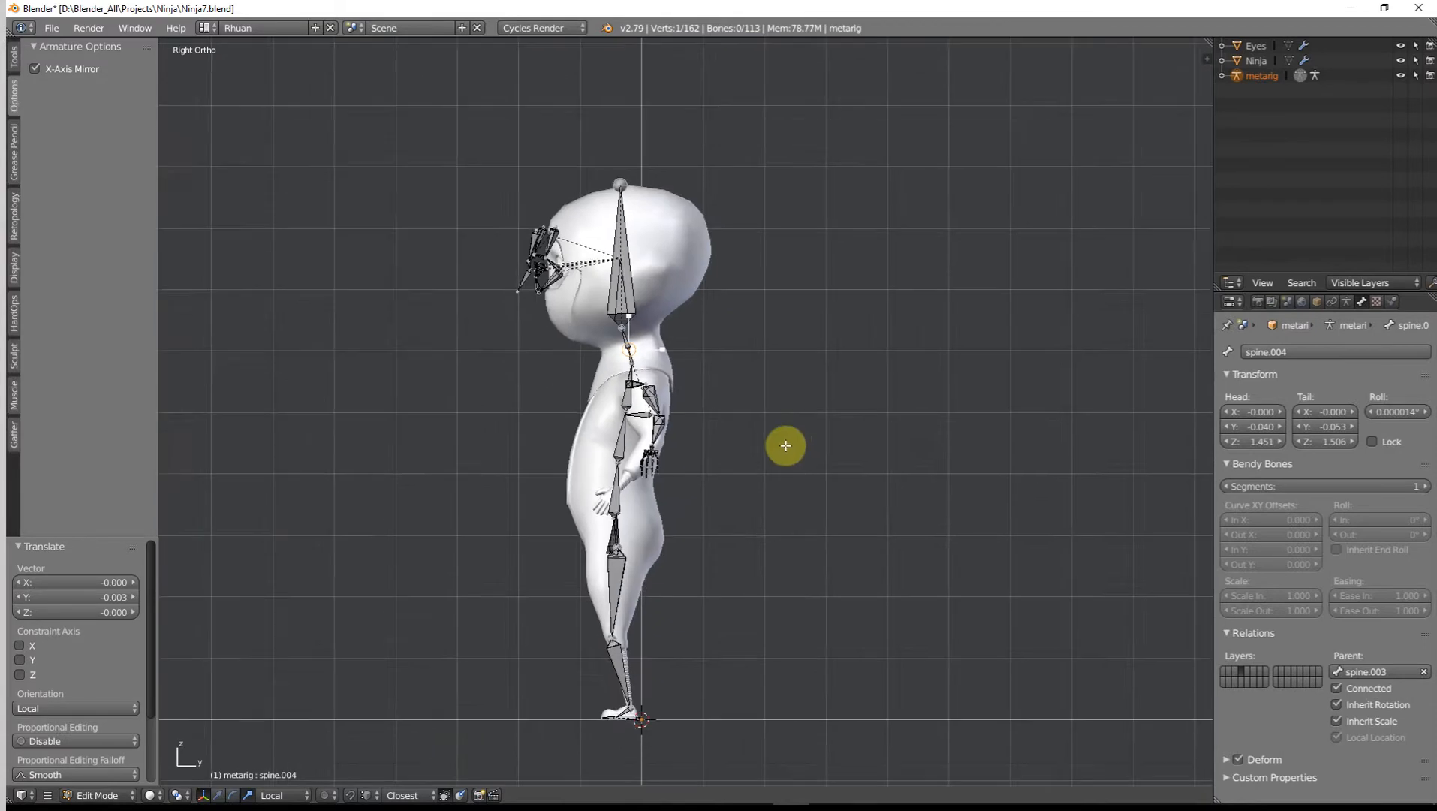
{"action": "middle_click_drag", "start_coordinate": [780, 445], "coordinate": [741, 440]}
{"action": "key", "text": "KP_3"}
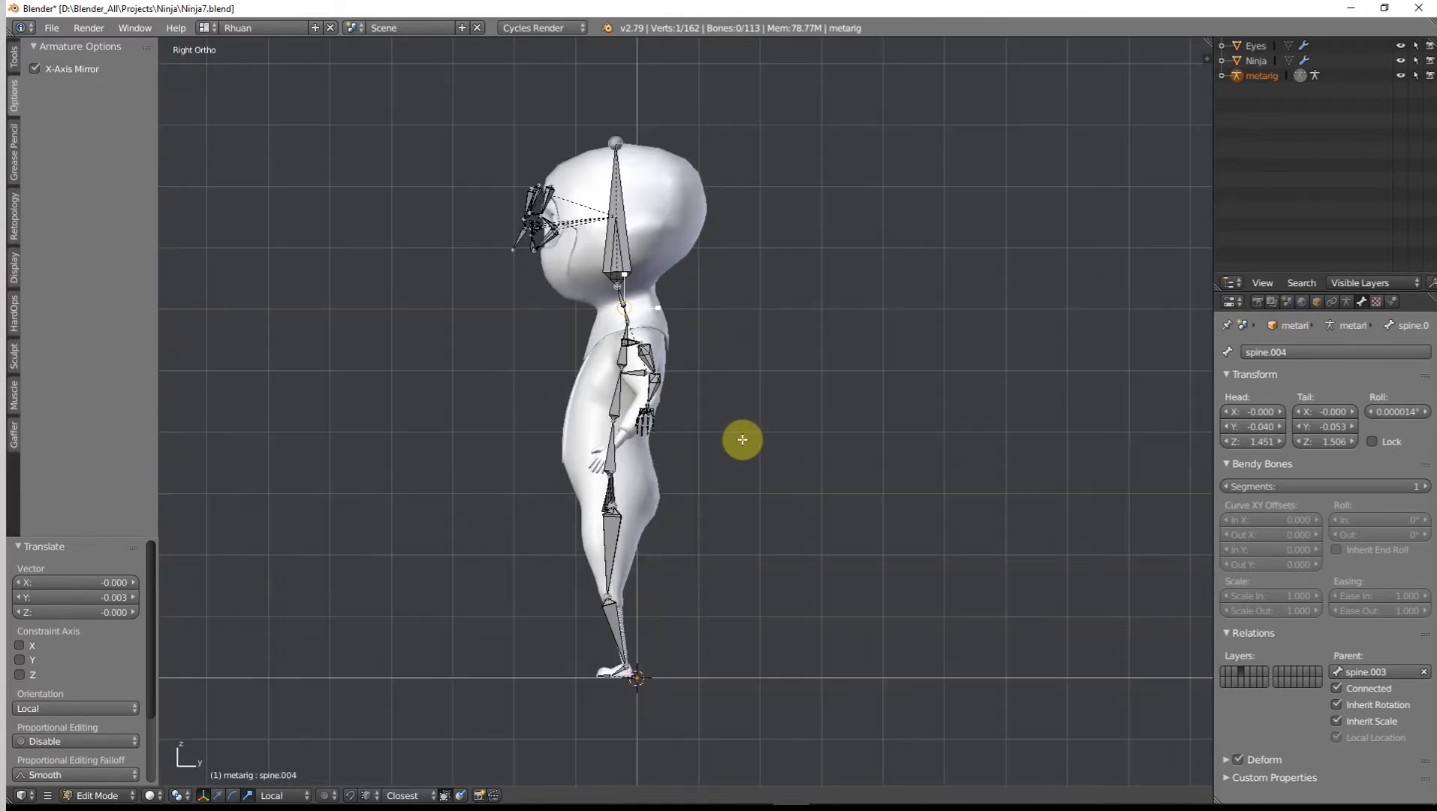
{"action": "scroll", "coordinate": [721, 409], "scroll_direction": "up", "scroll_amount": 3}
{"action": "middle_click_drag", "start_coordinate": [687, 366], "coordinate": [764, 426]}
{"action": "middle_click_drag", "start_coordinate": [892, 417], "coordinate": [663, 355]}
{"action": "right_click", "coordinate": [688, 344]}
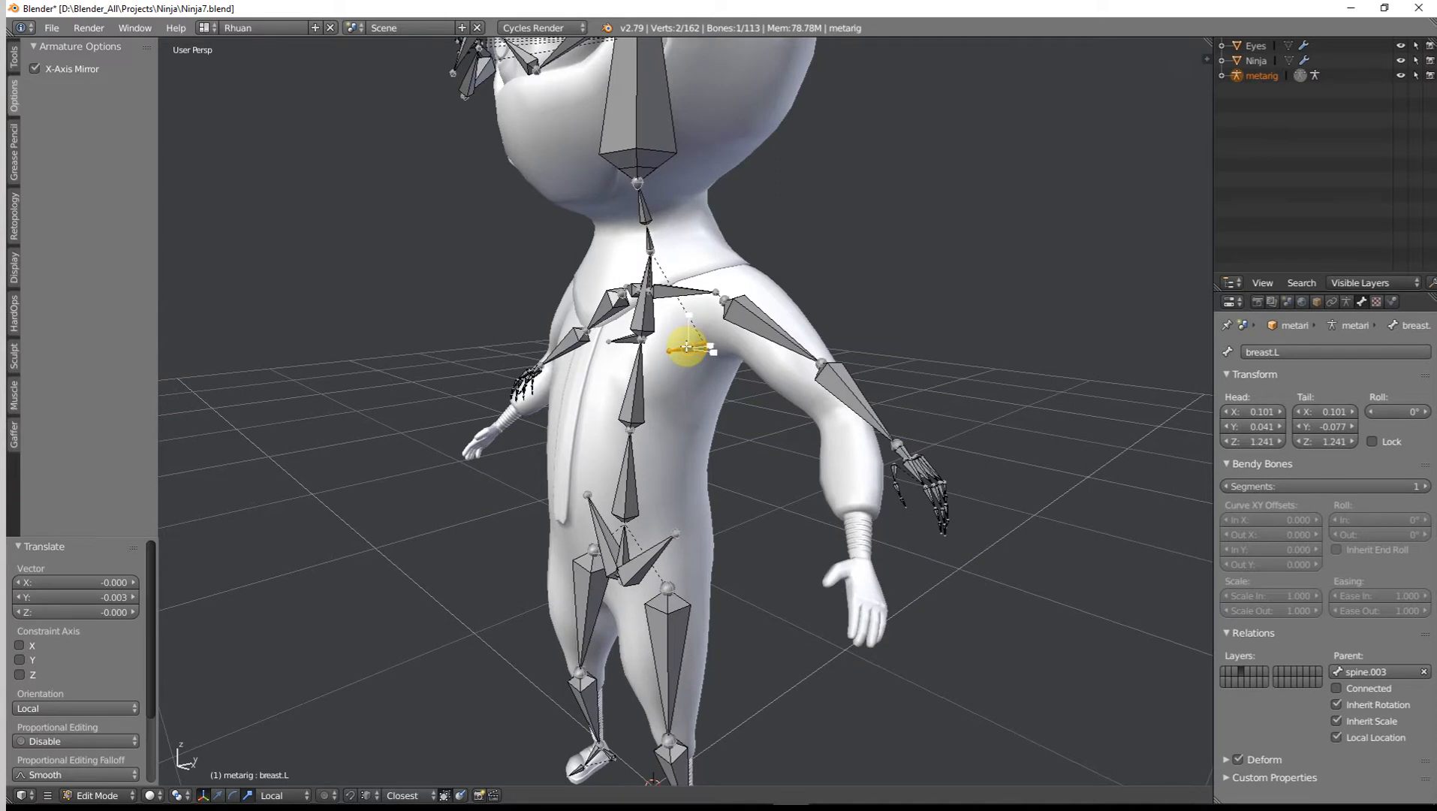
{"action": "key", "text": "KP_3"}
{"action": "key", "text": "g"}
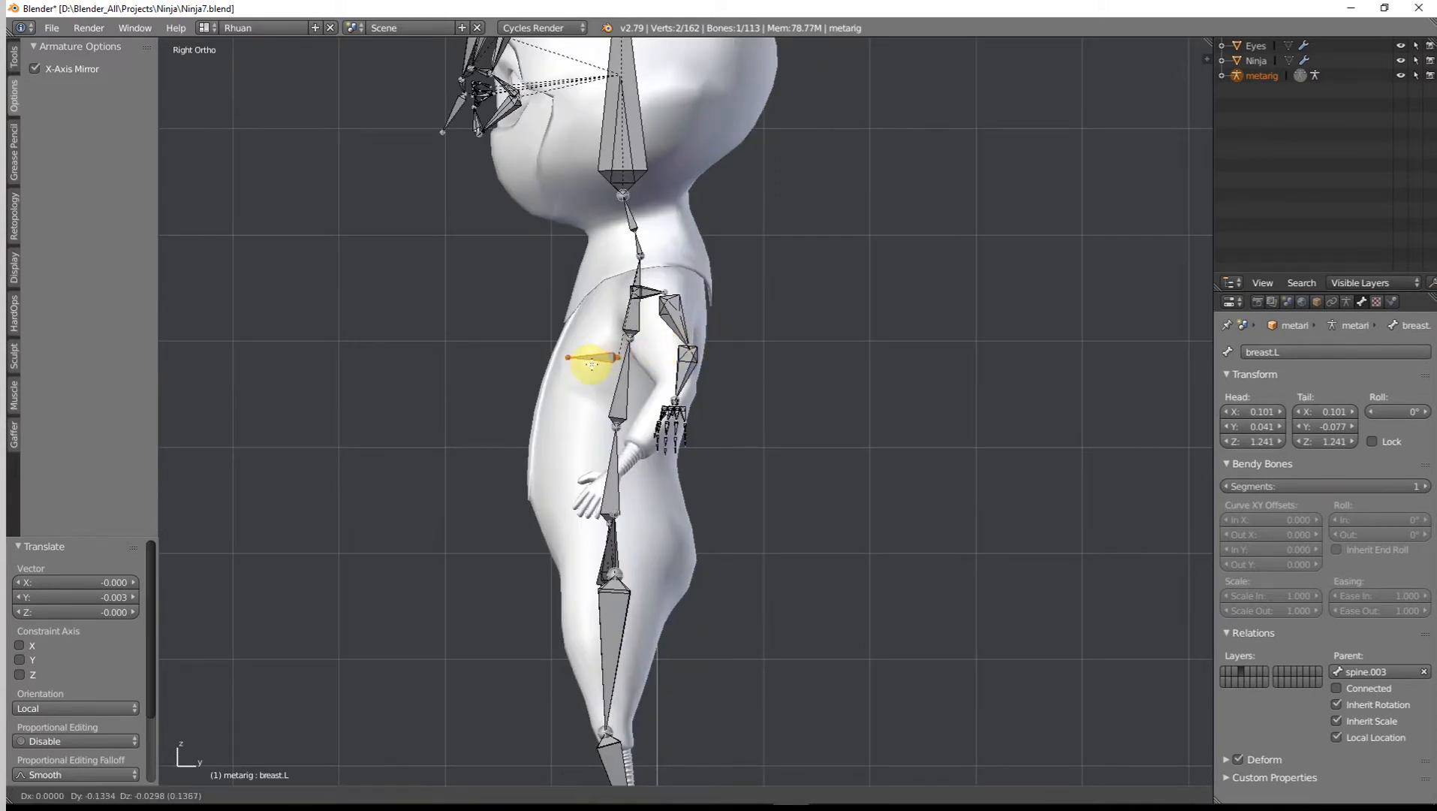
{"action": "left_click", "coordinate": [591, 364]}
Step: In the front view, move the breast.L bone outward about 0.035 along X and lower it about 0.005 along Z
{"action": "key", "text": "KP_1"}
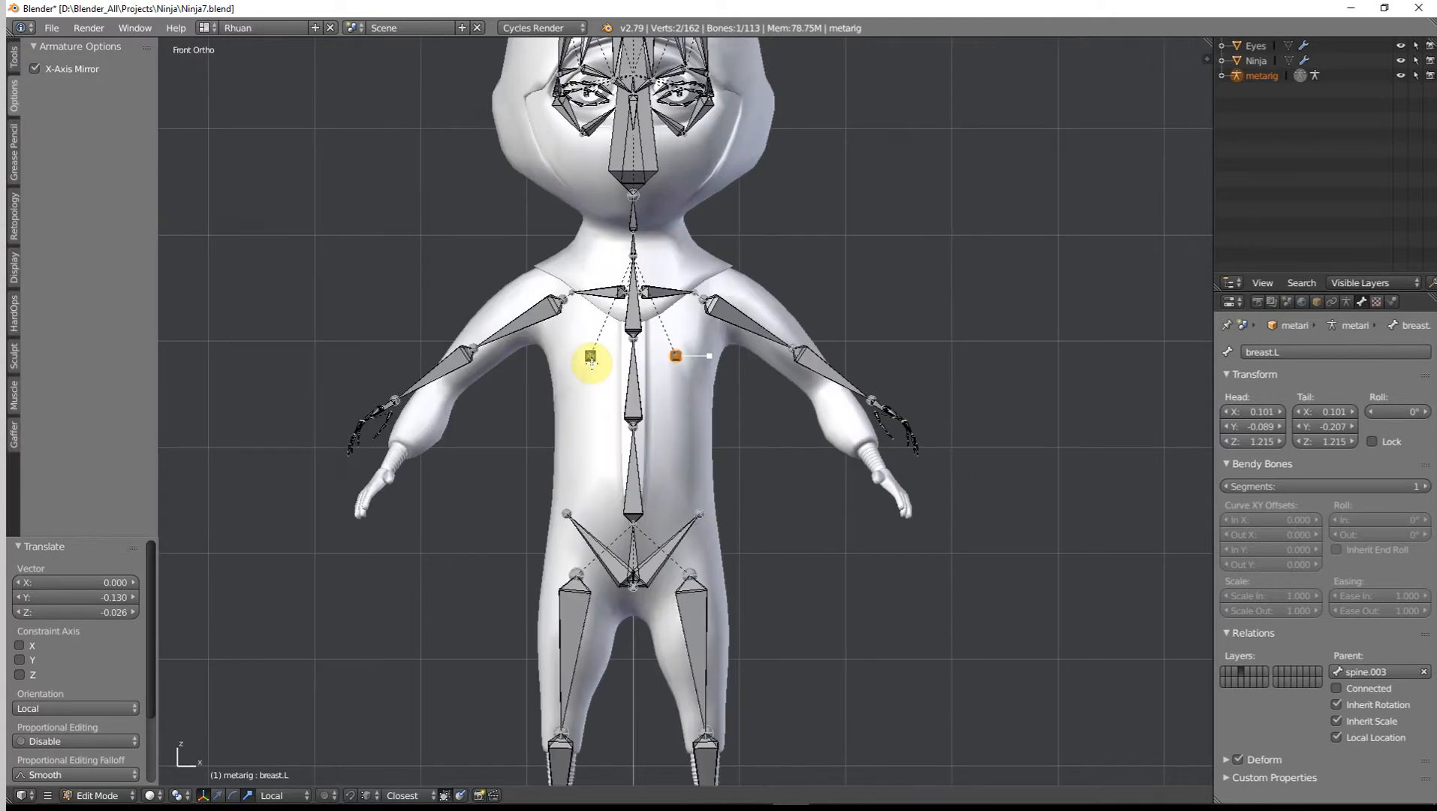
{"action": "scroll", "coordinate": [597, 376], "scroll_direction": "up", "scroll_amount": 3}
{"action": "key", "text": "g"}
{"action": "key", "text": "x"}
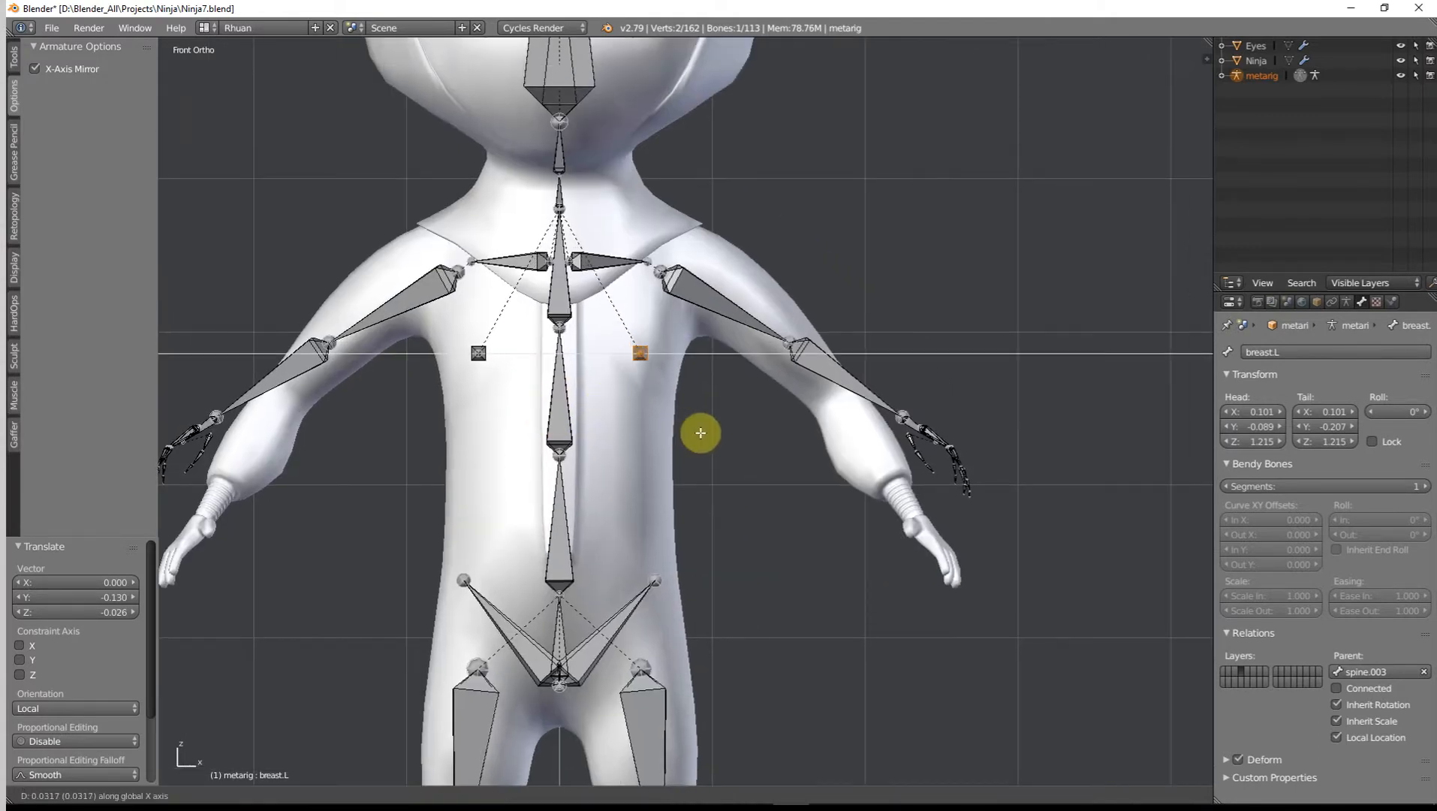
{"action": "left_click", "coordinate": [703, 433]}
{"action": "key", "text": "KP_5"}
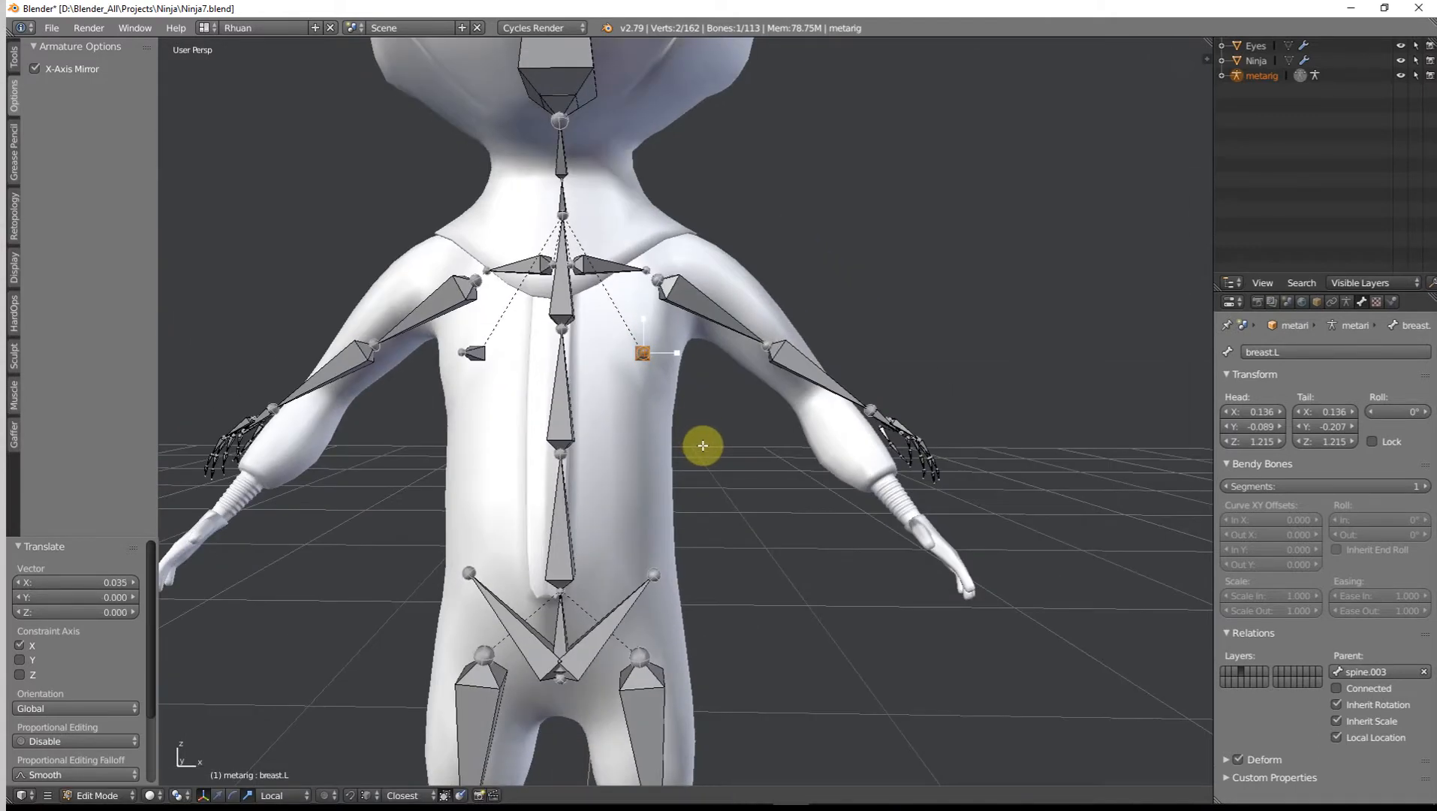
{"action": "key", "text": "KP_5"}
{"action": "key", "text": "g"}
{"action": "key", "text": "z"}
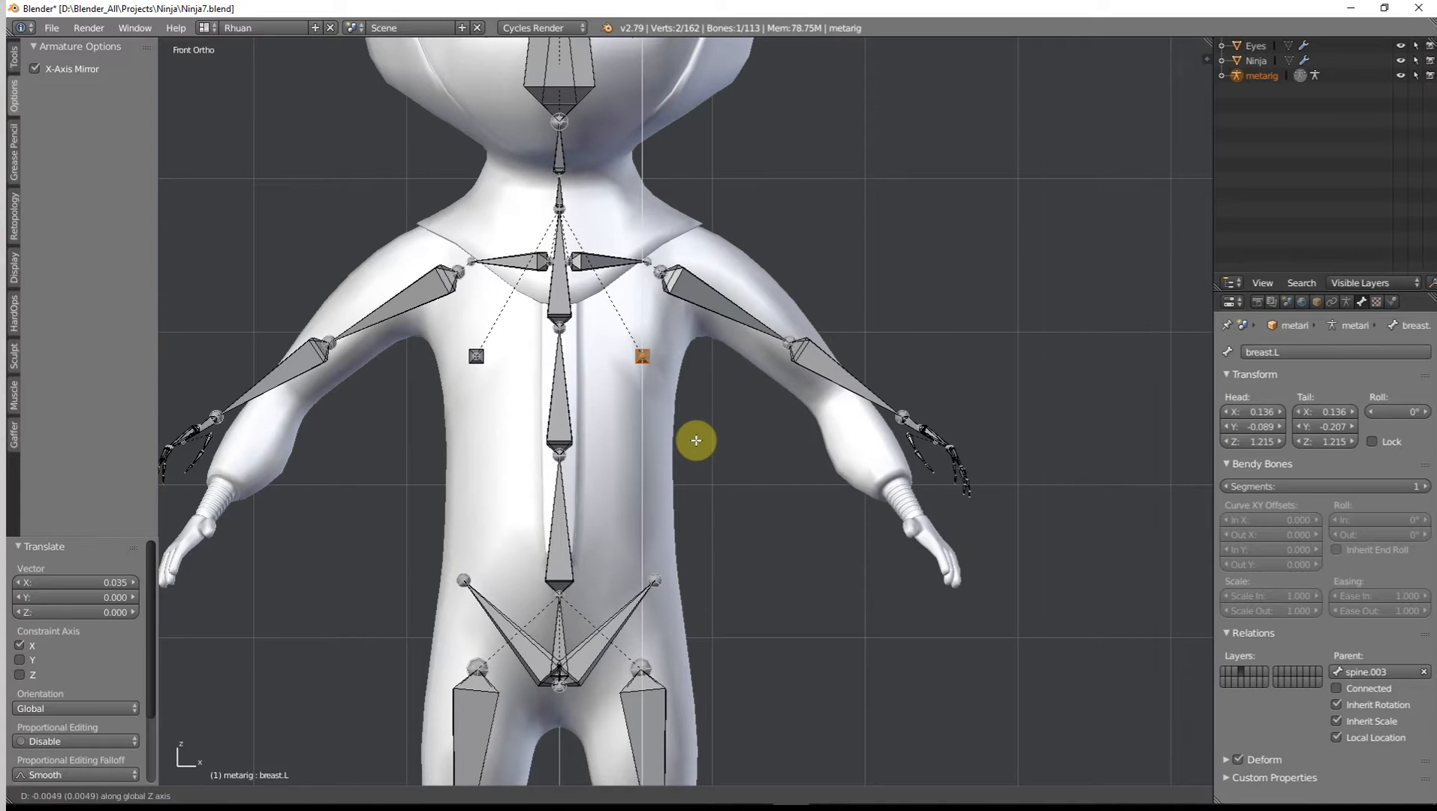
{"action": "left_click", "coordinate": [696, 436]}
Step: In the side view, lower the breast.L bone another 0.006 or so along Z
{"action": "middle_click_drag", "start_coordinate": [680, 412], "coordinate": [627, 426]}
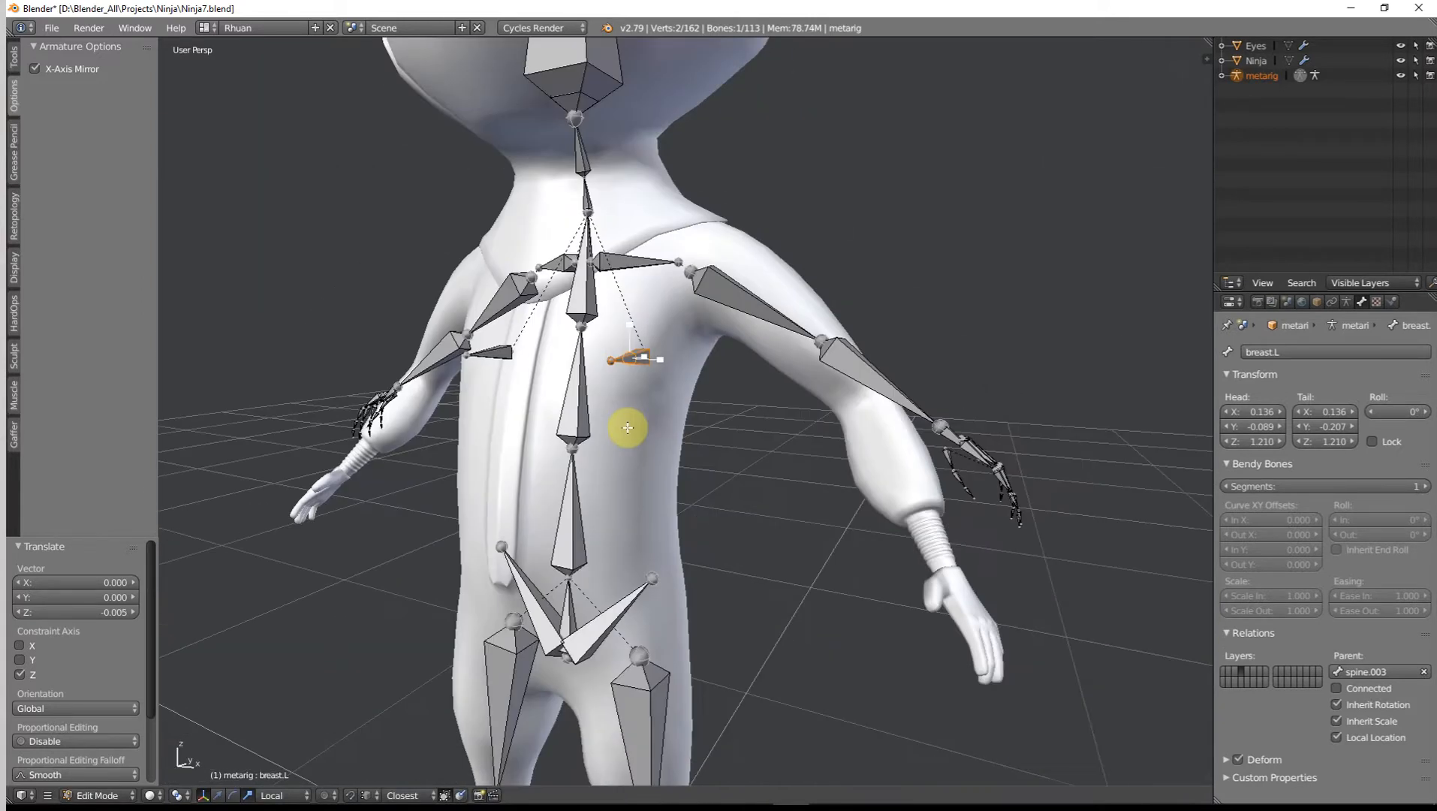
{"action": "key", "text": "KP_3"}
{"action": "key", "text": "g"}
{"action": "key", "text": "z"}
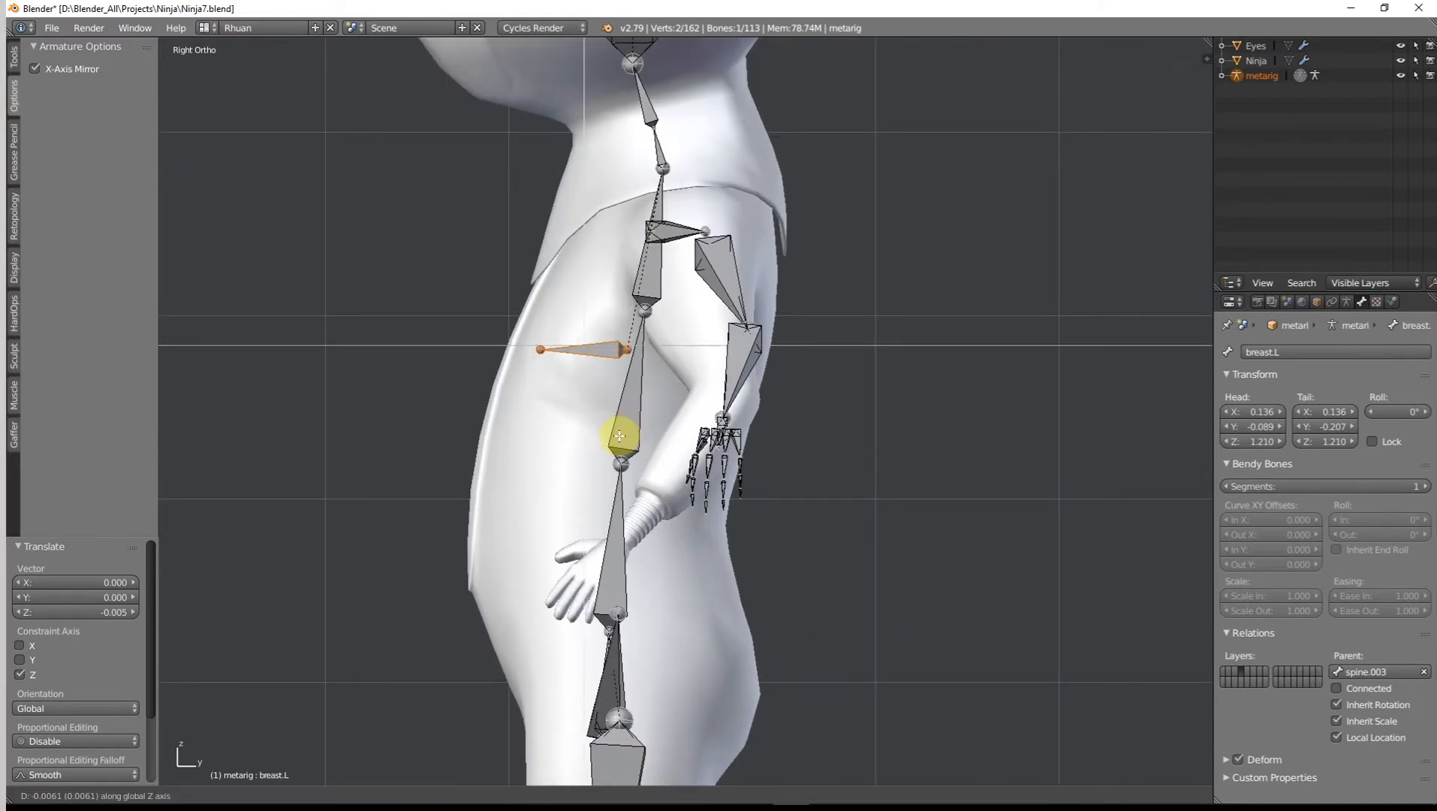
{"action": "left_click", "coordinate": [619, 436]}
Step: In the front view, move the inner end of the shoulder.L bone about 0.013 along X and 0.029 along Z
{"action": "key", "text": "KP_1"}
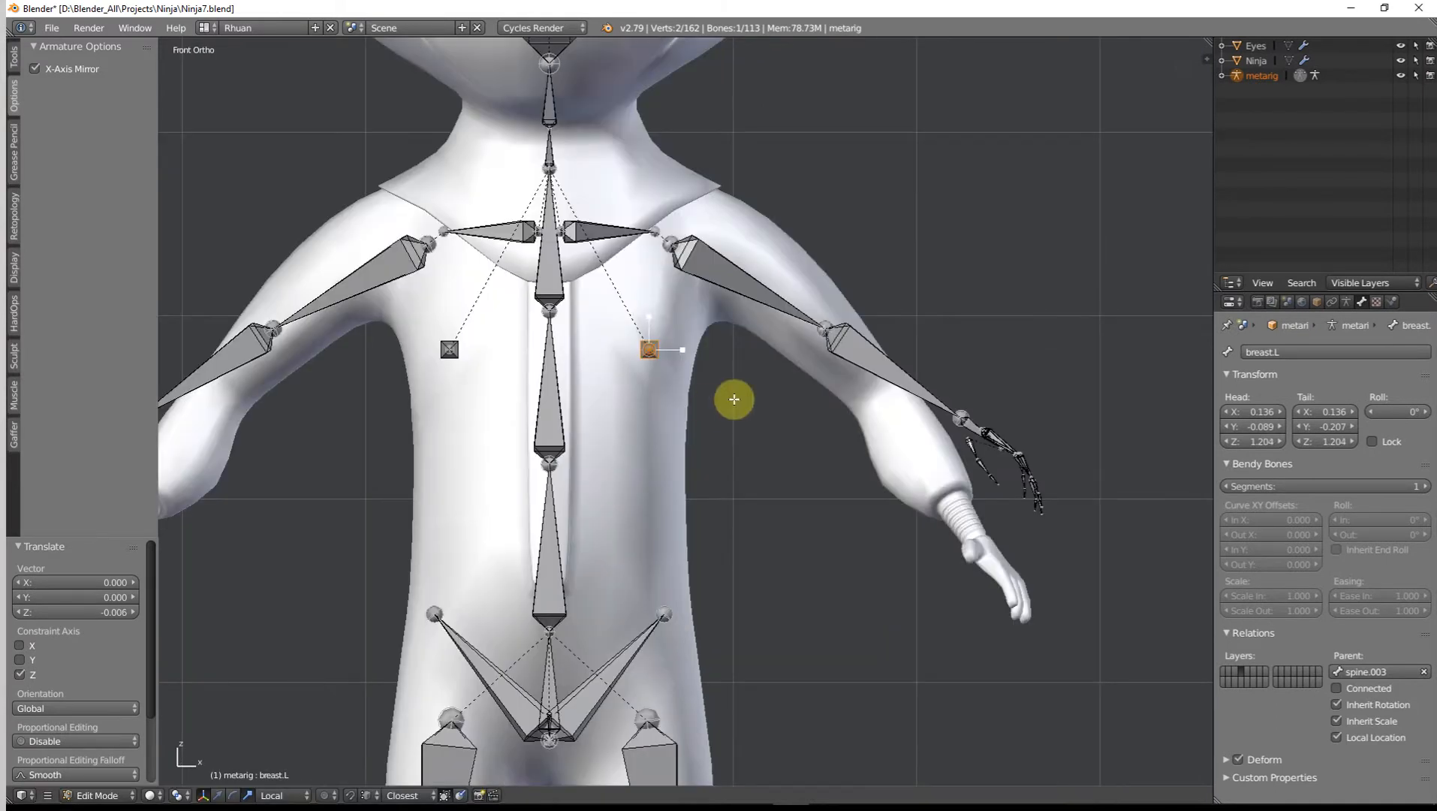
{"action": "middle_click_drag", "start_coordinate": [732, 401], "coordinate": [732, 369], "text": "shift"}
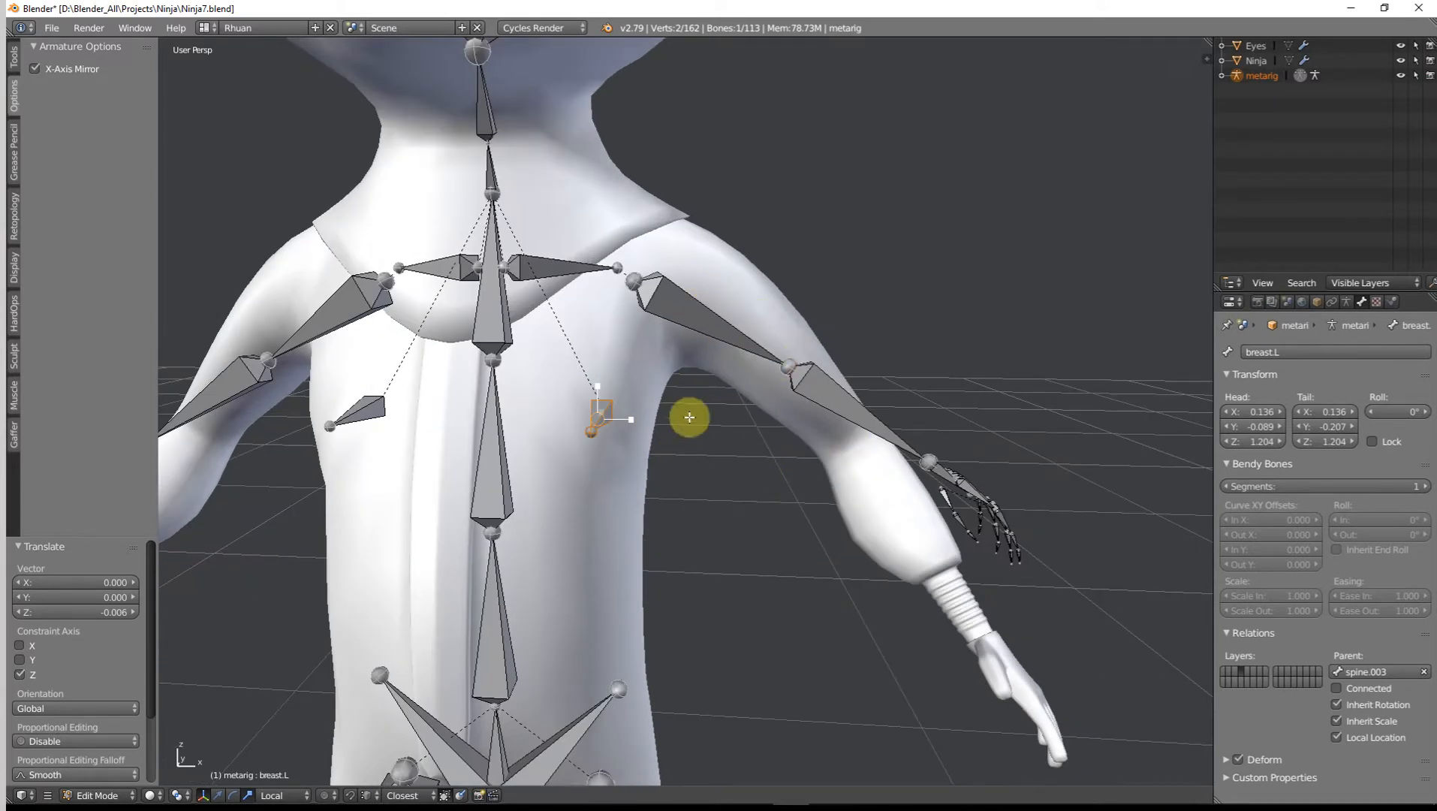
{"action": "key", "text": "KP_1"}
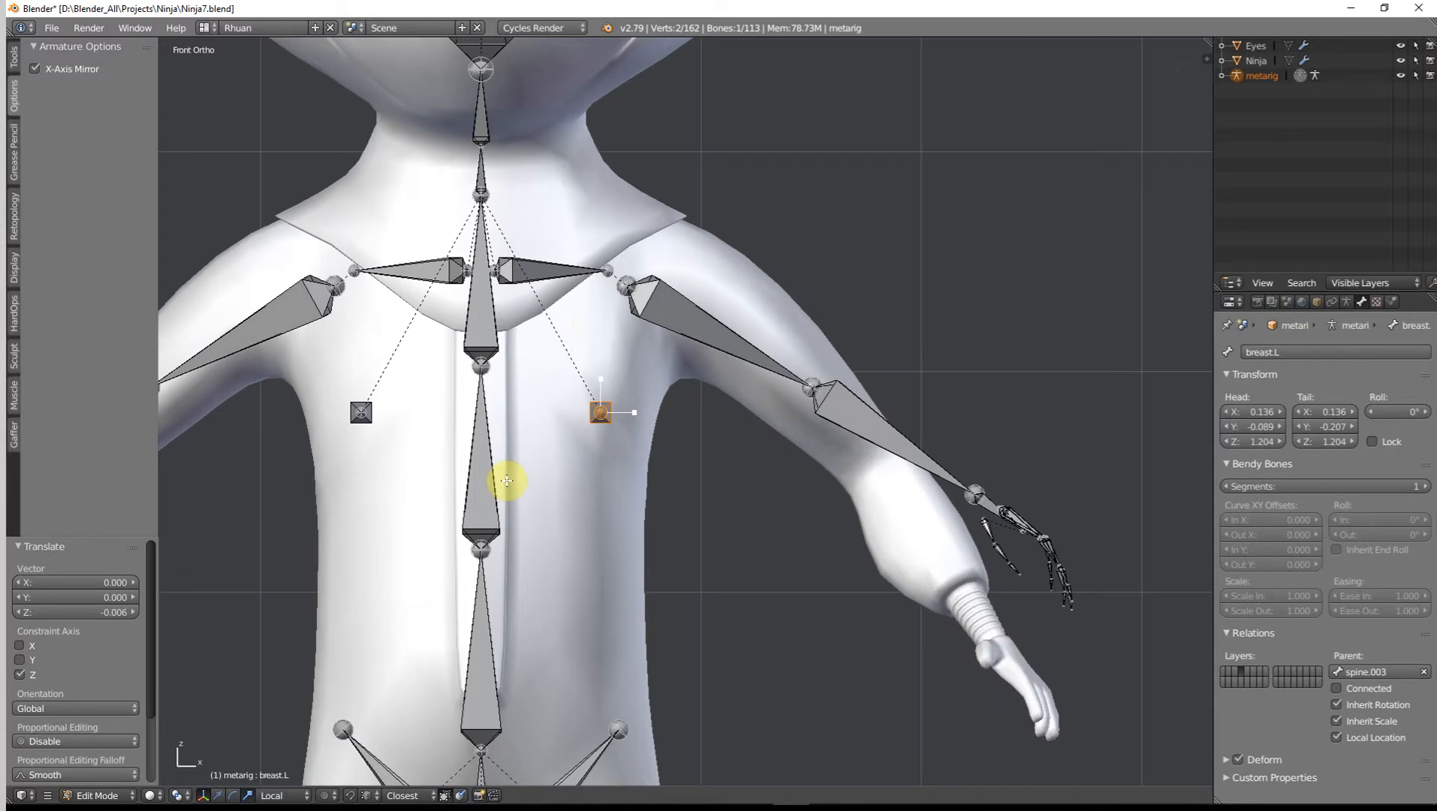
{"action": "middle_click_drag", "start_coordinate": [555, 333], "coordinate": [566, 457], "text": "shift"}
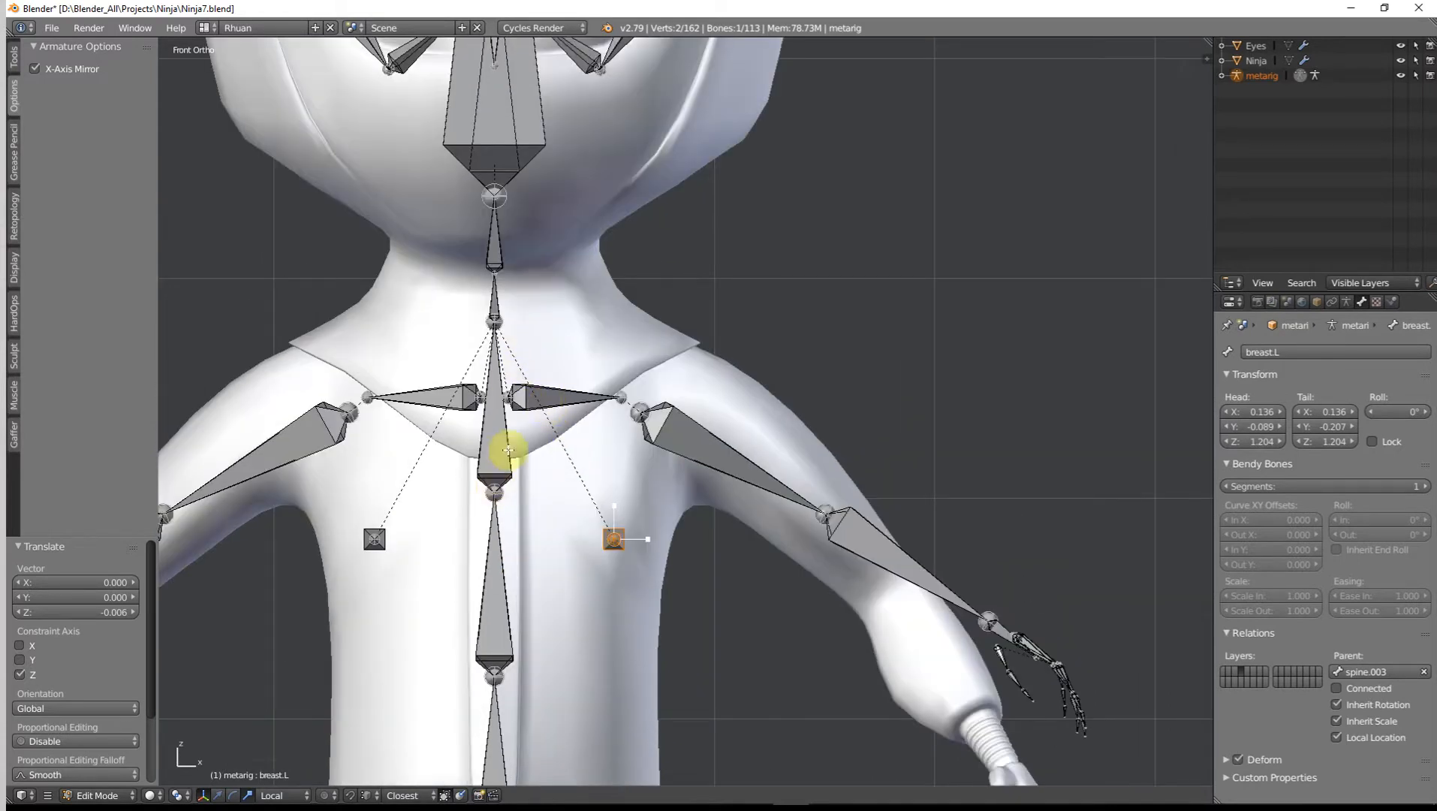
{"action": "right_click", "coordinate": [507, 398]}
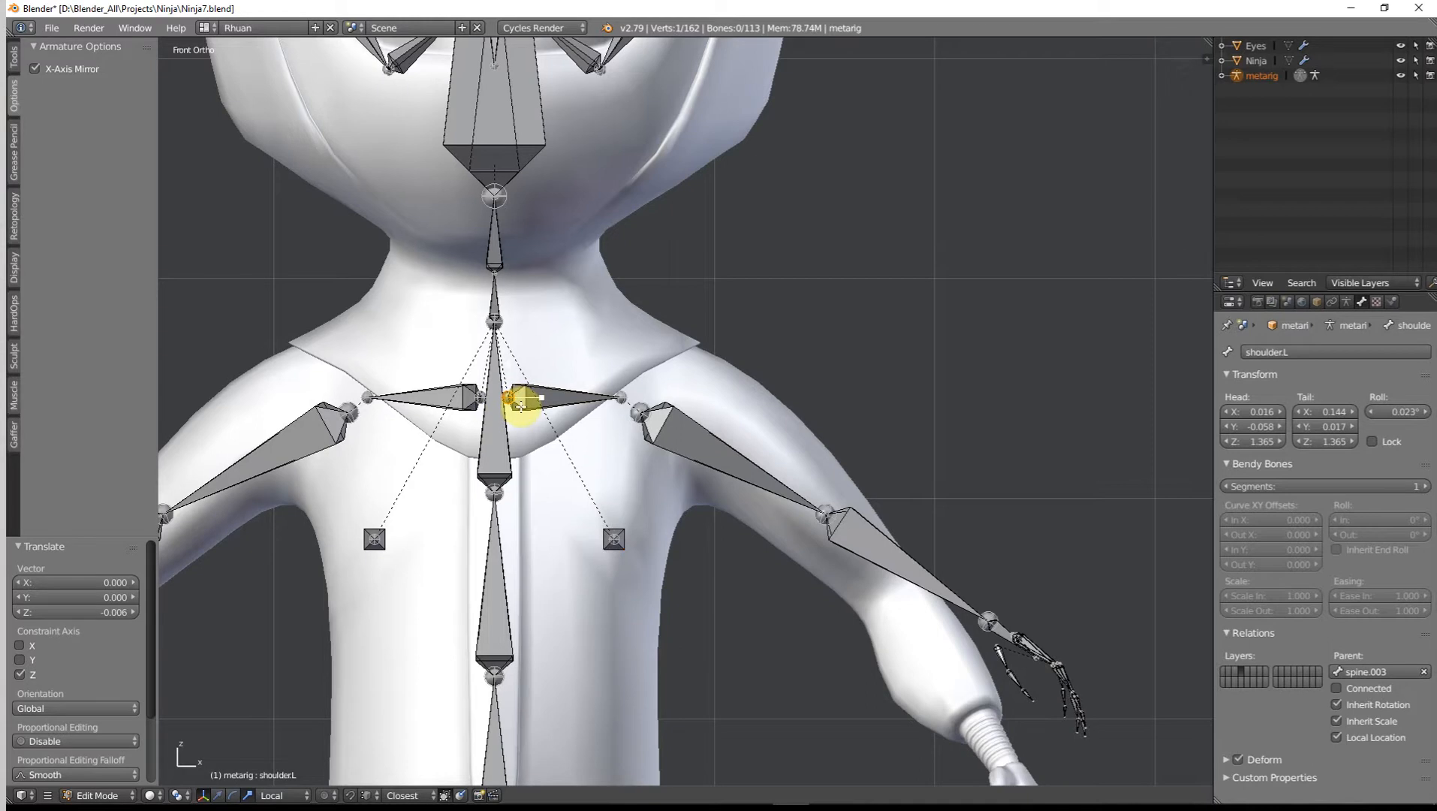
{"action": "key", "text": "g"}
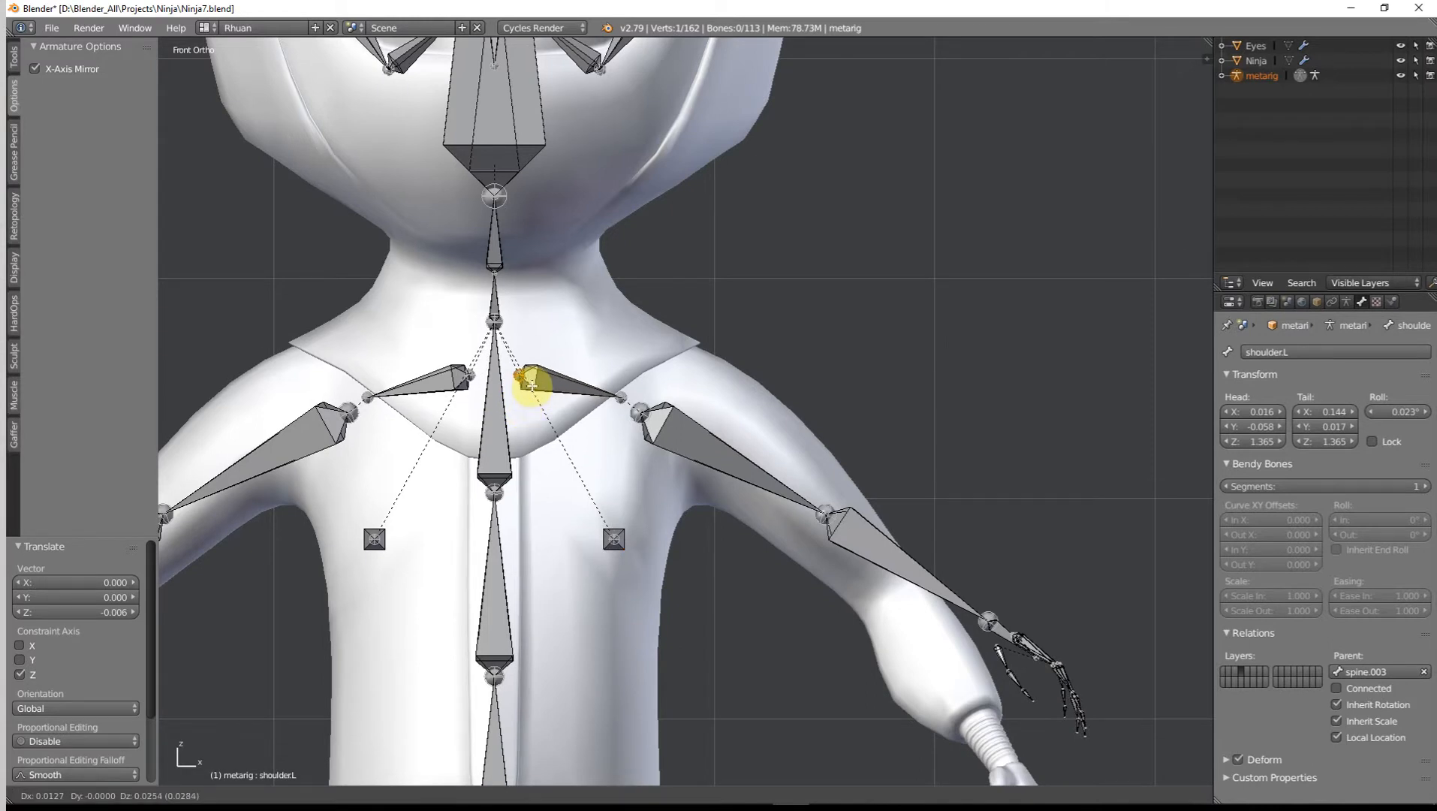
{"action": "left_click", "coordinate": [536, 390]}
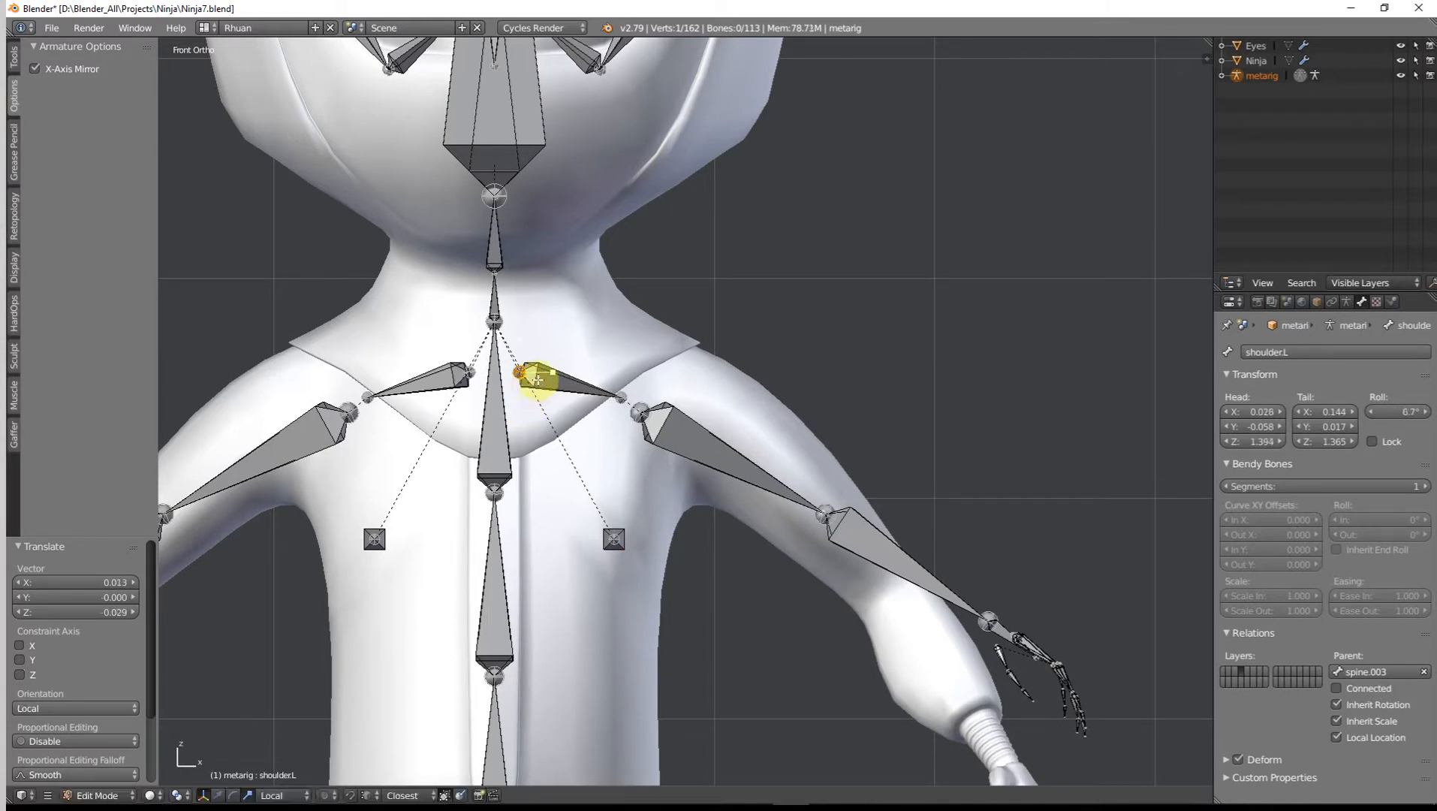
Step: Move shoulder.L's outer end about 0.044 along X and 0.049 along Z, and upper_arm.L's upper end about 0.072 along X and 0.005 along Z
{"action": "key", "text": "g"}
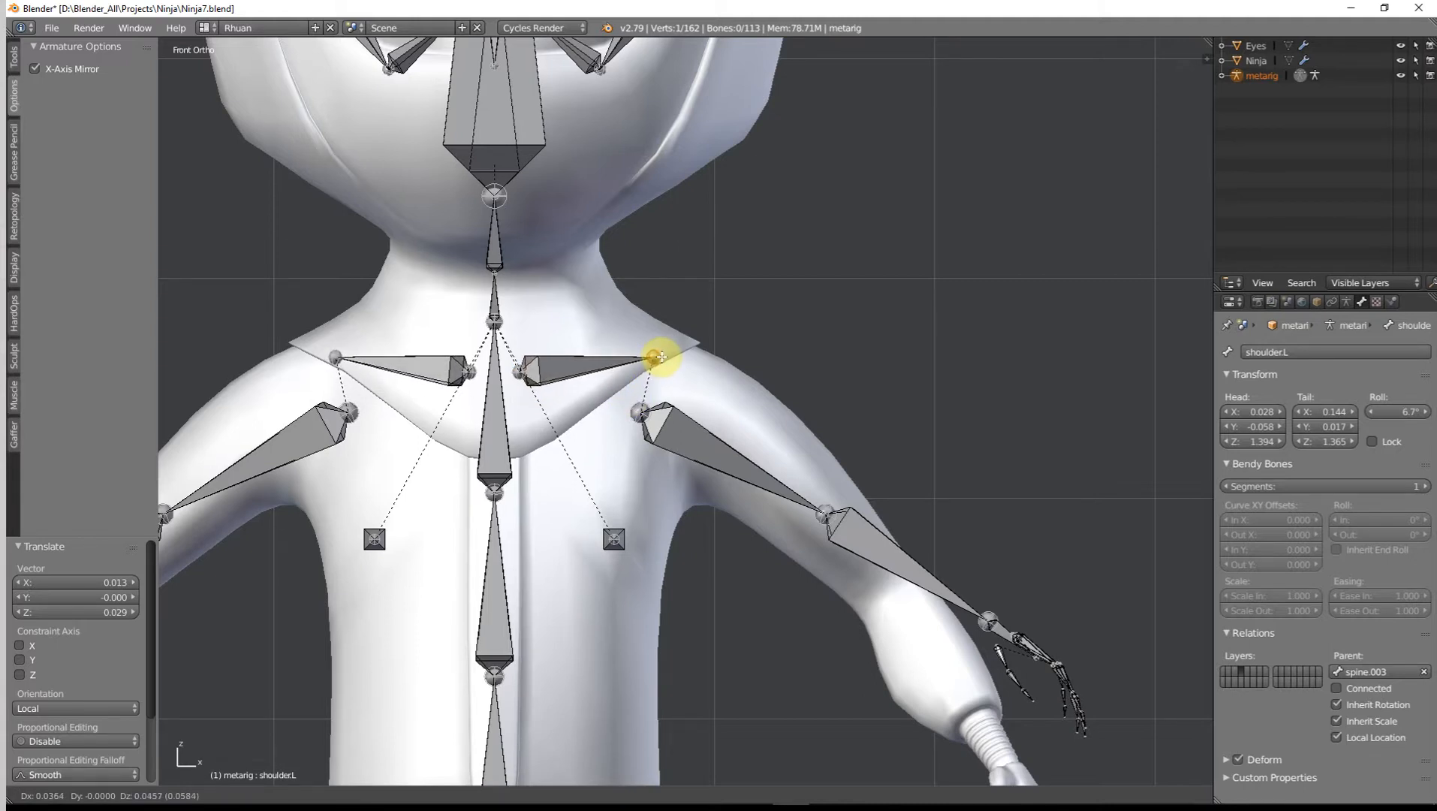
{"action": "left_click", "coordinate": [664, 354]}
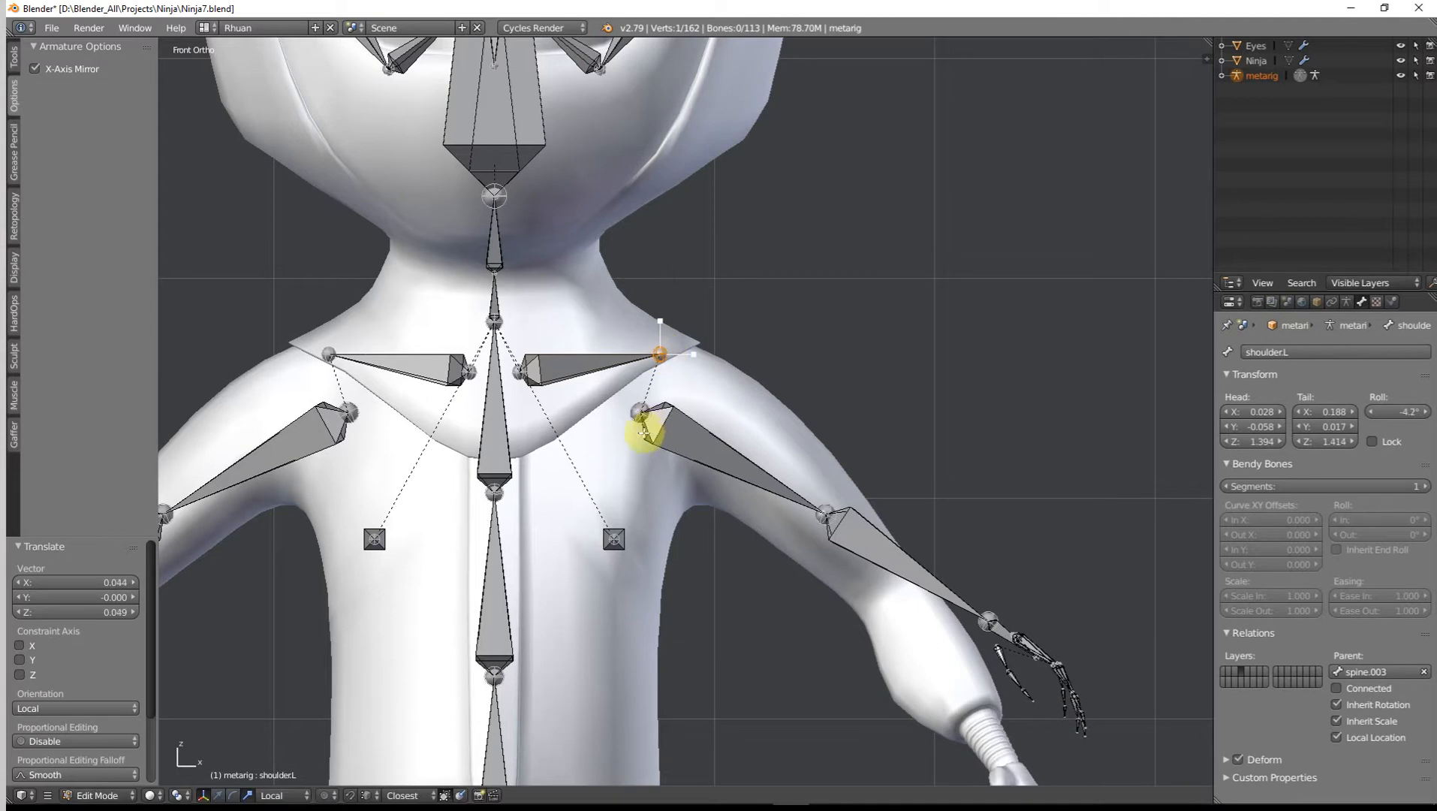
{"action": "right_click", "coordinate": [639, 413]}
{"action": "key", "text": "g"}
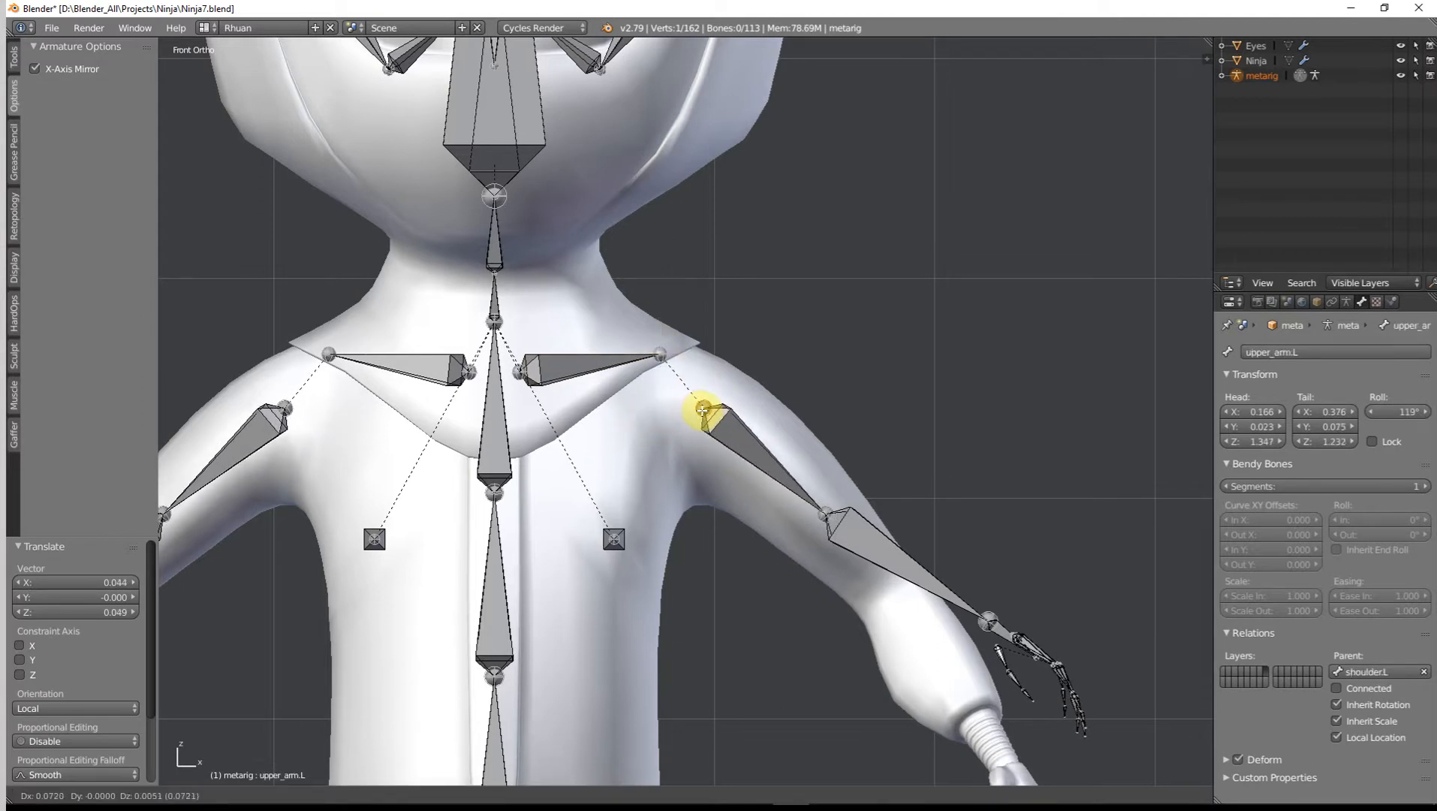
{"action": "left_click", "coordinate": [703, 409]}
Step: Leave armature editing and turn on the Wire display for the Ninja mesh
{"action": "key", "text": "Tab"}
{"action": "right_click", "coordinate": [754, 387]}
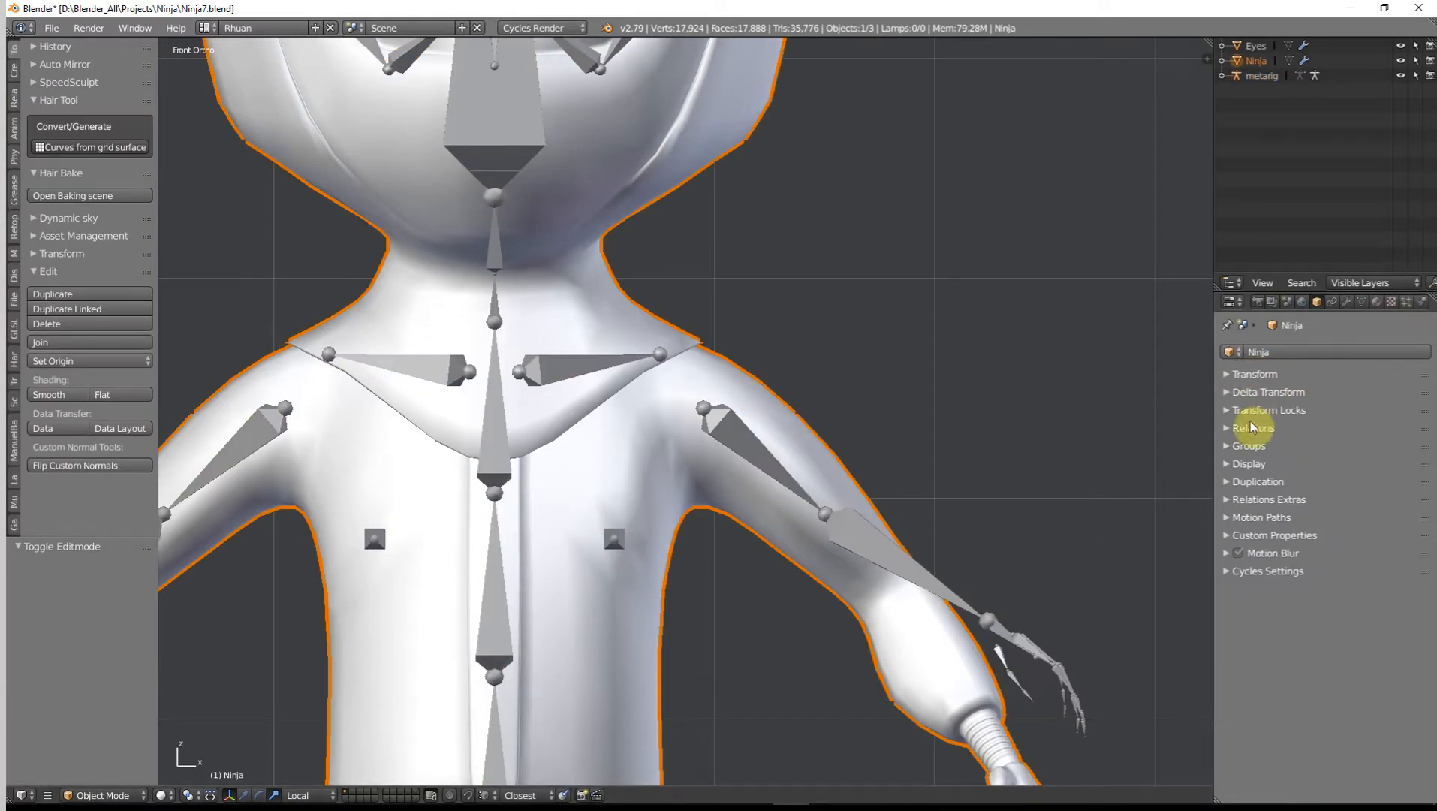
{"action": "left_click", "coordinate": [1247, 466]}
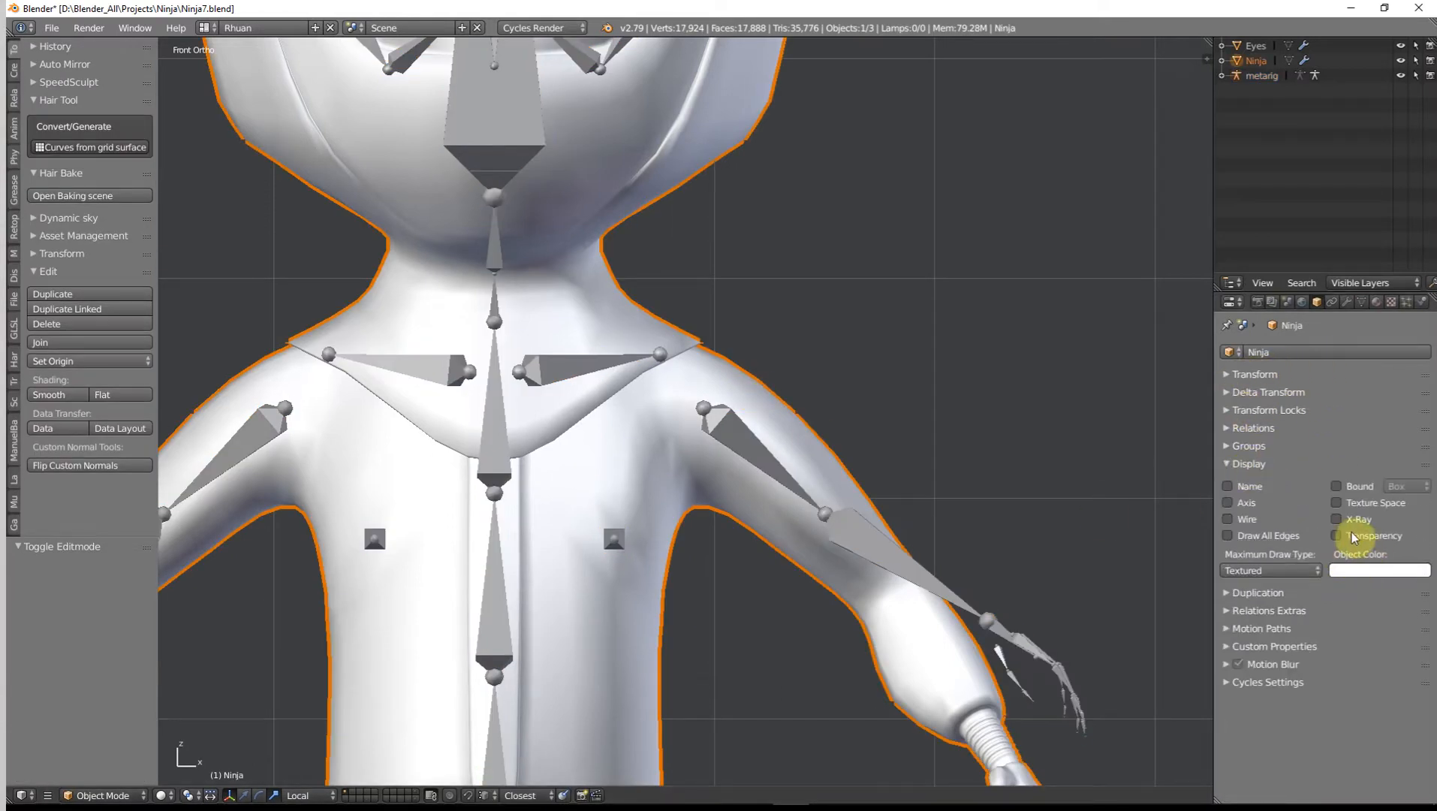
{"action": "left_click", "coordinate": [1234, 520]}
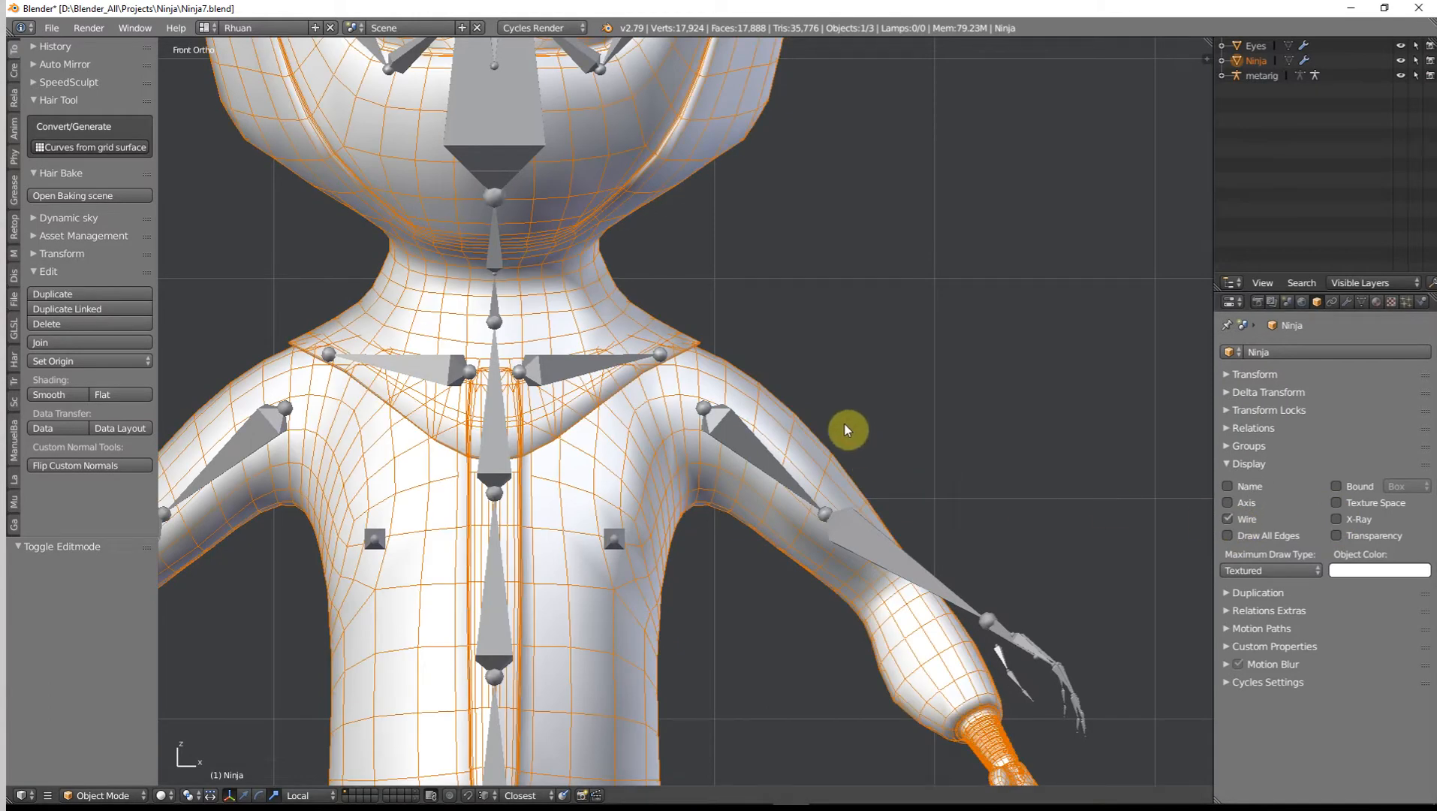
Step: Return to editing the metarig and nudge upper_arm.L's upper end about -0.002 along X in the front view
{"action": "right_click", "coordinate": [705, 415]}
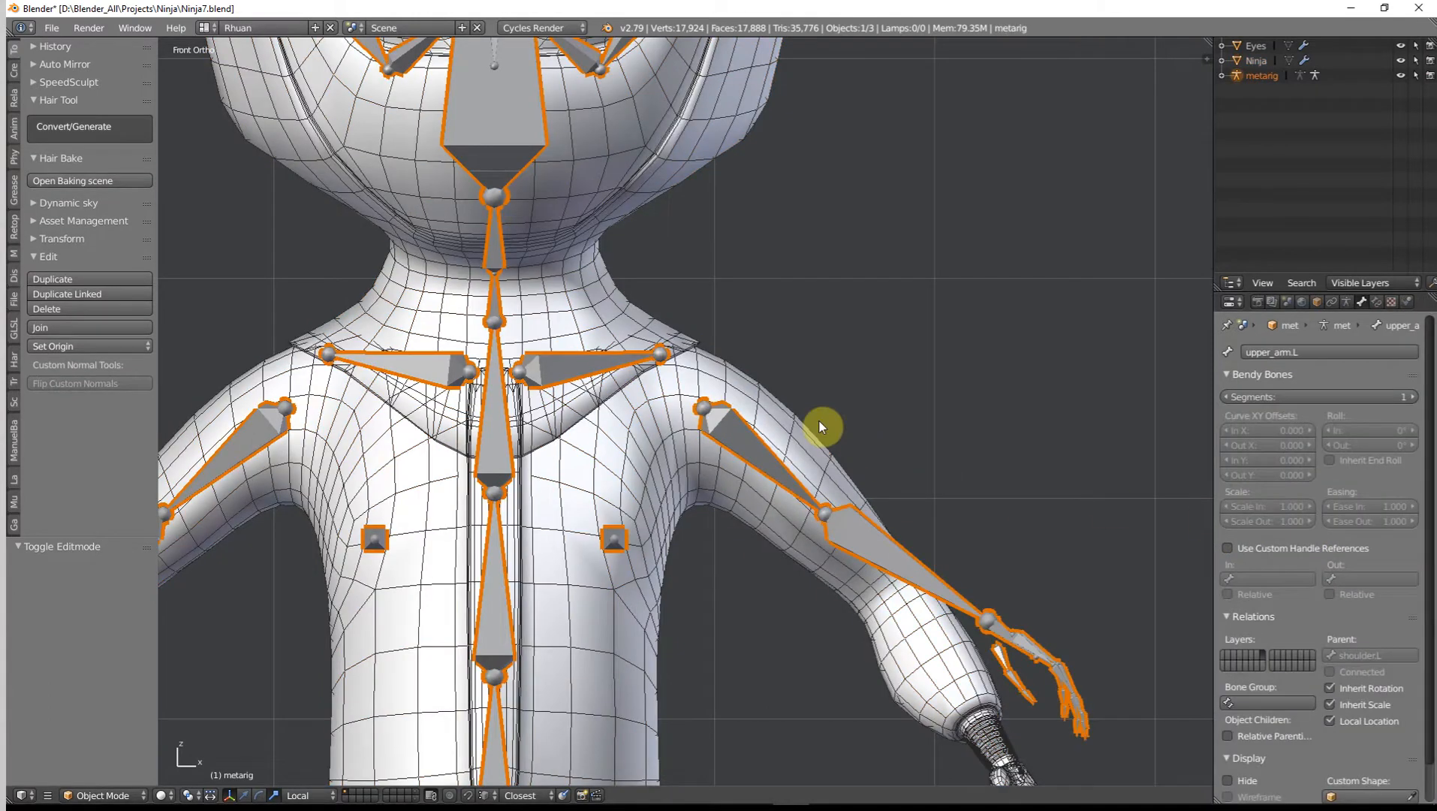
{"action": "key", "text": "Tab"}
{"action": "right_click", "coordinate": [704, 409]}
{"action": "key", "text": "g"}
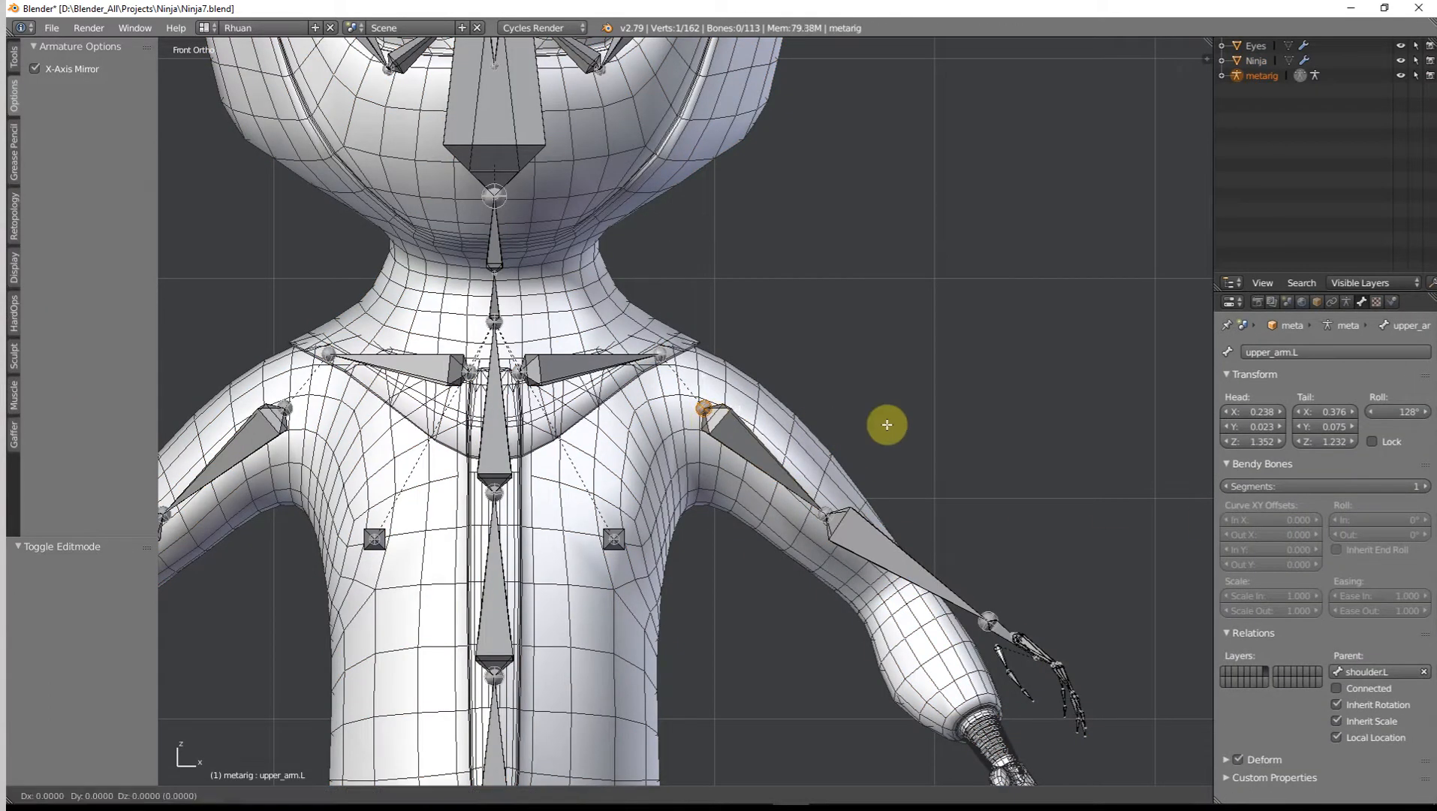
{"action": "left_click", "coordinate": [885, 425]}
Step: In the wireframe top view, move upper_arm.L's upper end about 0.004 along X and -0.018 along Y
{"action": "key", "text": "KP_7"}
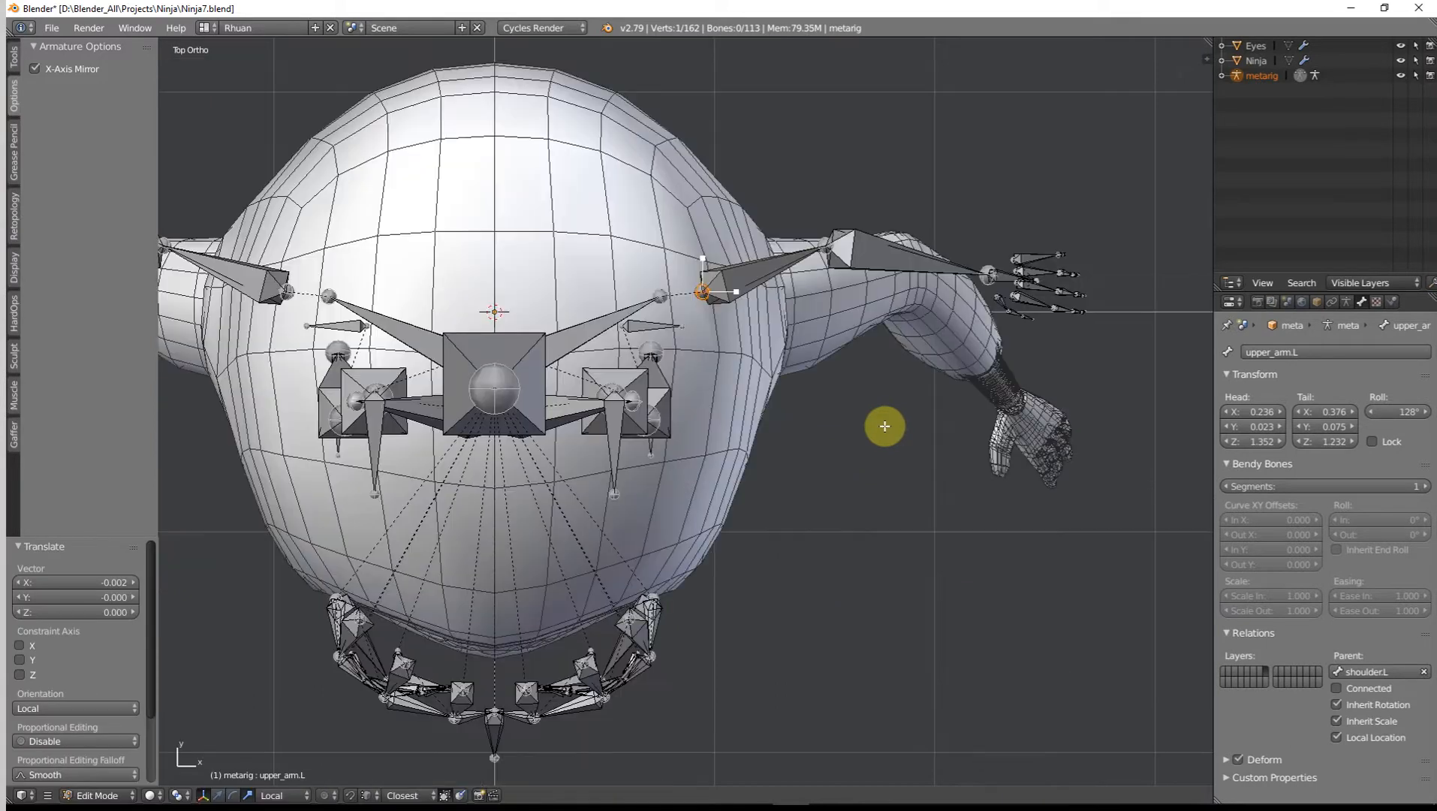
{"action": "key", "text": "z"}
{"action": "scroll", "coordinate": [691, 460], "scroll_direction": "up", "scroll_amount": 3}
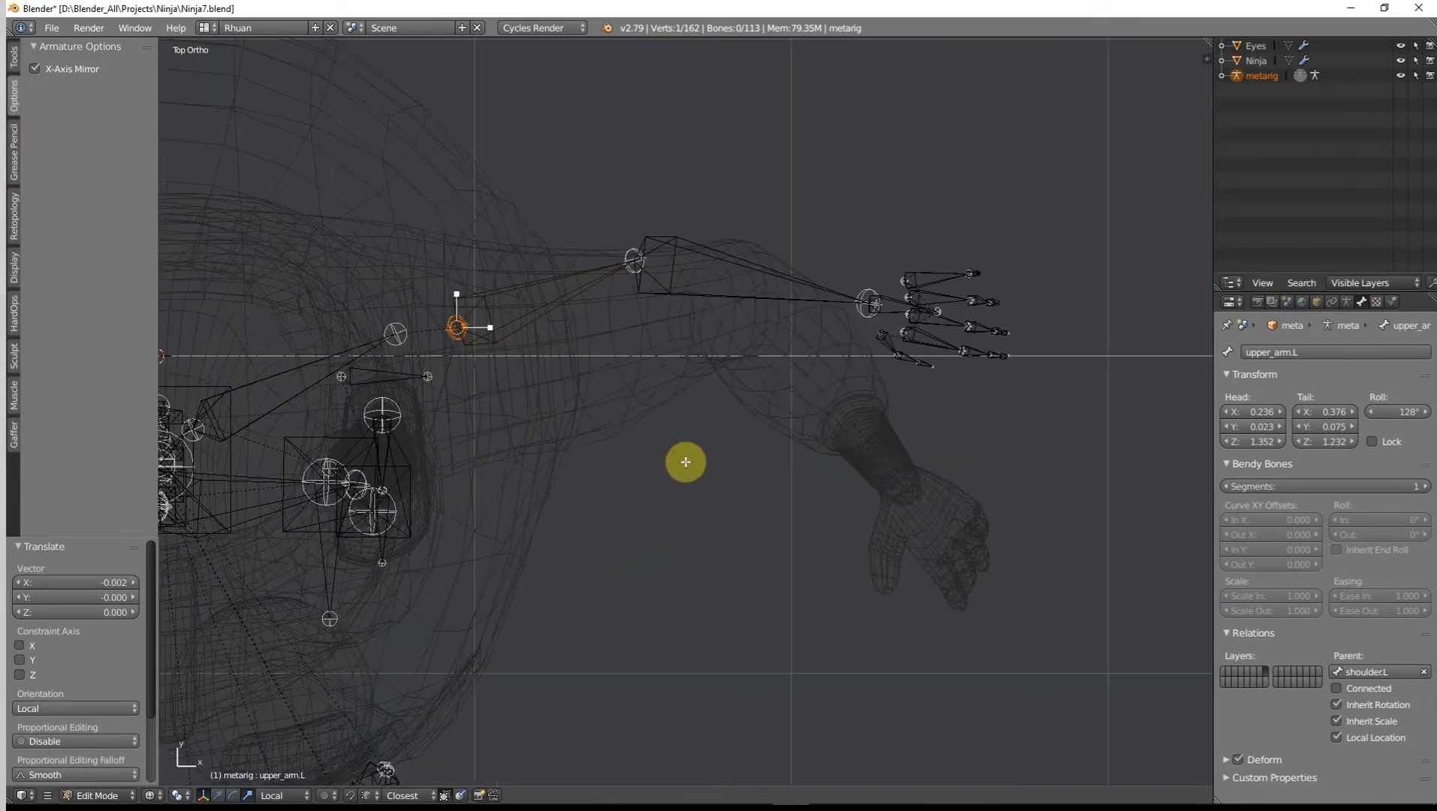
{"action": "key", "text": "g"}
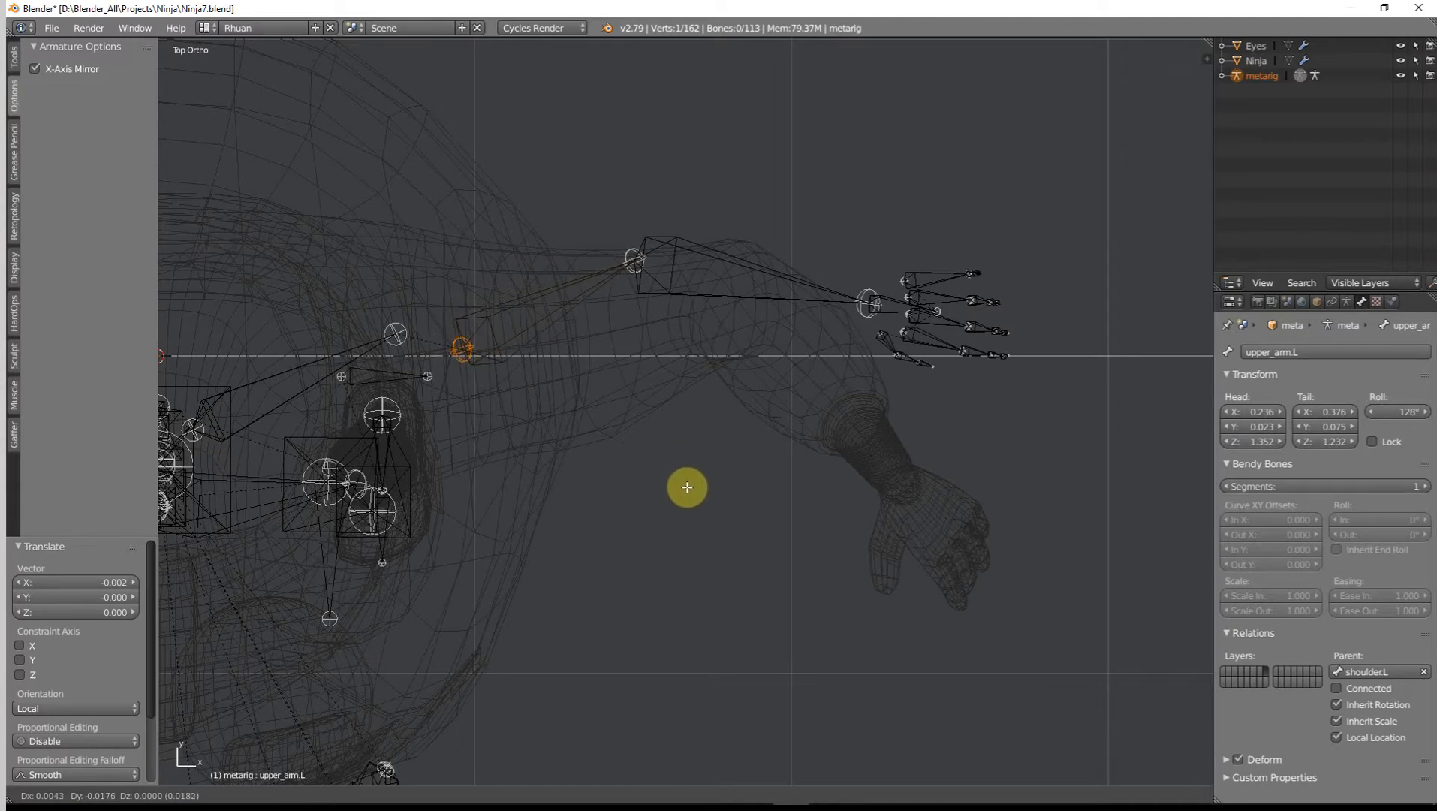
{"action": "left_click", "coordinate": [687, 492]}
Step: In the top view, move the outer end of shoulder.L about 0.009 along X and -0.021 along Y
{"action": "right_click", "coordinate": [399, 338]}
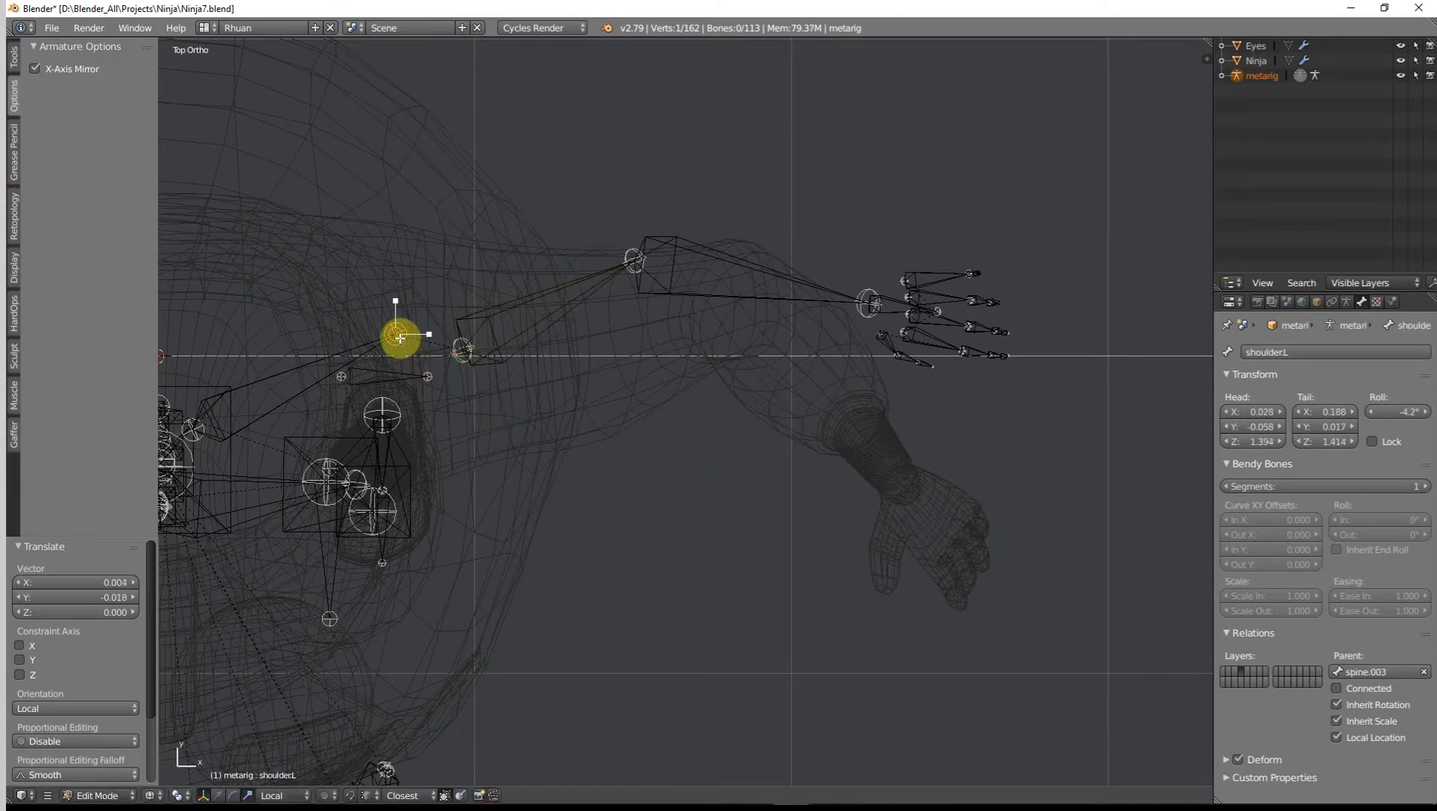
{"action": "key", "text": "g"}
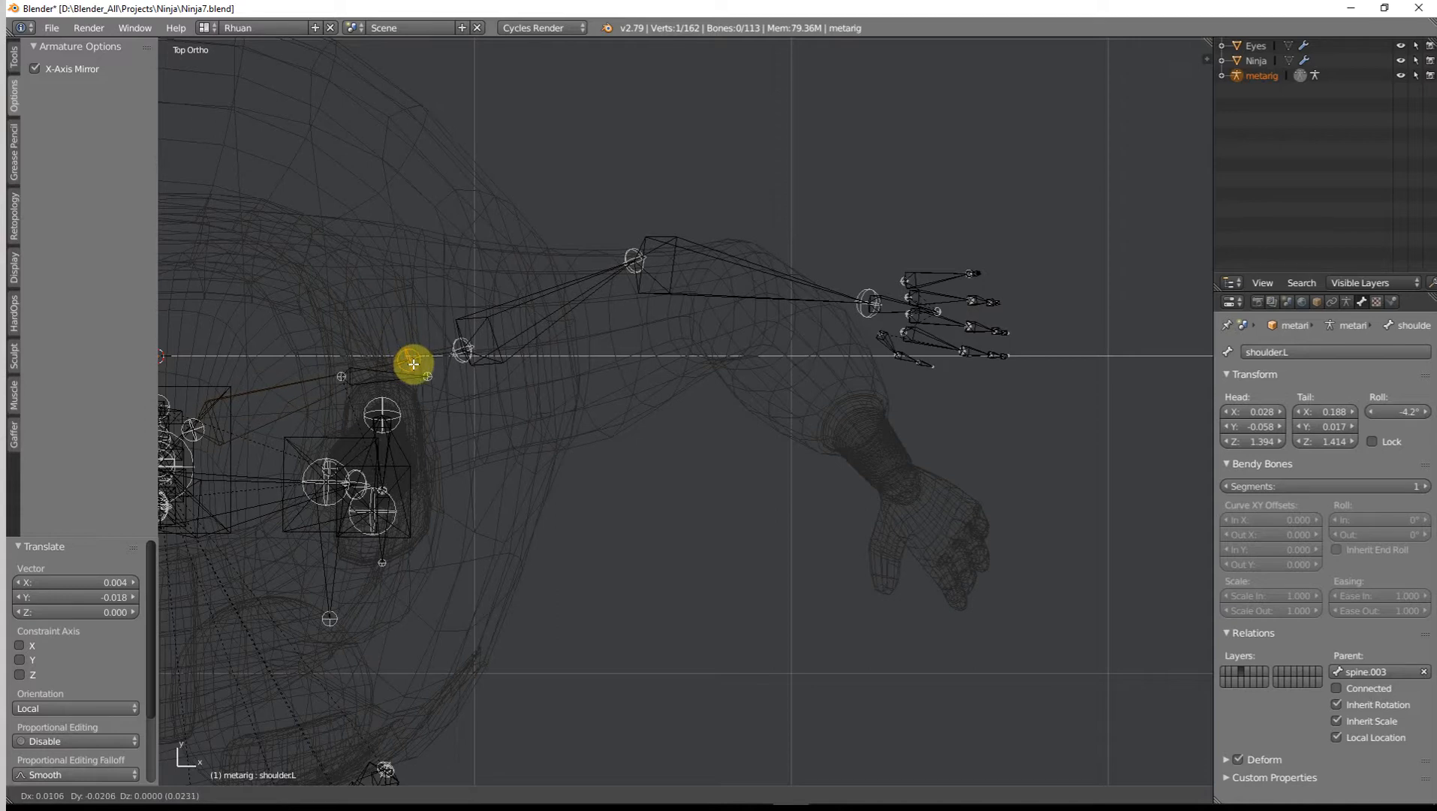
{"action": "left_click", "coordinate": [412, 364]}
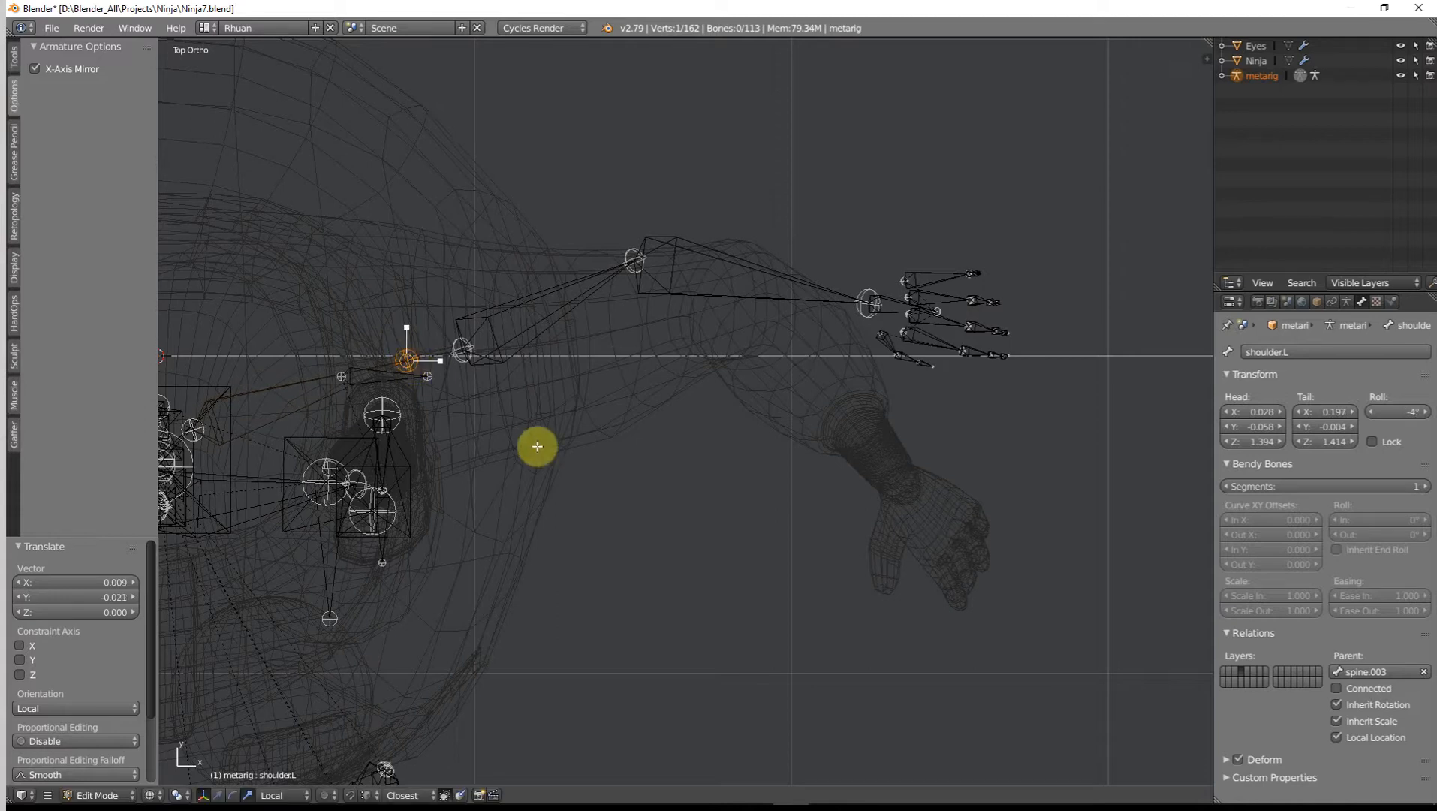
Step: In the top view, move the left elbow joint about 0.049 along X and -0.039 along Y
{"action": "right_click", "coordinate": [636, 260]}
{"action": "key", "text": "g"}
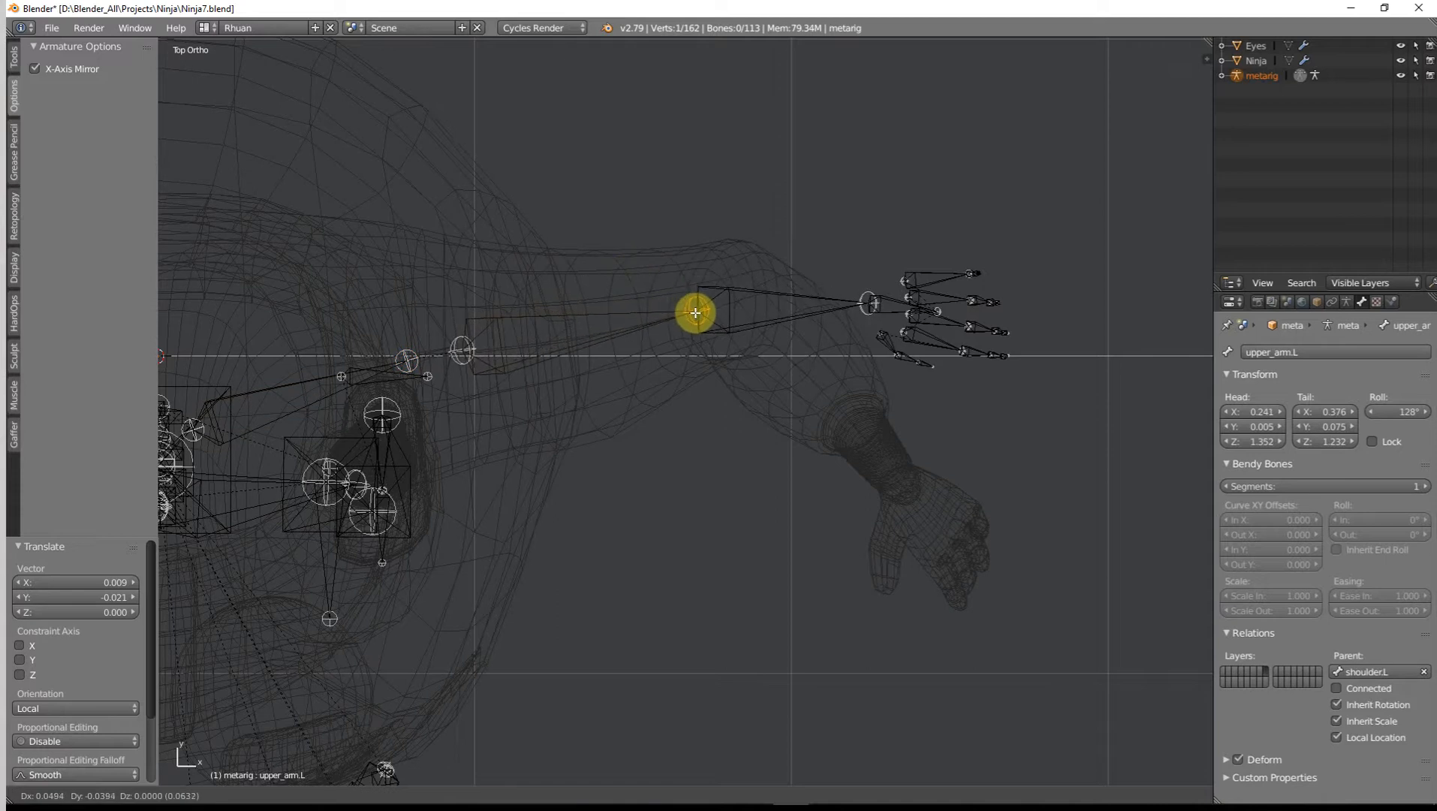
{"action": "left_click", "coordinate": [695, 313]}
Step: In the solid-shaded front view, lower the left elbow joint at the end of upper_arm.L to the mesh's elbow
{"action": "key", "text": "KP_1"}
{"action": "scroll", "coordinate": [696, 313], "scroll_direction": "up", "scroll_amount": 5}
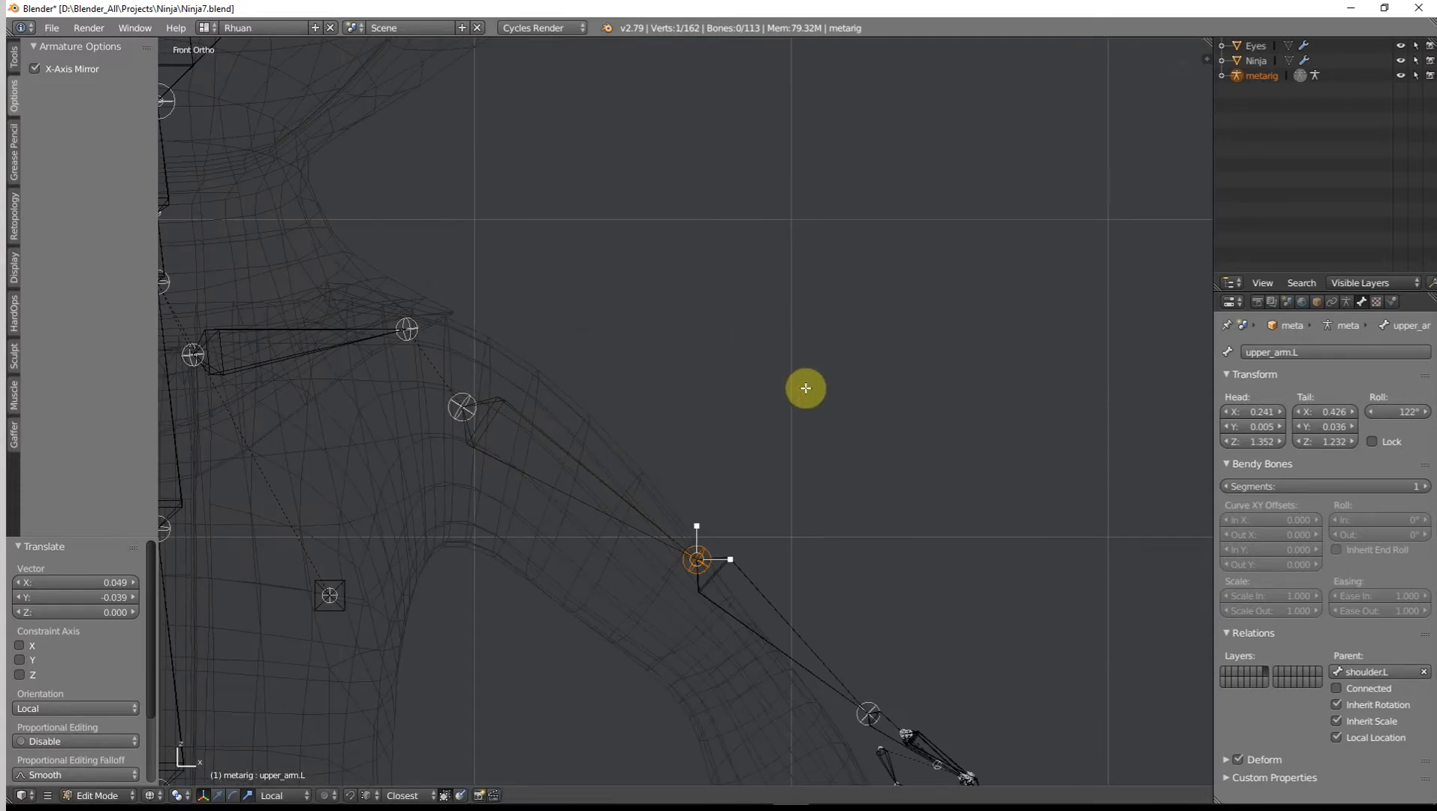
{"action": "key", "text": "z"}
{"action": "middle_click_drag", "start_coordinate": [805, 388], "coordinate": [790, 200], "text": "shift"}
{"action": "key", "text": "g"}
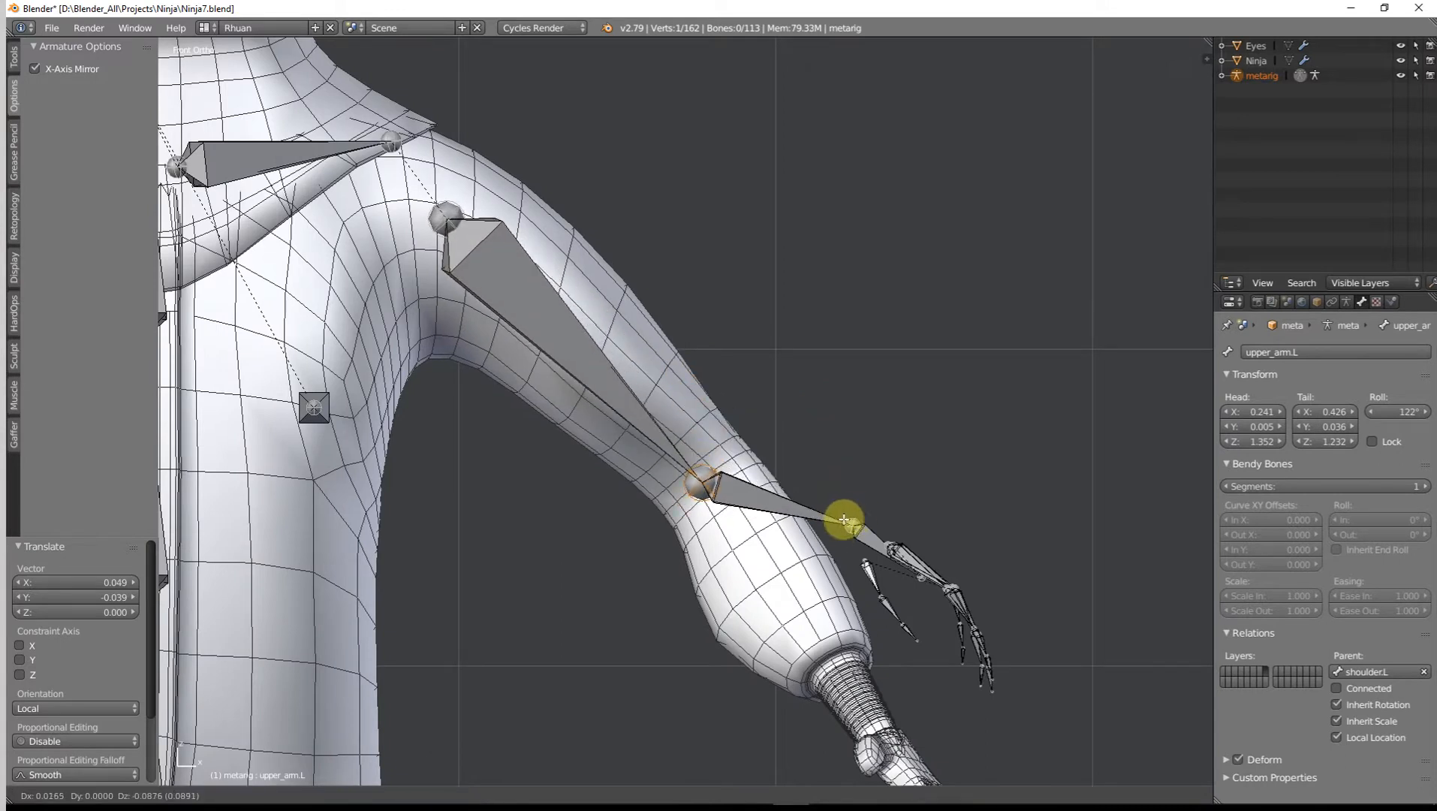
Step: Lower the joint between the left upper arm and forearm bones into the mesh elbow and correct its depth
{"action": "left_click", "coordinate": [843, 513]}
{"action": "middle_click_drag", "start_coordinate": [844, 512], "coordinate": [740, 564]}
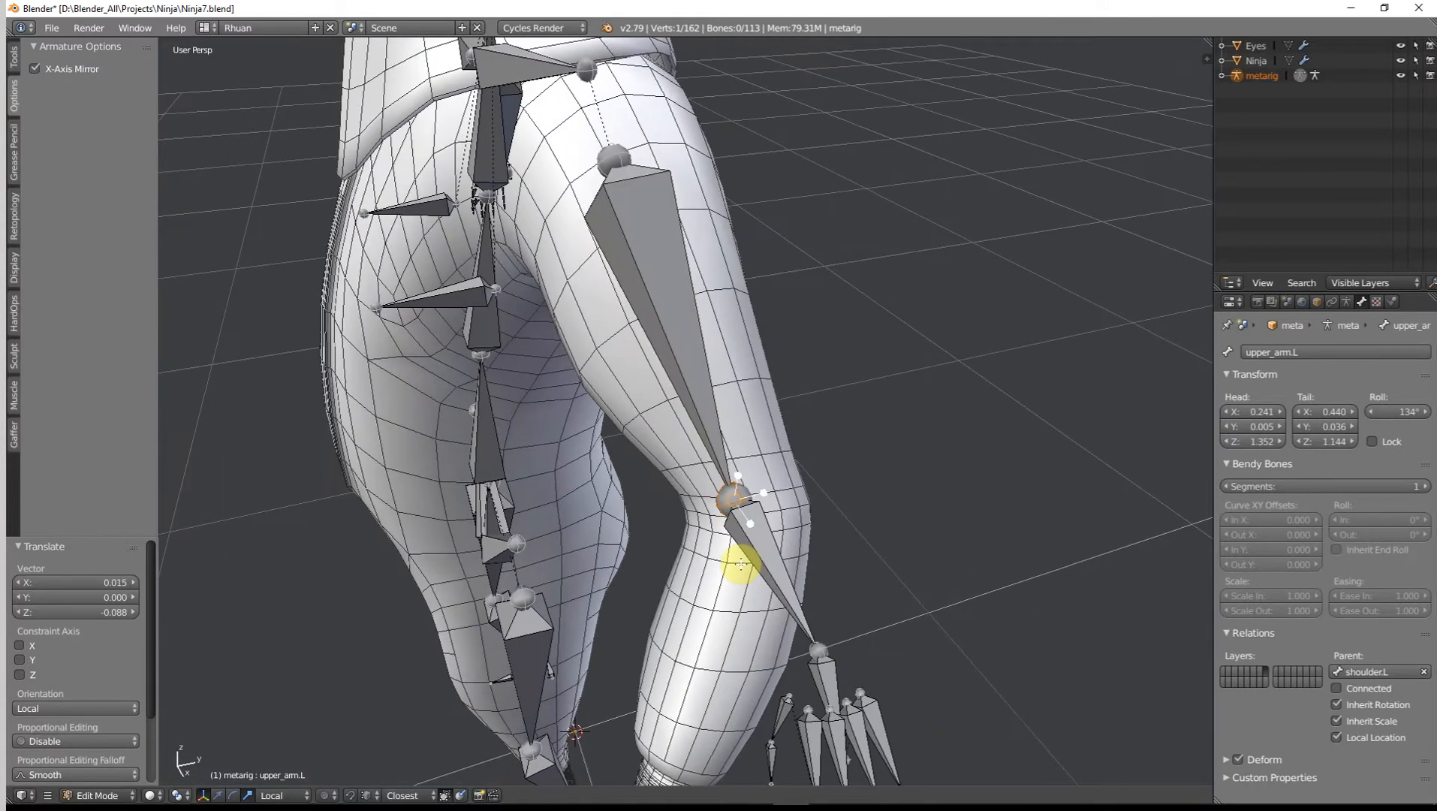
{"action": "key", "text": "KP_Decimal"}
{"action": "scroll", "coordinate": [739, 562], "scroll_direction": "down", "scroll_amount": 6}
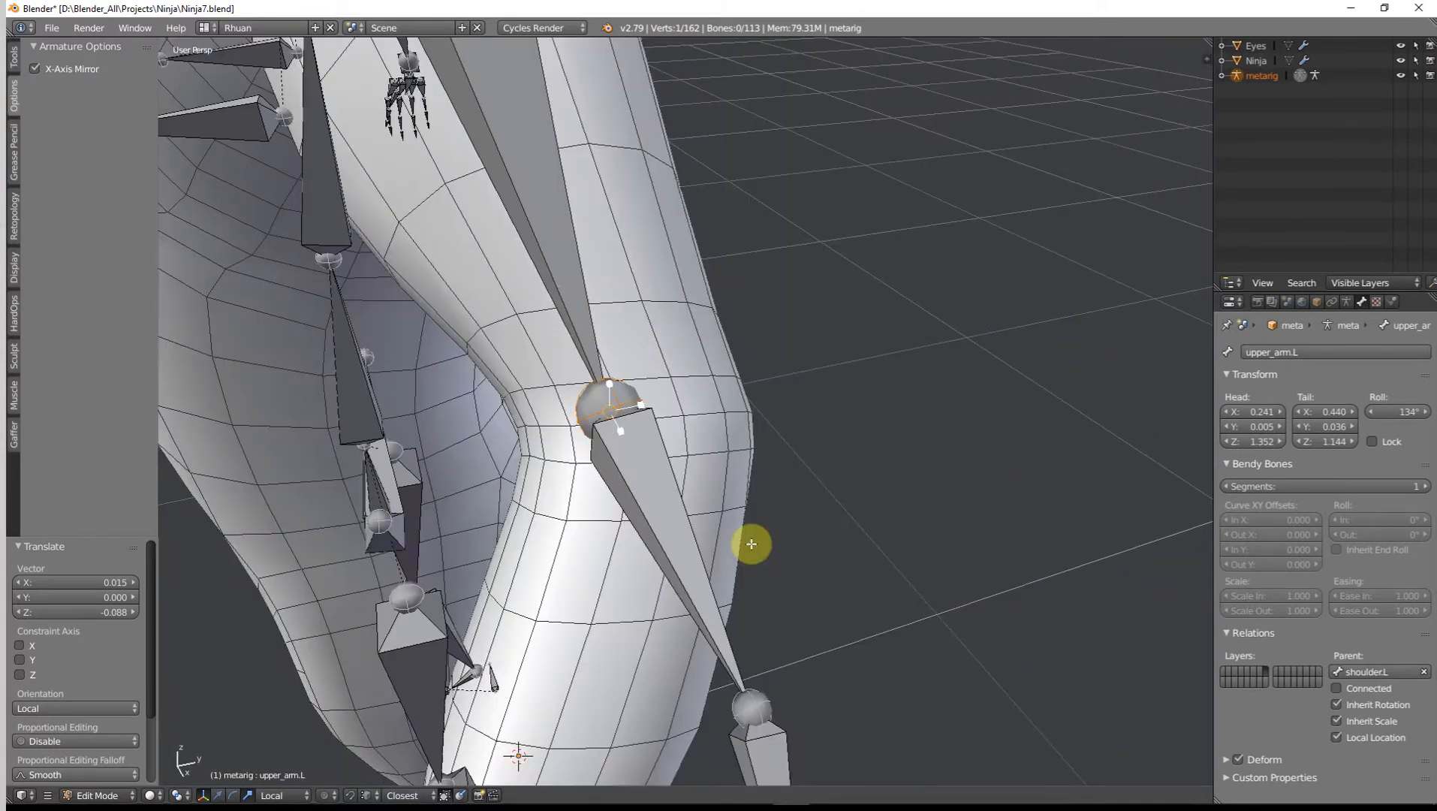
{"action": "middle_click_drag", "start_coordinate": [752, 543], "coordinate": [717, 567]}
{"action": "scroll", "coordinate": [705, 545], "scroll_direction": "down", "scroll_amount": 4}
{"action": "key", "text": "g"}
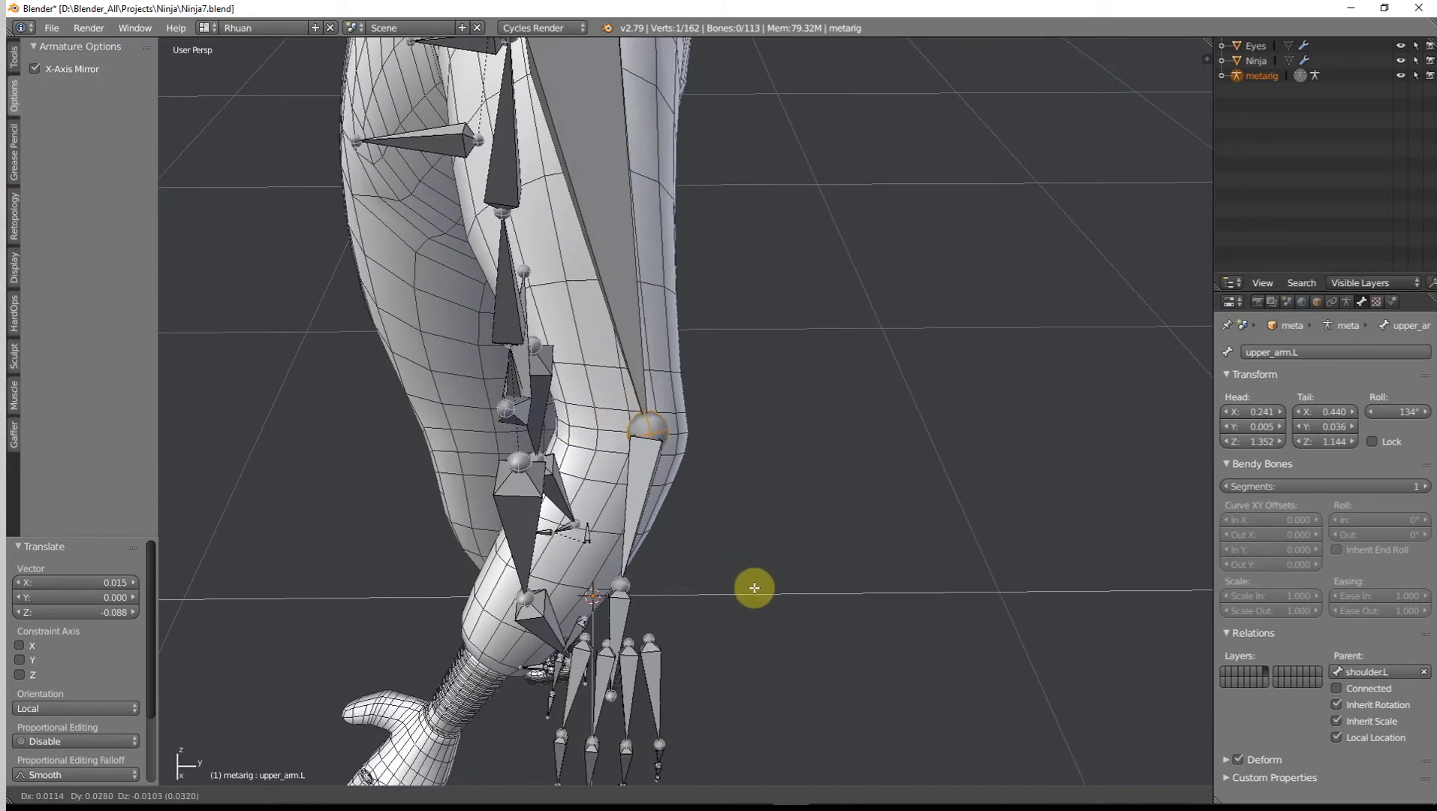
{"action": "left_click", "coordinate": [760, 592]}
Step: Fine-tune the left elbow joint in front and back views so it sits centred inside the mesh elbow
{"action": "middle_click_drag", "start_coordinate": [741, 580], "coordinate": [773, 552]}
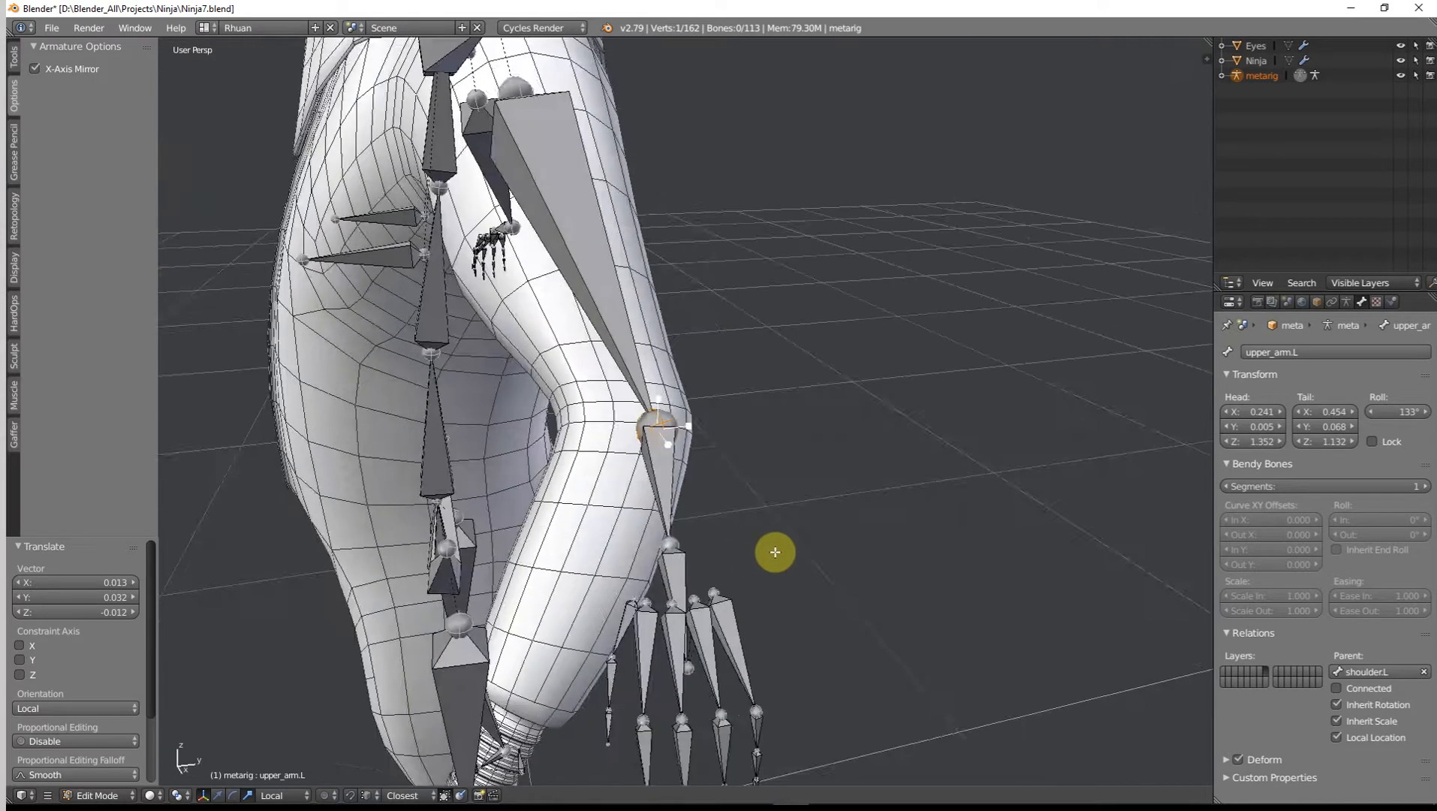
{"action": "scroll", "coordinate": [774, 551], "scroll_direction": "up", "scroll_amount": 5}
{"action": "key", "text": "KP_1"}
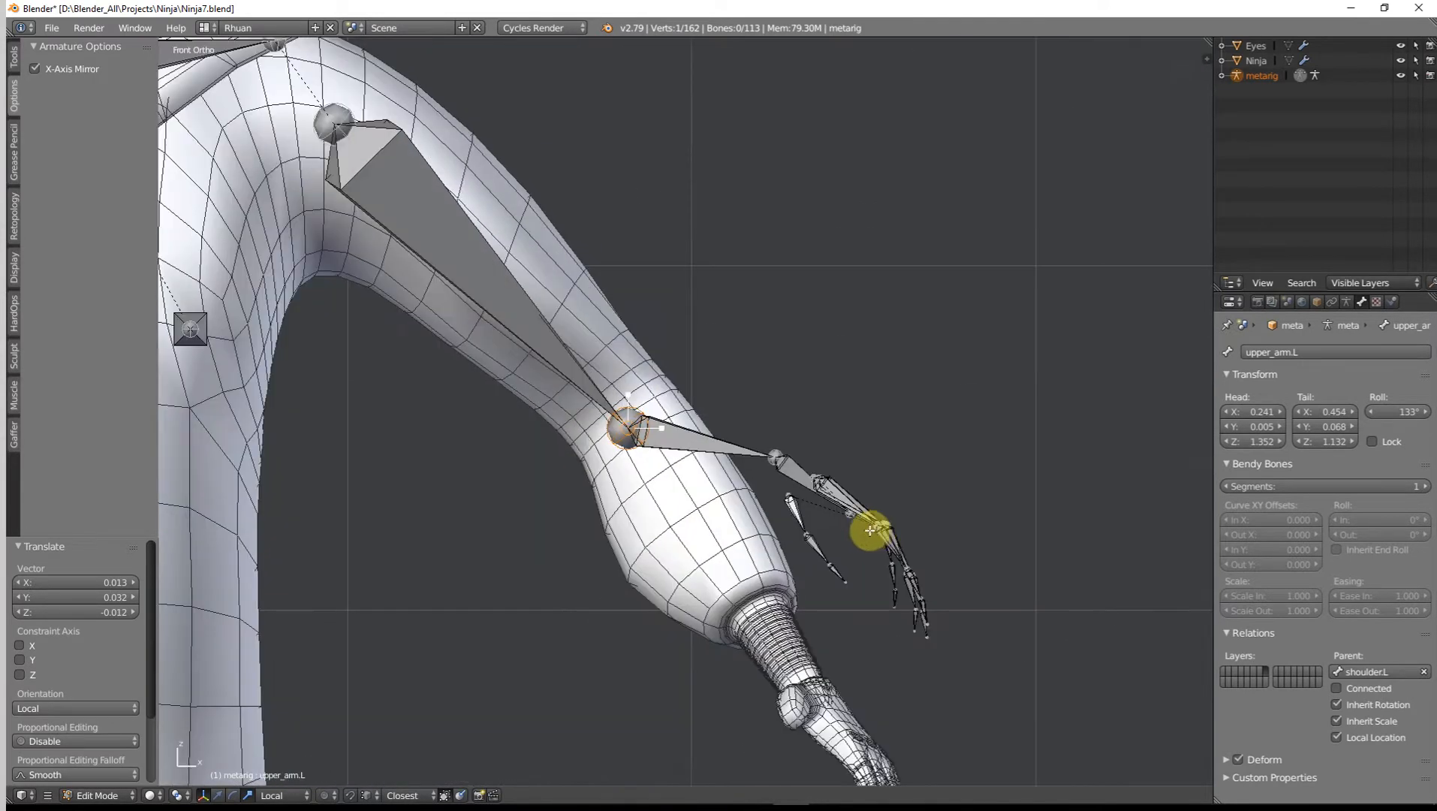
{"action": "key", "text": "g"}
{"action": "left_click", "coordinate": [852, 525]}
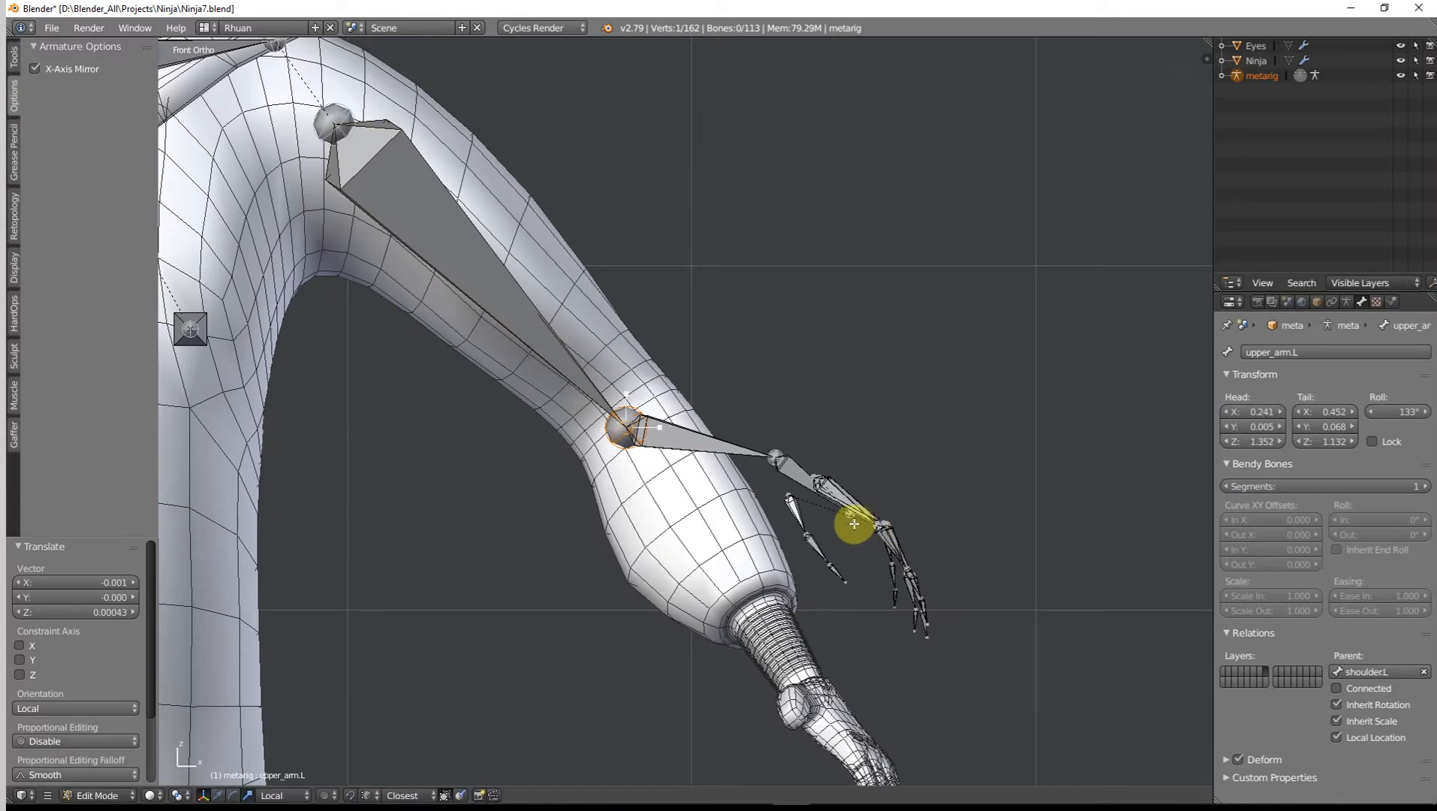
{"action": "middle_click_drag", "start_coordinate": [852, 525], "coordinate": [519, 519]}
{"action": "key", "text": "ctrl+KP_1"}
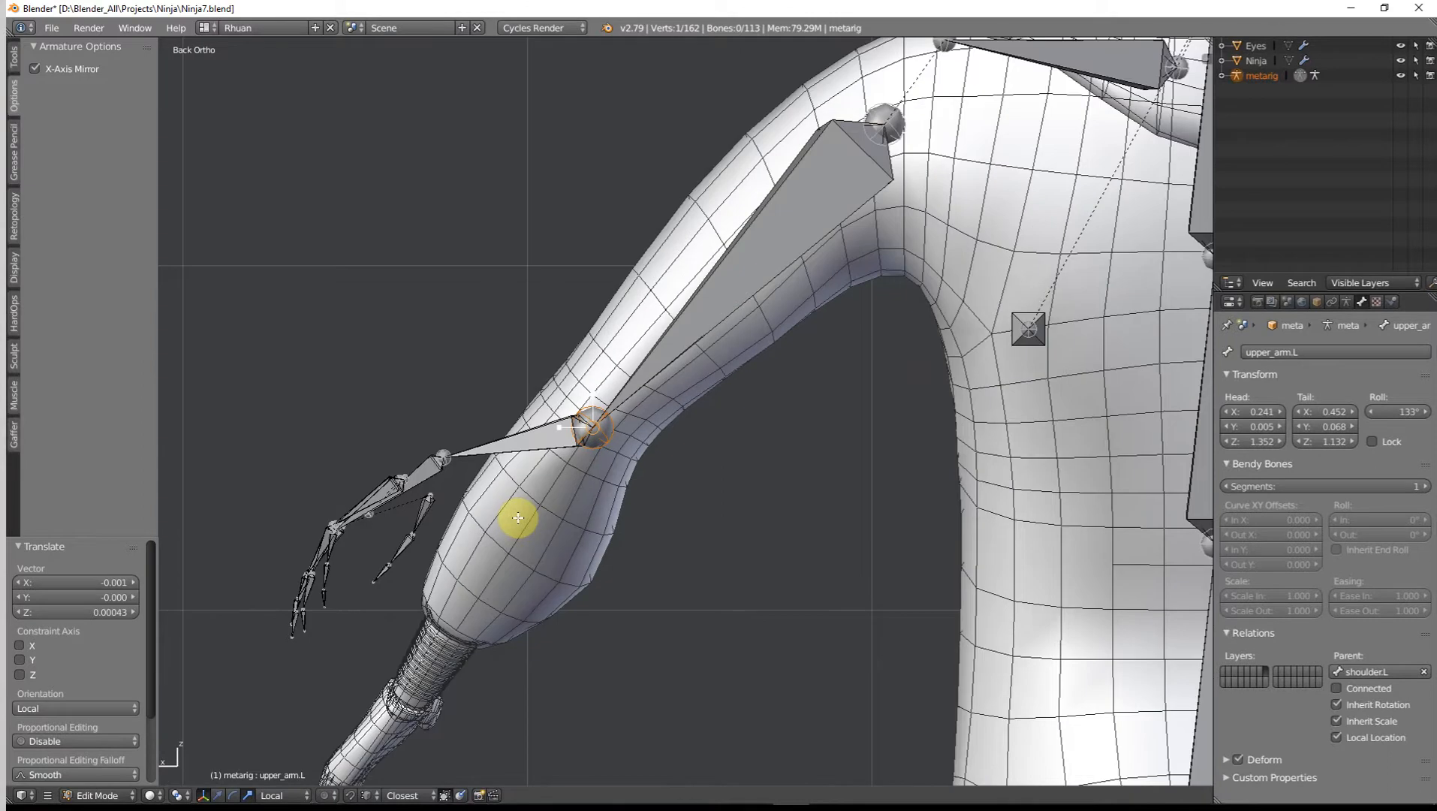
{"action": "key", "text": "g"}
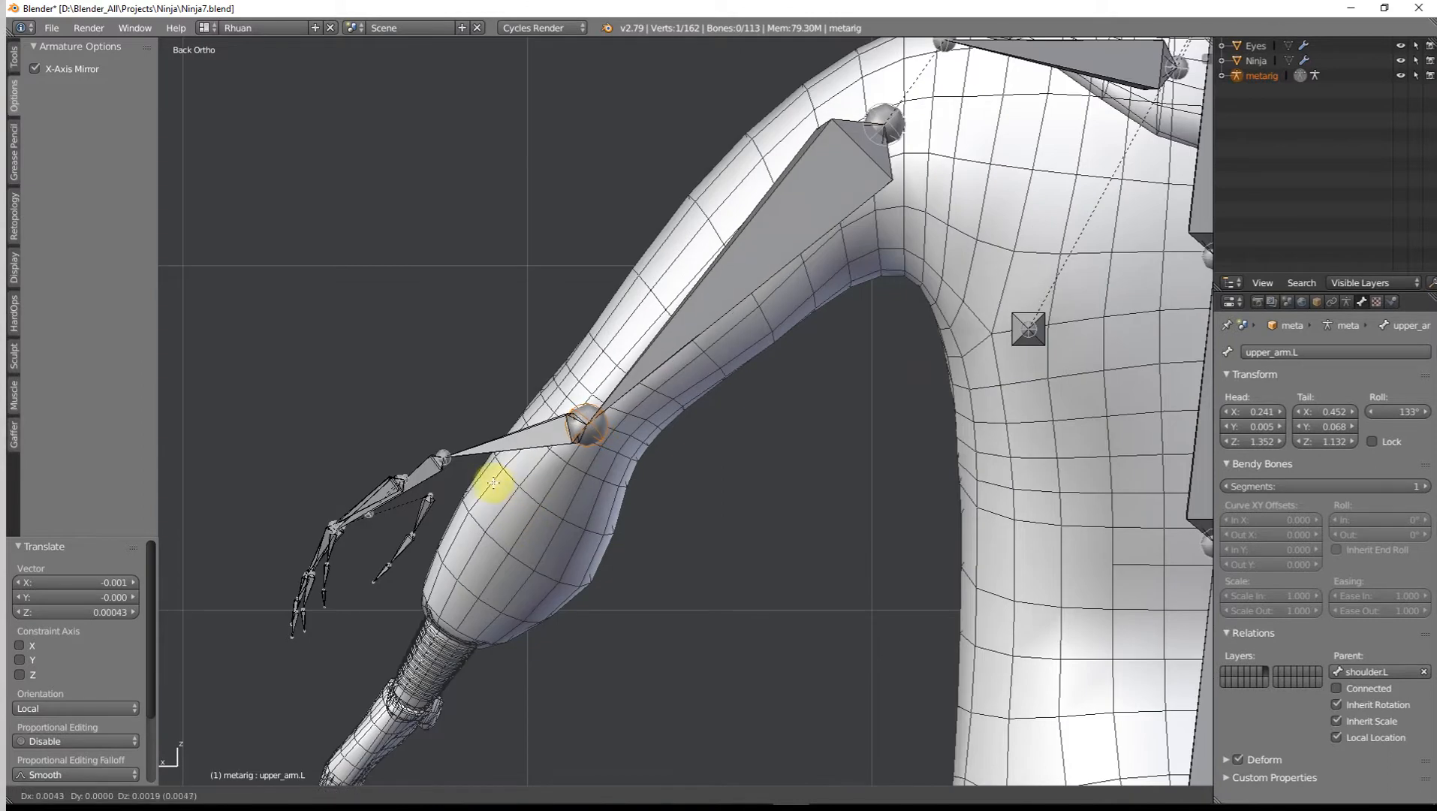
{"action": "left_click", "coordinate": [493, 483]}
Step: Select the left wrist joint together with all the hand and finger bones in wireframe front view
{"action": "middle_click_drag", "start_coordinate": [491, 491], "coordinate": [716, 479]}
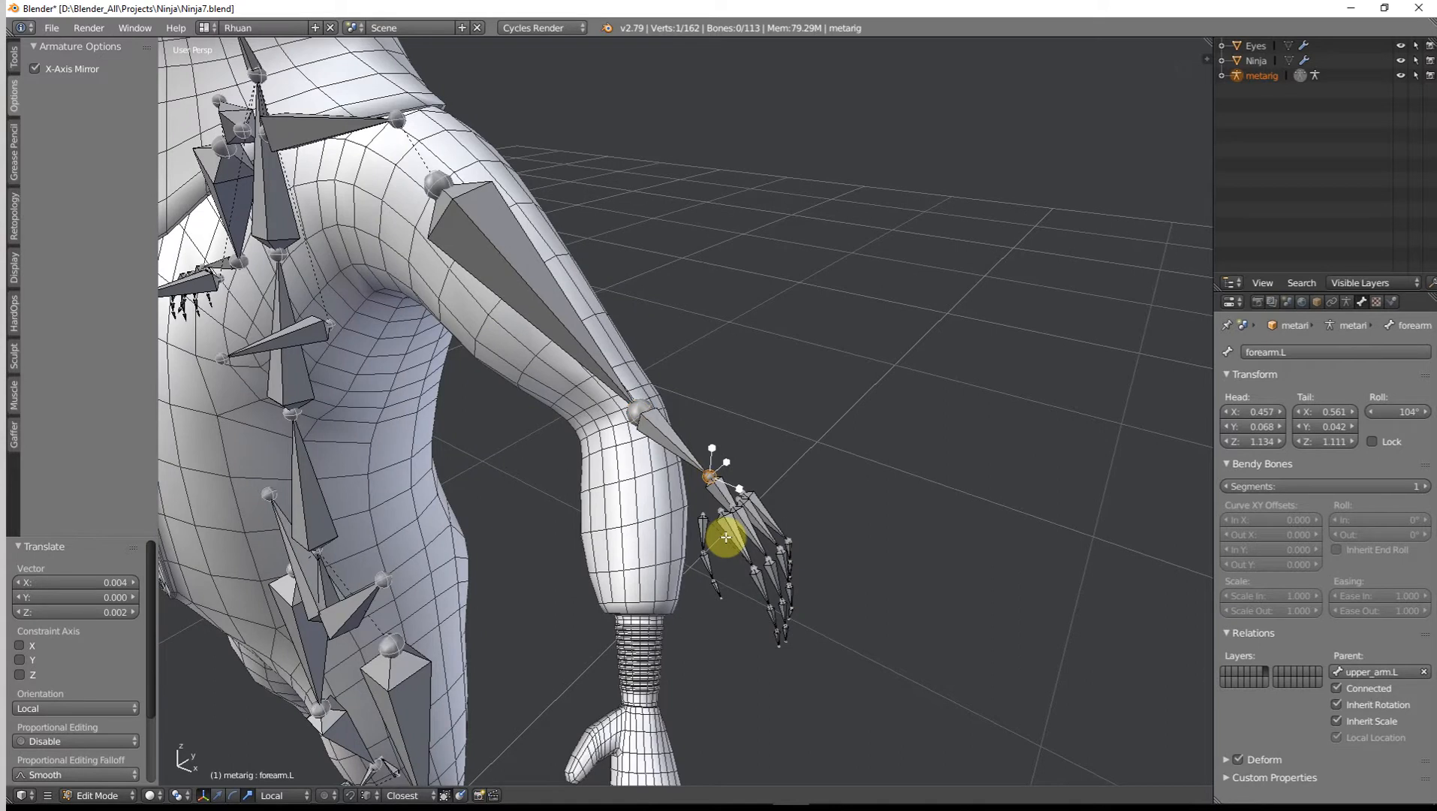
{"action": "key", "text": "KP_1"}
{"action": "key", "text": "z"}
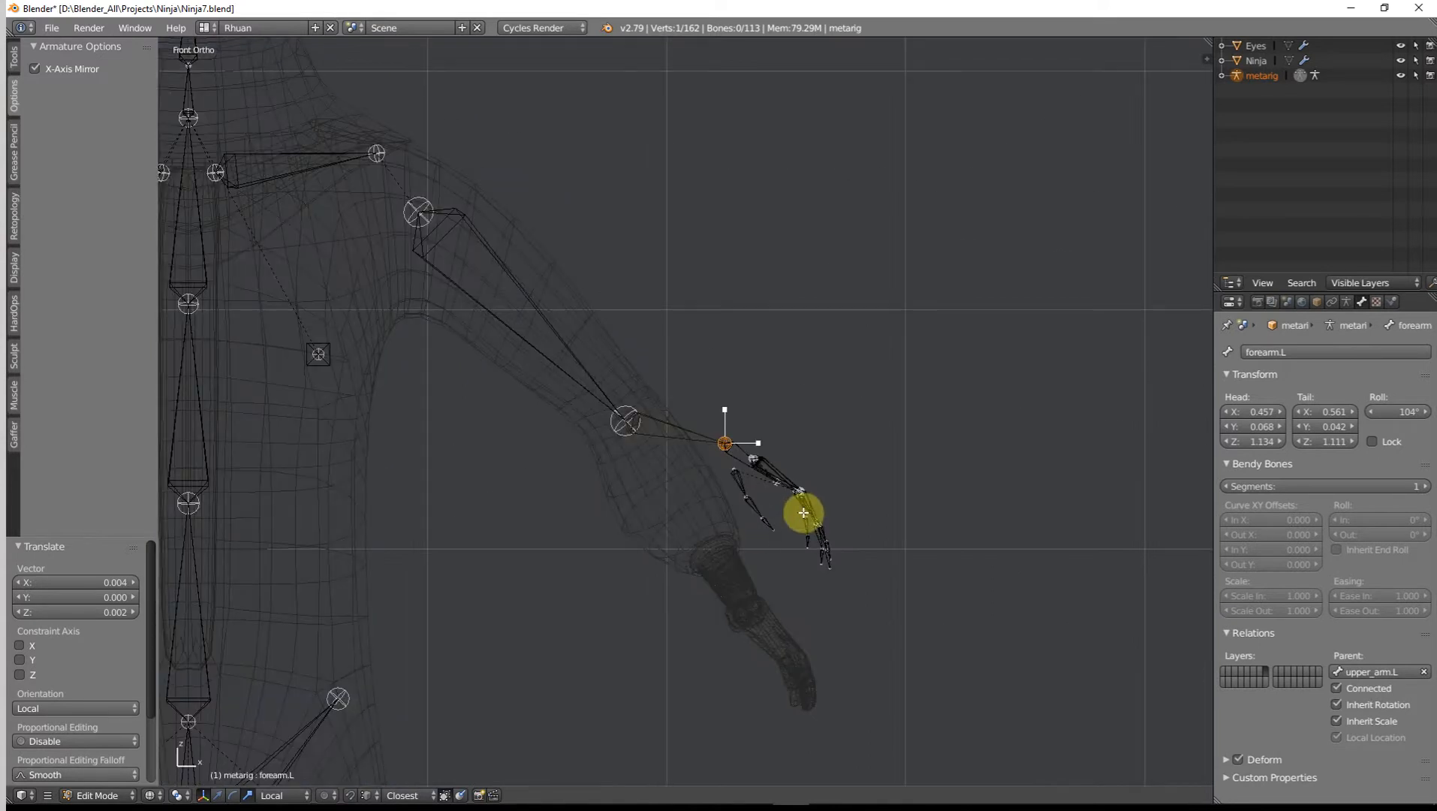
{"action": "left_click_drag", "start_coordinate": [829, 505], "coordinate": [794, 552]}
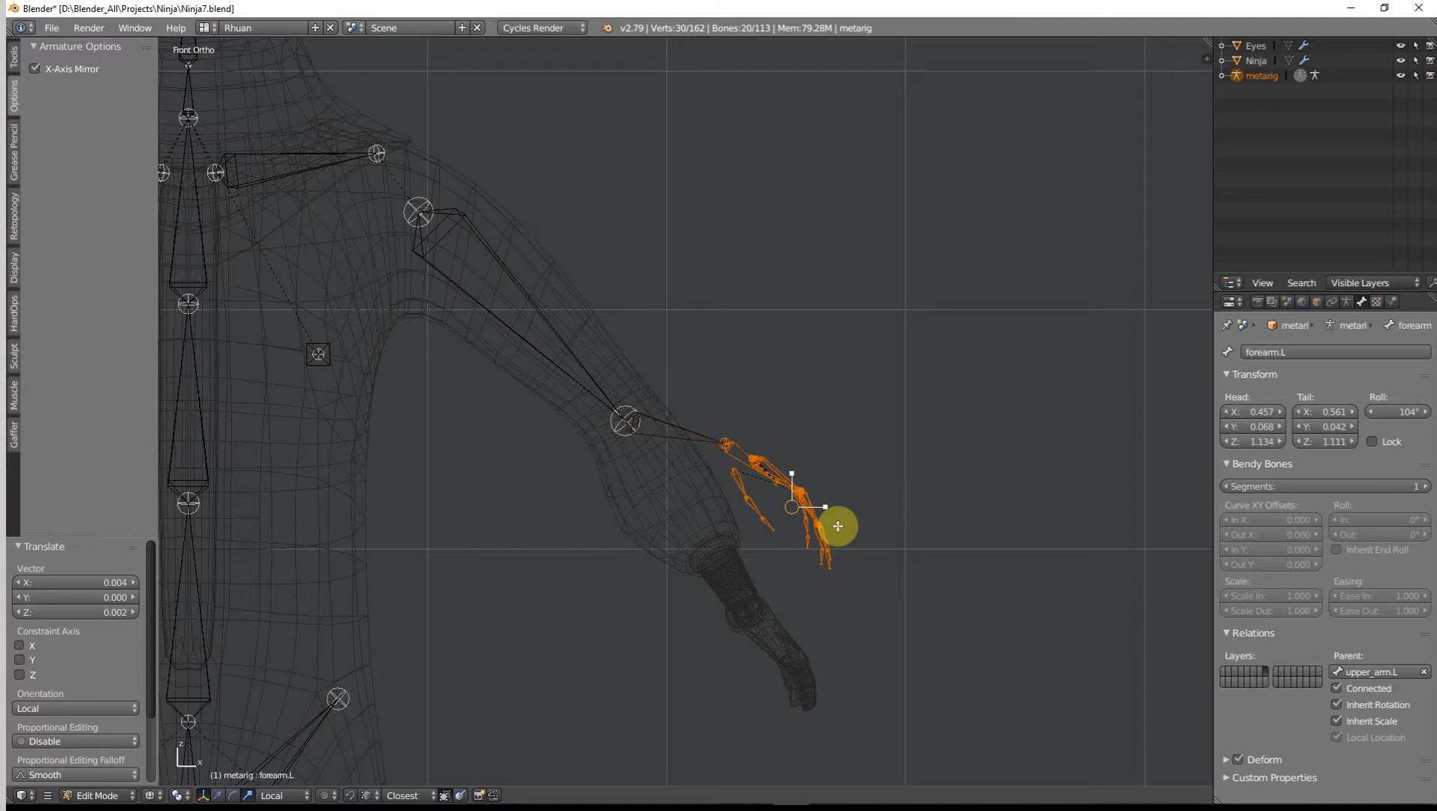
Step: In top view with solid shading, move the selected hand bones onto the mesh hand and rotate them about 41 degrees to match its direction
{"action": "middle_click_drag", "start_coordinate": [826, 592], "coordinate": [852, 610]}
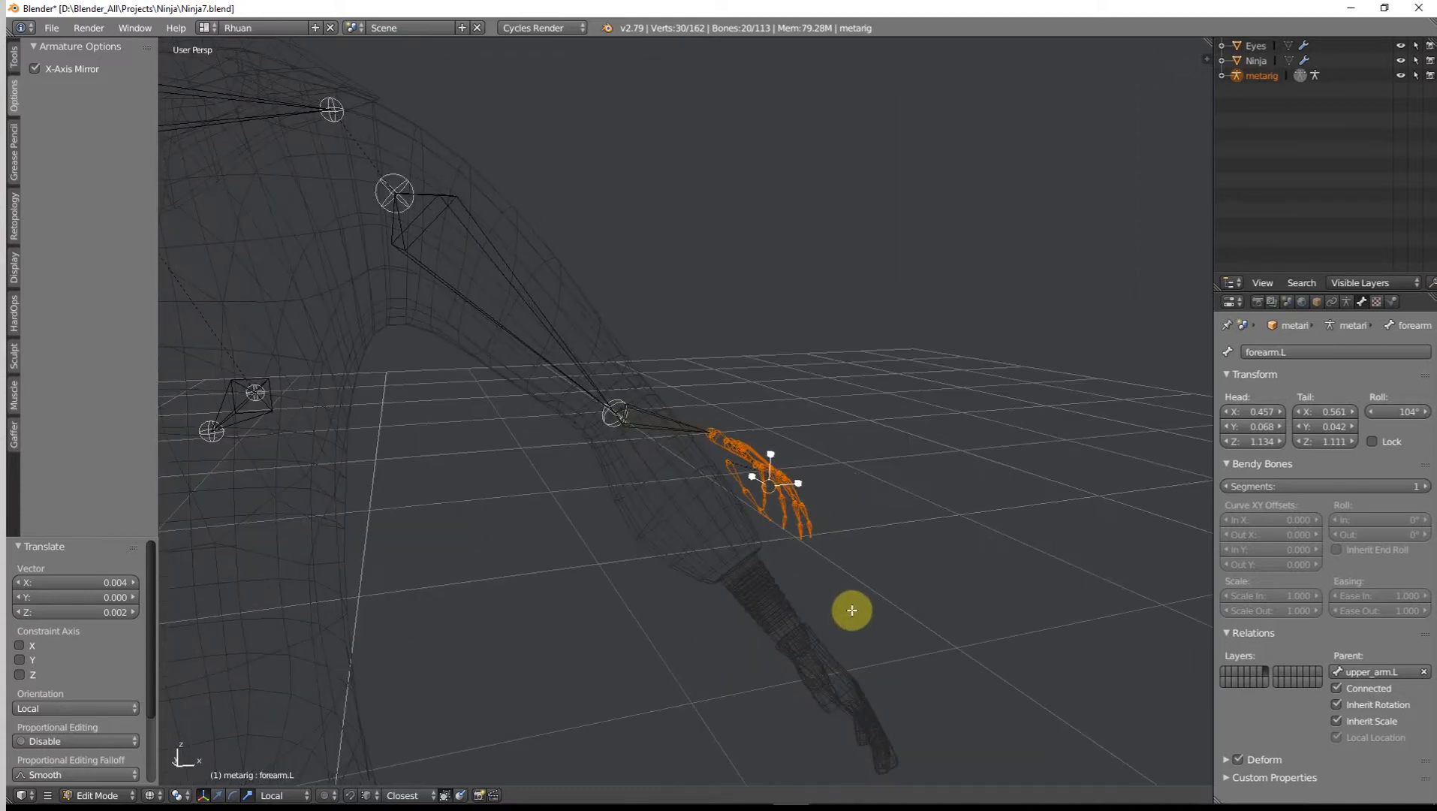
{"action": "key", "text": "KP_7"}
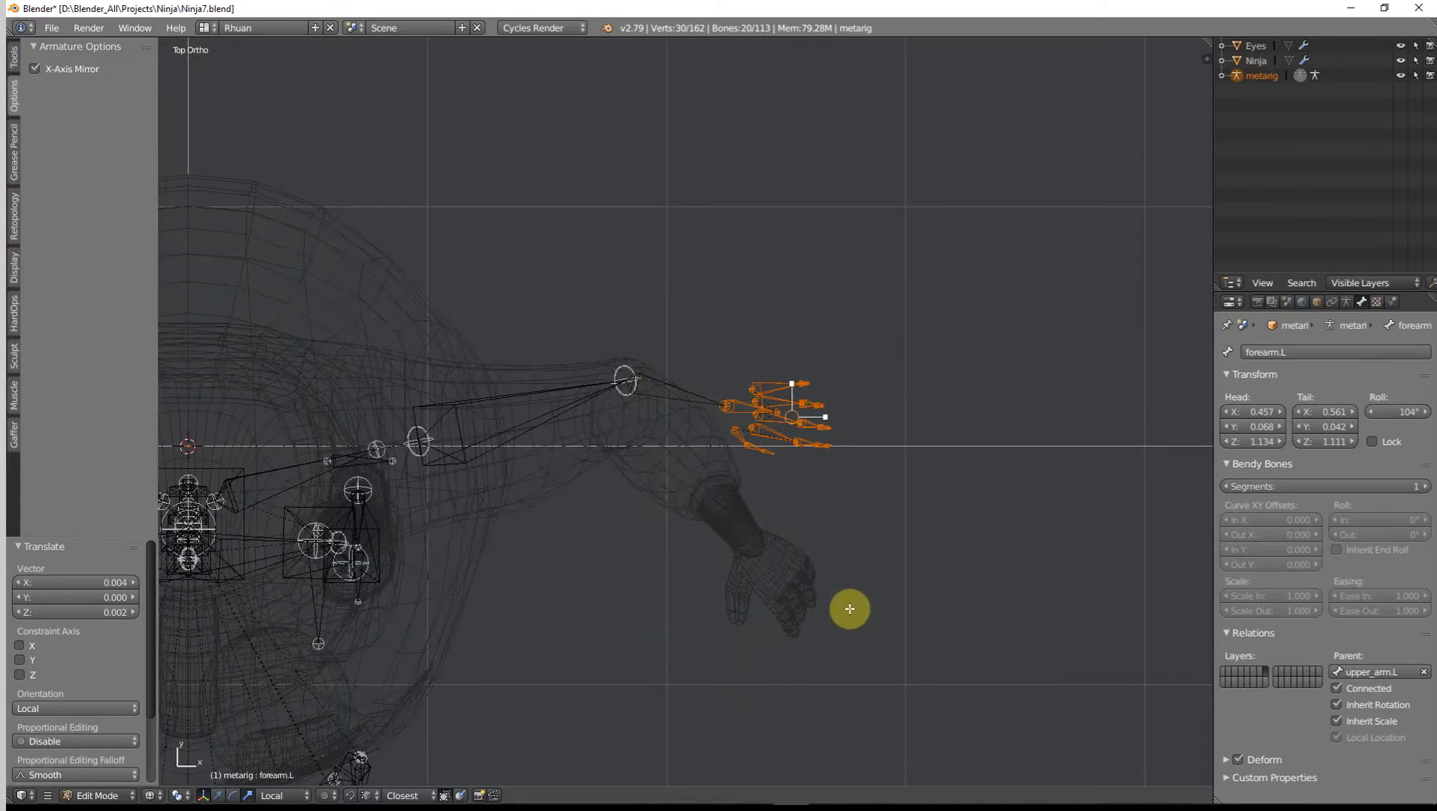
{"action": "key", "text": "z"}
{"action": "key", "text": "g"}
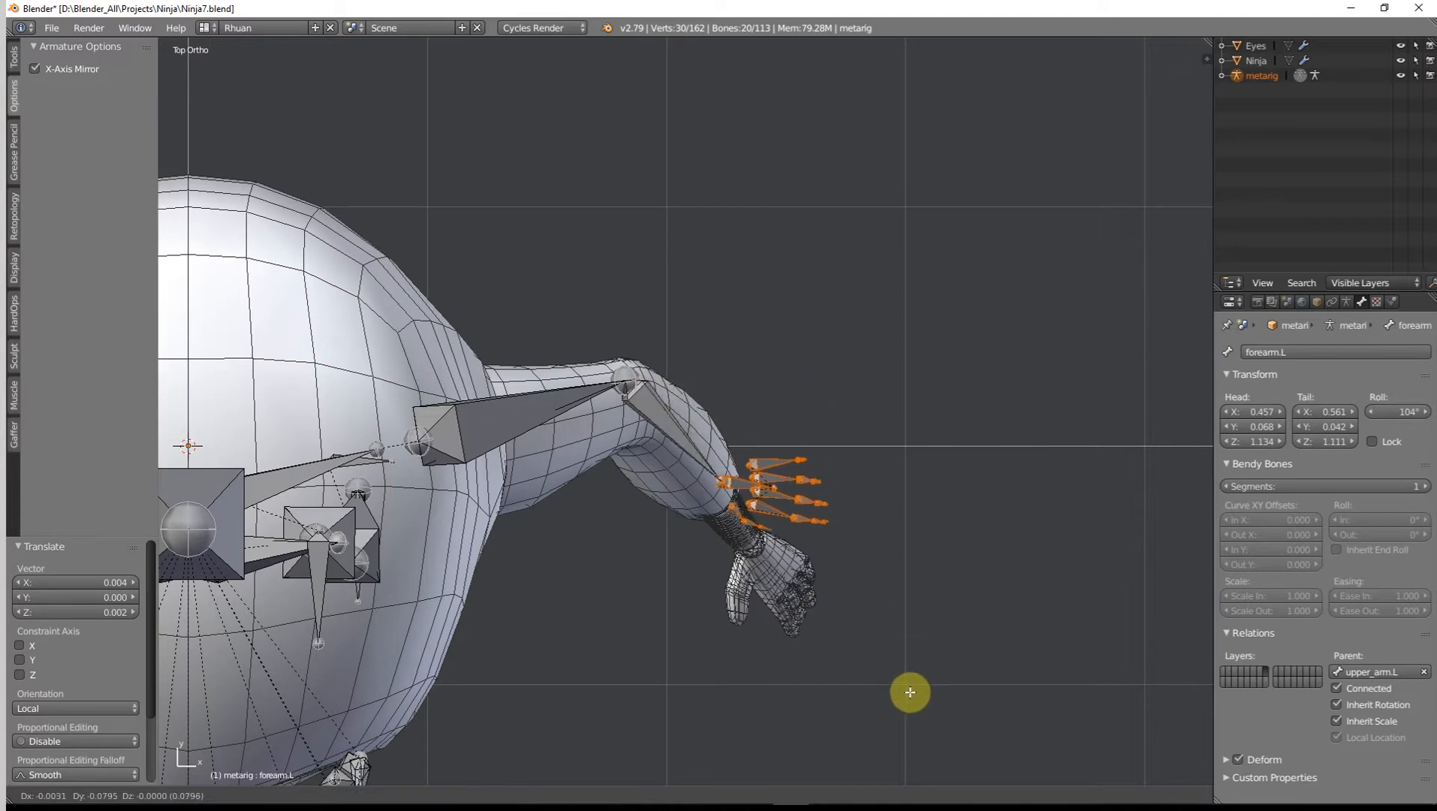
{"action": "left_click", "coordinate": [964, 696]}
{"action": "key", "text": "r"}
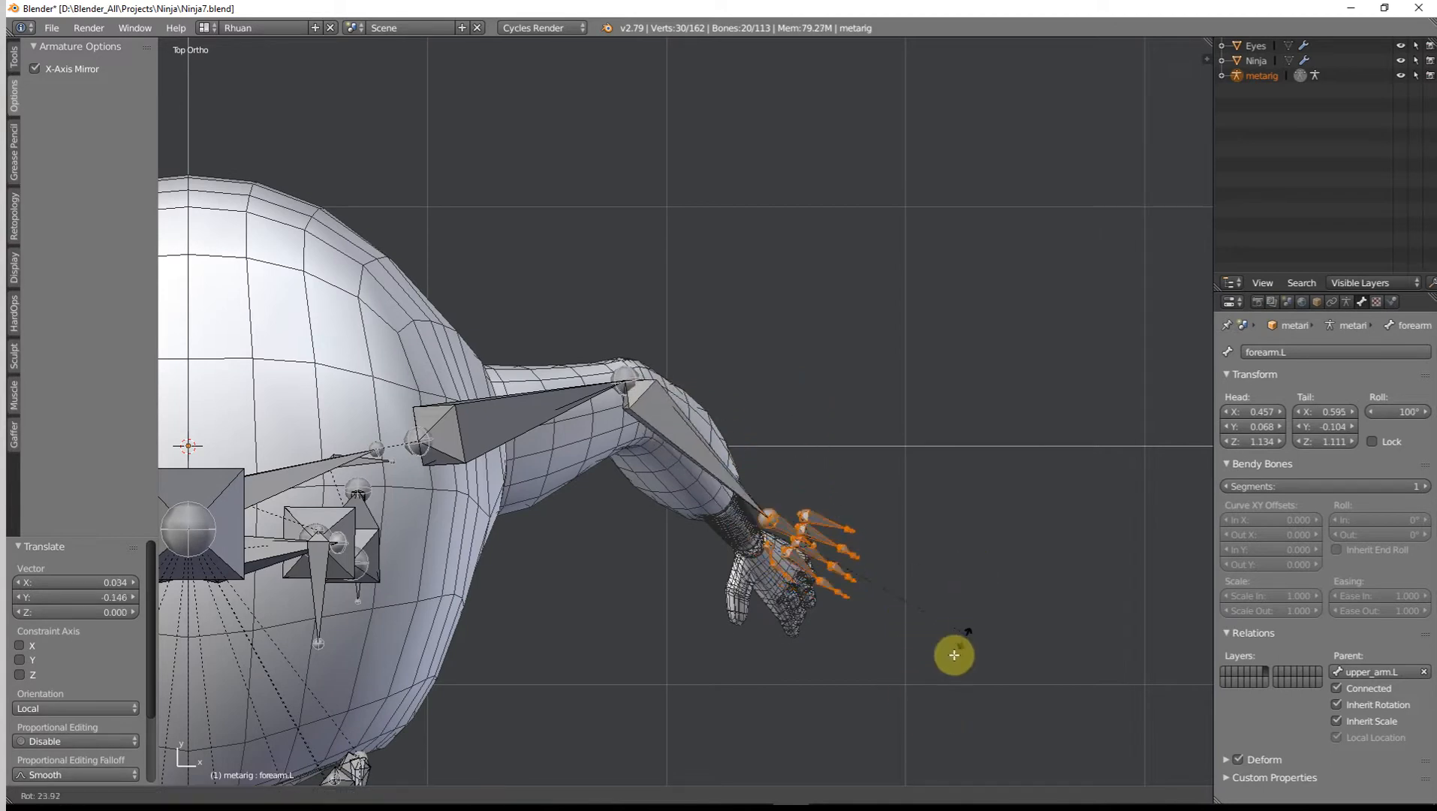
{"action": "left_click", "coordinate": [933, 670]}
{"action": "key", "text": "g"}
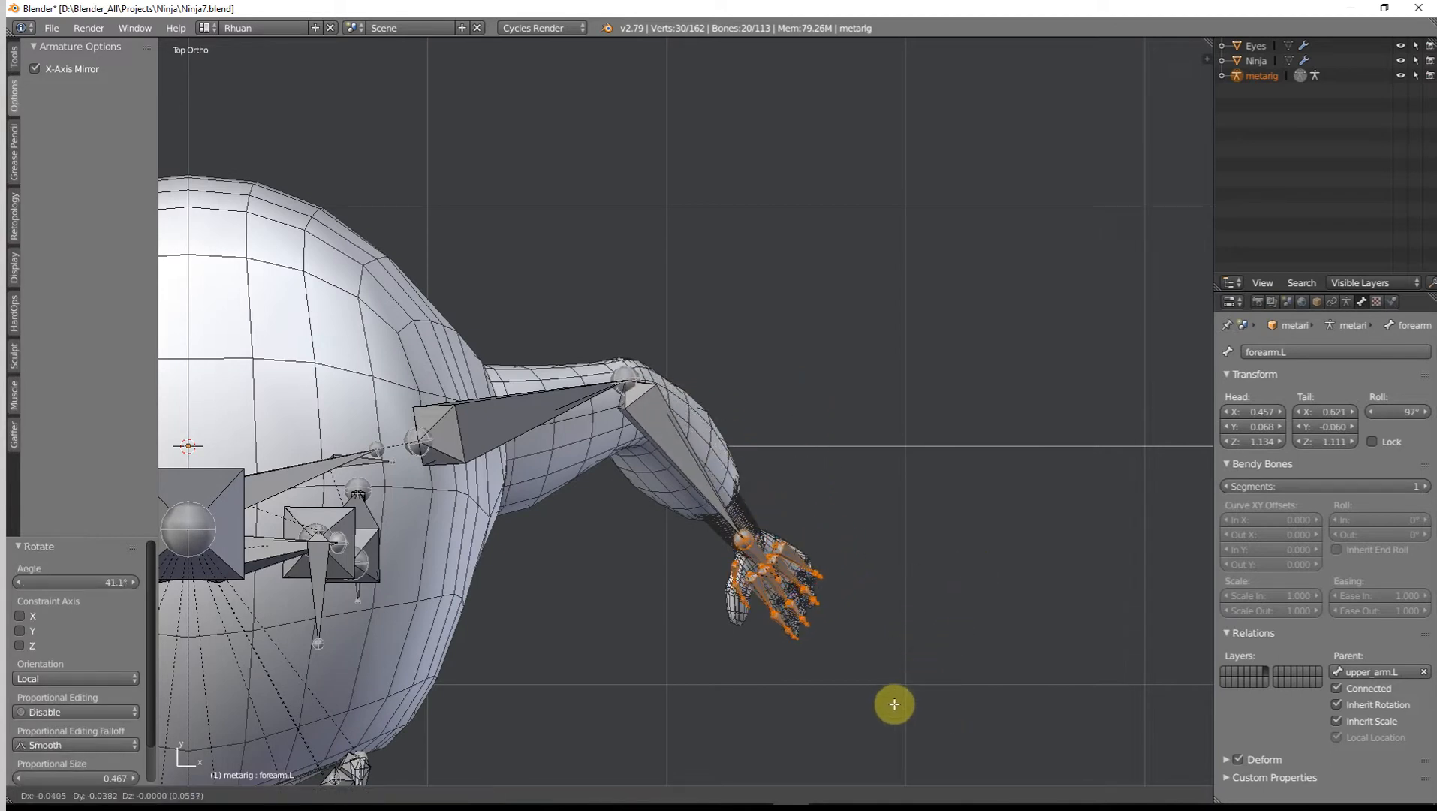
{"action": "left_click", "coordinate": [894, 704]}
Step: In front view, lower the selected hand bones by about 0.175 onto the mesh hand
{"action": "key", "text": "KP_1"}
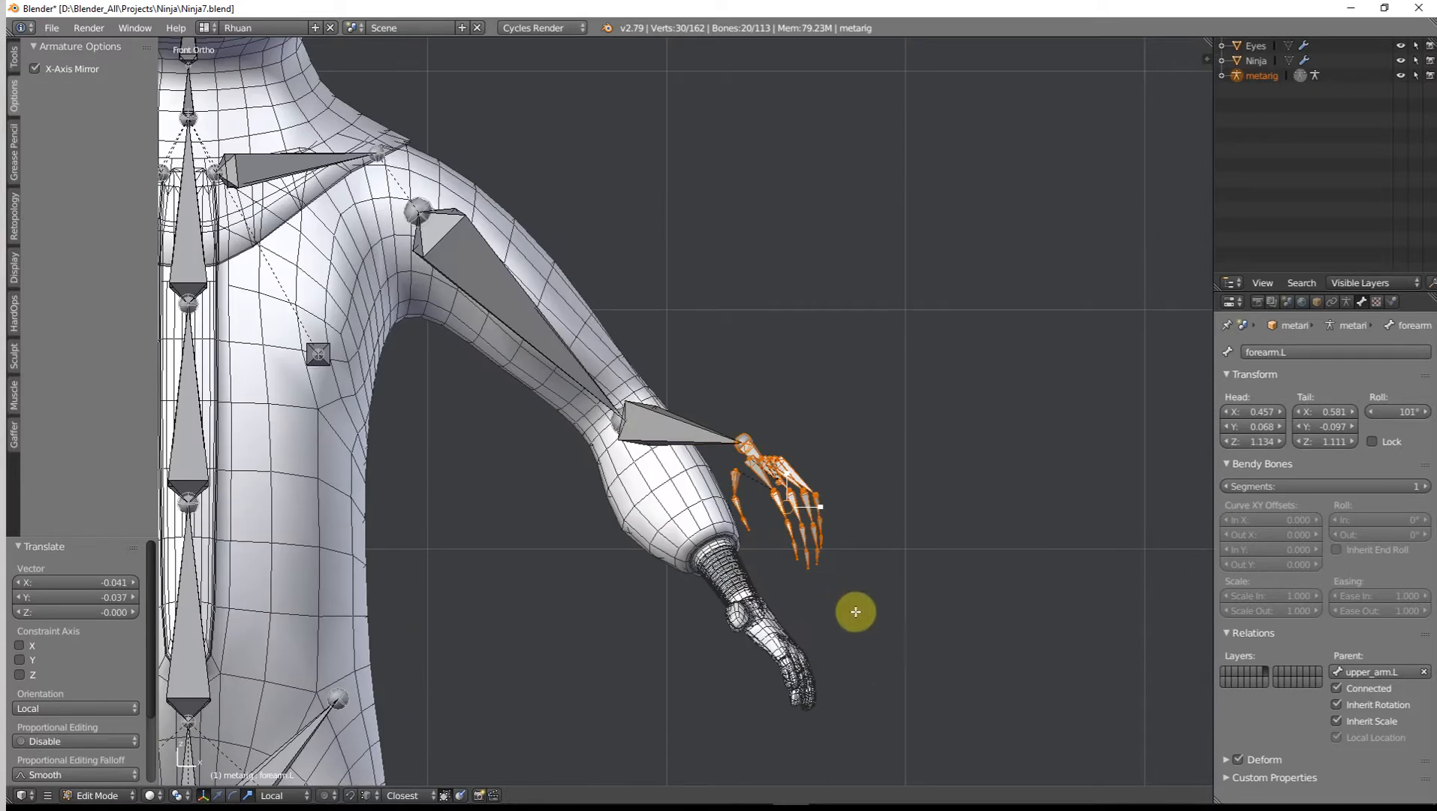
{"action": "key", "text": "g"}
{"action": "left_click", "coordinate": [863, 782]}
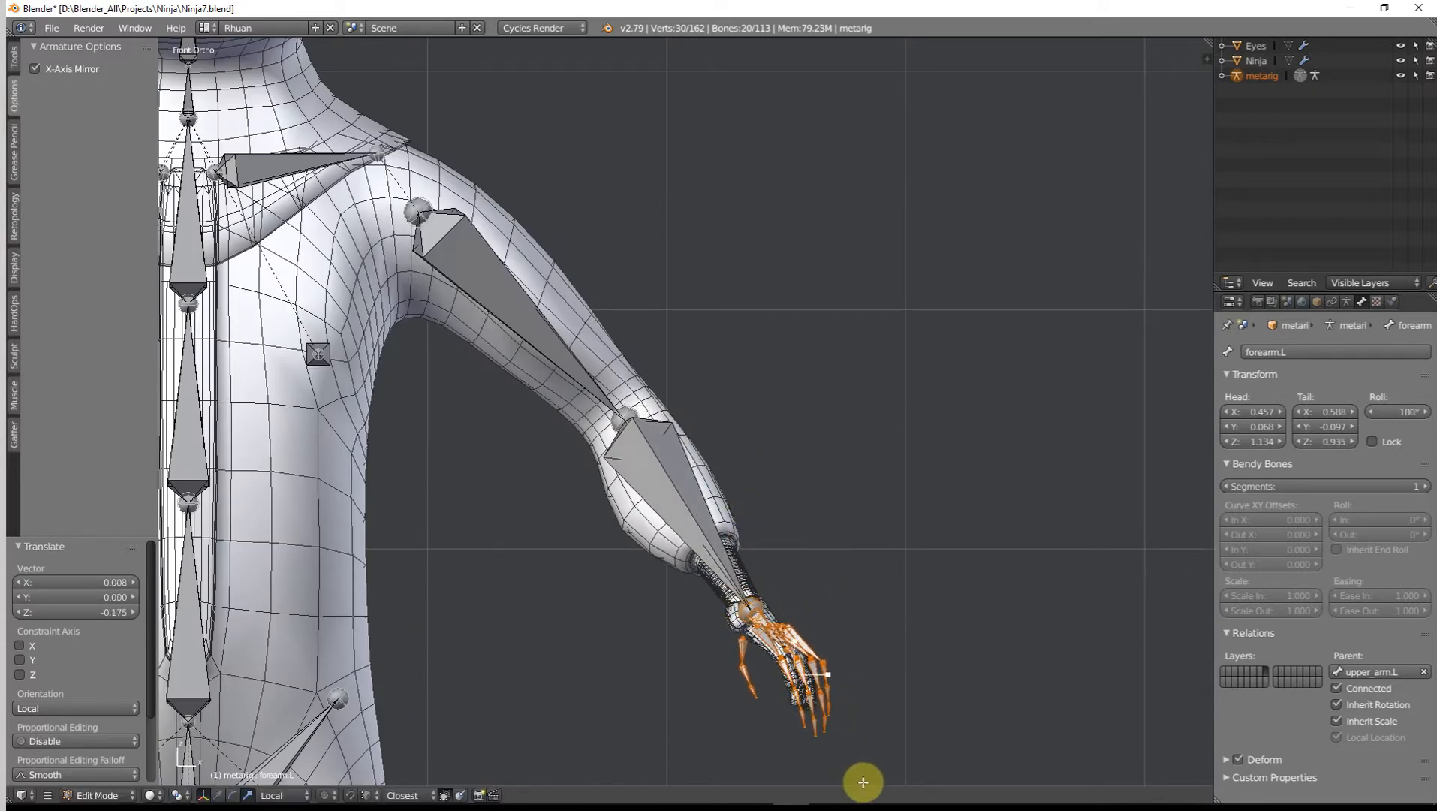
Step: Nudge the hand bones in perspective and front views so the wrist joint fits inside the mesh wrist
{"action": "middle_click_drag", "start_coordinate": [863, 782], "coordinate": [784, 520]}
{"action": "key", "text": "g"}
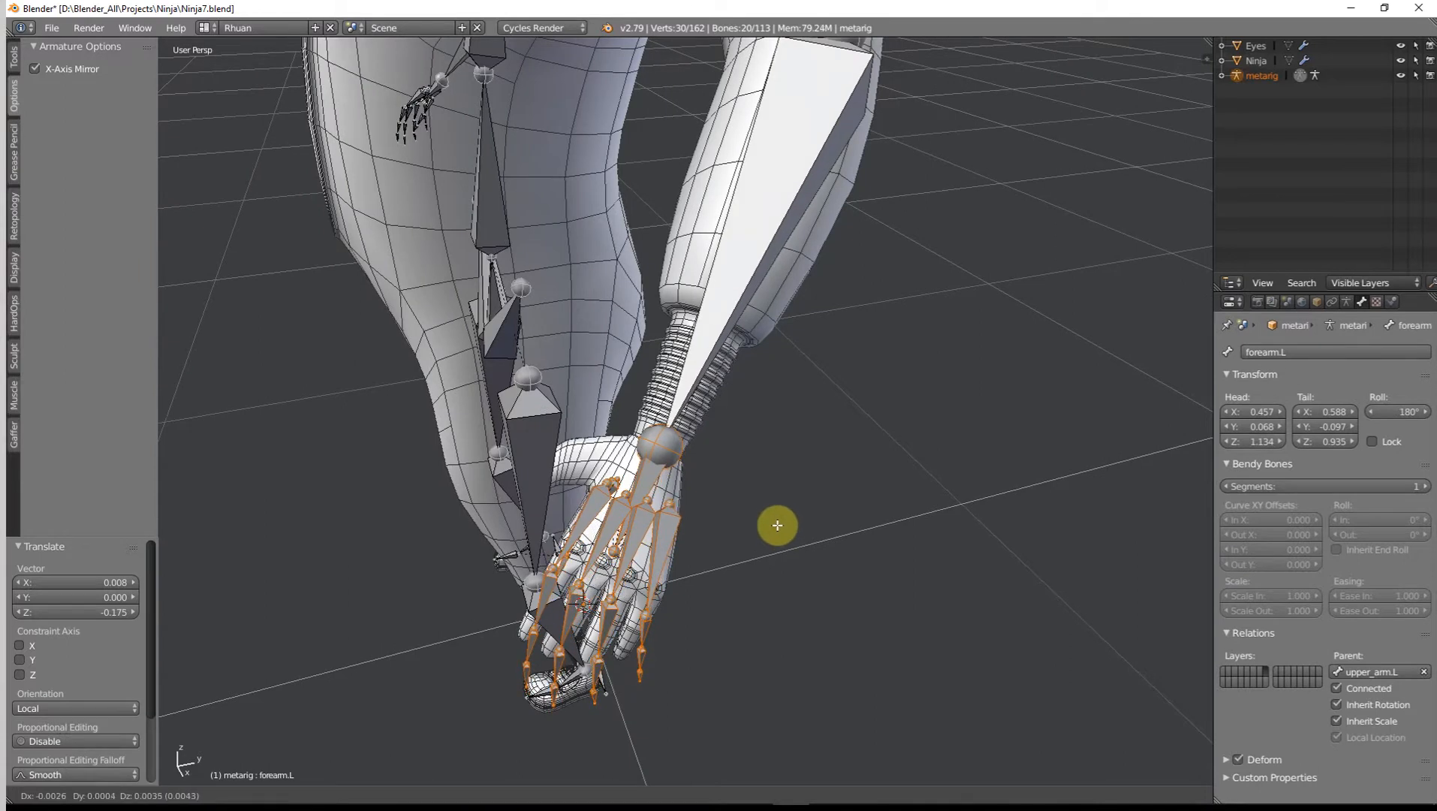
{"action": "left_click", "coordinate": [775, 530]}
{"action": "middle_click_drag", "start_coordinate": [776, 530], "coordinate": [857, 461]}
{"action": "key", "text": "KP_1"}
{"action": "key", "text": "g"}
{"action": "left_click", "coordinate": [998, 498]}
Step: Rotate the left hand bones about 3.8 degrees and shift them slightly to line up with the mesh fingers
{"action": "scroll", "coordinate": [774, 497], "scroll_direction": "down", "scroll_amount": 7}
{"action": "scroll", "coordinate": [597, 449], "scroll_direction": "down", "scroll_amount": 3}
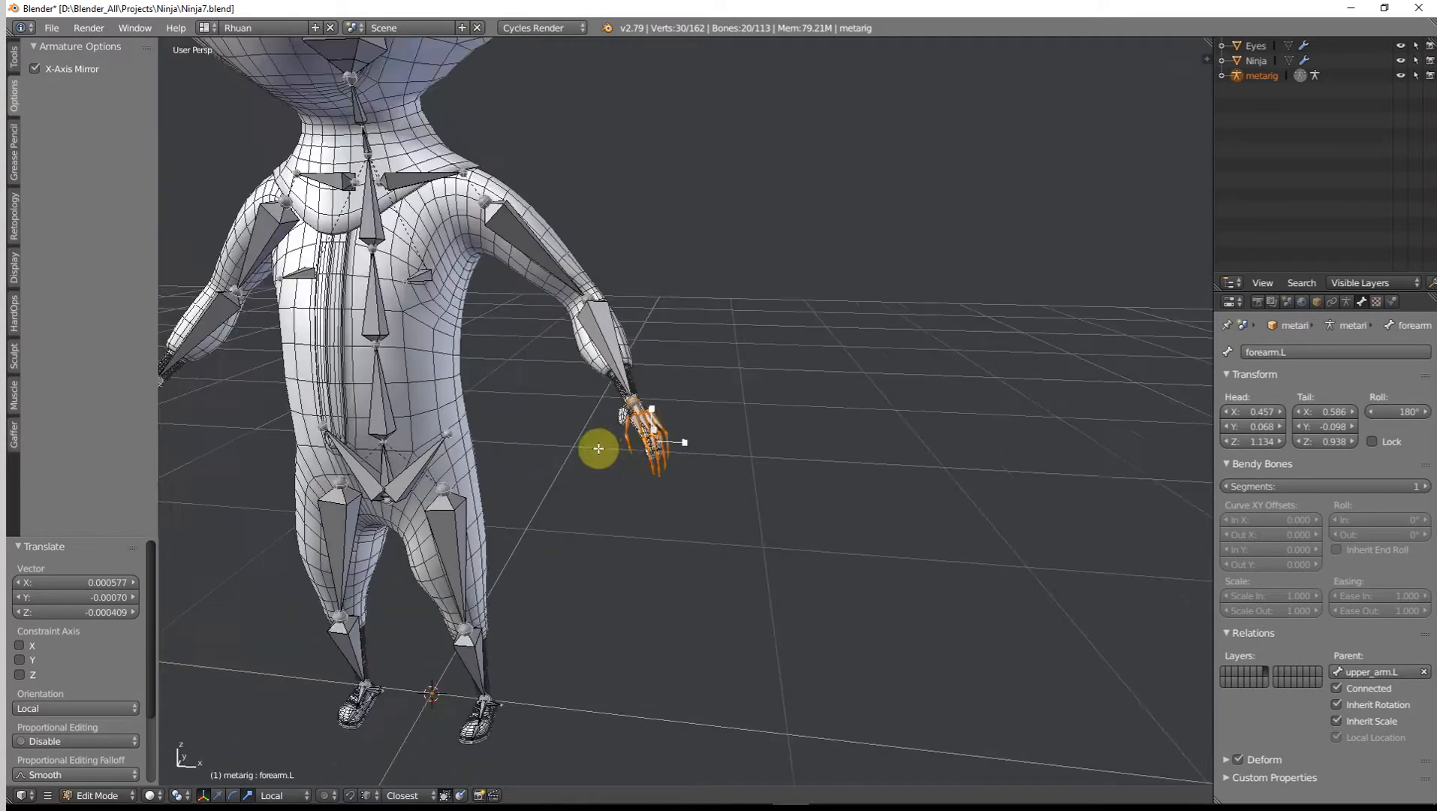
{"action": "middle_click_drag", "start_coordinate": [597, 449], "coordinate": [695, 564], "text": "shift"}
{"action": "scroll", "coordinate": [686, 308], "scroll_direction": "up", "scroll_amount": 3}
{"action": "scroll", "coordinate": [789, 452], "scroll_direction": "up", "scroll_amount": 3}
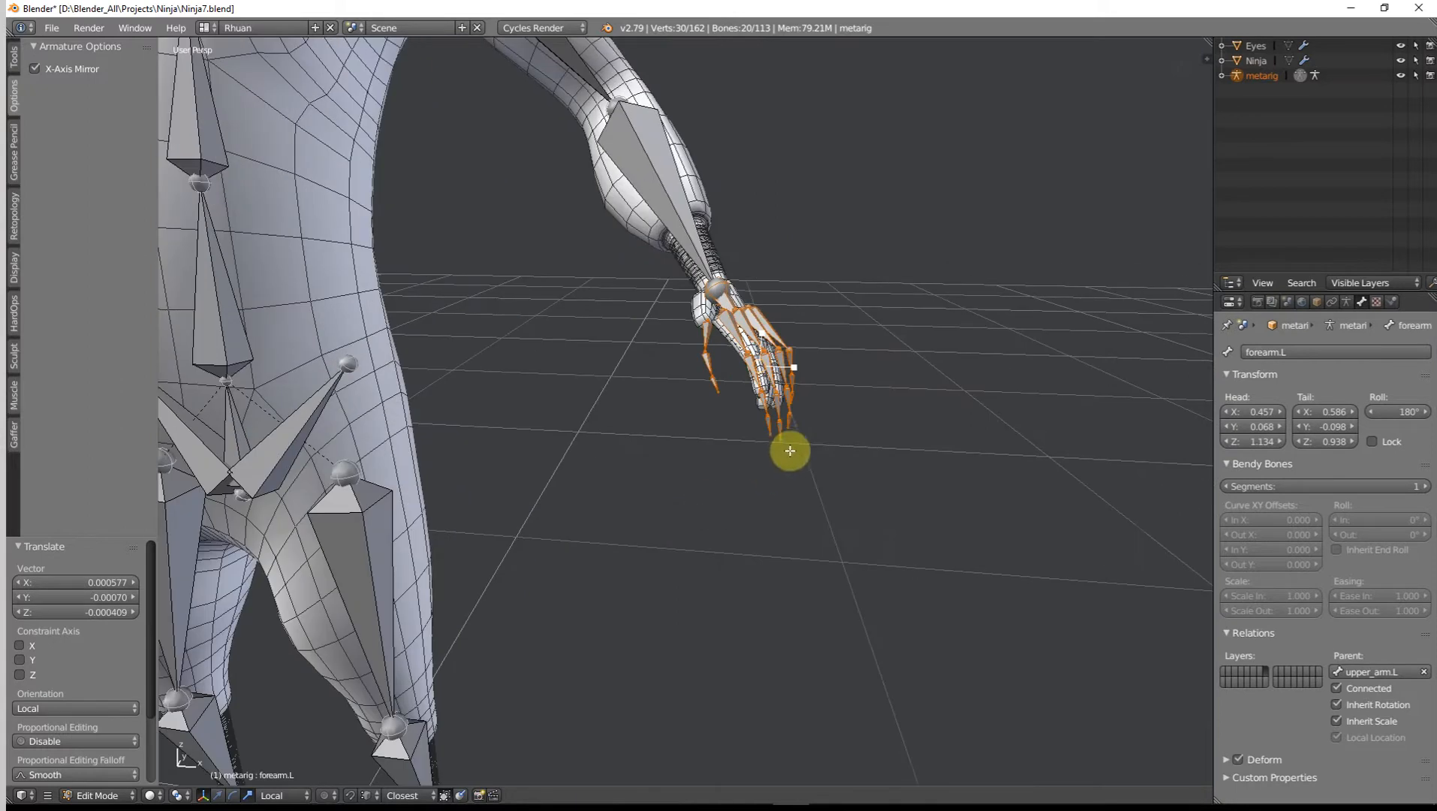
{"action": "middle_click_drag", "start_coordinate": [789, 452], "coordinate": [691, 472]}
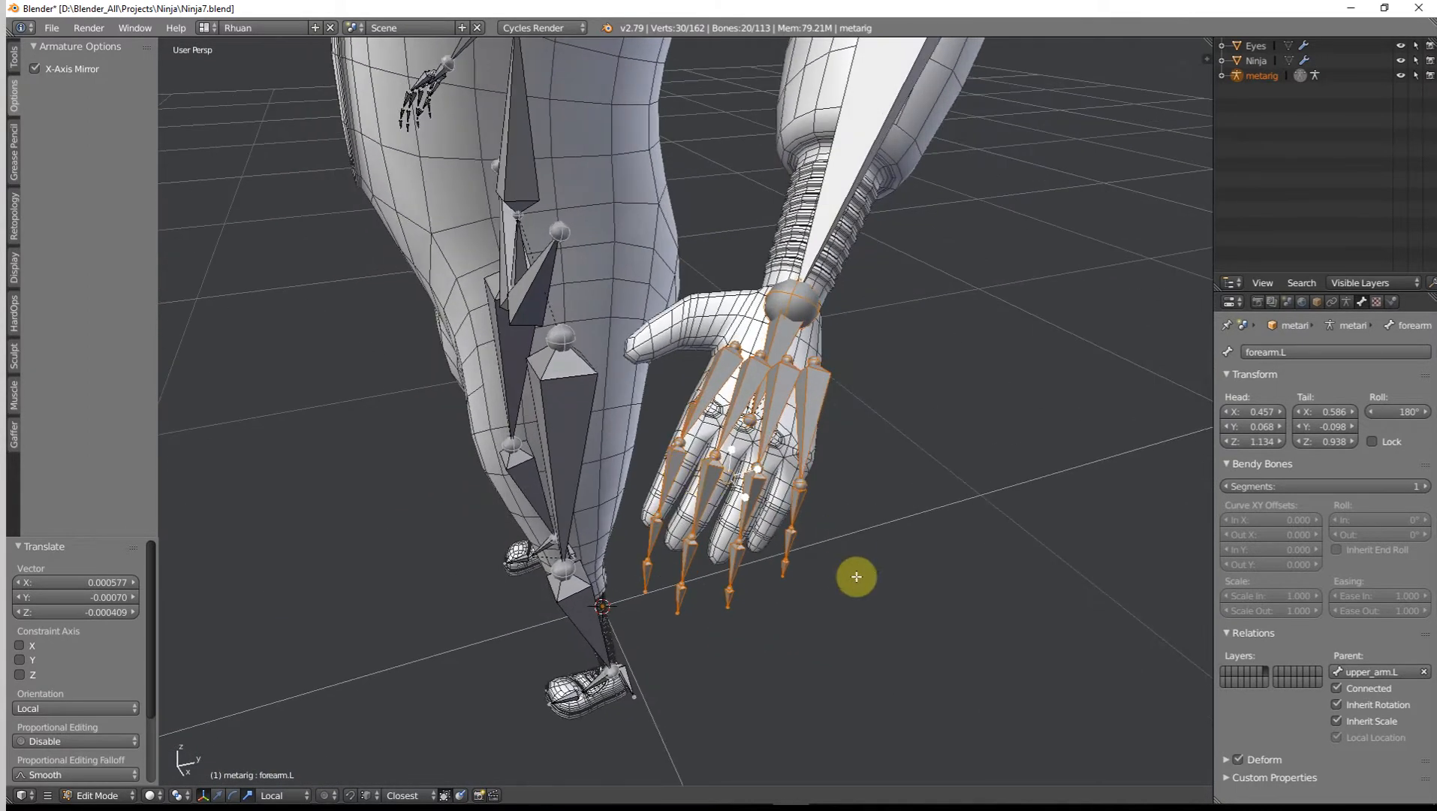
{"action": "key", "text": "r"}
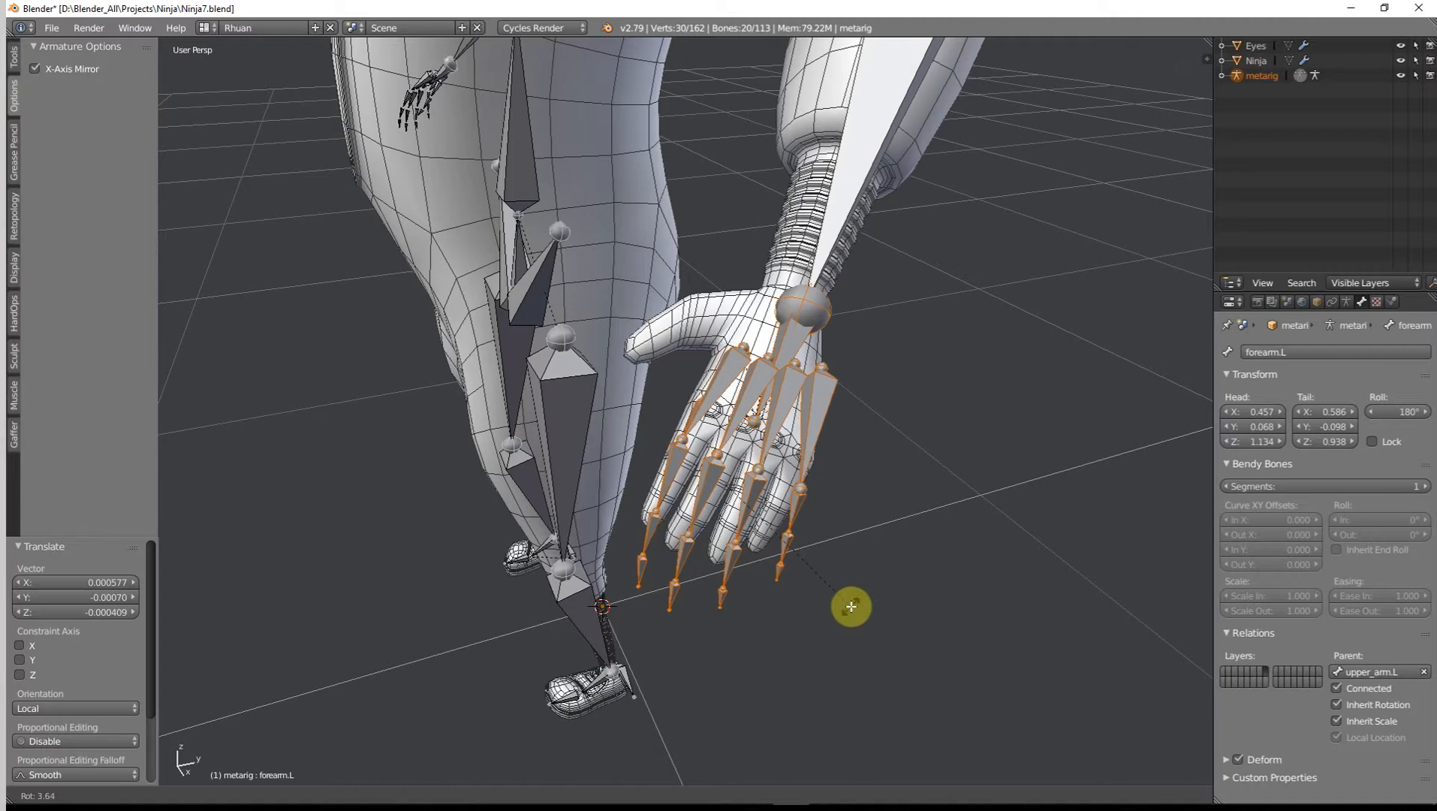
{"action": "left_click", "coordinate": [850, 607]}
{"action": "key", "text": "g"}
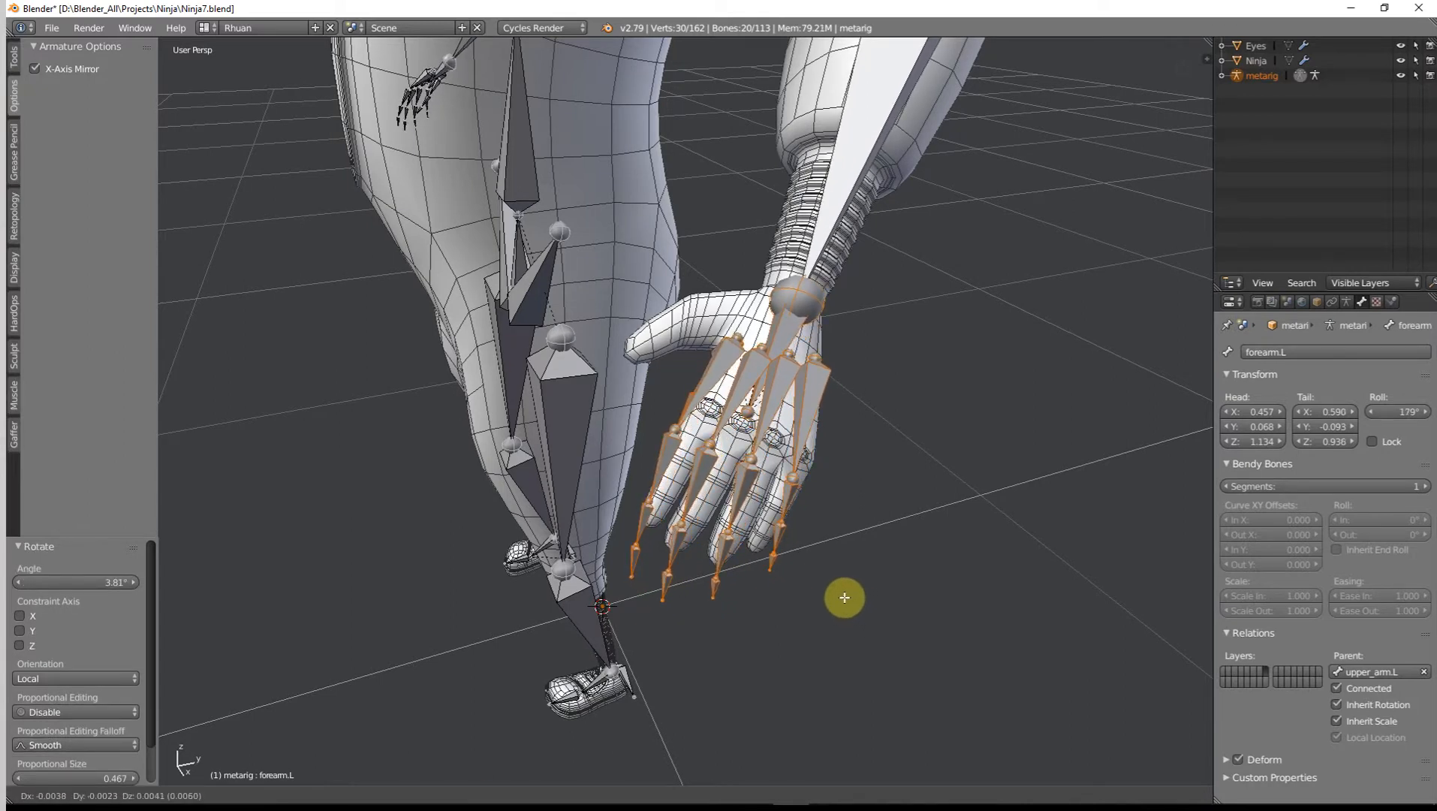
{"action": "left_click", "coordinate": [845, 593]}
Step: Shift the whole set of left hand bones slightly sideways to centre the wrist joint over the mesh wrist
{"action": "middle_click_drag", "start_coordinate": [846, 584], "coordinate": [742, 464]}
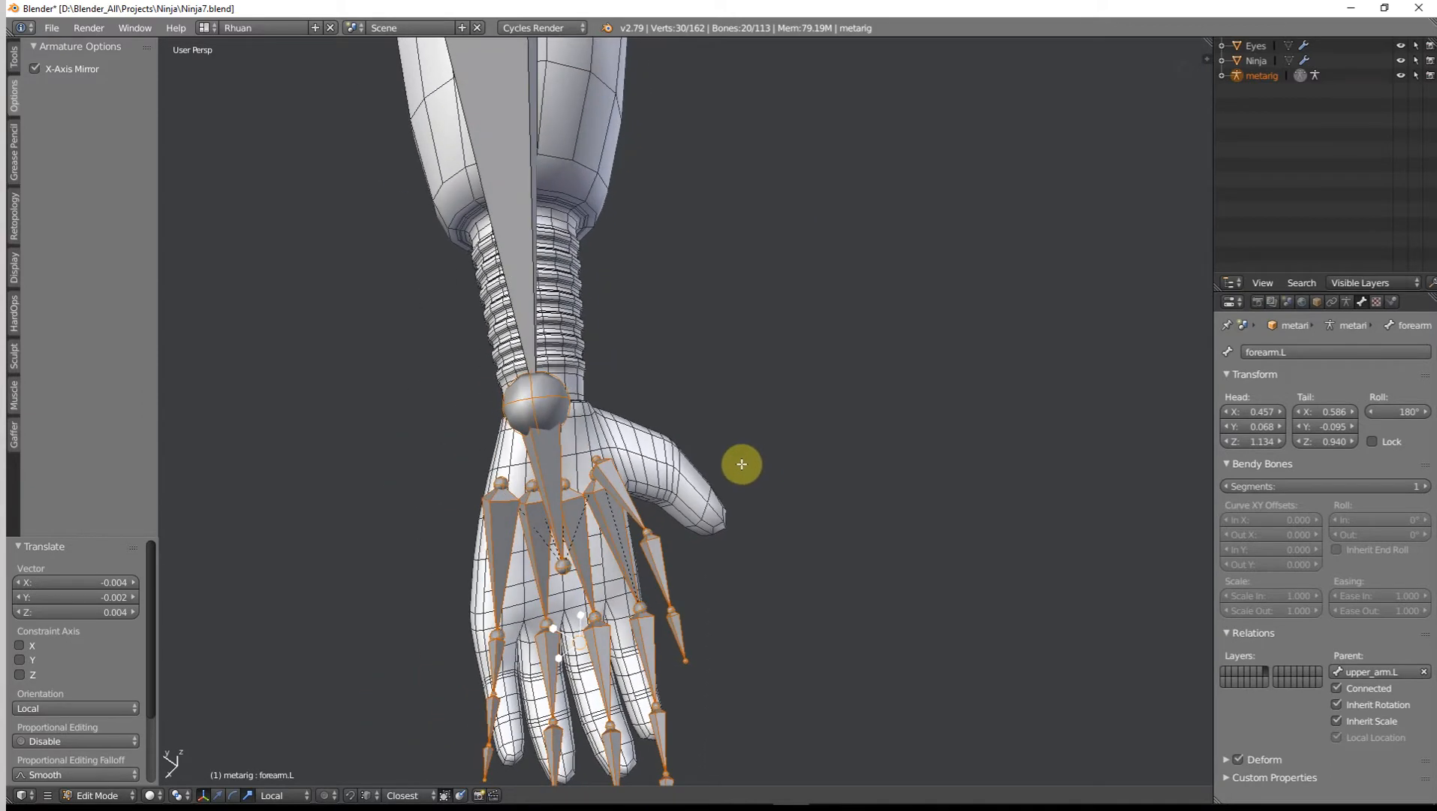
{"action": "key", "text": "g"}
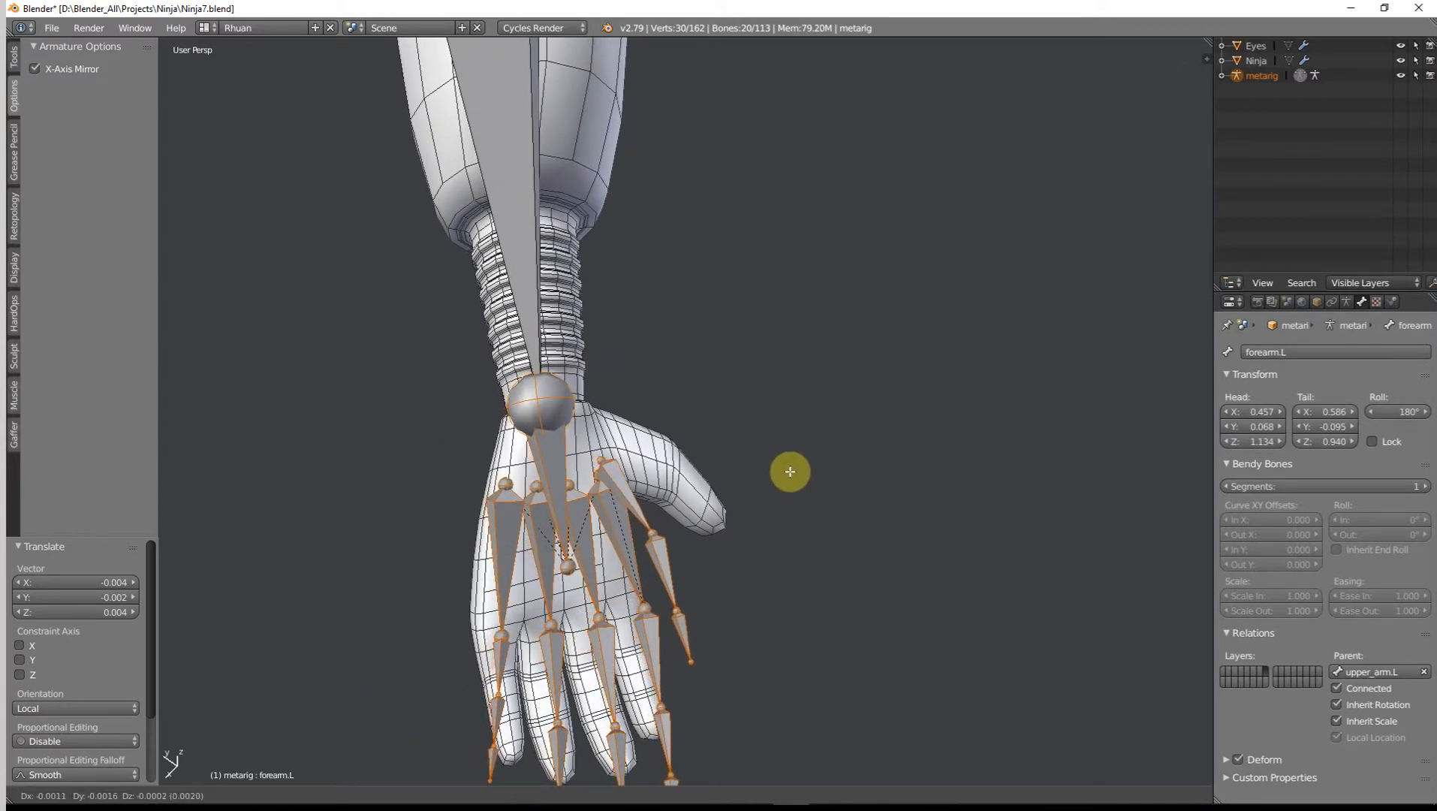
{"action": "left_click", "coordinate": [808, 477]}
Step: Move the base joint of the palm.04.L bone closer to the wrist
{"action": "middle_click_drag", "start_coordinate": [808, 478], "coordinate": [612, 512]}
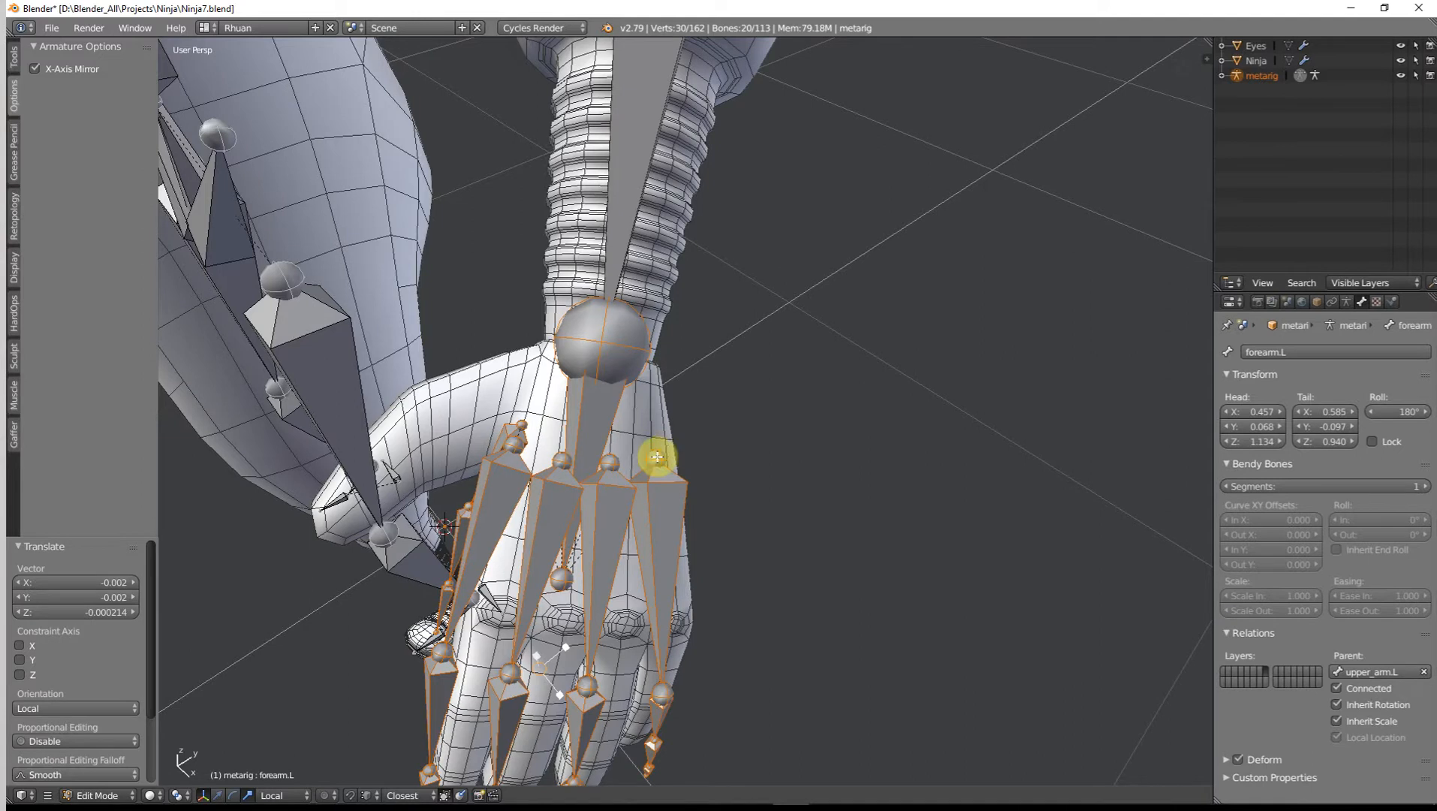
{"action": "left_click", "coordinate": [657, 457]}
{"action": "middle_click_drag", "start_coordinate": [657, 457], "coordinate": [615, 448]}
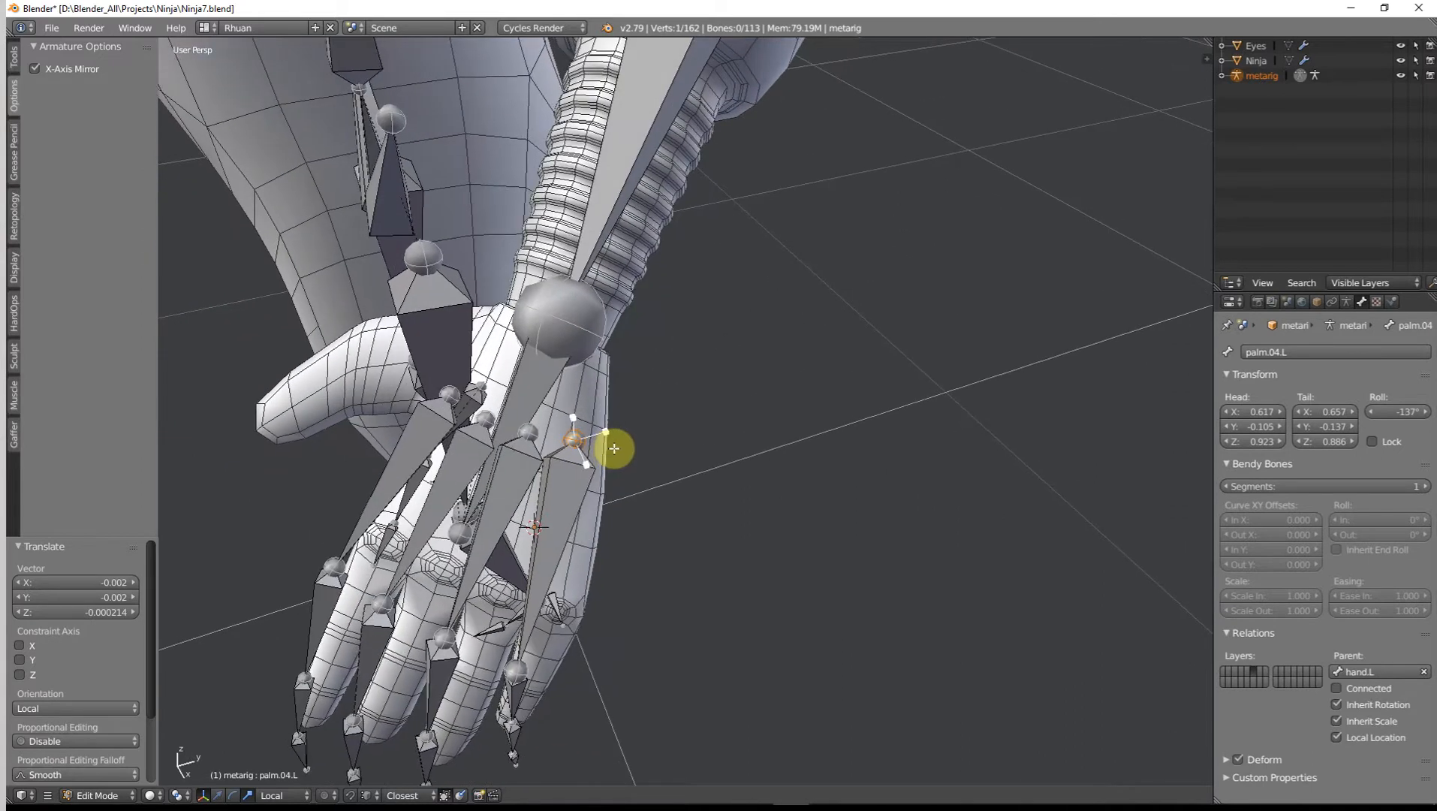
{"action": "key", "text": "g"}
{"action": "left_click", "coordinate": [621, 428]}
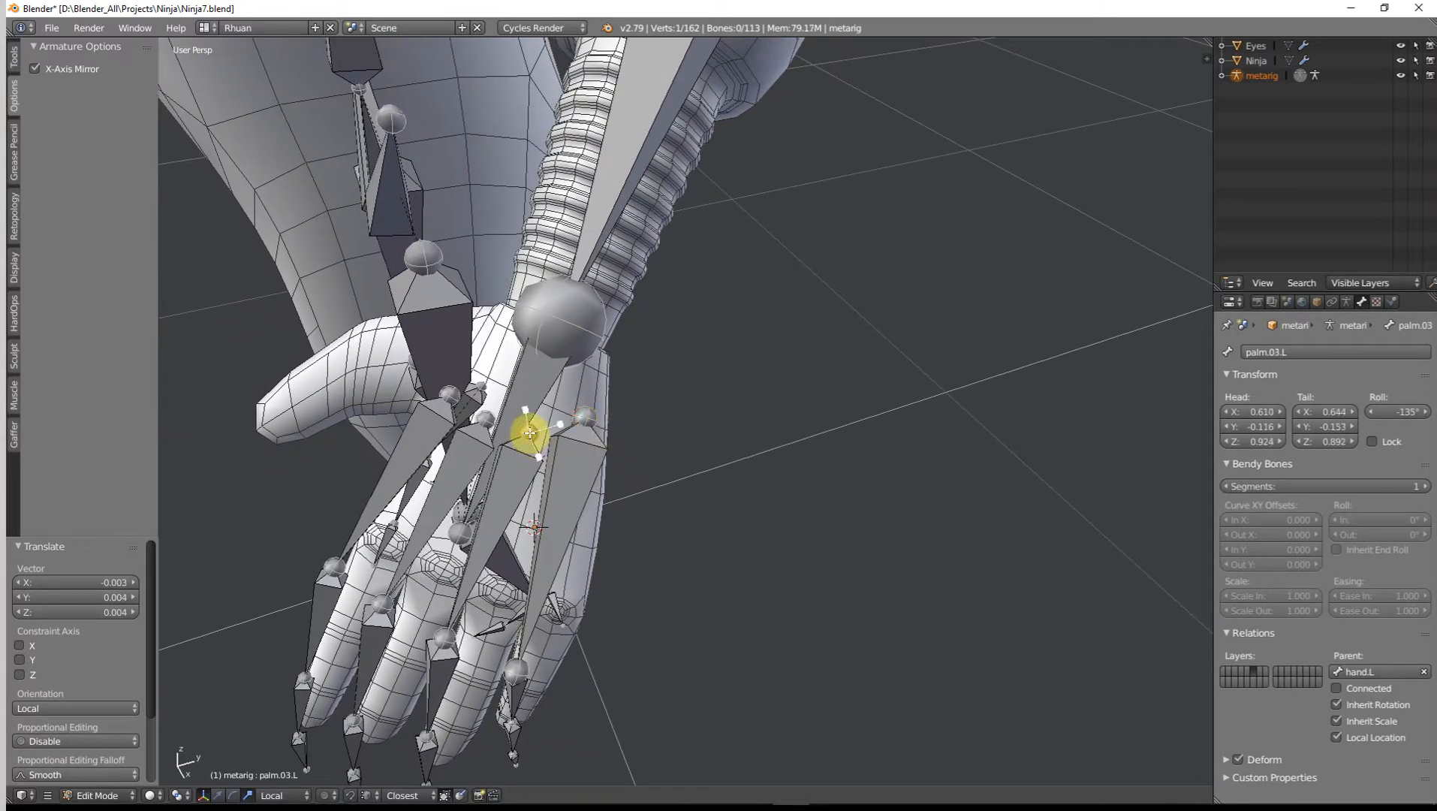
Step: Move the base joints of palm.03.L, palm.02.L and palm.01.L closer to the wrist
{"action": "key", "text": "g"}
{"action": "left_click", "coordinate": [541, 404]}
{"action": "right_click", "coordinate": [482, 386]}
{"action": "key", "text": "g"}
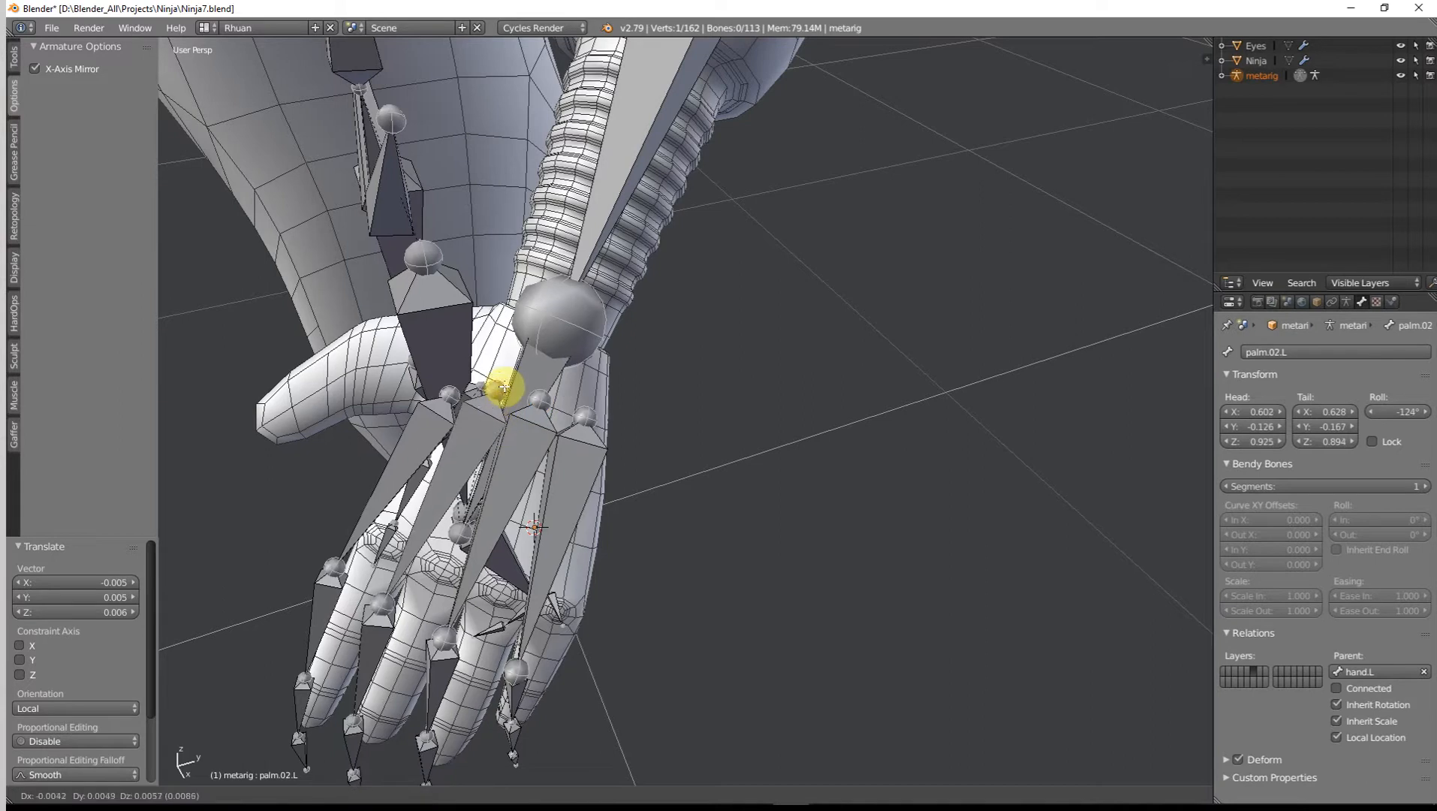
{"action": "right_click", "coordinate": [464, 393]}
{"action": "key", "text": "g"}
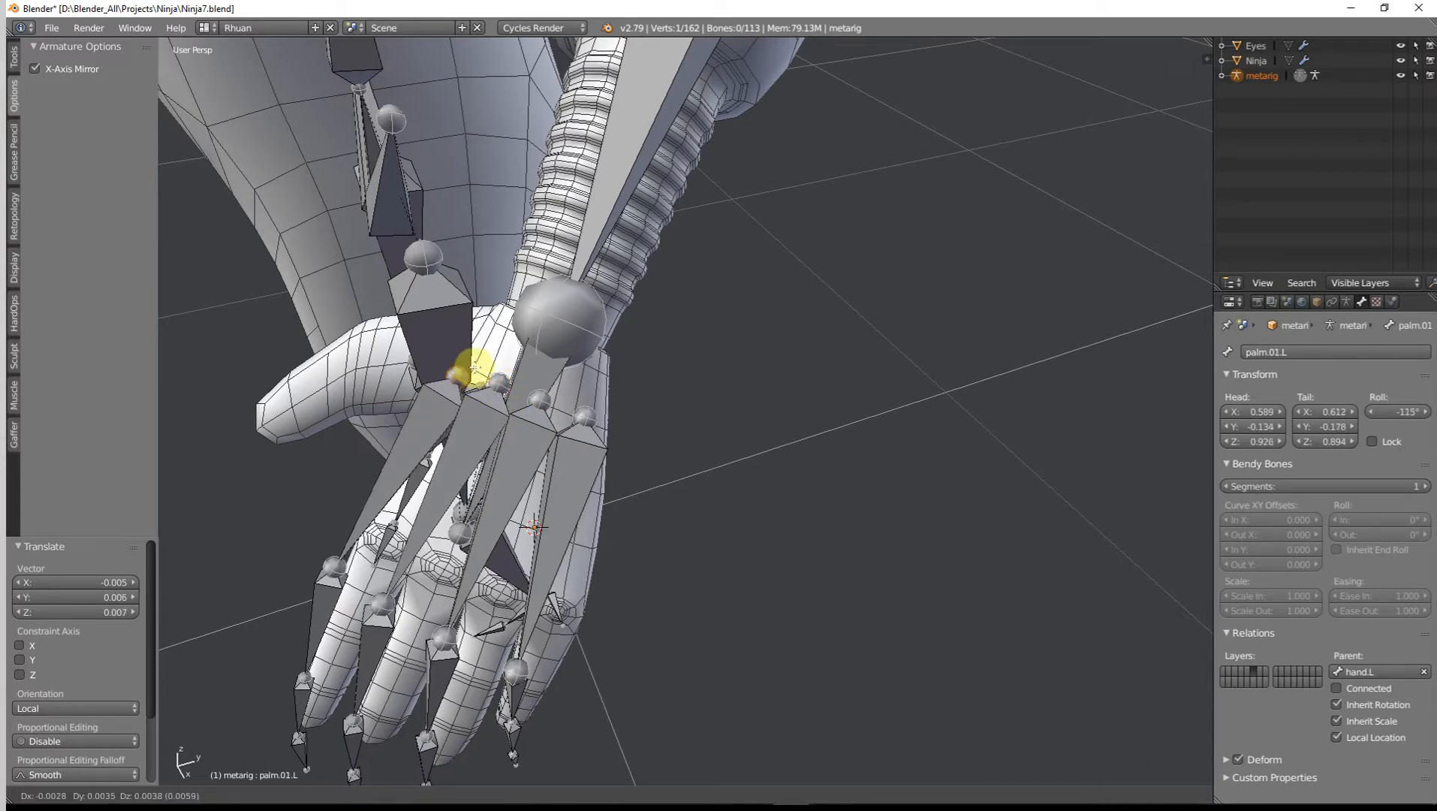
{"action": "left_click", "coordinate": [472, 370]}
Step: Move the tail of palm.04.L together with the head of f_pinky.01.L onto the mesh hand's pinky knuckle
{"action": "middle_click_drag", "start_coordinate": [620, 509], "coordinate": [595, 504]}
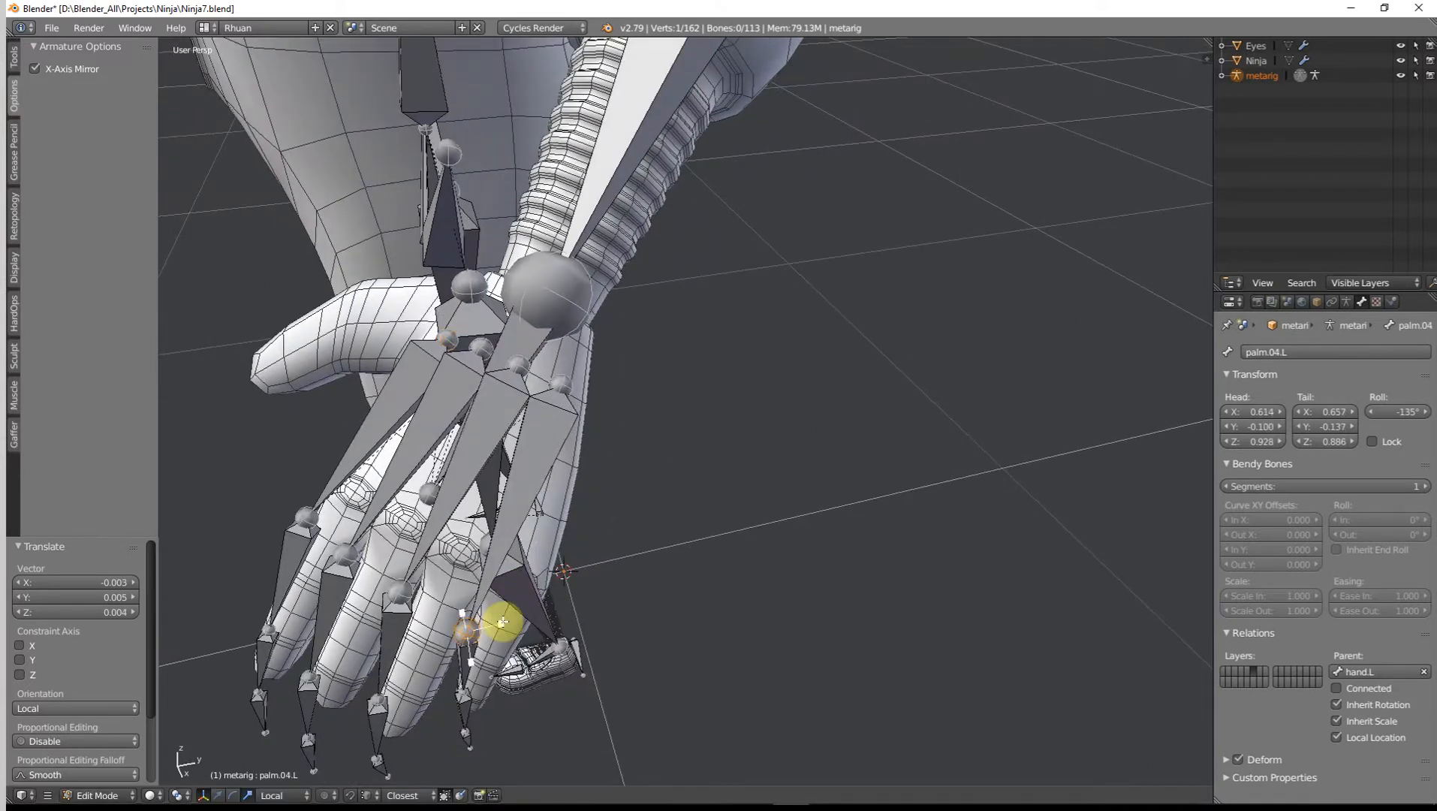
{"action": "key", "text": "g"}
{"action": "right_click", "coordinate": [556, 579]}
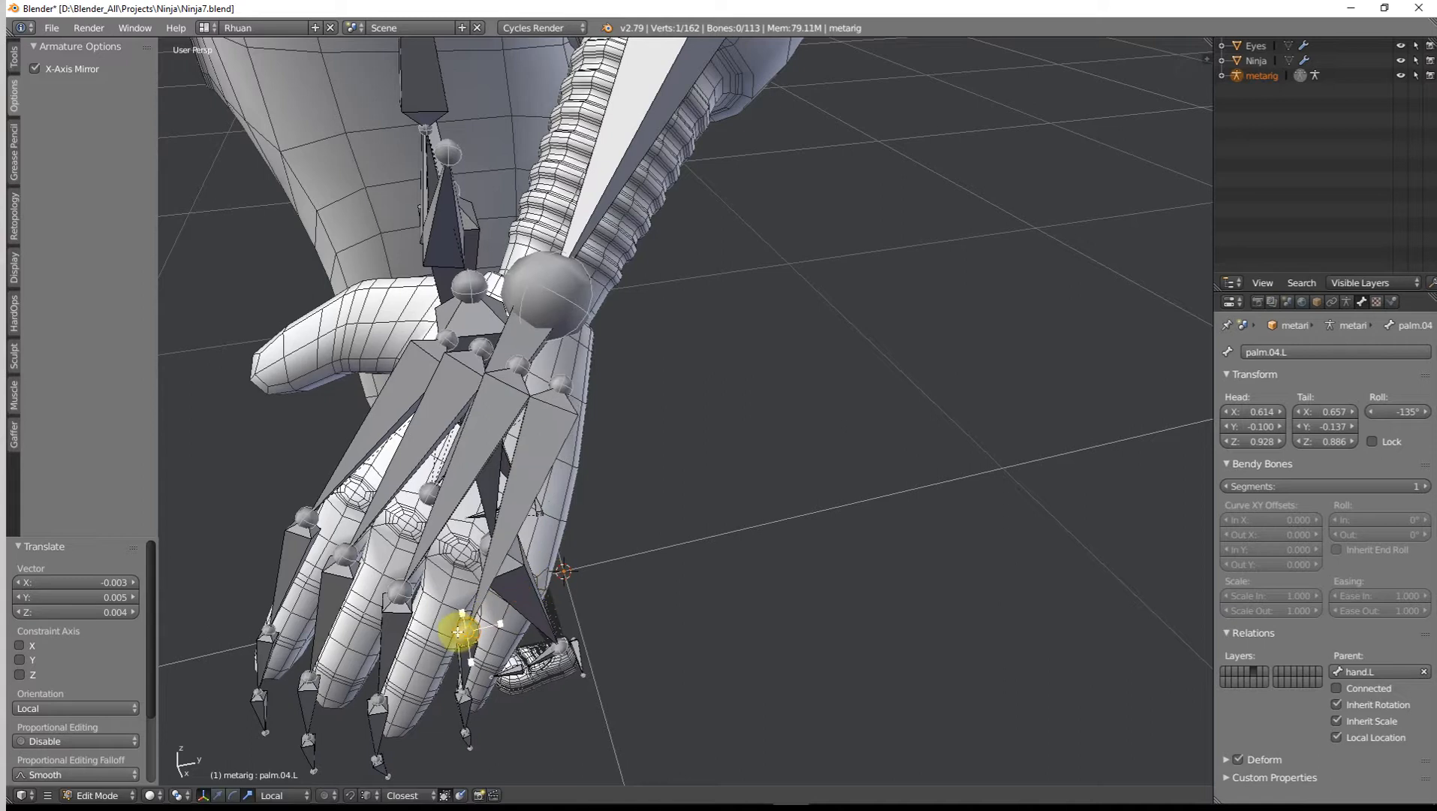
{"action": "key", "text": "g"}
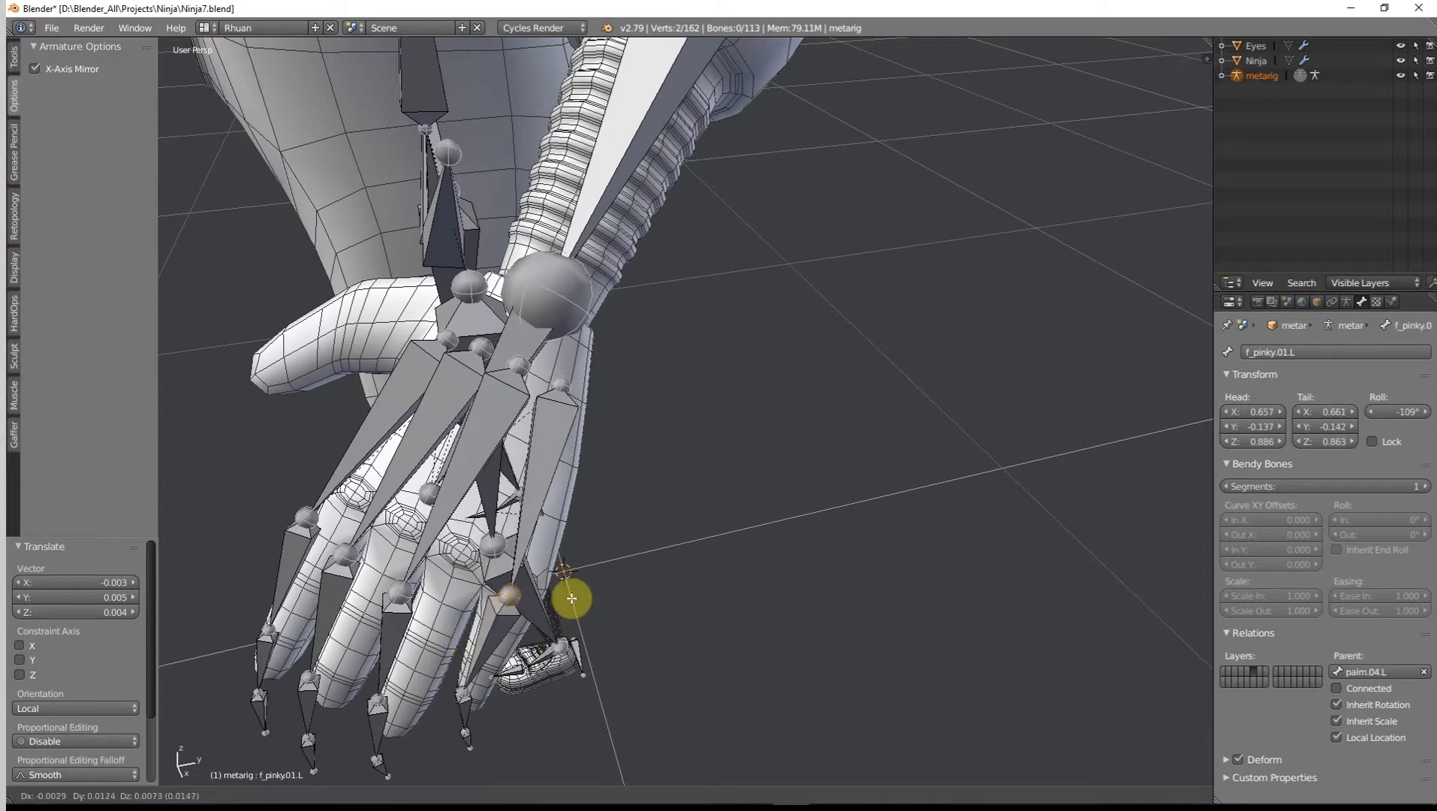
{"action": "left_click", "coordinate": [583, 591]}
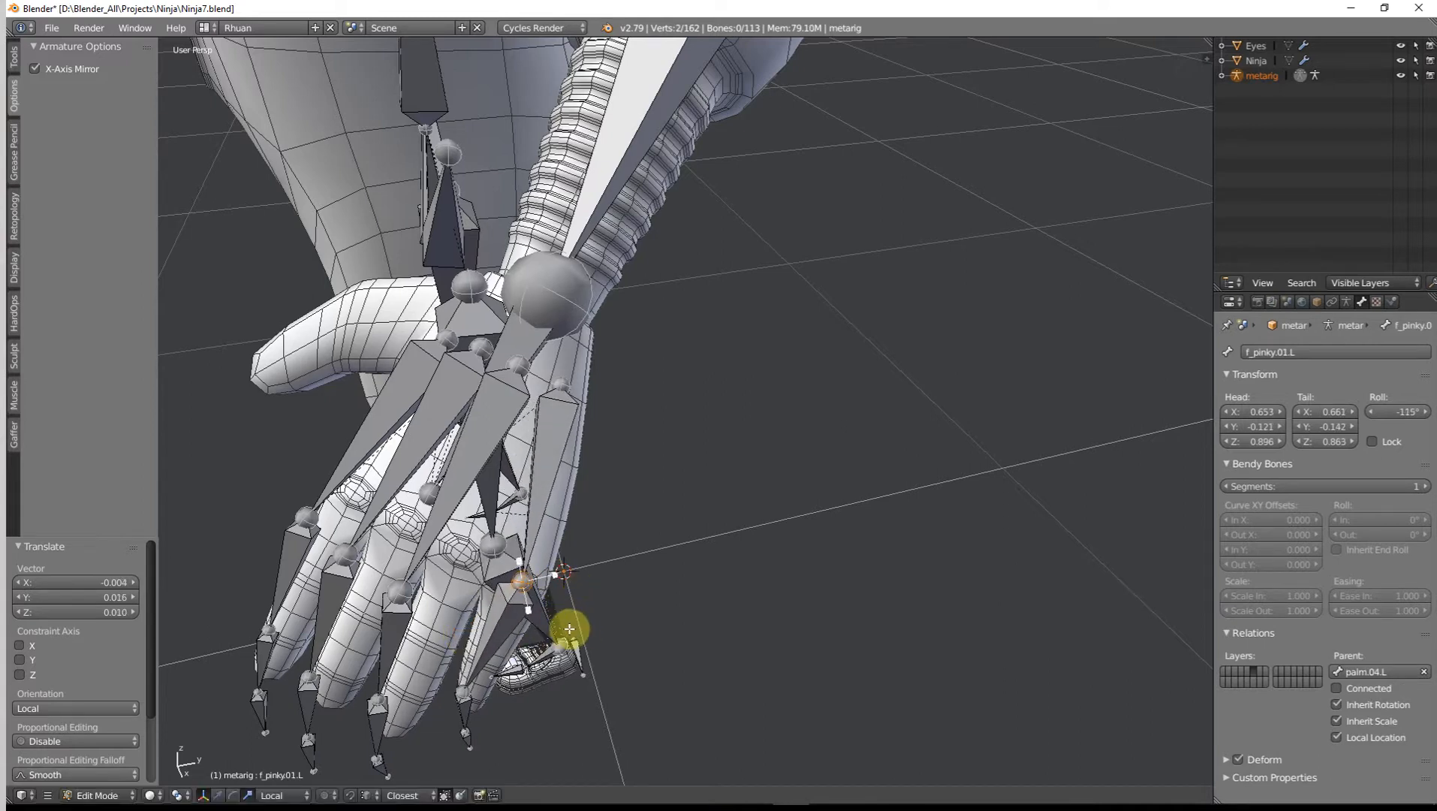
Step: Move the shared joint of palm.04.L and f_pinky.01.L down into the mesh at the pinky knuckle
{"action": "middle_click_drag", "start_coordinate": [563, 636], "coordinate": [411, 506]}
{"action": "key", "text": "ctrl+KP_1"}
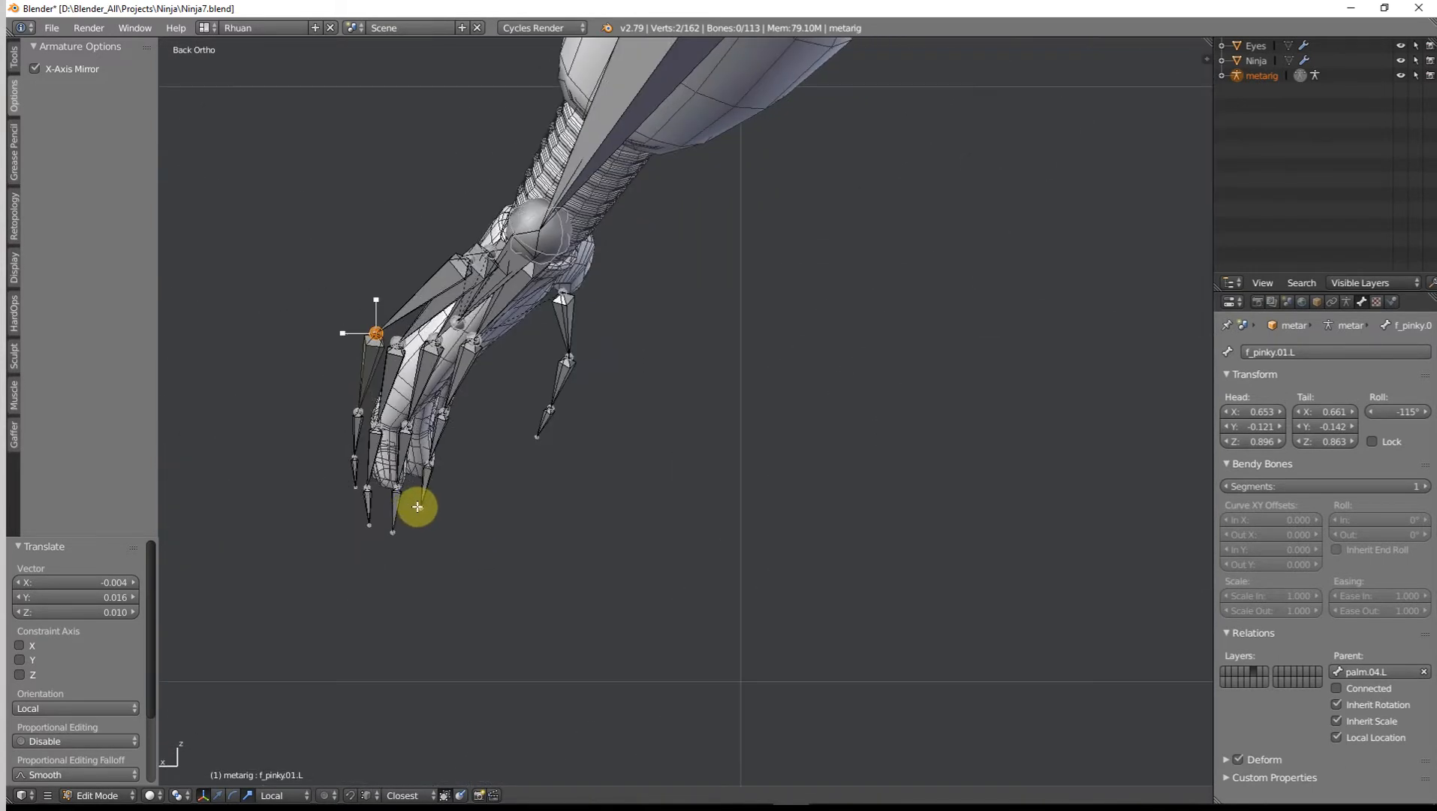
{"action": "scroll", "coordinate": [455, 470], "scroll_direction": "up", "scroll_amount": 2}
{"action": "middle_click_drag", "start_coordinate": [459, 465], "coordinate": [770, 451]}
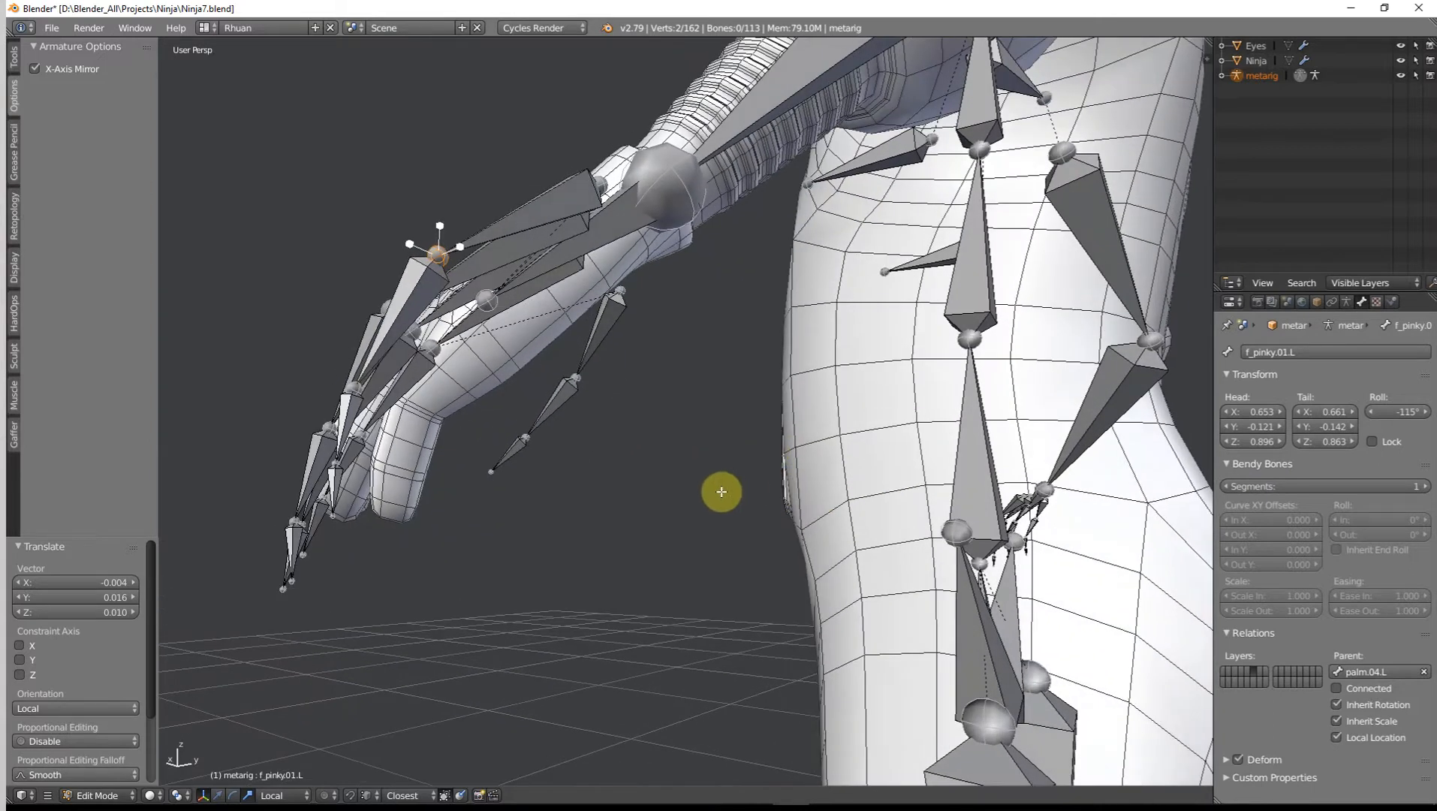
{"action": "middle_click_drag", "start_coordinate": [722, 492], "coordinate": [702, 488]}
{"action": "key", "text": "g"}
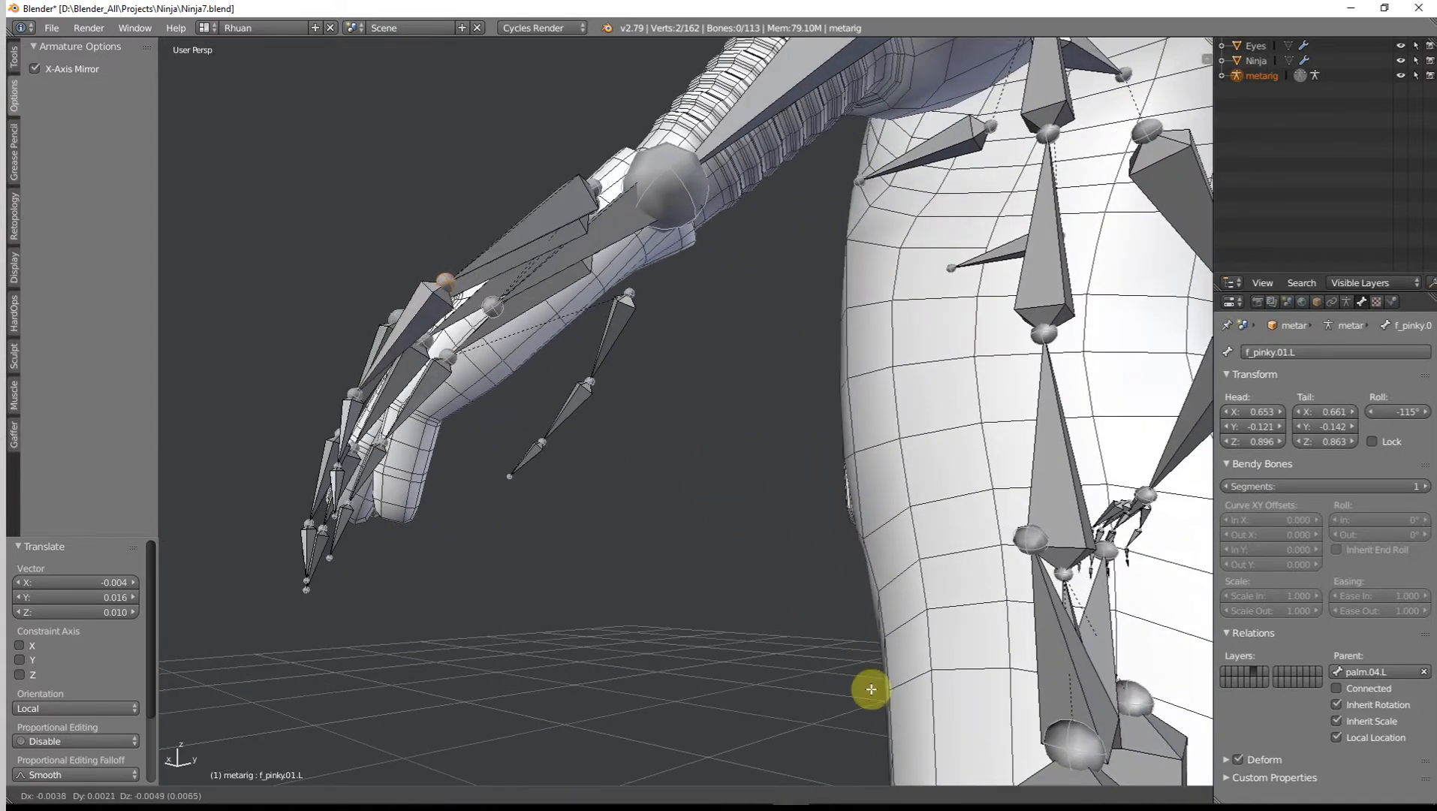
{"action": "left_click", "coordinate": [944, 86]}
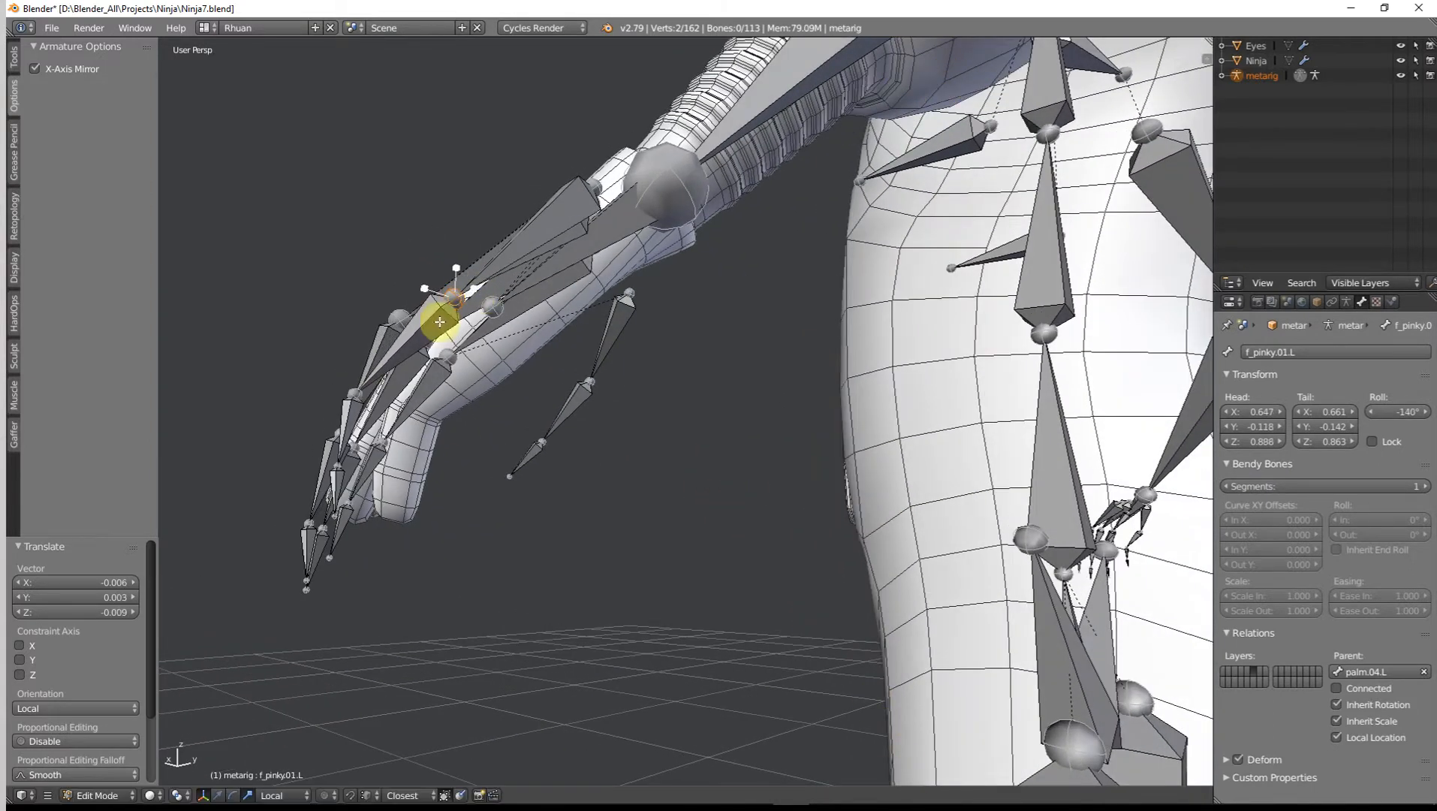
Step: Move the joints between f_pinky.01.L, f_pinky.02.L and f_pinky.03.L into the mesh pinky finger
{"action": "middle_click_drag", "start_coordinate": [416, 430], "coordinate": [414, 409]}
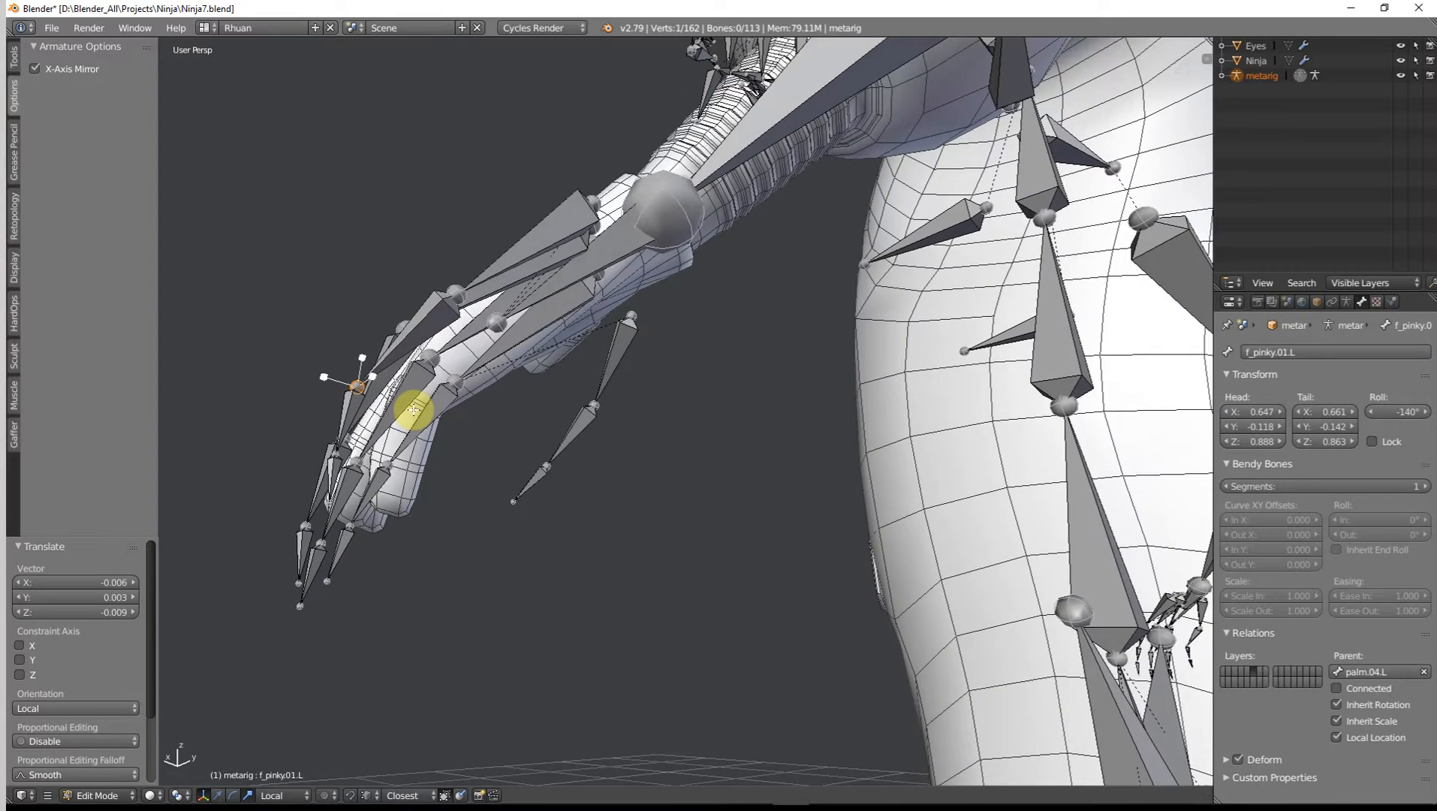
{"action": "key", "text": "g"}
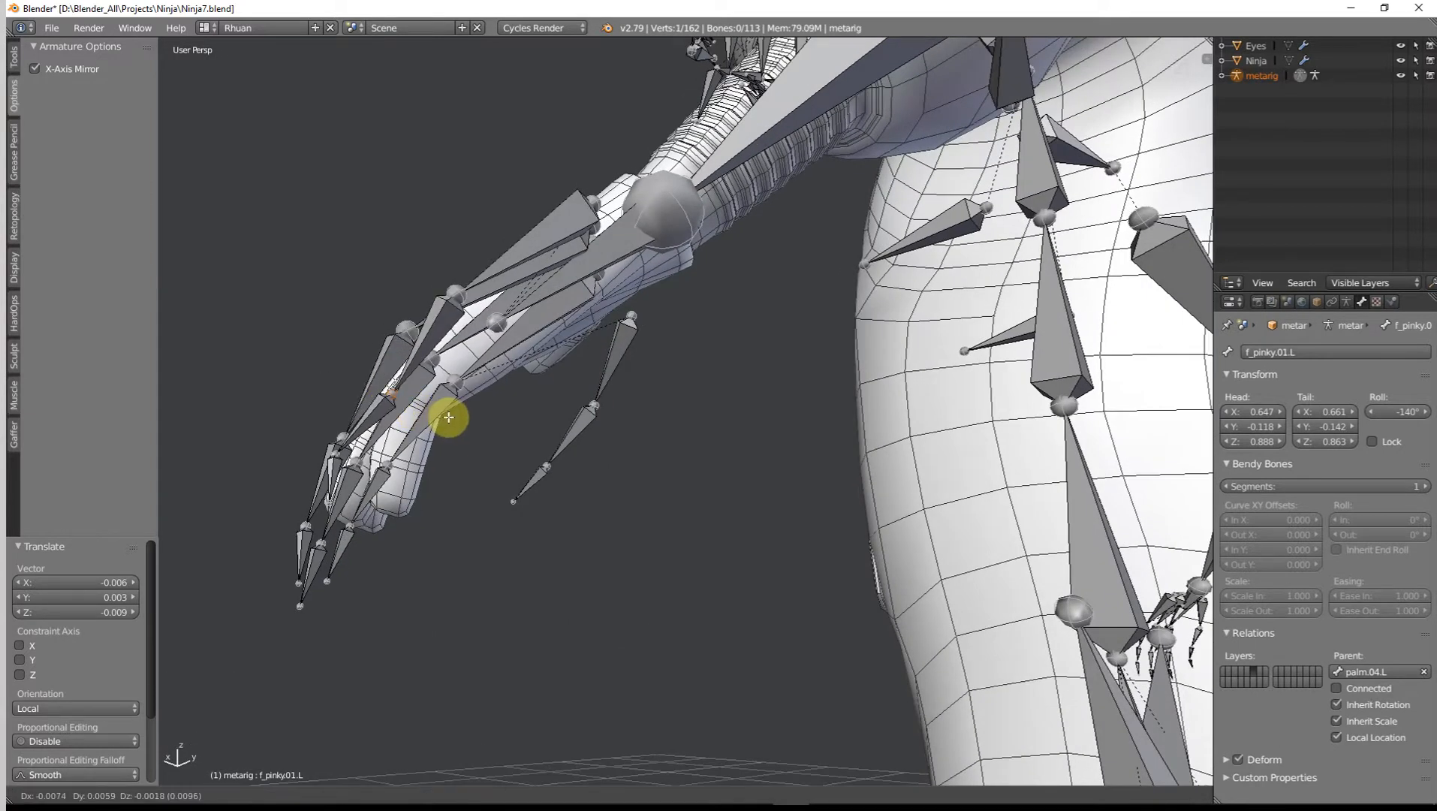
{"action": "middle_click_drag", "start_coordinate": [352, 464], "coordinate": [674, 489]}
{"action": "key", "text": "g"}
{"action": "left_click", "coordinate": [427, 454]}
{"action": "key", "text": "g"}
{"action": "left_click", "coordinate": [653, 581]}
Step: Move the tail of f_pinky.03.L to the tip of the mesh pinky finger
{"action": "right_click", "coordinate": [665, 409]}
{"action": "middle_click_drag", "start_coordinate": [666, 406], "coordinate": [689, 347]}
{"action": "key", "text": "g"}
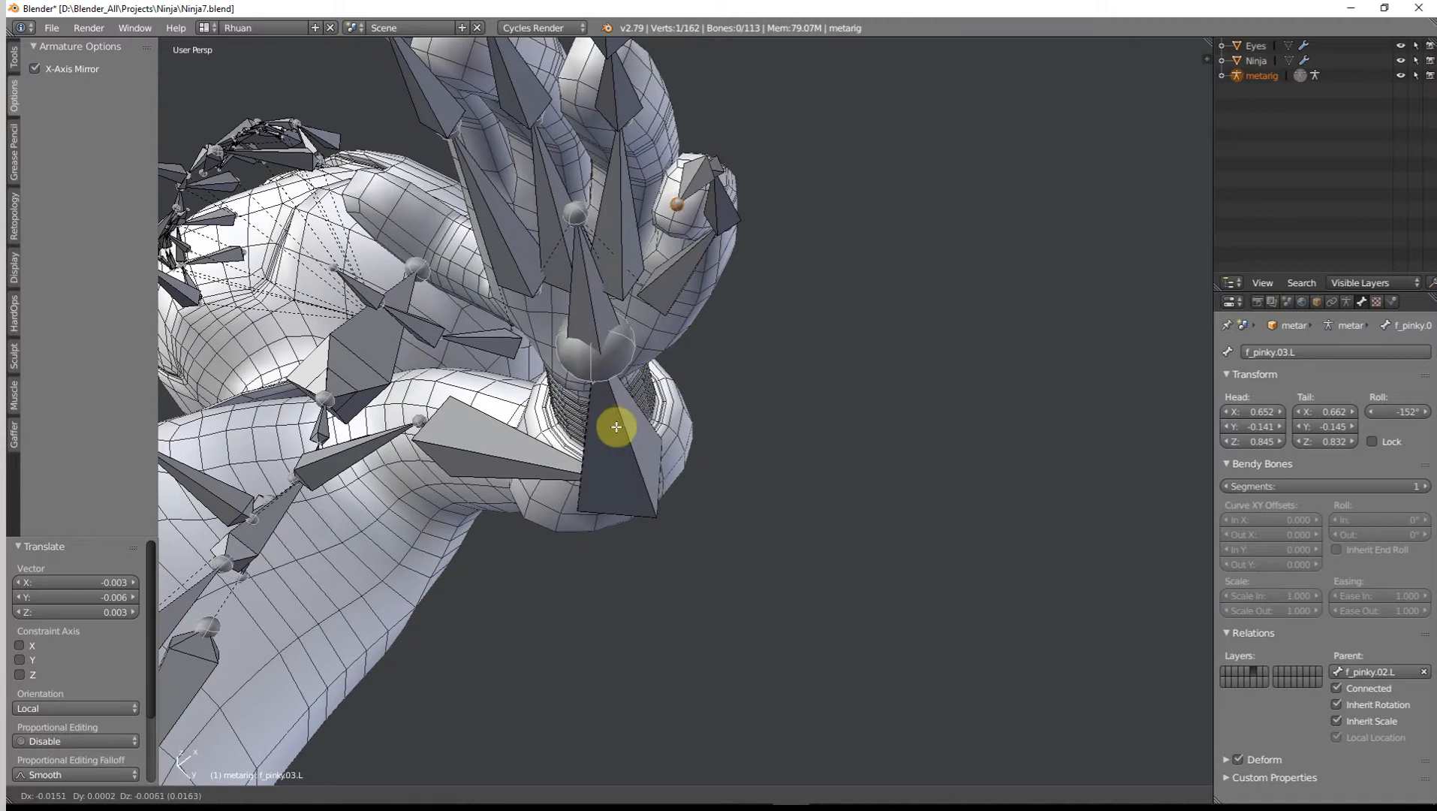
{"action": "left_click", "coordinate": [617, 427]}
{"action": "middle_click_drag", "start_coordinate": [616, 427], "coordinate": [544, 447]}
{"action": "key", "text": "g"}
{"action": "left_click", "coordinate": [544, 441]}
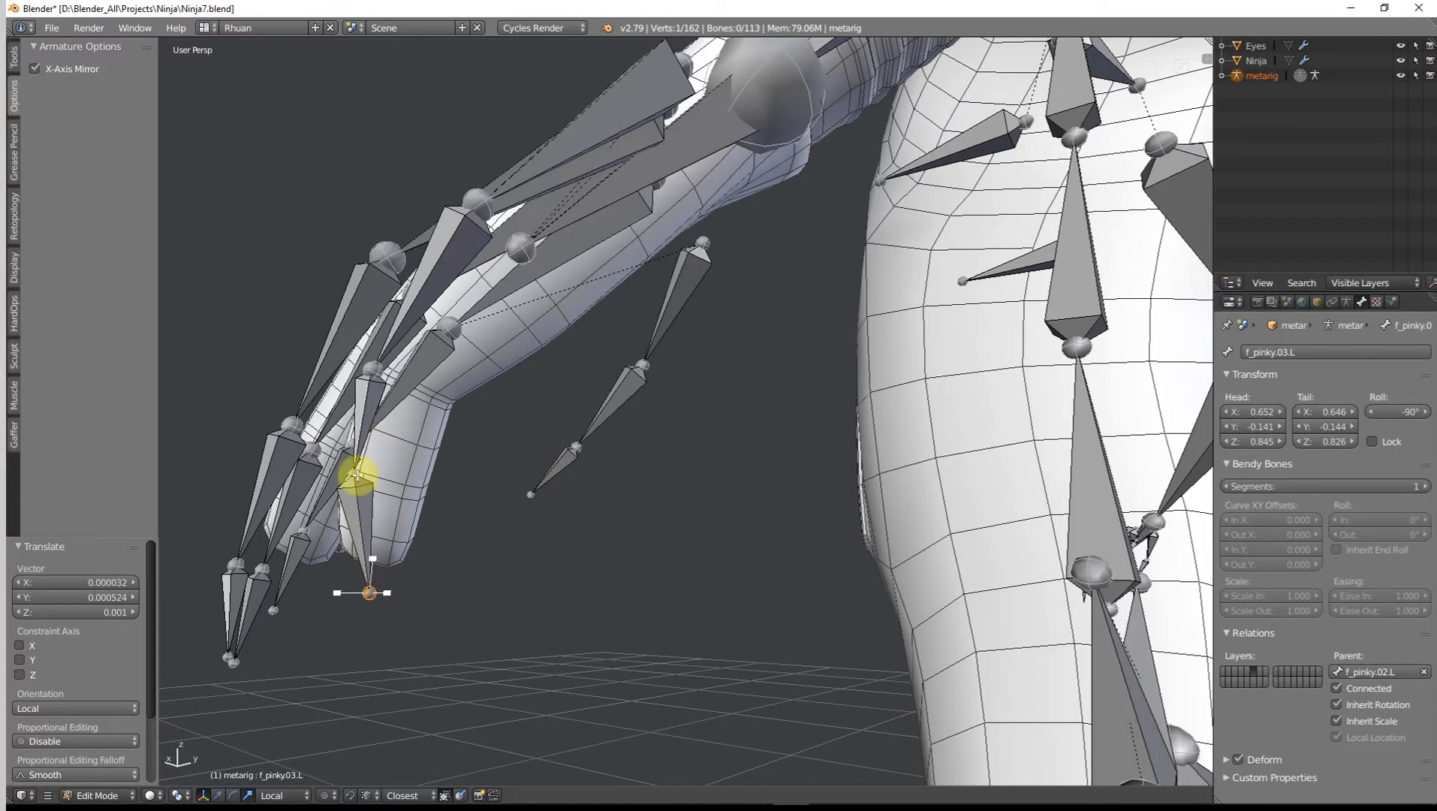
Step: Fine-tune the lower and upper joints of f_pinky.02.L to sit inside the pinky mesh
{"action": "left_click", "coordinate": [357, 475]}
{"action": "key", "text": "g"}
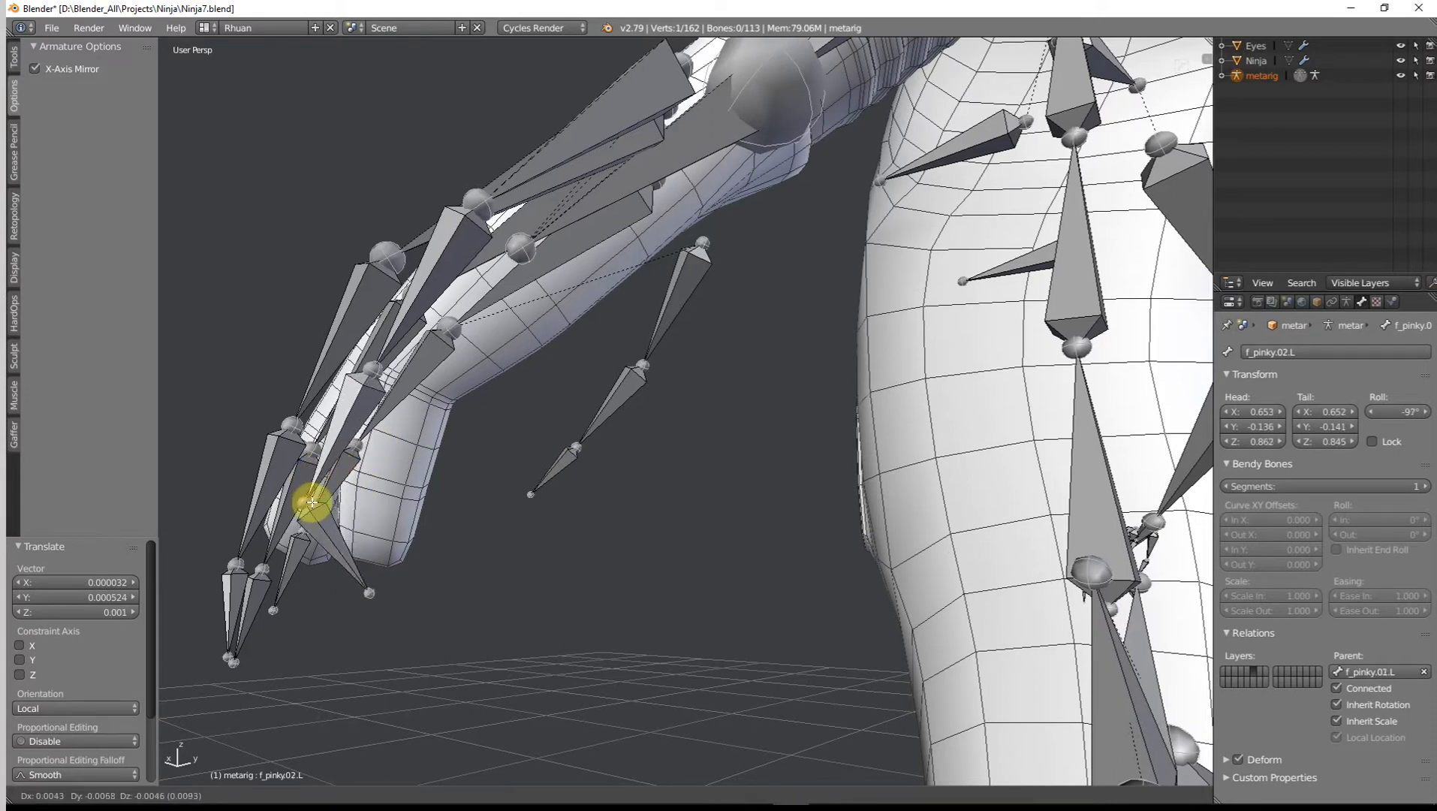
{"action": "left_click", "coordinate": [356, 478]}
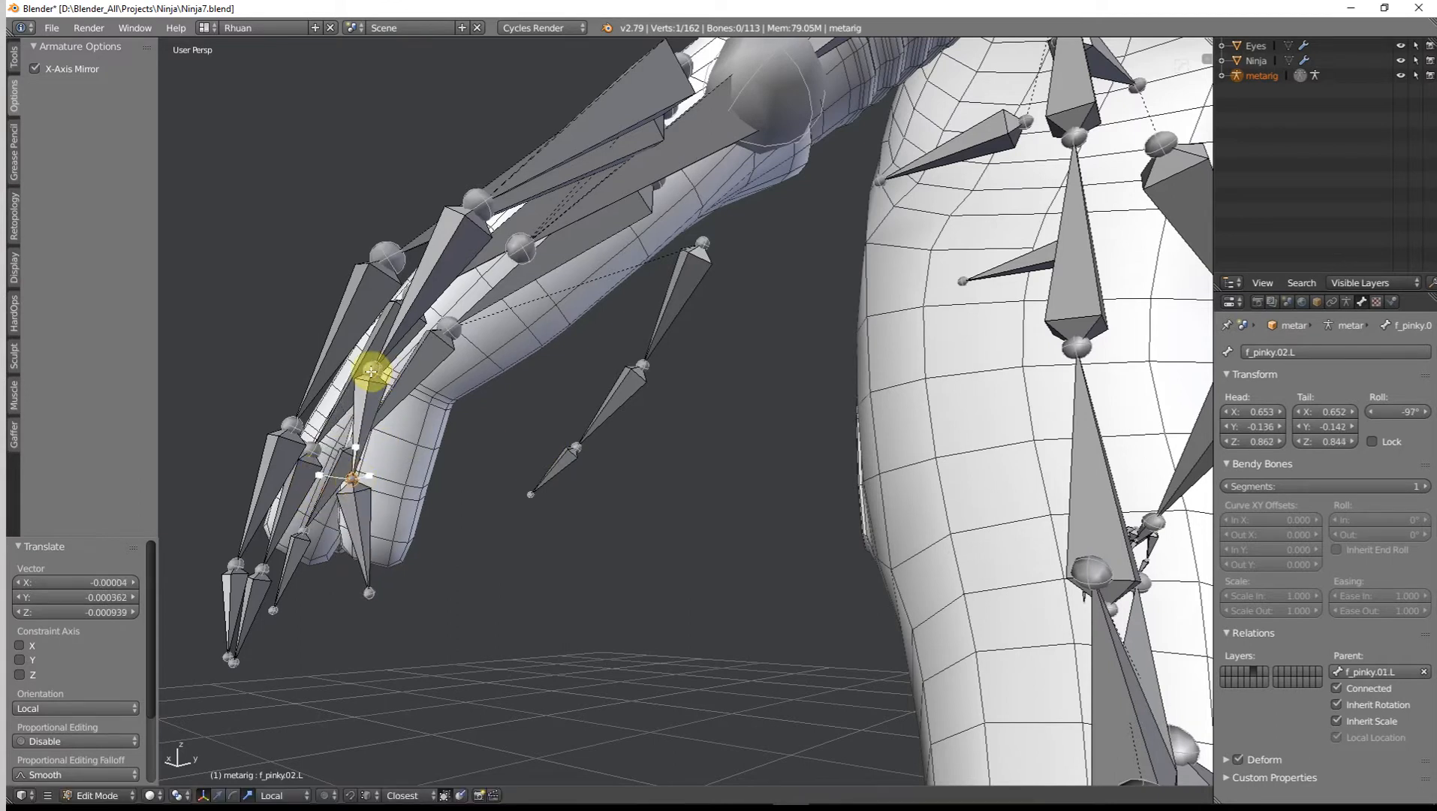
{"action": "right_click", "coordinate": [371, 371]}
{"action": "key", "text": "g"}
{"action": "left_click", "coordinate": [380, 375]}
Step: Readjust the joint shared by palm.04.L and f_pinky.01.L to centre it on the mesh pinky knuckle
{"action": "mouse_move", "coordinate": [454, 248]}
{"action": "middle_mouse_down"}
{"action": "mouse_move", "coordinate": [443, 283]}
{"action": "mouse_move", "coordinate": [430, 247]}
{"action": "middle_mouse_up"}
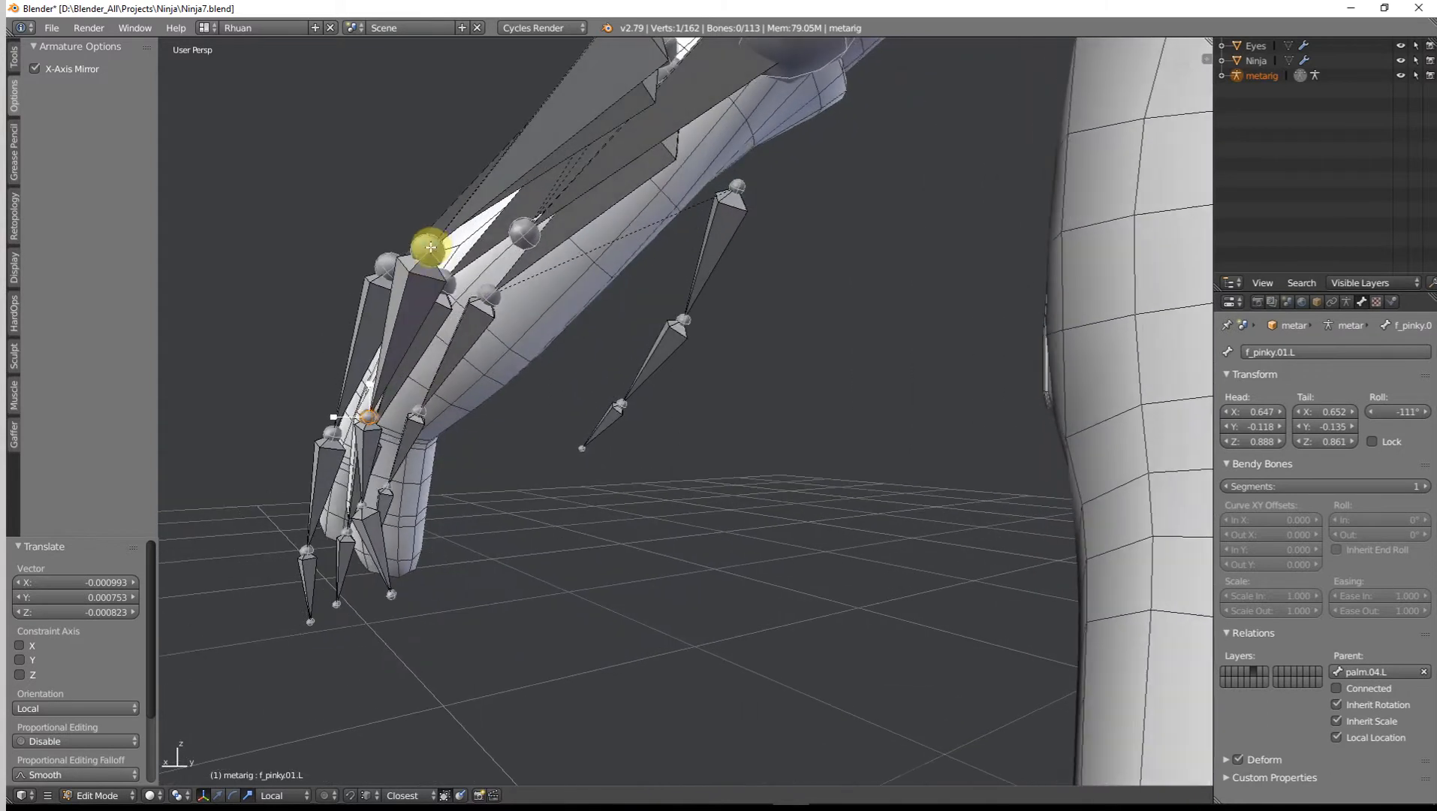
{"action": "right_click_drag", "start_coordinate": [430, 247], "coordinate": [438, 249]}
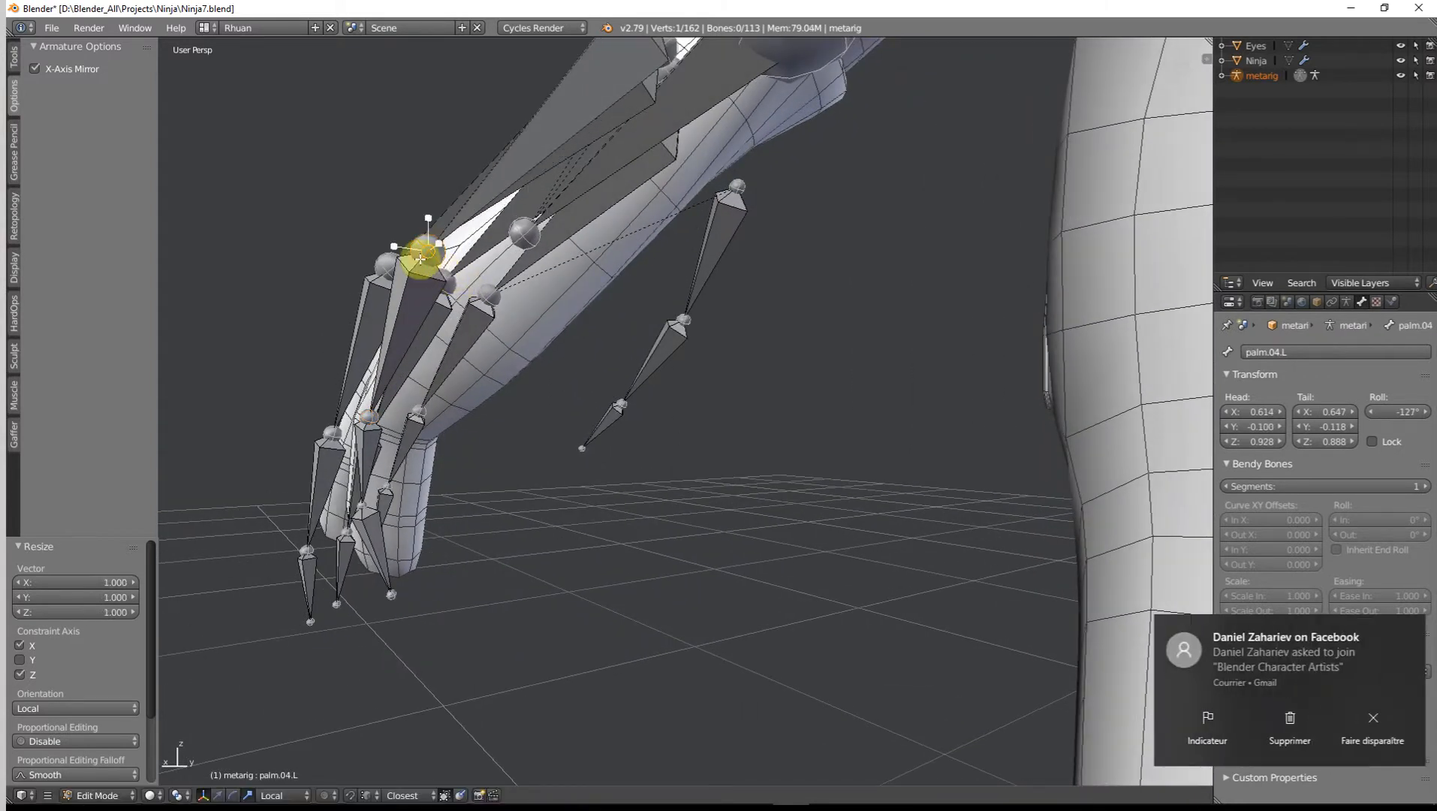
{"action": "middle_click_drag", "start_coordinate": [433, 286], "coordinate": [559, 318]}
{"action": "key", "text": "g"}
{"action": "left_click", "coordinate": [732, 407]}
{"action": "key", "text": "g"}
{"action": "left_click", "coordinate": [569, 323]}
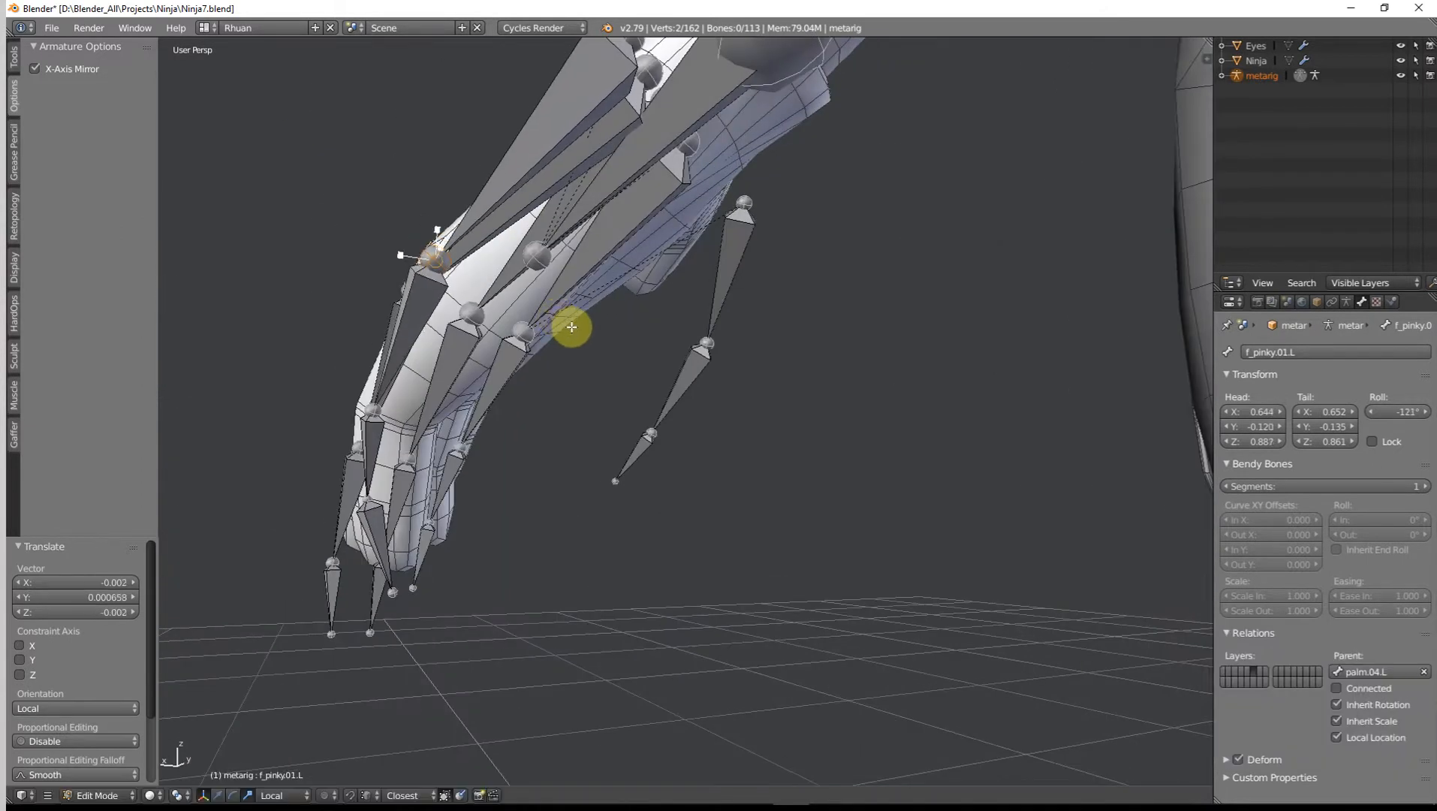
{"action": "key", "text": "KP_Decimal"}
{"action": "key", "text": "g"}
{"action": "left_click", "coordinate": [733, 443]}
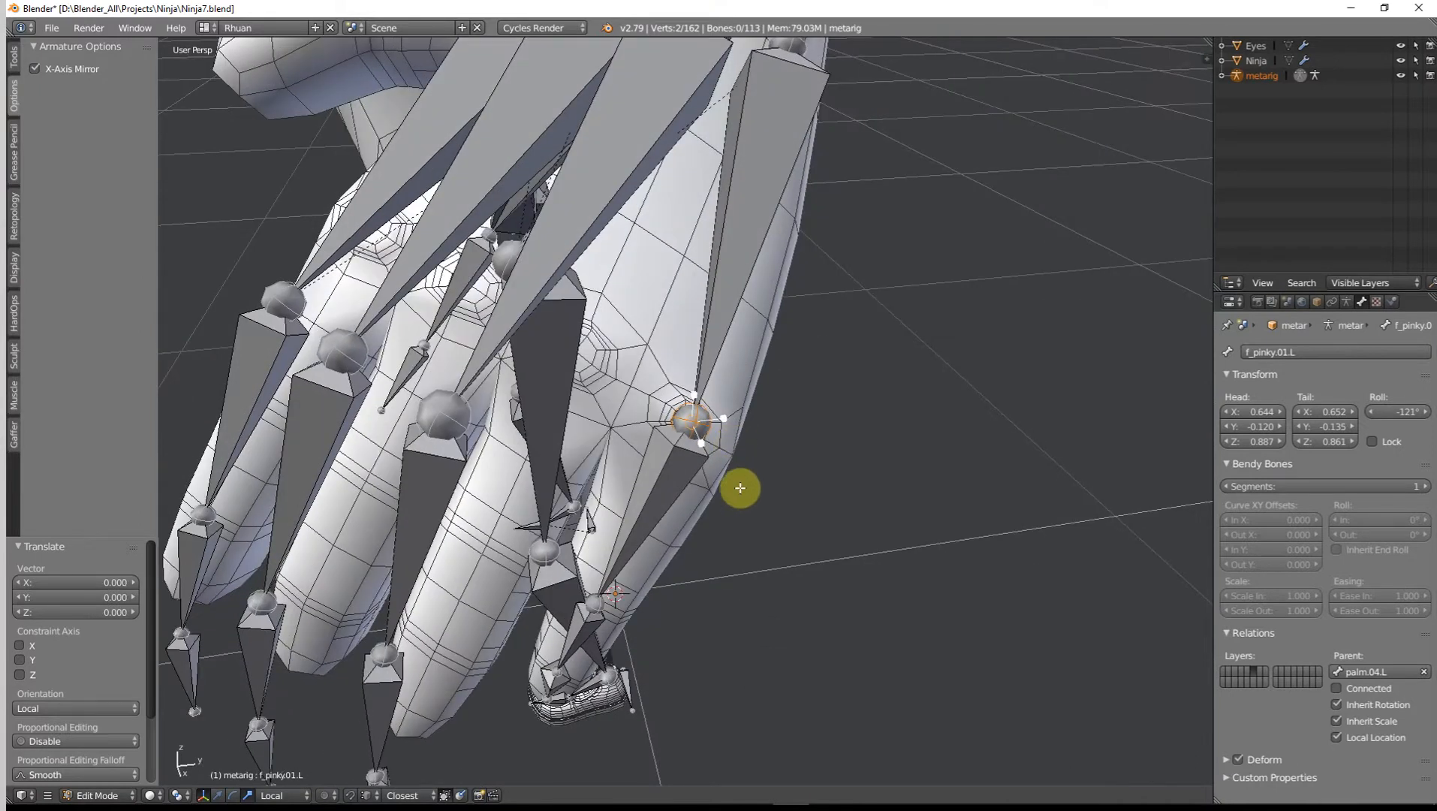
Step: Refine both ends of f_pinky.02.L and the f_pinky.03.L tip along the pinky mesh's knuckle loops and fingertip
{"action": "middle_click_drag", "start_coordinate": [740, 488], "coordinate": [683, 530]}
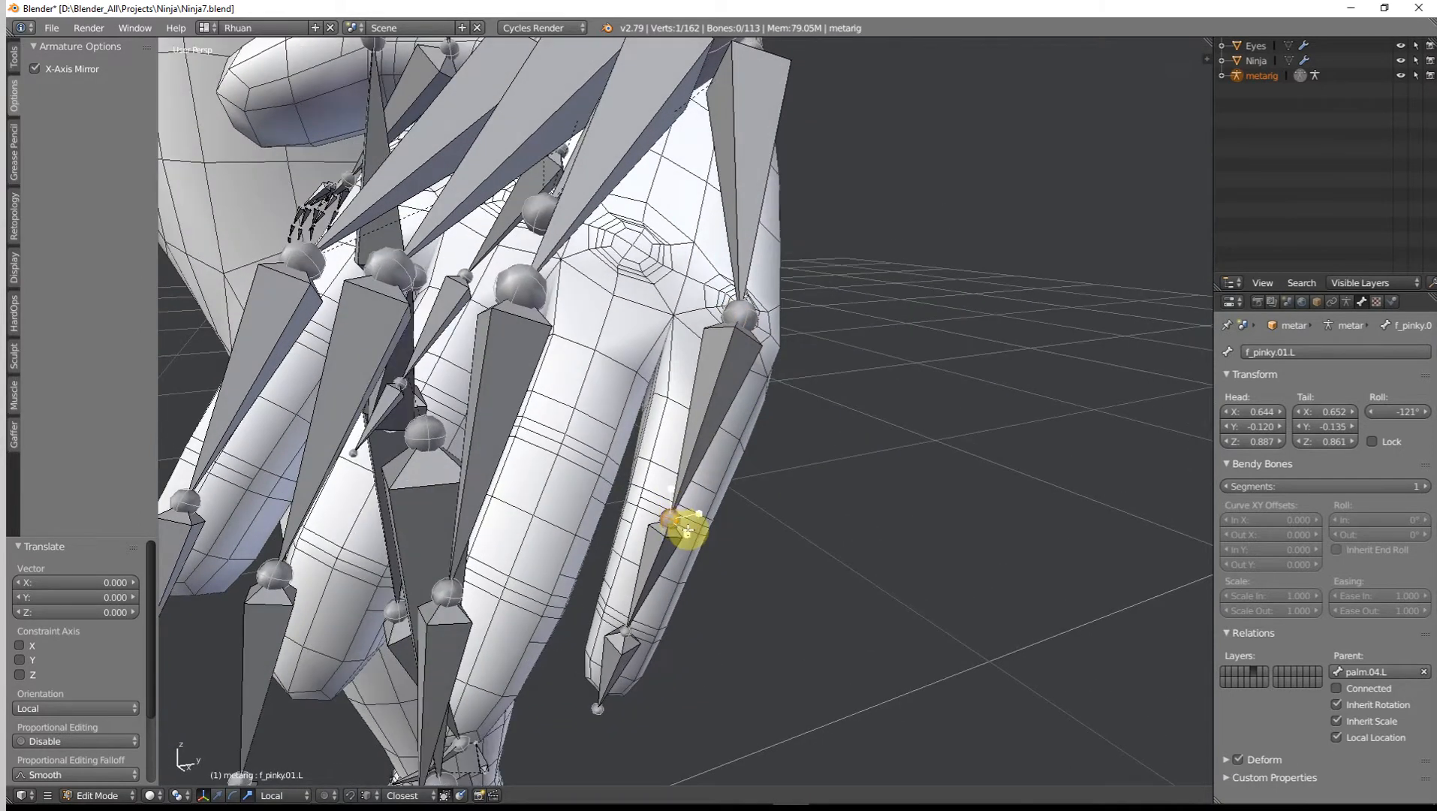
{"action": "key", "text": "g"}
{"action": "left_click", "coordinate": [688, 528]}
{"action": "middle_click_drag", "start_coordinate": [654, 619], "coordinate": [651, 576]}
{"action": "right_click", "coordinate": [665, 537]}
{"action": "key", "text": "g"}
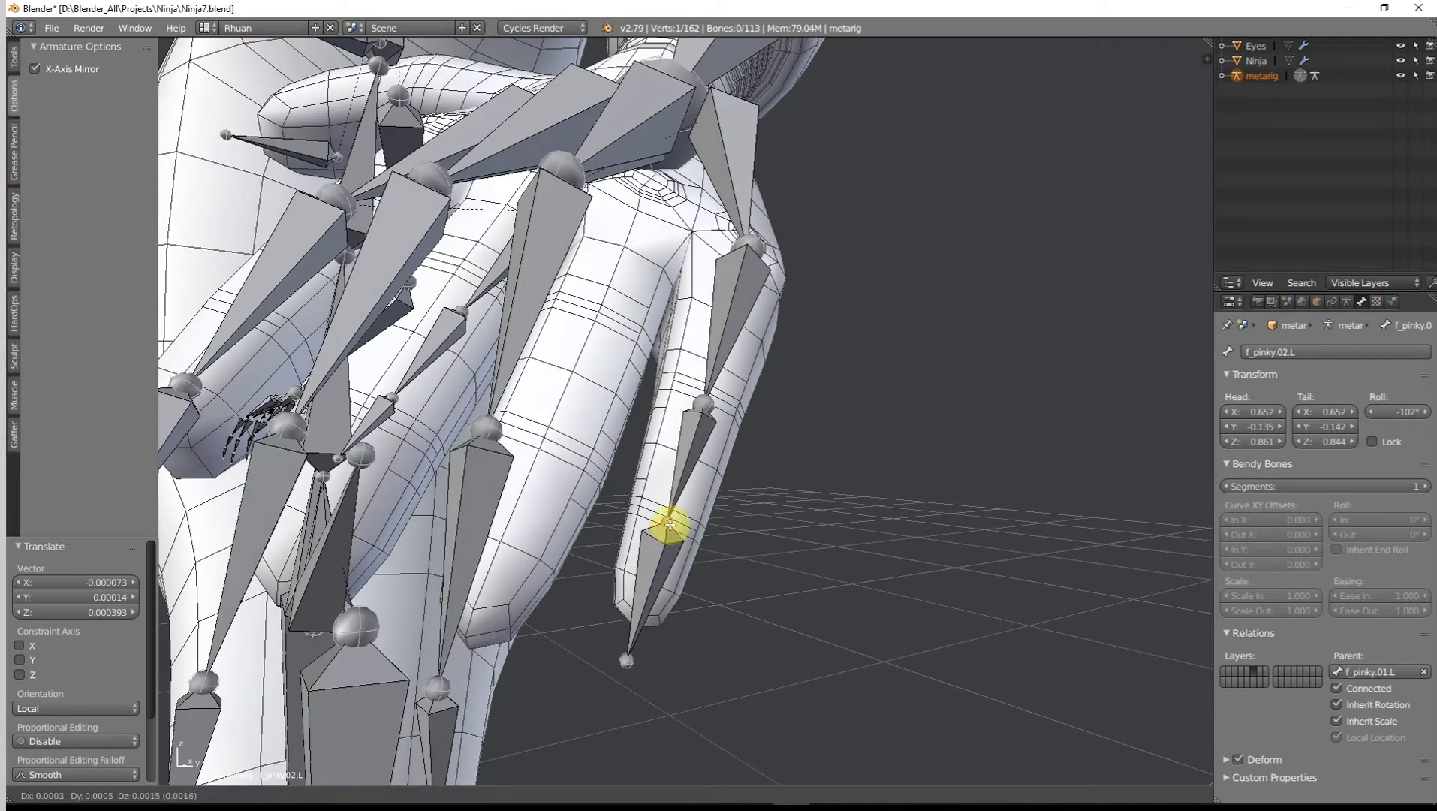
{"action": "left_click", "coordinate": [669, 525]}
{"action": "right_click", "coordinate": [626, 661]}
{"action": "key", "text": "g"}
{"action": "left_click", "coordinate": [631, 638]}
Step: Move the tail of palm.03.L together with the head of f_ring.01.L onto the mesh ring-finger knuckle
{"action": "middle_click_drag", "start_coordinate": [635, 603], "coordinate": [596, 462]}
{"action": "key", "text": "g"}
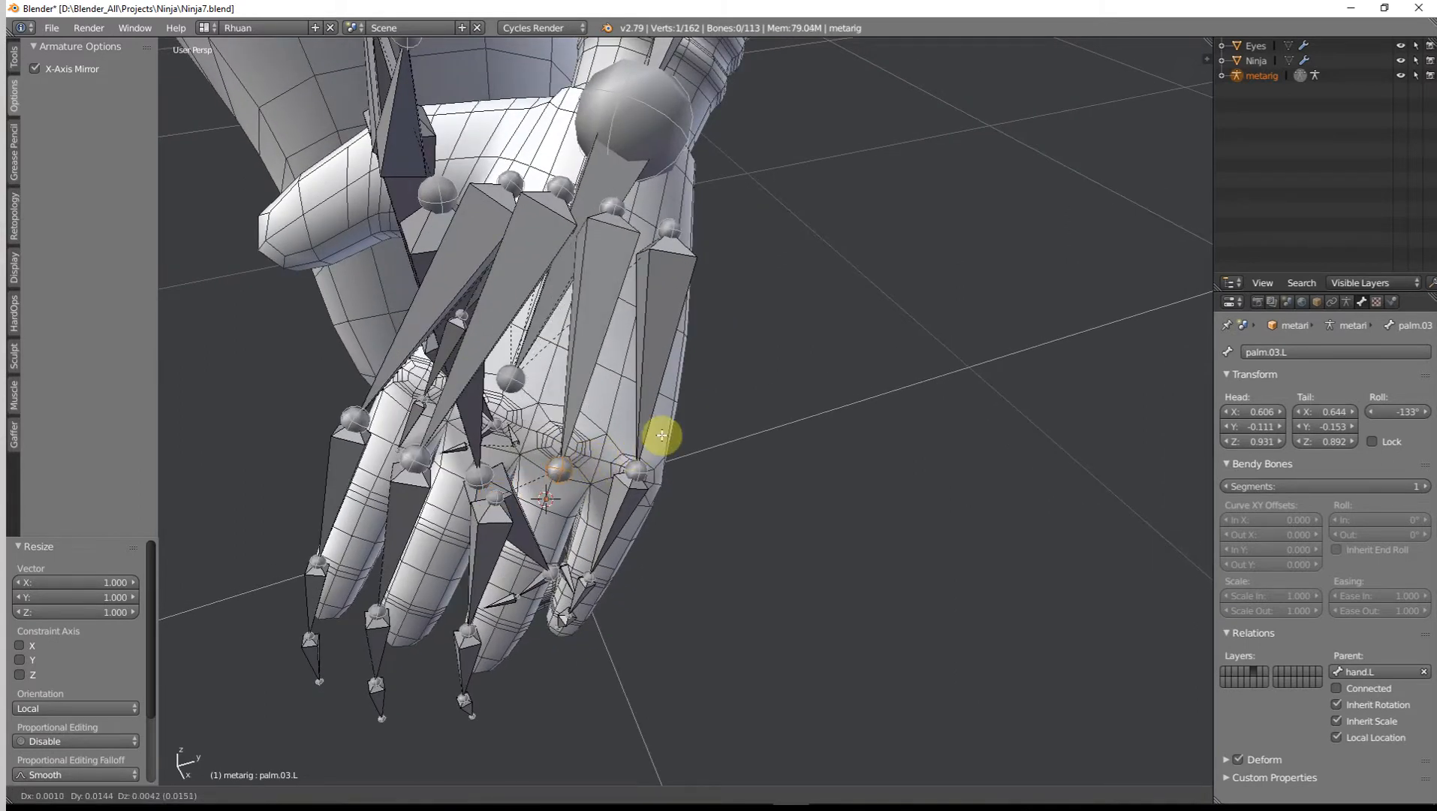
{"action": "left_click", "coordinate": [497, 504]}
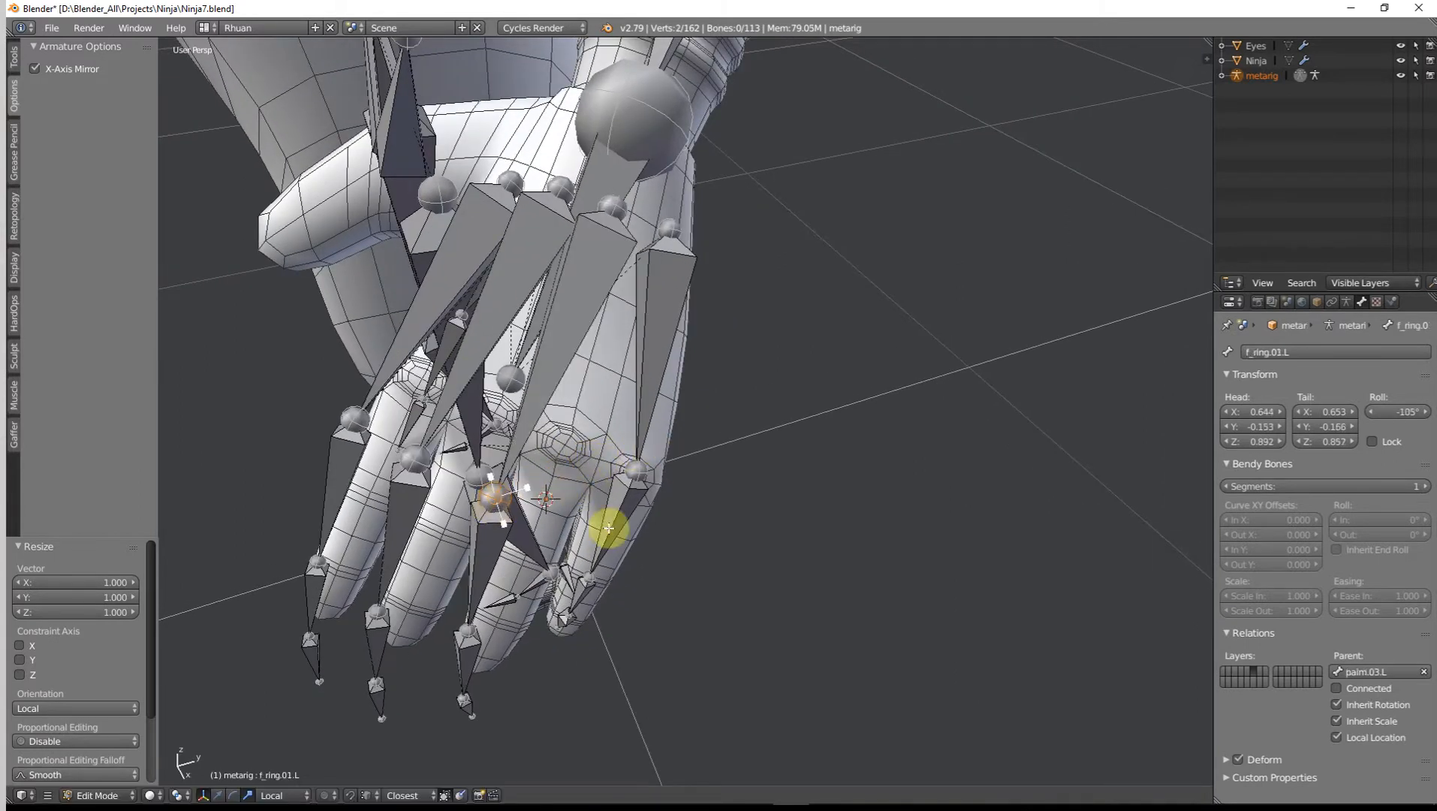
{"action": "key", "text": "g"}
{"action": "left_click", "coordinate": [680, 475]}
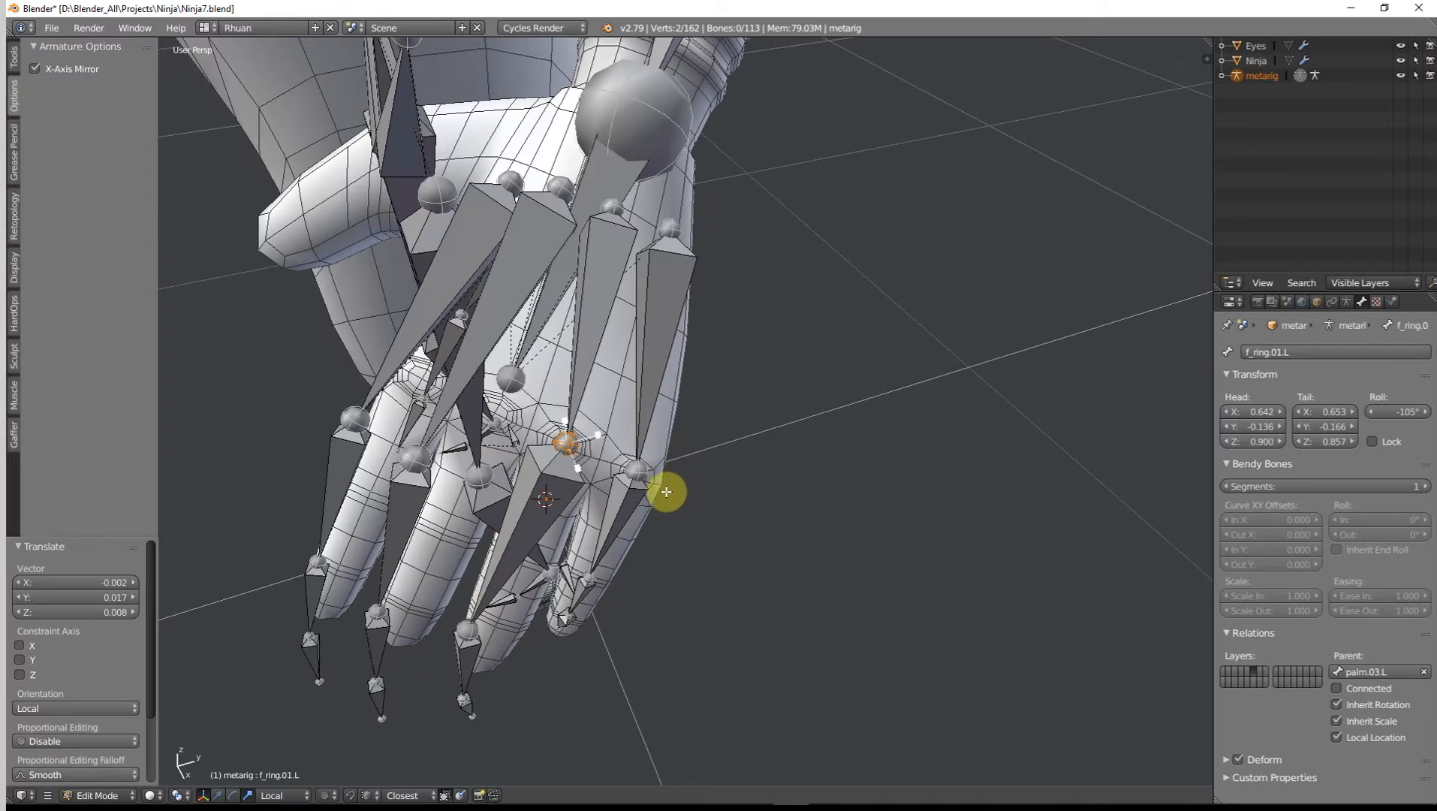
Step: Try the Normal transform orientation, switch to the translate manipulator and return the orientation to Local
{"action": "middle_click_drag", "start_coordinate": [680, 475], "coordinate": [218, 727]}
{"action": "left_click", "coordinate": [278, 795]}
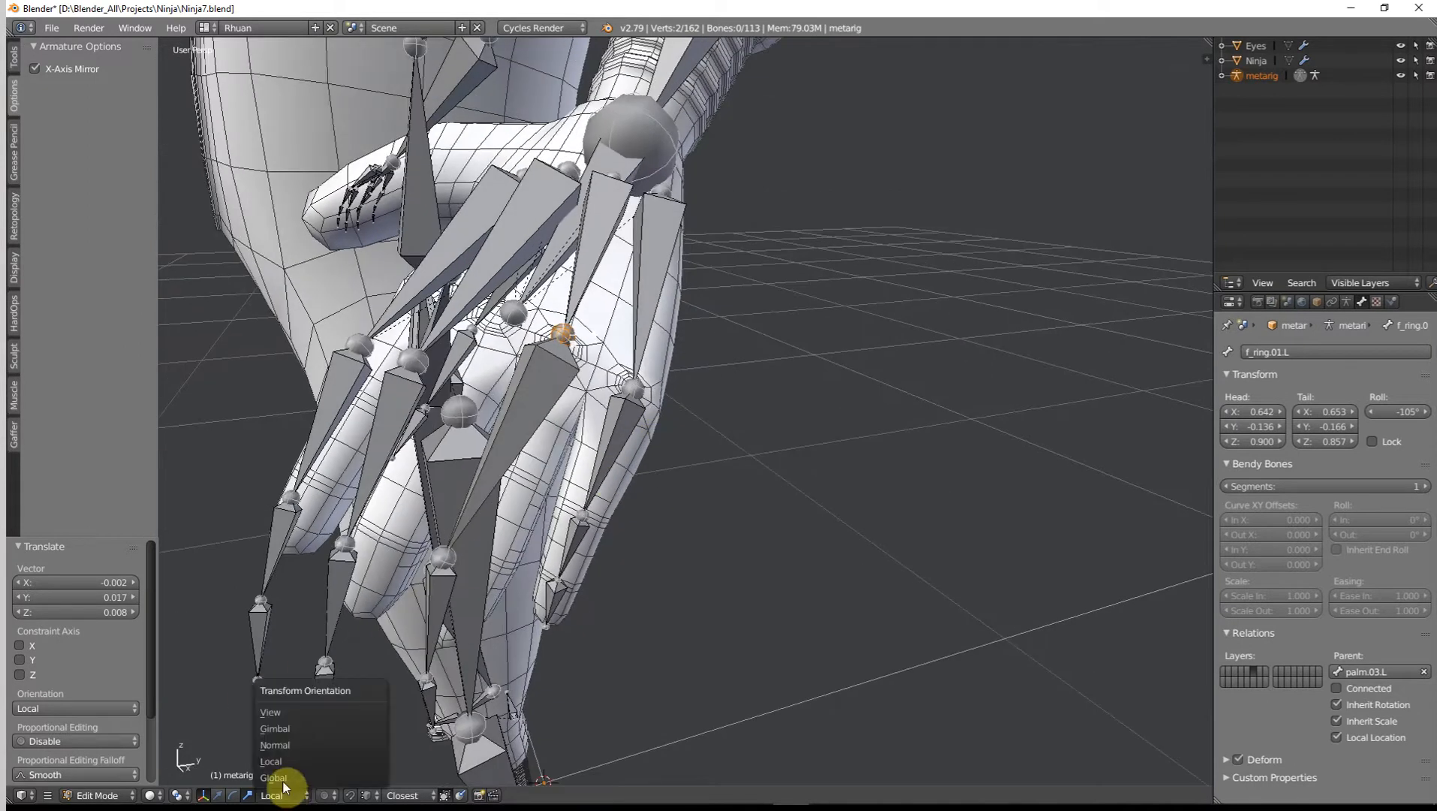
{"action": "left_click", "coordinate": [275, 745]}
{"action": "middle_click_drag", "start_coordinate": [564, 422], "coordinate": [293, 735]}
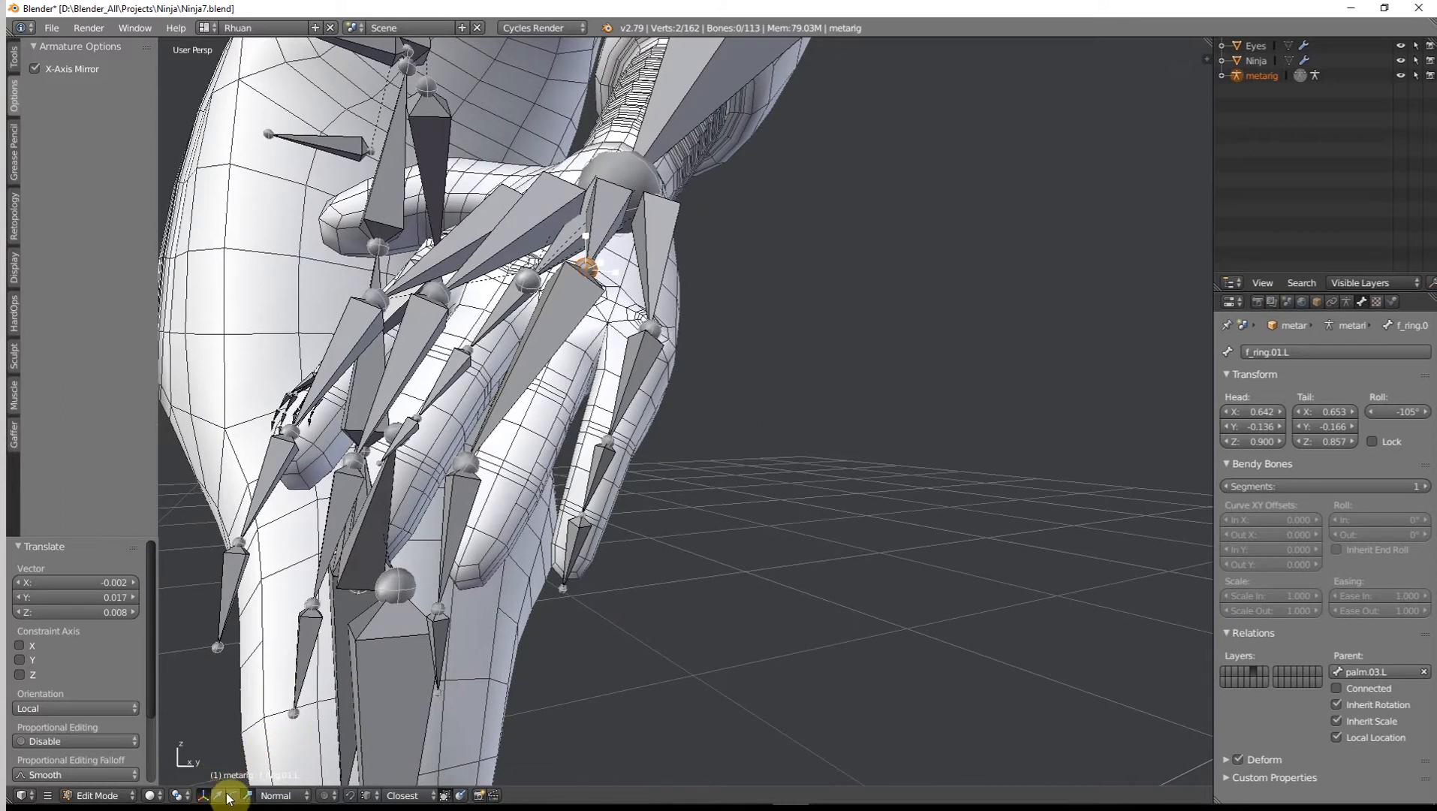
{"action": "left_click", "coordinate": [286, 798]}
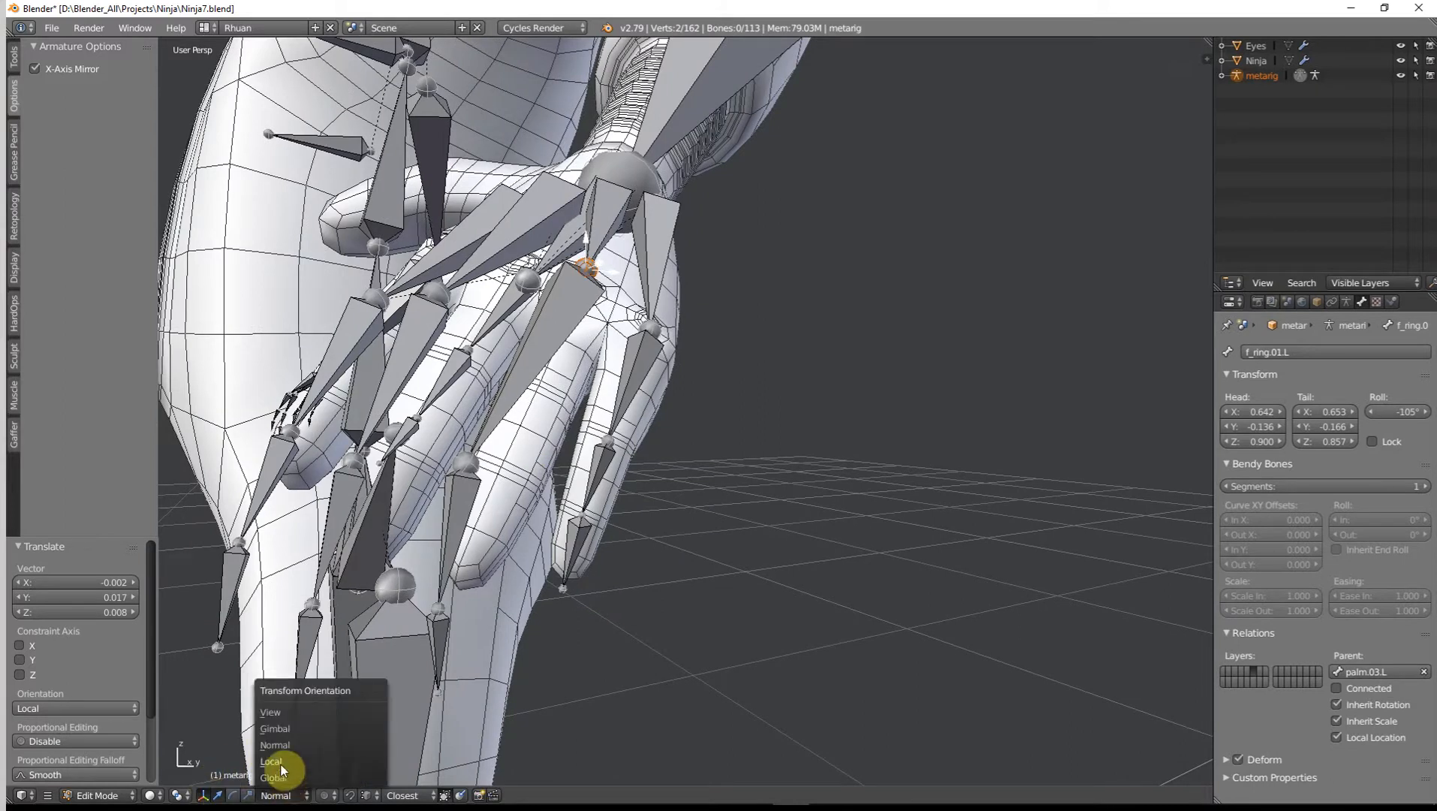
{"action": "left_click", "coordinate": [281, 765]}
Step: Nudge the joint shared by palm.03.L and f_ring.01.L deeper into the mesh at the ring-finger knuckle
{"action": "middle_click_drag", "start_coordinate": [578, 311], "coordinate": [702, 350]}
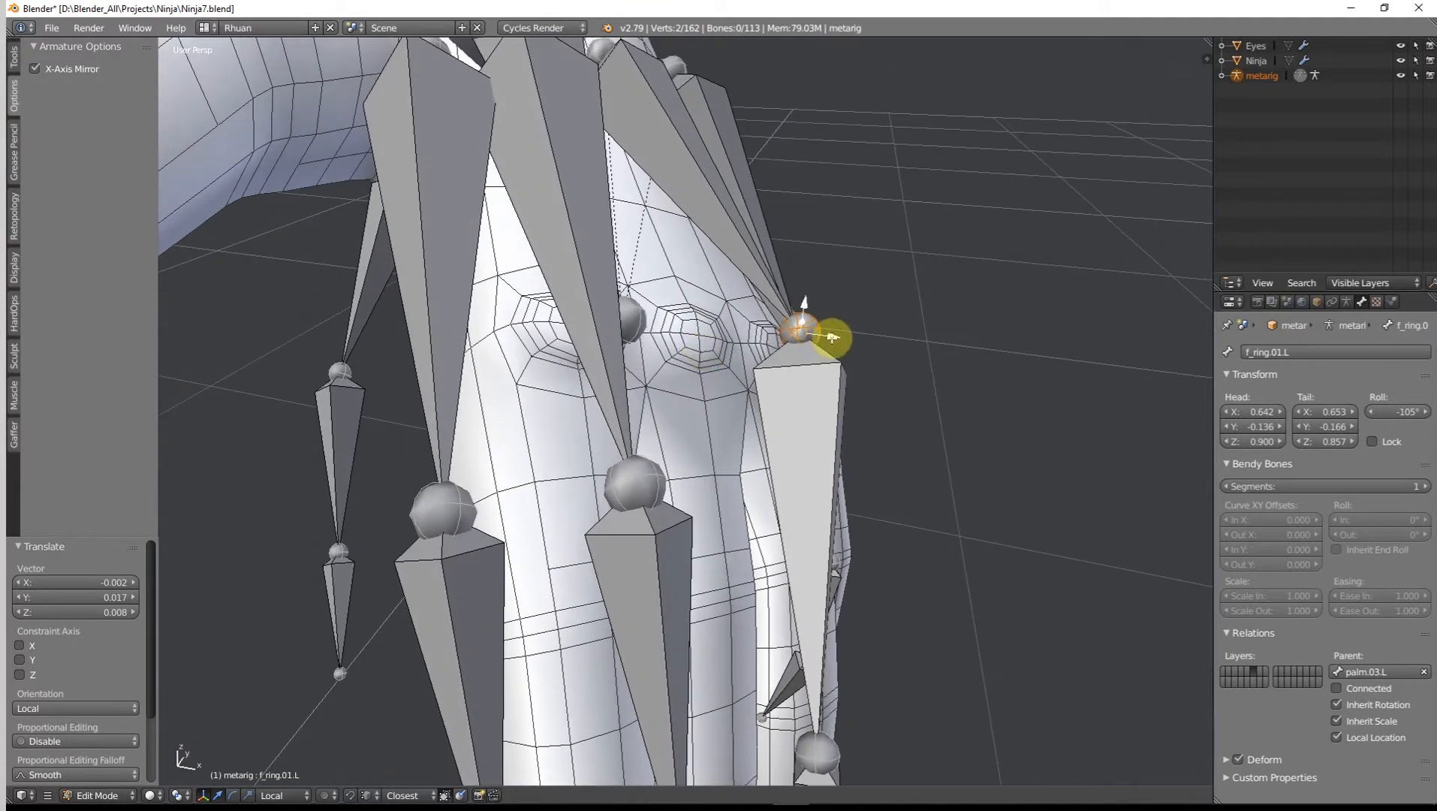
{"action": "left_click_drag", "start_coordinate": [832, 339], "coordinate": [807, 337]}
{"action": "middle_click_drag", "start_coordinate": [793, 330], "coordinate": [570, 585]}
{"action": "key", "text": "g"}
{"action": "left_click", "coordinate": [712, 344]}
{"action": "key", "text": "g"}
{"action": "left_click", "coordinate": [585, 245]}
Step: Move the f_ring.01.L, f_ring.02.L and f_ring.03.L tails onto the ring finger's mesh joints and fingertip
{"action": "key", "text": "g"}
{"action": "left_click", "coordinate": [721, 359]}
{"action": "key", "text": "g"}
{"action": "left_click", "coordinate": [584, 235]}
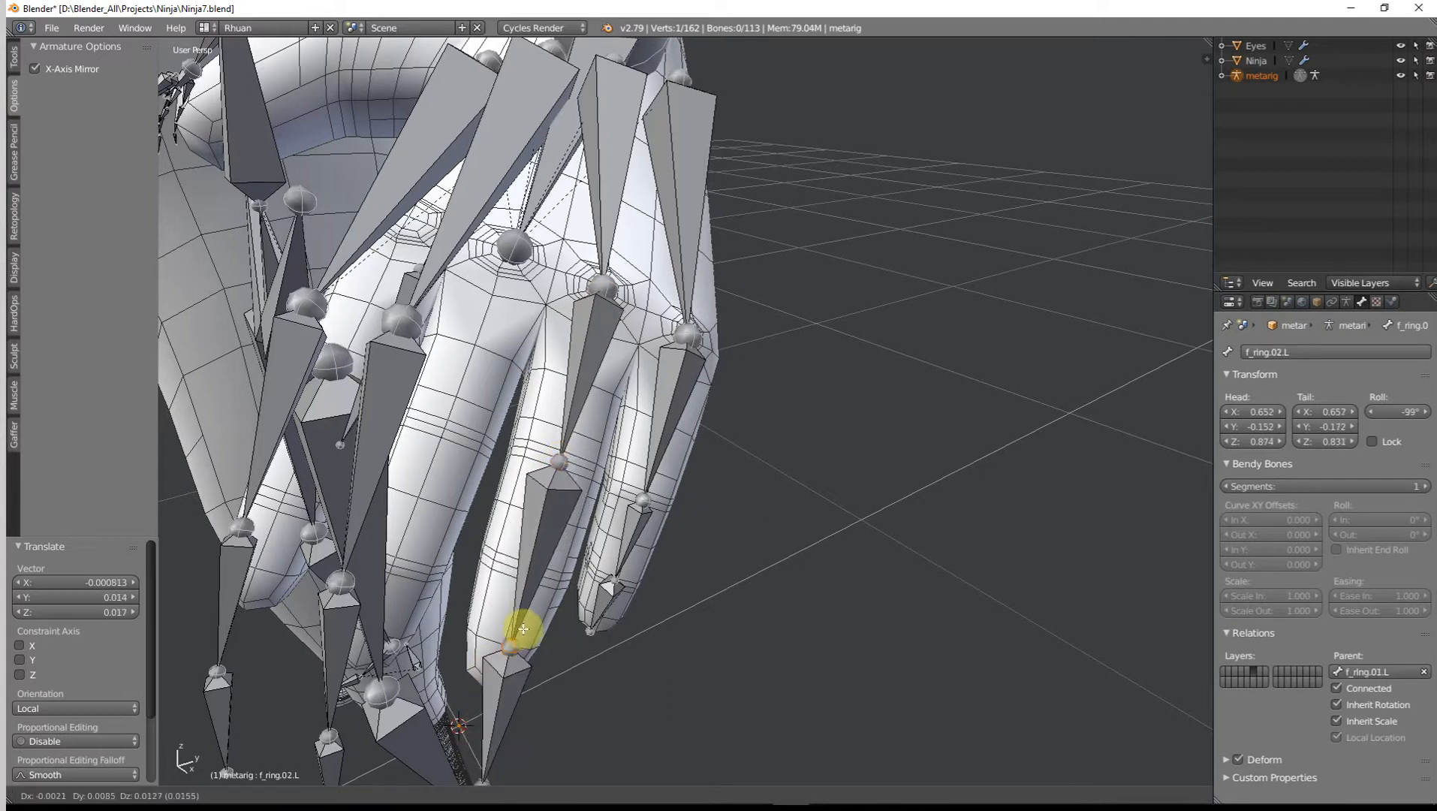
{"action": "middle_click_drag", "start_coordinate": [548, 649], "coordinate": [518, 613]}
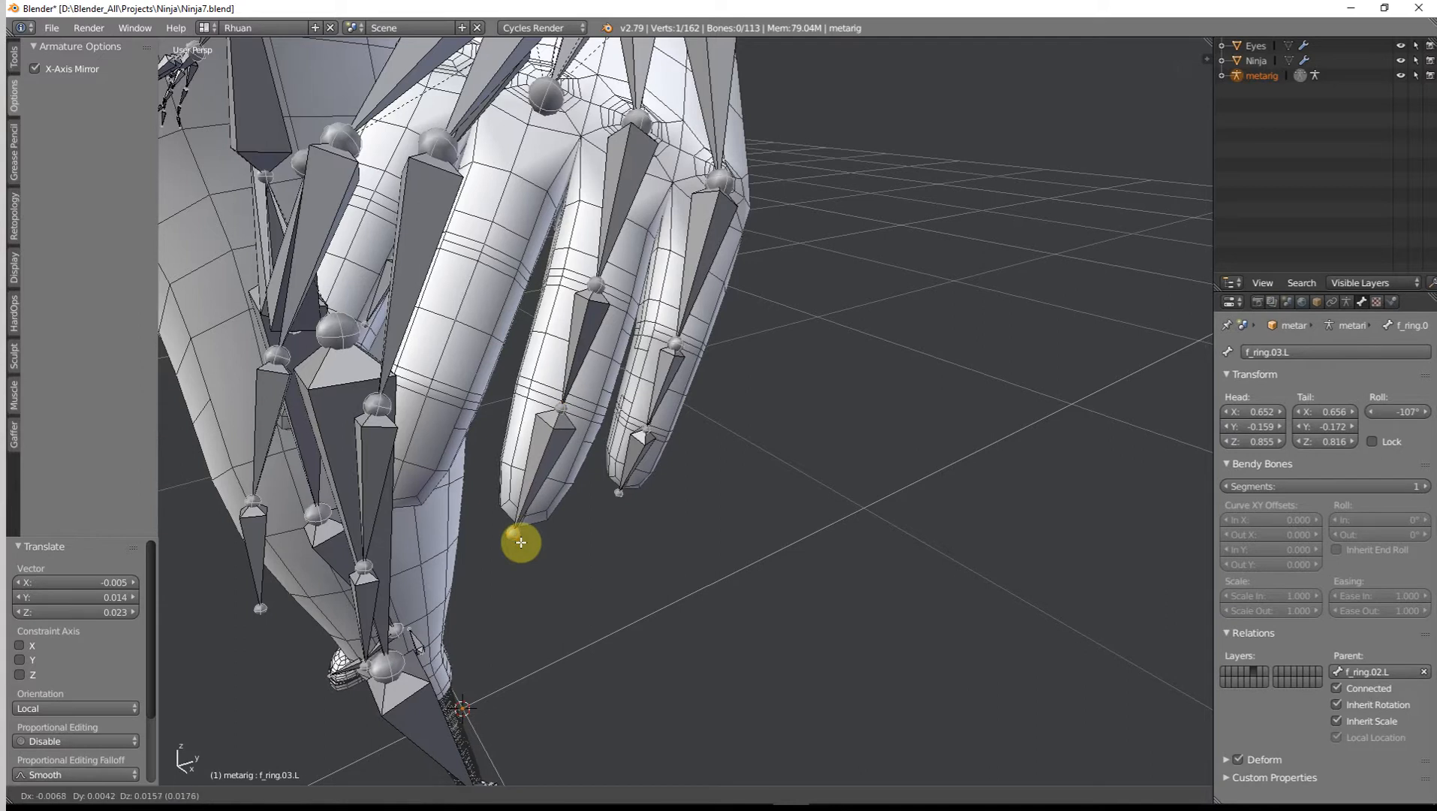
{"action": "left_click", "coordinate": [521, 542]}
Step: Fine-tune the joint between f_ring.01.L and f_ring.02.L to sit inside the ring finger mesh
{"action": "middle_click_drag", "start_coordinate": [549, 519], "coordinate": [465, 323]}
{"action": "key", "text": "g"}
{"action": "left_click", "coordinate": [597, 379]}
{"action": "middle_click_drag", "start_coordinate": [533, 359], "coordinate": [503, 359]}
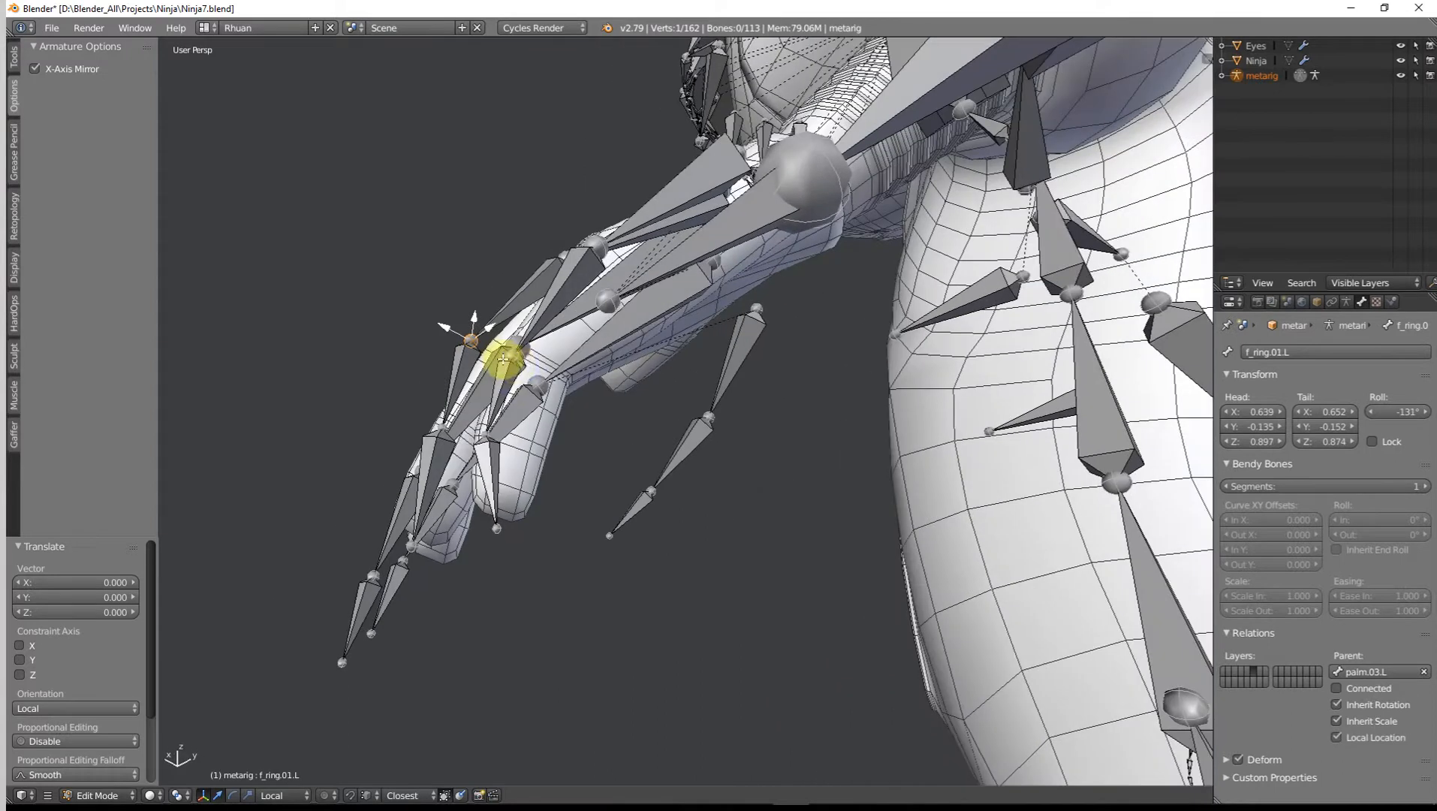
{"action": "key", "text": "g"}
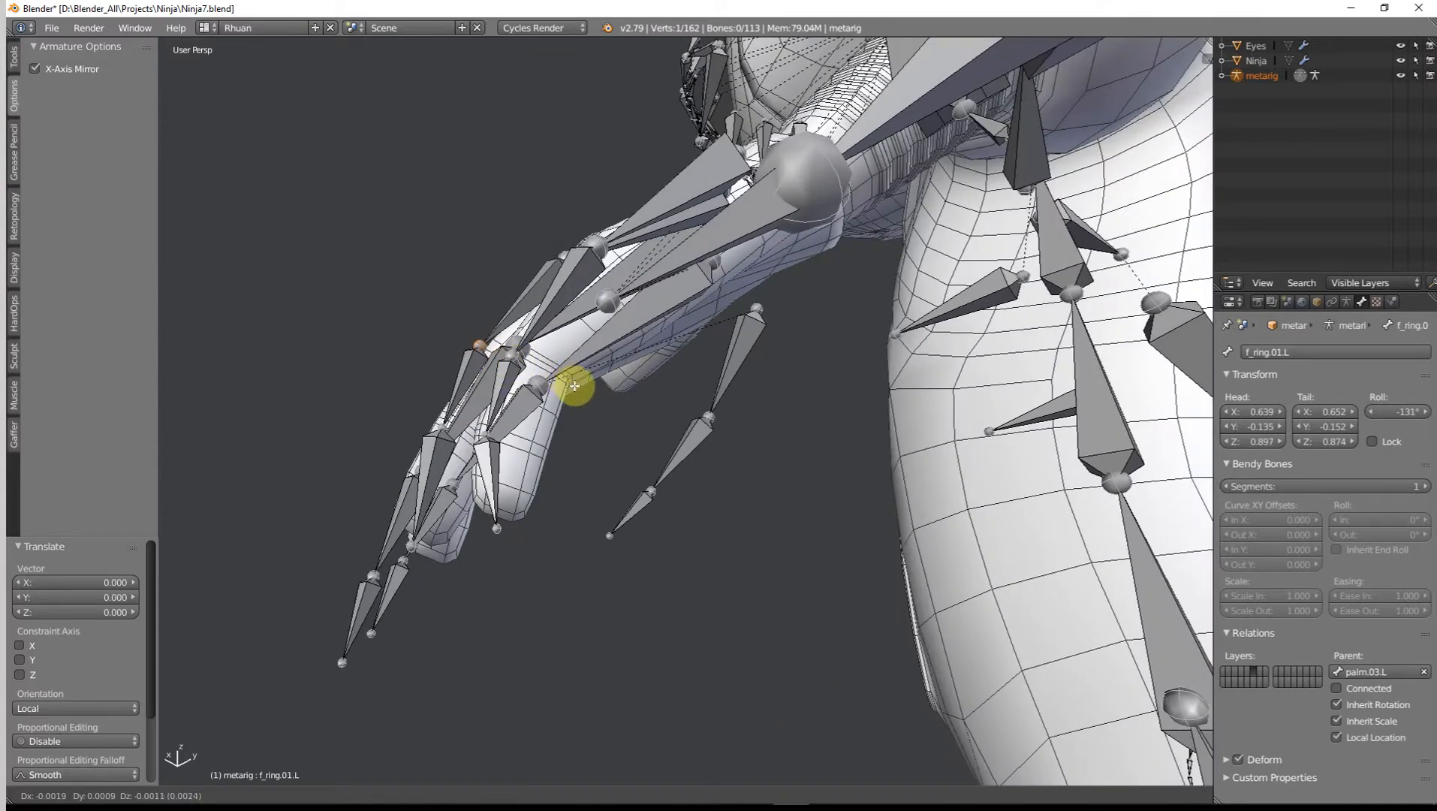
{"action": "left_click", "coordinate": [580, 390]}
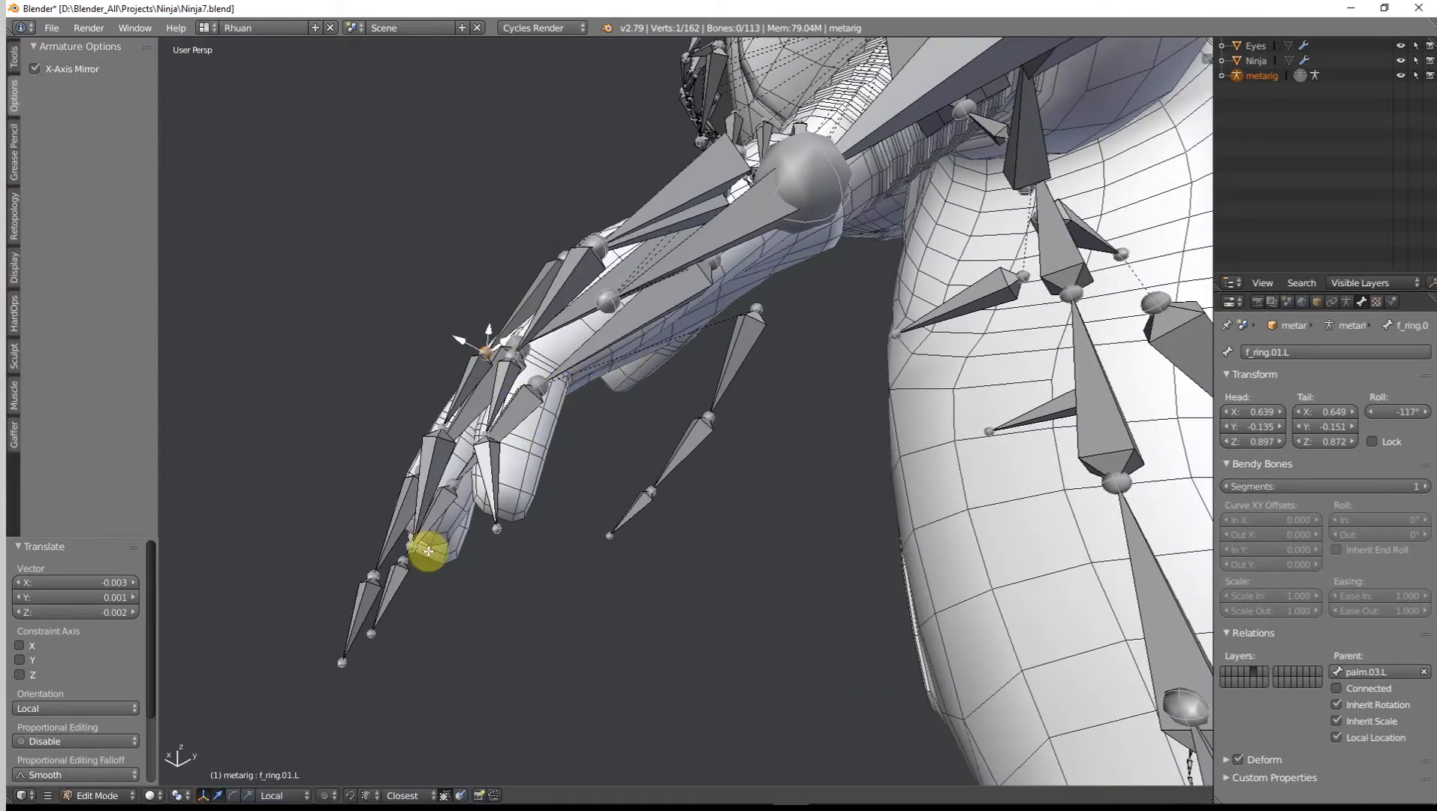
Step: Move the tail of palm.02.L together with the head of f_middle.01.L onto the mesh middle-finger knuckle
{"action": "middle_click_drag", "start_coordinate": [411, 546], "coordinate": [786, 635]}
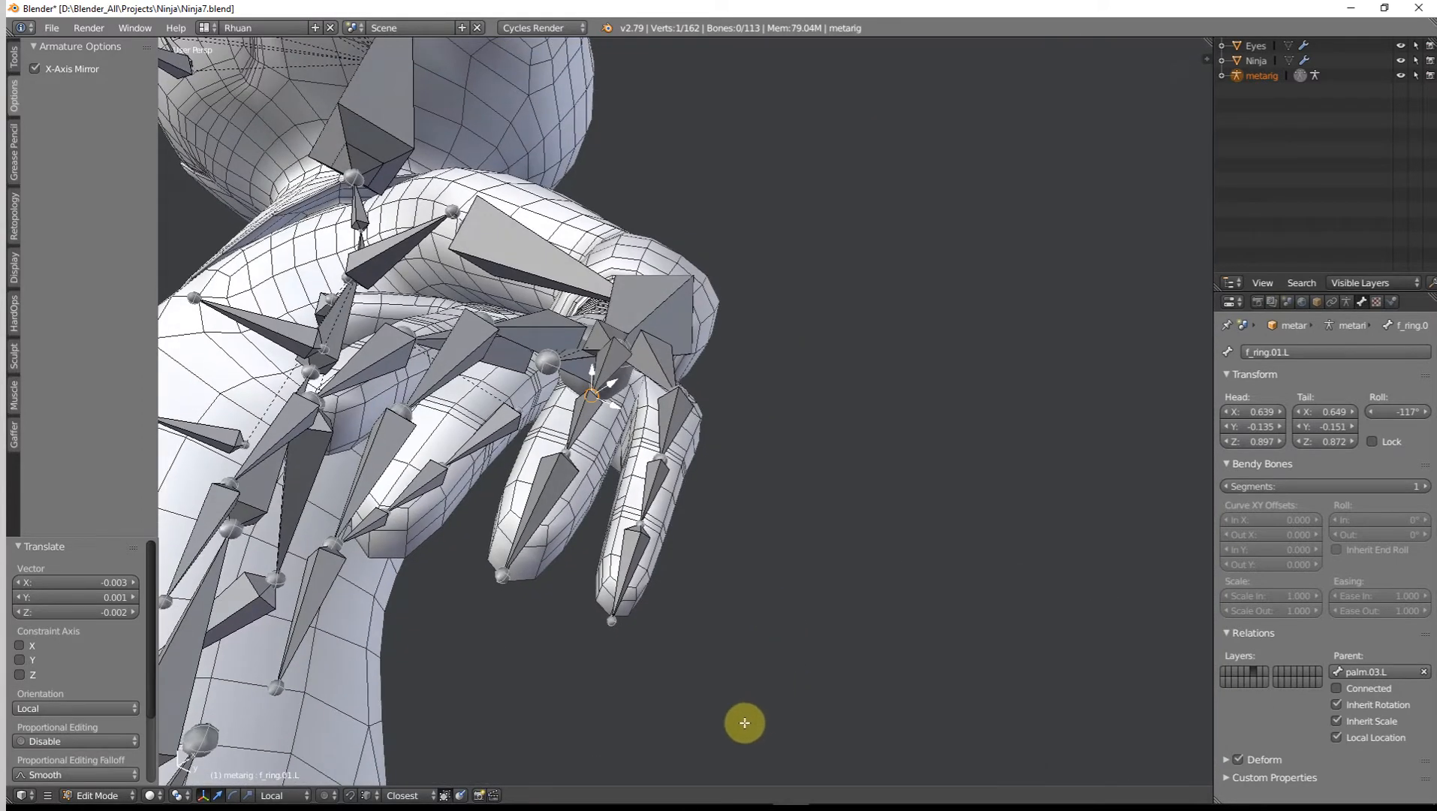
{"action": "middle_click_drag", "start_coordinate": [744, 722], "coordinate": [745, 574]}
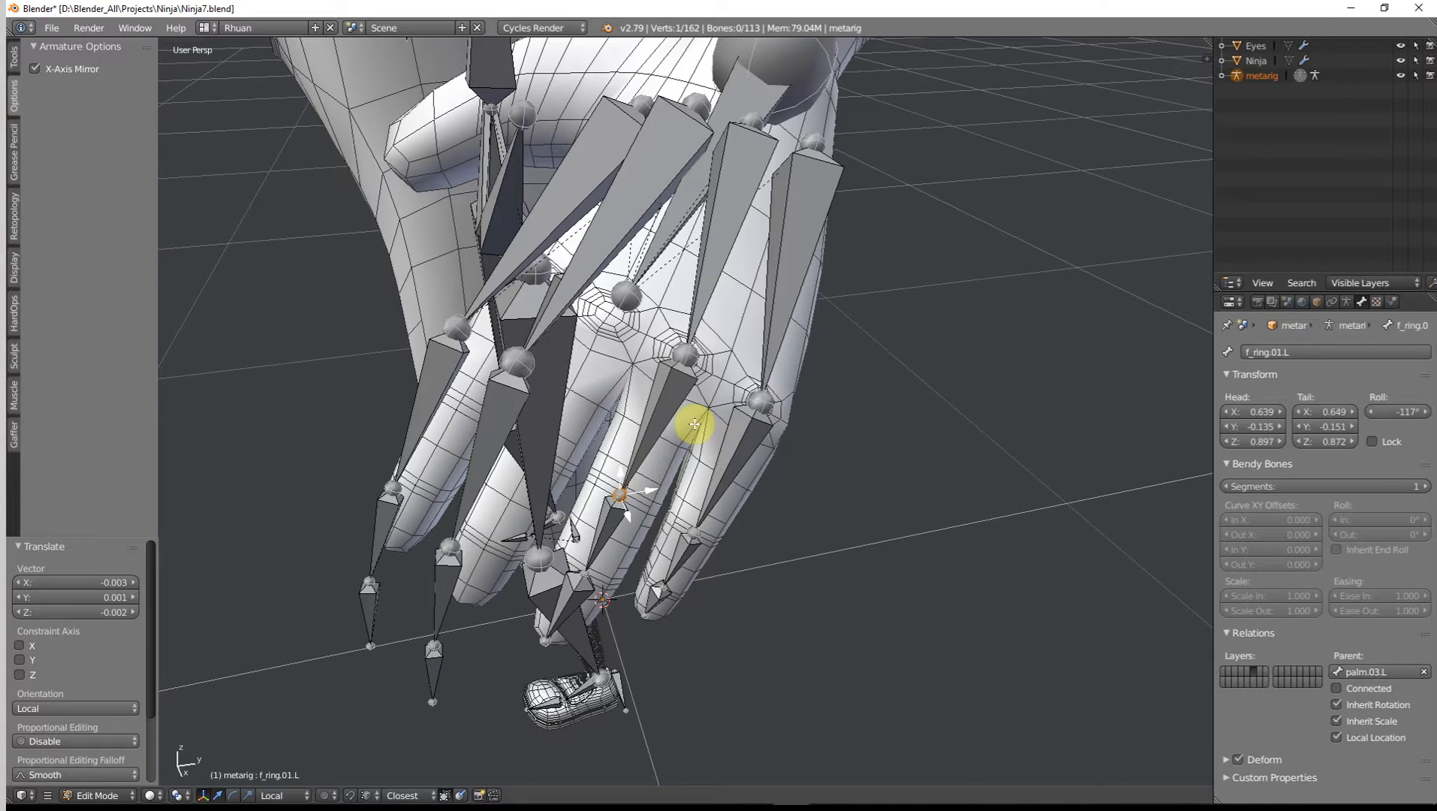
{"action": "middle_click_drag", "start_coordinate": [692, 407], "coordinate": [552, 449]}
{"action": "right_click", "coordinate": [501, 393]}
{"action": "key", "text": "g"}
{"action": "left_click", "coordinate": [645, 392]}
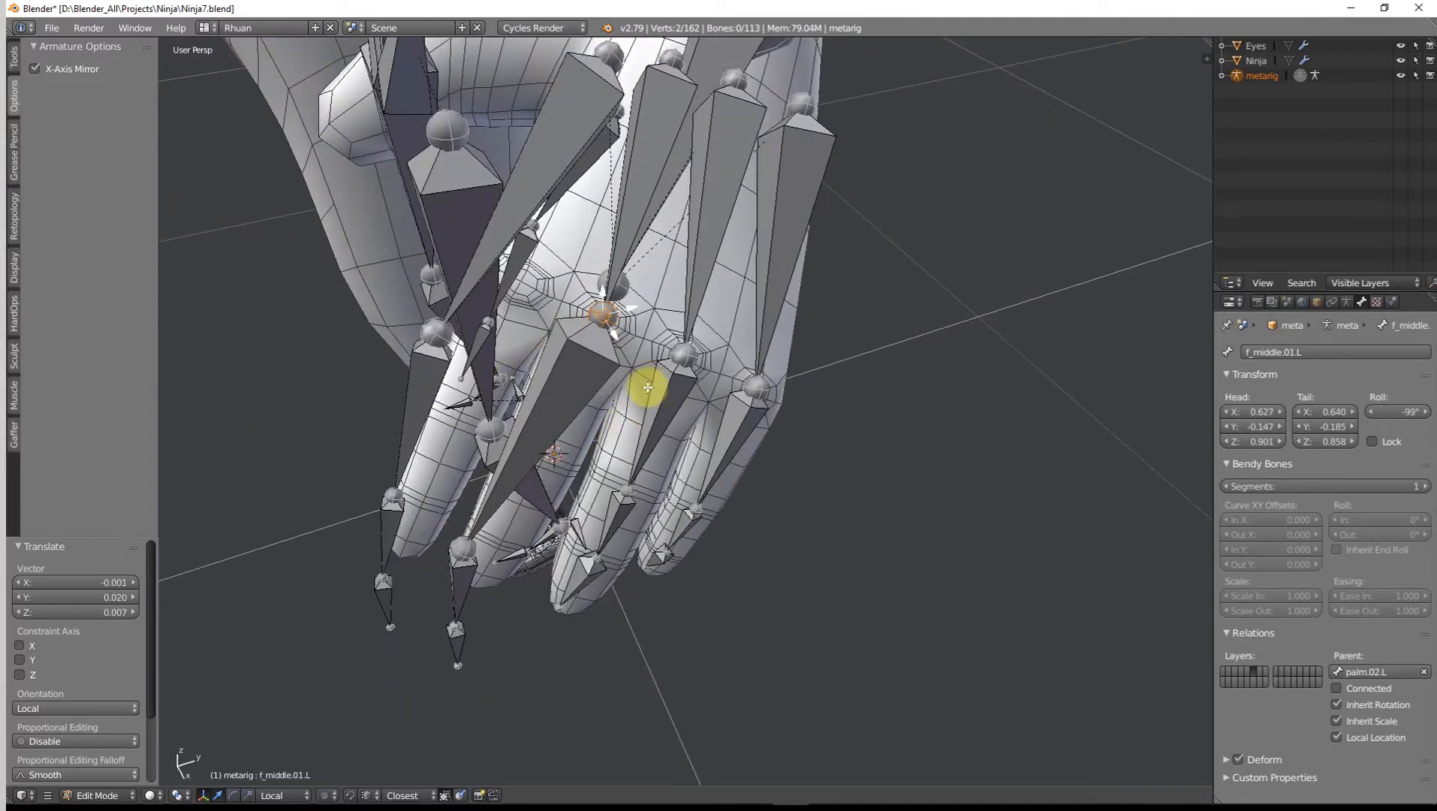
{"action": "mouse_move", "coordinate": [642, 392]}
{"action": "middle_mouse_down"}
{"action": "mouse_move", "coordinate": [555, 359]}
{"action": "mouse_move", "coordinate": [507, 291]}
{"action": "mouse_move", "coordinate": [477, 282]}
{"action": "mouse_move", "coordinate": [614, 295]}
{"action": "mouse_move", "coordinate": [632, 328]}
{"action": "mouse_move", "coordinate": [619, 395]}
{"action": "middle_mouse_up"}
{"action": "key", "text": "g"}
{"action": "left_click", "coordinate": [477, 282]}
{"action": "key", "text": "g"}
{"action": "left_click", "coordinate": [624, 397]}
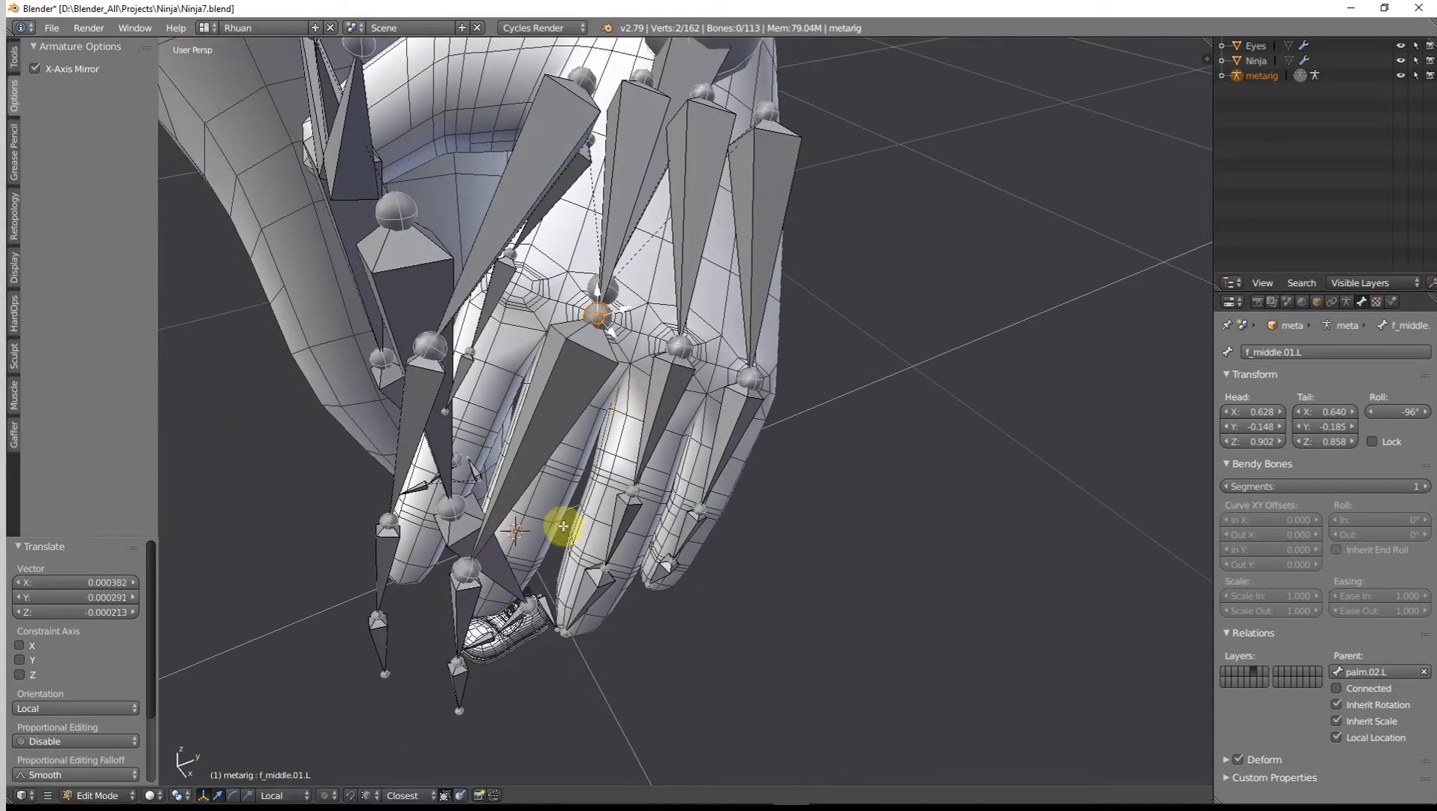
Step: Move the f_middle.01.L, f_middle.02.L and f_middle.03.L tails onto the middle finger's mesh joints and fingertip
{"action": "key", "text": "g"}
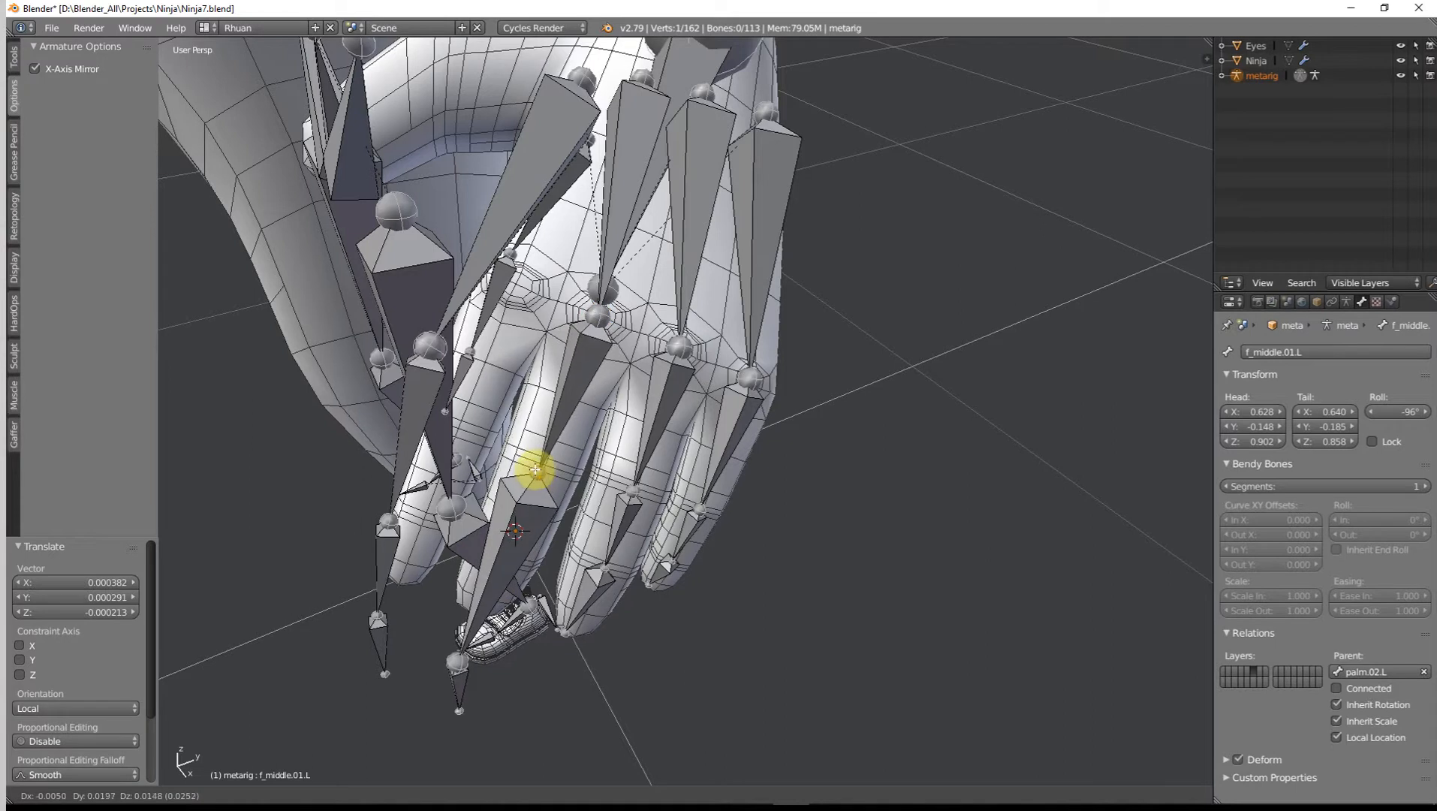
{"action": "left_click", "coordinate": [538, 466]}
{"action": "key", "text": "g"}
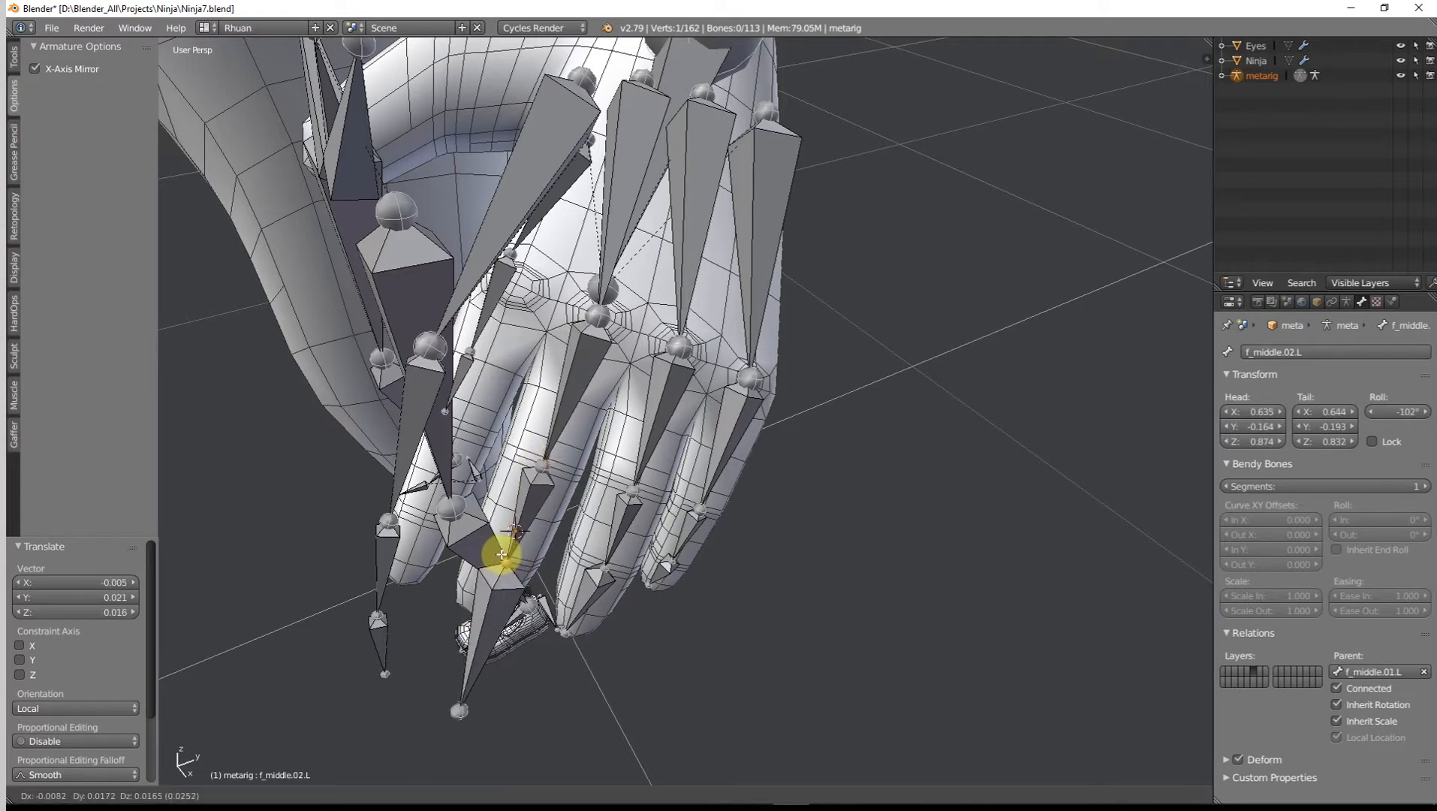
{"action": "left_click", "coordinate": [500, 554]}
{"action": "right_click", "coordinate": [460, 712]}
{"action": "key", "text": "g"}
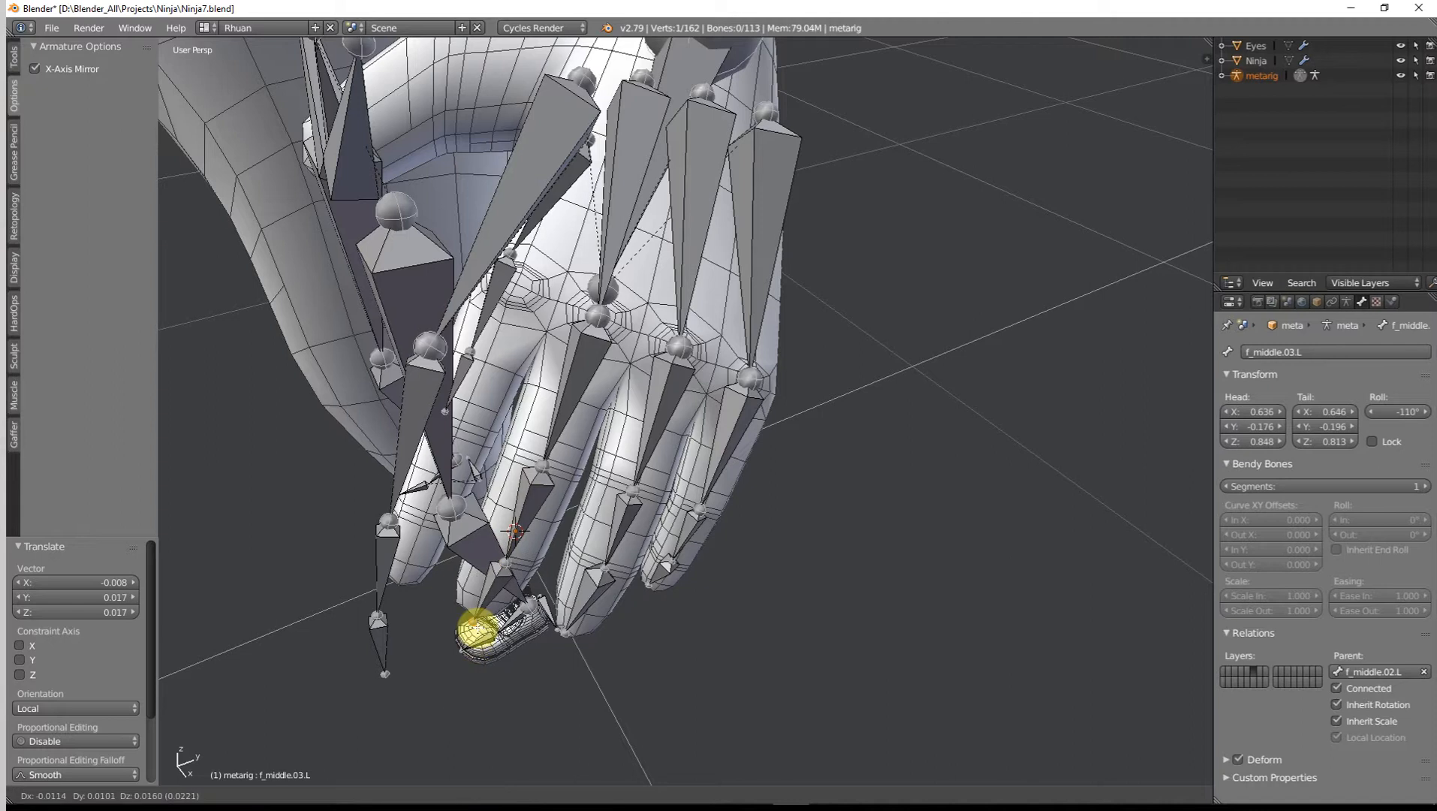
{"action": "left_click", "coordinate": [478, 630]}
Step: From the underside of the hand, adjust the f_middle.03.L tail and shift the f_middle.02.L tail inside the middle finger
{"action": "middle_click_drag", "start_coordinate": [481, 616], "coordinate": [451, 614]}
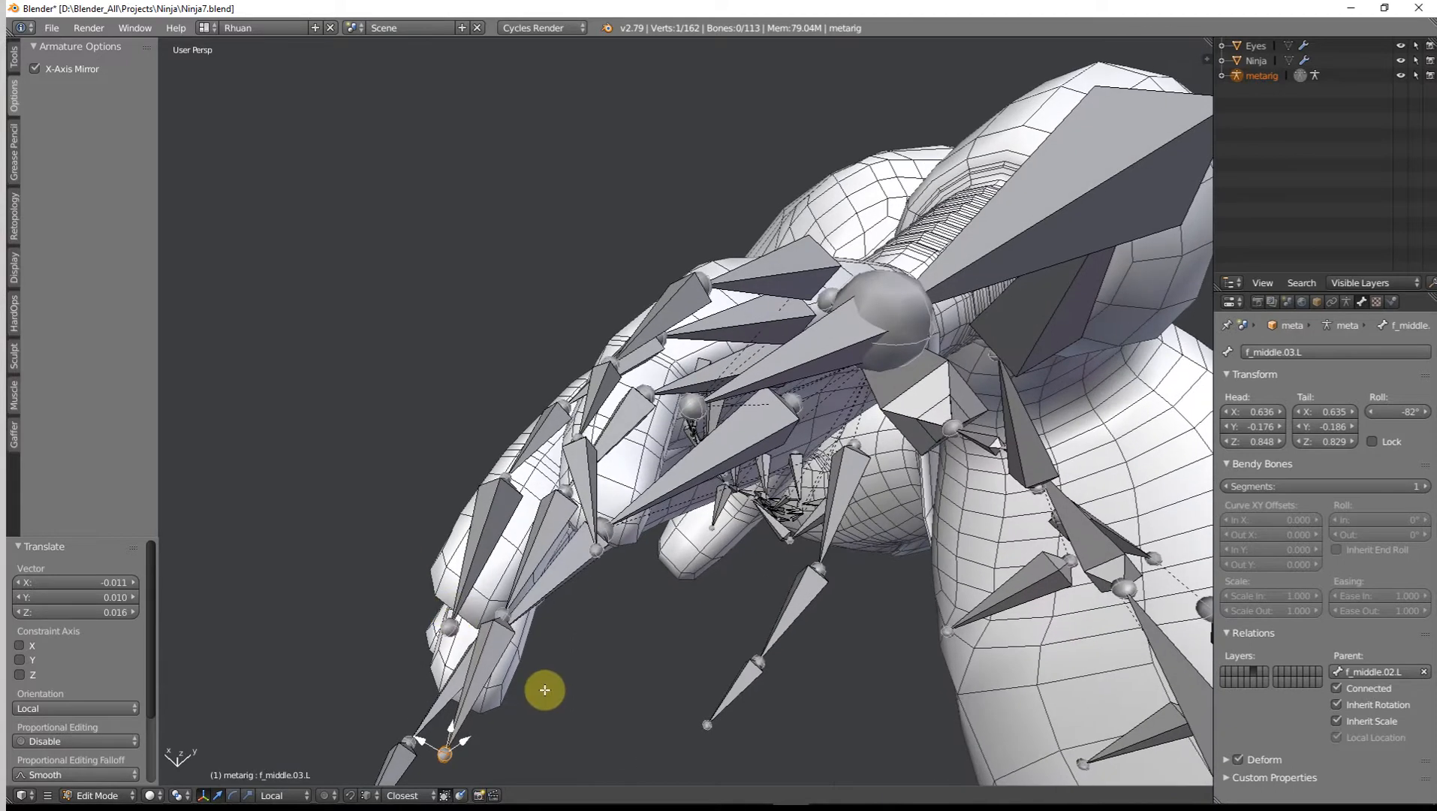
{"action": "key", "text": "g"}
{"action": "left_click", "coordinate": [549, 660]}
{"action": "middle_click_drag", "start_coordinate": [549, 659], "coordinate": [536, 626]}
{"action": "key", "text": "g"}
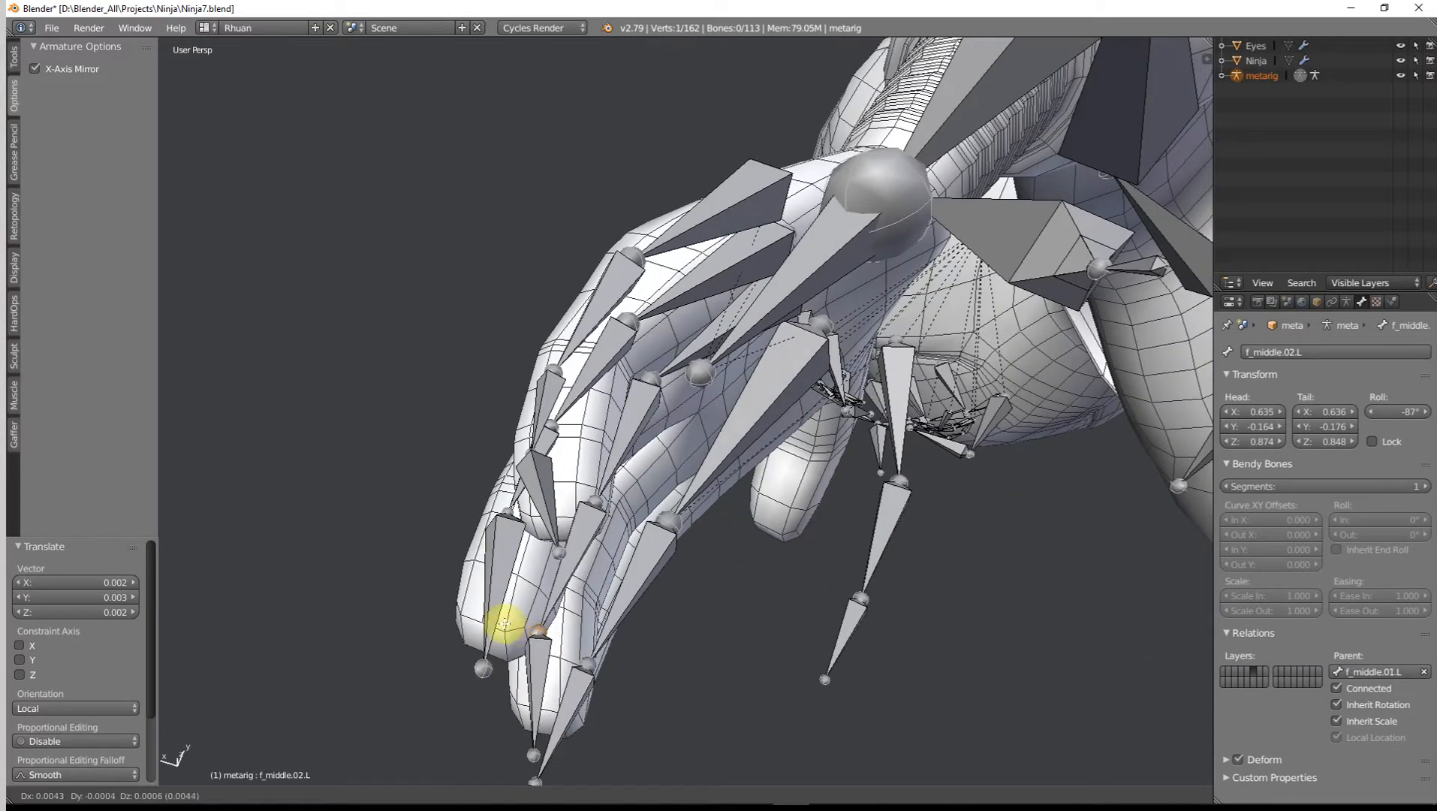
{"action": "left_click", "coordinate": [534, 633]}
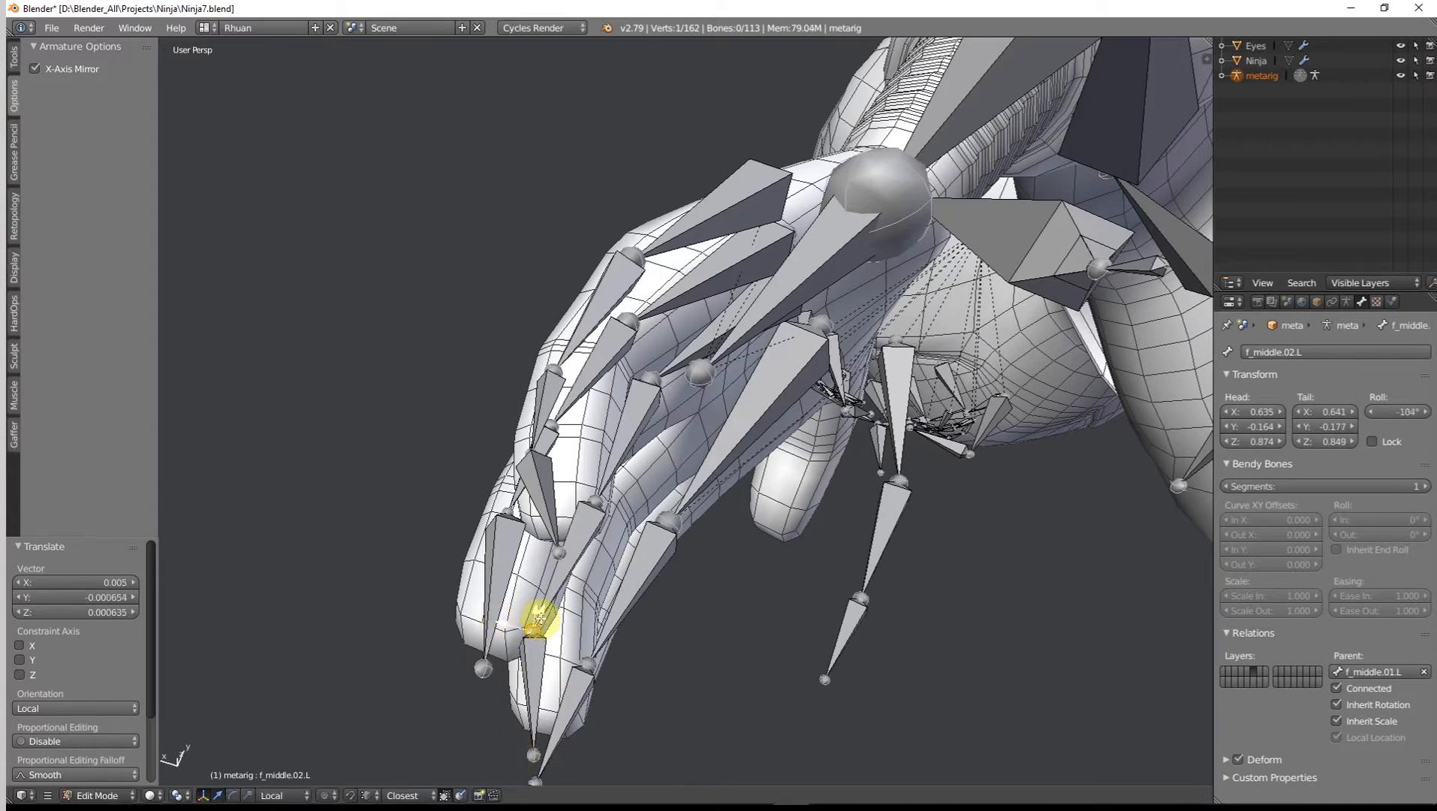
Step: Raise the joint between f_middle.02.L and f_middle.03.L within the finger and nudge the f_middle.03.L tail to the fingertip
{"action": "middle_click_drag", "start_coordinate": [539, 620], "coordinate": [556, 714]}
{"action": "key", "text": "g"}
{"action": "left_click", "coordinate": [558, 682]}
{"action": "right_click", "coordinate": [472, 721]}
{"action": "key", "text": "g"}
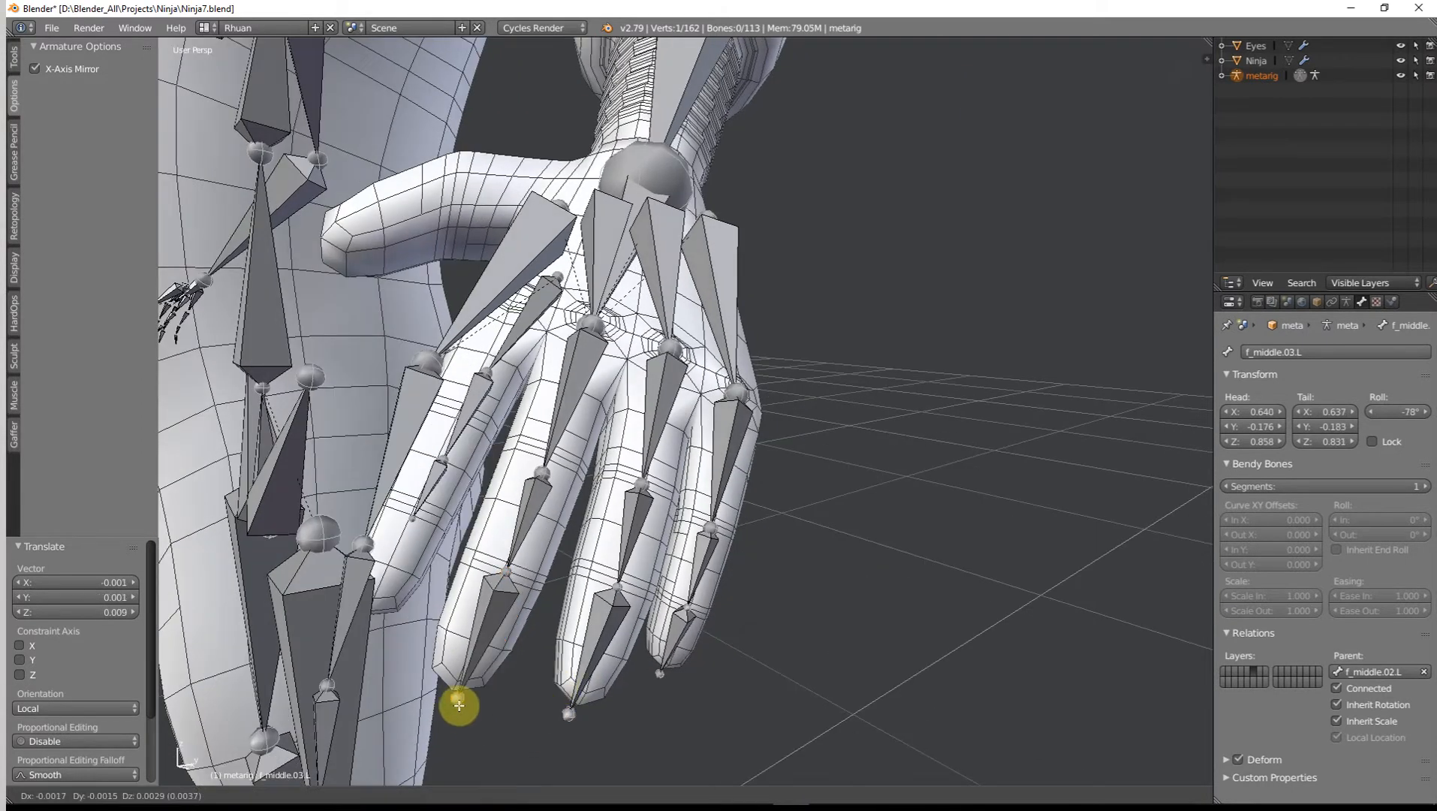
{"action": "left_click", "coordinate": [456, 704]}
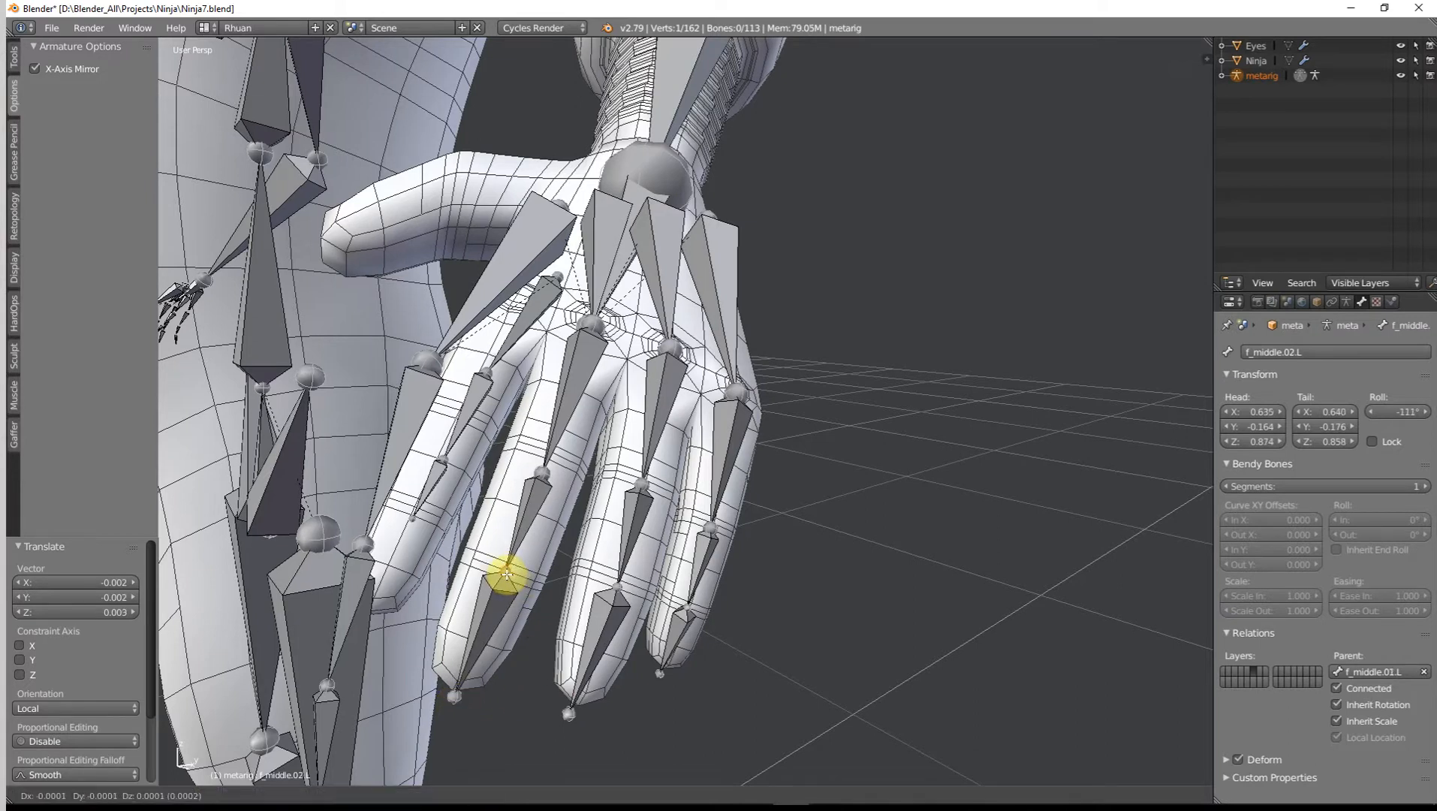
{"action": "left_click", "coordinate": [506, 575]}
Step: Fine-tune the joint between f_middle.01.L and f_middle.02.L to sit centred inside the middle finger mesh
{"action": "middle_click_drag", "start_coordinate": [517, 542], "coordinate": [673, 617]}
{"action": "key", "text": "g"}
{"action": "left_click", "coordinate": [483, 397]}
{"action": "right_click", "coordinate": [543, 475]}
{"action": "key", "text": "g"}
{"action": "left_click", "coordinate": [639, 529]}
{"action": "key", "text": "g"}
{"action": "left_click", "coordinate": [580, 549]}
{"action": "scroll", "coordinate": [500, 455], "scroll_direction": "up", "scroll_amount": 3}
{"action": "key", "text": "g"}
{"action": "left_click", "coordinate": [495, 432]}
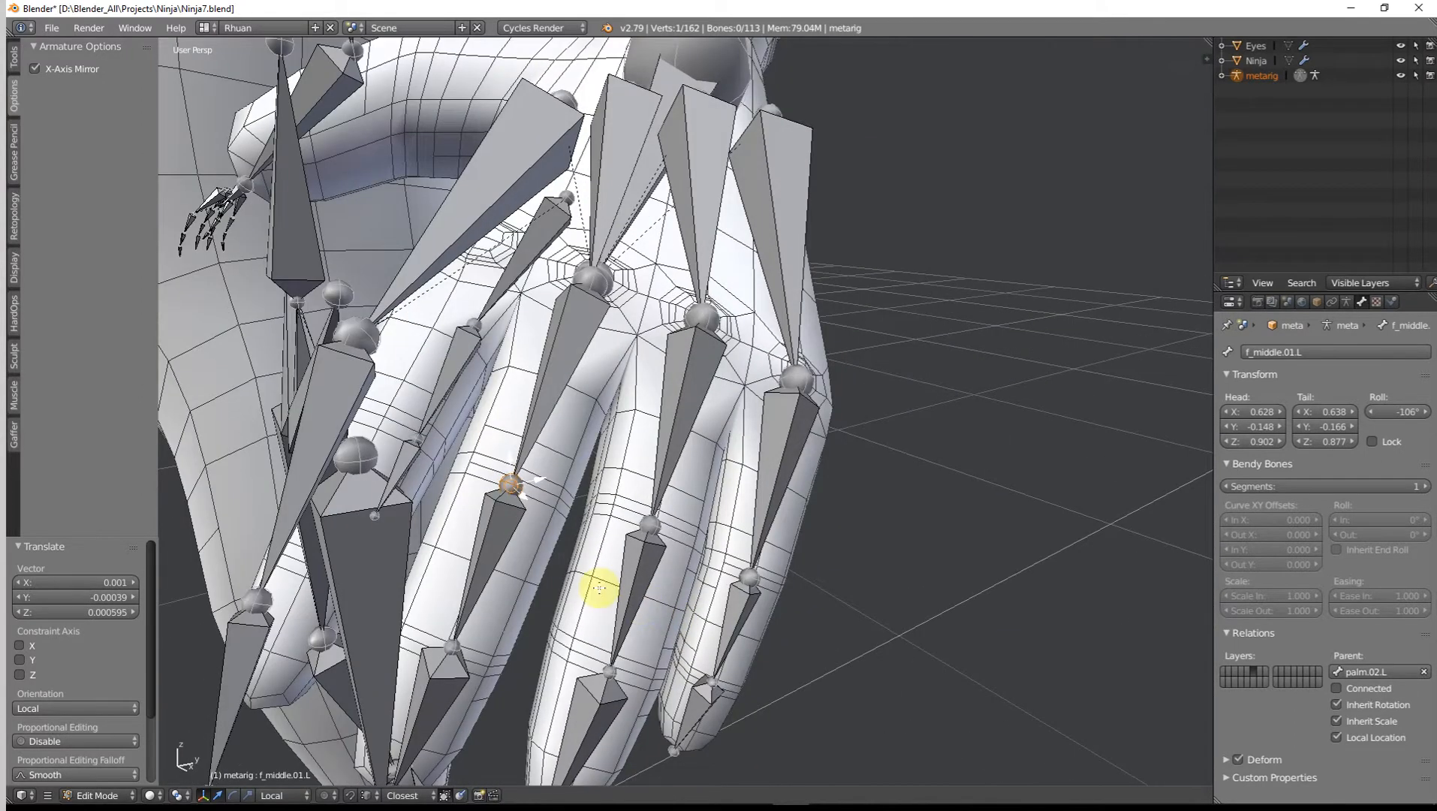
Step: Examine from several angles how the middle, ring and pinky bones sit inside the left hand's fingers
{"action": "scroll", "coordinate": [599, 588], "scroll_direction": "down", "scroll_amount": 3}
{"action": "middle_click_drag", "start_coordinate": [599, 588], "coordinate": [493, 621]}
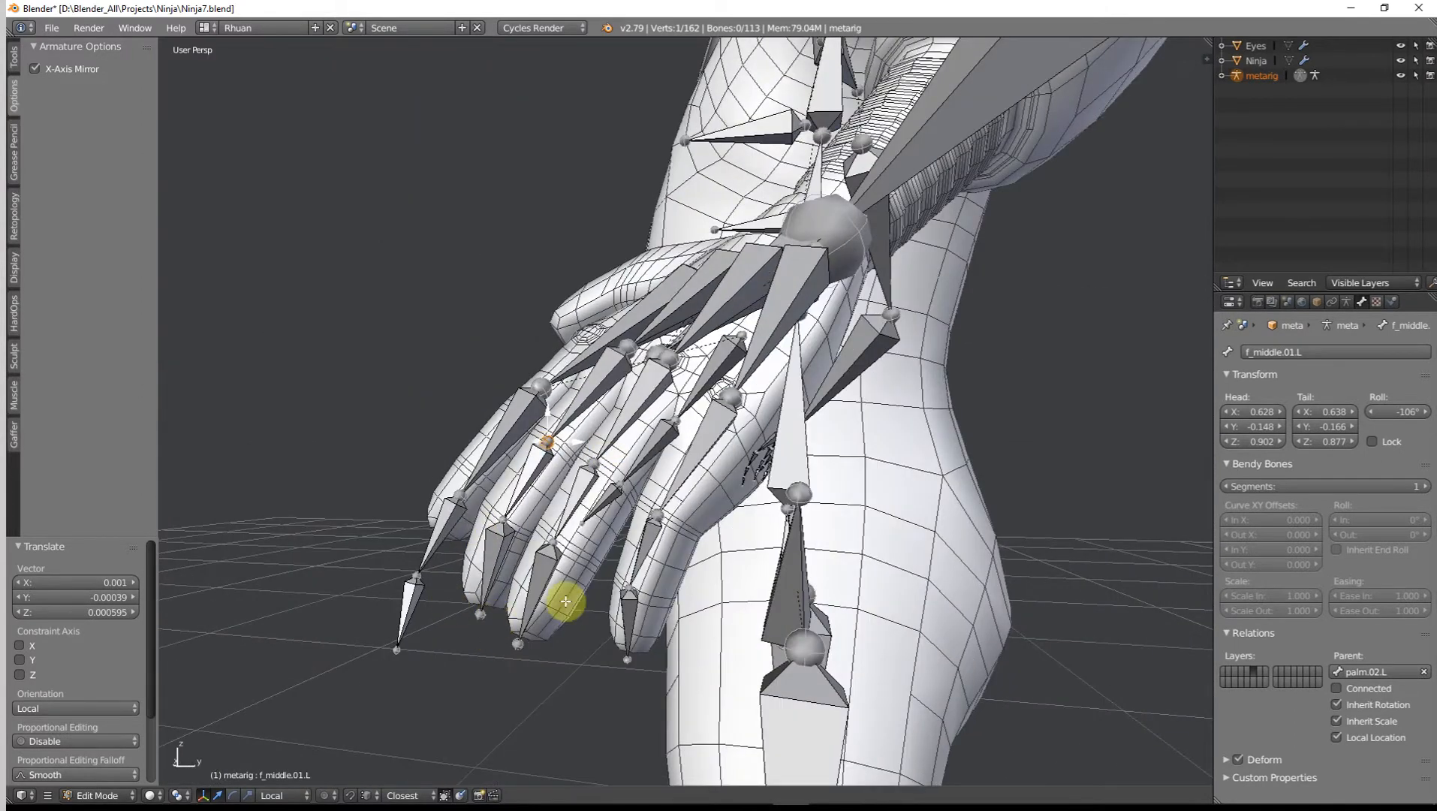
{"action": "middle_click_drag", "start_coordinate": [683, 460], "coordinate": [770, 558]}
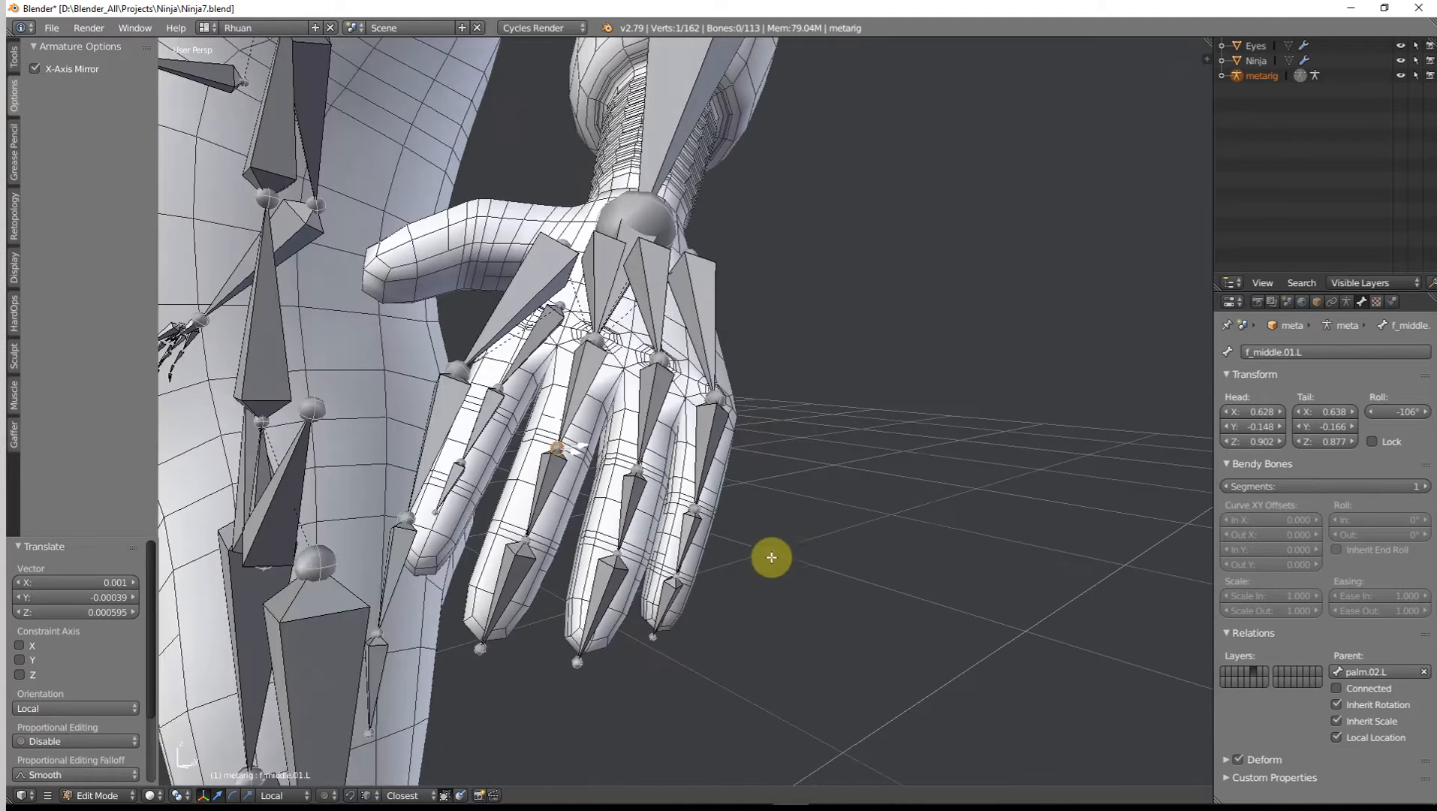
{"action": "mouse_move", "coordinate": [472, 653]}
{"action": "middle_mouse_down"}
{"action": "mouse_move", "coordinate": [474, 623]}
{"action": "mouse_move", "coordinate": [484, 664]}
{"action": "middle_mouse_up"}
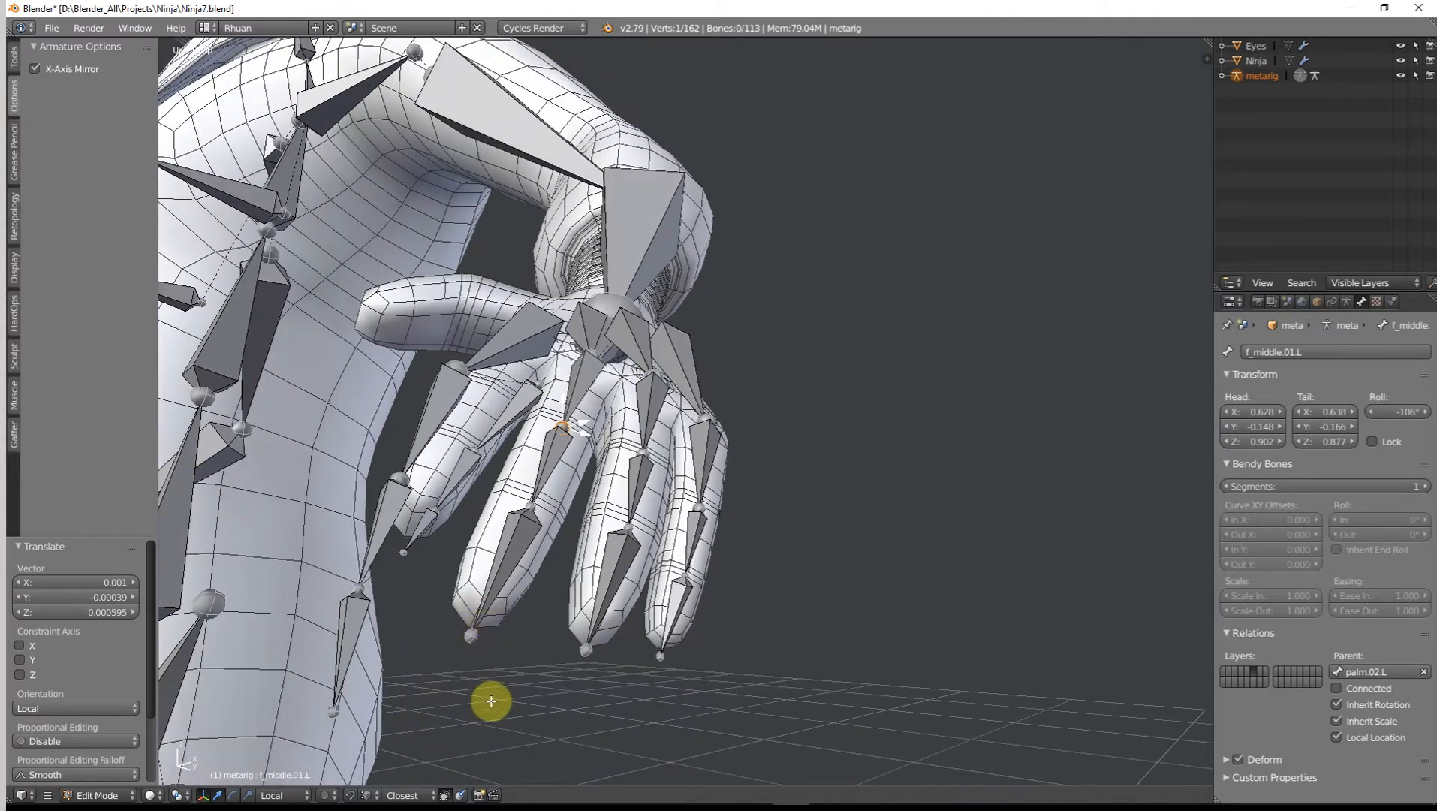
{"action": "middle_click_drag", "start_coordinate": [576, 491], "coordinate": [617, 487]}
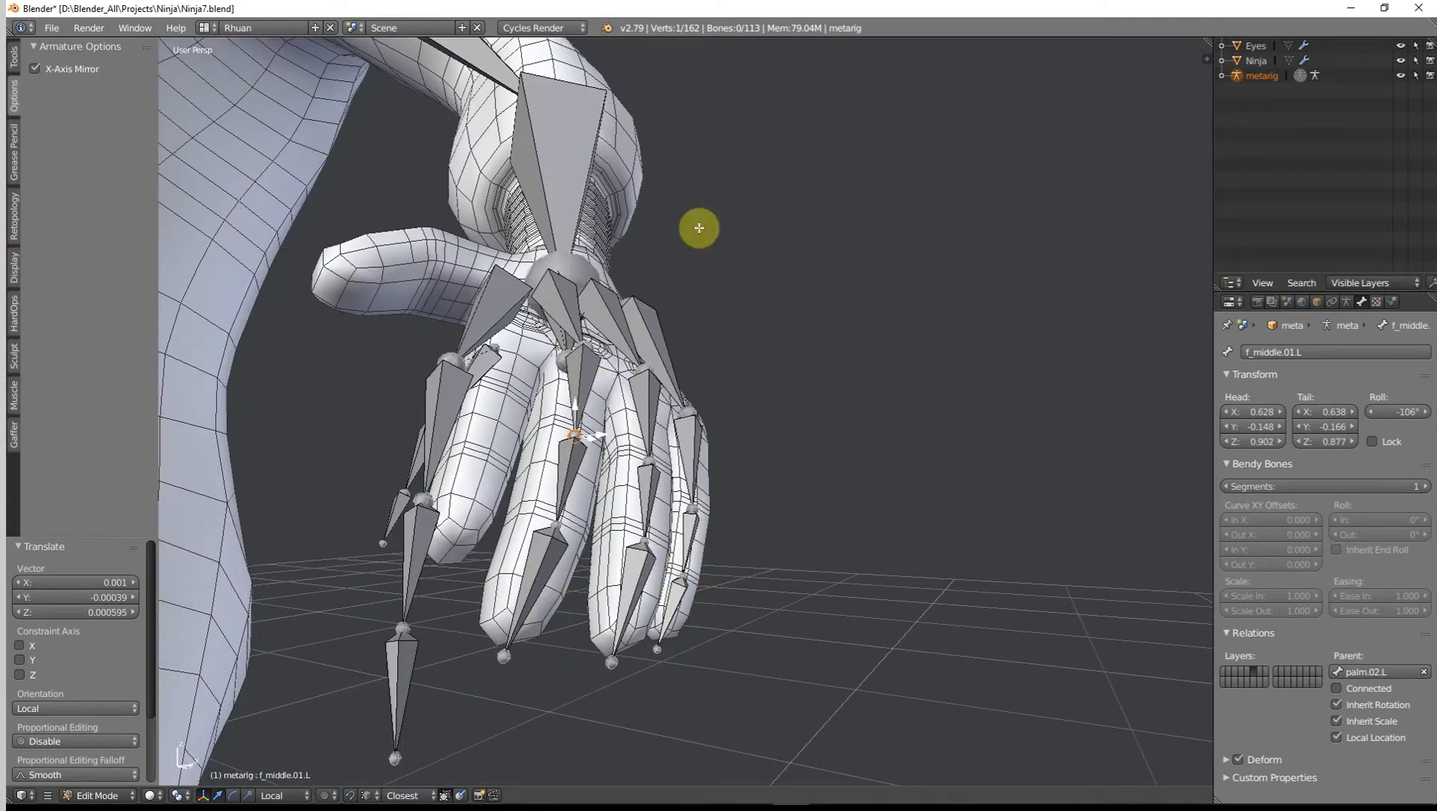
{"action": "middle_click_drag", "start_coordinate": [709, 471], "coordinate": [572, 451]}
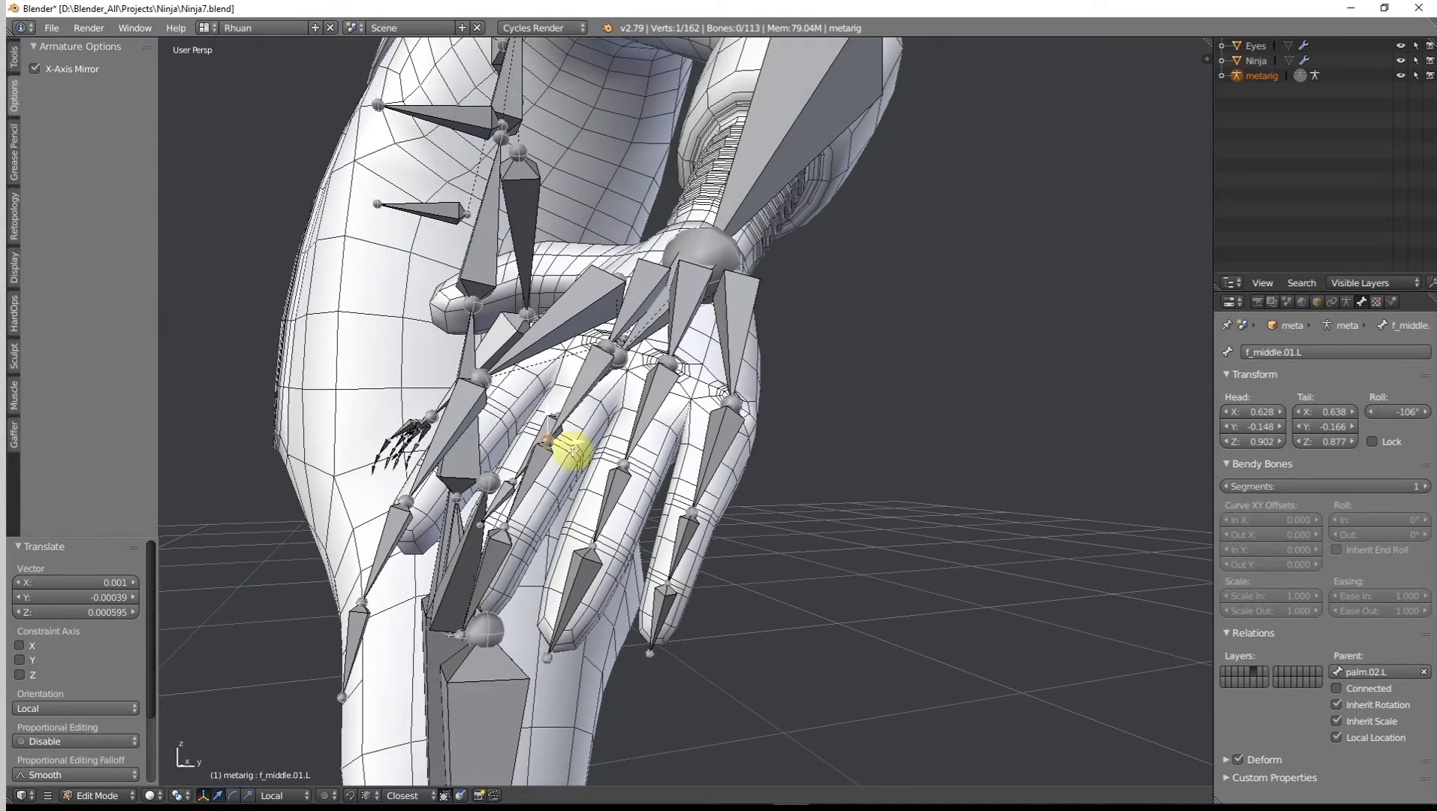
{"action": "middle_click_drag", "start_coordinate": [652, 481], "coordinate": [571, 652]}
{"action": "middle_click_drag", "start_coordinate": [577, 572], "coordinate": [592, 655]}
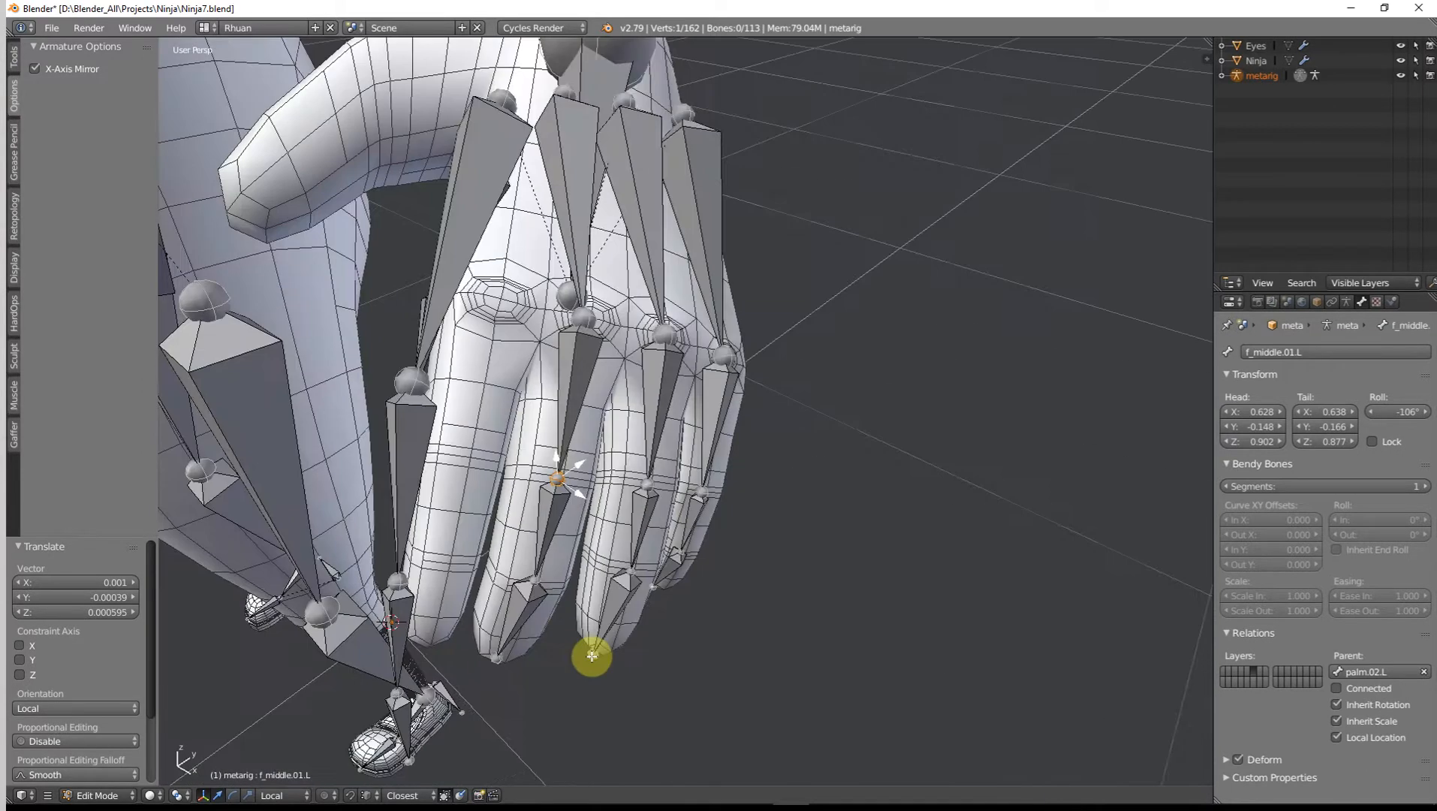
Step: Move the tail of palm.01.L together with the head of f_index.01.L onto the mesh index-finger knuckle
{"action": "middle_click_drag", "start_coordinate": [619, 549], "coordinate": [598, 551]}
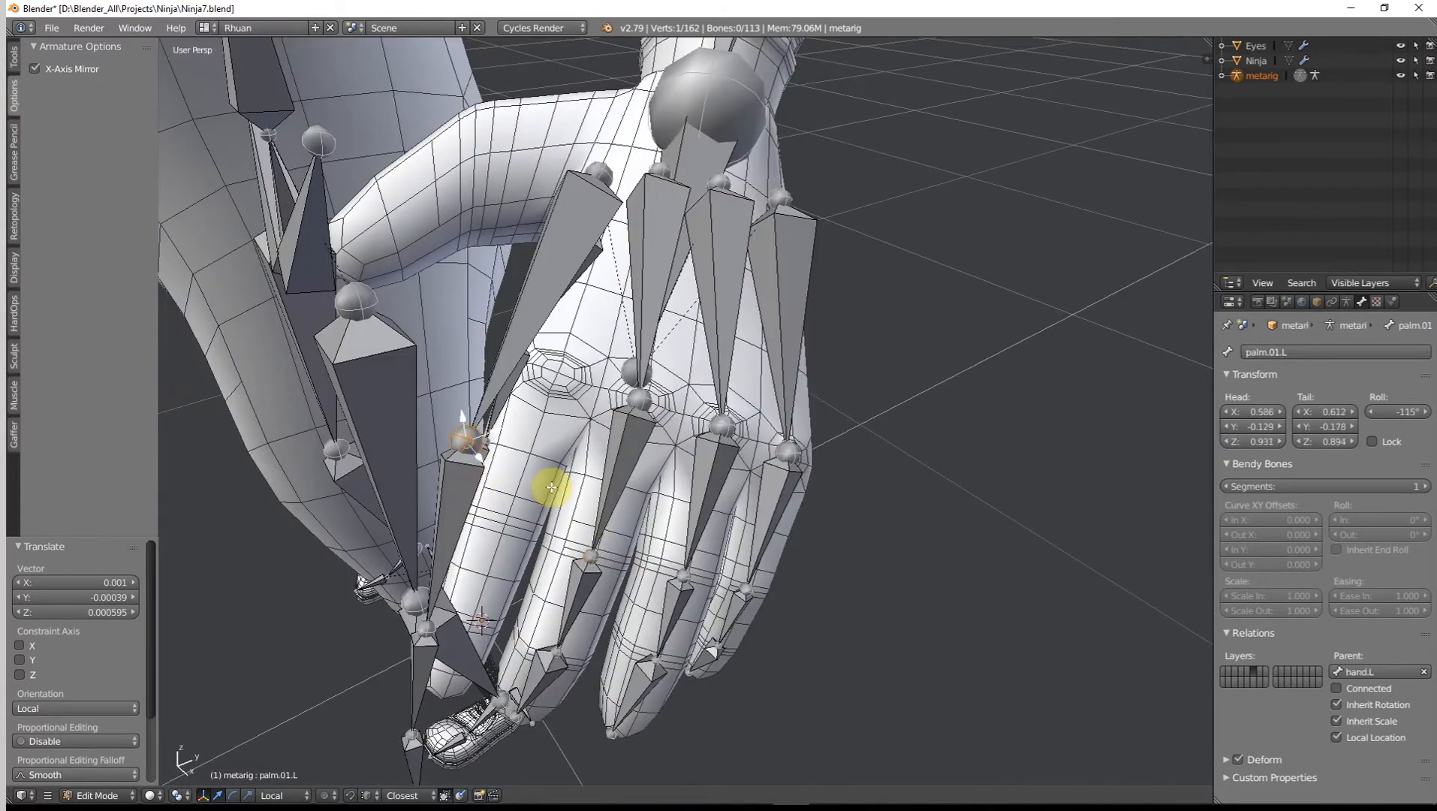
{"action": "middle_click_drag", "start_coordinate": [551, 487], "coordinate": [577, 520]}
{"action": "key", "text": "g"}
{"action": "left_click", "coordinate": [661, 470]}
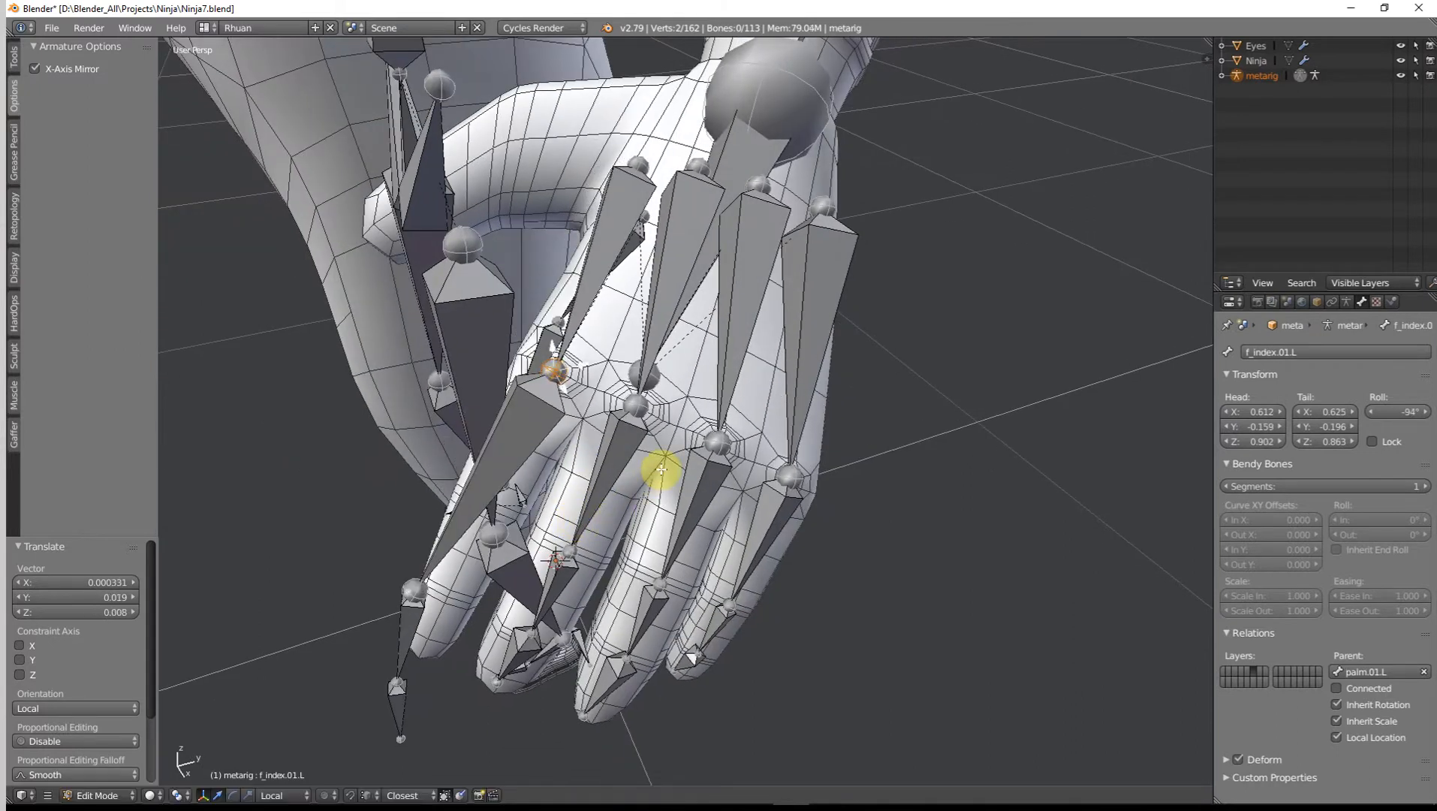
Step: Refine the joint shared by palm.01.L and f_index.01.L so it sits inside the index-finger knuckle
{"action": "middle_click_drag", "start_coordinate": [694, 501], "coordinate": [635, 552]}
{"action": "key", "text": "g"}
{"action": "left_click", "coordinate": [853, 482]}
{"action": "key", "text": "g"}
{"action": "left_click", "coordinate": [895, 468]}
{"action": "key", "text": "g"}
{"action": "left_click", "coordinate": [639, 555]}
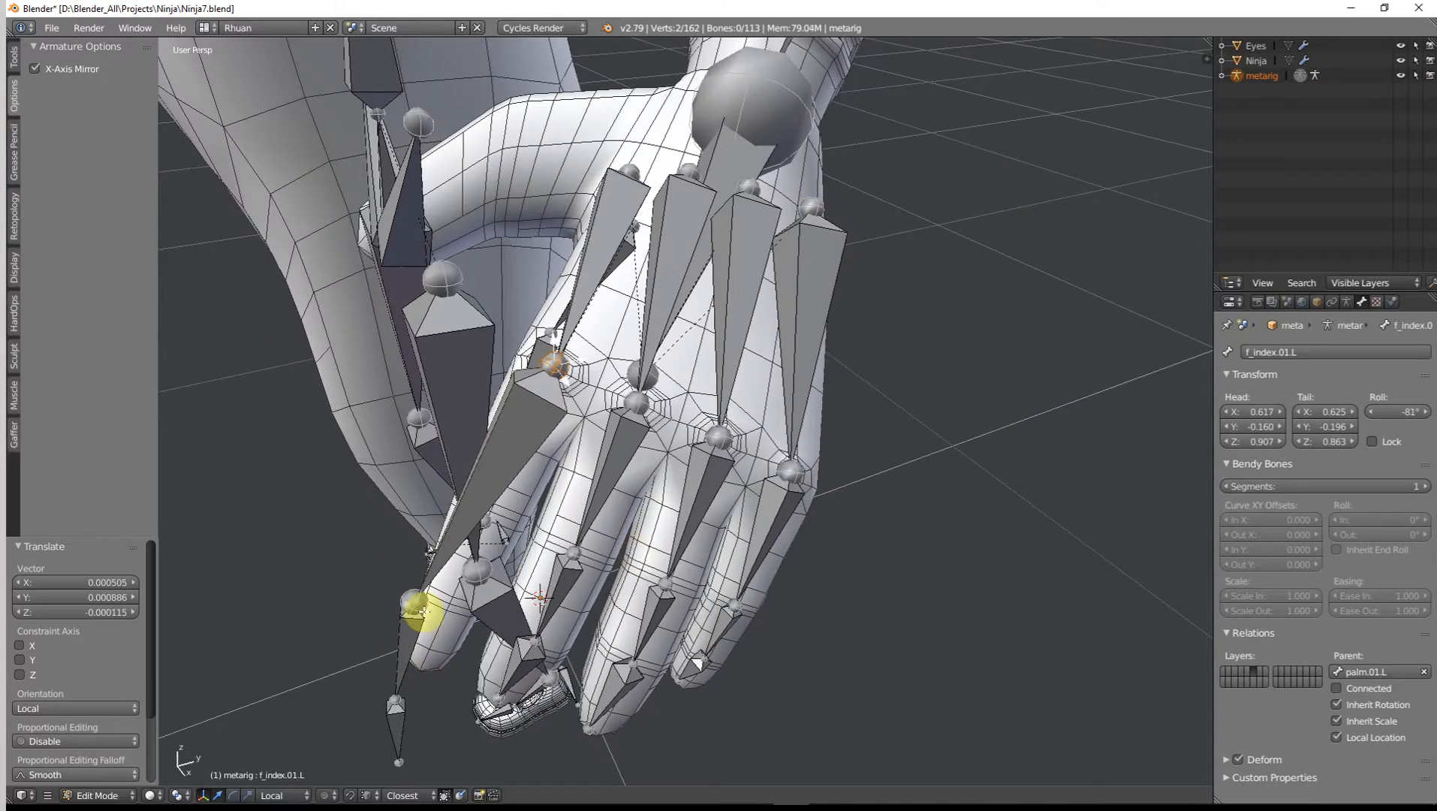
Step: Move the f_index.01.L, f_index.02.L and f_index.03.L tails onto the index finger's mesh joints and fingertip
{"action": "right_click", "coordinate": [416, 607]}
{"action": "key", "text": "g"}
{"action": "left_click", "coordinate": [494, 518]}
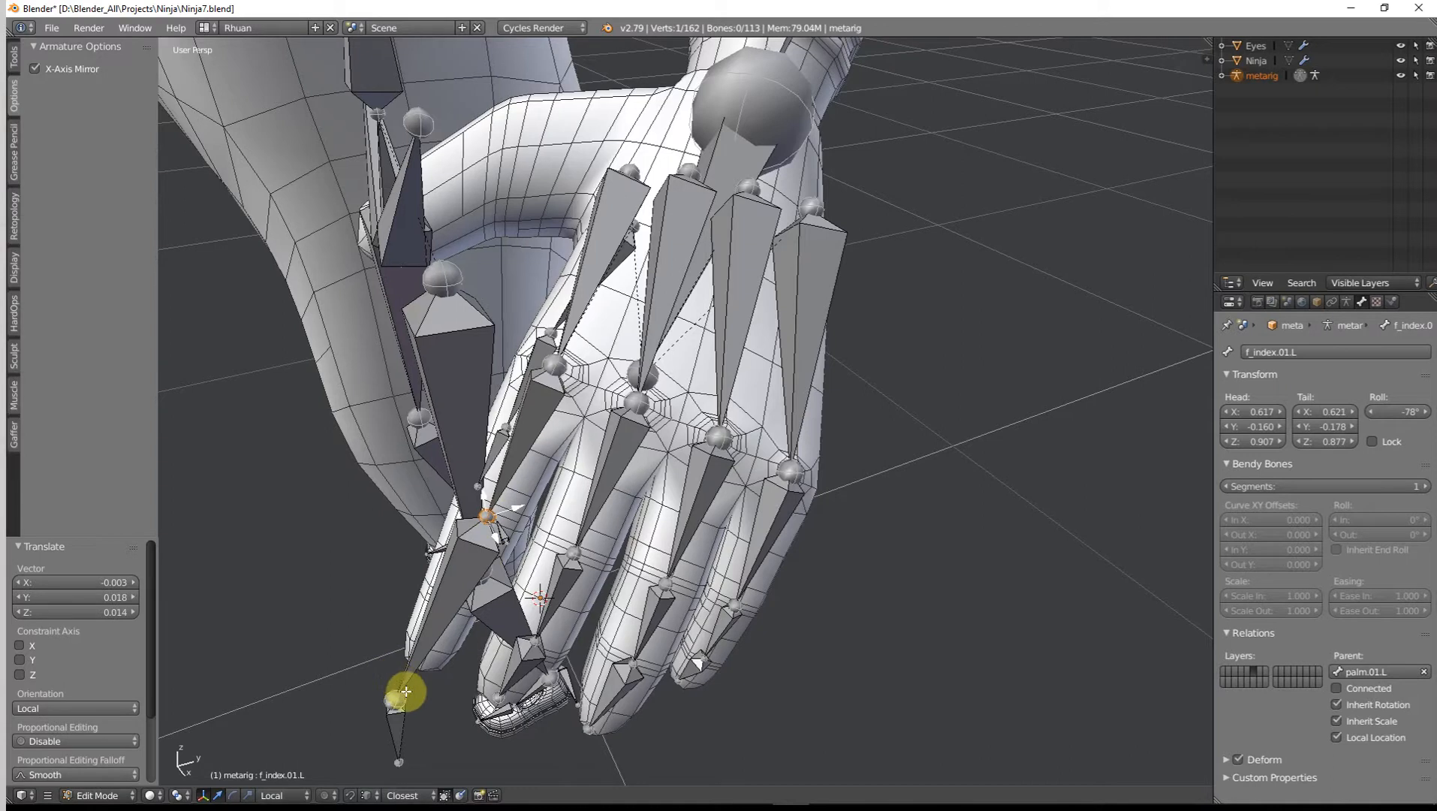
{"action": "key", "text": "g"}
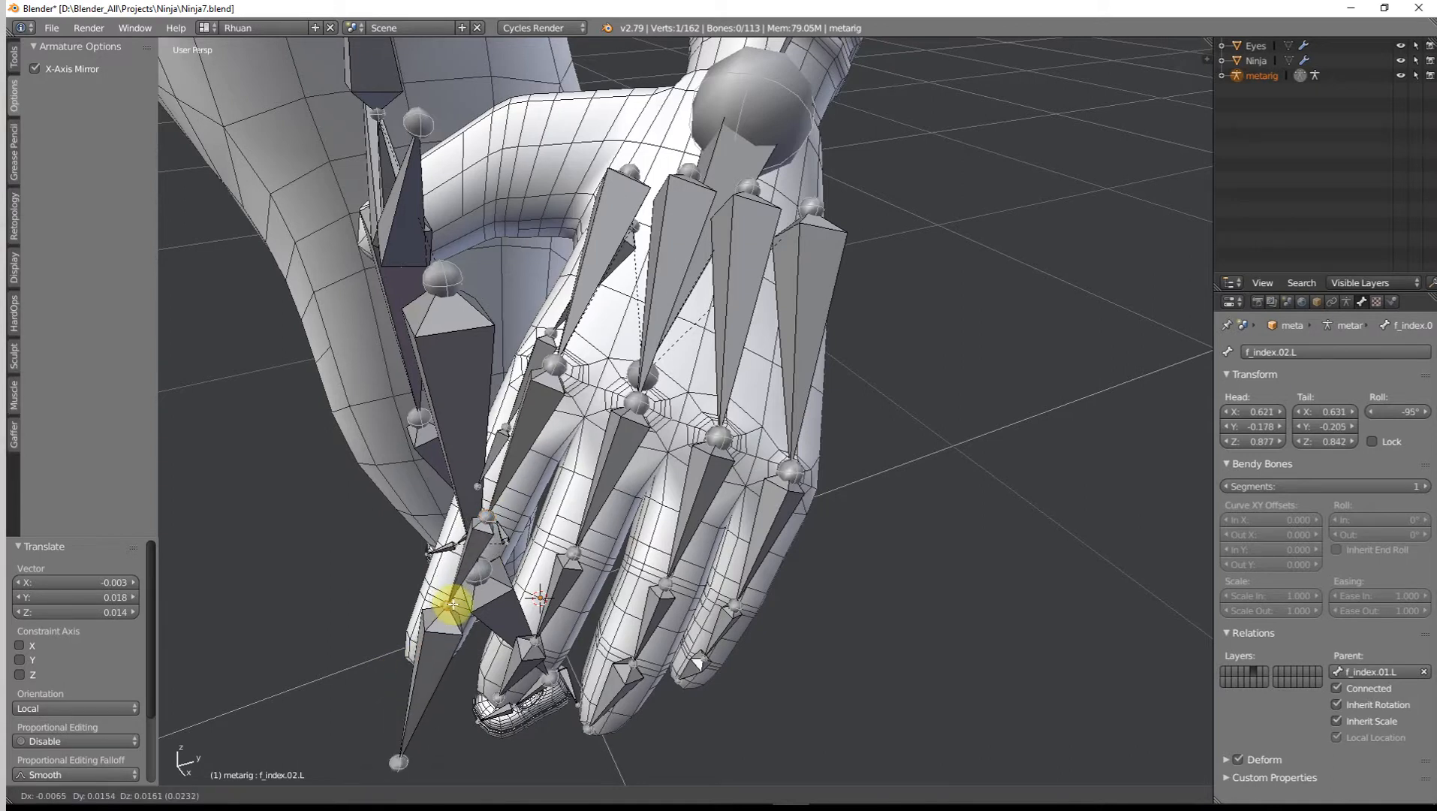
{"action": "left_click", "coordinate": [449, 604]}
{"action": "right_click", "coordinate": [400, 769]}
{"action": "key", "text": "g"}
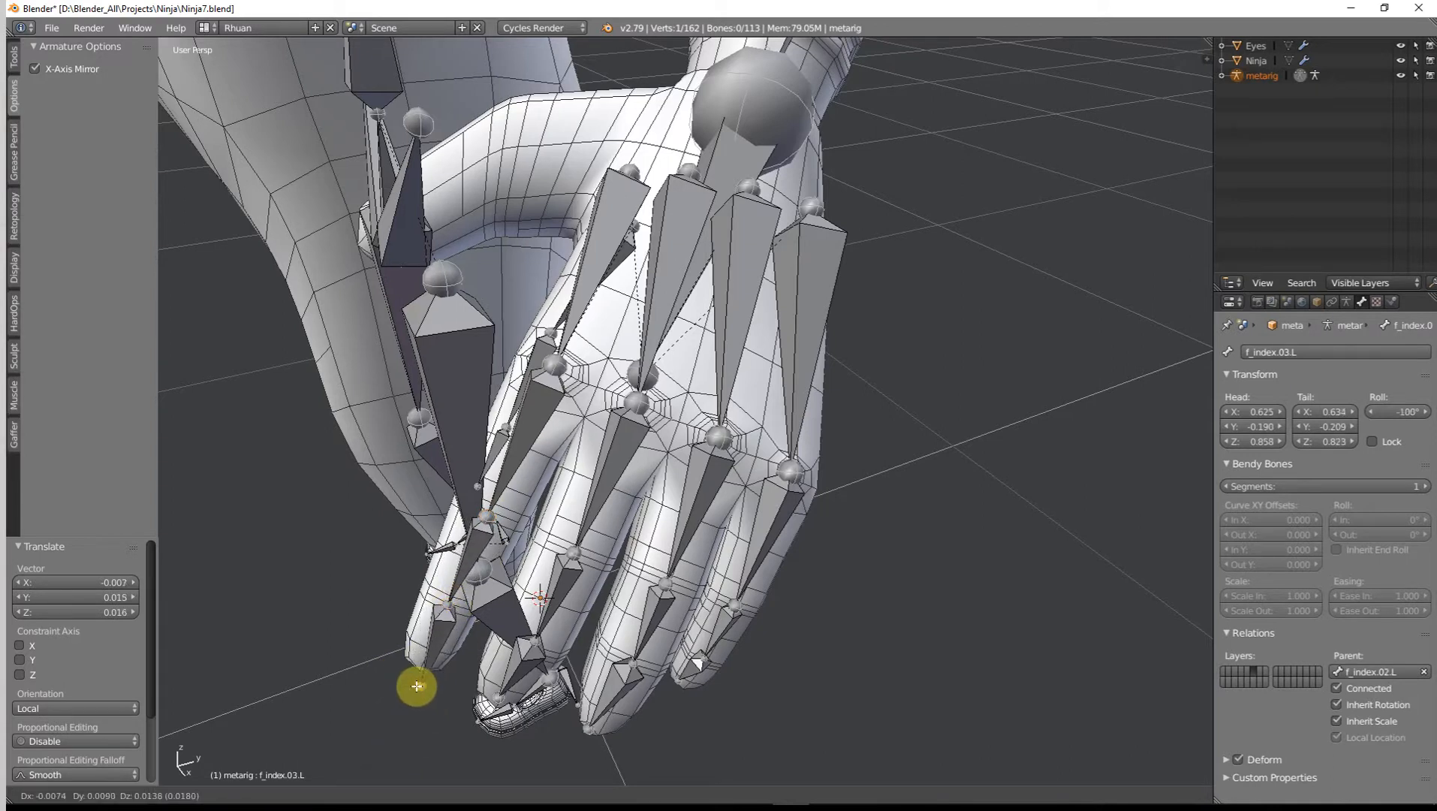
{"action": "left_click", "coordinate": [418, 681]}
Step: From the side of the hand, raise the f_index.03.L, f_index.02.L and f_index.01.L tails into the index finger mesh
{"action": "middle_click_drag", "start_coordinate": [417, 680], "coordinate": [708, 631]}
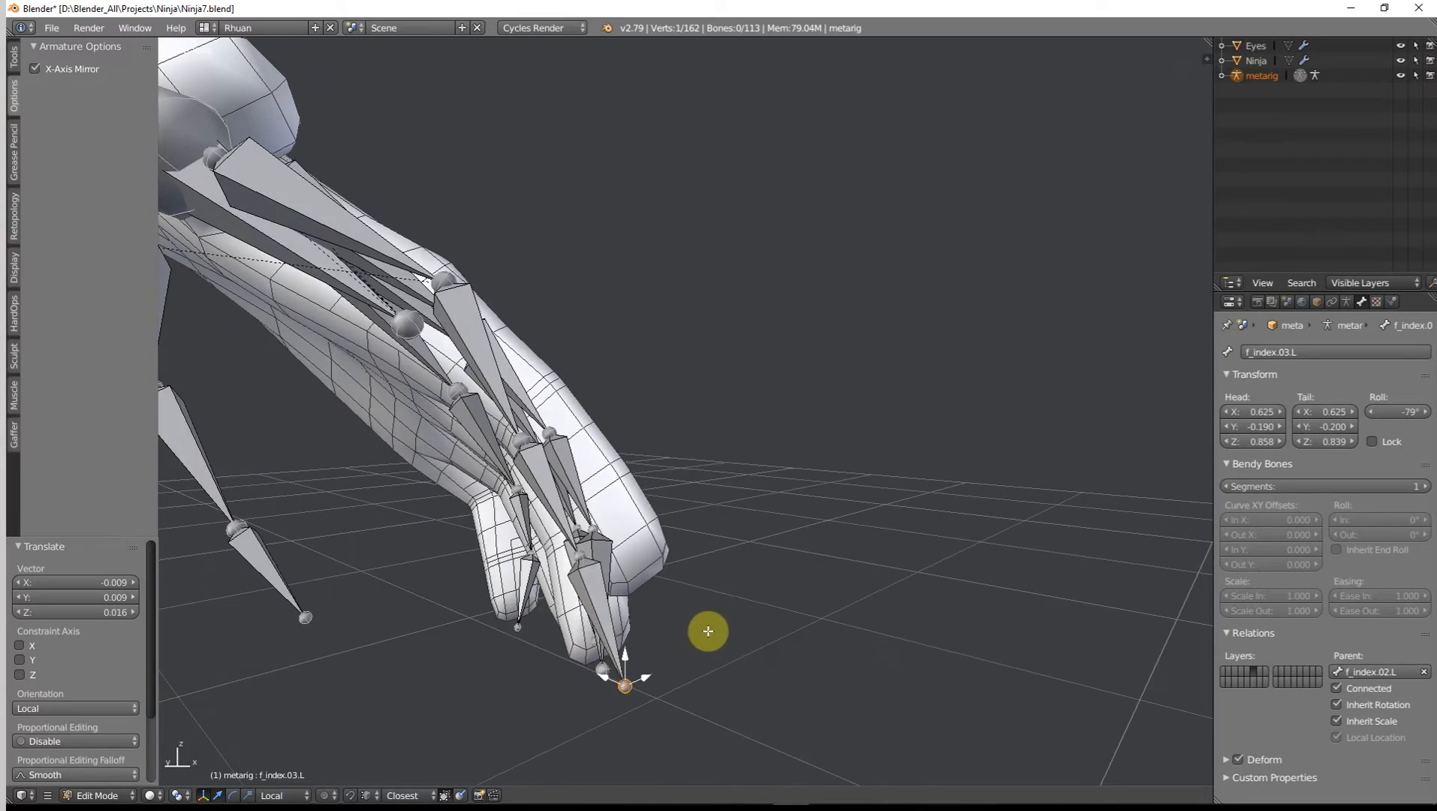
{"action": "key", "text": "g"}
{"action": "left_click", "coordinate": [635, 562]}
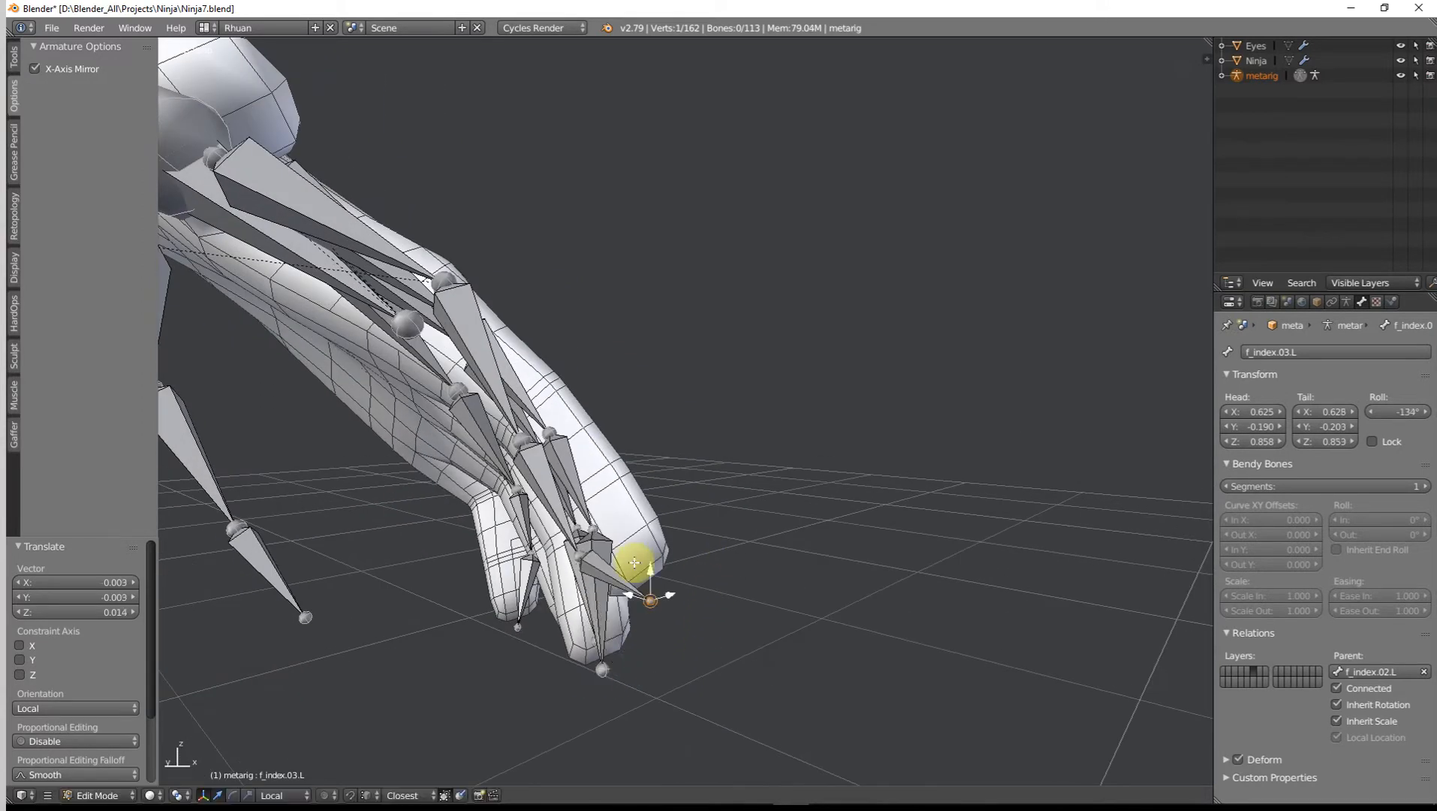
{"action": "right_click", "coordinate": [578, 560]}
{"action": "key", "text": "g"}
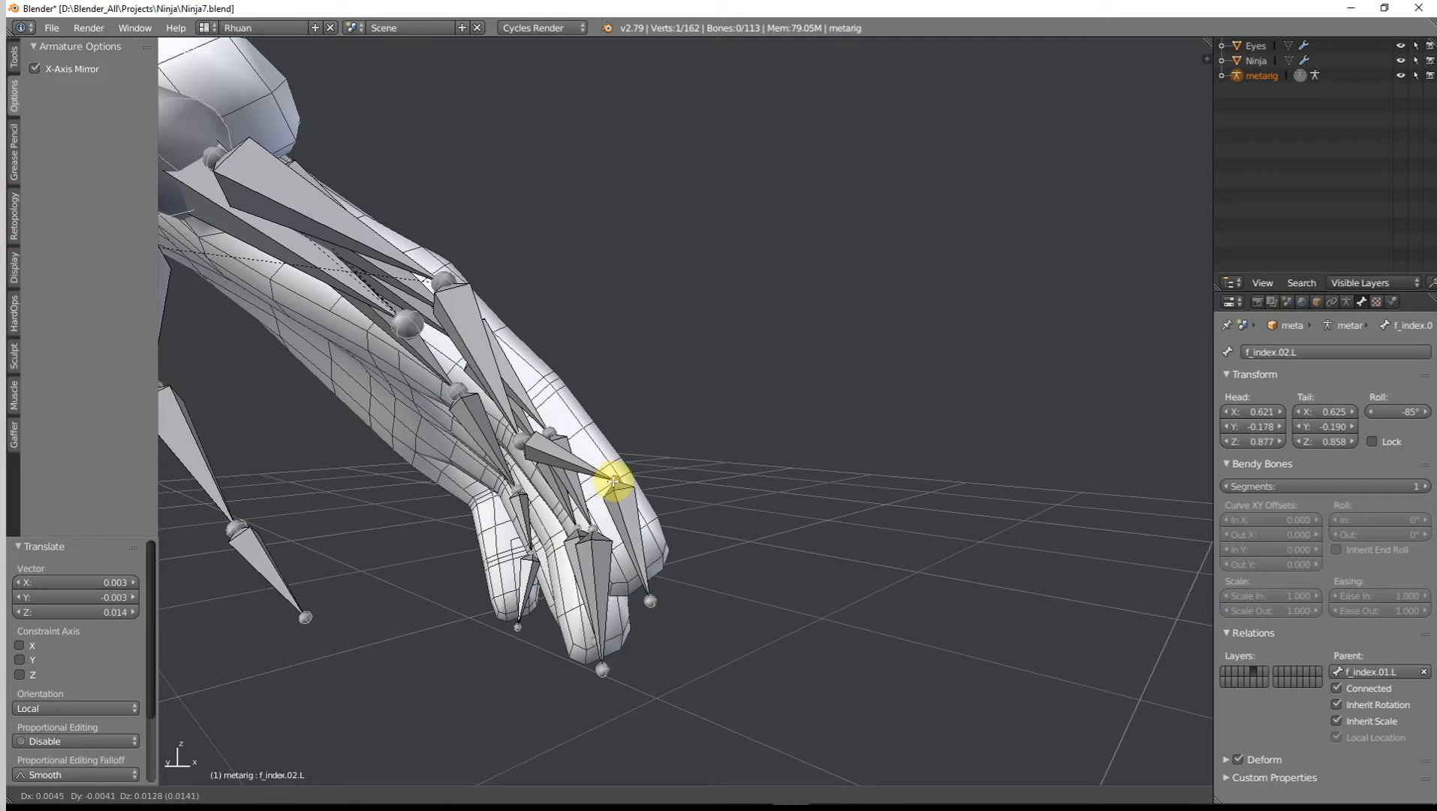
{"action": "left_click", "coordinate": [614, 481]}
{"action": "right_click", "coordinate": [509, 442]}
{"action": "key", "text": "g"}
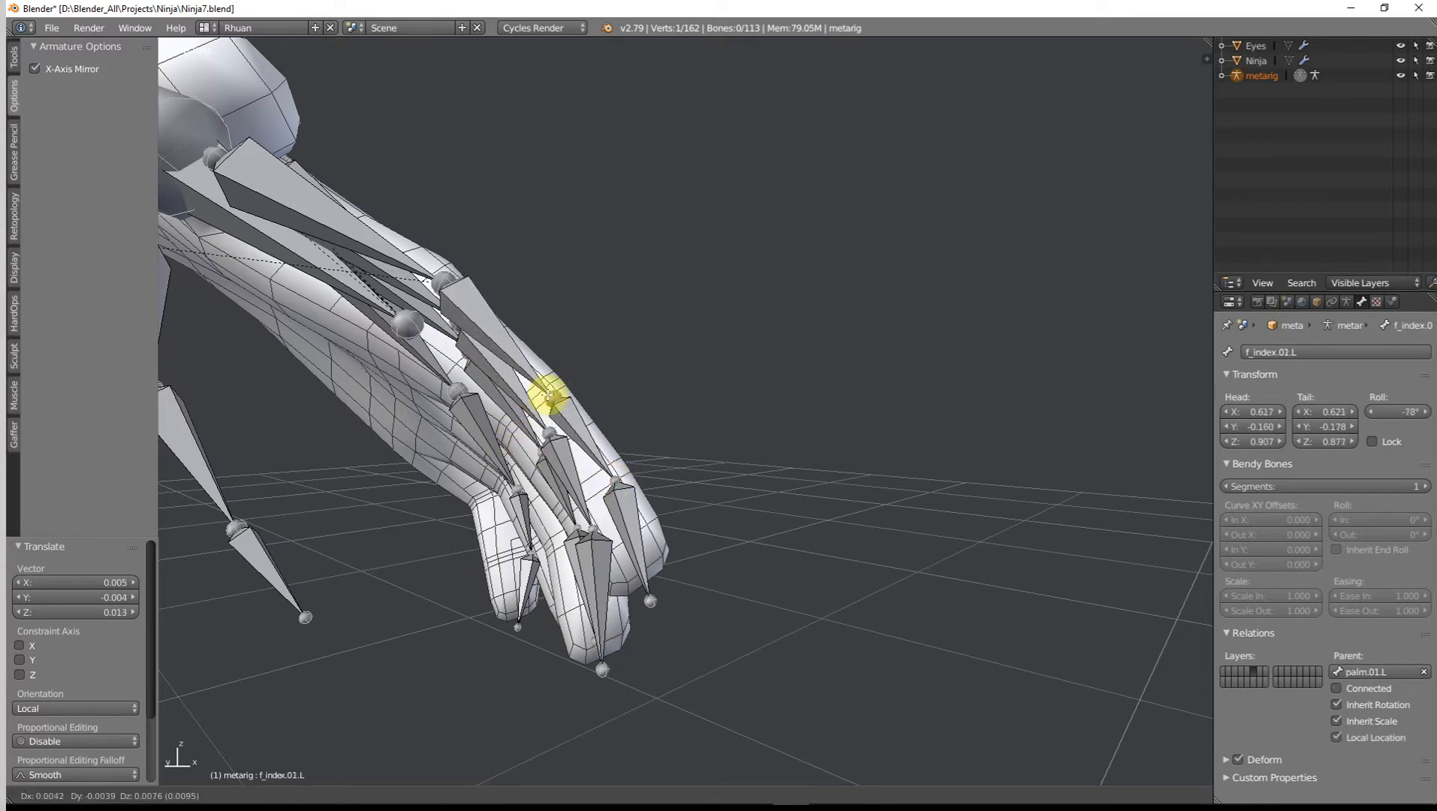
{"action": "left_click", "coordinate": [551, 388]}
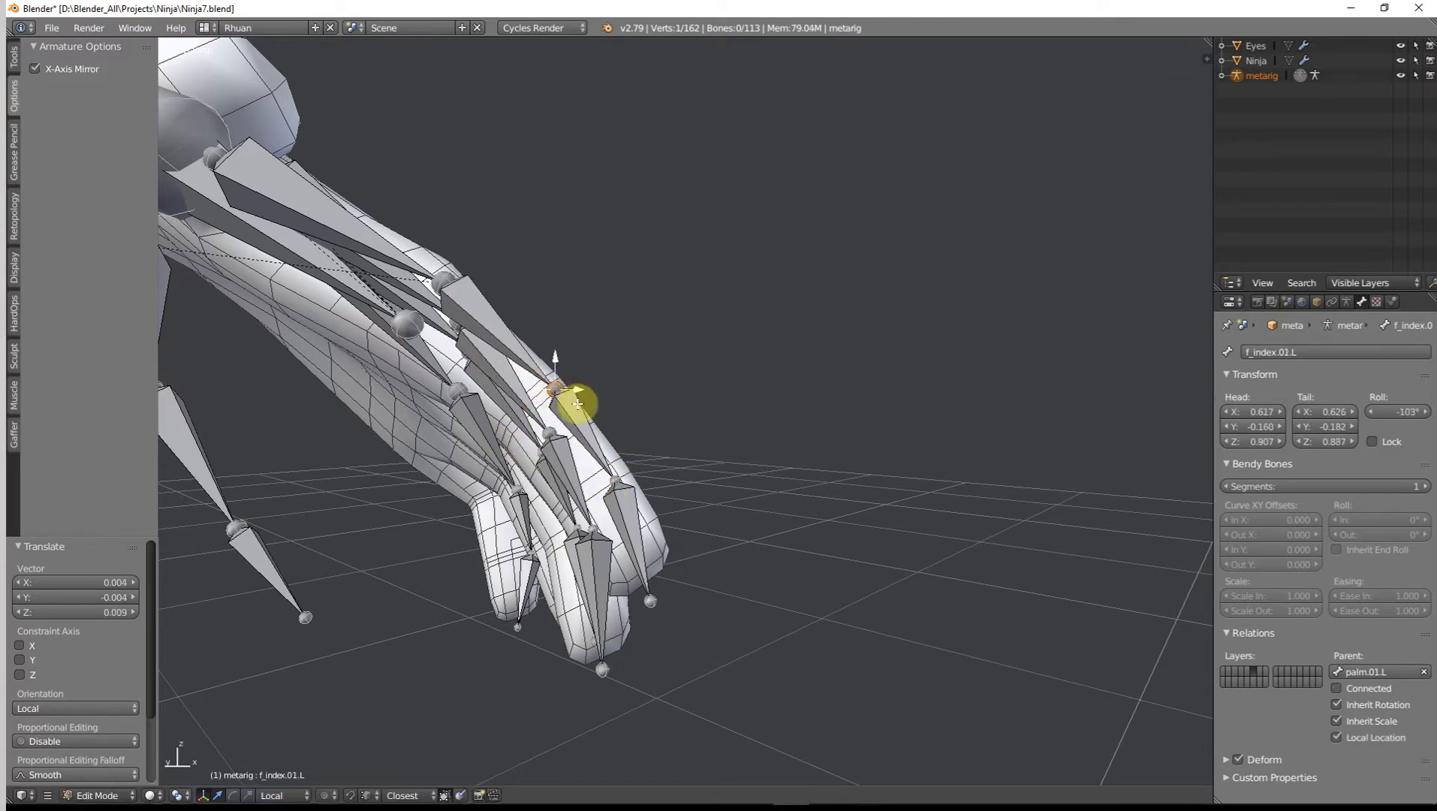
Step: Nudge the f_index.02.L and f_index.03.L tails slightly upward to follow the index finger's profile
{"action": "right_click", "coordinate": [620, 483]}
{"action": "key", "text": "g"}
{"action": "left_click", "coordinate": [618, 469]}
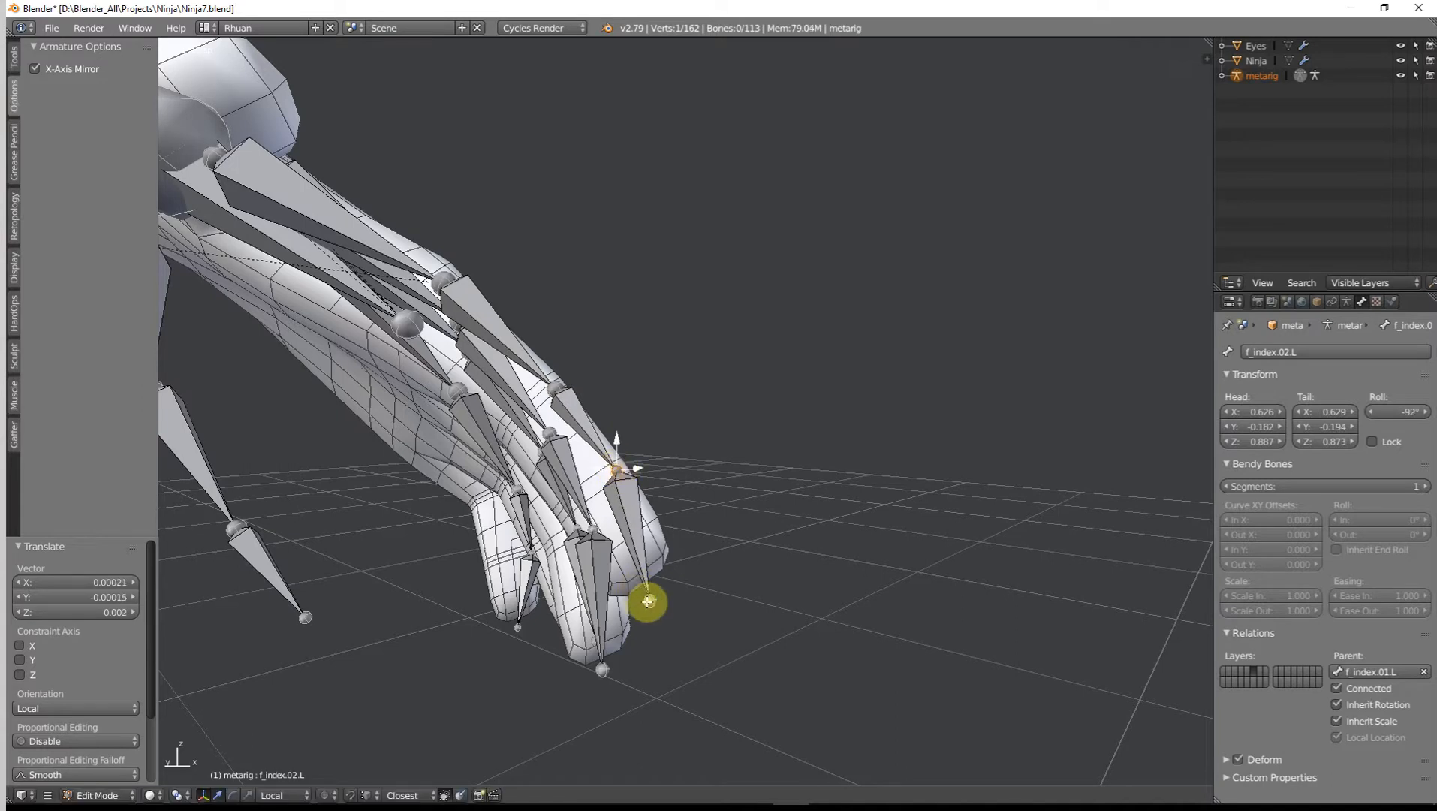
{"action": "right_click", "coordinate": [649, 602]}
{"action": "key", "text": "g"}
{"action": "left_click", "coordinate": [648, 597]}
Step: From the back of the hand, shift the f_index.03.L, f_index.02.L and f_index.01.L tails sideways to centre them in the index finger
{"action": "middle_click_drag", "start_coordinate": [648, 596], "coordinate": [599, 654]}
{"action": "key", "text": "g"}
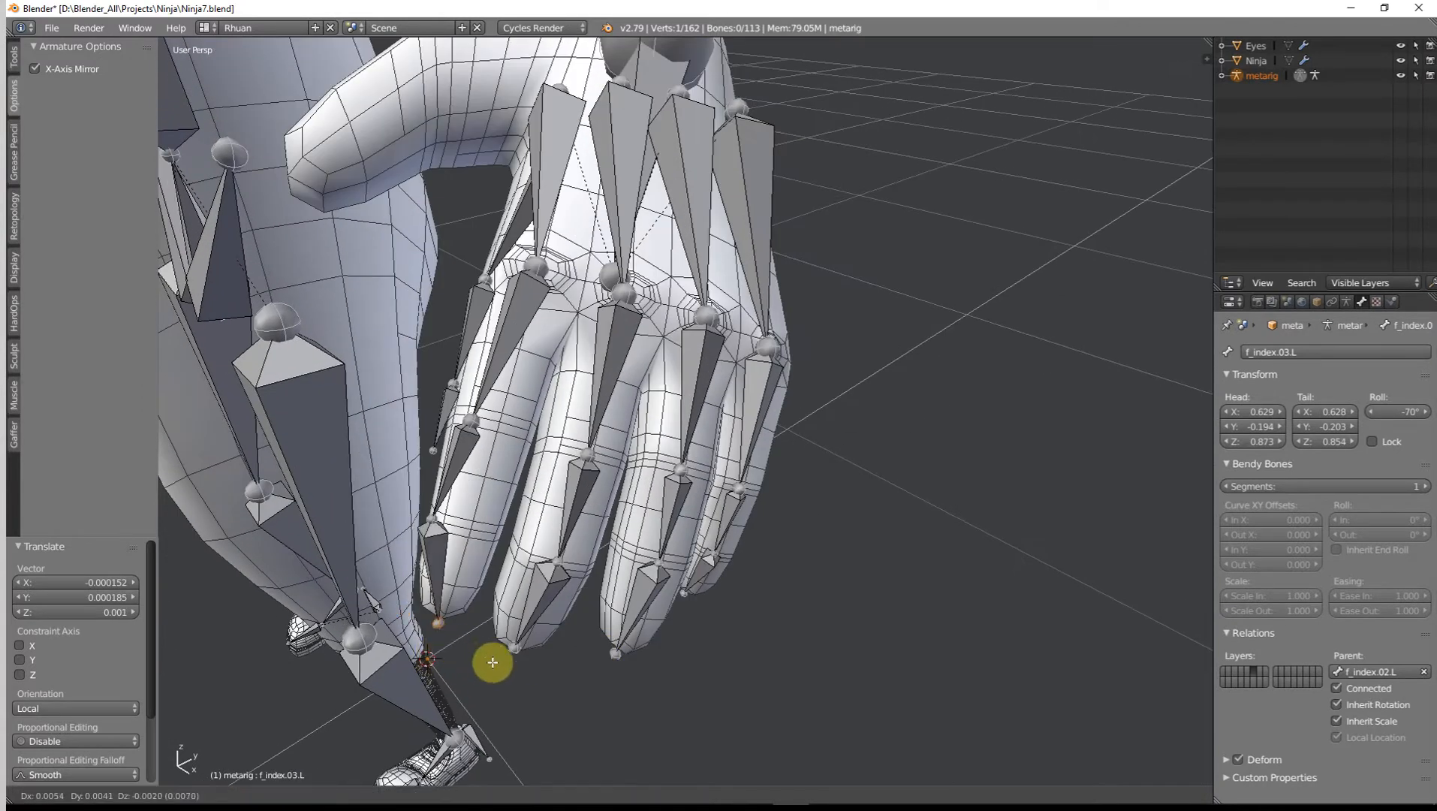
{"action": "left_click", "coordinate": [493, 662]}
{"action": "right_click_drag", "start_coordinate": [438, 523], "coordinate": [461, 533]}
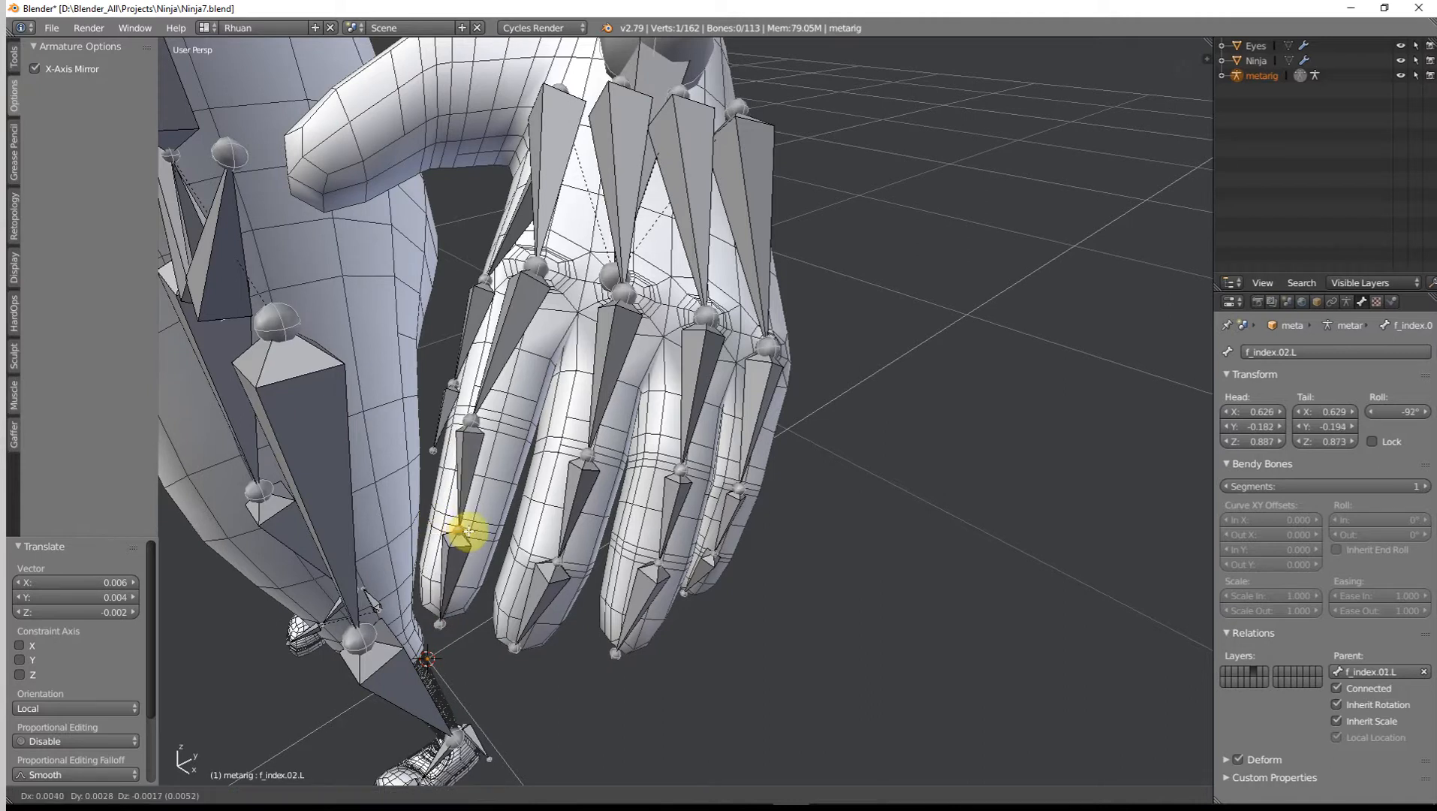
{"action": "left_click", "coordinate": [471, 532]}
{"action": "right_click_drag", "start_coordinate": [475, 421], "coordinate": [497, 424]}
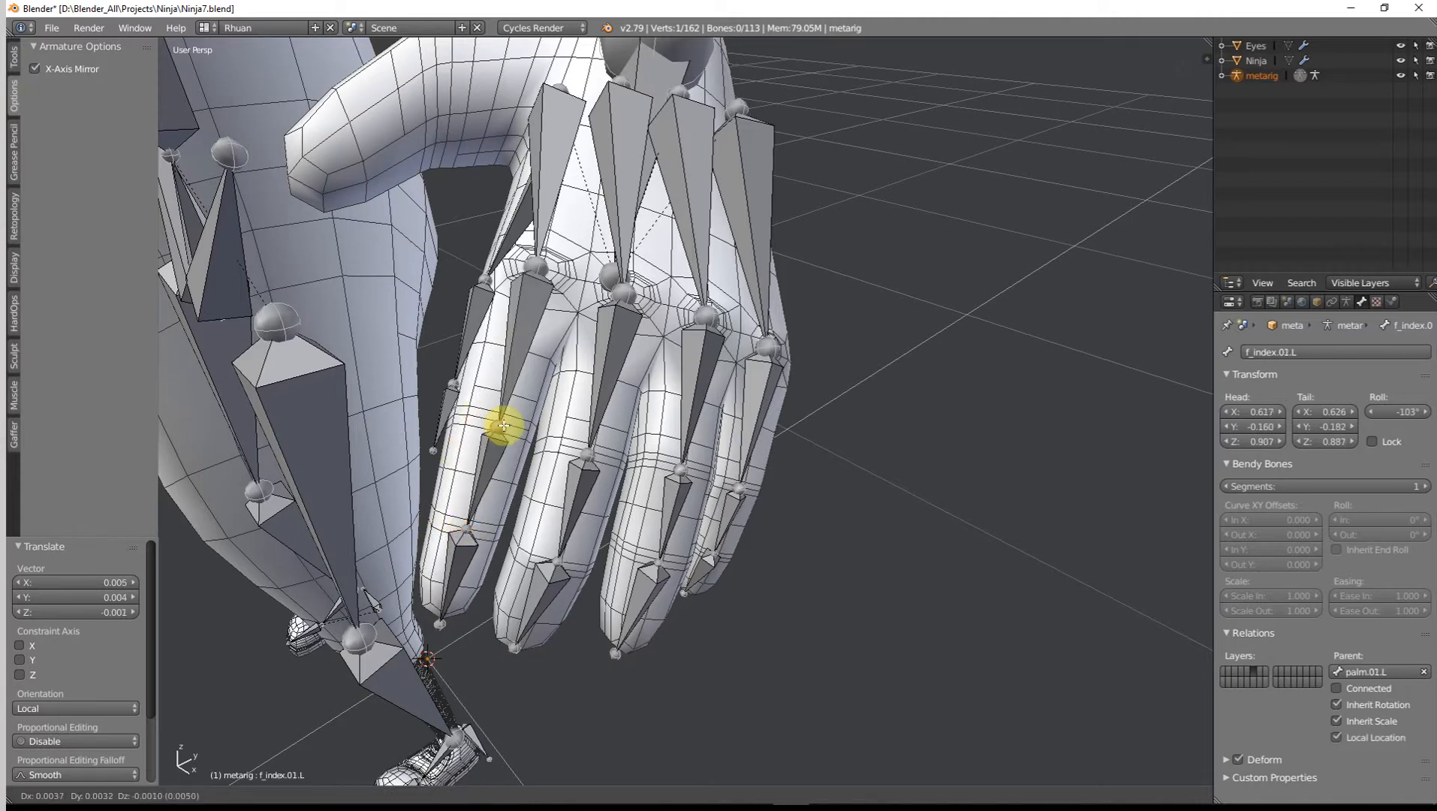
{"action": "left_click", "coordinate": [509, 411]}
Step: Reposition the heads of palm.03.L, palm.02.L and palm.01.L across the back of the hand near the wrist
{"action": "middle_click_drag", "start_coordinate": [566, 419], "coordinate": [656, 326]}
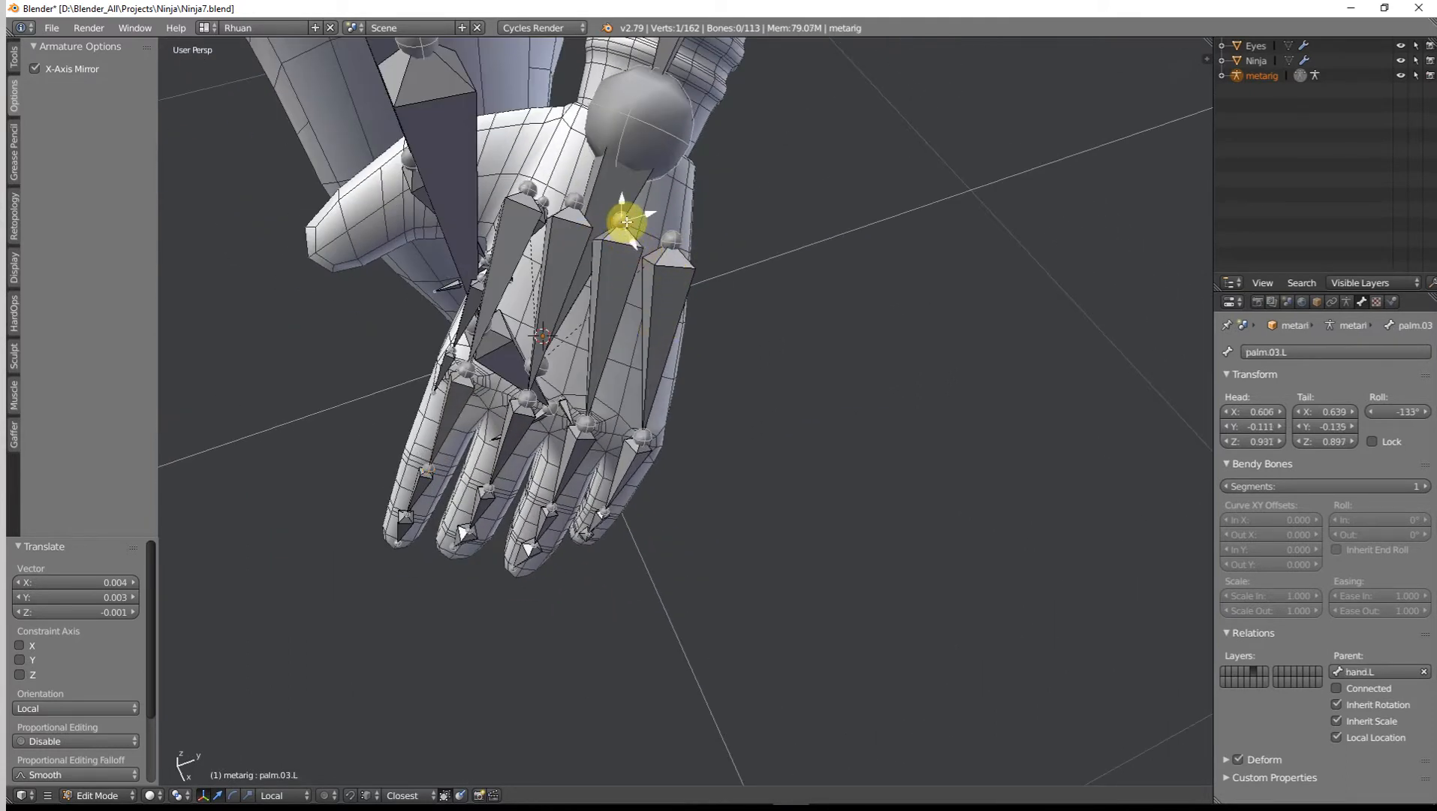
{"action": "left_click_drag", "start_coordinate": [626, 223], "coordinate": [553, 199]}
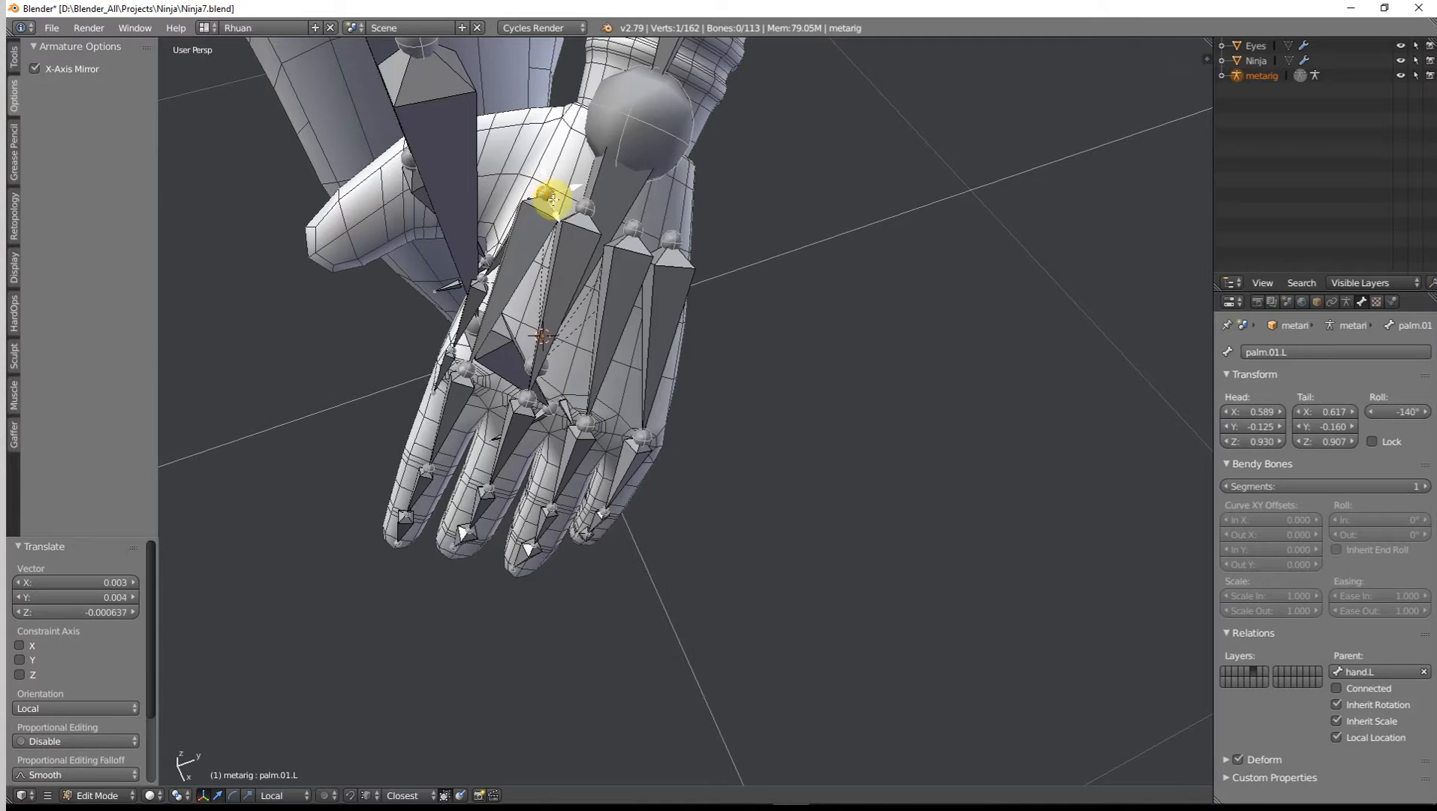
{"action": "middle_click_drag", "start_coordinate": [576, 217], "coordinate": [613, 244]}
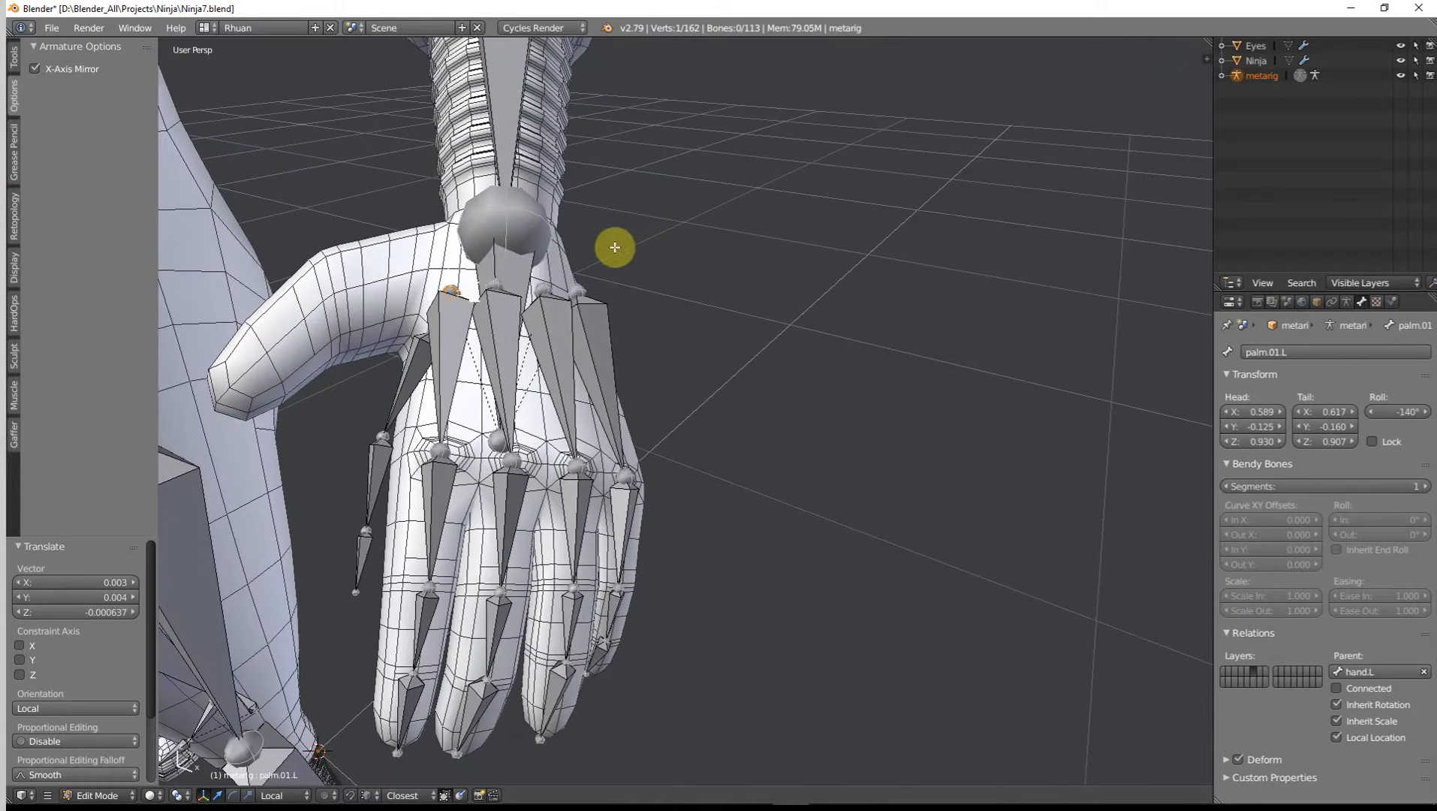
Step: Reposition the hand.L tail toward the centre of the hand just behind the knuckles, checking its depth from the side
{"action": "scroll", "coordinate": [543, 396], "scroll_direction": "up", "scroll_amount": 2}
{"action": "middle_click_drag", "start_coordinate": [553, 415], "coordinate": [528, 418]}
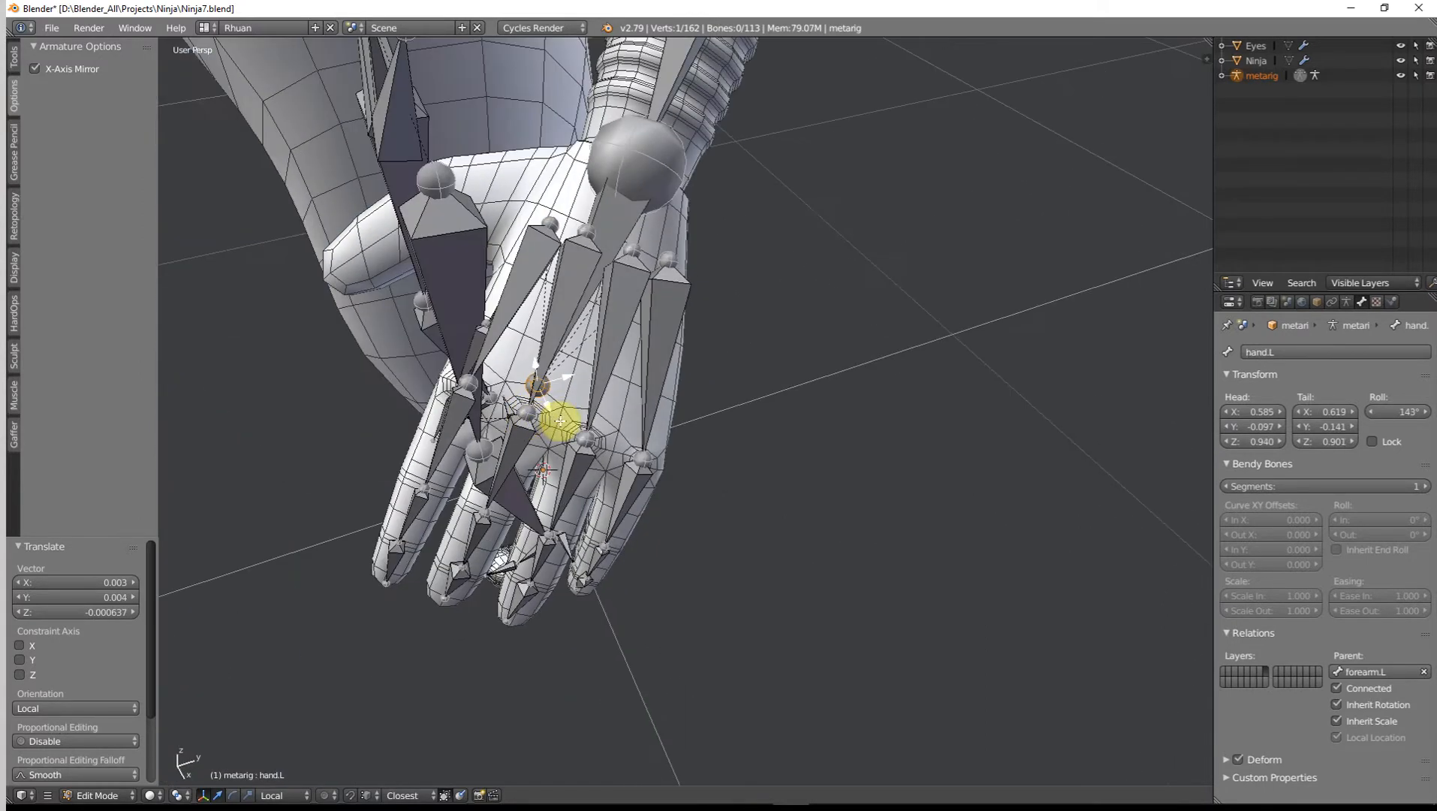
{"action": "left_click_drag", "start_coordinate": [560, 421], "coordinate": [578, 424]}
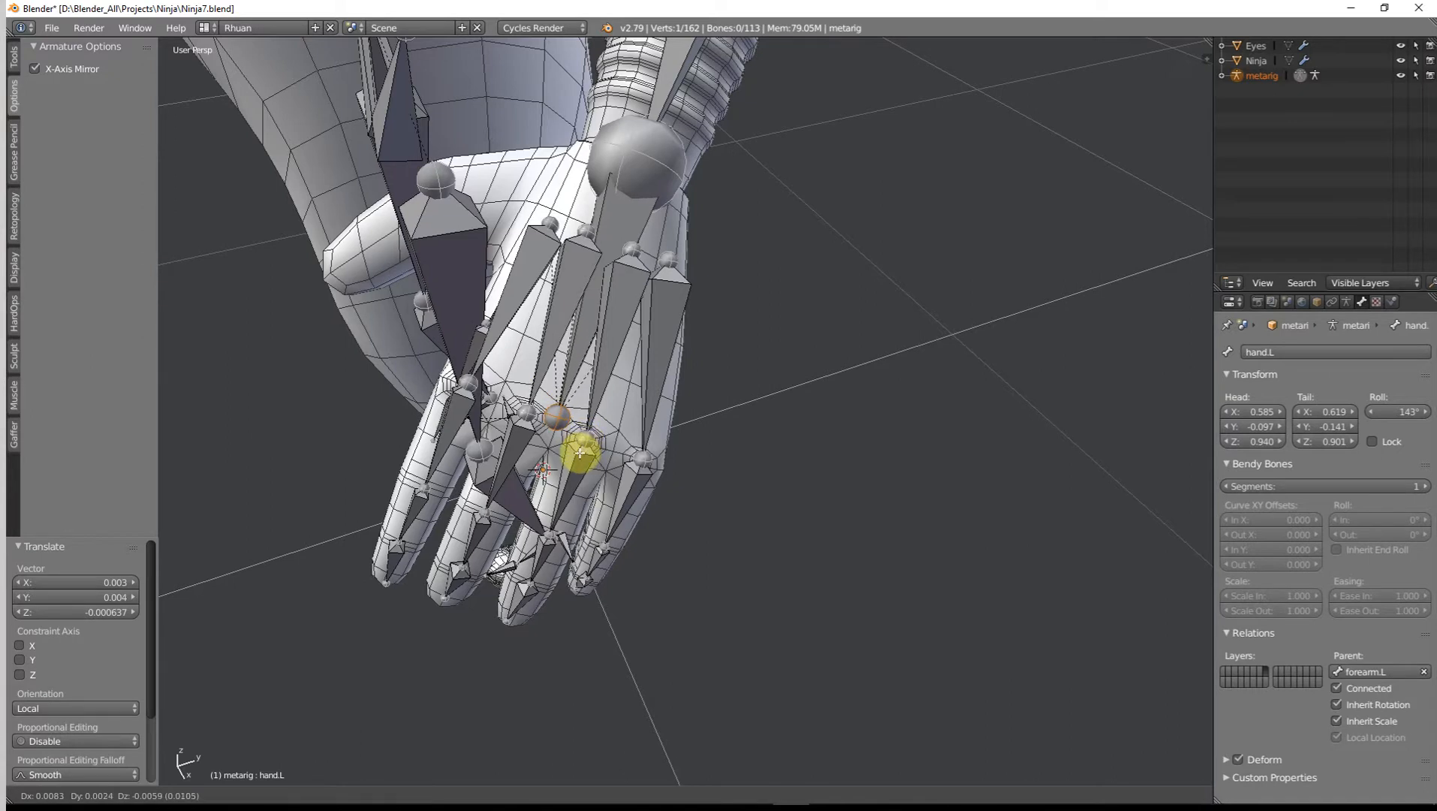
{"action": "left_click_drag", "start_coordinate": [579, 449], "coordinate": [570, 452]}
{"action": "middle_click_drag", "start_coordinate": [571, 452], "coordinate": [343, 369]}
{"action": "key", "text": "g"}
{"action": "left_click", "coordinate": [729, 427]}
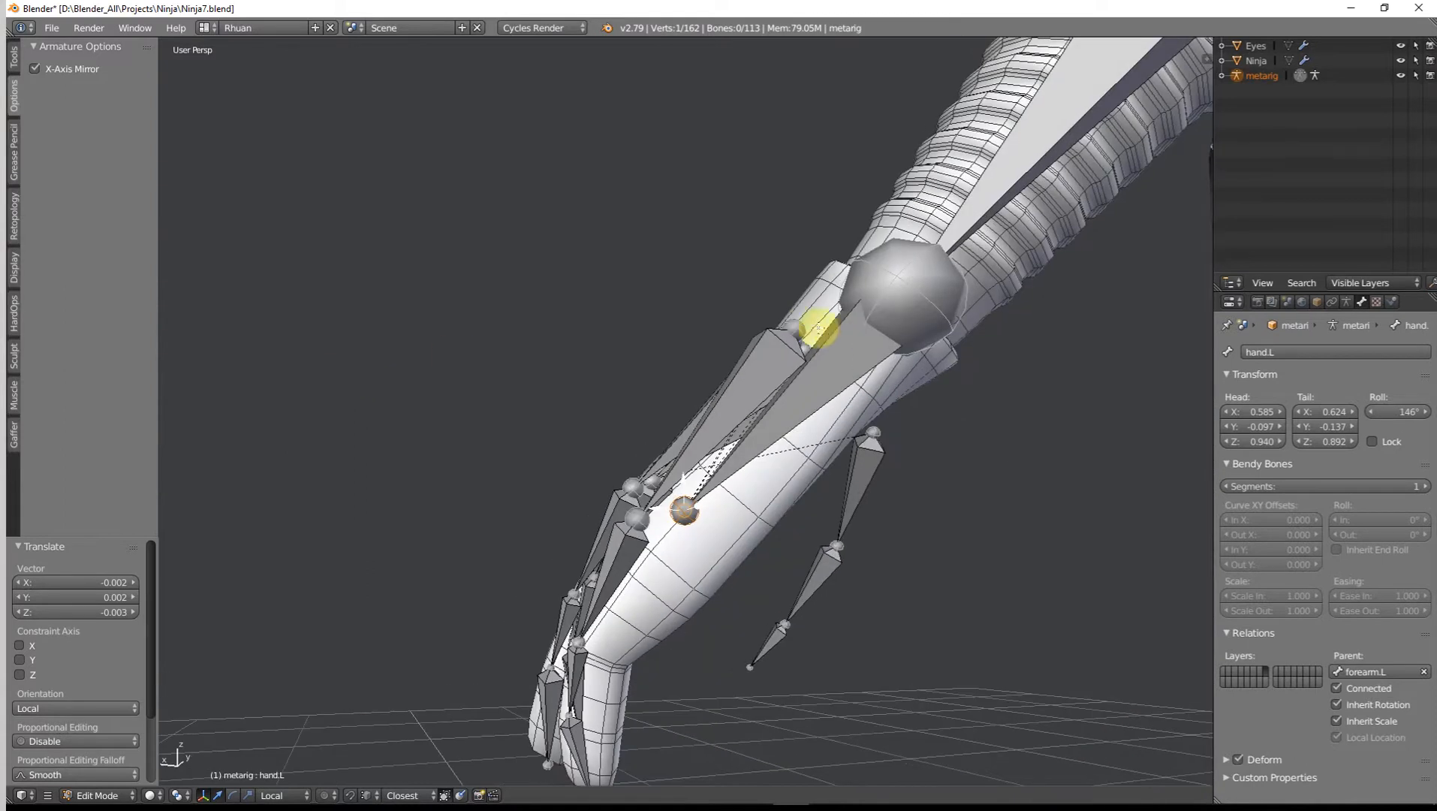
Step: Nudge the palm bone heads near the wrist, including palm.03.L, to follow the back of the hand
{"action": "middle_click_drag", "start_coordinate": [806, 347], "coordinate": [557, 321]}
{"action": "key", "text": "g"}
{"action": "left_click", "coordinate": [807, 362]}
{"action": "right_click", "coordinate": [798, 343]}
{"action": "key", "text": "g"}
{"action": "left_click", "coordinate": [796, 324]}
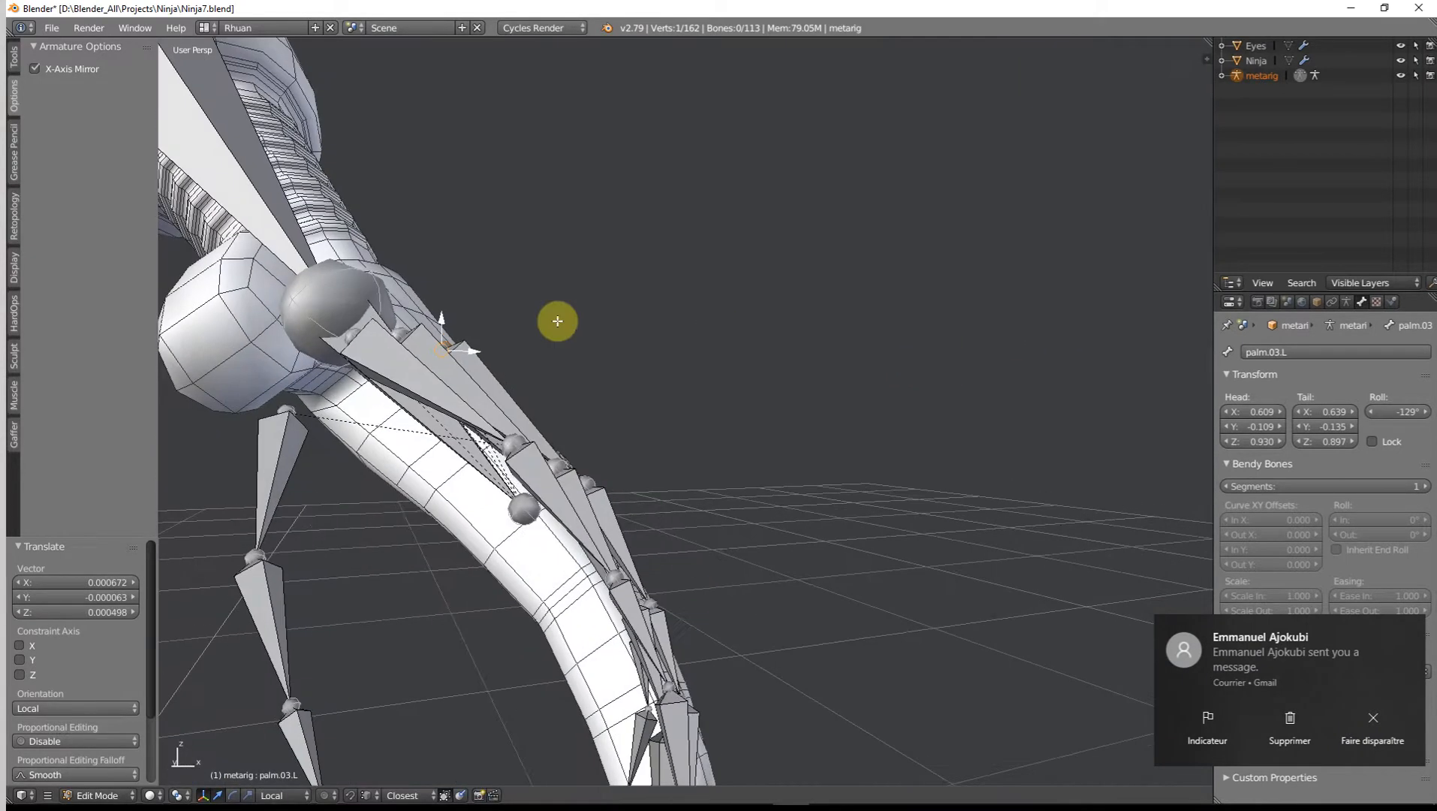
Step: Raise the palm.01.L head toward the back of the hand, in line with the other palm bones
{"action": "right_click", "coordinate": [352, 337]}
{"action": "middle_click_drag", "start_coordinate": [352, 337], "coordinate": [368, 403]}
{"action": "key", "text": "g"}
{"action": "left_click", "coordinate": [426, 330]}
{"action": "key", "text": "g"}
{"action": "left_click", "coordinate": [398, 375]}
{"action": "key", "text": "g"}
{"action": "left_click", "coordinate": [370, 402]}
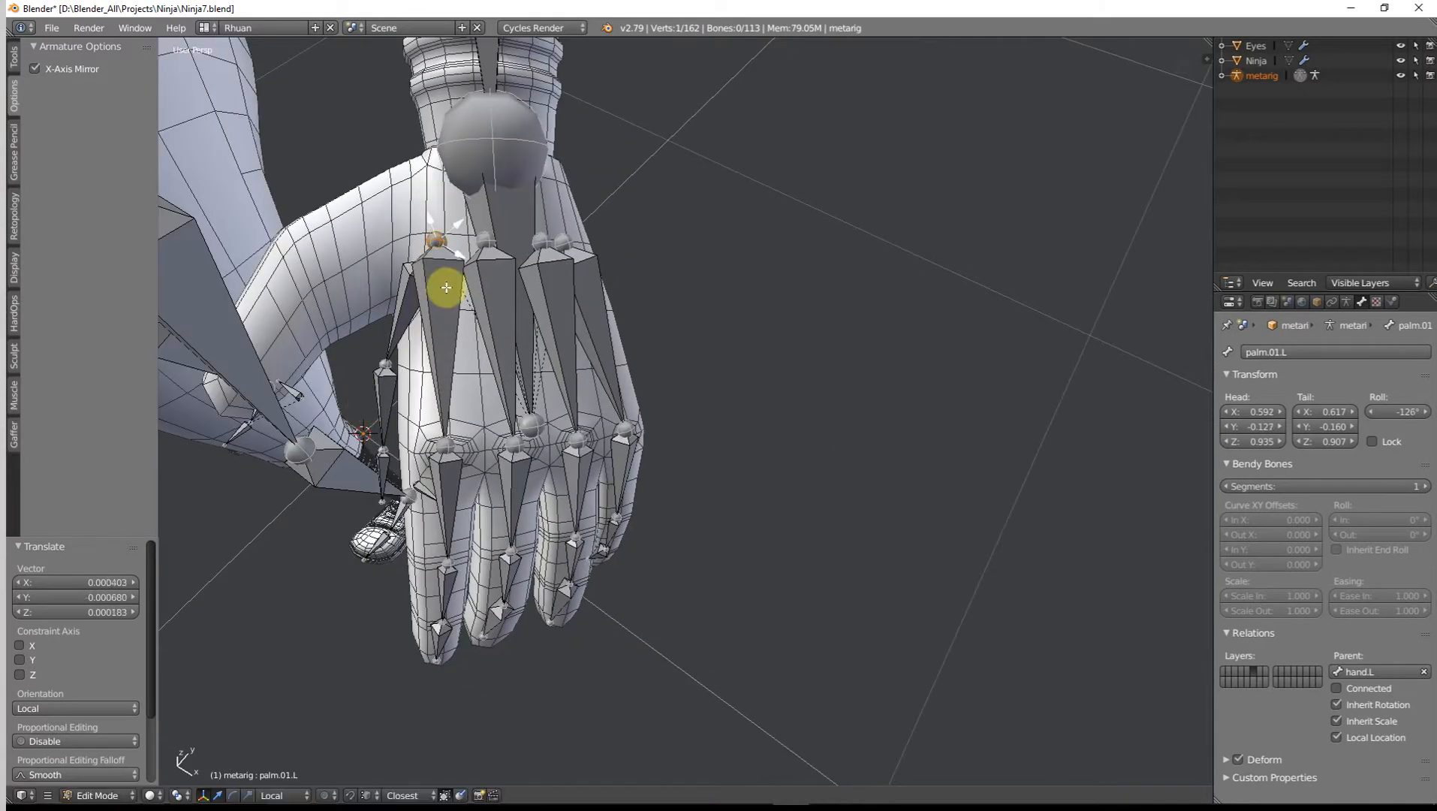
Step: Adjust the palm.02.L head so it sits evenly between the neighbouring palm bones near the wrist
{"action": "middle_click_drag", "start_coordinate": [486, 239], "coordinate": [507, 273]}
{"action": "key", "text": "g"}
{"action": "left_click", "coordinate": [738, 187]}
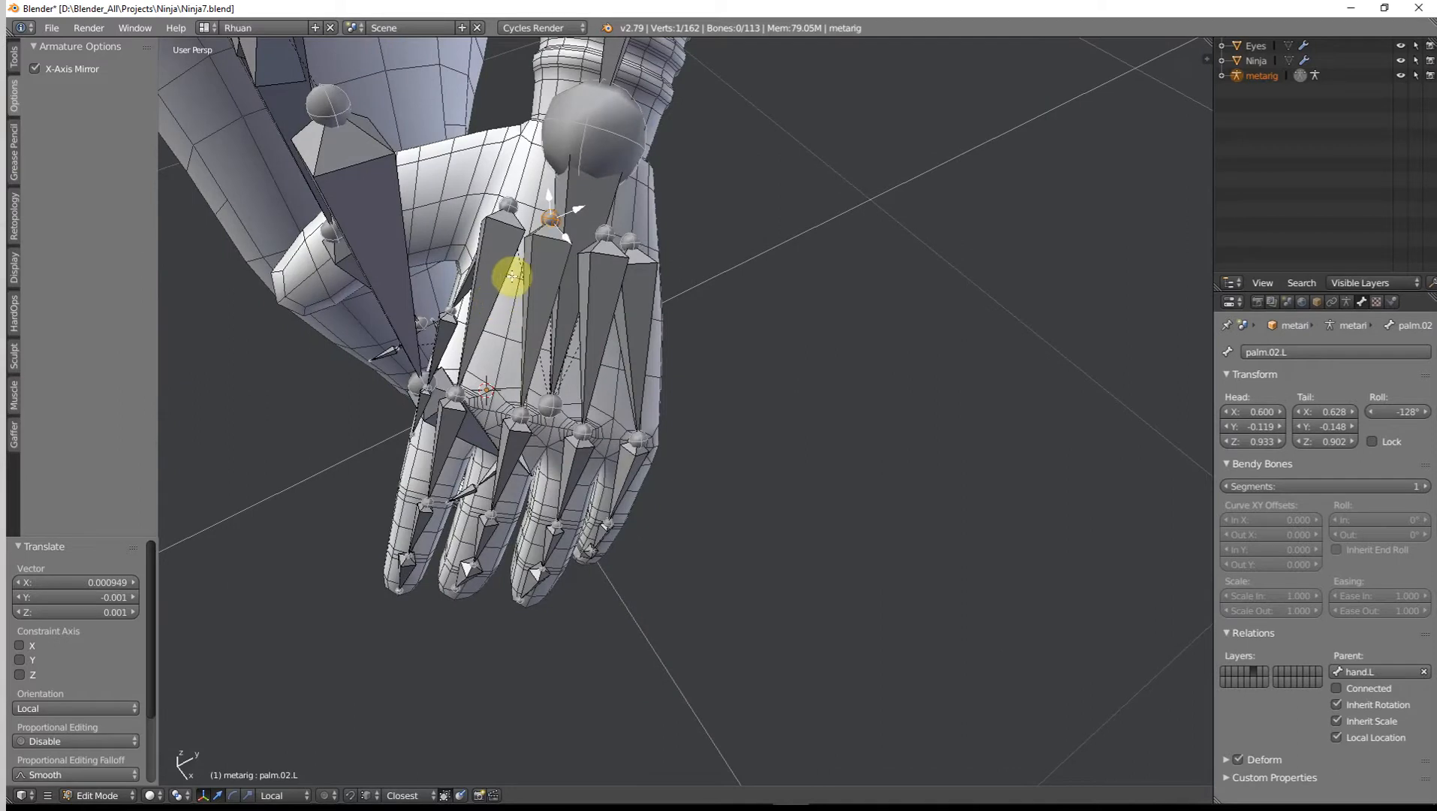
{"action": "key", "text": "g"}
{"action": "left_click", "coordinate": [522, 242]}
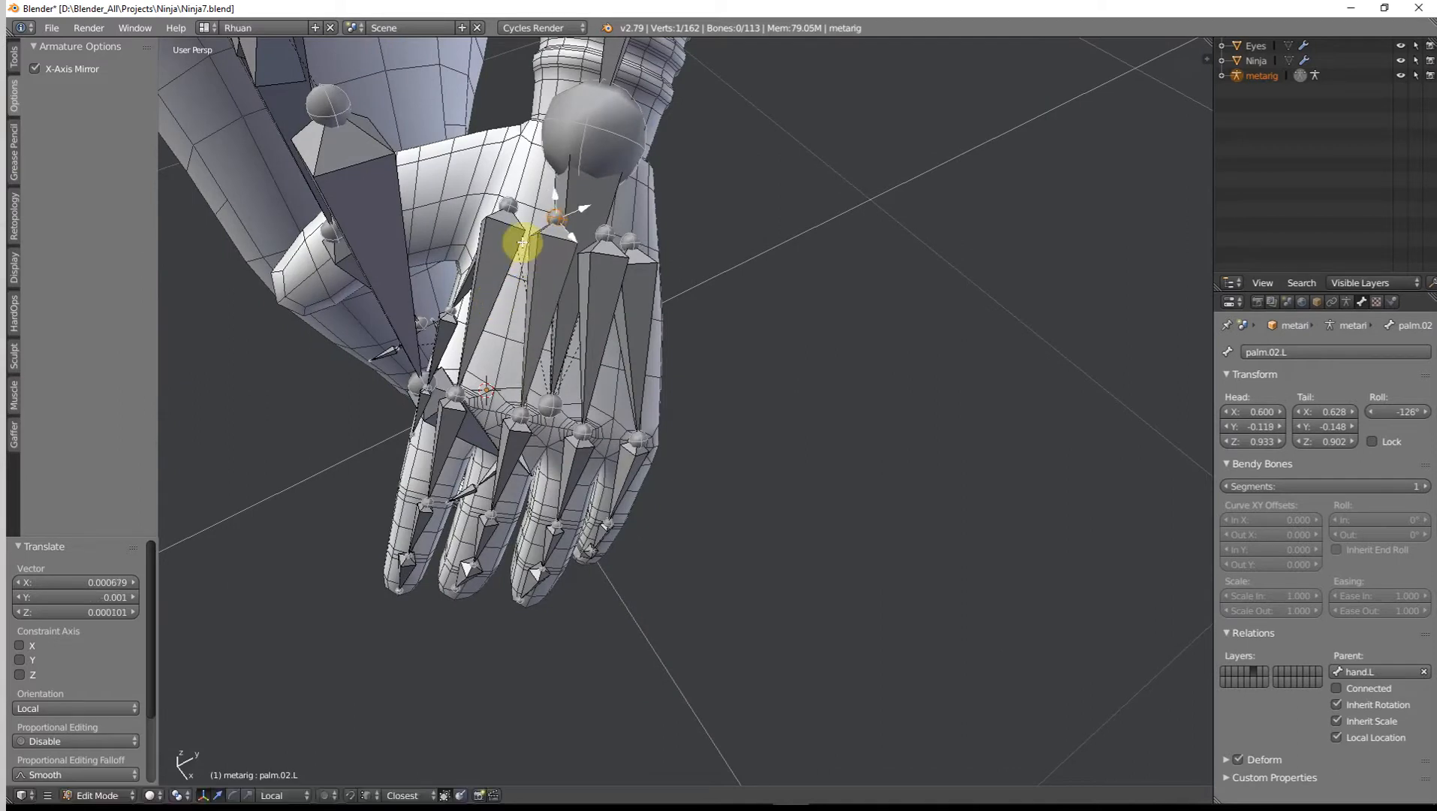
{"action": "key", "text": "g"}
{"action": "left_click", "coordinate": [511, 207]}
Step: Select the three left thumb bones together and move them up toward the thumb mesh
{"action": "middle_click_drag", "start_coordinate": [511, 206], "coordinate": [680, 371]}
{"action": "middle_click_drag", "start_coordinate": [674, 331], "coordinate": [483, 528]}
{"action": "middle_click_drag", "start_coordinate": [573, 531], "coordinate": [633, 529]}
{"action": "right_click", "coordinate": [603, 570], "text": "shift"}
{"action": "right_click", "coordinate": [650, 607], "text": "shift"}
{"action": "mouse_move", "coordinate": [657, 587]}
{"action": "middle_mouse_down"}
{"action": "mouse_move", "coordinate": [651, 545]}
{"action": "mouse_move", "coordinate": [683, 578]}
{"action": "middle_mouse_up"}
{"action": "key", "text": "g"}
{"action": "left_click", "coordinate": [712, 491]}
{"action": "middle_click_drag", "start_coordinate": [711, 491], "coordinate": [487, 610]}
Step: Rotate and move the left thumb chain to align it with the direction of the thumb mesh
{"action": "key", "text": "r"}
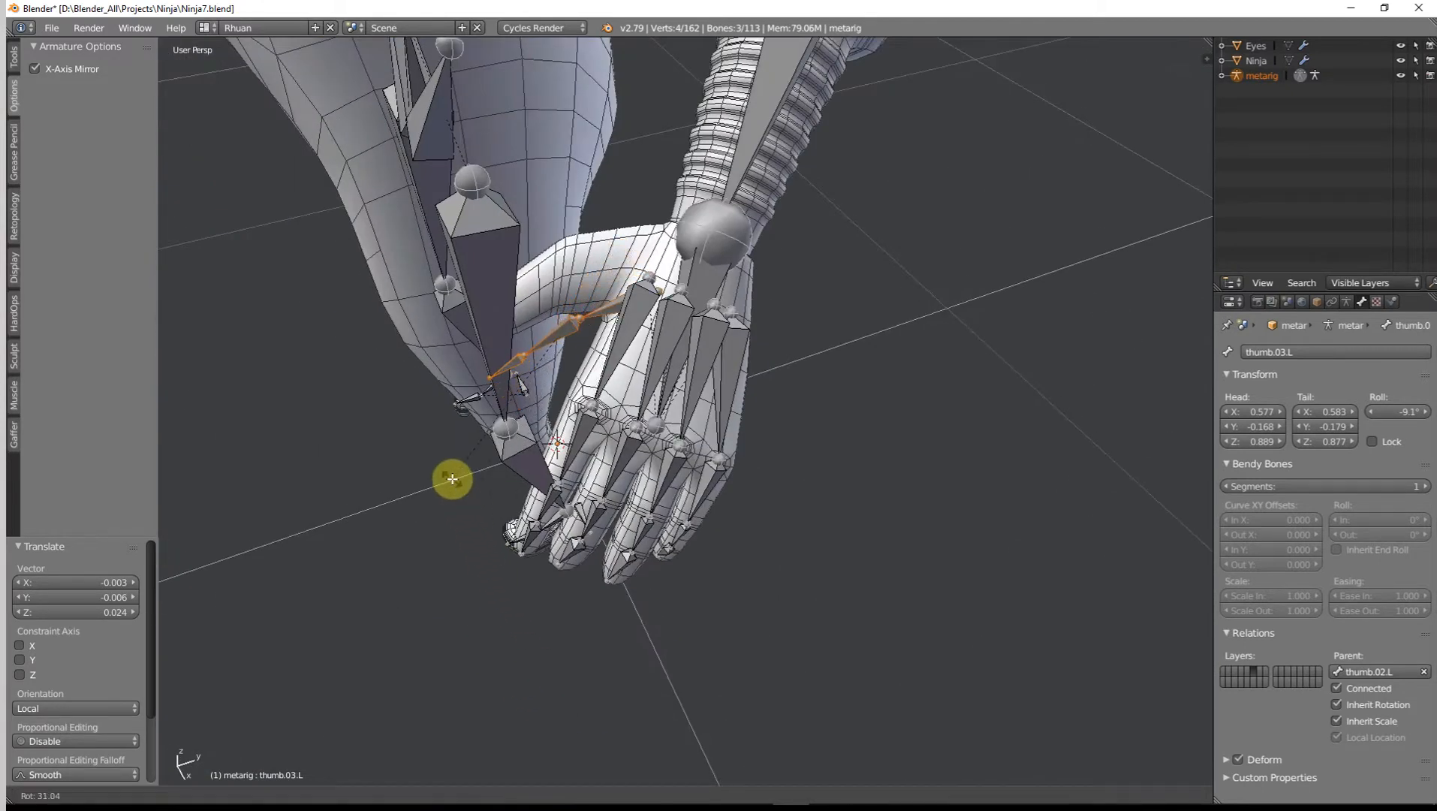
{"action": "left_click", "coordinate": [452, 481]}
{"action": "key", "text": "g"}
{"action": "left_click", "coordinate": [429, 428]}
{"action": "key", "text": "r"}
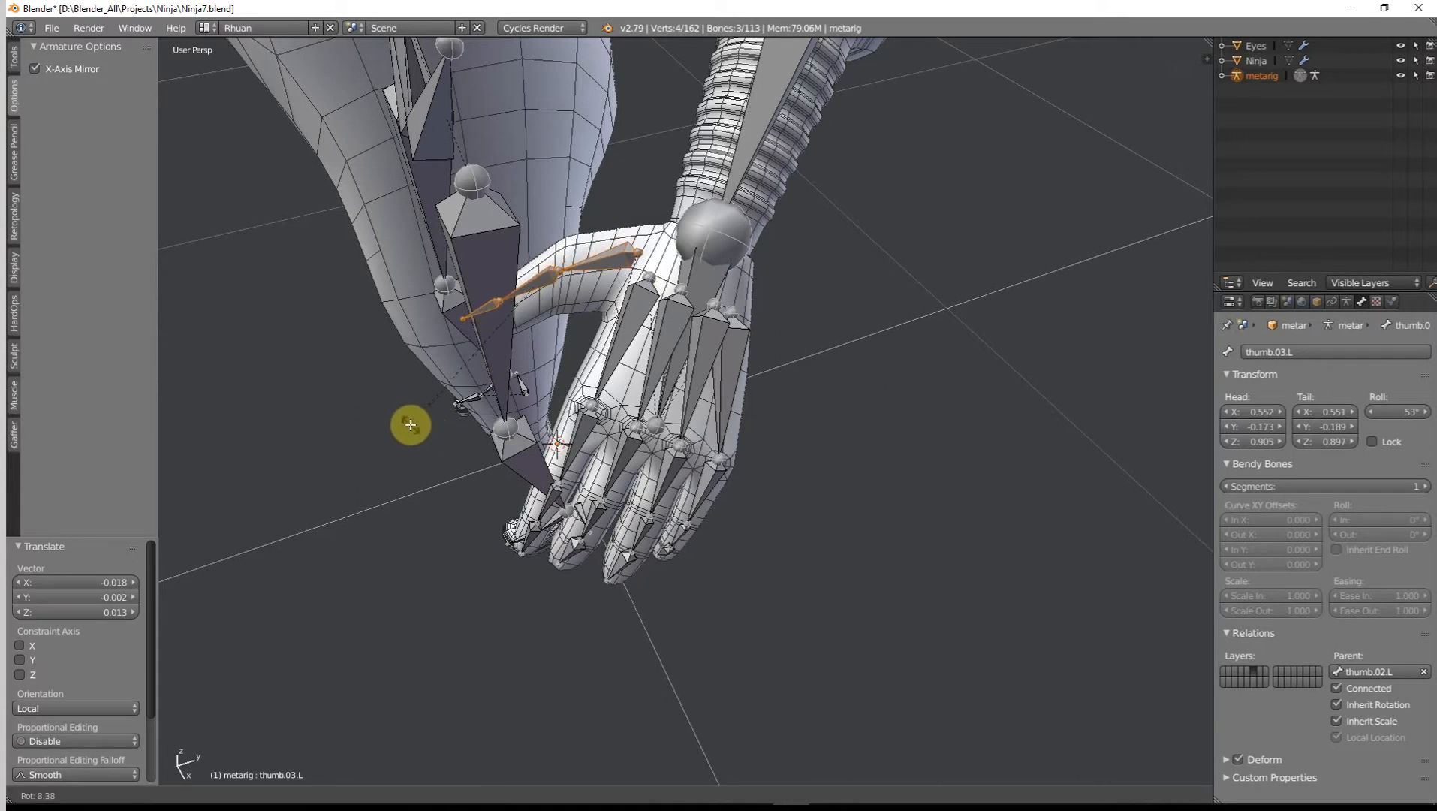
{"action": "left_click", "coordinate": [411, 424]}
{"action": "key", "text": "g"}
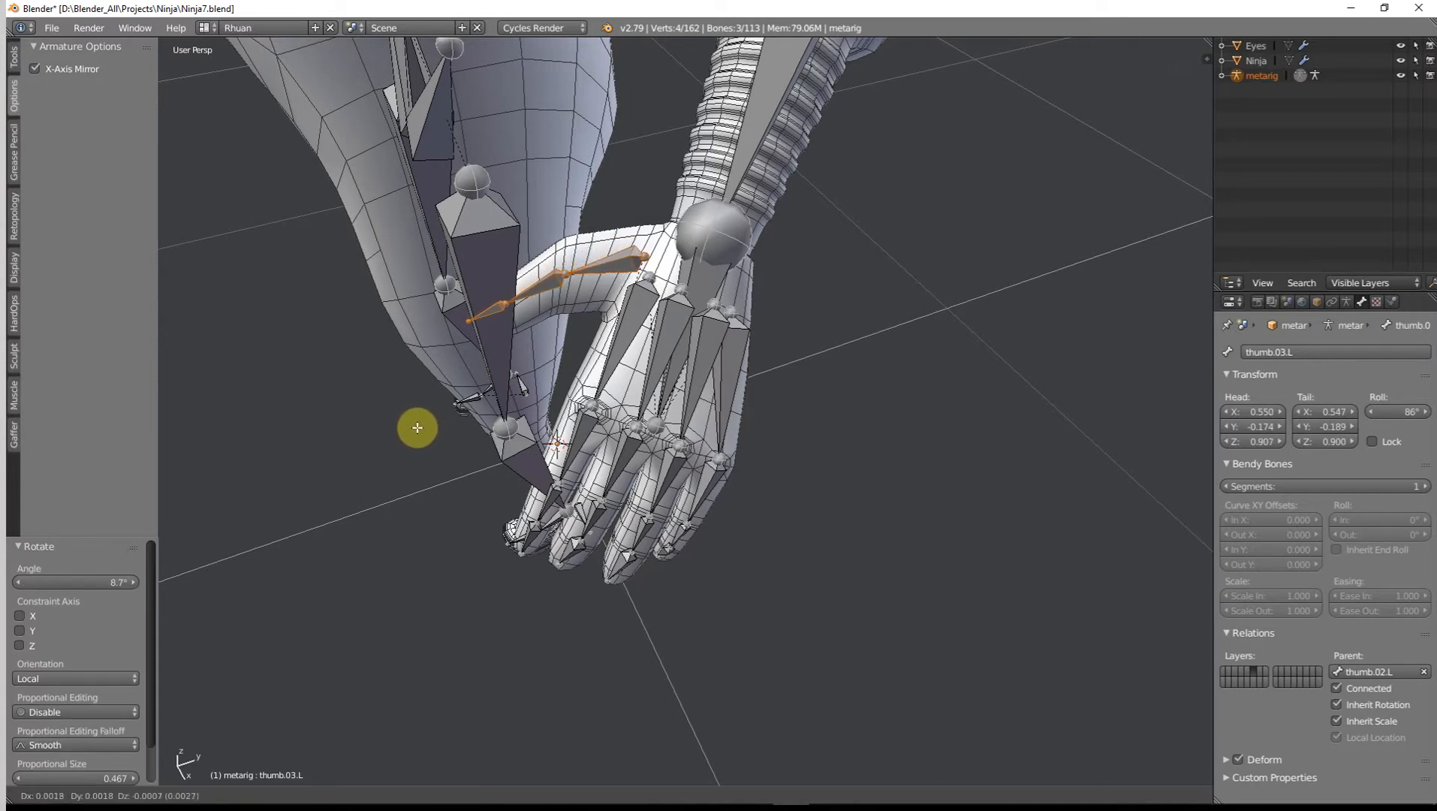
{"action": "left_click", "coordinate": [418, 428]}
Step: From the back of the hand, place the thumb.03.L, thumb.02.L and thumb.01.L tails at the thumb's tip and joints
{"action": "scroll", "coordinate": [513, 439], "scroll_direction": "up", "scroll_amount": 5}
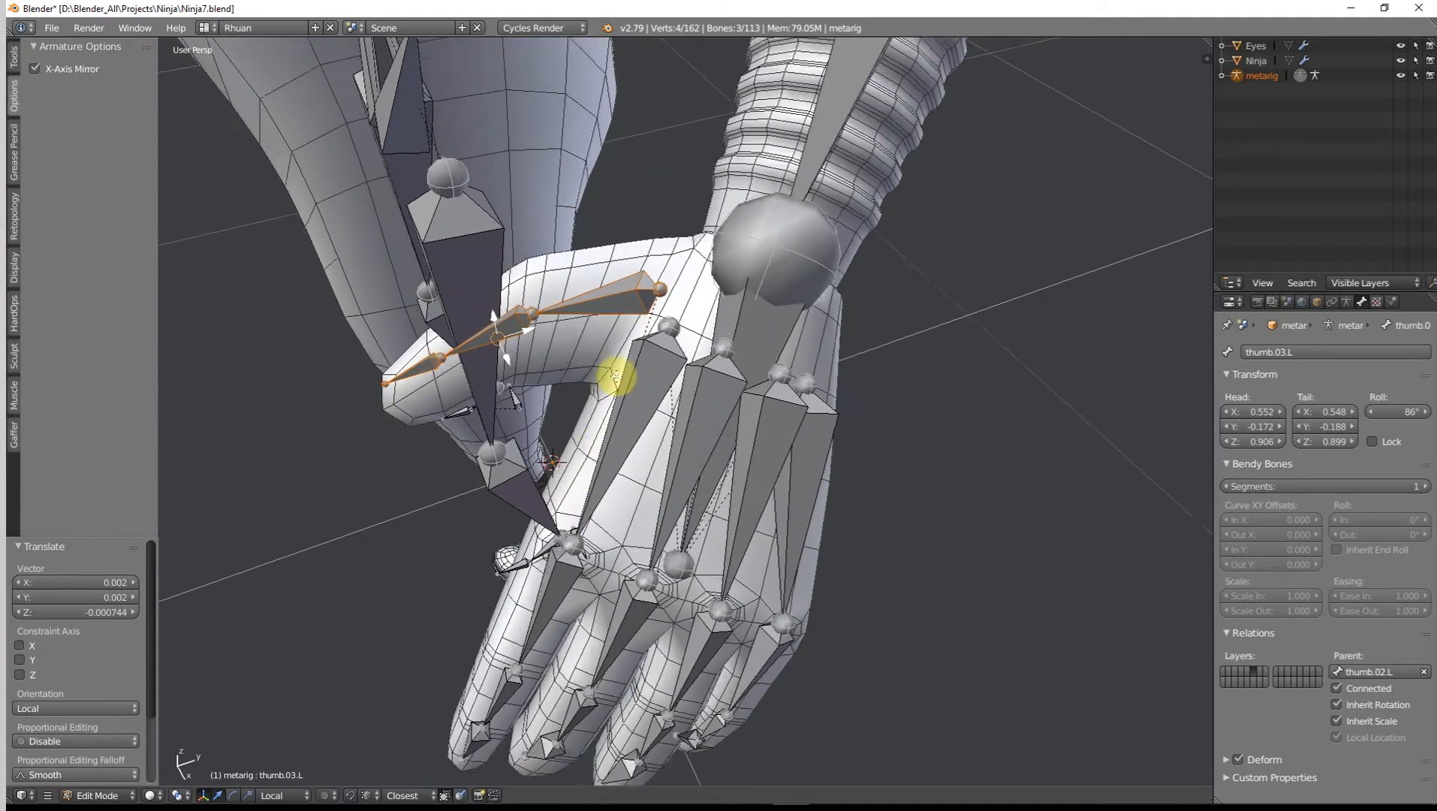
{"action": "middle_click_drag", "start_coordinate": [616, 377], "coordinate": [478, 446]}
{"action": "right_click", "coordinate": [427, 423]}
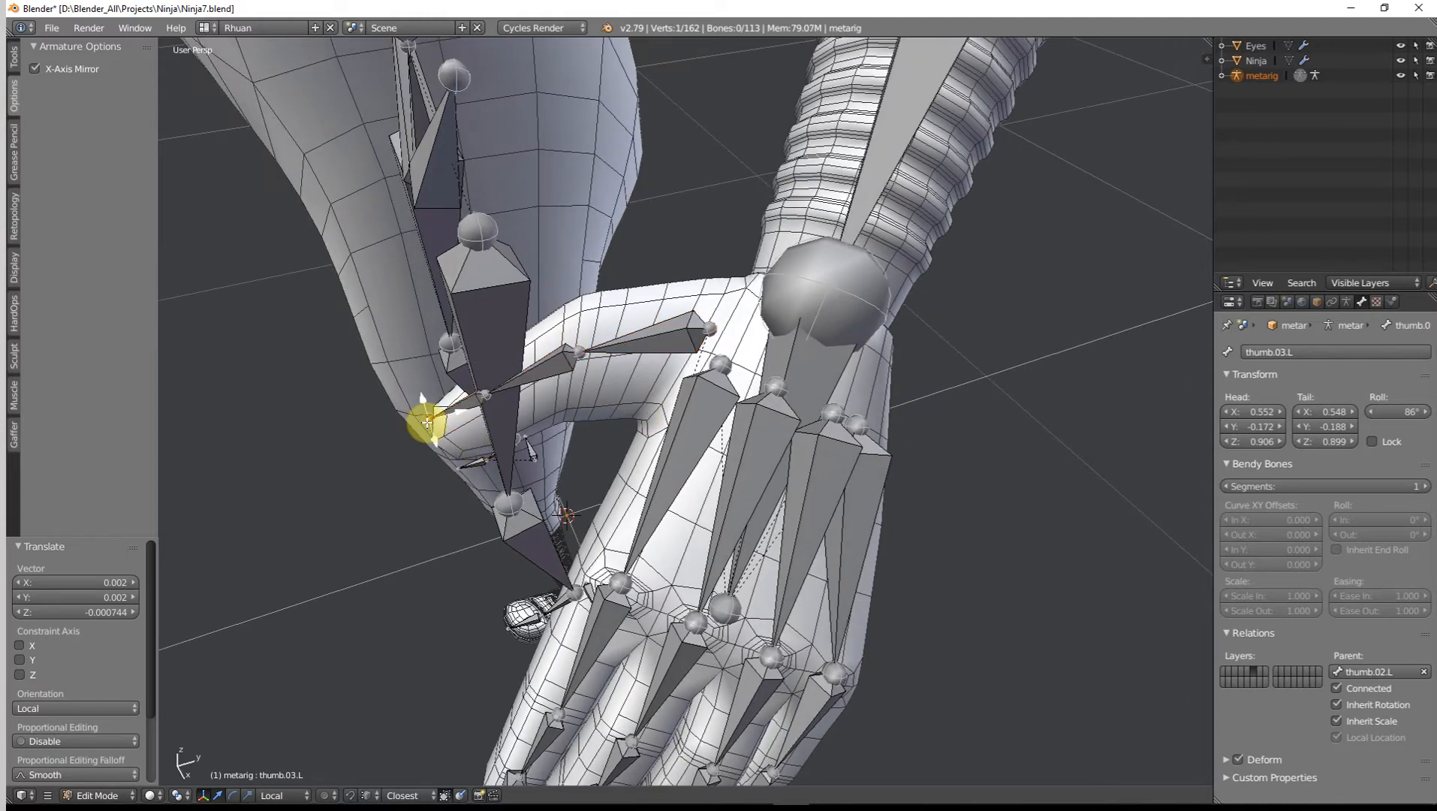
{"action": "key", "text": "g"}
{"action": "left_click", "coordinate": [434, 455]}
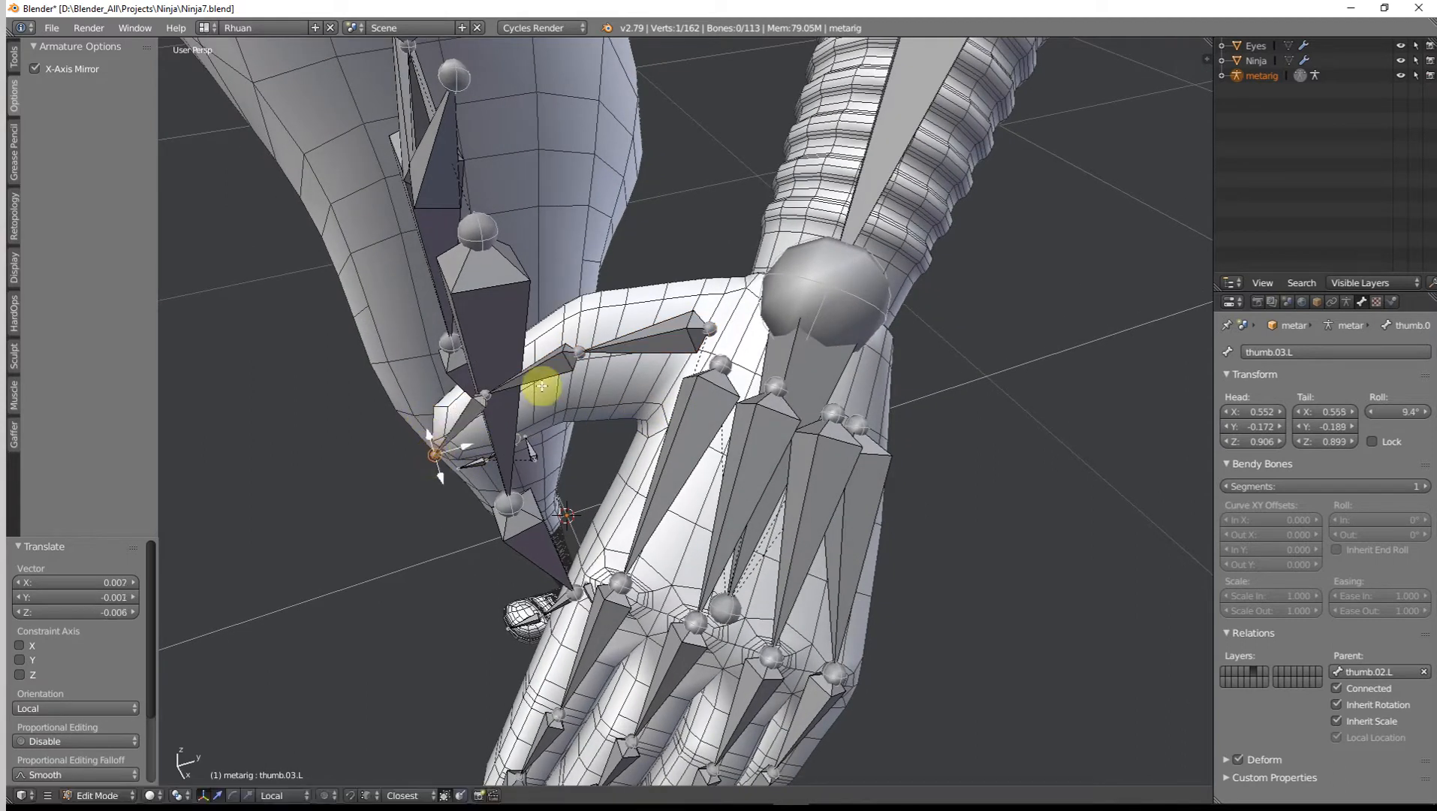
{"action": "key", "text": "g"}
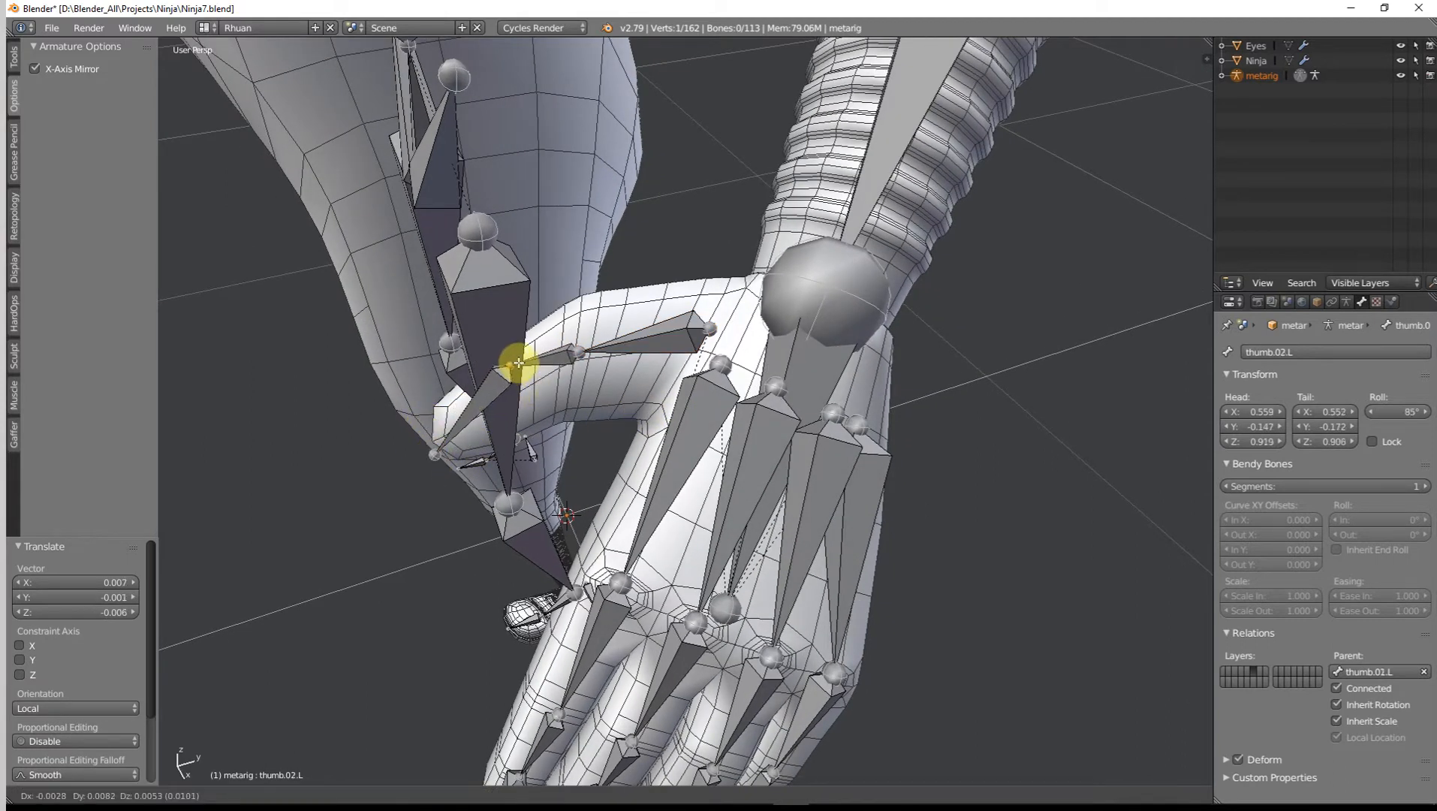
{"action": "left_click", "coordinate": [519, 363]}
{"action": "right_click", "coordinate": [582, 353]}
{"action": "key", "text": "g"}
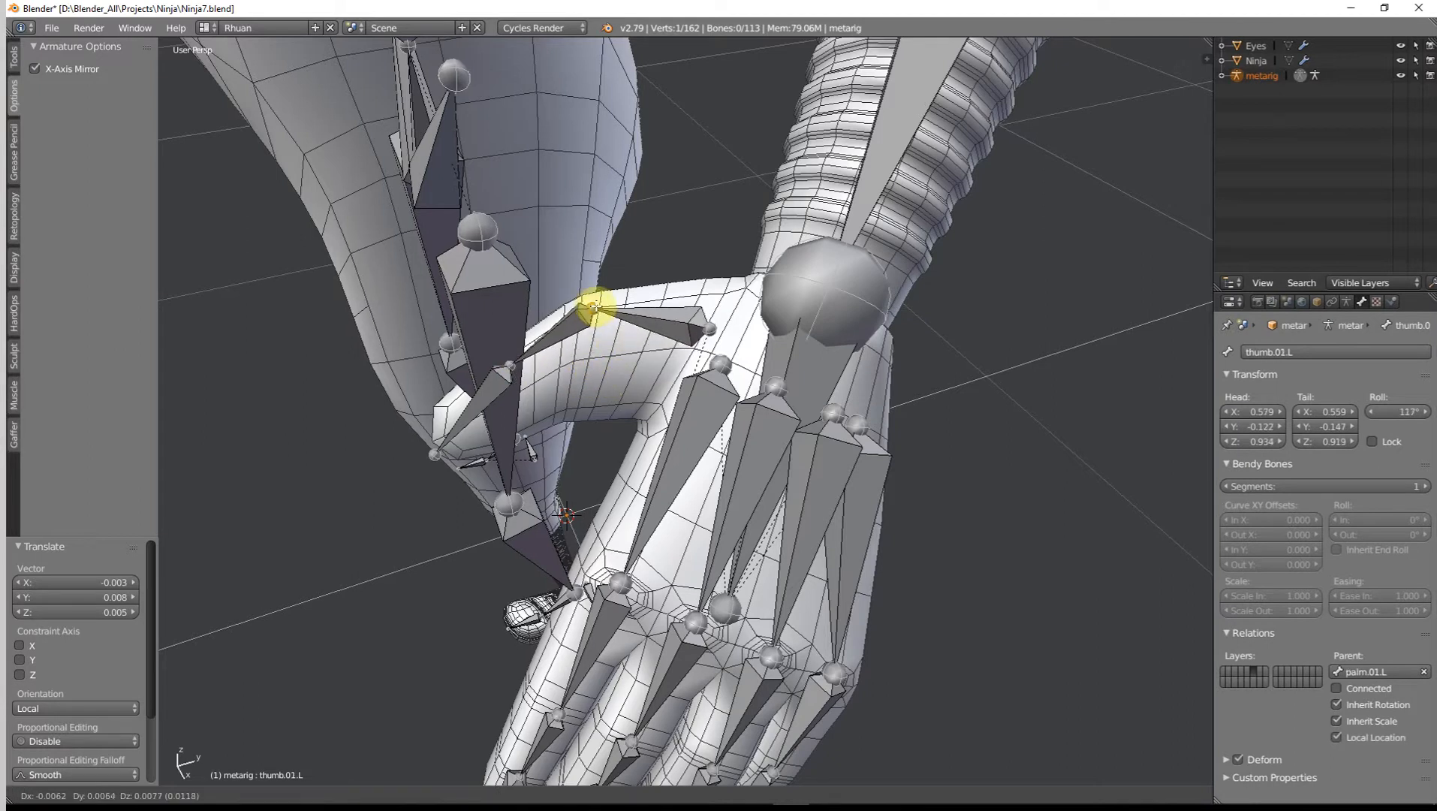
{"action": "left_click", "coordinate": [595, 307]}
Step: Position the thumb.01.L head at the thumb's base and fine-tune the thumb.01.L and thumb.02.L tails
{"action": "right_click", "coordinate": [711, 328]}
{"action": "key", "text": "g"}
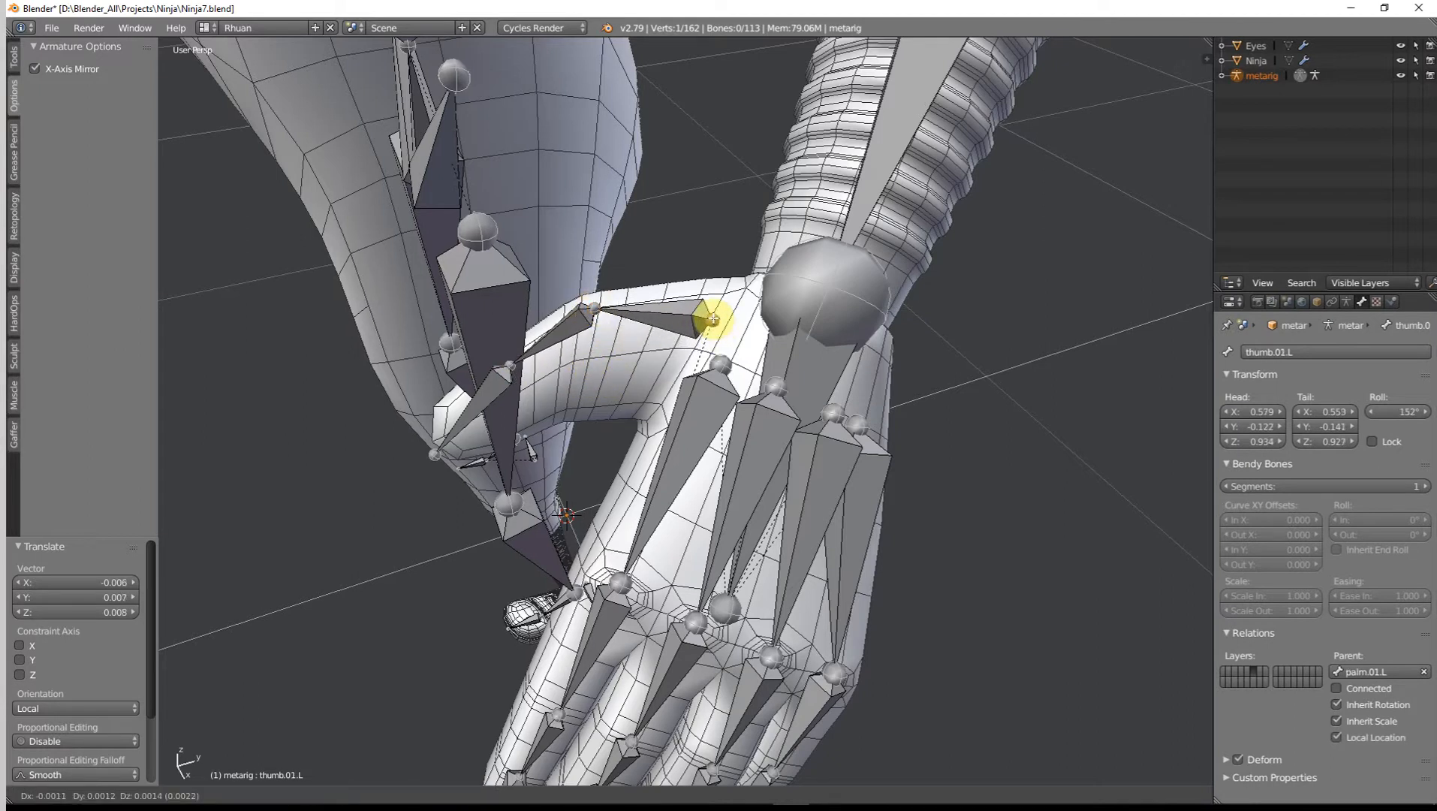
{"action": "left_click", "coordinate": [695, 342]}
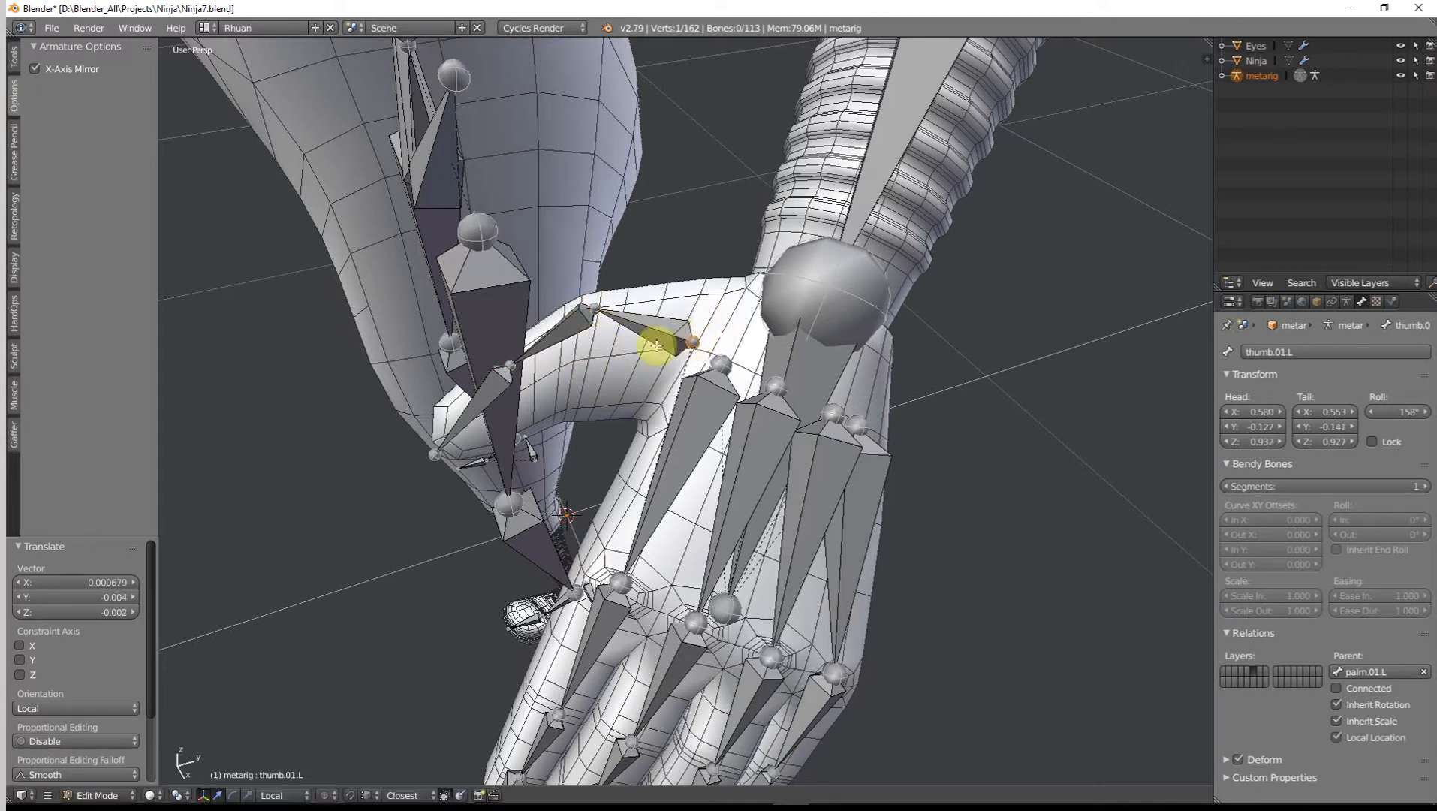
{"action": "key", "text": "g"}
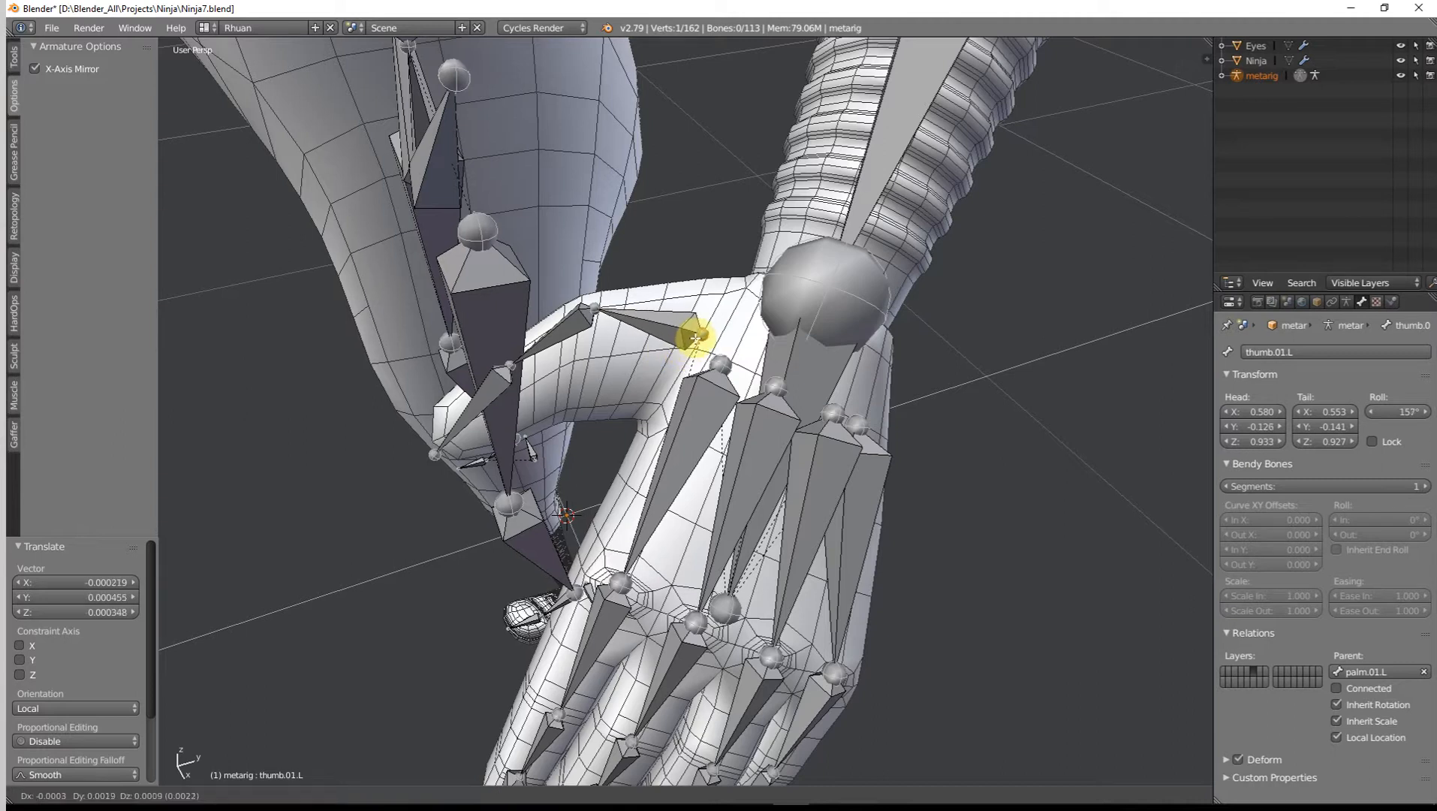
{"action": "left_click", "coordinate": [695, 339]}
{"action": "right_click", "coordinate": [593, 319]}
{"action": "key", "text": "g"}
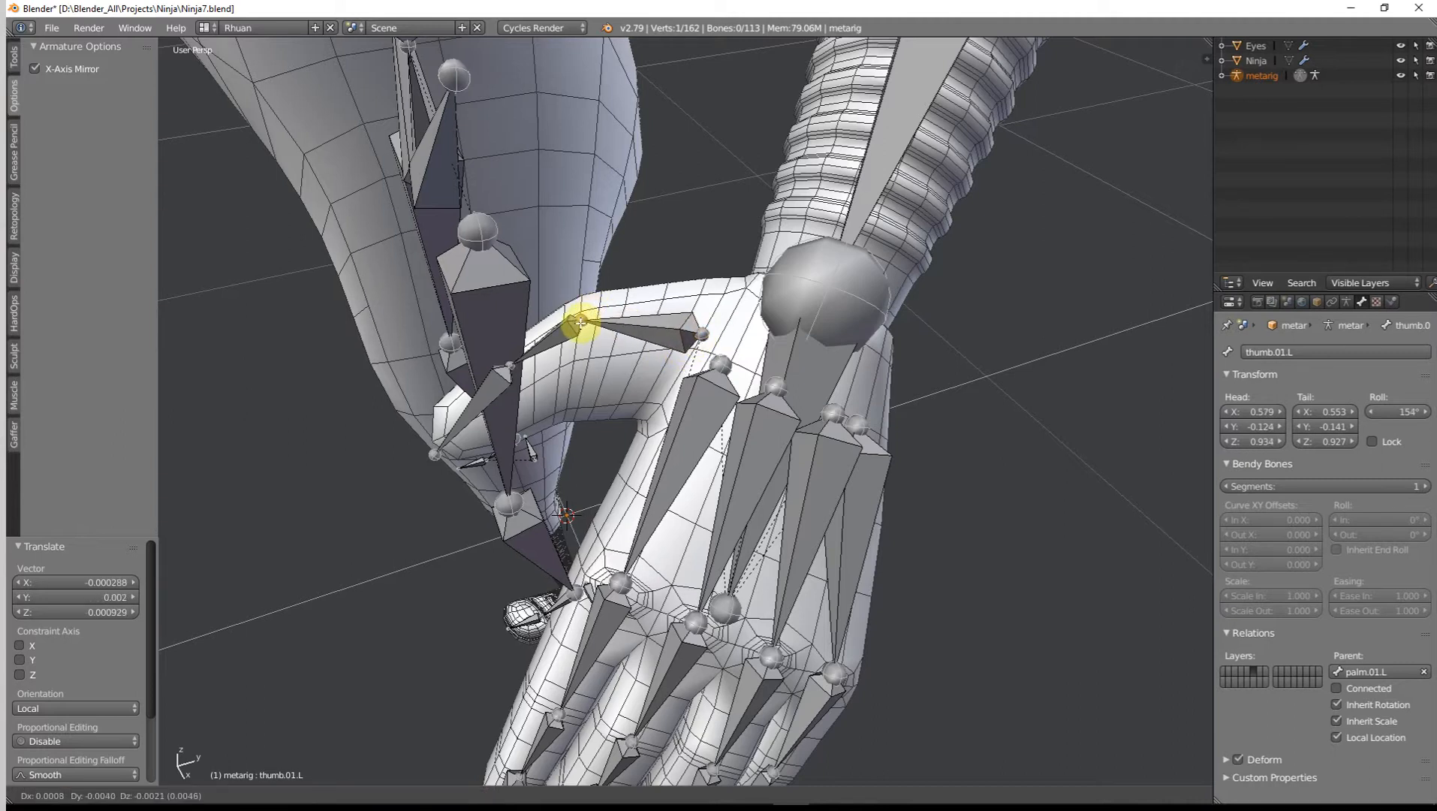
{"action": "left_click", "coordinate": [580, 323]}
{"action": "right_click_drag", "start_coordinate": [511, 376], "coordinate": [512, 370]}
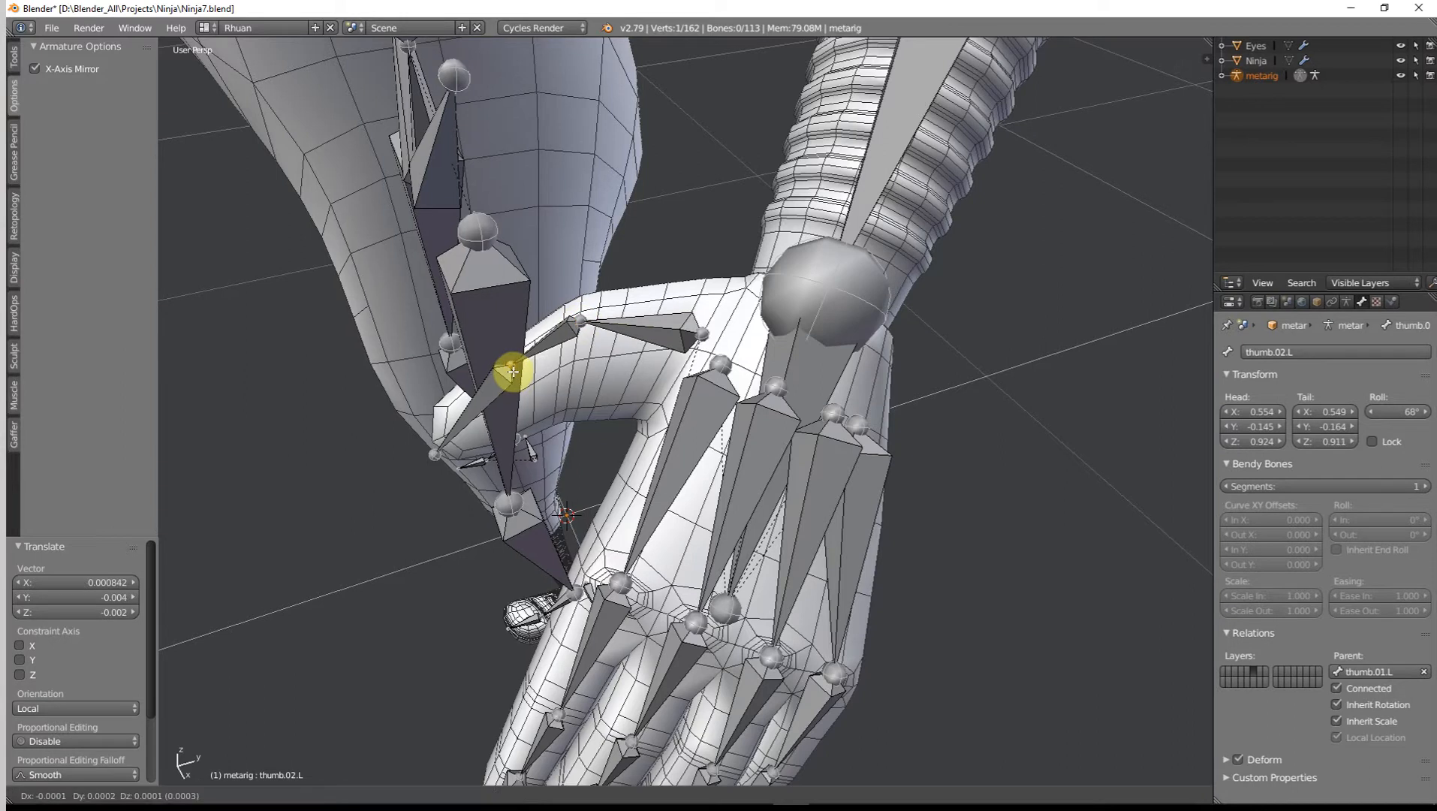
{"action": "left_click", "coordinate": [517, 371]}
Step: Viewing along the thumb's side, move the thumb.01.L tail into the thumb mesh
{"action": "middle_click_drag", "start_coordinate": [516, 371], "coordinate": [799, 428]}
{"action": "key", "text": "g"}
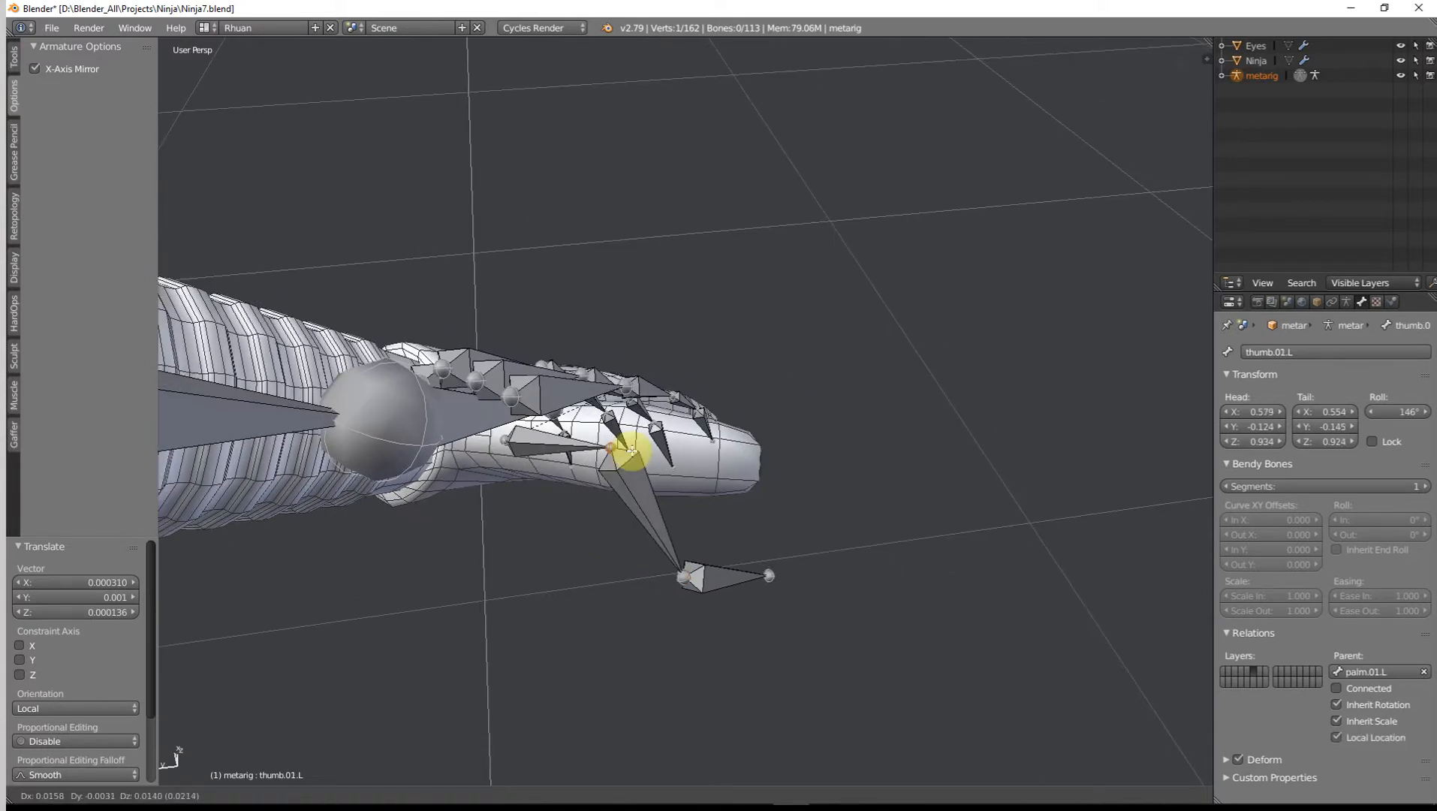
{"action": "left_click", "coordinate": [634, 447]}
{"action": "middle_click_drag", "start_coordinate": [681, 528], "coordinate": [656, 558]}
{"action": "key", "text": "g"}
{"action": "left_click", "coordinate": [694, 496]}
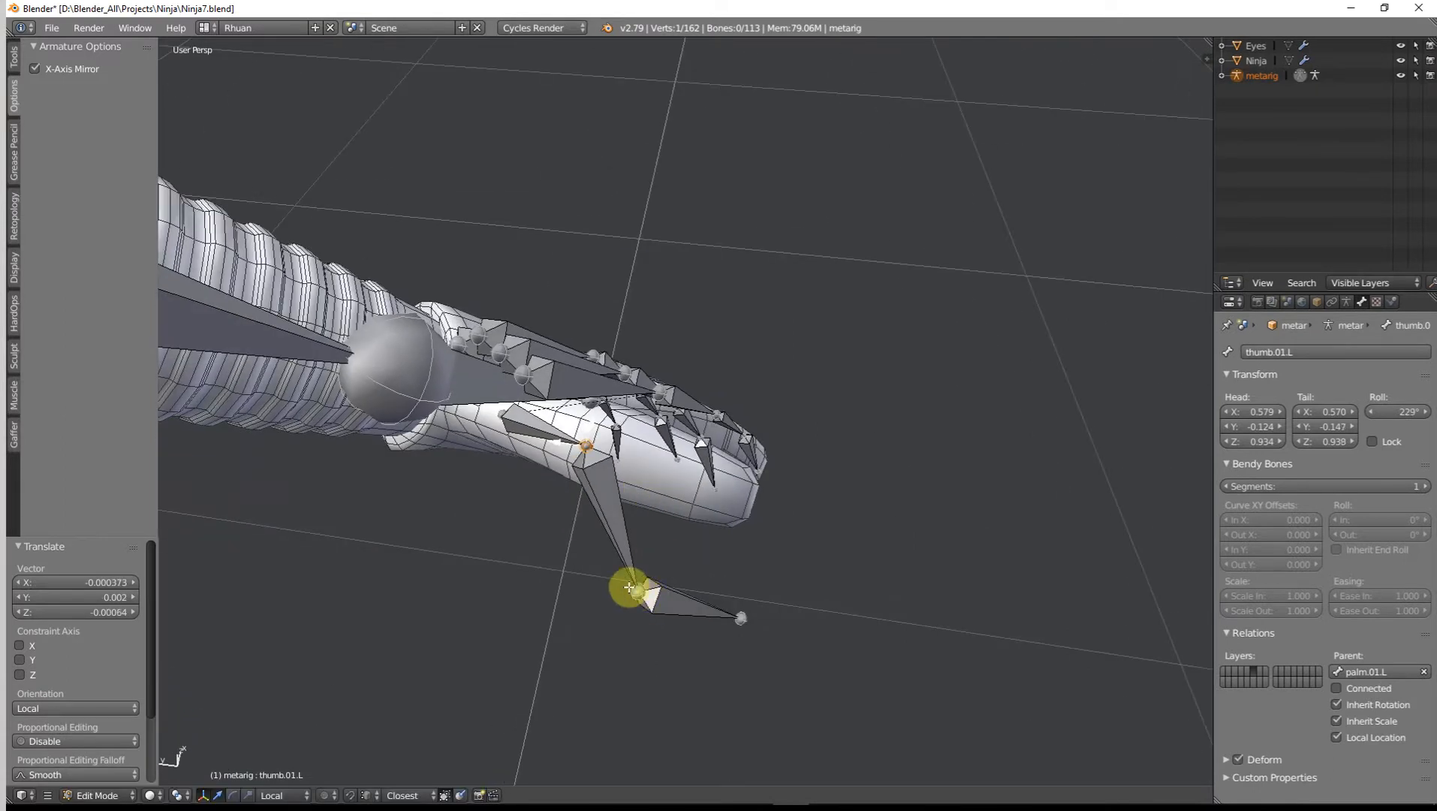
Step: From the same side view, raise the thumb.02.L and thumb.03.L tails into the thumb mesh
{"action": "right_click", "coordinate": [630, 587]}
{"action": "key", "text": "g"}
{"action": "left_click", "coordinate": [674, 478]}
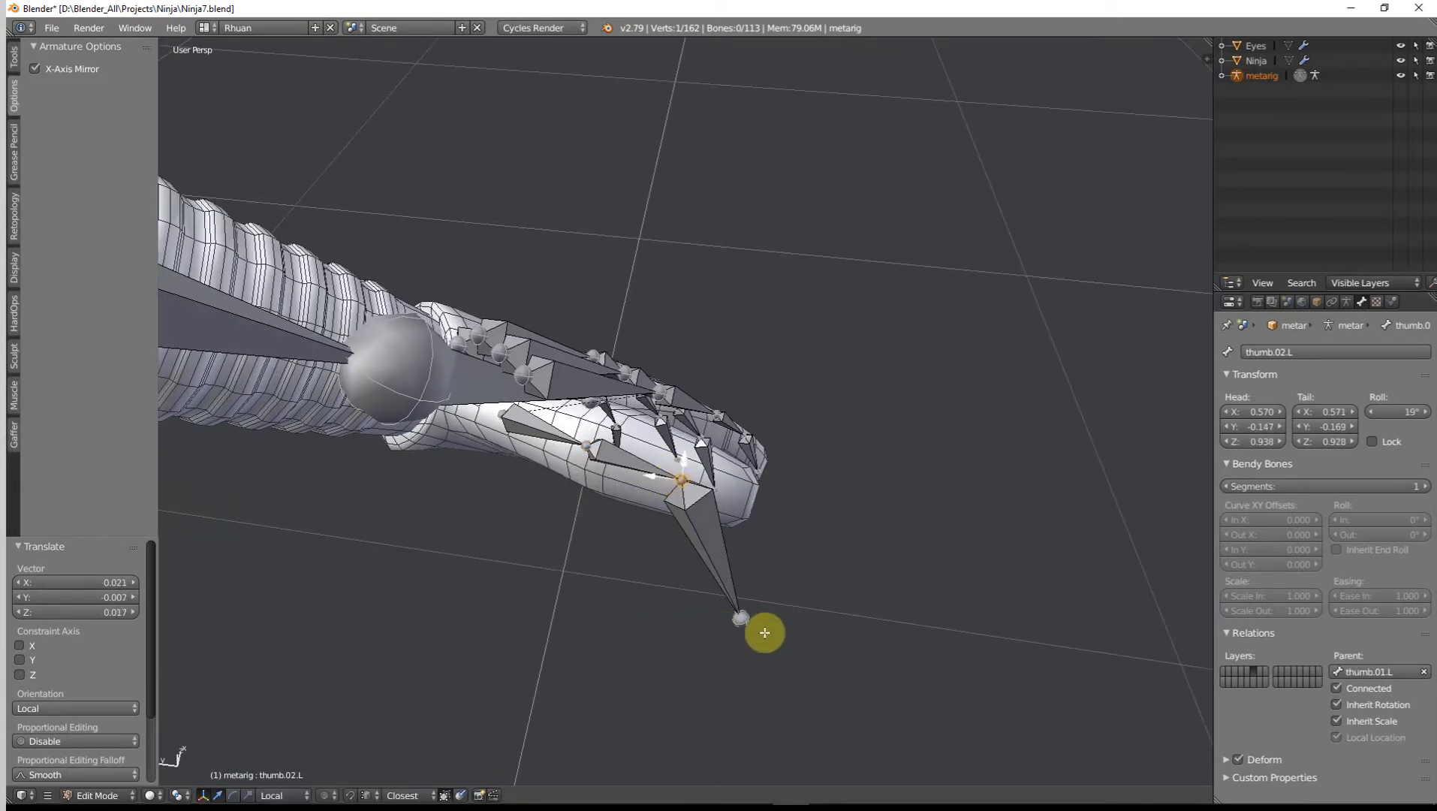
{"action": "right_click", "coordinate": [759, 629]}
{"action": "key", "text": "g"}
{"action": "left_click", "coordinate": [766, 509]}
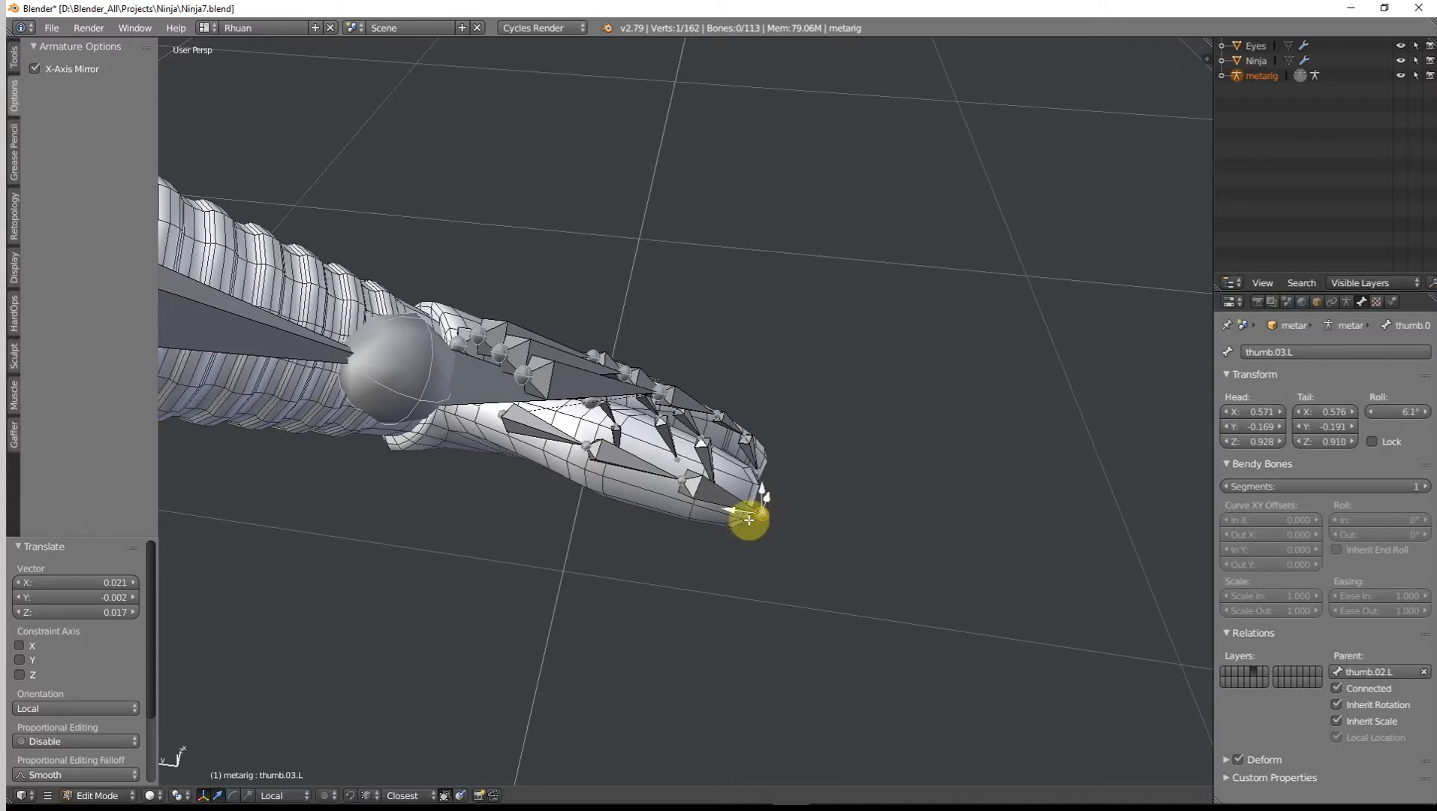
Step: From the back of the hand, refine the thumb.02.L, thumb.01.L and thumb.03.L tails to follow the thumb's curve
{"action": "middle_click_drag", "start_coordinate": [757, 513], "coordinate": [498, 456]}
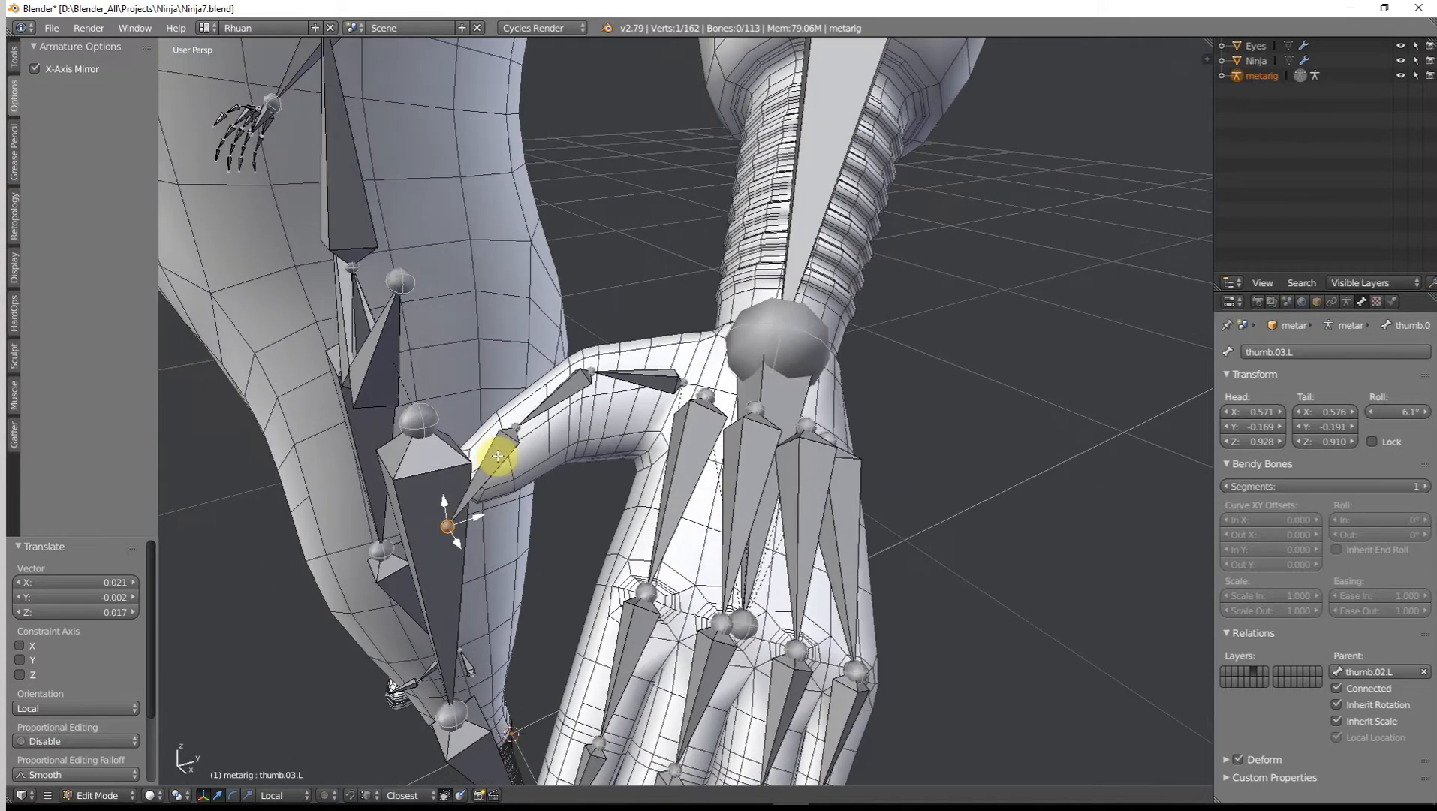
{"action": "right_click", "coordinate": [518, 430]}
{"action": "key", "text": "g"}
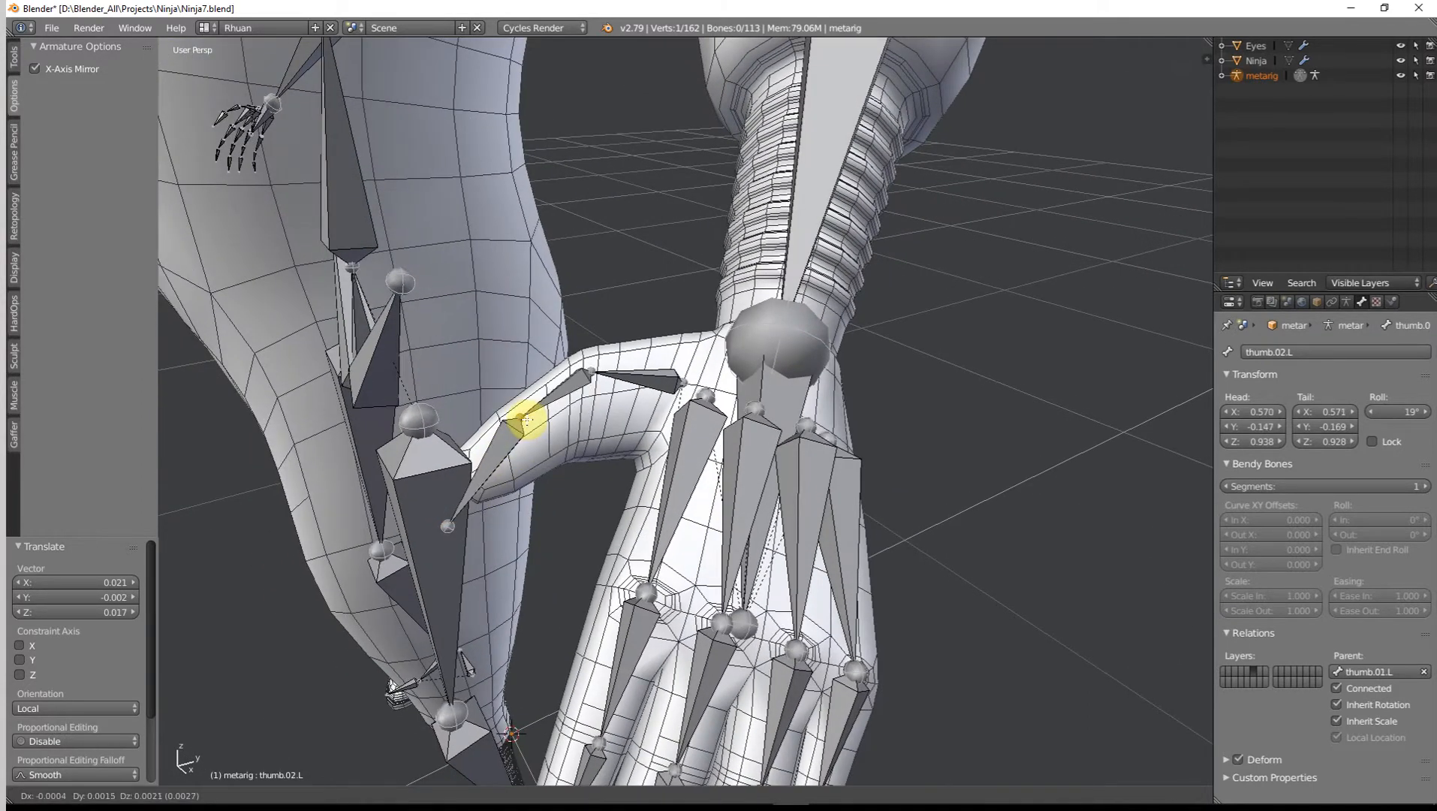
{"action": "left_click", "coordinate": [525, 421]}
{"action": "right_click", "coordinate": [592, 370]}
{"action": "key", "text": "g"}
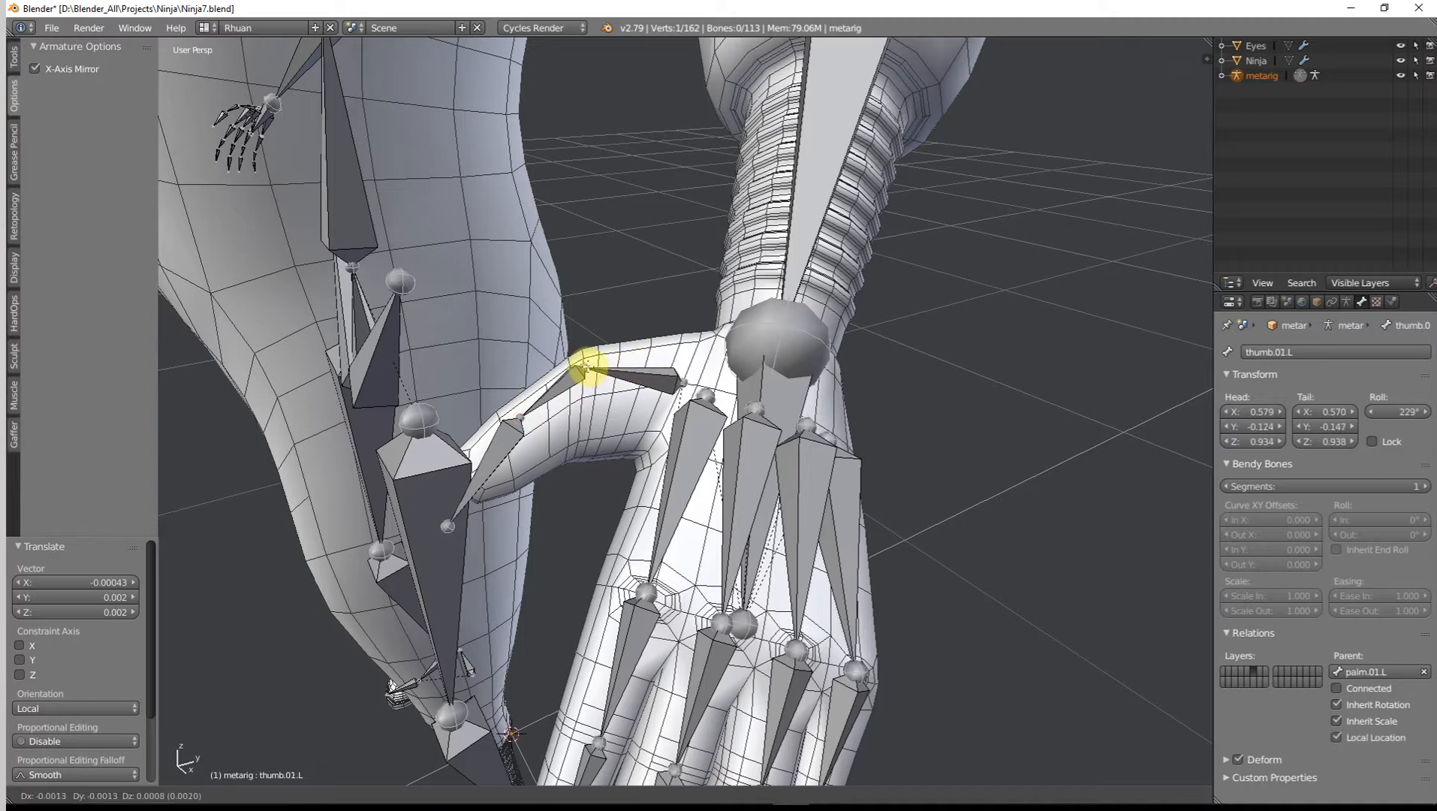
{"action": "left_click", "coordinate": [589, 366]}
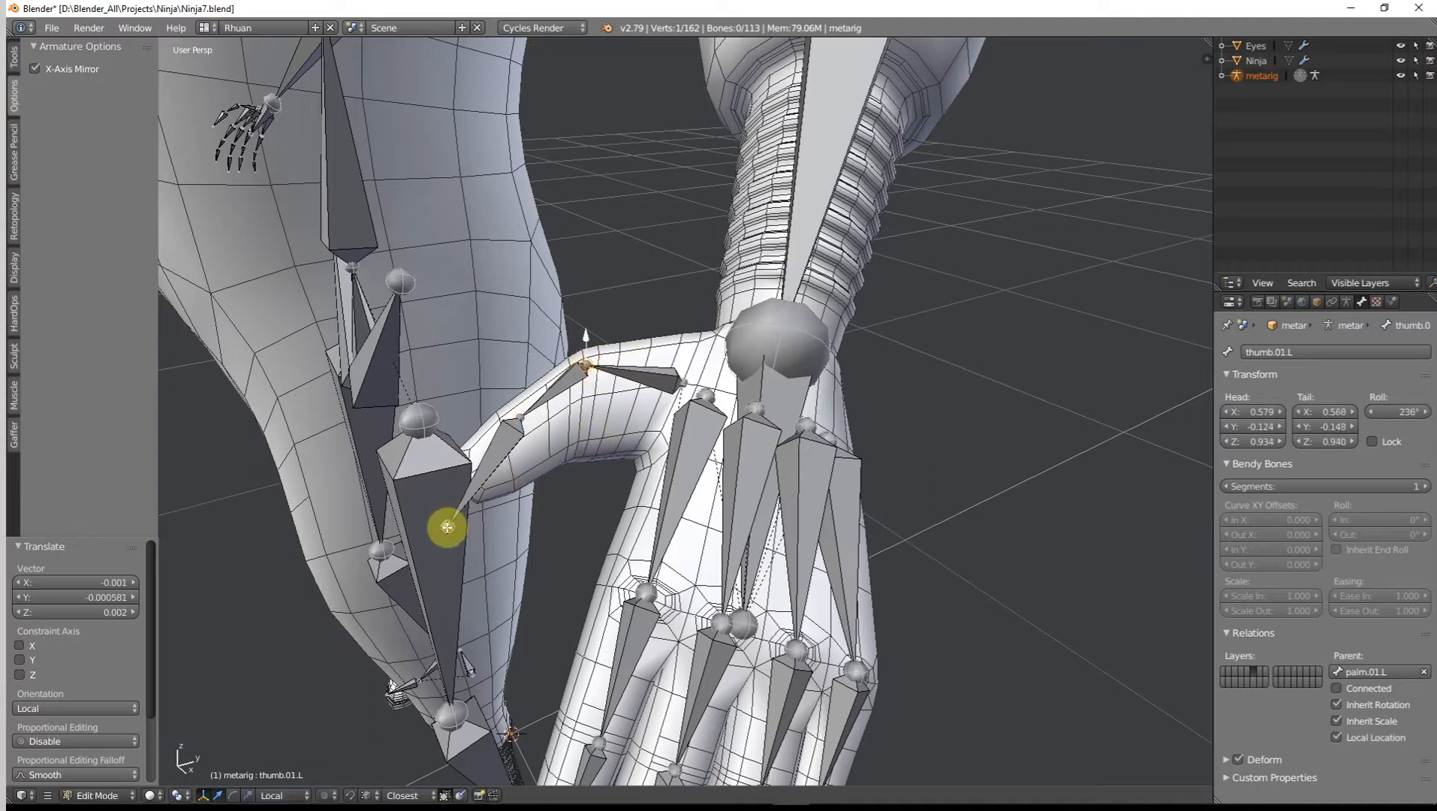
{"action": "right_click", "coordinate": [447, 526]}
{"action": "key", "text": "g"}
{"action": "left_click", "coordinate": [453, 496]}
{"action": "right_click", "coordinate": [592, 369]}
{"action": "key", "text": "g"}
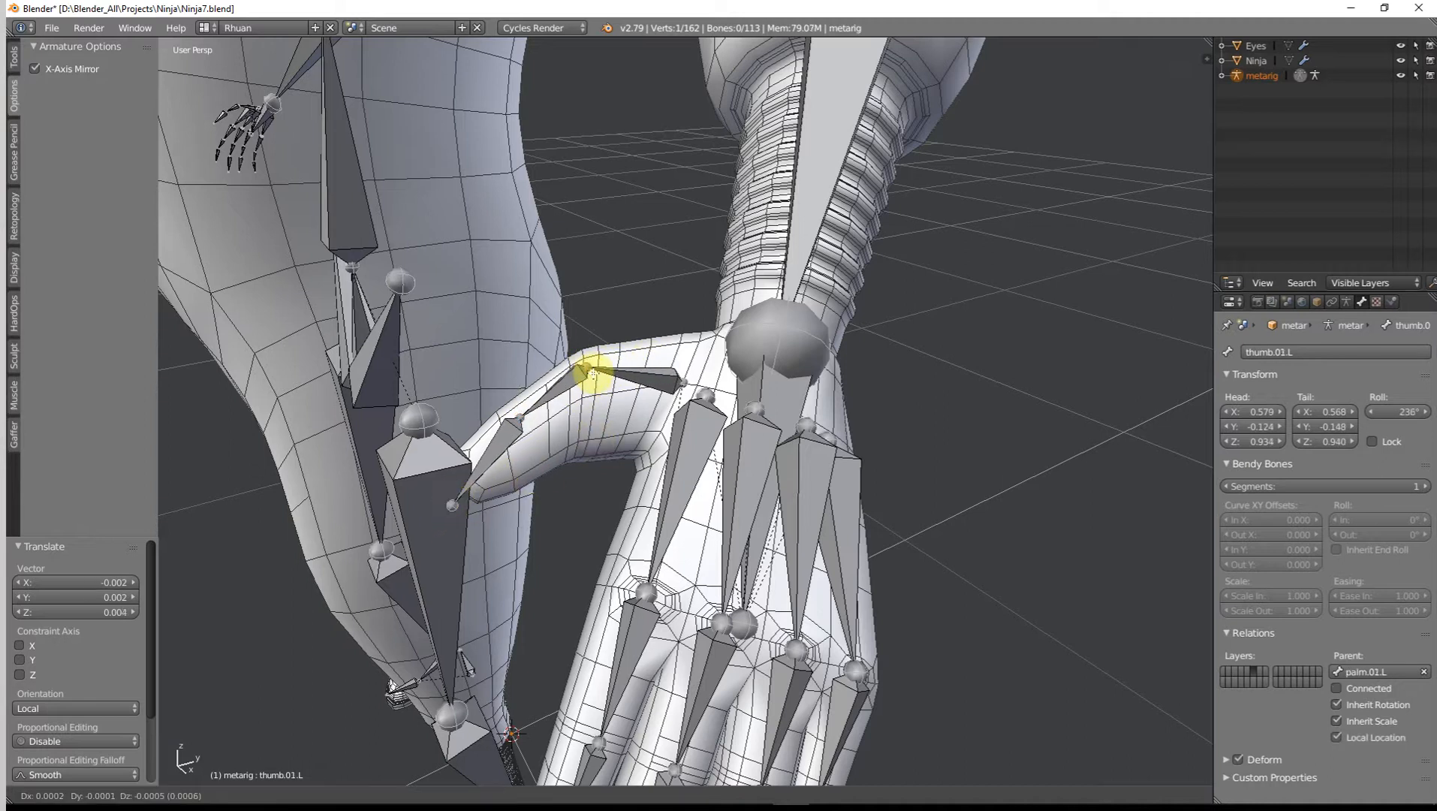
{"action": "left_click", "coordinate": [594, 373]}
Step: From the opposite side of the hand, nudge the thumb.01.L and thumb.03.L tails to centre them in the thumb
{"action": "middle_click_drag", "start_coordinate": [522, 427], "coordinate": [700, 373]}
{"action": "key", "text": "g"}
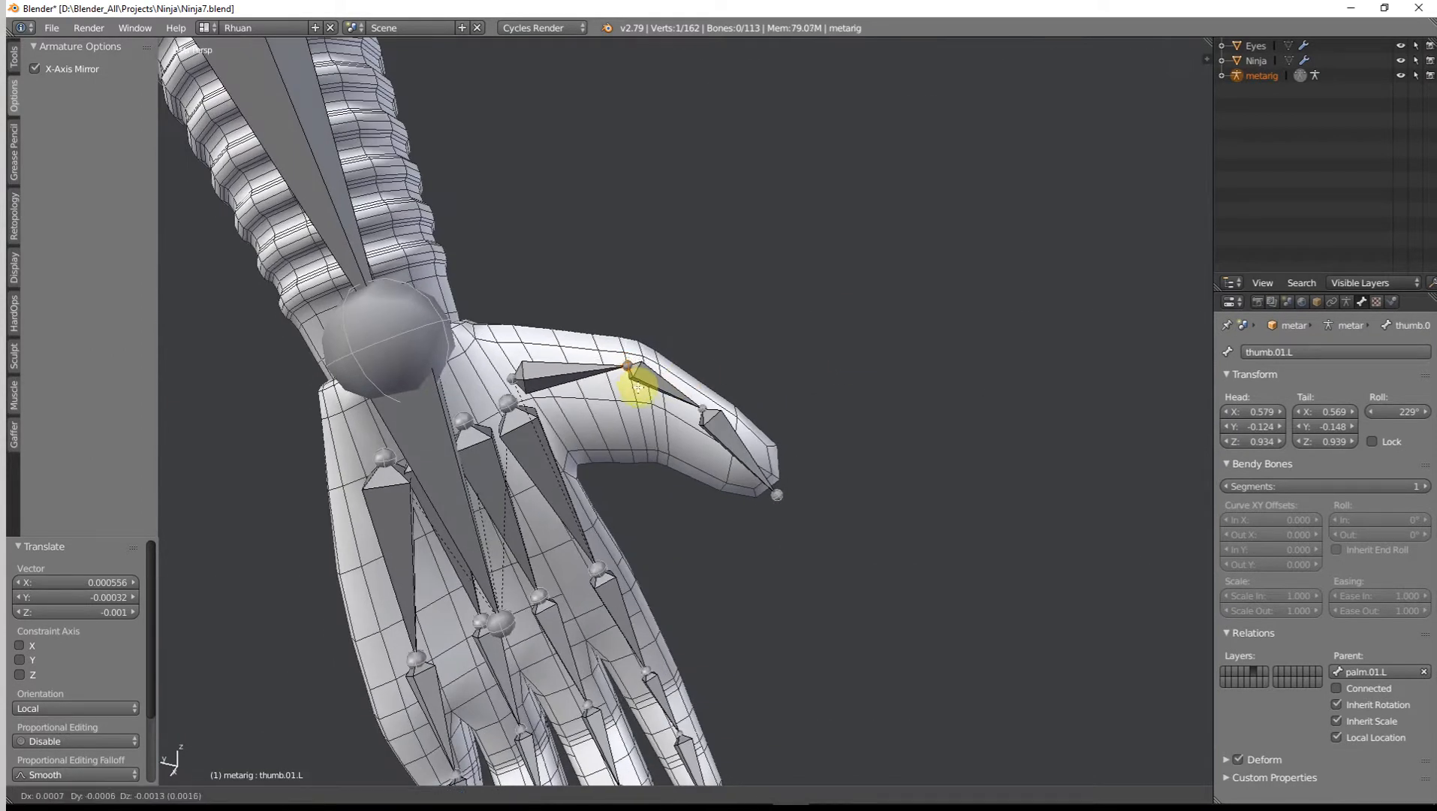
{"action": "left_click", "coordinate": [700, 433]}
{"action": "right_click", "coordinate": [778, 496]}
{"action": "key", "text": "g"}
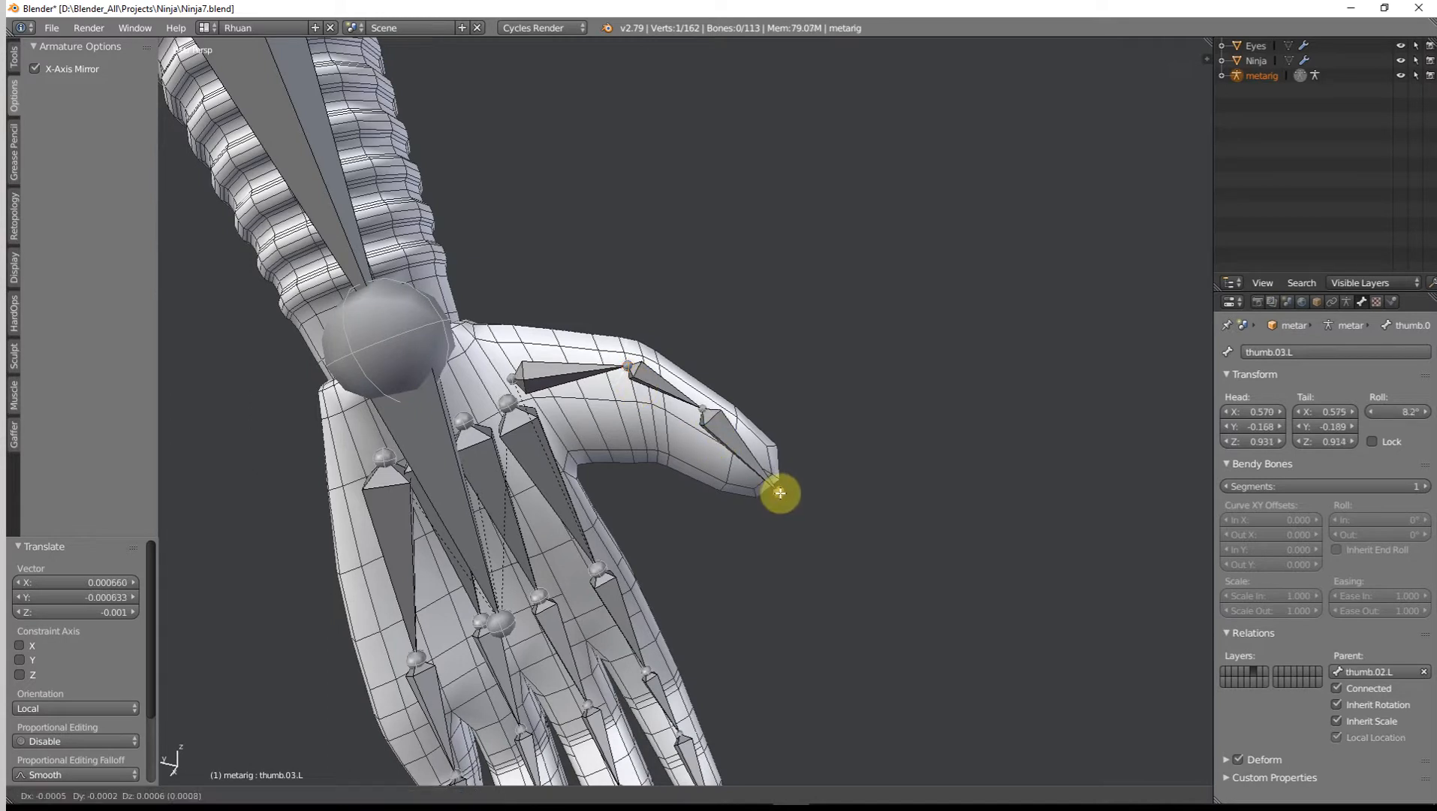
{"action": "left_click", "coordinate": [781, 488]}
Step: Shift the palm.04.L head slightly outward toward the little-finger edge of the hand
{"action": "middle_click_drag", "start_coordinate": [781, 485], "coordinate": [731, 497]}
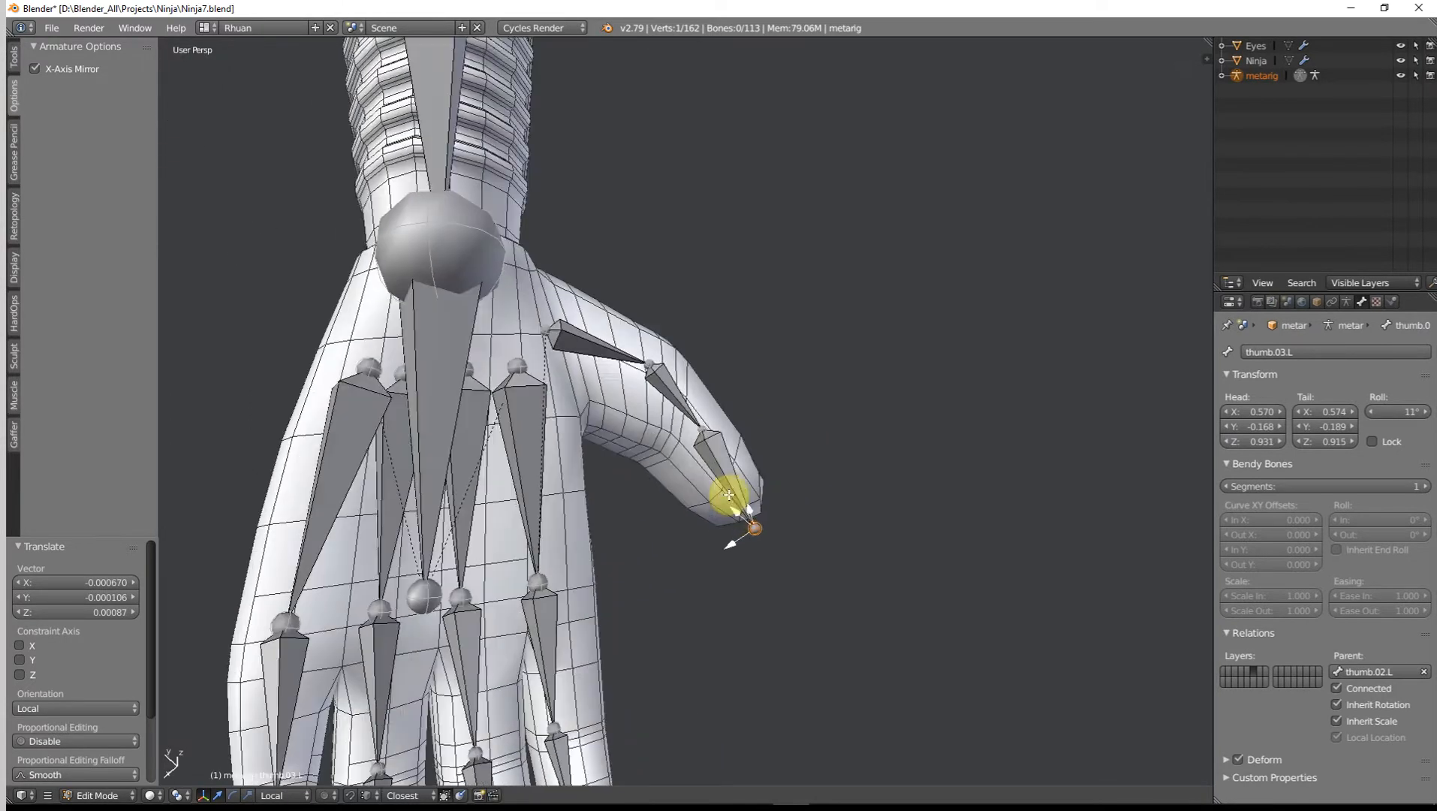
{"action": "right_click", "coordinate": [366, 368]}
{"action": "key", "text": "g"}
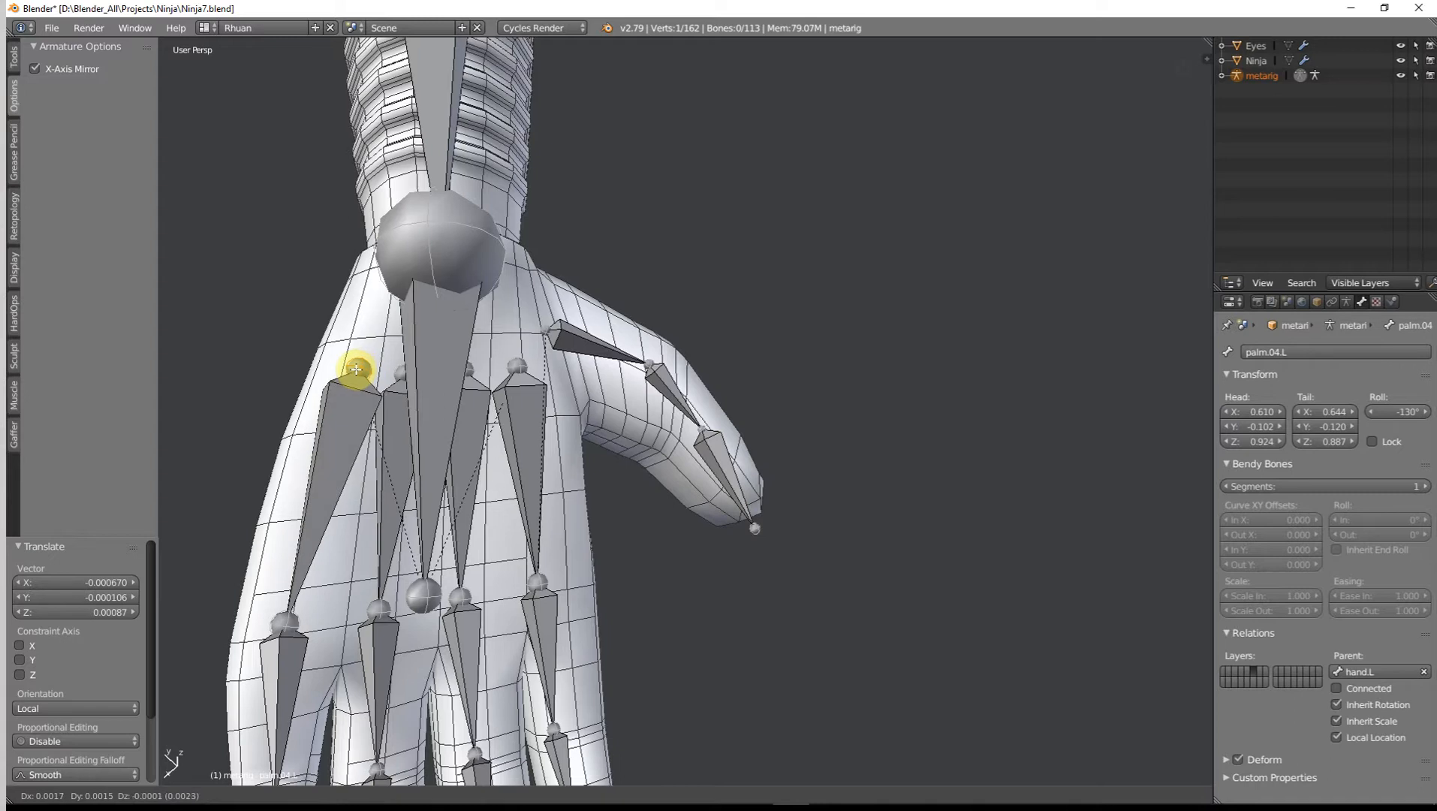
{"action": "left_click", "coordinate": [362, 369]}
Step: Move the shoulder.L head forward by -0.055 along the global Y axis toward the front of the chest
{"action": "scroll", "coordinate": [780, 346], "scroll_direction": "down", "scroll_amount": 6}
{"action": "middle_click_drag", "start_coordinate": [779, 346], "coordinate": [575, 405]}
{"action": "middle_click_drag", "start_coordinate": [398, 316], "coordinate": [639, 558]}
{"action": "middle_click_drag", "start_coordinate": [631, 460], "coordinate": [433, 444]}
{"action": "right_click", "coordinate": [645, 436]}
{"action": "key", "text": "g"}
{"action": "key", "text": "y"}
{"action": "left_click", "coordinate": [772, 476]}
Step: Adjust the shoulder.L head forward and slightly down along the global Y and Z axes, to about Y -0.125 and Z 1.379
{"action": "scroll", "coordinate": [468, 422], "scroll_direction": "up", "scroll_amount": 2}
{"action": "key", "text": "g"}
{"action": "key", "text": "y"}
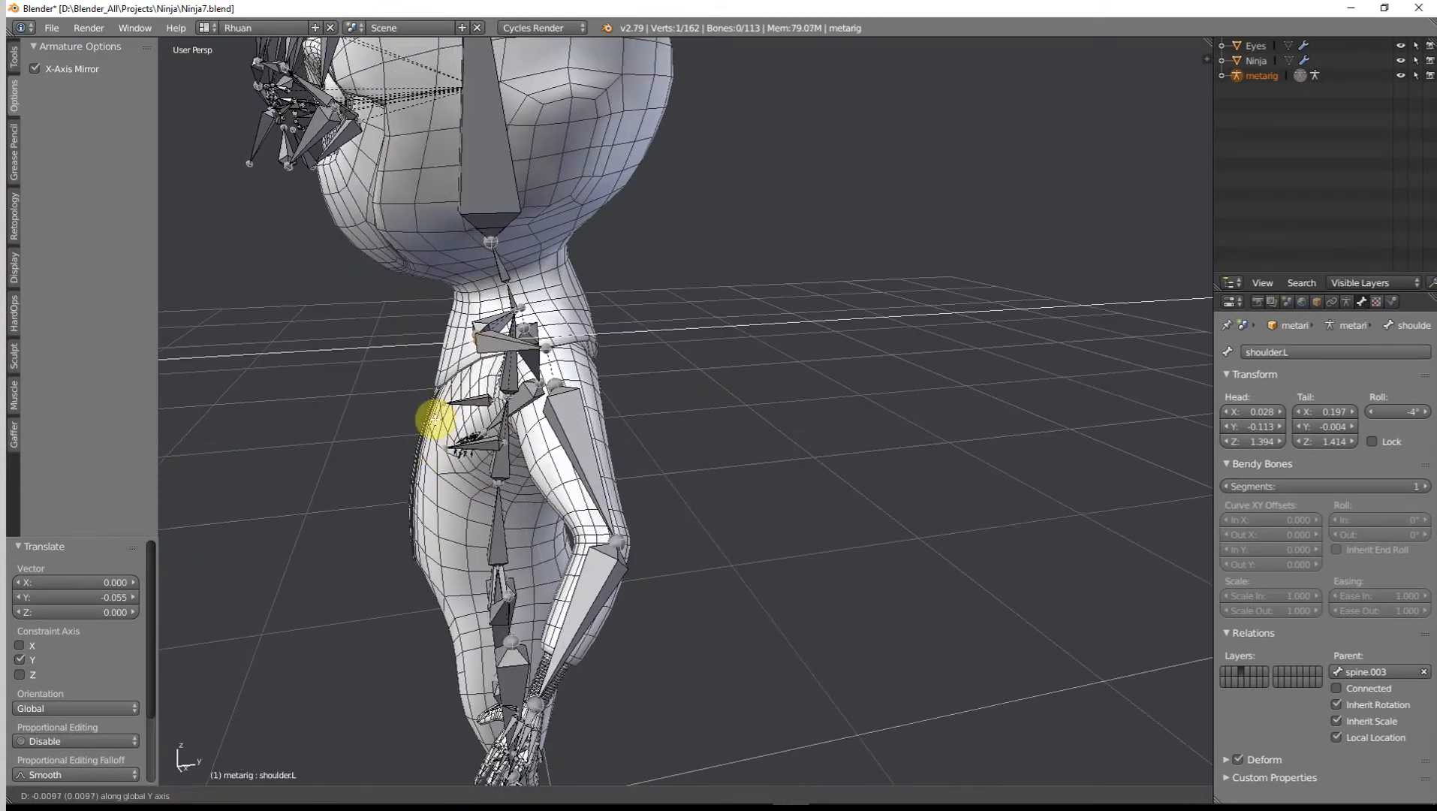
{"action": "key", "text": "z"}
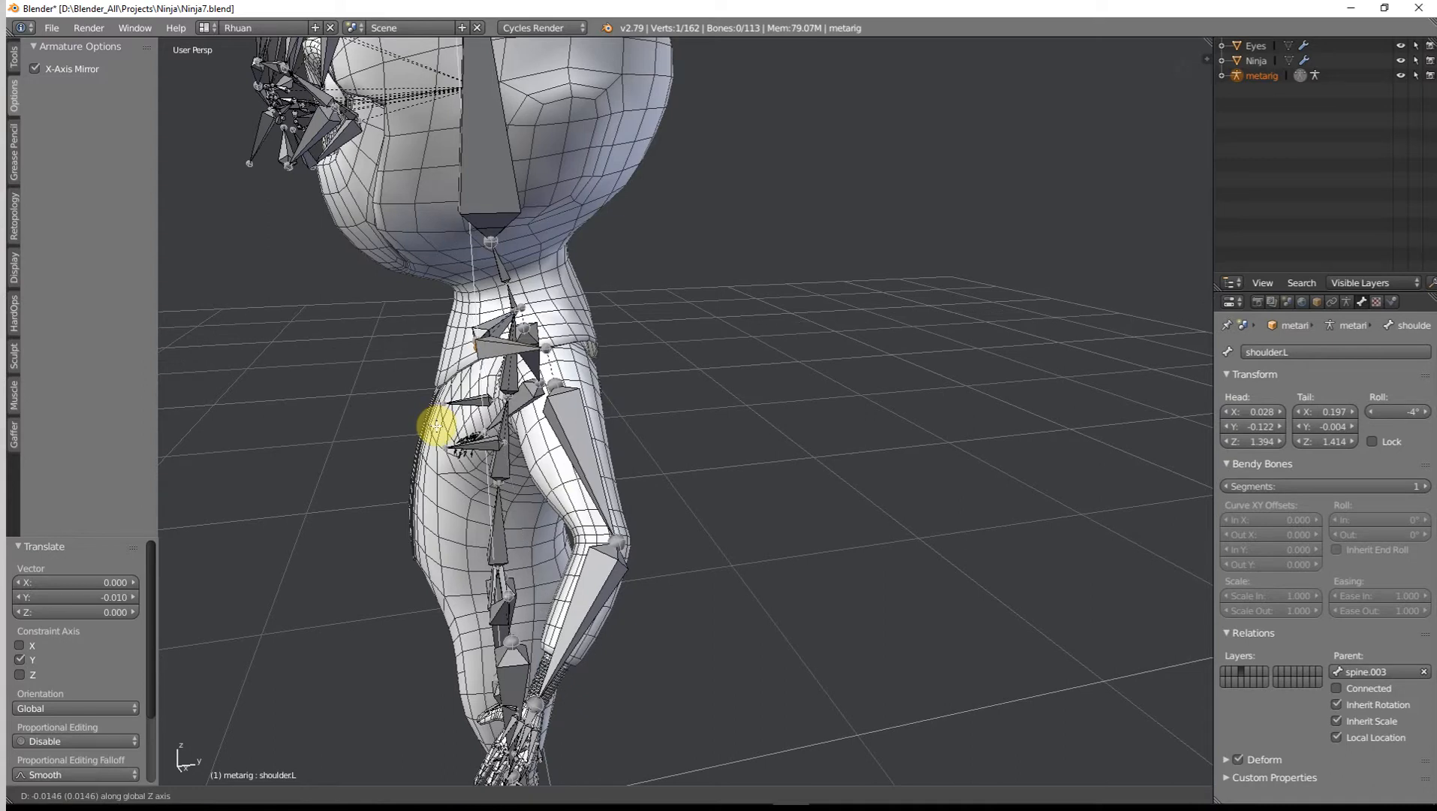
{"action": "left_click", "coordinate": [436, 426]}
{"action": "middle_click_drag", "start_coordinate": [436, 426], "coordinate": [555, 412]}
{"action": "key", "text": "g"}
{"action": "key", "text": "y"}
{"action": "left_click", "coordinate": [555, 432]}
Step: Move the shoulder.L tail forward by about -0.018 along the global Y axis
{"action": "middle_click_drag", "start_coordinate": [541, 352], "coordinate": [674, 276]}
{"action": "key", "text": "g"}
{"action": "key", "text": "y"}
{"action": "left_click", "coordinate": [531, 362]}
Step: In front view, roughly reposition the cheek.T.L tail to about X 0.120, Z 1.756 and shift the cheek.T.L.001 tail toward the nose
{"action": "key", "text": "KP_1"}
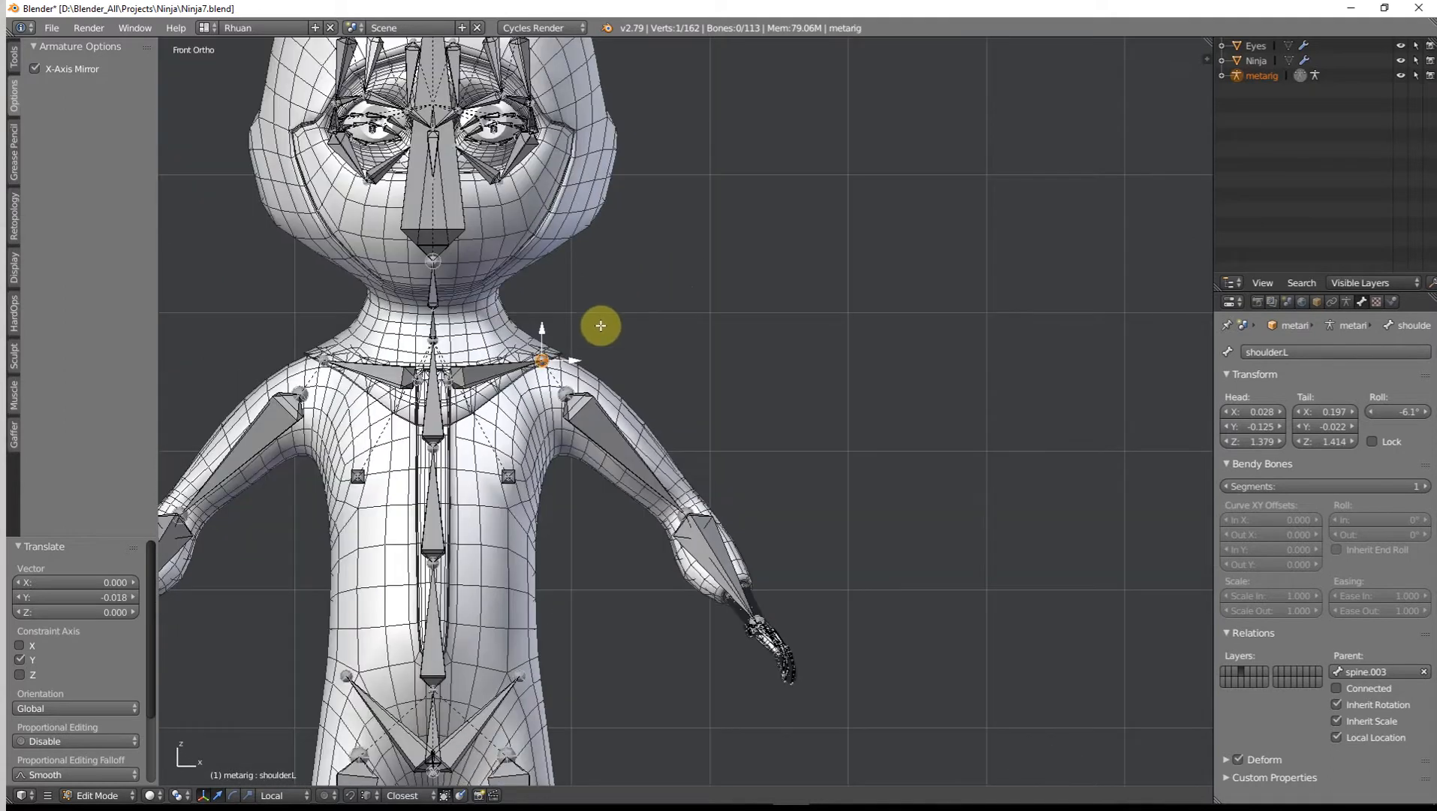
{"action": "middle_click_drag", "start_coordinate": [562, 235], "coordinate": [610, 548], "text": "shift"}
{"action": "scroll", "coordinate": [631, 534], "scroll_direction": "up", "scroll_amount": 4}
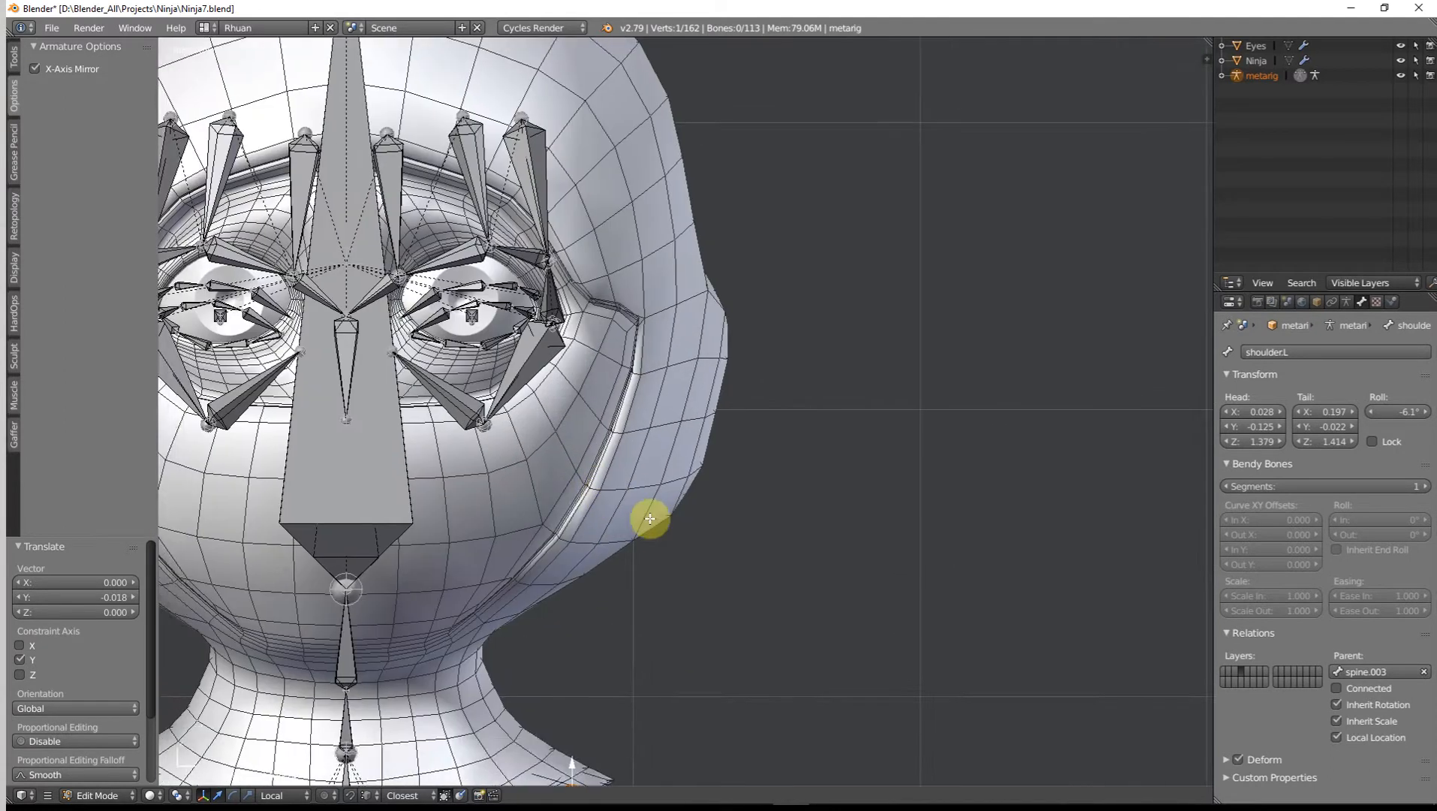
{"action": "scroll", "coordinate": [645, 526], "scroll_direction": "up", "scroll_amount": 3}
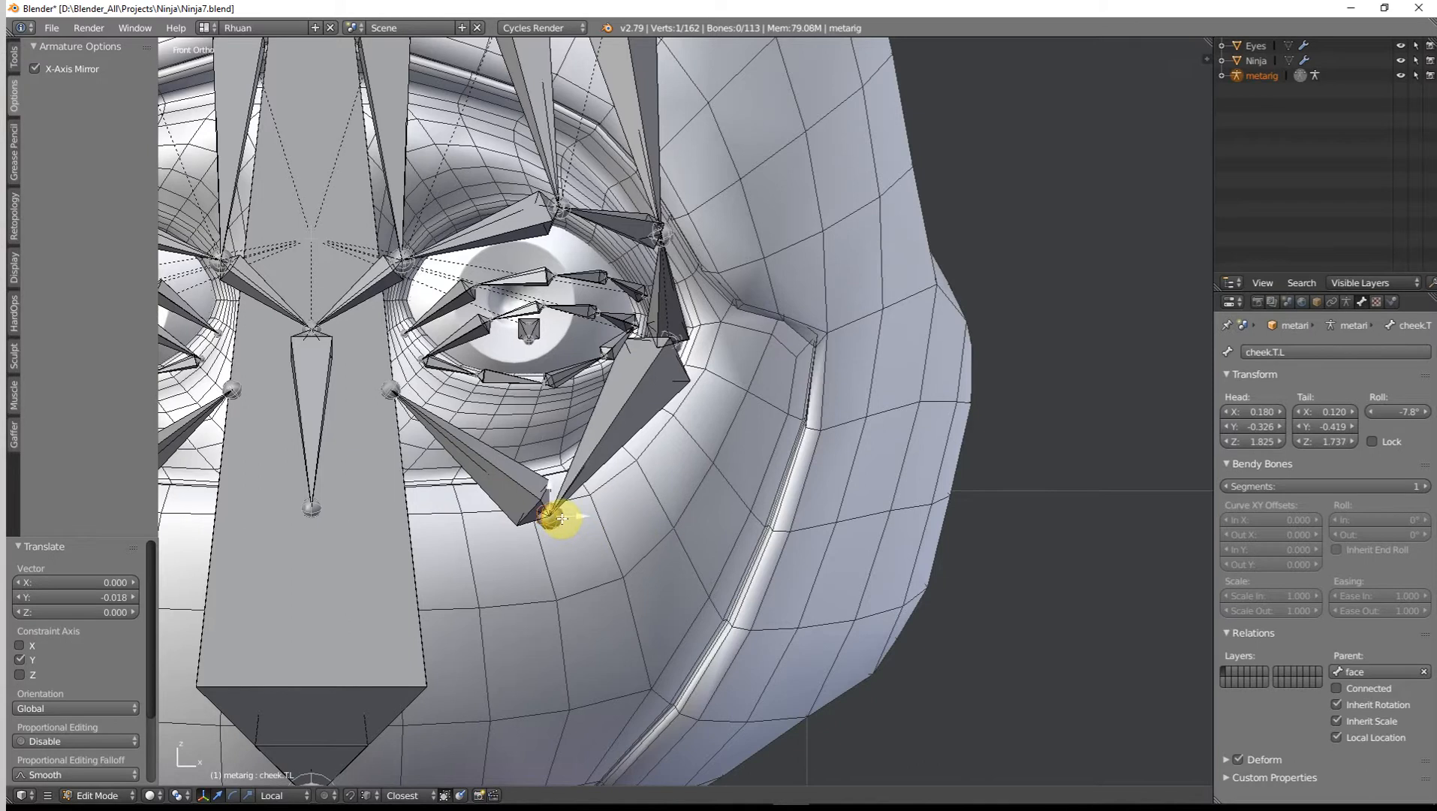
{"action": "key", "text": "g"}
{"action": "left_click", "coordinate": [599, 481]}
{"action": "right_click", "coordinate": [385, 391]}
{"action": "key", "text": "g"}
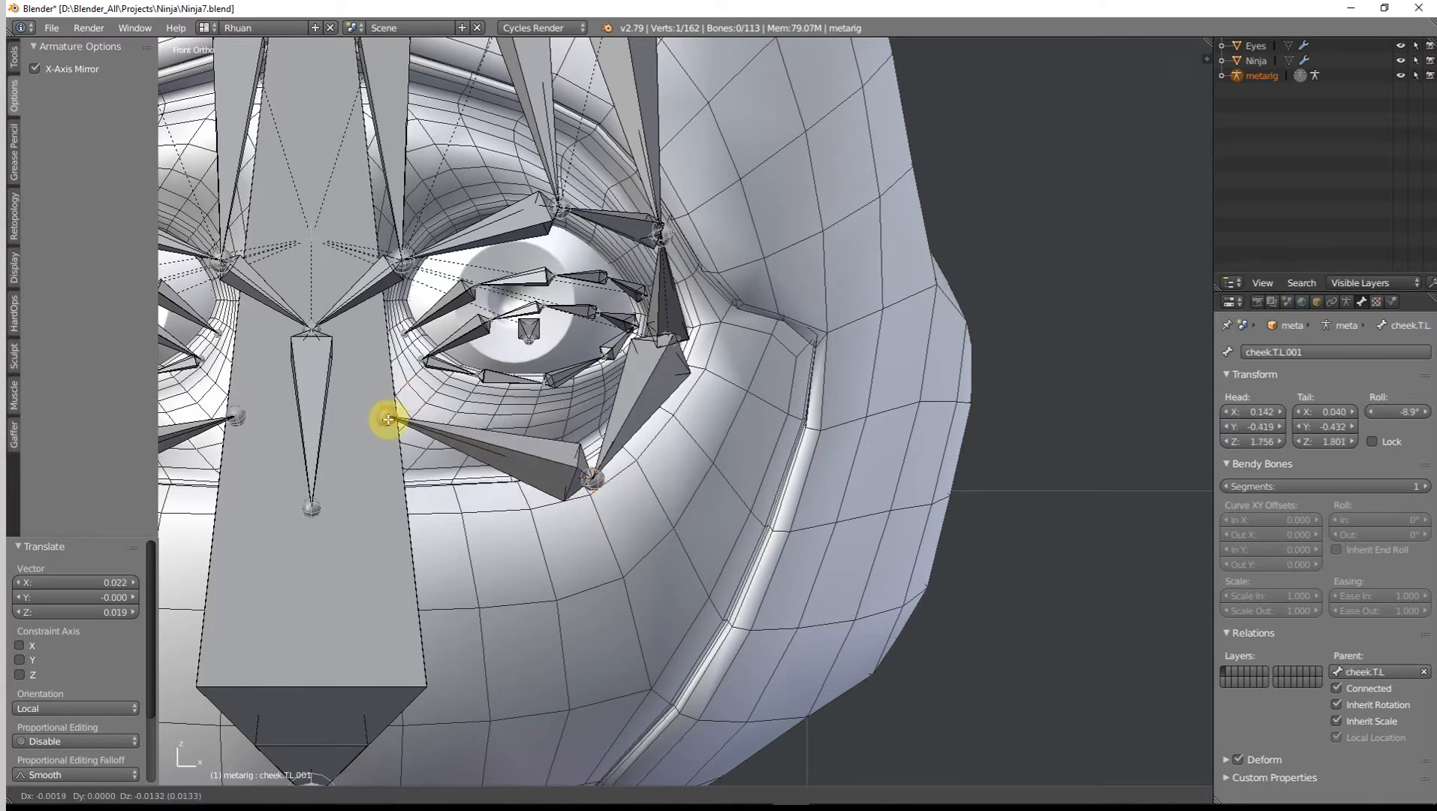
{"action": "left_click", "coordinate": [365, 410]}
{"action": "right_click", "coordinate": [586, 476]}
{"action": "key", "text": "g"}
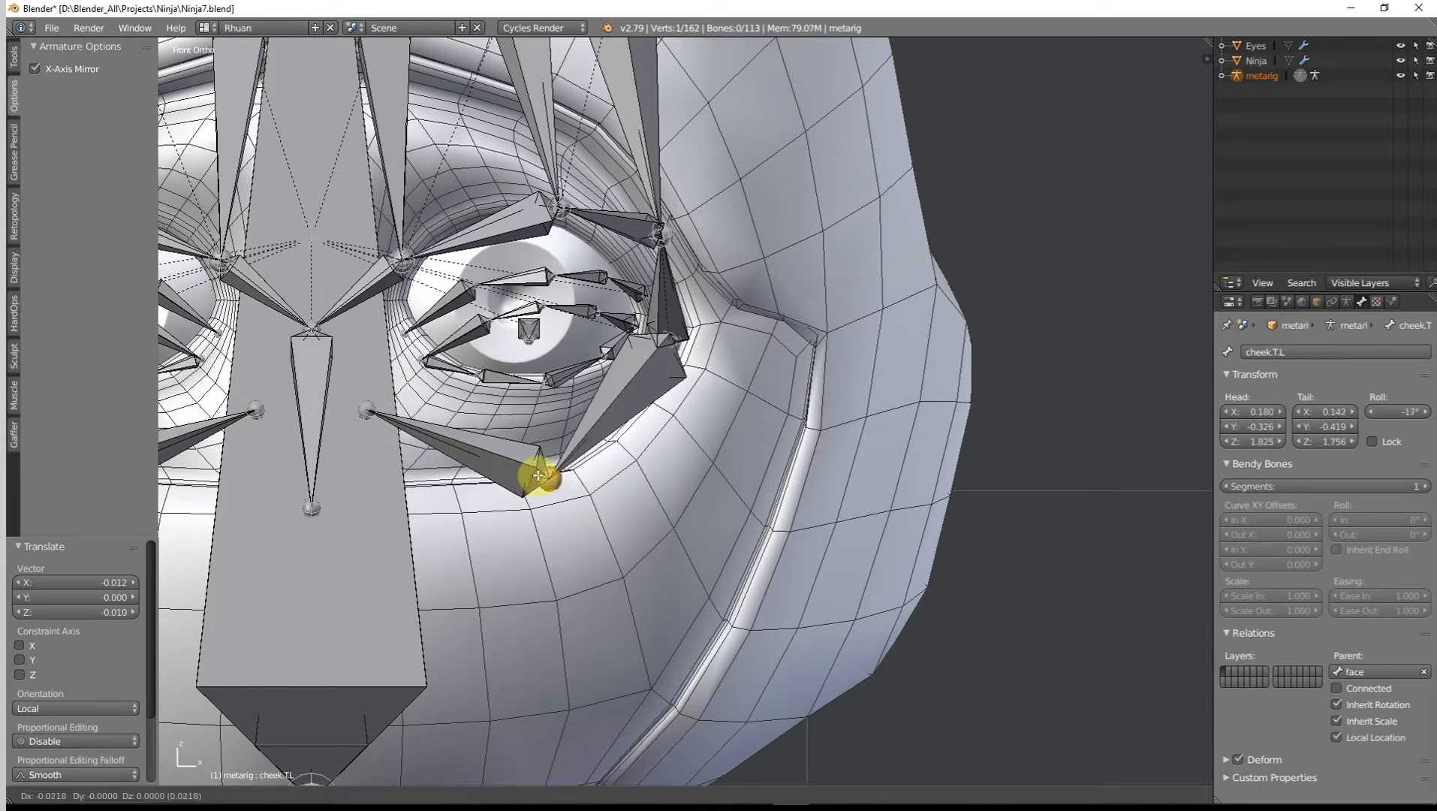
{"action": "left_click", "coordinate": [538, 476]}
Step: Move the shared head joint of brow.T.L and cheek.T.L outward by about 0.057 on X and -0.009 on Z to the mask opening's outer corner
{"action": "right_click", "coordinate": [682, 340]}
{"action": "key", "text": "g"}
{"action": "right_click", "coordinate": [673, 336]}
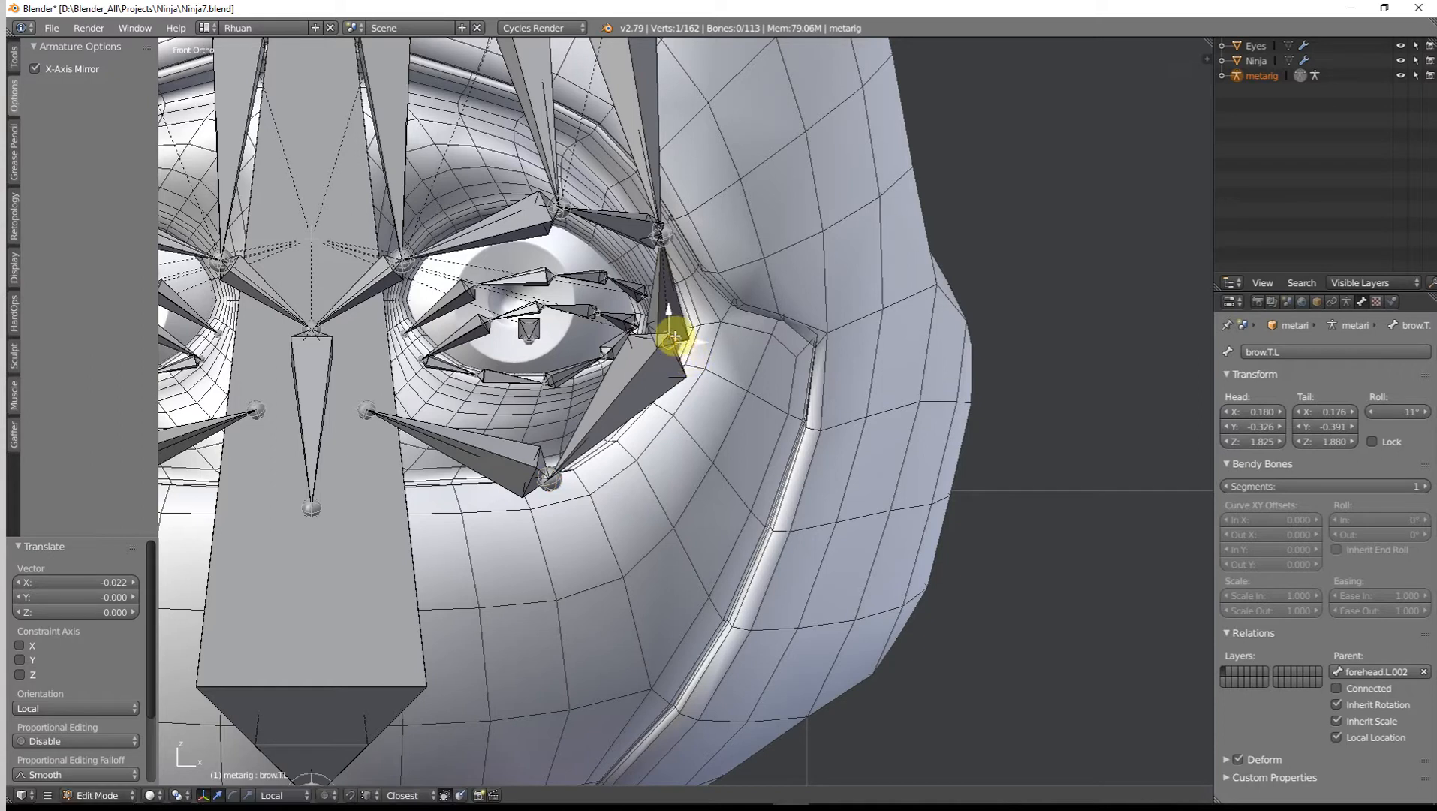
{"action": "middle_click_drag", "start_coordinate": [678, 331], "coordinate": [671, 403]}
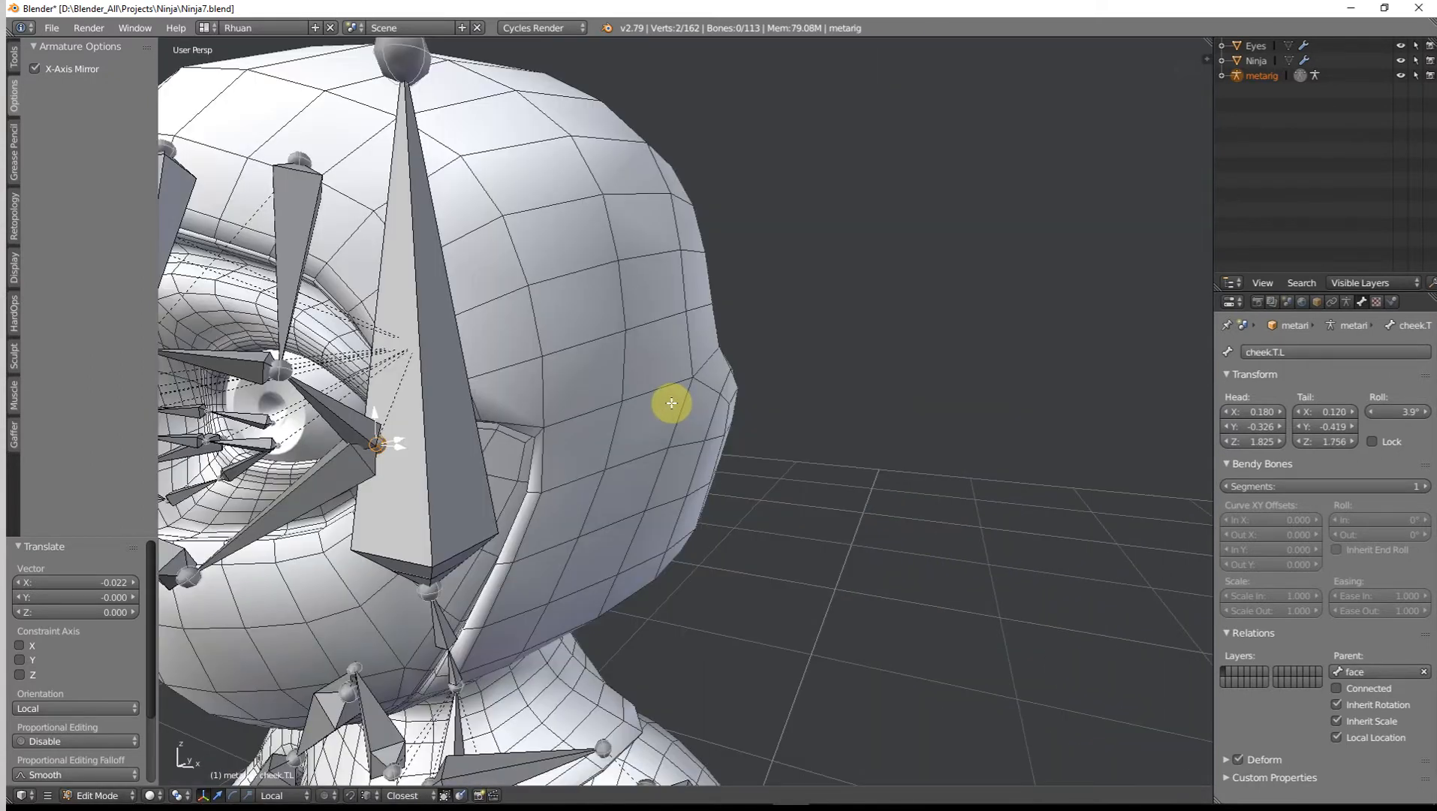
{"action": "key", "text": "KP_Decimal"}
{"action": "scroll", "coordinate": [676, 403], "scroll_direction": "down", "scroll_amount": 8}
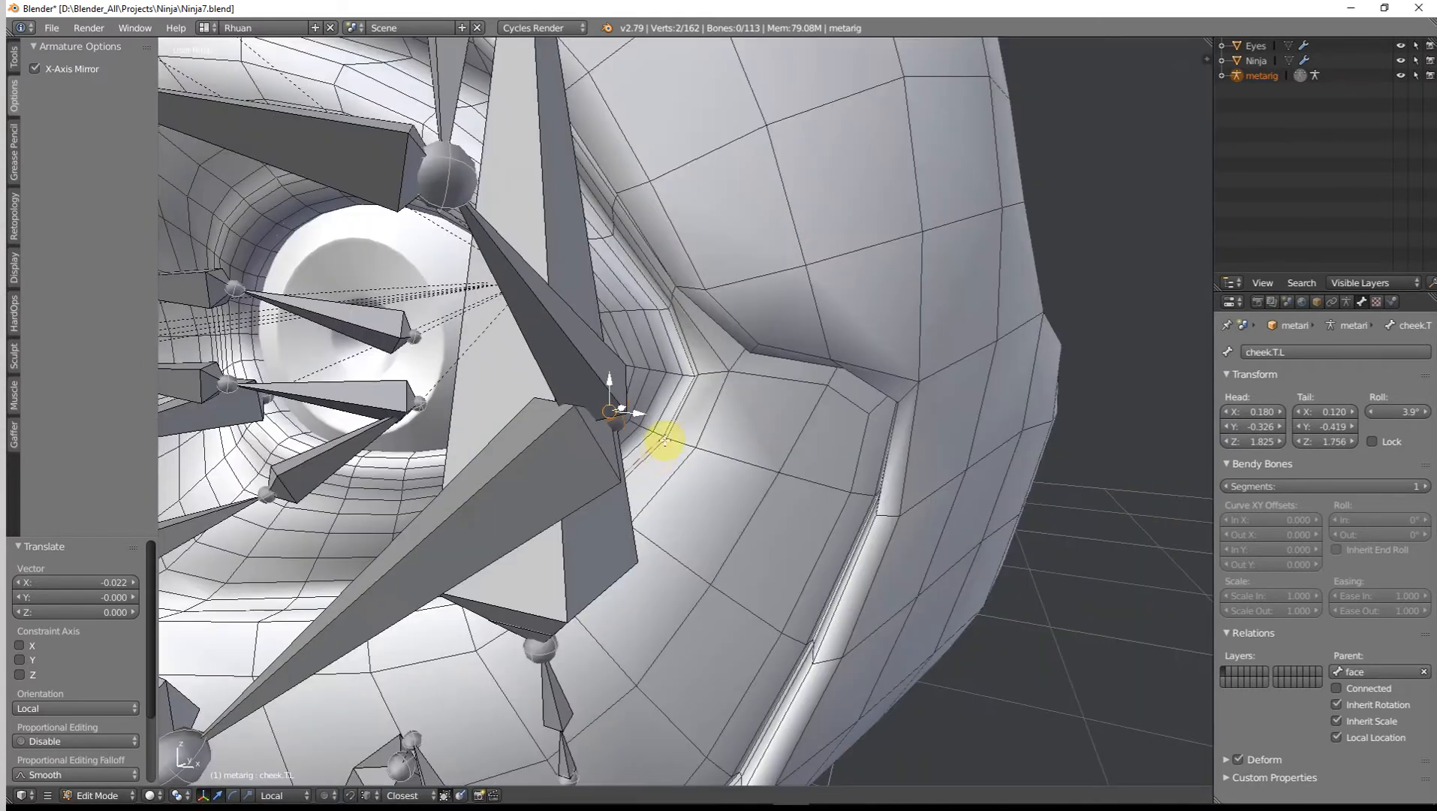
{"action": "middle_click_drag", "start_coordinate": [666, 441], "coordinate": [573, 427]}
{"action": "scroll", "coordinate": [661, 455], "scroll_direction": "down", "scroll_amount": 3}
{"action": "key", "text": "KP_1"}
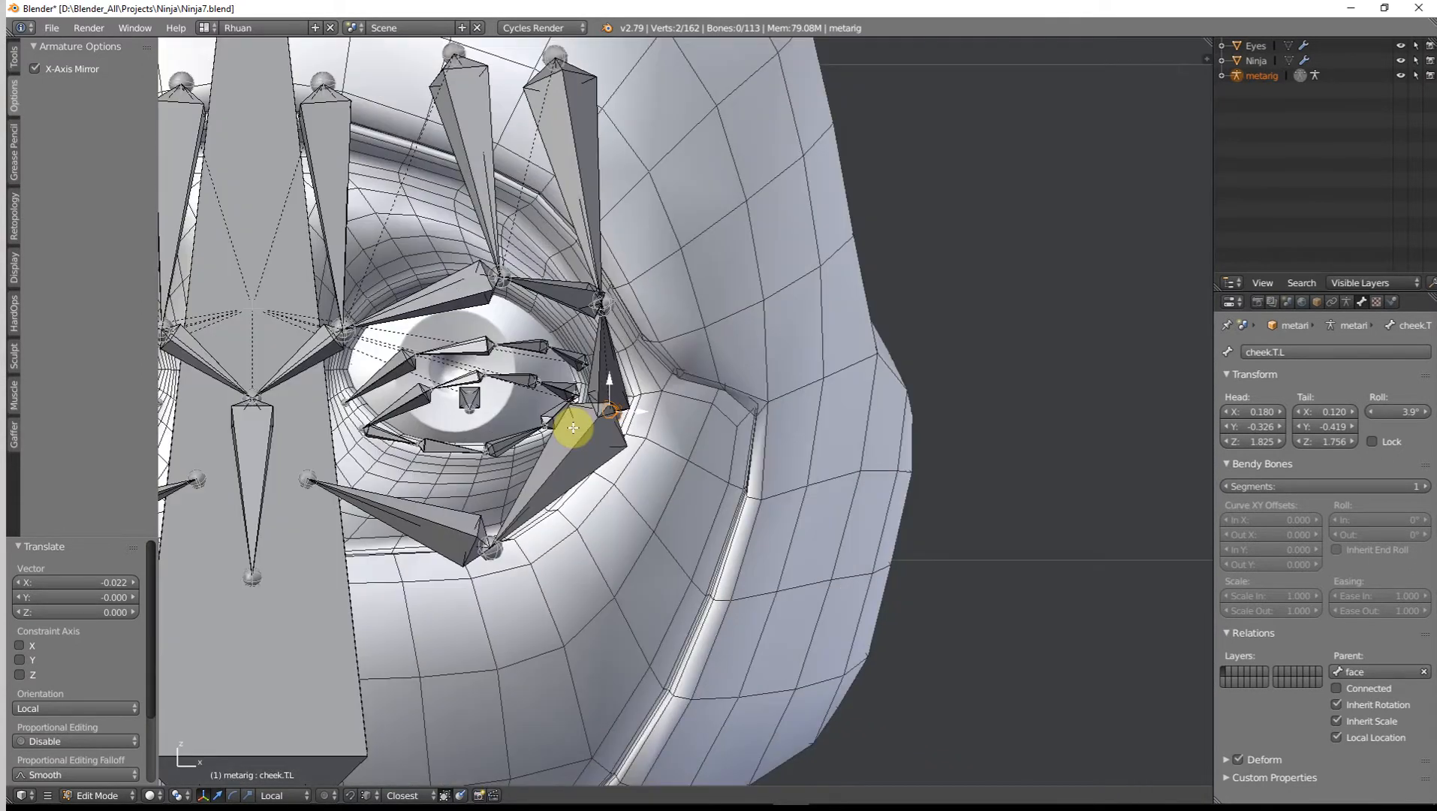
{"action": "key", "text": "g"}
{"action": "left_click", "coordinate": [684, 459]}
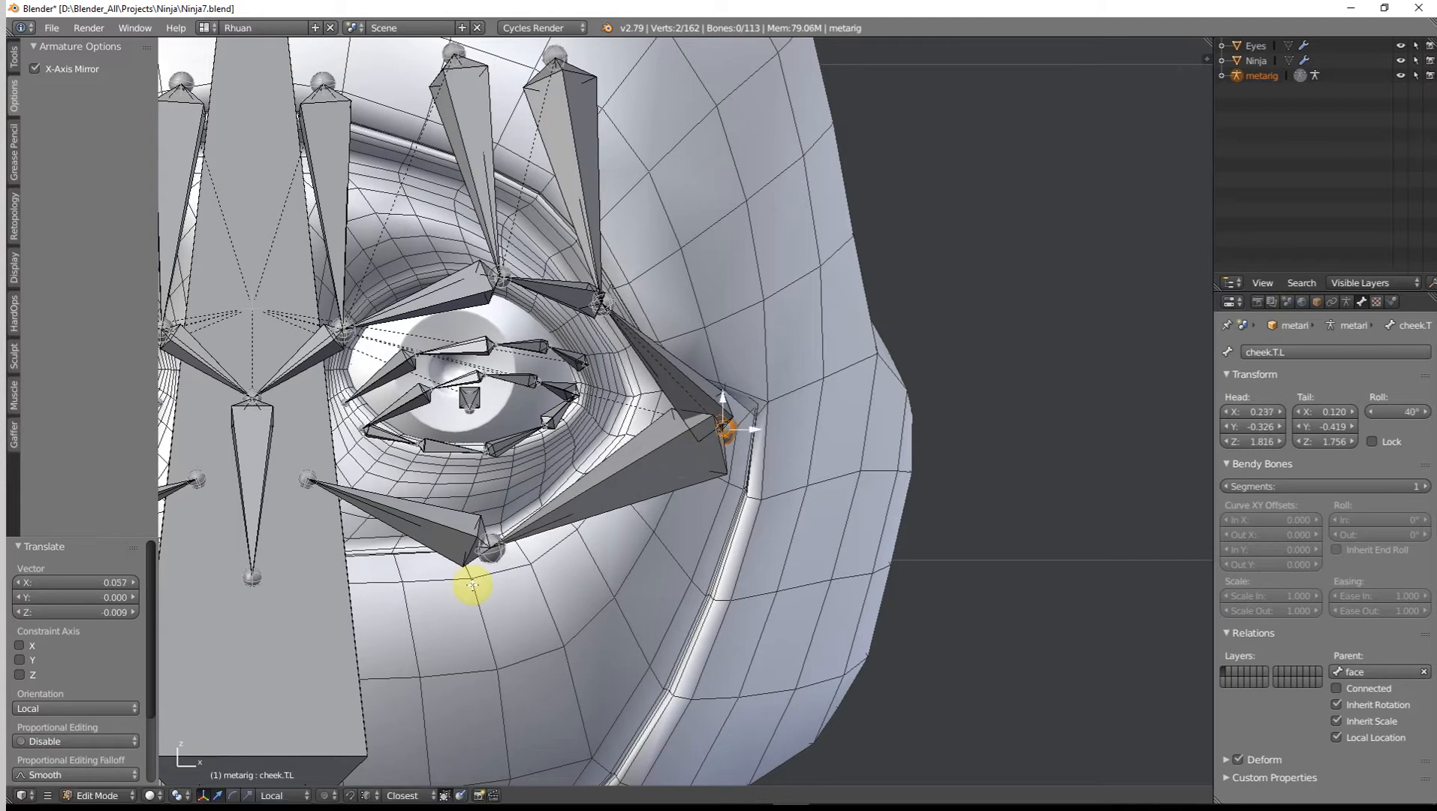
Step: Lower the cheek.T.L tail to about X 0.137, Z 1.732 and bring the cheek.T.L.001 tail down beside the nose tip along the mask's lower edge
{"action": "left_click_drag", "start_coordinate": [490, 548], "coordinate": [524, 605]}
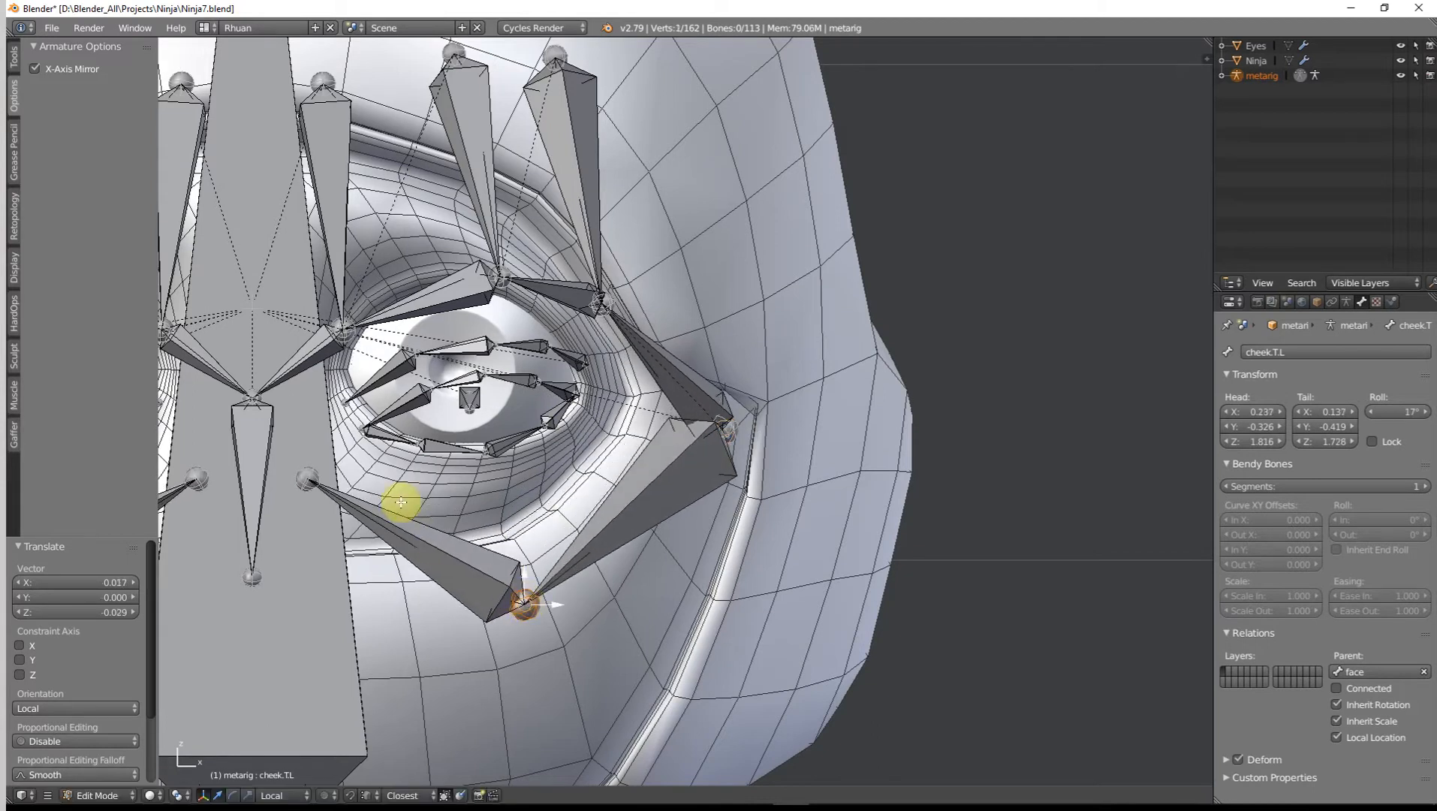
{"action": "key", "text": "e"}
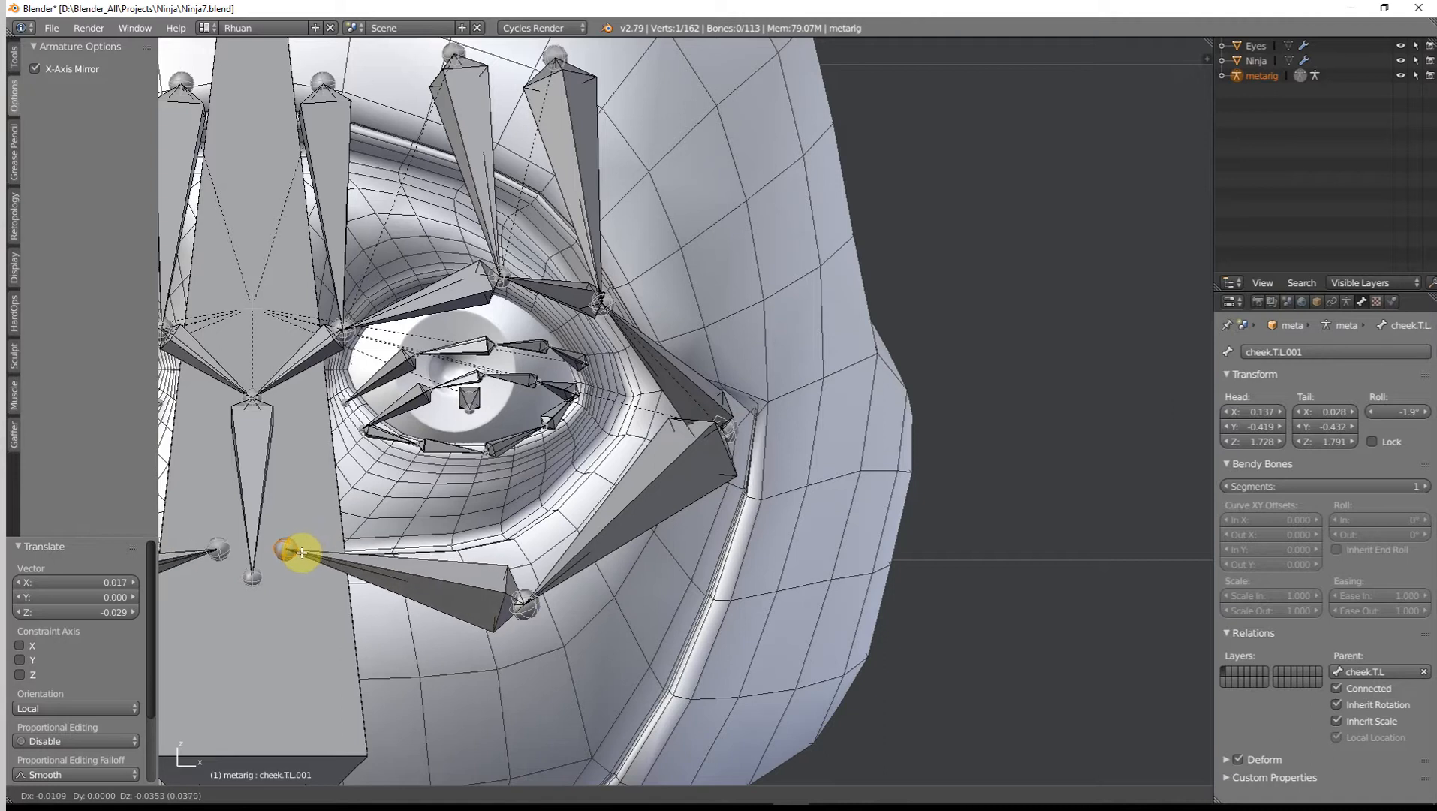
{"action": "left_click", "coordinate": [302, 552]}
{"action": "right_click", "coordinate": [532, 610]}
{"action": "key", "text": "g"}
{"action": "left_click", "coordinate": [535, 600]}
{"action": "right_click", "coordinate": [291, 552]}
{"action": "key", "text": "g"}
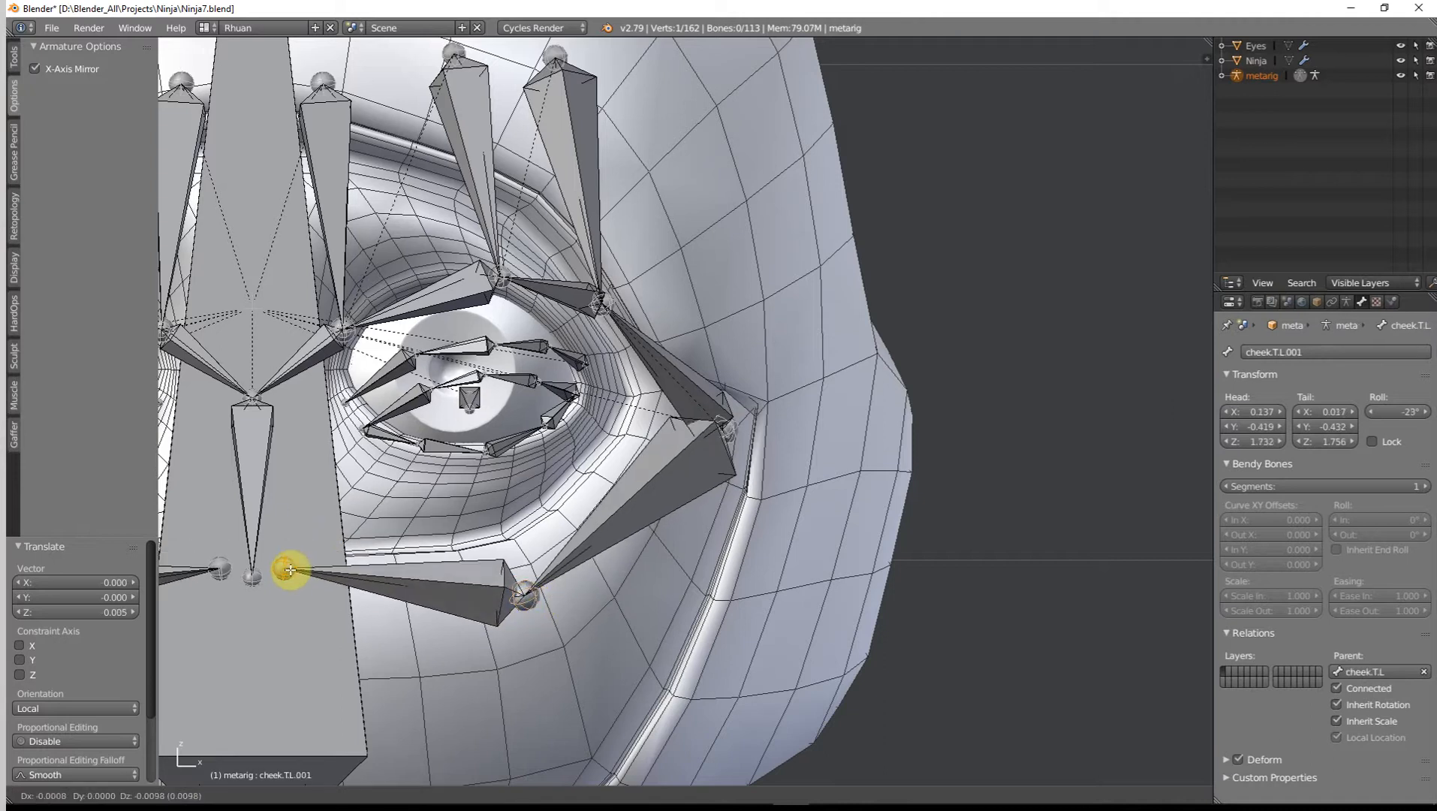
{"action": "left_click", "coordinate": [290, 569]}
Step: Nudge the brow.T.L and cheek.T.L head joint up 0.003, and raise the brow.T.L tail joint by about 0.021 on Z
{"action": "right_click", "coordinate": [725, 428]}
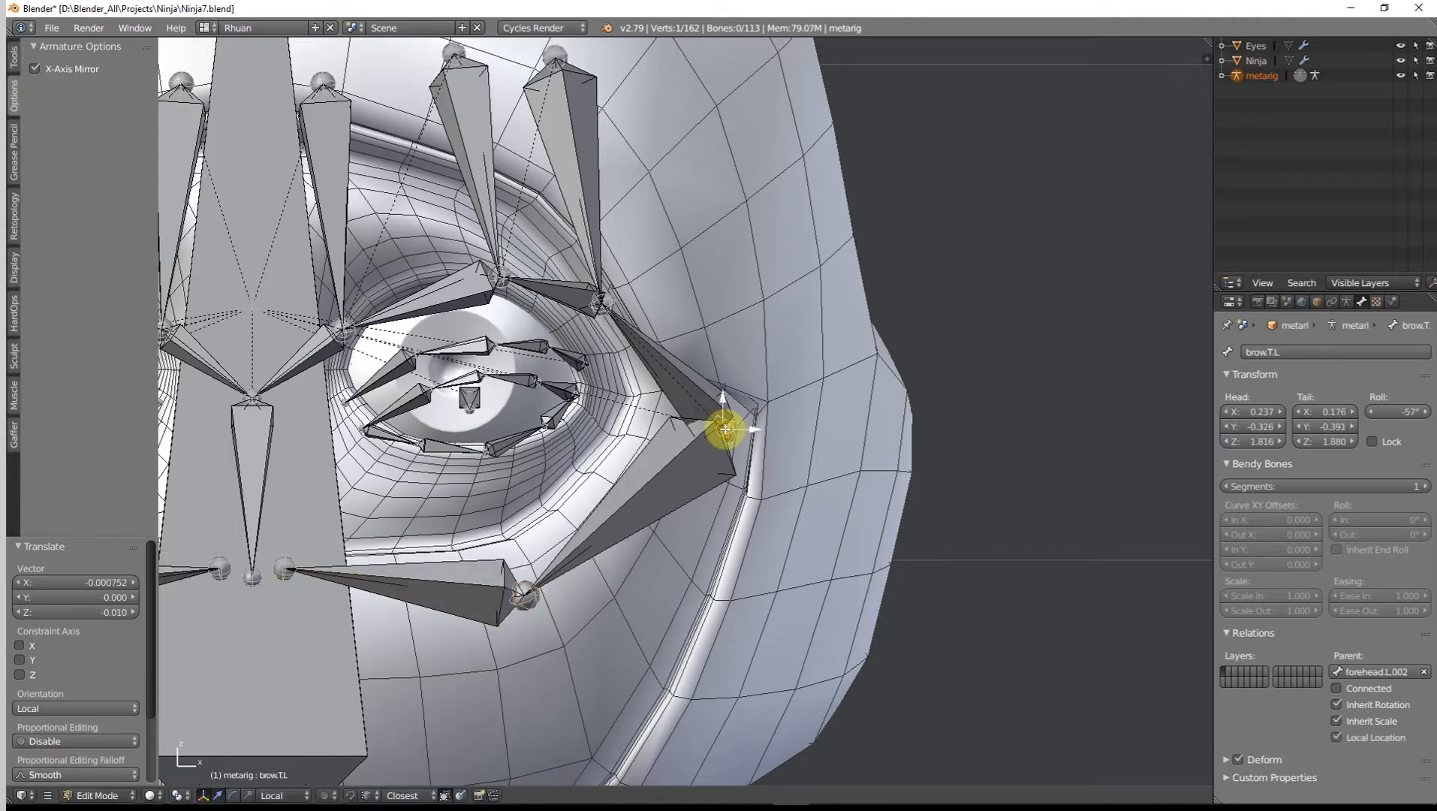
{"action": "key", "text": "g"}
{"action": "left_click", "coordinate": [729, 428]}
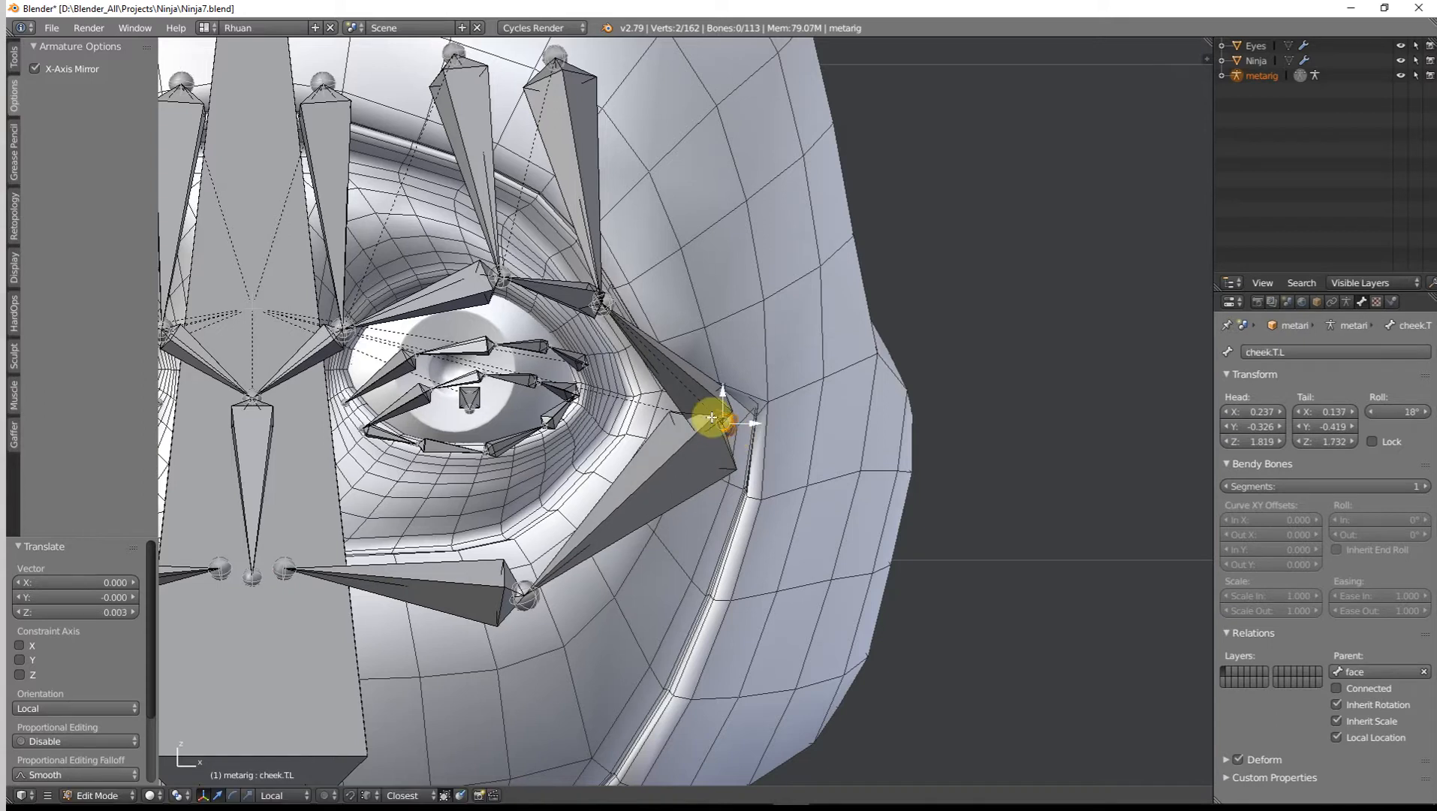
{"action": "right_click", "coordinate": [610, 306]}
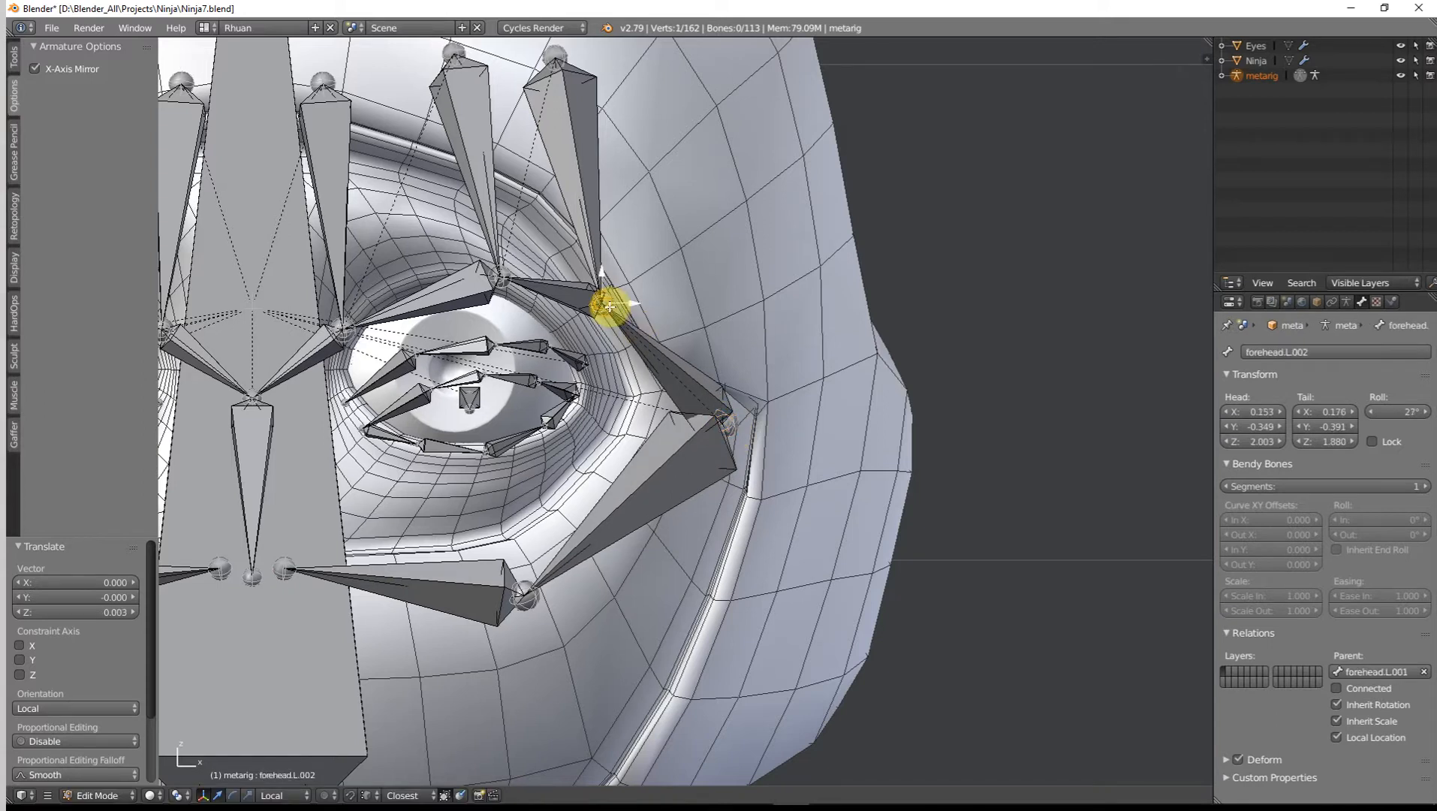
{"action": "key", "text": "g"}
{"action": "right_click", "coordinate": [608, 289]}
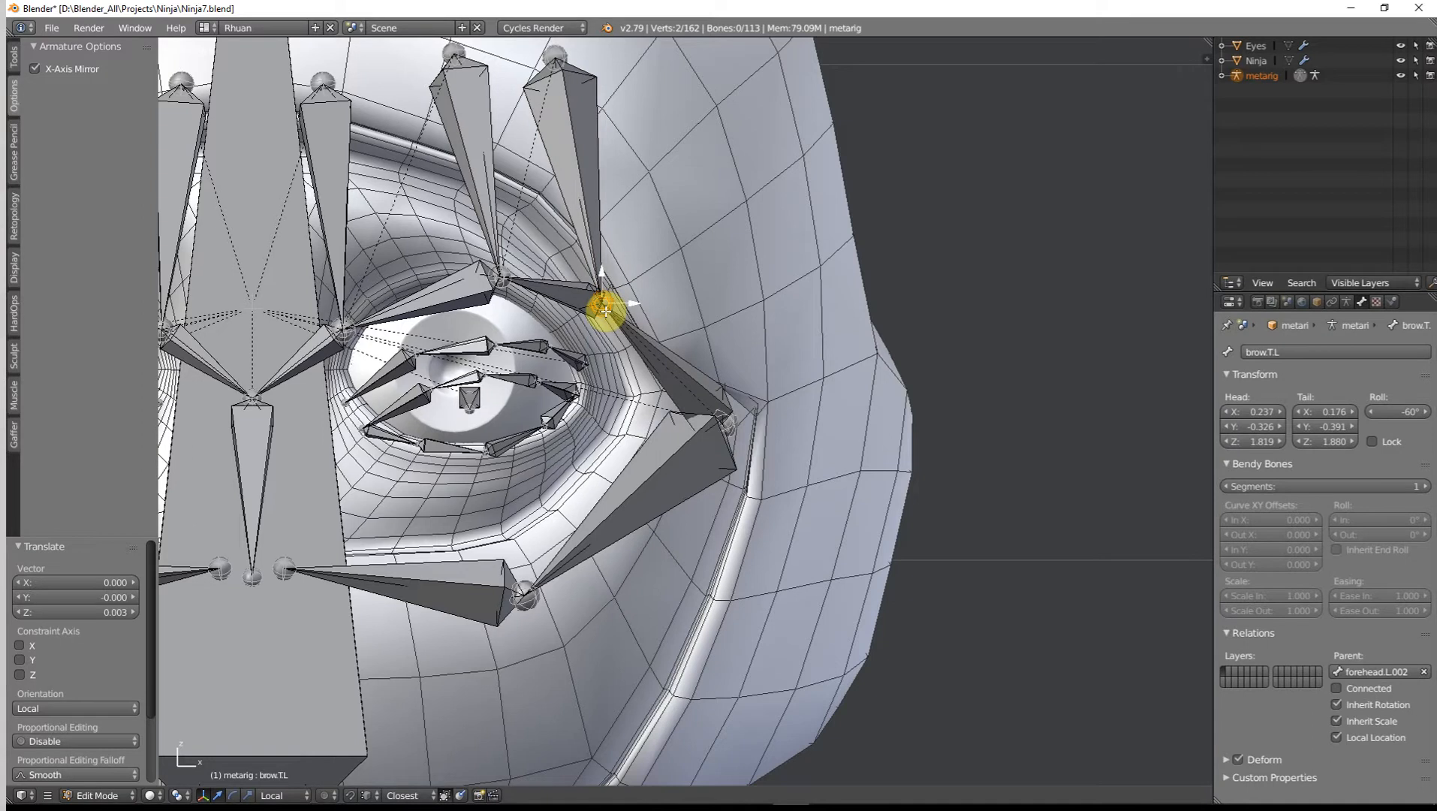
{"action": "key", "text": "g"}
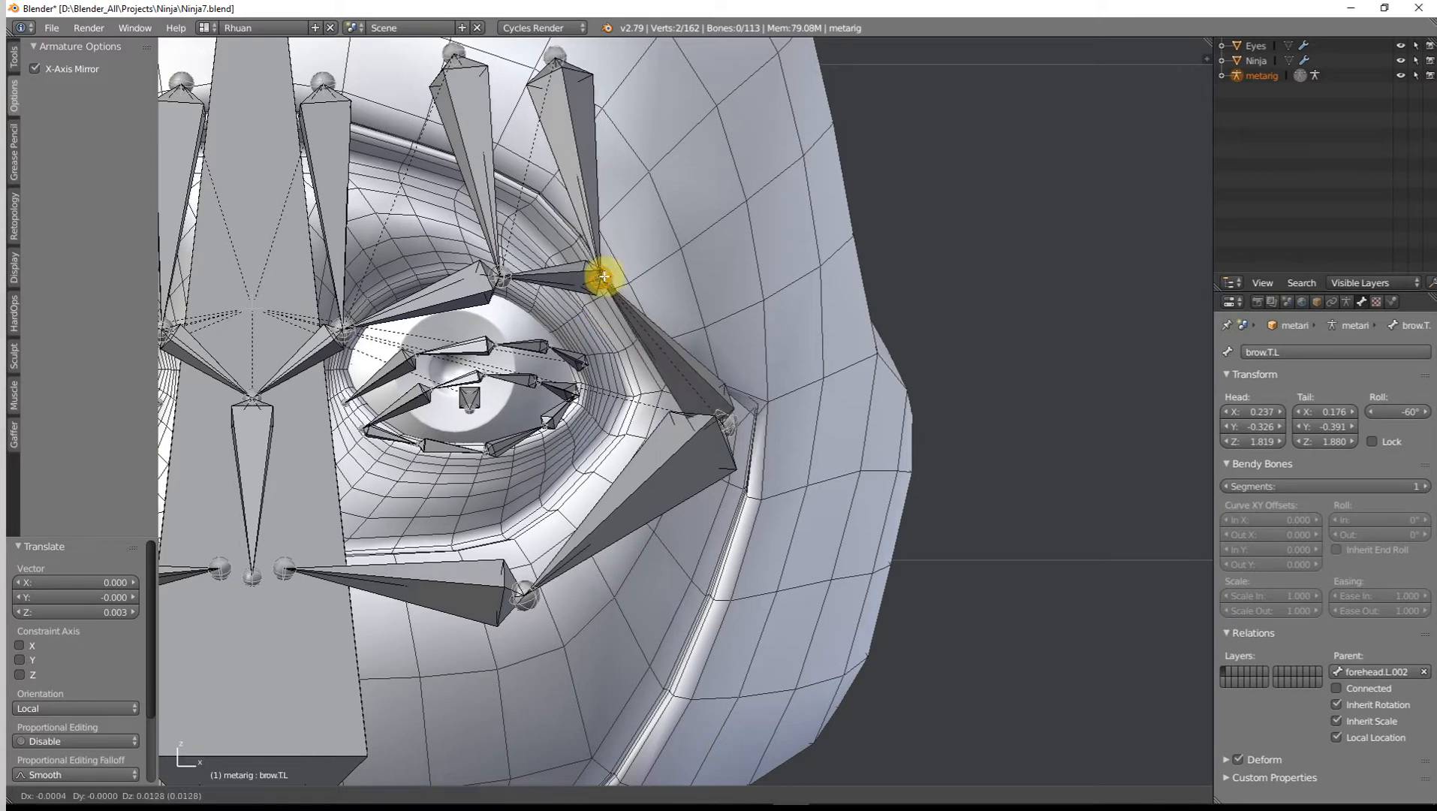
{"action": "left_click", "coordinate": [599, 263]}
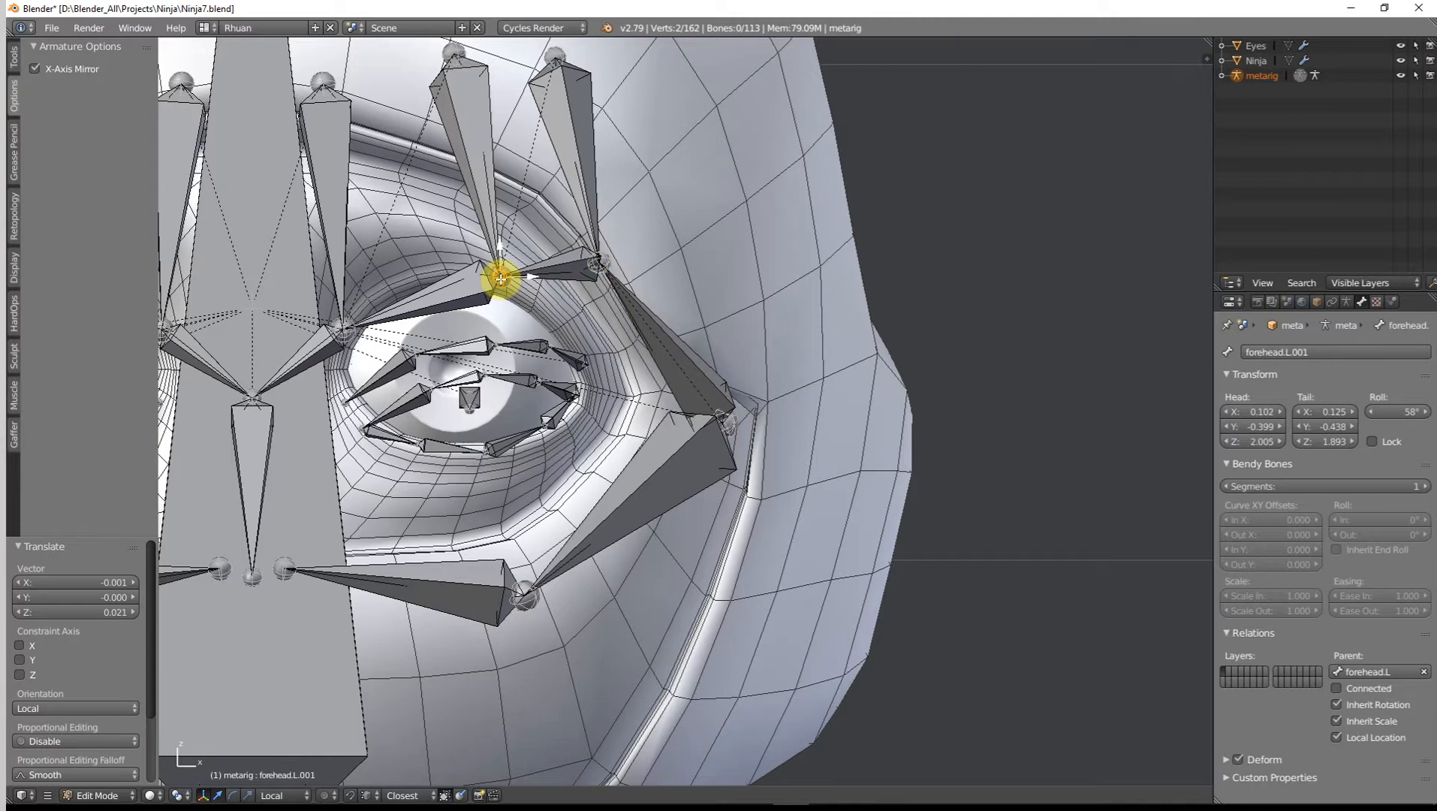
Step: Raise the forehead.L.001 and forehead.L tail joints onto the mask opening's upper edge, moving the forehead.L one up by about 0.101
{"action": "key", "text": "g"}
{"action": "left_click", "coordinate": [471, 168]}
{"action": "middle_click_drag", "start_coordinate": [479, 249], "coordinate": [576, 268], "text": "shift"}
{"action": "key", "text": "g"}
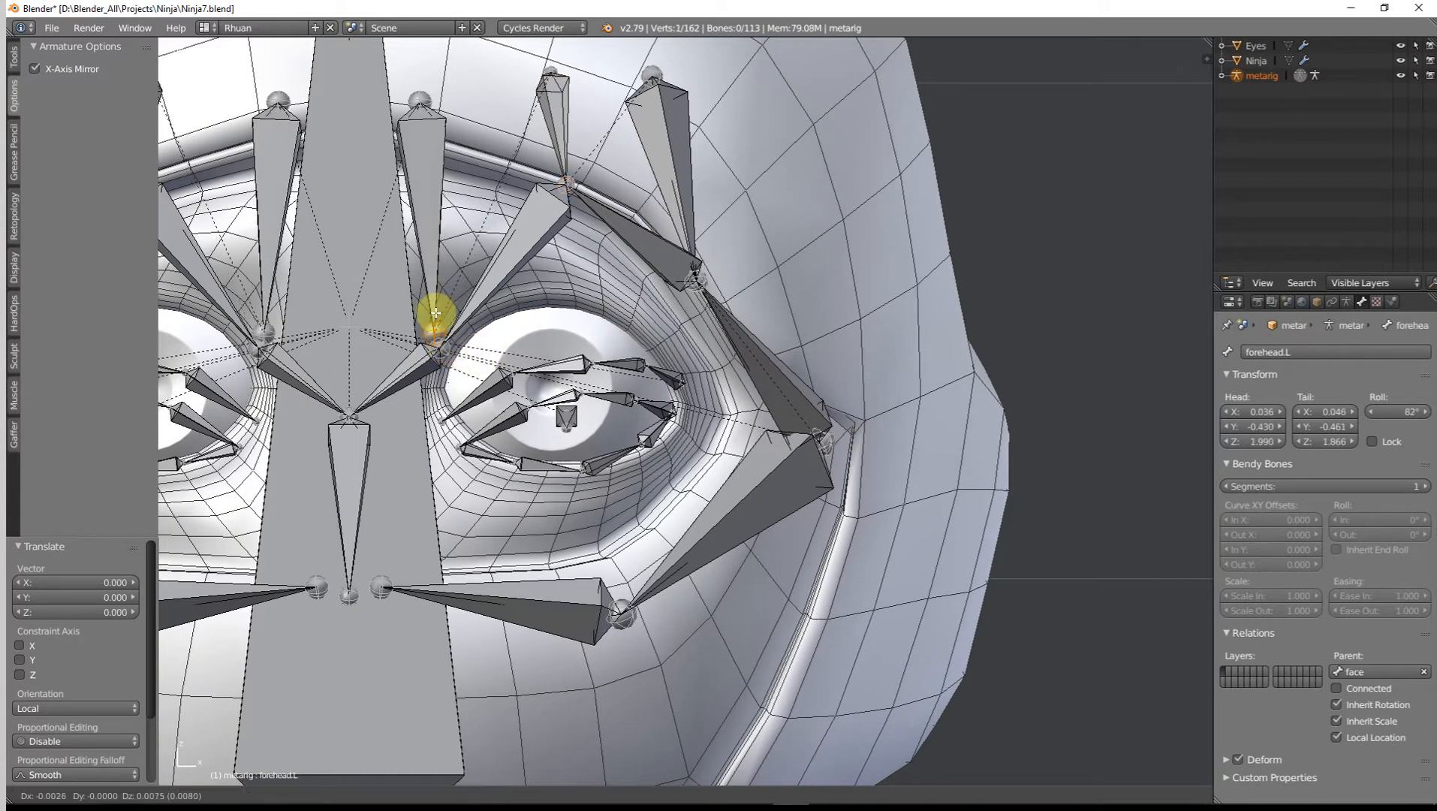
{"action": "right_click", "coordinate": [435, 319]}
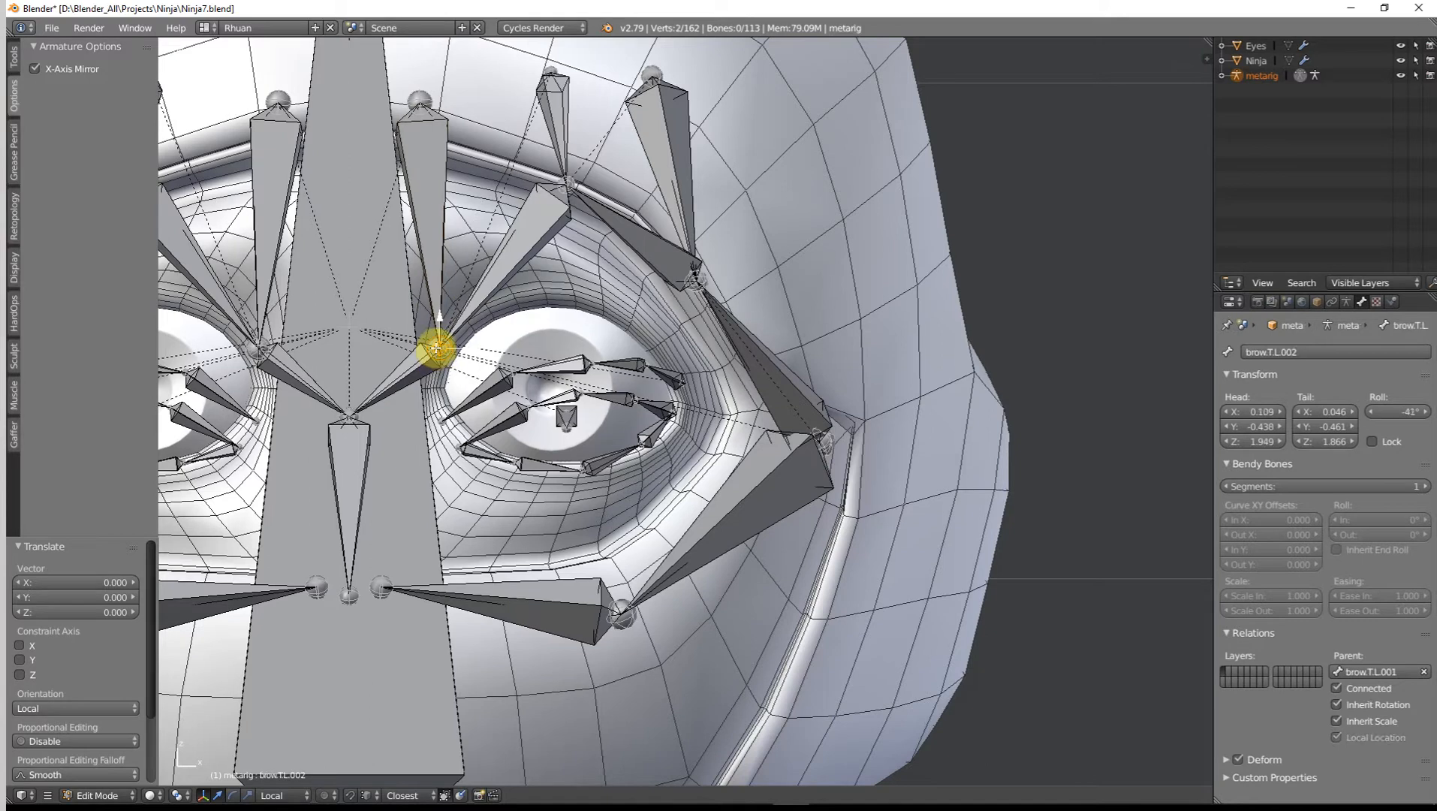
{"action": "key", "text": "g"}
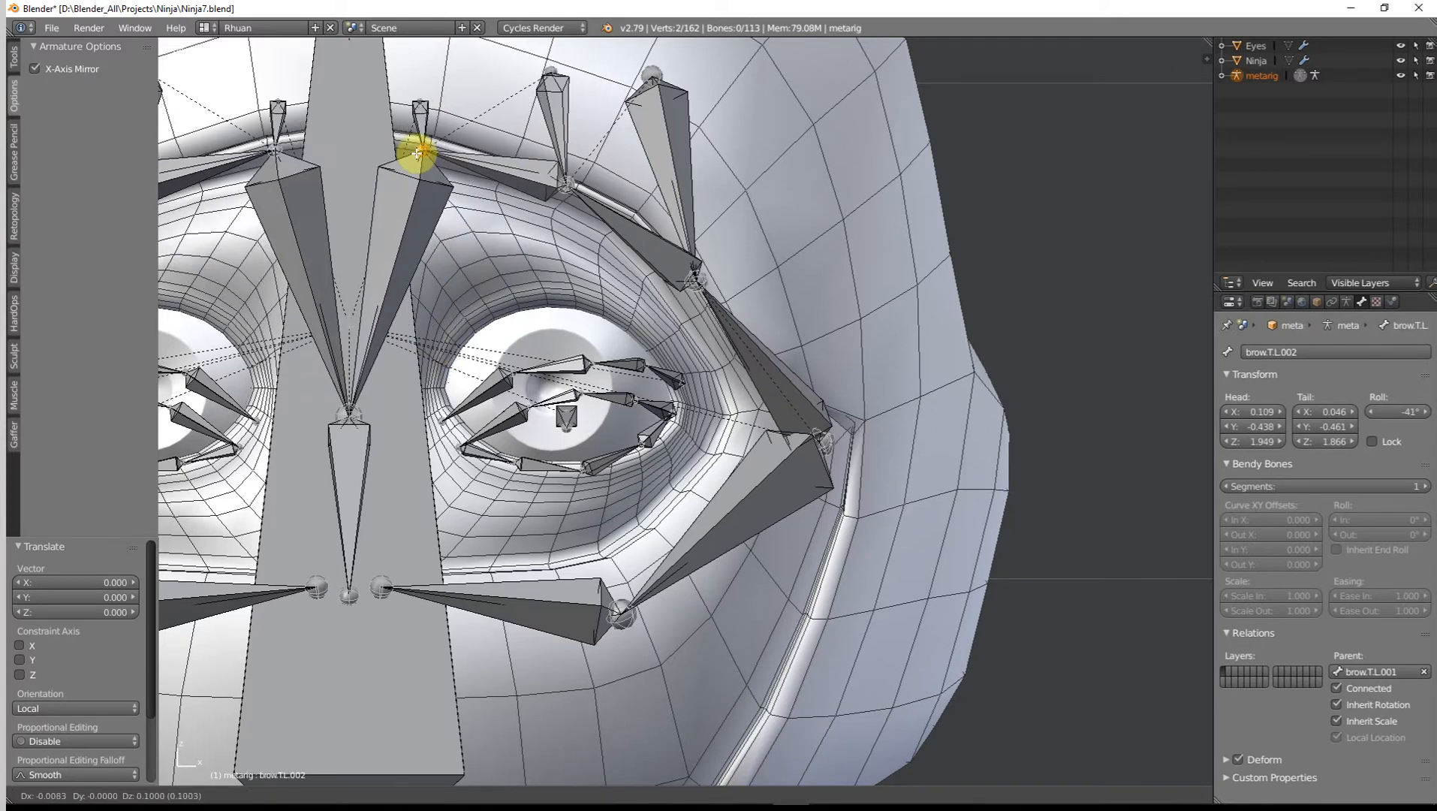
{"action": "left_click", "coordinate": [416, 153]}
Step: Raise the heads of forehead.L, forehead.L.001 and forehead.L.002 by about 0.068, 0.053 and 0.041 on Z, spreading the outer two outward
{"action": "key", "text": "KP_1"}
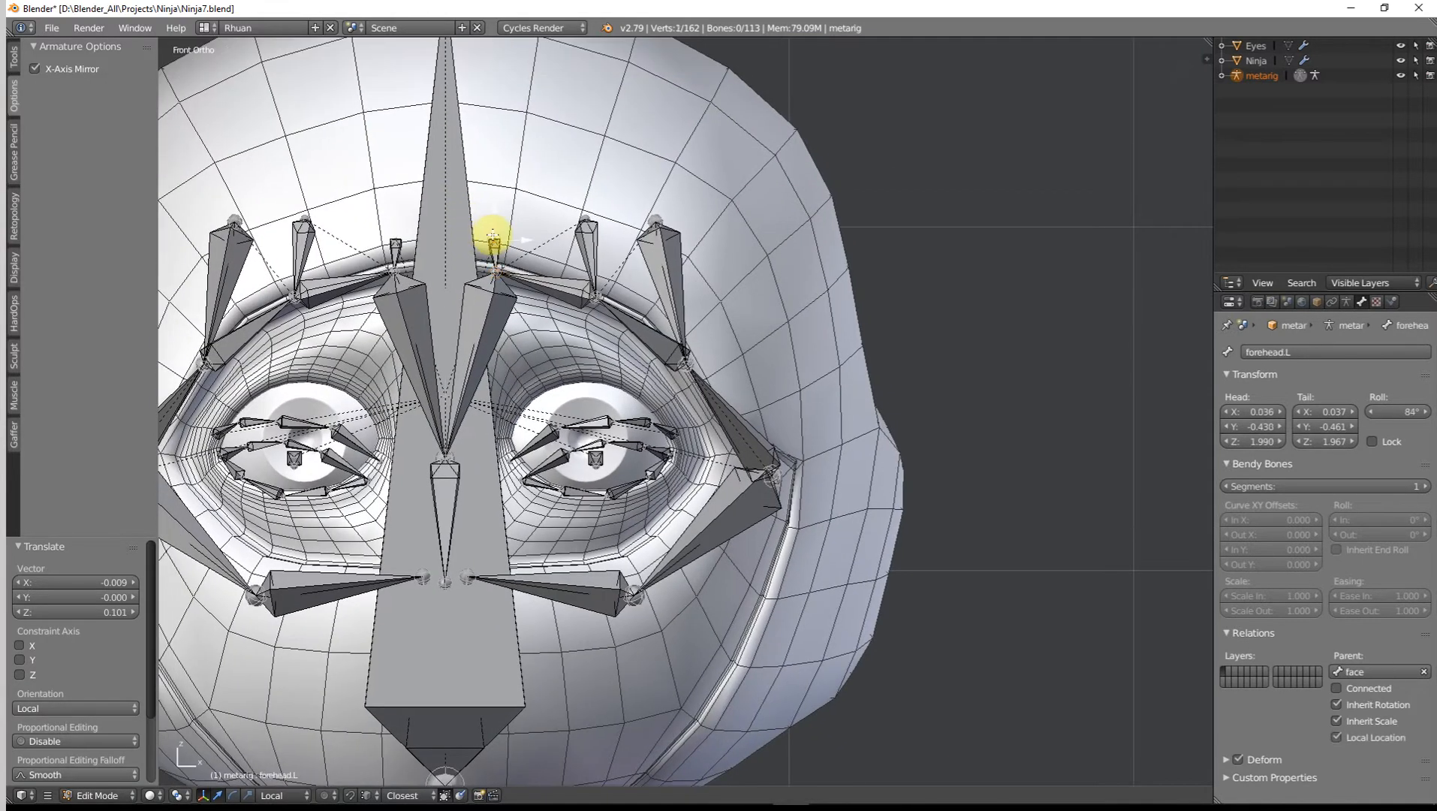
{"action": "key", "text": "g"}
{"action": "left_click", "coordinate": [533, 192]}
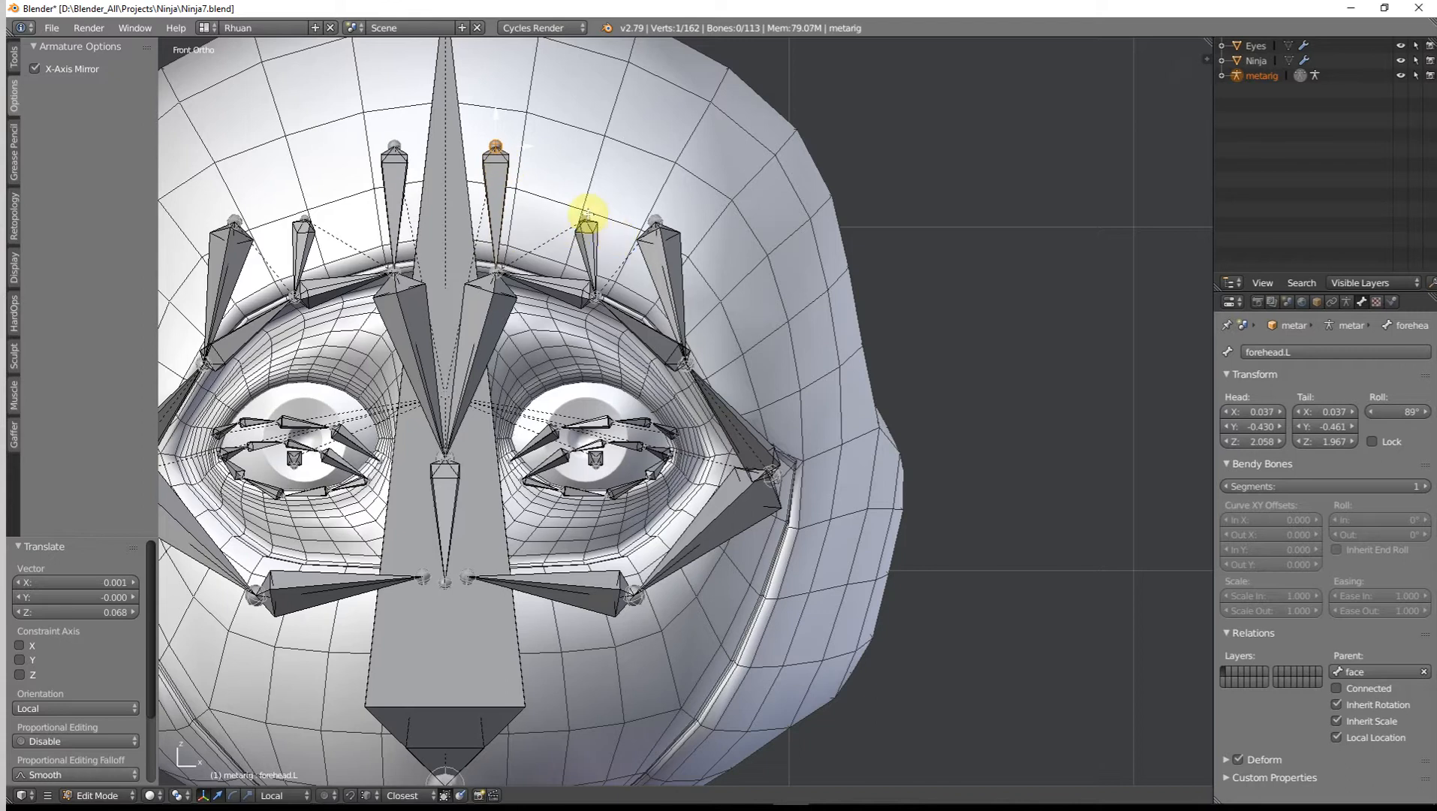
{"action": "left_click", "coordinate": [588, 216]}
{"action": "key", "text": "g"}
{"action": "left_click", "coordinate": [604, 146]}
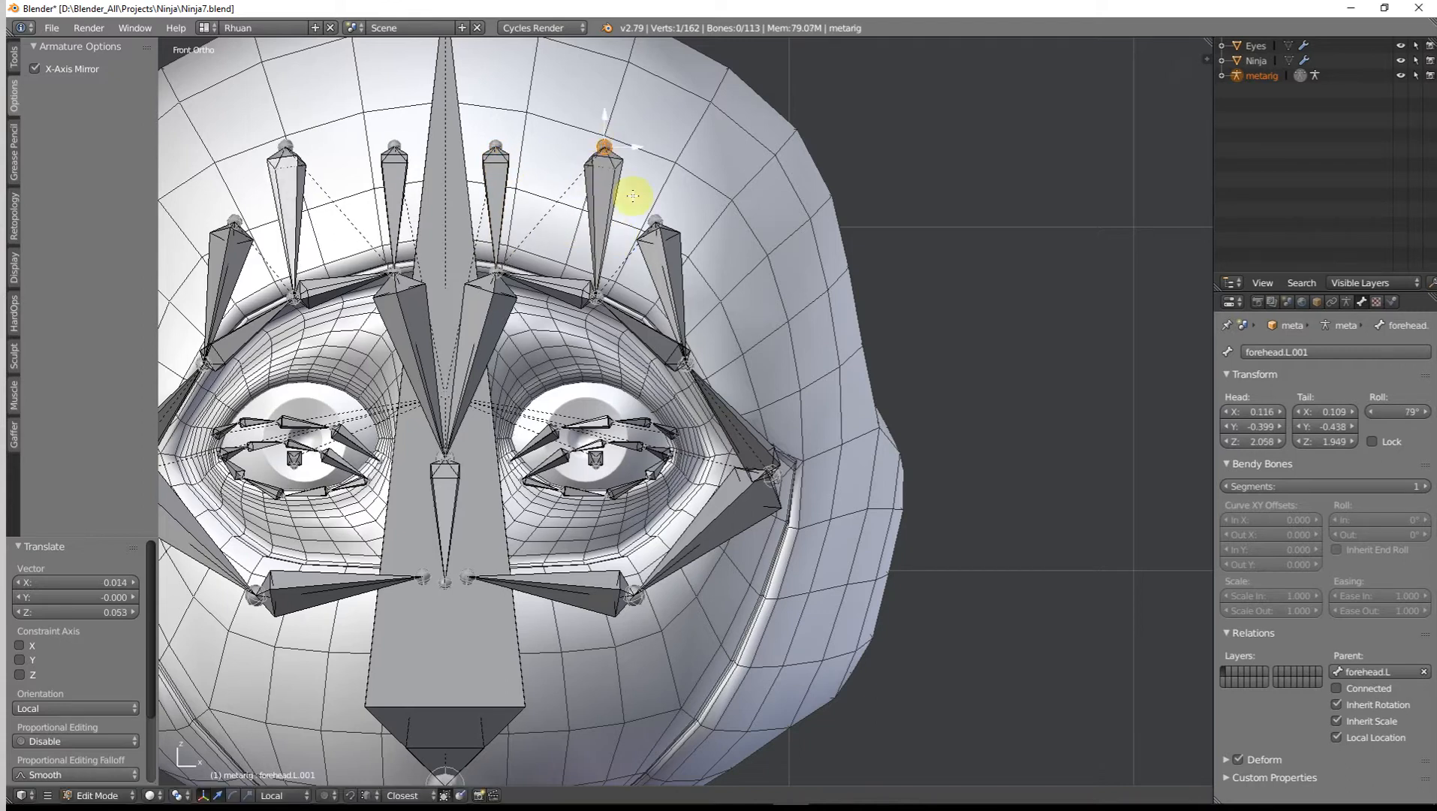
{"action": "left_click", "coordinate": [658, 223]}
{"action": "key", "text": "g"}
{"action": "left_click", "coordinate": [702, 167]}
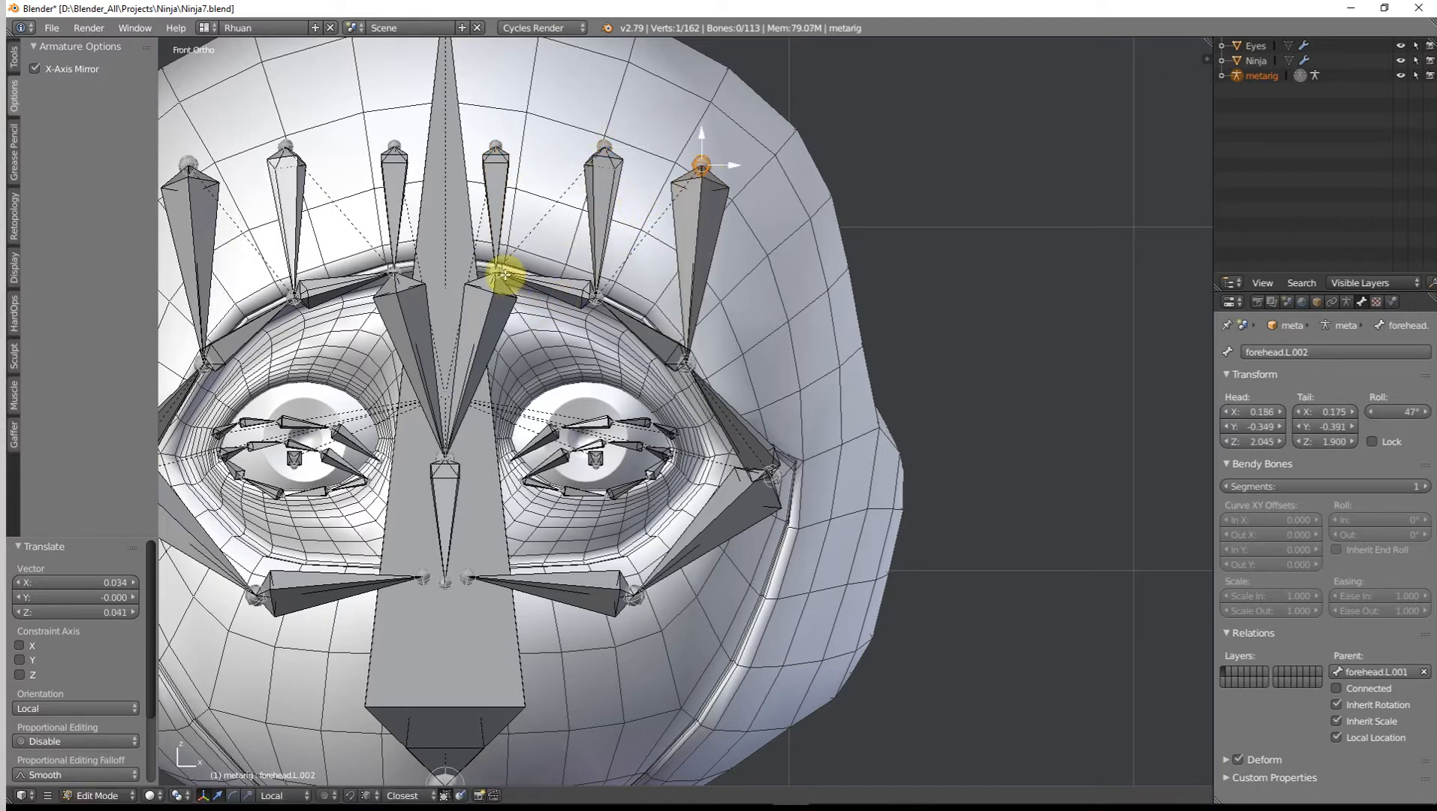
Step: Select the nose head together with both inner brow tails and raise the joint by about 0.082 along the global Z axis
{"action": "middle_click_drag", "start_coordinate": [478, 431], "coordinate": [532, 436], "text": "shift"}
{"action": "right_click", "coordinate": [524, 457]}
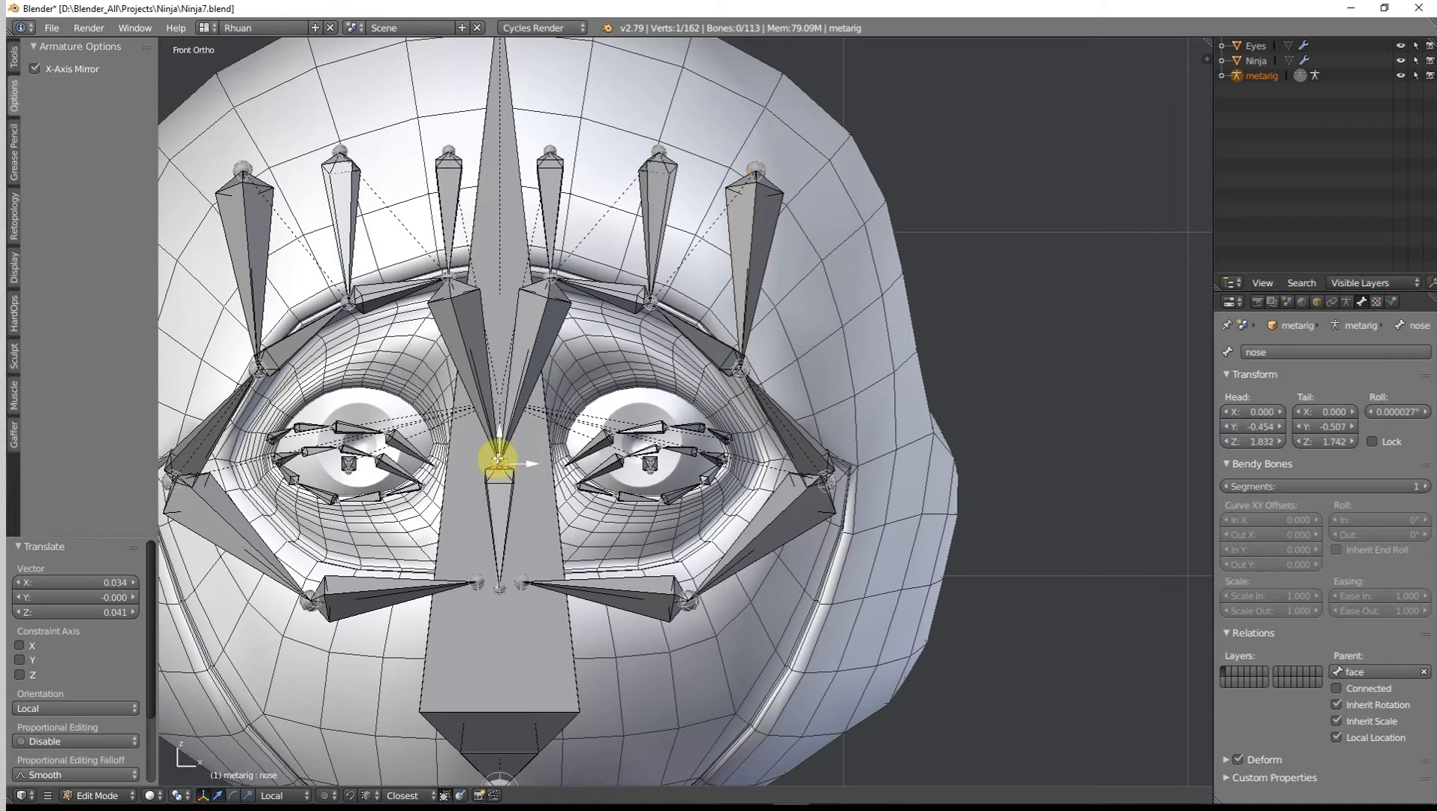
{"action": "right_click", "coordinate": [488, 455]}
{"action": "right_click", "coordinate": [493, 459]}
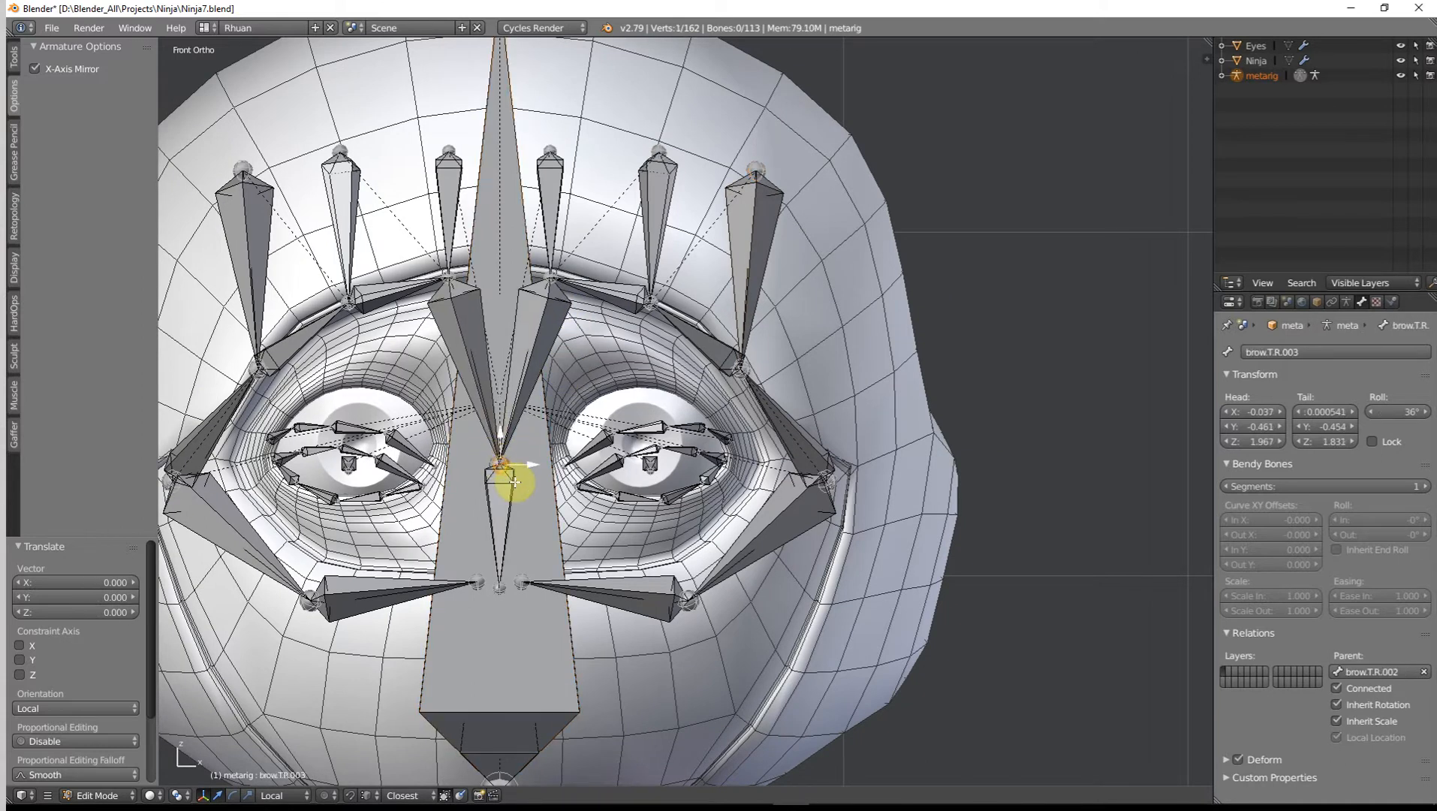
{"action": "scroll", "coordinate": [541, 484], "scroll_direction": "up", "scroll_amount": 3}
{"action": "middle_click_drag", "start_coordinate": [529, 497], "coordinate": [845, 581]}
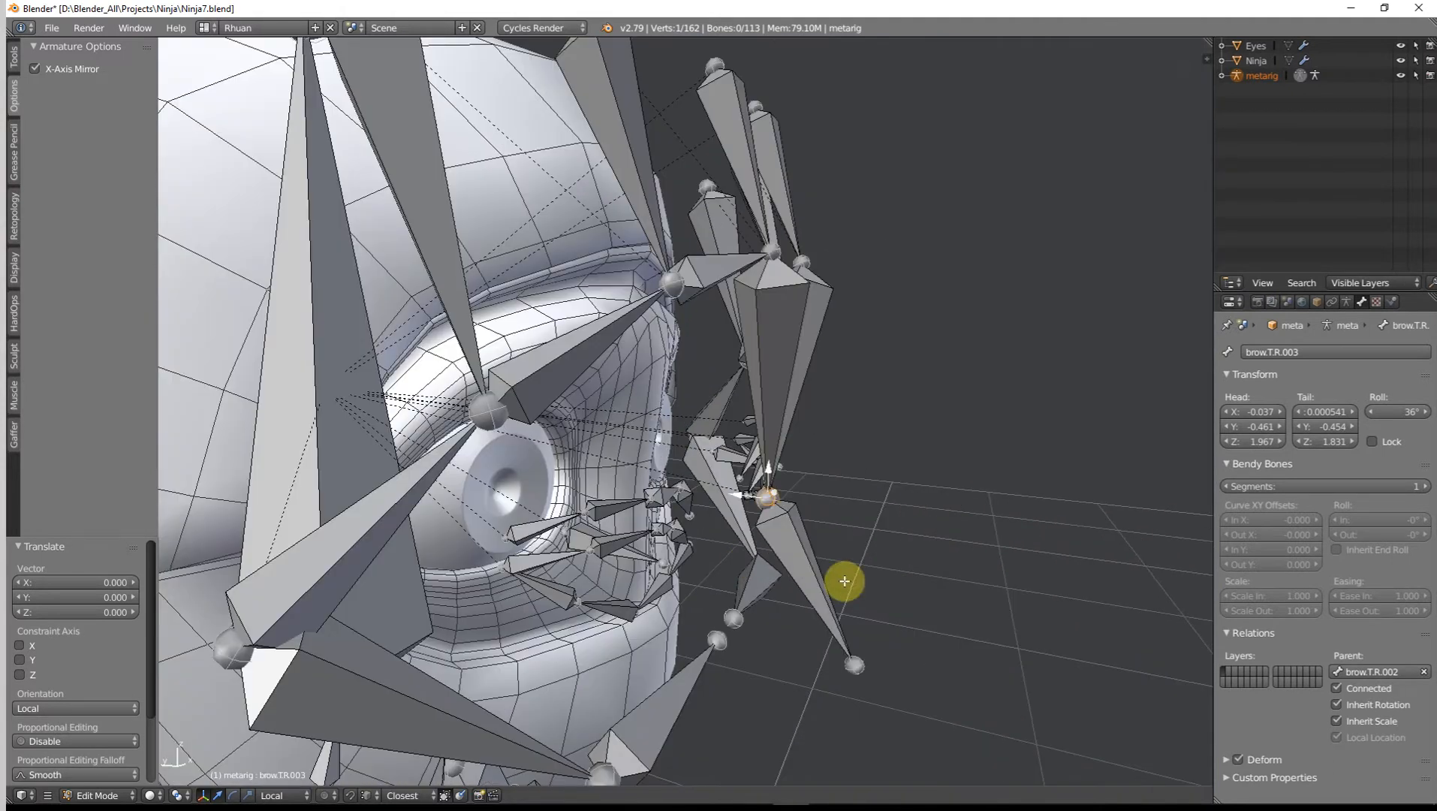
{"action": "right_click", "coordinate": [763, 505]}
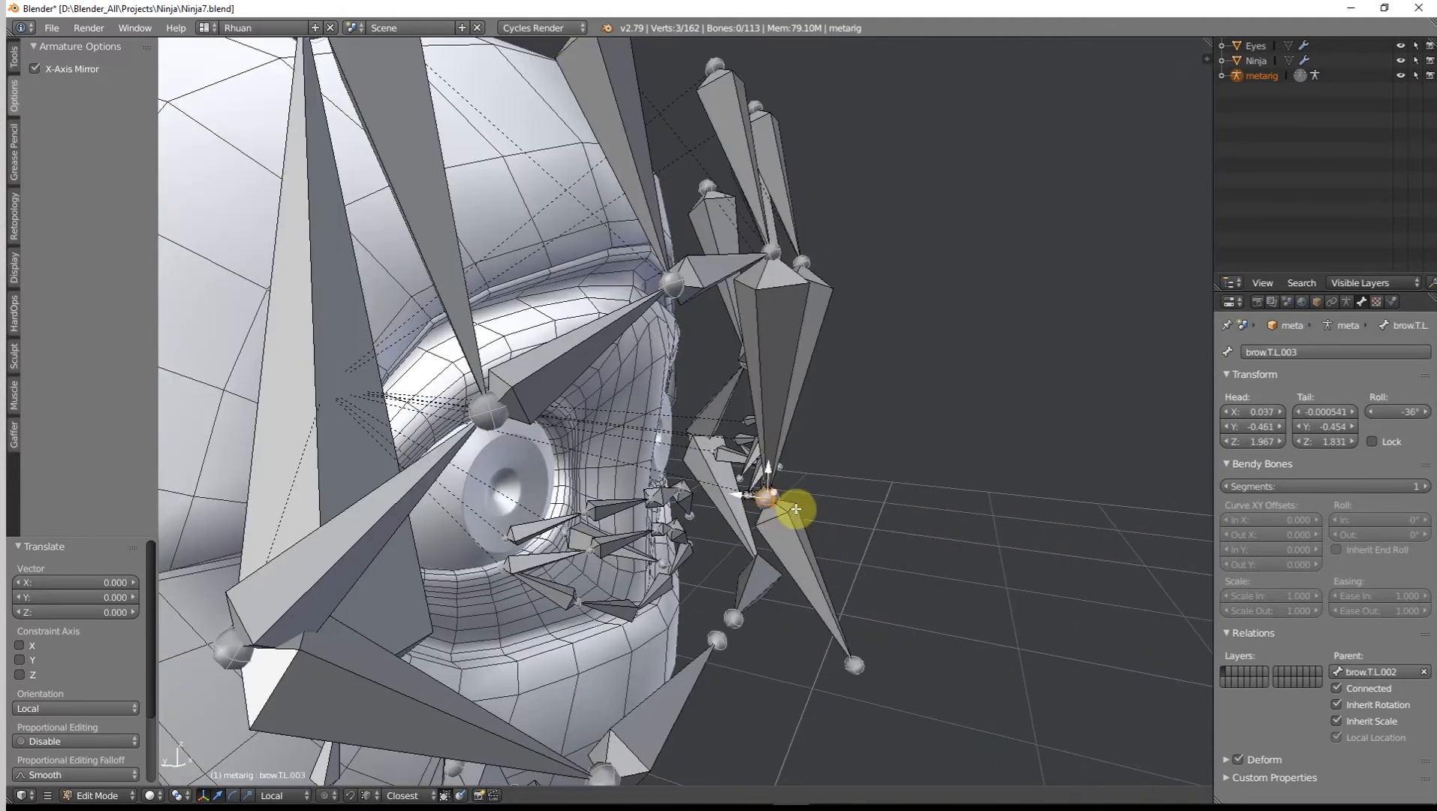
{"action": "key", "text": "KP_1"}
{"action": "key", "text": "g"}
{"action": "key", "text": "z"}
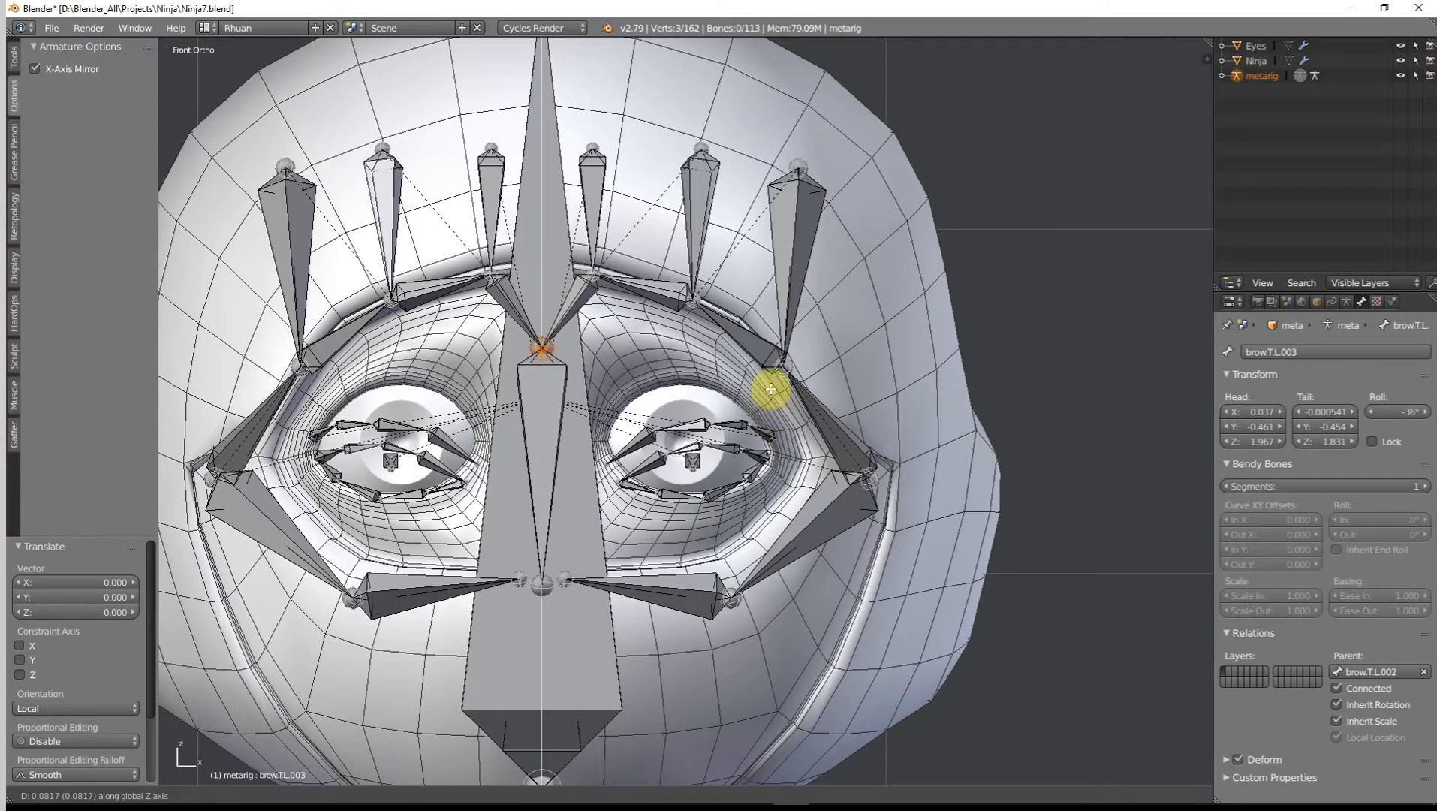
{"action": "left_click", "coordinate": [771, 389]}
{"action": "scroll", "coordinate": [600, 298], "scroll_direction": "up", "scroll_amount": 4}
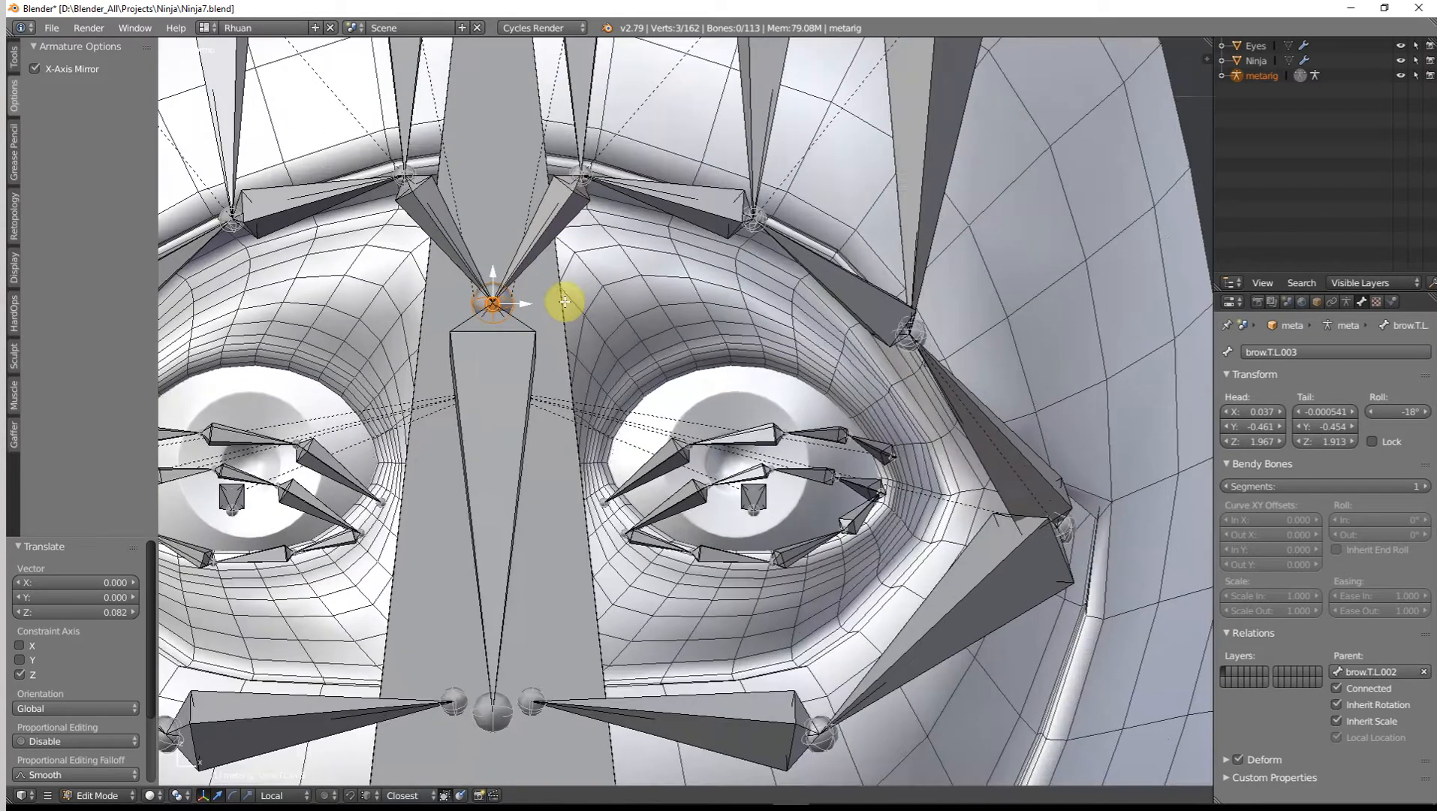
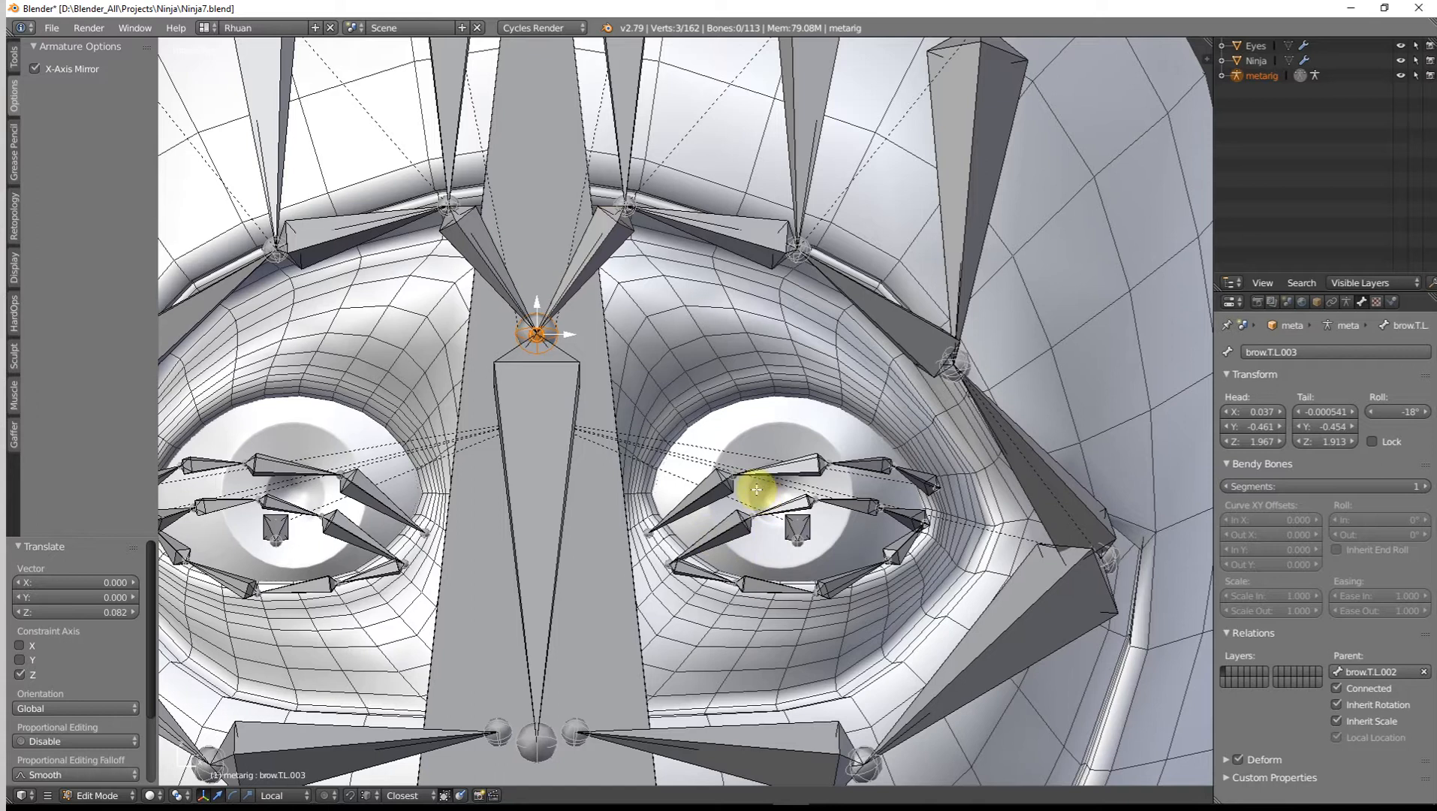
Step: Select the whole brow.B.L bone chain over the eye and raise it by about 0.053 along the global Z axis
{"action": "right_click", "coordinate": [735, 478]}
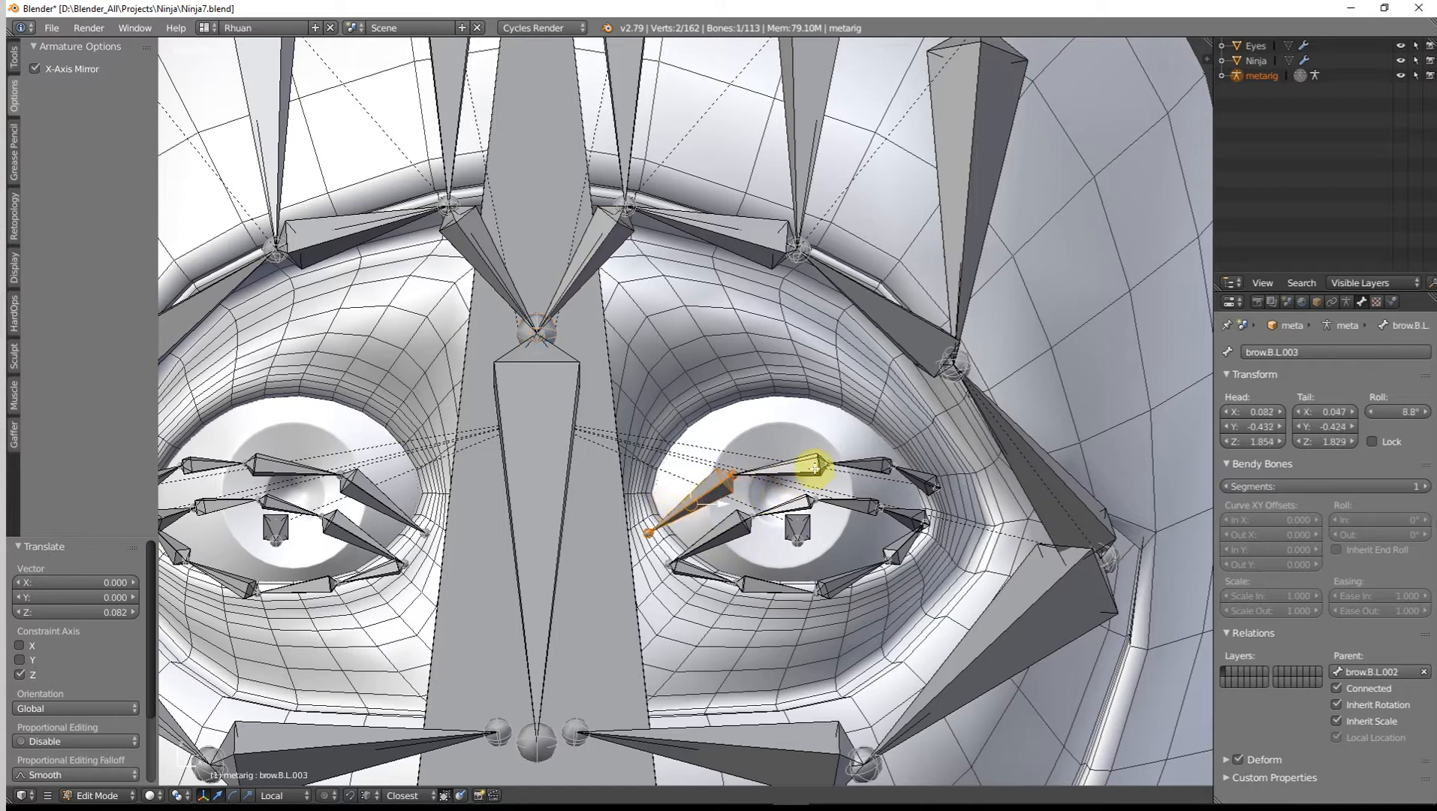
{"action": "right_click", "coordinate": [867, 469], "text": "shift"}
{"action": "key", "text": "g"}
{"action": "key", "text": "z"}
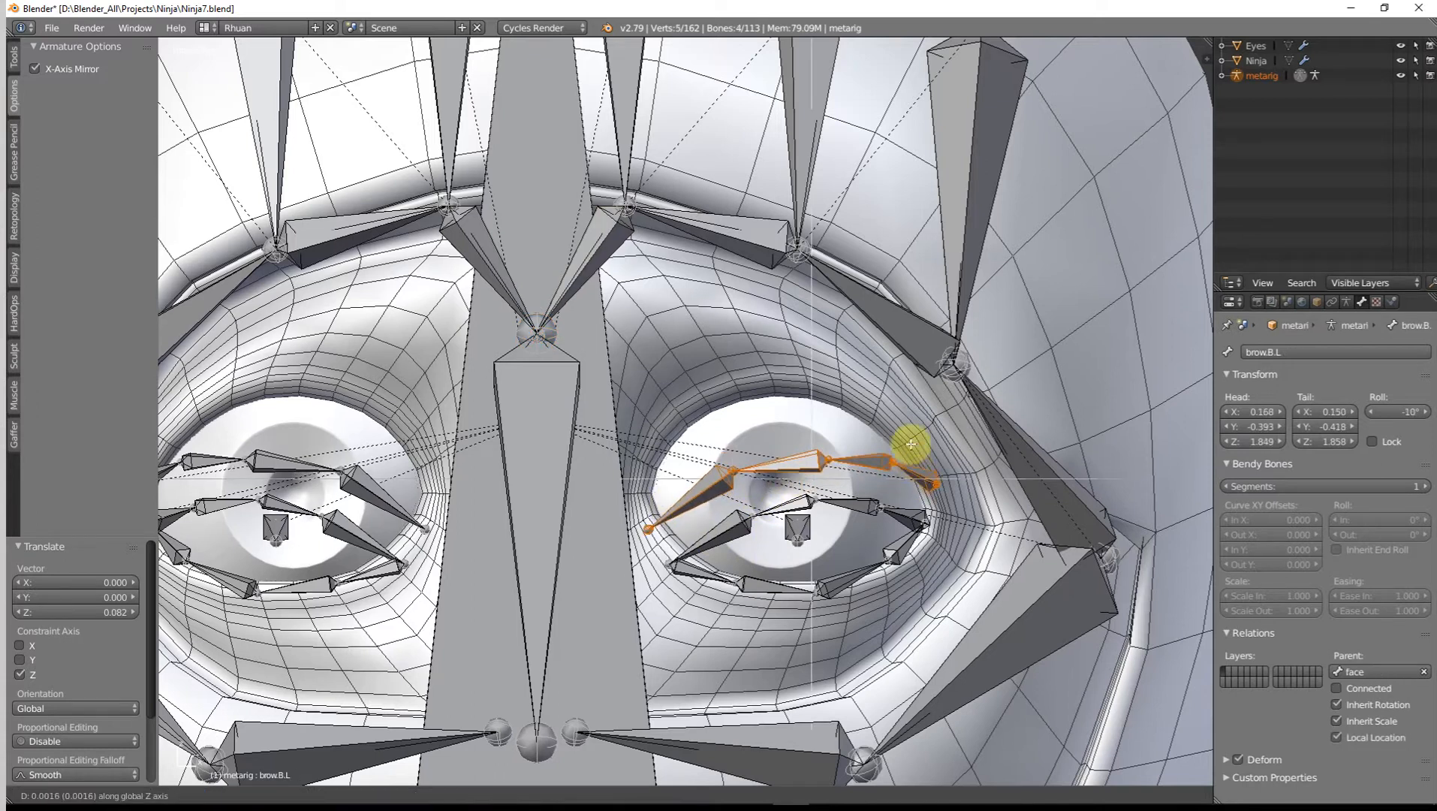
{"action": "left_click", "coordinate": [871, 360]}
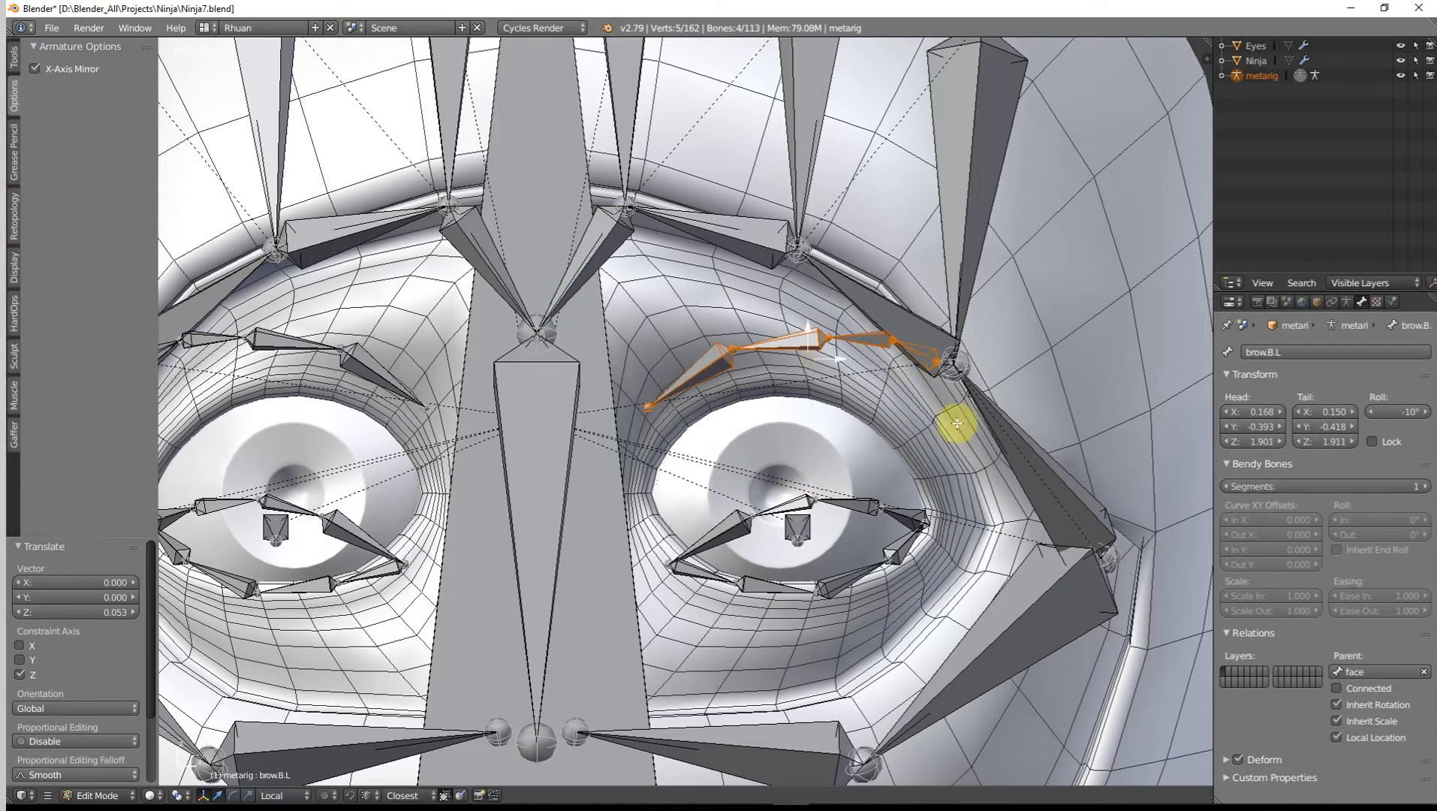
Step: Rotate the brow.B.L chain by about 14.3° plus a small correction, and shift it inward and up to follow the upper eye socket
{"action": "left_click", "coordinate": [991, 526]}
{"action": "key", "text": "g"}
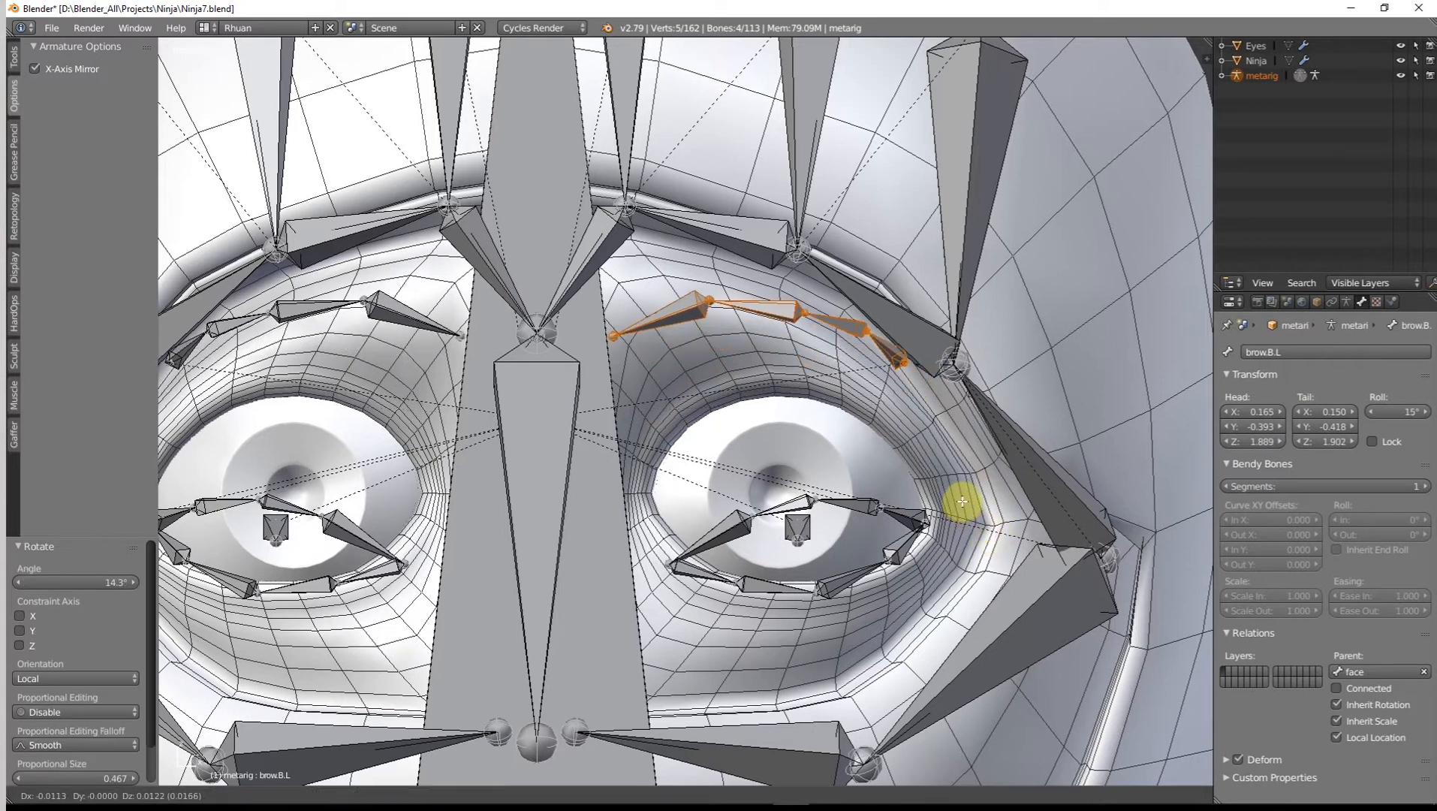
{"action": "left_click", "coordinate": [983, 516]}
{"action": "key", "text": "r"}
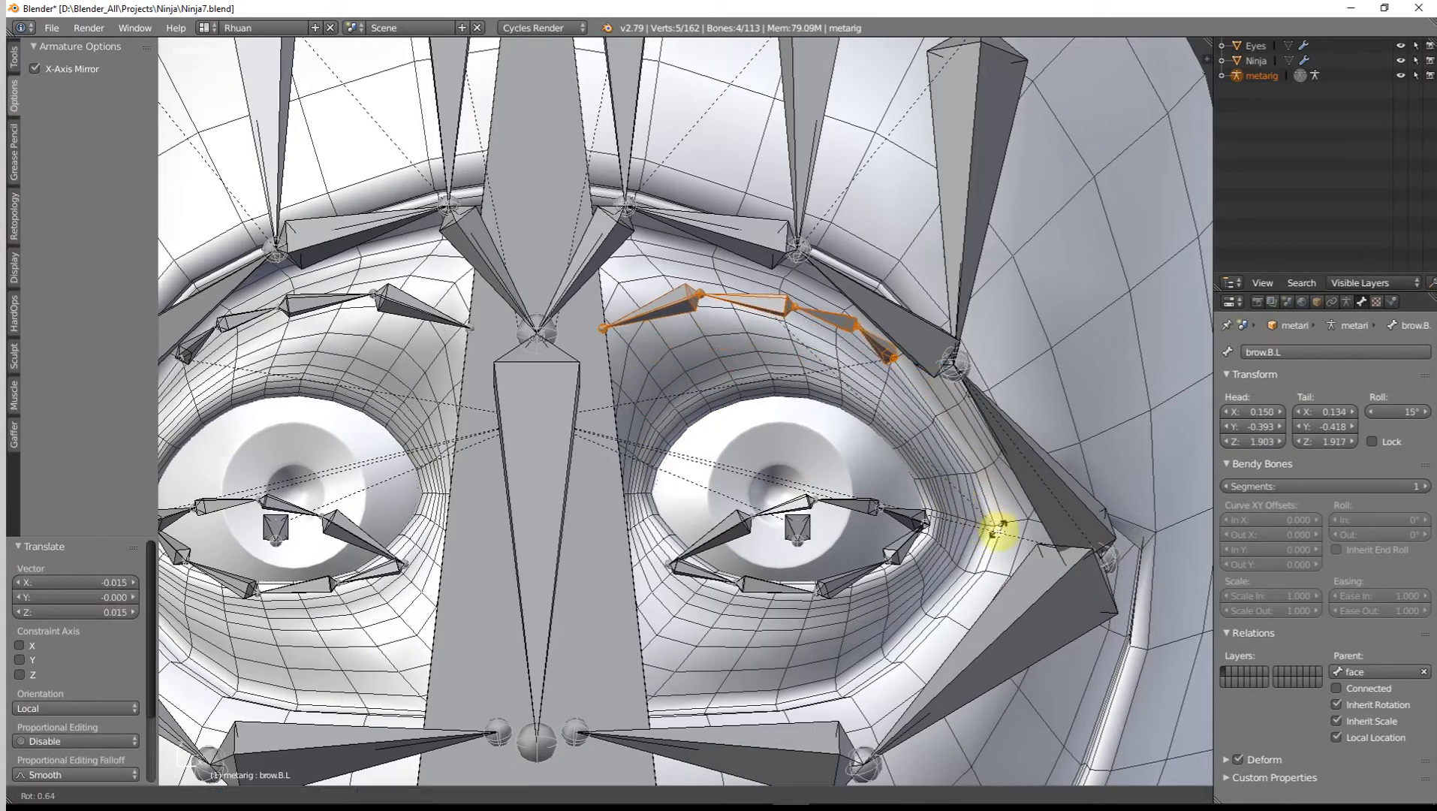
{"action": "left_click", "coordinate": [998, 538]}
{"action": "key", "text": "g"}
{"action": "left_click", "coordinate": [1010, 541]}
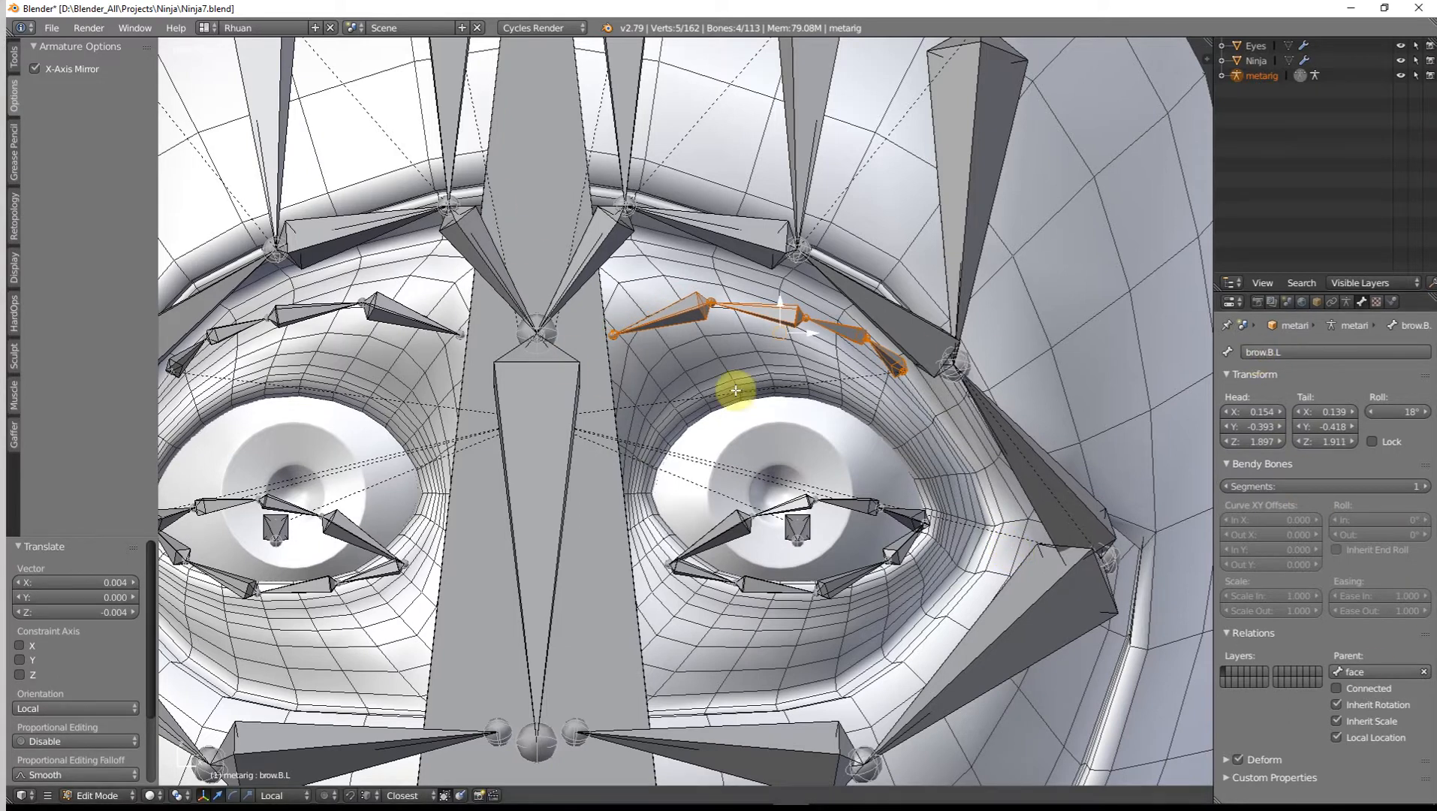
{"action": "middle_click_drag", "start_coordinate": [934, 494], "coordinate": [933, 461], "text": "shift"}
{"action": "right_click", "coordinate": [729, 501]}
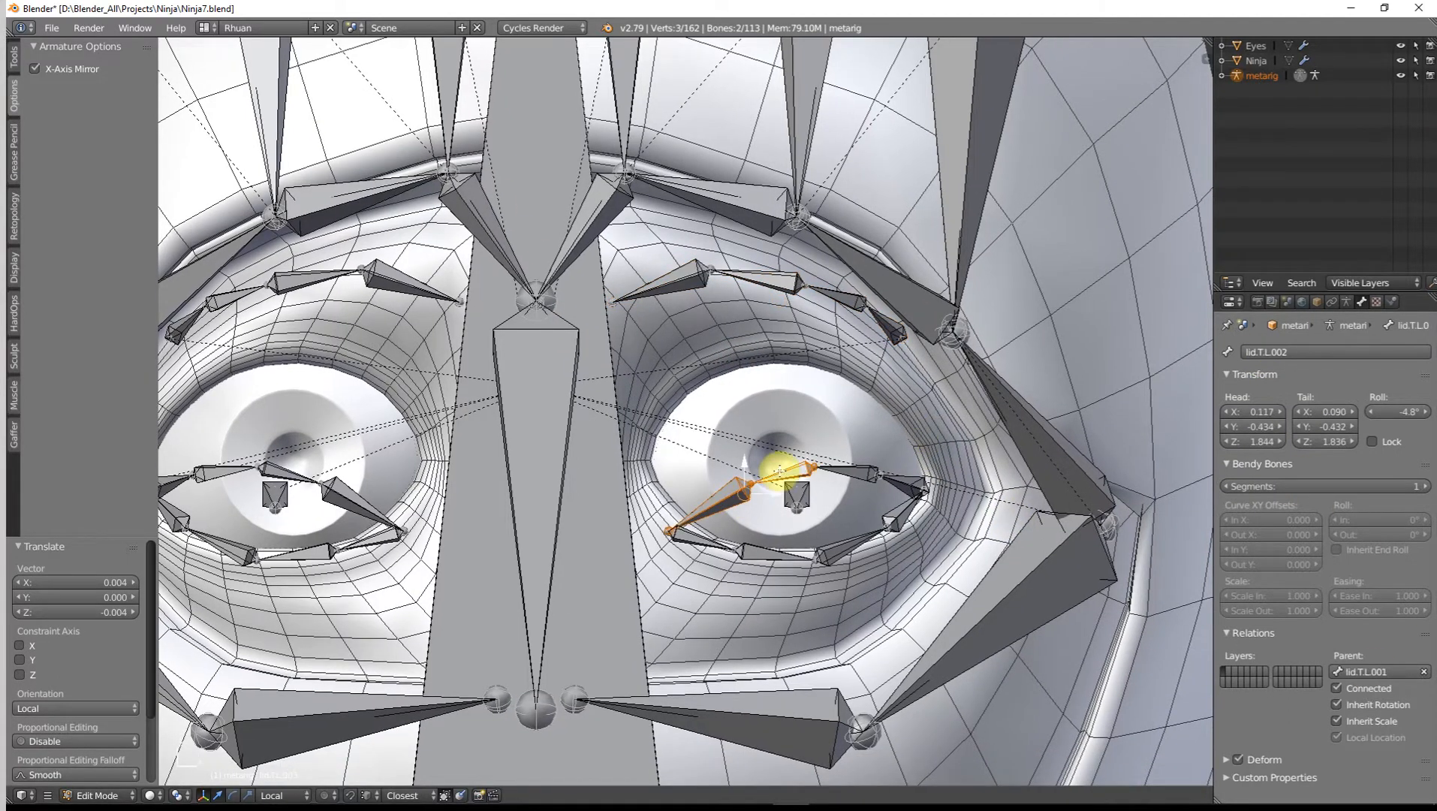
{"action": "right_click", "coordinate": [875, 474], "text": "shift"}
{"action": "right_click", "coordinate": [913, 482], "text": "shift"}
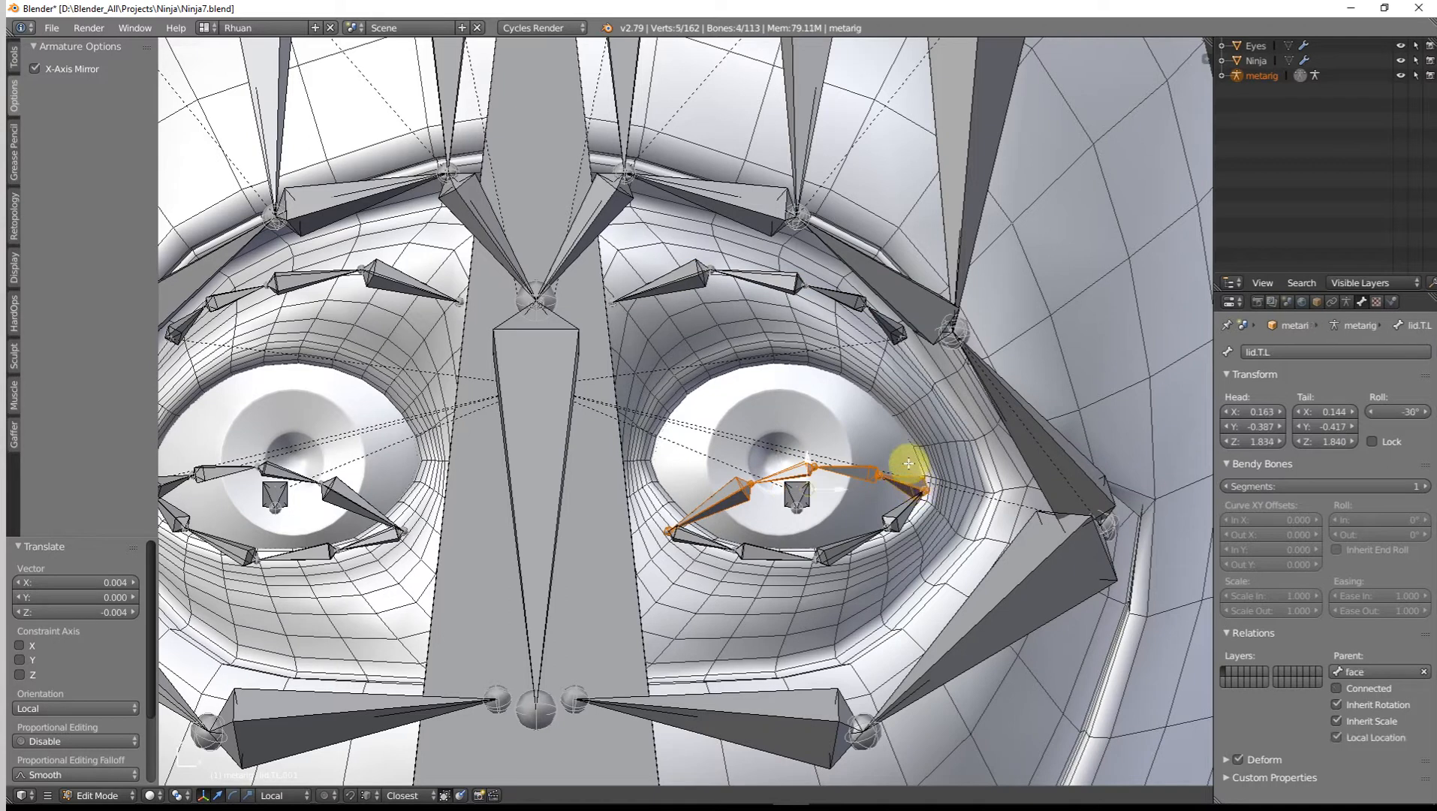
{"action": "key", "text": "g"}
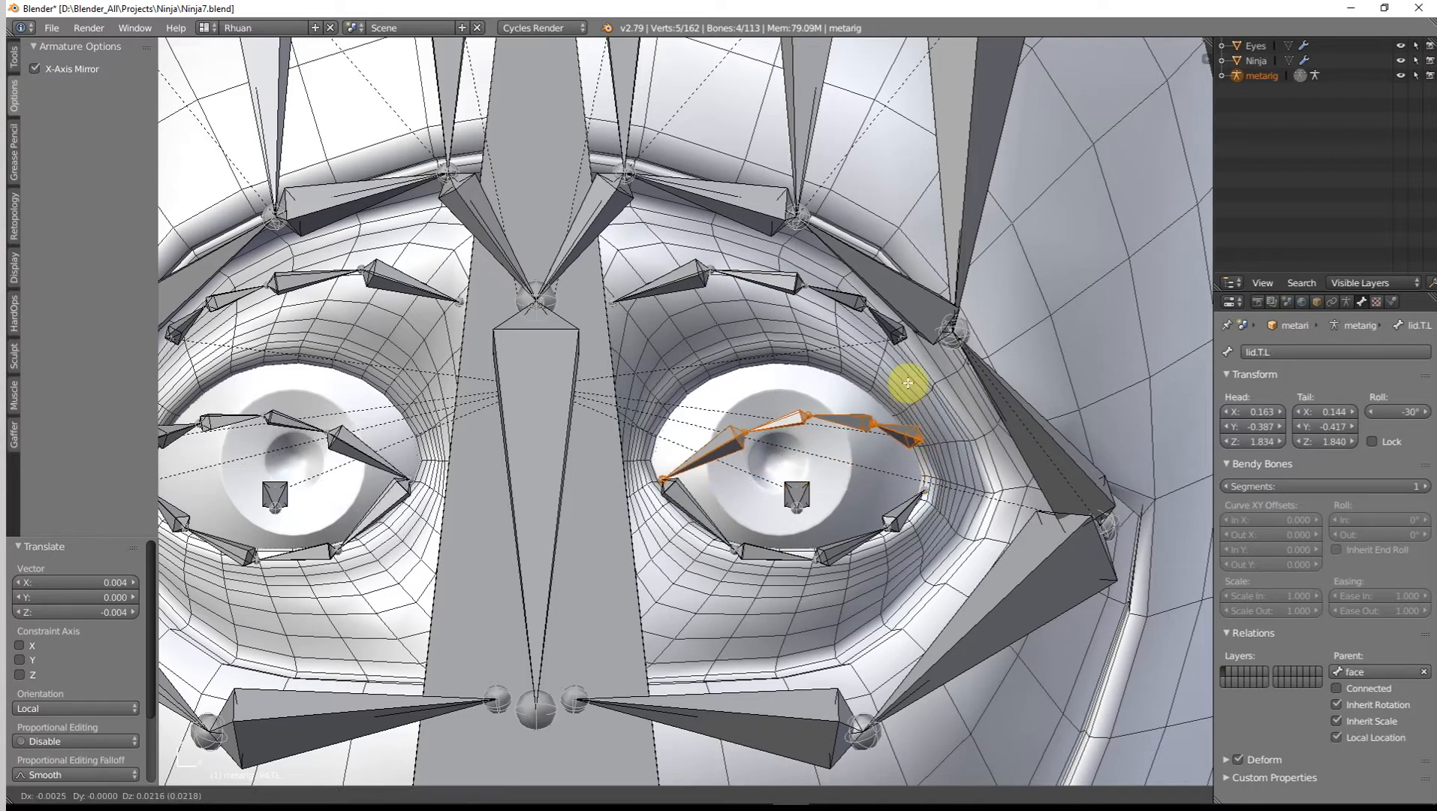
{"action": "right_click", "coordinate": [909, 384]}
Step: Move the lid.T.L.003 tail joint onto the inner eye corner and the lid.T.L head joint by 0.002 on X and 0.006 on Z
{"action": "right_click", "coordinate": [668, 534]}
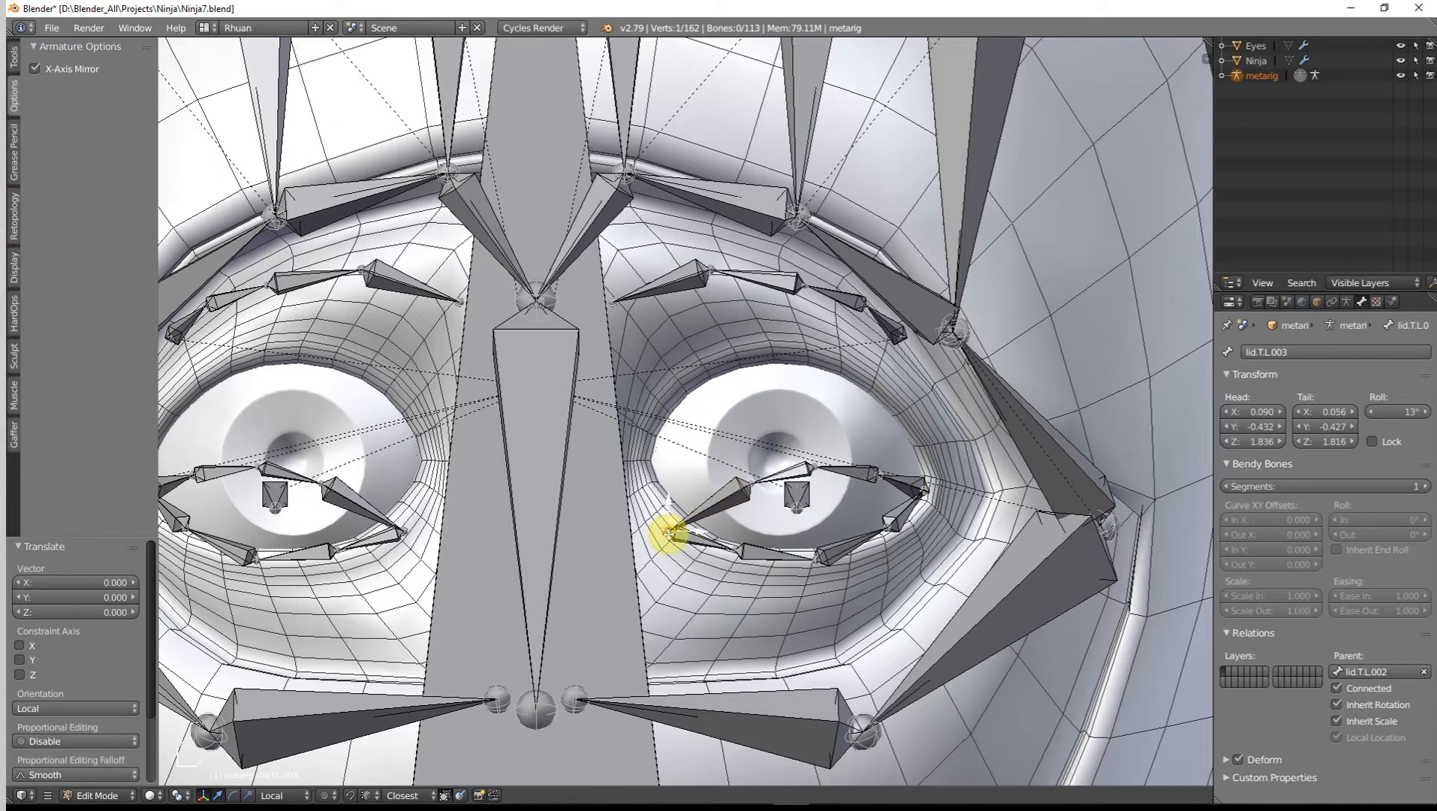
{"action": "key", "text": "g"}
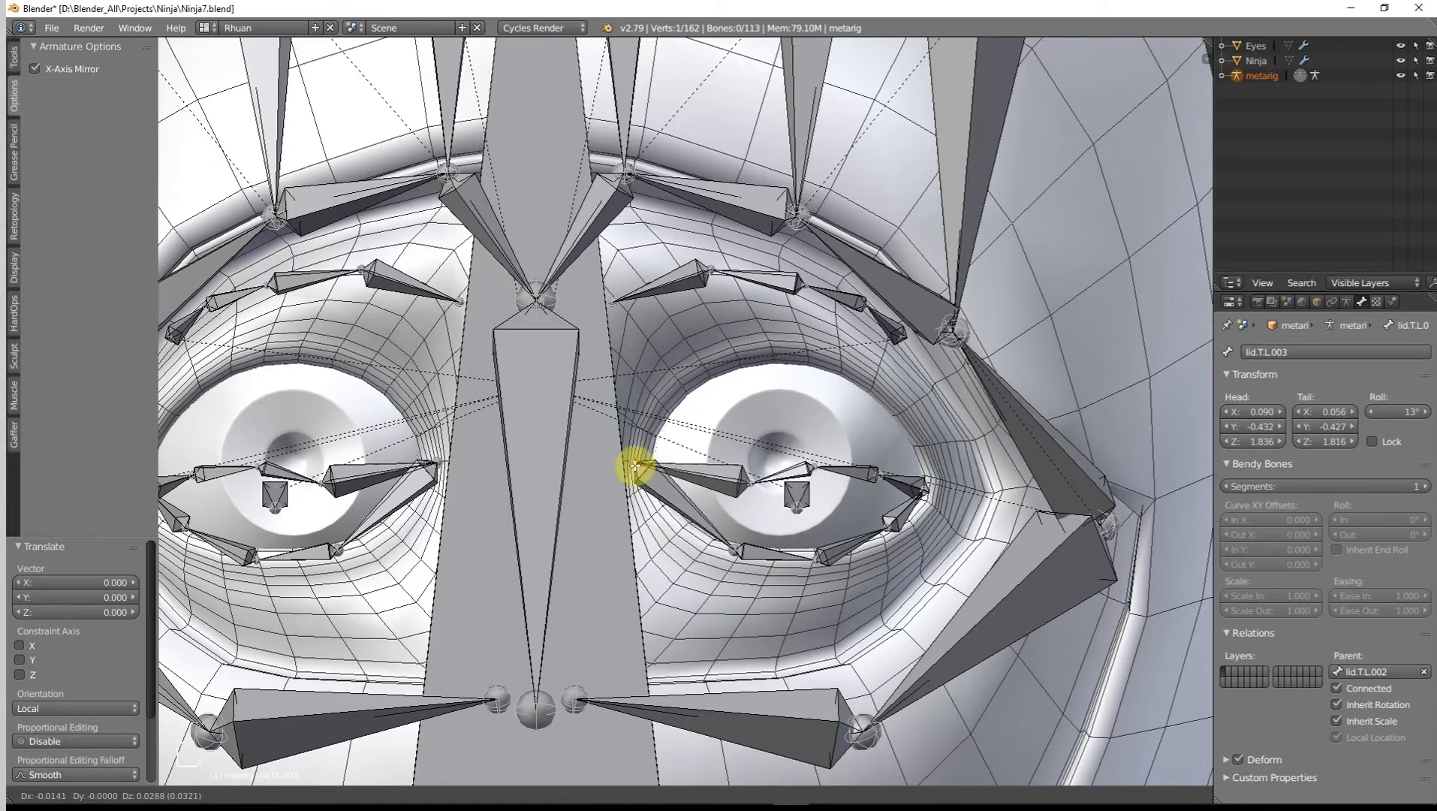
{"action": "left_click", "coordinate": [634, 467]}
{"action": "right_click", "coordinate": [933, 489]}
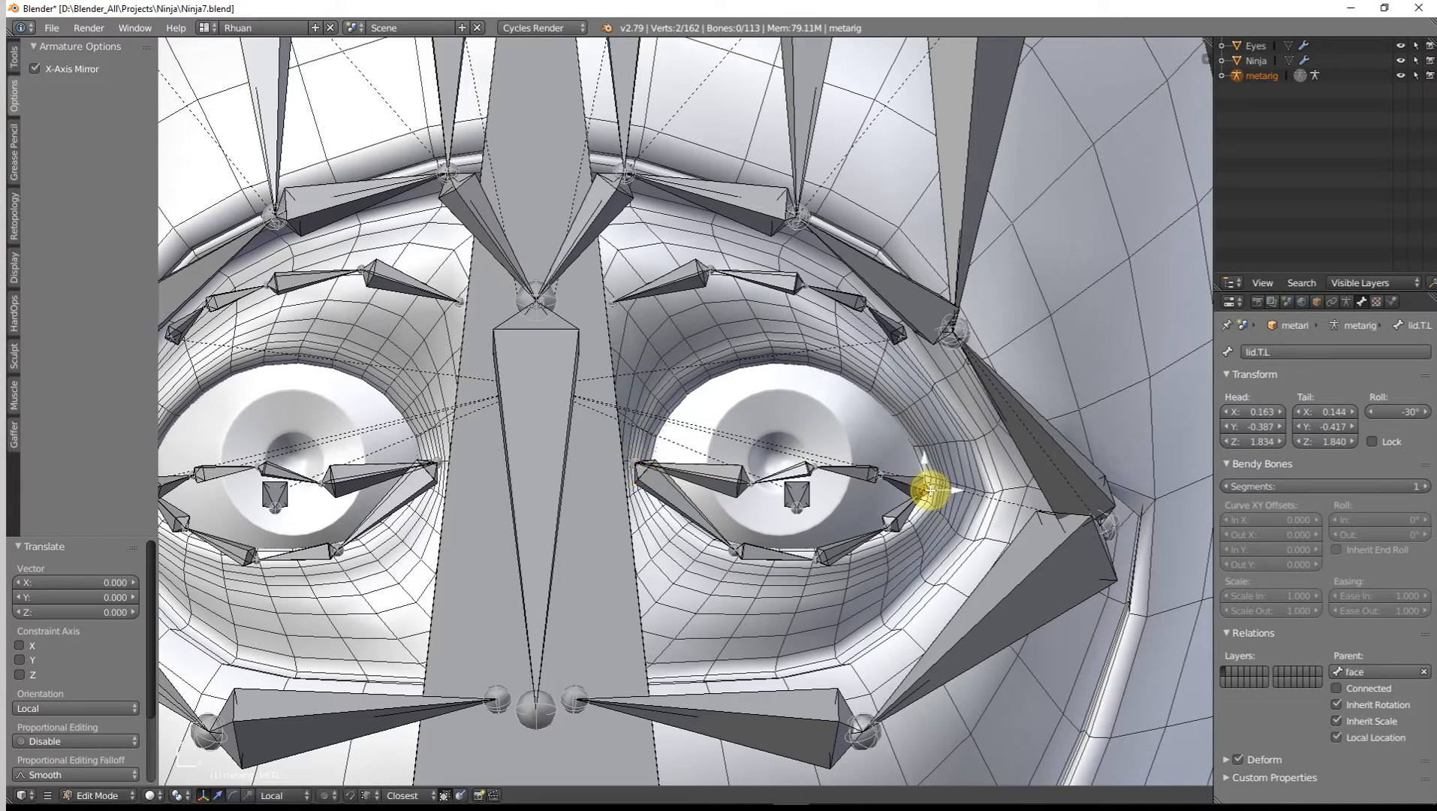
{"action": "key", "text": "g"}
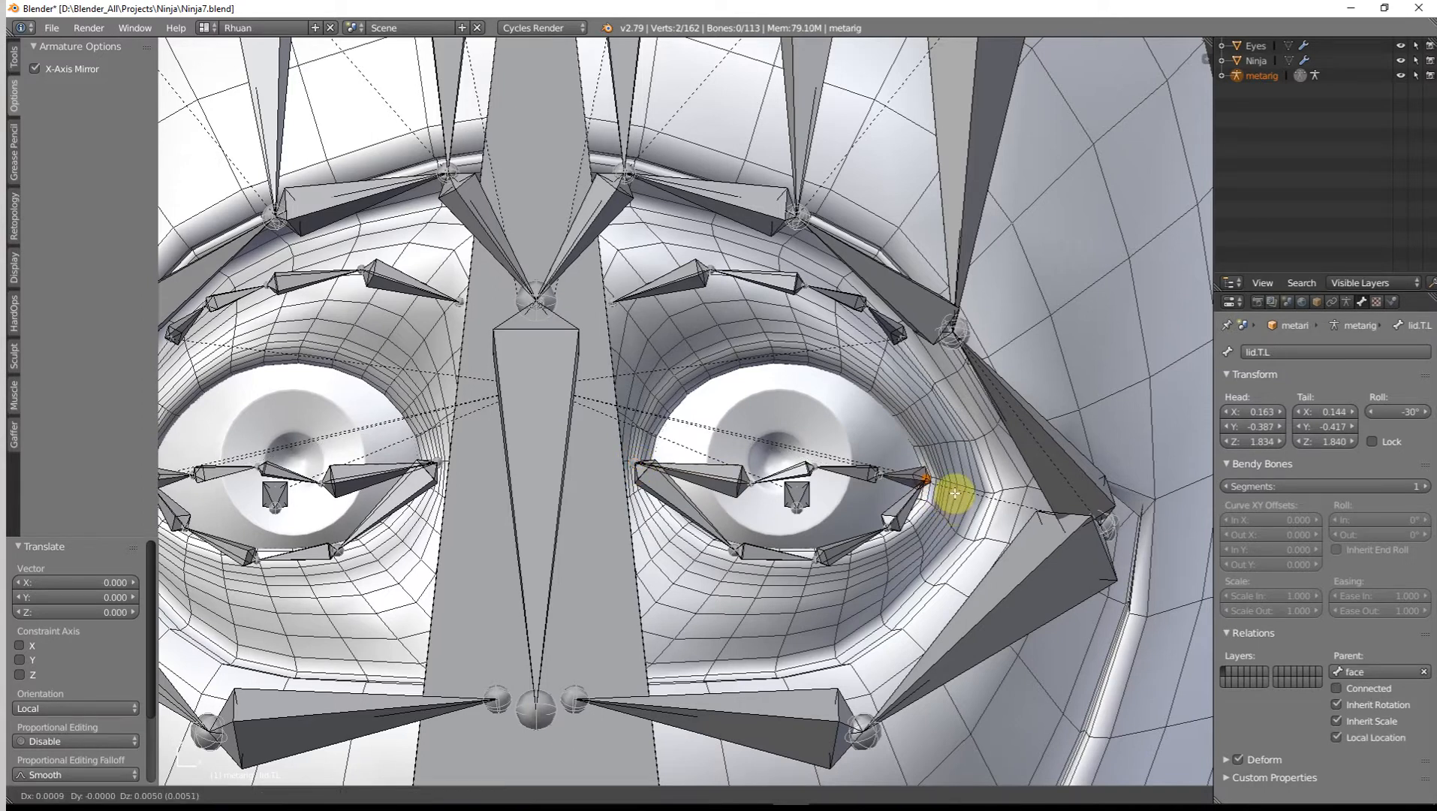
{"action": "left_click", "coordinate": [956, 492]}
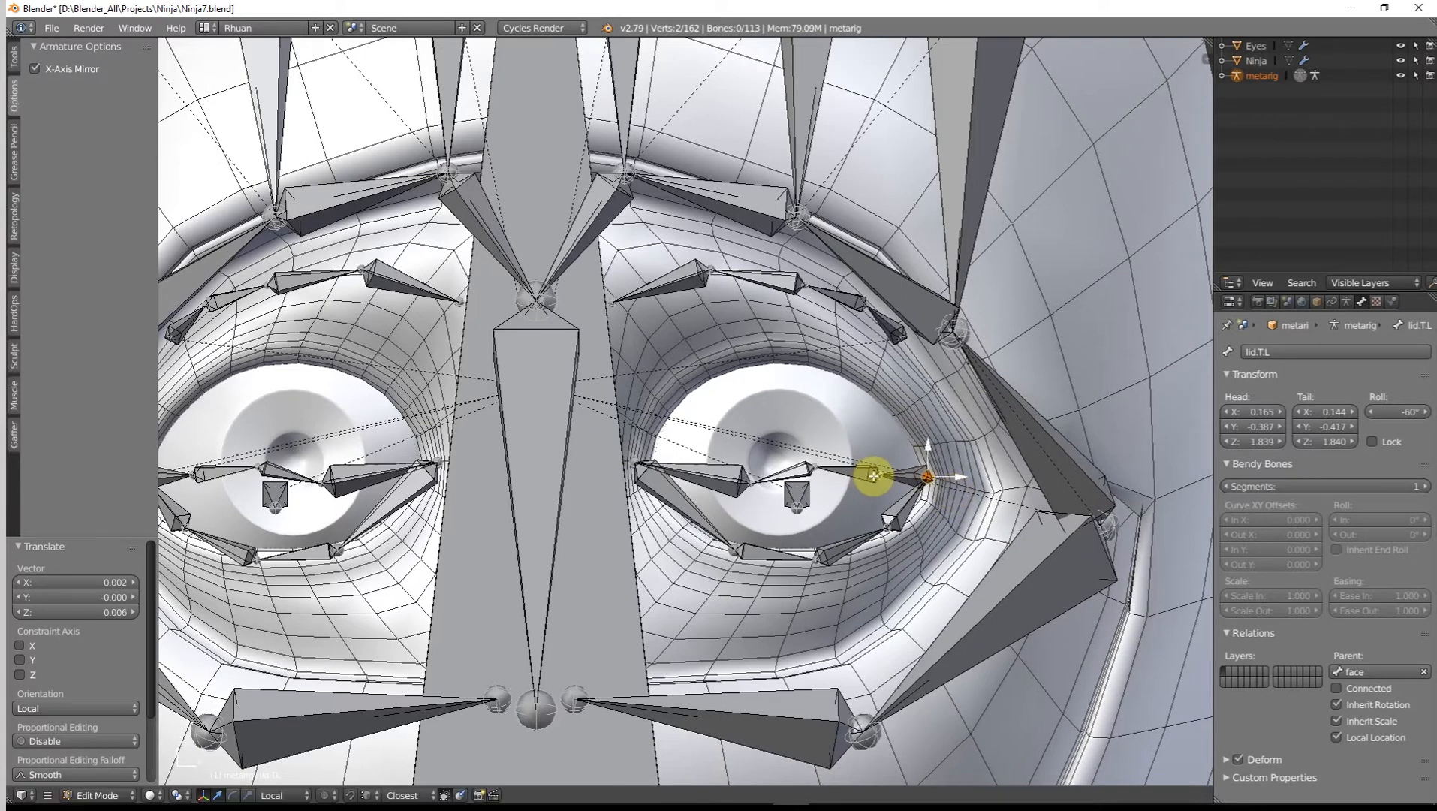
Step: Raise the lid.T.L tail by about 0.026 and the lid.T.L.001 tail by about 0.045 onto the upper eyelid rim, nudging the lid.T.L tail up 0.003
{"action": "key", "text": "g"}
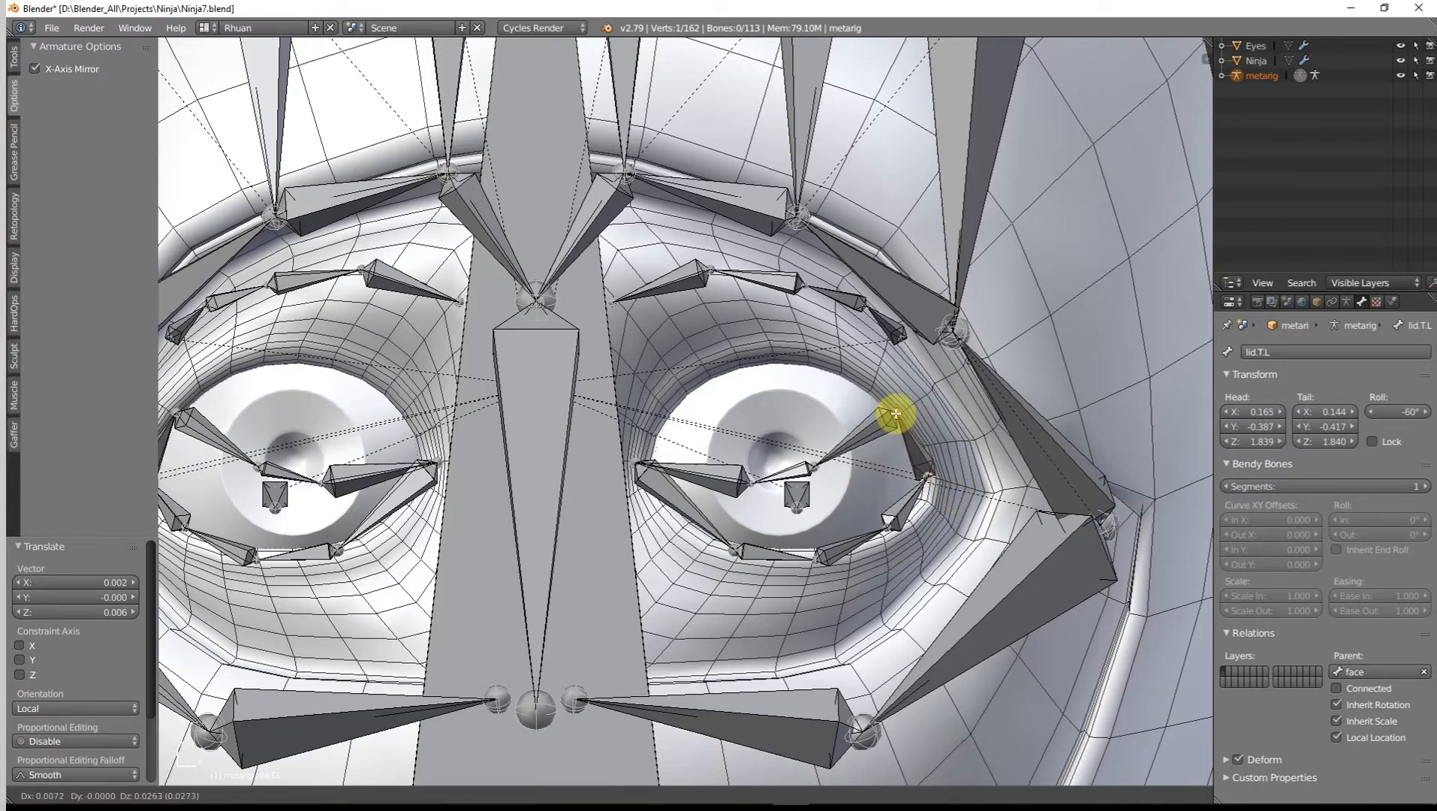
{"action": "left_click", "coordinate": [898, 412]}
{"action": "key", "text": "e"}
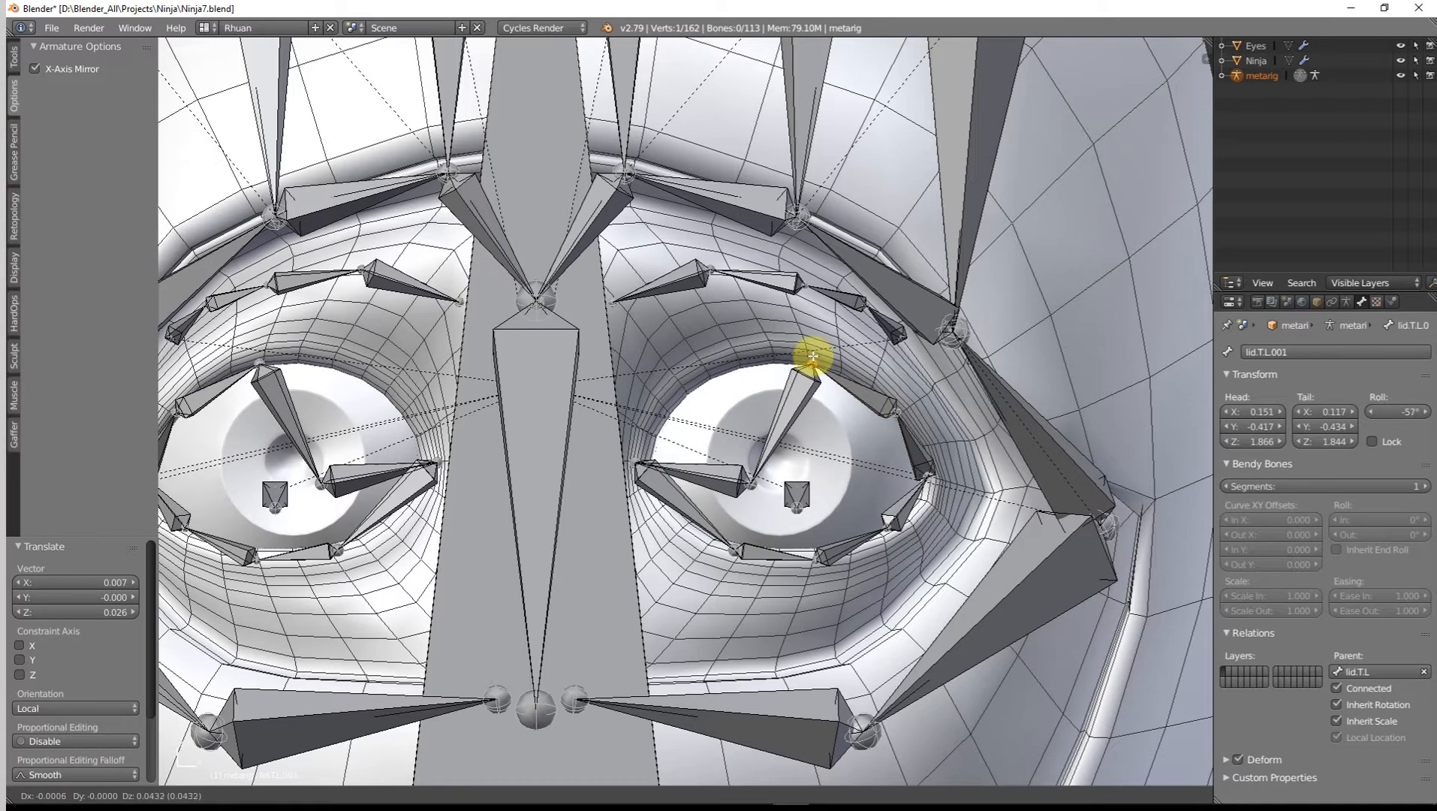
{"action": "left_click", "coordinate": [812, 352]}
{"action": "left_click", "coordinate": [899, 411]}
{"action": "key", "text": "g"}
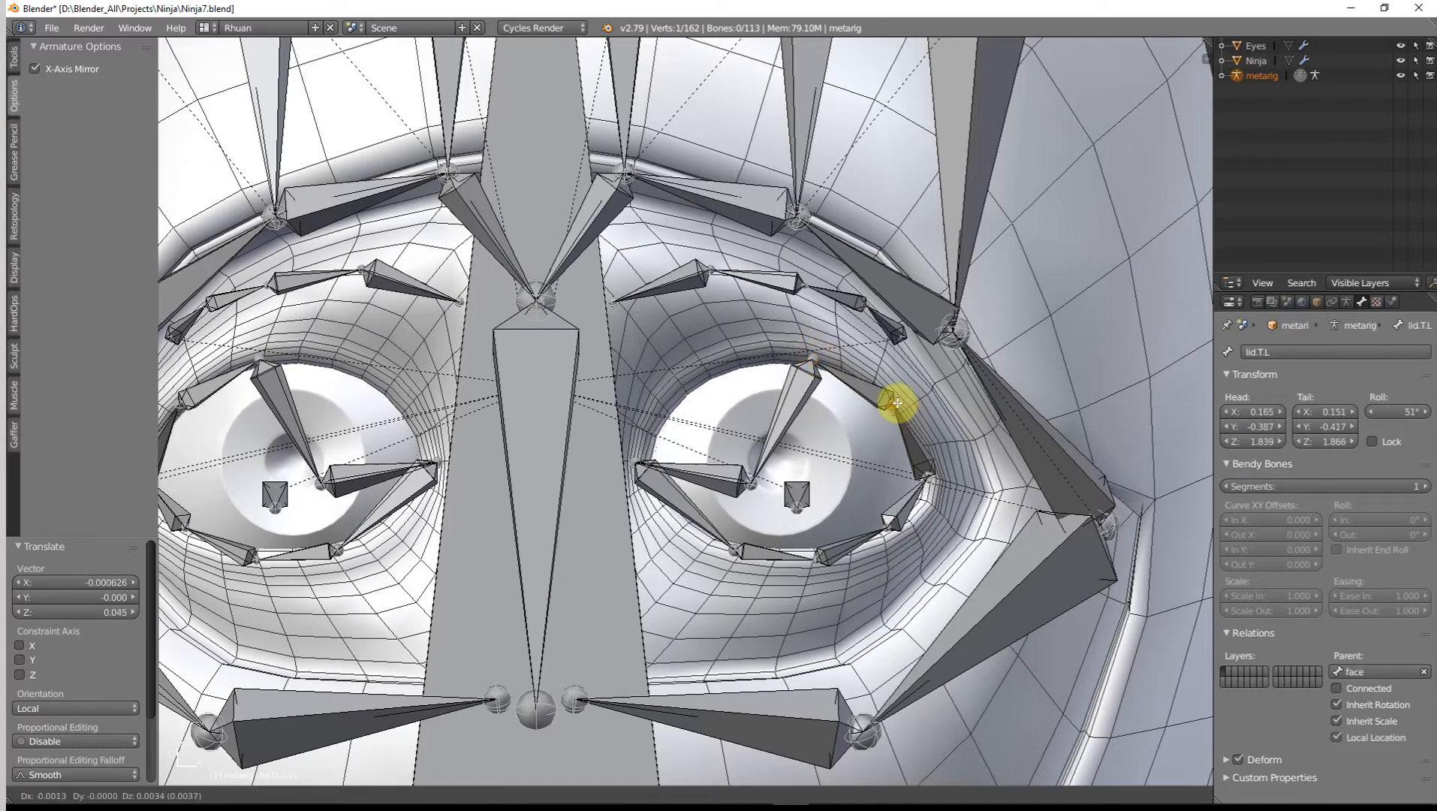
{"action": "left_click", "coordinate": [899, 405]}
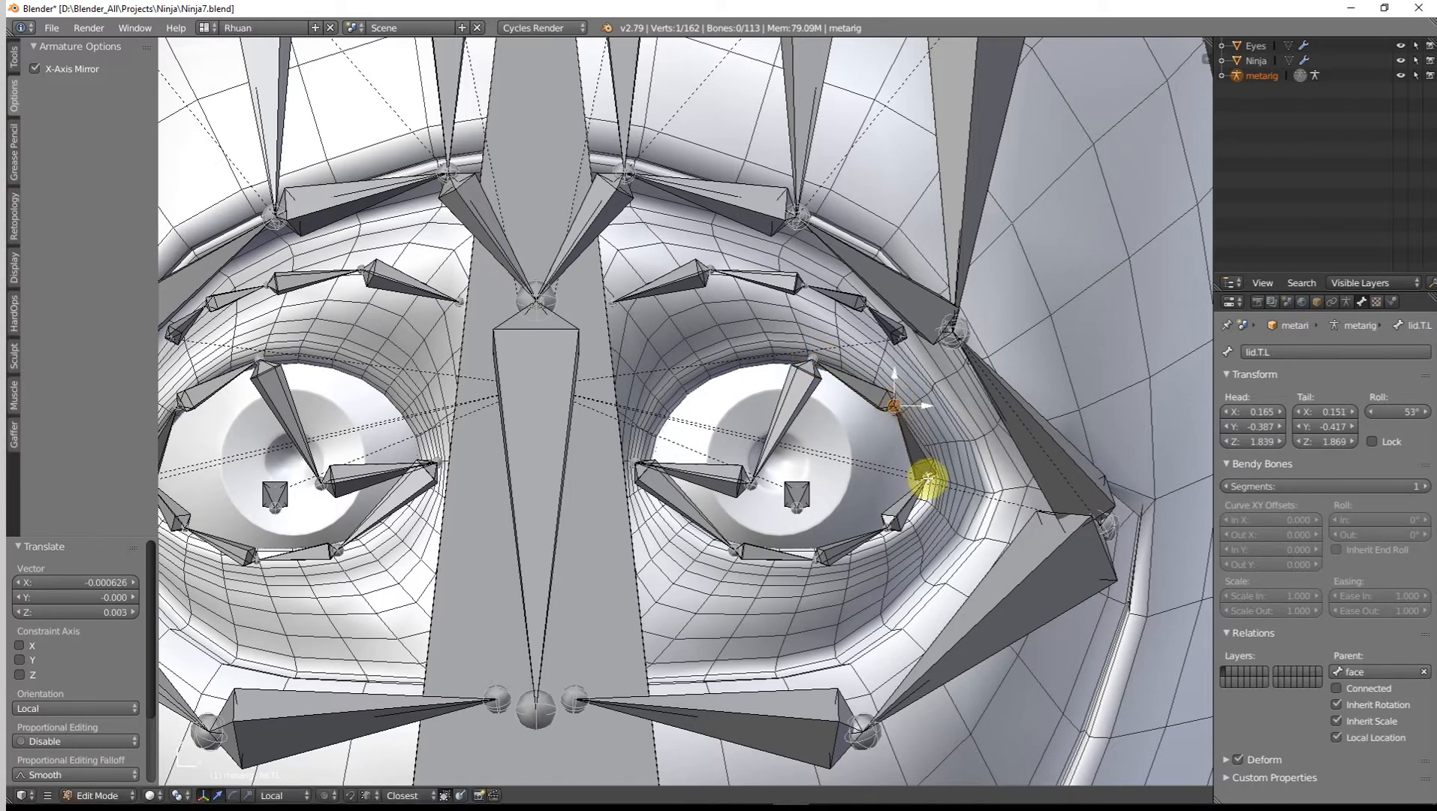
Step: Nudge the outer eye corner joint 0.002 outward, and move the lid.T.L.002 tail by about -0.022 on X and 0.046 on Z
{"action": "key", "text": "g"}
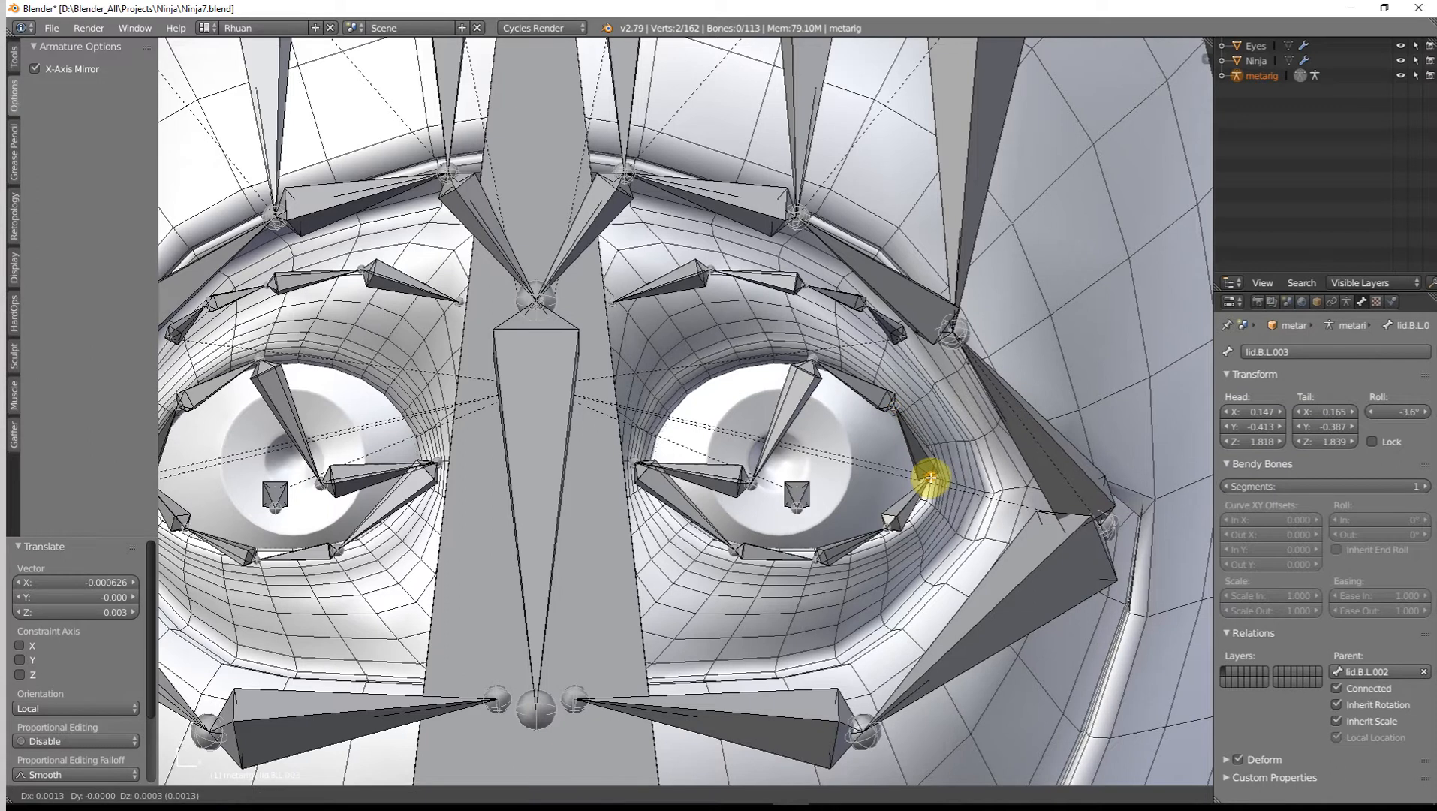
{"action": "left_click", "coordinate": [932, 475]}
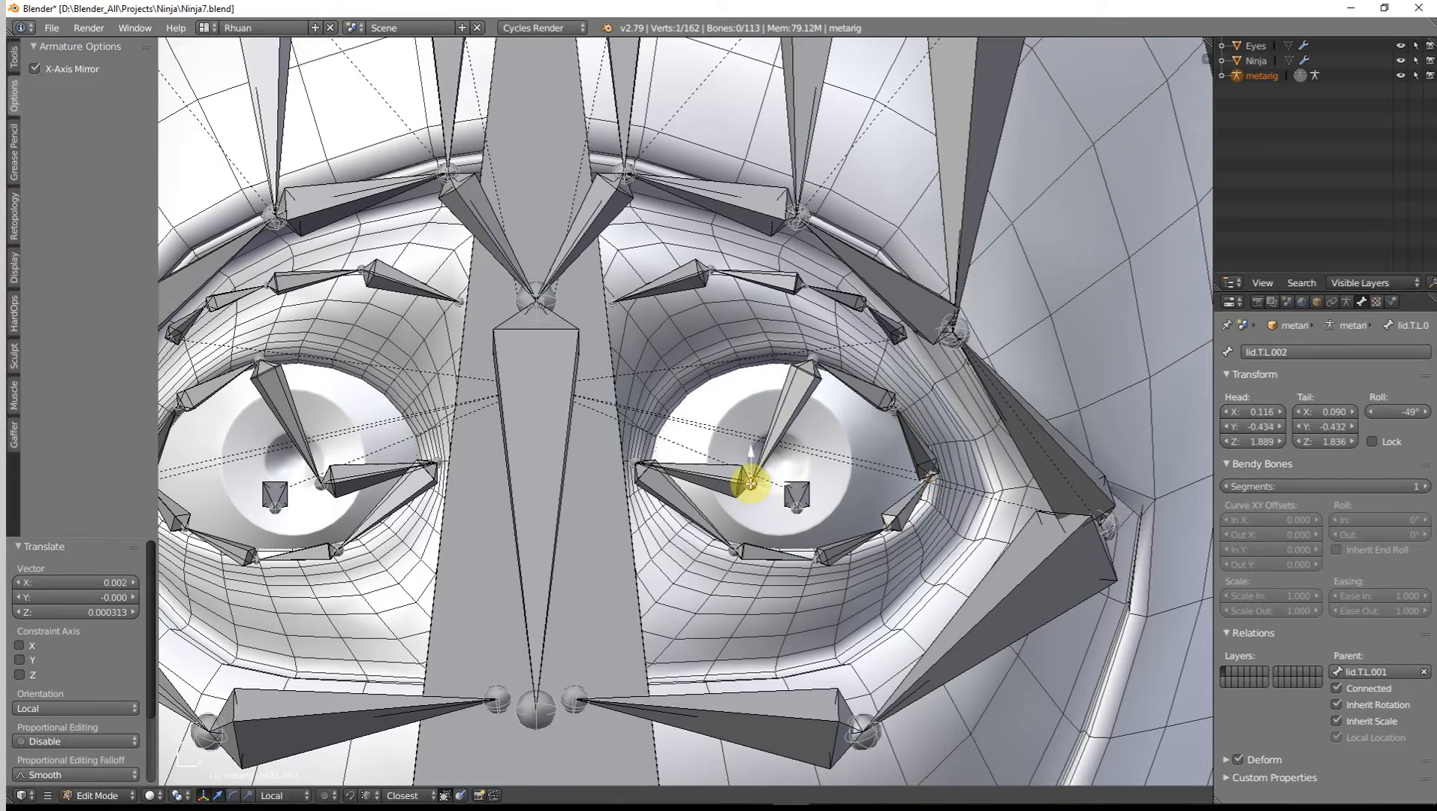
{"action": "key", "text": "g"}
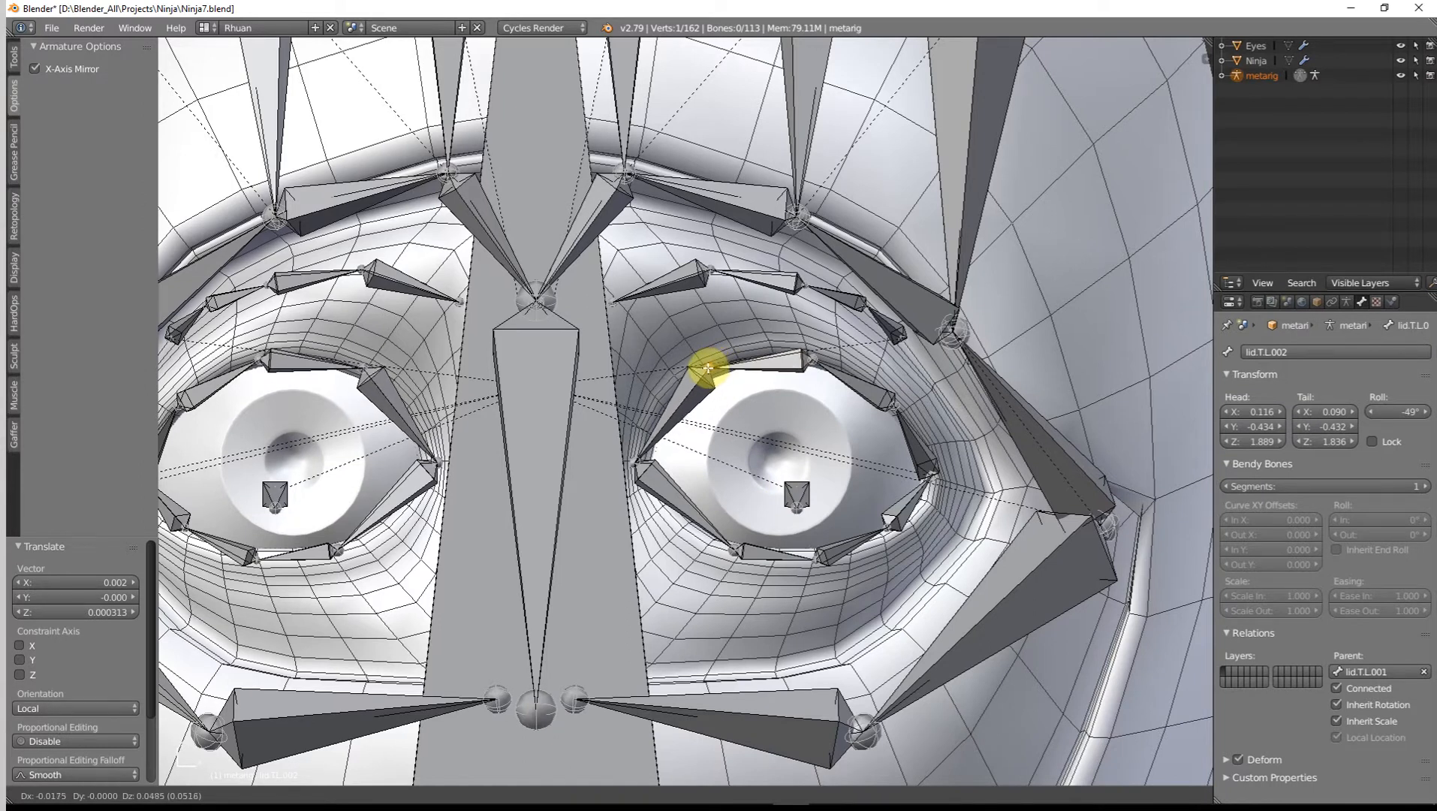
{"action": "left_click", "coordinate": [699, 374]}
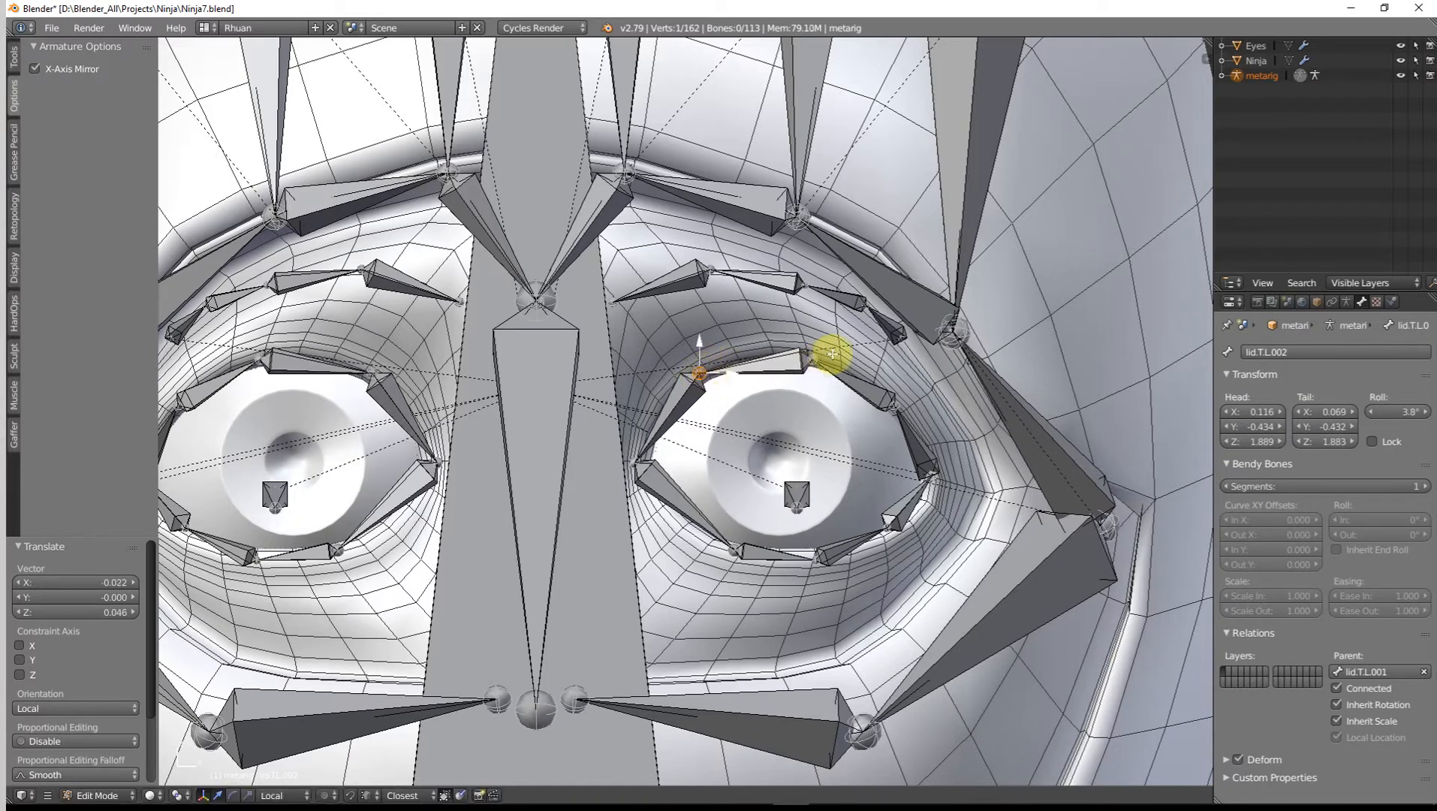
Step: Shift the lid.T.L.001 tail slightly inward and up along the eyelid rim, and nudge the lid.T.L tail by -0.001 on X and 0.001 on Z
{"action": "key", "text": "g"}
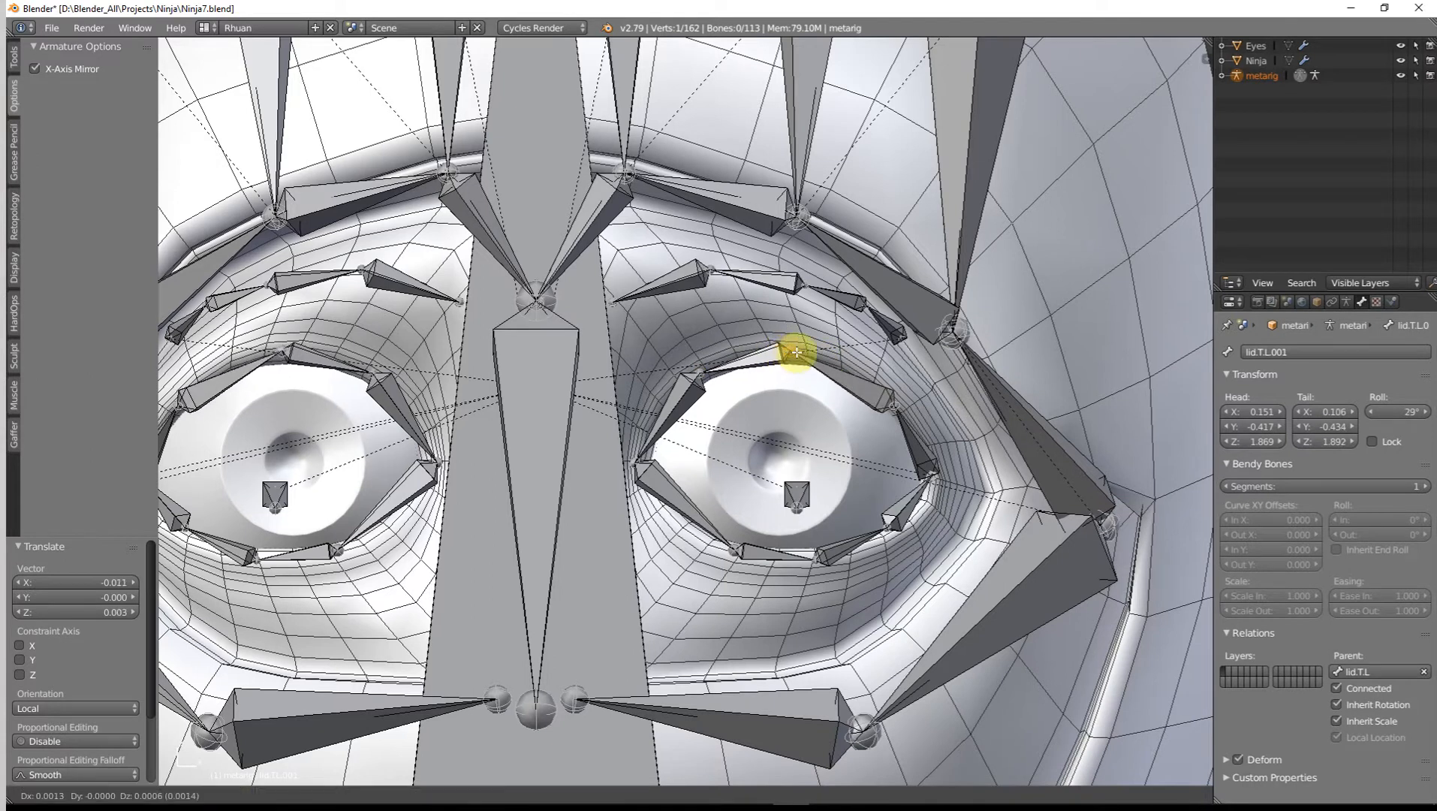
{"action": "left_click", "coordinate": [788, 350]}
{"action": "right_click", "coordinate": [895, 403]}
{"action": "key", "text": "g"}
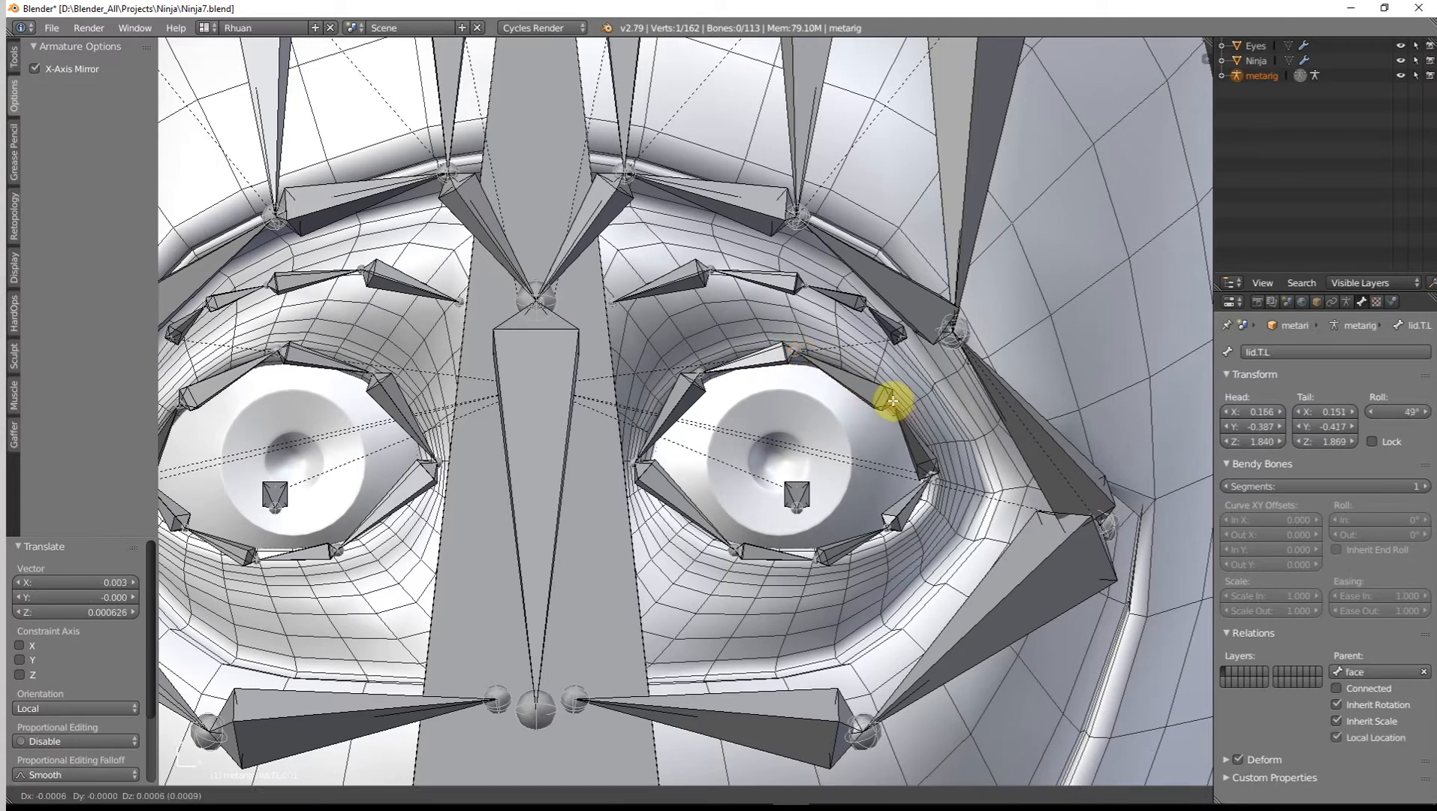
{"action": "left_click", "coordinate": [892, 401]}
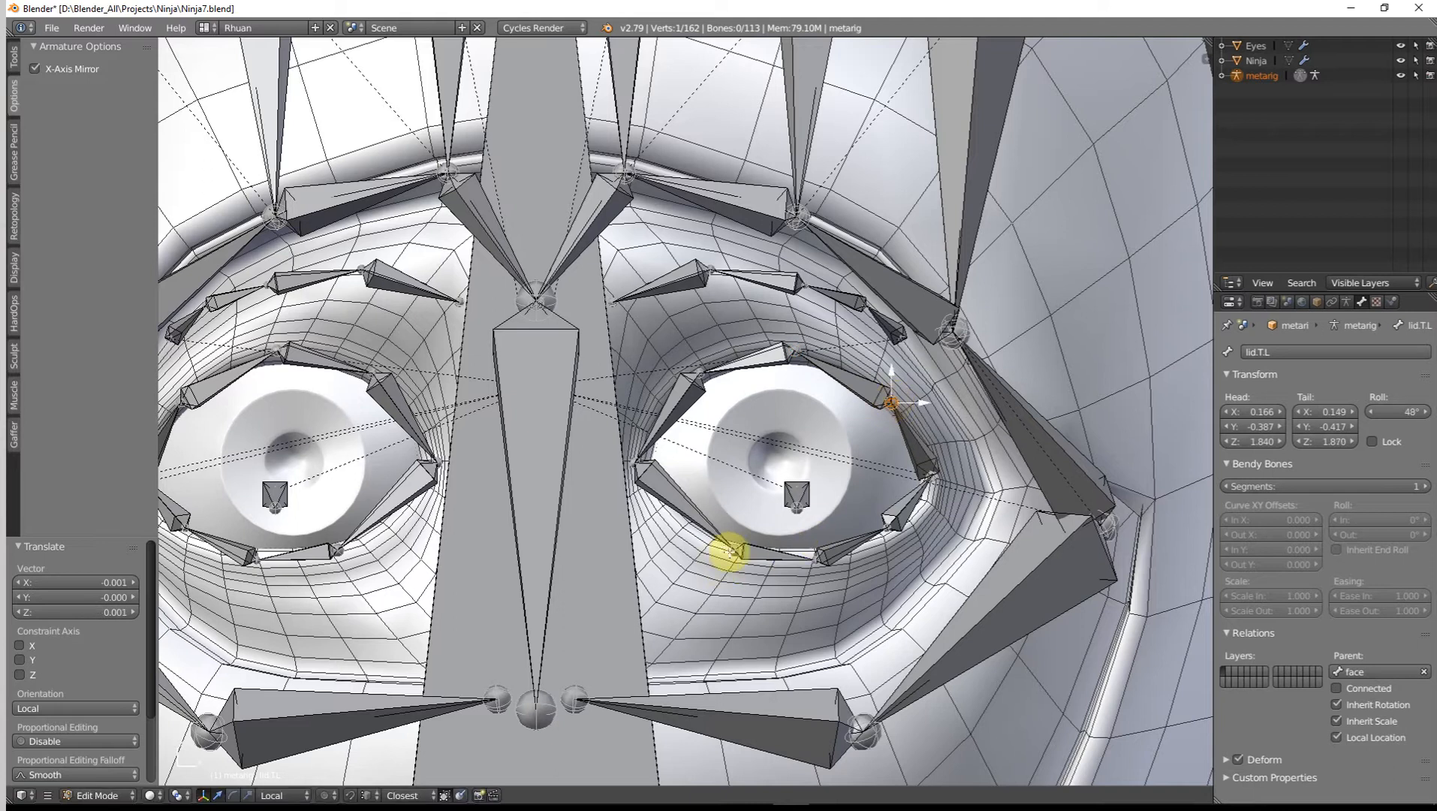
Step: Fit the lower lid joints to the rim, moving the lid.B.L tail -0.015 X, 0.006 Z, lid.B.L.001 tail -0.003 X, and lid.B.L.002 tail -0.003 Z
{"action": "key", "text": "g"}
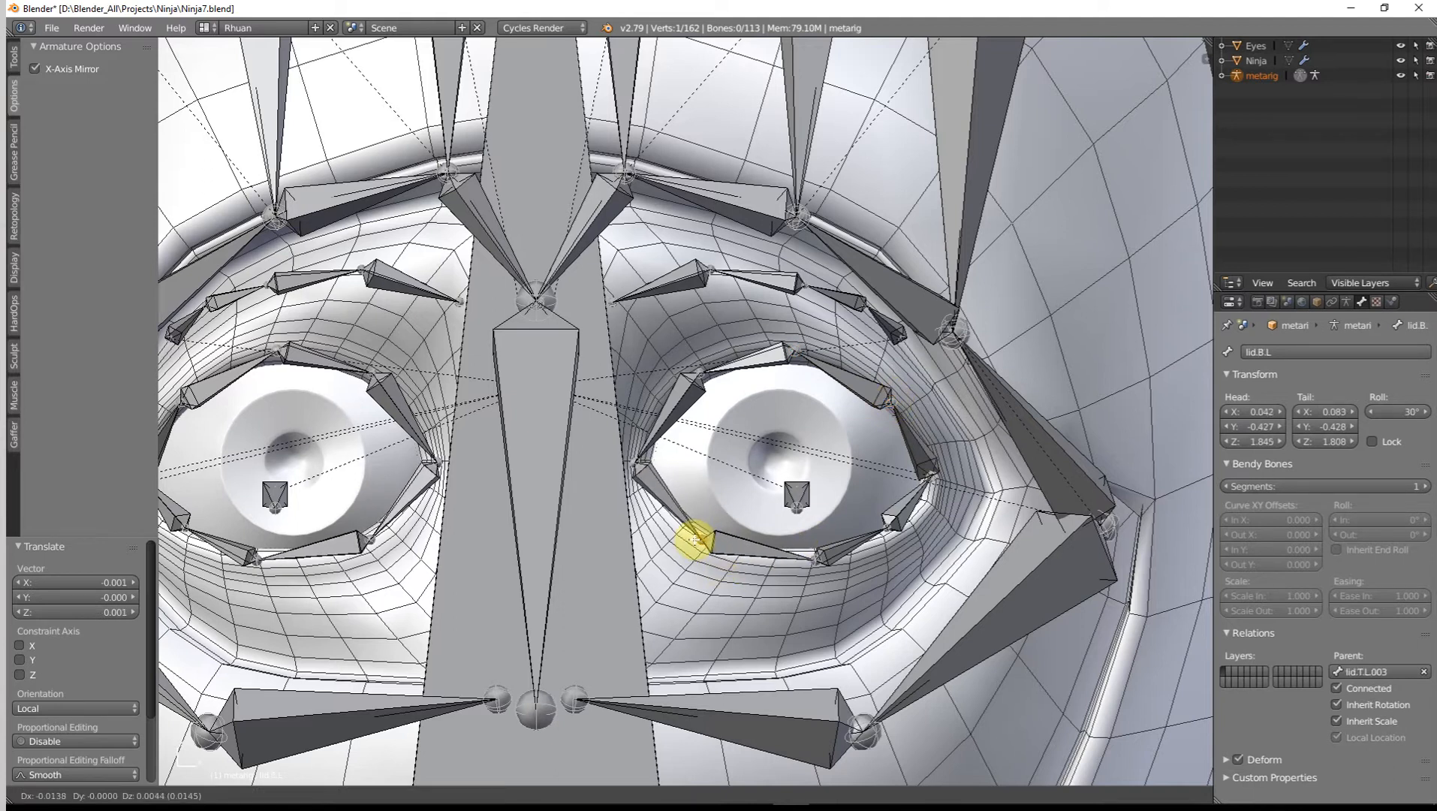
{"action": "left_click", "coordinate": [694, 538]}
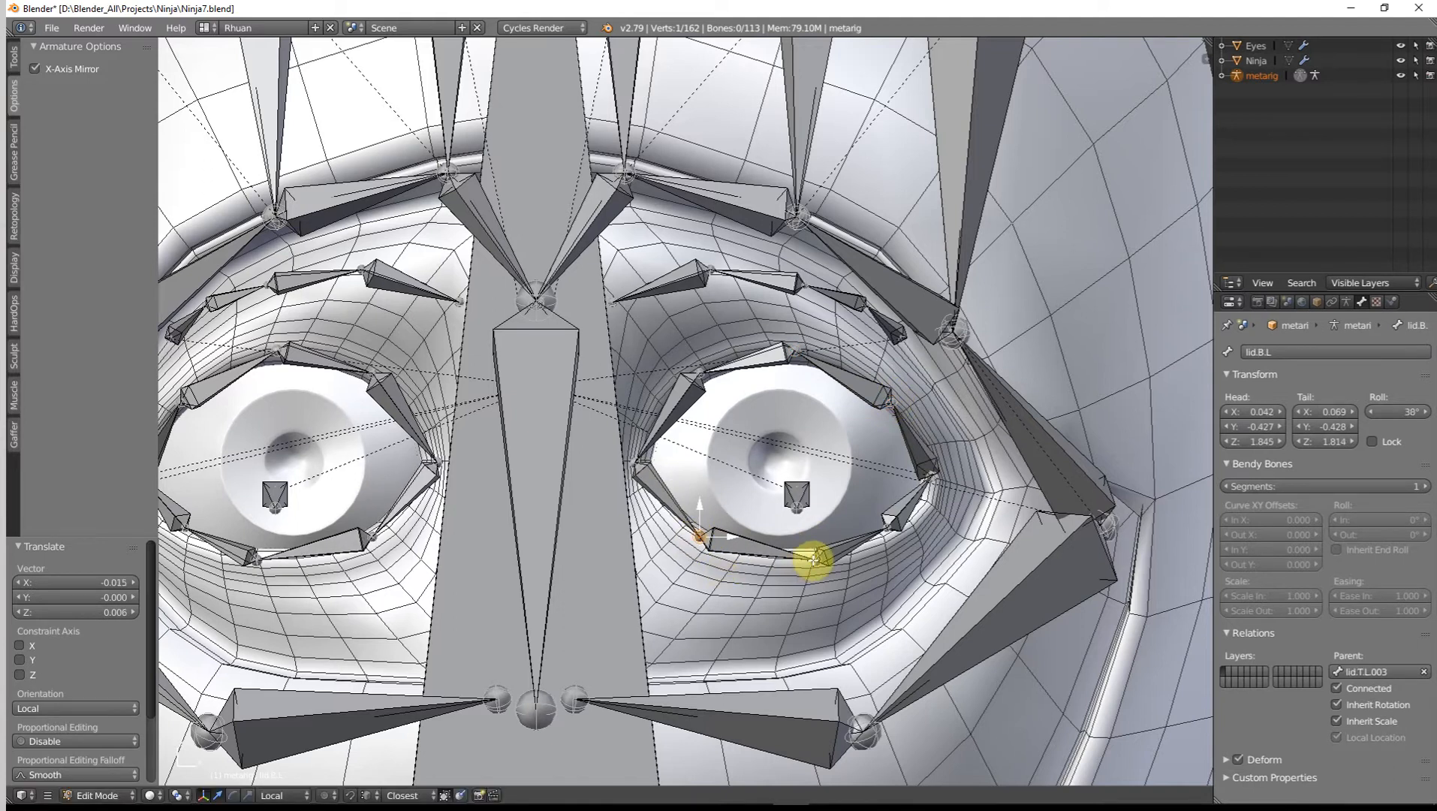
{"action": "right_click", "coordinate": [813, 560]}
{"action": "key", "text": "g"}
{"action": "left_click", "coordinate": [807, 557]}
{"action": "right_click", "coordinate": [892, 536]}
{"action": "key", "text": "g"}
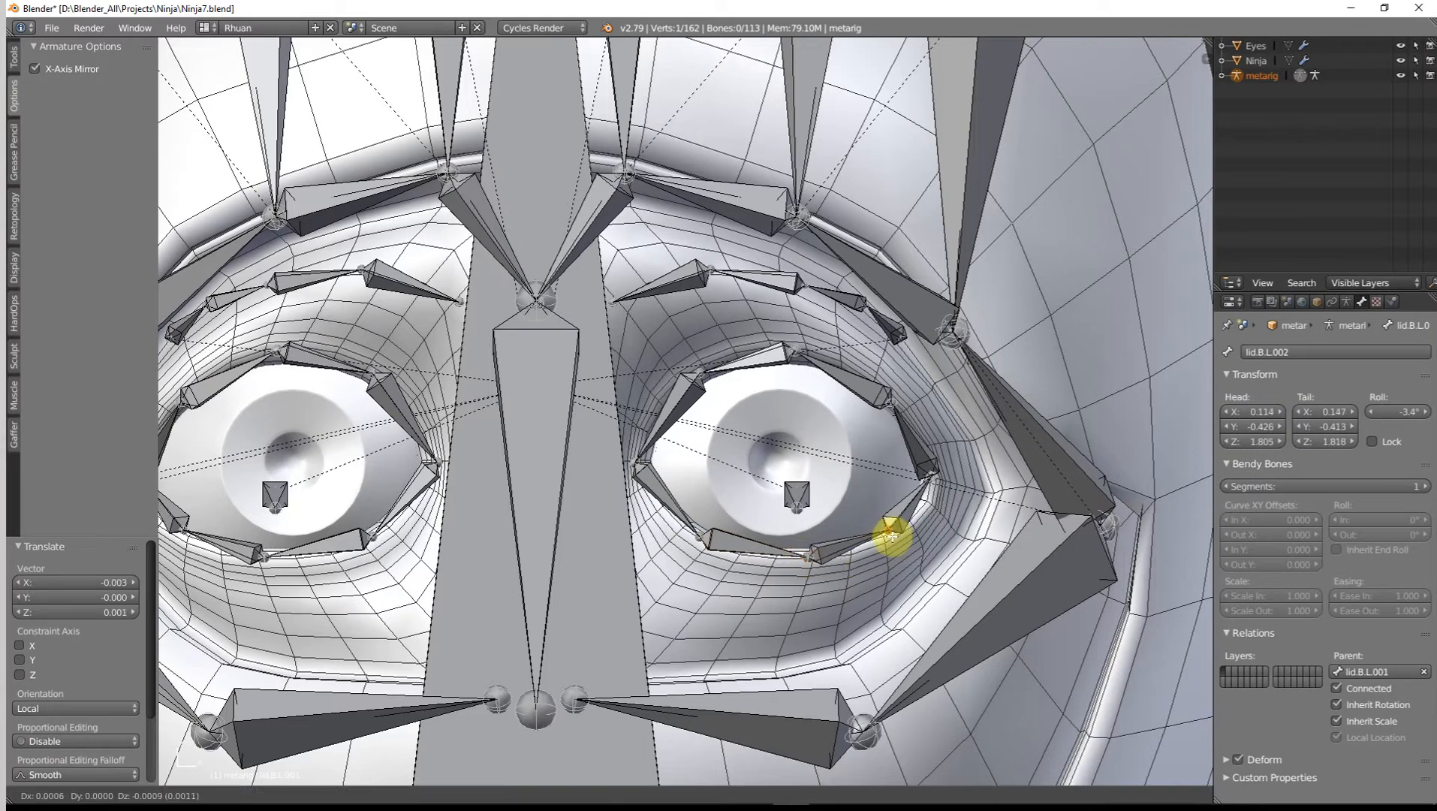
{"action": "left_click", "coordinate": [891, 536]}
Step: In front view, move the brow.B.L head outward and down along the eye socket and lower its tail by about 0.005
{"action": "key", "text": "KP_1"}
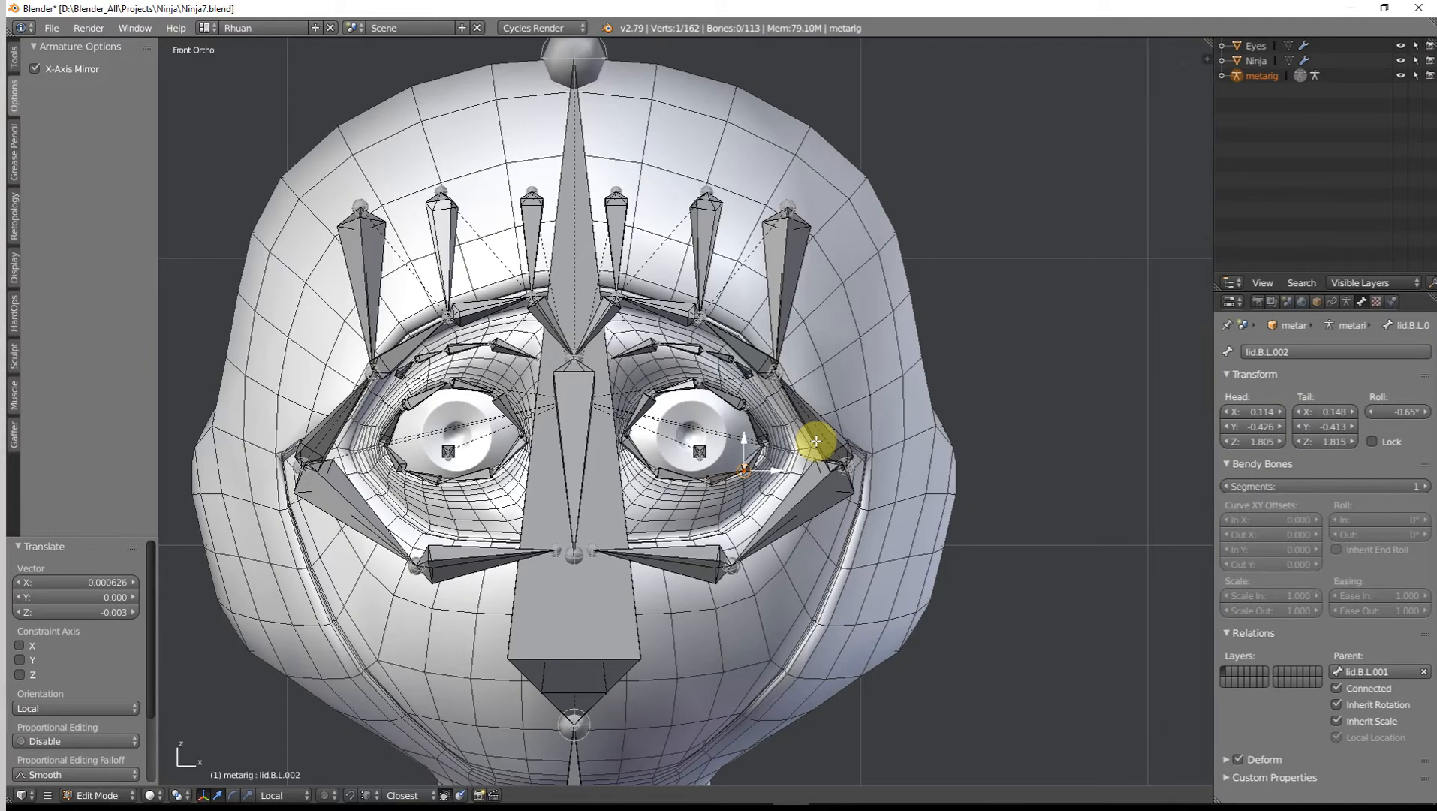
{"action": "scroll", "coordinate": [816, 441], "scroll_direction": "up", "scroll_amount": 3}
{"action": "right_click", "coordinate": [860, 353]}
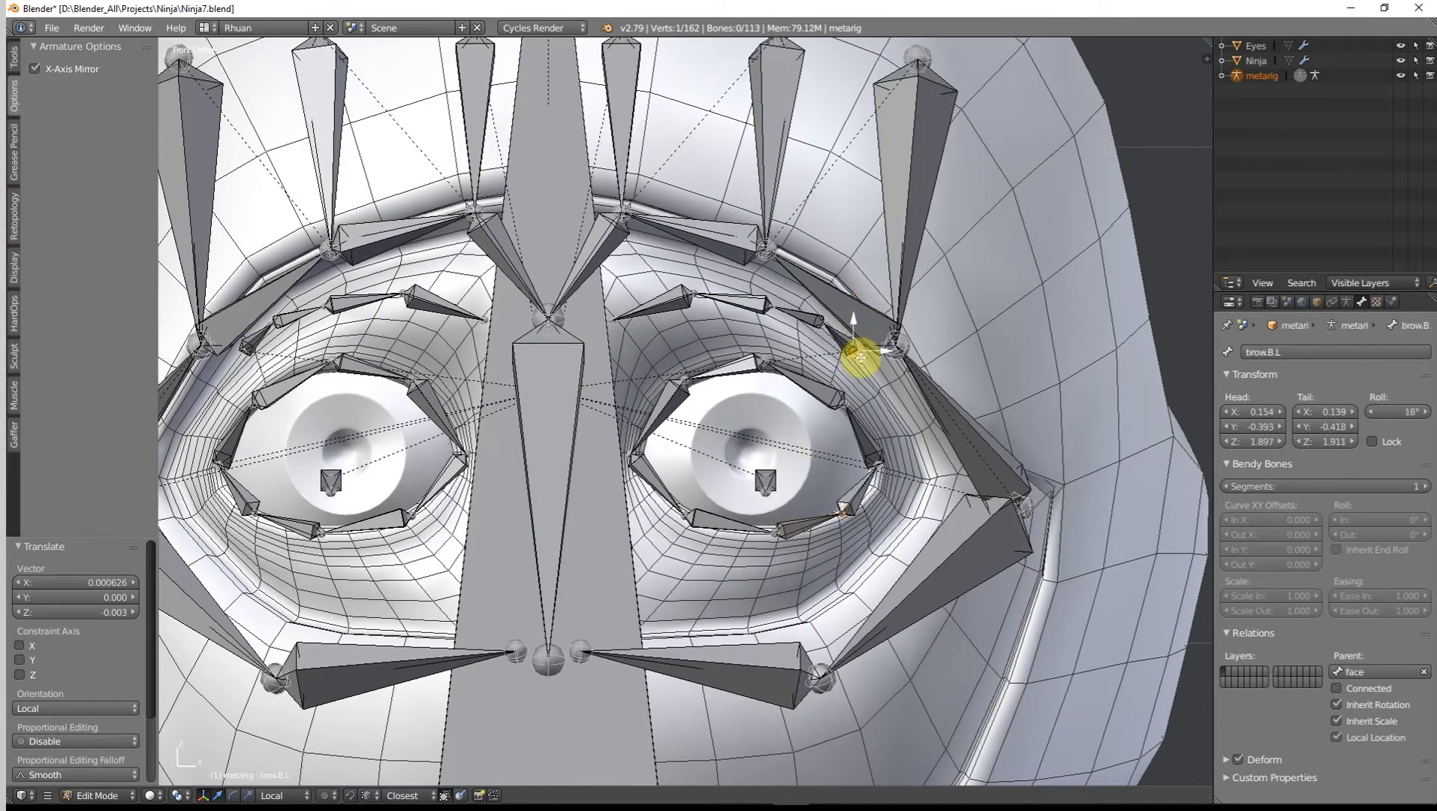
{"action": "key", "text": "g"}
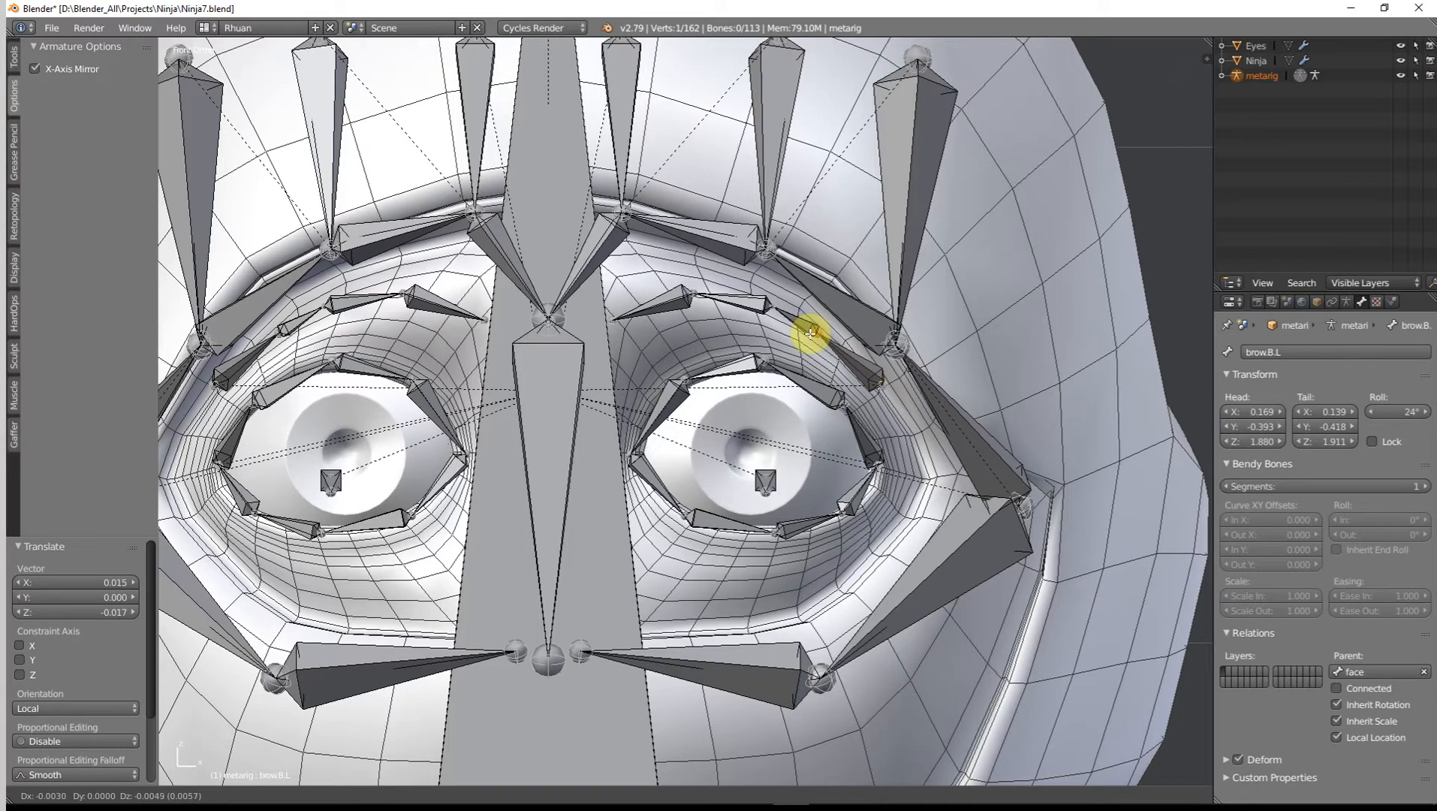
{"action": "left_click", "coordinate": [866, 372]}
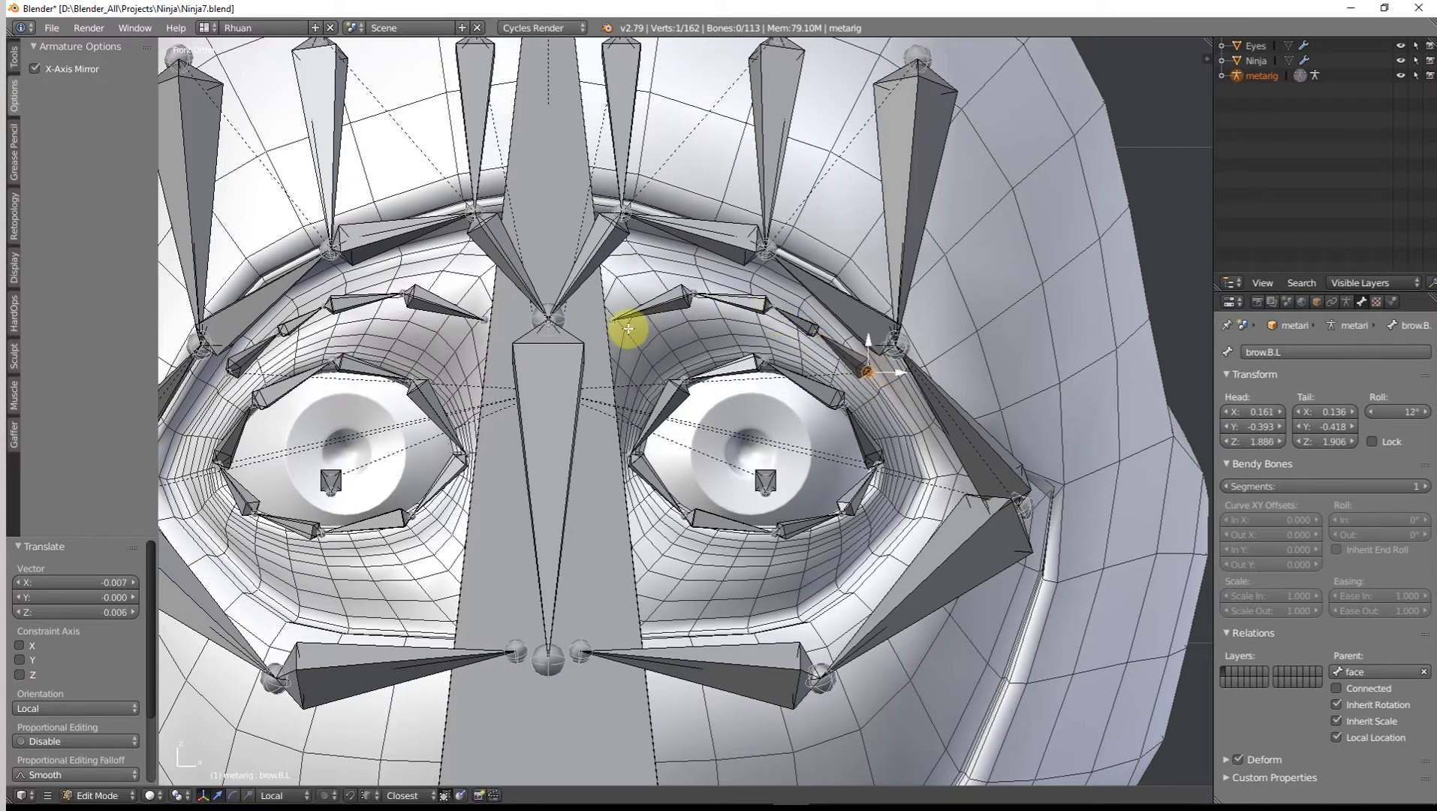
Step: Move the brow.B.L.002 tail by -0.009 on X and 0.004 on Z, and nudge the brow.B.L.003 tail -0.001 on X
{"action": "right_click", "coordinate": [692, 293]}
{"action": "key", "text": "g"}
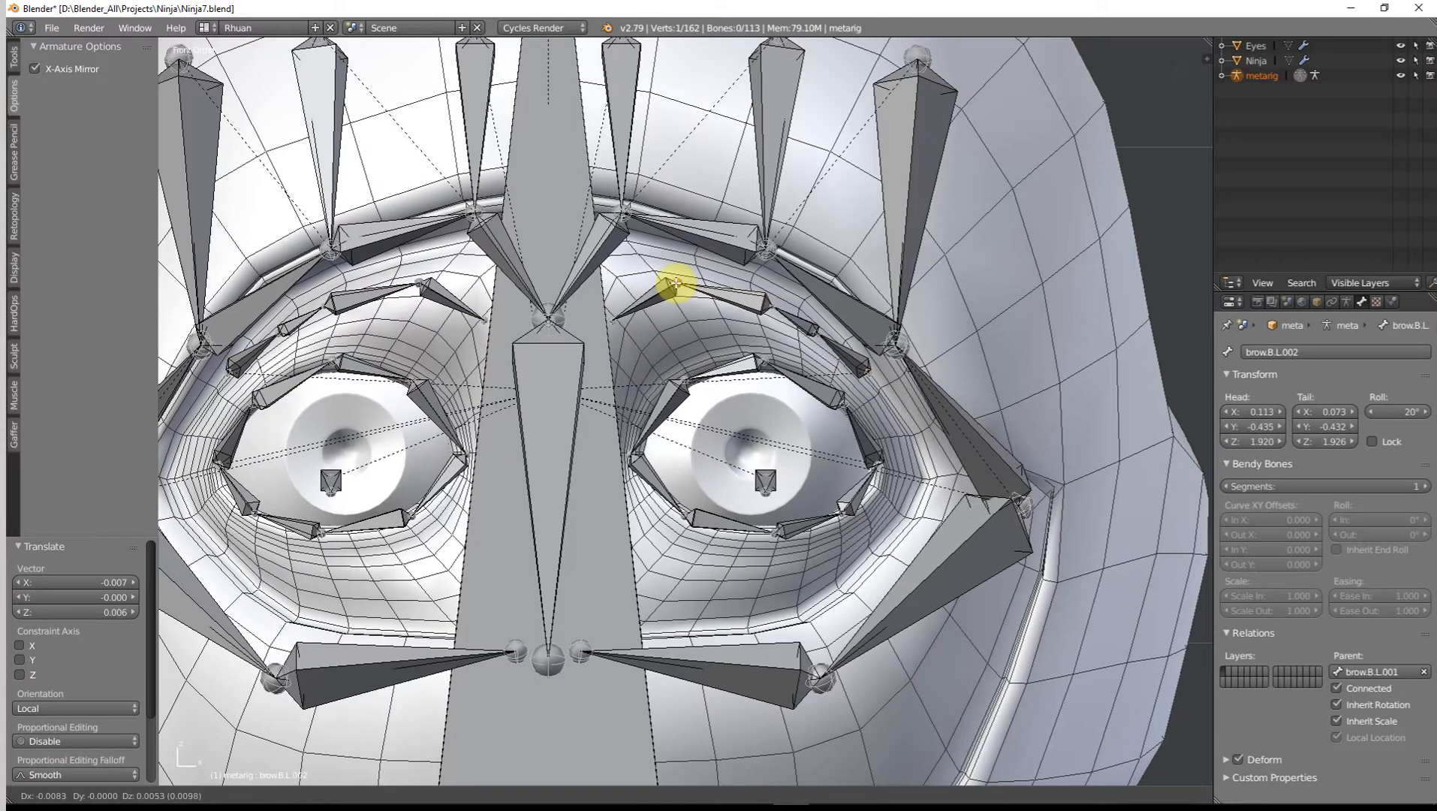
{"action": "left_click", "coordinate": [675, 285]}
{"action": "right_click", "coordinate": [616, 321]}
{"action": "key", "text": "g"}
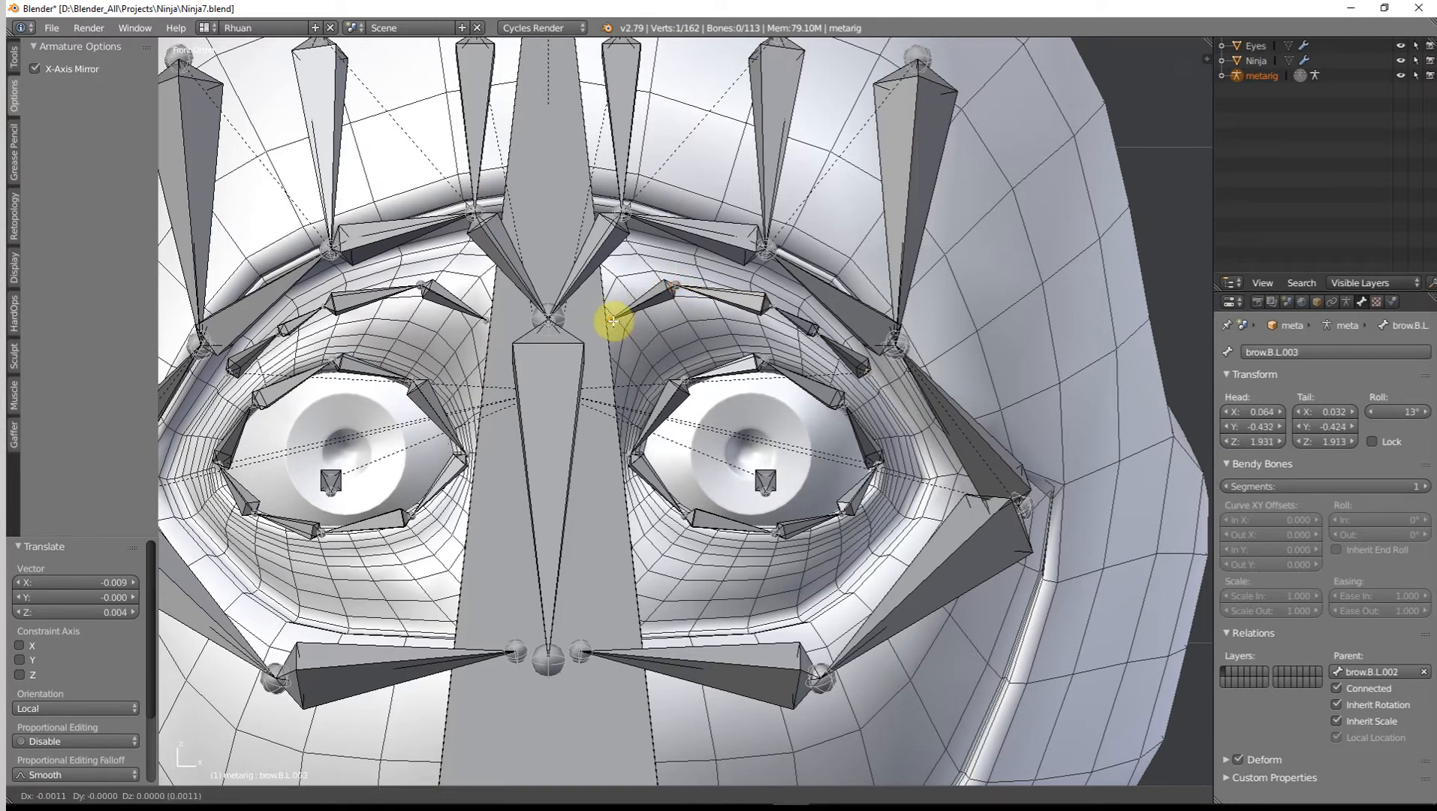
{"action": "left_click", "coordinate": [609, 315]}
Step: Shift the brow.B.L.001 tail slightly inward and up, raise the brow.B.L tail 0.001, and lower the brow.B.L head by about 0.0004
{"action": "right_click", "coordinate": [766, 304]}
{"action": "key", "text": "g"}
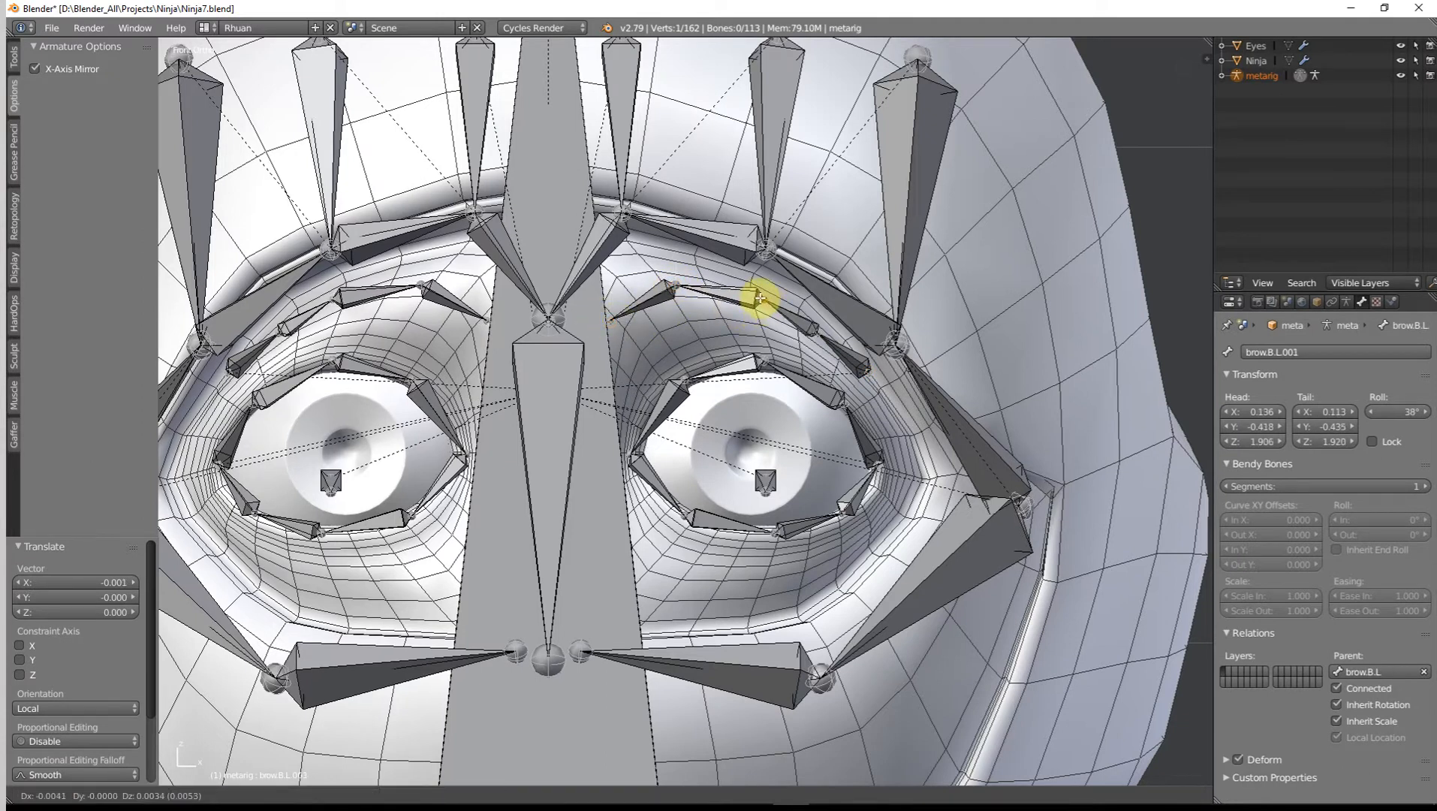
{"action": "left_click", "coordinate": [759, 298]}
{"action": "right_click", "coordinate": [817, 332]}
{"action": "key", "text": "g"}
{"action": "left_click", "coordinate": [850, 359]}
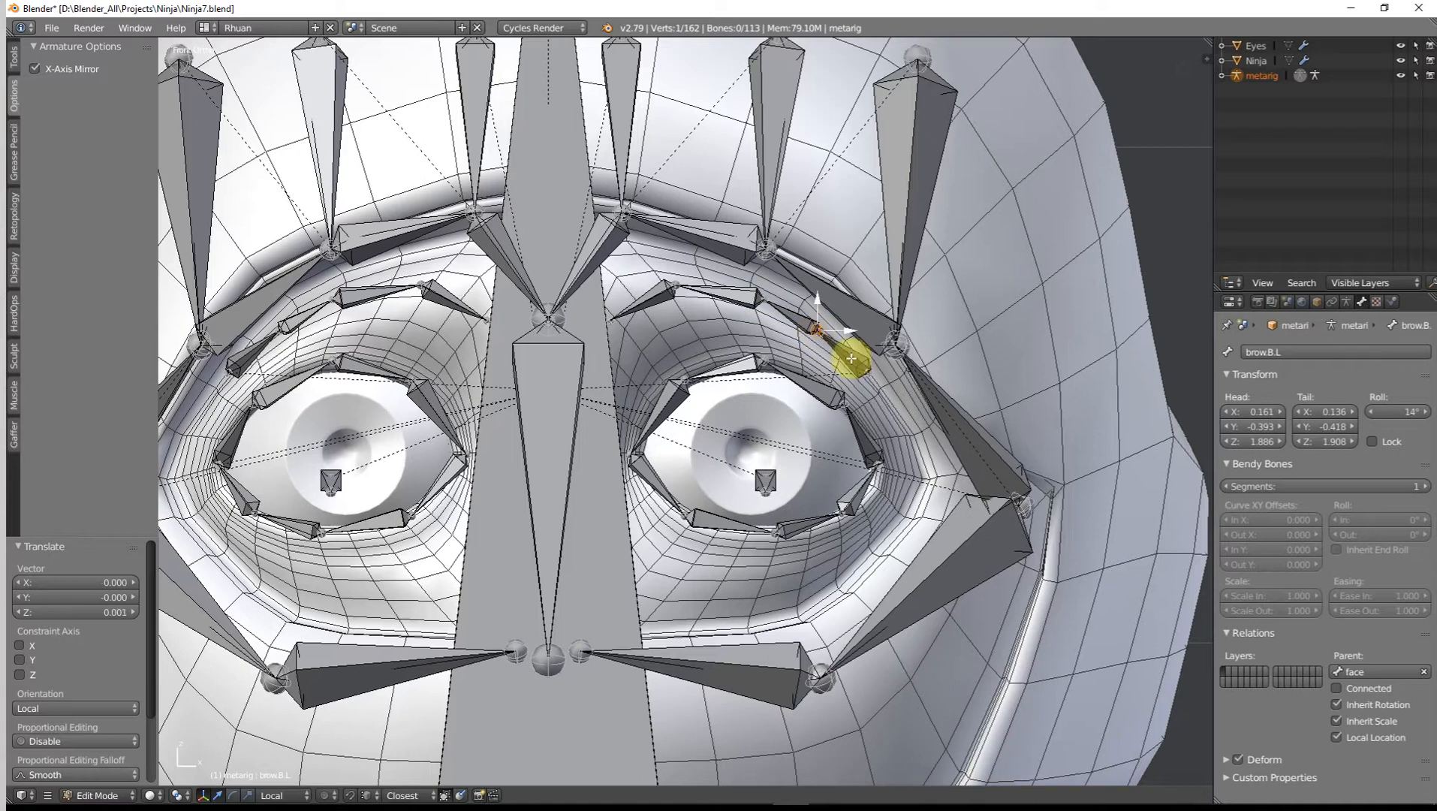
{"action": "key", "text": "g"}
{"action": "left_click", "coordinate": [866, 376]}
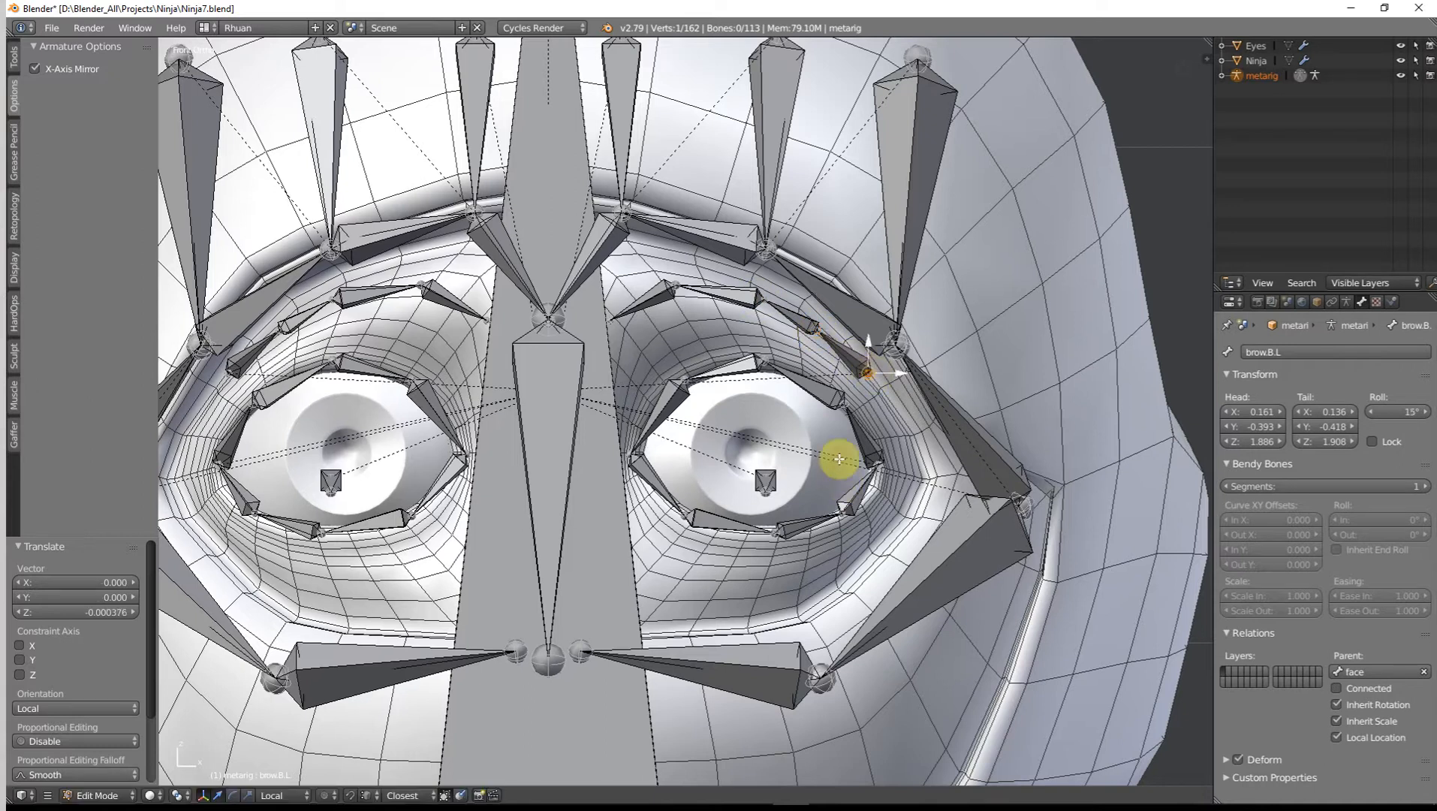
Step: In front view, move the cheek.T.L tail 0.010 on X and -0.030 on Z, and the cheek.T.L.001 tail 0.016 on X and -0.013 on Z
{"action": "middle_click_drag", "start_coordinate": [841, 475], "coordinate": [838, 411], "text": "shift"}
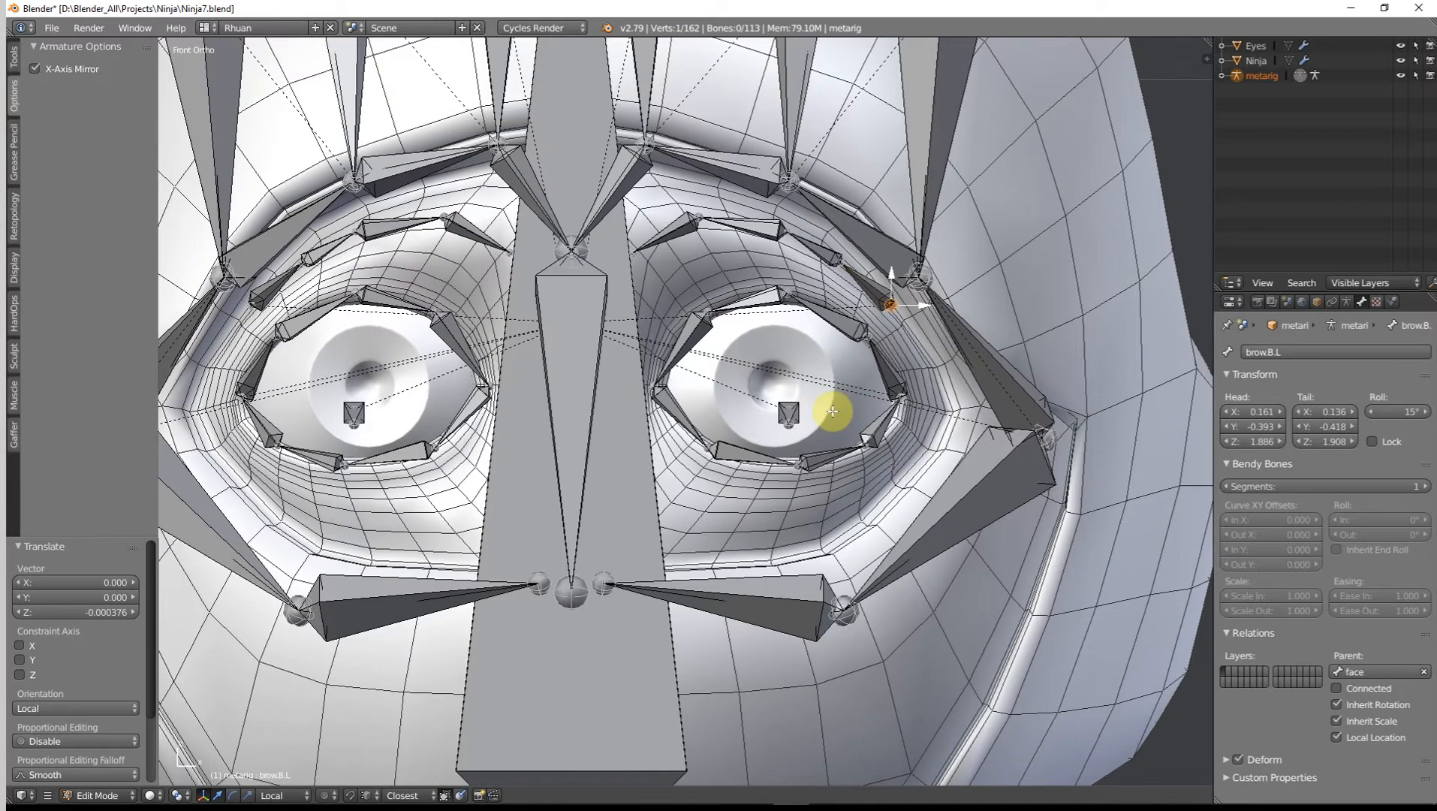
{"action": "scroll", "coordinate": [638, 552], "scroll_direction": "down", "scroll_amount": 5}
{"action": "middle_click_drag", "start_coordinate": [568, 552], "coordinate": [633, 531]}
{"action": "key", "text": "KP_1"}
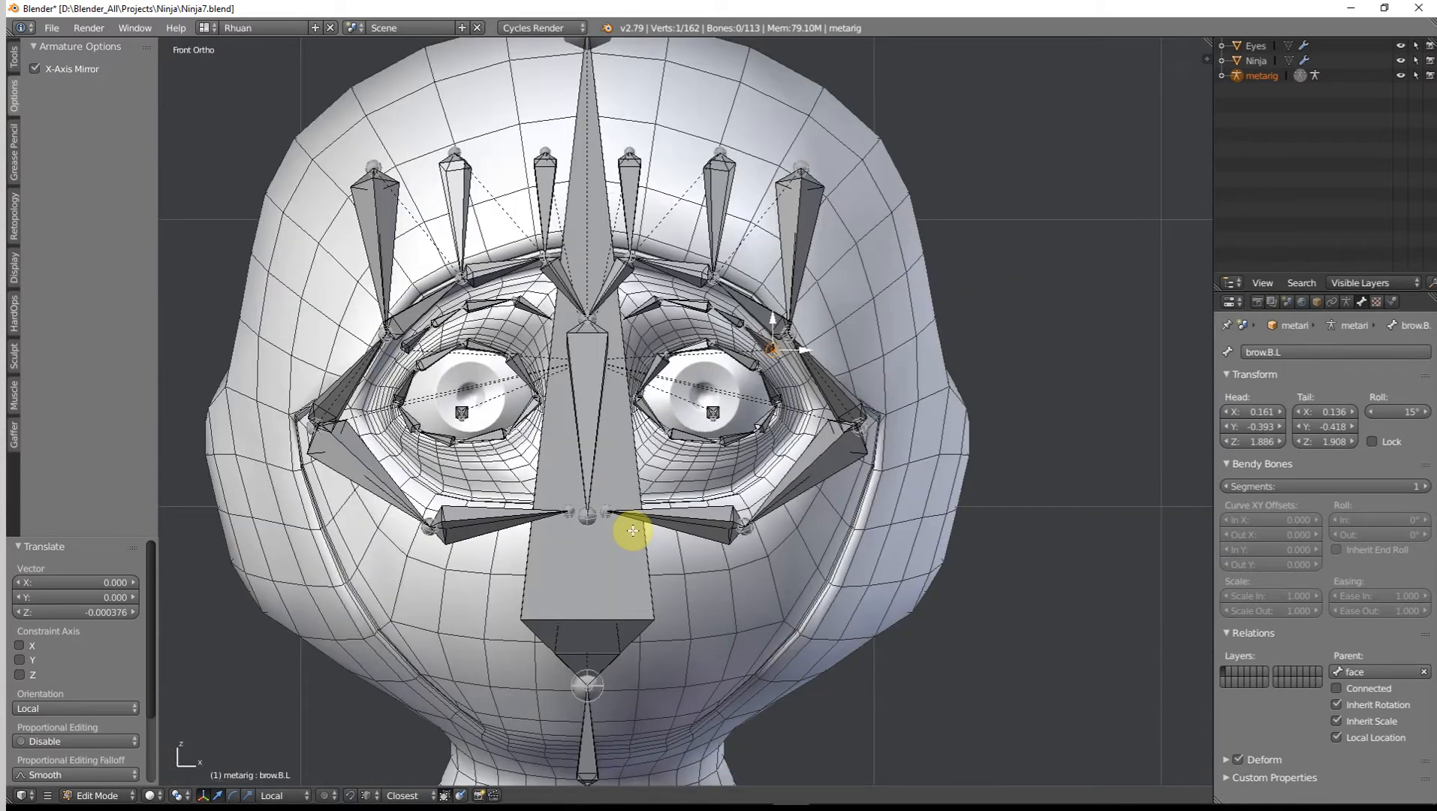
{"action": "scroll", "coordinate": [633, 531], "scroll_direction": "up", "scroll_amount": 2}
{"action": "right_click", "coordinate": [807, 584]}
{"action": "key", "text": "g"}
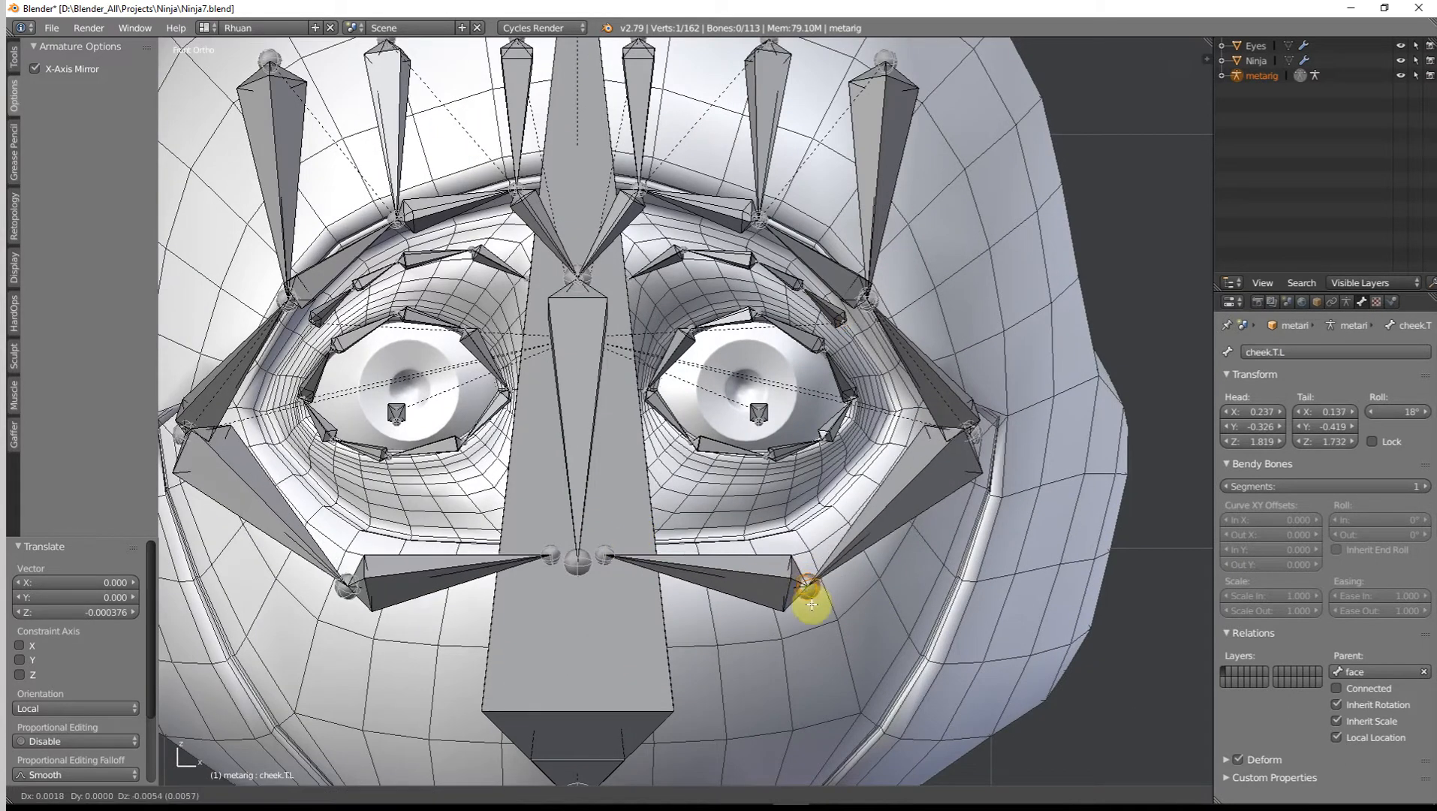
{"action": "left_click", "coordinate": [822, 627]}
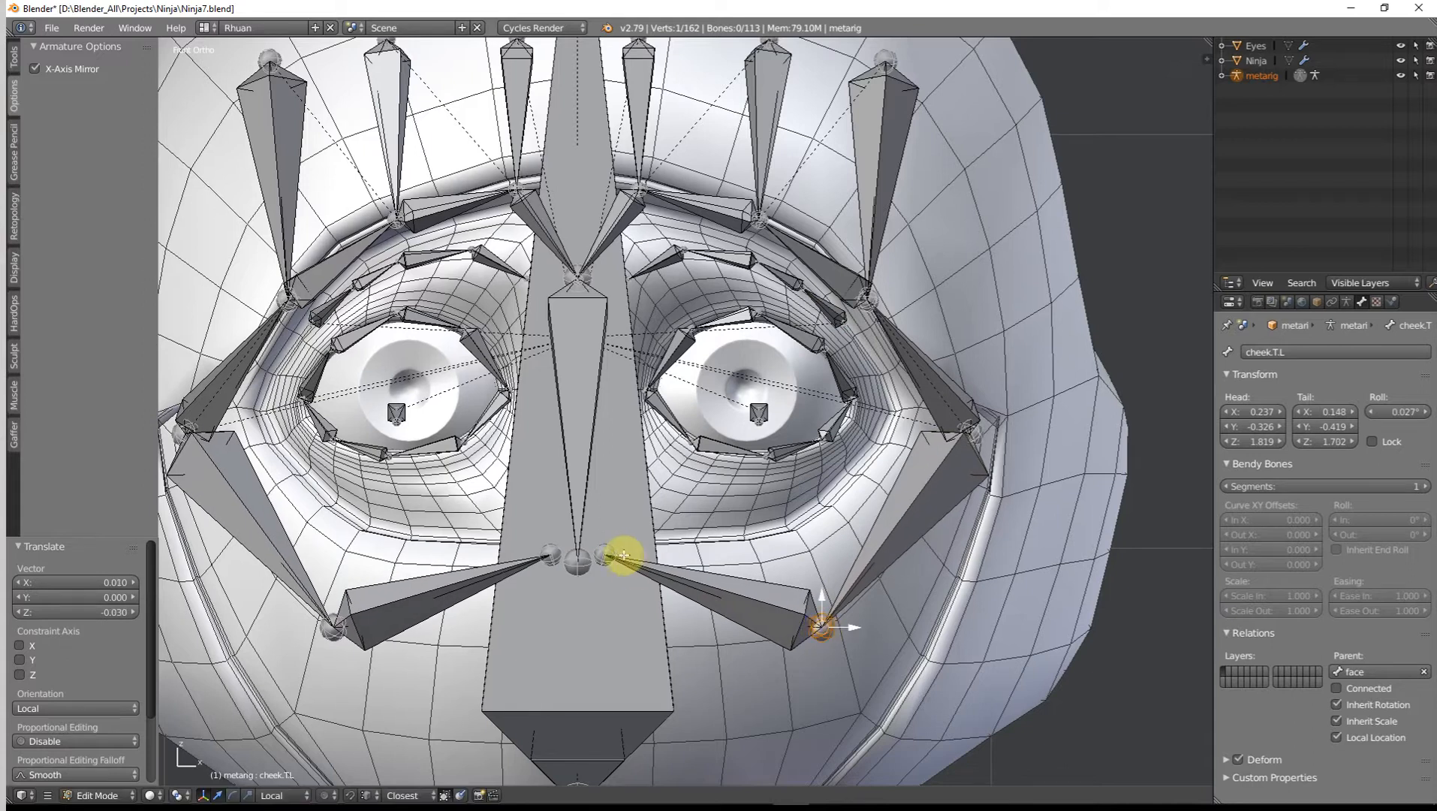
{"action": "right_click", "coordinate": [622, 556]}
{"action": "key", "text": "g"}
{"action": "left_click", "coordinate": [644, 578]}
Step: Move the cheek.T.L tail a further 0.015 on X and -0.038 on Z, and lower the cheek.T.L.001 tail by 0.038
{"action": "right_click", "coordinate": [825, 639]}
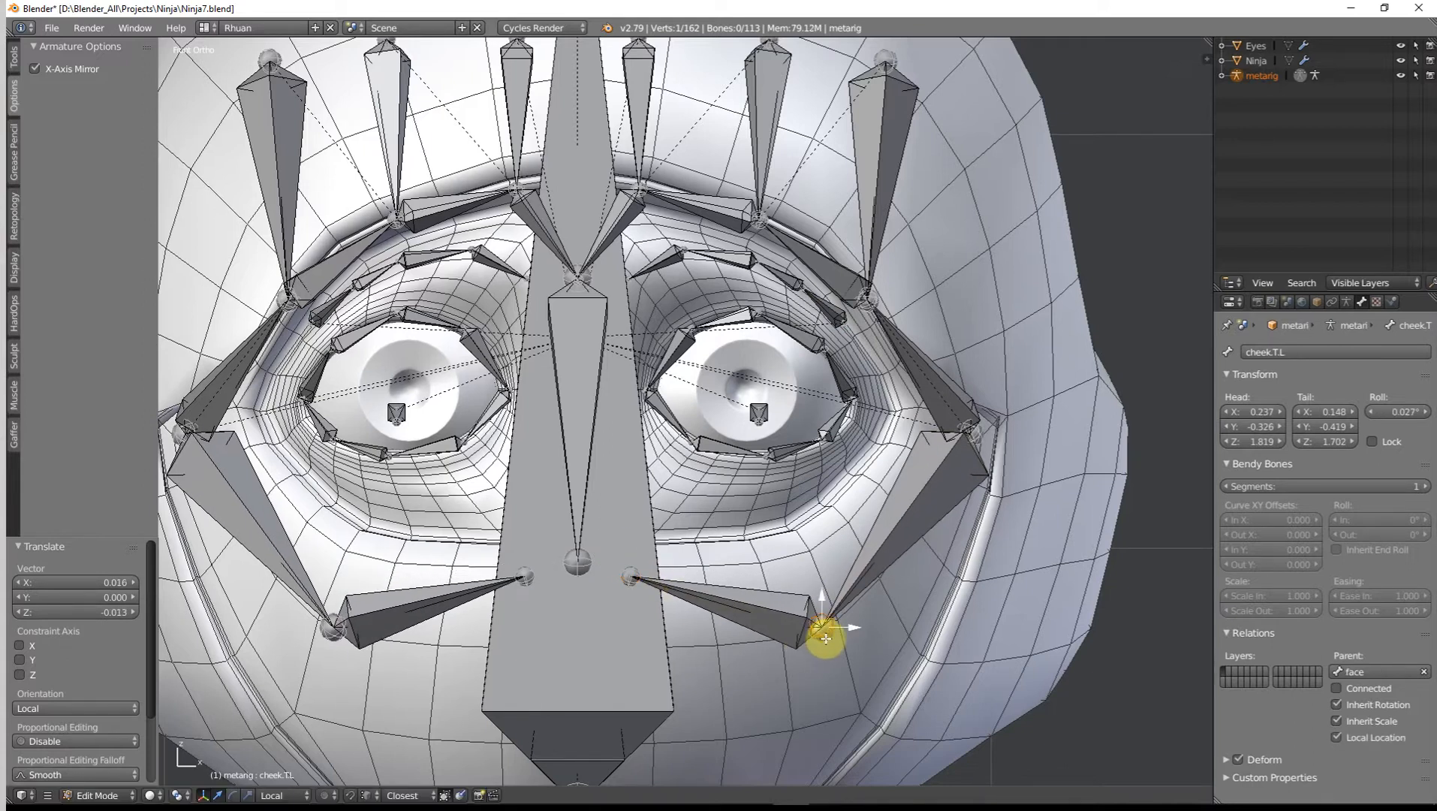
{"action": "key", "text": "g"}
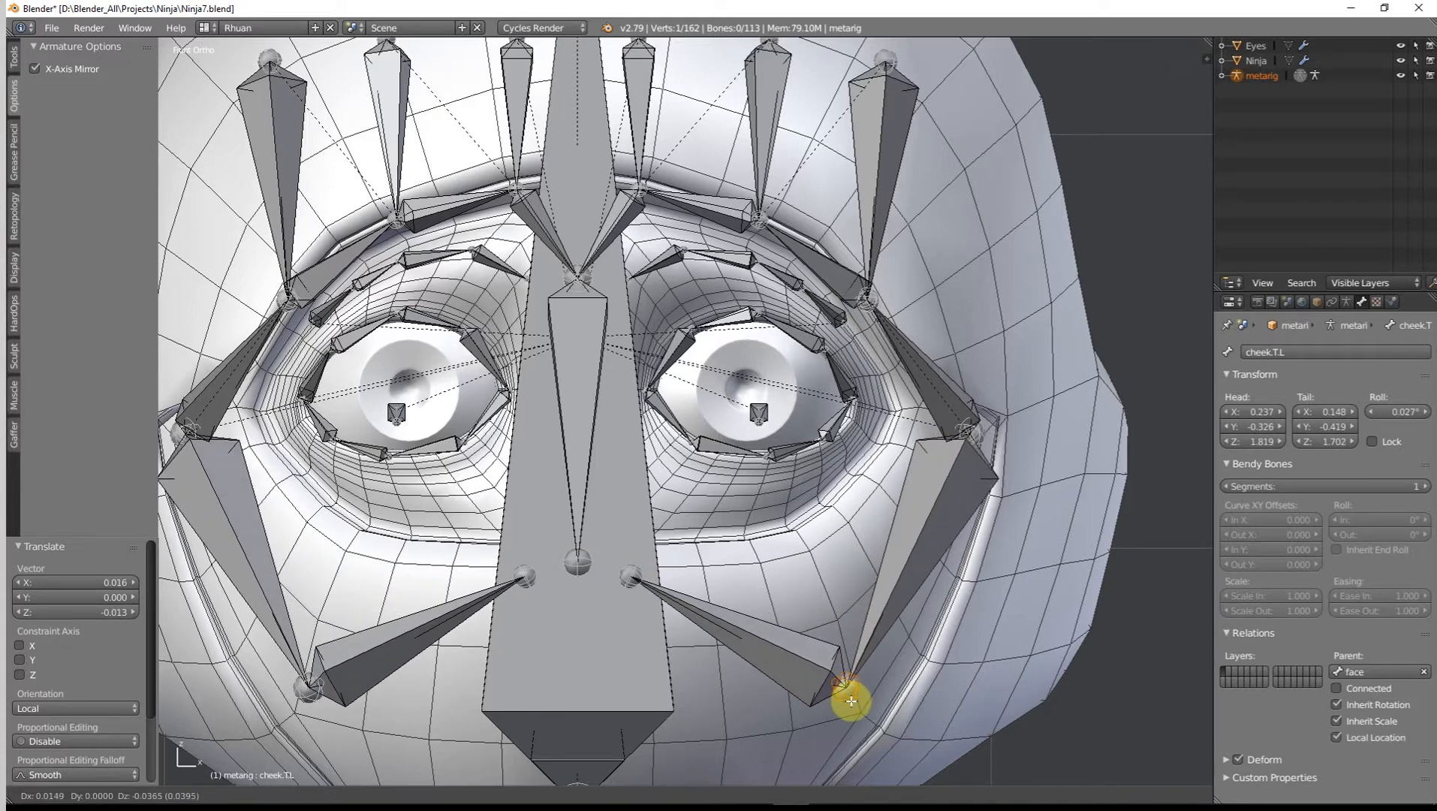
{"action": "left_click", "coordinate": [851, 701]}
{"action": "right_click", "coordinate": [641, 587]}
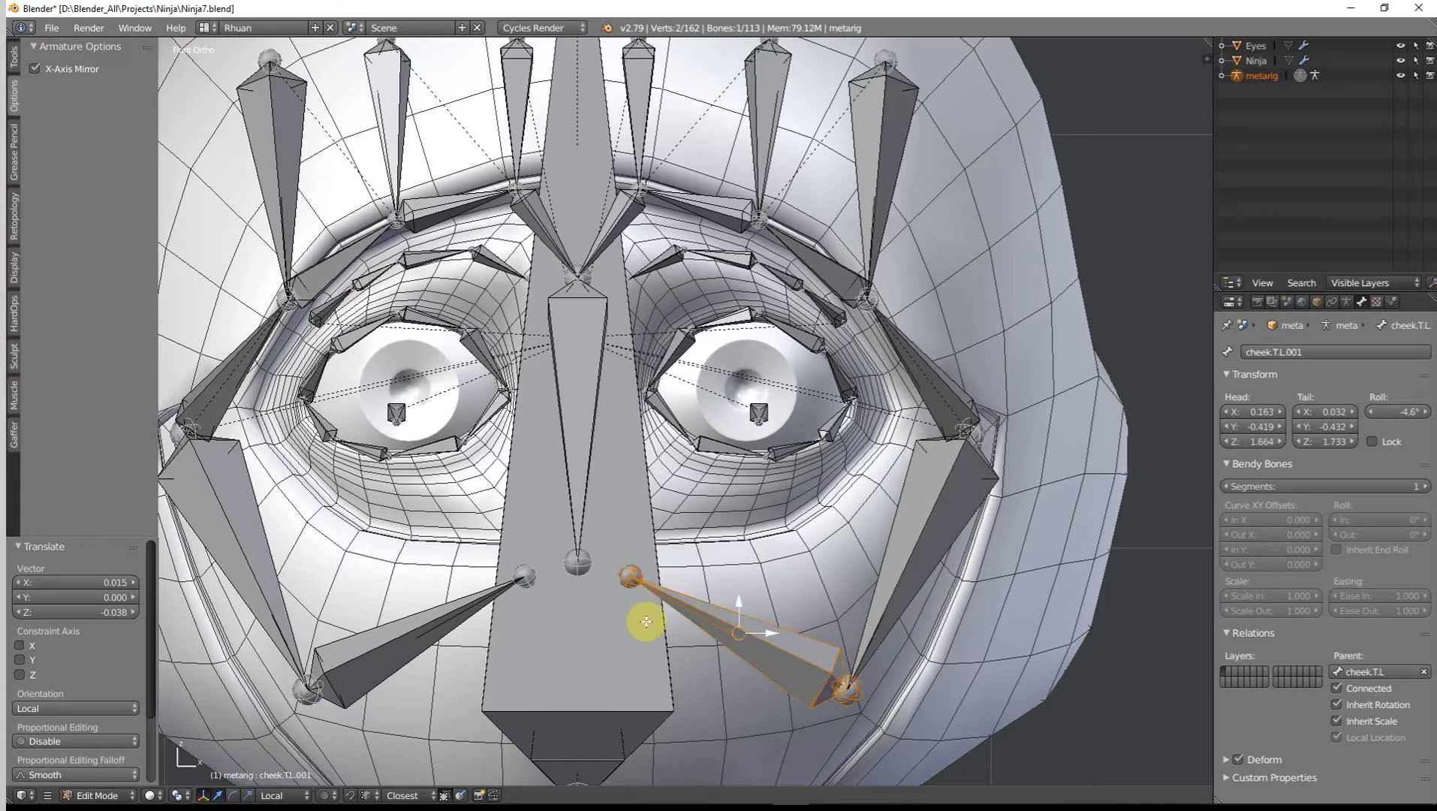
{"action": "right_click", "coordinate": [638, 581]}
{"action": "key", "text": "g"}
{"action": "left_click", "coordinate": [631, 641]}
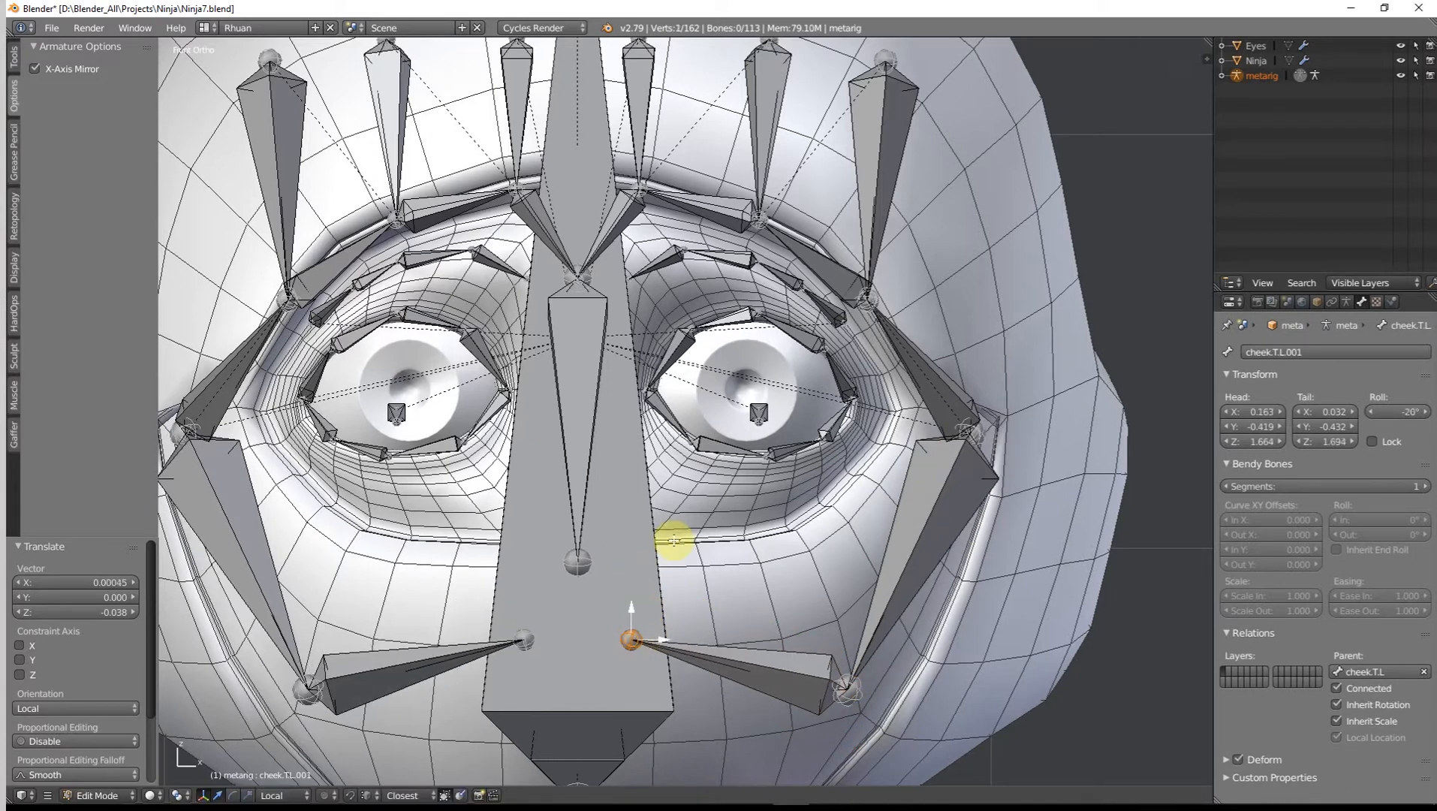
Step: Raise the tail of the nose bone by 0.062 along the global Z axis
{"action": "middle_click_drag", "start_coordinate": [674, 540], "coordinate": [510, 571]}
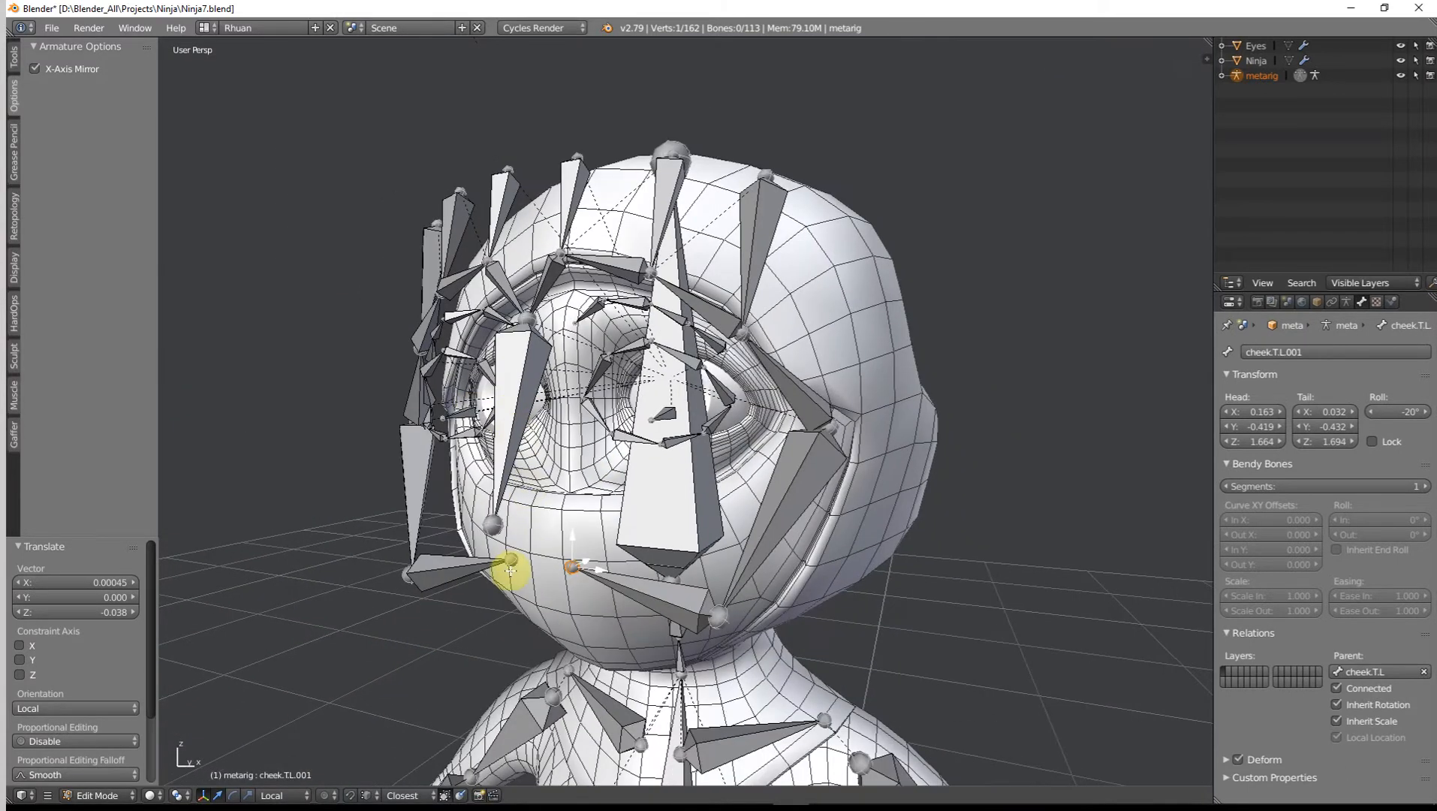
{"action": "right_click", "coordinate": [496, 526]}
{"action": "key", "text": "KP_1"}
{"action": "scroll", "coordinate": [496, 522], "scroll_direction": "up", "scroll_amount": 2}
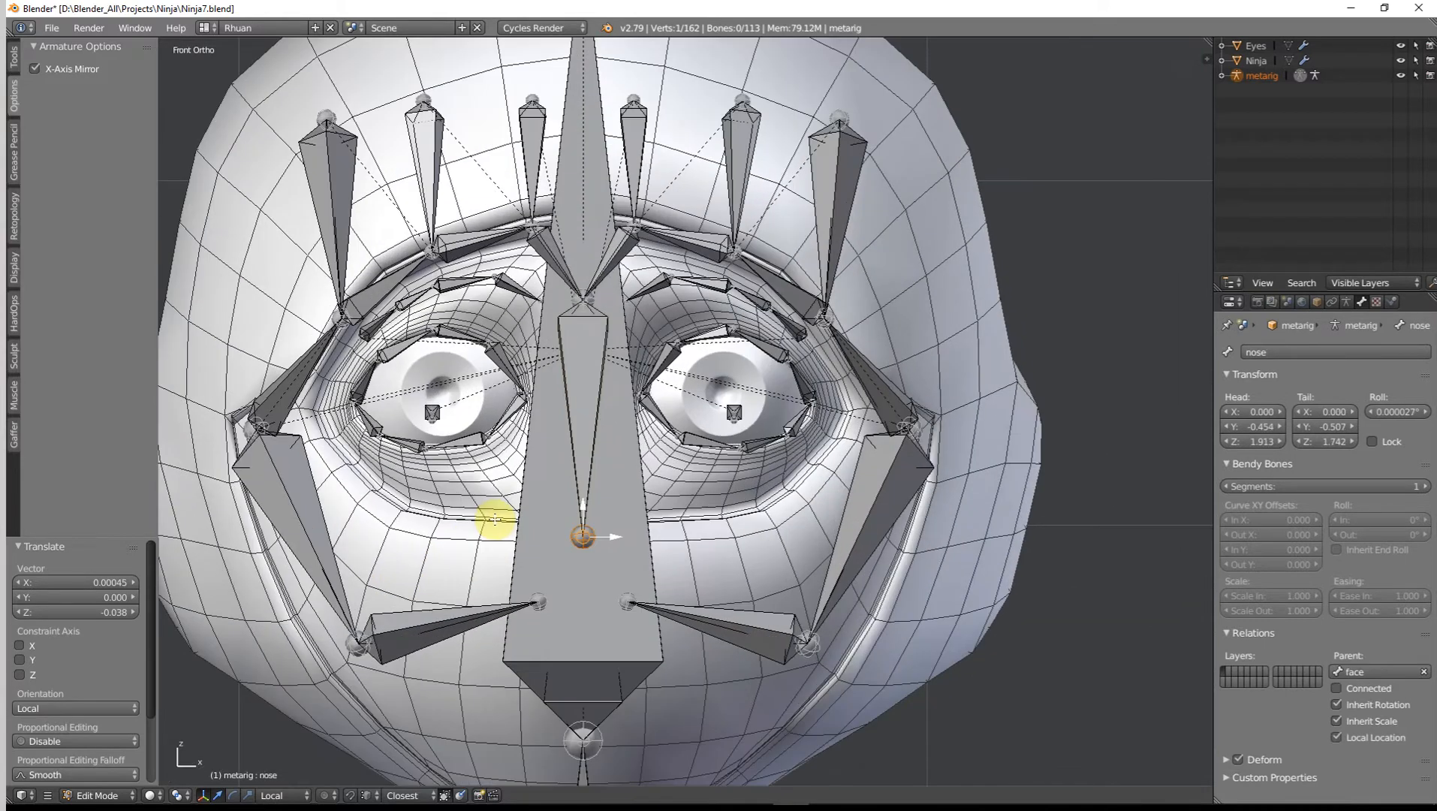
{"action": "key", "text": "g"}
{"action": "key", "text": "z"}
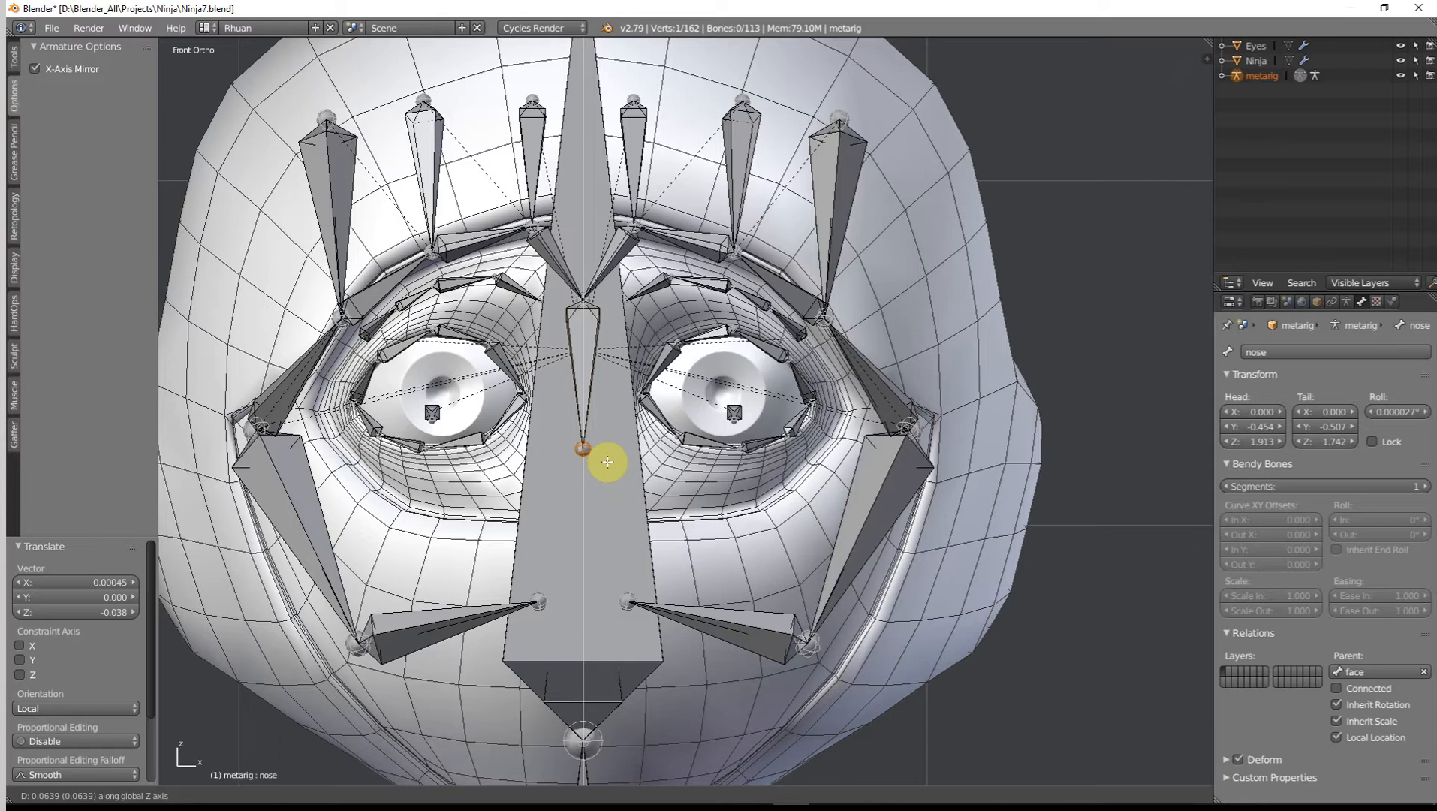
{"action": "left_click", "coordinate": [607, 465]}
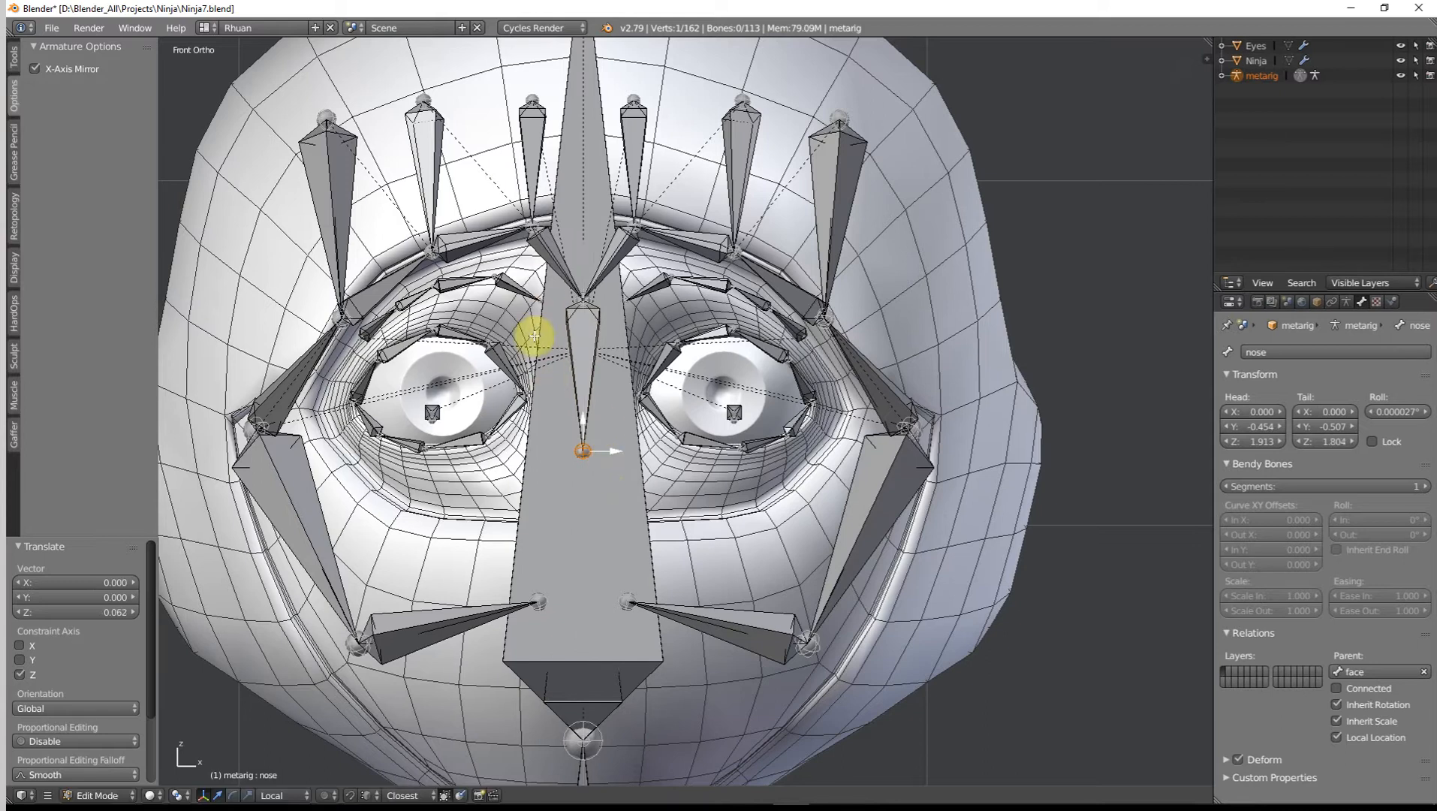
Step: Examine how the face bones sit relative to the head mesh from the side and at an angle
{"action": "scroll", "coordinate": [510, 444], "scroll_direction": "down", "scroll_amount": 5}
{"action": "middle_click_drag", "start_coordinate": [507, 497], "coordinate": [343, 509]}
{"action": "key", "text": "KP_3"}
{"action": "scroll", "coordinate": [451, 518], "scroll_direction": "down", "scroll_amount": 3}
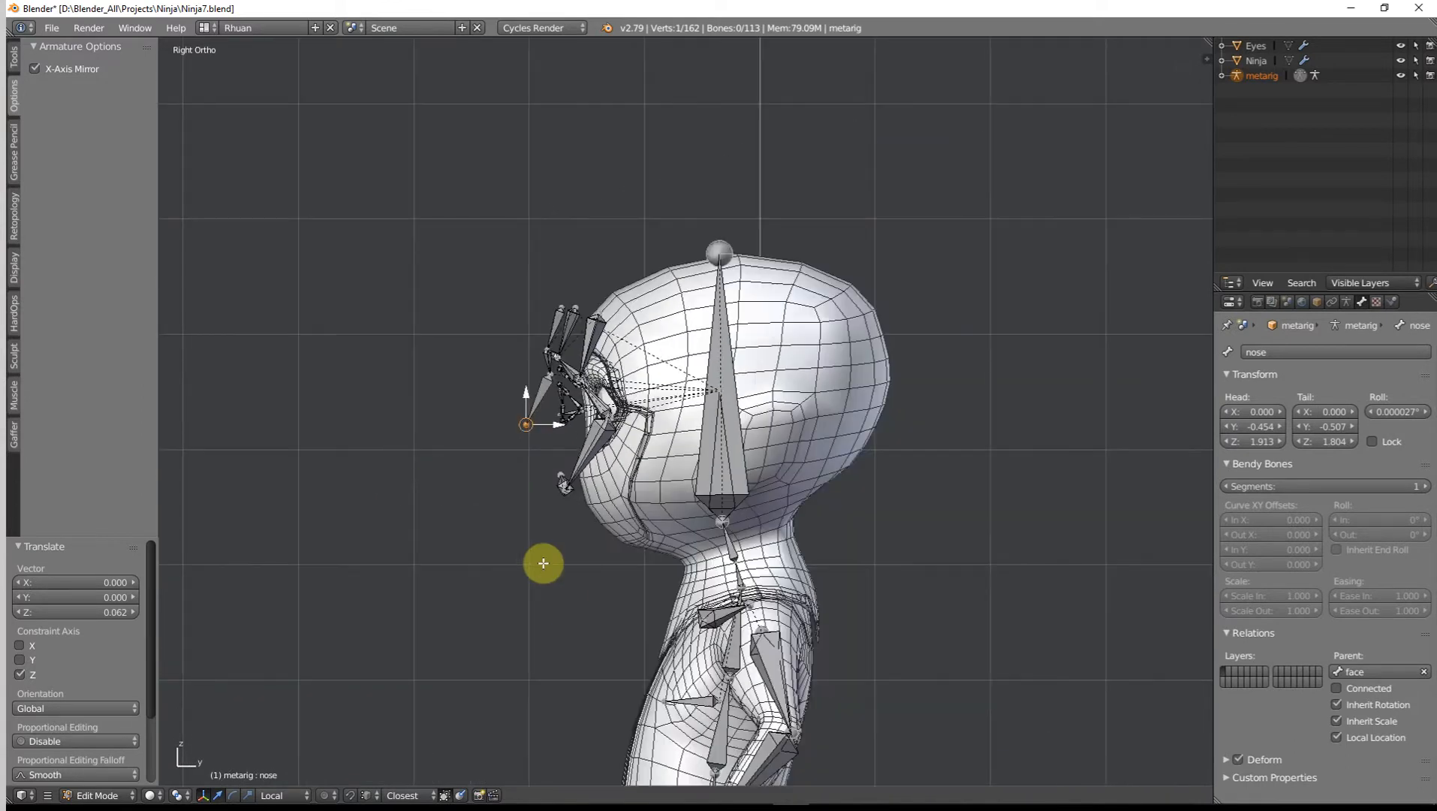
{"action": "scroll", "coordinate": [471, 392], "scroll_direction": "up", "scroll_amount": 3}
{"action": "scroll", "coordinate": [471, 393], "scroll_direction": "down", "scroll_amount": 2}
{"action": "middle_click_drag", "start_coordinate": [545, 398], "coordinate": [757, 429]}
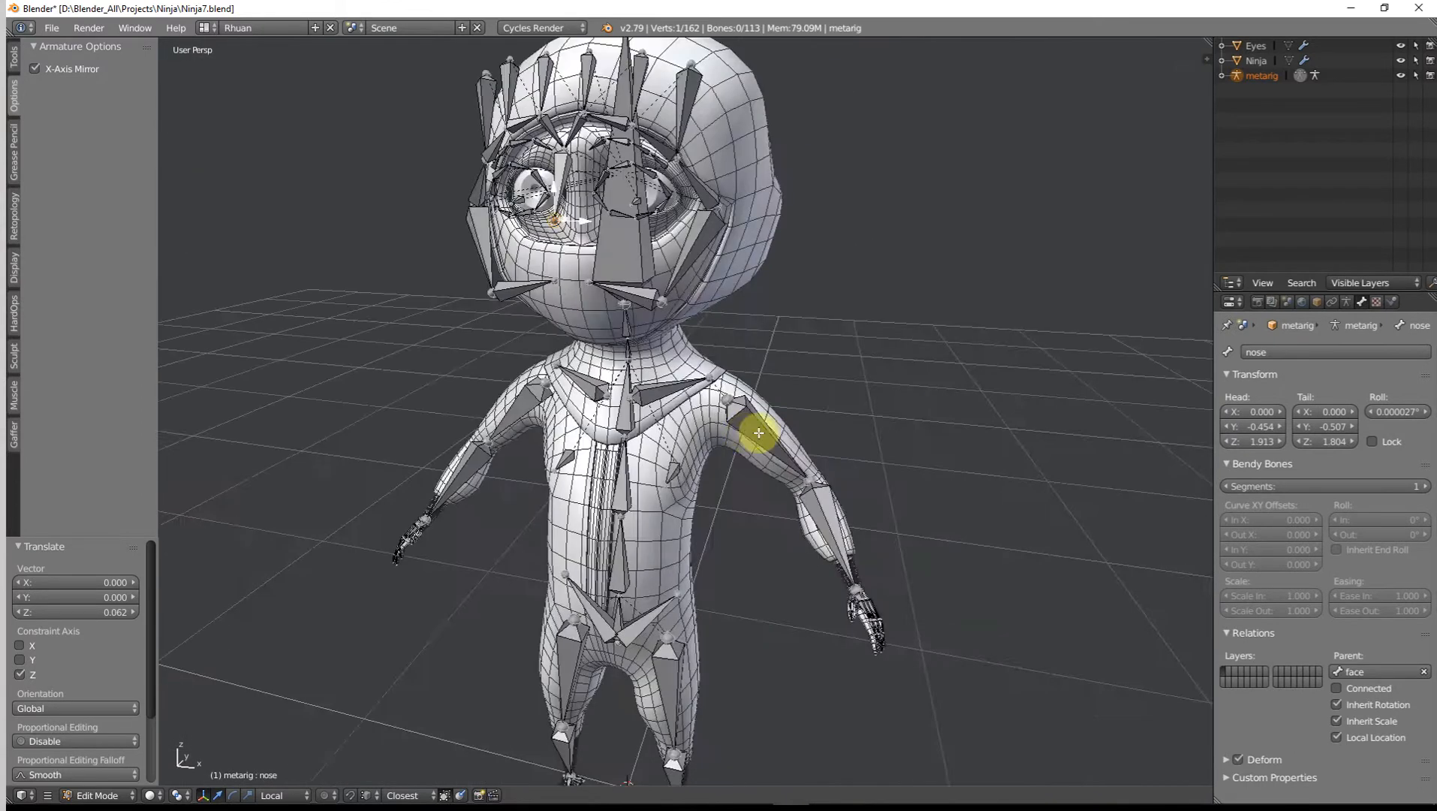
{"action": "scroll", "coordinate": [680, 417], "scroll_direction": "up", "scroll_amount": 5}
{"action": "scroll", "coordinate": [722, 433], "scroll_direction": "down", "scroll_amount": 4}
Step: Select the whole ring of left eyelid bones and move it 0.089 along the global Y axis toward the eye rim
{"action": "key", "text": "KP_1"}
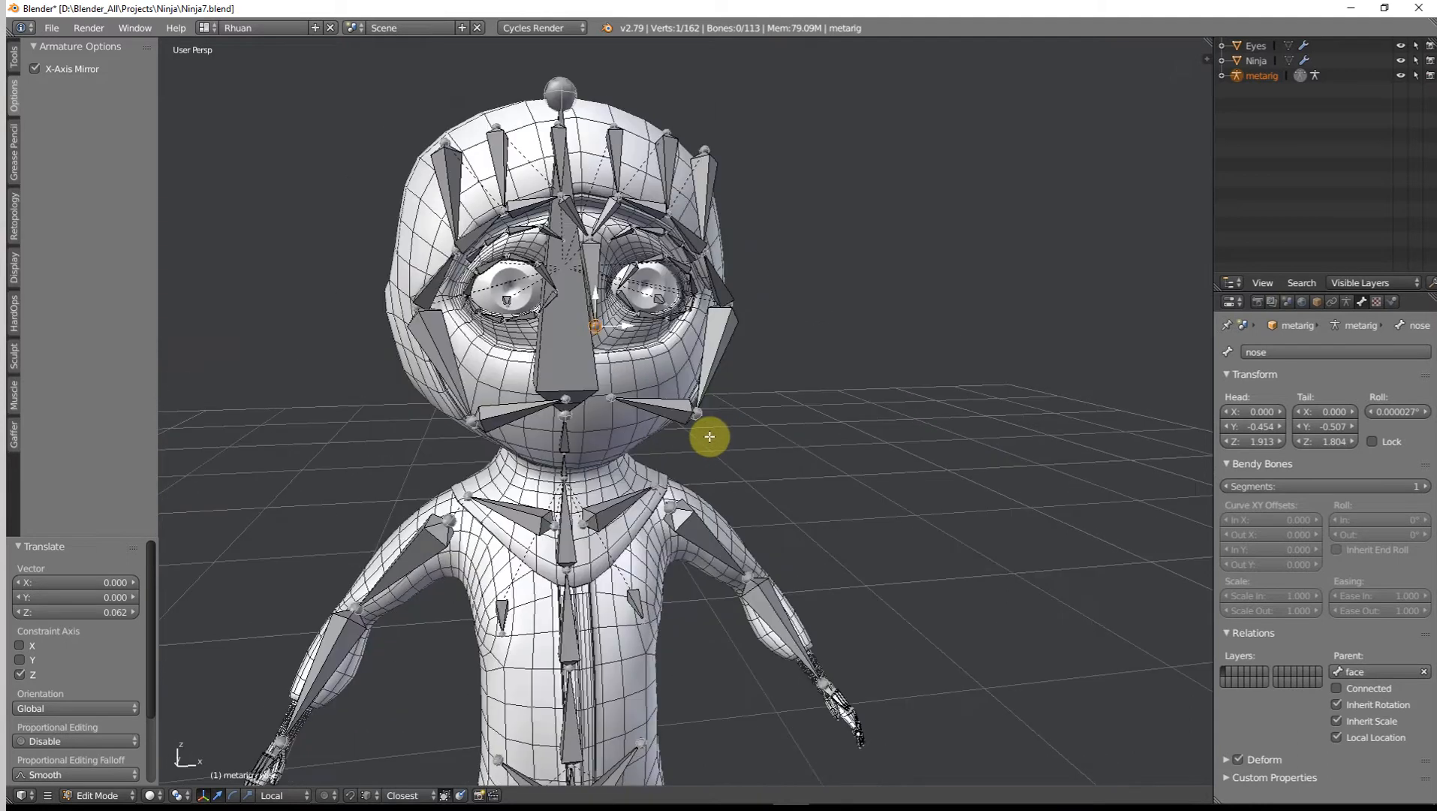
{"action": "scroll", "coordinate": [712, 259], "scroll_direction": "up", "scroll_amount": 4}
{"action": "scroll", "coordinate": [658, 491], "scroll_direction": "down", "scroll_amount": 2}
{"action": "scroll", "coordinate": [615, 391], "scroll_direction": "up", "scroll_amount": 4}
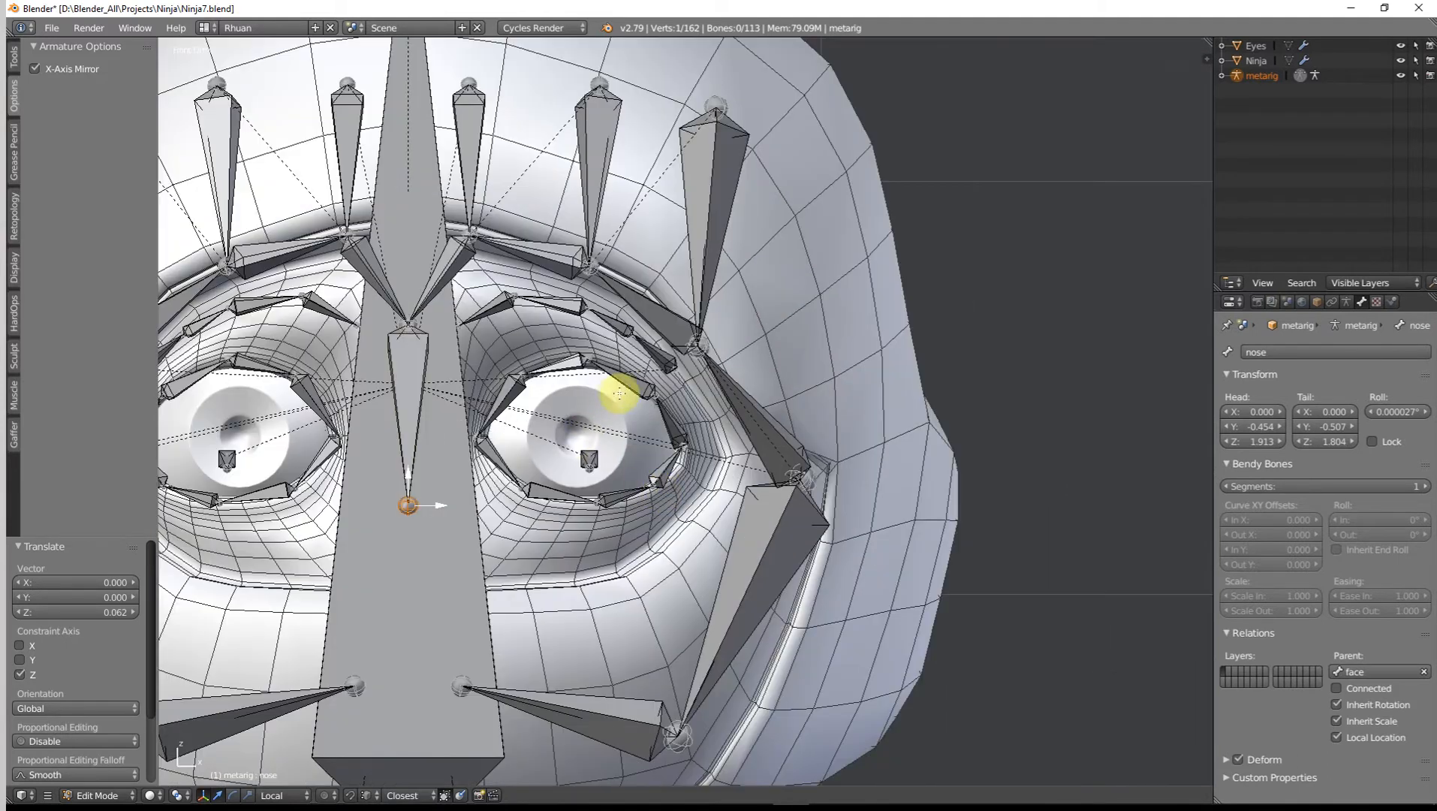
{"action": "right_click", "coordinate": [588, 369]}
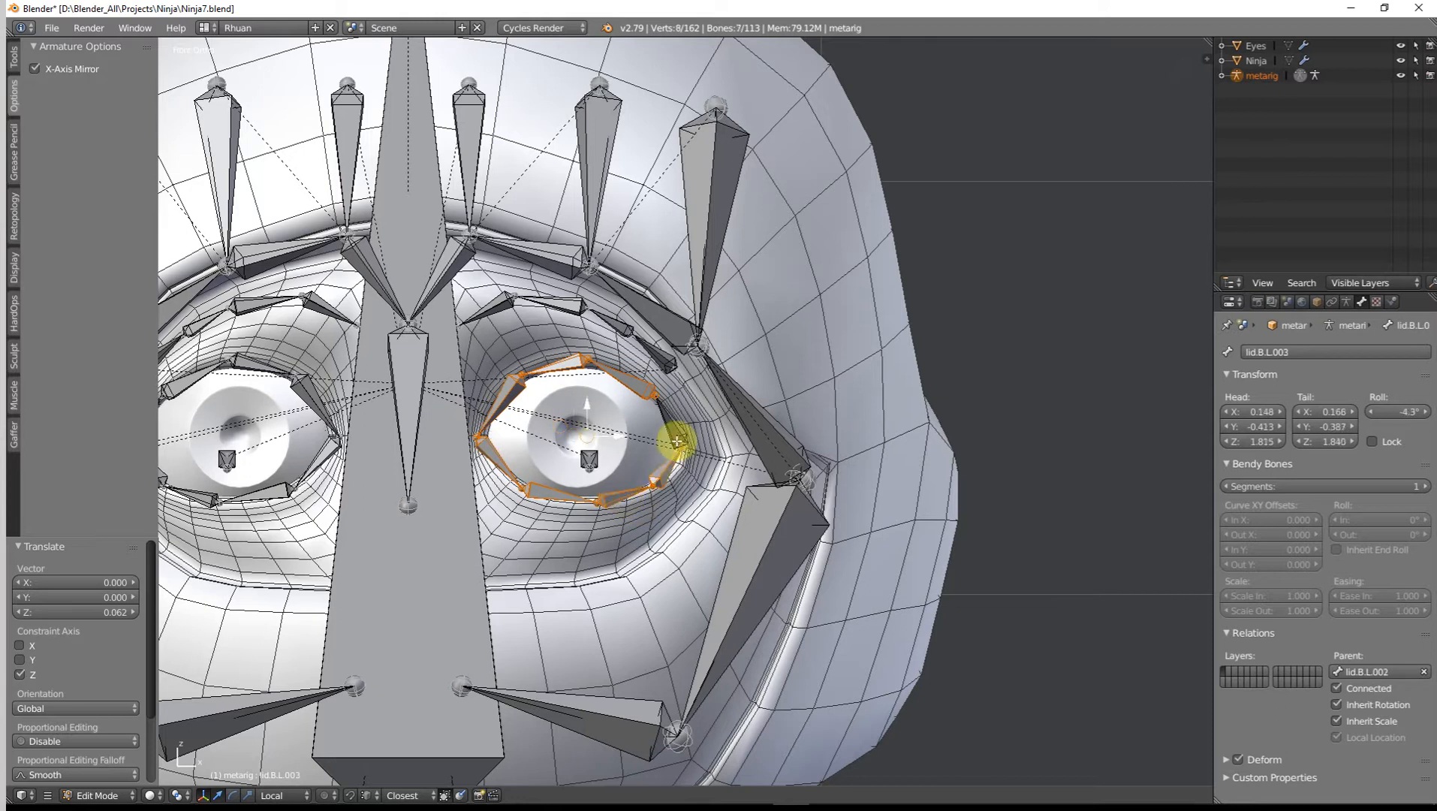
{"action": "middle_click_drag", "start_coordinate": [685, 430], "coordinate": [658, 452]}
{"action": "key", "text": "g"}
{"action": "key", "text": "y"}
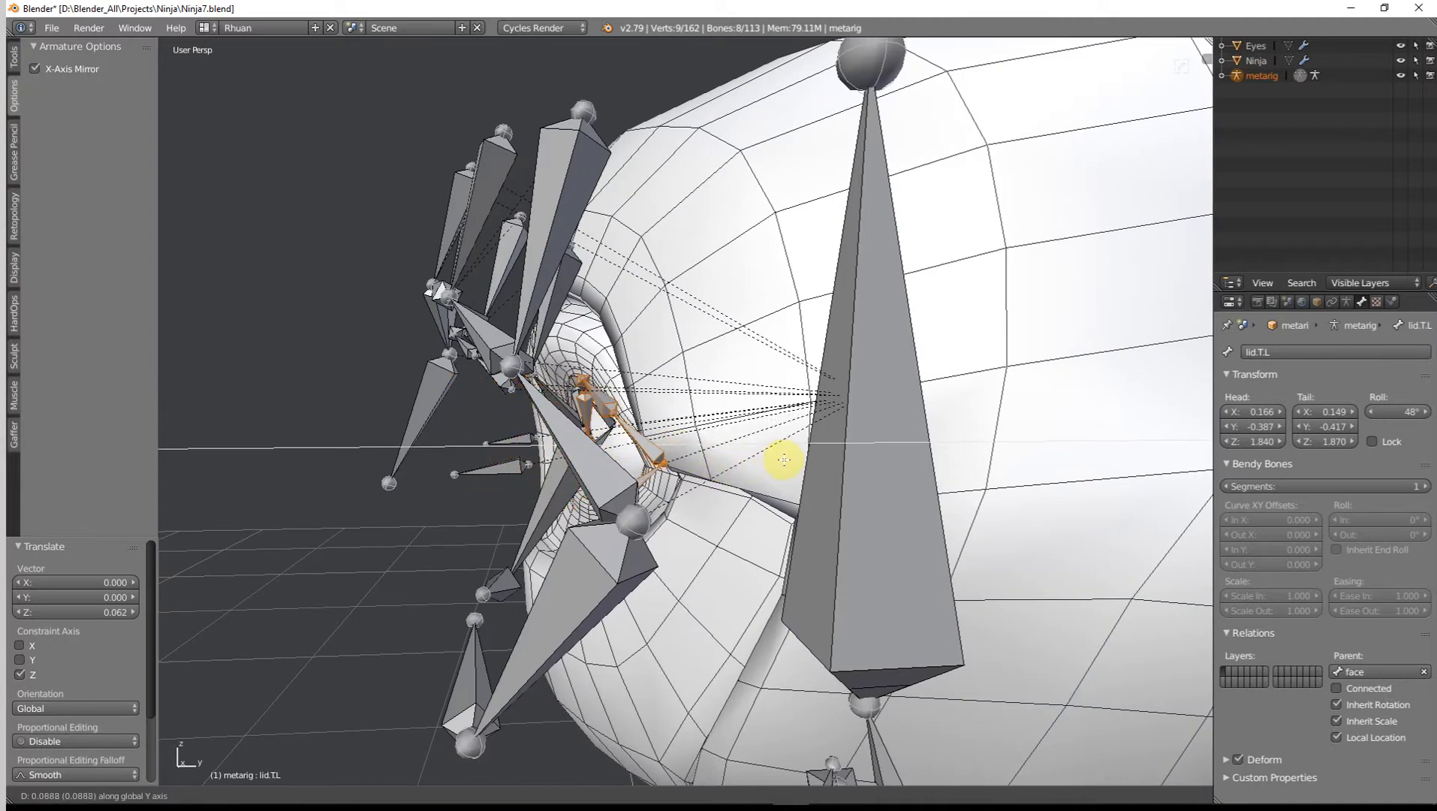
{"action": "left_click", "coordinate": [784, 460]}
Step: Move the lid.T.L.003 tail at the inner eye corner by -0.003 along Y
{"action": "middle_click_drag", "start_coordinate": [758, 470], "coordinate": [722, 537]}
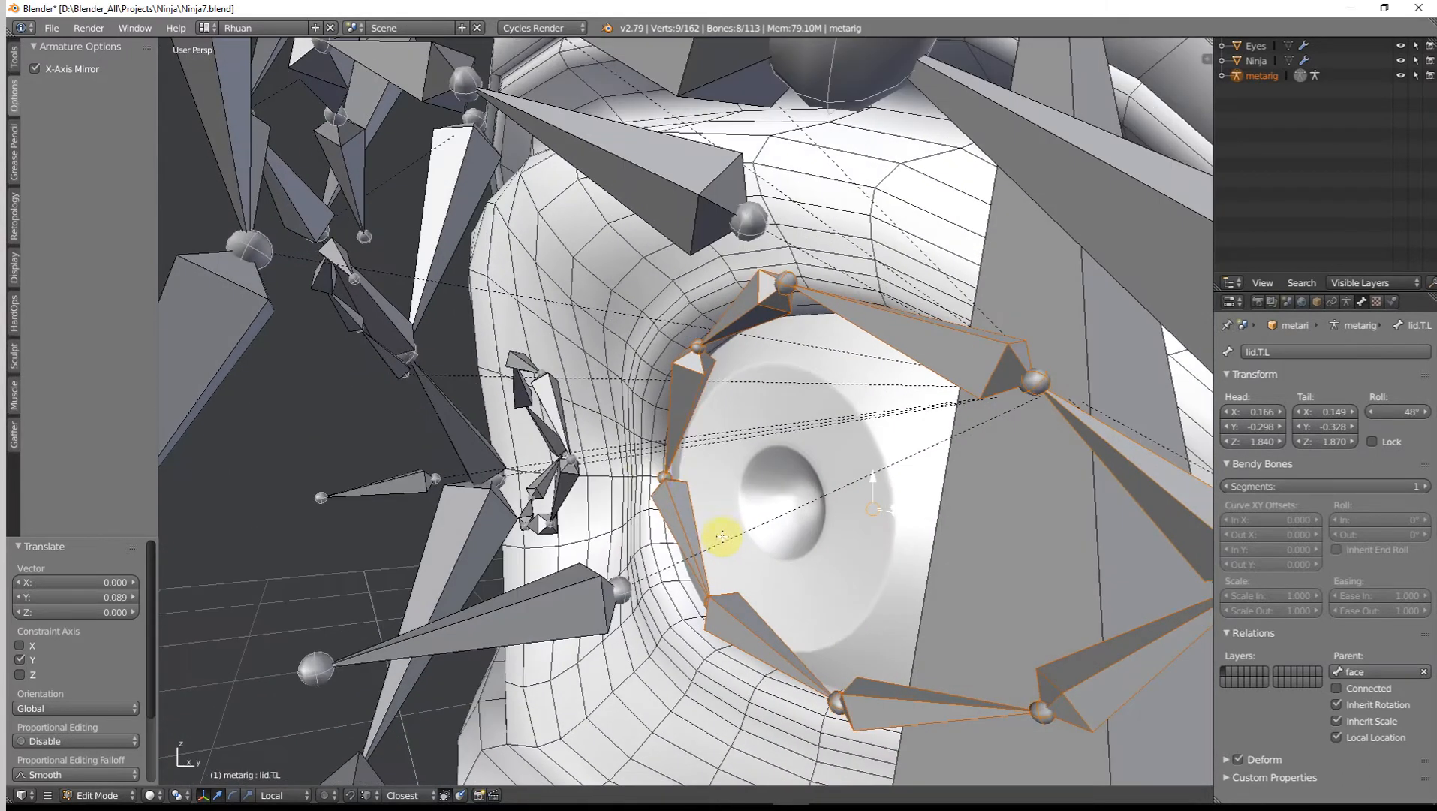
{"action": "right_click", "coordinate": [664, 473]}
{"action": "middle_click_drag", "start_coordinate": [664, 473], "coordinate": [699, 480]}
{"action": "key", "text": "g"}
{"action": "key", "text": "y"}
{"action": "key", "text": "y"}
{"action": "left_click", "coordinate": [697, 479]}
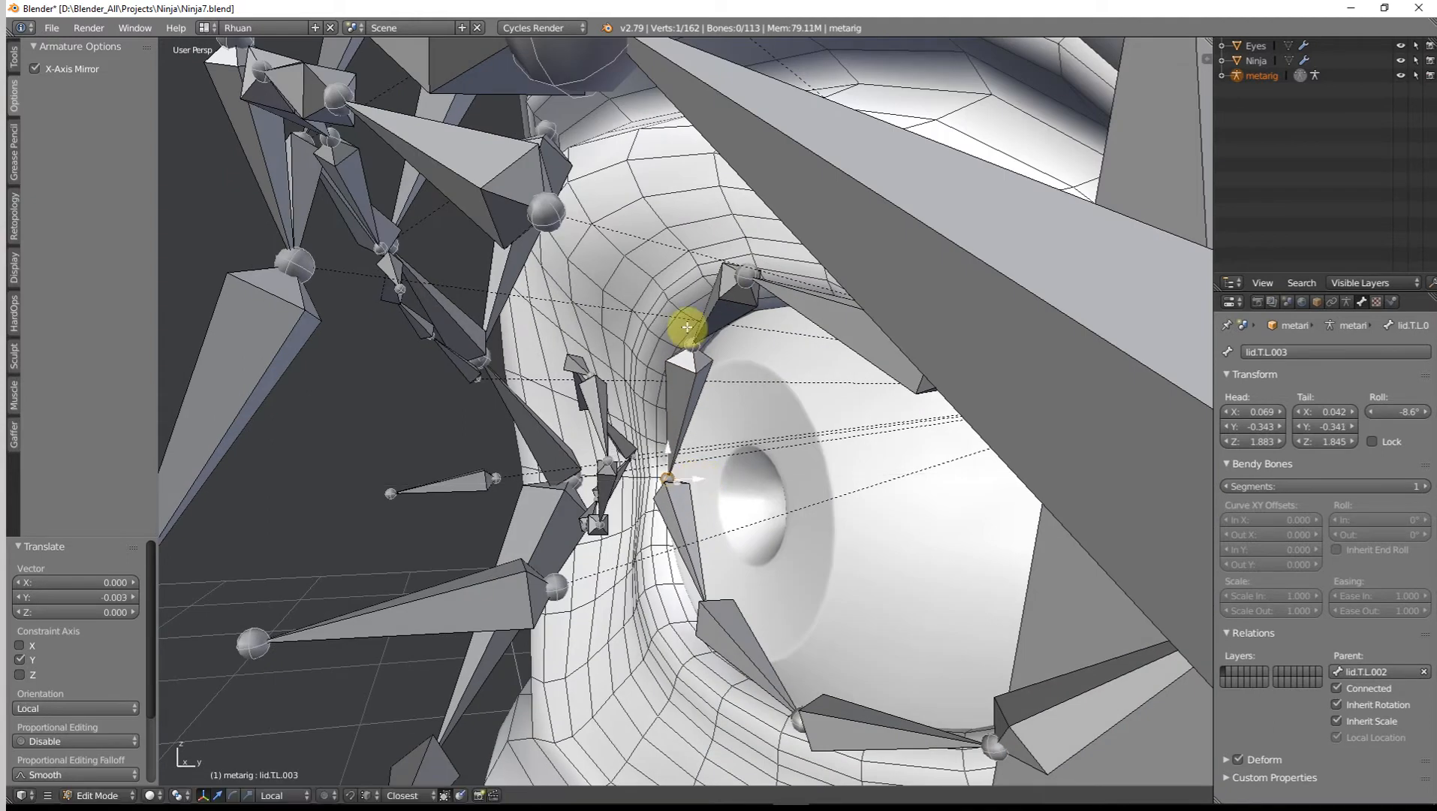
Step: Pull the lid.T.L.002 tail forward along Y in small nudges, starting with -0.002, to meet the upper eyelid rim
{"action": "mouse_move", "coordinate": [723, 348]}
{"action": "middle_mouse_down"}
{"action": "mouse_move", "coordinate": [699, 376]}
{"action": "mouse_move", "coordinate": [712, 359]}
{"action": "middle_mouse_up"}
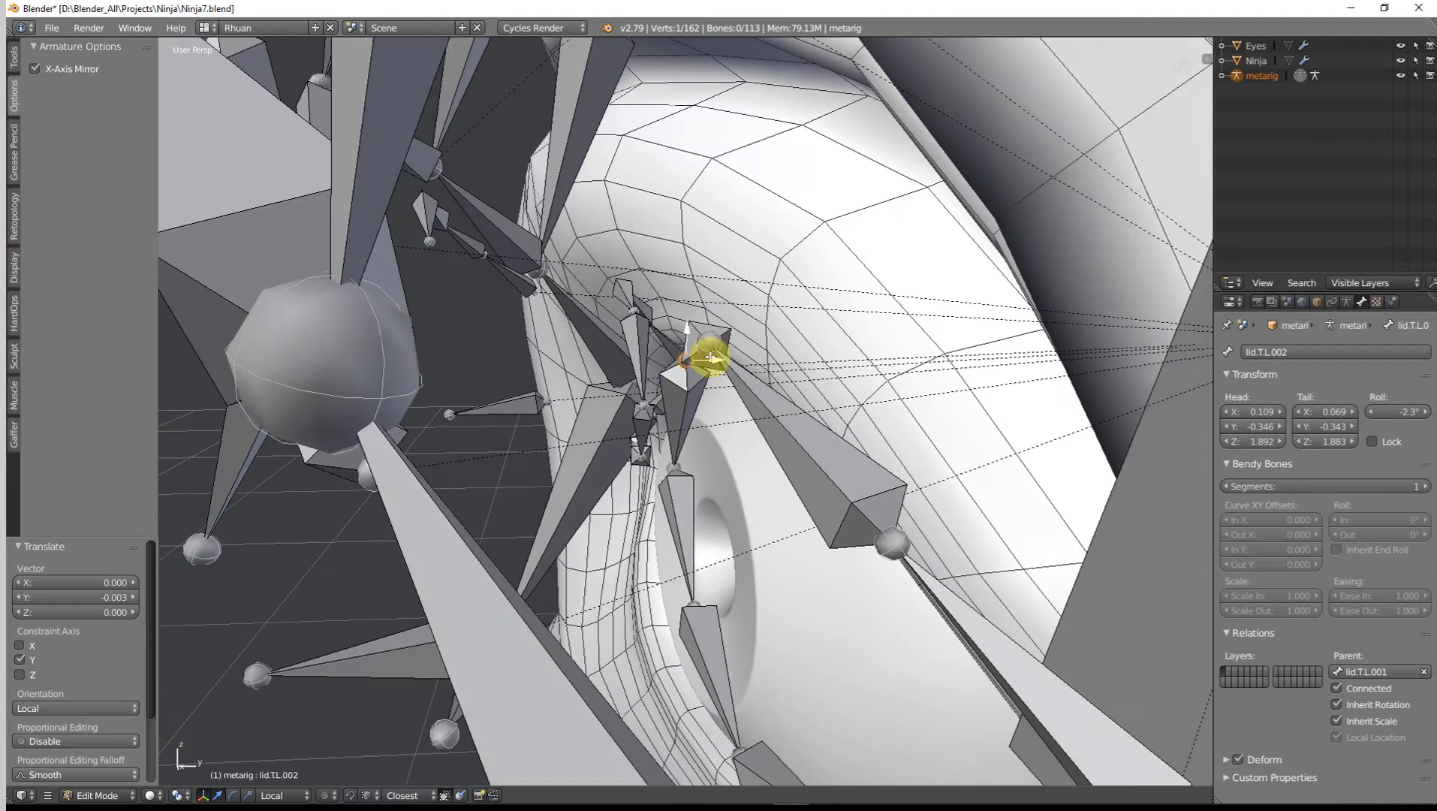
{"action": "left_click_drag", "start_coordinate": [716, 358], "coordinate": [709, 358]}
{"action": "mouse_move", "coordinate": [709, 358]}
{"action": "middle_mouse_down"}
{"action": "mouse_move", "coordinate": [828, 343]}
{"action": "mouse_move", "coordinate": [865, 265]}
{"action": "mouse_move", "coordinate": [796, 257]}
{"action": "mouse_move", "coordinate": [741, 311]}
{"action": "mouse_move", "coordinate": [729, 349]}
{"action": "middle_mouse_up"}
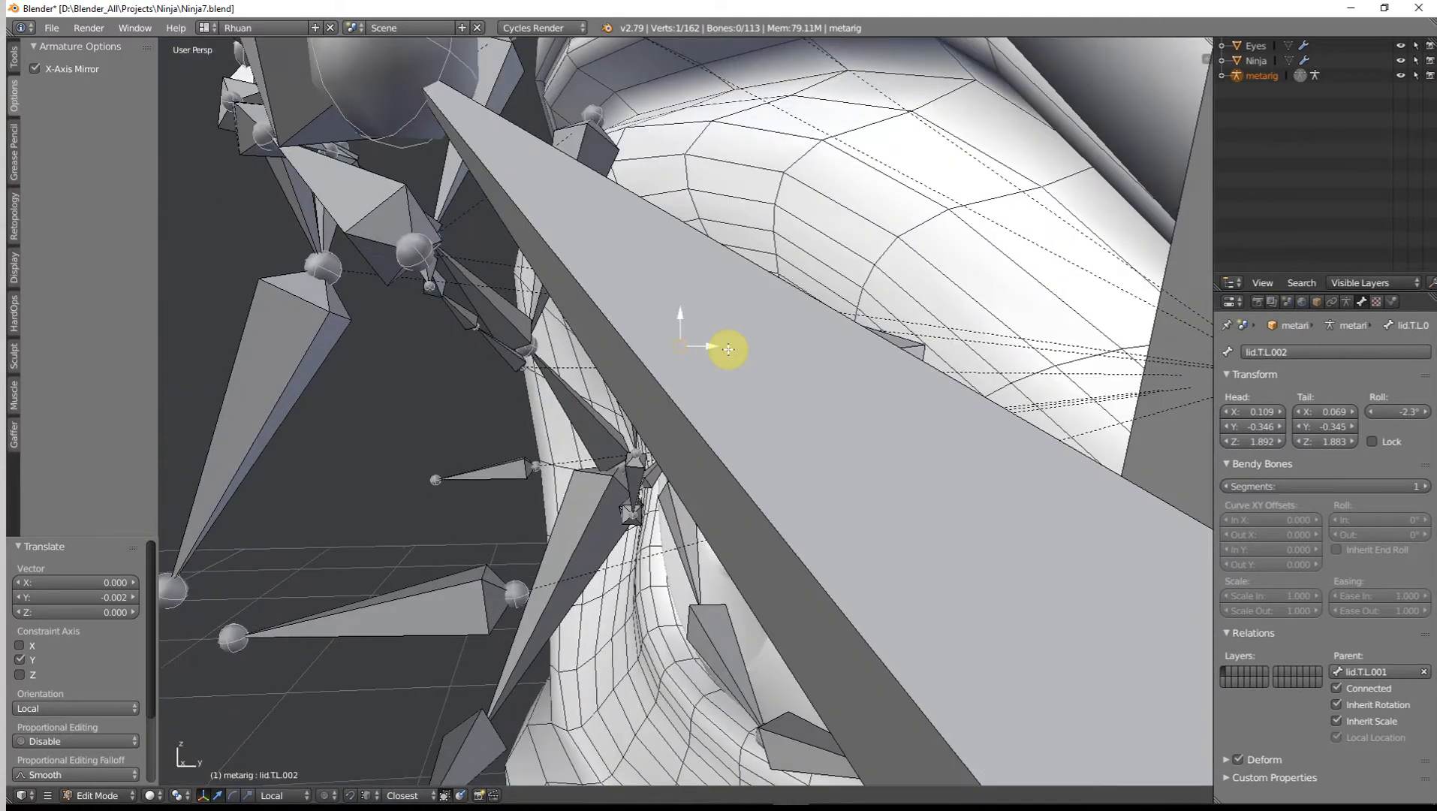
{"action": "right_click", "coordinate": [708, 340]}
{"action": "scroll", "coordinate": [751, 406], "scroll_direction": "down", "scroll_amount": 5}
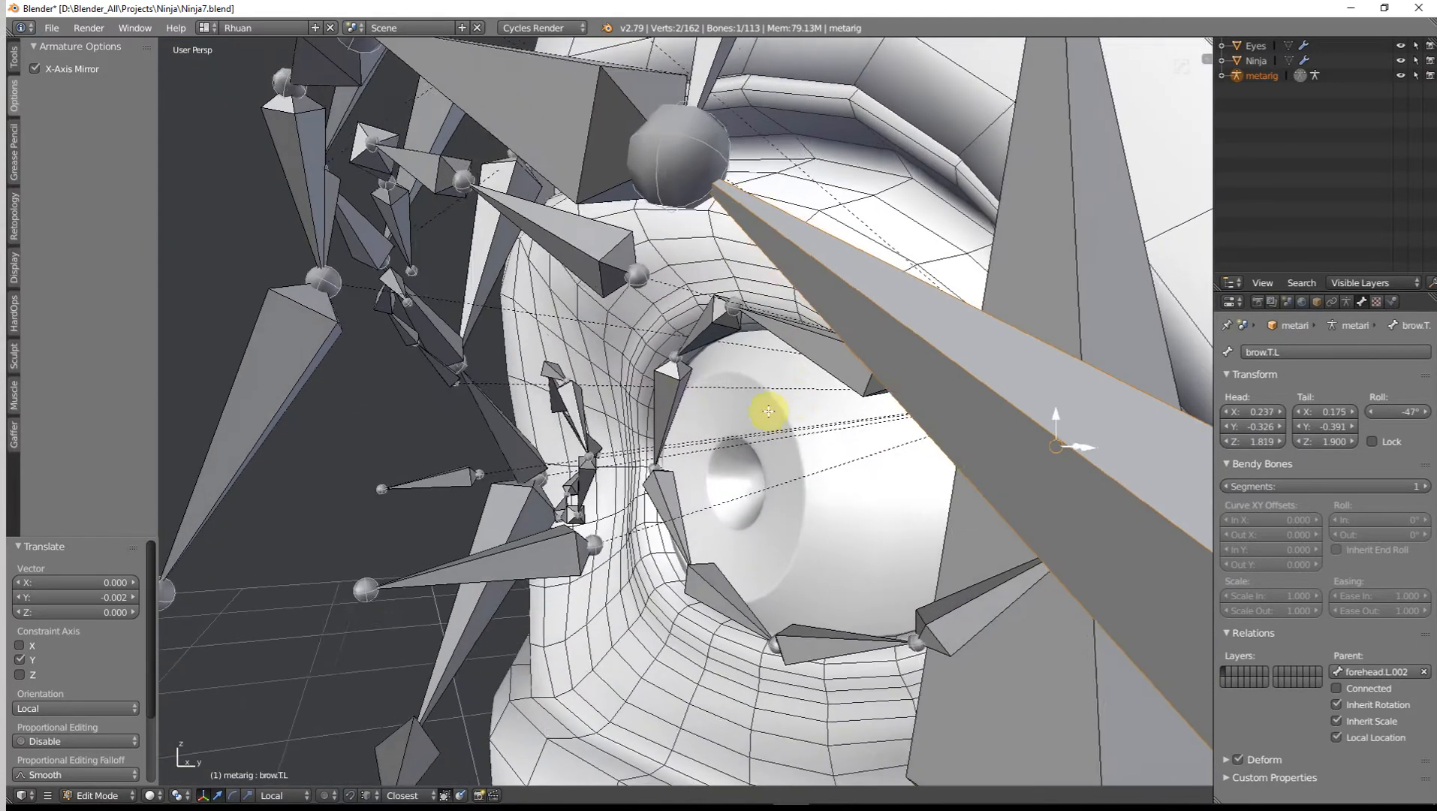
{"action": "right_click", "coordinate": [686, 407]}
{"action": "middle_click_drag", "start_coordinate": [687, 406], "coordinate": [730, 328]}
{"action": "right_click", "coordinate": [730, 328]}
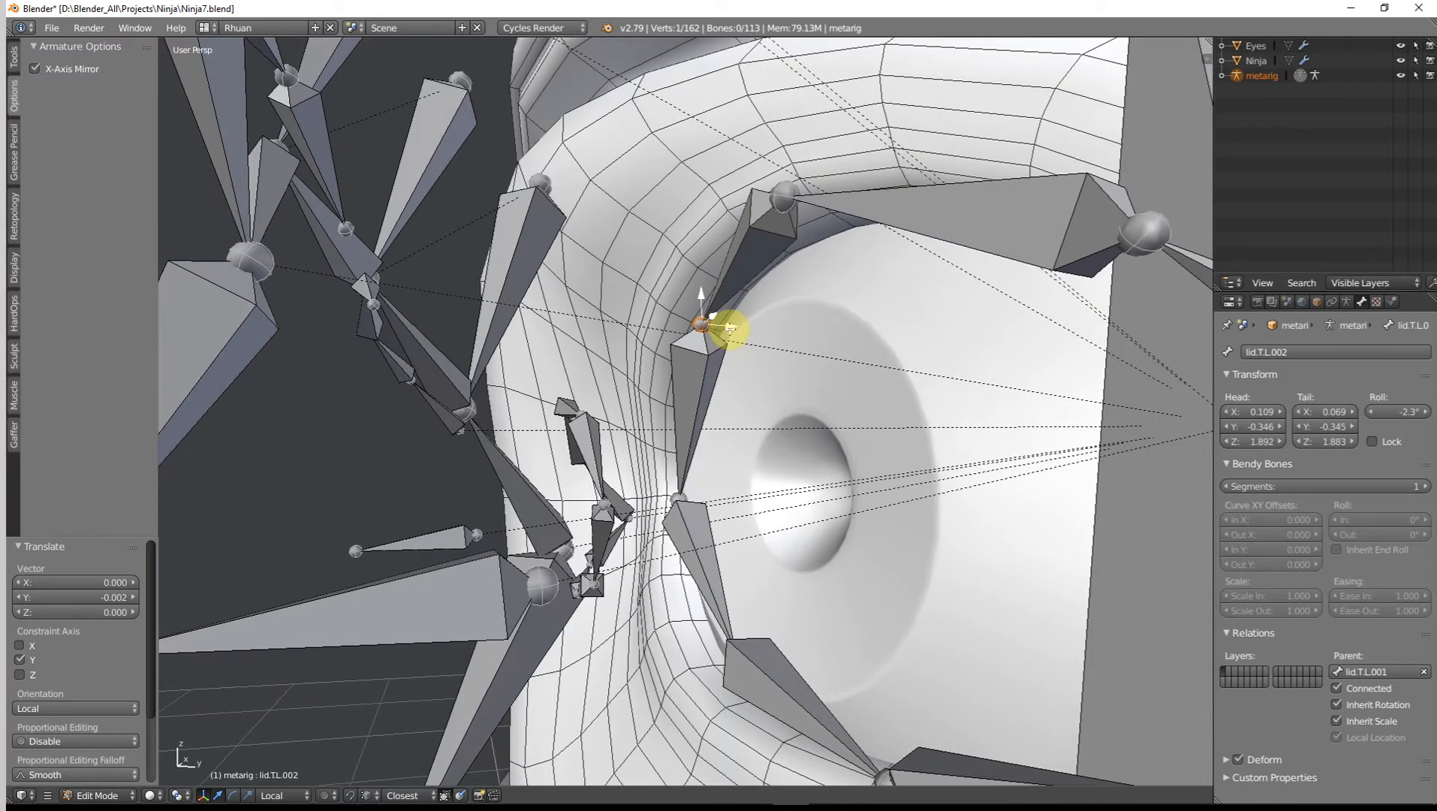
{"action": "left_click_drag", "start_coordinate": [730, 325], "coordinate": [724, 328]}
Step: Move the lid.T.L.001 tail 0.004 along Y and lower it by about 0.0003 on Z to fit the upper eyelid rim
{"action": "middle_click_drag", "start_coordinate": [724, 328], "coordinate": [741, 258]}
{"action": "right_click", "coordinate": [741, 258]}
{"action": "left_click_drag", "start_coordinate": [753, 256], "coordinate": [776, 263]}
{"action": "mouse_move", "coordinate": [777, 262]}
{"action": "middle_mouse_down"}
{"action": "mouse_move", "coordinate": [882, 298]}
{"action": "mouse_move", "coordinate": [939, 282]}
{"action": "mouse_move", "coordinate": [908, 272]}
{"action": "mouse_move", "coordinate": [793, 311]}
{"action": "mouse_move", "coordinate": [765, 269]}
{"action": "middle_mouse_up"}
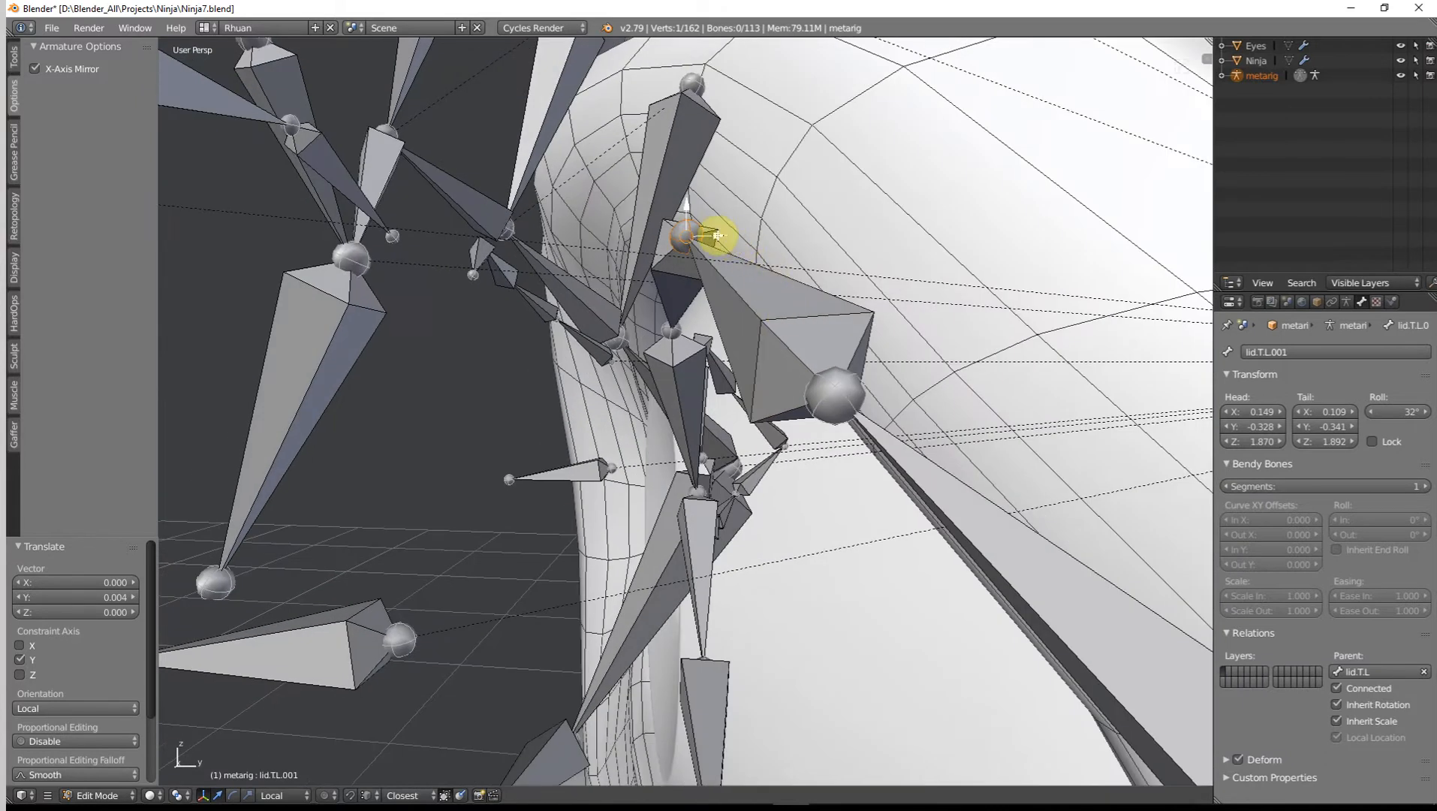
{"action": "left_click_drag", "start_coordinate": [717, 235], "coordinate": [693, 212]}
{"action": "middle_click_drag", "start_coordinate": [703, 233], "coordinate": [765, 379]}
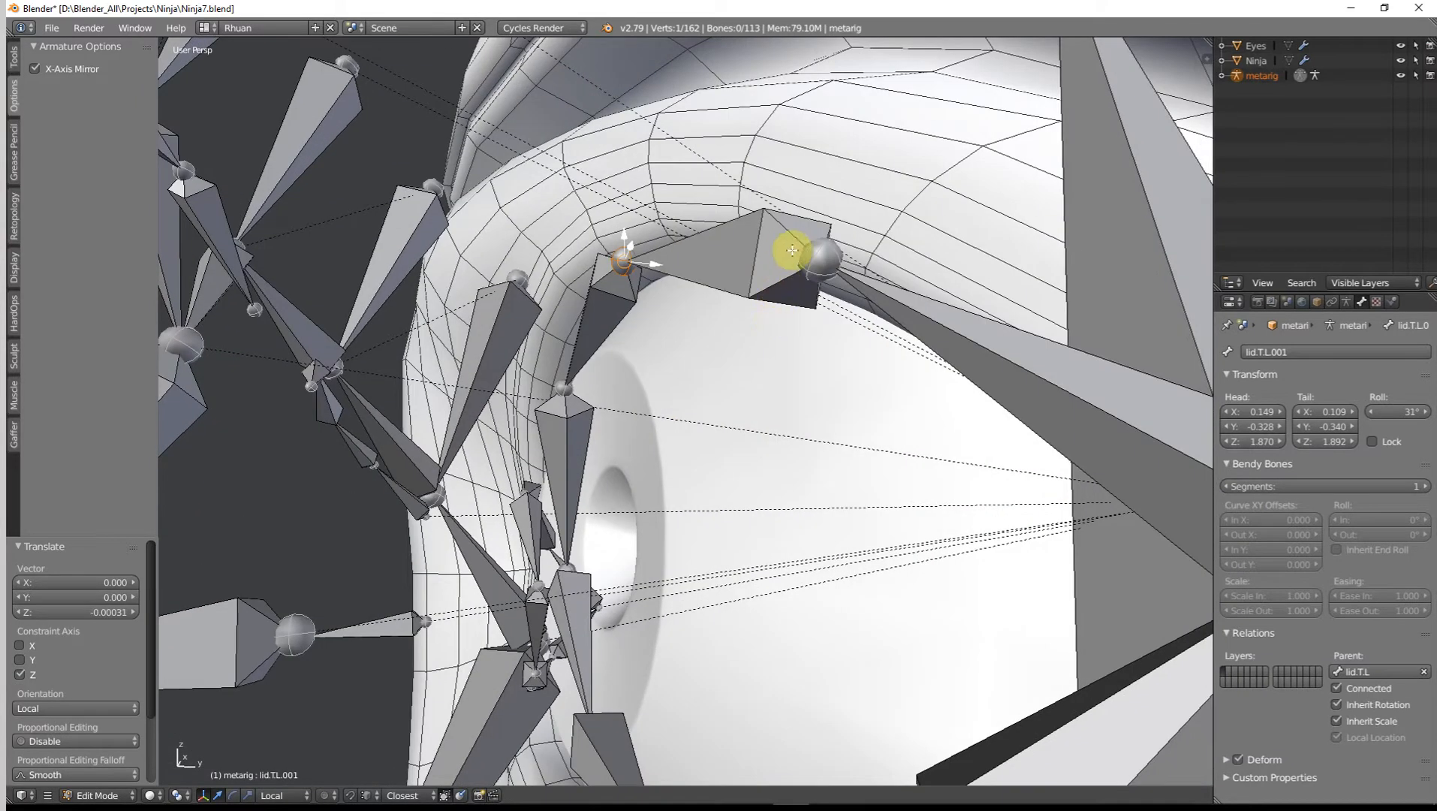
Step: Nudge the lid.T.L tail slightly backward along Y to fit the outer part of the upper eyelid
{"action": "right_click", "coordinate": [831, 311]}
{"action": "middle_click_drag", "start_coordinate": [831, 311], "coordinate": [628, 320]}
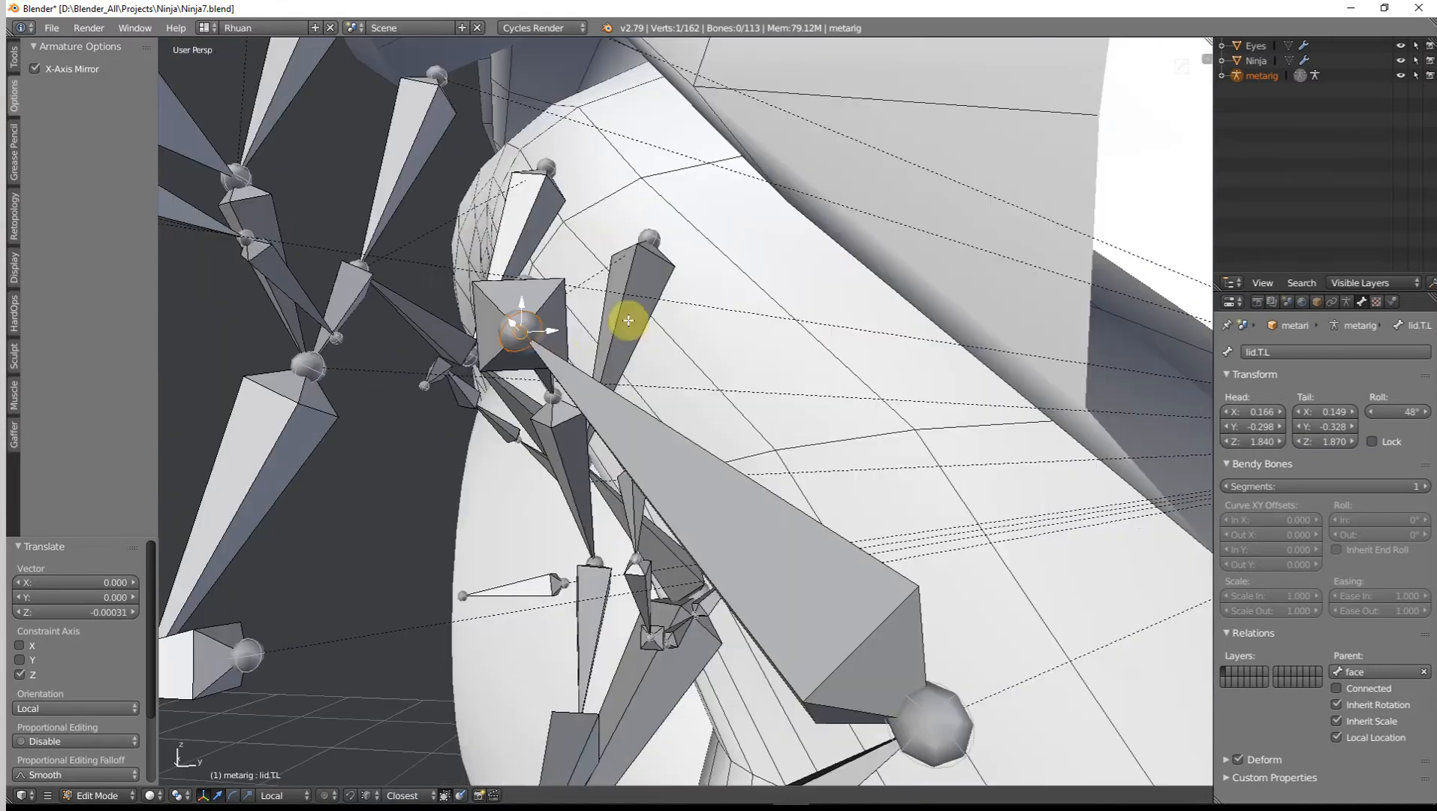
{"action": "right_click", "coordinate": [562, 334]}
{"action": "right_click", "coordinate": [528, 331]}
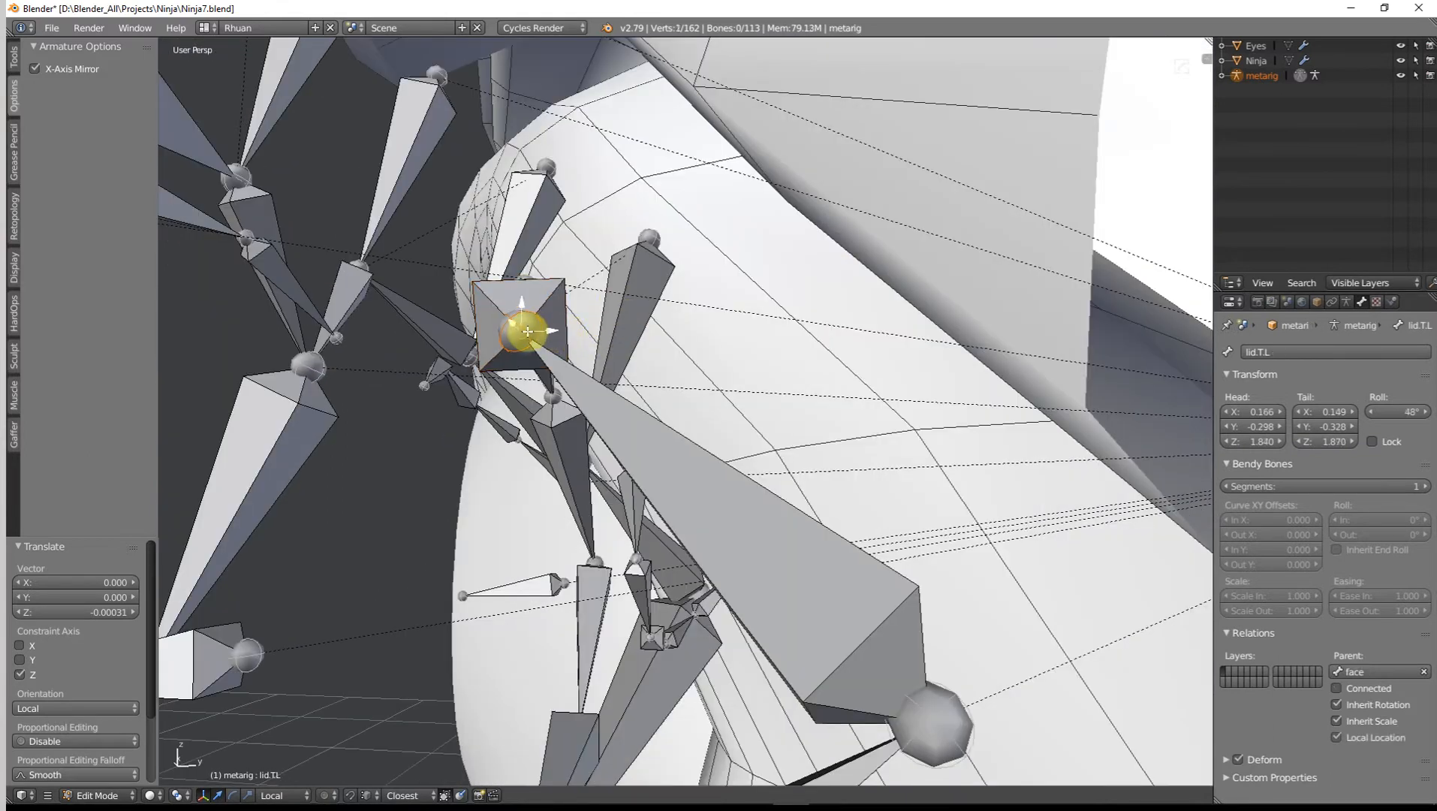
{"action": "left_click_drag", "start_coordinate": [551, 329], "coordinate": [564, 329]}
Step: Leave Edit Mode, select the Ninja mesh, and switch its Wire display off and back on
{"action": "middle_click_drag", "start_coordinate": [563, 334], "coordinate": [815, 529]}
{"action": "scroll", "coordinate": [921, 505], "scroll_direction": "up", "scroll_amount": 2}
{"action": "middle_click_drag", "start_coordinate": [921, 504], "coordinate": [760, 458]}
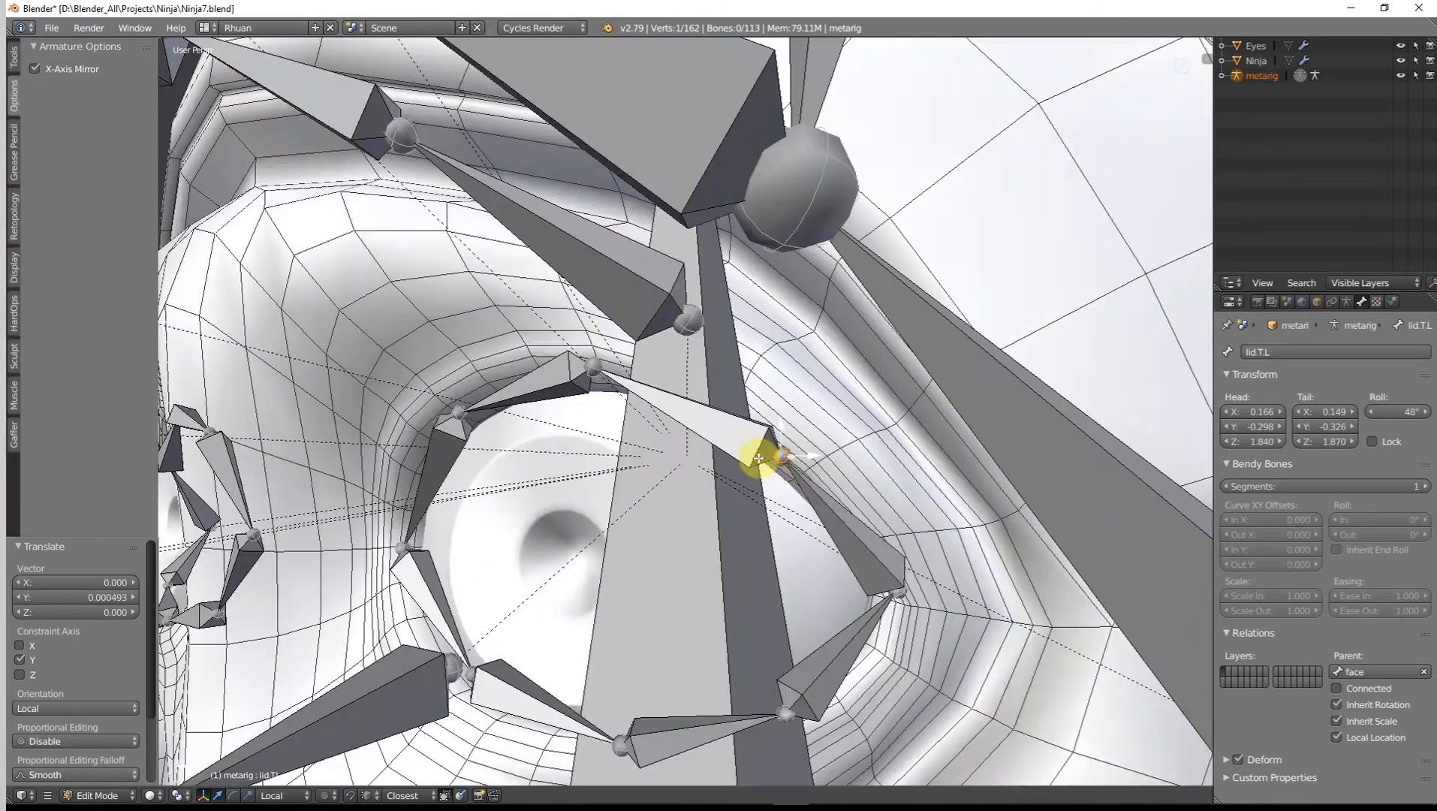
{"action": "key", "text": "Tab"}
{"action": "right_click", "coordinate": [808, 411]}
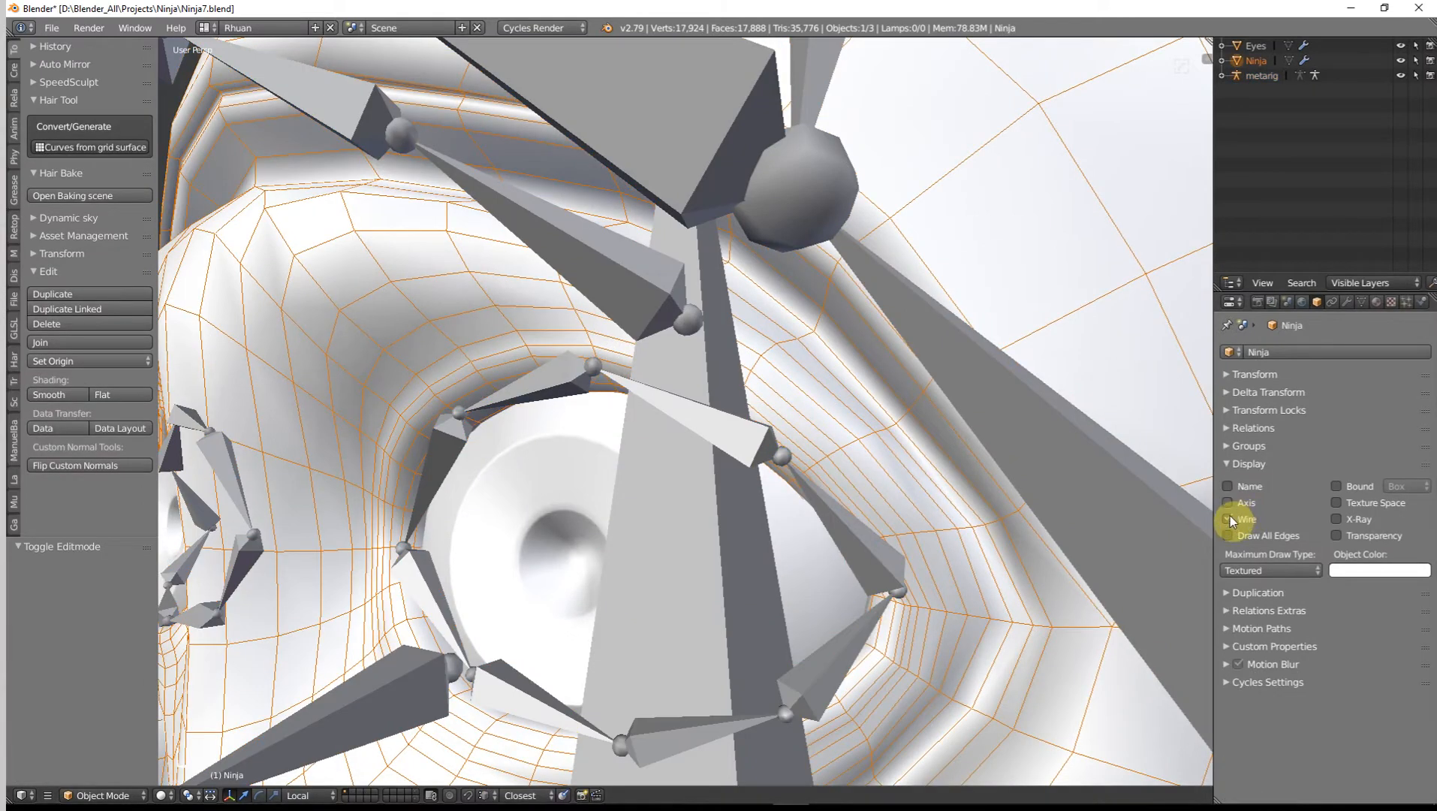
{"action": "left_click", "coordinate": [1229, 519]}
{"action": "scroll", "coordinate": [930, 549], "scroll_direction": "down", "scroll_amount": 2}
{"action": "scroll", "coordinate": [852, 565], "scroll_direction": "up", "scroll_amount": 2}
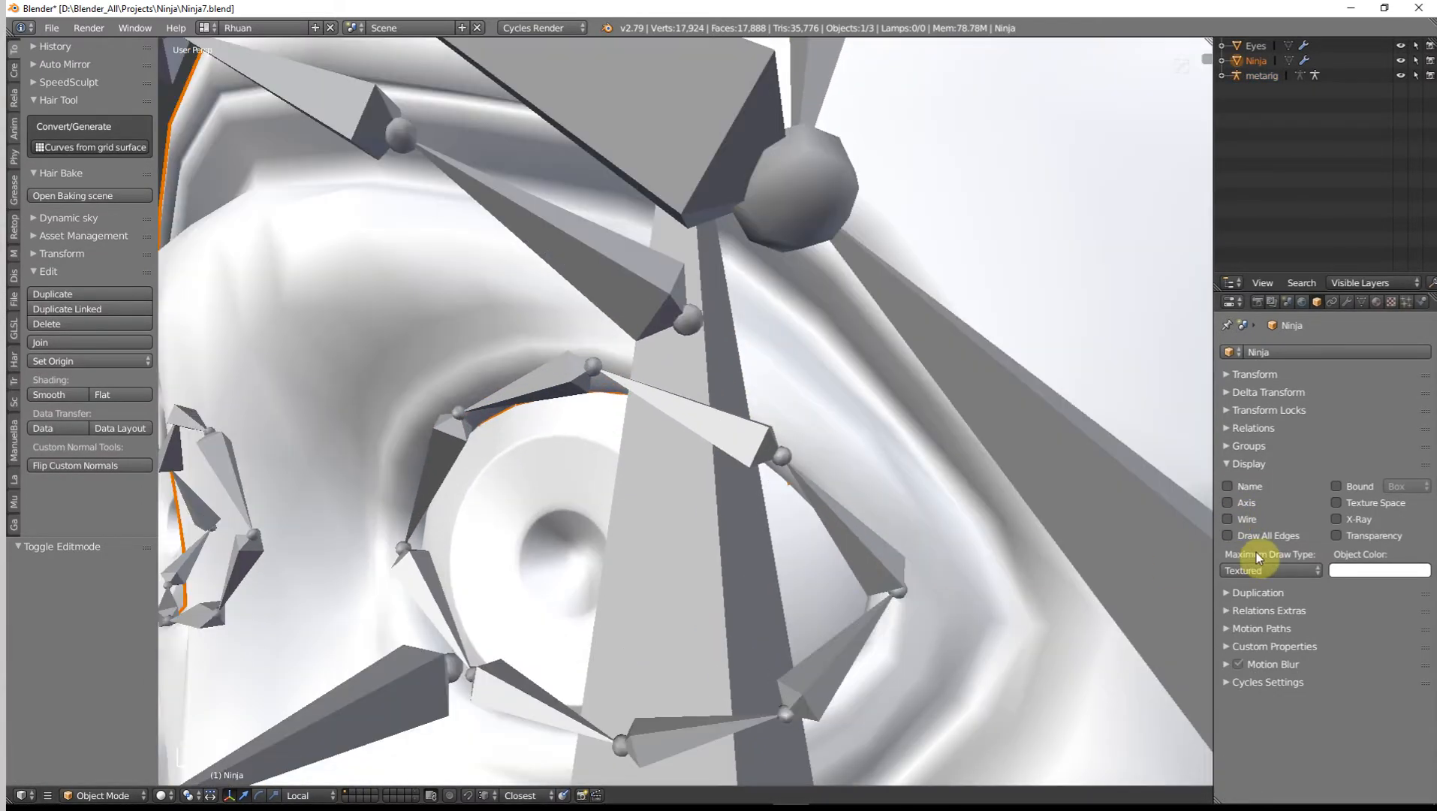
{"action": "left_click", "coordinate": [1235, 517]}
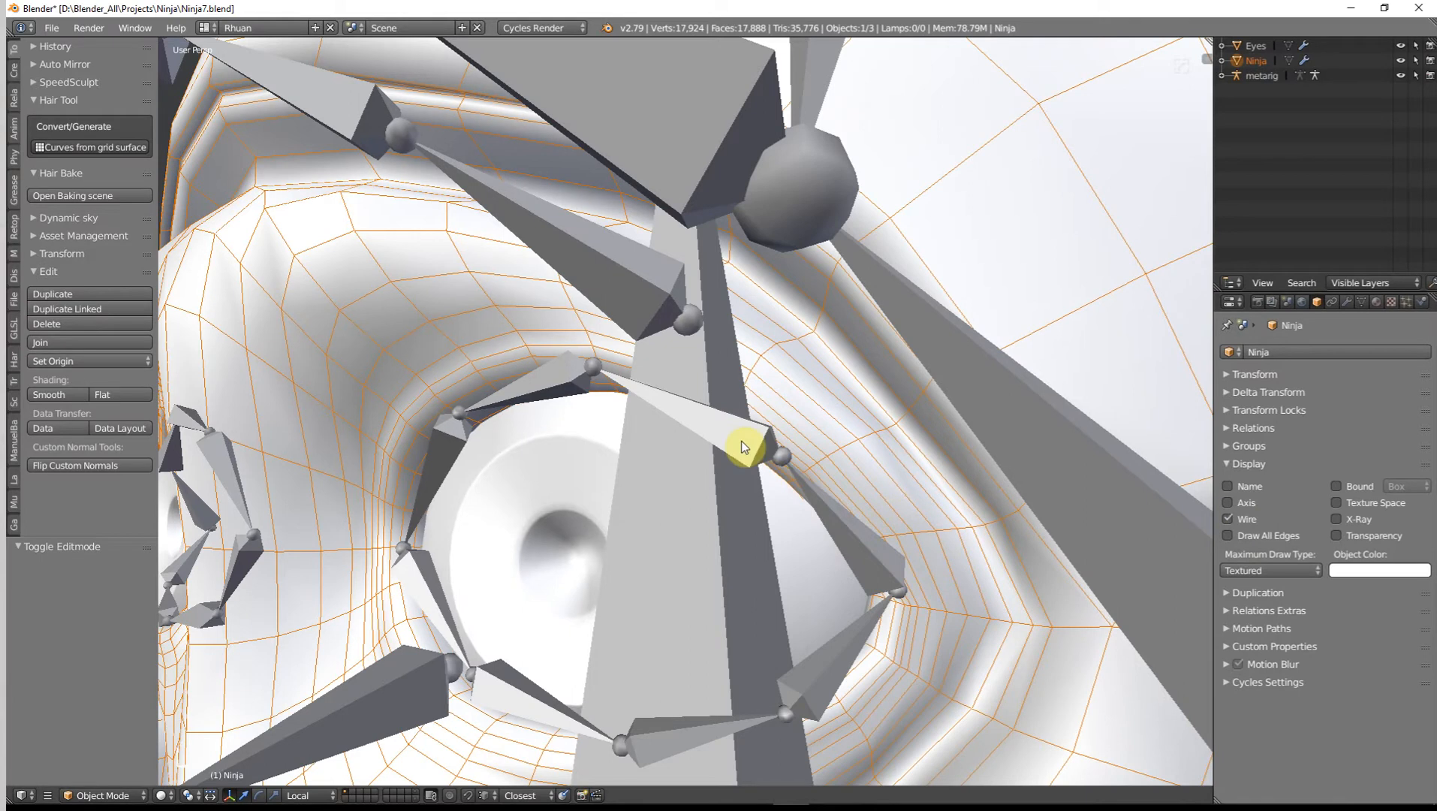
Step: Select the metarig, turn off its X-Ray display, and return to Edit Mode in wireframe shading
{"action": "right_click", "coordinate": [741, 443]}
{"action": "left_click", "coordinate": [1346, 304]}
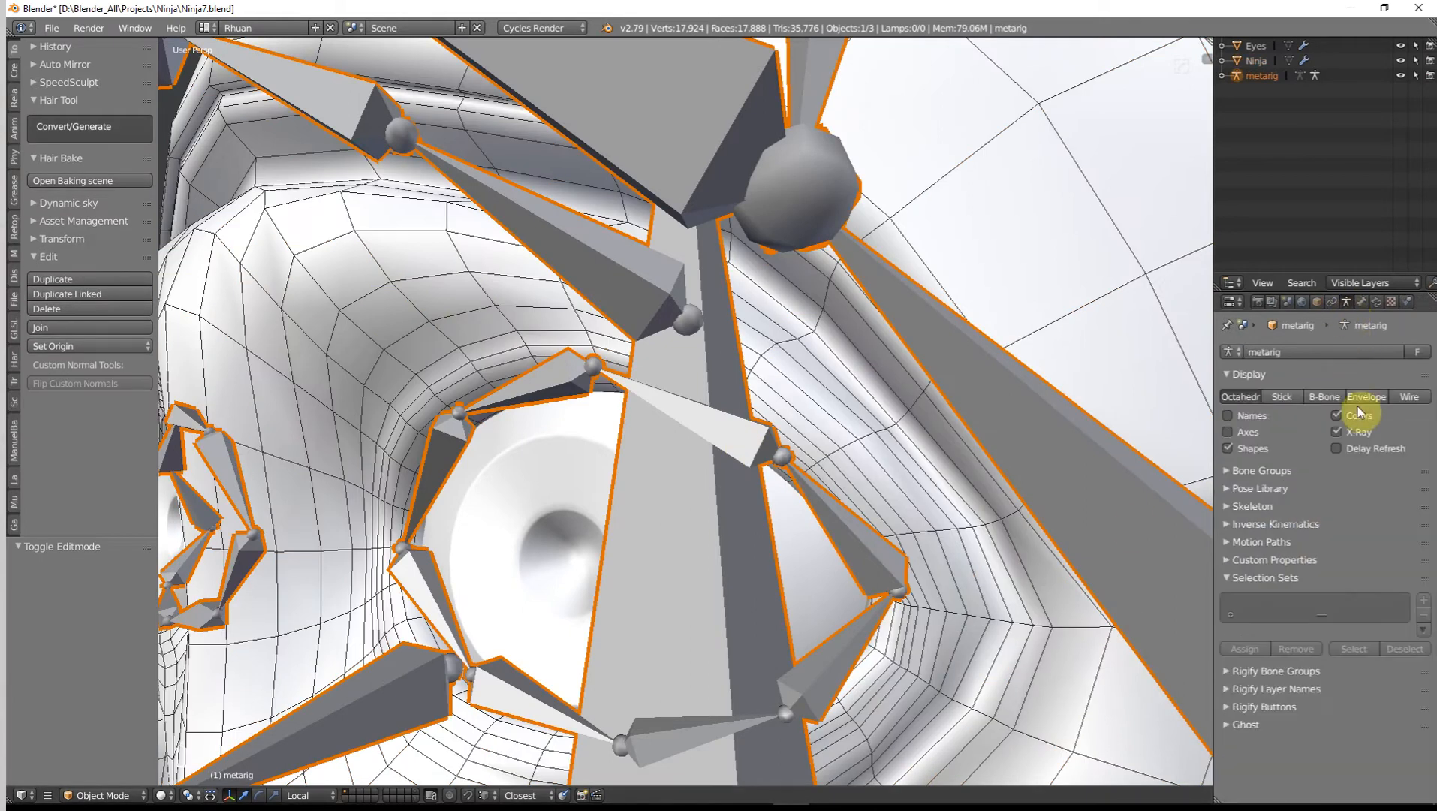
{"action": "left_click", "coordinate": [1336, 432]}
{"action": "scroll", "coordinate": [796, 541], "scroll_direction": "up", "scroll_amount": 3}
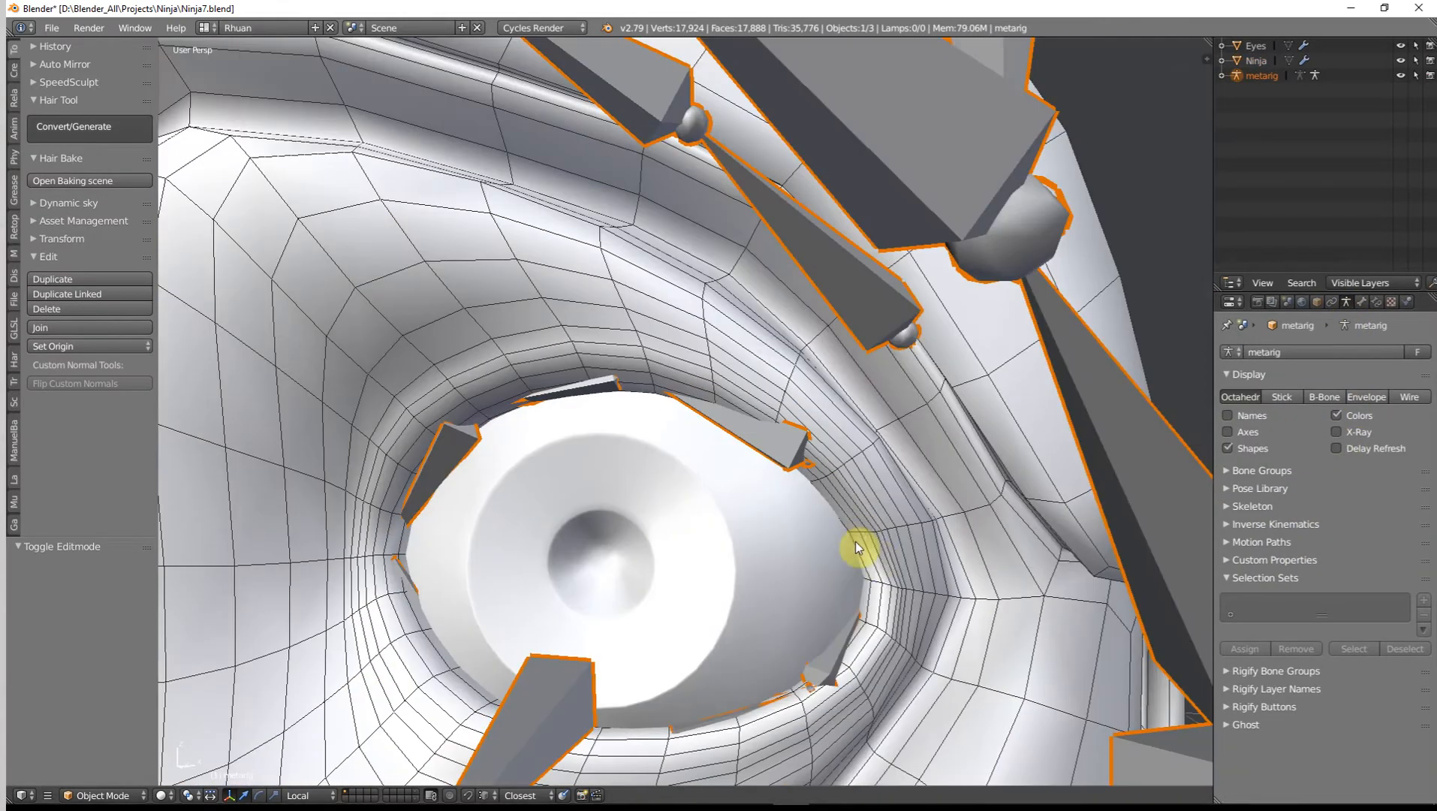
{"action": "middle_click_drag", "start_coordinate": [828, 538], "coordinate": [822, 479], "text": "shift"}
{"action": "key", "text": "z"}
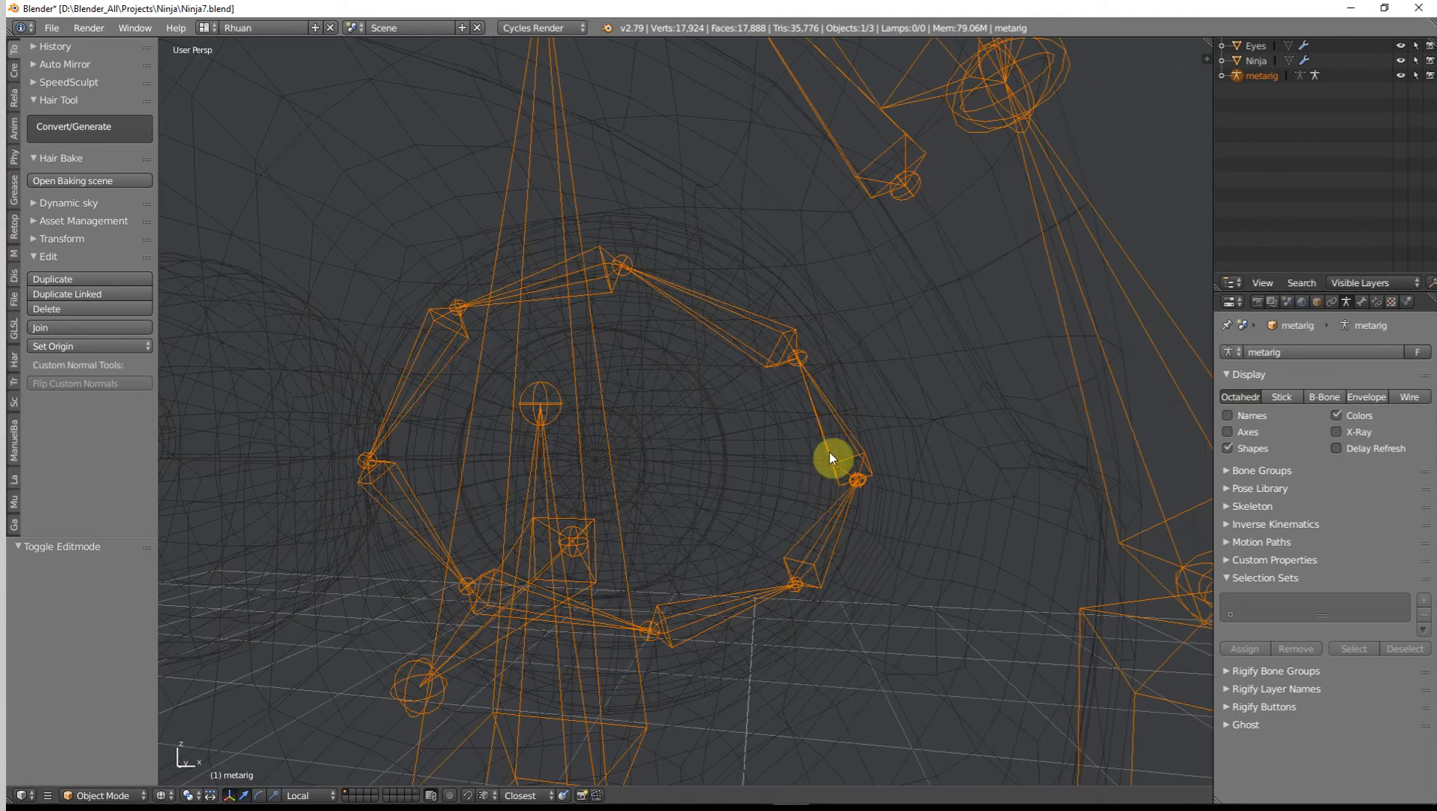
{"action": "key", "text": "z"}
{"action": "scroll", "coordinate": [802, 451], "scroll_direction": "up", "scroll_amount": 1}
{"action": "key", "text": "z"}
{"action": "key", "text": "Tab"}
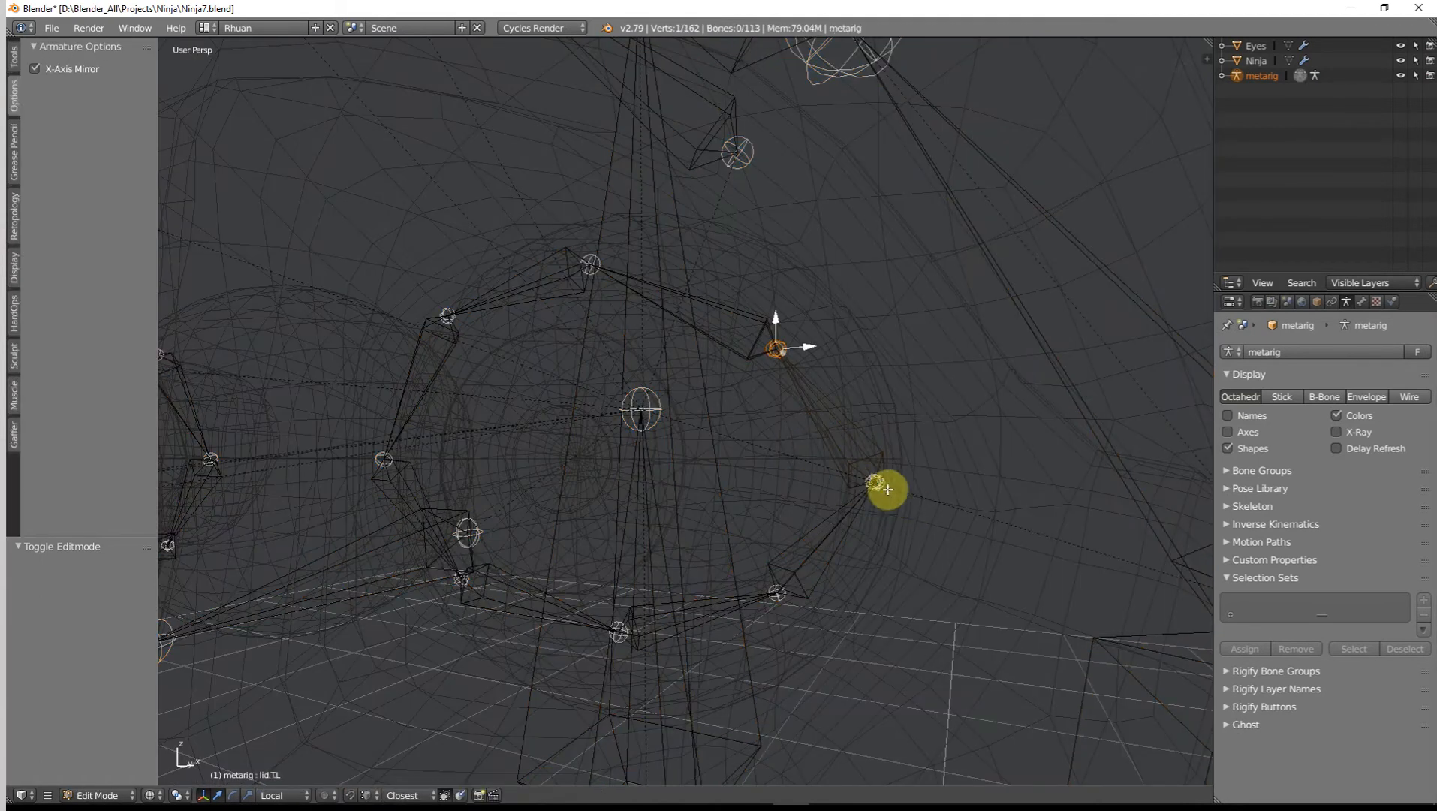
Step: Move the outer eye-corner joint at the lid.B.L.003 tail by -0.005 along local Y in solid shading
{"action": "left_click", "coordinate": [877, 483]}
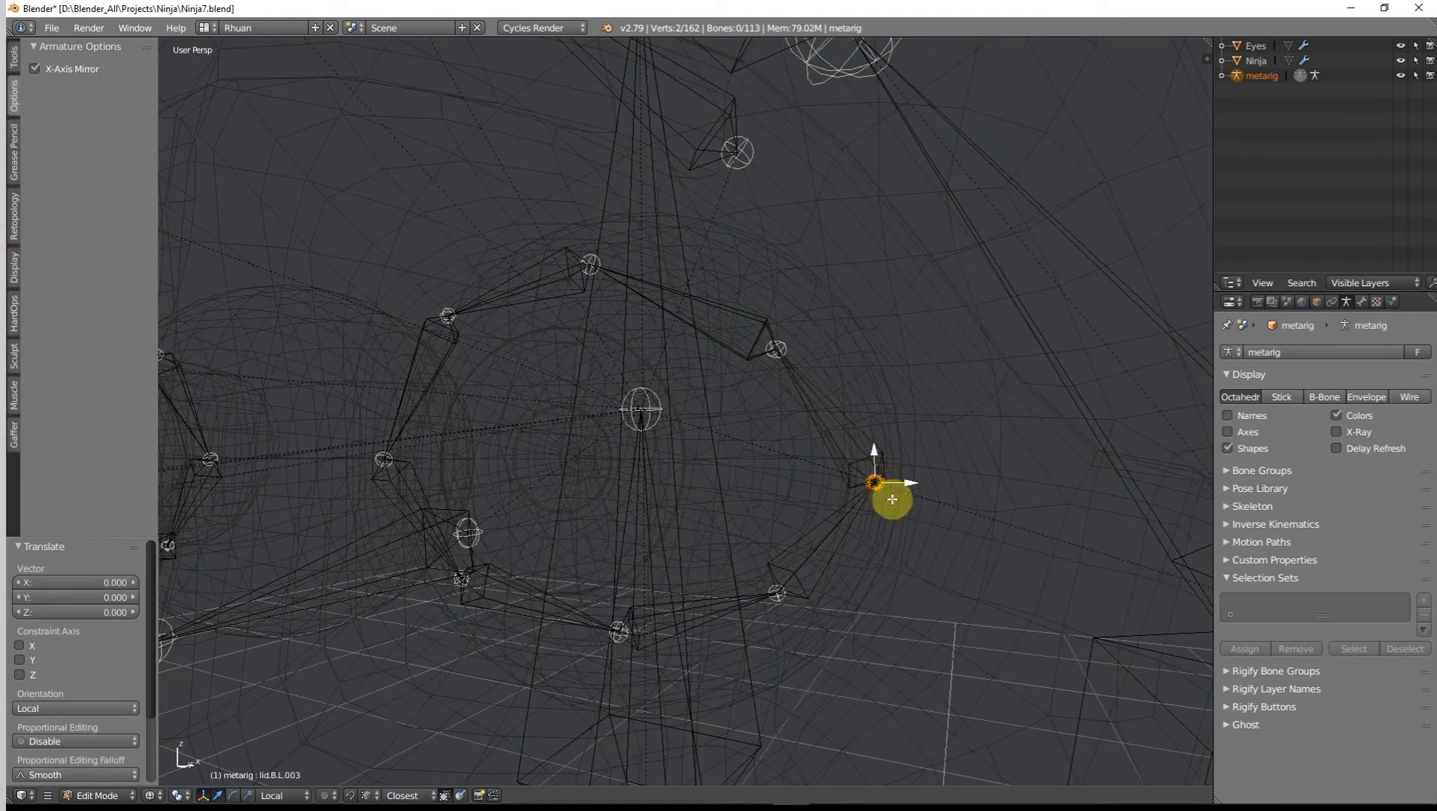
{"action": "key", "text": "z"}
{"action": "middle_click_drag", "start_coordinate": [891, 503], "coordinate": [854, 540]}
{"action": "left_click_drag", "start_coordinate": [857, 540], "coordinate": [842, 554]}
{"action": "middle_click_drag", "start_coordinate": [860, 549], "coordinate": [841, 465]}
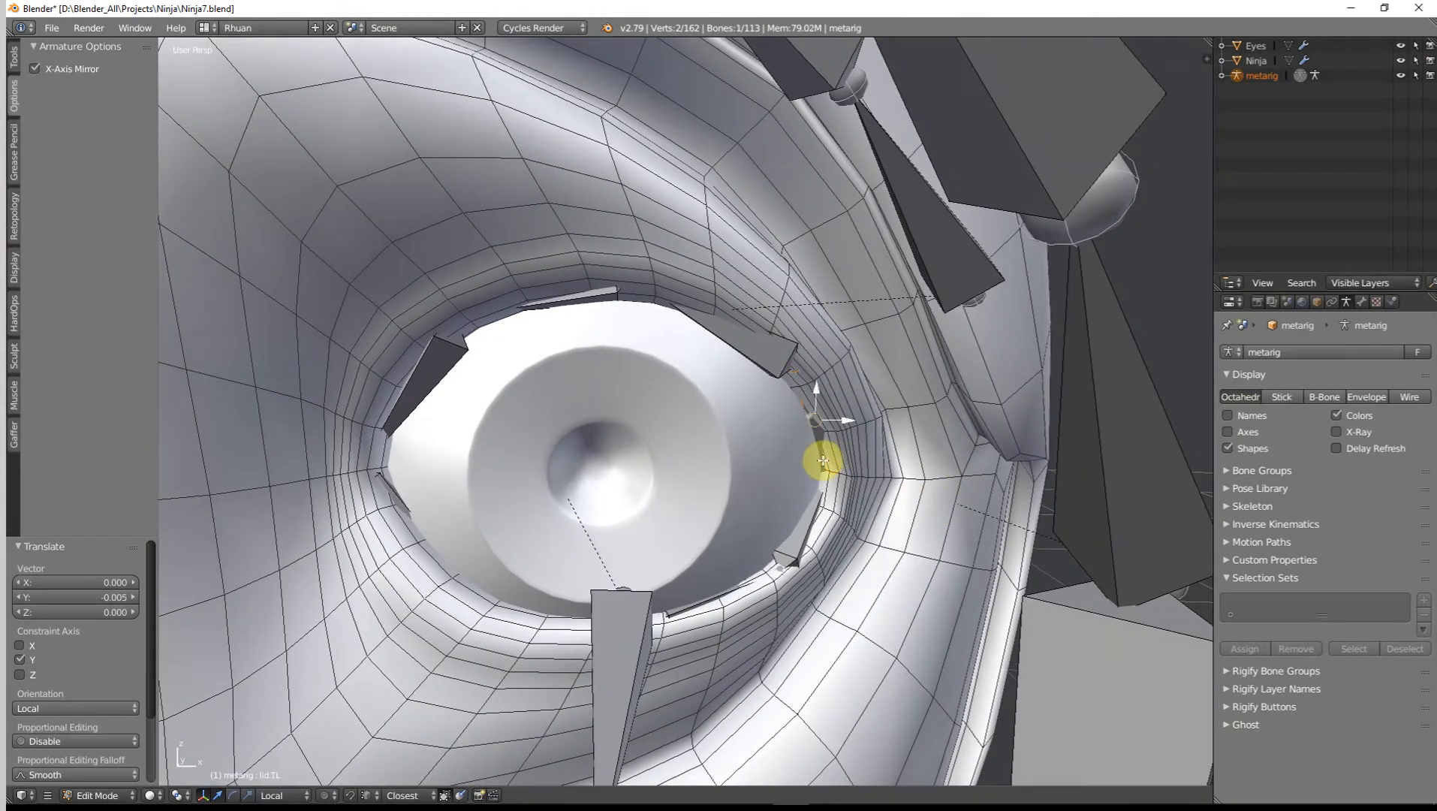
Step: Reselect the outer eye-corner joint and move it another -0.006 along Y onto the eyelid rim
{"action": "right_click_drag", "start_coordinate": [823, 462], "coordinate": [828, 465]}
{"action": "right_click", "coordinate": [829, 466]}
{"action": "right_click", "coordinate": [828, 466]}
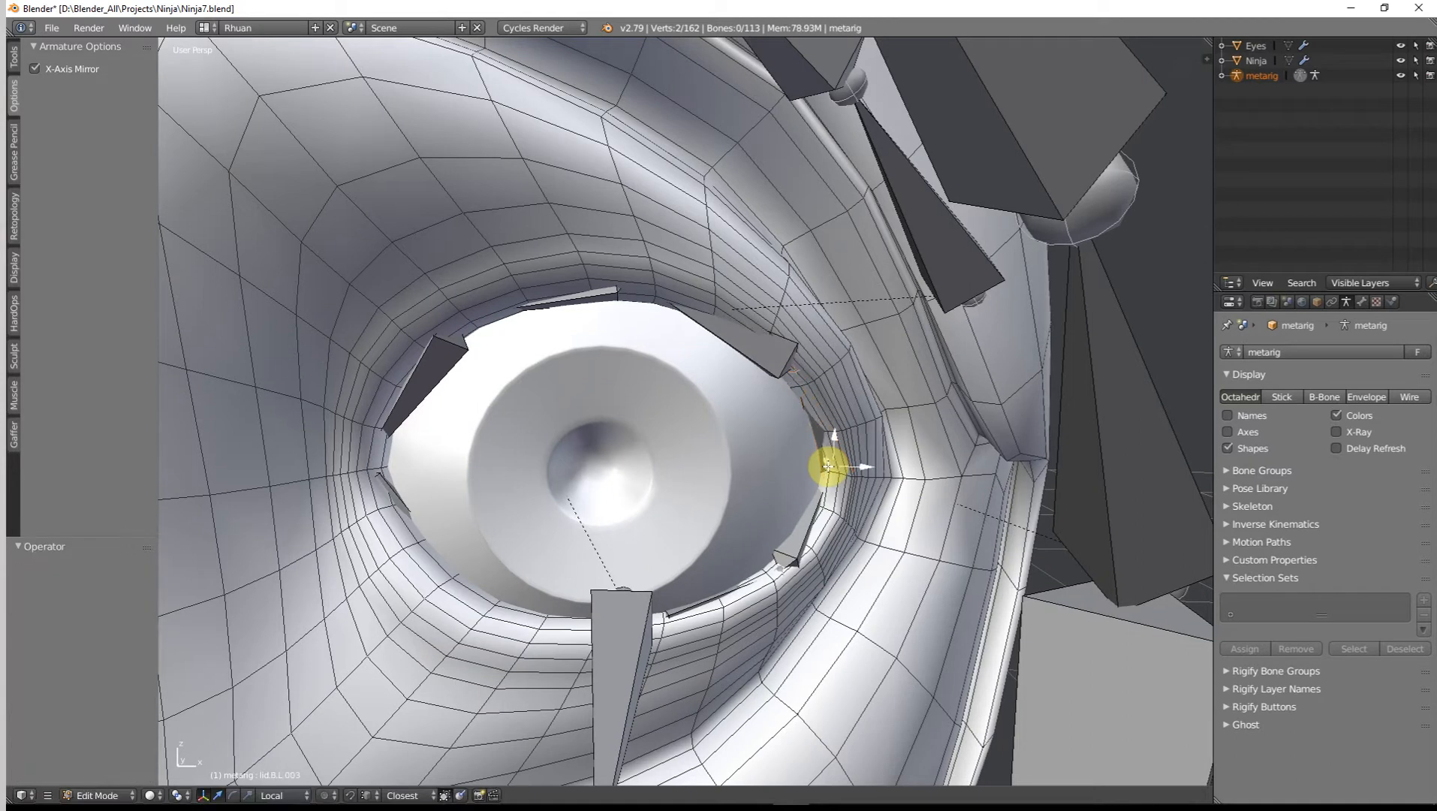
{"action": "left_click_drag", "start_coordinate": [826, 459], "coordinate": [833, 462]}
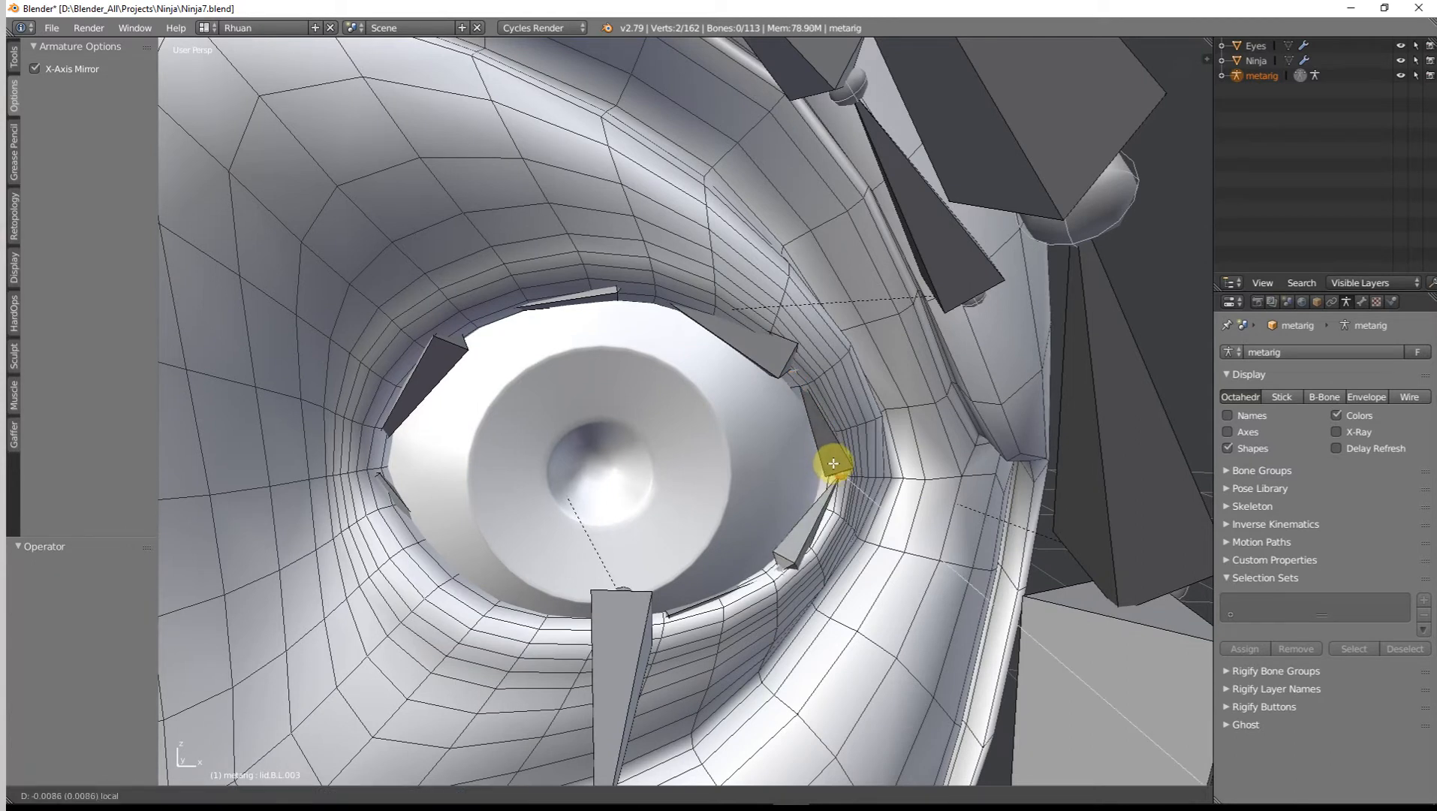
{"action": "left_click_drag", "start_coordinate": [834, 464], "coordinate": [858, 477]}
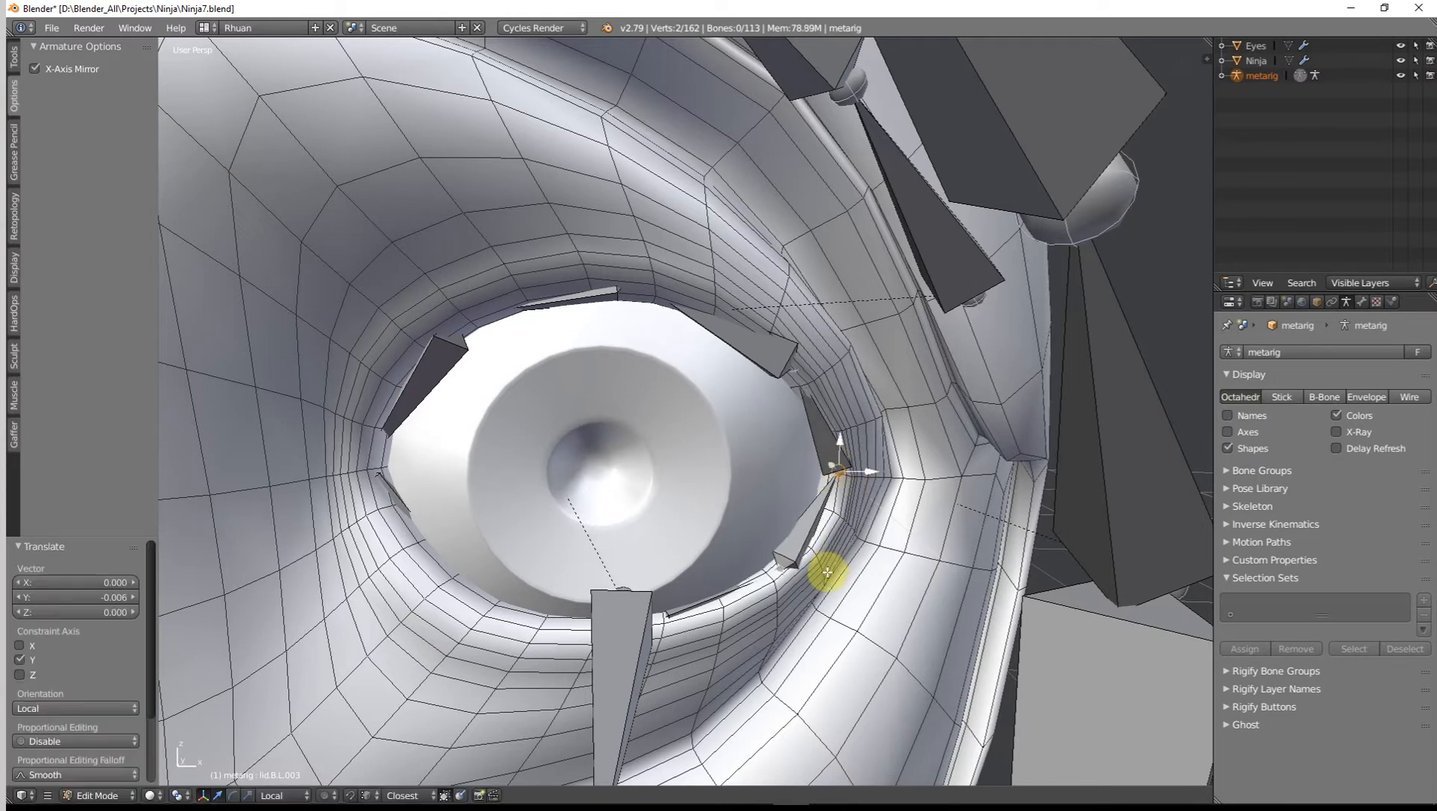
Step: Raise the lid.B.L.001 tail at the middle of the lower eyelid by about 0.0009 along local Z
{"action": "mouse_move", "coordinate": [828, 570]}
{"action": "middle_mouse_down"}
{"action": "mouse_move", "coordinate": [784, 577]}
{"action": "mouse_move", "coordinate": [799, 542]}
{"action": "mouse_move", "coordinate": [625, 577]}
{"action": "mouse_move", "coordinate": [674, 545]}
{"action": "middle_mouse_up"}
{"action": "right_click", "coordinate": [783, 577]}
{"action": "key", "text": "z"}
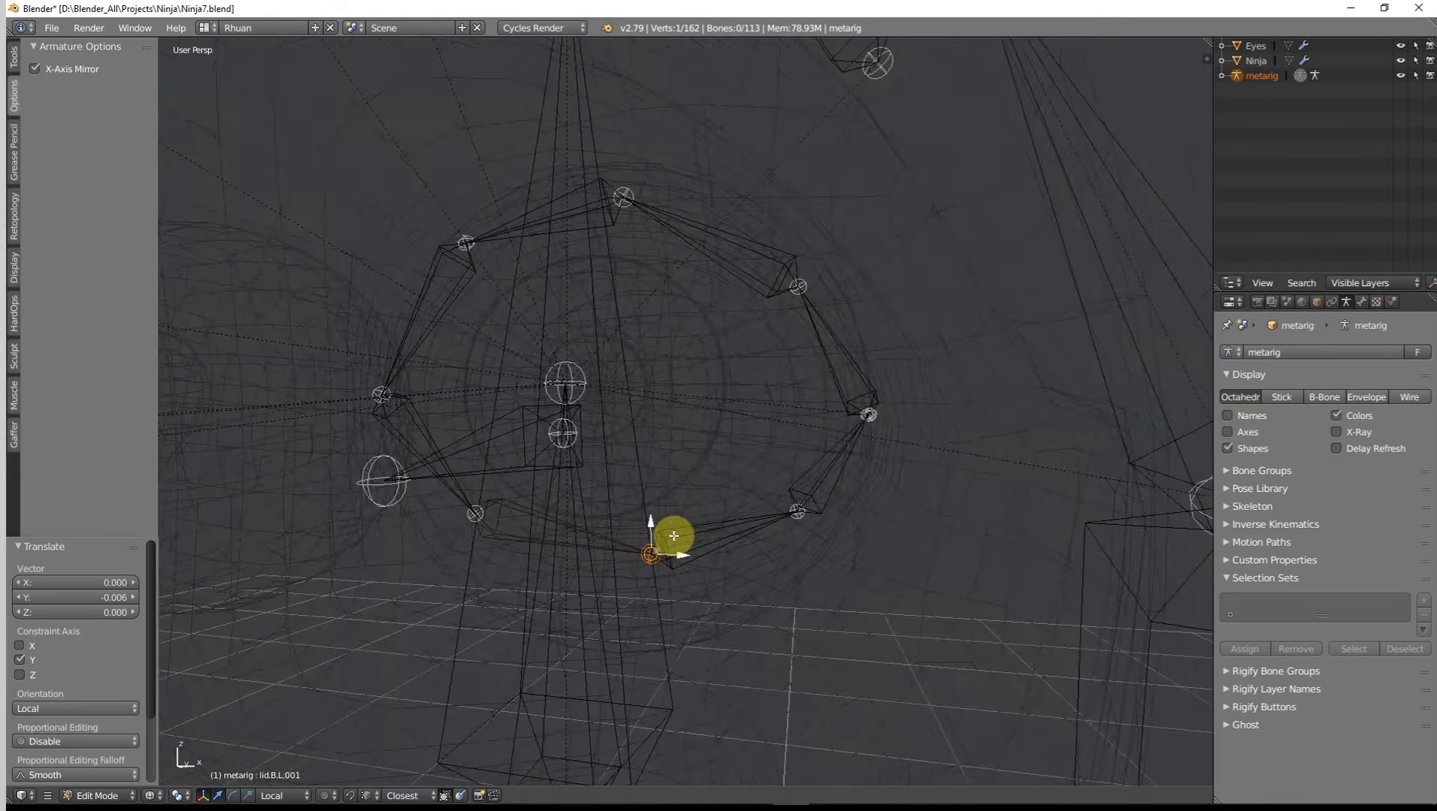
{"action": "scroll", "coordinate": [674, 535], "scroll_direction": "up", "scroll_amount": 5}
{"action": "key", "text": "z"}
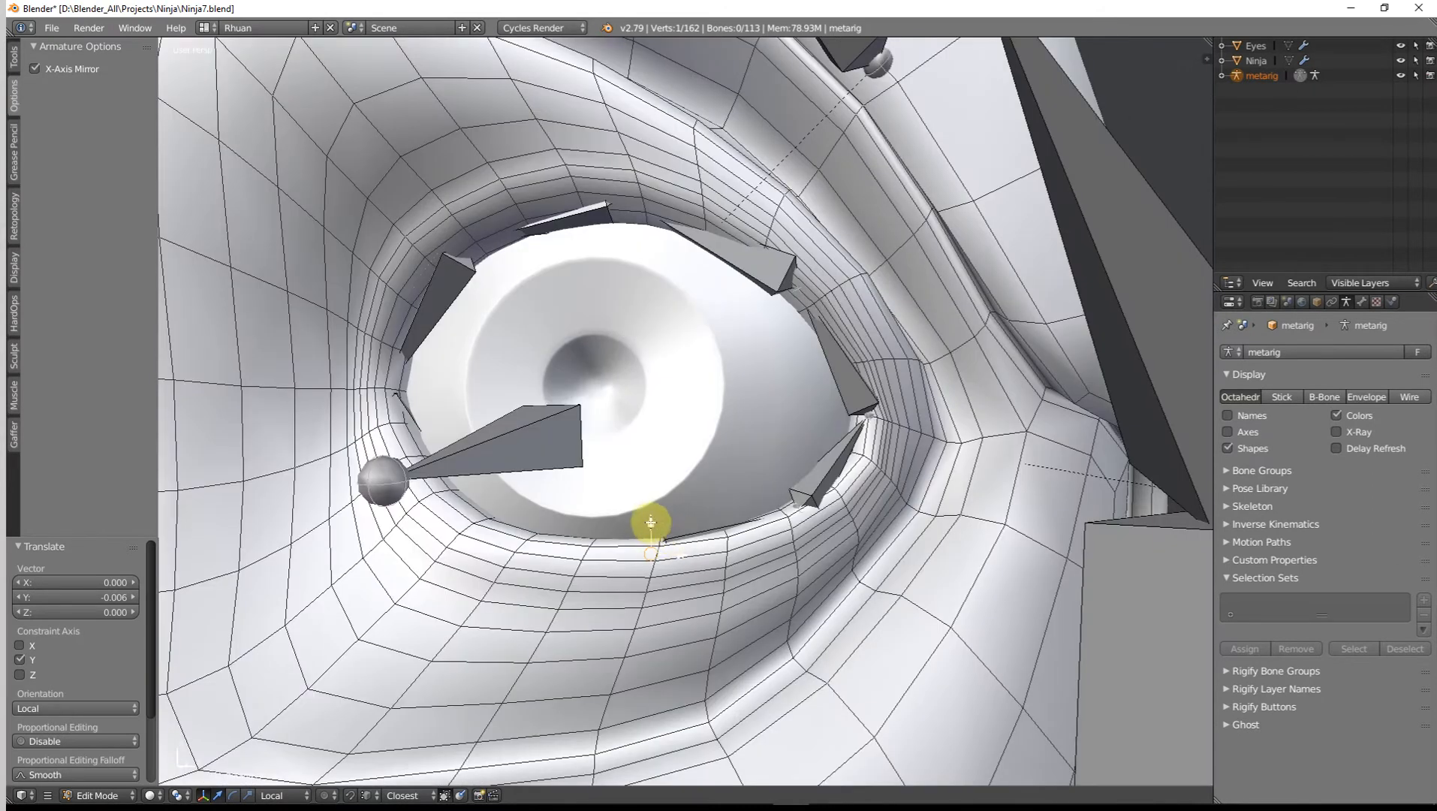
{"action": "key", "text": "g"}
{"action": "key", "text": "y"}
{"action": "key", "text": "y"}
{"action": "key", "text": "z"}
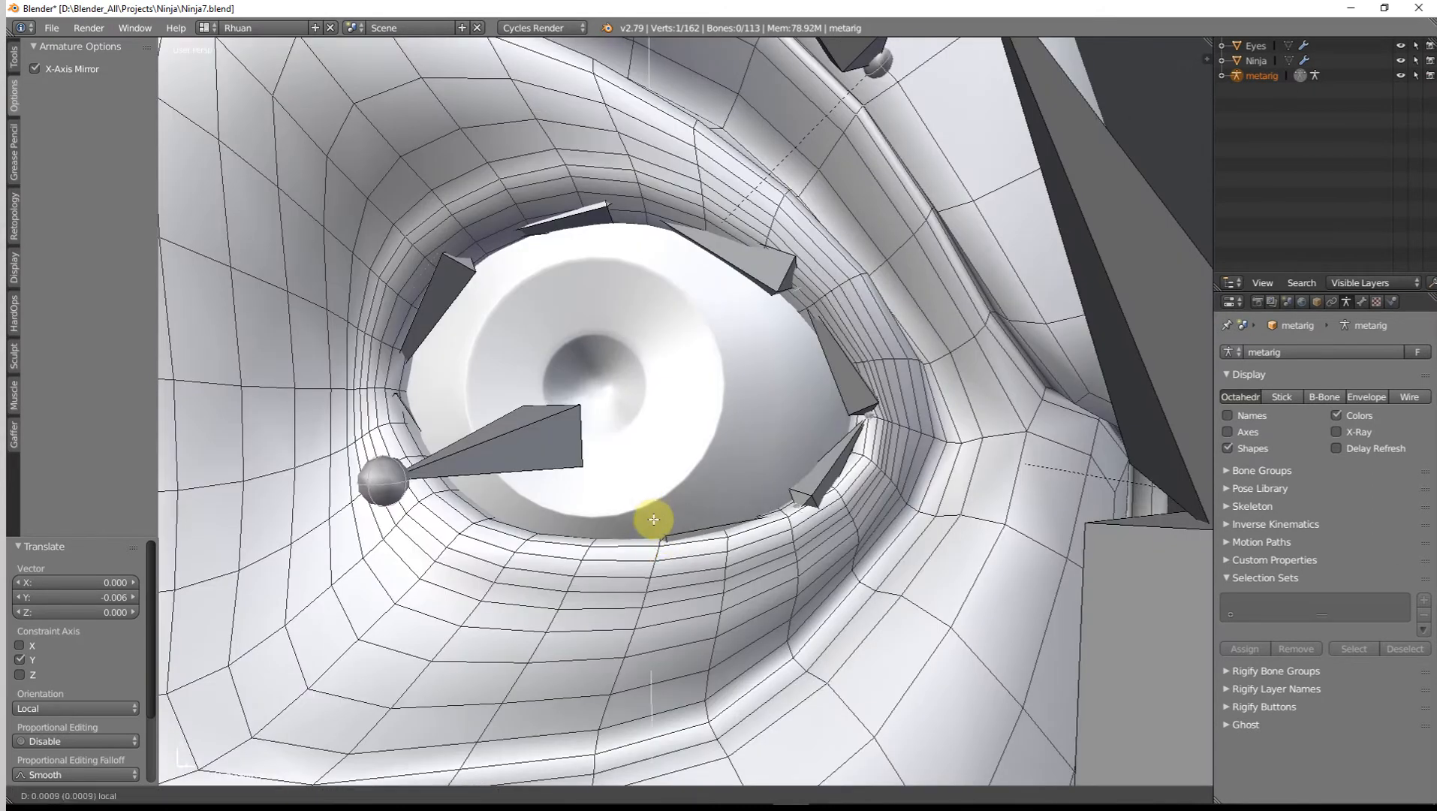
{"action": "left_click", "coordinate": [690, 523]}
{"action": "middle_click_drag", "start_coordinate": [689, 523], "coordinate": [848, 584]}
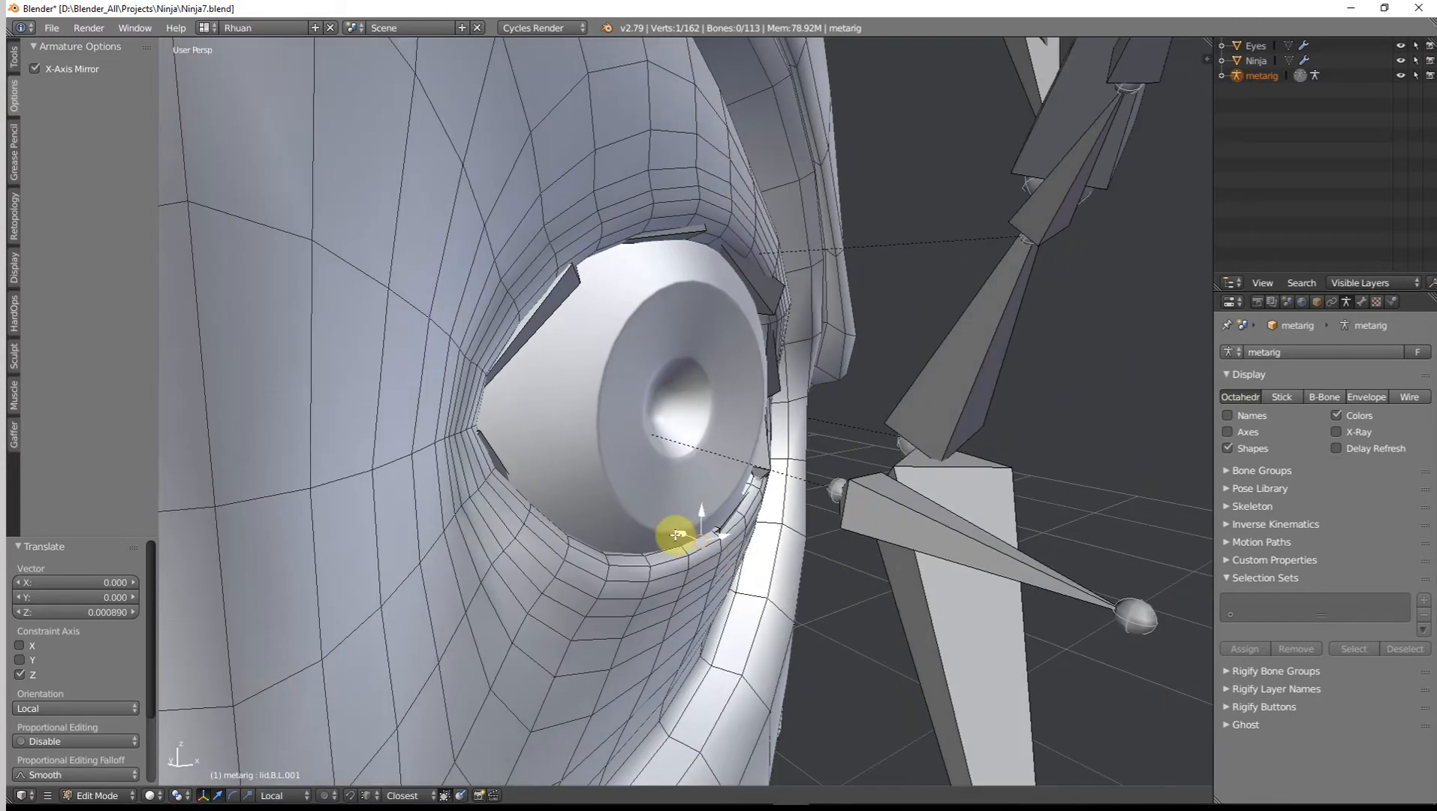
Step: Move the lid.B.L.001 tail by -0.002 along Y to bring it forward to the lower eyelid rim
{"action": "key", "text": "g"}
{"action": "key", "text": "y"}
{"action": "left_click", "coordinate": [685, 523]}
{"action": "mouse_move", "coordinate": [685, 524]}
{"action": "middle_mouse_down"}
{"action": "mouse_move", "coordinate": [636, 524]}
{"action": "mouse_move", "coordinate": [584, 497]}
{"action": "mouse_move", "coordinate": [603, 523]}
{"action": "middle_mouse_up"}
Step: Lower the lid.B.L tail on the inner part of the lower eyelid by about 0.0008 on Z
{"action": "key", "text": "z"}
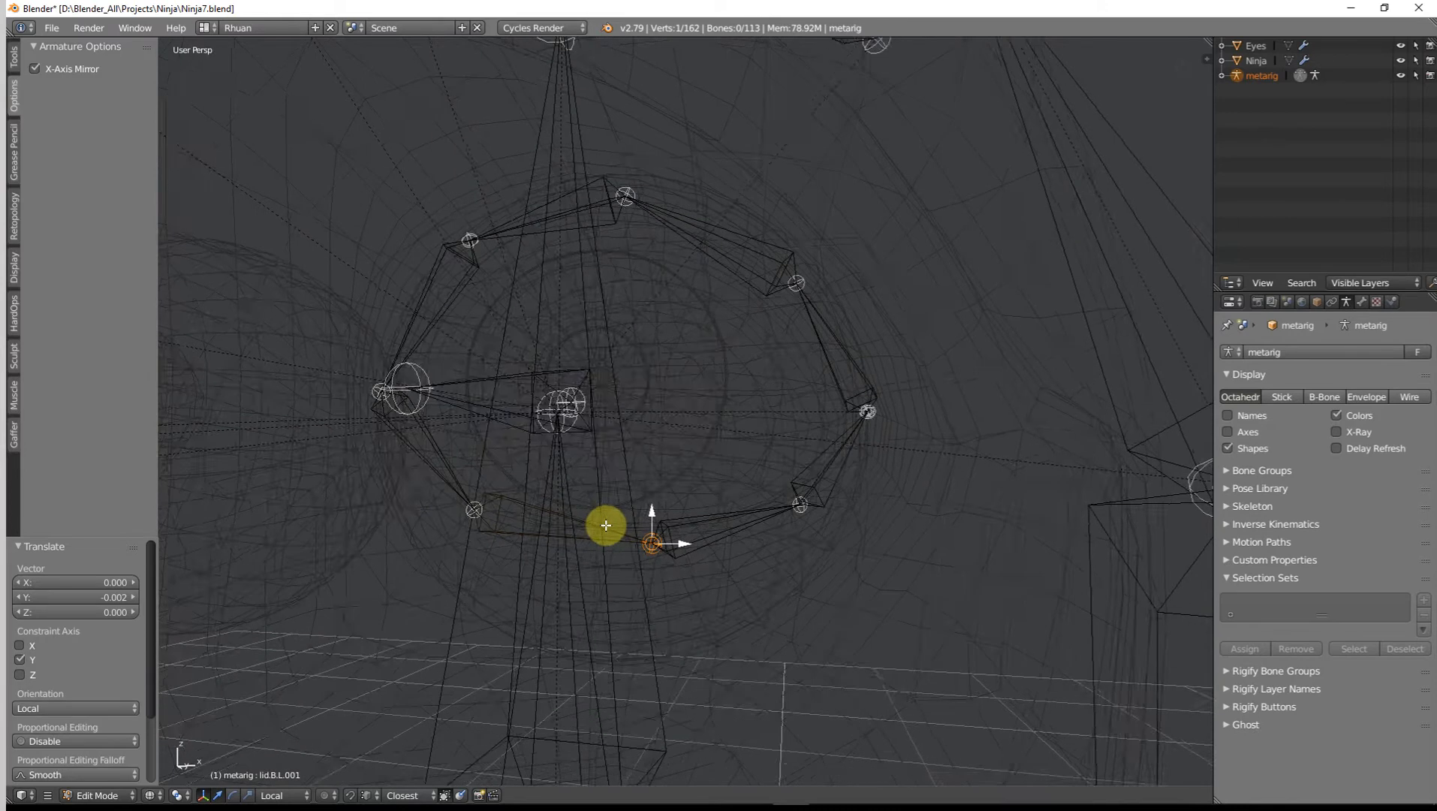
{"action": "key", "text": "z"}
{"action": "key", "text": "z"}
{"action": "right_click", "coordinate": [474, 493]}
{"action": "key", "text": "z"}
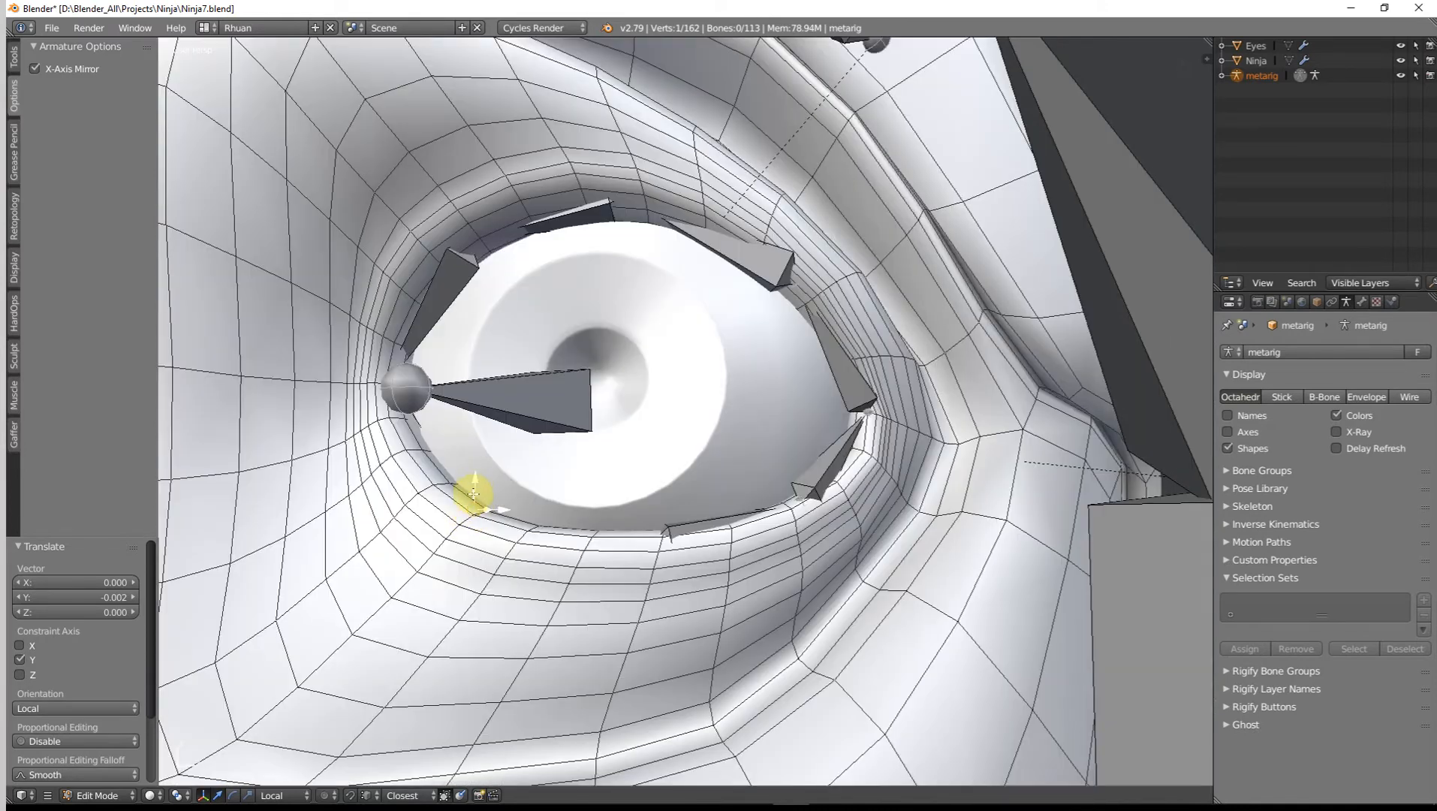
{"action": "key", "text": "g"}
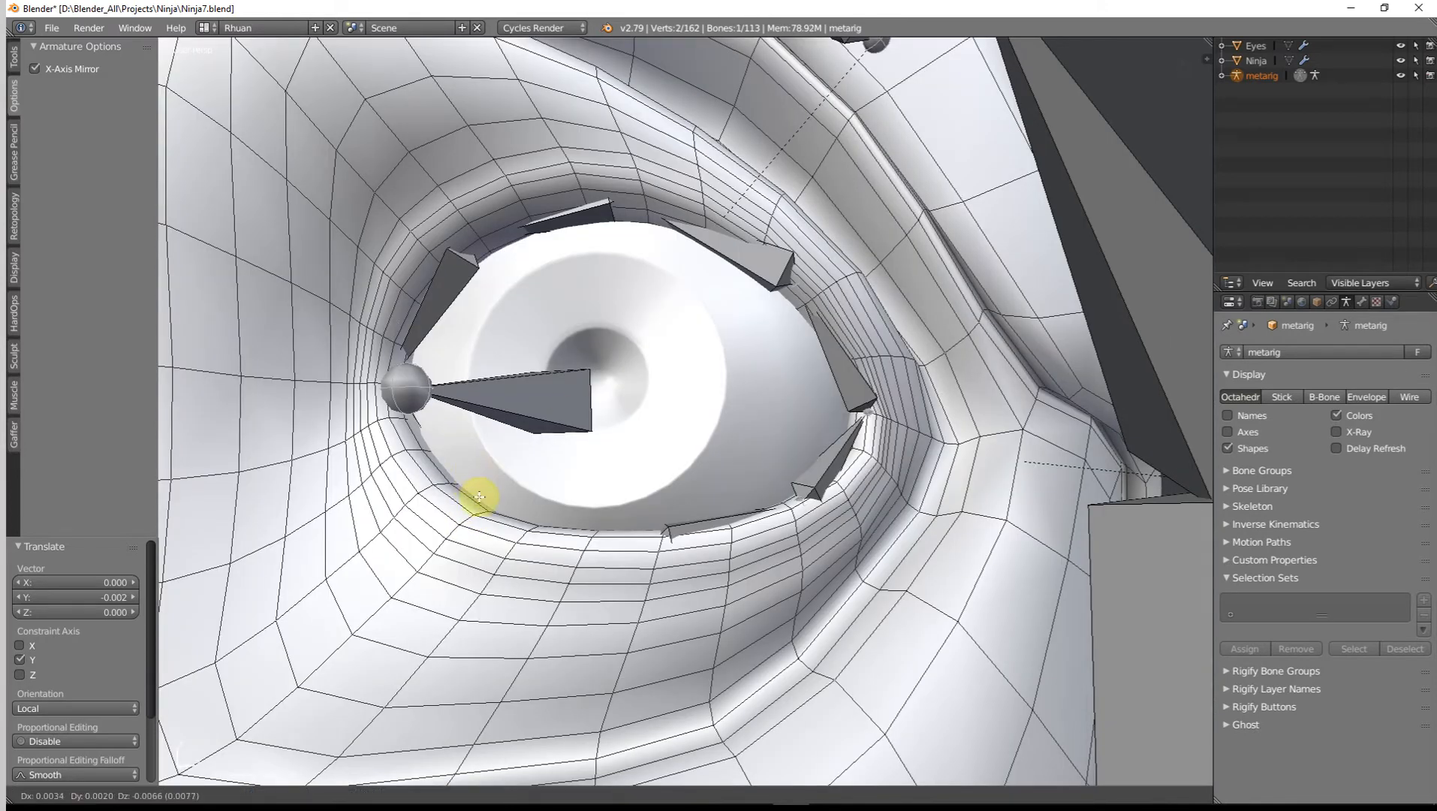
{"action": "right_click", "coordinate": [484, 483]}
{"action": "right_click", "coordinate": [483, 483]}
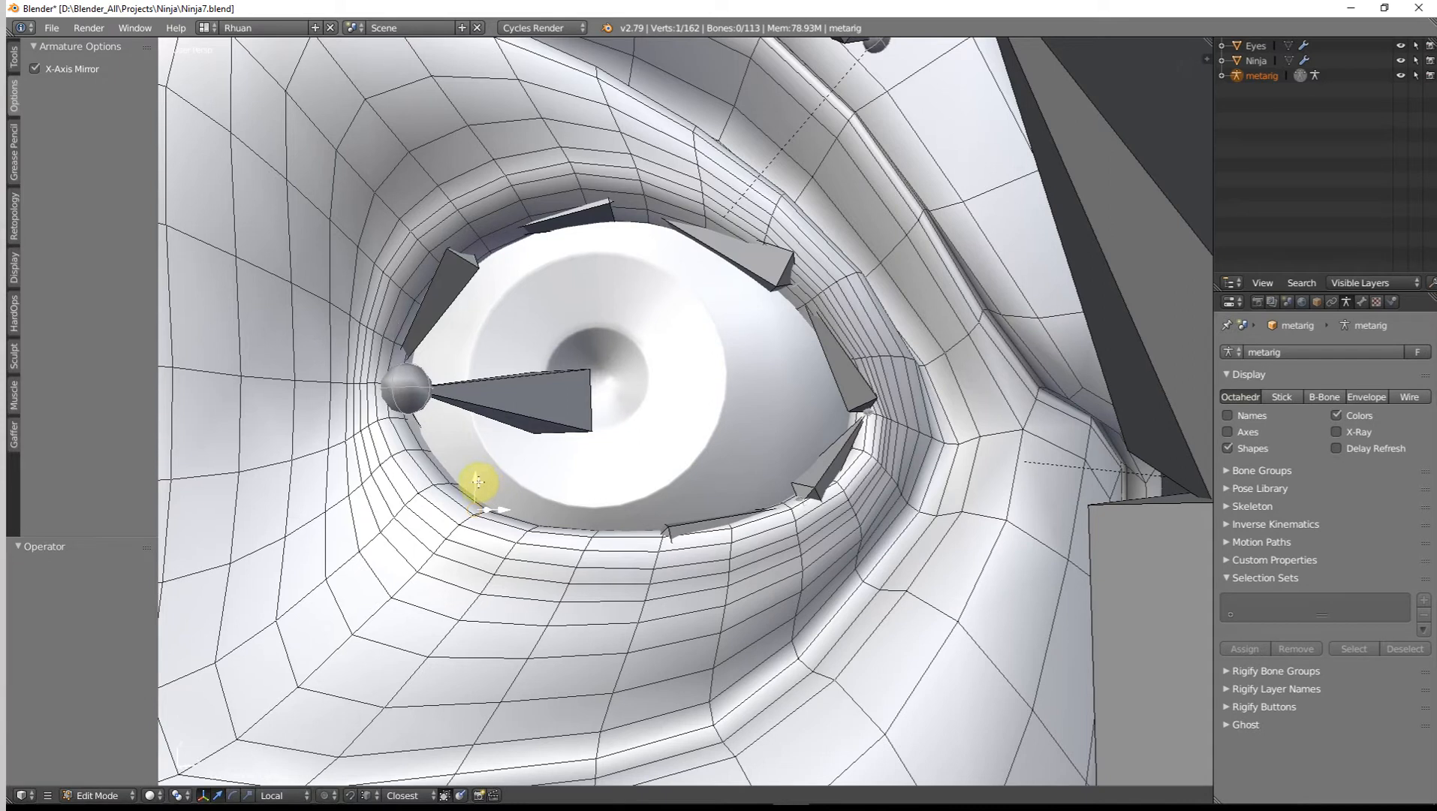
{"action": "mouse_move", "coordinate": [474, 476]}
{"action": "left_mouse_down"}
{"action": "mouse_move", "coordinate": [478, 462]}
{"action": "mouse_move", "coordinate": [492, 510]}
{"action": "mouse_move", "coordinate": [455, 485]}
{"action": "left_mouse_up"}
Step: Select the inner eye-corner joint at the lid.T.L.003 tail and move it -0.003 along local Y
{"action": "key", "text": "z"}
{"action": "key", "text": "z"}
{"action": "key", "text": "z"}
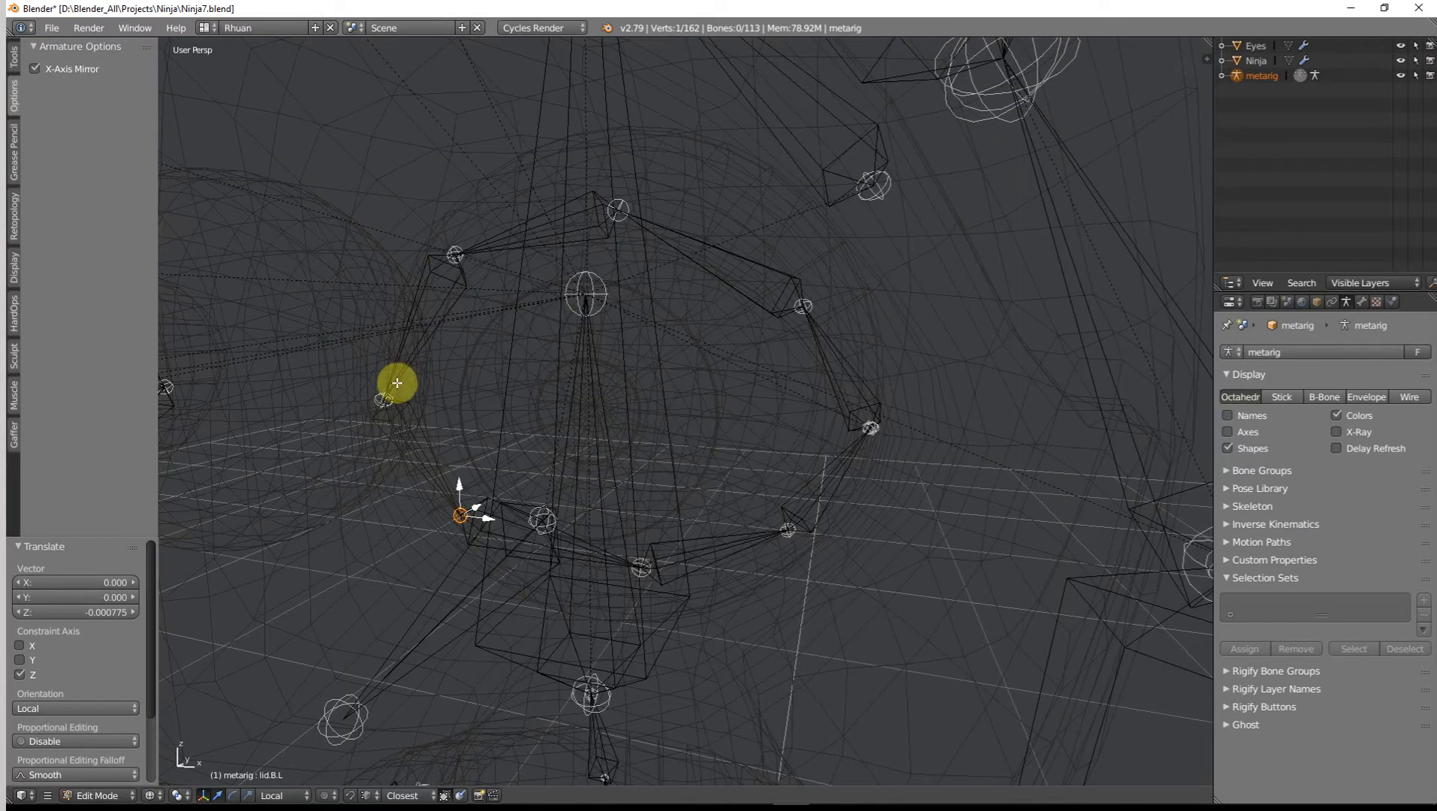
{"action": "right_click", "coordinate": [380, 399]}
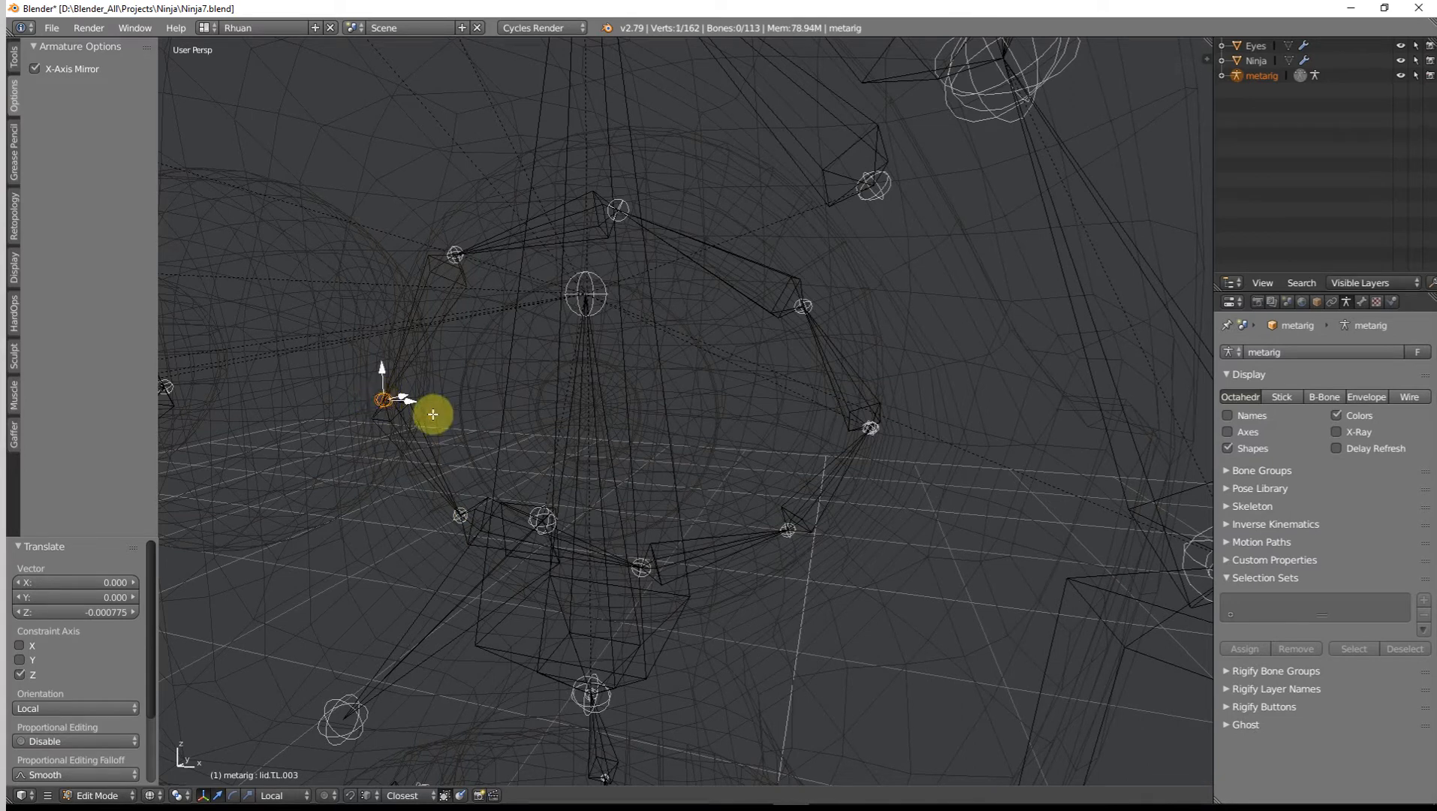
{"action": "key", "text": "z"}
{"action": "mouse_move", "coordinate": [430, 416]}
{"action": "middle_mouse_down"}
{"action": "mouse_move", "coordinate": [465, 420]}
{"action": "mouse_move", "coordinate": [483, 397]}
{"action": "mouse_move", "coordinate": [465, 417]}
{"action": "mouse_move", "coordinate": [430, 408]}
{"action": "middle_mouse_up"}
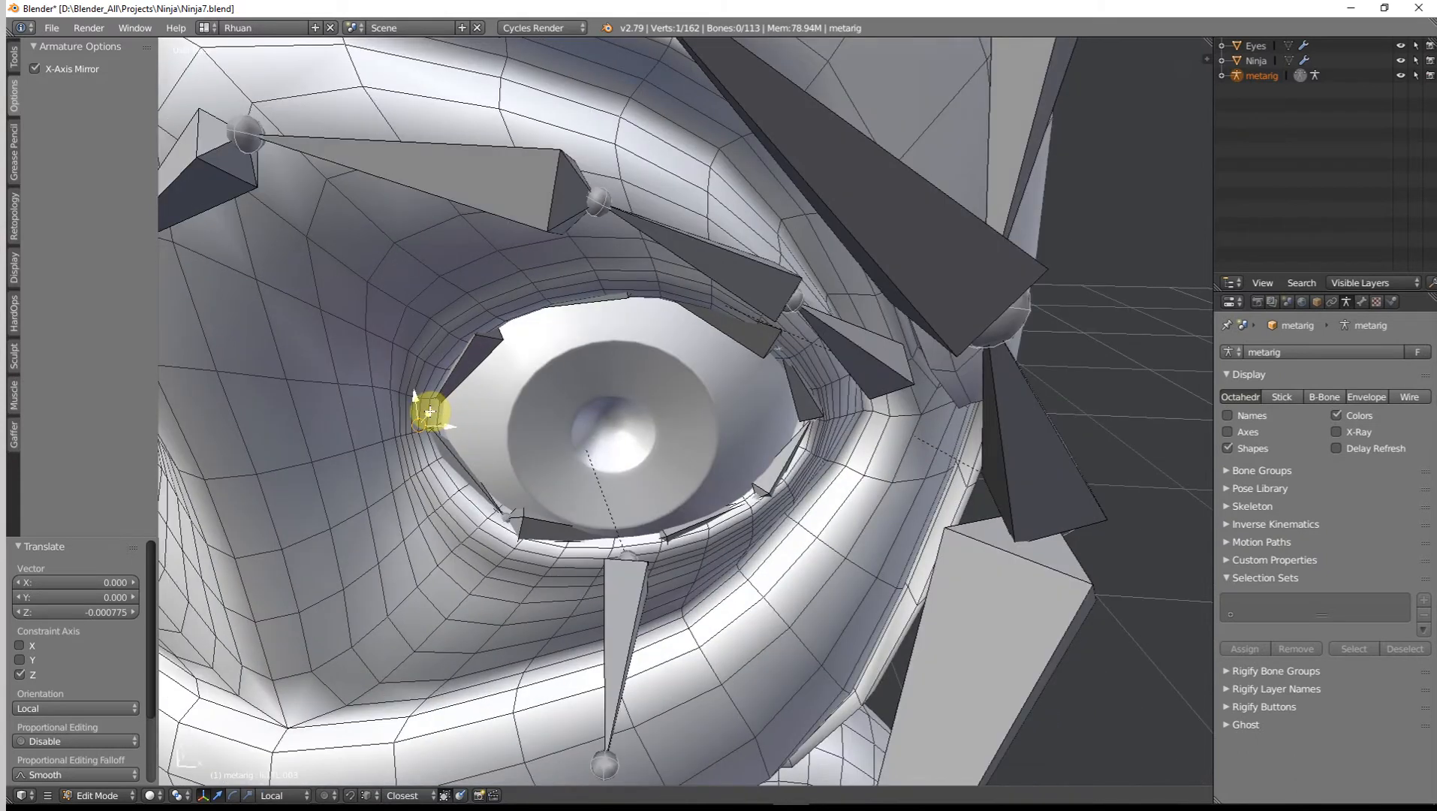
{"action": "key", "text": "g"}
{"action": "key", "text": "z"}
{"action": "key", "text": "z"}
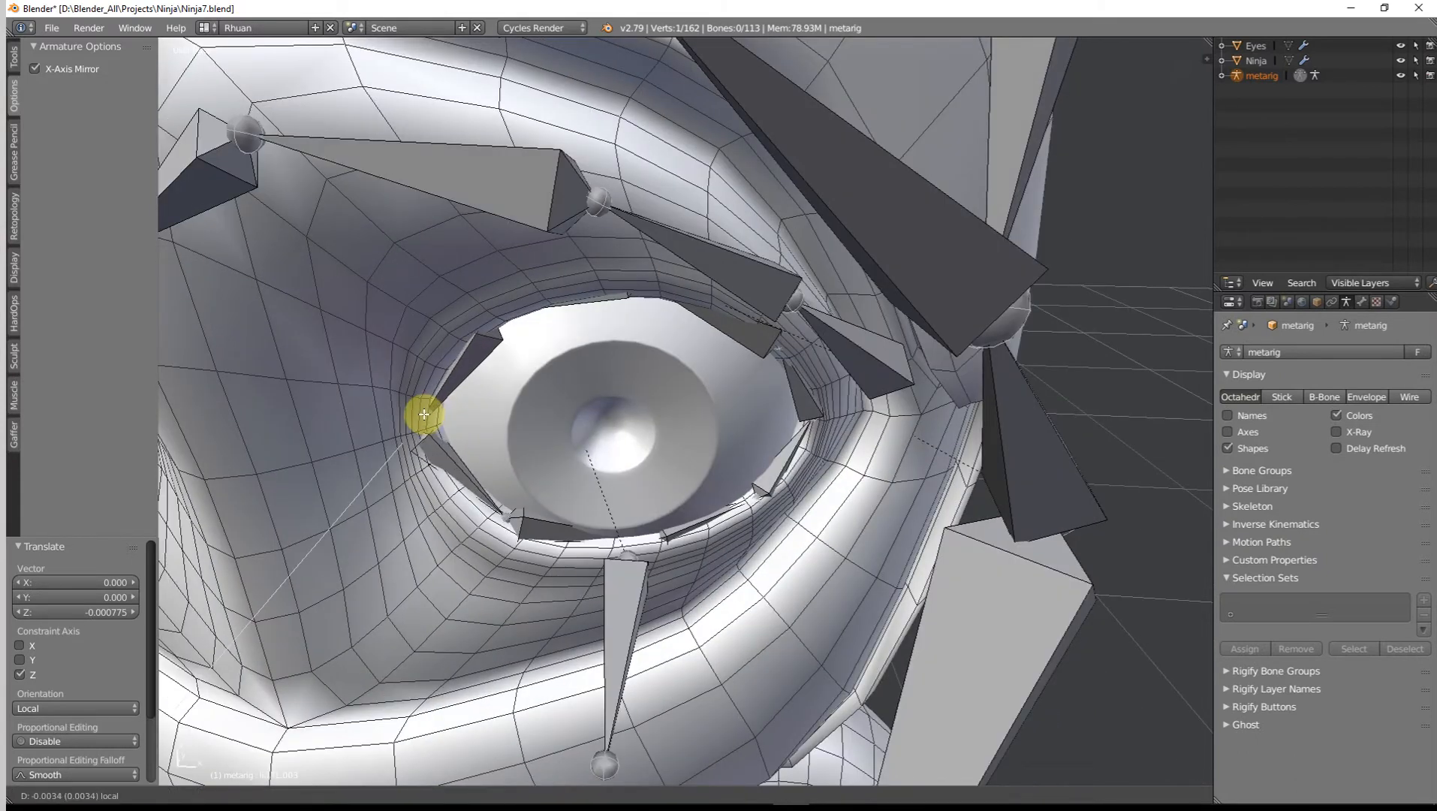
{"action": "left_click", "coordinate": [425, 414]}
Step: Shift the inner eye-corner joint 0.003 along local X and back by -0.001 to fit the eyelid corner
{"action": "key", "text": "g"}
{"action": "key", "text": "x"}
{"action": "key", "text": "x"}
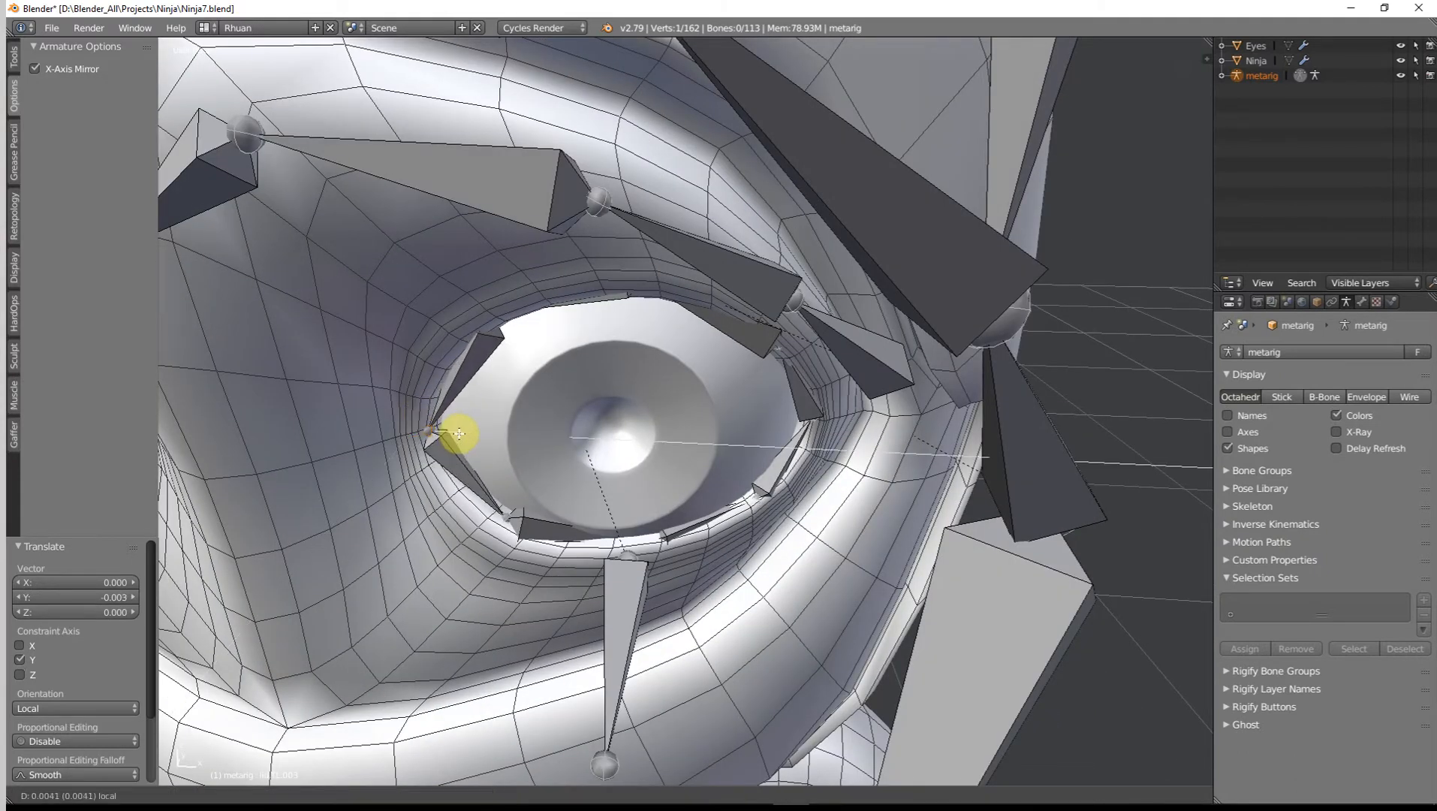
{"action": "left_click", "coordinate": [456, 436]}
{"action": "middle_click_drag", "start_coordinate": [524, 413], "coordinate": [532, 341]}
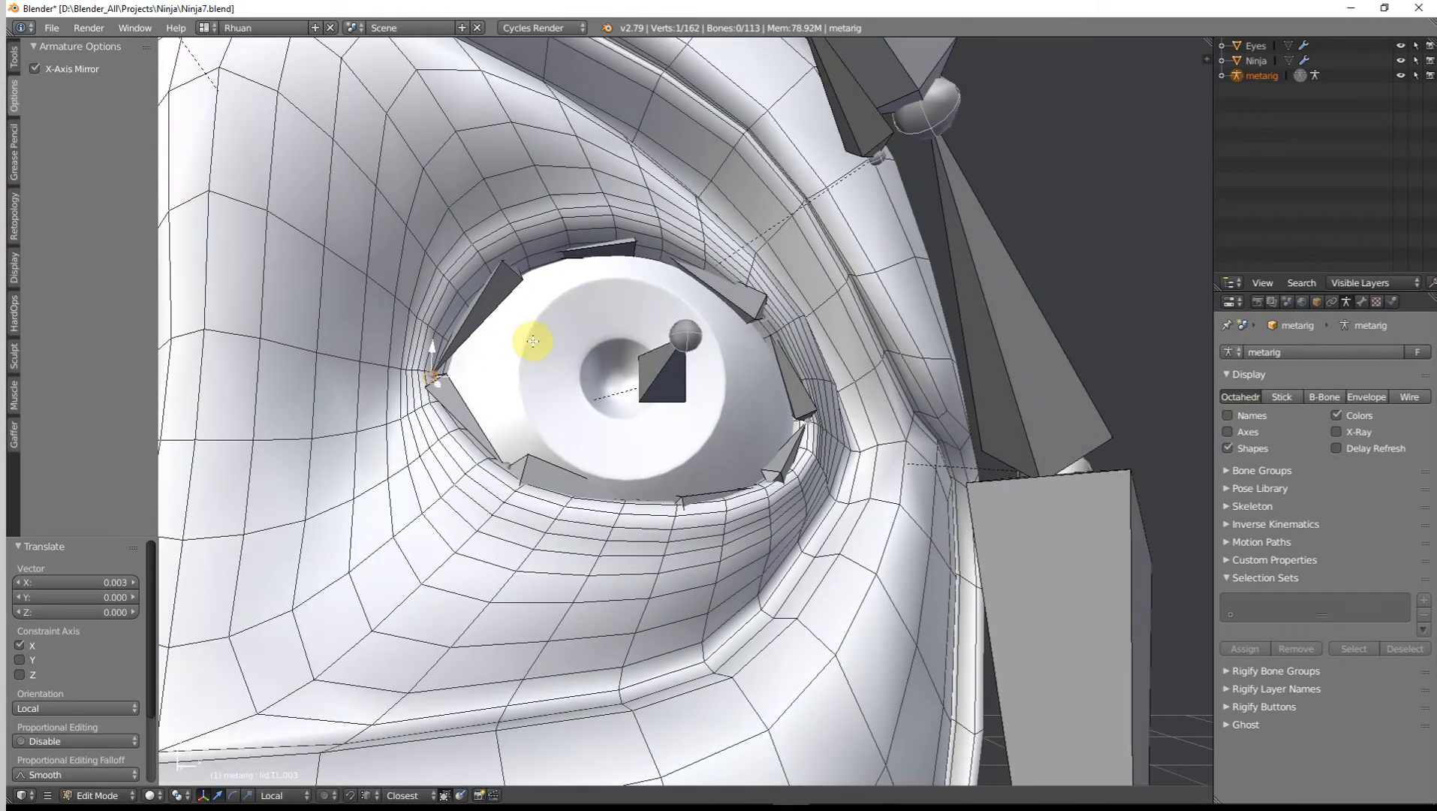
{"action": "middle_click_drag", "start_coordinate": [481, 392], "coordinate": [464, 416]}
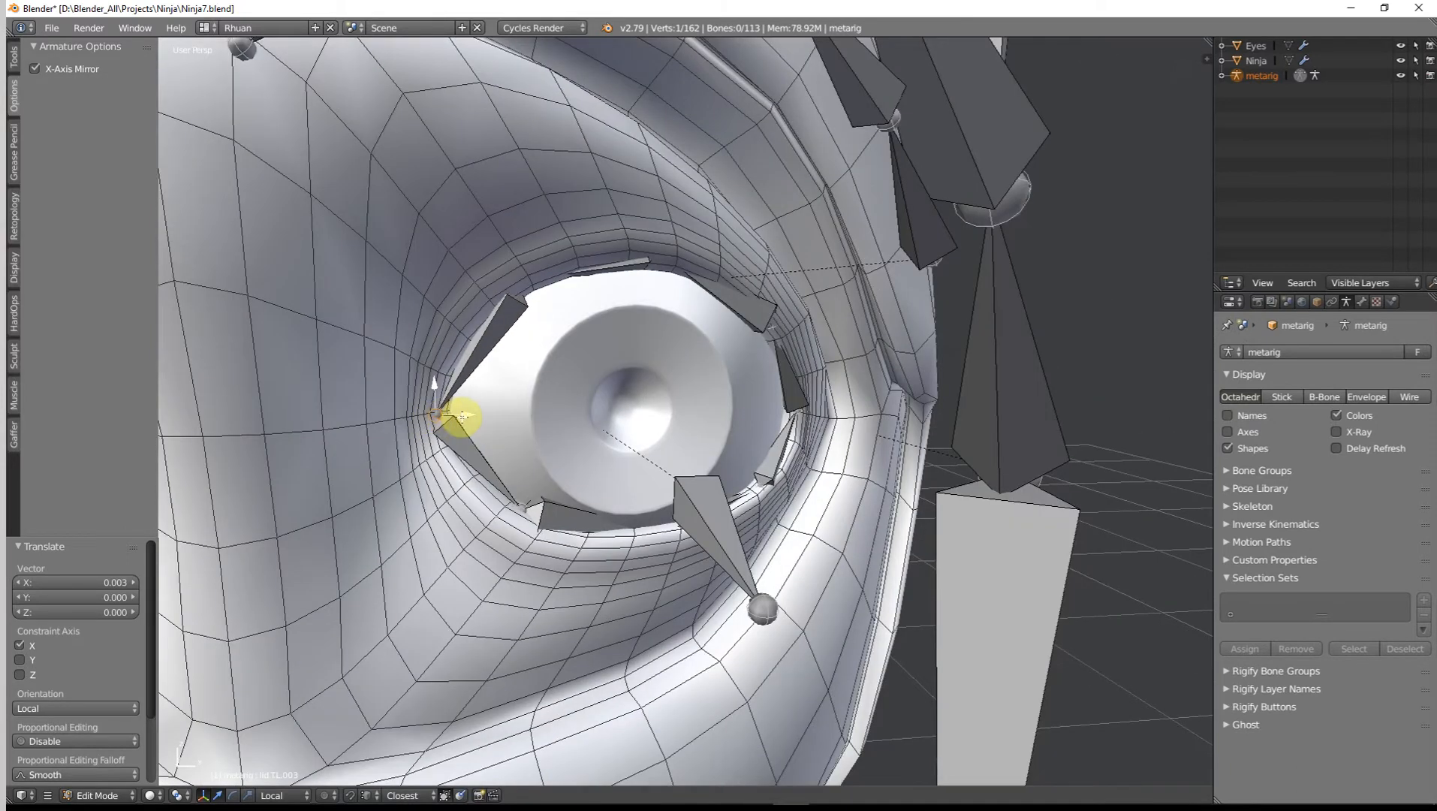
{"action": "left_click_drag", "start_coordinate": [469, 417], "coordinate": [464, 416]}
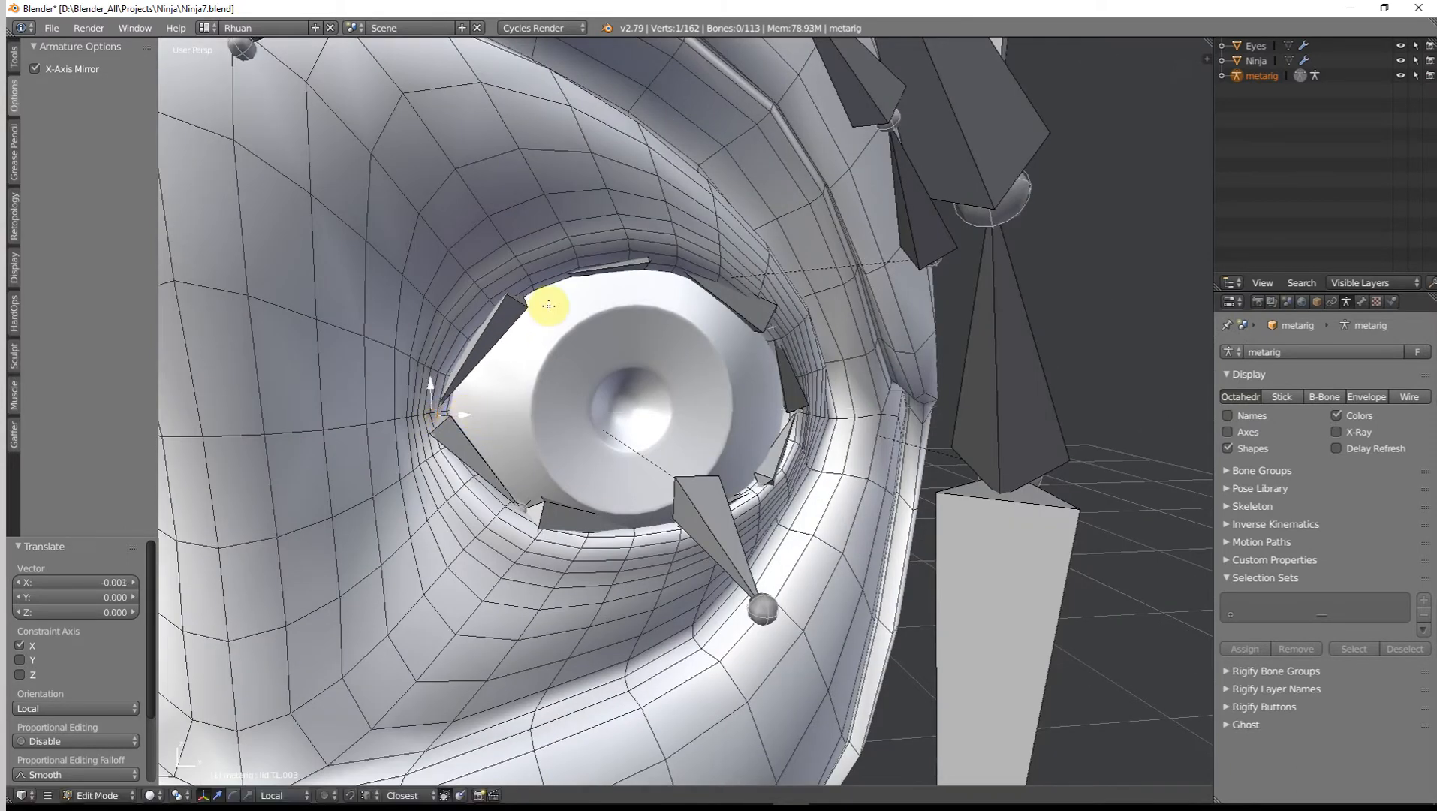
Step: Select the four brow.B.L chain bones above the eye and move them 0.086 along global Y toward the face surface
{"action": "middle_click_drag", "start_coordinate": [549, 310], "coordinate": [576, 412]}
{"action": "scroll", "coordinate": [576, 412], "scroll_direction": "down", "scroll_amount": 5}
{"action": "left_click", "coordinate": [503, 305]}
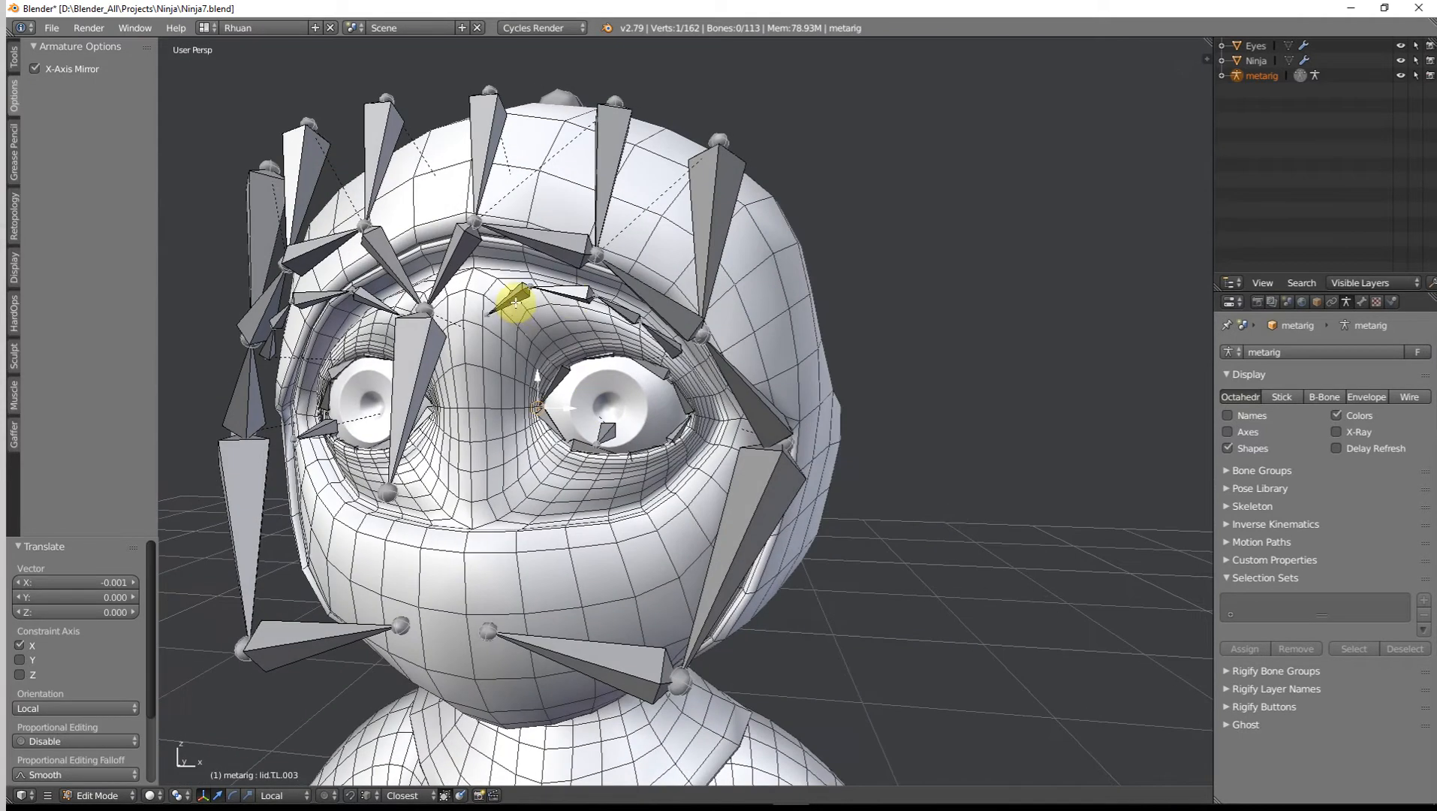
{"action": "left_click", "coordinate": [594, 298], "text": "shift"}
{"action": "right_click", "coordinate": [629, 310], "text": "shift"}
{"action": "right_click", "coordinate": [664, 346], "text": "shift"}
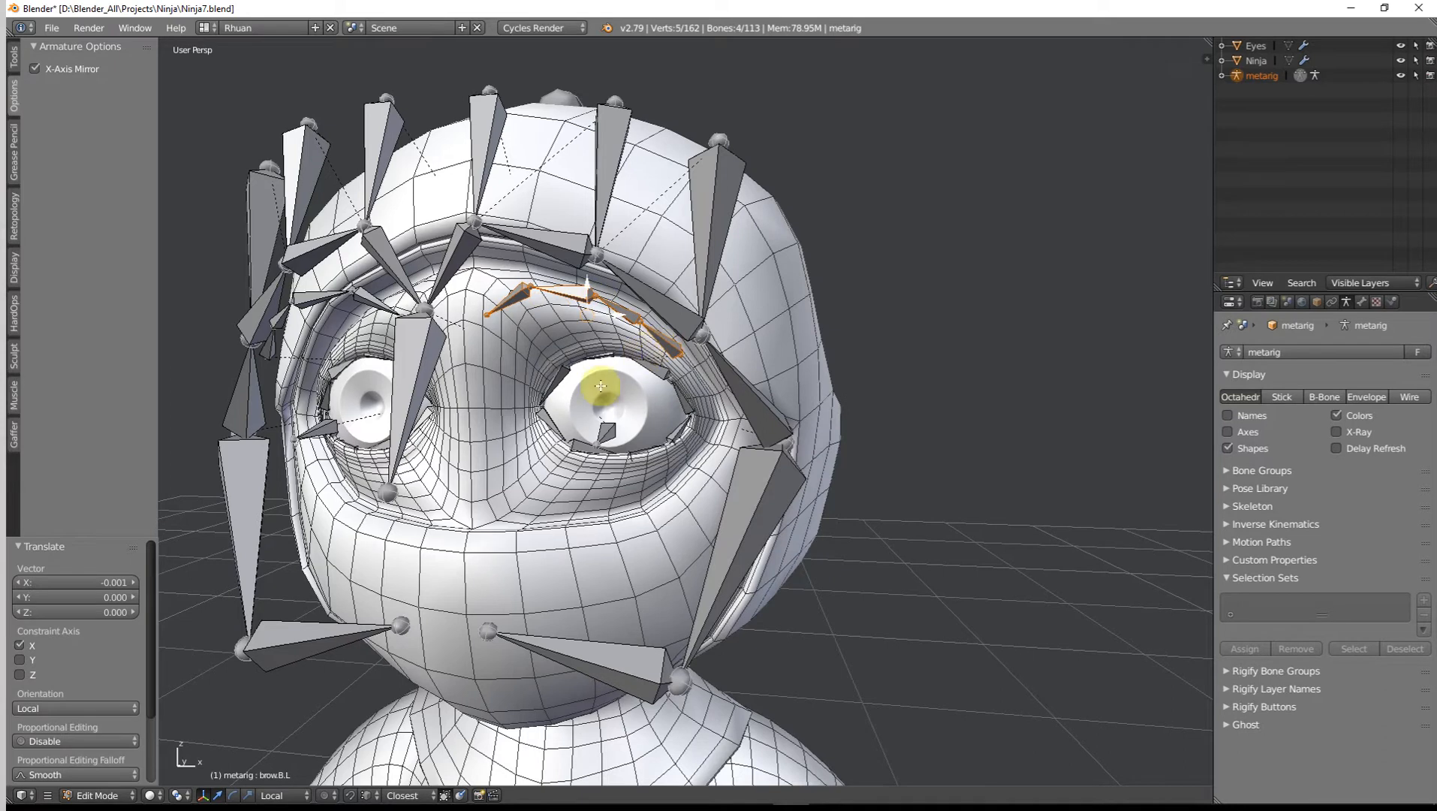
{"action": "middle_click_drag", "start_coordinate": [601, 388], "coordinate": [504, 421]}
{"action": "scroll", "coordinate": [569, 395], "scroll_direction": "up", "scroll_amount": 3}
{"action": "key", "text": "g"}
{"action": "key", "text": "y"}
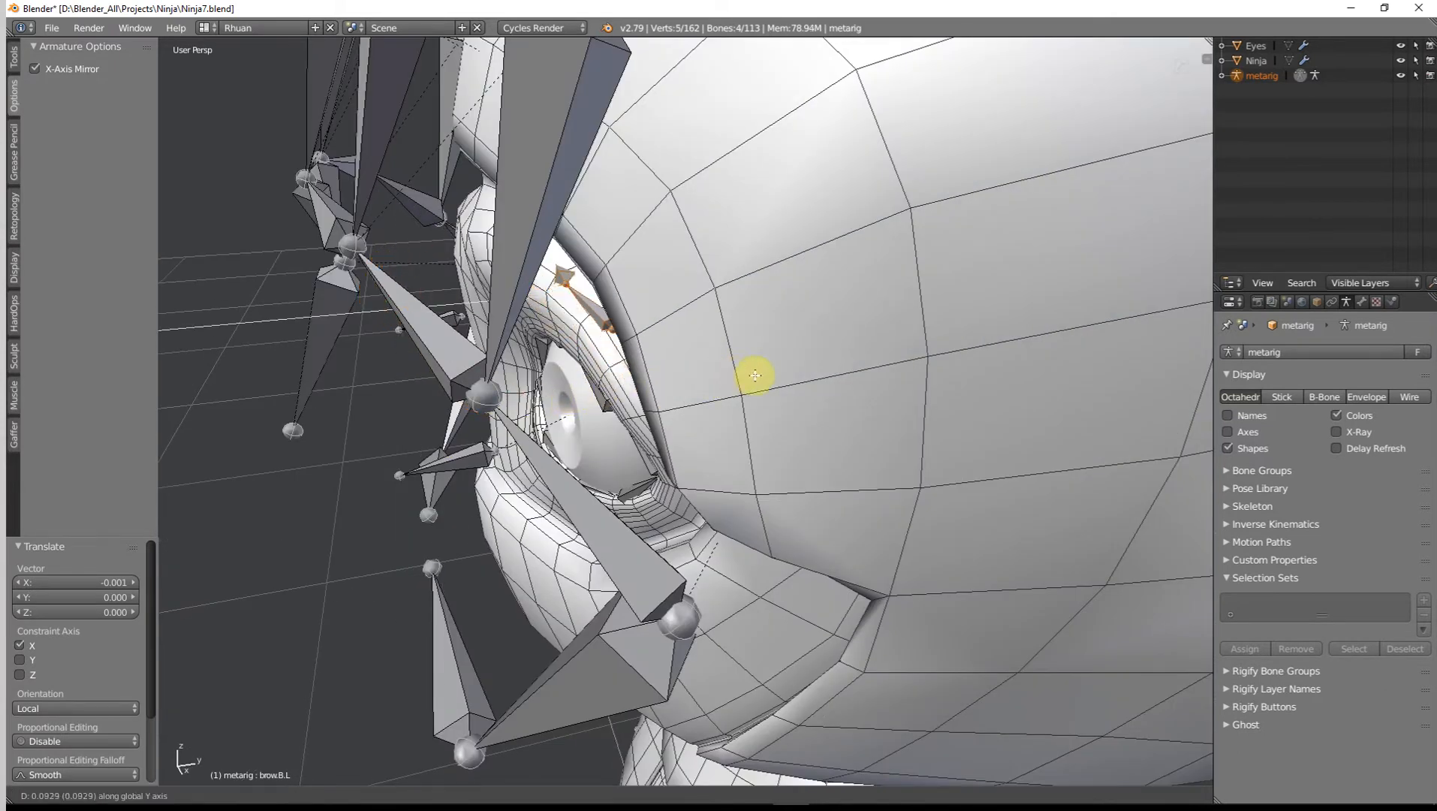
{"action": "left_click", "coordinate": [793, 377]}
Step: In front view, move the outer end joint of the brow.B.L chain by 0.001 on X and -0.004 on Z
{"action": "middle_click_drag", "start_coordinate": [793, 378], "coordinate": [895, 338]}
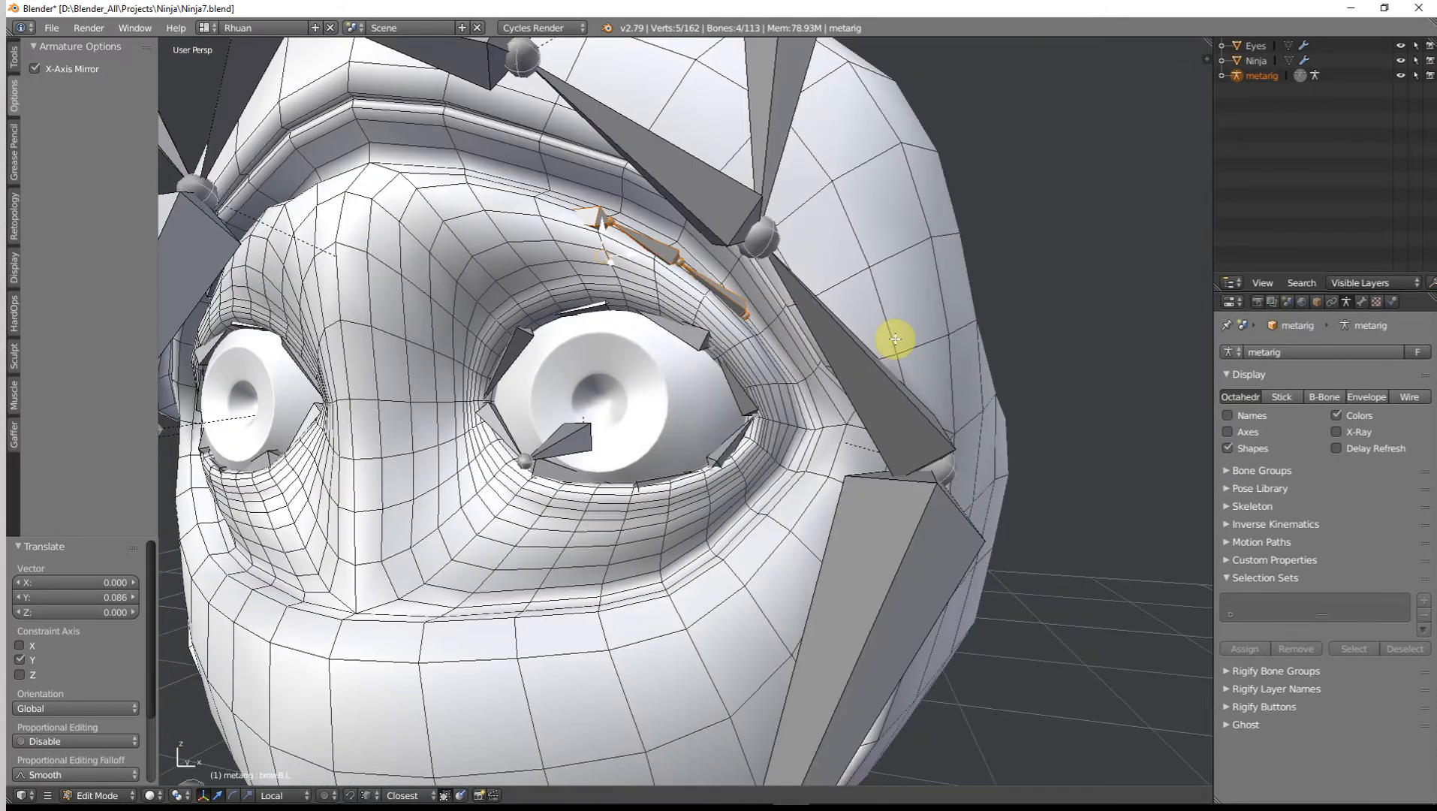
{"action": "key", "text": "KP_1"}
{"action": "scroll", "coordinate": [895, 339], "scroll_direction": "up", "scroll_amount": 1}
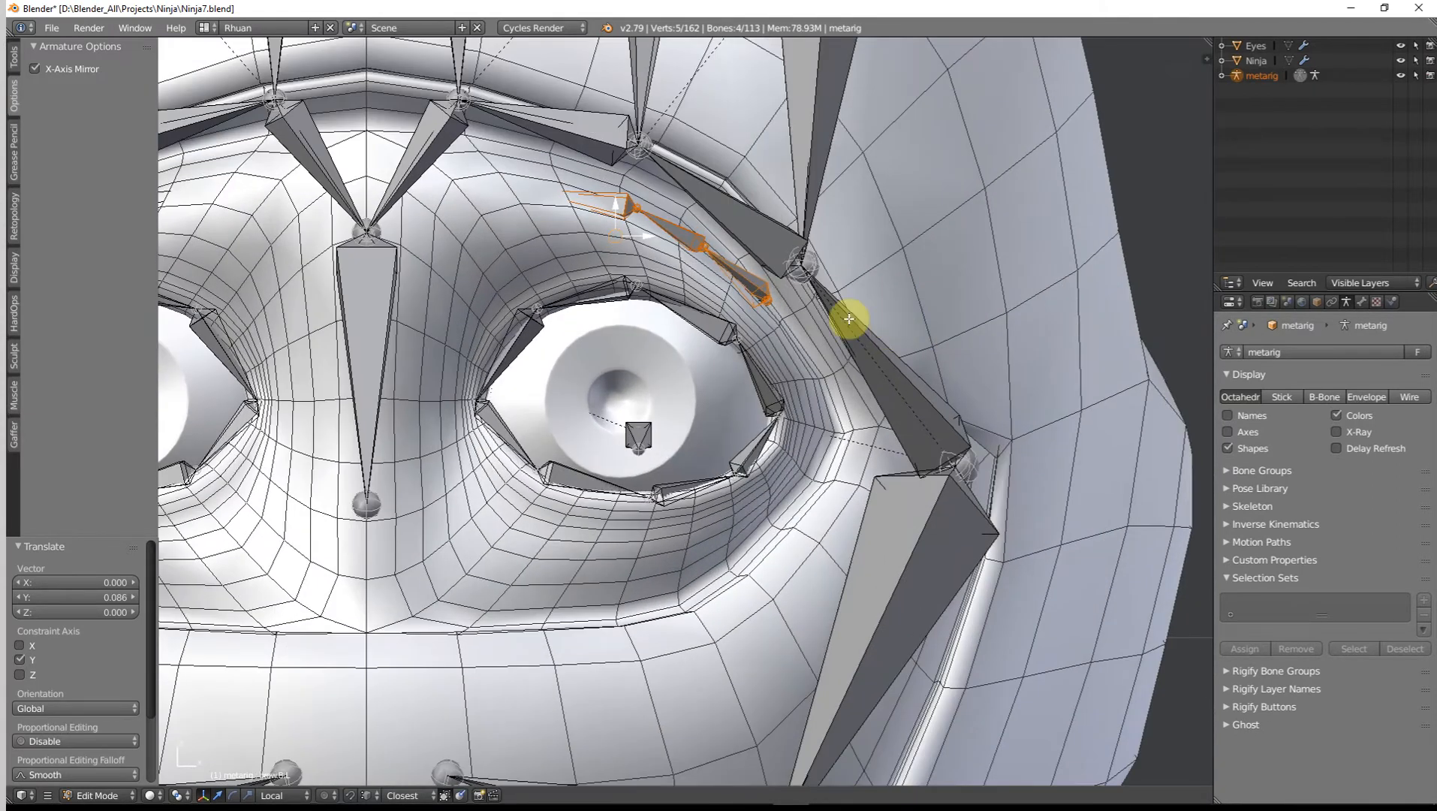
{"action": "right_click", "coordinate": [767, 299]}
{"action": "key", "text": "g"}
{"action": "left_click", "coordinate": [771, 309]}
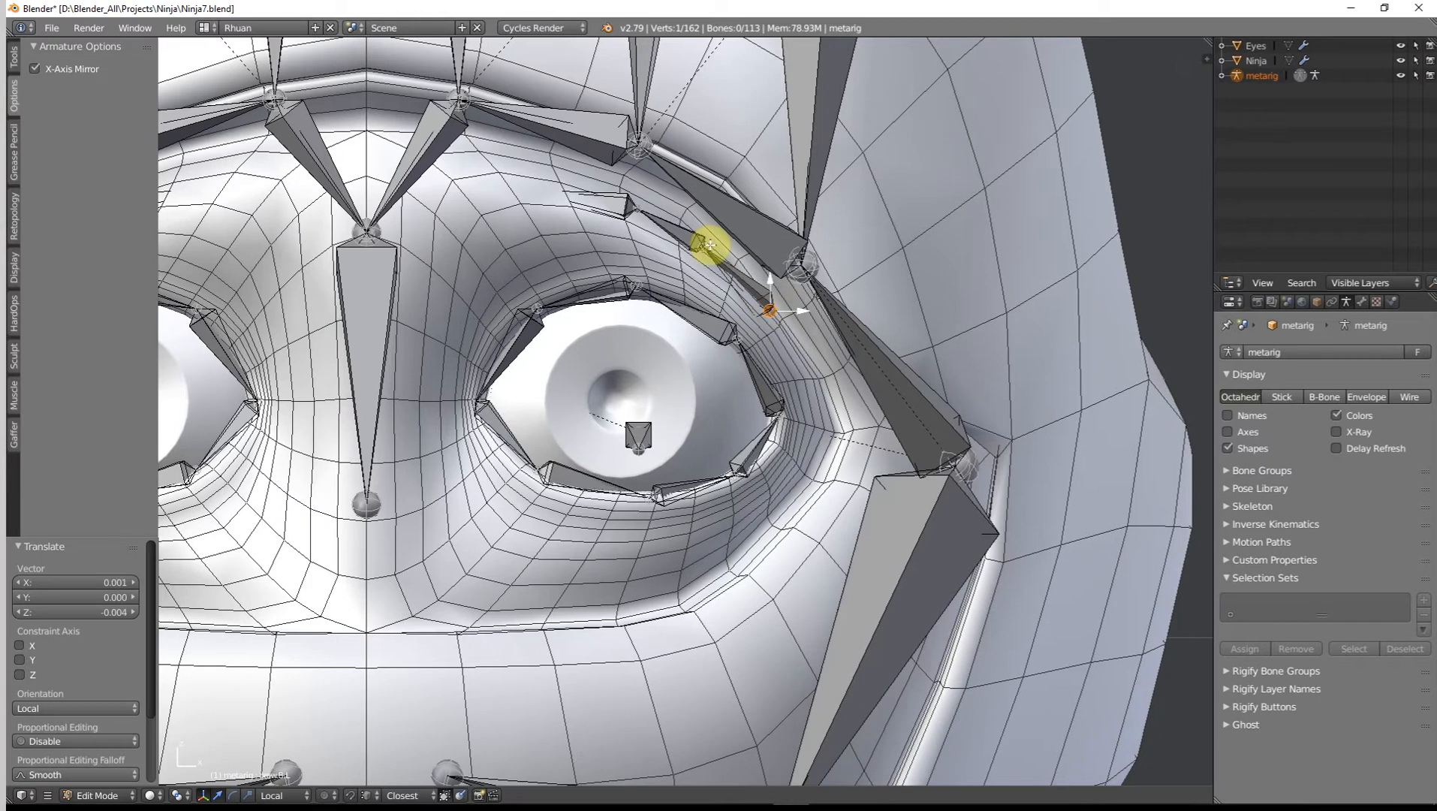
Step: Move the second brow.B.L joint by -0.001 on X and -0.003 on Z, and the third by -0.002 and -0.005
{"action": "key", "text": "g"}
{"action": "left_click", "coordinate": [699, 252]}
{"action": "right_click", "coordinate": [630, 209]}
{"action": "key", "text": "g"}
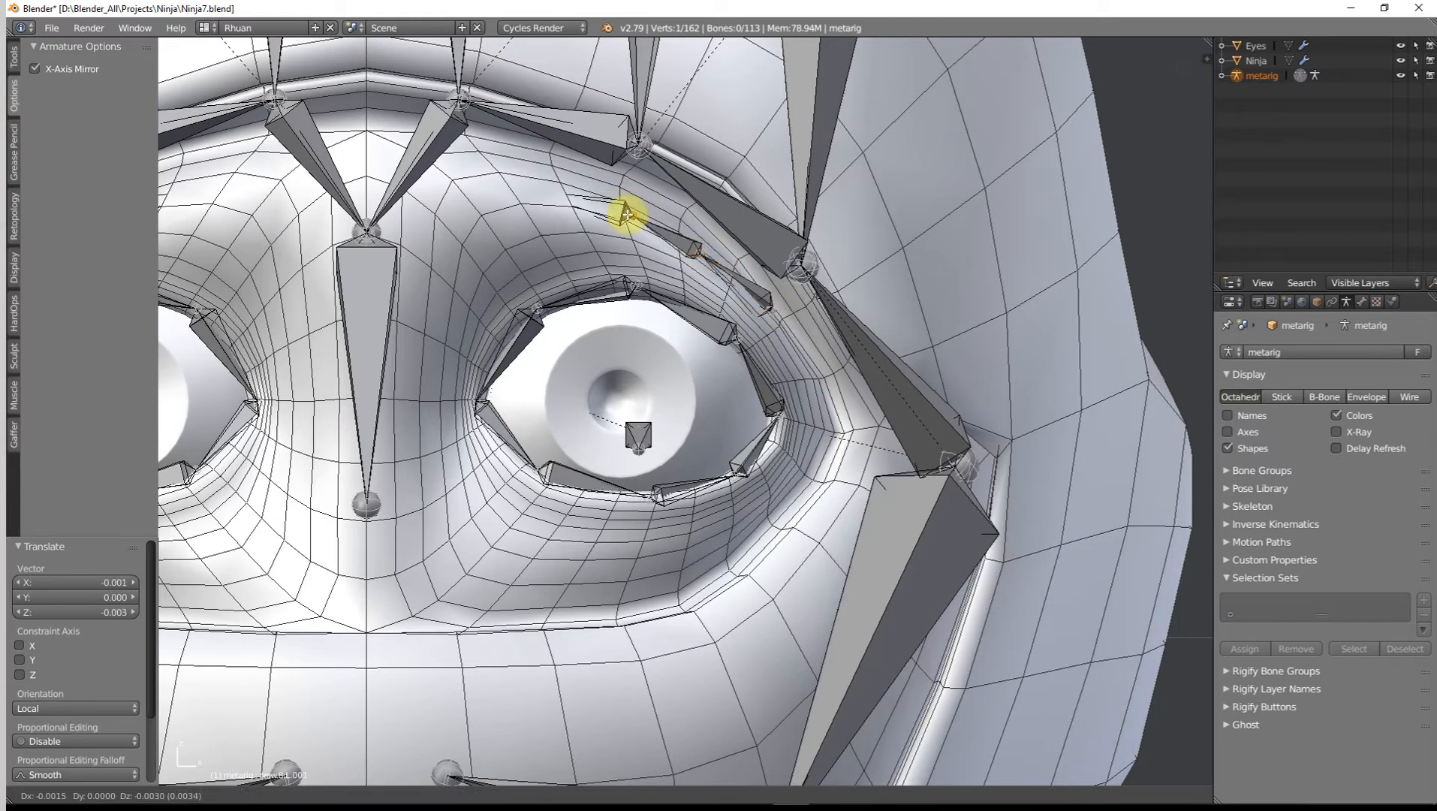
{"action": "left_click", "coordinate": [627, 218]}
Step: Select the joint at the head of brow.B.L.003 and move it -0.014 along local Y toward the face surface
{"action": "key", "text": "z"}
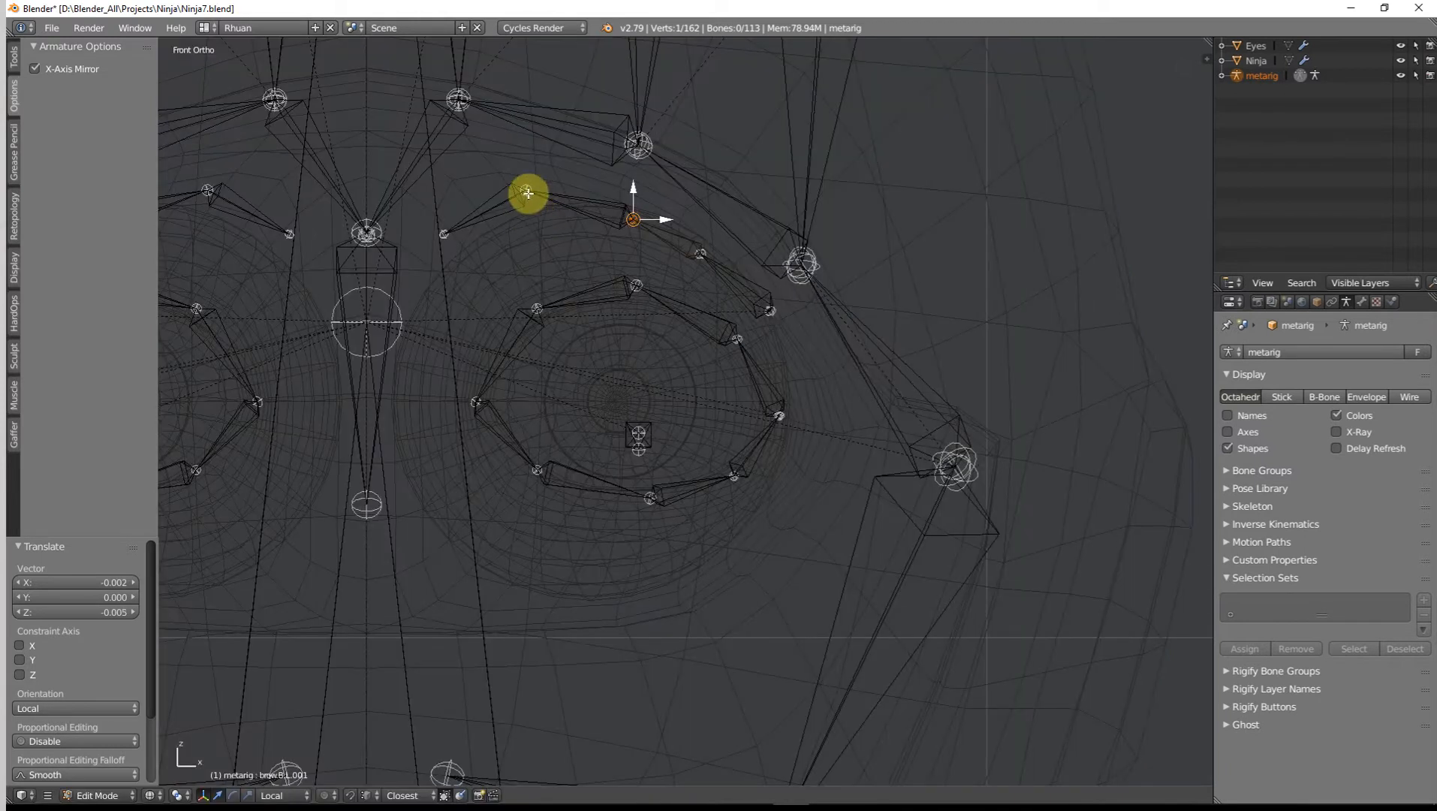
{"action": "right_click", "coordinate": [525, 190]}
{"action": "right_click", "coordinate": [485, 216]}
{"action": "key", "text": "z"}
{"action": "mouse_move", "coordinate": [513, 257]}
{"action": "middle_mouse_down"}
{"action": "mouse_move", "coordinate": [481, 301]}
{"action": "mouse_move", "coordinate": [434, 327]}
{"action": "middle_mouse_up"}
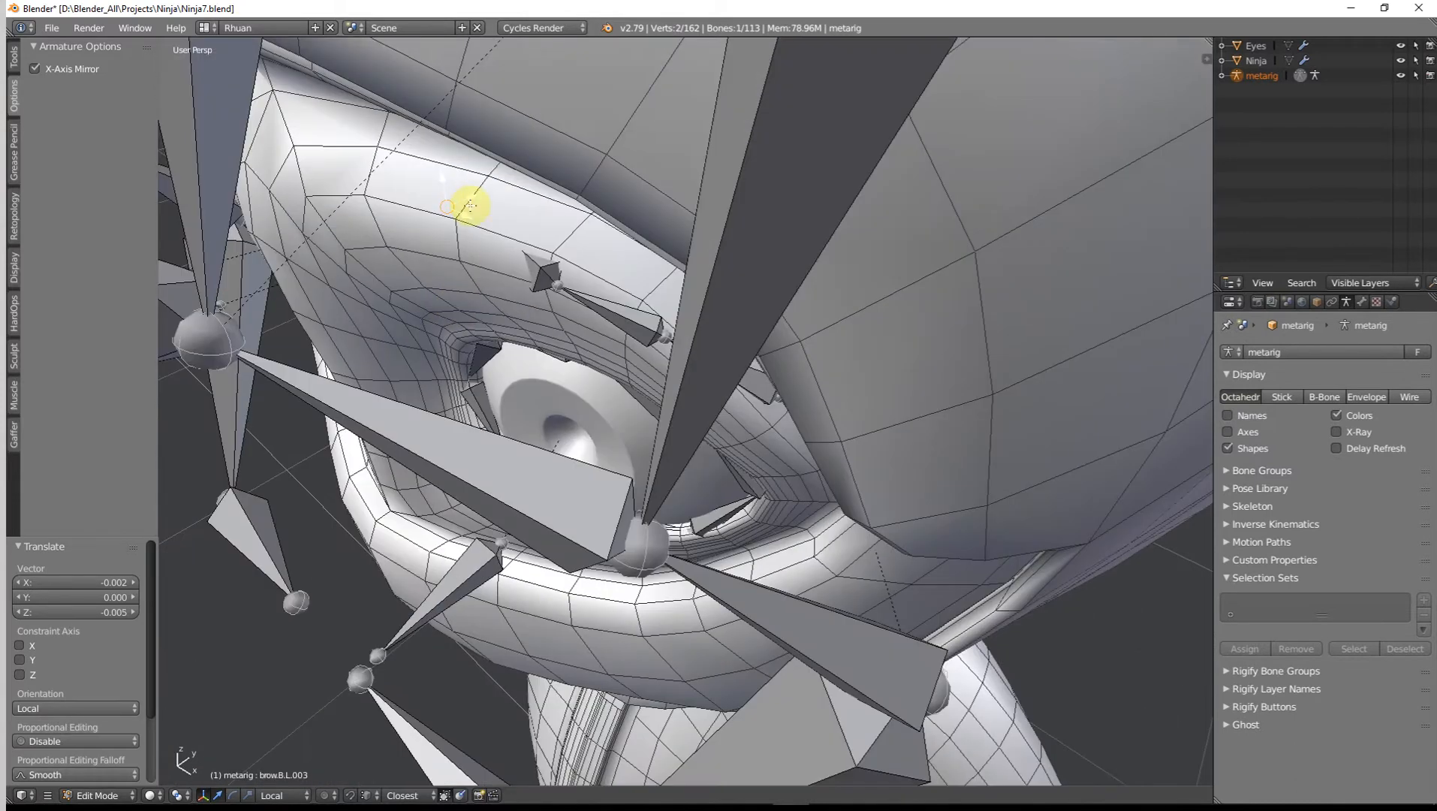
{"action": "mouse_move", "coordinate": [468, 202]}
{"action": "left_mouse_down"}
{"action": "mouse_move", "coordinate": [419, 253]}
{"action": "mouse_move", "coordinate": [383, 238]}
{"action": "mouse_move", "coordinate": [363, 254]}
{"action": "left_mouse_up"}
{"action": "key", "text": "z"}
{"action": "right_click", "coordinate": [364, 239]}
{"action": "key", "text": "z"}
{"action": "middle_click_drag", "start_coordinate": [401, 238], "coordinate": [431, 174]}
{"action": "key", "text": "KP_1"}
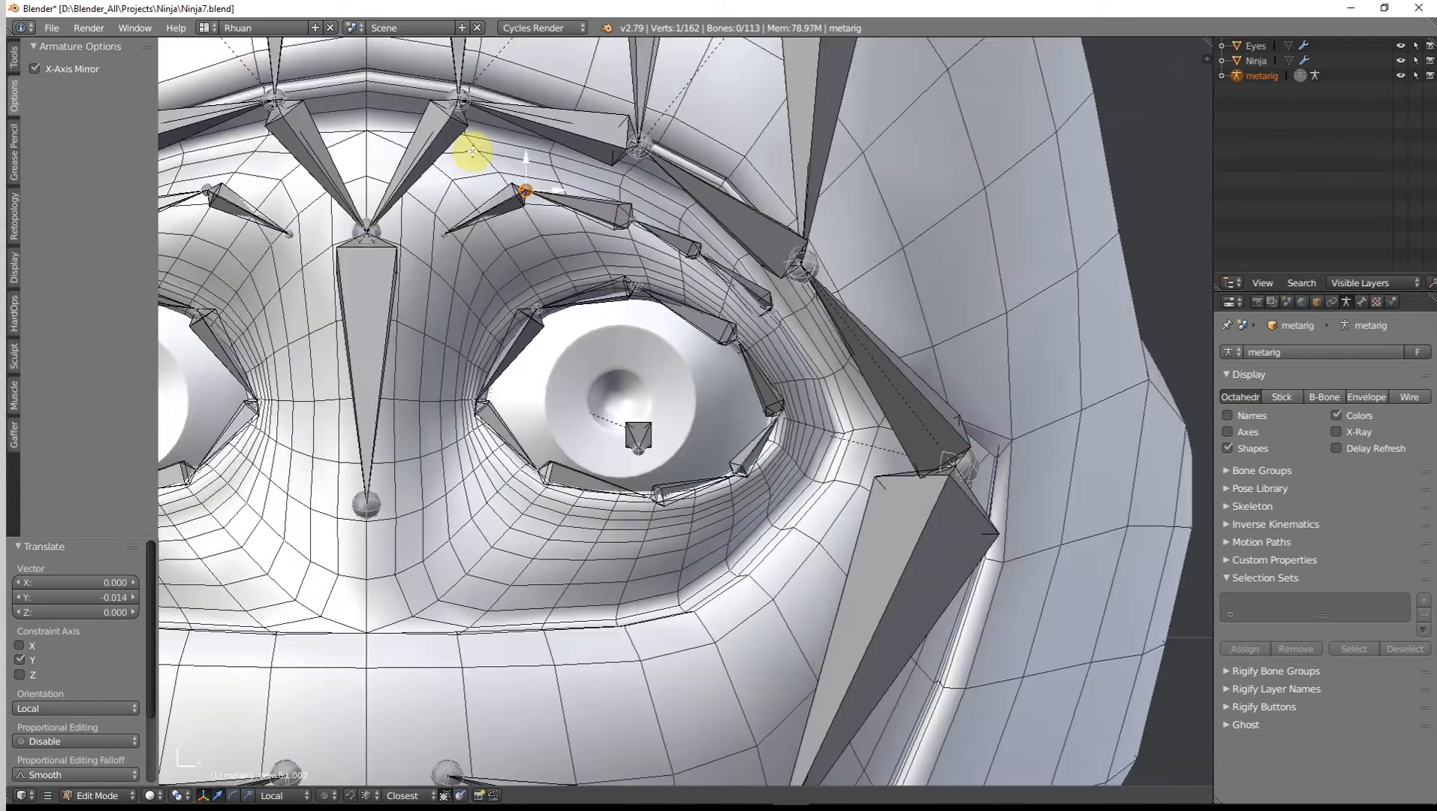
Step: In front view, move the brow.B.L.003 head joint -0.003 on Z and raise the joint above the eye's centre by 0.000901
{"action": "key", "text": "g"}
{"action": "left_click", "coordinate": [547, 200]}
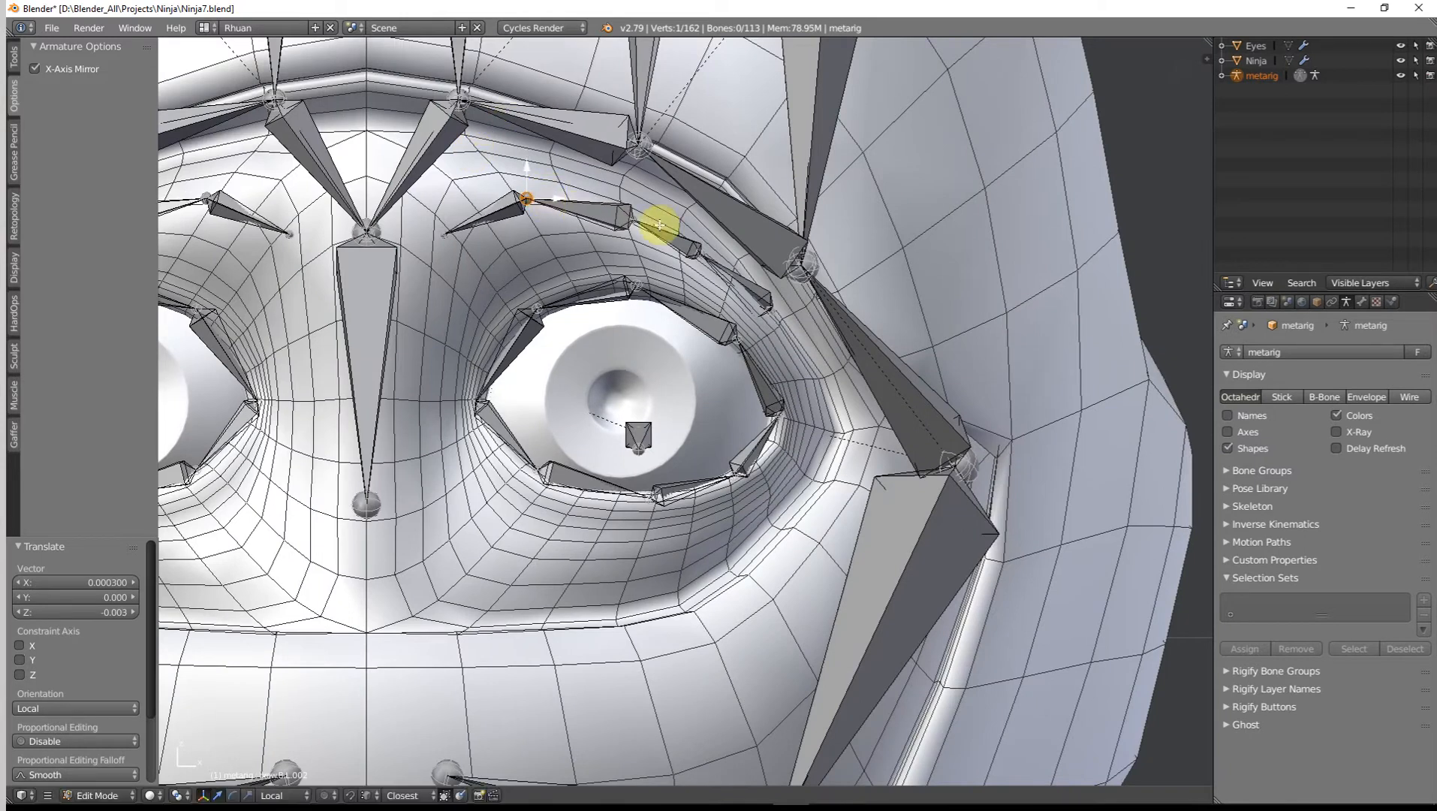
{"action": "key", "text": "g"}
{"action": "left_click", "coordinate": [745, 308]}
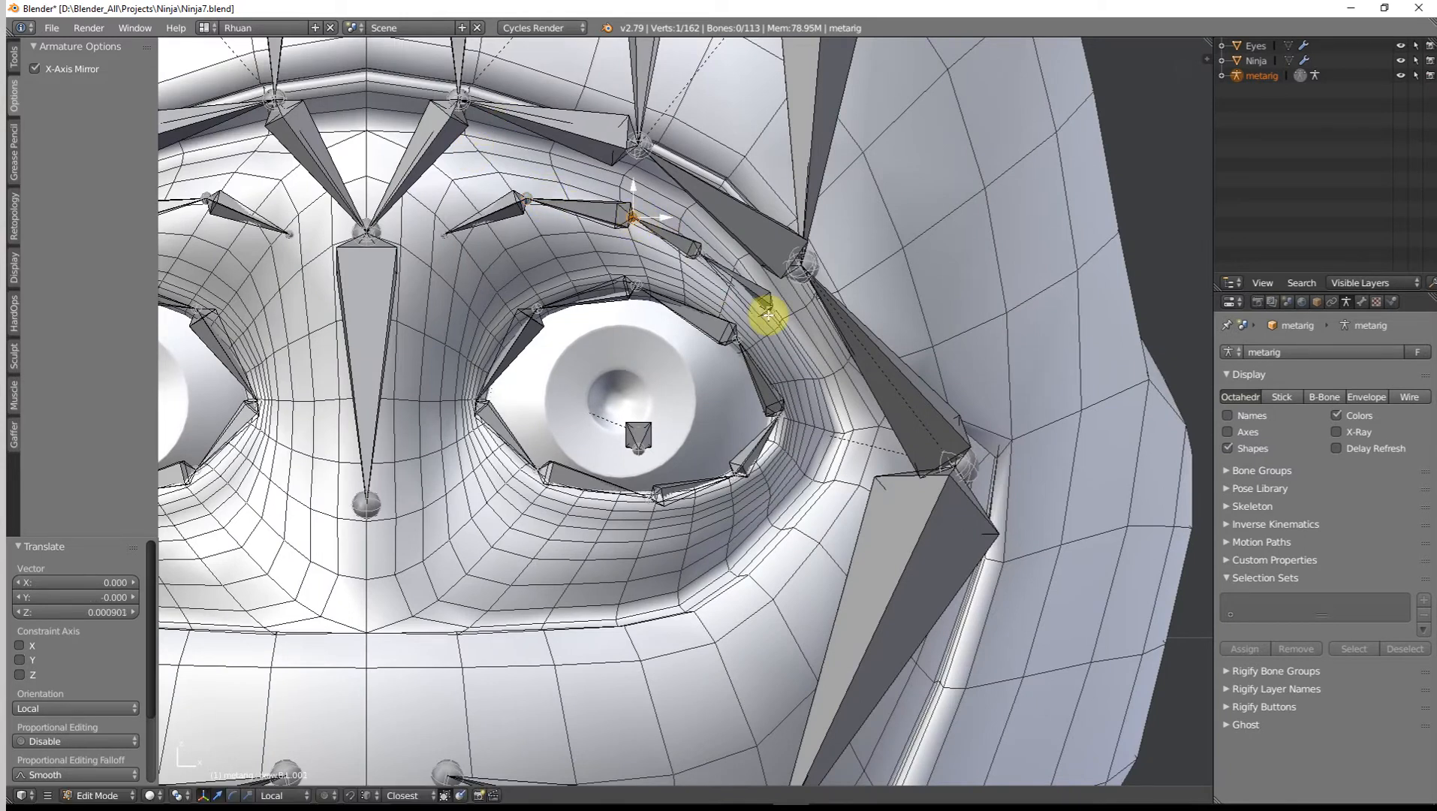
Step: Select the outer end joint of the brow.B.L chain and move it -0.010 along local Y
{"action": "middle_click_drag", "start_coordinate": [770, 318], "coordinate": [693, 321]}
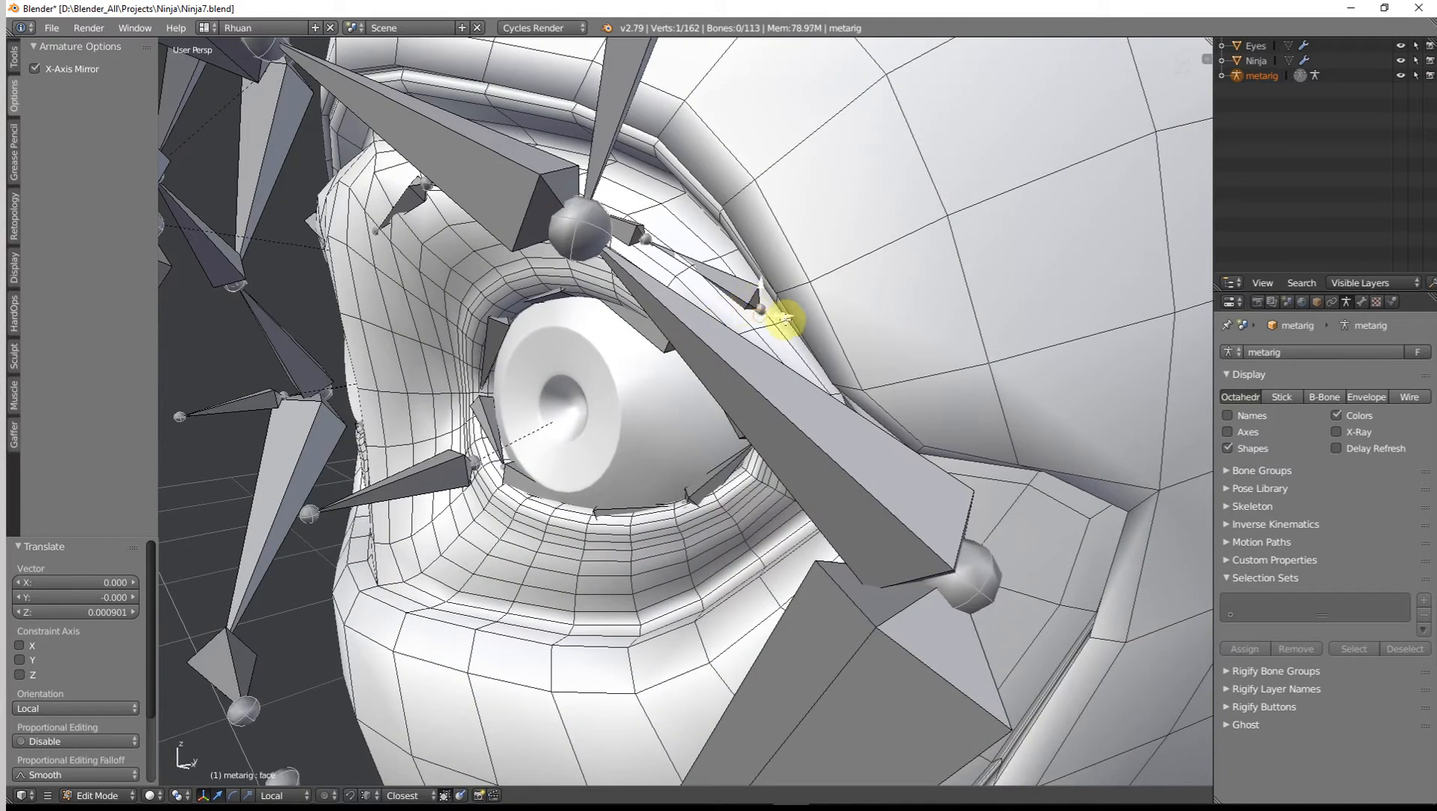
{"action": "middle_click_drag", "start_coordinate": [785, 319], "coordinate": [726, 340]}
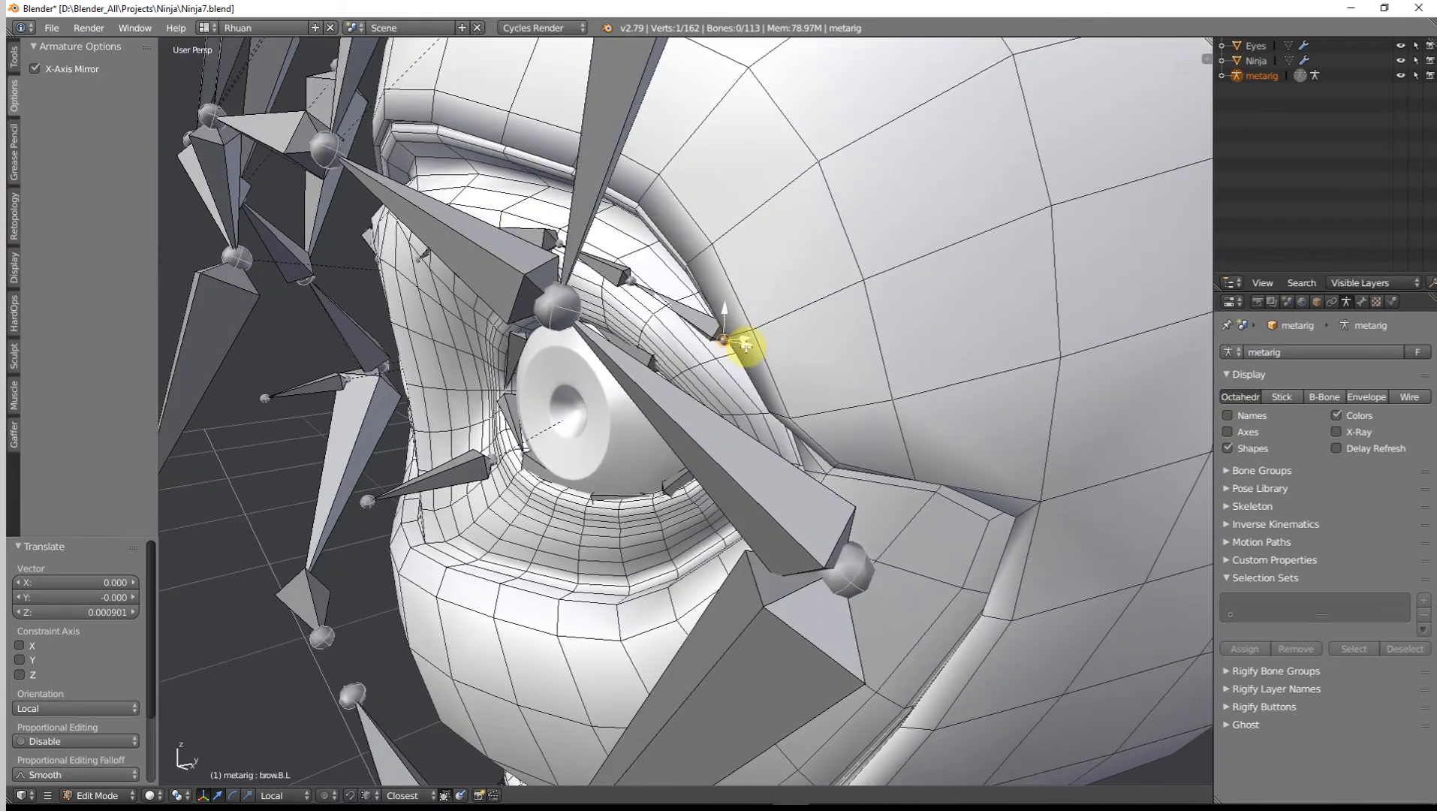
{"action": "key", "text": "g"}
{"action": "key", "text": "y"}
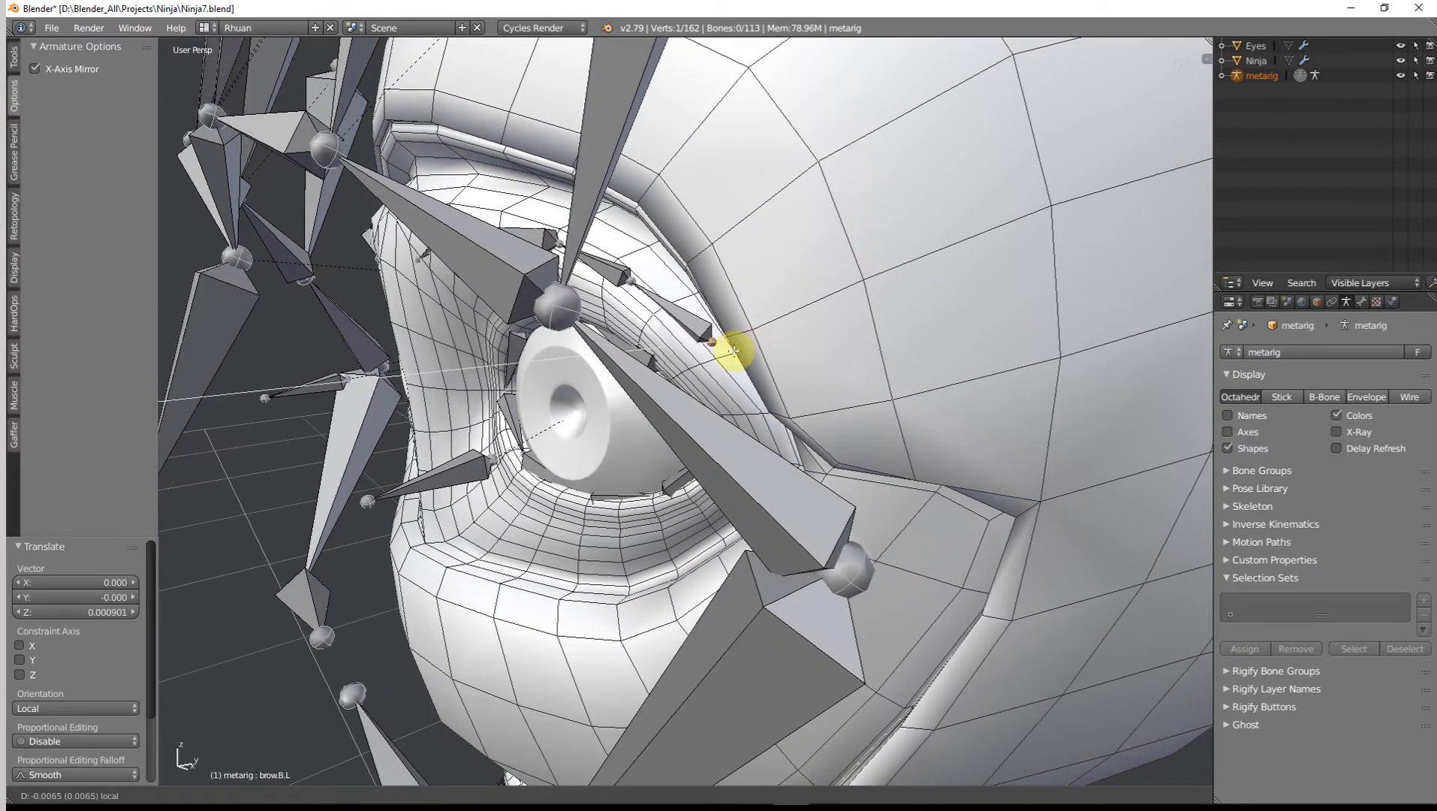
{"action": "left_click", "coordinate": [732, 345]}
{"action": "middle_click_drag", "start_coordinate": [767, 314], "coordinate": [818, 283]}
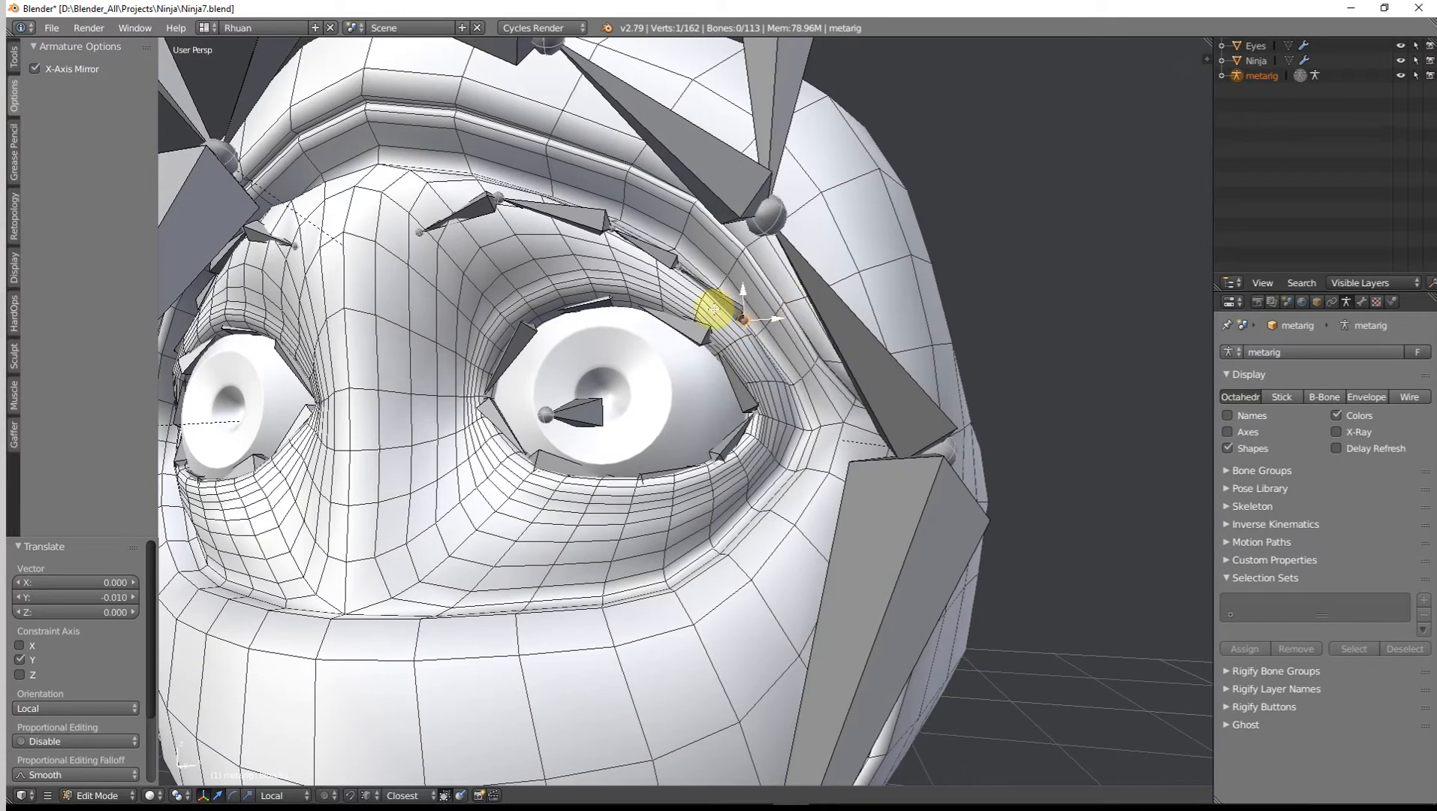
Step: Leave armature editing, select the Eyes object and open its mesh in Edit Mode
{"action": "left_click_drag", "start_coordinate": [742, 289], "coordinate": [741, 295]}
{"action": "scroll", "coordinate": [689, 358], "scroll_direction": "down", "scroll_amount": 1}
{"action": "right_click", "coordinate": [598, 414]}
{"action": "middle_click_drag", "start_coordinate": [598, 413], "coordinate": [666, 404]}
{"action": "right_click", "coordinate": [497, 442]}
{"action": "key", "text": "Tab"}
{"action": "right_click", "coordinate": [667, 404]}
{"action": "key", "text": "Tab"}
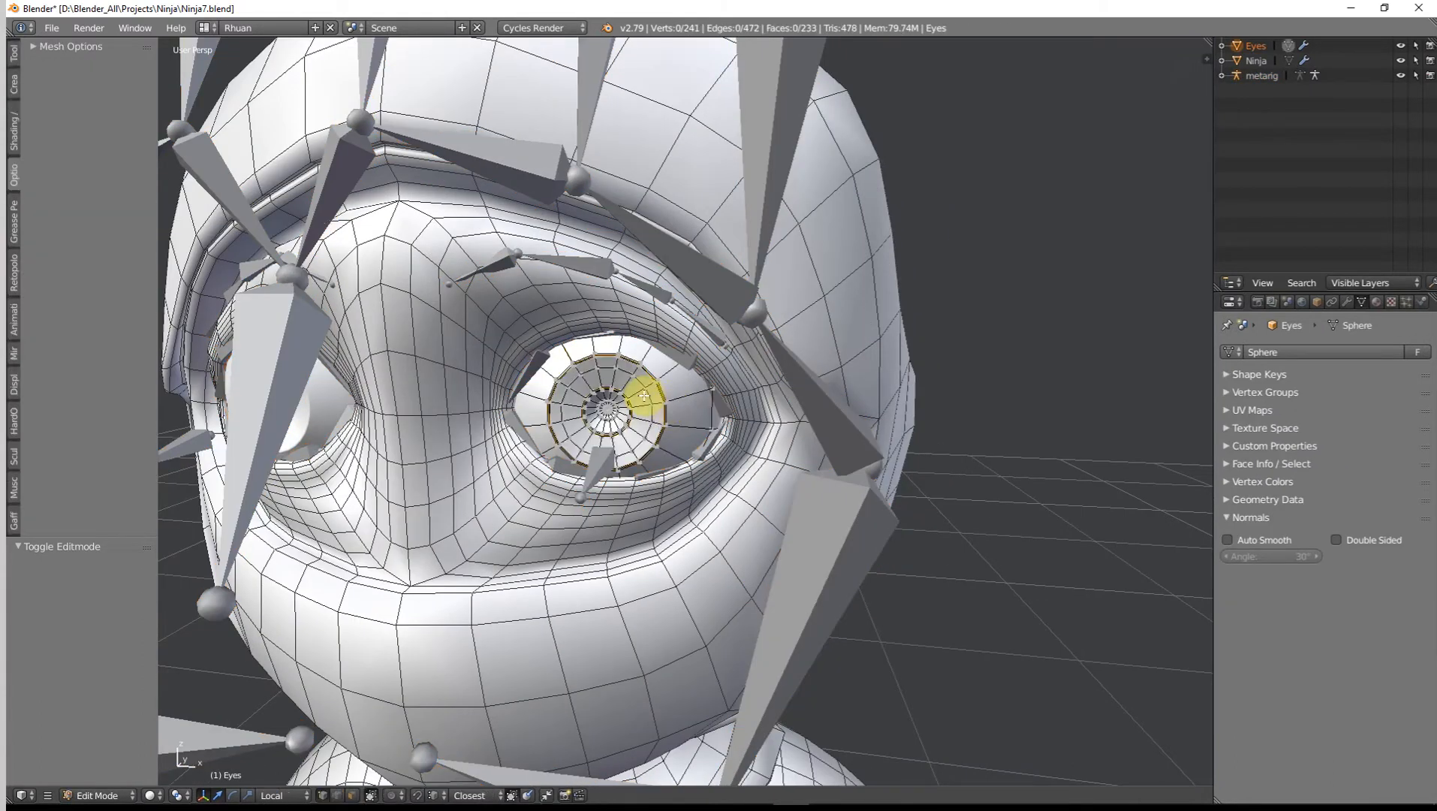
{"action": "middle_click_drag", "start_coordinate": [656, 395], "coordinate": [610, 405]}
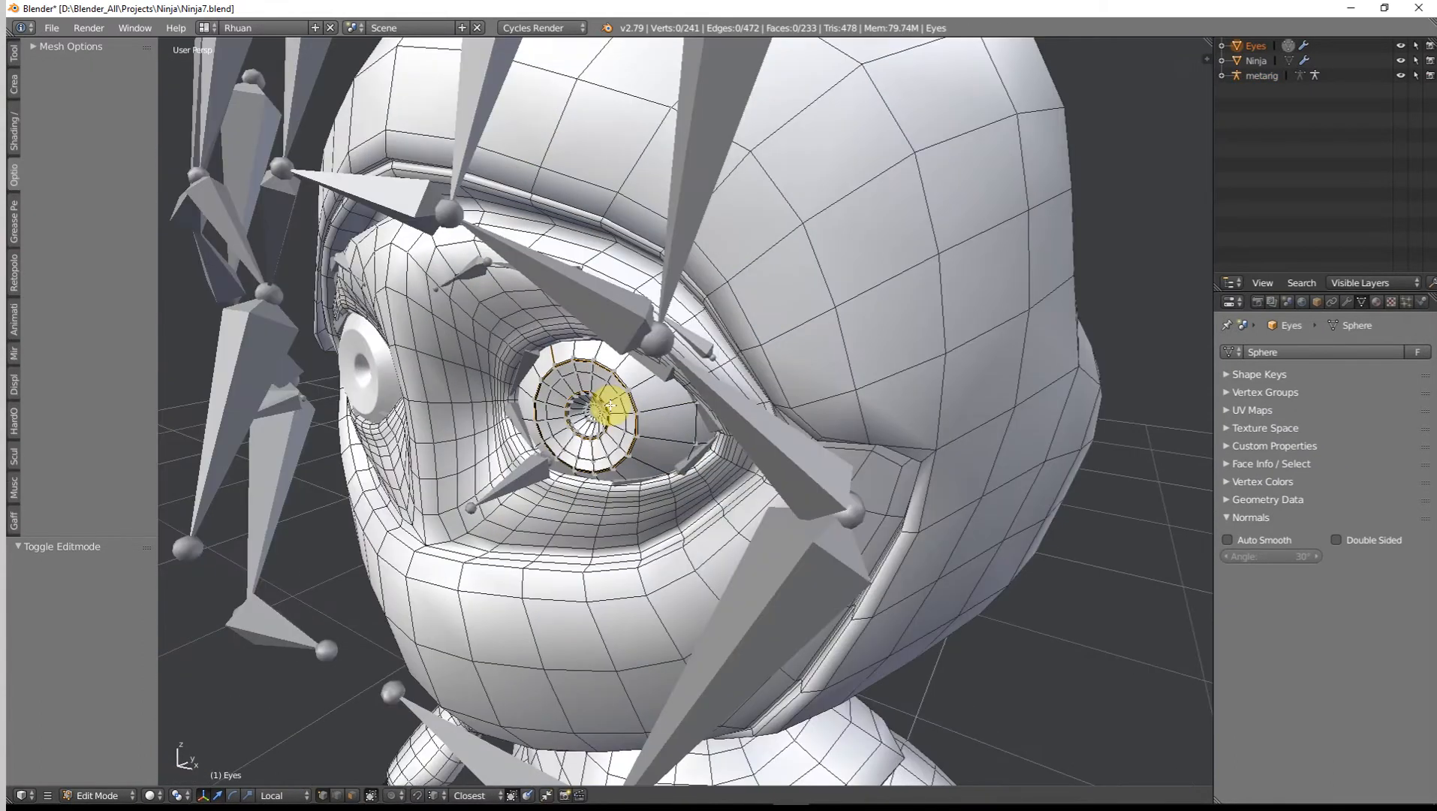
Step: In wireframe, select the middle vertical edge loop of the left eyeball and snap the 3D cursor to its centre
{"action": "key", "text": "z"}
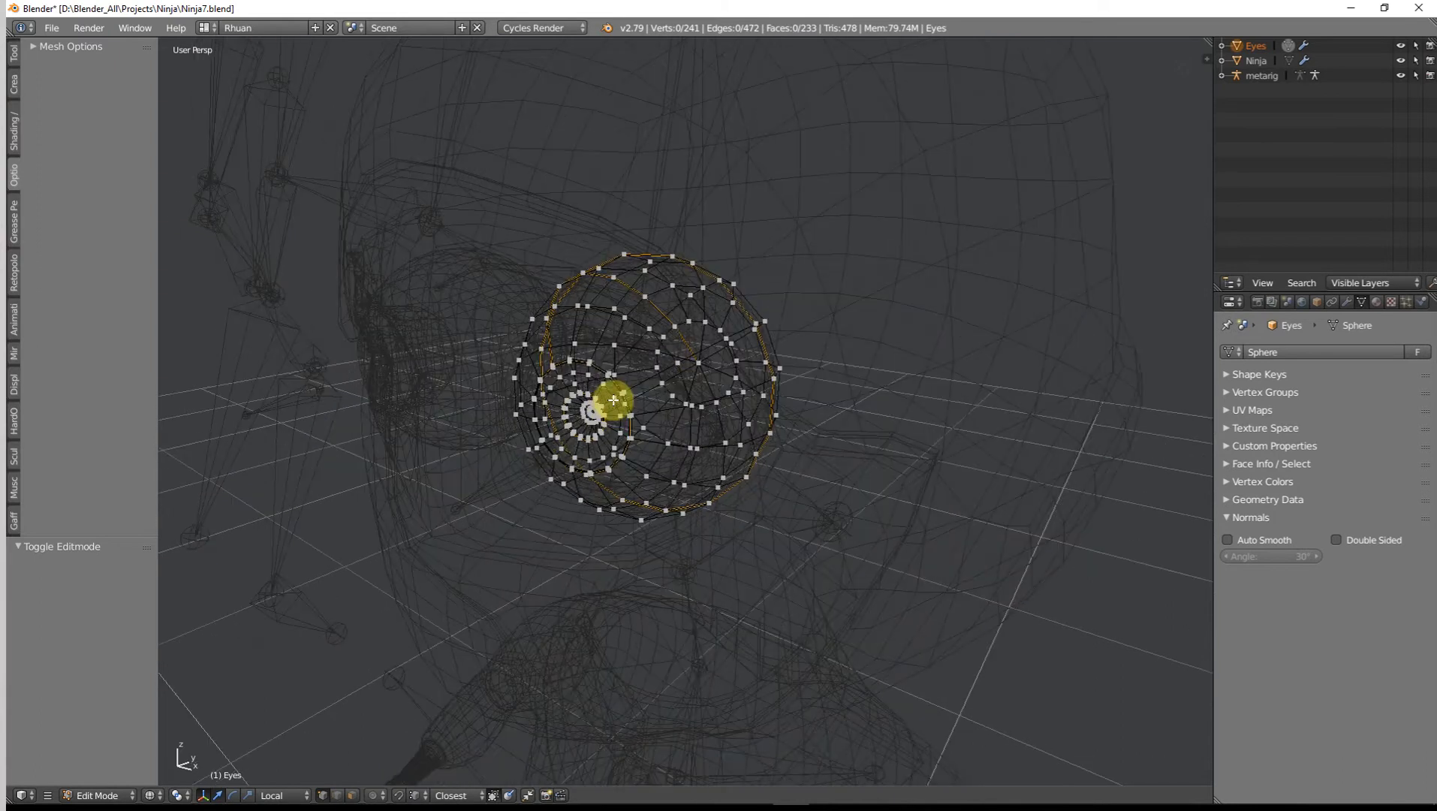
{"action": "middle_click_drag", "start_coordinate": [614, 400], "coordinate": [751, 369]}
{"action": "right_click", "coordinate": [717, 300], "text": "alt"}
{"action": "key", "text": "shift+s"}
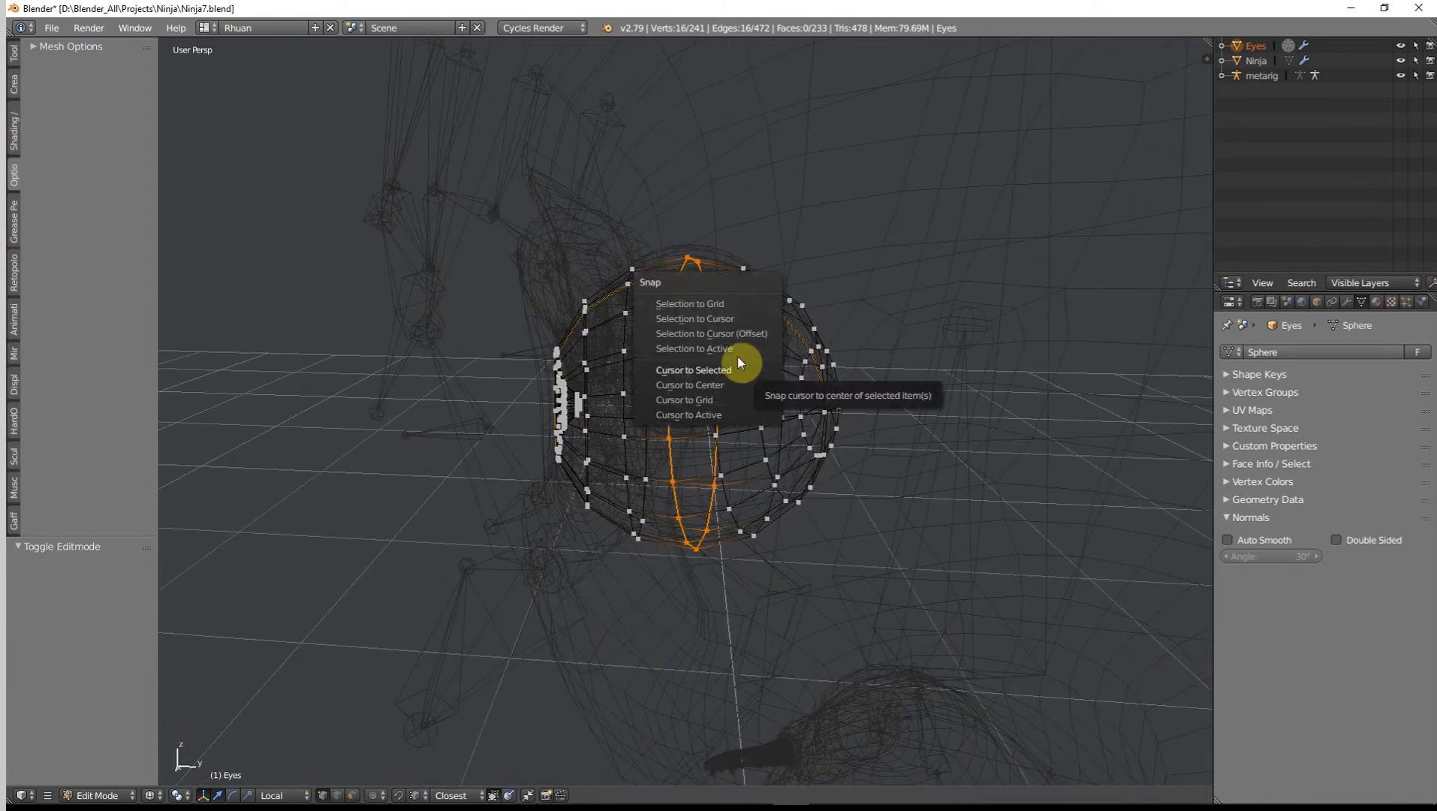
{"action": "left_click", "coordinate": [698, 369]}
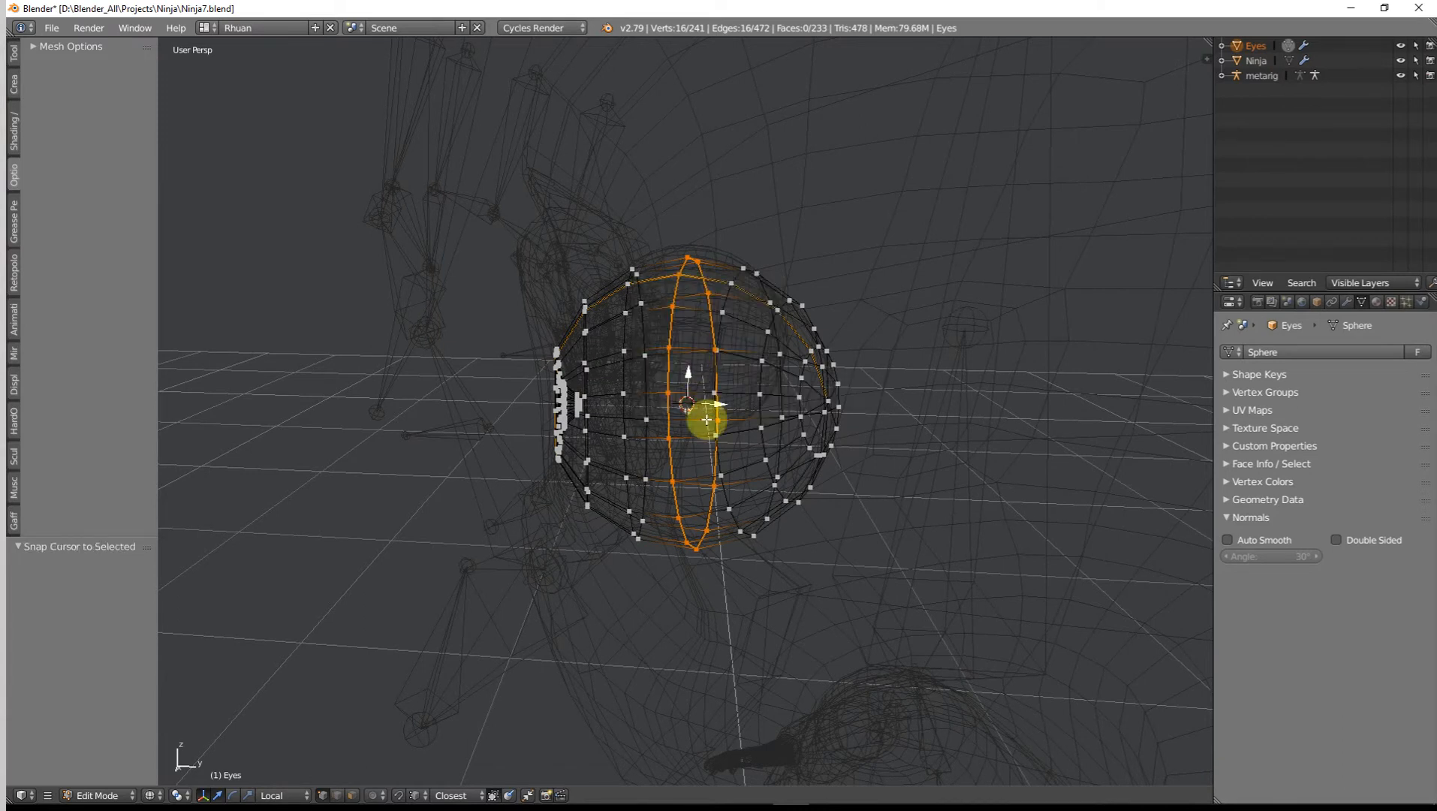
Step: Return from the Eyes mesh to editing the metarig in solid shading and select the eye.L bone
{"action": "mouse_move", "coordinate": [699, 410]}
{"action": "middle_mouse_down"}
{"action": "mouse_move", "coordinate": [808, 427]}
{"action": "mouse_move", "coordinate": [696, 459]}
{"action": "middle_mouse_up"}
{"action": "key", "text": "Tab"}
{"action": "key", "text": "Tab"}
{"action": "key", "text": "z"}
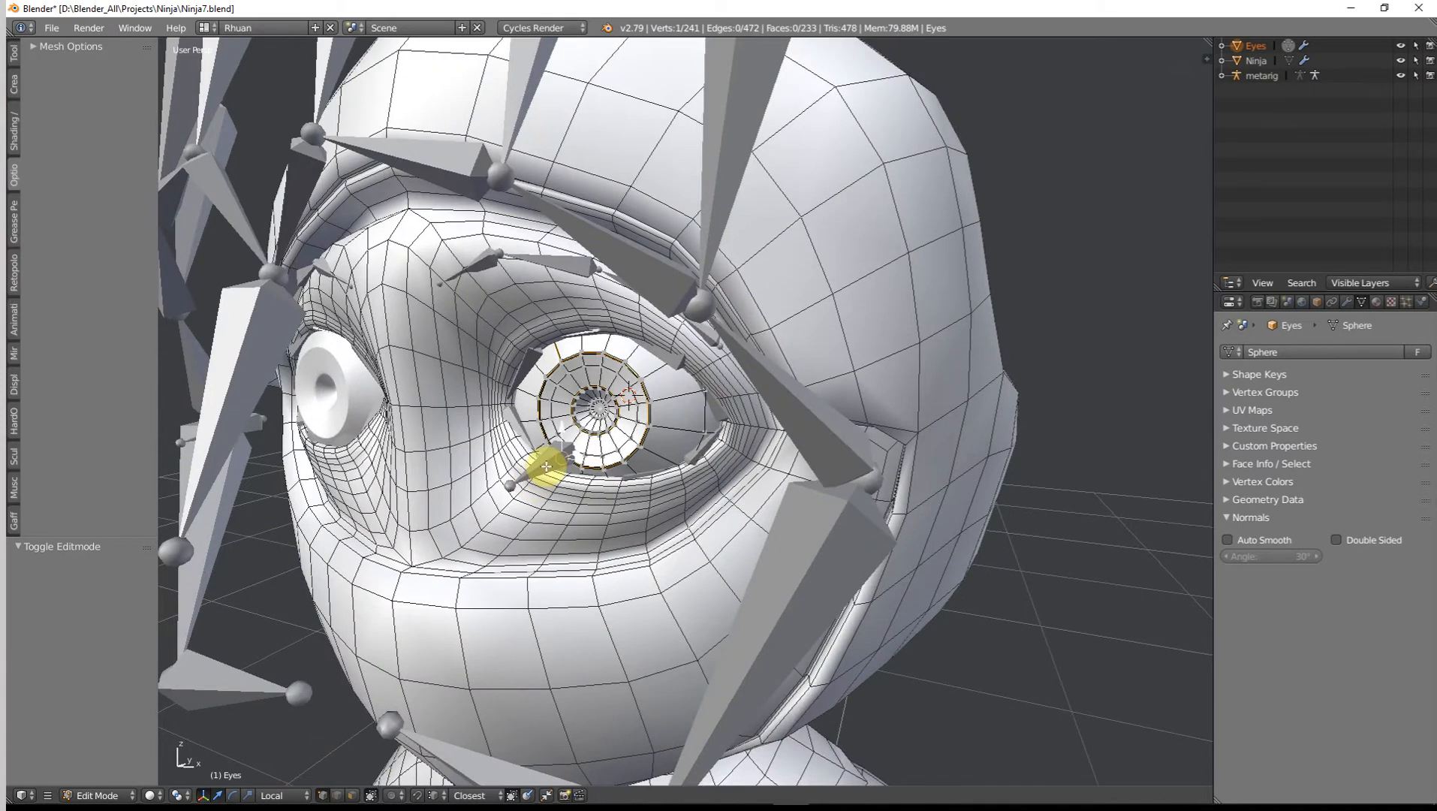
{"action": "key", "text": "Tab"}
{"action": "right_click", "coordinate": [546, 465]}
{"action": "middle_click_drag", "start_coordinate": [575, 466], "coordinate": [548, 451]}
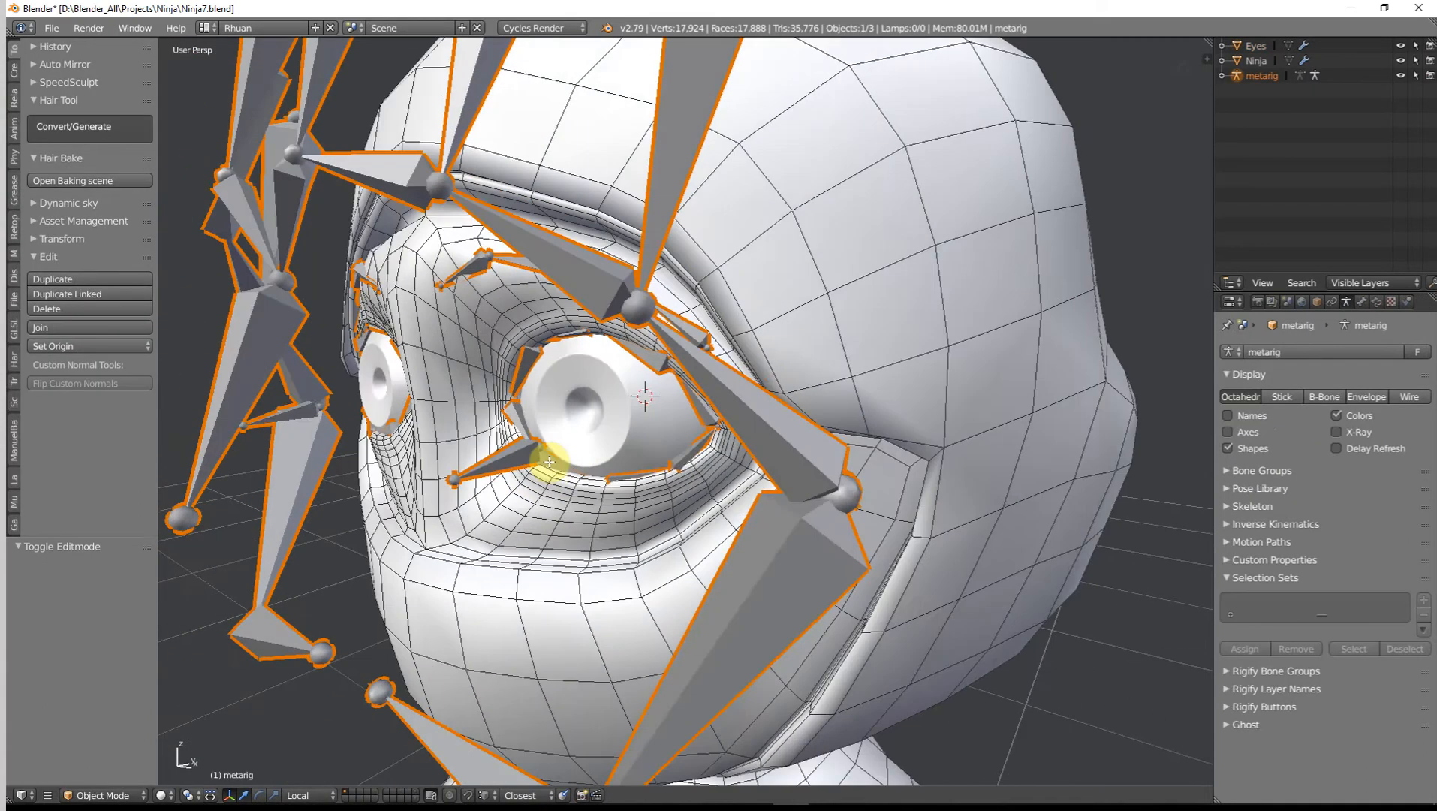
{"action": "key", "text": "Tab"}
{"action": "right_click", "coordinate": [522, 465]}
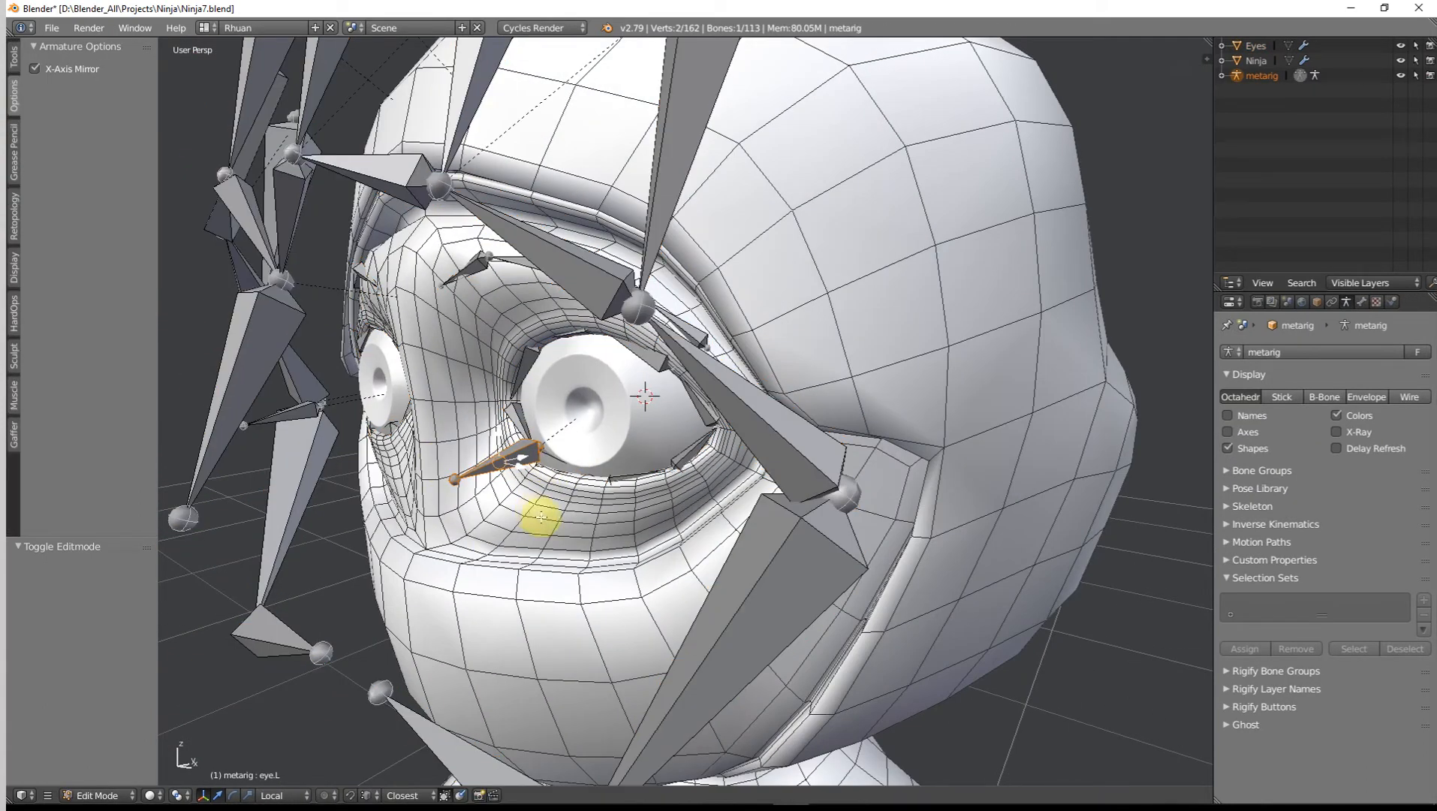
Step: Select the base joint of eye.L and snap it to the 3D cursor at the eyeball centre
{"action": "right_click_drag", "start_coordinate": [541, 449], "coordinate": [545, 449]}
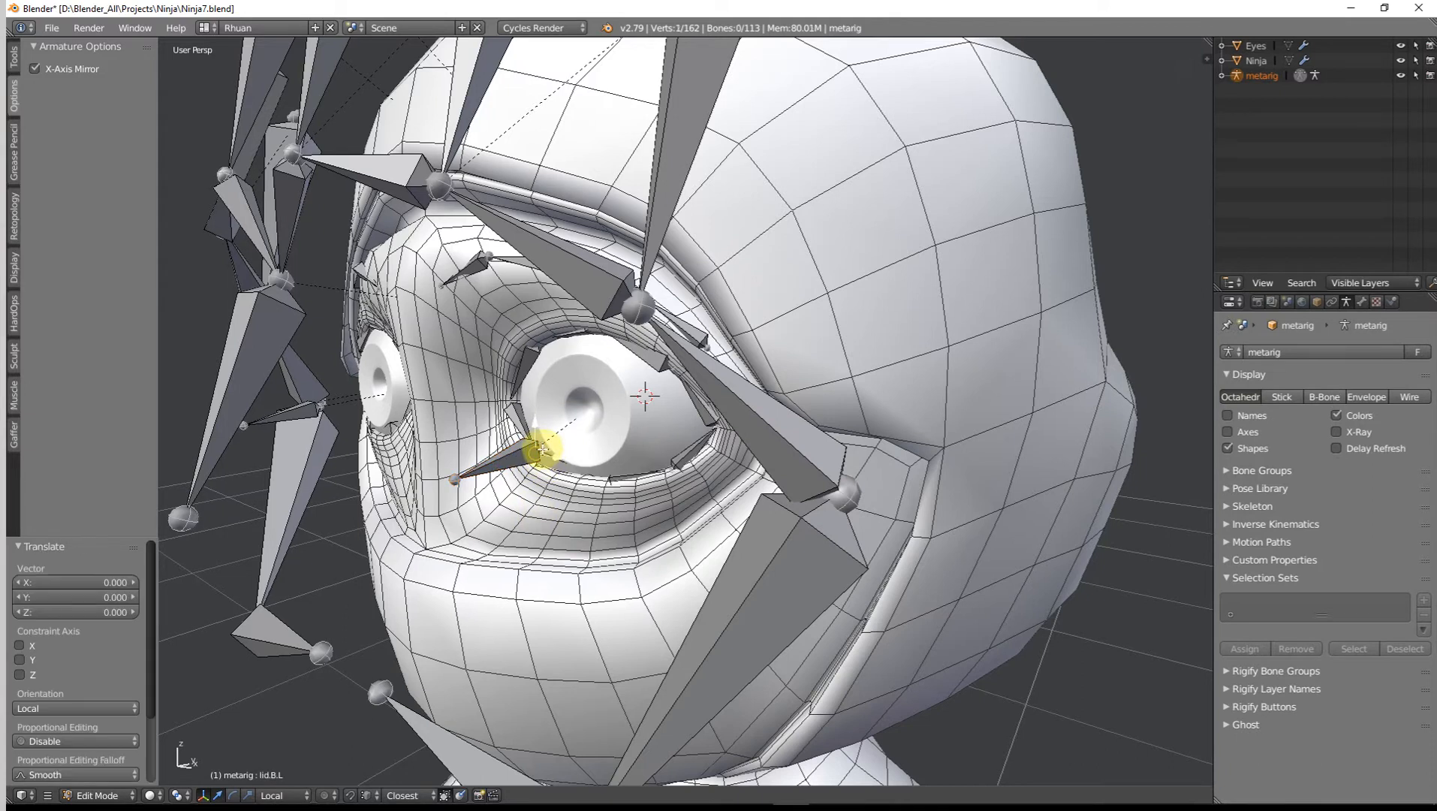
{"action": "middle_click_drag", "start_coordinate": [545, 449], "coordinate": [513, 472]}
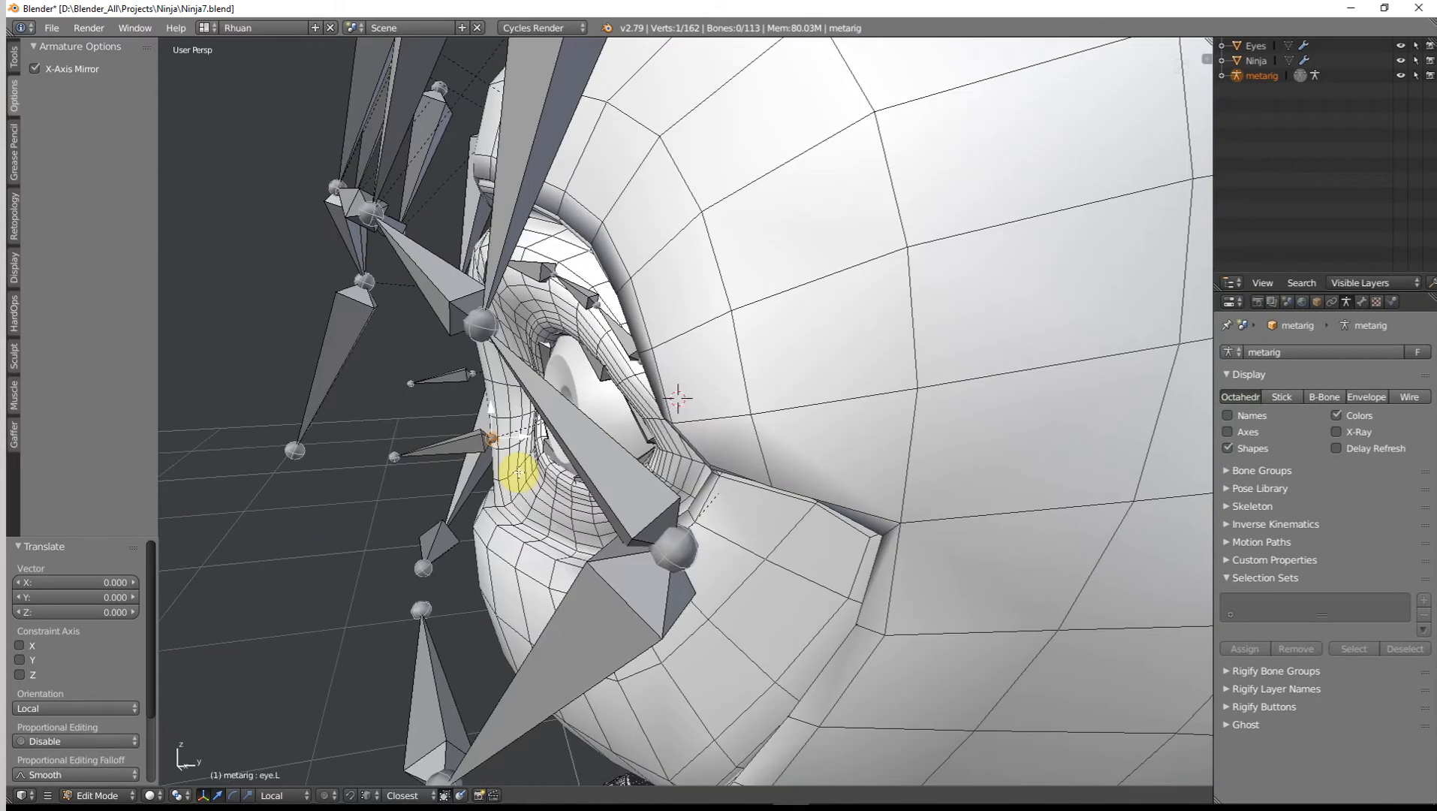
{"action": "key", "text": "shift+s"}
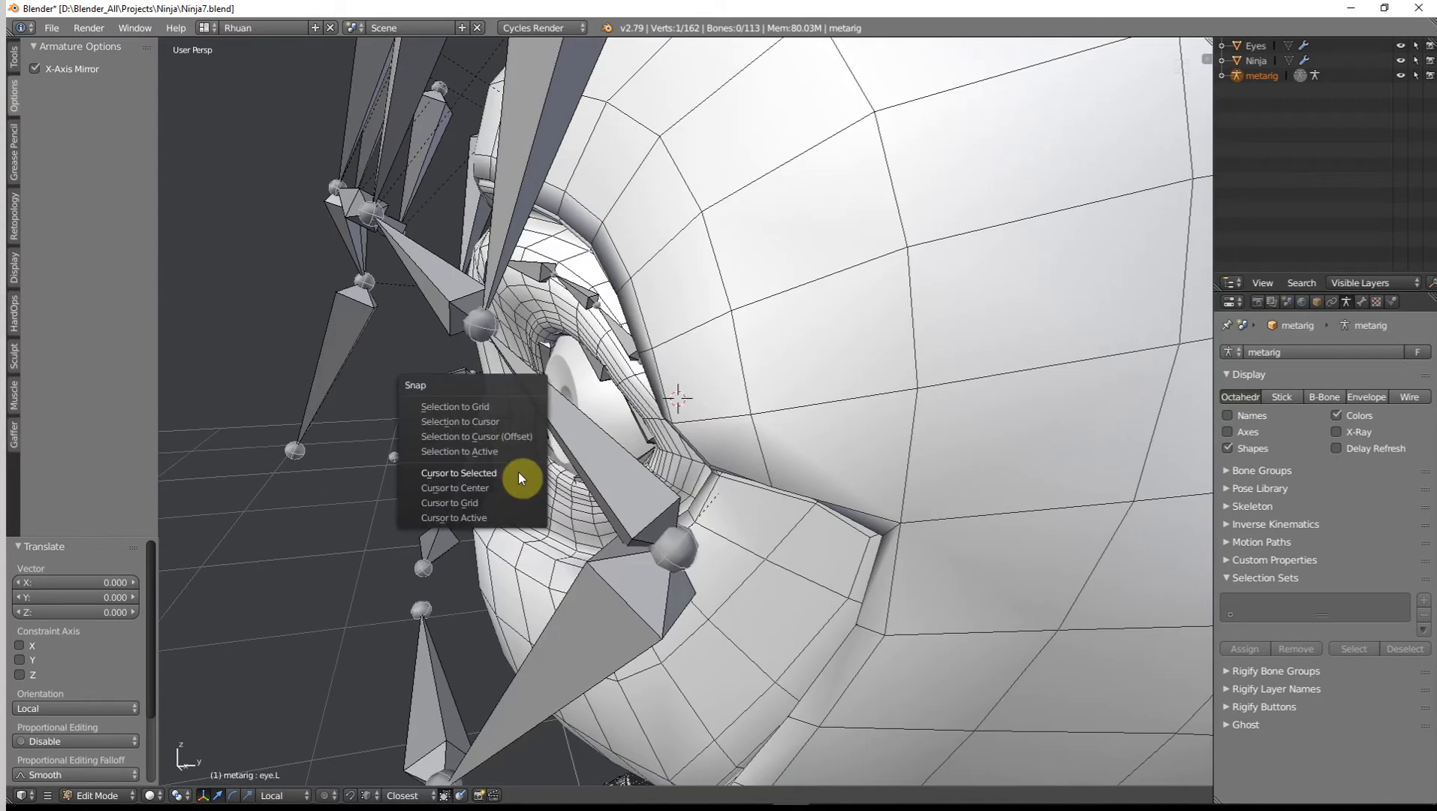
{"action": "left_click", "coordinate": [475, 419]}
{"action": "key", "text": "KP_3"}
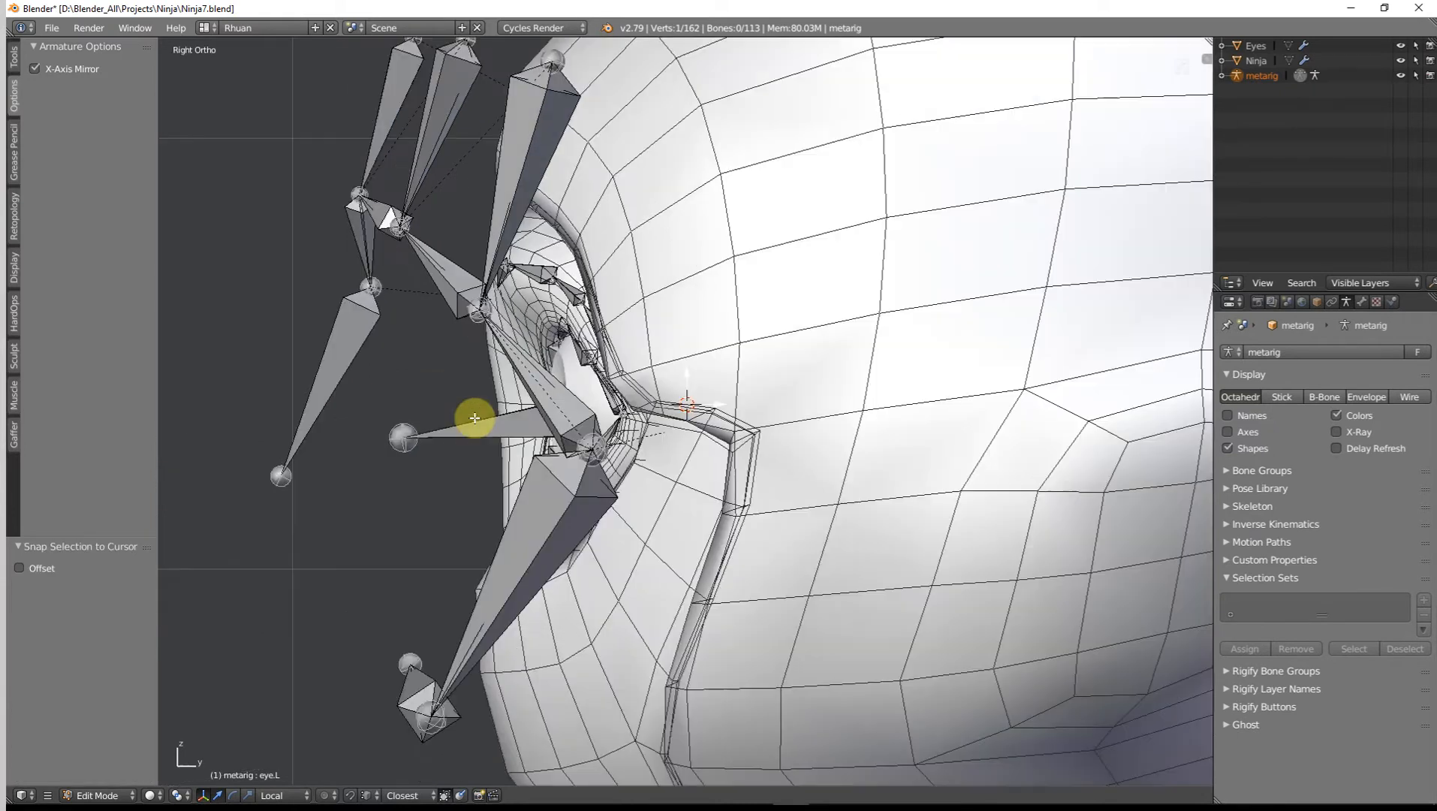
{"action": "key", "text": "z"}
{"action": "scroll", "coordinate": [728, 401], "scroll_direction": "up", "scroll_amount": 4}
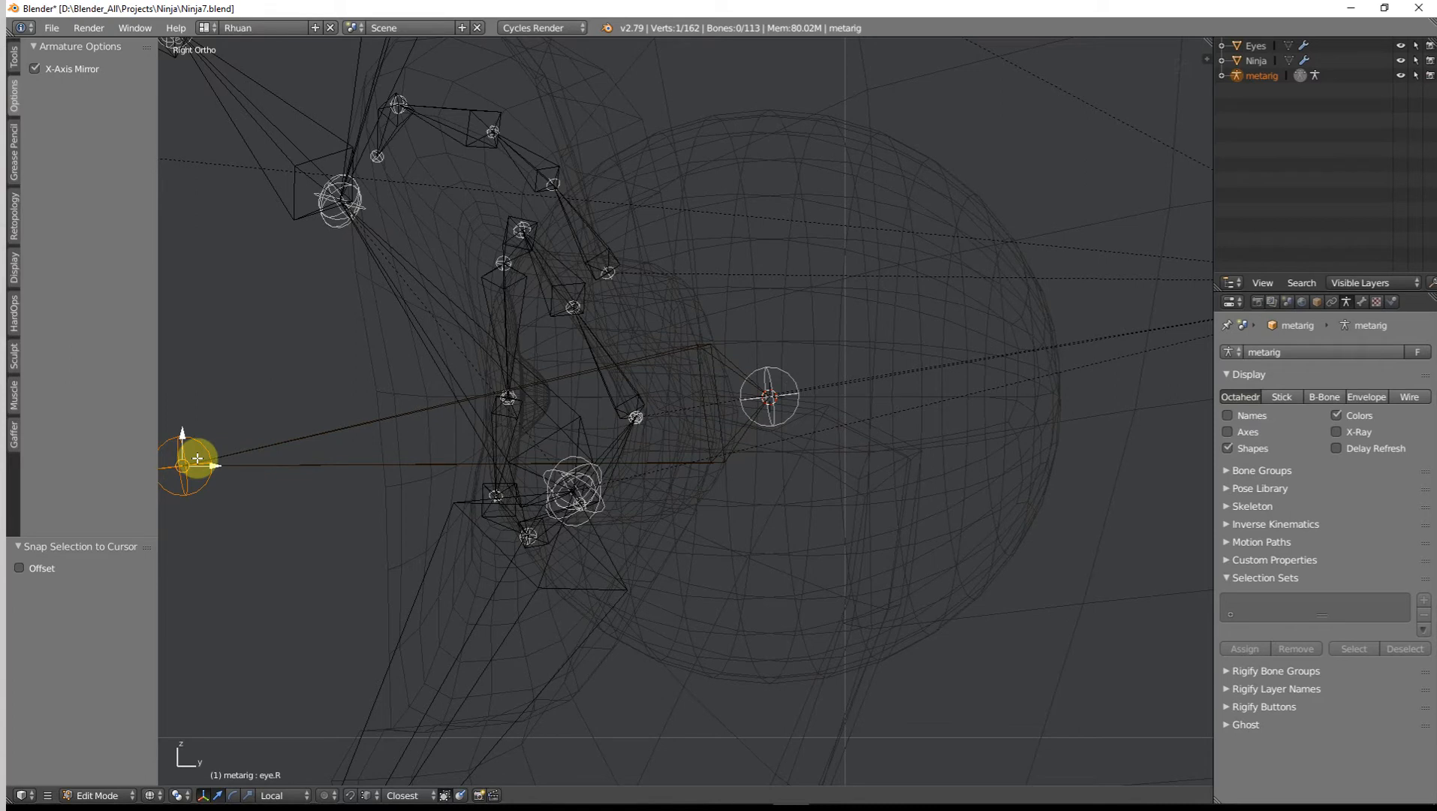
{"action": "key", "text": "g"}
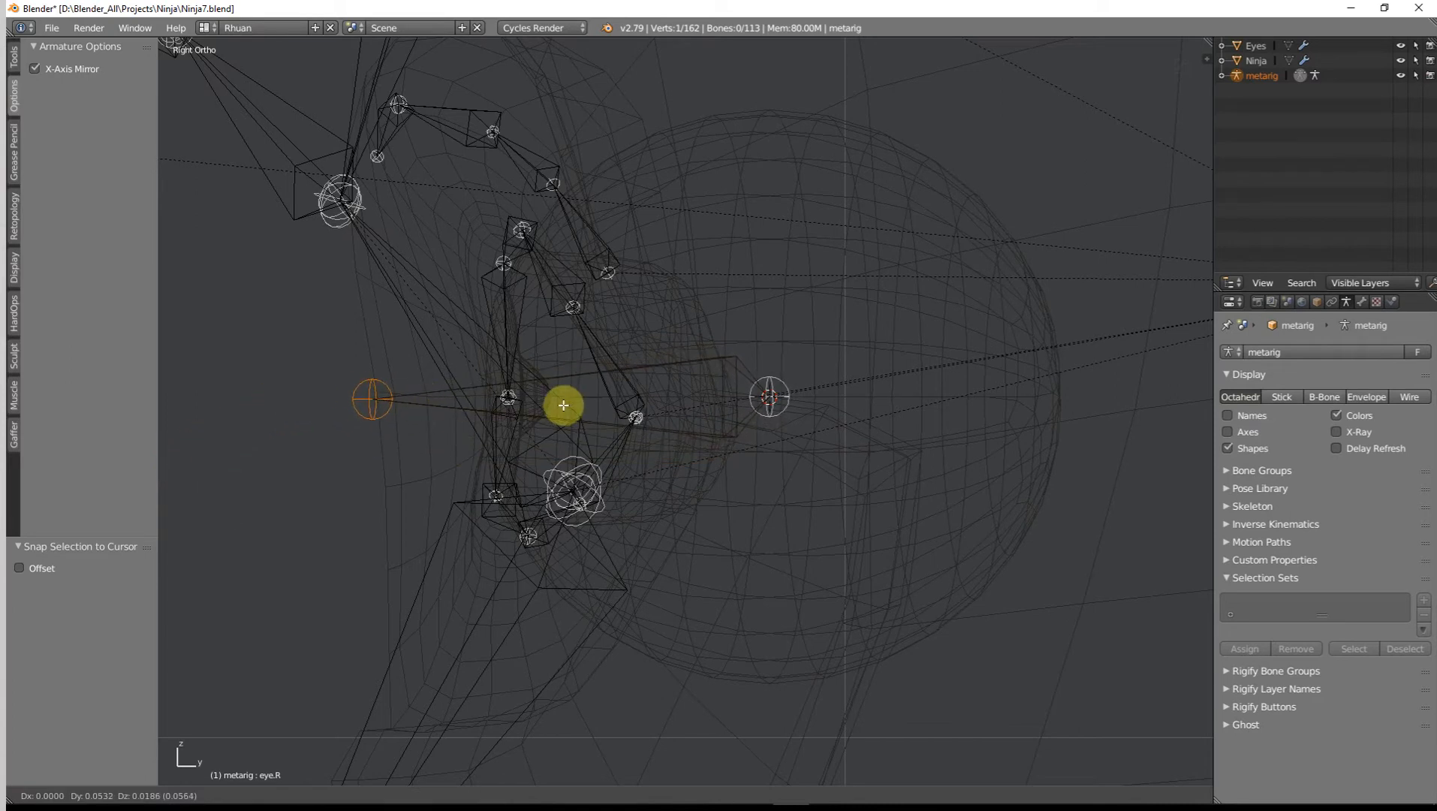
{"action": "key", "text": "Escape"}
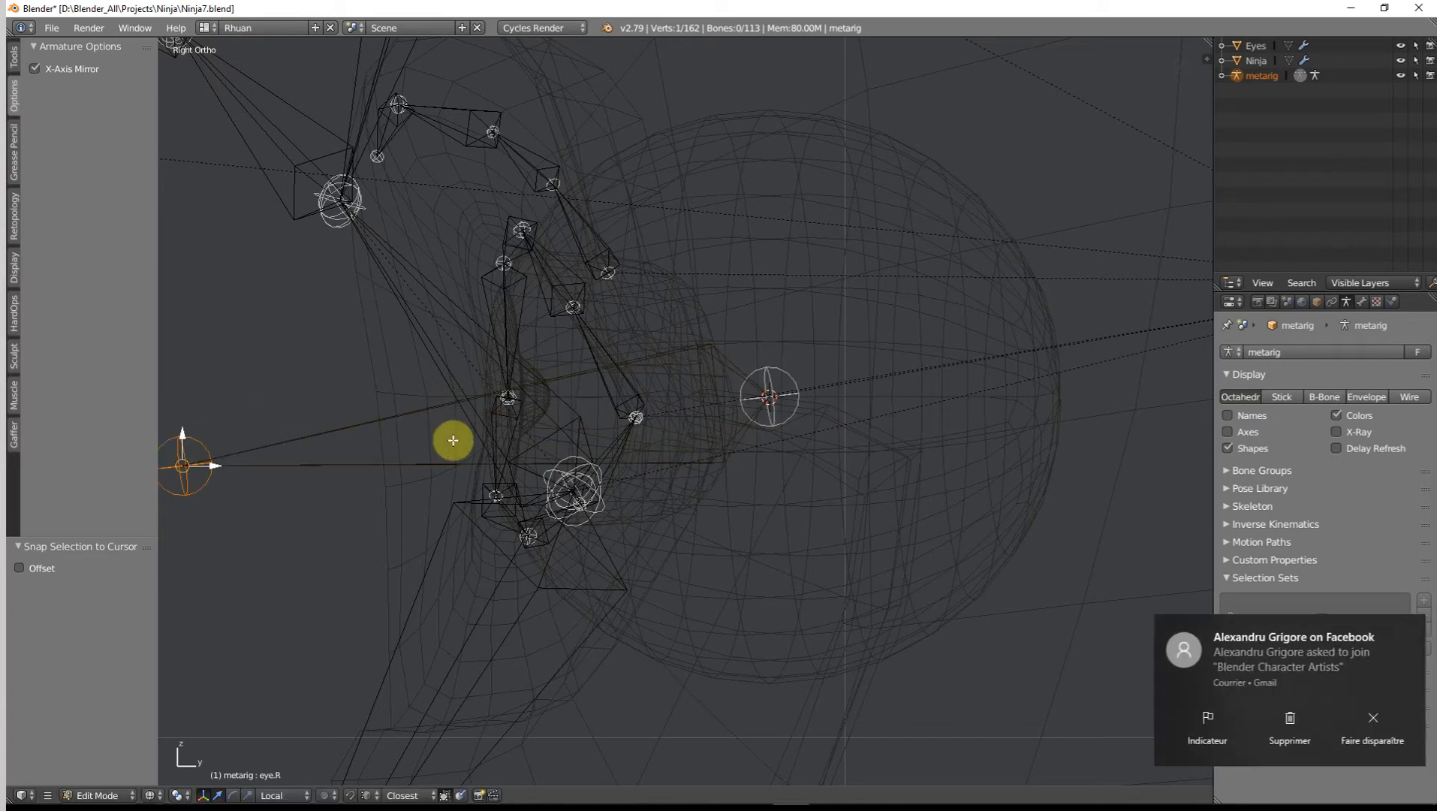
Step: Try to snap the eye.R tip joint to the 3D cursor and pull it forward along global Y
{"action": "key", "text": "shift+s"}
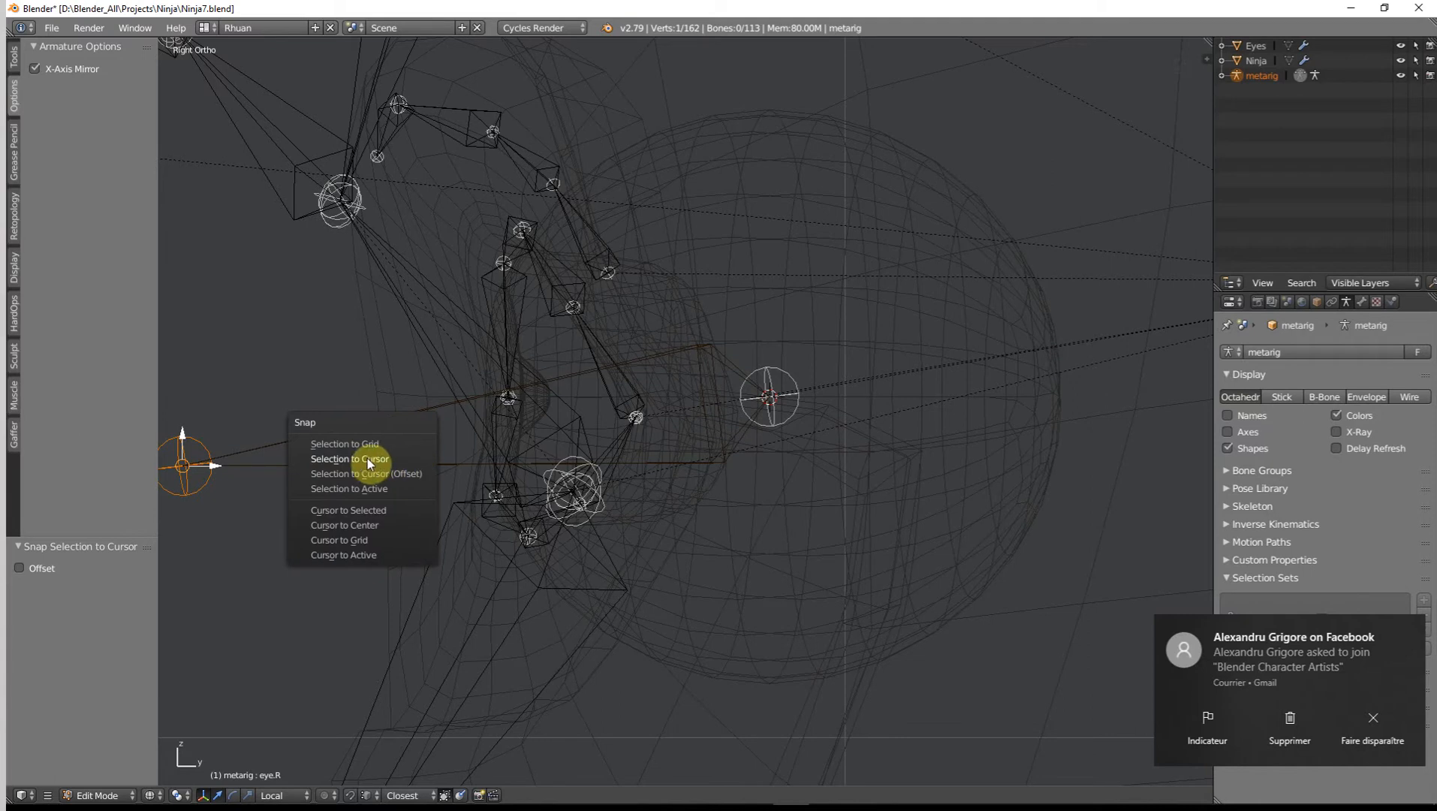
{"action": "left_click", "coordinate": [377, 465]}
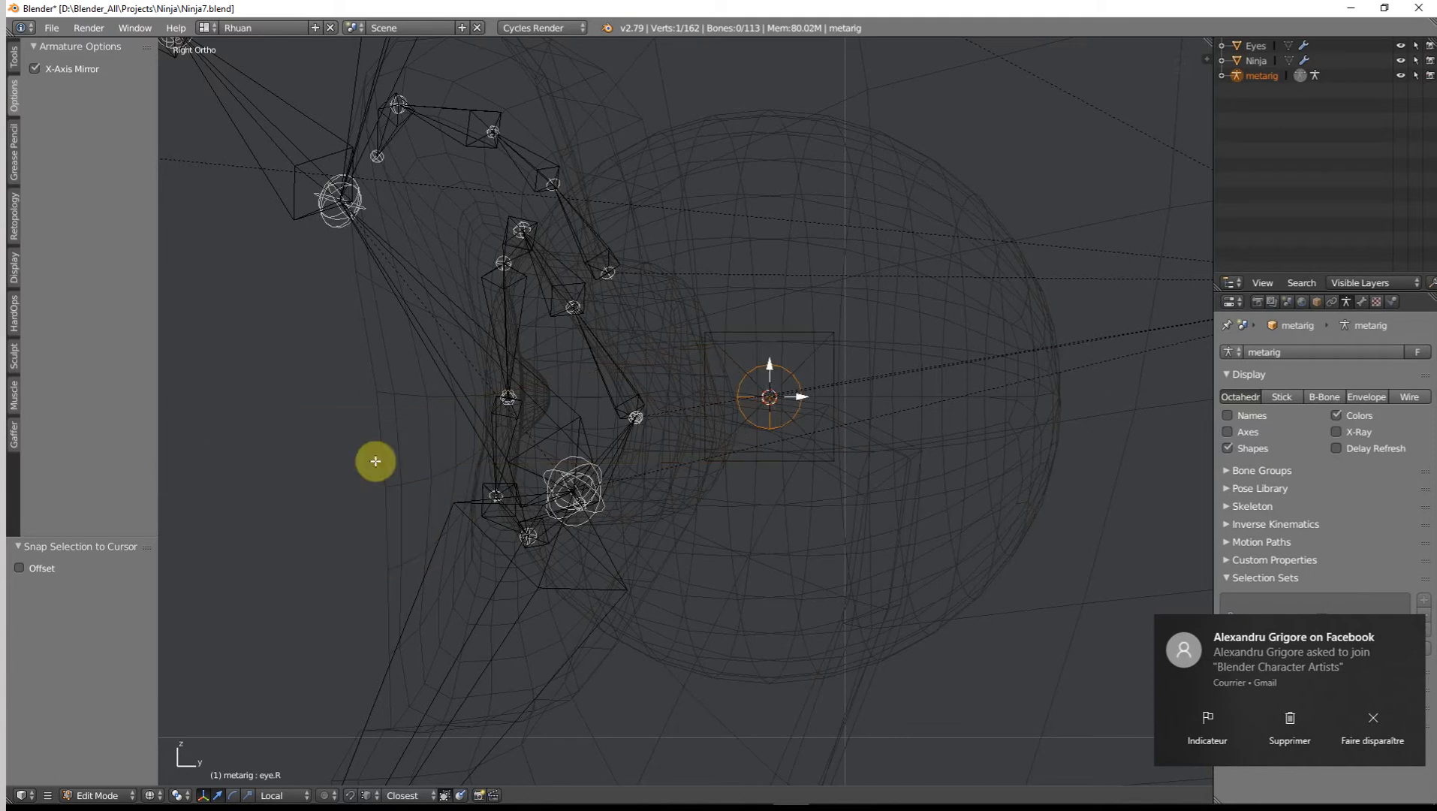
{"action": "key", "text": "g"}
{"action": "key", "text": "y"}
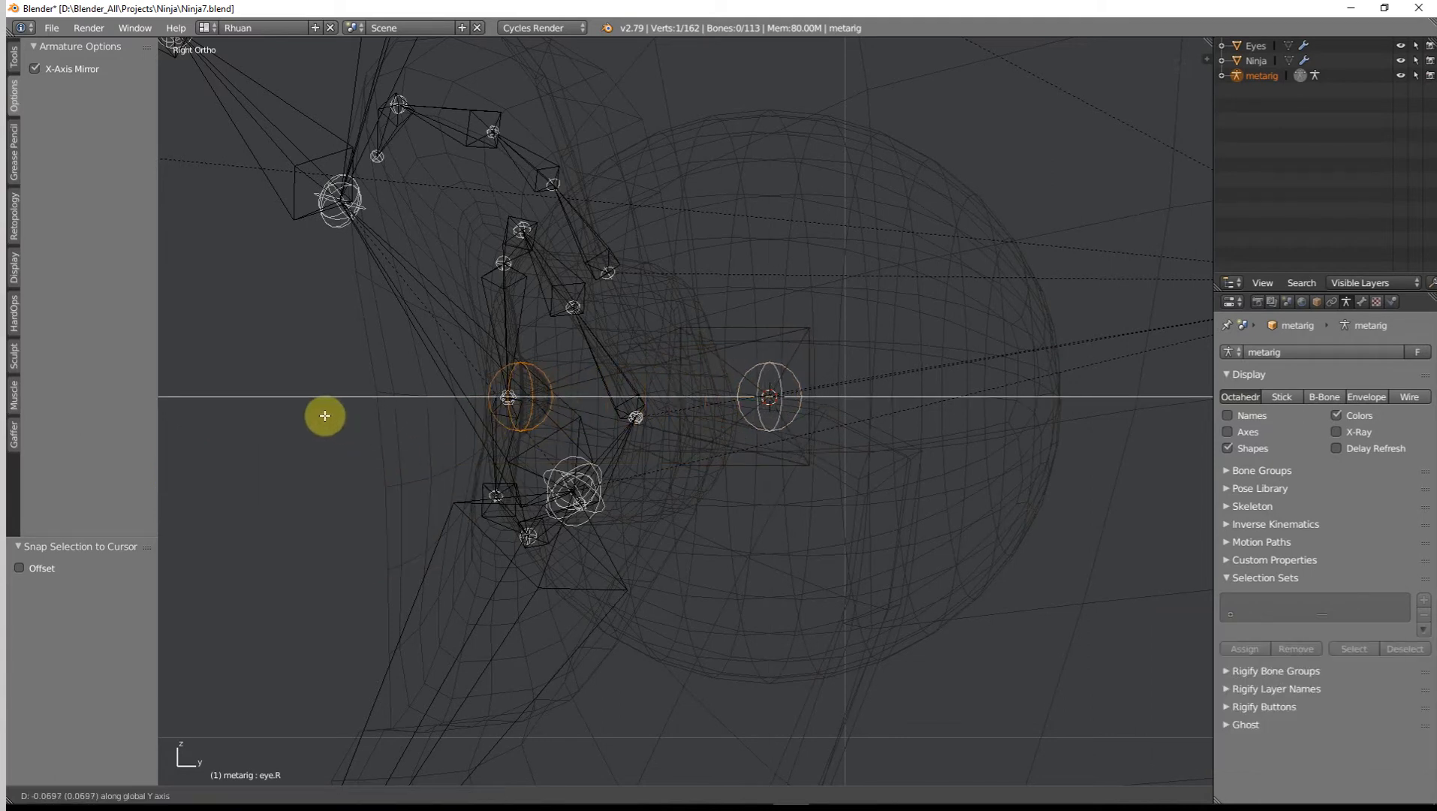
{"action": "left_click", "coordinate": [250, 406]}
{"action": "scroll", "coordinate": [552, 432], "scroll_direction": "down", "scroll_amount": 2}
{"action": "key", "text": "z"}
{"action": "mouse_move", "coordinate": [556, 440]}
{"action": "middle_mouse_down"}
{"action": "mouse_move", "coordinate": [626, 475]}
{"action": "mouse_move", "coordinate": [764, 490]}
{"action": "mouse_move", "coordinate": [762, 475]}
{"action": "mouse_move", "coordinate": [661, 475]}
{"action": "mouse_move", "coordinate": [642, 443]}
{"action": "mouse_move", "coordinate": [525, 483]}
{"action": "mouse_move", "coordinate": [651, 478]}
{"action": "mouse_move", "coordinate": [668, 524]}
{"action": "mouse_move", "coordinate": [532, 539]}
{"action": "mouse_move", "coordinate": [549, 537]}
{"action": "middle_mouse_up"}
Step: Undo the eye.R tip joint's Y move and its snap to the 3D cursor
{"action": "key", "text": "z"}
{"action": "key", "text": "ctrl+z"}
{"action": "scroll", "coordinate": [524, 484], "scroll_direction": "down", "scroll_amount": 2}
{"action": "key", "text": "ctrl+z"}
Step: Snap the eye.L tip joint to the 3D cursor and move it -0.082 along global Y in side view
{"action": "right_click", "coordinate": [605, 609]}
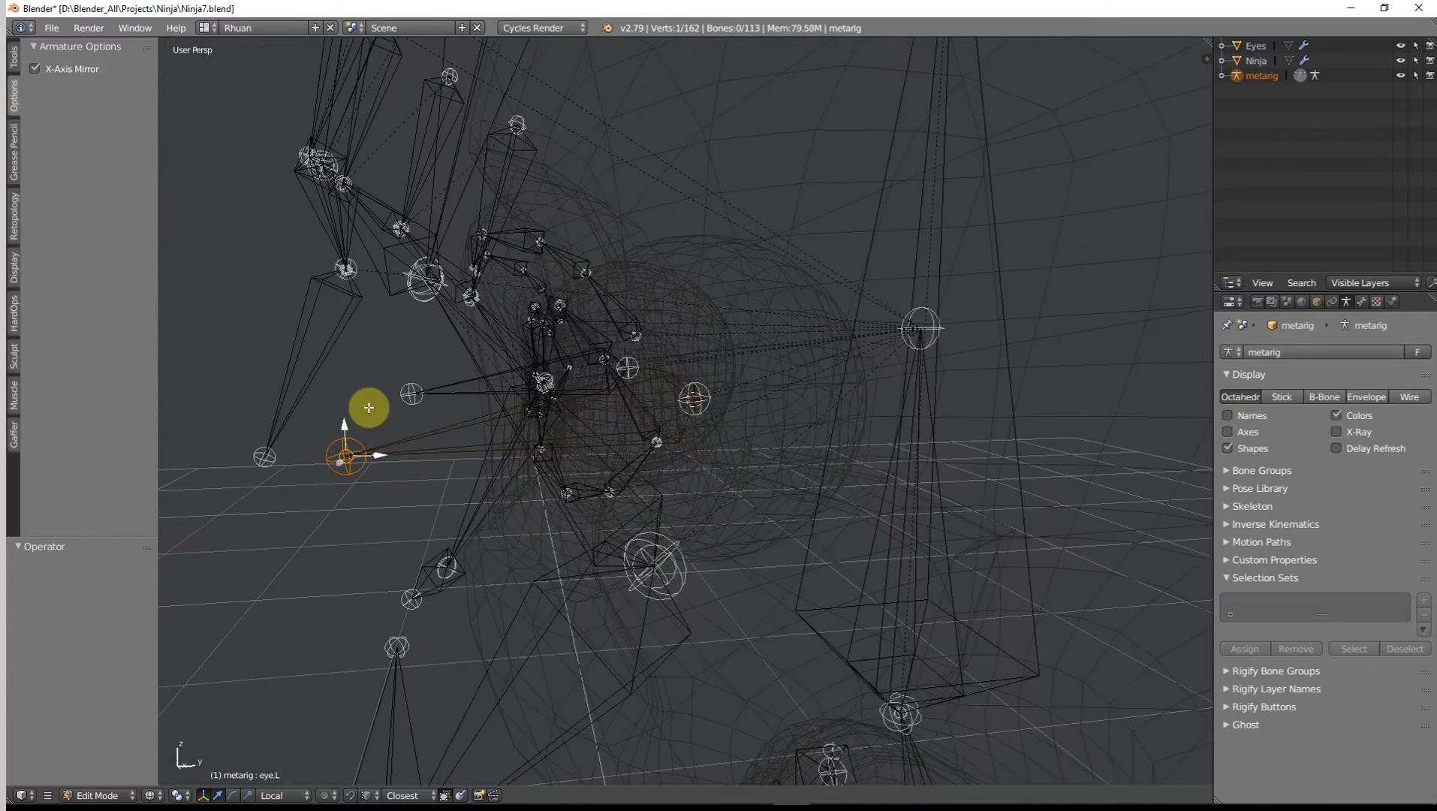
{"action": "key", "text": "shift+s"}
{"action": "left_click", "coordinate": [682, 440]}
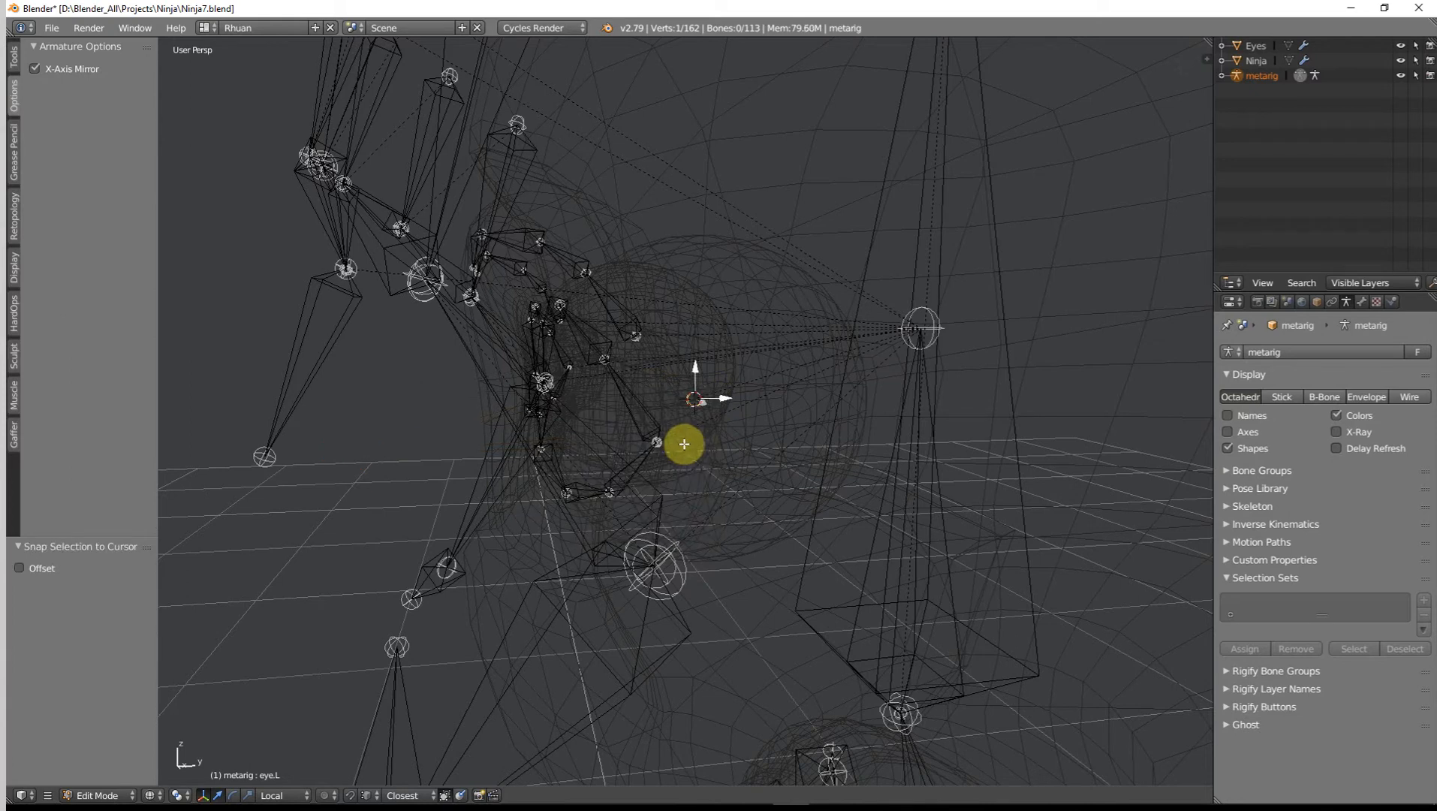
{"action": "key", "text": "KP_3"}
{"action": "key", "text": "g"}
{"action": "key", "text": "y"}
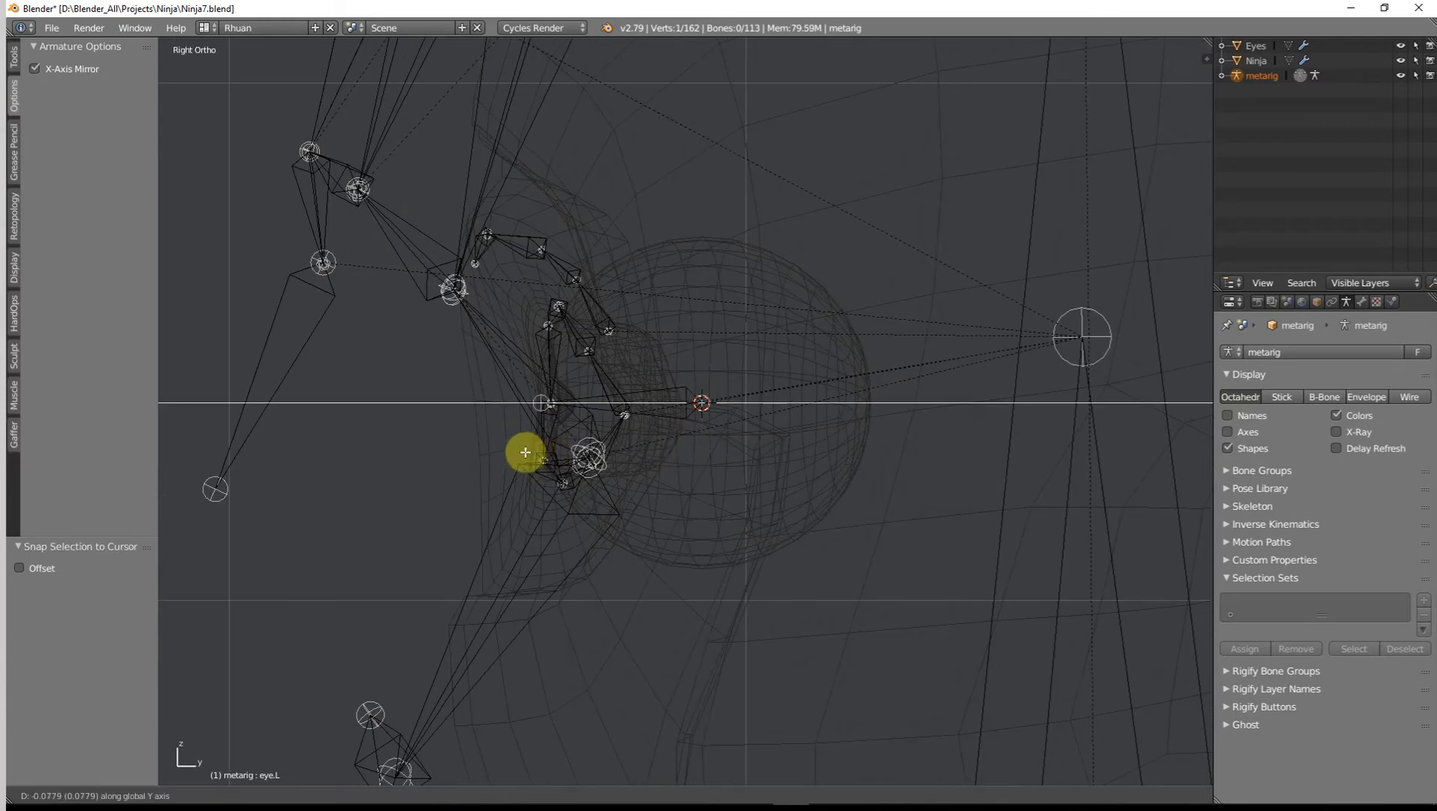
{"action": "left_click", "coordinate": [519, 446]}
Step: In front view, move the eye.L tip joint 0.013 along global X to center it on the pupil
{"action": "mouse_move", "coordinate": [518, 446]}
{"action": "middle_mouse_down"}
{"action": "mouse_move", "coordinate": [708, 536]}
{"action": "mouse_move", "coordinate": [730, 444]}
{"action": "middle_mouse_up"}
{"action": "key", "text": "z"}
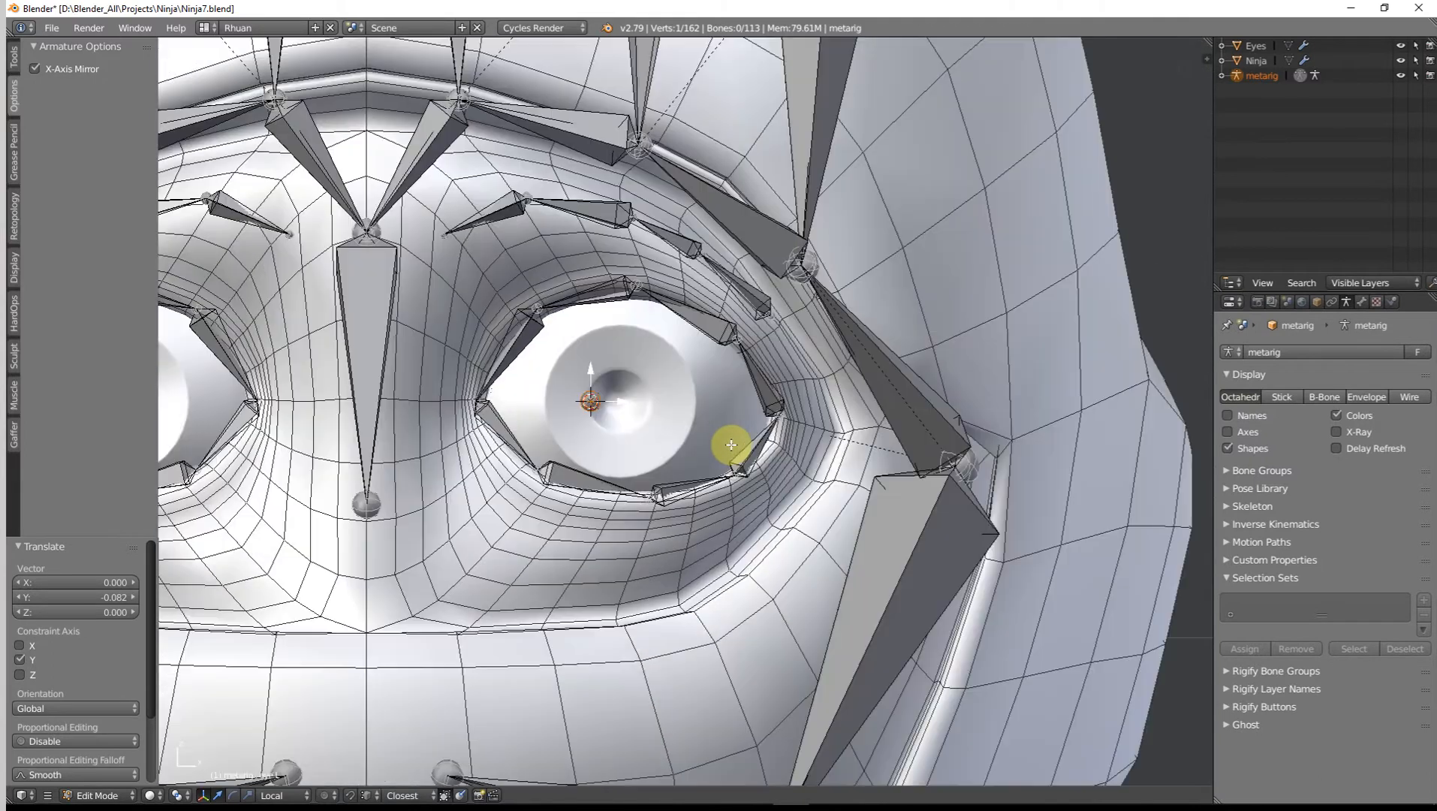
{"action": "key", "text": "g"}
{"action": "key", "text": "x"}
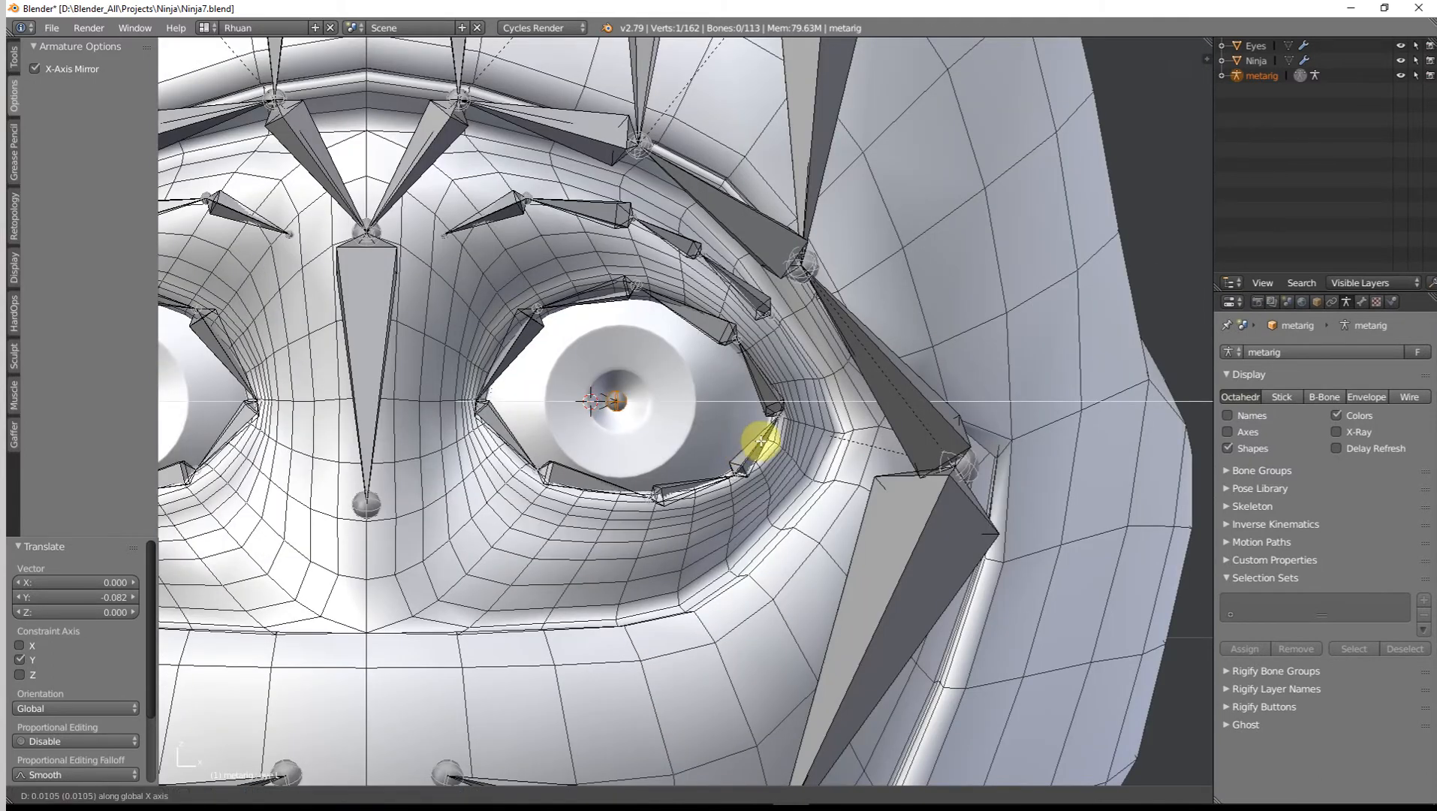
{"action": "left_click", "coordinate": [765, 443]}
{"action": "scroll", "coordinate": [628, 465], "scroll_direction": "down", "scroll_amount": 6}
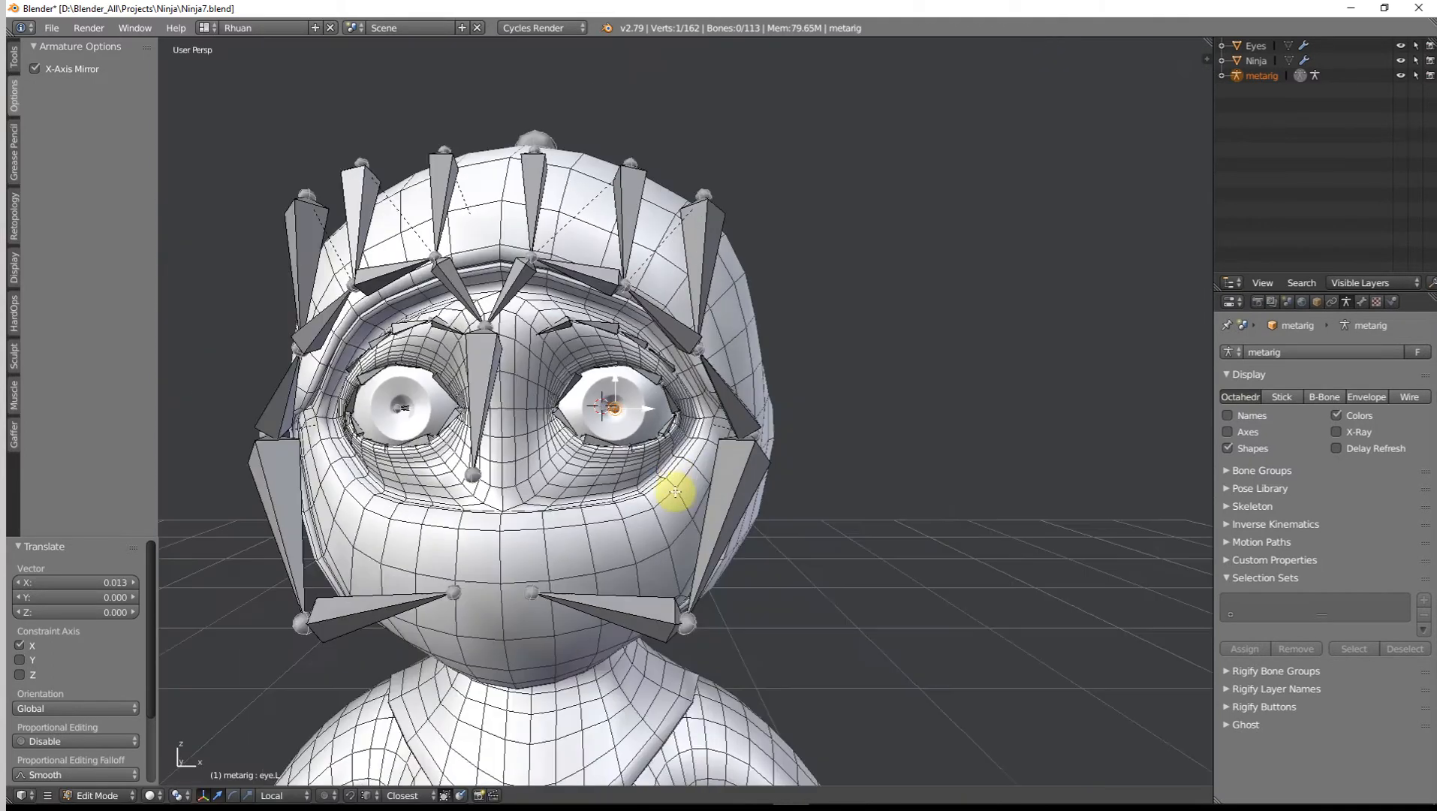
{"action": "mouse_move", "coordinate": [674, 487]}
{"action": "middle_mouse_down"}
{"action": "mouse_move", "coordinate": [641, 507]}
{"action": "mouse_move", "coordinate": [565, 508]}
{"action": "mouse_move", "coordinate": [683, 481]}
{"action": "middle_mouse_up"}
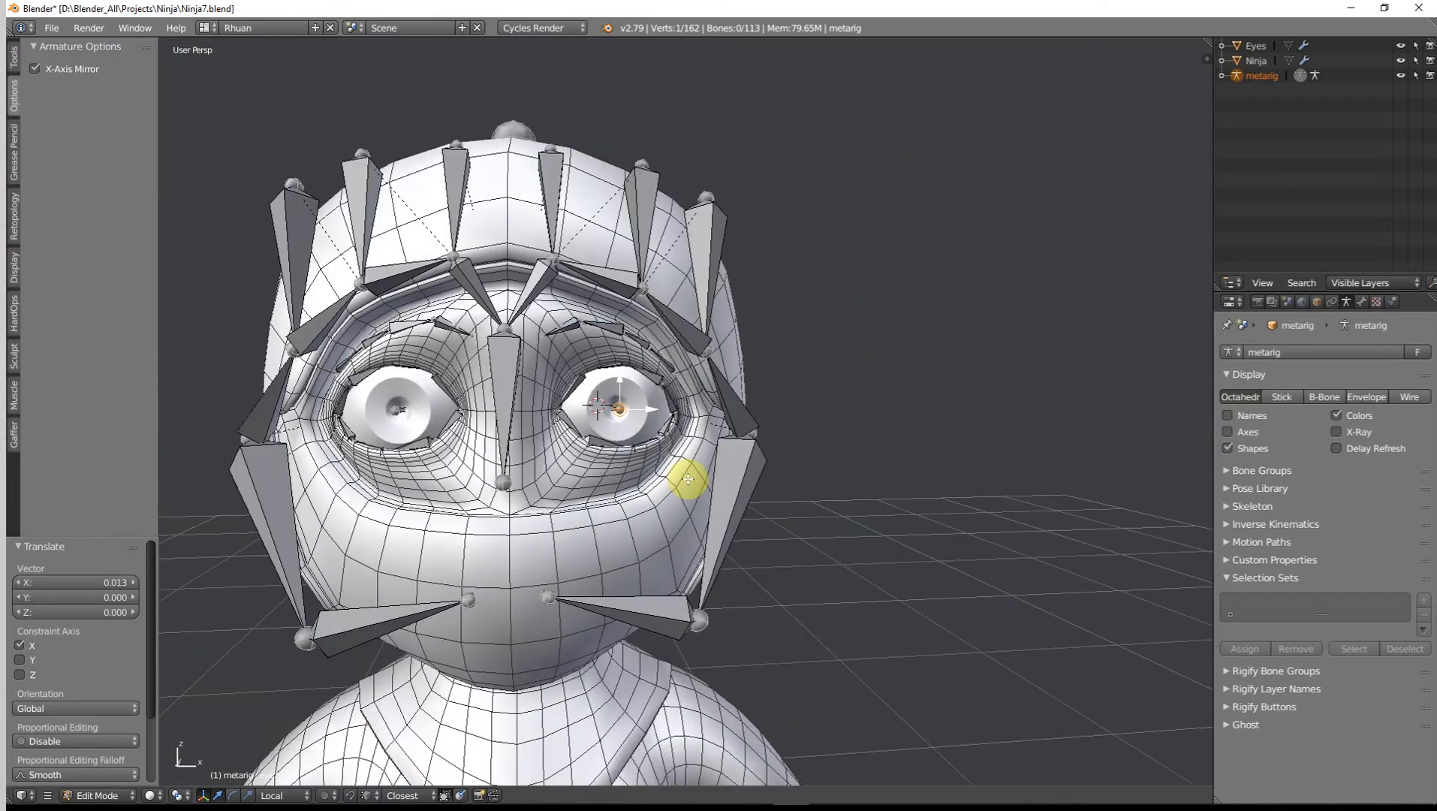
Step: Move the eye.L tip joint 0.012 along global X to line it up with the pupil, working in wireframe
{"action": "key", "text": "KP_1"}
{"action": "scroll", "coordinate": [687, 480], "scroll_direction": "up", "scroll_amount": 1}
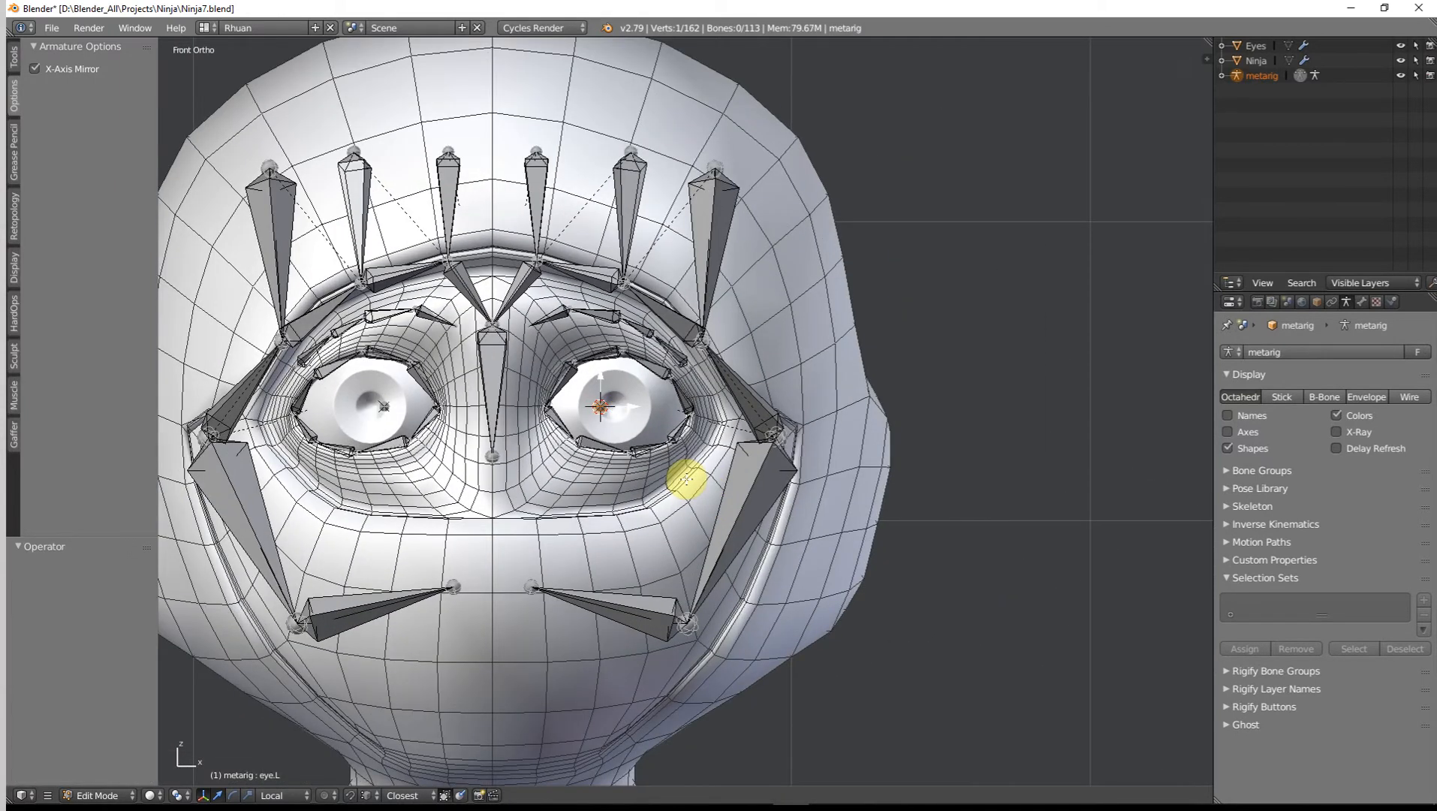
{"action": "key", "text": "KP_3"}
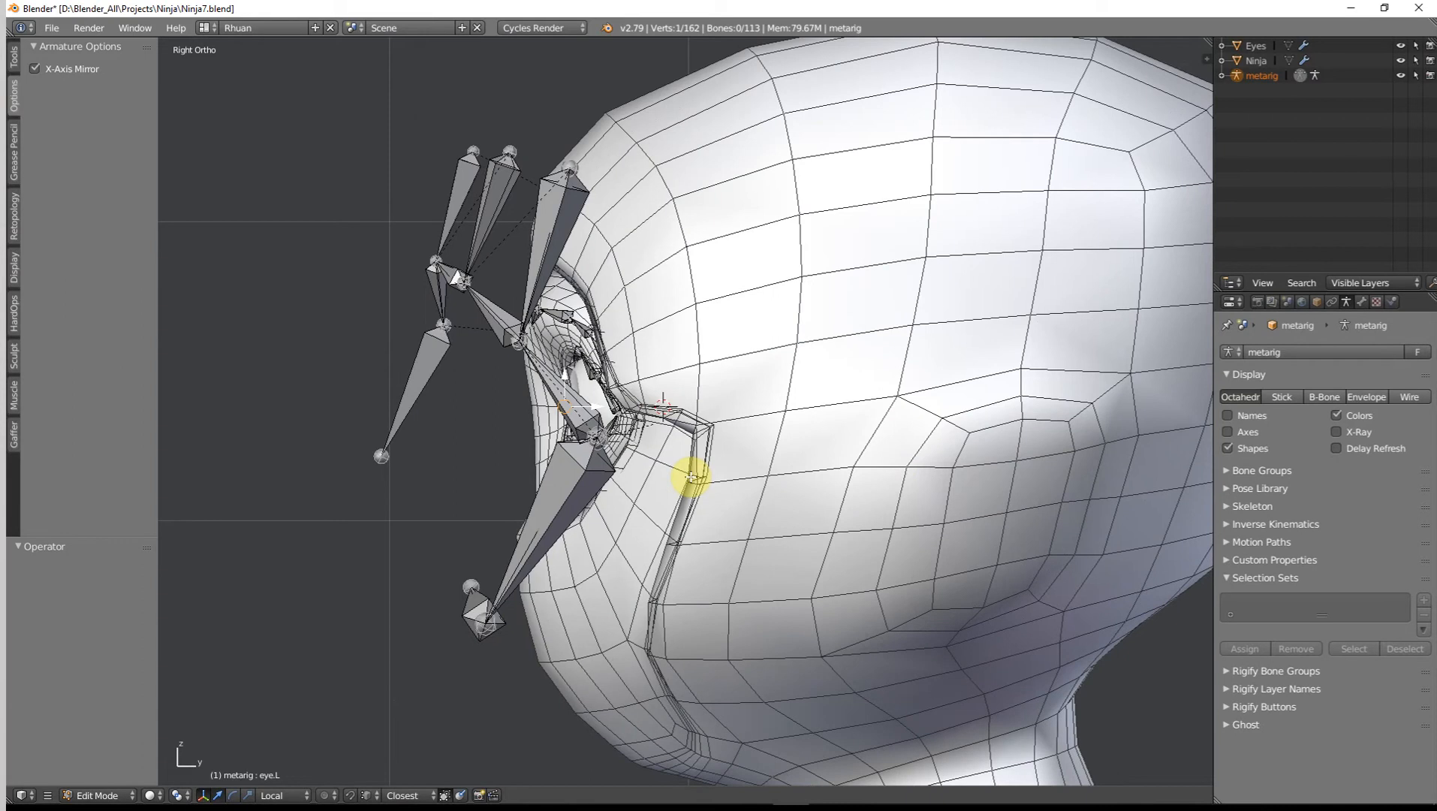
{"action": "key", "text": "z"}
{"action": "middle_click_drag", "start_coordinate": [690, 478], "coordinate": [868, 507]}
{"action": "key", "text": "g"}
{"action": "key", "text": "x"}
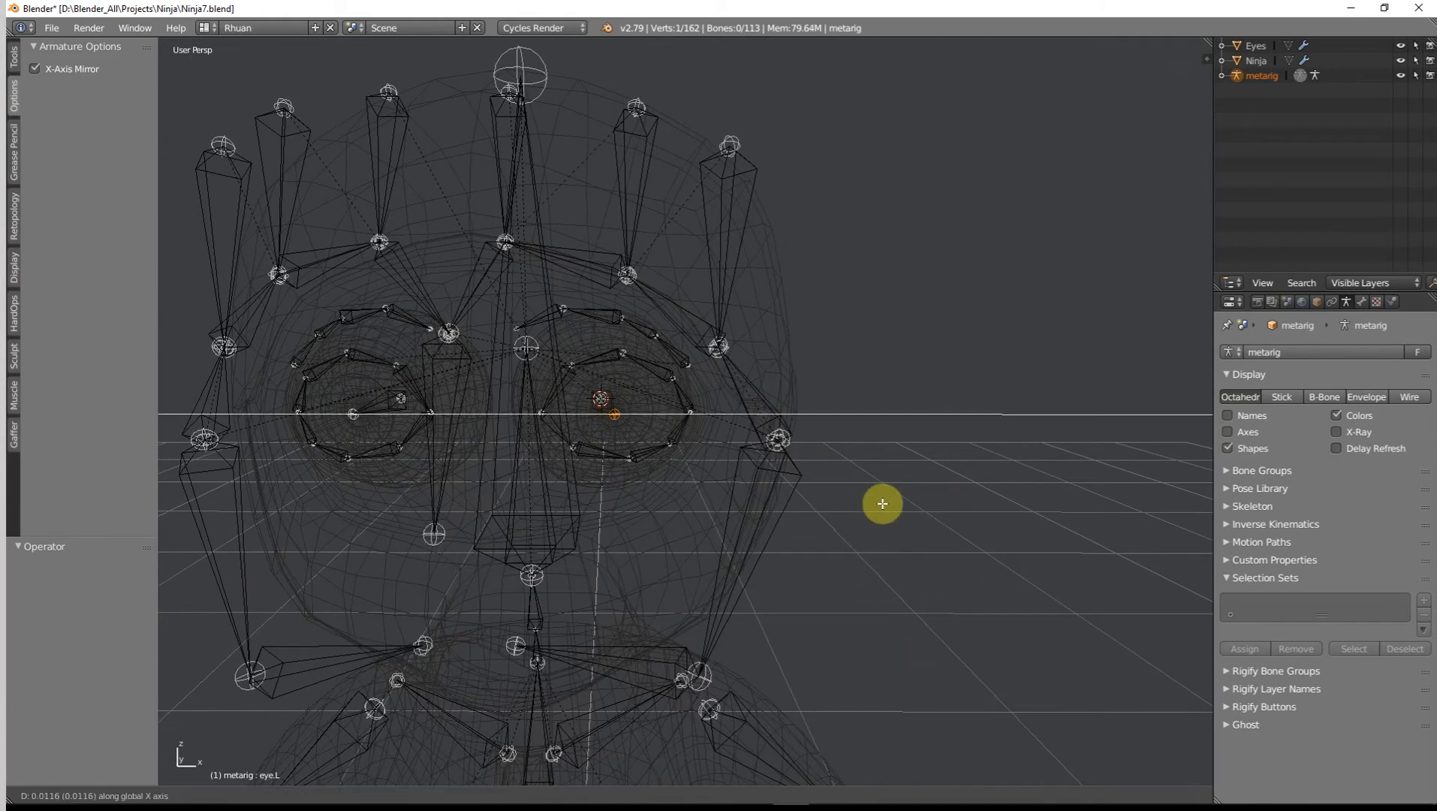
{"action": "left_click", "coordinate": [869, 505]}
{"action": "key", "text": "z"}
{"action": "scroll", "coordinate": [824, 520], "scroll_direction": "down", "scroll_amount": 4}
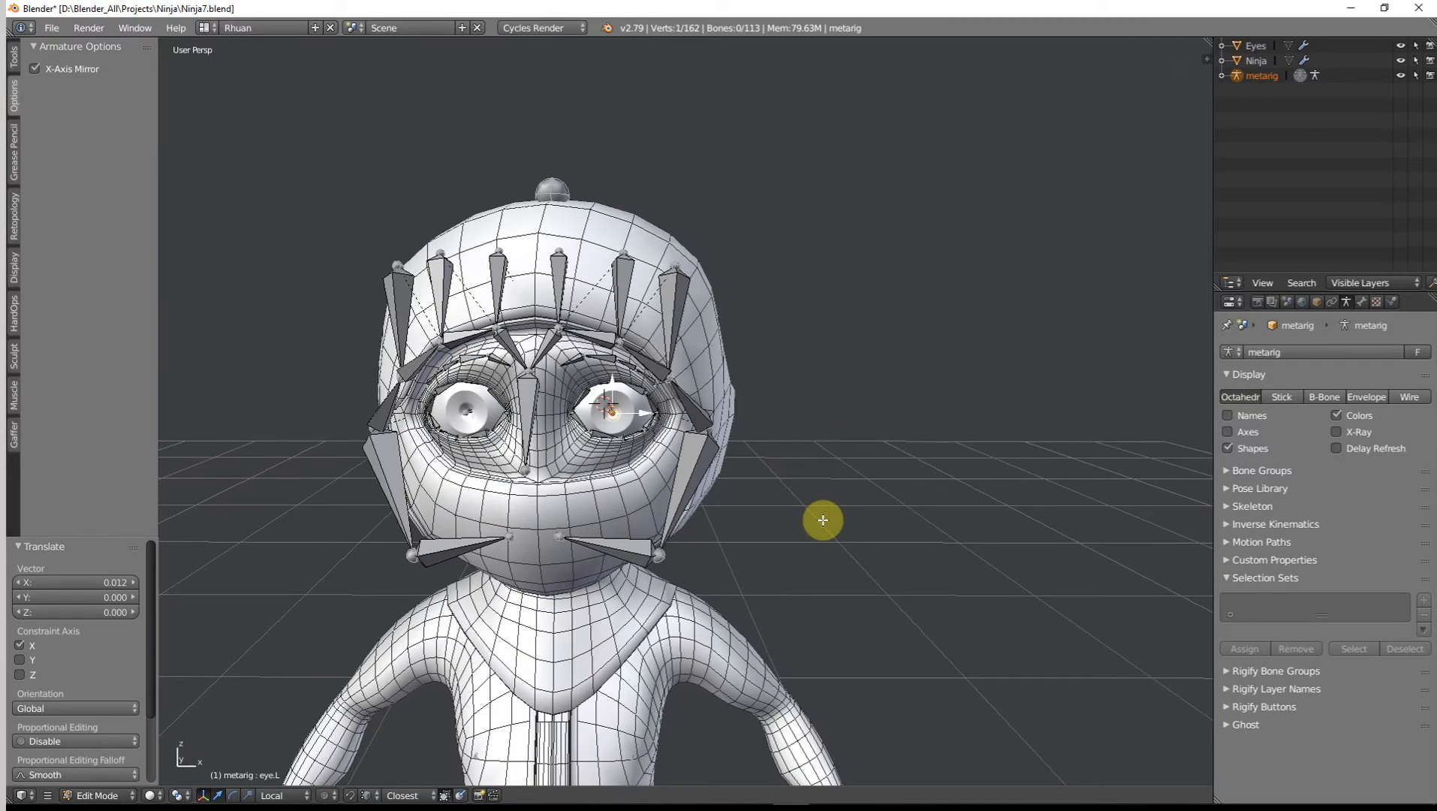
{"action": "scroll", "coordinate": [793, 483], "scroll_direction": "up", "scroll_amount": 4}
{"action": "middle_click_drag", "start_coordinate": [794, 482], "coordinate": [593, 445]}
{"action": "scroll", "coordinate": [841, 452], "scroll_direction": "down", "scroll_amount": 3}
{"action": "mouse_move", "coordinate": [872, 475]}
{"action": "middle_mouse_down"}
{"action": "mouse_move", "coordinate": [969, 497]}
{"action": "mouse_move", "coordinate": [860, 481]}
{"action": "mouse_move", "coordinate": [890, 491]}
{"action": "middle_mouse_up"}
{"action": "scroll", "coordinate": [851, 488], "scroll_direction": "up", "scroll_amount": 3}
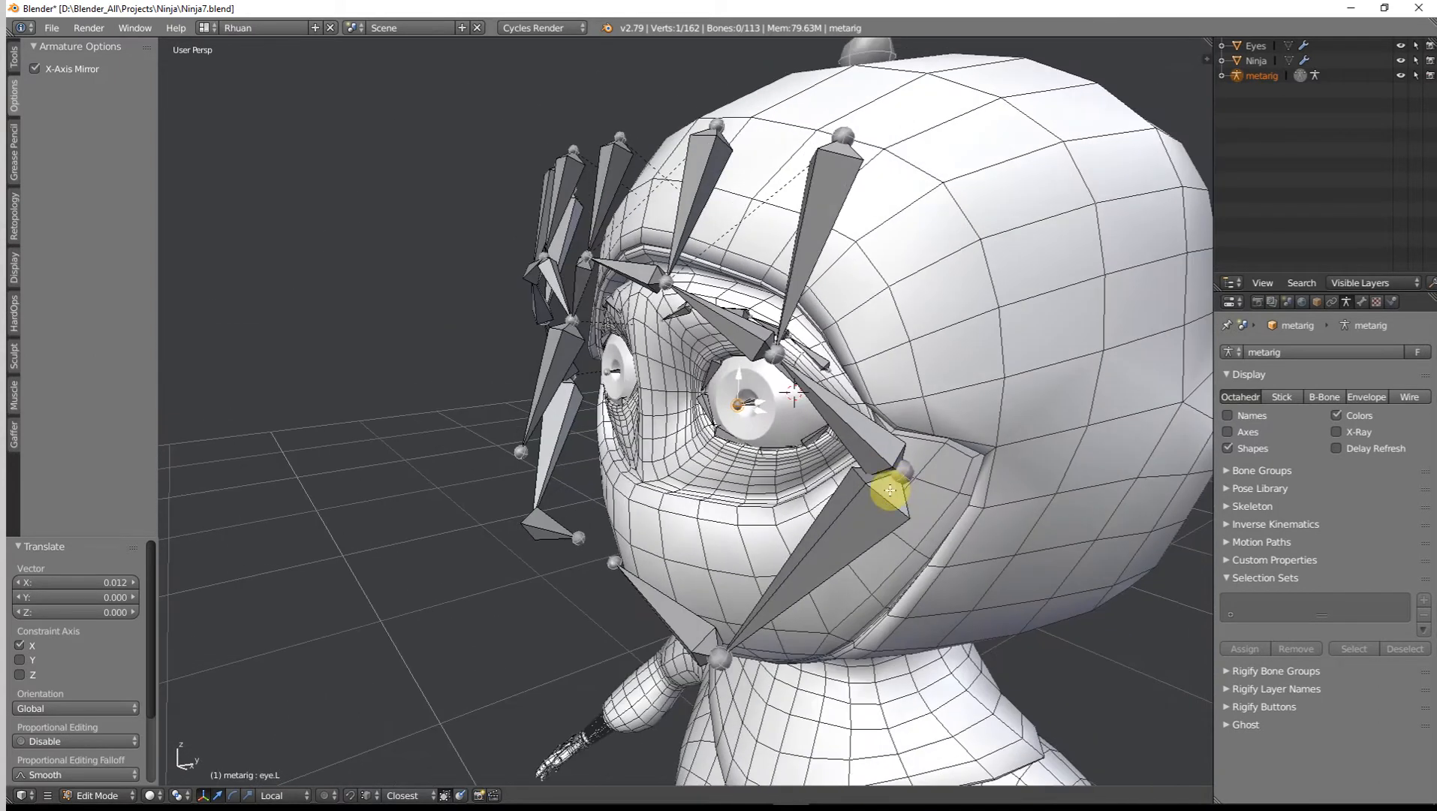
{"action": "right_click", "coordinate": [911, 476]}
{"action": "middle_click_drag", "start_coordinate": [771, 354], "coordinate": [860, 427]}
{"action": "right_click", "coordinate": [807, 376]}
{"action": "left_click", "coordinate": [712, 304], "text": "ctrl"}
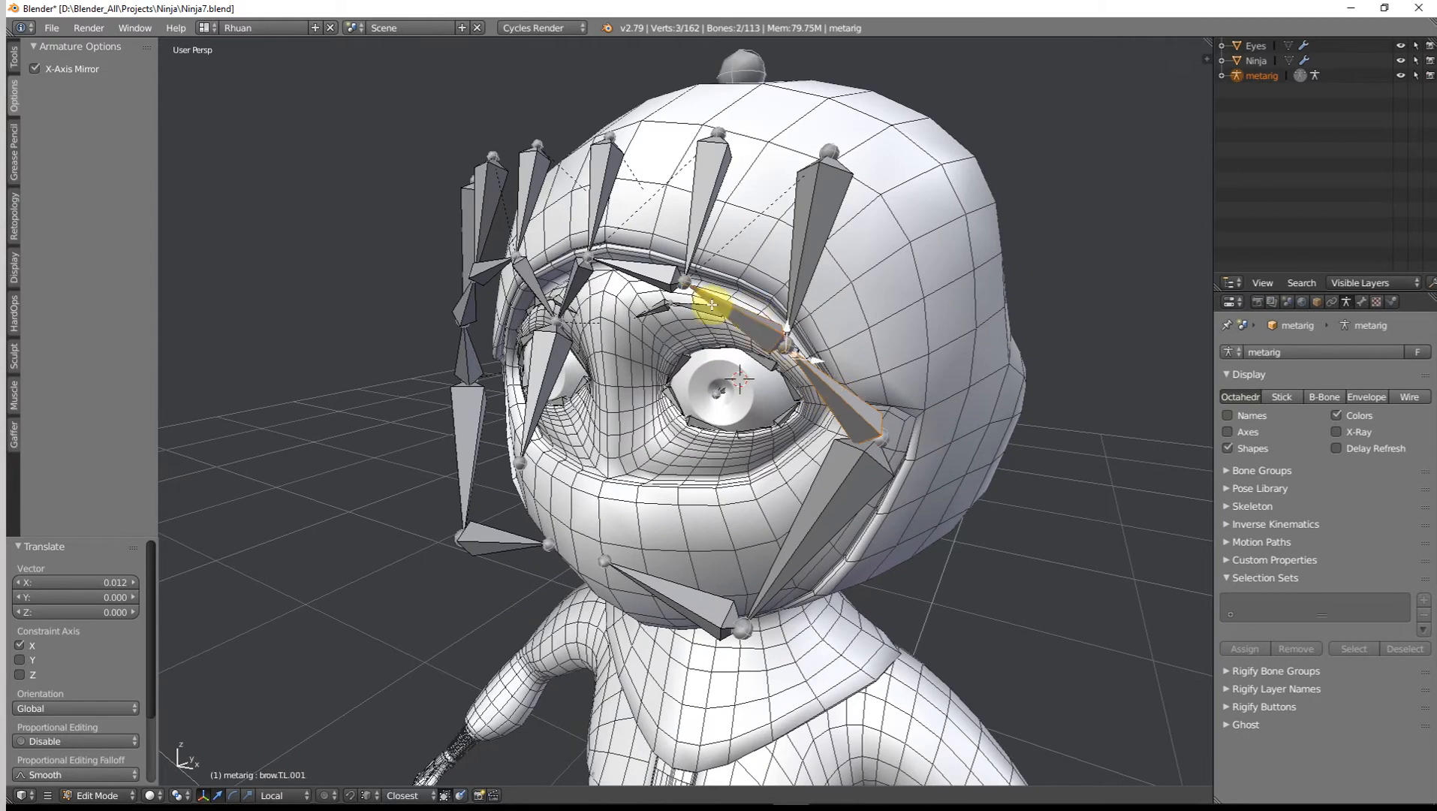
{"action": "middle_click_drag", "start_coordinate": [638, 270], "coordinate": [605, 285]}
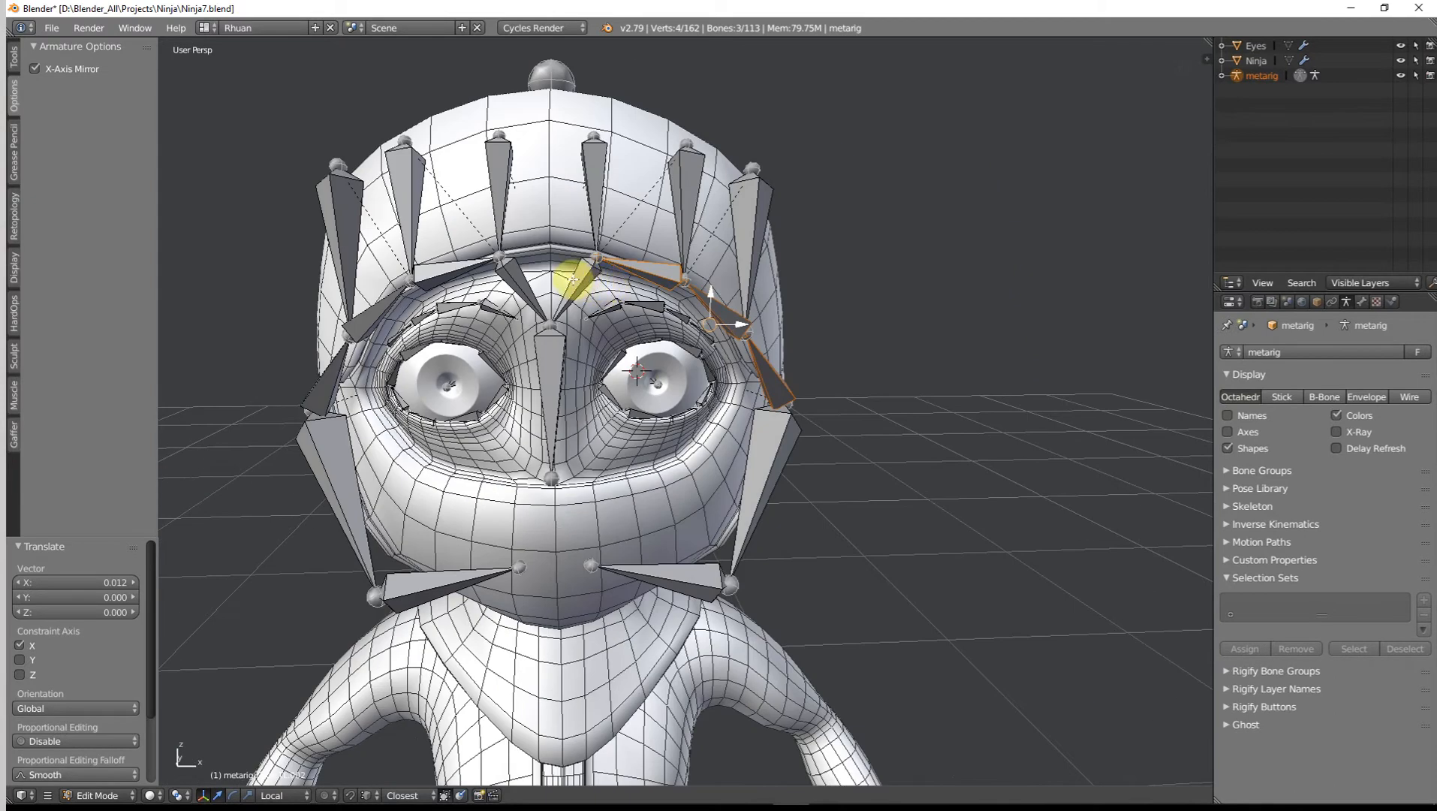
{"action": "right_click", "coordinate": [573, 280], "text": "shift"}
{"action": "right_click", "coordinate": [550, 368], "text": "shift"}
{"action": "right_click", "coordinate": [601, 198], "text": "shift"}
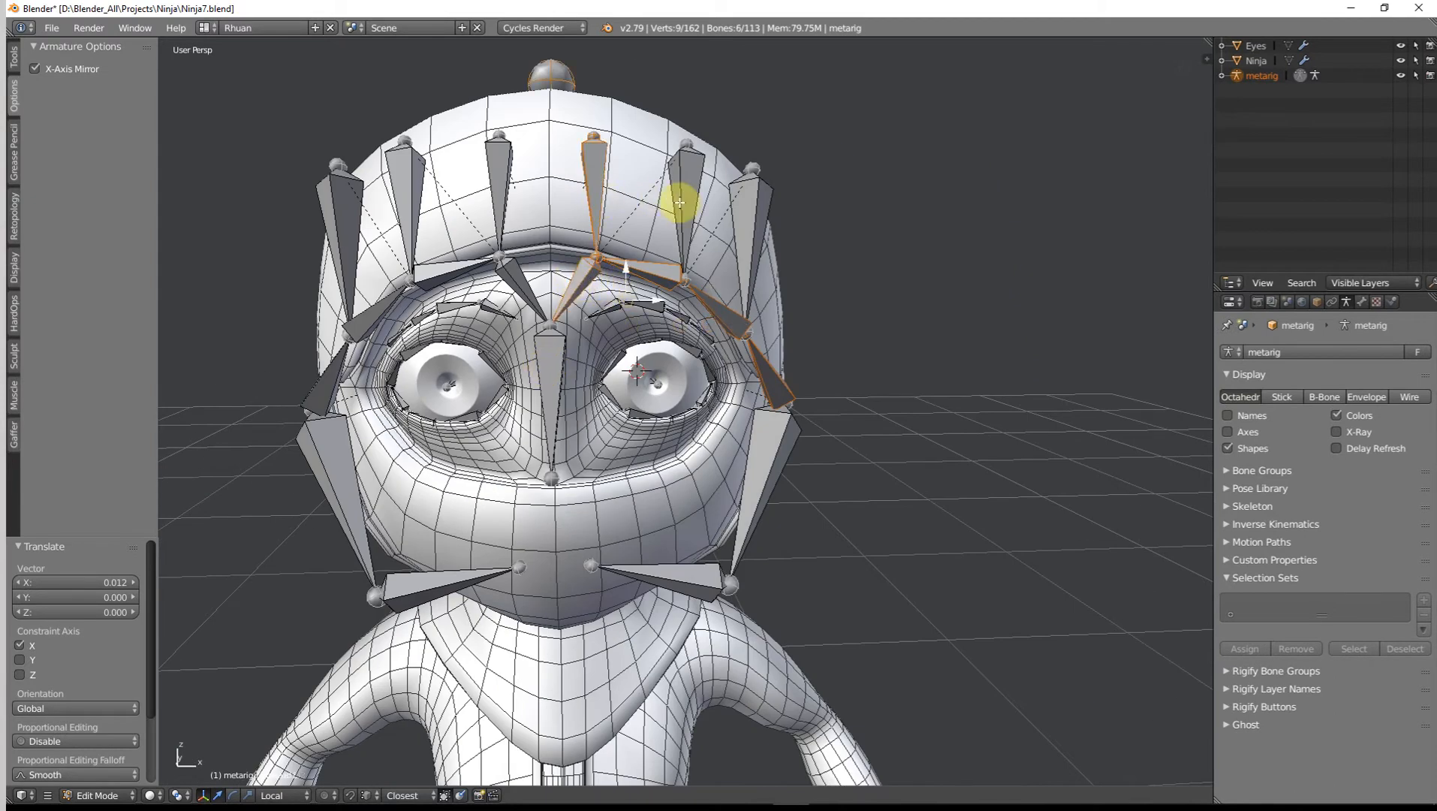
Step: Move the left temple bone, the four left upper brow bones and the three left forehead bones together 0.088 along global Y
{"action": "right_click", "coordinate": [778, 417]}
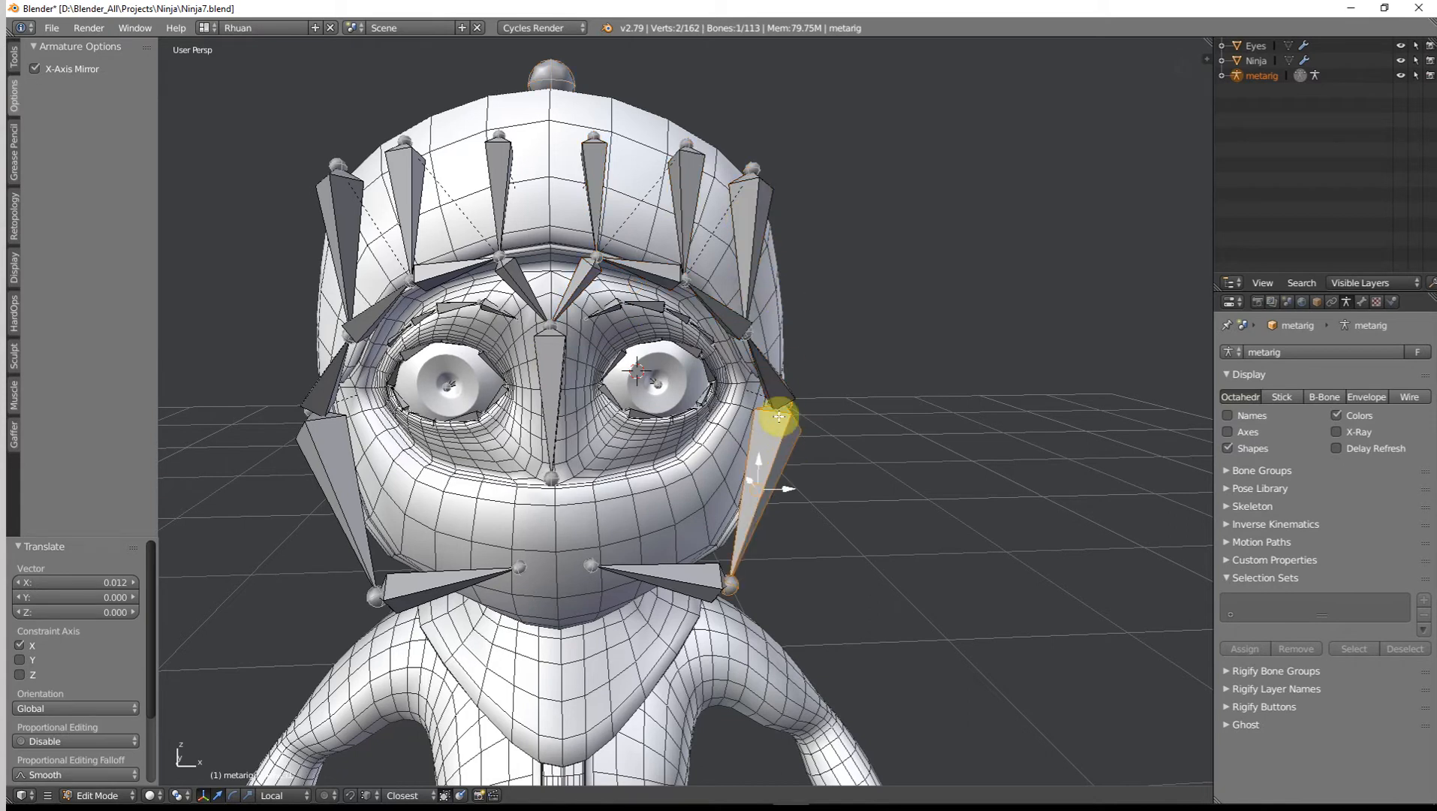
{"action": "right_click", "coordinate": [756, 356], "text": "shift"}
{"action": "right_click", "coordinate": [757, 240], "text": "shift"}
{"action": "right_click", "coordinate": [670, 269], "text": "shift"}
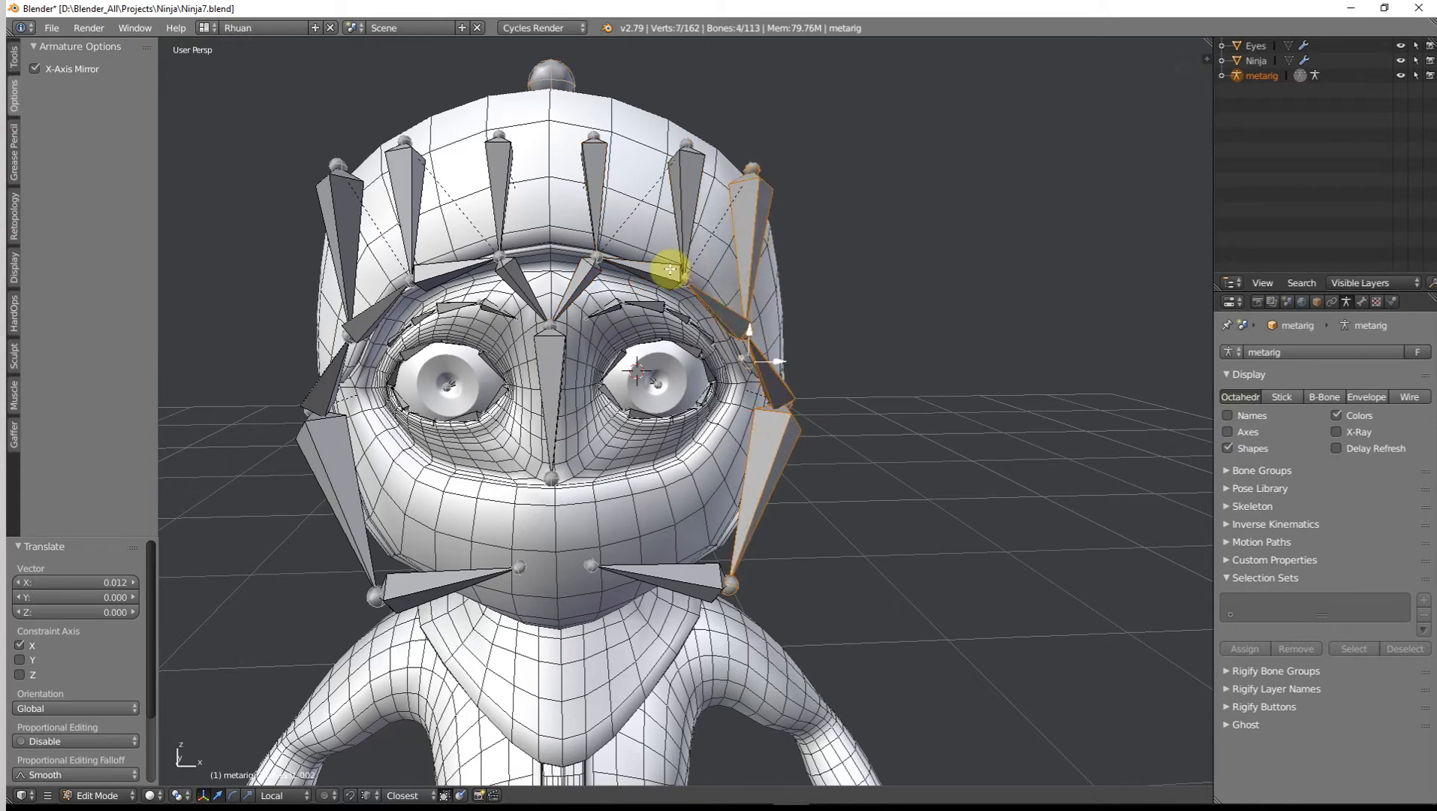
{"action": "right_click", "coordinate": [679, 231], "text": "shift"}
{"action": "right_click", "coordinate": [584, 279], "text": "shift"}
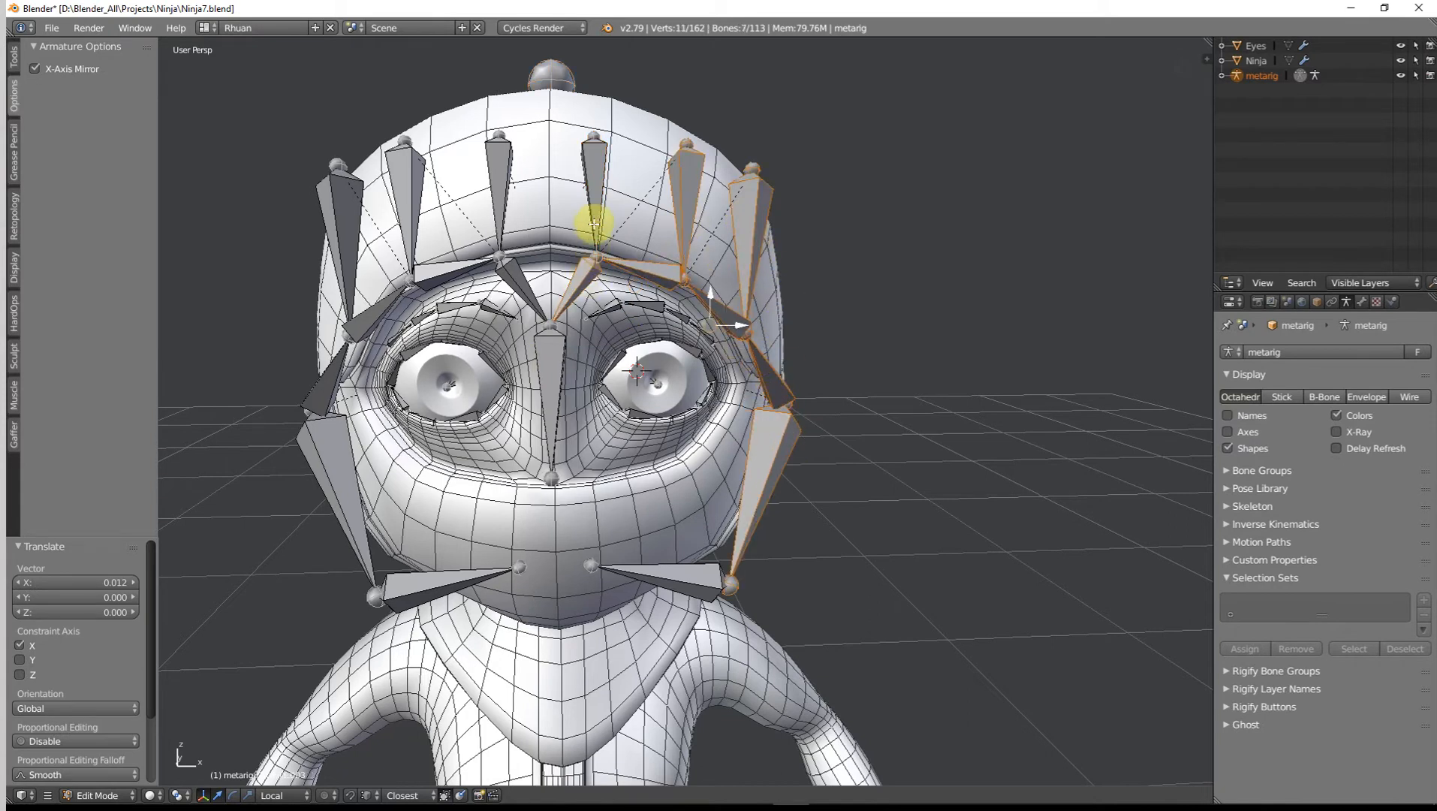
{"action": "right_click", "coordinate": [593, 225], "text": "shift"}
{"action": "middle_click_drag", "start_coordinate": [697, 375], "coordinate": [570, 442]}
{"action": "key", "text": "g"}
{"action": "key", "text": "x"}
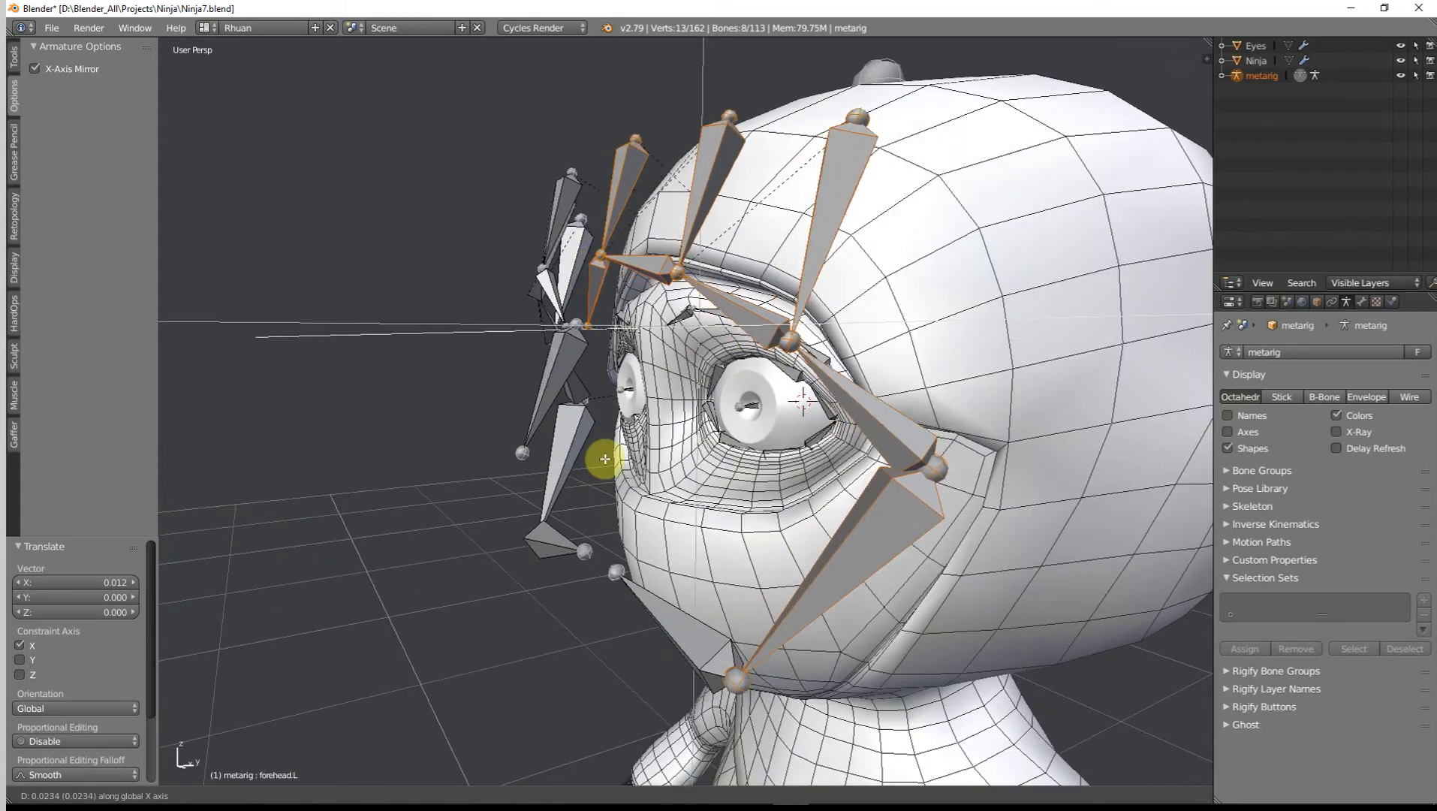
{"action": "right_click", "coordinate": [565, 479]}
{"action": "middle_click_drag", "start_coordinate": [658, 490], "coordinate": [629, 493]}
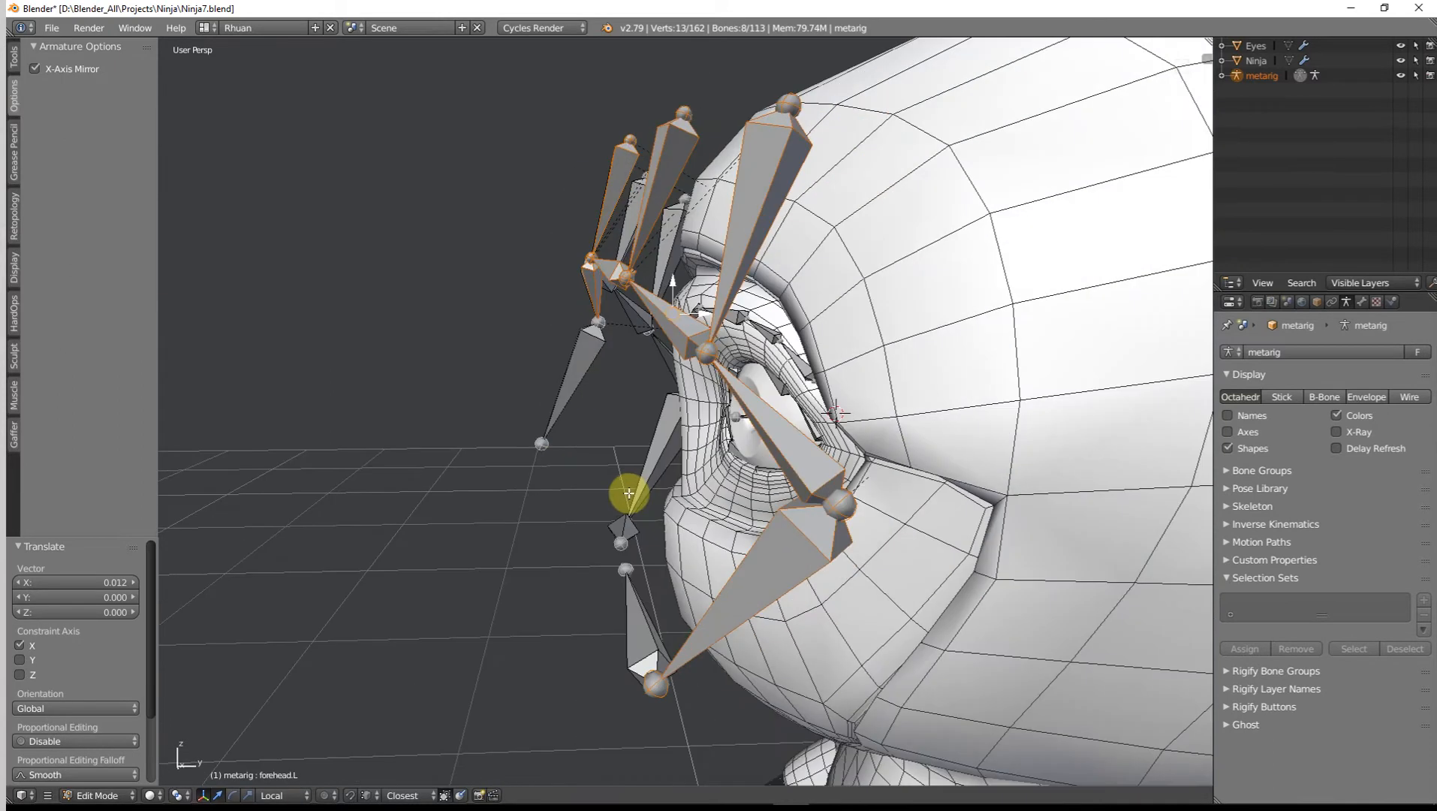
{"action": "key", "text": "g"}
{"action": "key", "text": "y"}
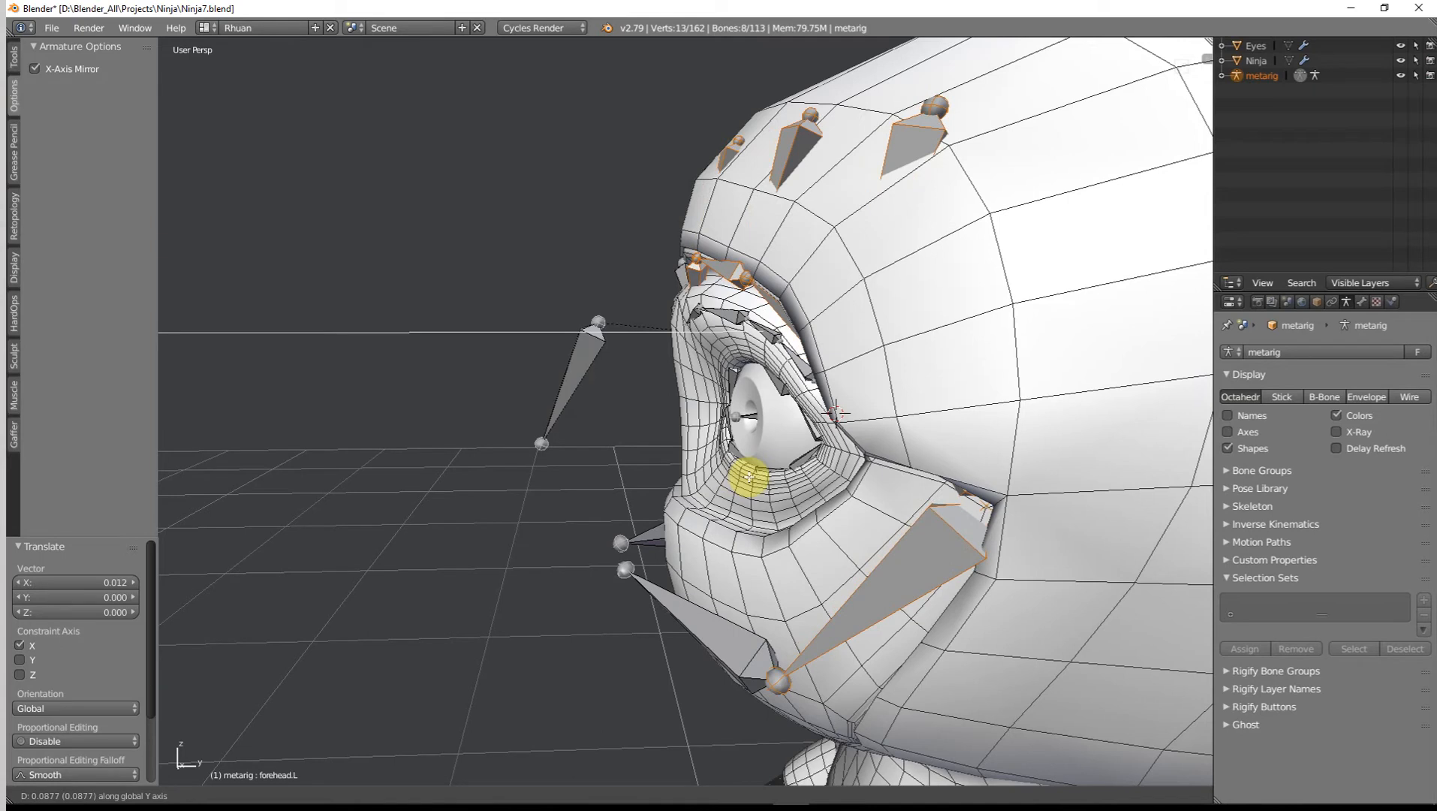
{"action": "left_click", "coordinate": [748, 476]}
Step: Move the joint at the base of forehead.L.002 by -0.018 along its local Y axis
{"action": "middle_click_drag", "start_coordinate": [748, 476], "coordinate": [1161, 558]}
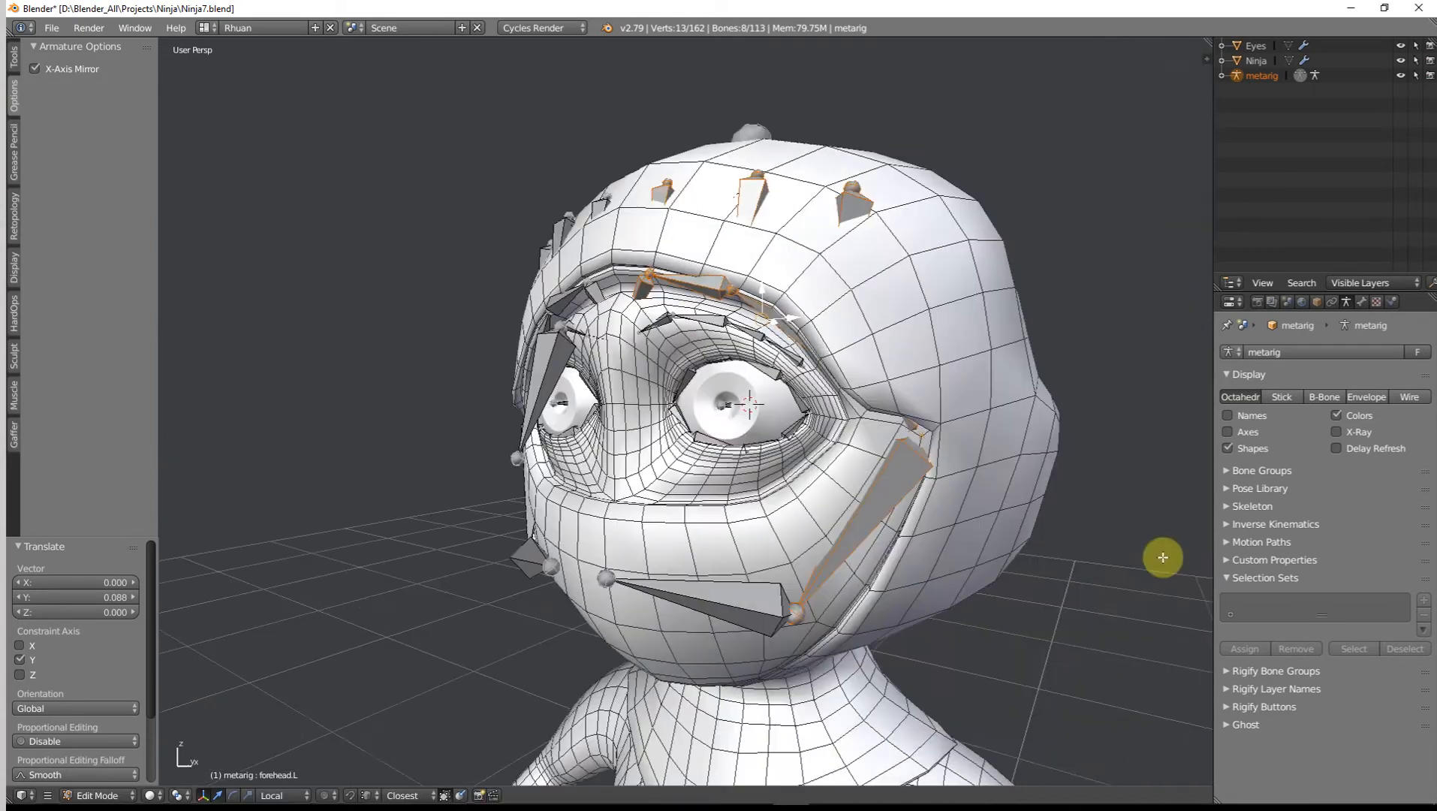
{"action": "mouse_move", "coordinate": [956, 459]}
{"action": "middle_mouse_down"}
{"action": "mouse_move", "coordinate": [927, 421]}
{"action": "mouse_move", "coordinate": [821, 354]}
{"action": "middle_mouse_up"}
{"action": "key", "text": "z"}
{"action": "right_click", "coordinate": [822, 354]}
{"action": "key", "text": "z"}
{"action": "middle_click_drag", "start_coordinate": [935, 389], "coordinate": [823, 446]}
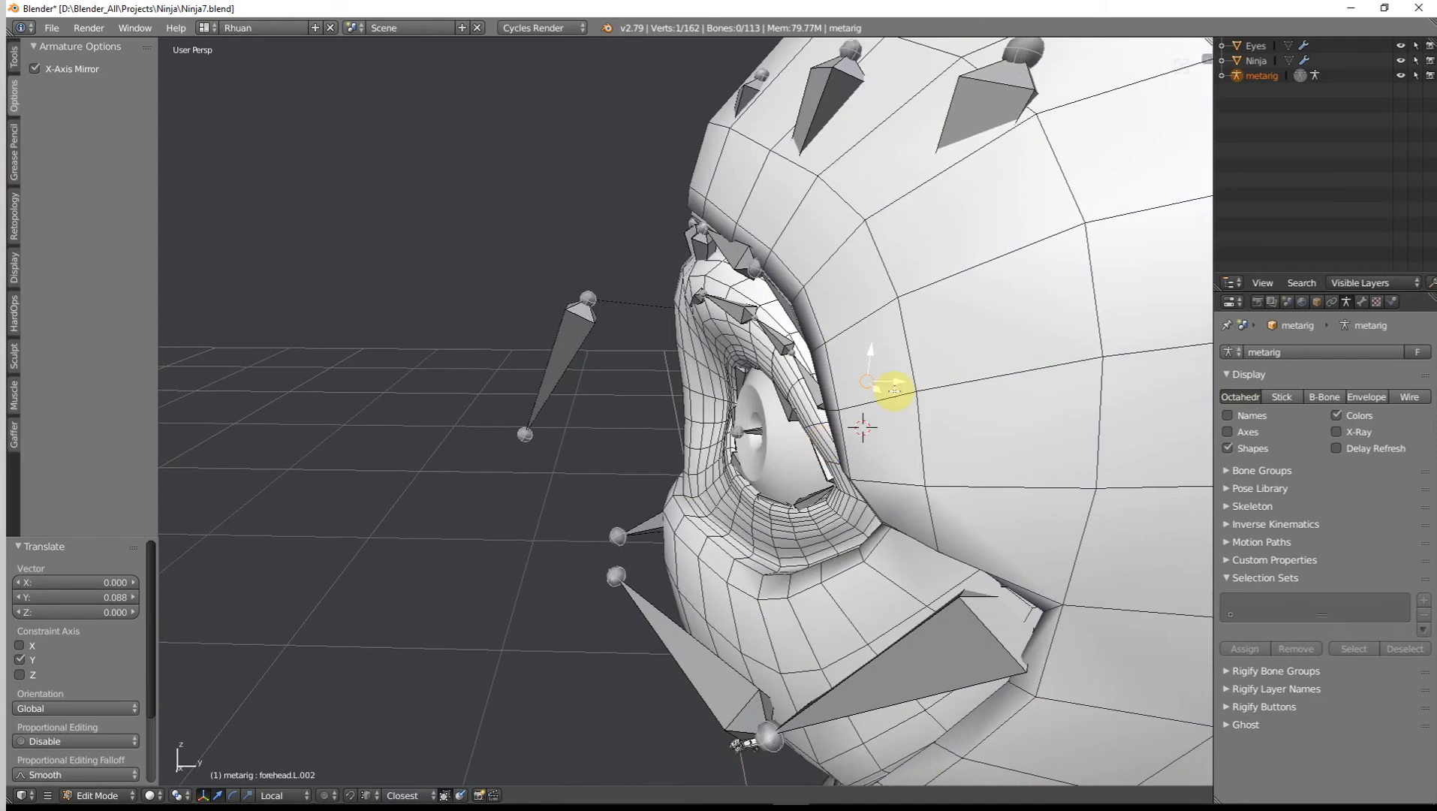
{"action": "key", "text": "g"}
{"action": "key", "text": "y"}
{"action": "key", "text": "y"}
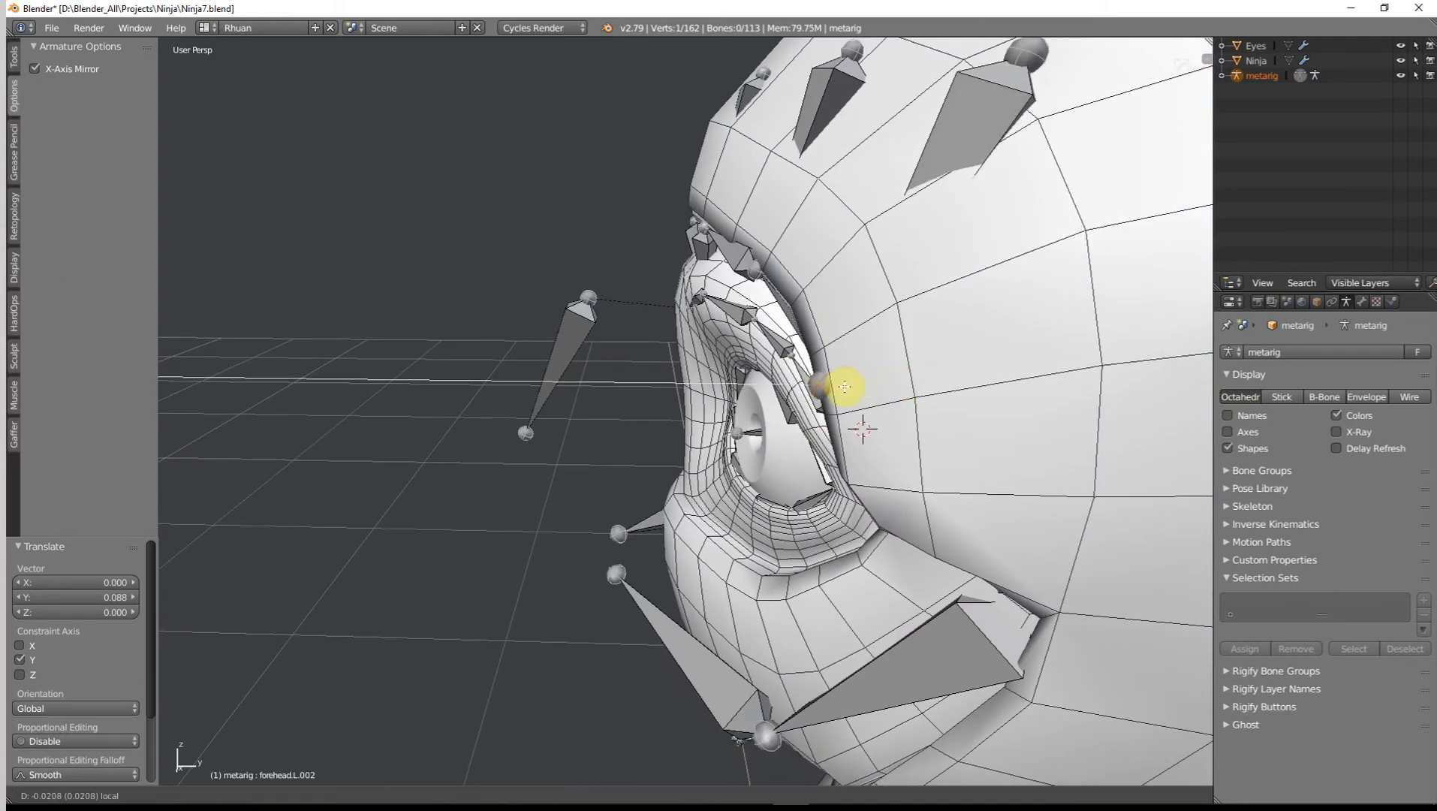
{"action": "left_click", "coordinate": [850, 386]}
Step: Move the inner brow joint at the base of forehead.L 0.005 along its local Y axis
{"action": "mouse_move", "coordinate": [849, 386]}
{"action": "middle_mouse_down"}
{"action": "mouse_move", "coordinate": [1004, 363]}
{"action": "mouse_move", "coordinate": [930, 375]}
{"action": "middle_mouse_up"}
{"action": "key", "text": "z"}
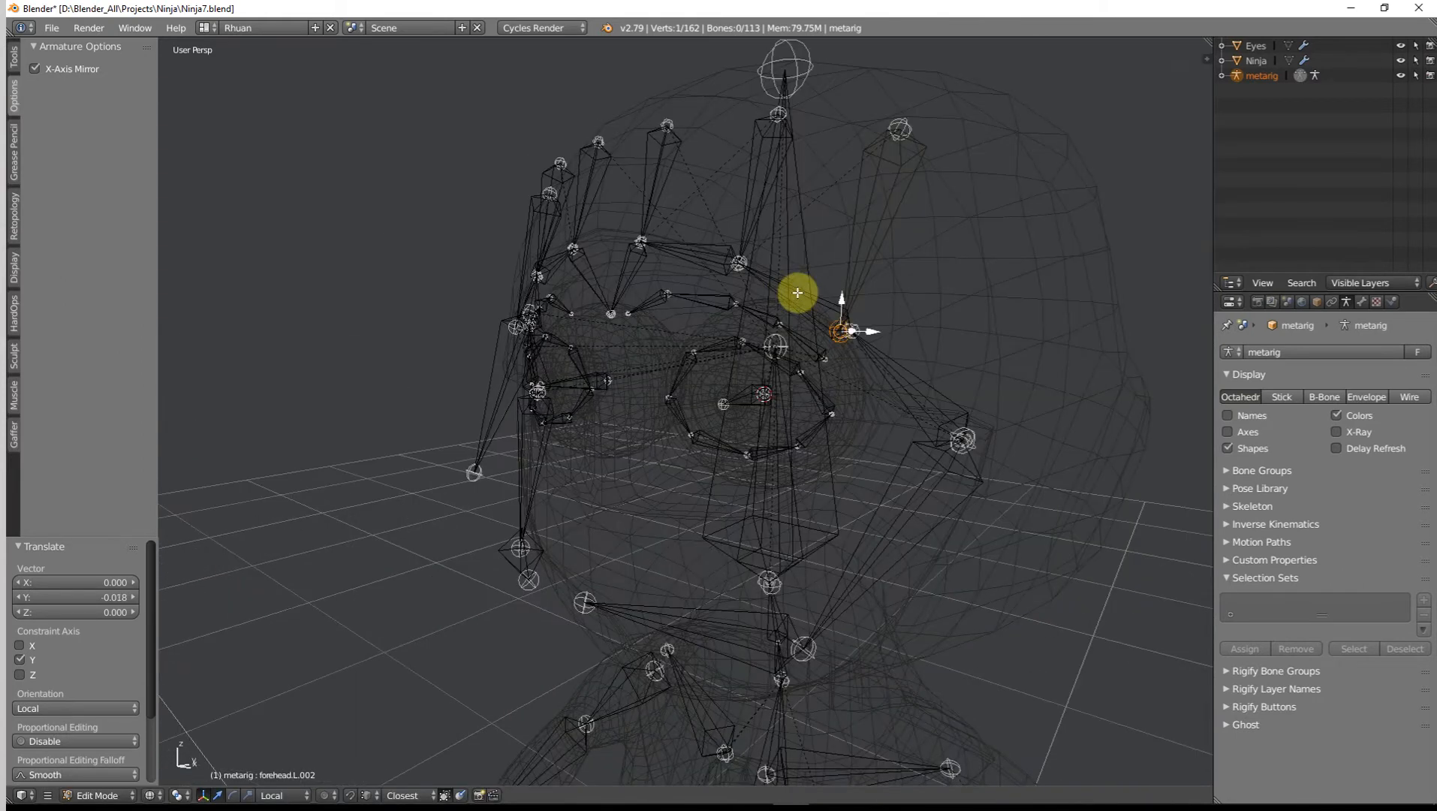
{"action": "right_click", "coordinate": [740, 255]}
{"action": "key", "text": "z"}
{"action": "middle_click_drag", "start_coordinate": [795, 298], "coordinate": [841, 329]}
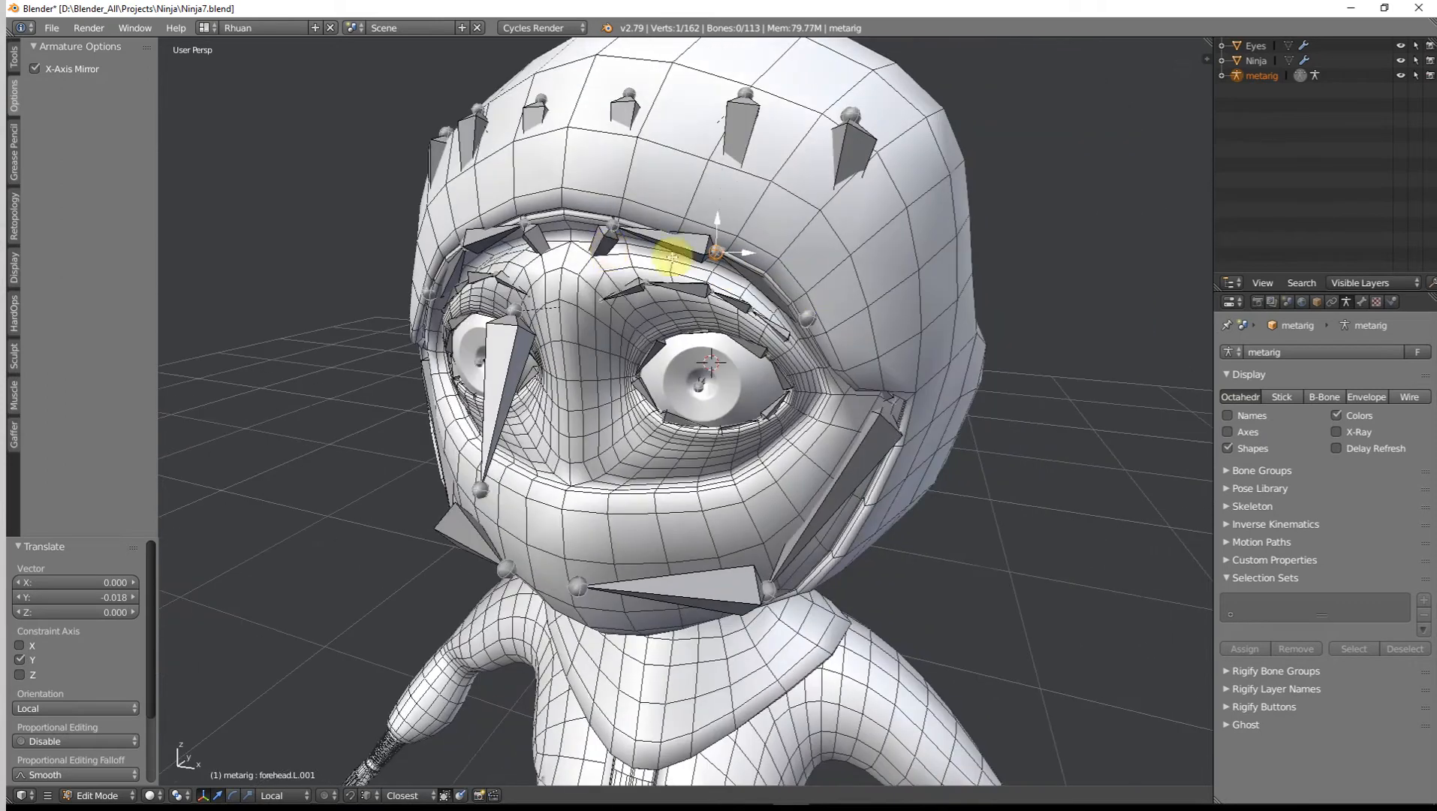
{"action": "right_click", "coordinate": [614, 235]}
{"action": "middle_click_drag", "start_coordinate": [635, 276], "coordinate": [622, 204]}
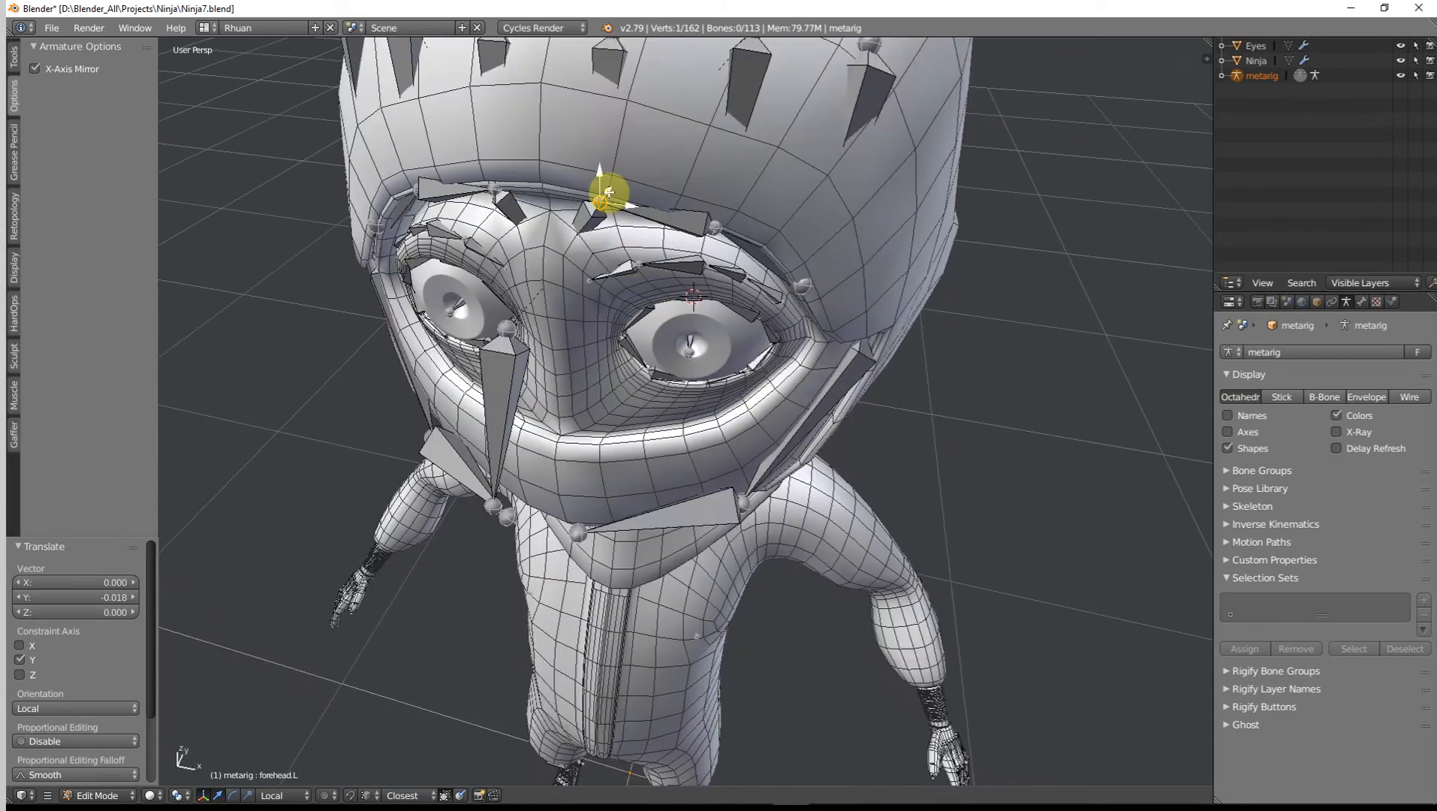
{"action": "left_click_drag", "start_coordinate": [609, 193], "coordinate": [609, 198]}
{"action": "key", "text": "ctrl+z"}
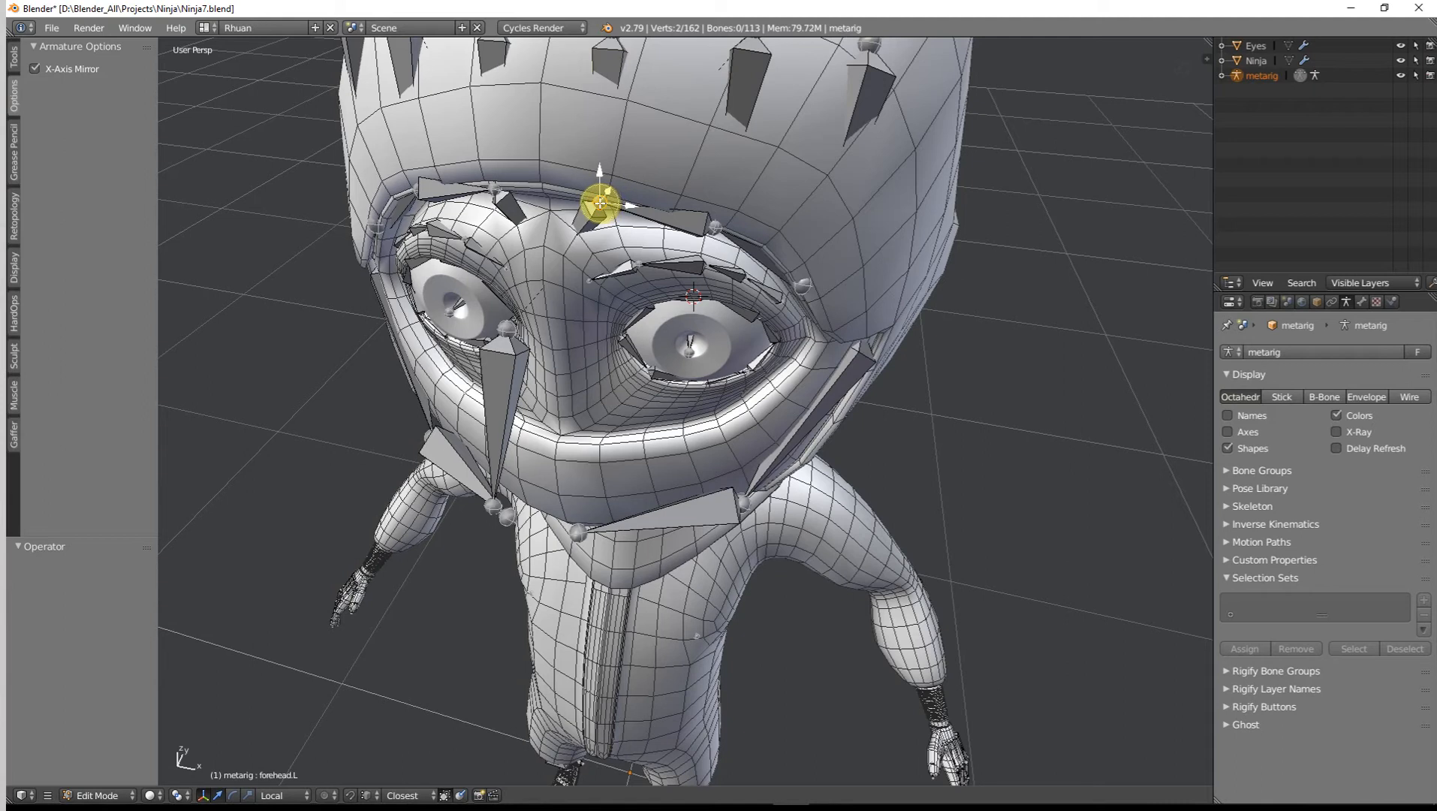
{"action": "left_click_drag", "start_coordinate": [610, 192], "coordinate": [611, 188]}
Step: Move the tip joint of brow.T.R.003 between the brows -0.021 along its local Y axis
{"action": "key", "text": "z"}
{"action": "right_click", "coordinate": [556, 261]}
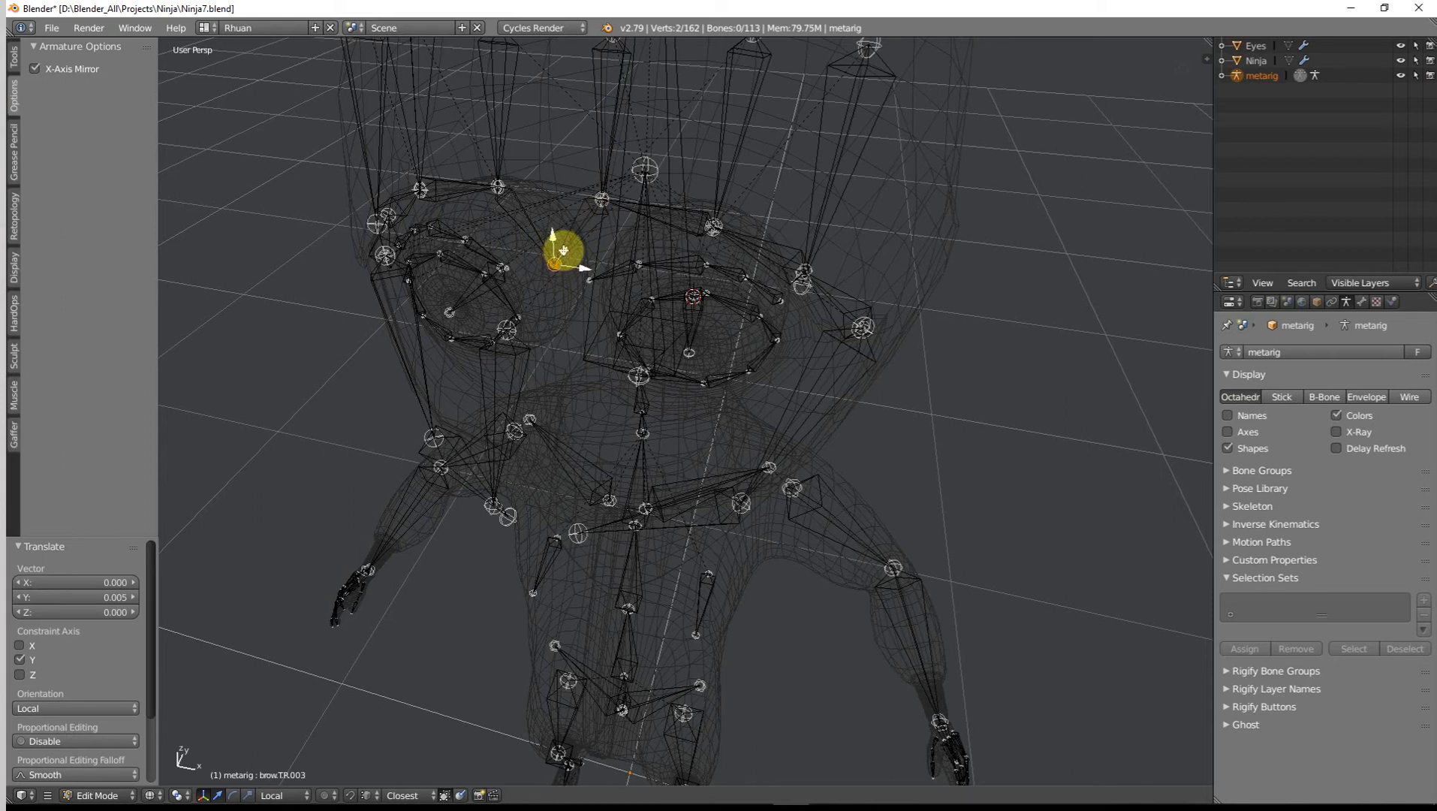
{"action": "key", "text": "z"}
{"action": "left_click_drag", "start_coordinate": [563, 250], "coordinate": [552, 272]}
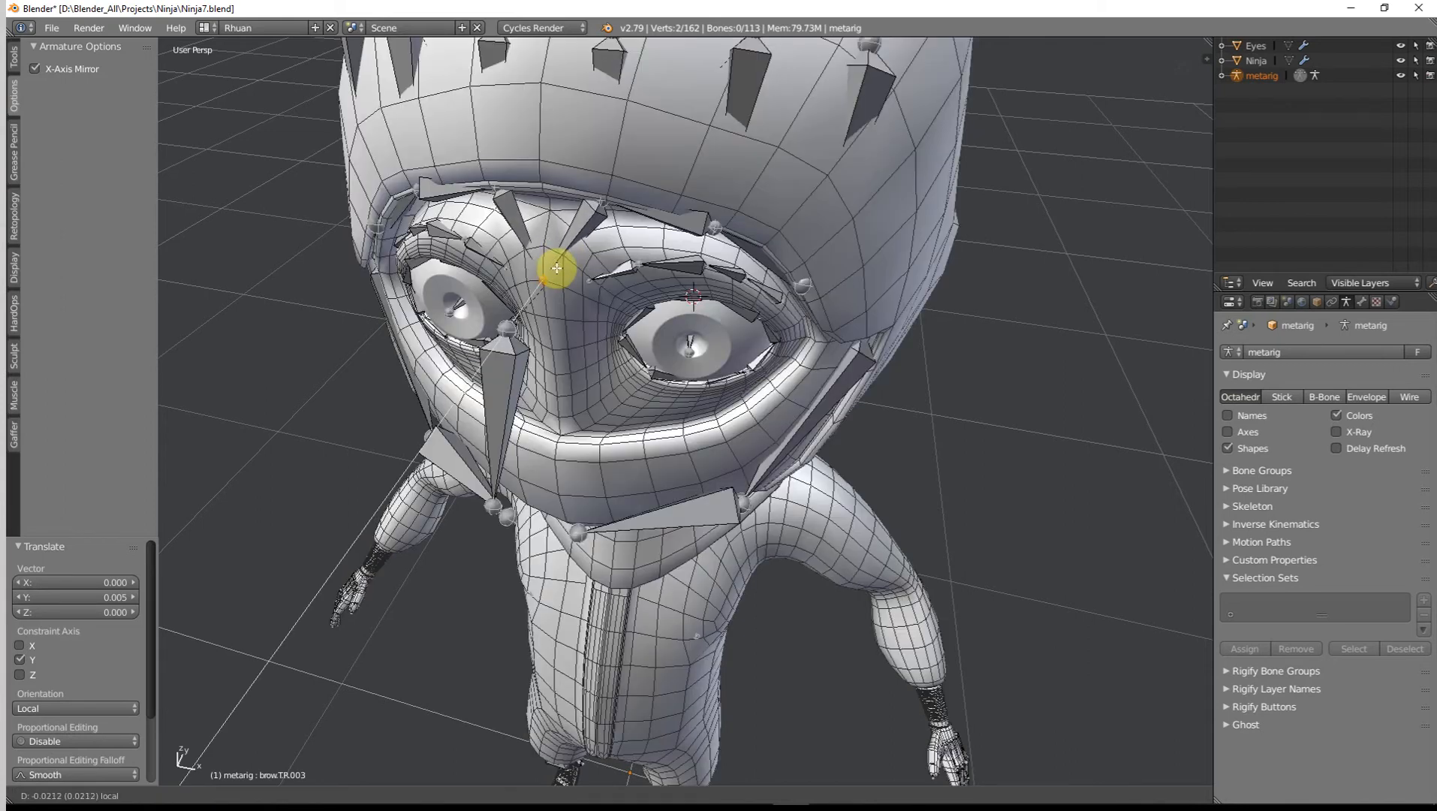
{"action": "left_click", "coordinate": [556, 268]}
Step: Move the joint at the base of forehead.L -0.007 along local Z and 0.008 along local Y
{"action": "middle_click_drag", "start_coordinate": [557, 268], "coordinate": [646, 227]}
{"action": "scroll", "coordinate": [647, 231], "scroll_direction": "up", "scroll_amount": 2}
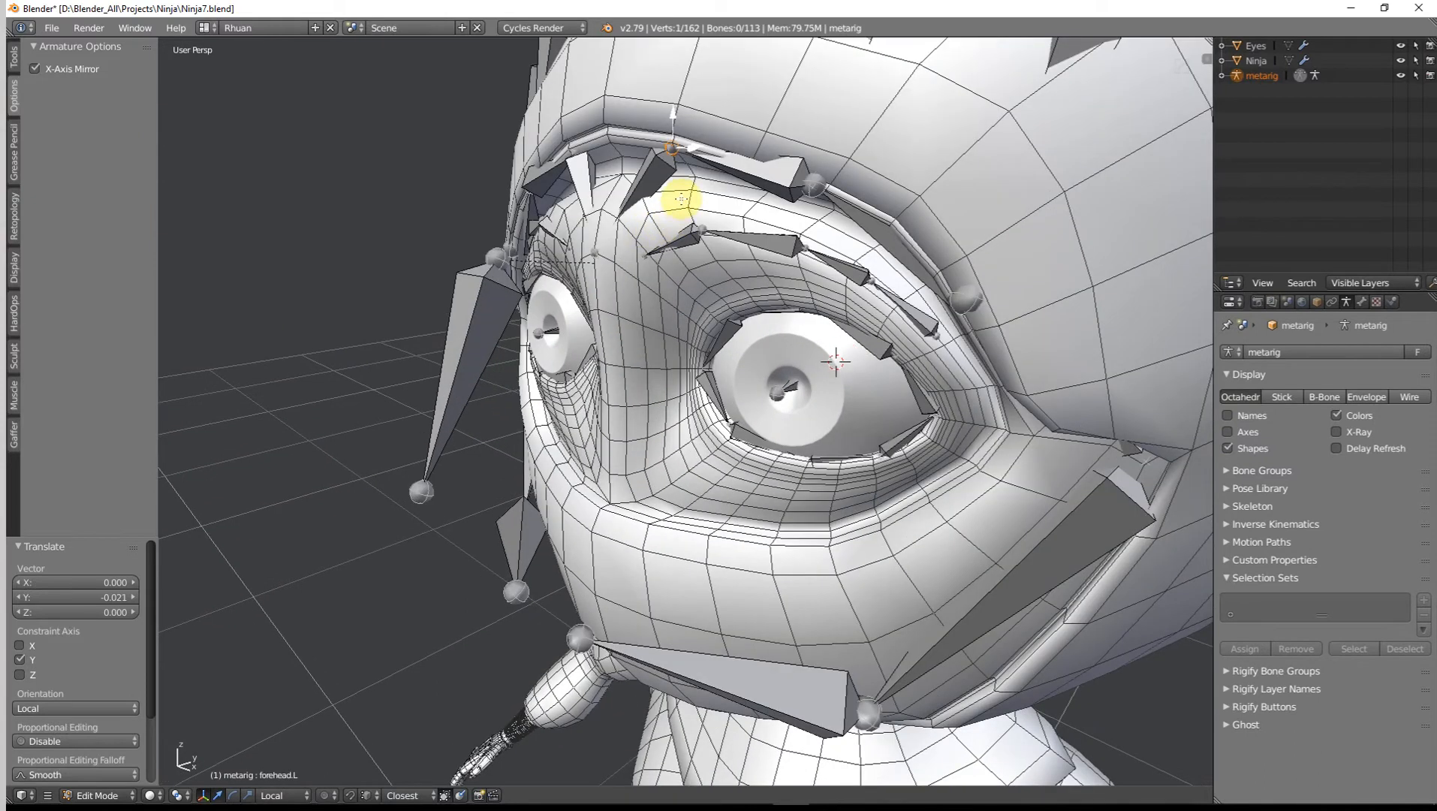
{"action": "left_click", "coordinate": [674, 122]}
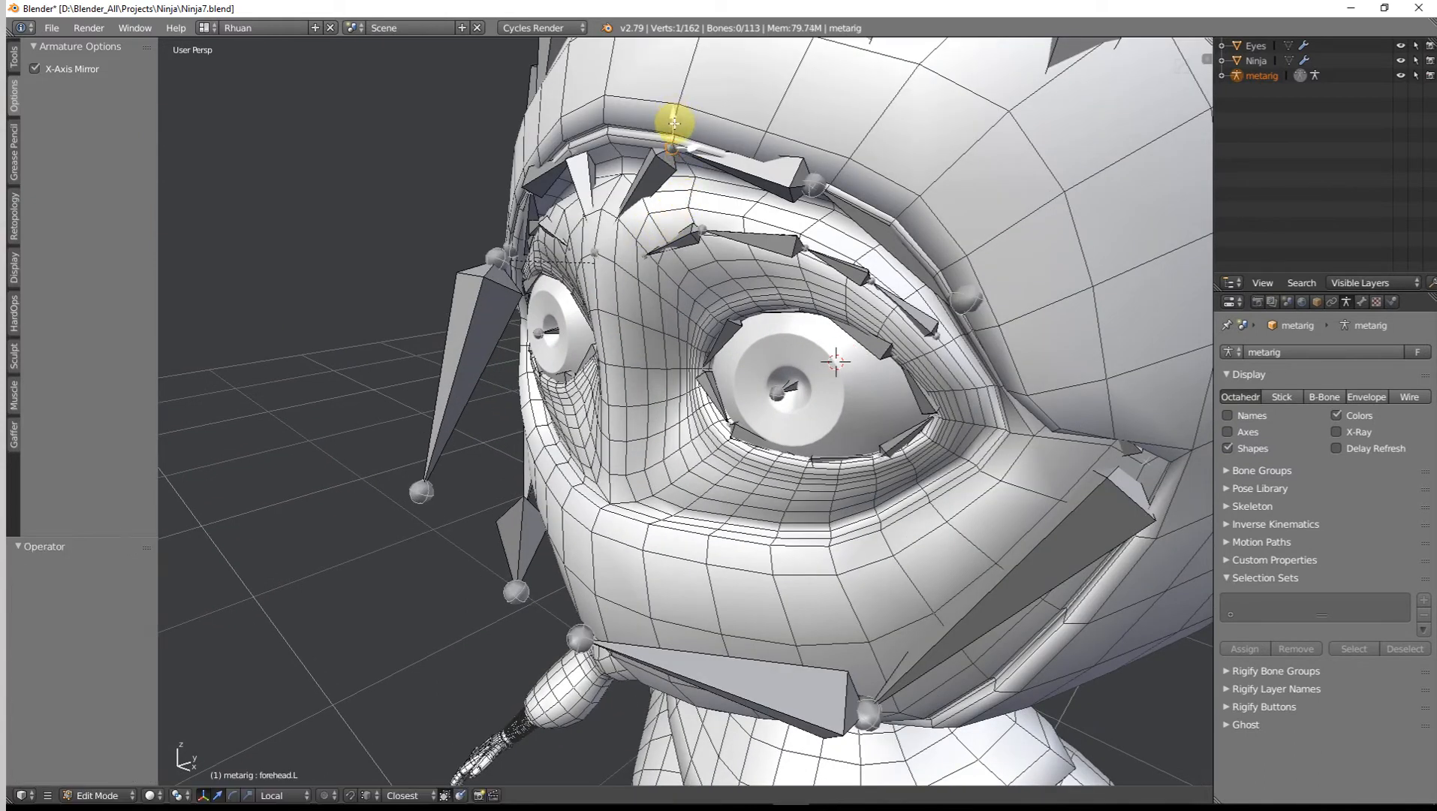
{"action": "left_click", "coordinate": [697, 154], "text": "shift"}
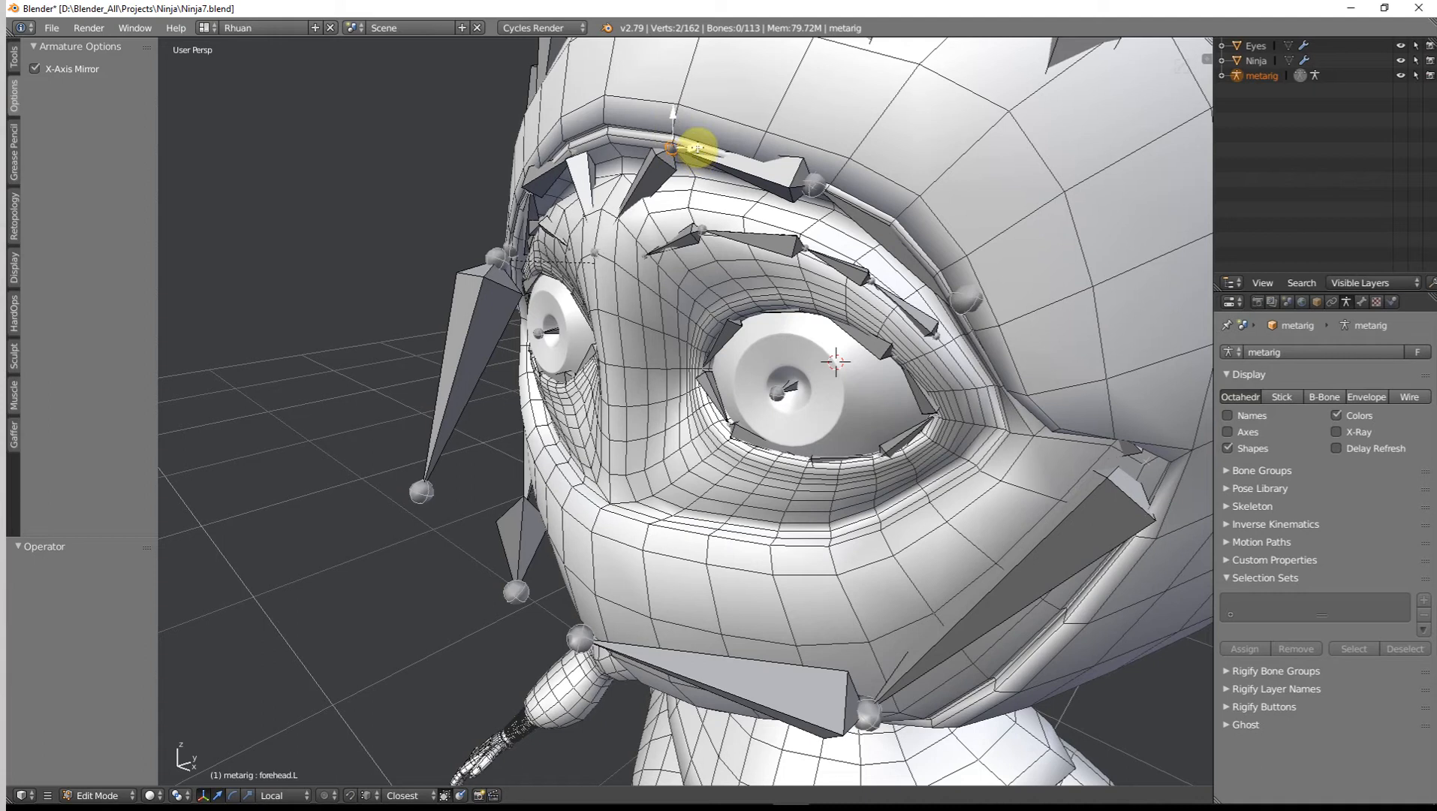
{"action": "key", "text": "g"}
{"action": "key", "text": "z"}
{"action": "left_click", "coordinate": [692, 154]}
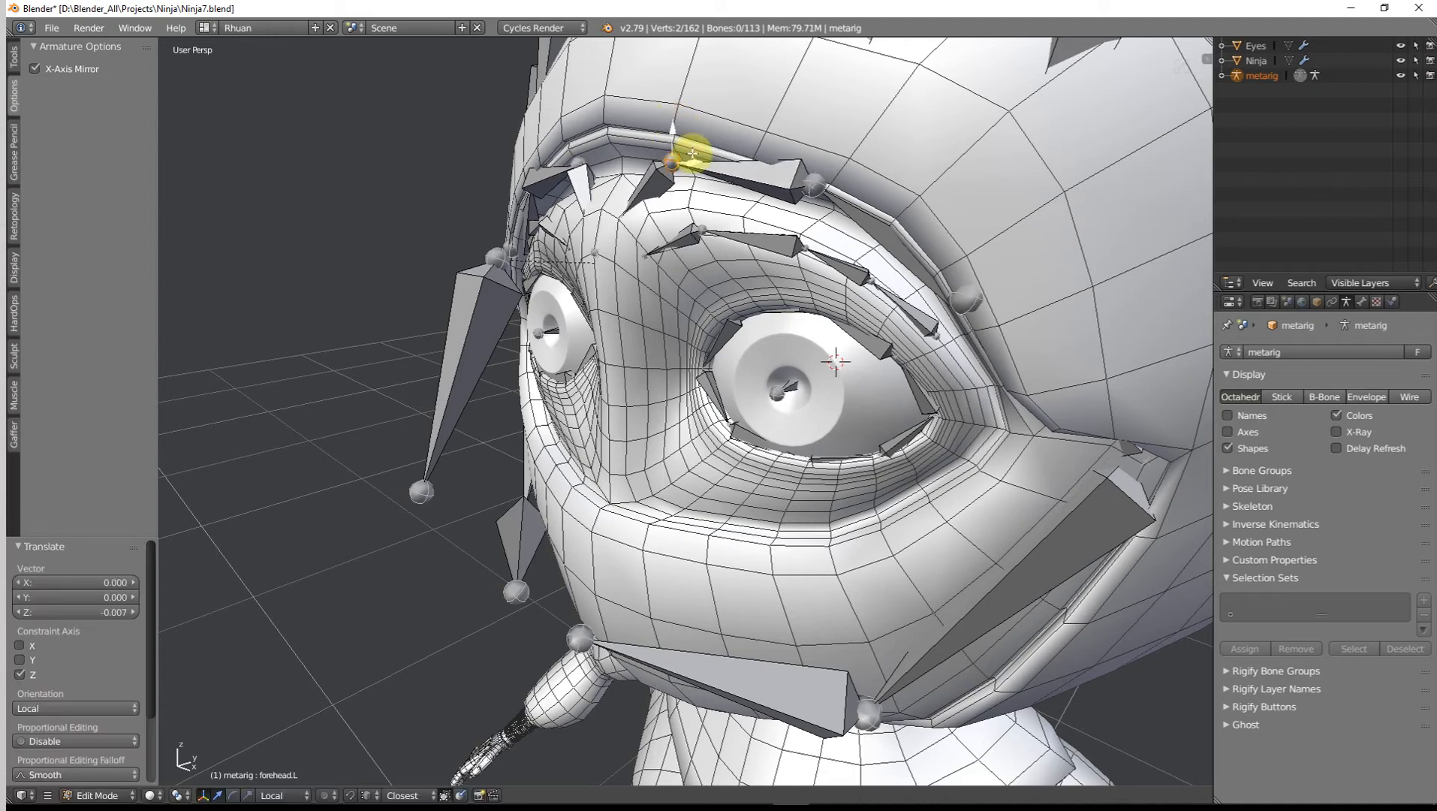
{"action": "middle_click_drag", "start_coordinate": [700, 180], "coordinate": [698, 169]}
{"action": "key", "text": "g"}
{"action": "key", "text": "y"}
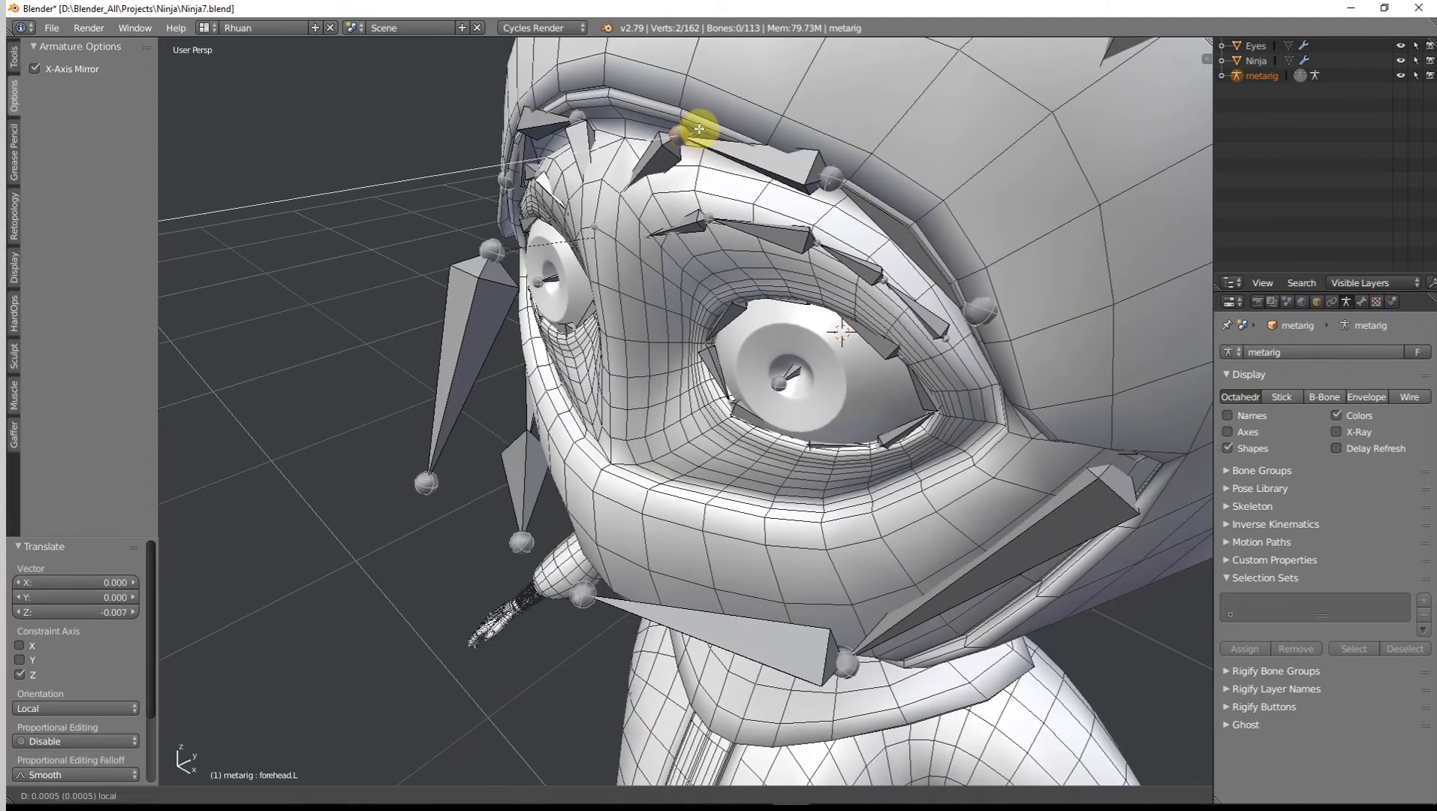
{"action": "left_click", "coordinate": [706, 129]}
Step: Adjust the height of the joint at the base of forehead.L.001 and move it 0.003 along local Y
{"action": "left_click", "coordinate": [832, 180]}
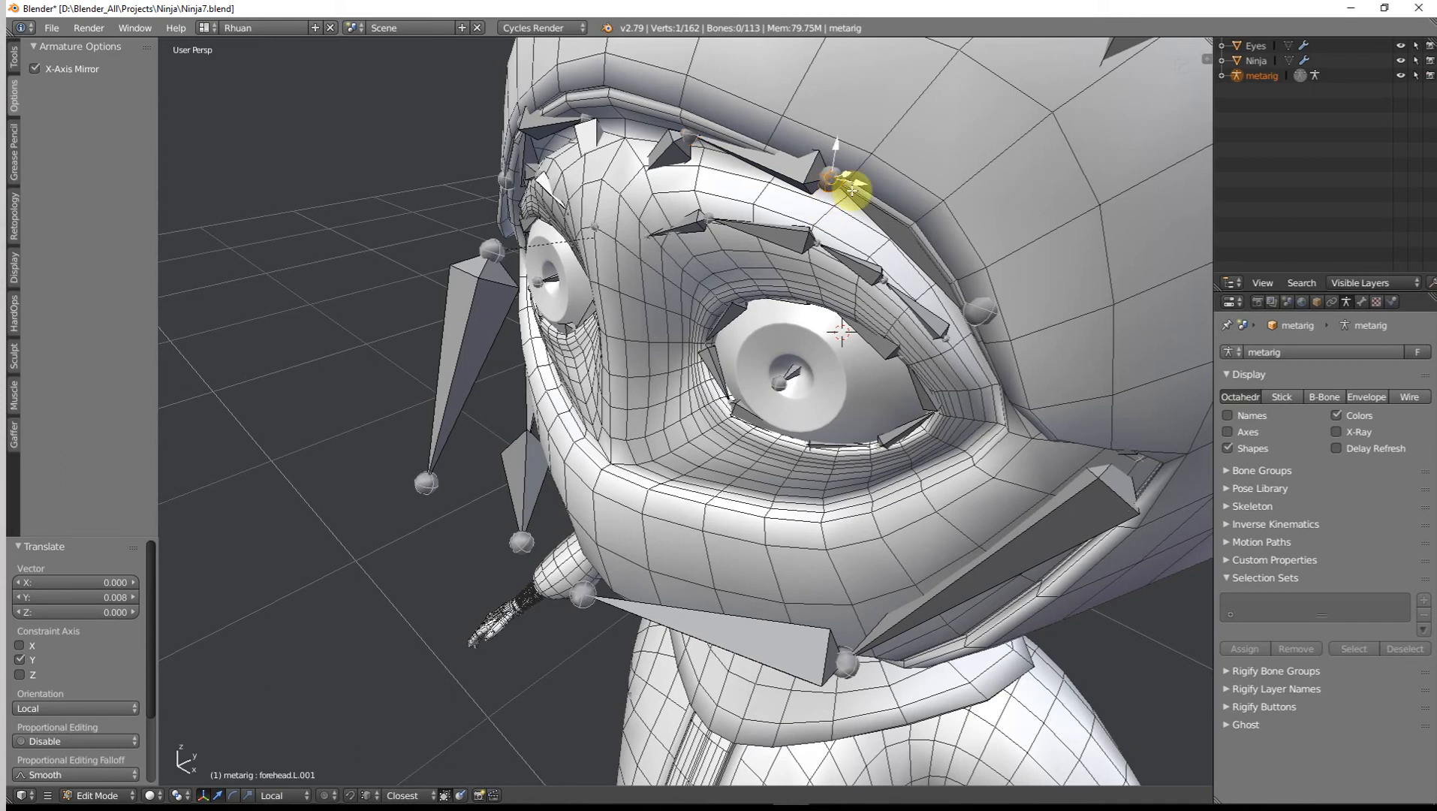
{"action": "middle_click_drag", "start_coordinate": [863, 161], "coordinate": [811, 147]}
{"action": "left_click_drag", "start_coordinate": [800, 159], "coordinate": [802, 168]}
{"action": "key", "text": "ctrl+z"}
{"action": "left_click", "coordinate": [804, 194]}
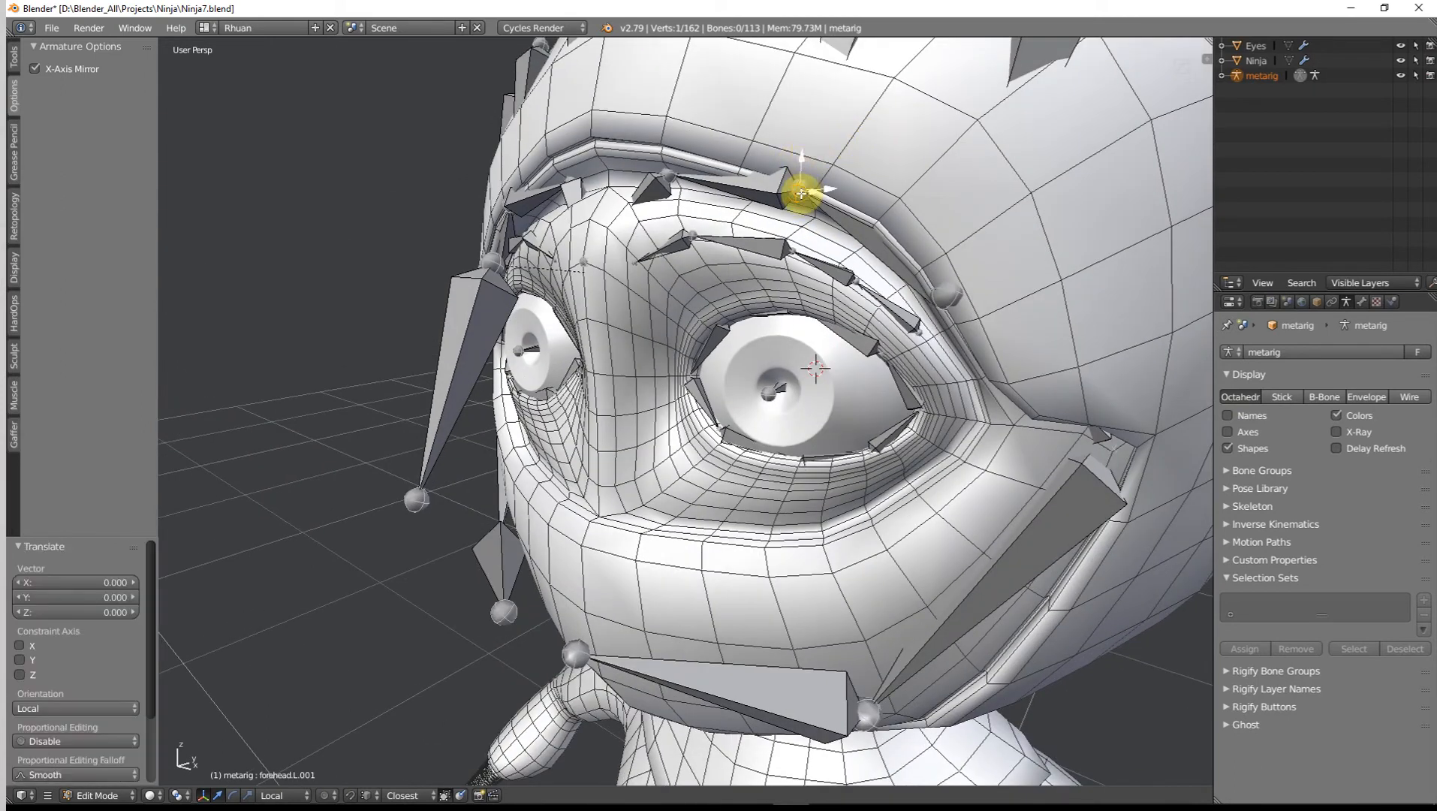
{"action": "left_click_drag", "start_coordinate": [798, 159], "coordinate": [803, 161]}
{"action": "middle_click_drag", "start_coordinate": [818, 186], "coordinate": [834, 258]}
{"action": "left_click_drag", "start_coordinate": [869, 187], "coordinate": [874, 183]}
Step: In side wireframe view, move the nose bone's upper joint back along global Y to the face surface and -0.016 along Z
{"action": "scroll", "coordinate": [862, 197], "scroll_direction": "down", "scroll_amount": 4}
{"action": "middle_click_drag", "start_coordinate": [861, 197], "coordinate": [937, 160]}
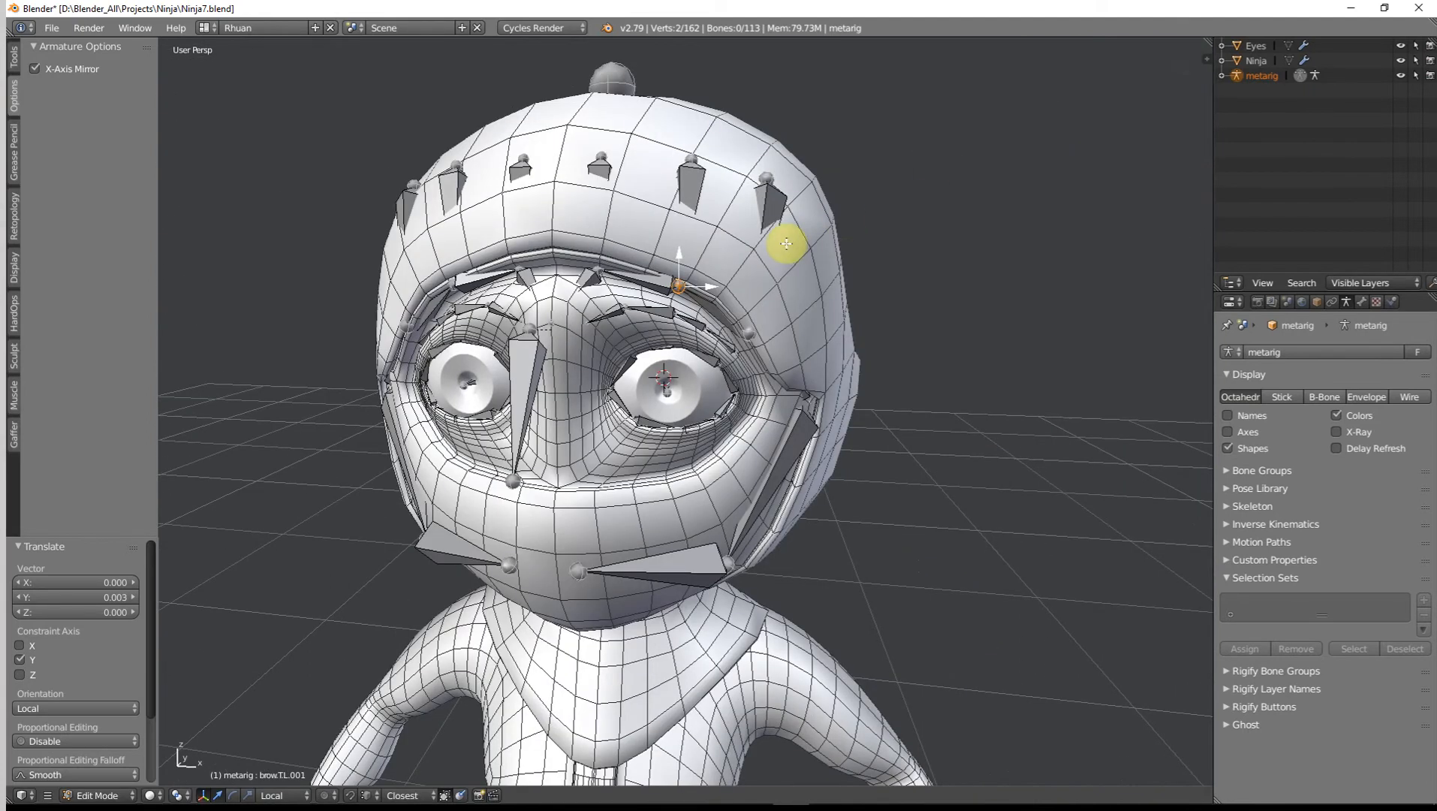
{"action": "scroll", "coordinate": [788, 244], "scroll_direction": "up", "scroll_amount": 1}
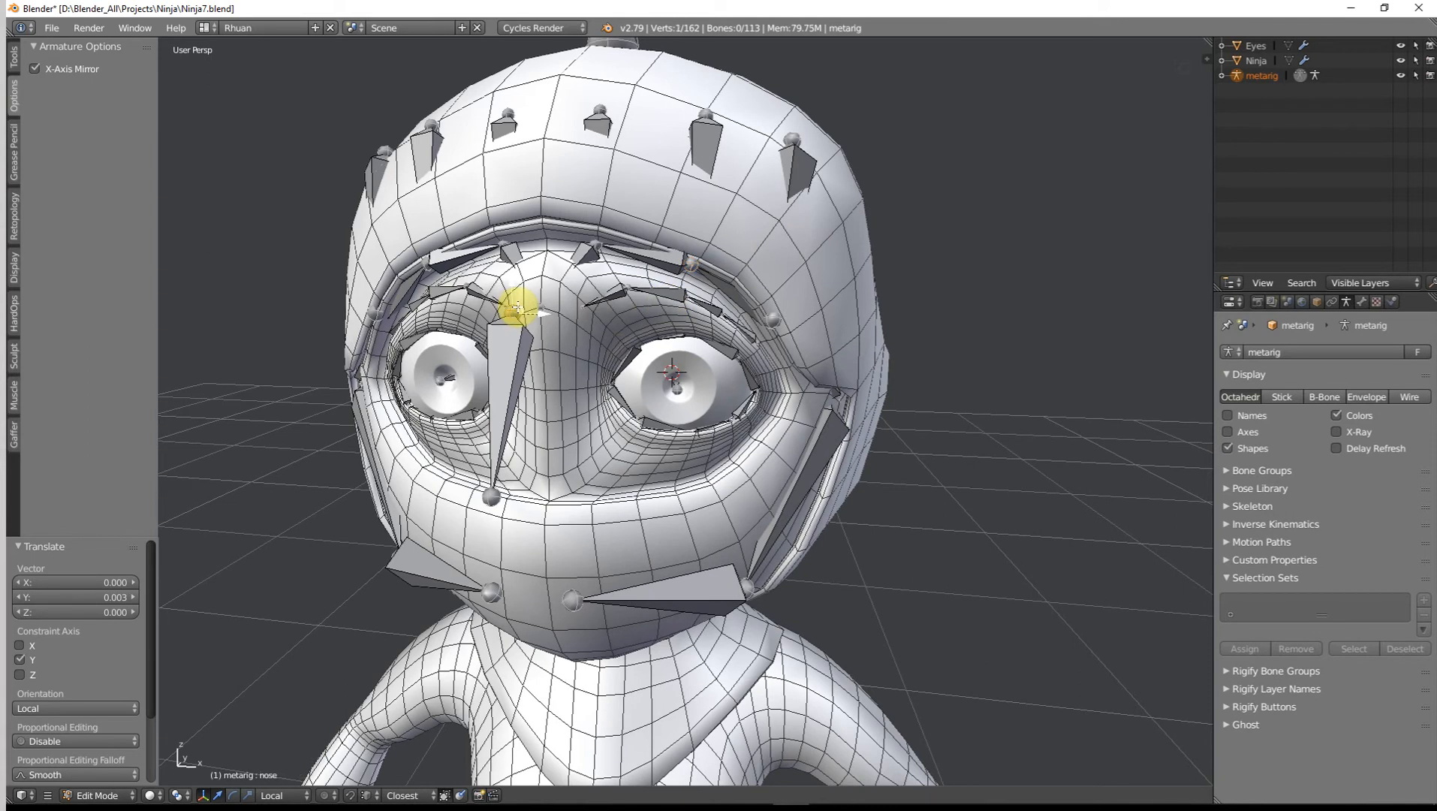
{"action": "key", "text": "KP_3"}
{"action": "scroll", "coordinate": [513, 308], "scroll_direction": "up", "scroll_amount": 2}
{"action": "key", "text": "z"}
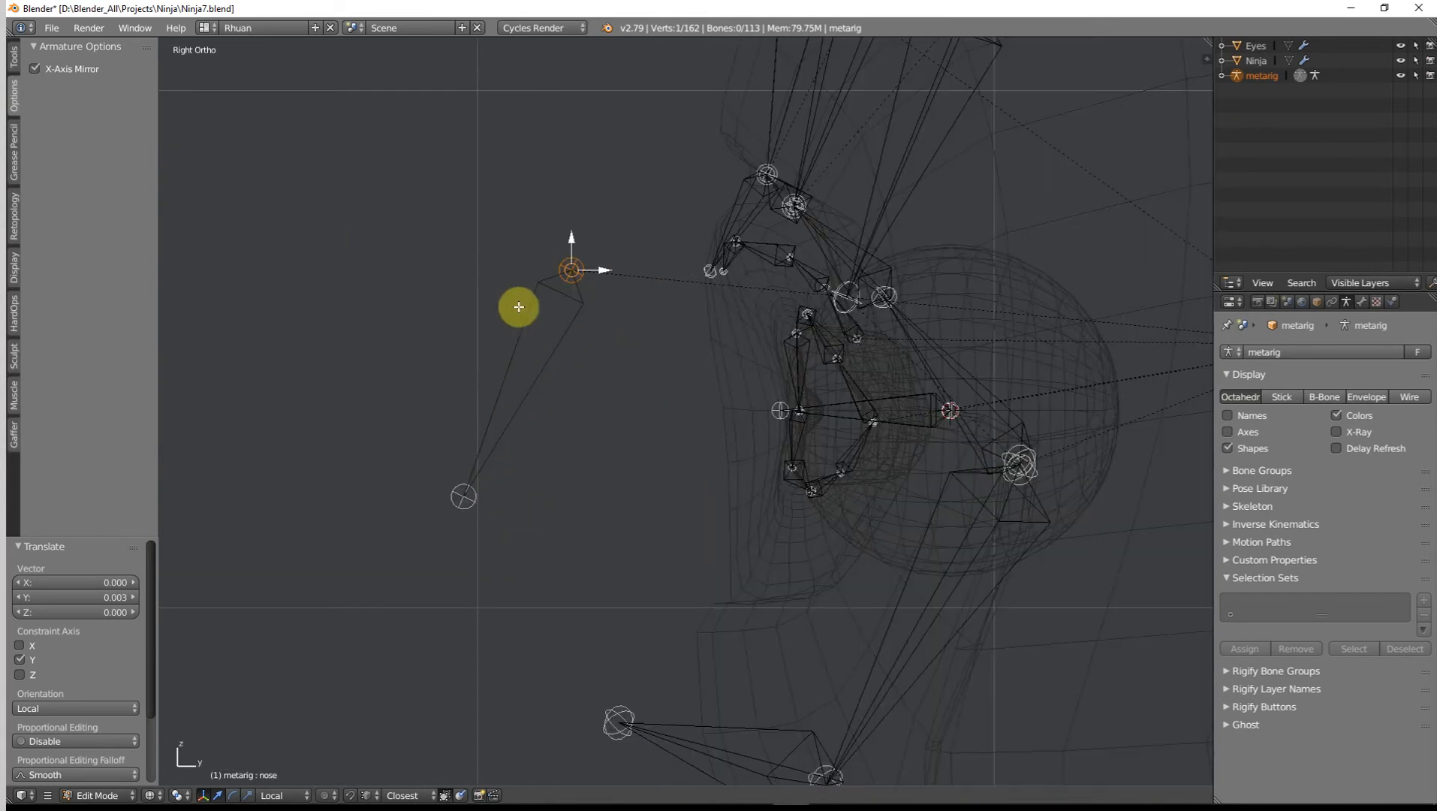
{"action": "key", "text": "g"}
{"action": "key", "text": "y"}
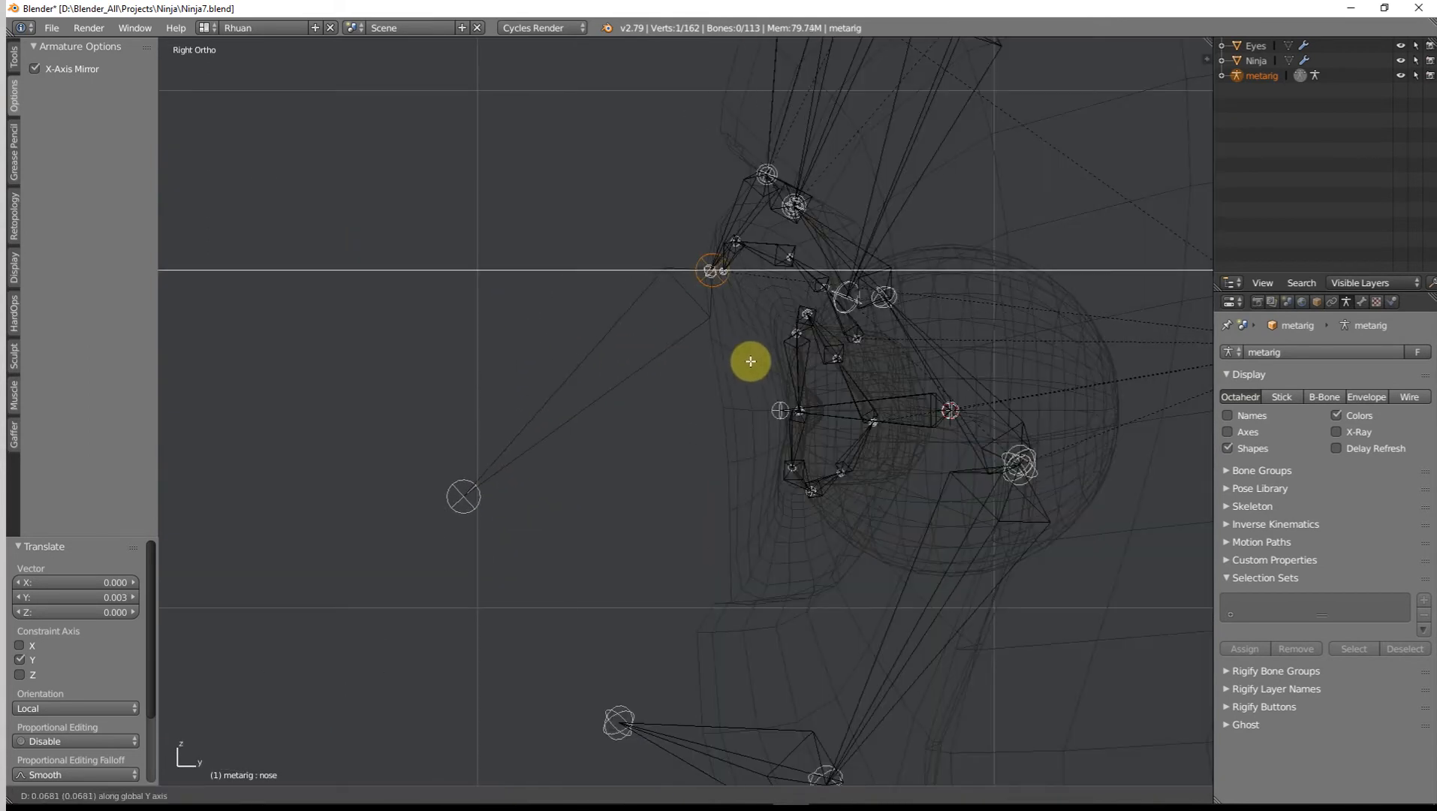
{"action": "left_click", "coordinate": [764, 360]}
{"action": "key", "text": "g"}
{"action": "key", "text": "z"}
{"action": "left_click", "coordinate": [772, 389]}
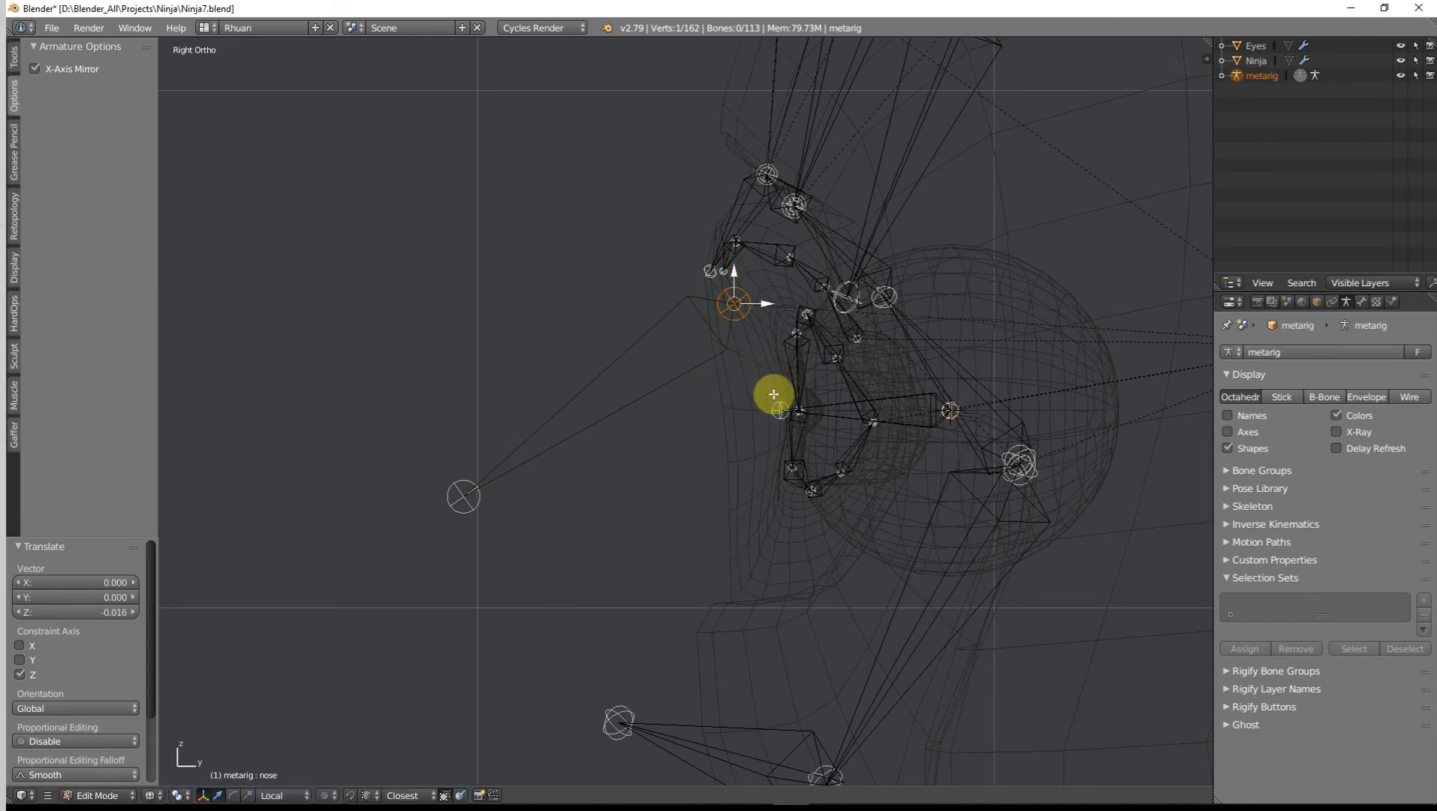
Step: Refine the nose bone's upper joint by moving it 0.005 along global Y and -0.008 along global Z
{"action": "key", "text": "g"}
{"action": "key", "text": "y"}
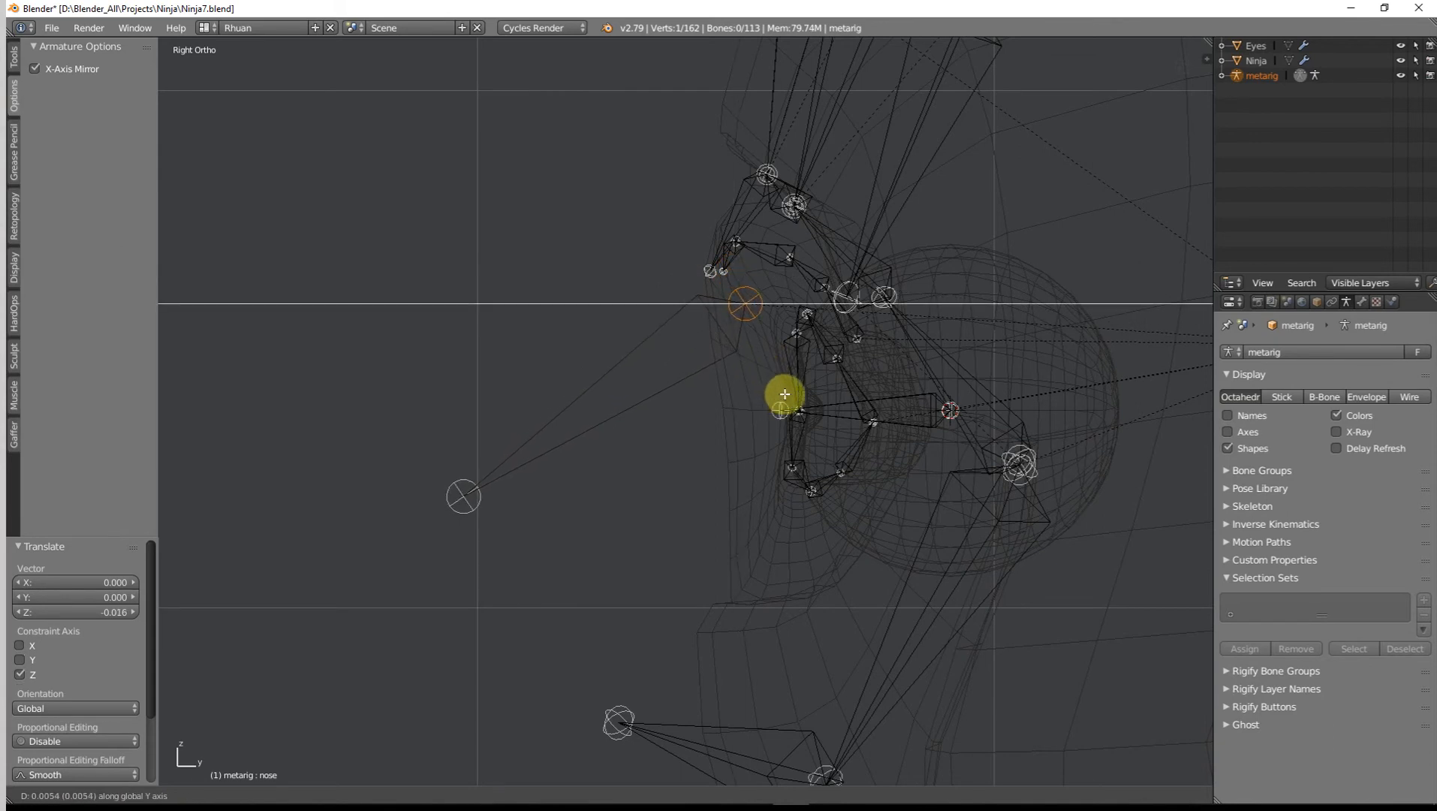
{"action": "left_click", "coordinate": [784, 394]}
{"action": "key", "text": "g"}
{"action": "key", "text": "z"}
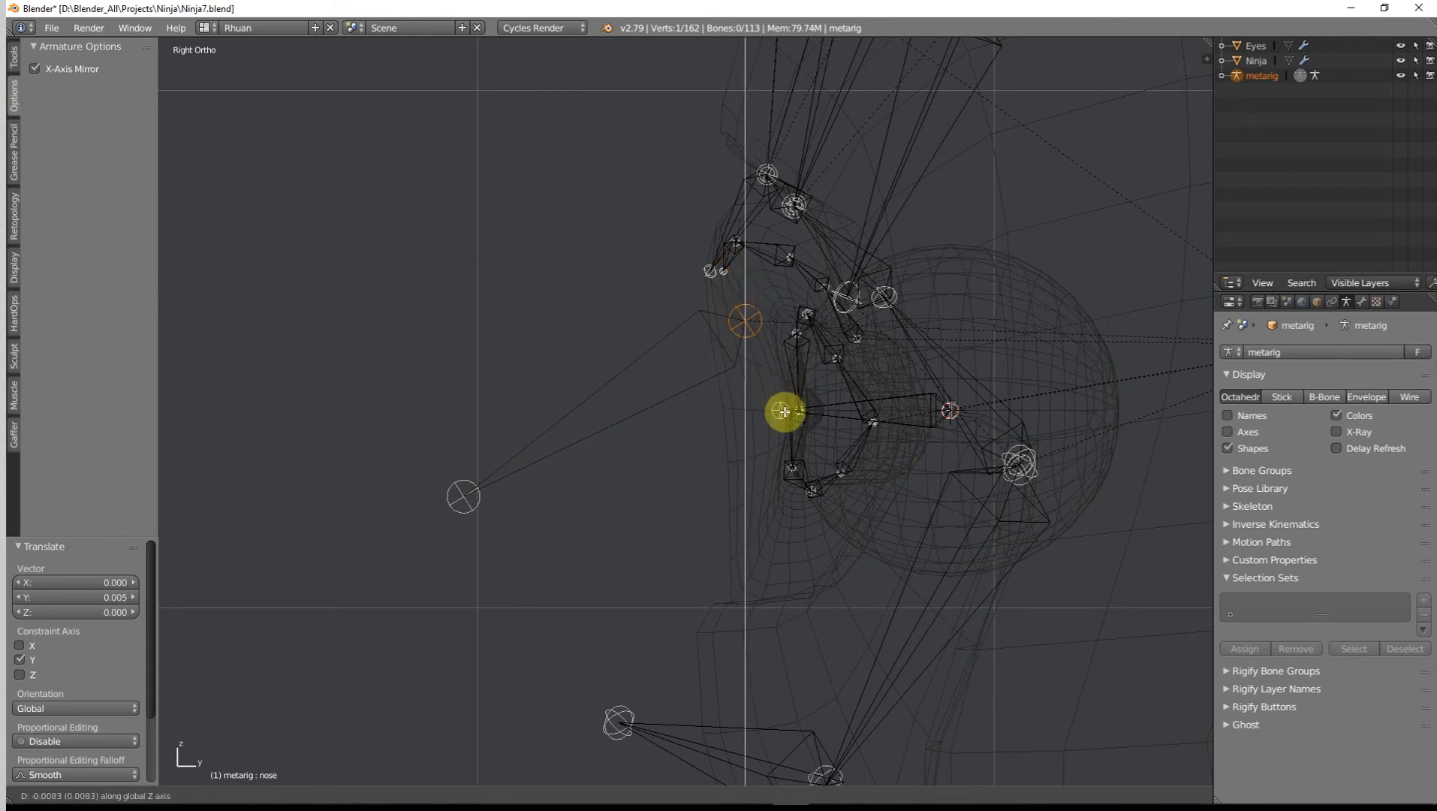
{"action": "left_click", "coordinate": [785, 410]}
Step: Move the nose bone's front tip joint back 0.140 along Y onto the face surface and check it in shaded front view
{"action": "key", "text": "g"}
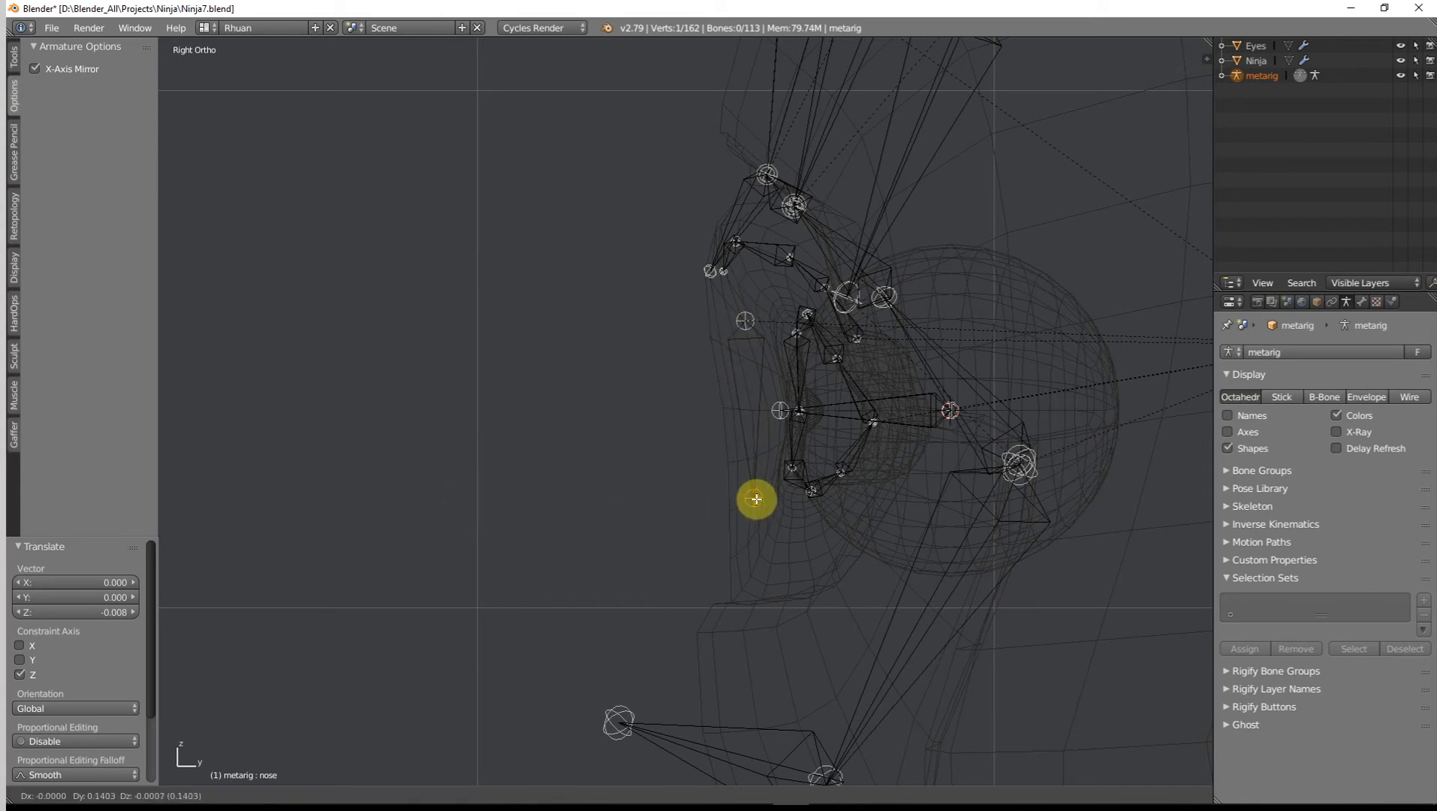
{"action": "left_click", "coordinate": [754, 497]}
{"action": "scroll", "coordinate": [719, 479], "scroll_direction": "down", "scroll_amount": 3}
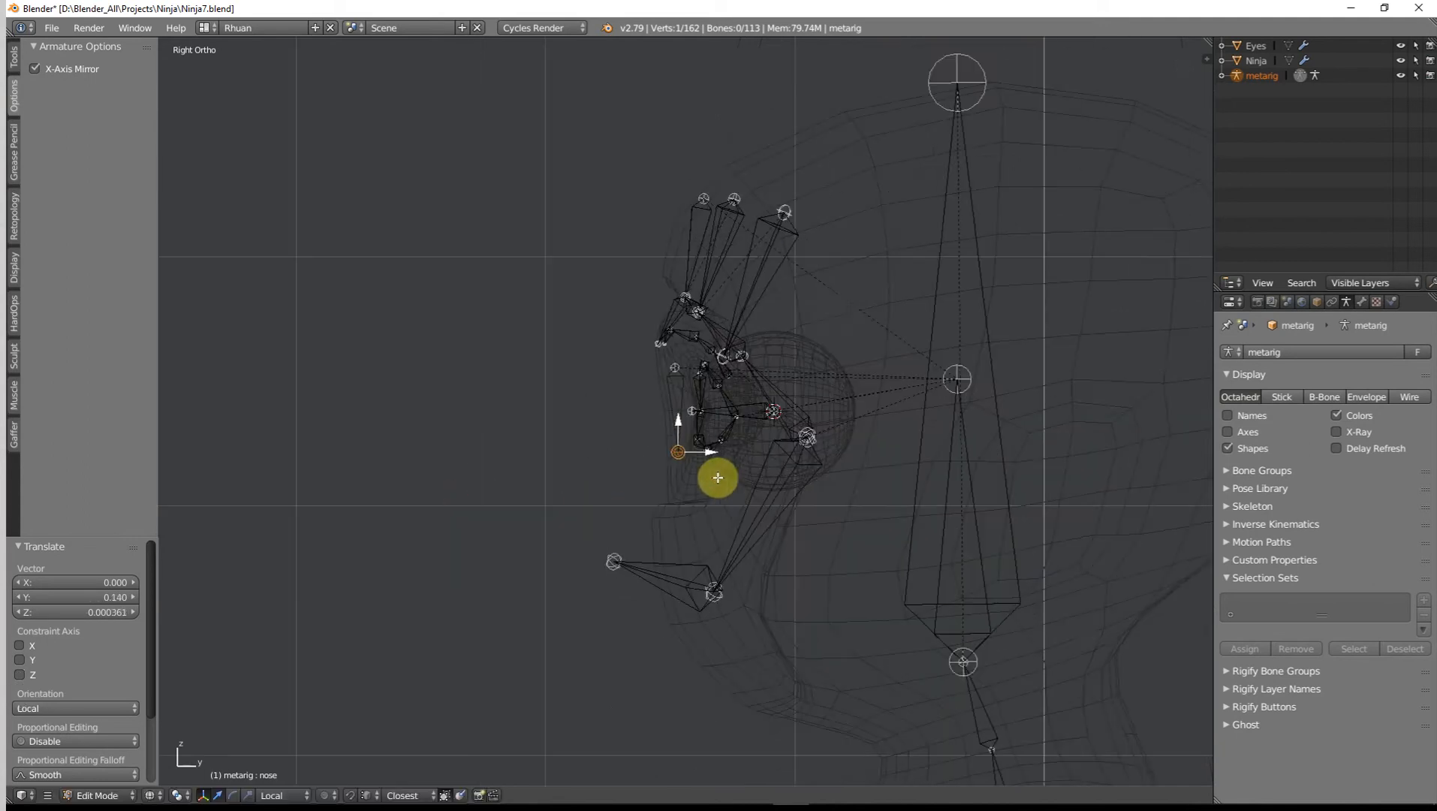
{"action": "key", "text": "z"}
{"action": "middle_click_drag", "start_coordinate": [716, 478], "coordinate": [906, 499]}
{"action": "key", "text": "KP_1"}
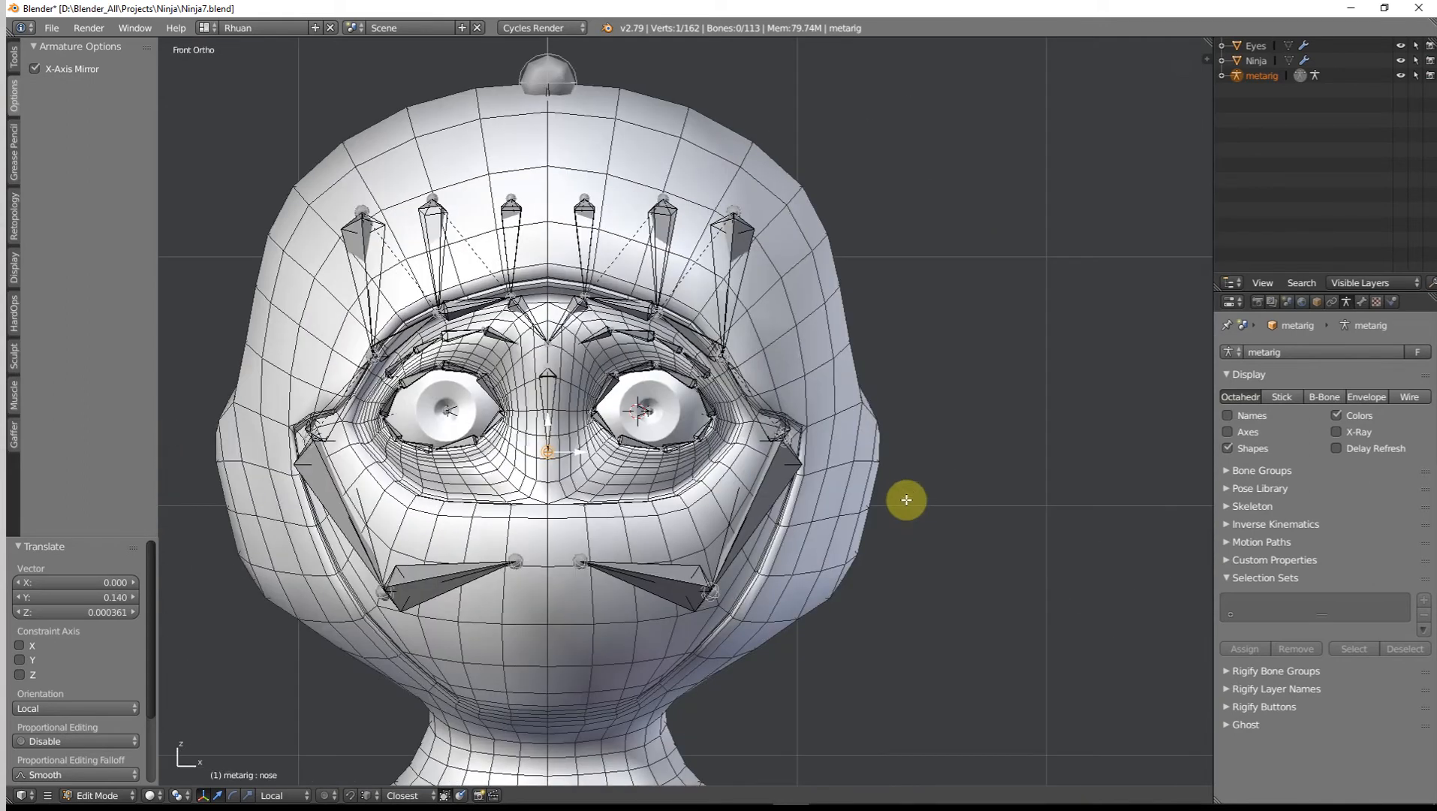
{"action": "scroll", "coordinate": [801, 465], "scroll_direction": "down", "scroll_amount": 2}
{"action": "scroll", "coordinate": [788, 428], "scroll_direction": "up", "scroll_amount": 5}
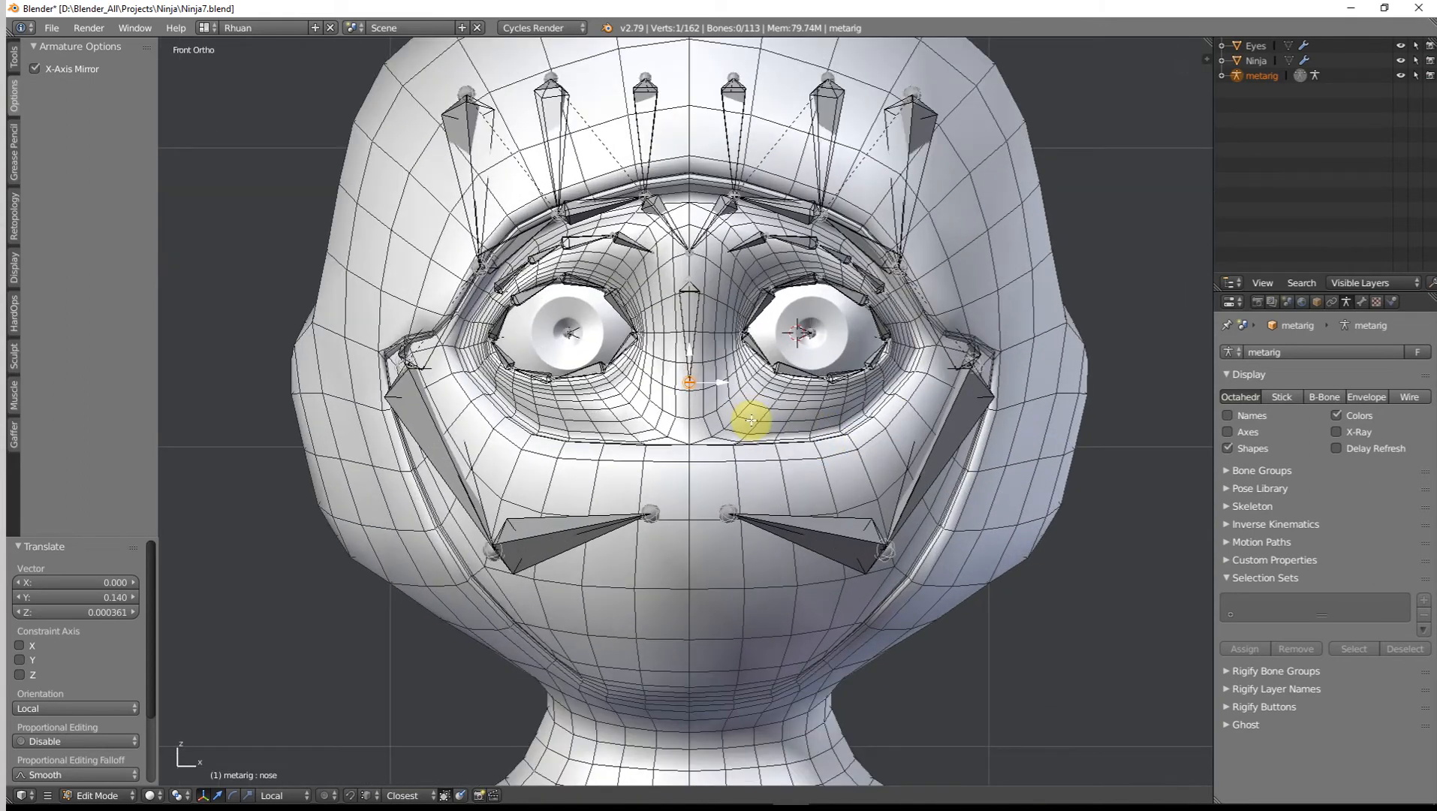
{"action": "scroll", "coordinate": [752, 421], "scroll_direction": "down", "scroll_amount": 3}
{"action": "middle_click_drag", "start_coordinate": [757, 475], "coordinate": [676, 491]}
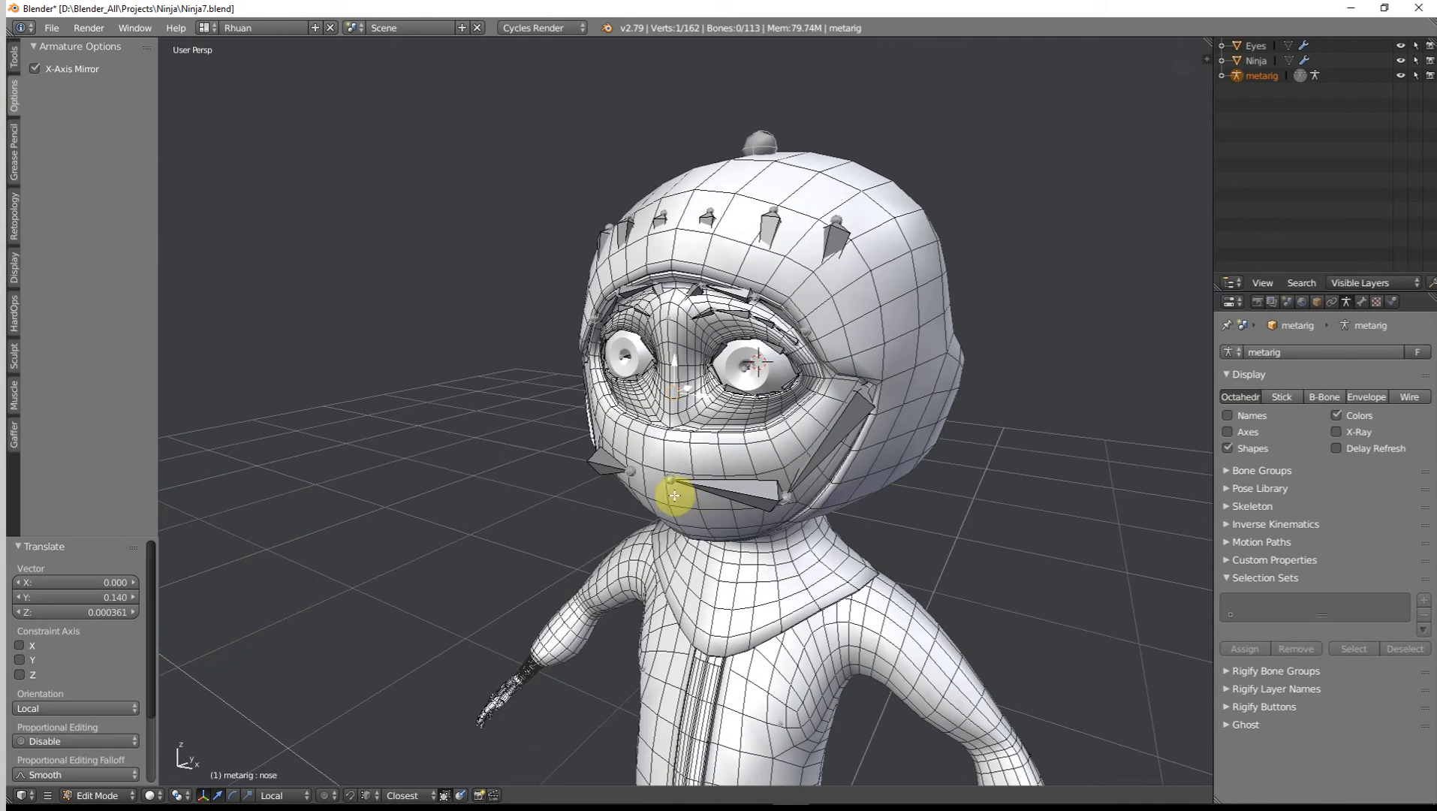
Step: Move the cheek.T.L joint at the lower cheek -0.011 along local X and 0.013 along local Y towards the face surface
{"action": "scroll", "coordinate": [816, 535], "scroll_direction": "up", "scroll_amount": 6}
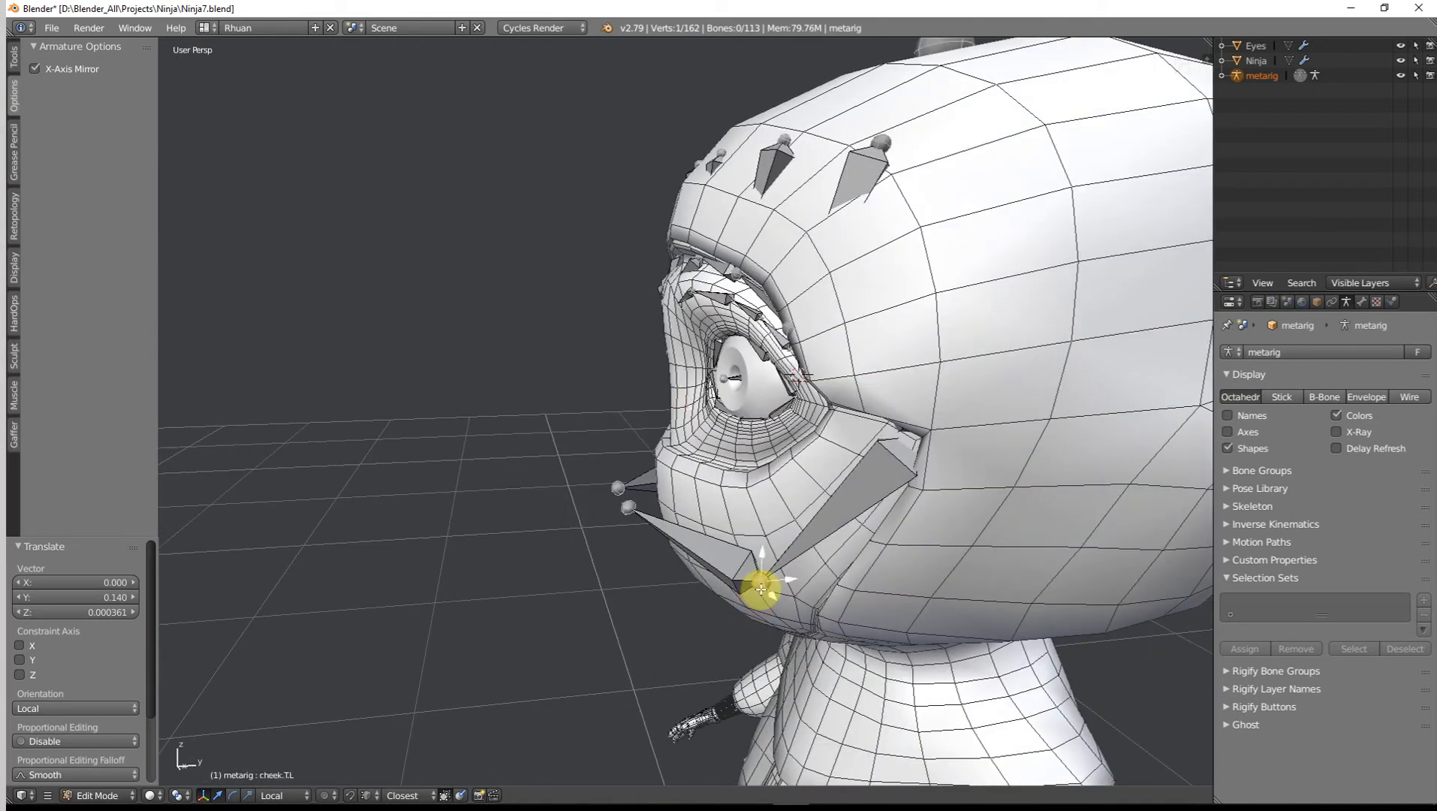
{"action": "middle_click_drag", "start_coordinate": [769, 586], "coordinate": [757, 629]}
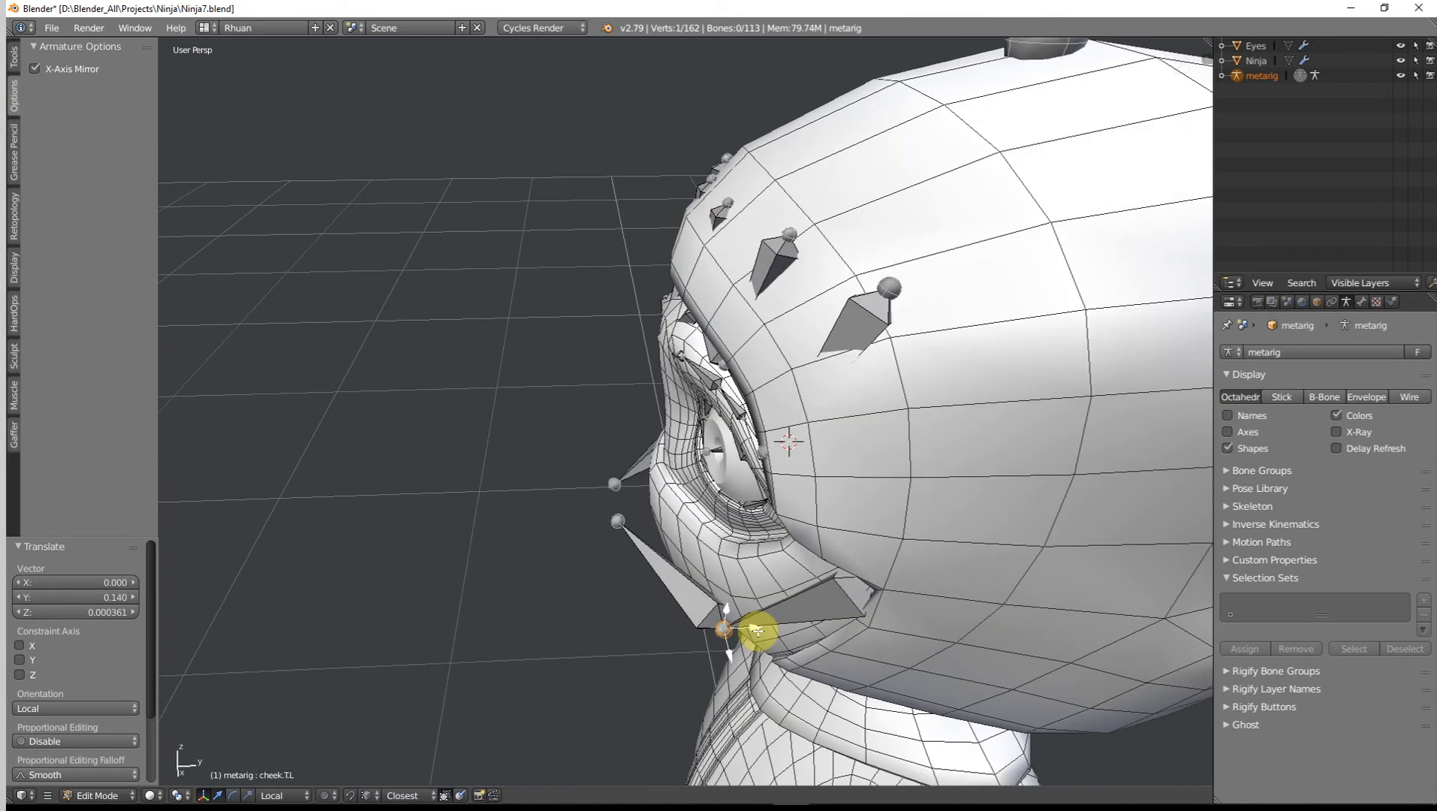
{"action": "key", "text": "g"}
{"action": "key", "text": "x"}
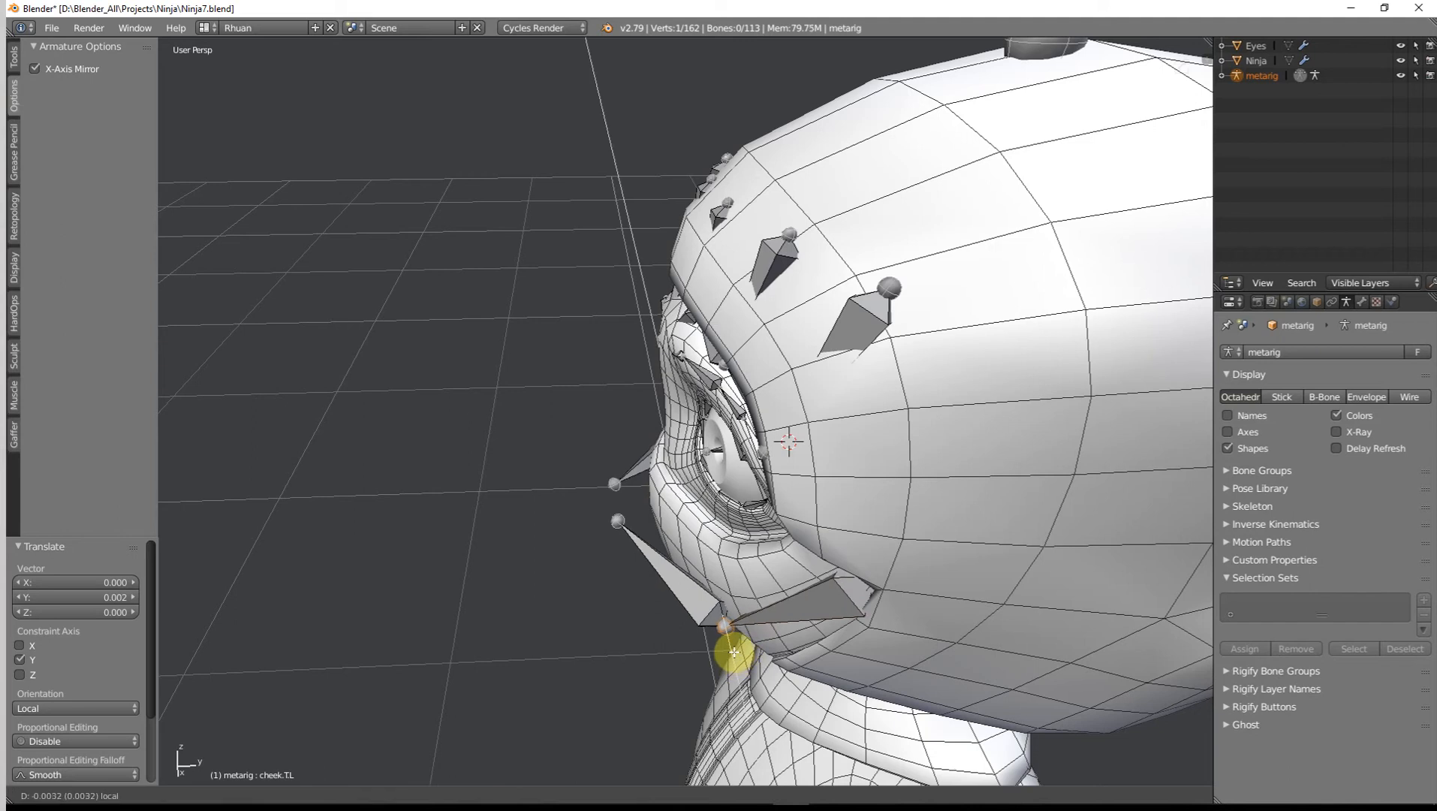
{"action": "left_click", "coordinate": [742, 631]}
{"action": "key", "text": "g"}
{"action": "key", "text": "y"}
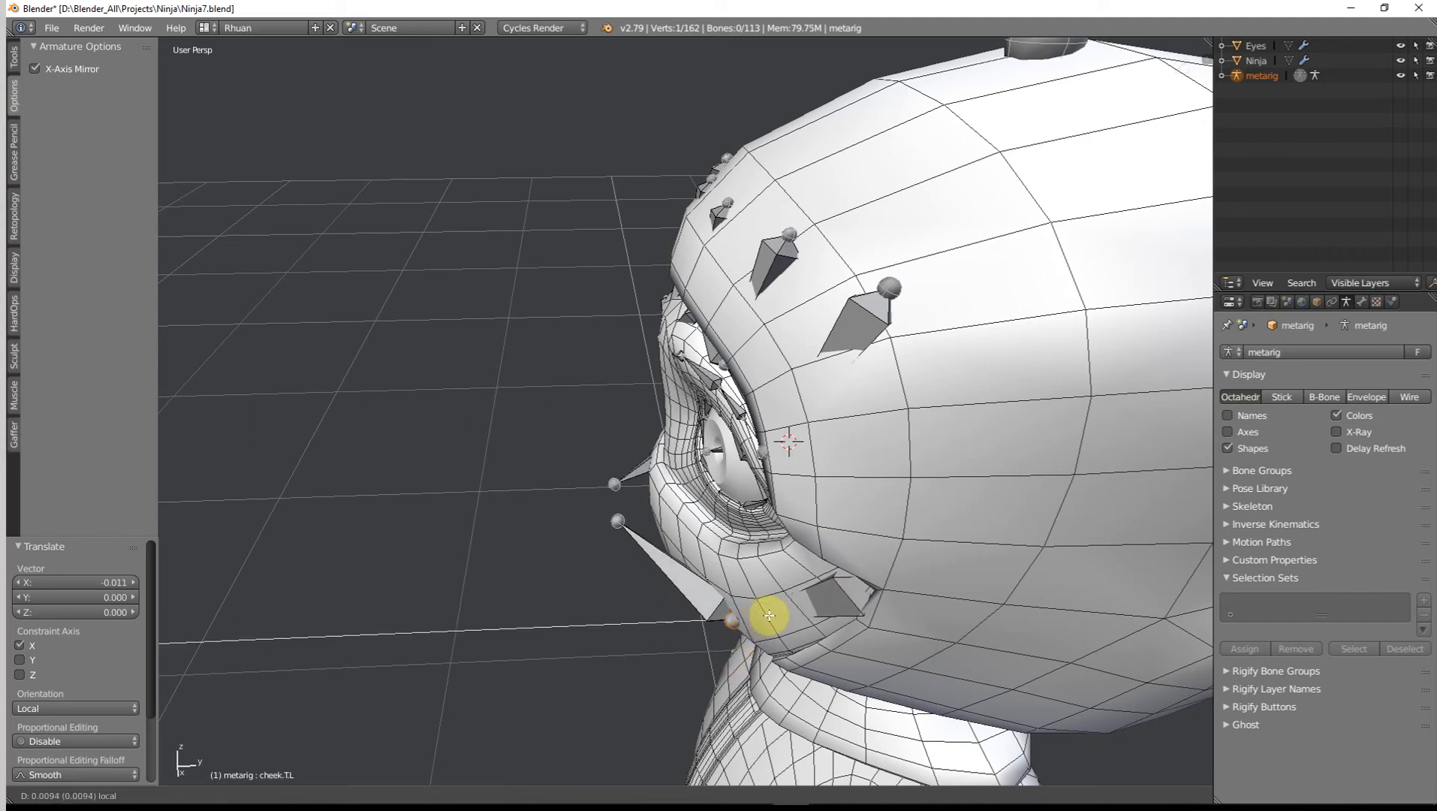
{"action": "left_click", "coordinate": [770, 620]}
Step: Move the inner tip joint of cheek.T.L.001 back 0.047 along local Y onto the mask surface
{"action": "right_click", "coordinate": [631, 525]}
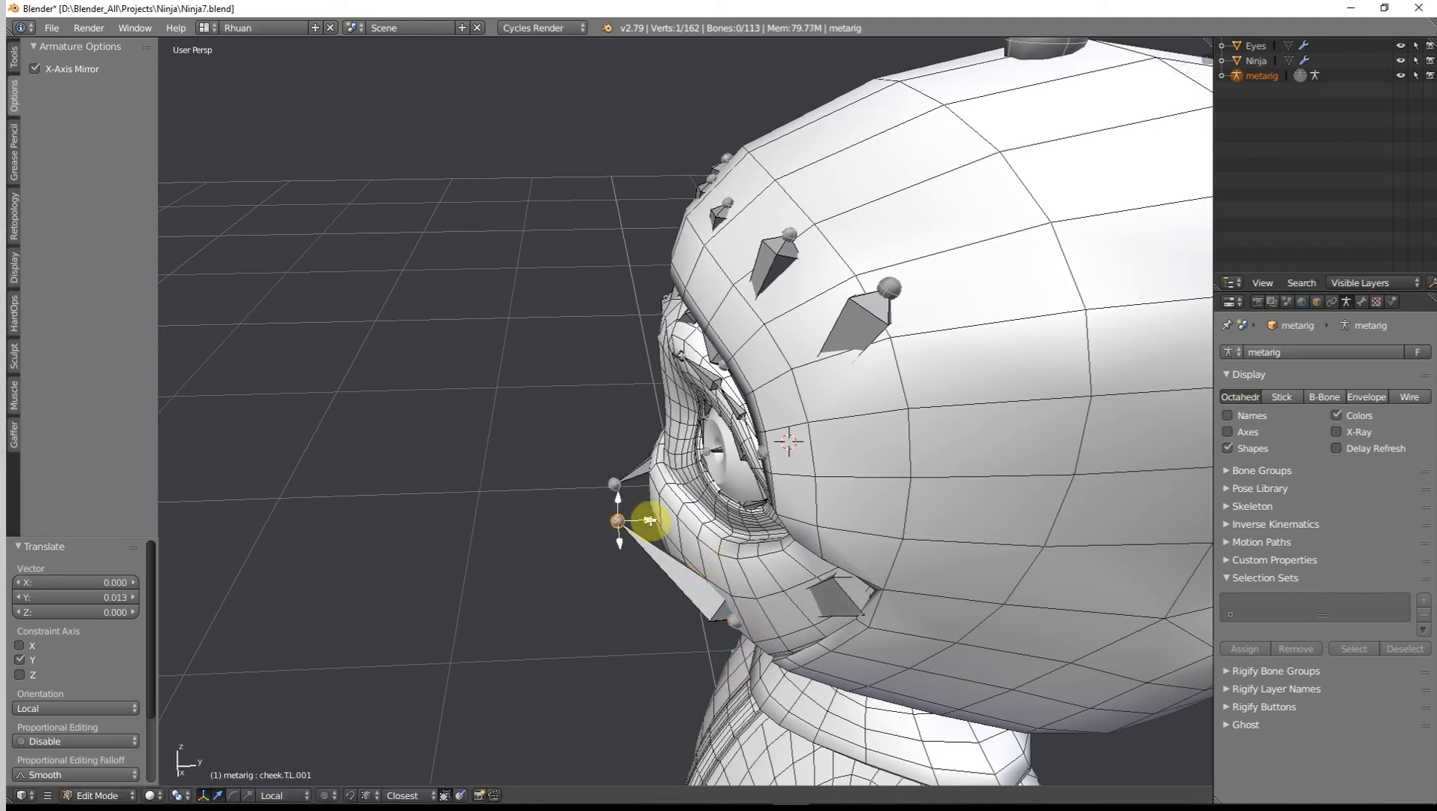
{"action": "key", "text": "g"}
{"action": "key", "text": "y"}
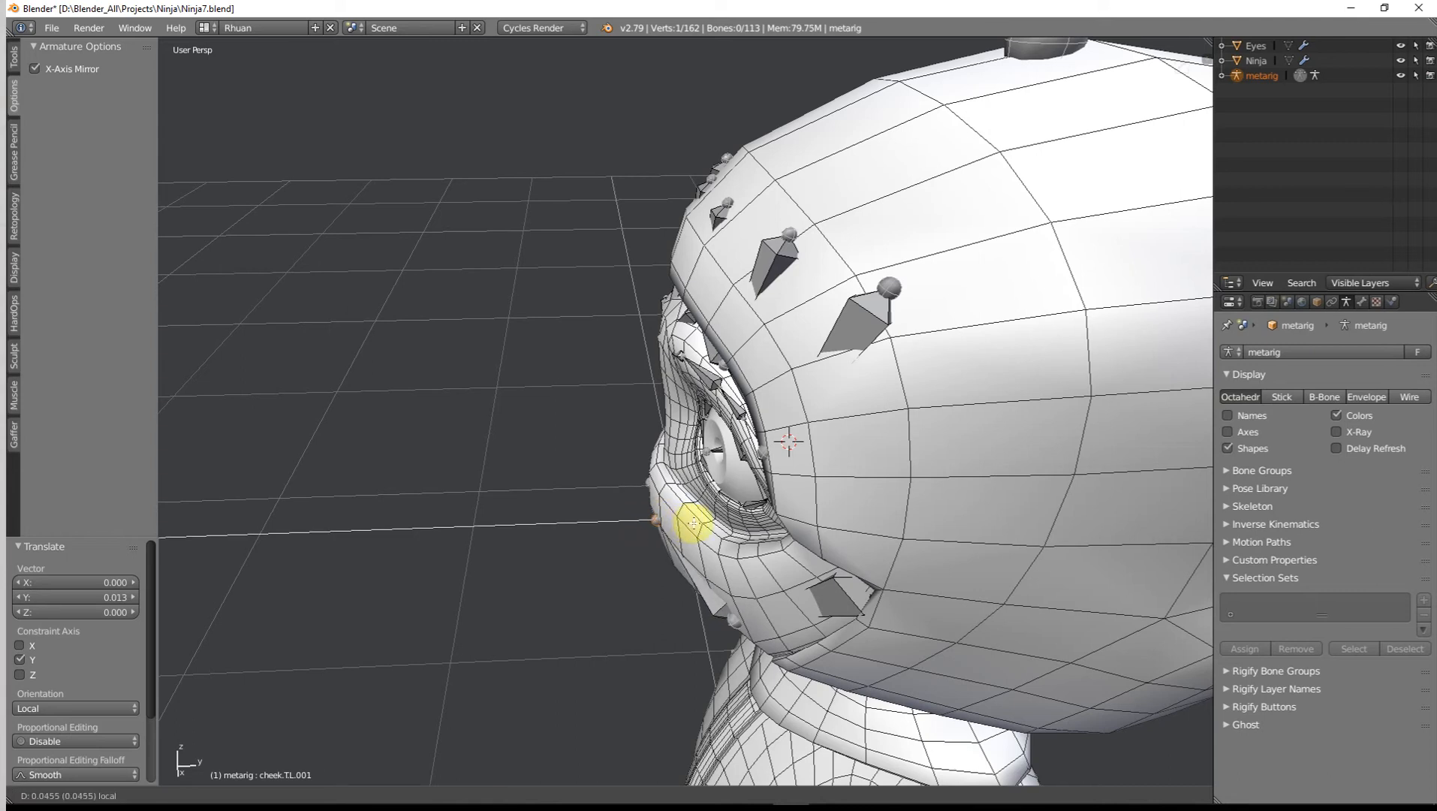
{"action": "left_click", "coordinate": [698, 546]}
{"action": "scroll", "coordinate": [702, 548], "scroll_direction": "down", "scroll_amount": 3}
{"action": "middle_click_drag", "start_coordinate": [704, 547], "coordinate": [897, 522]}
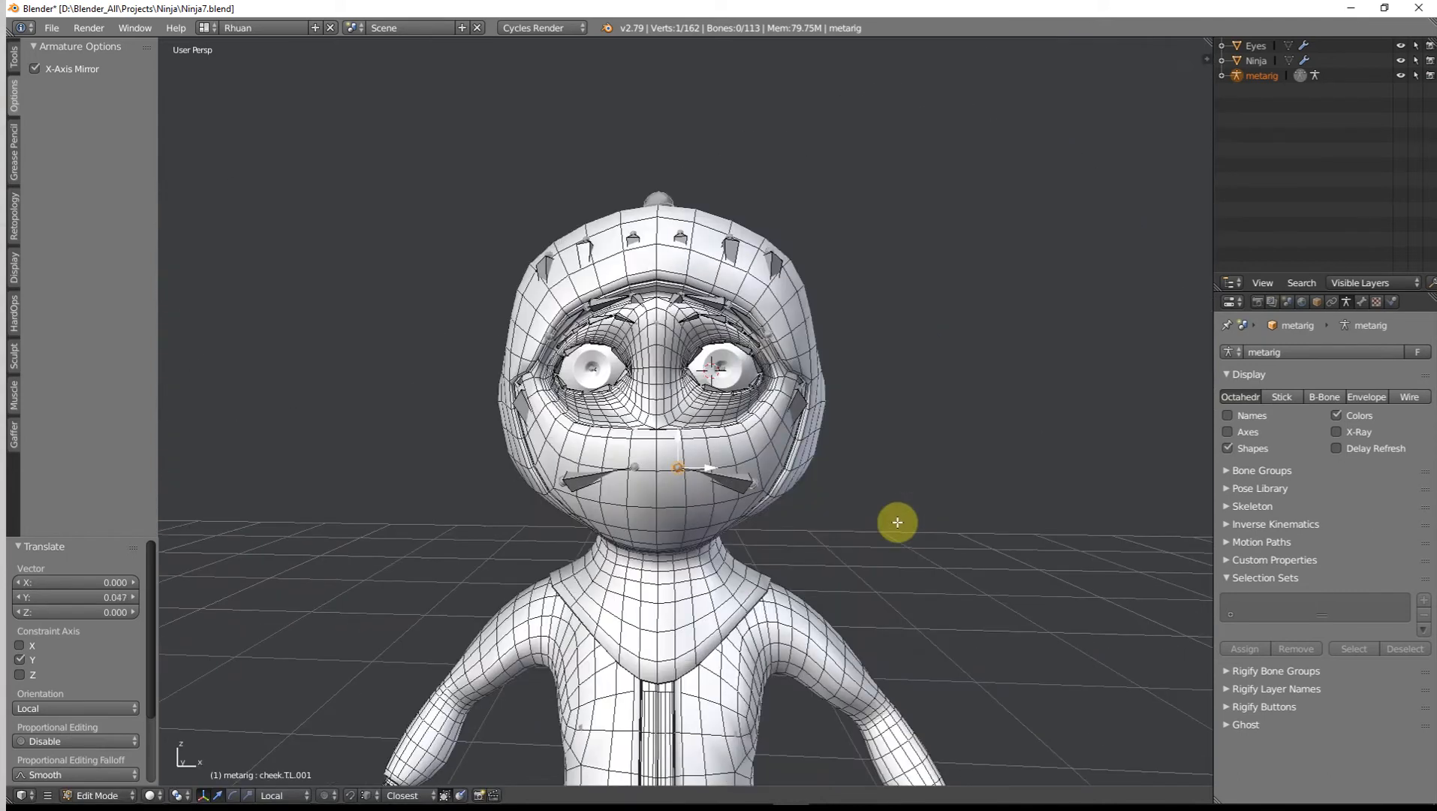
Step: Move the lower cheek.T.L joint freely by -0.023, 0.015, -0.038 and nudge it 0.002 along X to fit the cheek
{"action": "scroll", "coordinate": [894, 522], "scroll_direction": "up", "scroll_amount": 2}
{"action": "right_click", "coordinate": [800, 509]}
{"action": "middle_click_drag", "start_coordinate": [803, 550], "coordinate": [868, 530]}
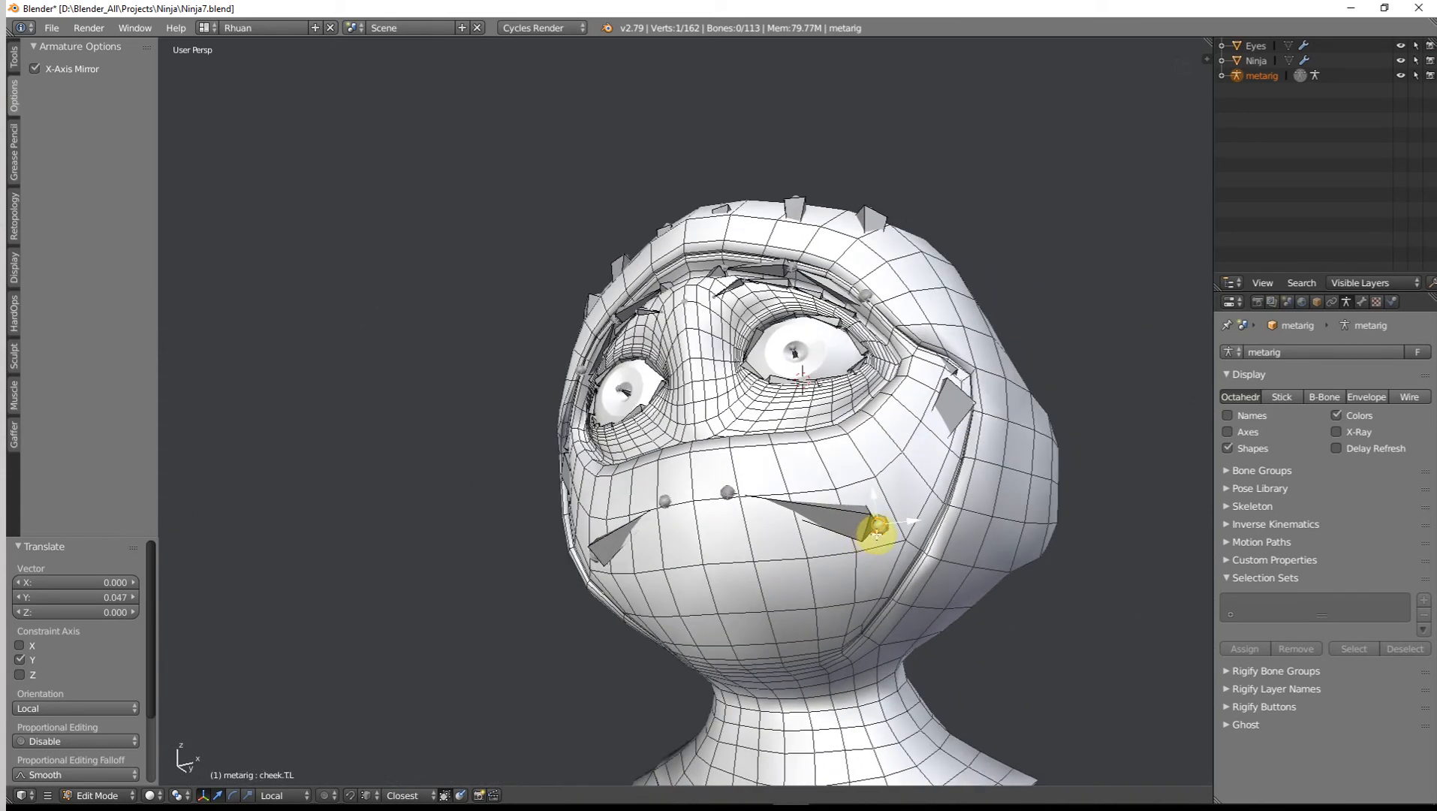
{"action": "key", "text": "g"}
{"action": "left_click", "coordinate": [862, 578]}
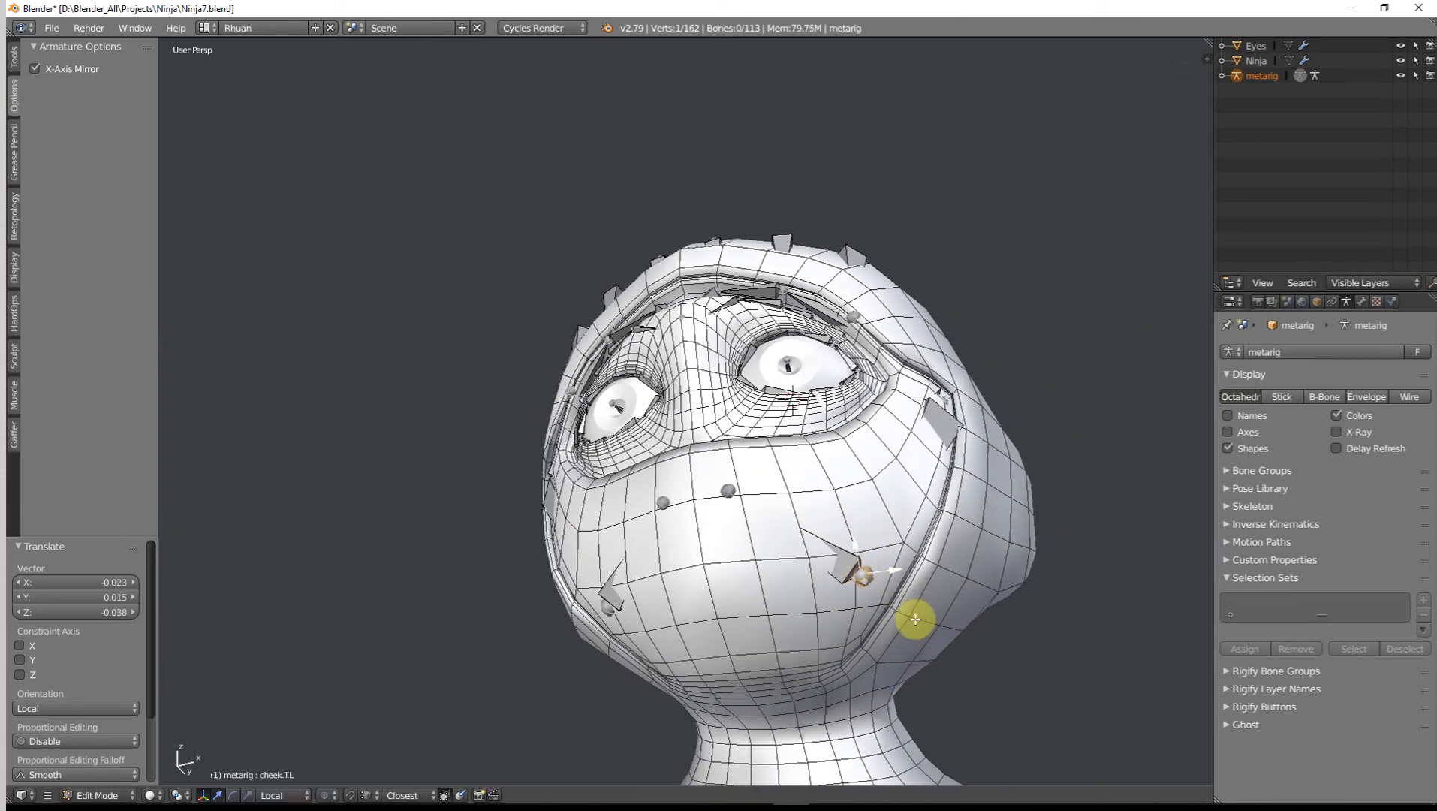
{"action": "middle_click_drag", "start_coordinate": [915, 619], "coordinate": [911, 671]}
{"action": "scroll", "coordinate": [894, 662], "scroll_direction": "up", "scroll_amount": 2}
{"action": "key", "text": "g"}
{"action": "left_click", "coordinate": [891, 661]}
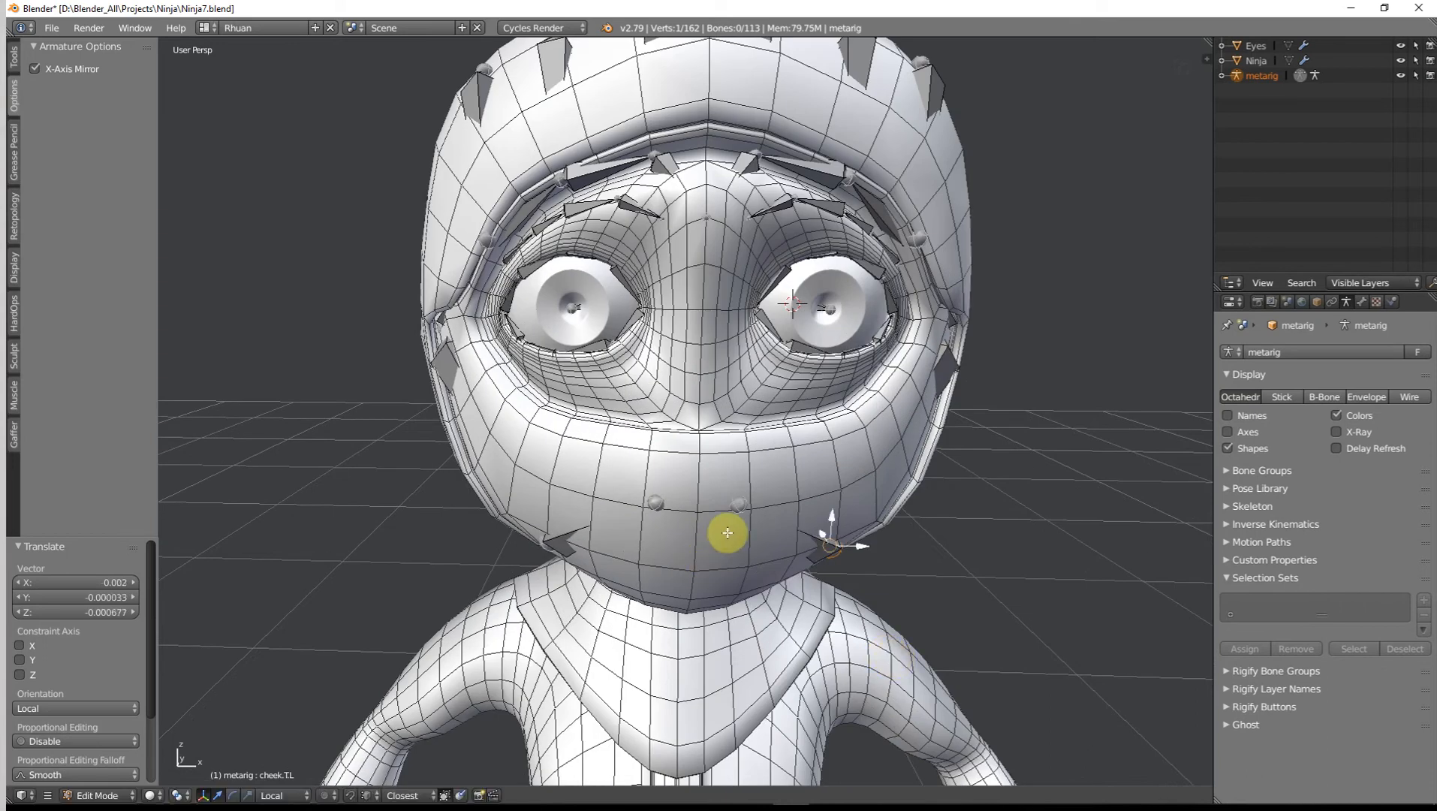
Step: Lower the inner tip joint of cheek.T.L.001 about 0.013 in front view and return to Object Mode
{"action": "right_click", "coordinate": [738, 502]}
{"action": "key", "text": "KP_1"}
{"action": "key", "text": "g"}
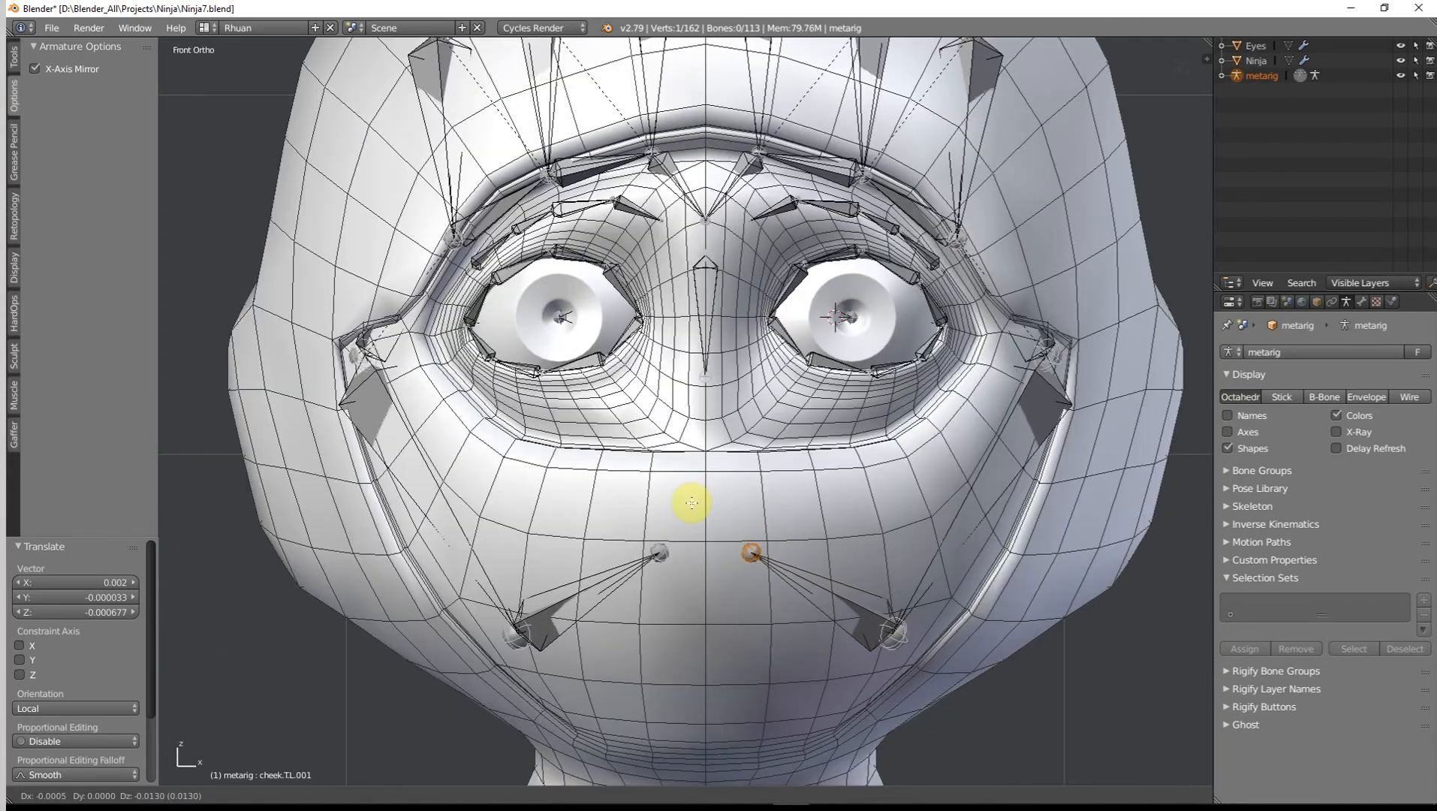
{"action": "left_click", "coordinate": [692, 503]}
{"action": "scroll", "coordinate": [719, 513], "scroll_direction": "down", "scroll_amount": 4}
{"action": "key", "text": "Tab"}
{"action": "scroll", "coordinate": [762, 513], "scroll_direction": "down", "scroll_amount": 4}
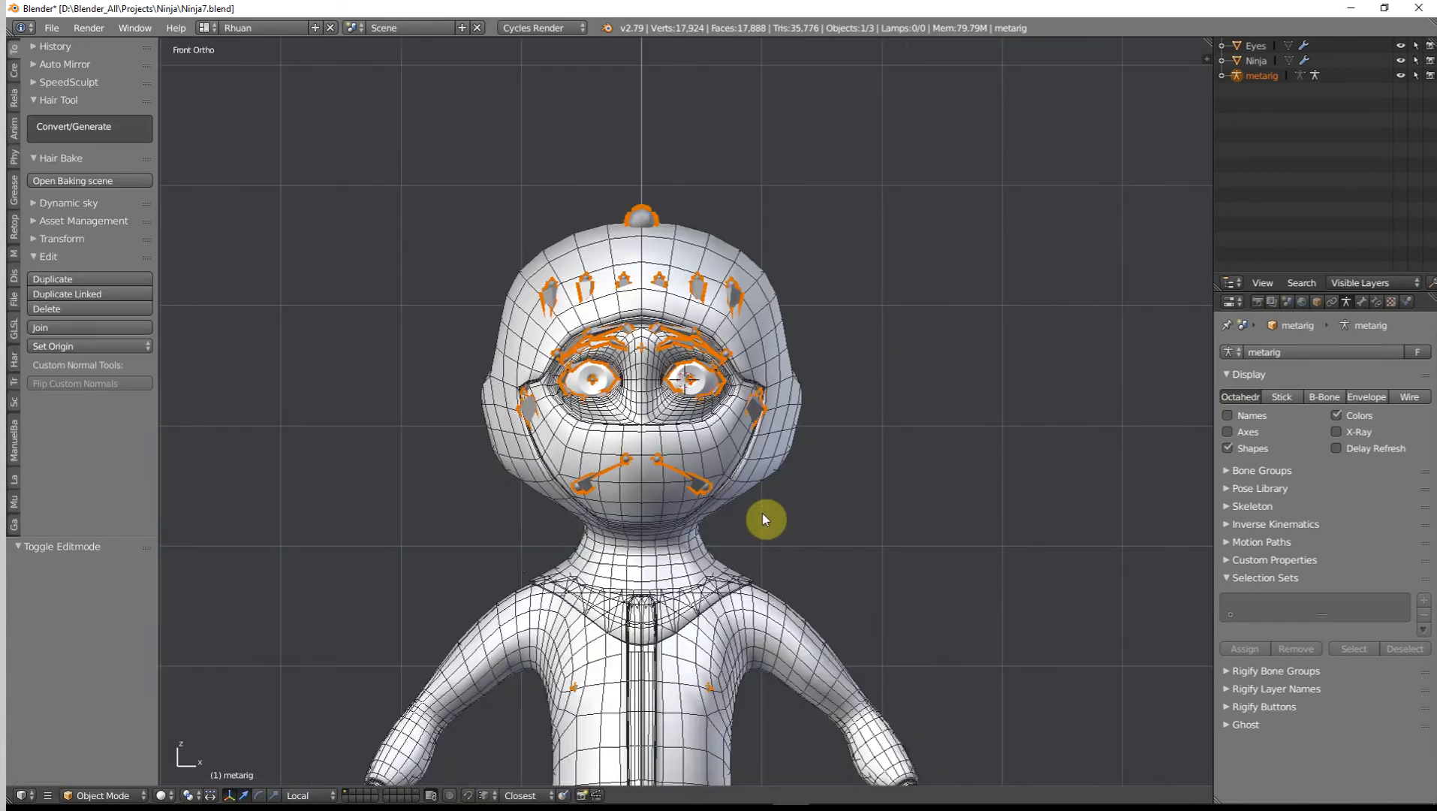
Step: Examine the whole metarig's fit inside the ninja mesh from head to feet in side wireframe view and shaded front view
{"action": "middle_click_drag", "start_coordinate": [762, 513], "coordinate": [742, 546]}
{"action": "key", "text": "KP_3"}
{"action": "key", "text": "z"}
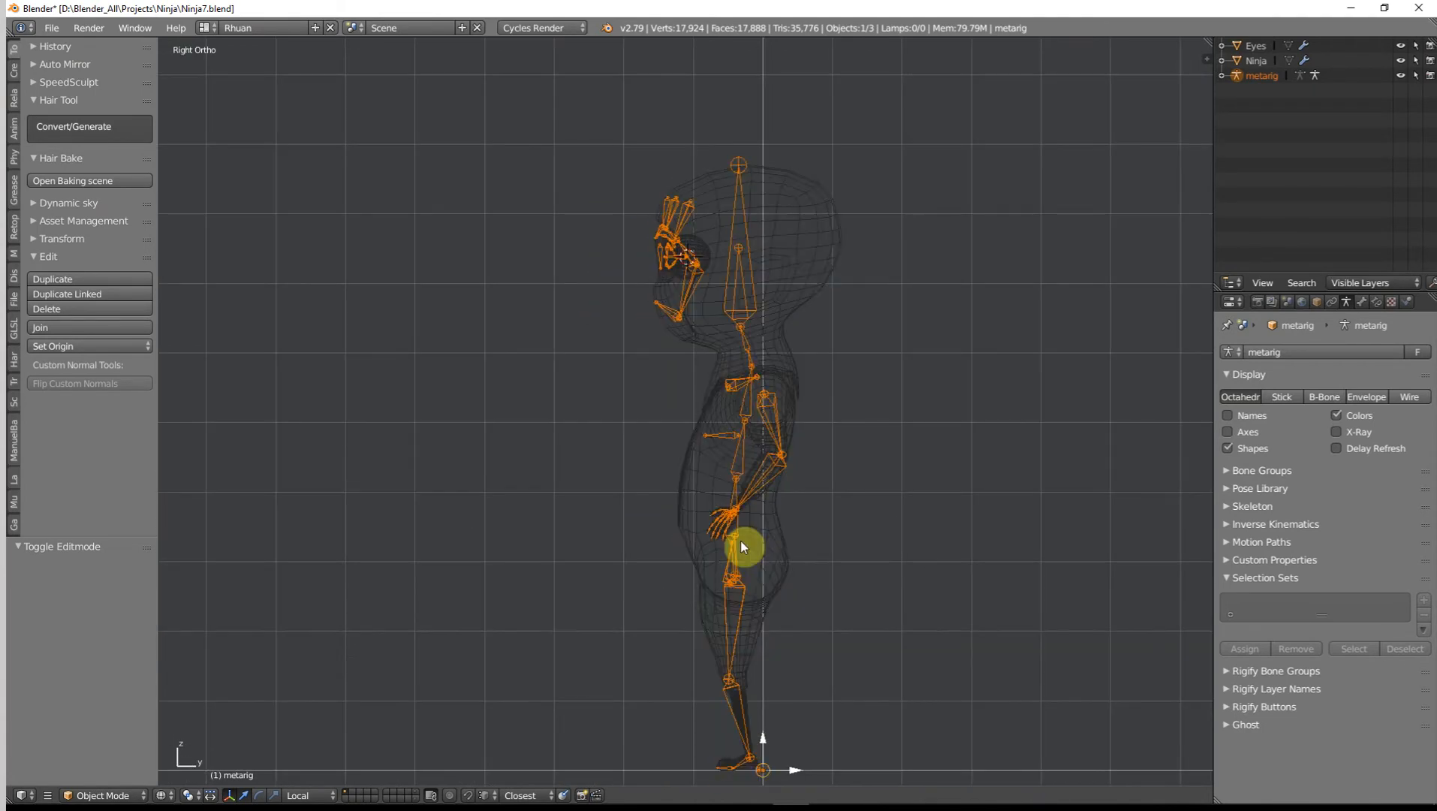
{"action": "scroll", "coordinate": [718, 451], "scroll_direction": "up", "scroll_amount": 4}
{"action": "middle_click_drag", "start_coordinate": [733, 436], "coordinate": [690, 444], "text": "shift"}
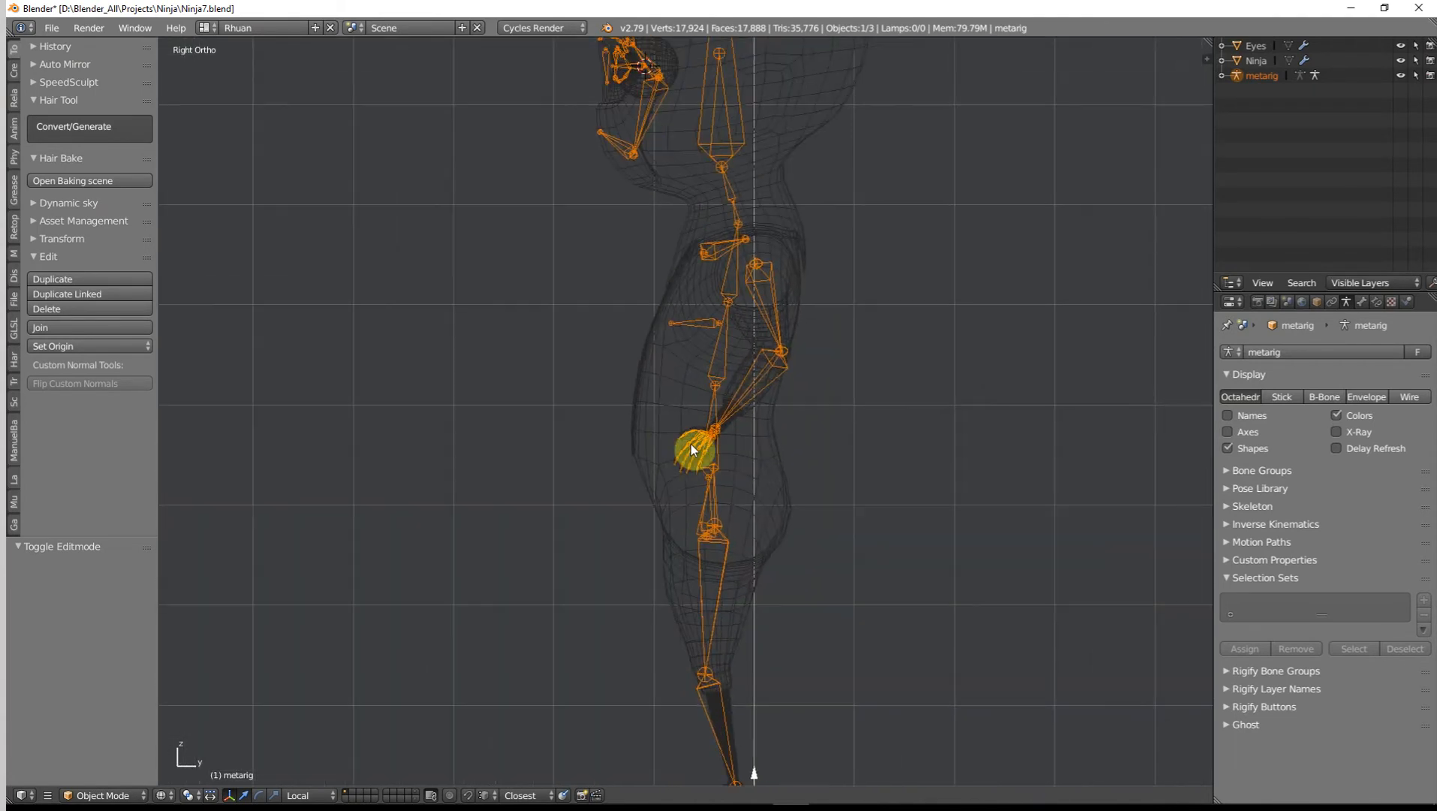
{"action": "middle_click_drag", "start_coordinate": [760, 649], "coordinate": [703, 493], "text": "shift"}
{"action": "scroll", "coordinate": [733, 537], "scroll_direction": "up", "scroll_amount": 2}
{"action": "scroll", "coordinate": [666, 492], "scroll_direction": "up", "scroll_amount": 1}
{"action": "scroll", "coordinate": [642, 488], "scroll_direction": "up", "scroll_amount": 3}
{"action": "mouse_move", "coordinate": [673, 607]}
{"action": "middle_mouse_down", "text": "shift"}
{"action": "mouse_move", "coordinate": [642, 488]}
{"action": "mouse_move", "coordinate": [789, 515]}
{"action": "middle_mouse_up", "text": "shift"}
{"action": "key", "text": "z"}
{"action": "scroll", "coordinate": [647, 497], "scroll_direction": "down", "scroll_amount": 6}
{"action": "key", "text": "KP_1"}
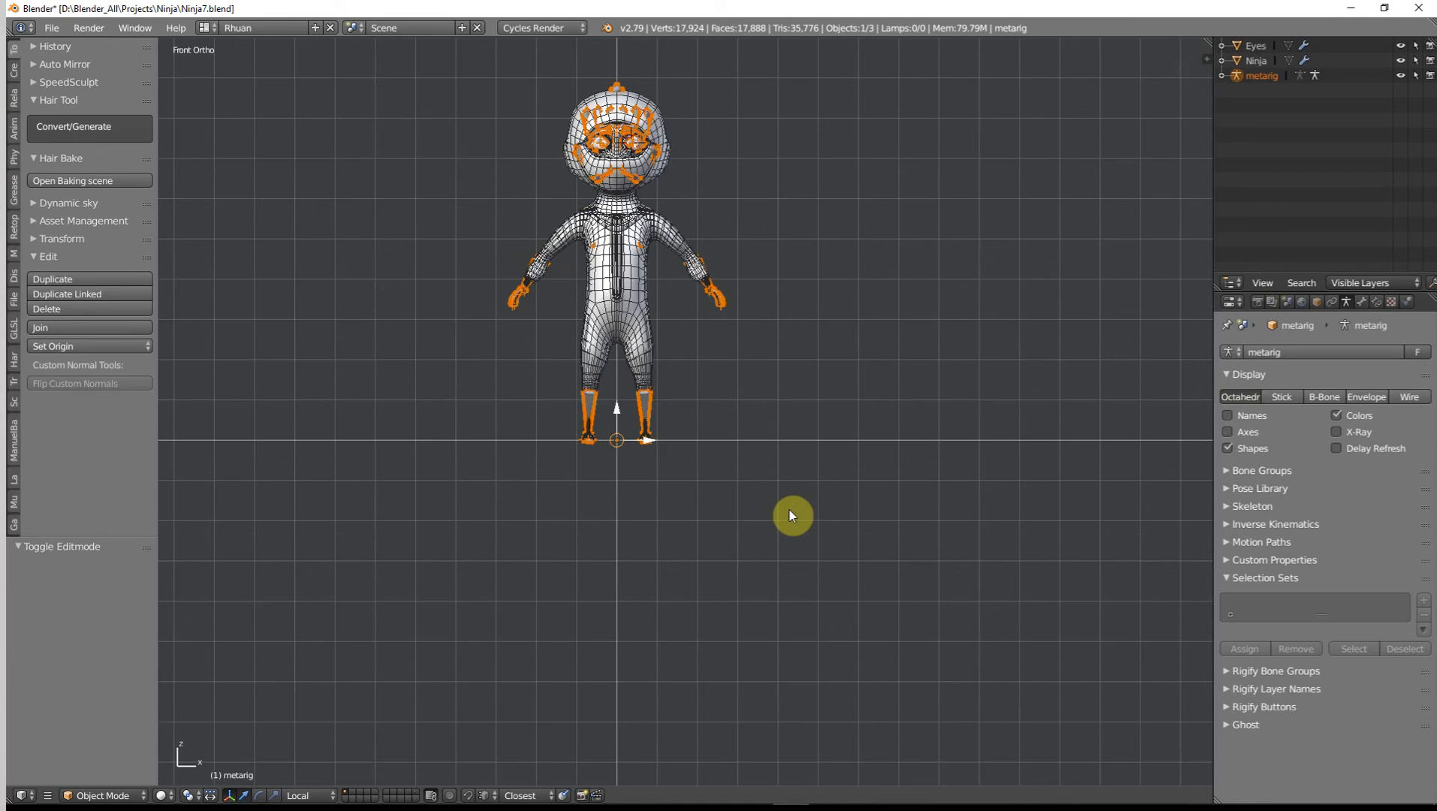
{"action": "scroll", "coordinate": [696, 454], "scroll_direction": "up", "scroll_amount": 3}
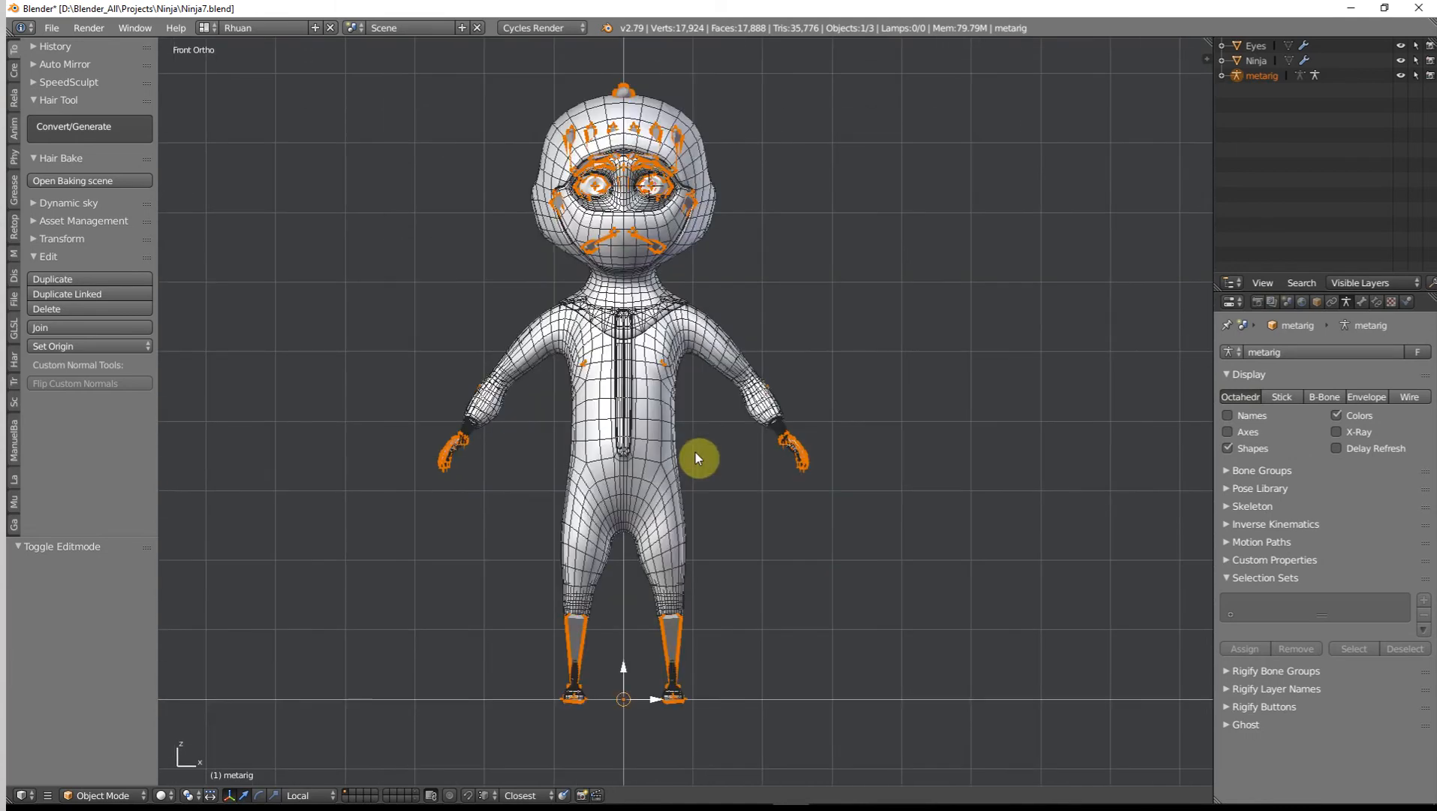
Step: Save the file over the existing Ninja7.blend in the Ninja project folder
{"action": "left_click", "coordinate": [51, 29]}
{"action": "left_click", "coordinate": [106, 155]}
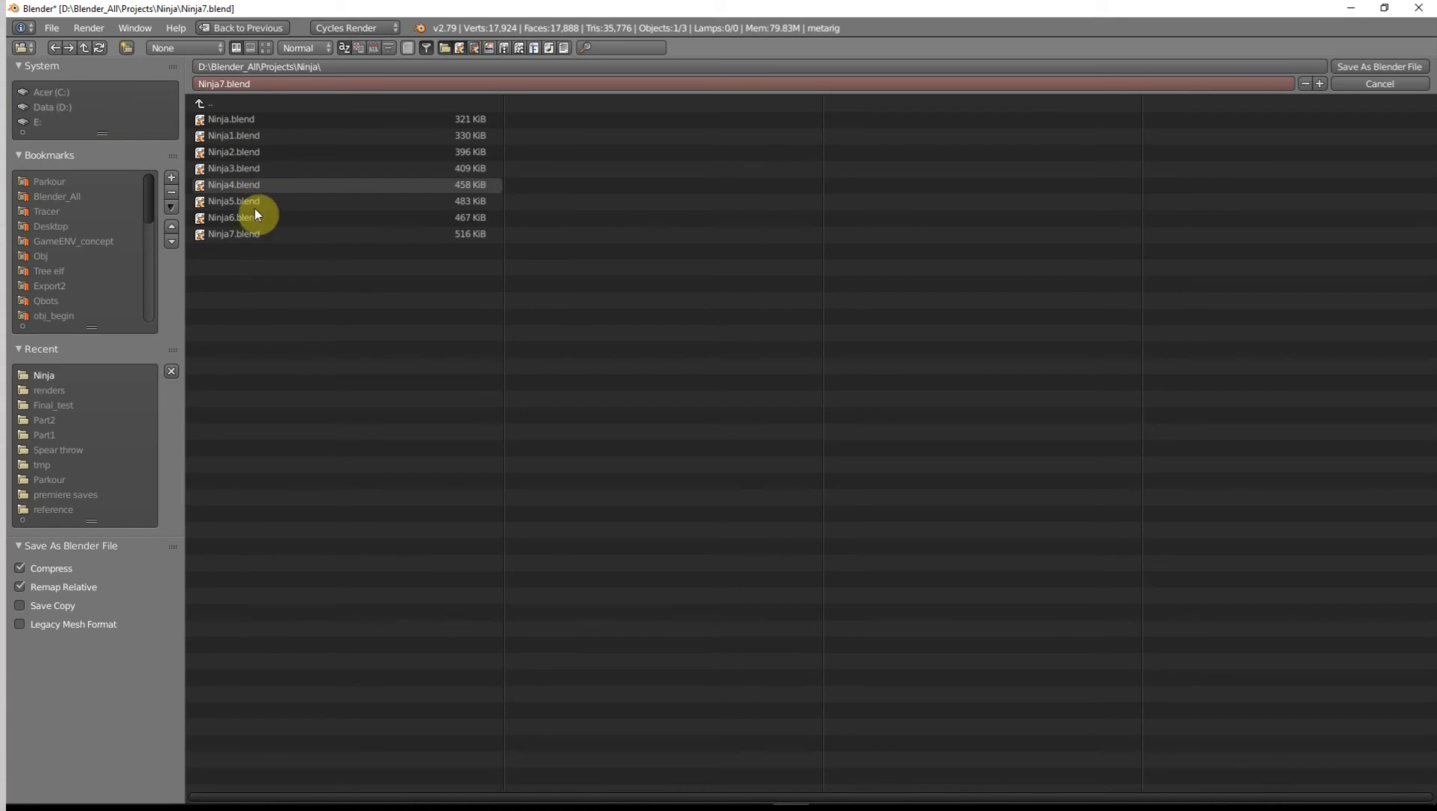
{"action": "left_click", "coordinate": [248, 234]}
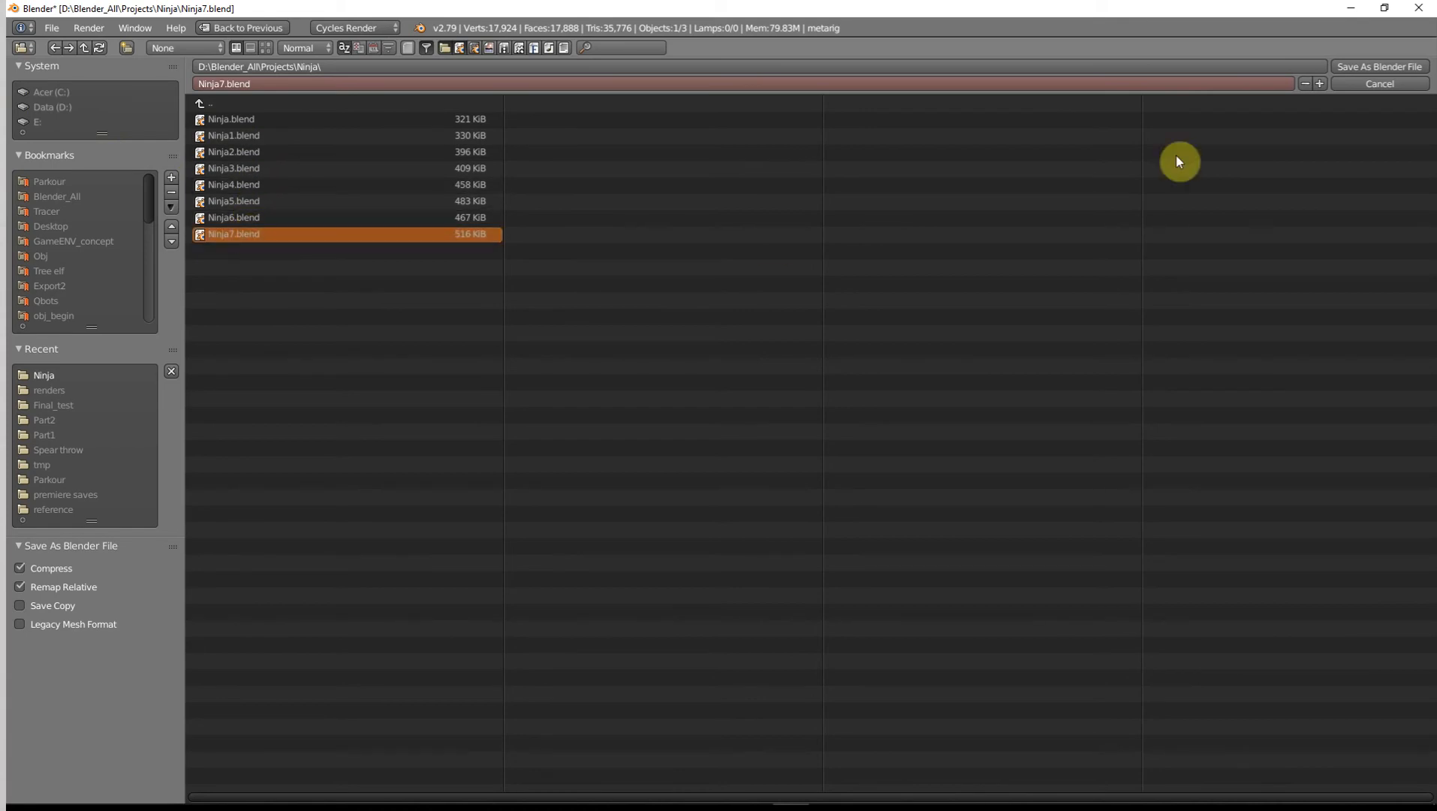
{"action": "left_click", "coordinate": [1352, 67]}
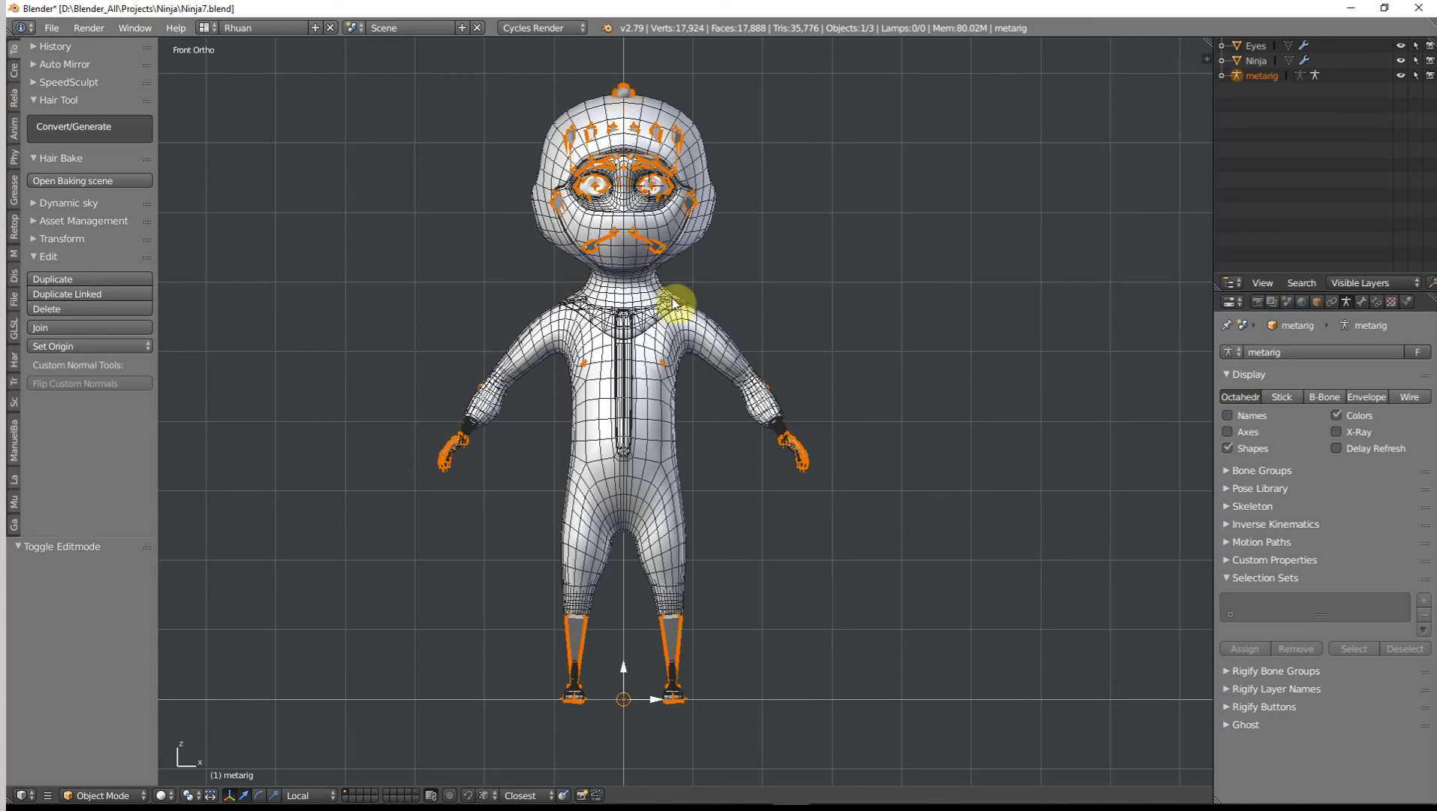
Step: Deselect everything and examine the low-poly Cube body's layer alone and together with the ninja's layer, ending on the ninja's layer in wireframe
{"action": "key", "text": "a"}
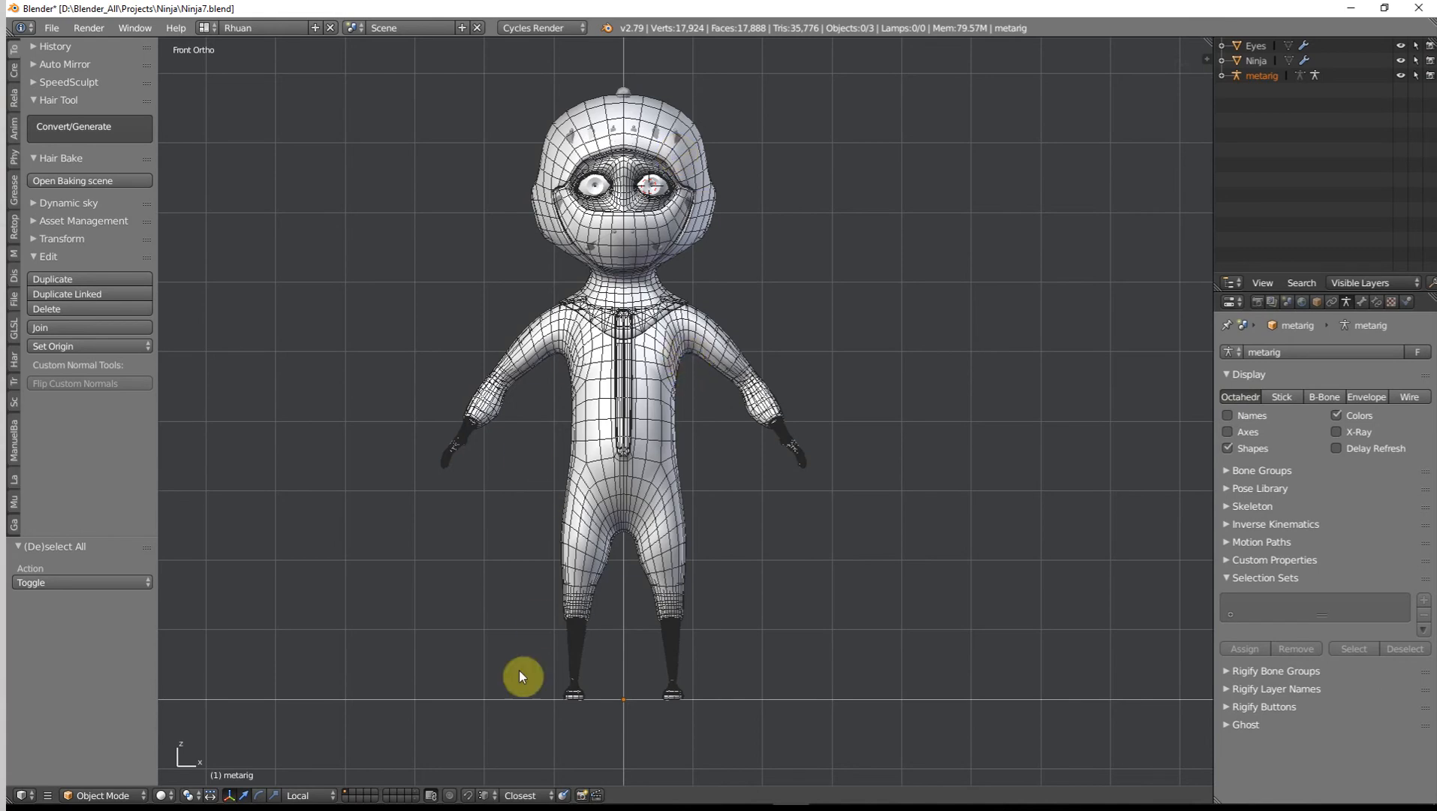
{"action": "left_click", "coordinate": [415, 800]}
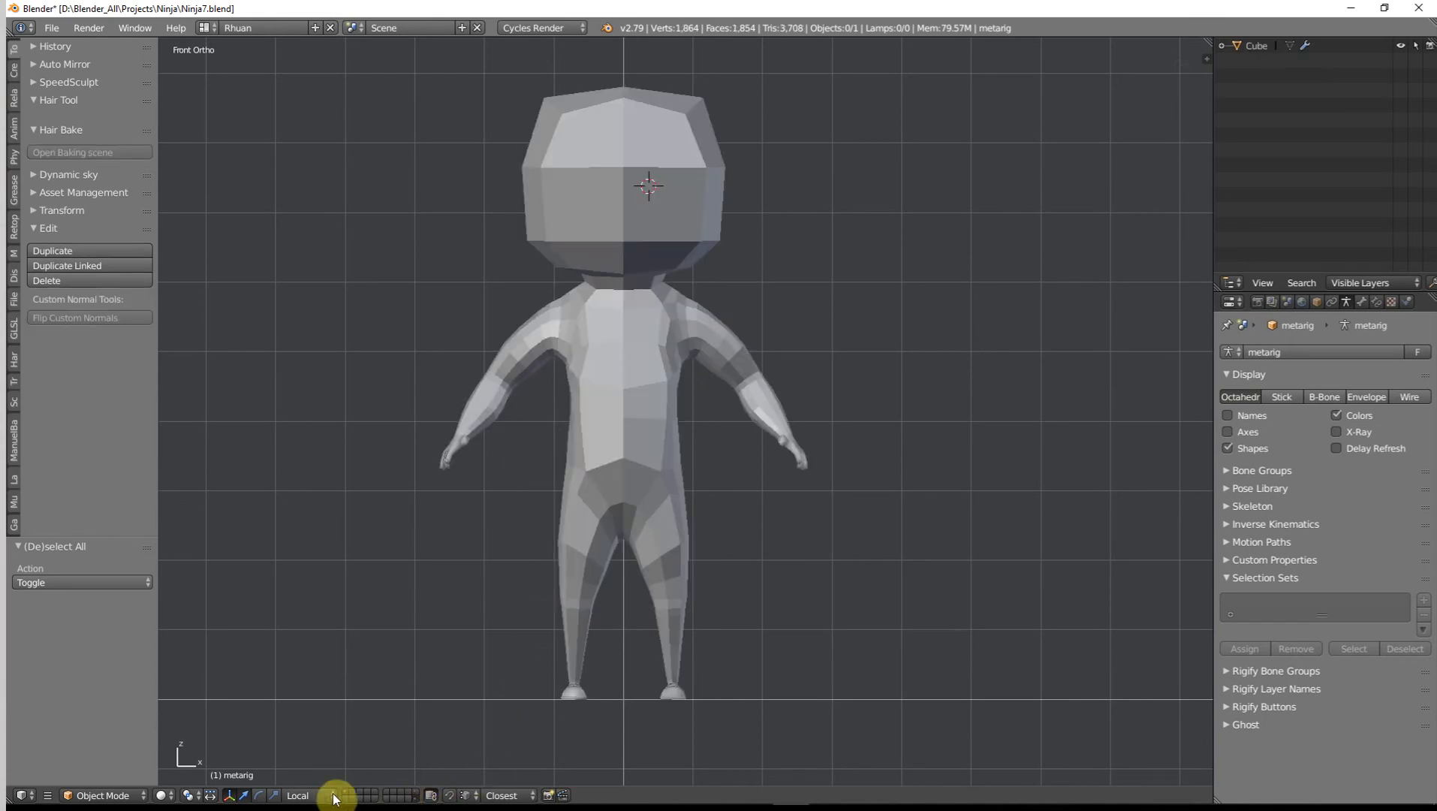
{"action": "left_click", "coordinate": [348, 793], "text": "shift"}
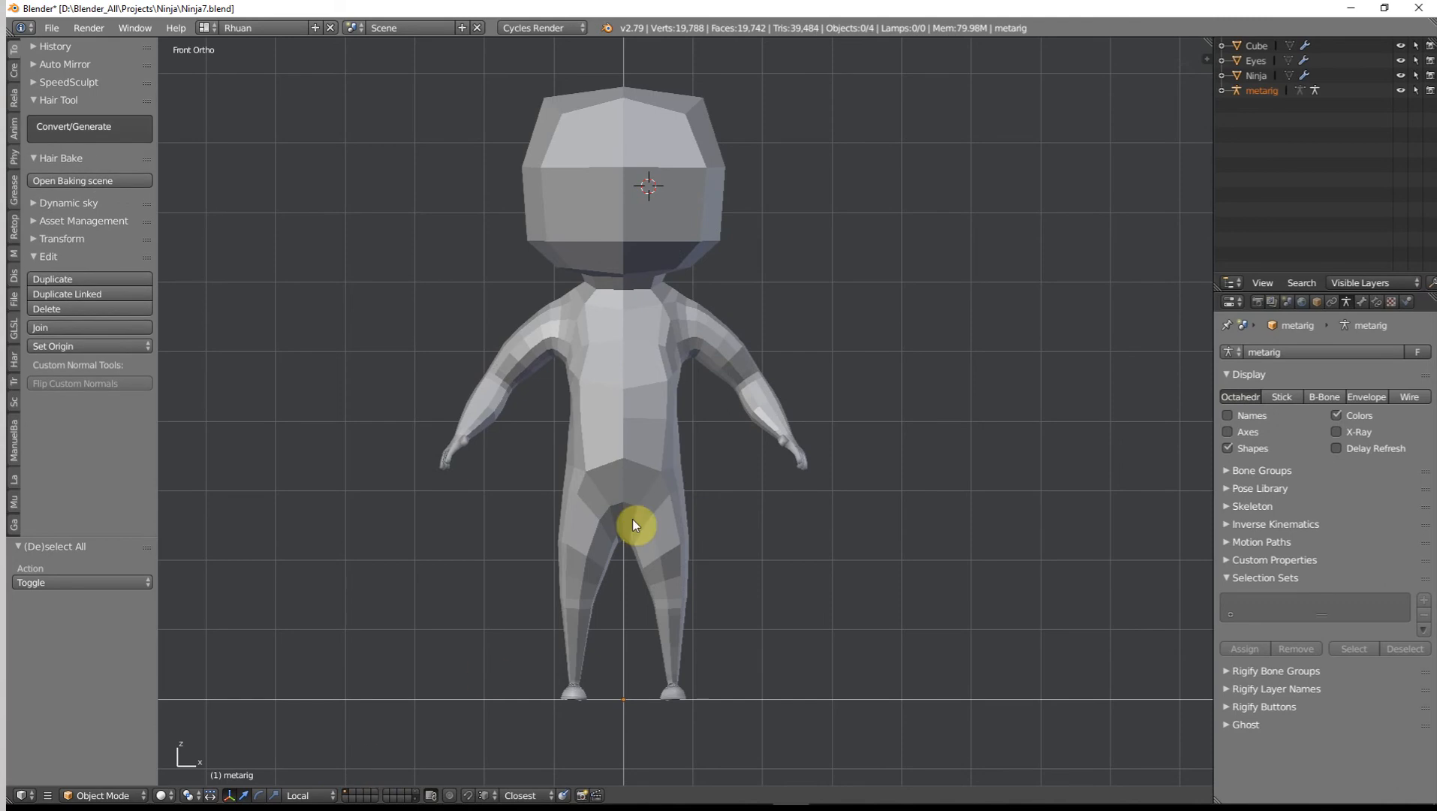
{"action": "left_click", "coordinate": [348, 798]}
{"action": "key", "text": "z"}
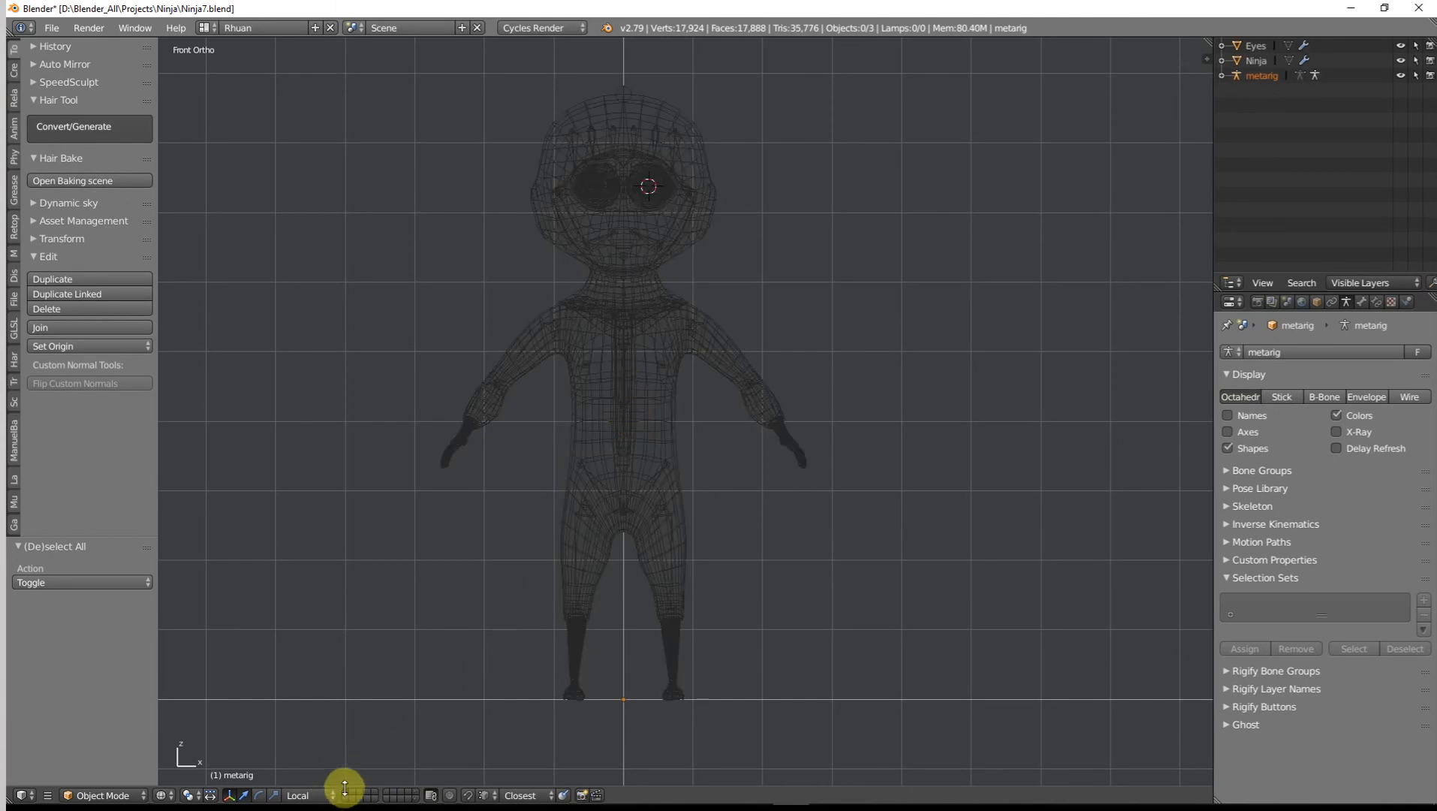
{"action": "left_click", "coordinate": [417, 799]}
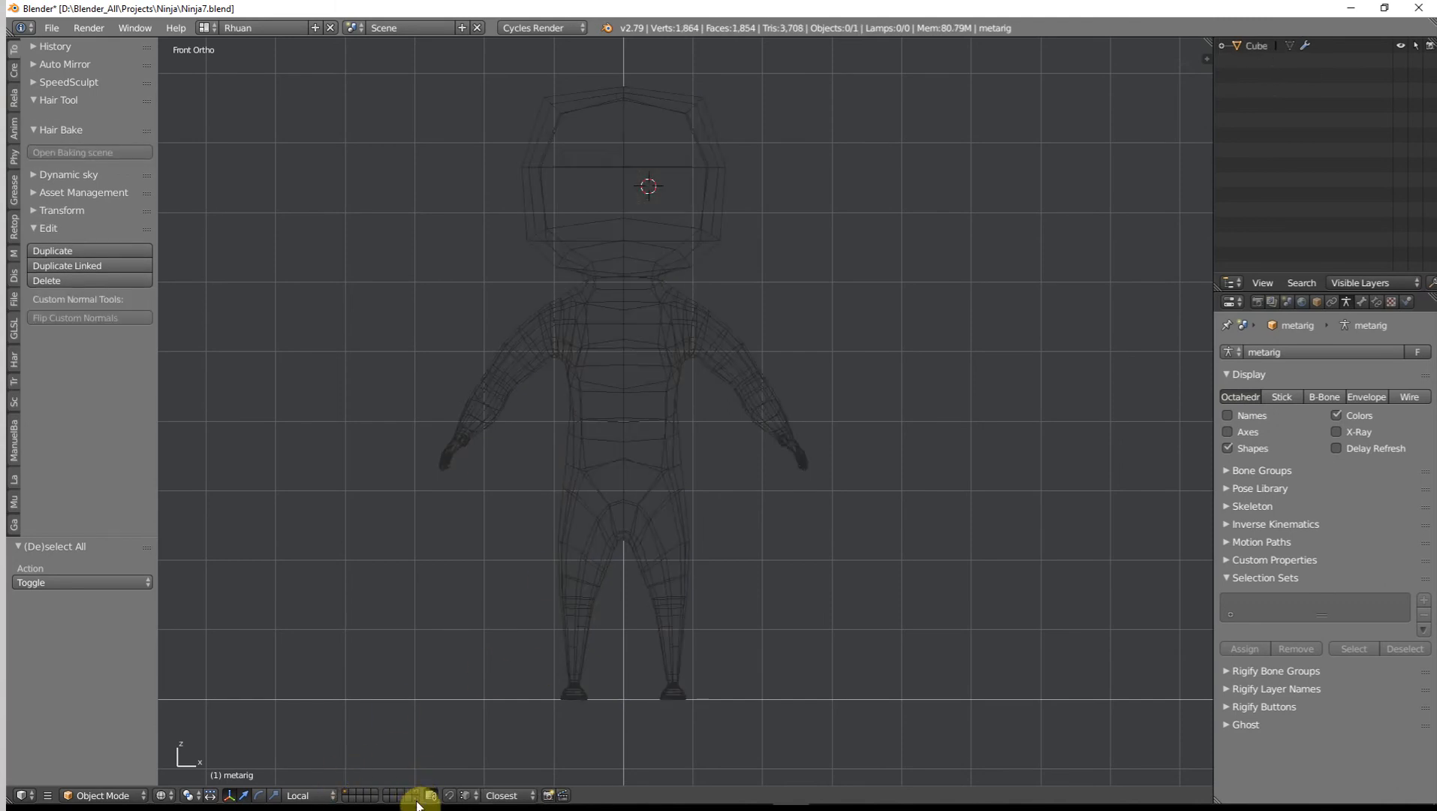
{"action": "left_click", "coordinate": [350, 795]}
Step: Select the metarig, move it to layer 11 and show only that layer
{"action": "key", "text": "a"}
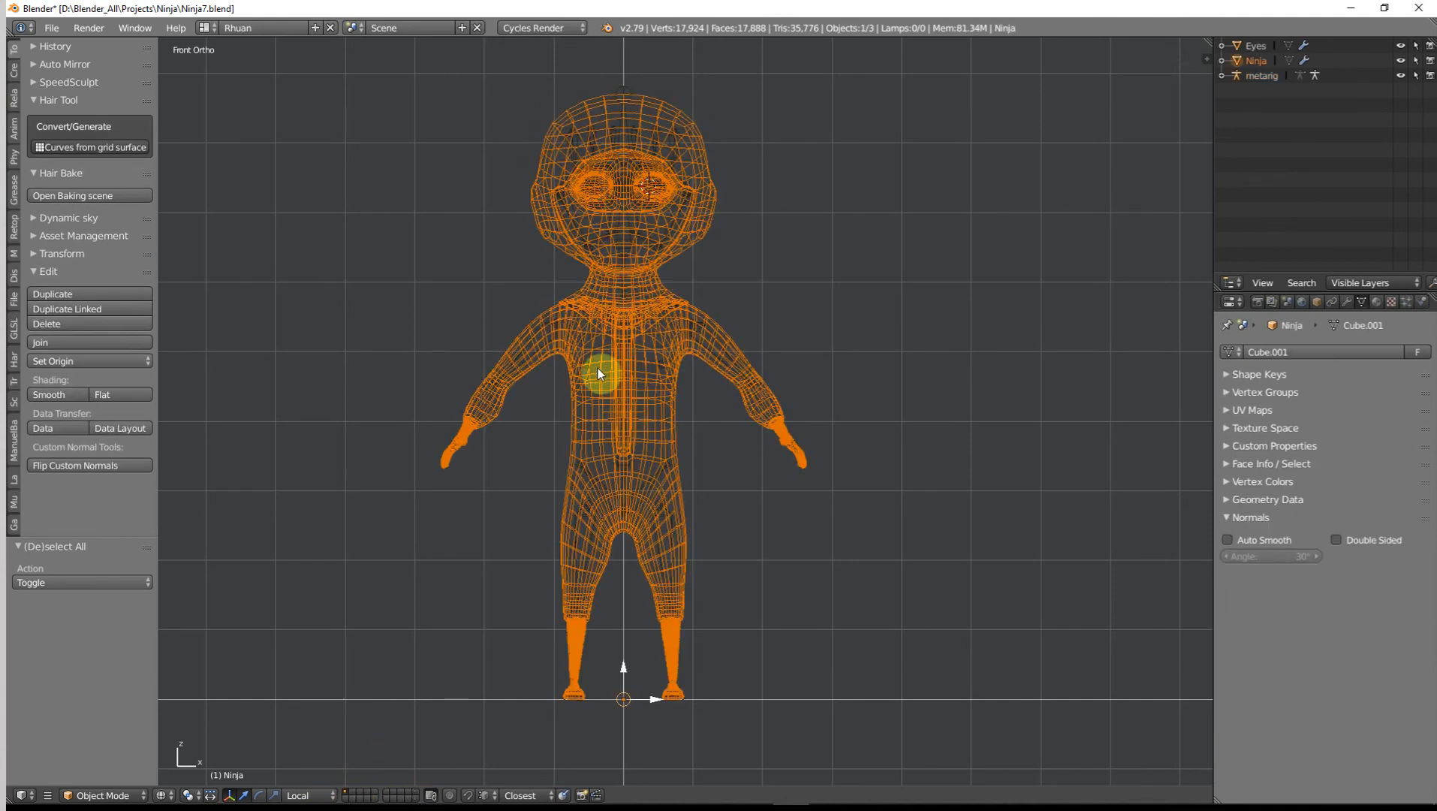
{"action": "right_click", "coordinate": [589, 364]}
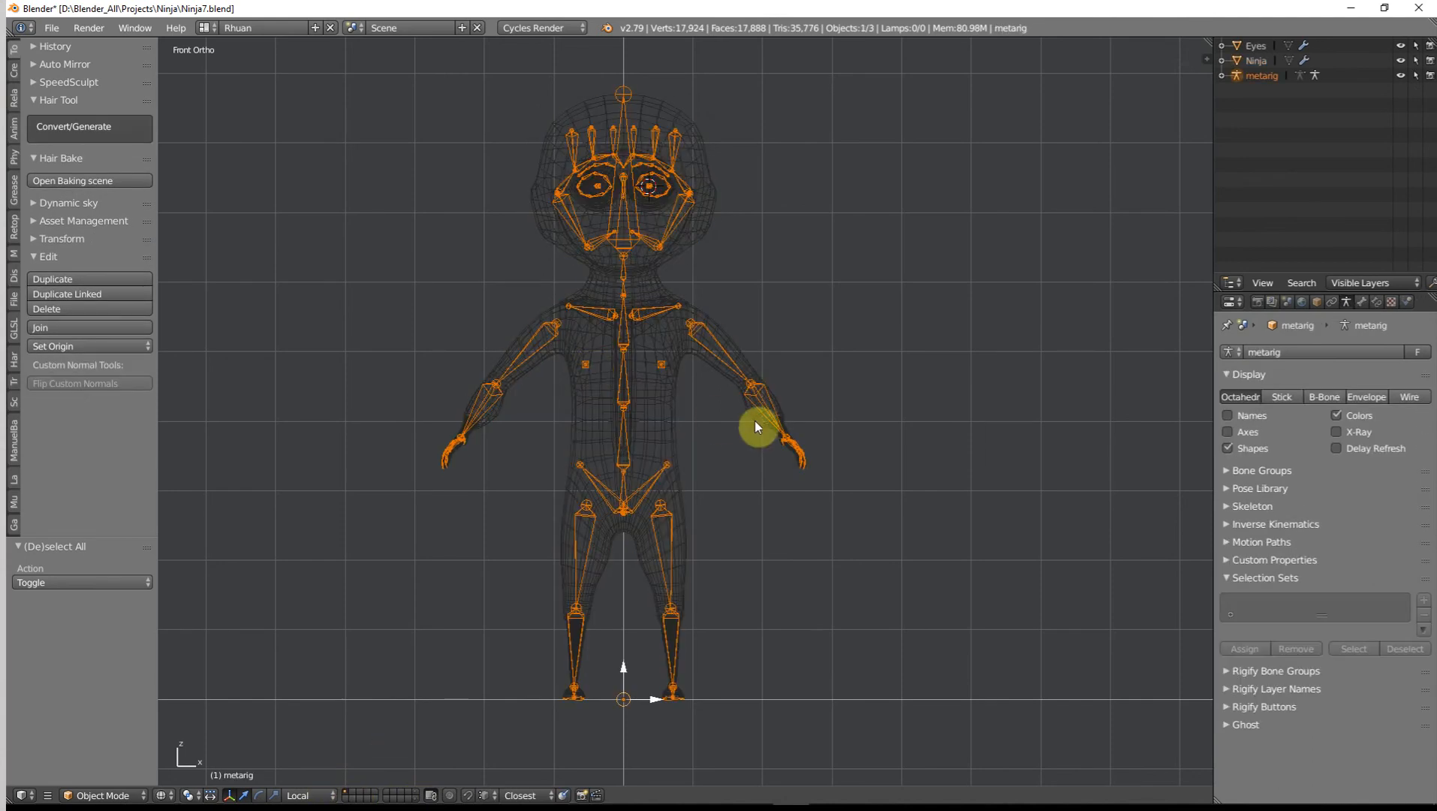
{"action": "key", "text": "m"}
{"action": "left_click", "coordinate": [872, 458]}
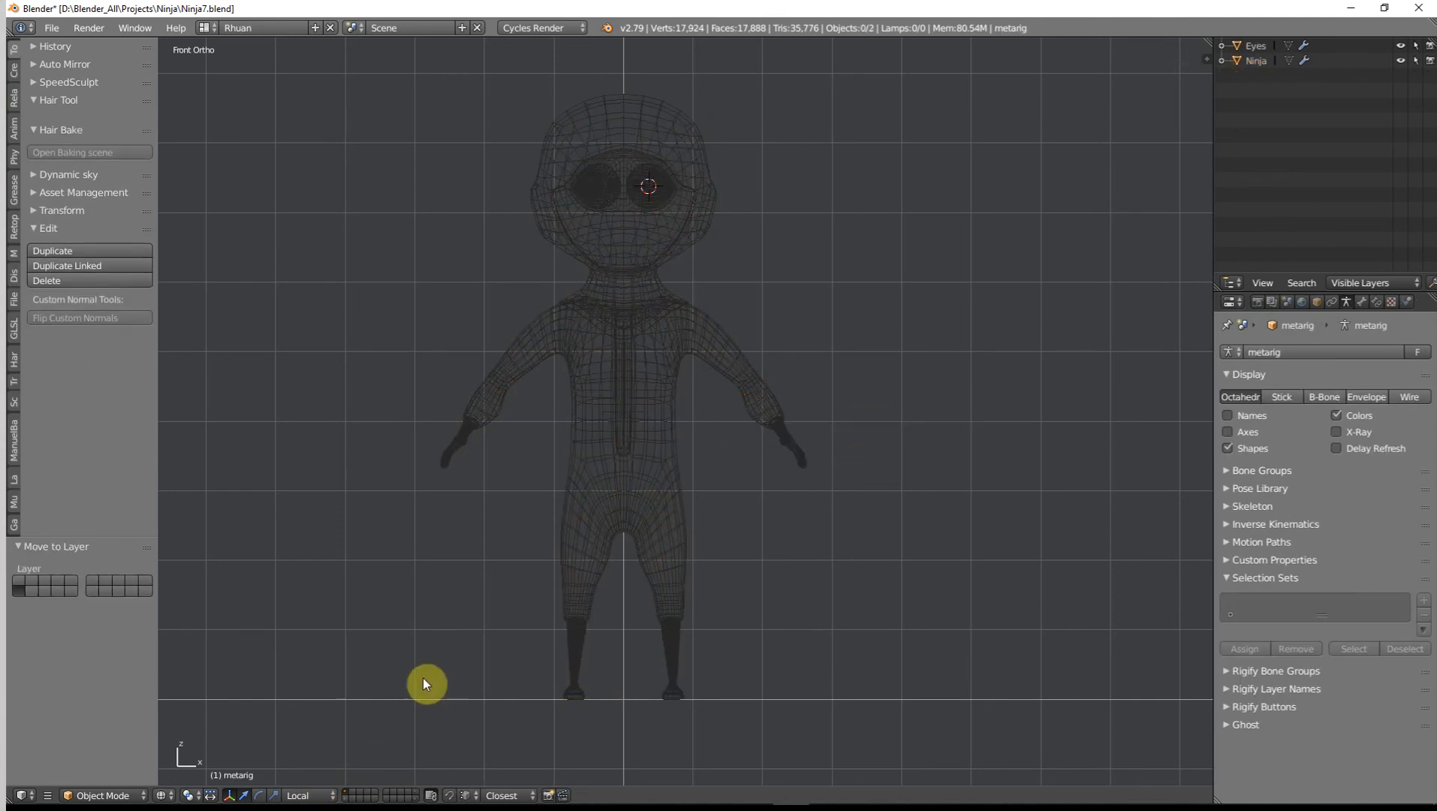
{"action": "left_click", "coordinate": [347, 798]}
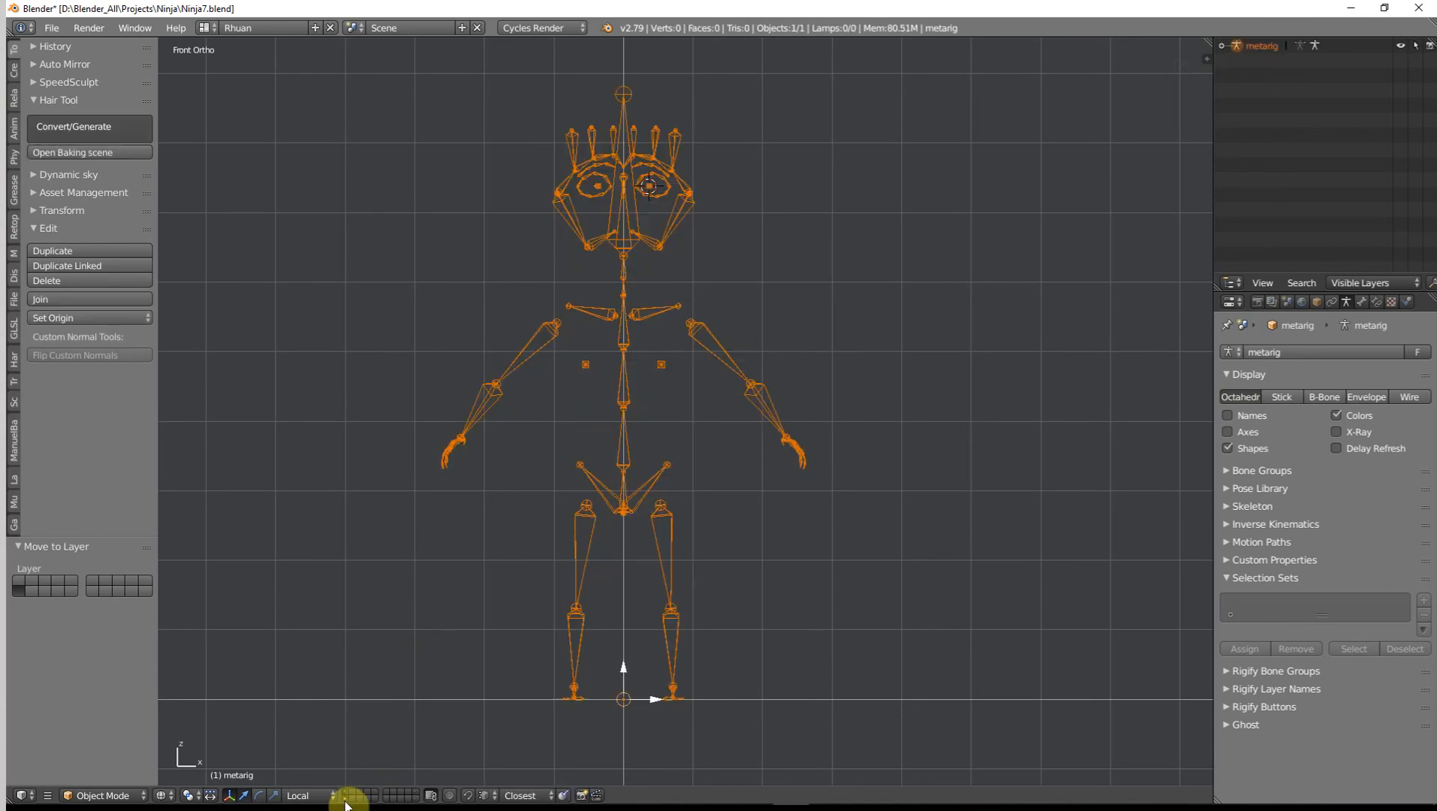
Step: Show the low-poly Cube body's layer together with the metarig's layer and compare the bones with the mesh in shaded and wireframe display
{"action": "left_click", "coordinate": [414, 799], "text": "shift"}
{"action": "key", "text": "z"}
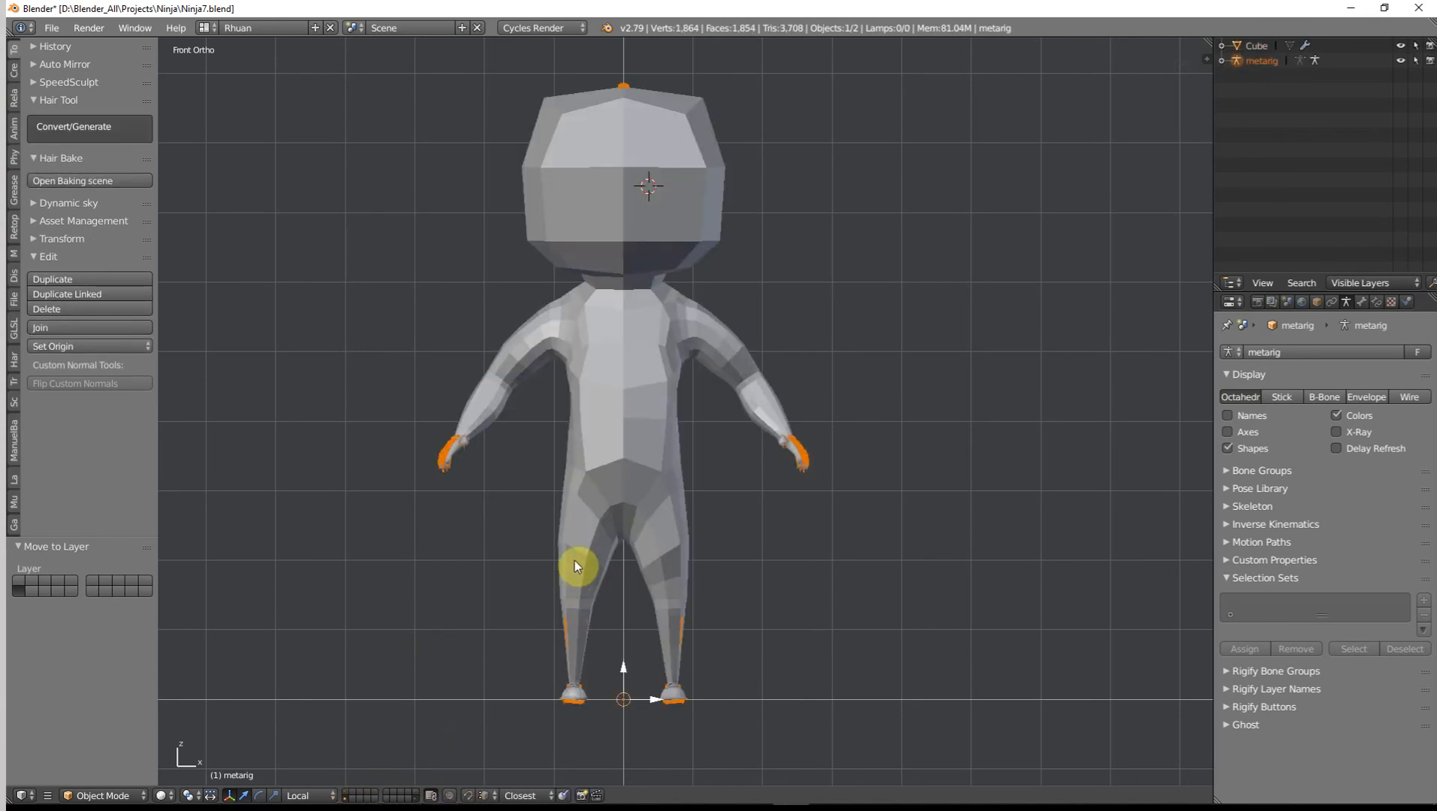
{"action": "scroll", "coordinate": [762, 481], "scroll_direction": "up", "scroll_amount": 3}
{"action": "mouse_move", "coordinate": [760, 483]}
{"action": "middle_mouse_down"}
{"action": "mouse_move", "coordinate": [714, 492]}
{"action": "mouse_move", "coordinate": [573, 459]}
{"action": "mouse_move", "coordinate": [389, 474]}
{"action": "mouse_move", "coordinate": [529, 436]}
{"action": "mouse_move", "coordinate": [662, 456]}
{"action": "mouse_move", "coordinate": [773, 513]}
{"action": "mouse_move", "coordinate": [886, 517]}
{"action": "mouse_move", "coordinate": [597, 499]}
{"action": "middle_mouse_up"}
{"action": "key", "text": "z"}
{"action": "scroll", "coordinate": [662, 456], "scroll_direction": "down", "scroll_amount": 5}
{"action": "key", "text": "KP_1"}
{"action": "scroll", "coordinate": [746, 420], "scroll_direction": "up", "scroll_amount": 4}
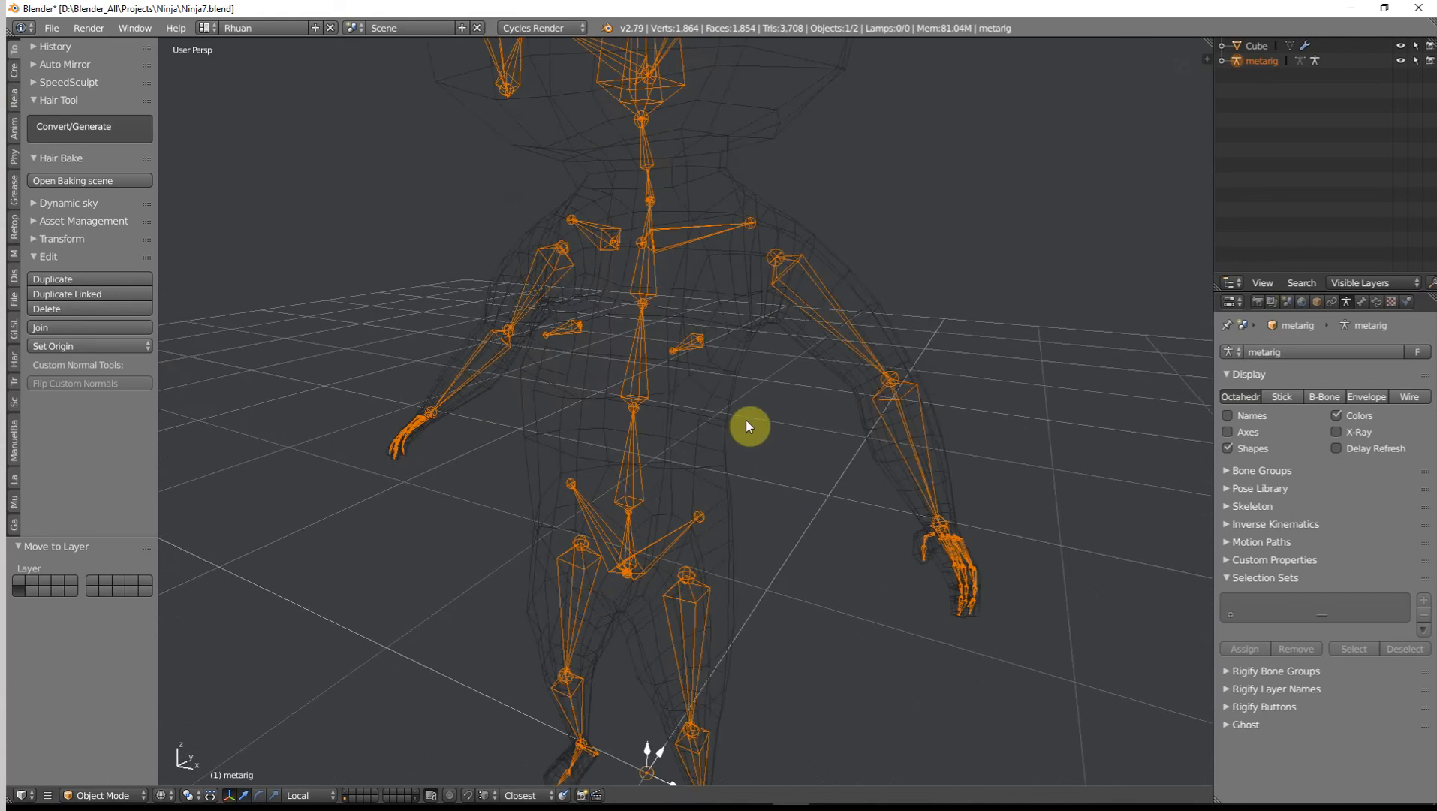
{"action": "key", "text": "z"}
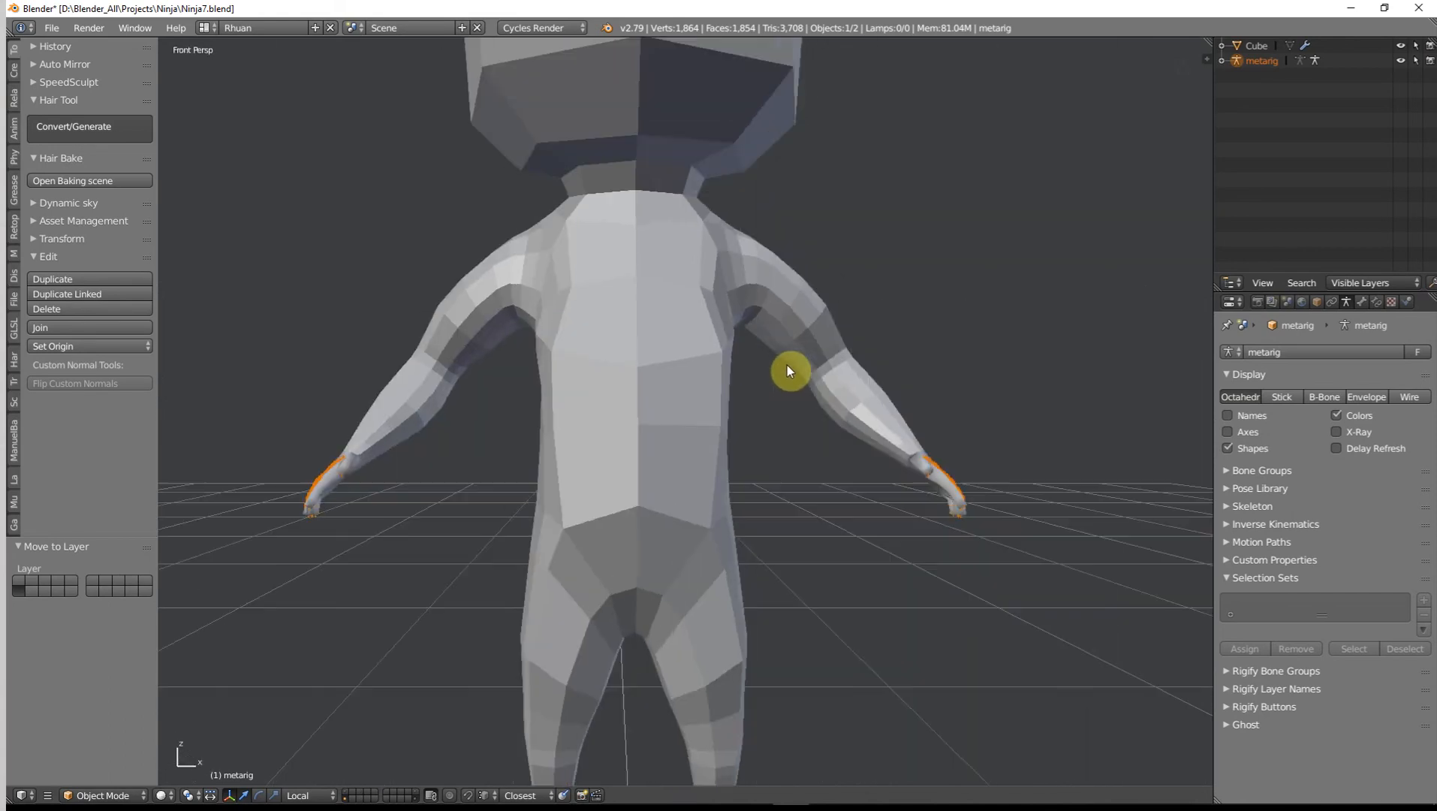
{"action": "key", "text": "z"}
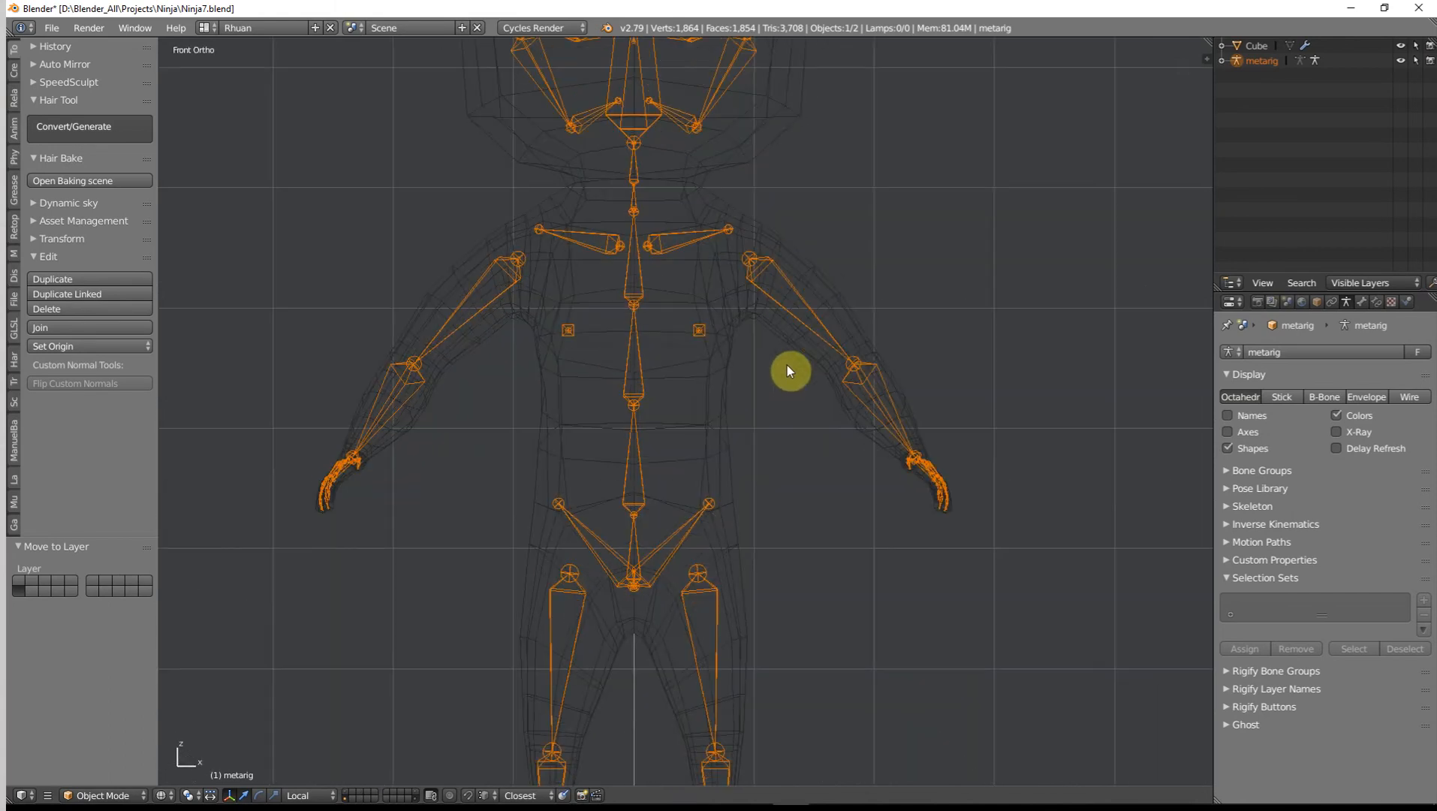
Step: Examine the metarig's fit in the shaded Cube body from several angles, including close at the feet, ending in front orthographic view
{"action": "key", "text": "z"}
{"action": "scroll", "coordinate": [786, 368], "scroll_direction": "down", "scroll_amount": 4}
{"action": "middle_click_drag", "start_coordinate": [785, 374], "coordinate": [754, 464]}
{"action": "key", "text": "z"}
{"action": "scroll", "coordinate": [705, 553], "scroll_direction": "up", "scroll_amount": 1}
{"action": "key", "text": "z"}
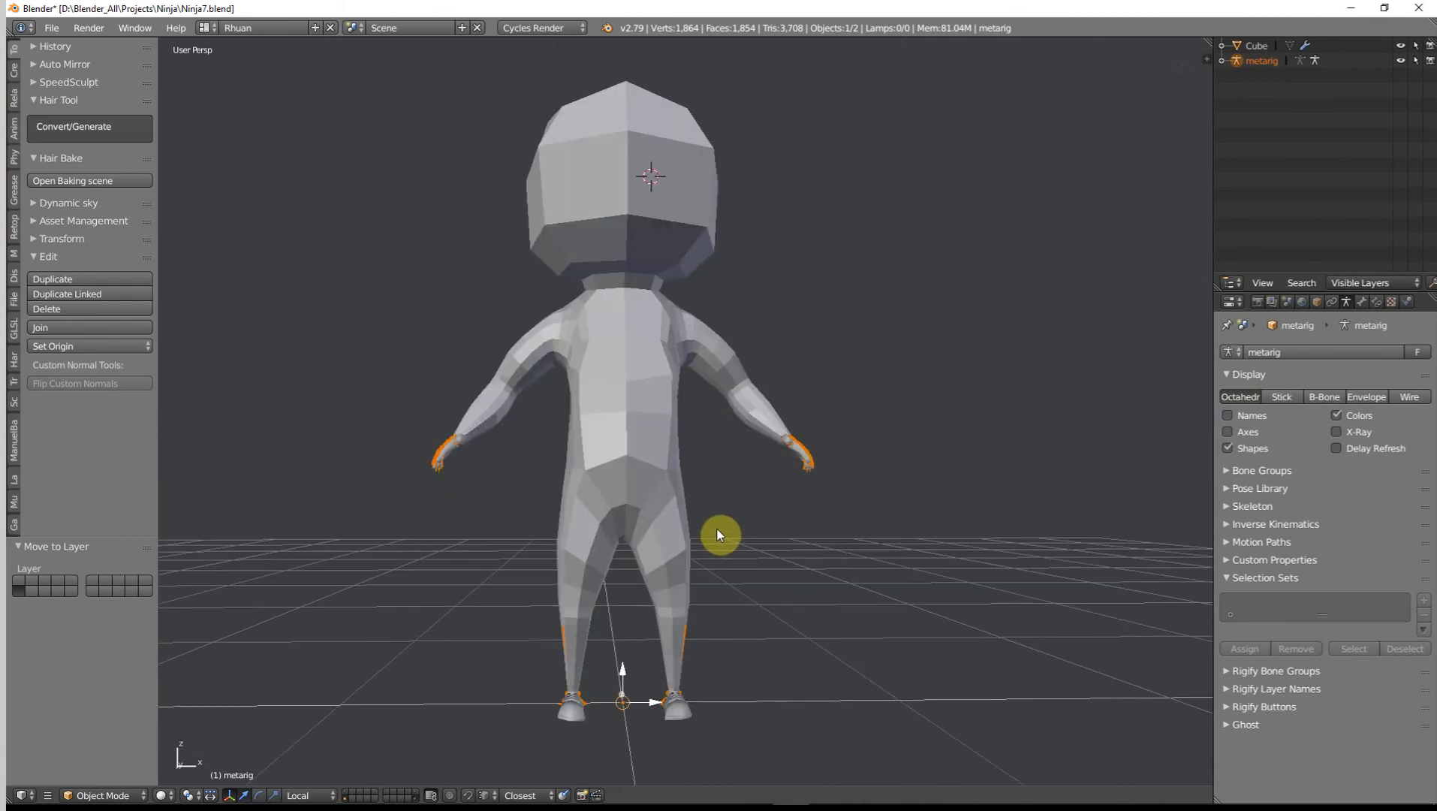
{"action": "mouse_move", "coordinate": [628, 385]}
{"action": "middle_mouse_down"}
{"action": "mouse_move", "coordinate": [773, 378]}
{"action": "mouse_move", "coordinate": [666, 415]}
{"action": "mouse_move", "coordinate": [755, 425]}
{"action": "middle_mouse_up"}
{"action": "scroll", "coordinate": [666, 417], "scroll_direction": "down", "scroll_amount": 3}
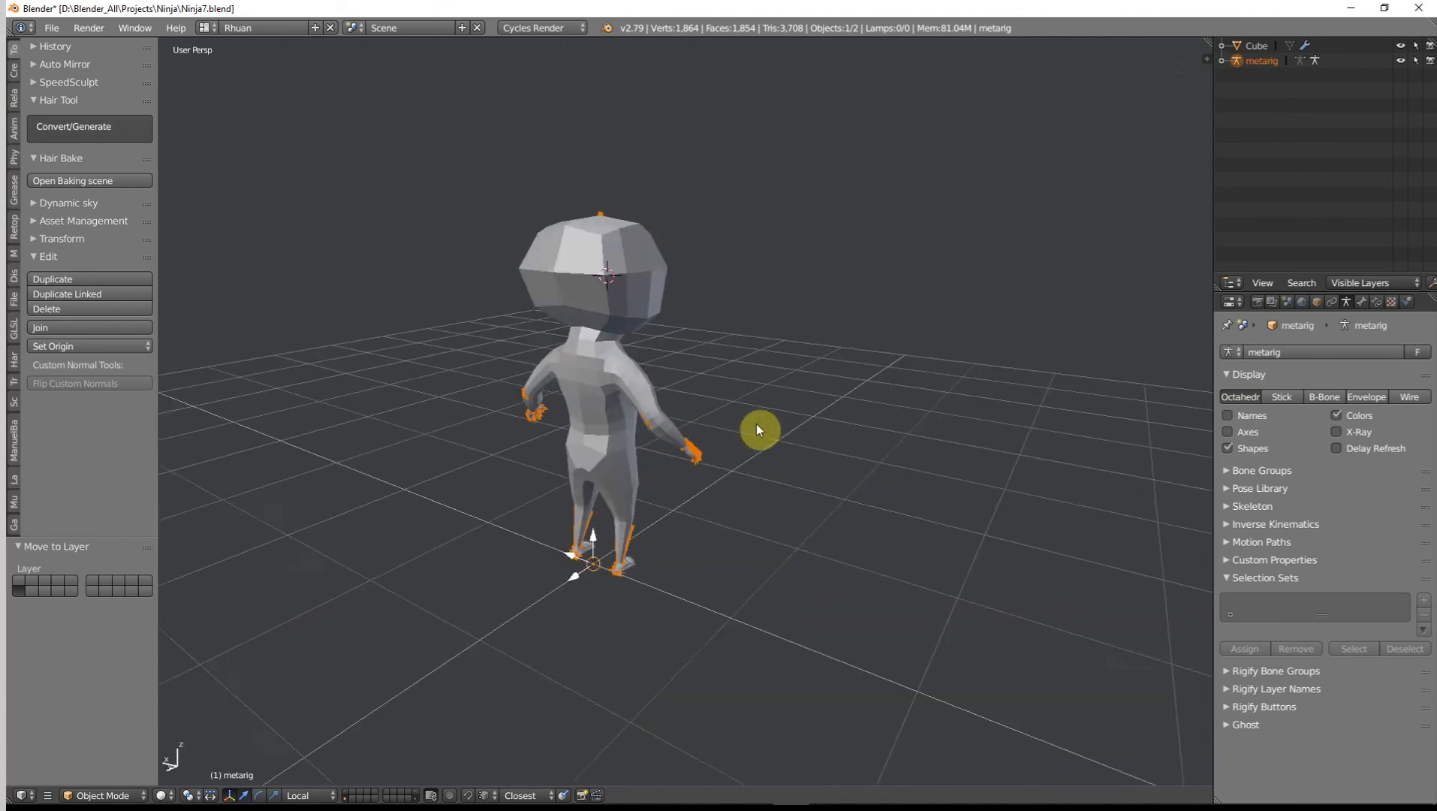
{"action": "scroll", "coordinate": [751, 451], "scroll_direction": "up", "scroll_amount": 2}
{"action": "middle_click_drag", "start_coordinate": [733, 536], "coordinate": [728, 421], "text": "shift"}
{"action": "scroll", "coordinate": [728, 422], "scroll_direction": "up", "scroll_amount": 4}
{"action": "scroll", "coordinate": [724, 444], "scroll_direction": "down", "scroll_amount": 5}
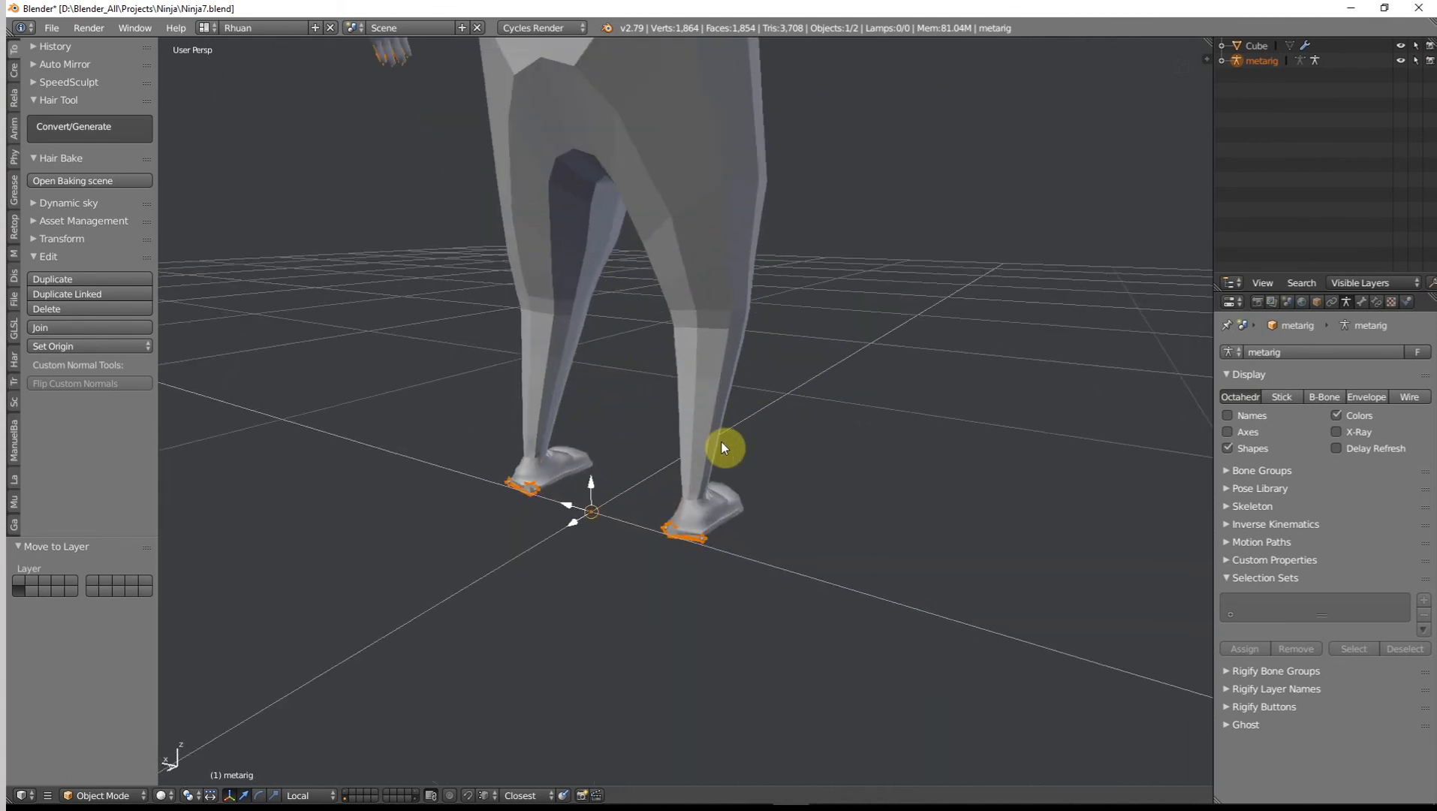
{"action": "scroll", "coordinate": [604, 263], "scroll_direction": "down", "scroll_amount": 2}
{"action": "middle_click_drag", "start_coordinate": [758, 158], "coordinate": [628, 193]}
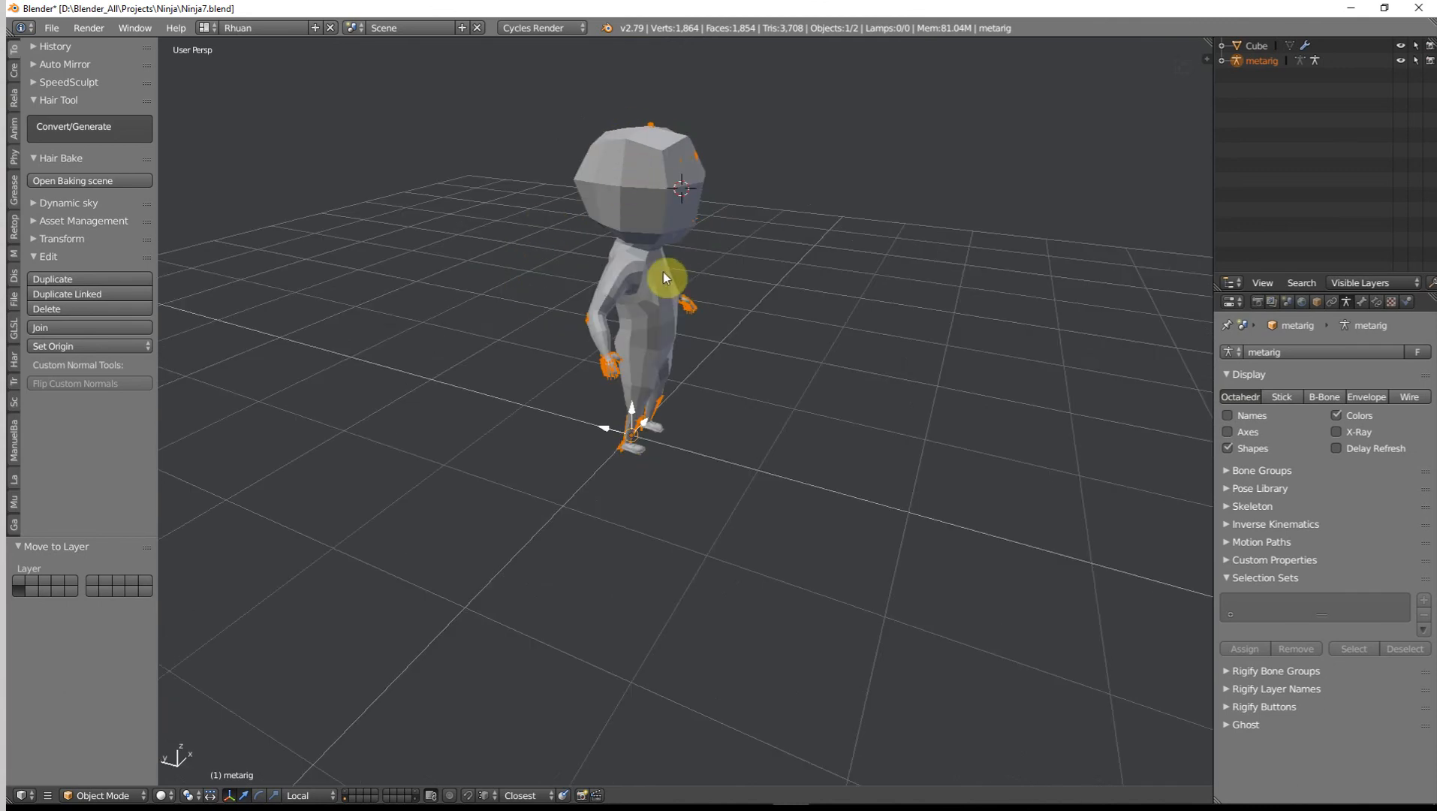
{"action": "middle_click_drag", "start_coordinate": [664, 278], "coordinate": [433, 609]}
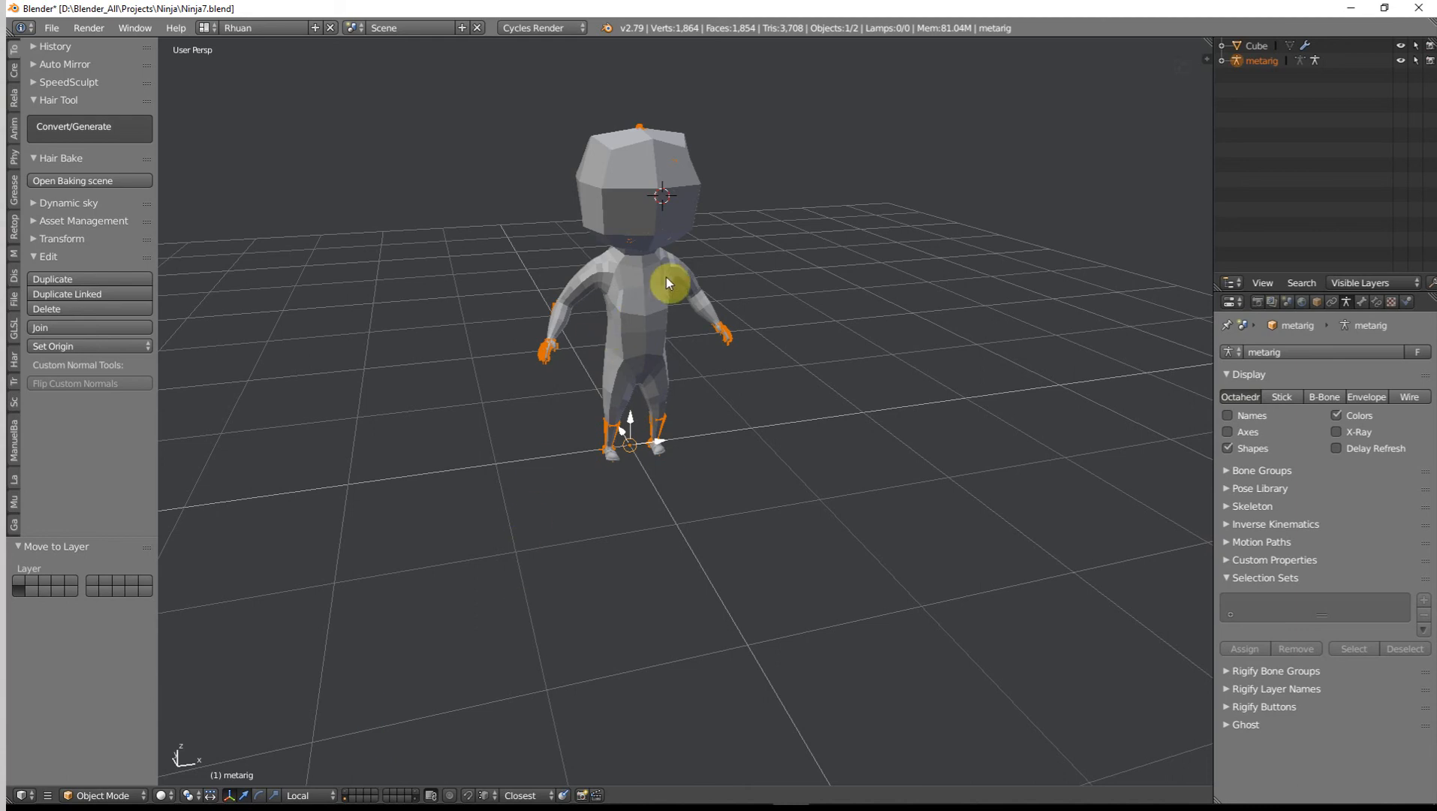
{"action": "key", "text": "KP_1"}
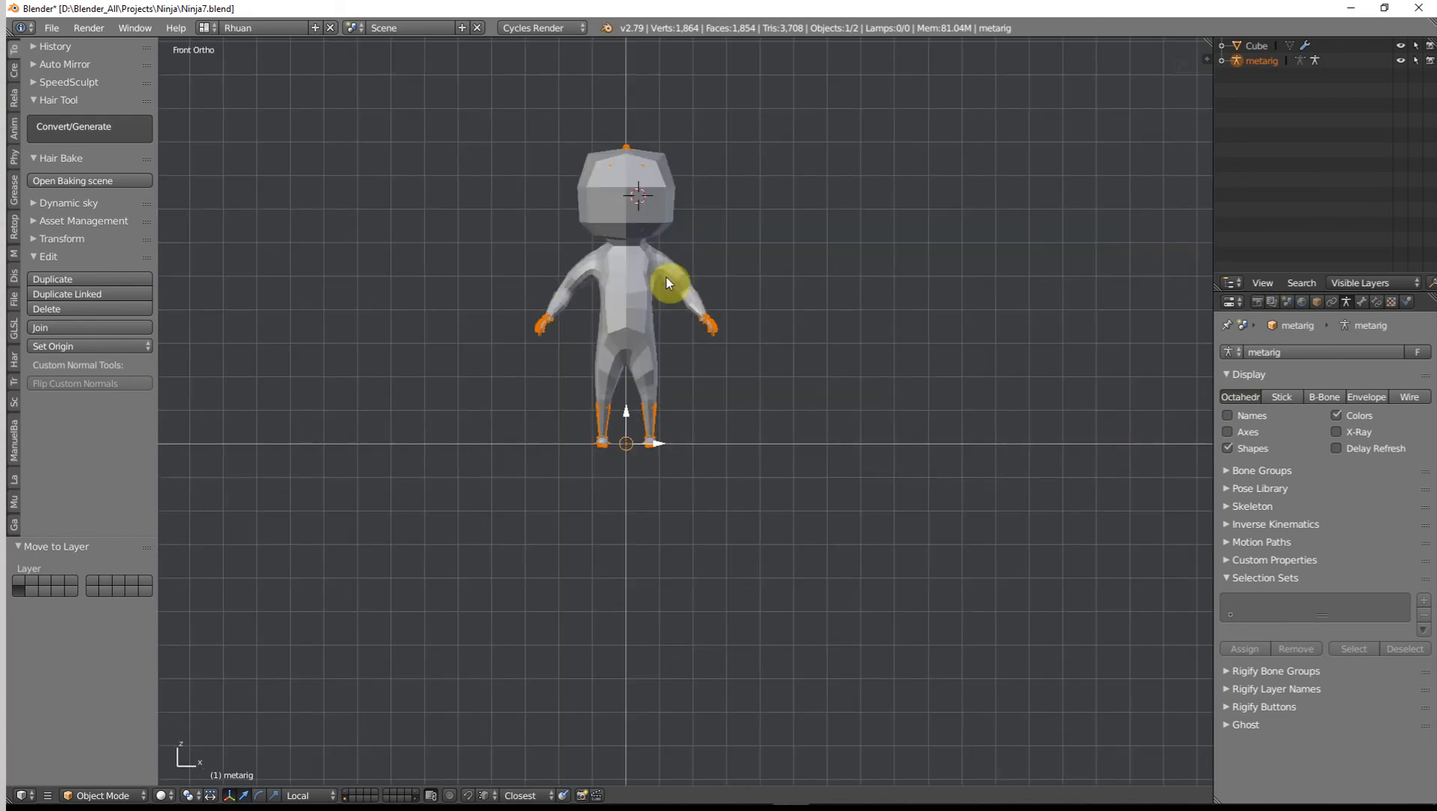